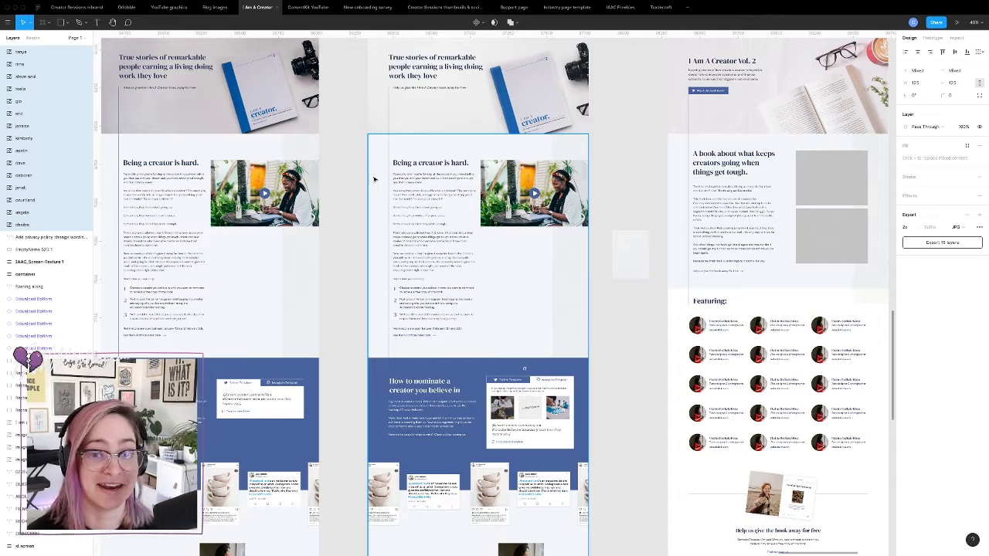
- Switch to the browser with the Webflow project, bring up the OBS streaming window for a check, and minimize it
key(ctrl+Left)
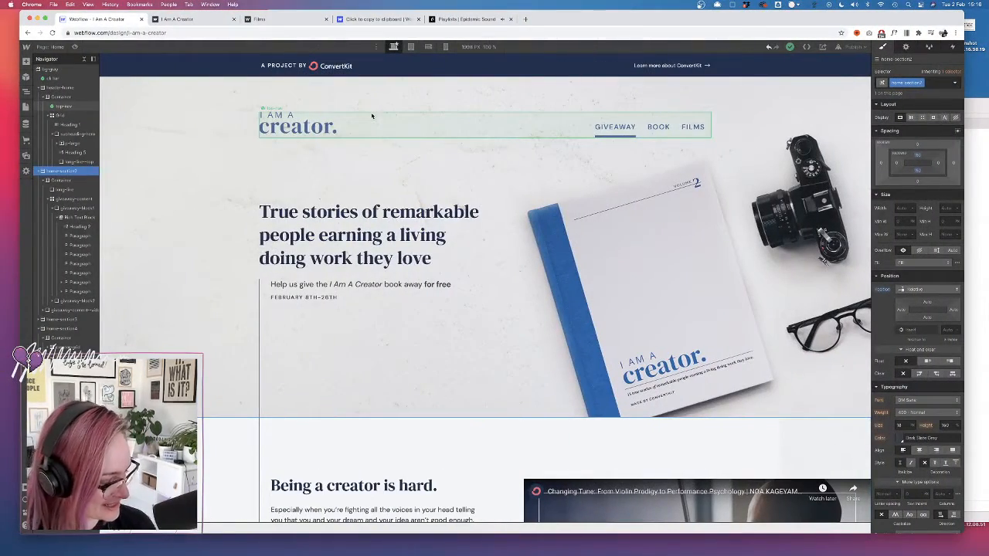
click(768, 534)
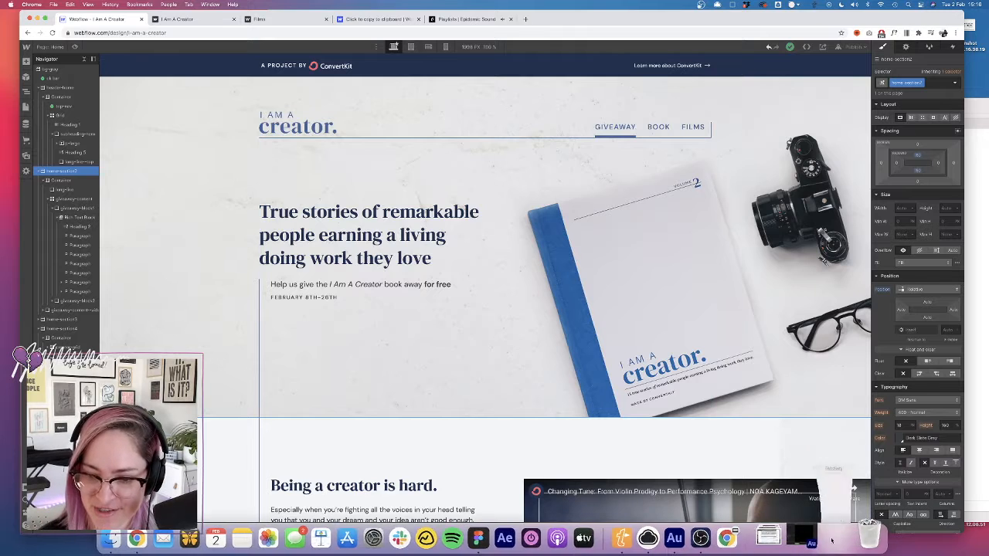
drag(737, 315, 731, 317)
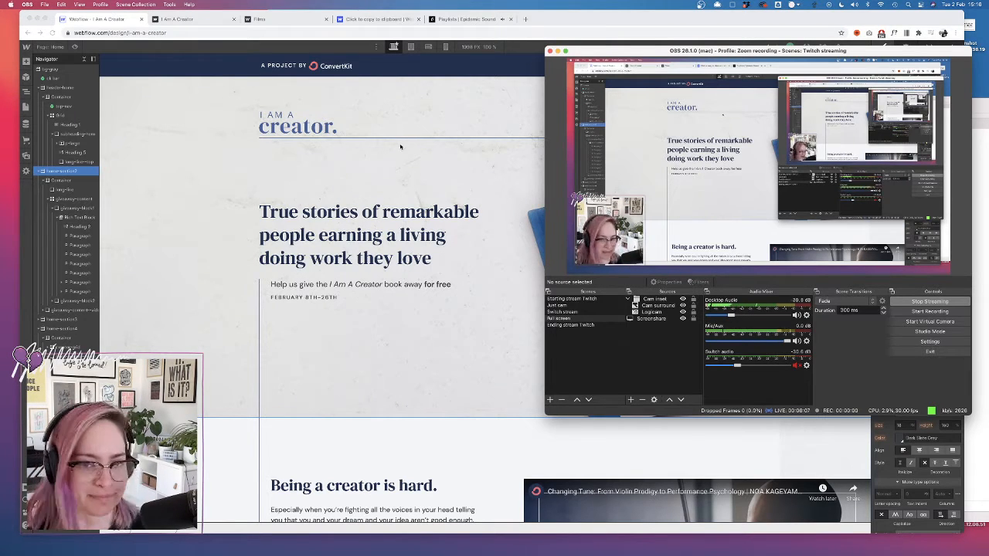
click(557, 51)
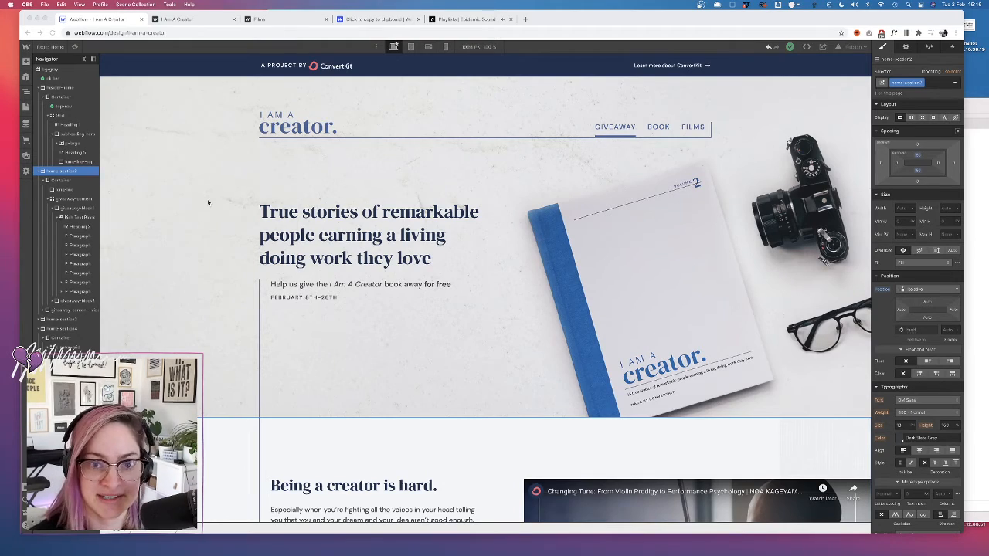
- Examine the Home page's giveaway text, nomination steps, social post examples and "Who is a creator?" section in the Designer
scroll(208, 202, down, 10)
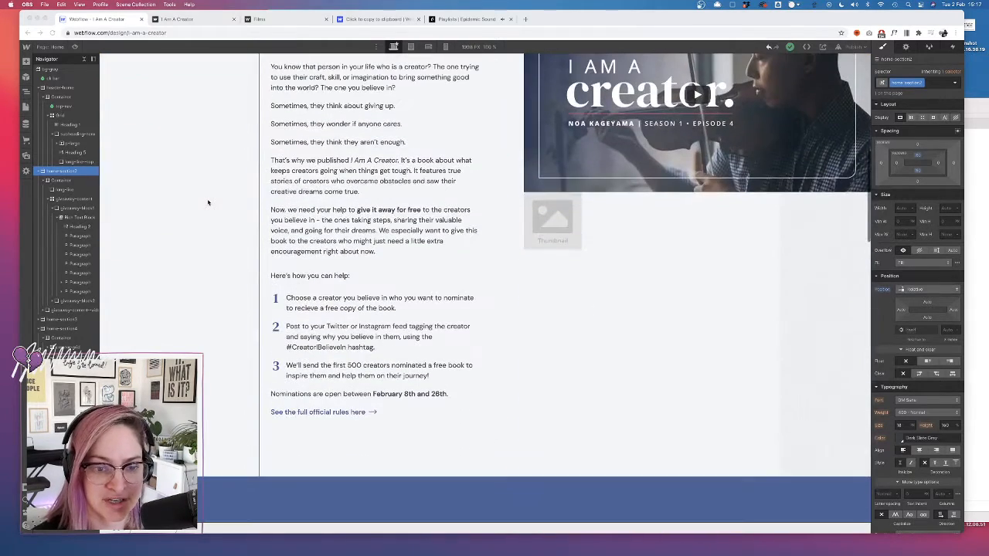
scroll(210, 201, down, 2)
scroll(552, 357, up, 5)
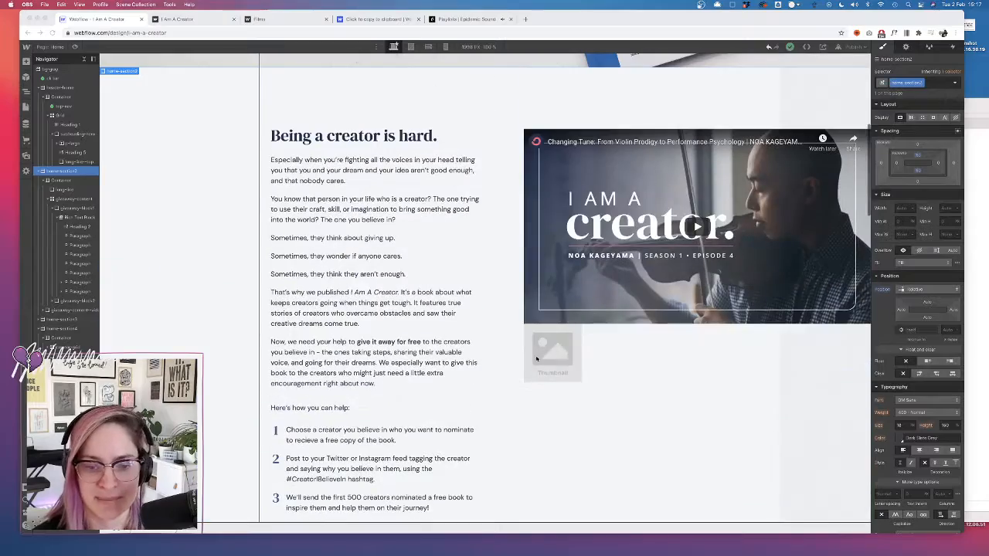
scroll(217, 359, down, 11)
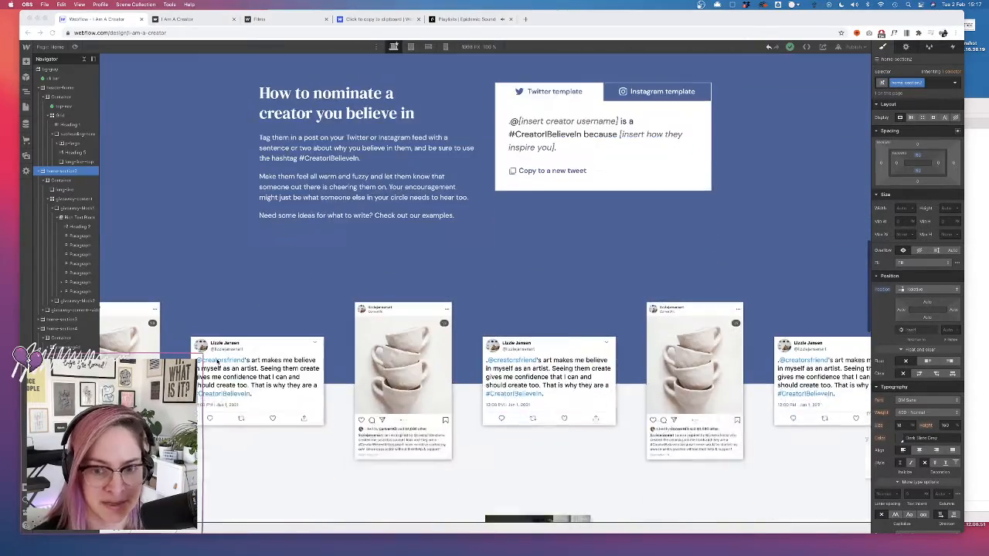
scroll(217, 360, down, 9)
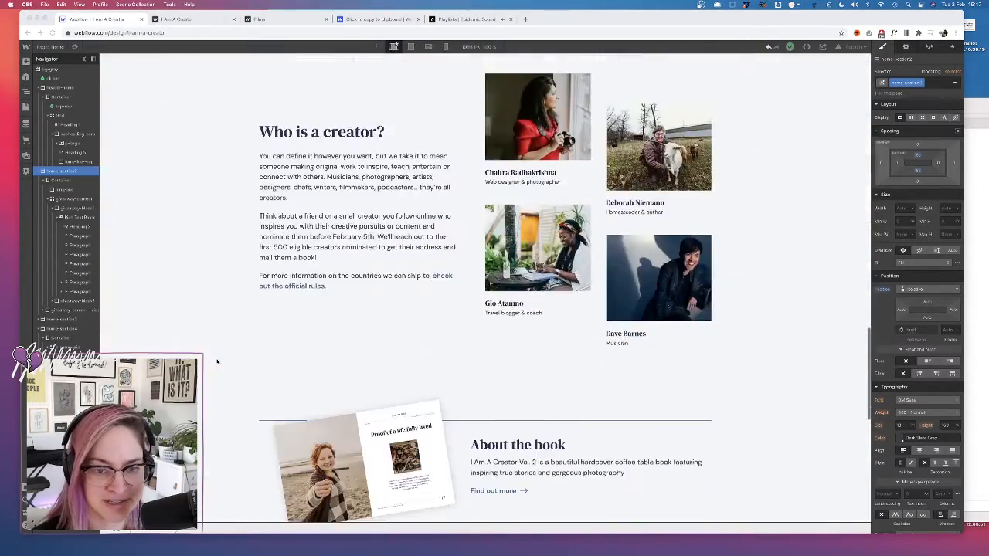
scroll(217, 361, up, 12)
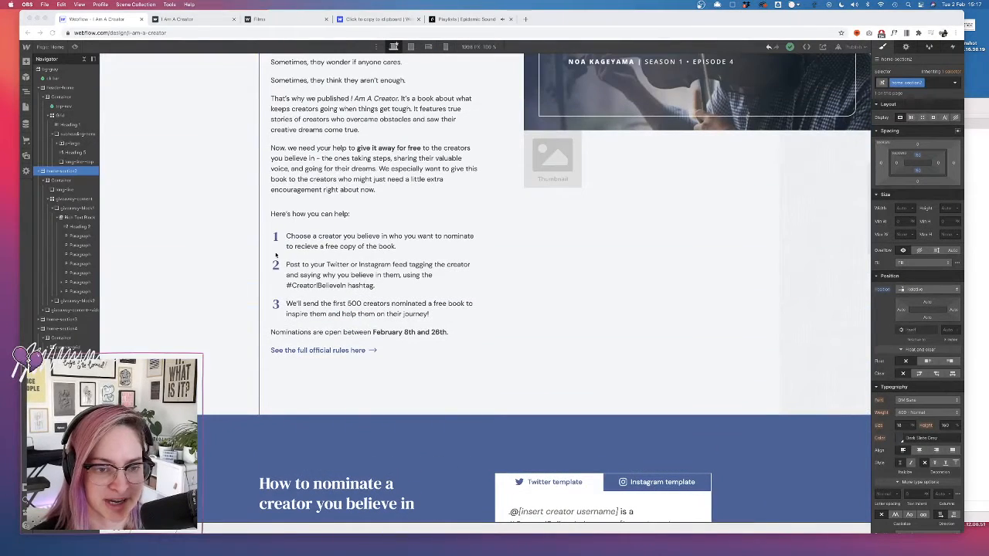
click(280, 246)
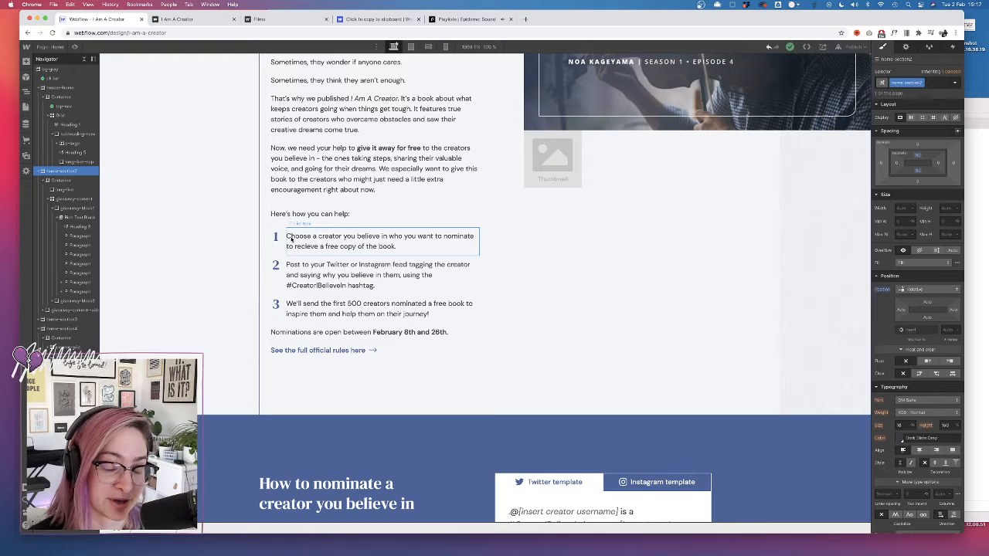
scroll(298, 288, down, 2)
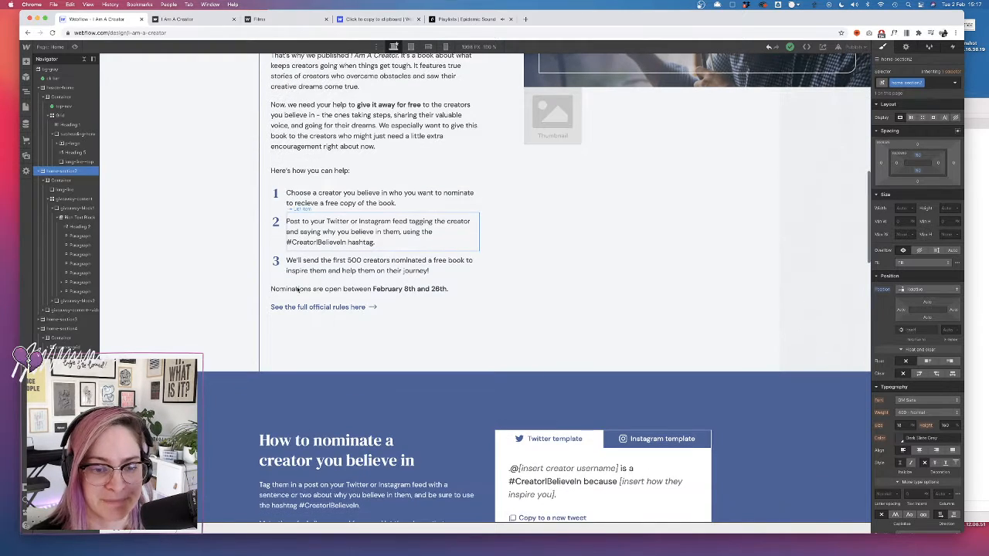
scroll(317, 325, down, 15)
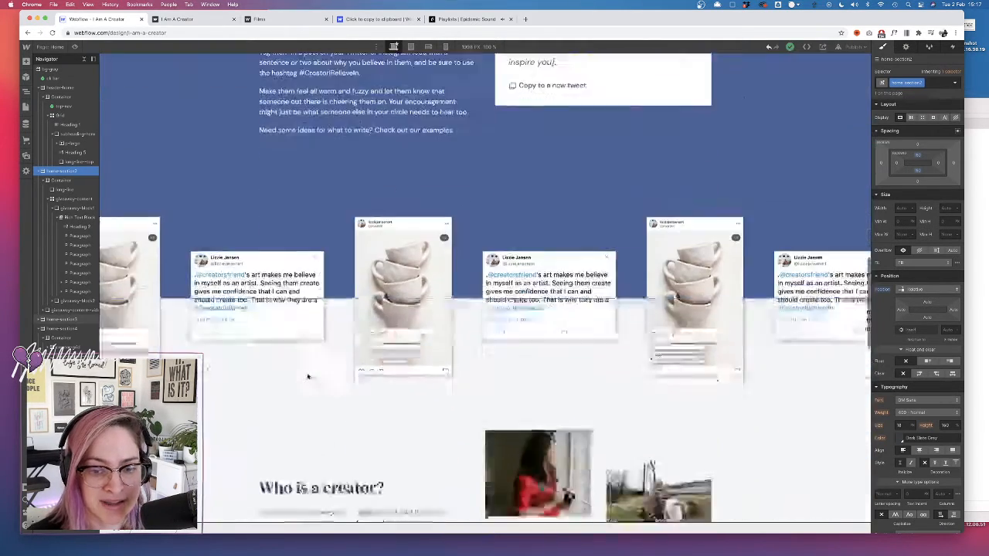
scroll(310, 376, down, 9)
scroll(309, 375, up, 12)
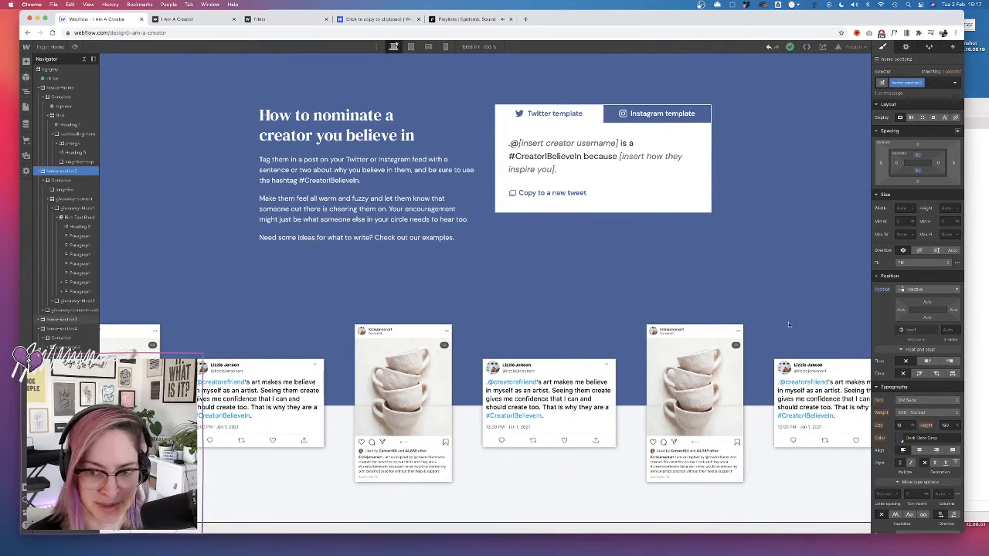
- Enlarge the browser window slightly and look over the Home page down to the I Am A Creator films section
drag(963, 256, 984, 276)
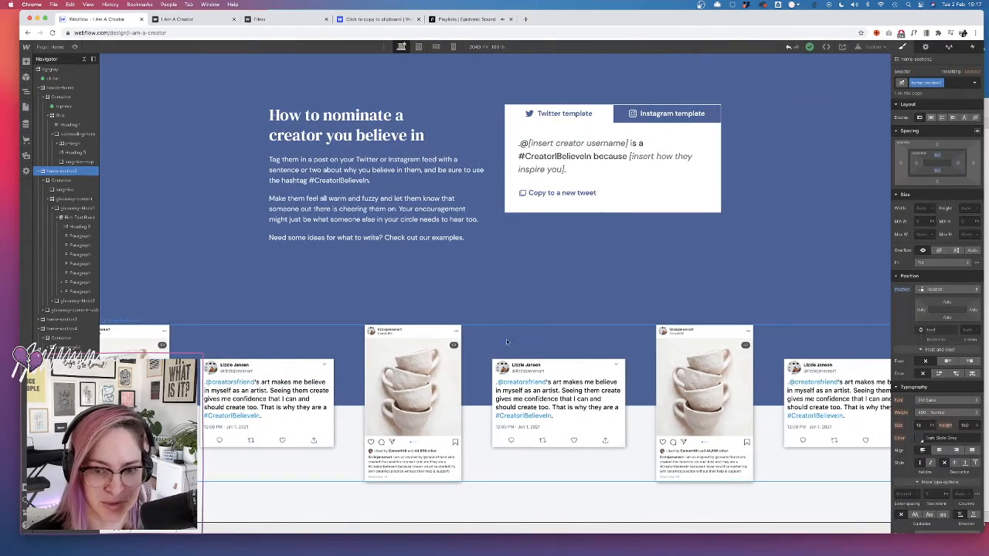
scroll(561, 307, down, 10)
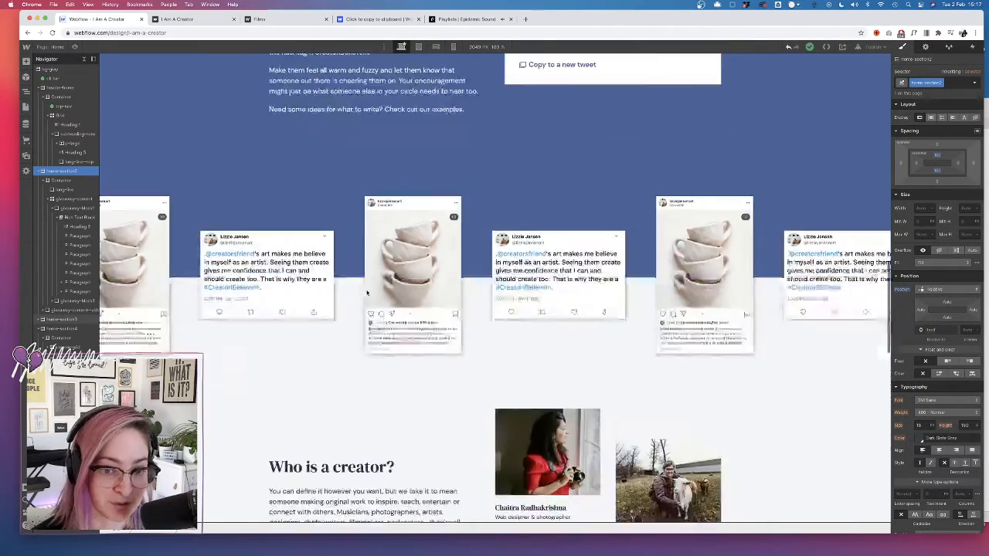
scroll(257, 282, down, 7)
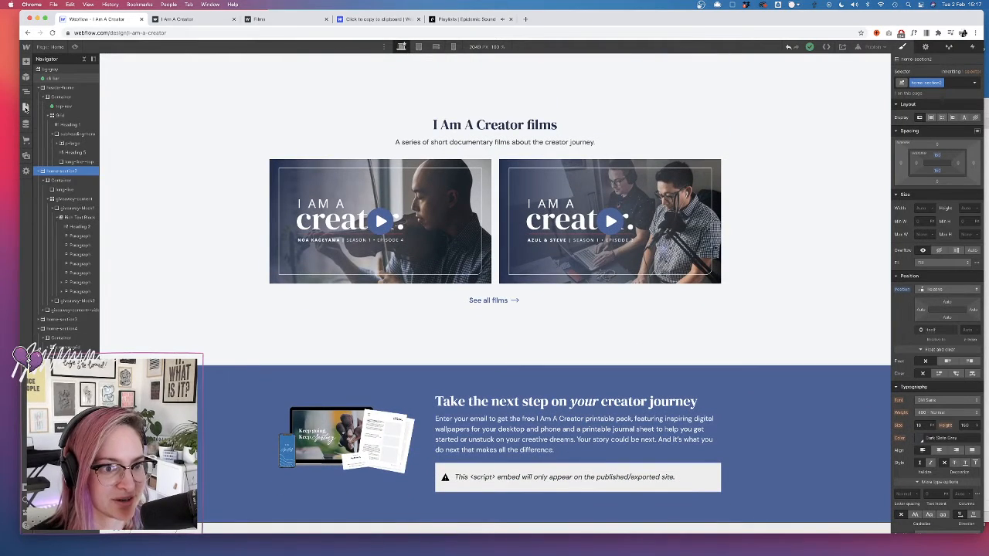
- Open the Films page in the Designer and look over its intro and film grid
click(26, 108)
click(76, 130)
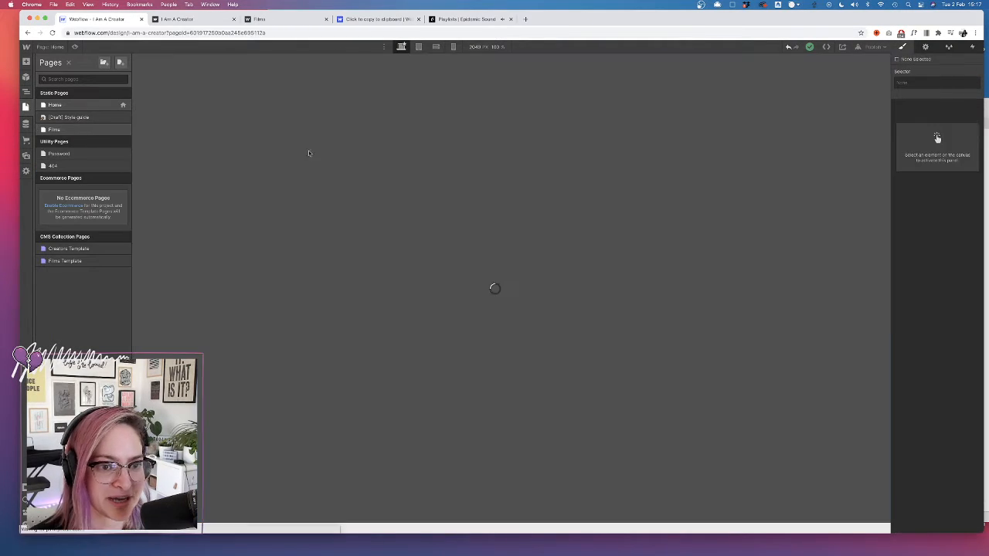
scroll(202, 294, down, 5)
scroll(204, 292, up, 4)
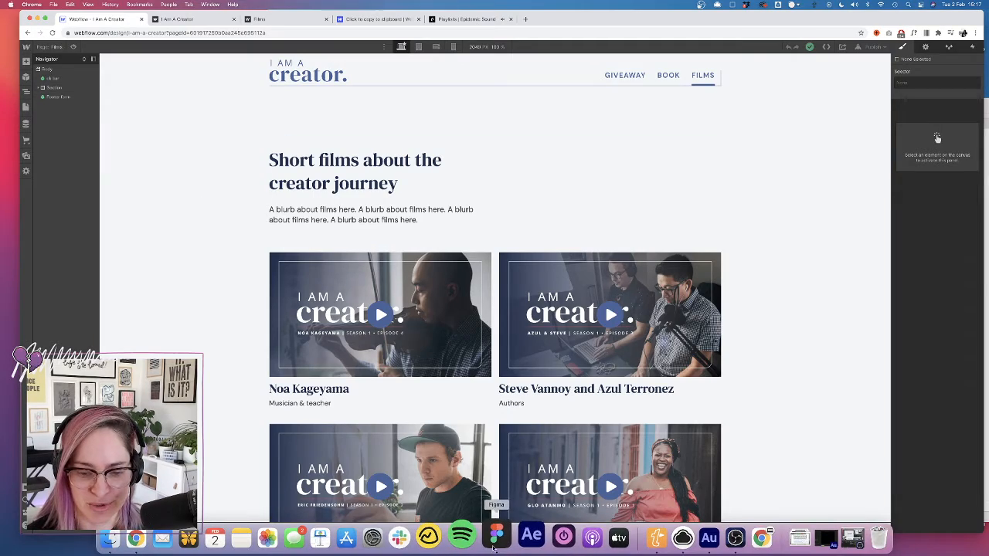
- Switch to Figma and examine the book page design, including its I Am A Creator Vol. 2 hero and text section
click(491, 547)
scroll(634, 307, right, 5)
scroll(645, 305, up, 2)
scroll(545, 492, down, 3)
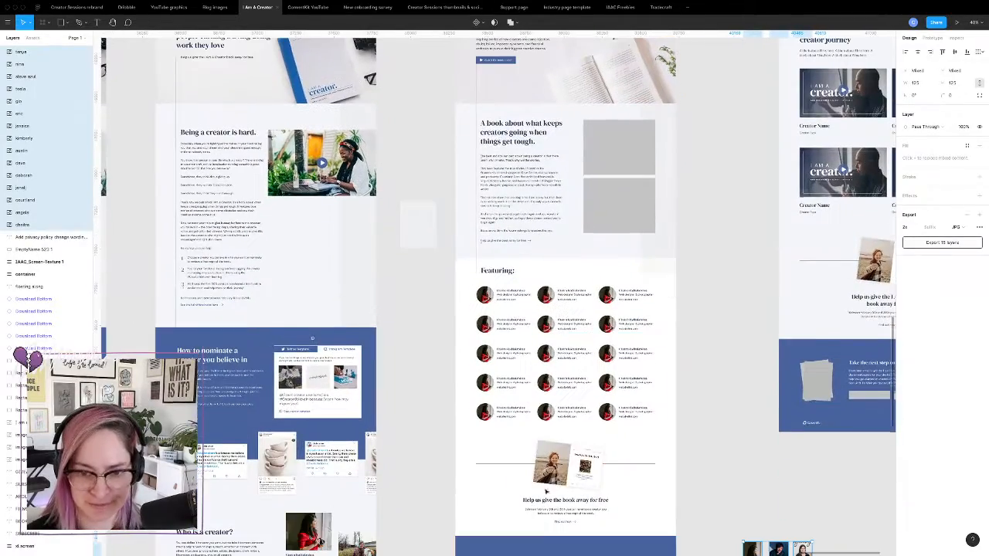
scroll(528, 256, up, 3)
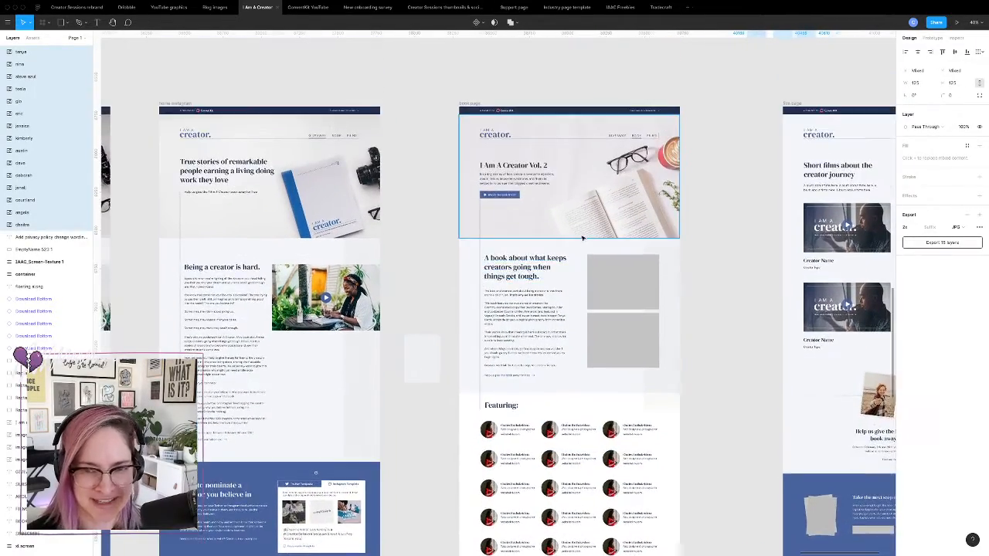
scroll(583, 238, up, 2)
scroll(587, 199, up, 4)
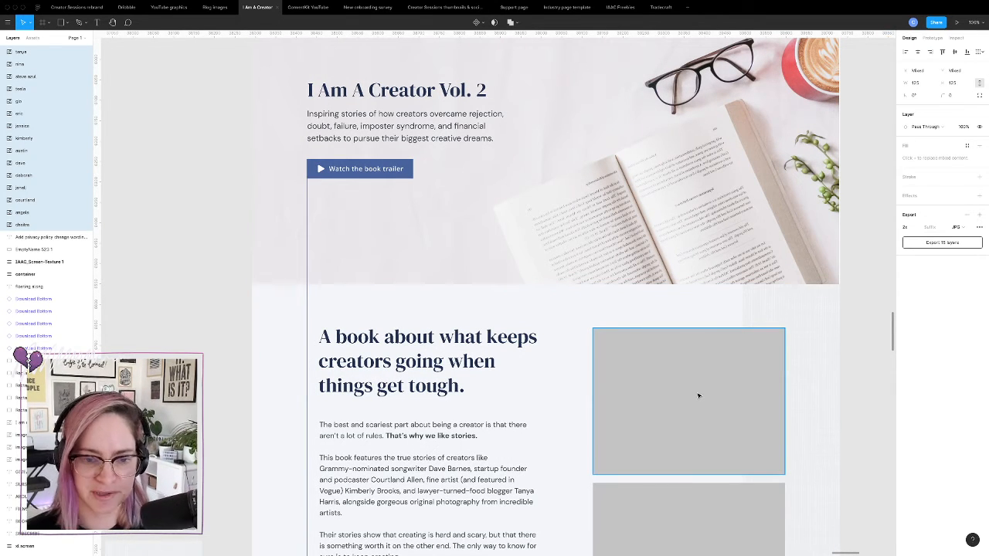
scroll(564, 303, up, 2)
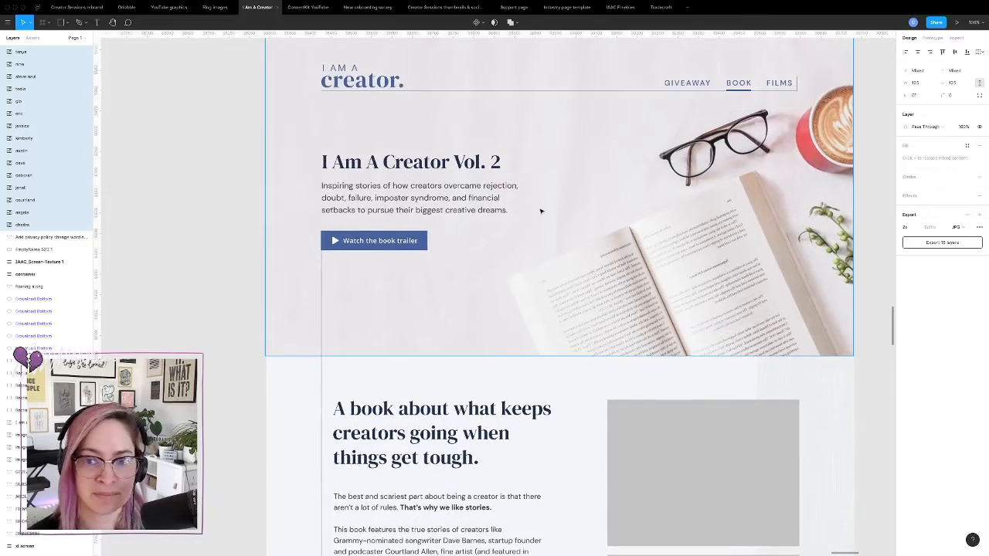
scroll(541, 211, up, 2)
scroll(541, 211, down, 5)
scroll(541, 211, left, 9)
scroll(541, 212, right, 12)
- Switch back to Webflow and open the Home page in the Designer
key(ctrl+Left)
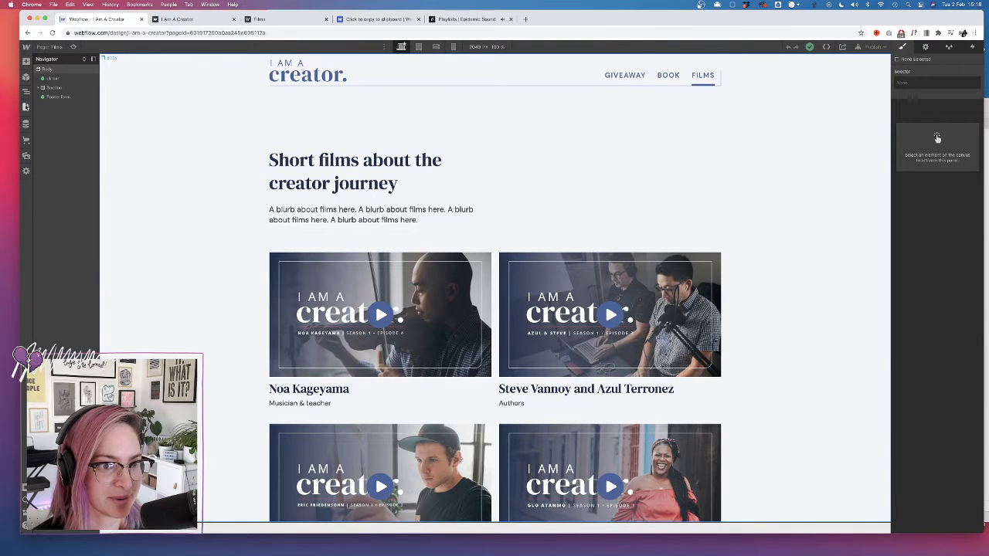
click(26, 106)
click(86, 108)
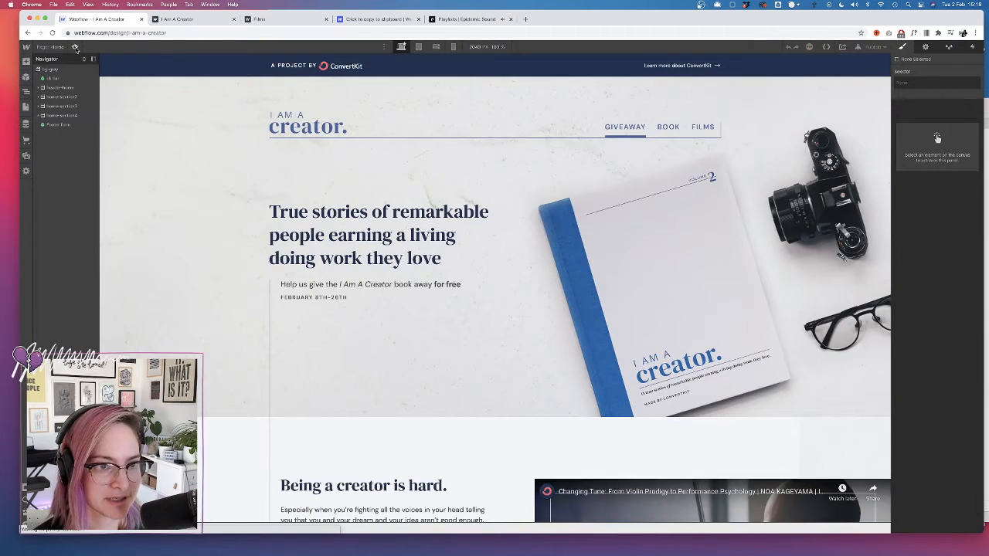
- Preview the Home page and review its sections from the hero through the films and back up
click(75, 47)
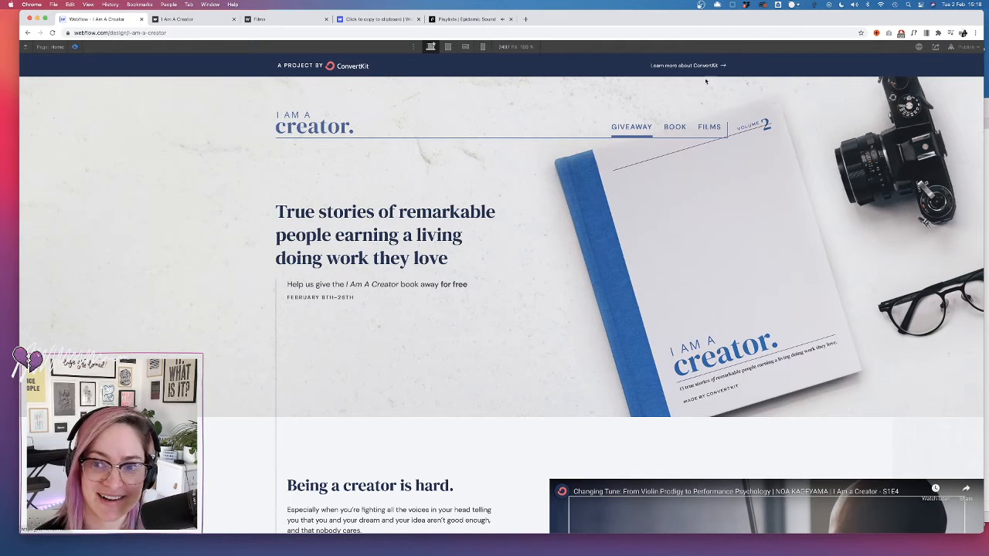
scroll(562, 228, down, 10)
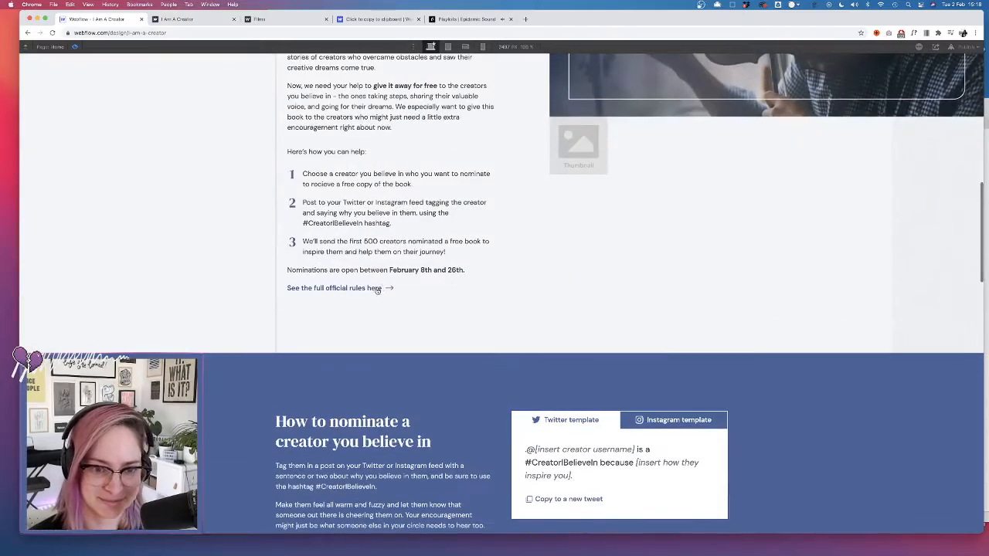
scroll(417, 348, down, 15)
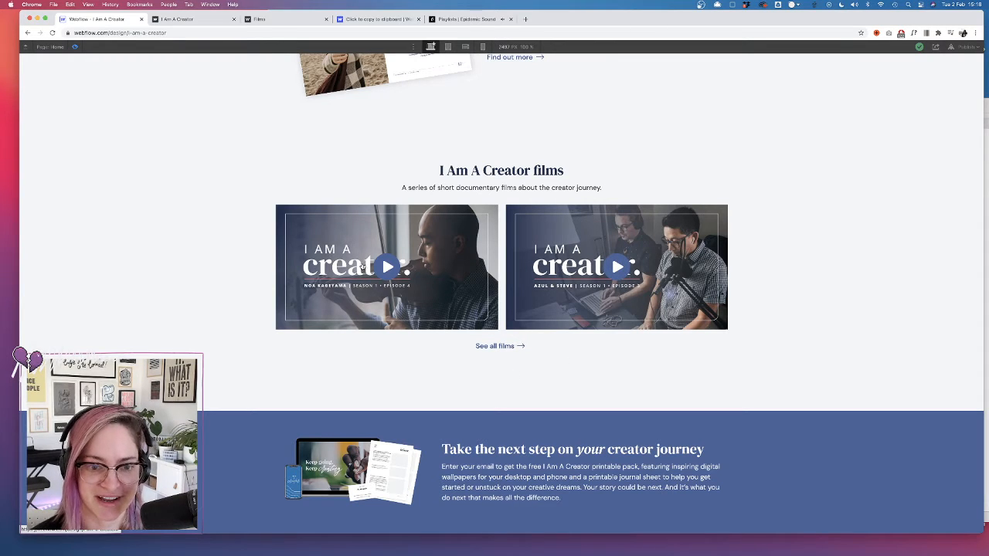
scroll(427, 354, down, 1)
scroll(426, 353, up, 1)
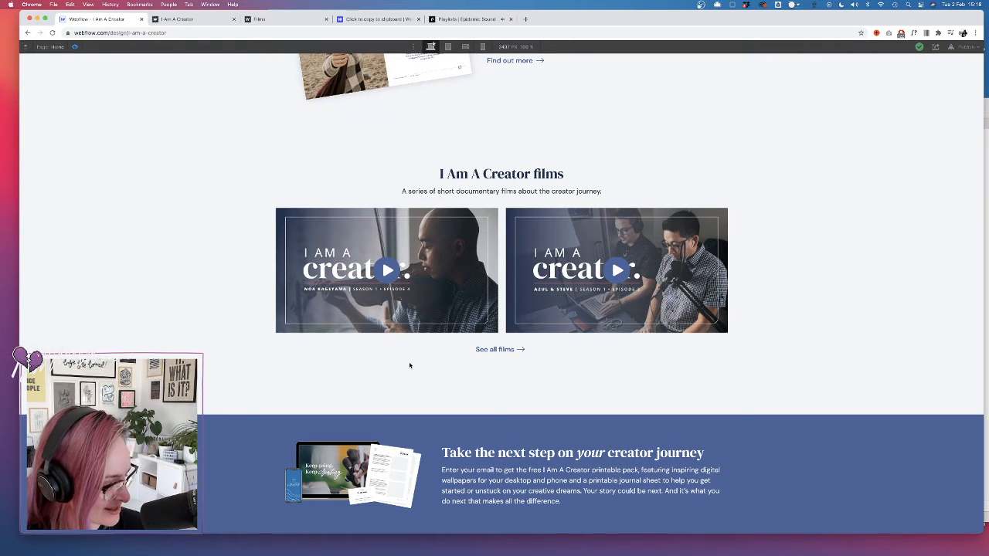
click(399, 327)
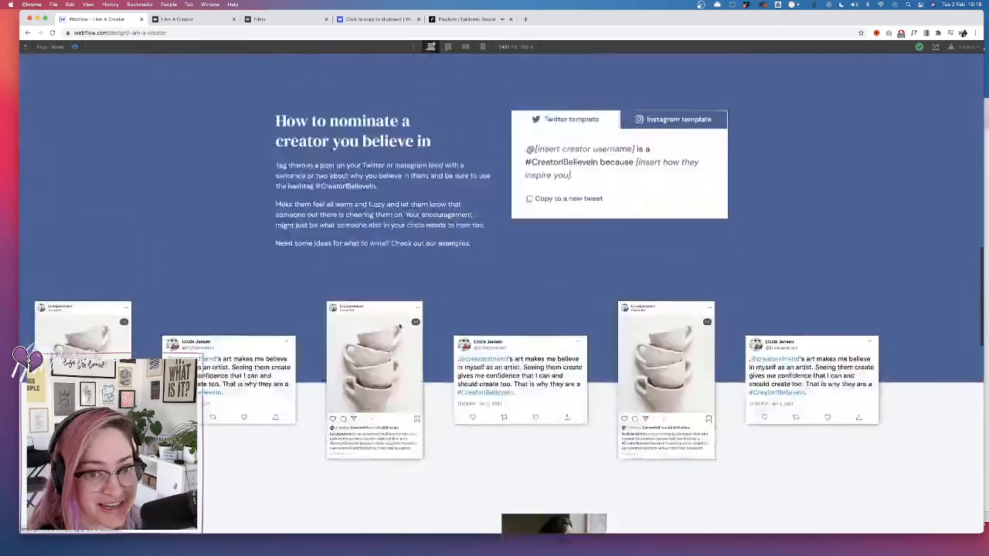
scroll(400, 327, up, 5)
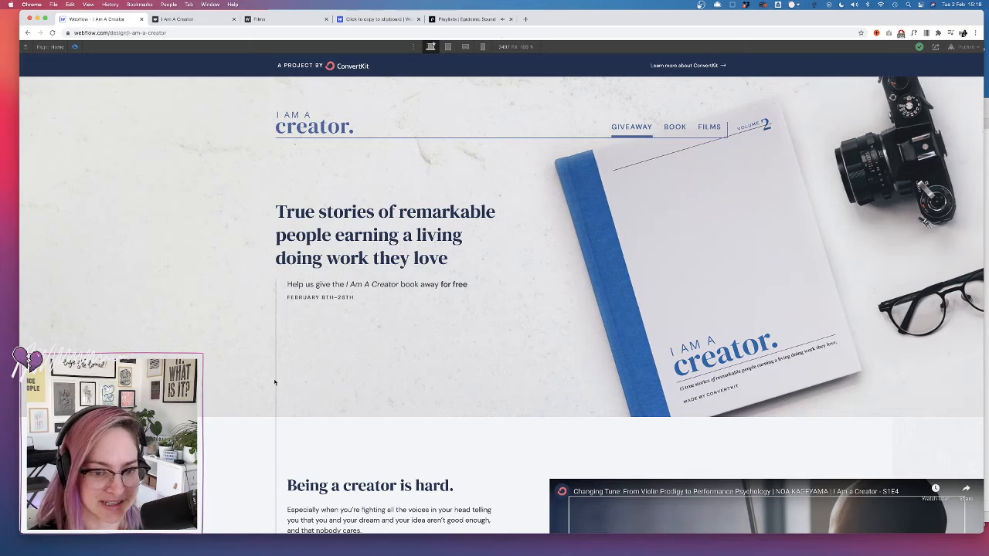
- Leave the preview and inspect the long-line-top and long-line elements that form the vertical line below the hero heading
click(75, 47)
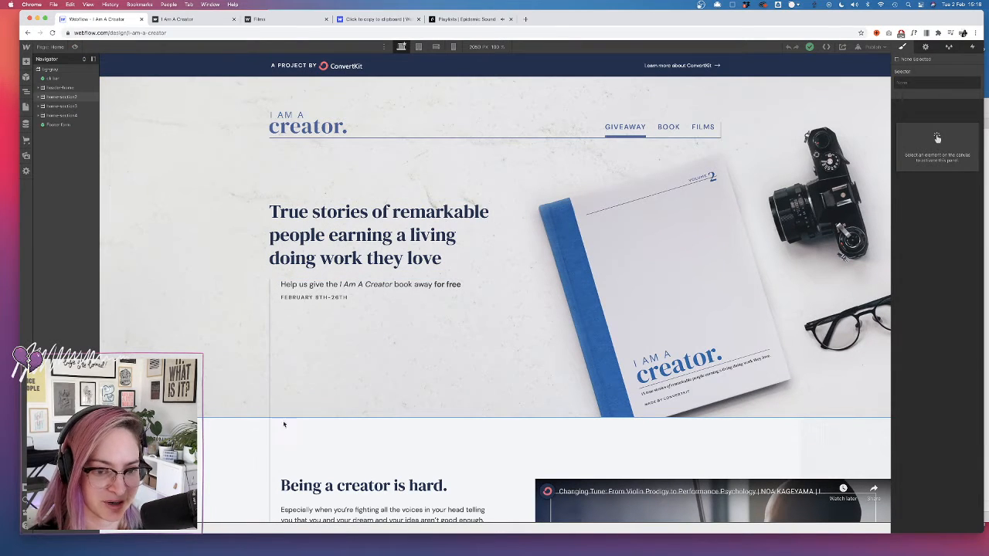
click(270, 370)
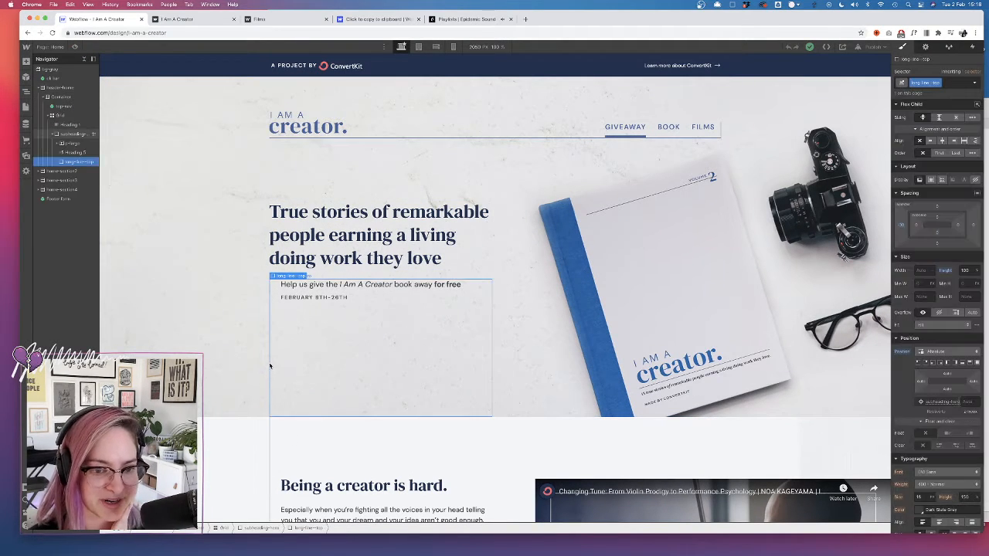
click(270, 450)
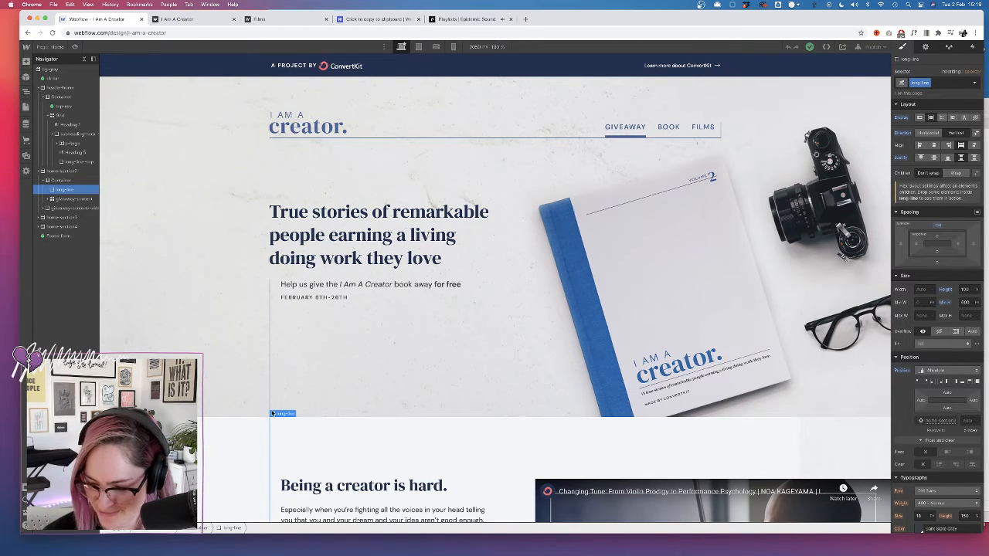
mouse_move(272, 414)
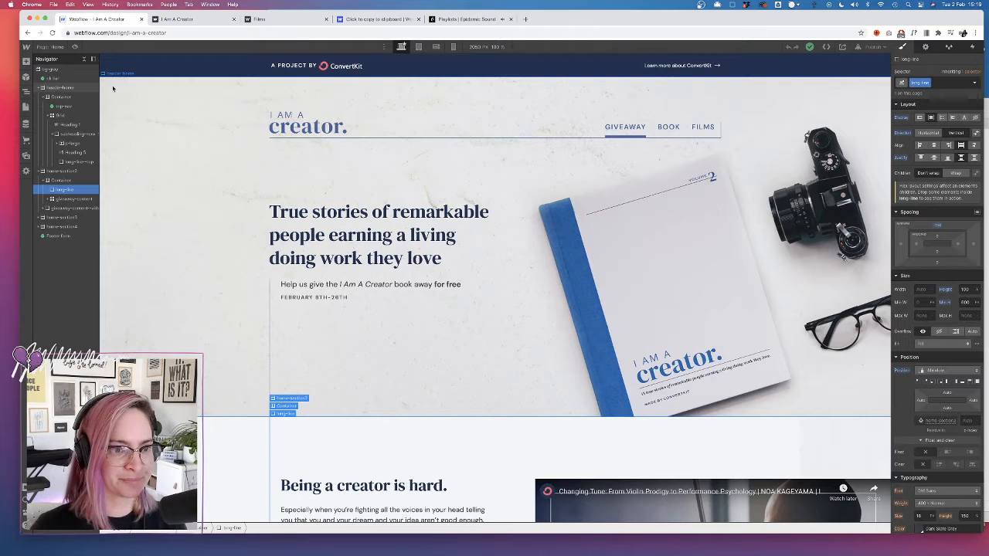
- Create a new static page named Book with the slug book and no parent folder
click(25, 108)
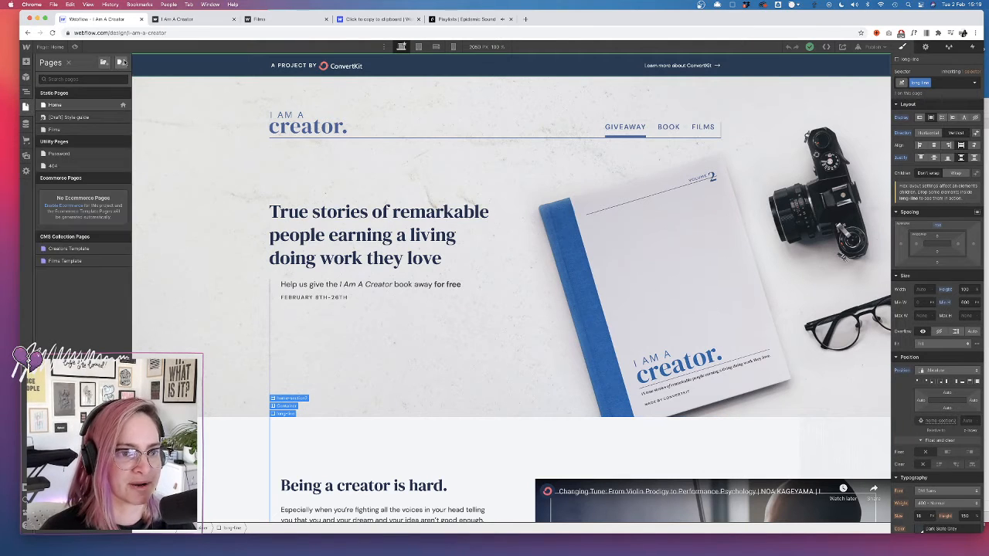
click(121, 62)
text(BOOK)
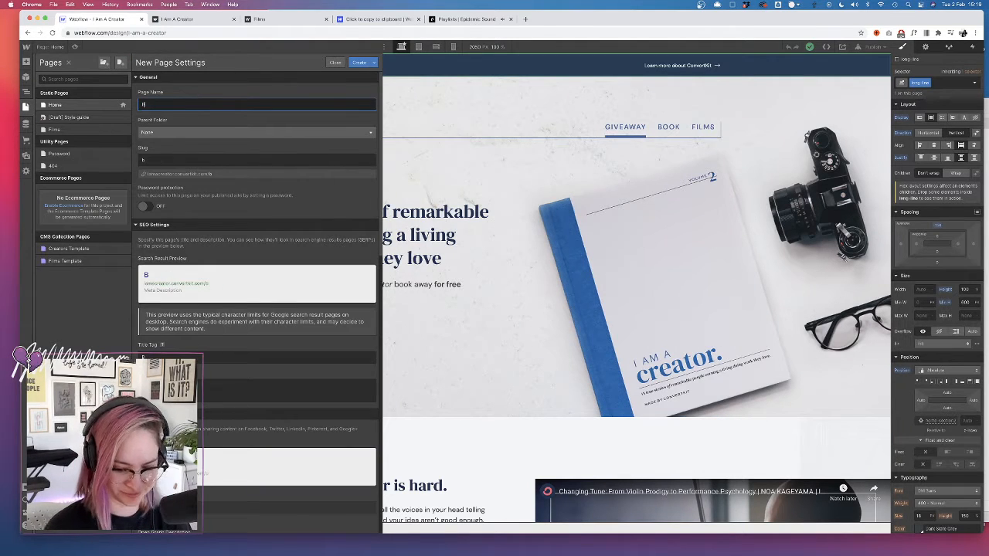
key(BackSpace)
key(BackSpace)
key(BackSpace)
key(BackSpace)
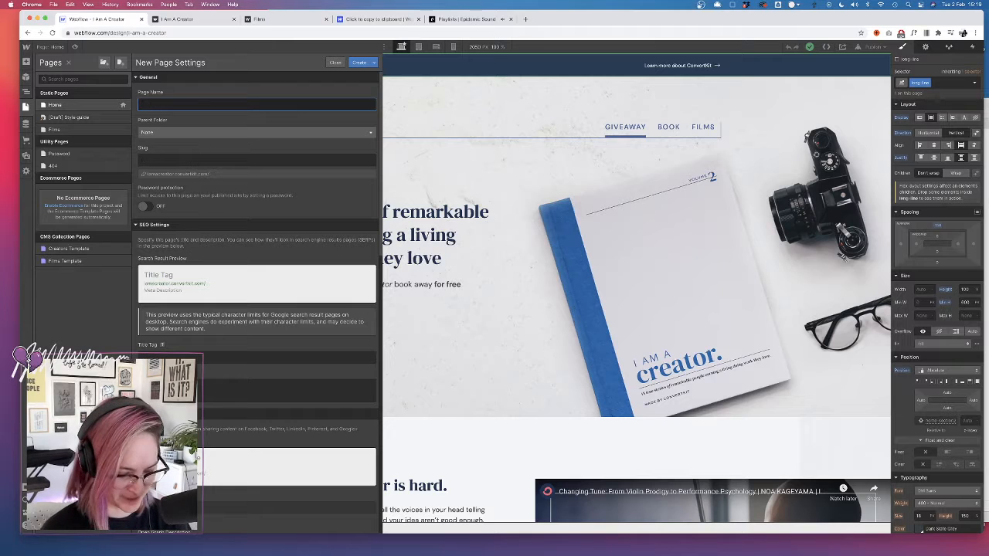
text(Book)
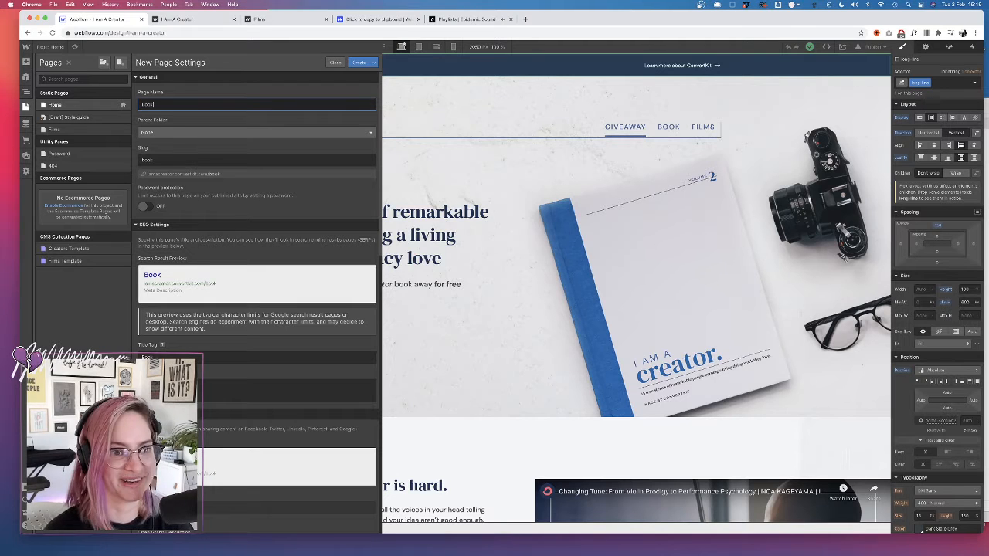
click(361, 64)
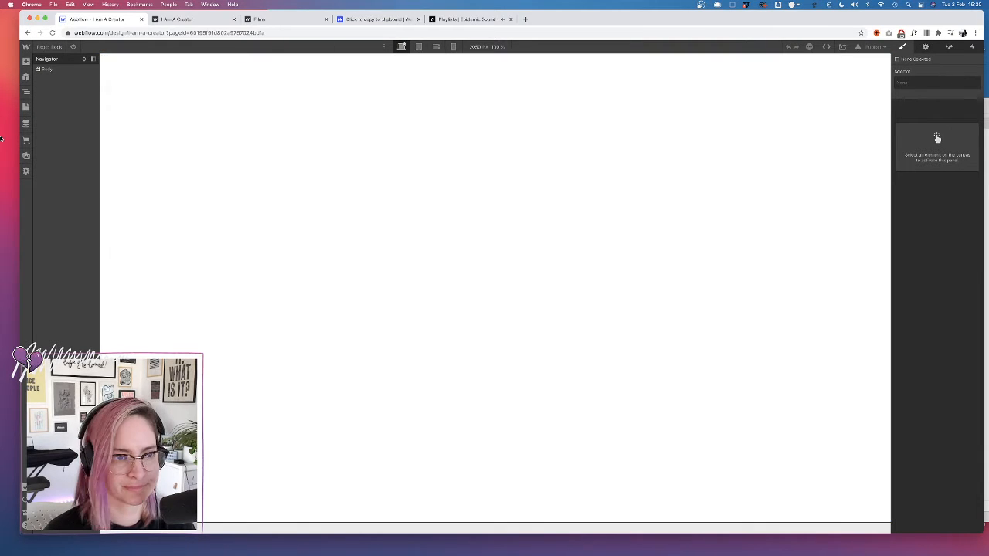
- Place the ck bar symbol at the start of the empty Book page
click(26, 106)
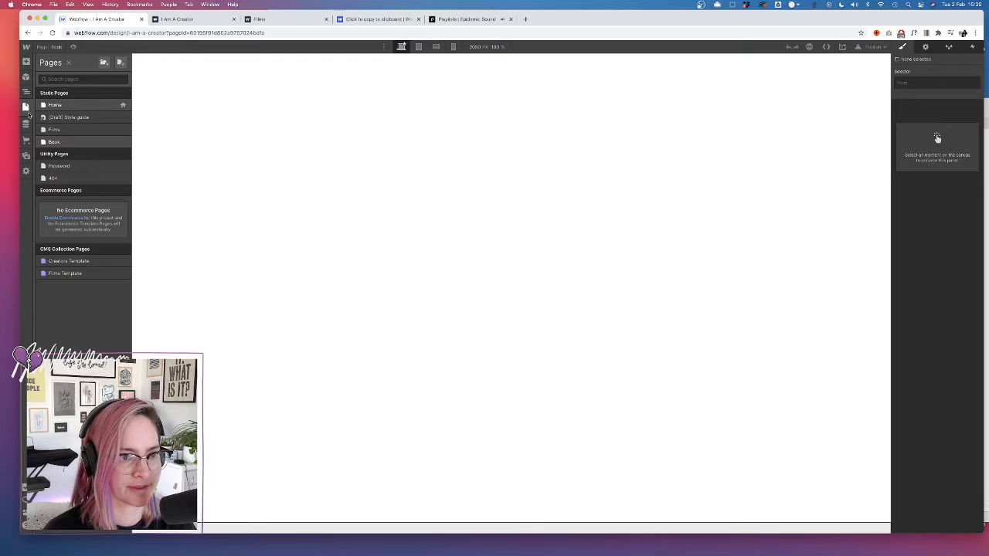
click(25, 78)
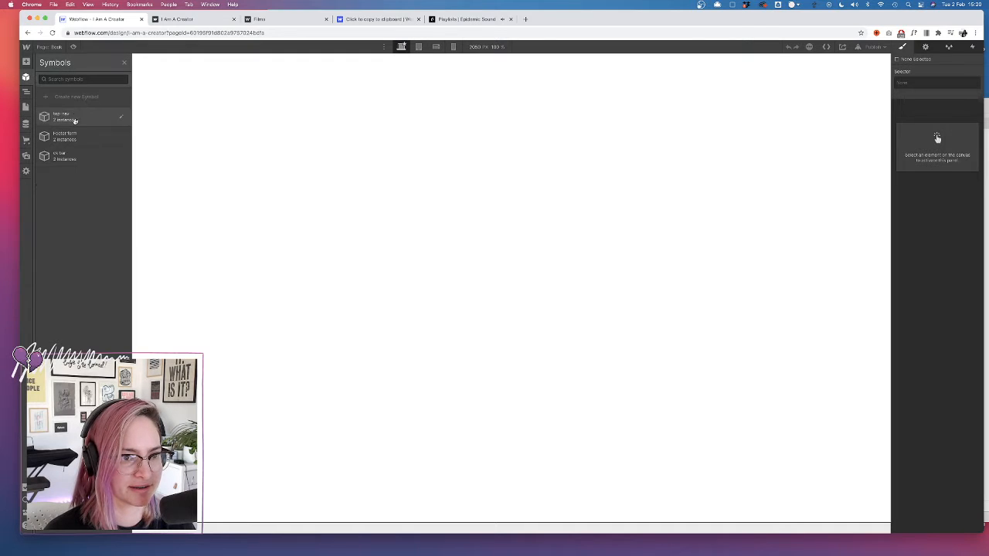
drag(73, 119, 66, 117)
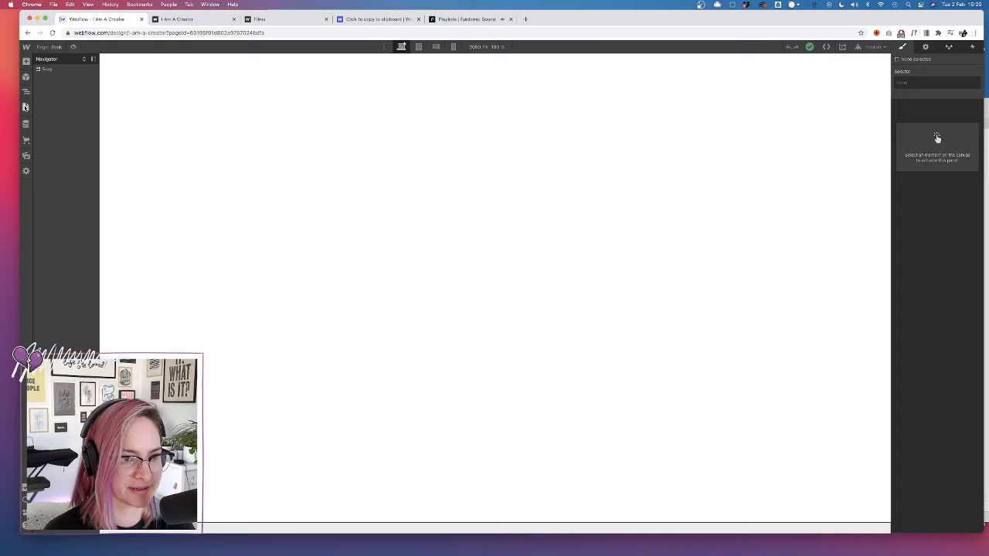
click(26, 77)
drag(68, 159, 245, 94)
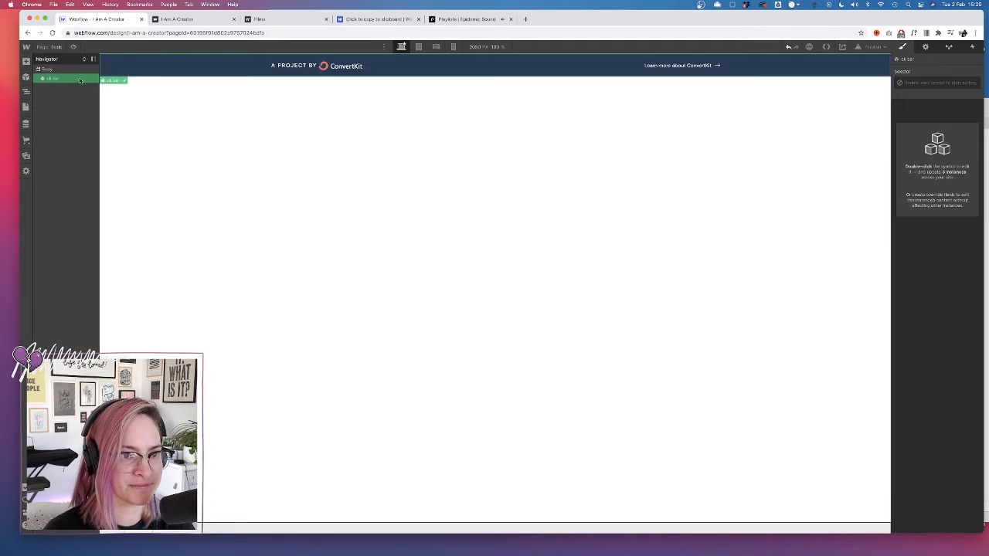
- Add the Footer form symbol to the Book page directly below the ck bar
click(25, 78)
drag(68, 136, 64, 88)
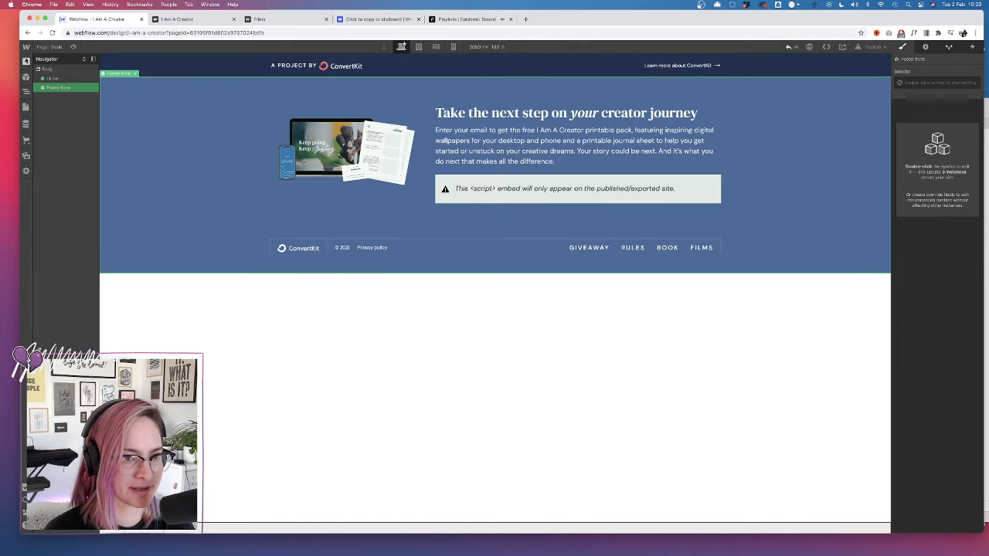
click(26, 62)
click(26, 62)
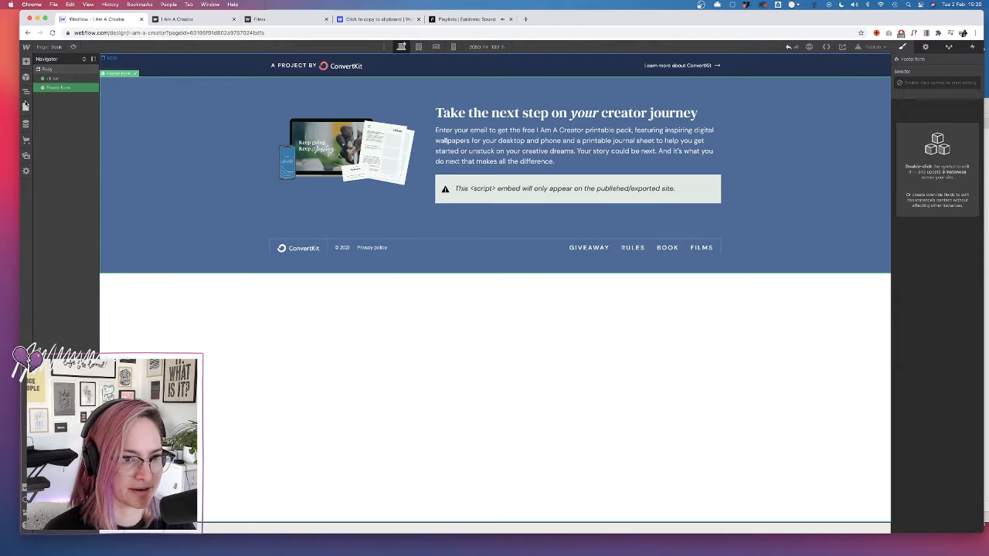
- Copy the header-home section from the Home page into the Book page, between the ck bar and the Footer form
click(26, 107)
click(53, 103)
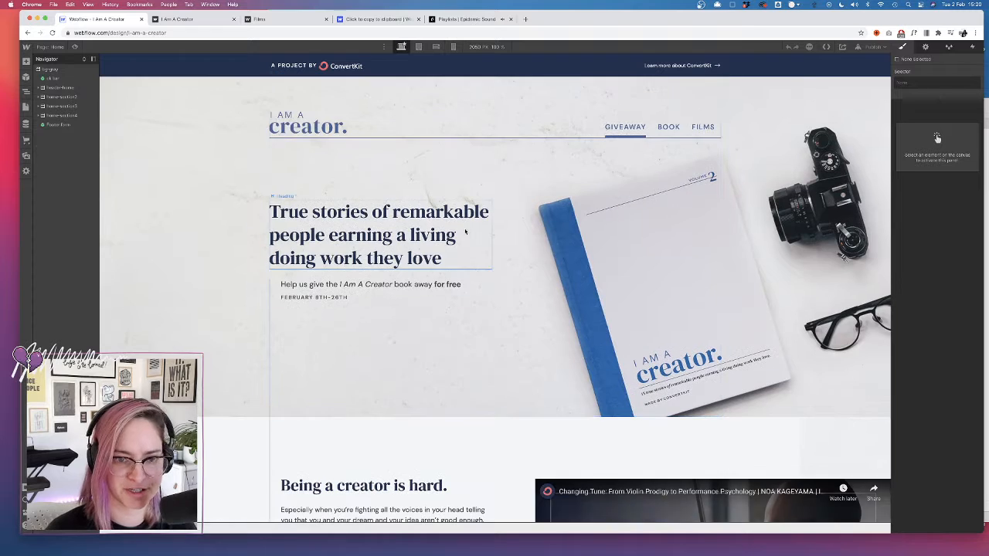
click(62, 87)
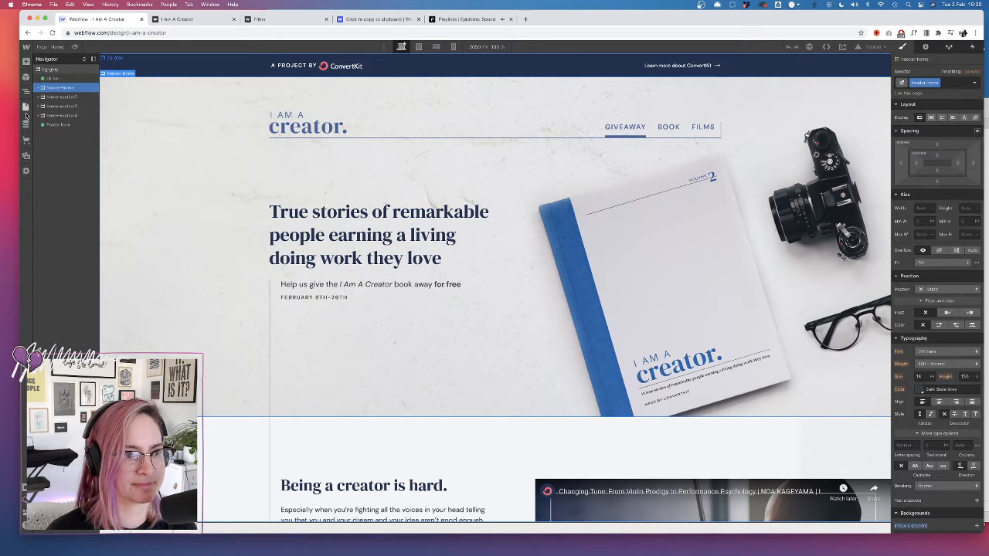
click(26, 107)
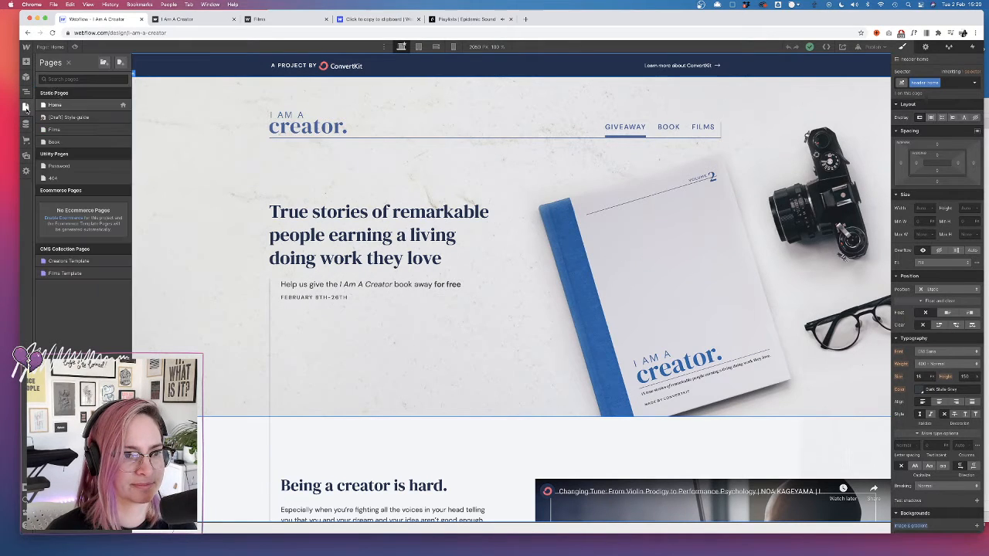
click(95, 137)
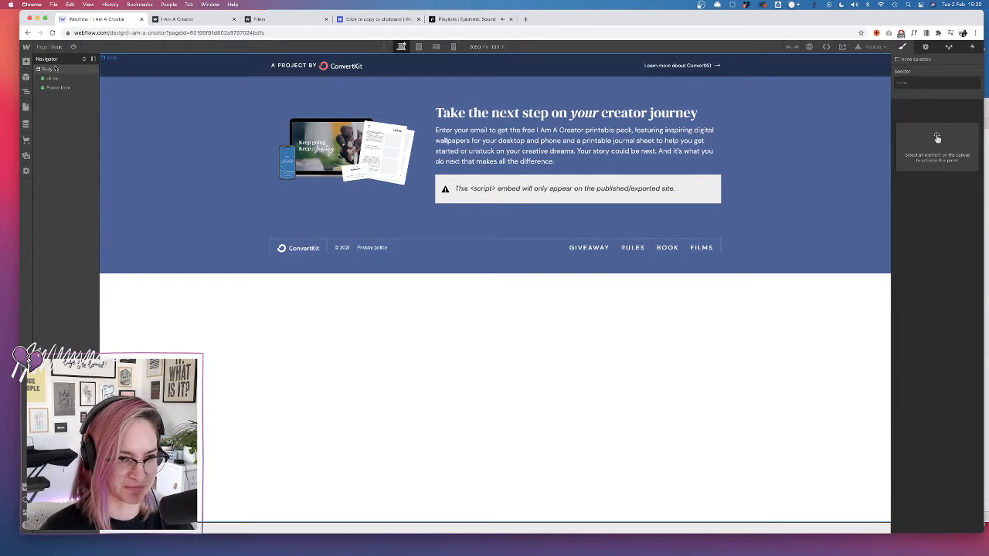
click(54, 69)
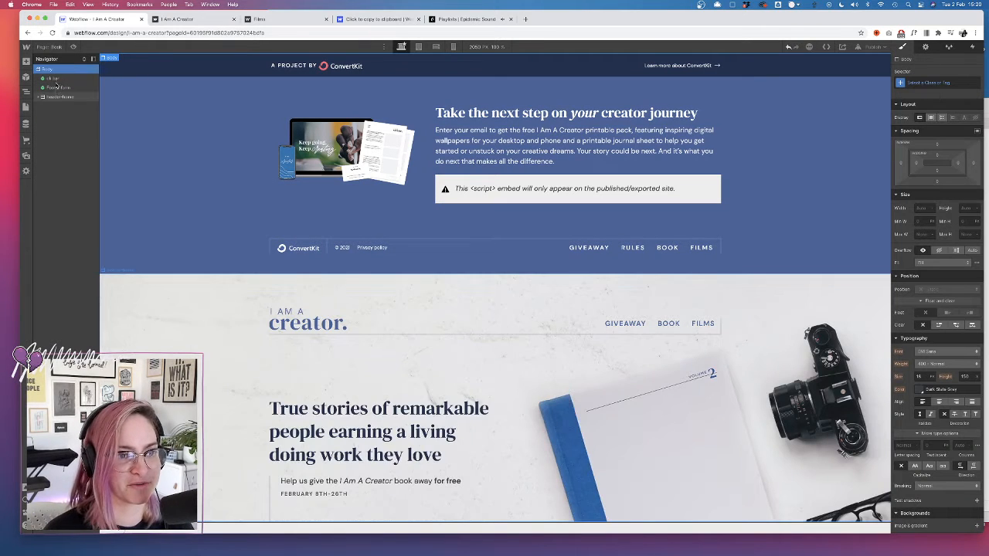
click(54, 84)
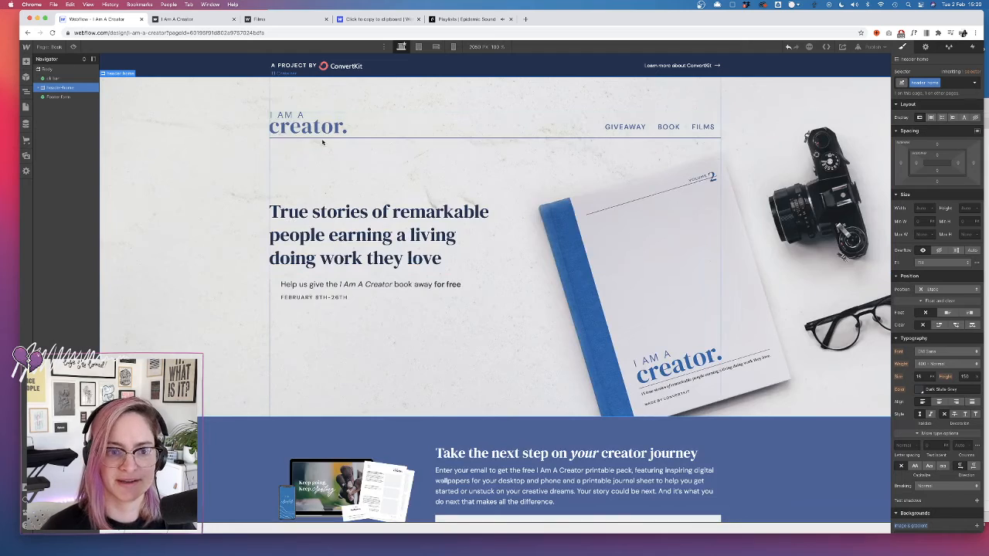
- Replace the Book page's hero heading with the Figma book page's heading text, "I Am A Creator Vol. 2"
click(321, 210)
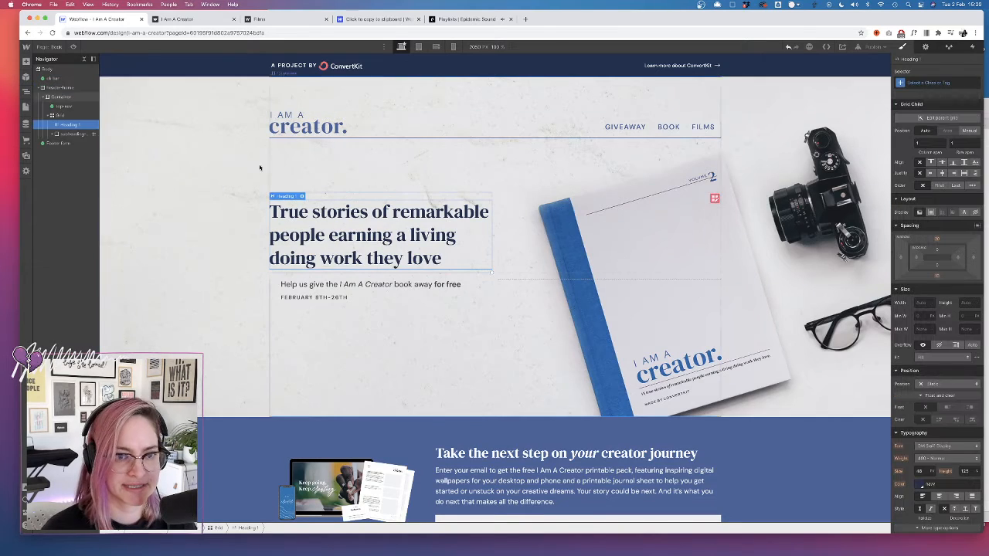
key(ctrl+Right)
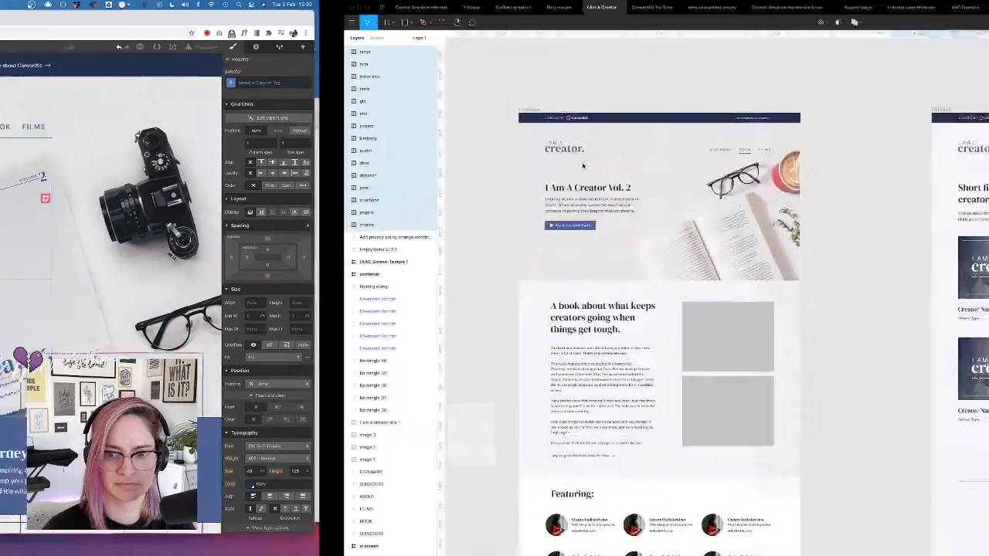
click(246, 205)
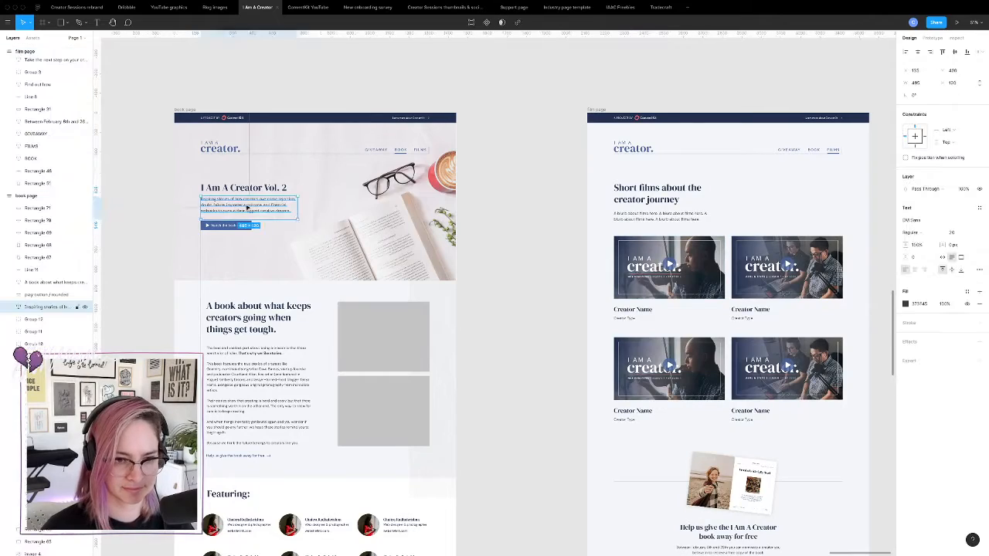
click(259, 189)
key(ctrl+Left)
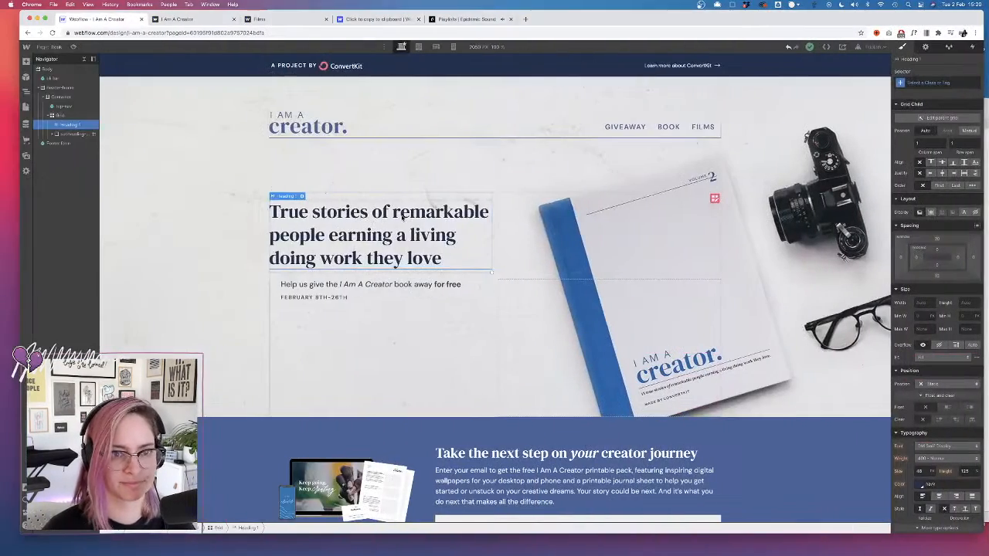
double_click(395, 234)
text(I Am A Creator Vol. 2)
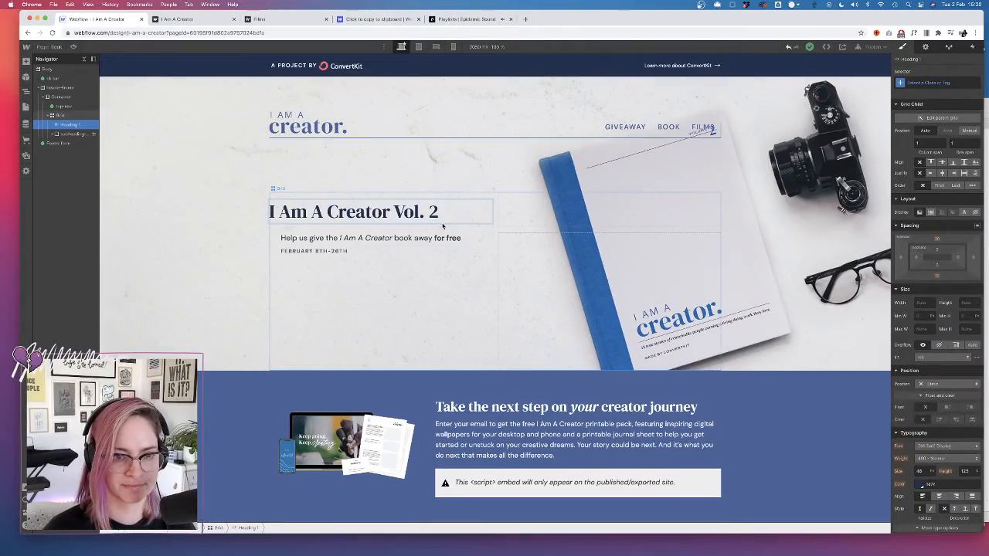
- Switch to Figma, copy the intro paragraph below the book page's hero heading, and return to Webflow
key(ctrl+Right)
click(263, 200)
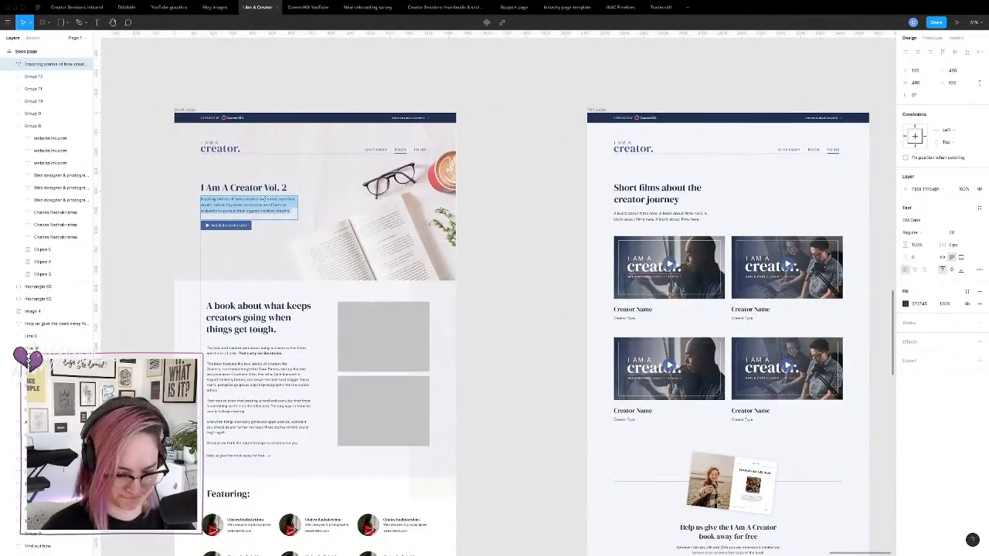
key(ctrl+Left)
key(Escape)
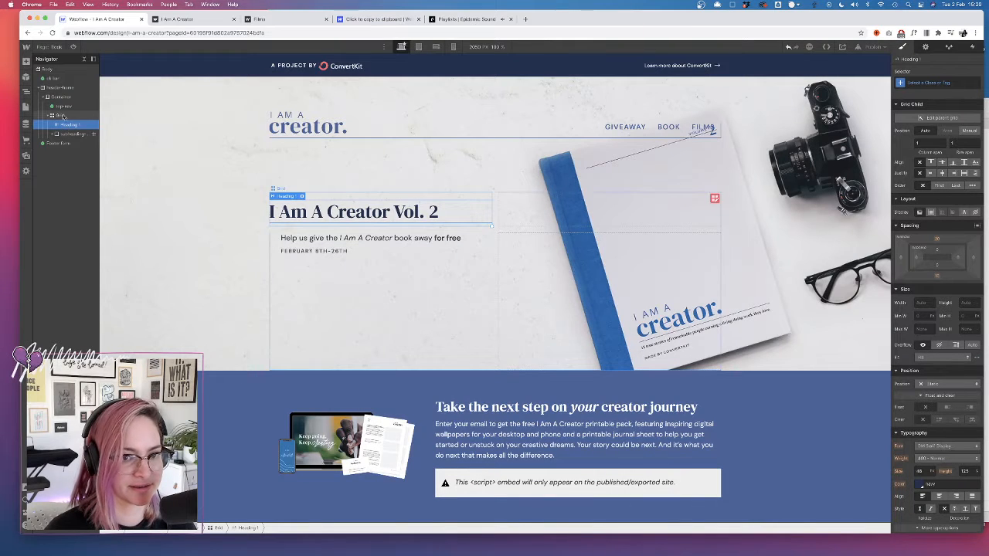
- Delete the giveaway paragraph and the date heading from the subheading-hero block, keeping the long-line-top element
click(54, 134)
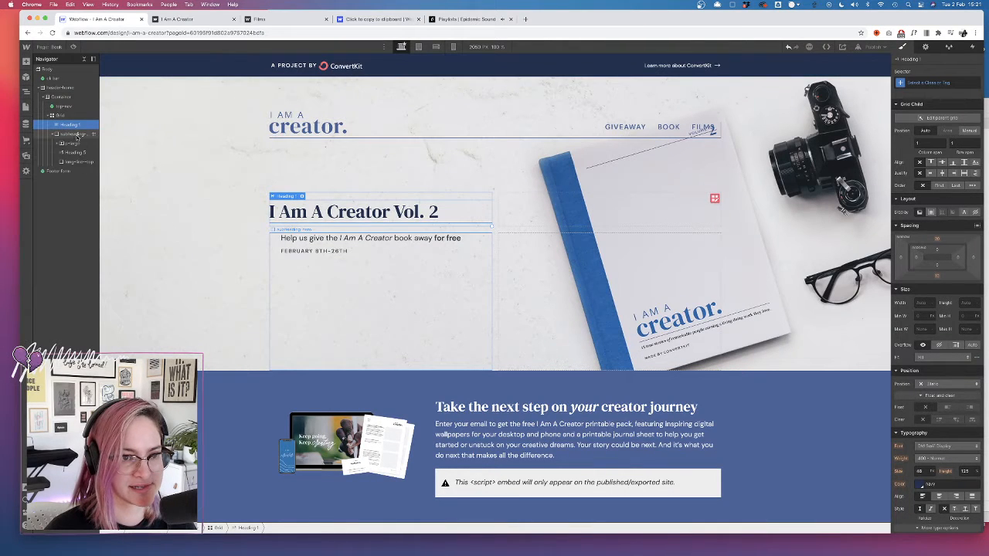
click(71, 134)
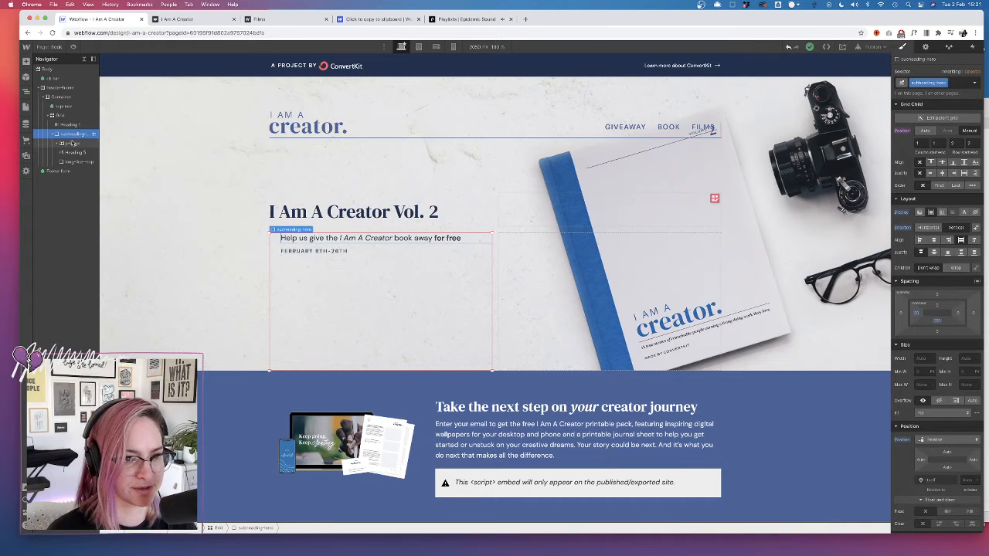
click(72, 143)
key(Delete)
key(Delete)
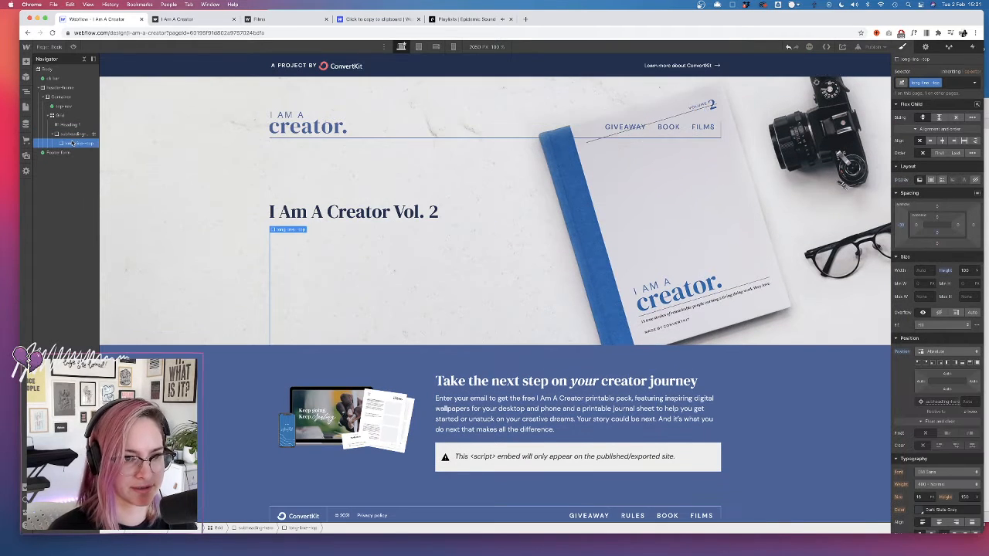
- Remove the subheading-hero class from the hero's subheading block and reapply the same existing class
click(81, 134)
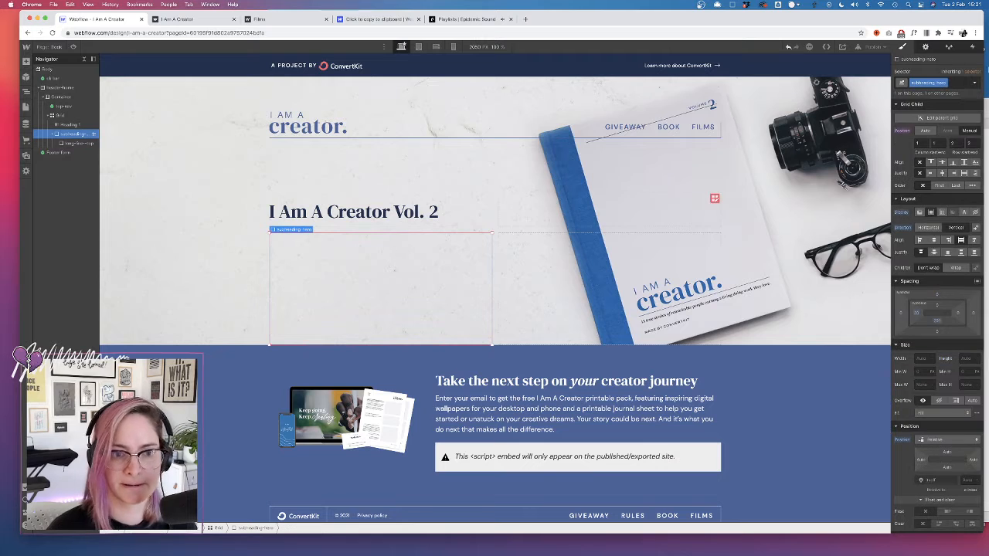
click(957, 82)
key(BackSpace)
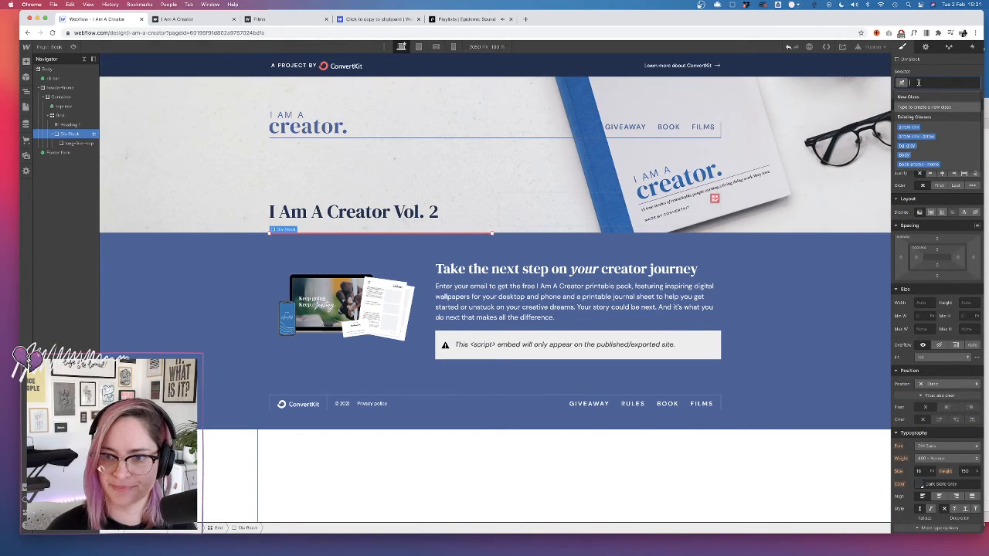
text(subh)
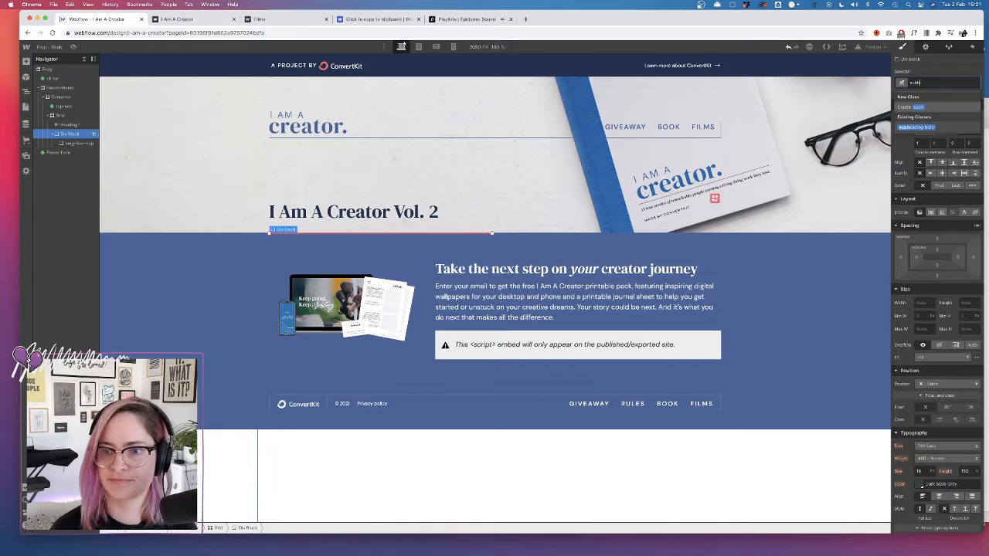
click(925, 129)
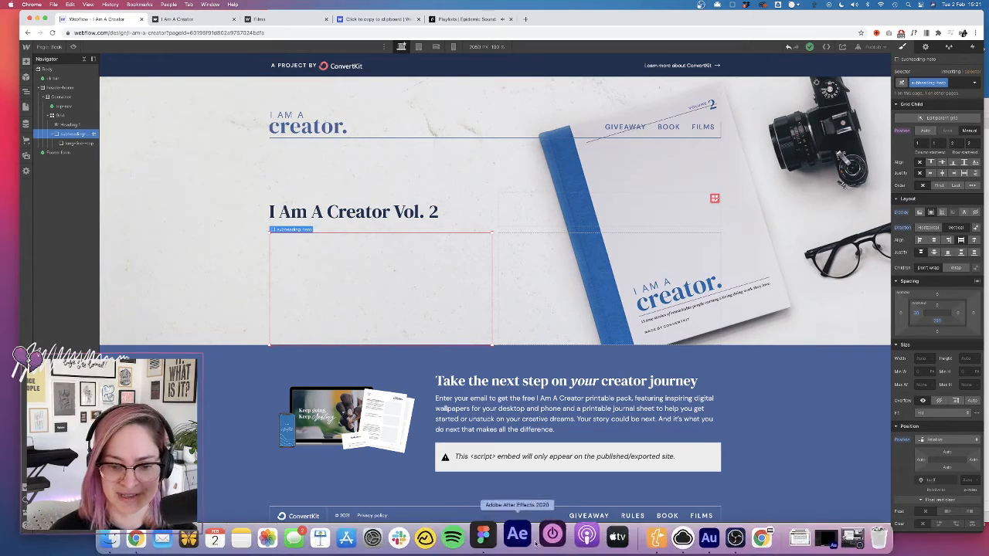
- Switch to Figma and look over the earlier page design iterations alongside the current home, book and film page designs
click(498, 541)
scroll(476, 336, down, 5)
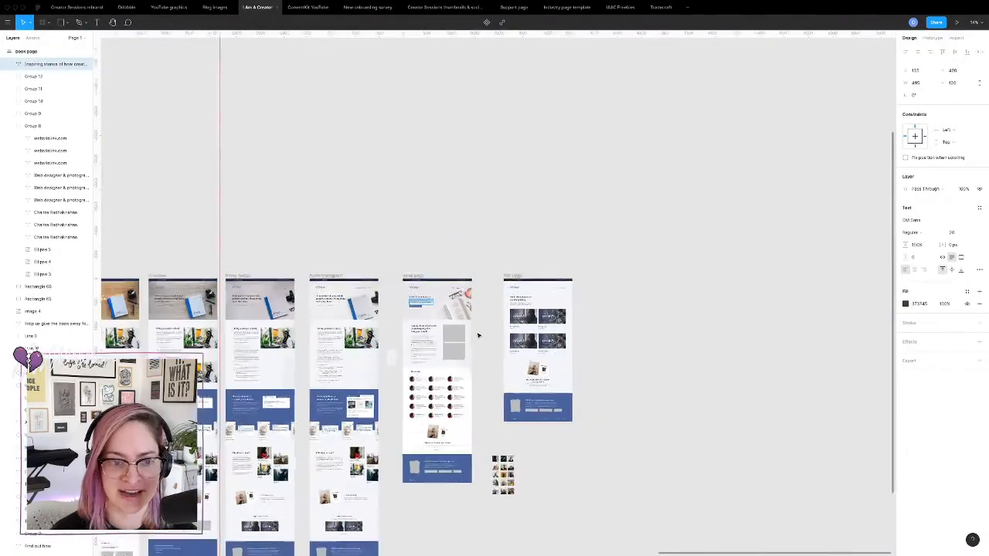
scroll(477, 336, left, 15)
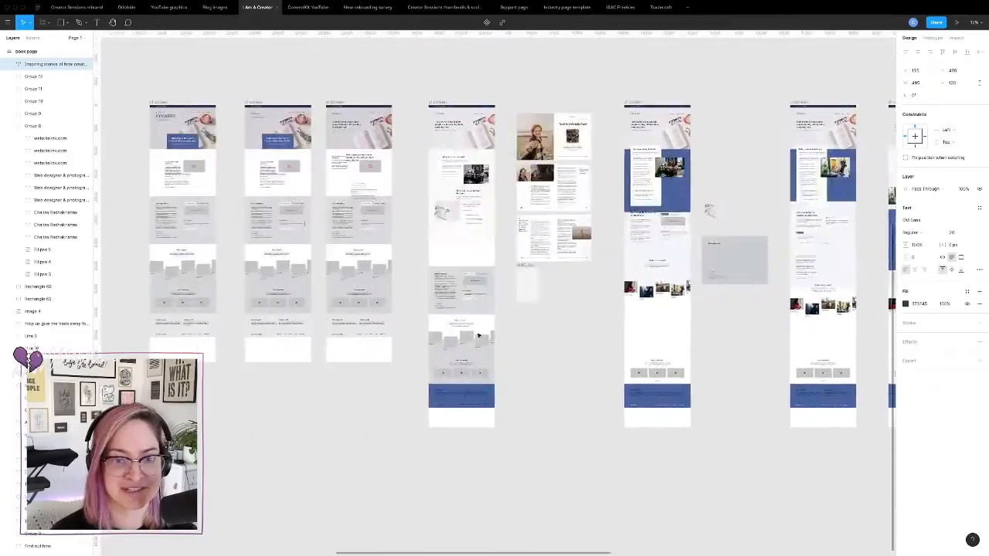
scroll(478, 336, right, 15)
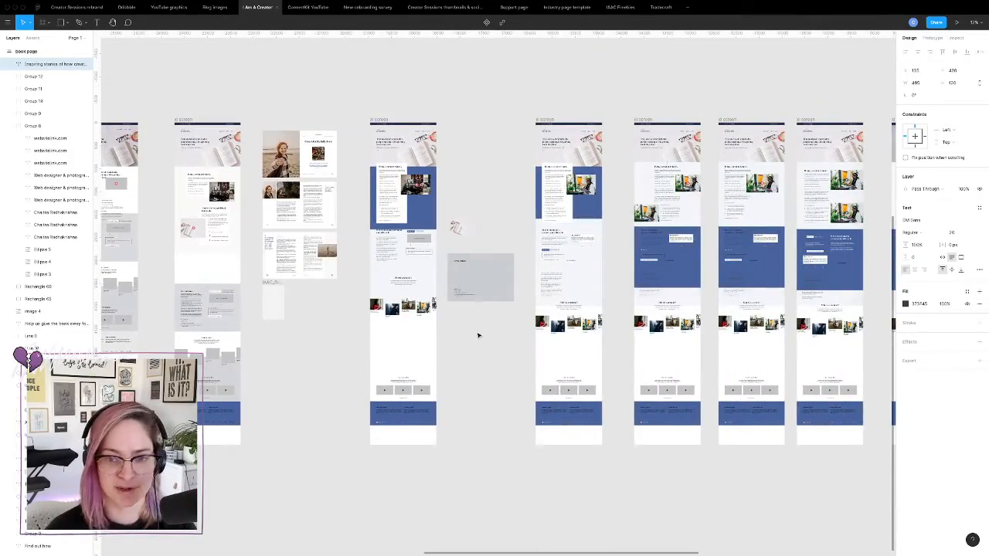
scroll(477, 336, right, 15)
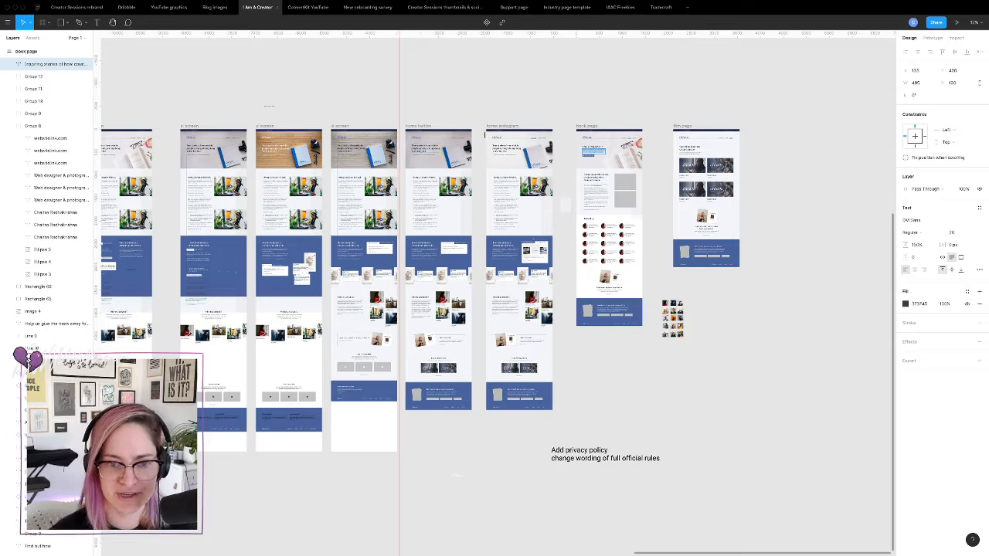
- Compare the book page's hero design with the neighbouring home page designs in Figma, and return to Webflow
scroll(548, 122, up, 8)
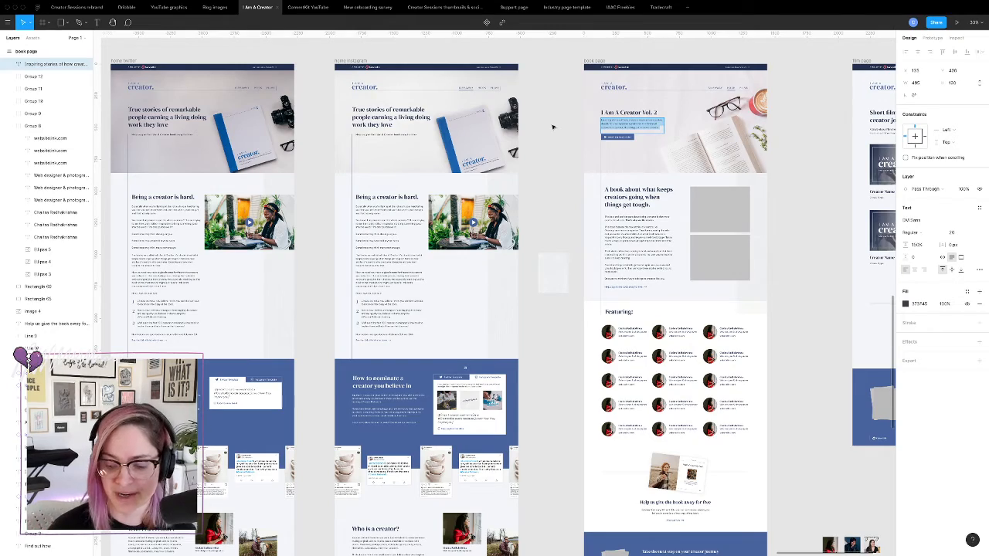
scroll(611, 132, down, 5)
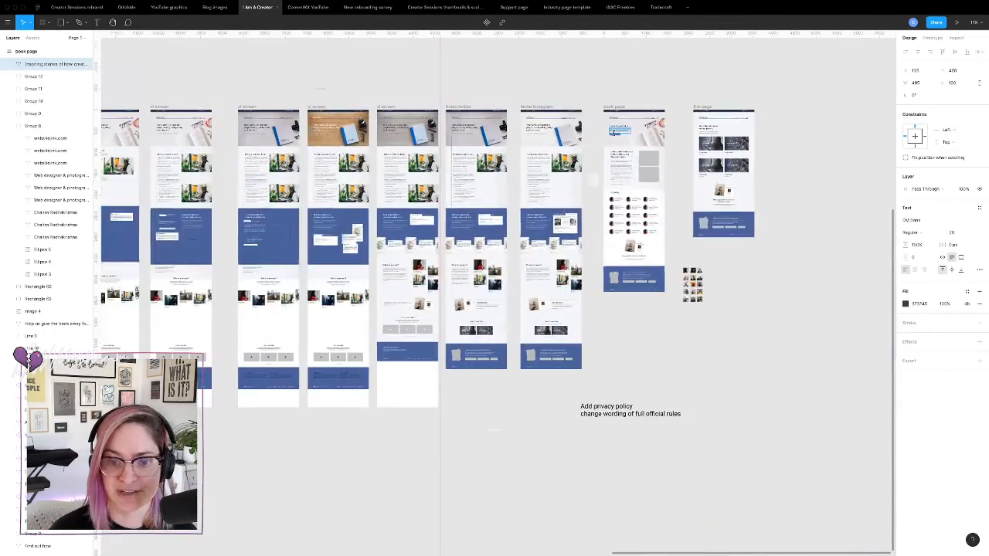
scroll(616, 136, left, 7)
scroll(613, 137, right, 10)
scroll(550, 137, left, 2)
scroll(545, 142, up, 5)
scroll(545, 142, left, 2)
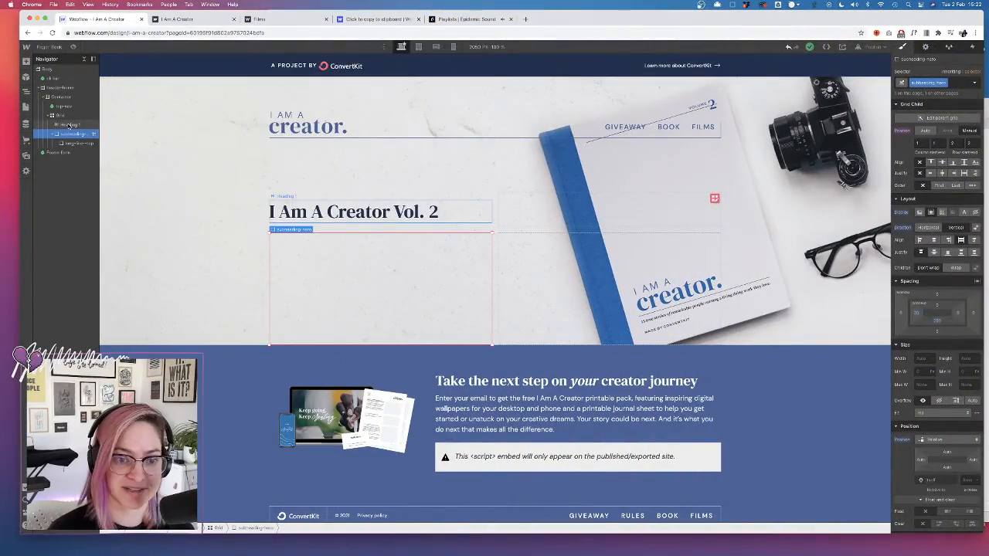
- Add a paragraph after the hero heading and fill it with the "Inspiring stories of how creators overcame rejection" intro text copied from Figma
click(68, 125)
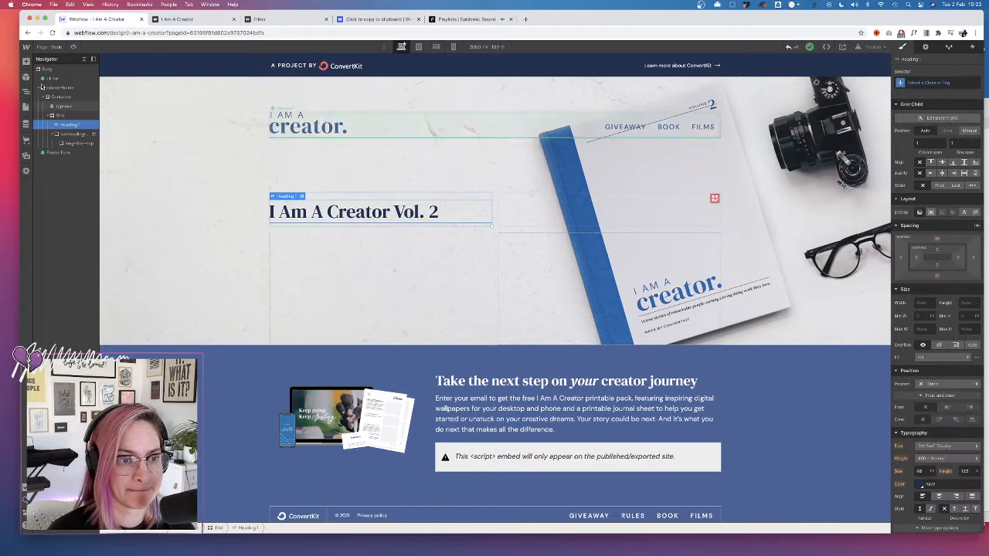
click(26, 61)
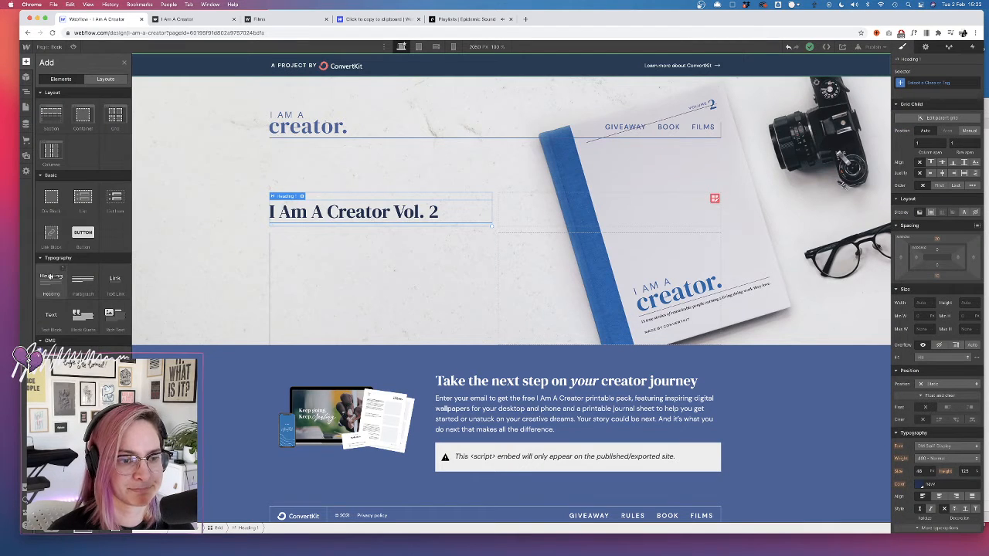
drag(81, 282, 607, 232)
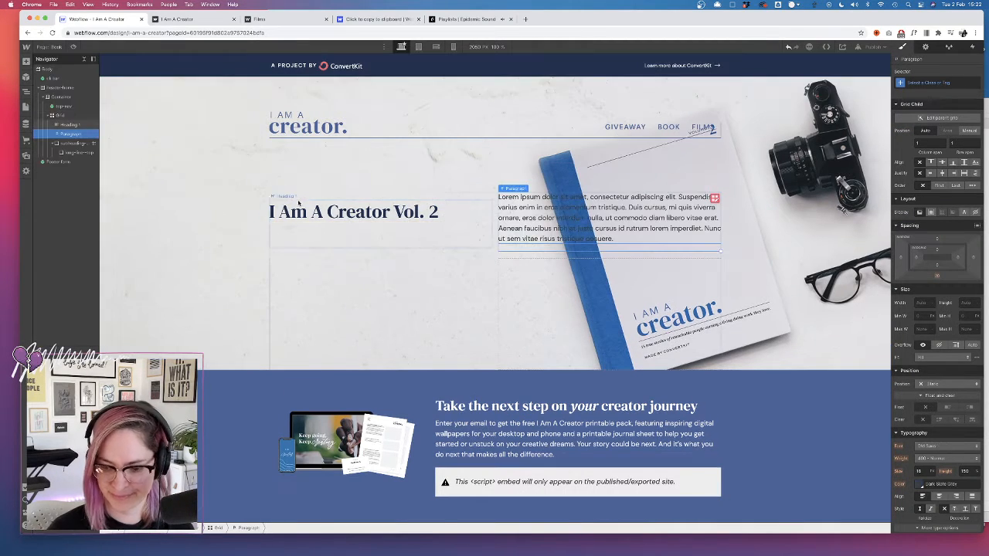
double_click(563, 210)
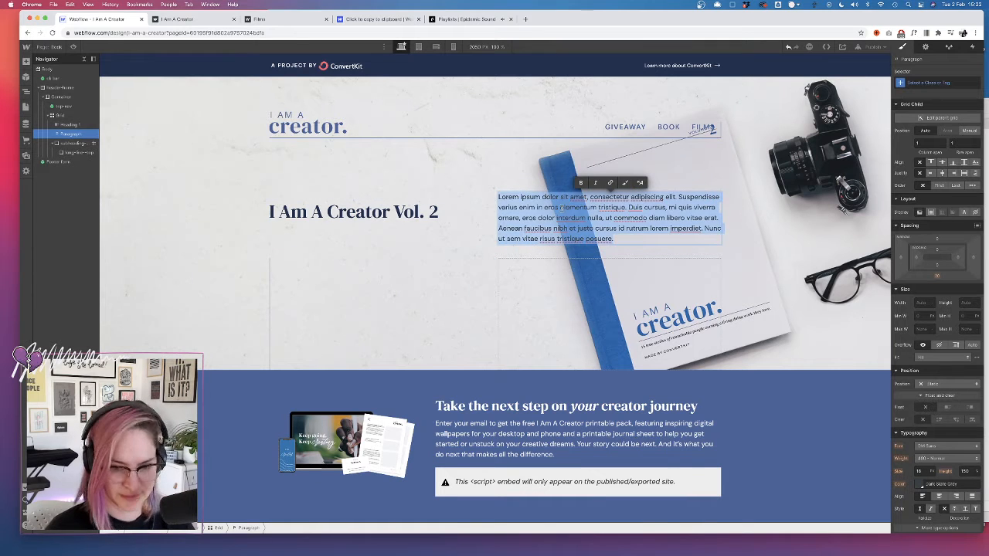
text(Inspiring stories of how creators overcame rejection, doubt, failure, imposter syndrome and financial setbacks to pursue their biggest creative dreams.)
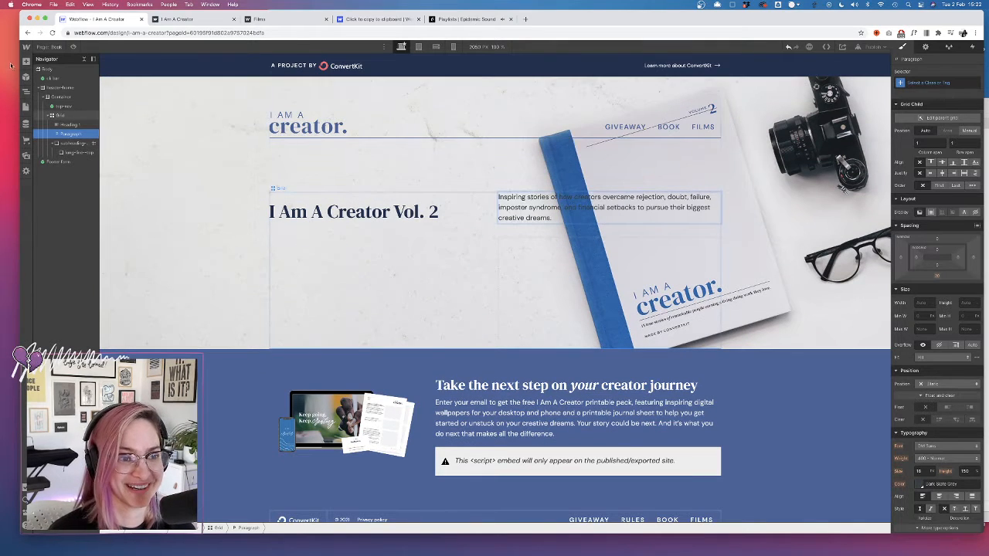
- Add a div block after the intro paragraph in the hero grid and give it the new class "book hero"
click(26, 61)
click(51, 197)
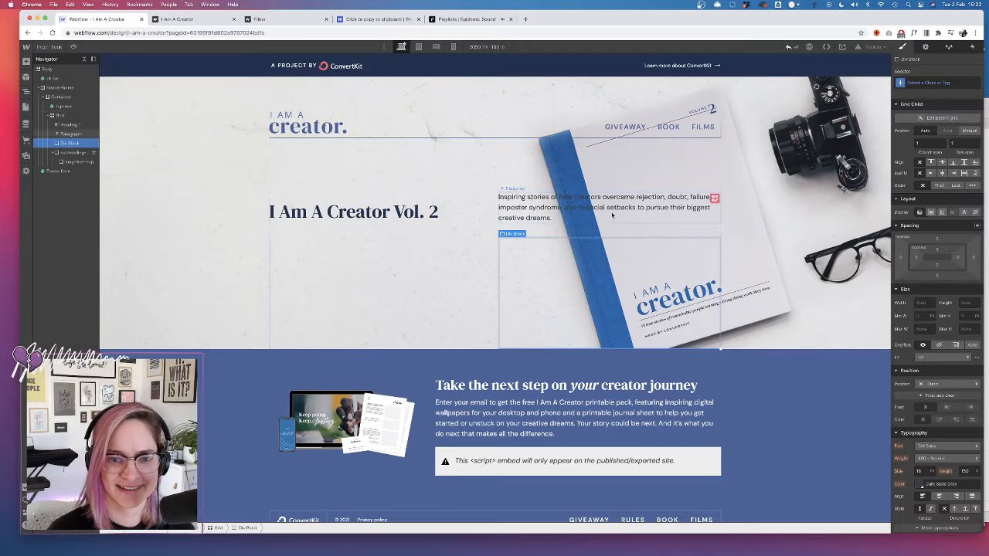
click(929, 83)
text(book-hero)
key(Return)
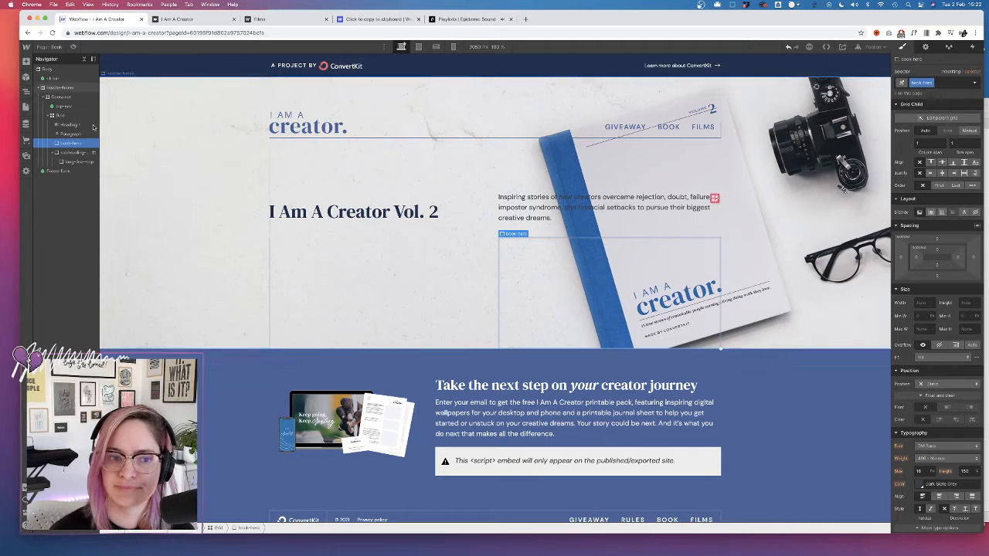
- Nest the hero heading and intro paragraph inside the book hero block, placing it first in the grid
drag(70, 126, 78, 144)
click(76, 144)
click(72, 125)
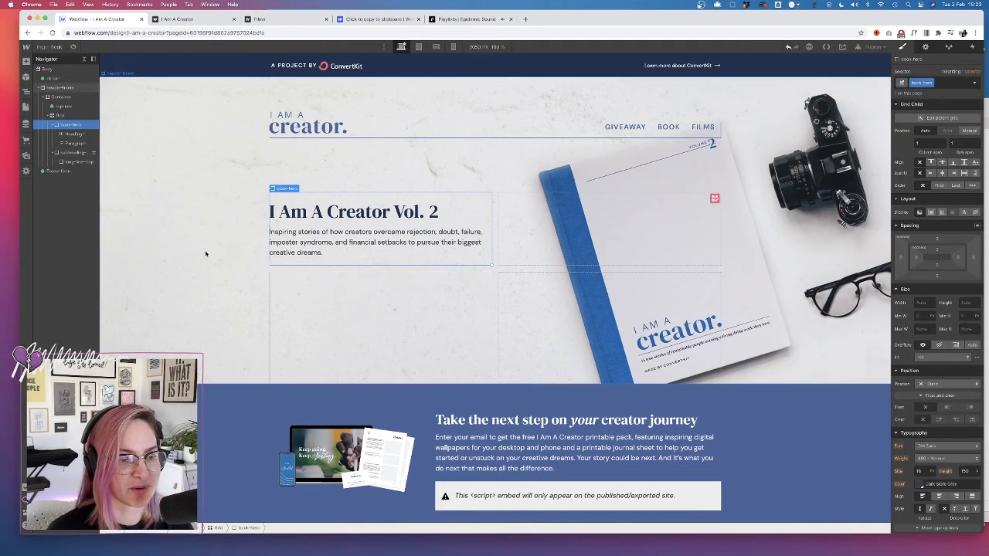
- Add a button inside the subheading-hero block, below the long-line-top element
click(317, 294)
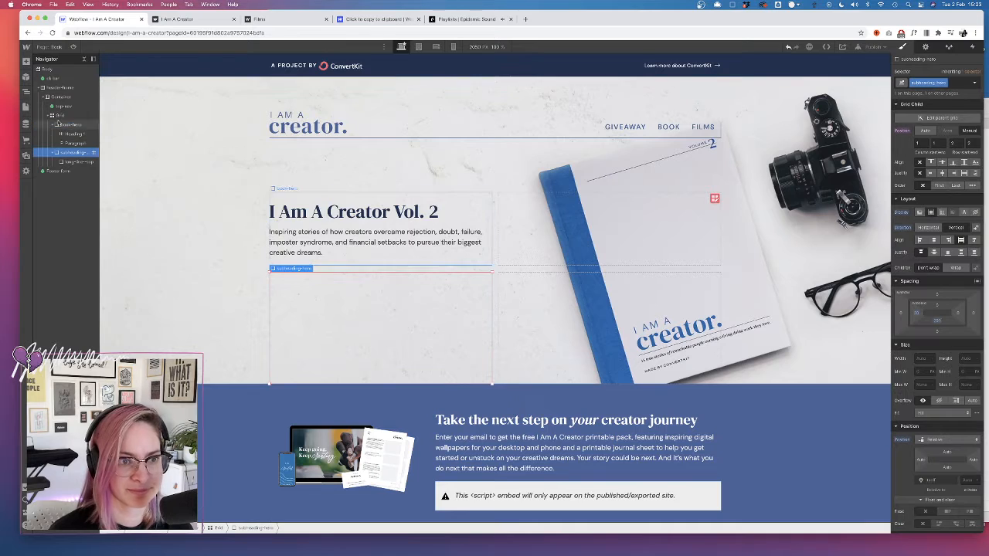
click(26, 62)
scroll(83, 216, down, 3)
scroll(83, 216, down, 4)
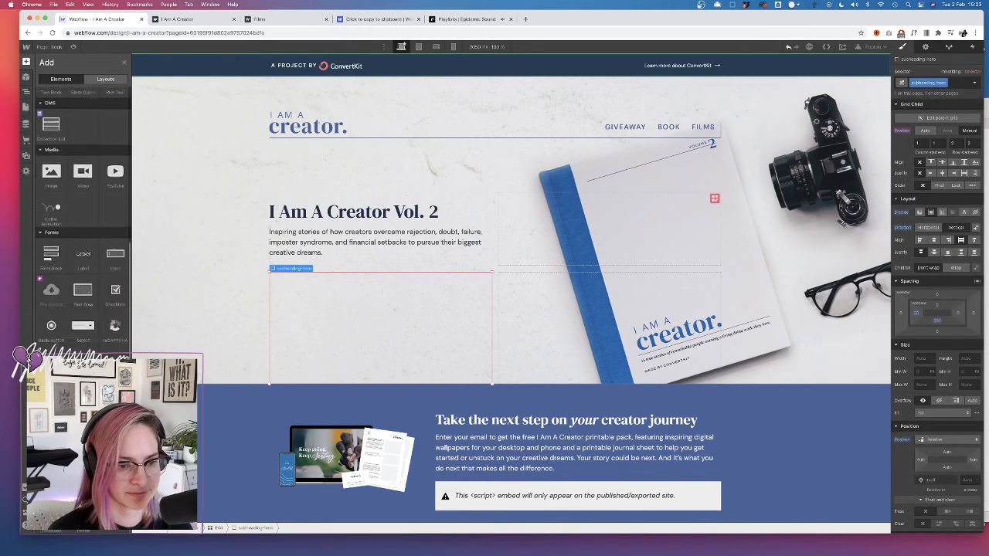
scroll(87, 309, up, 5)
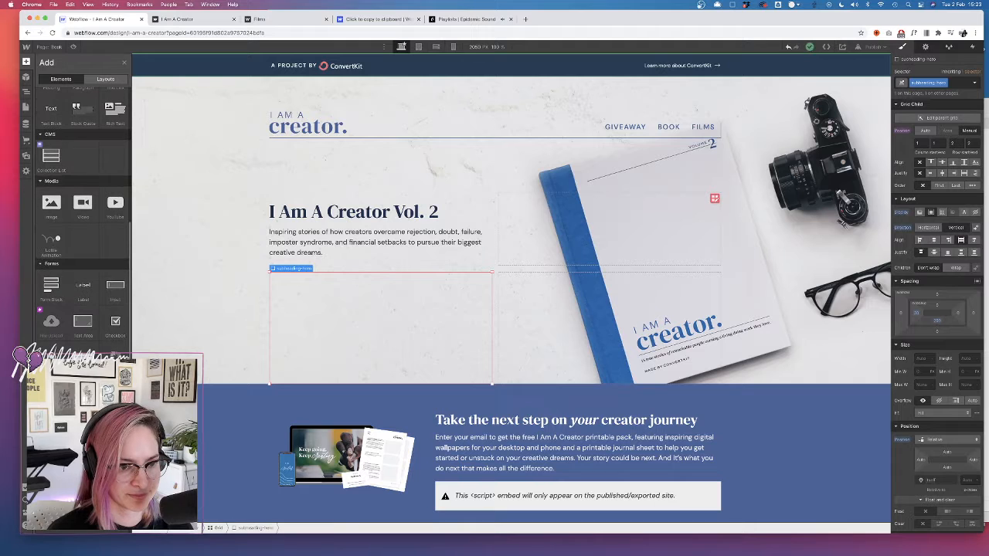
scroll(87, 309, up, 2)
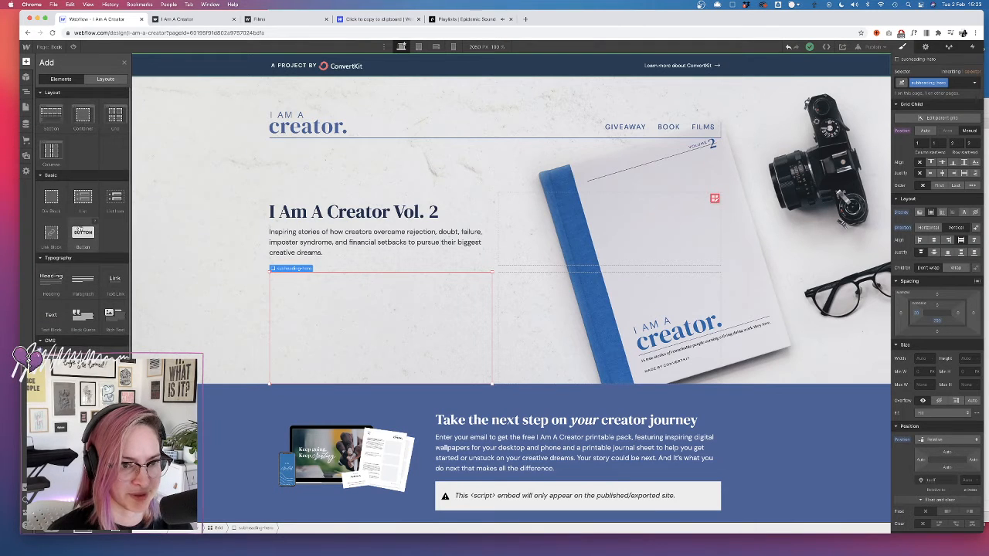
drag(80, 232, 99, 170)
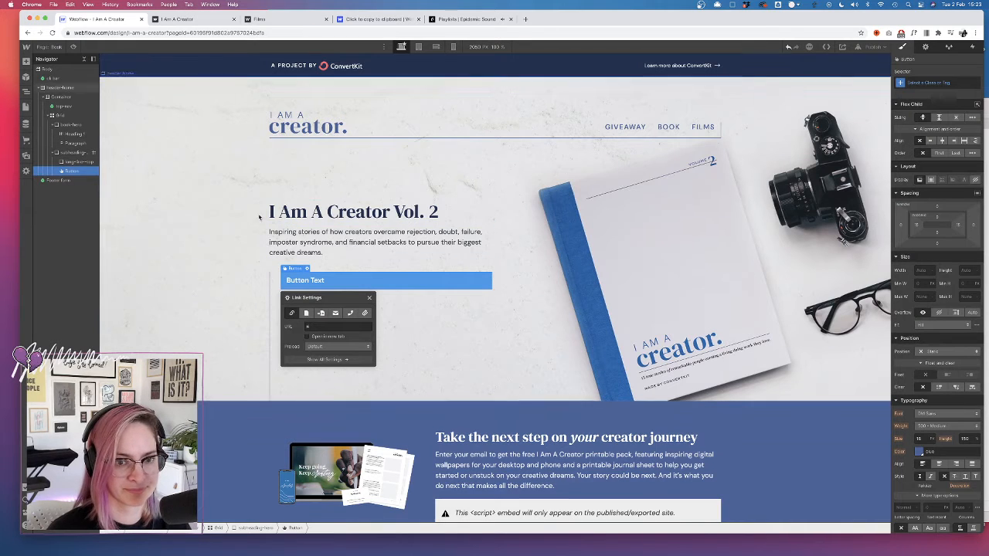
- Replace the subheading-hero class on the block holding the button with a new class named "book button"
click(378, 264)
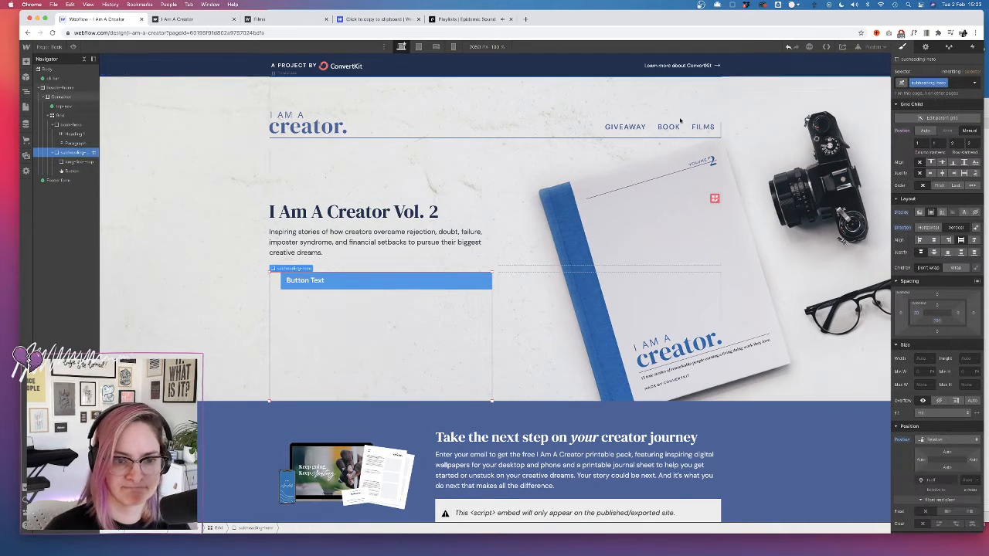
click(957, 83)
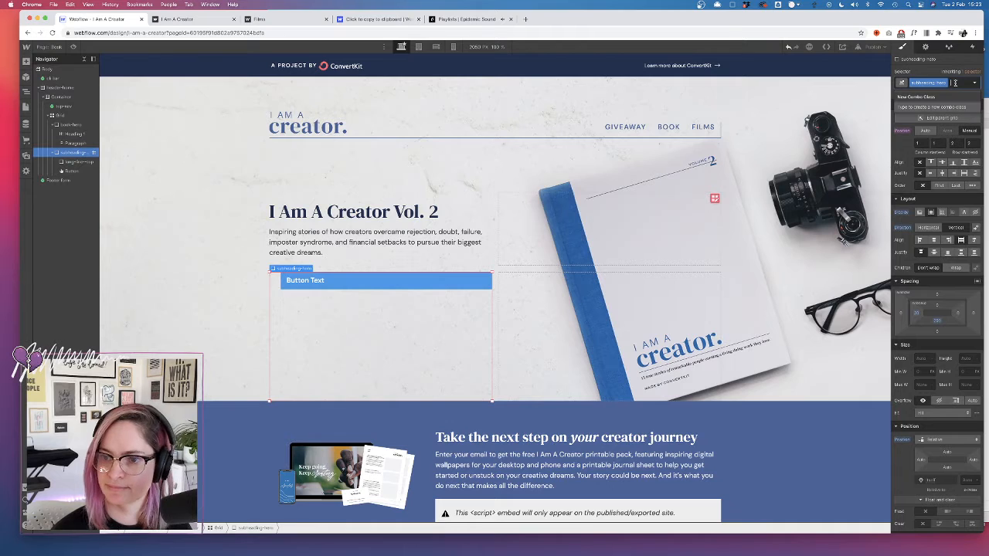
key(BackSpace)
text(book bu)
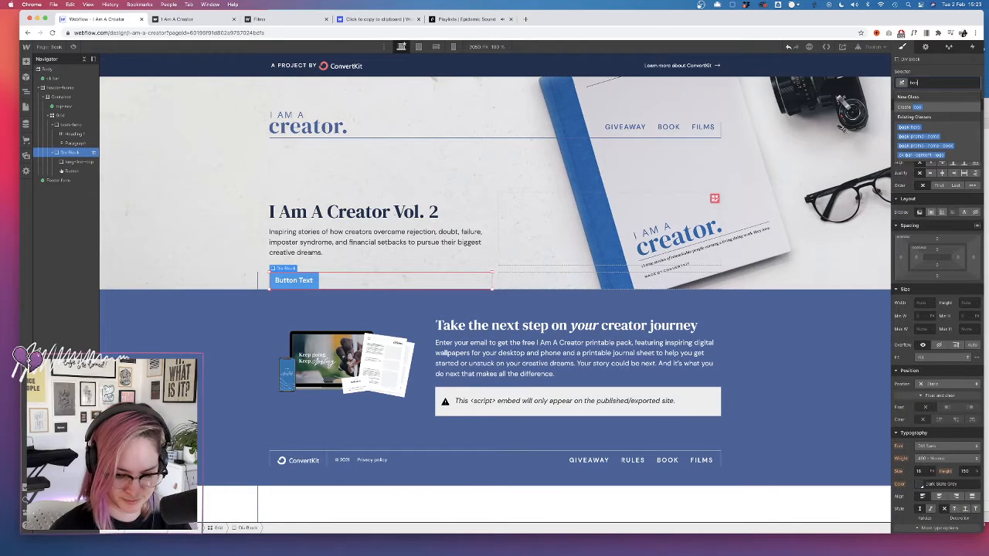
text(tton)
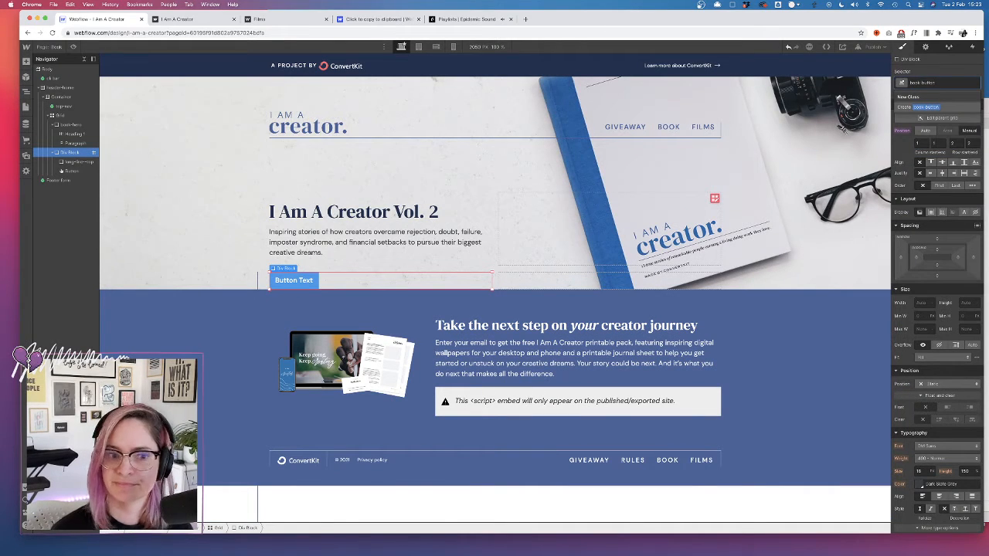
key(Return)
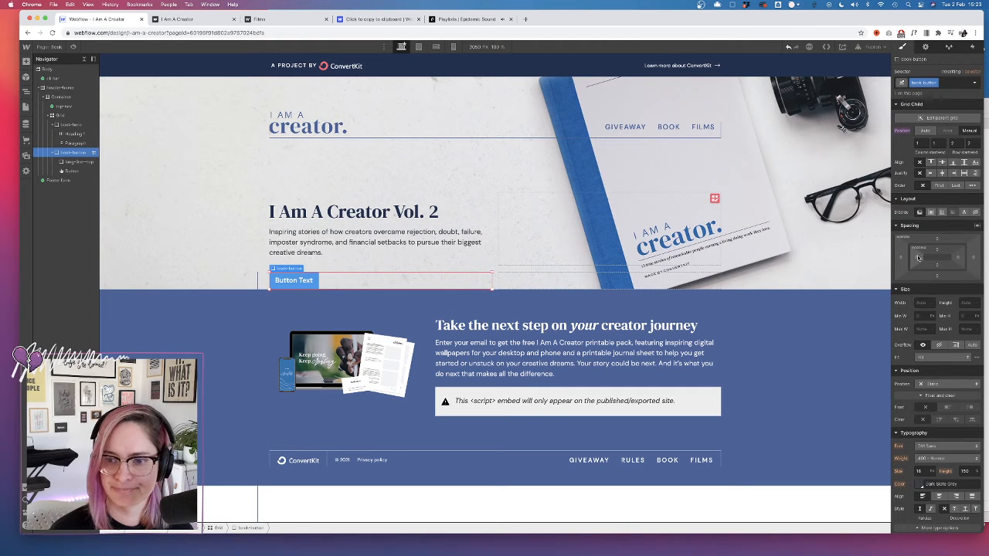
- Give the book button block a left margin of about 30 px and check the vertical line's alignment down the page
drag(901, 259, 887, 261)
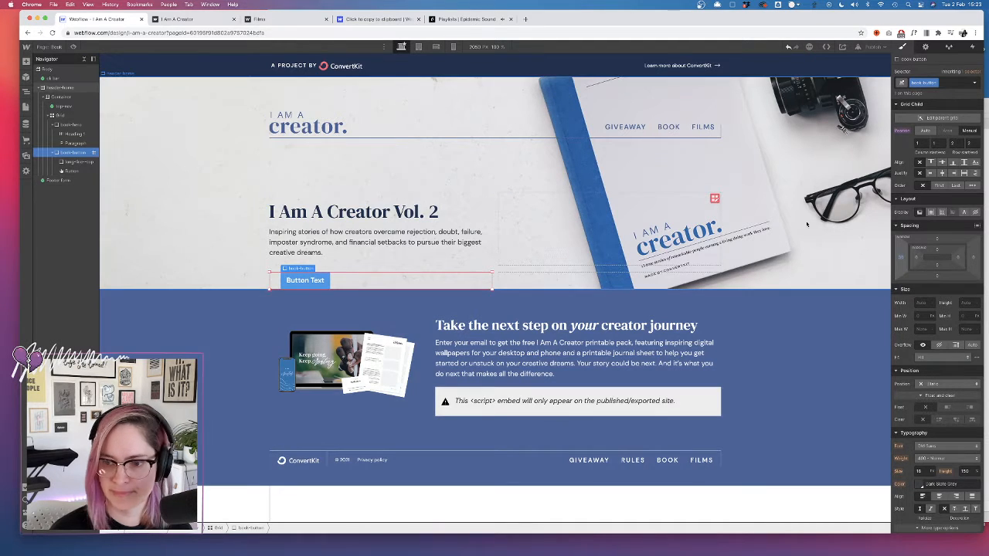
click(74, 162)
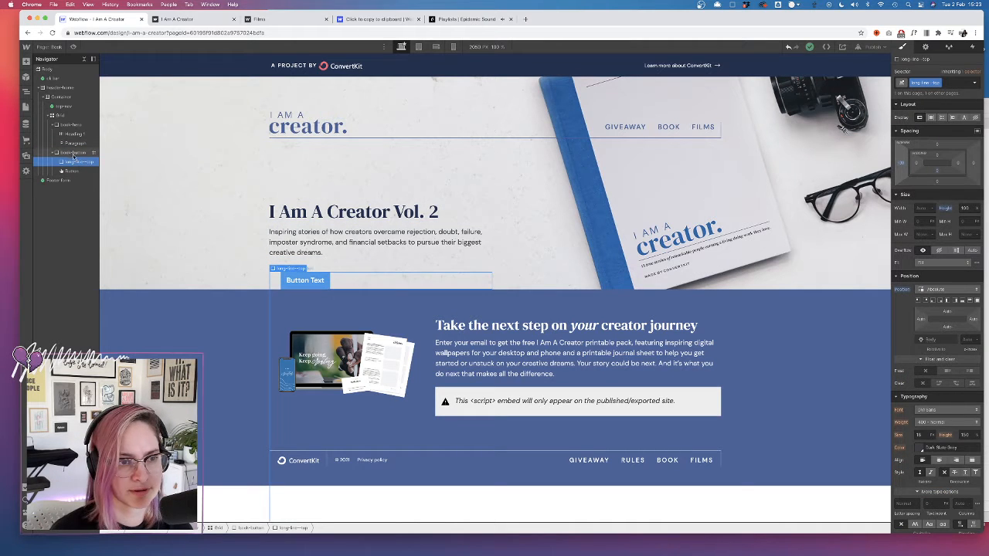
click(74, 153)
scroll(286, 320, down, 5)
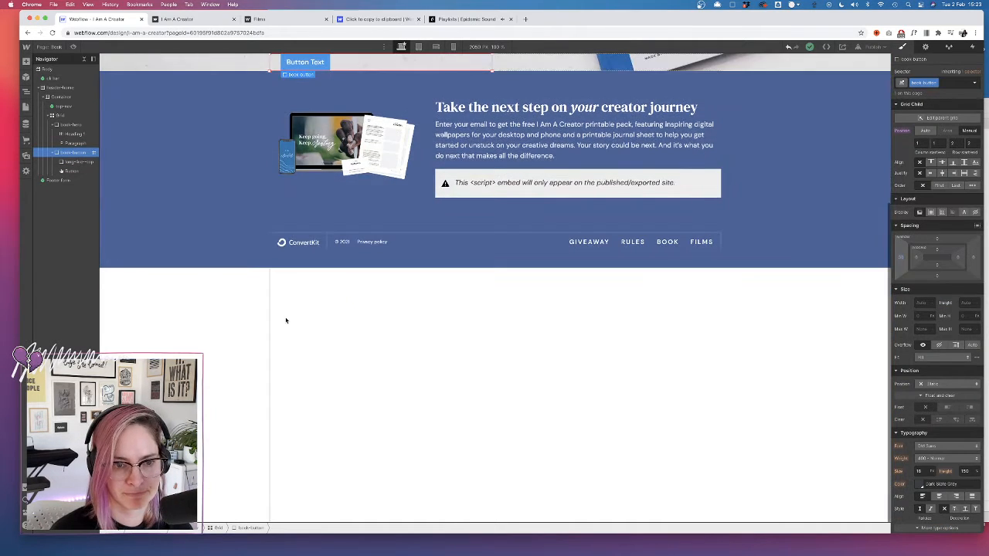
scroll(283, 320, up, 5)
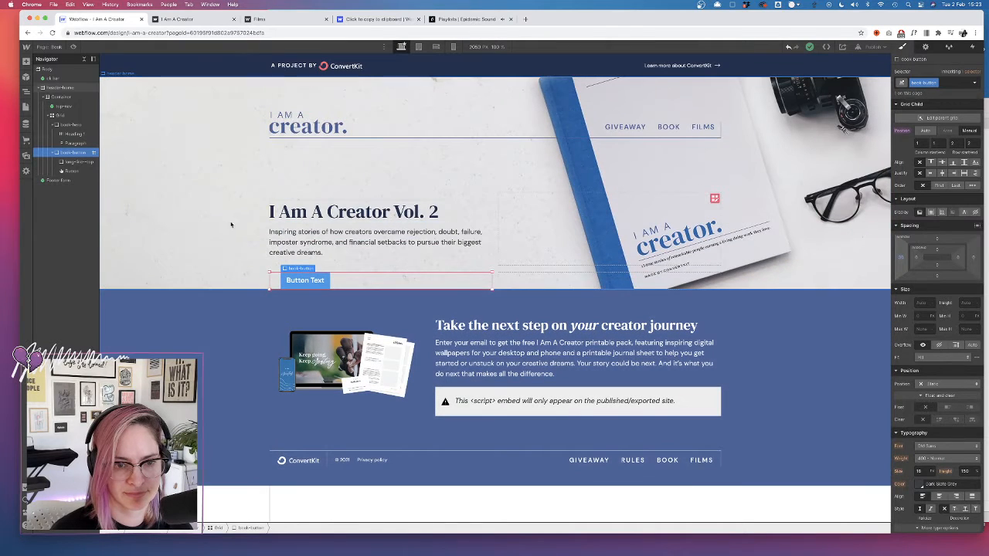
- Give the hero button the new class "btn"
click(357, 281)
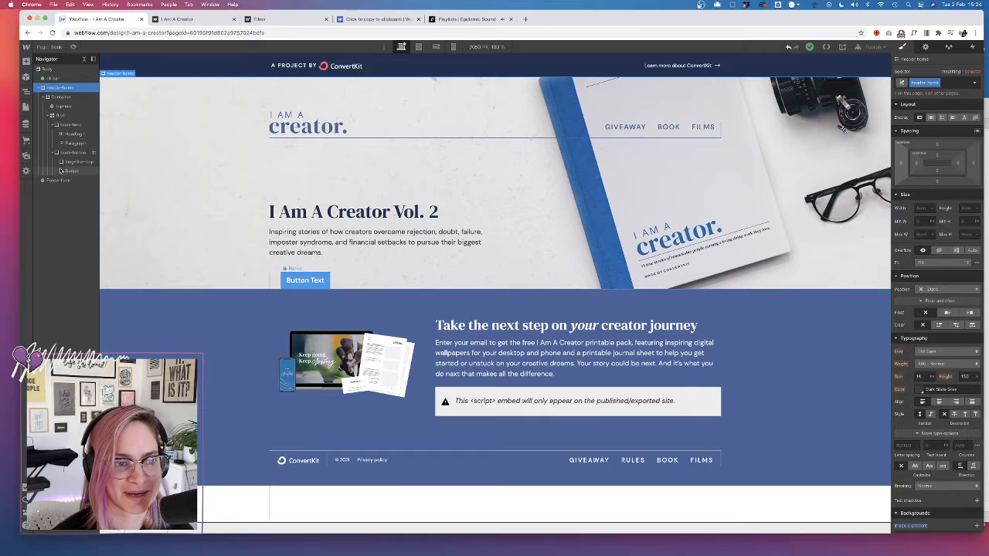
click(317, 278)
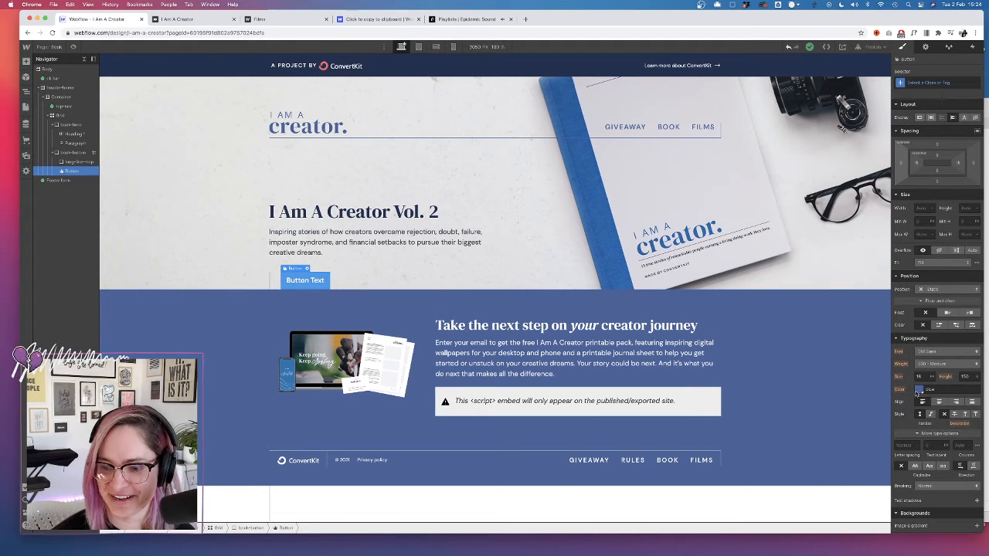
click(927, 83)
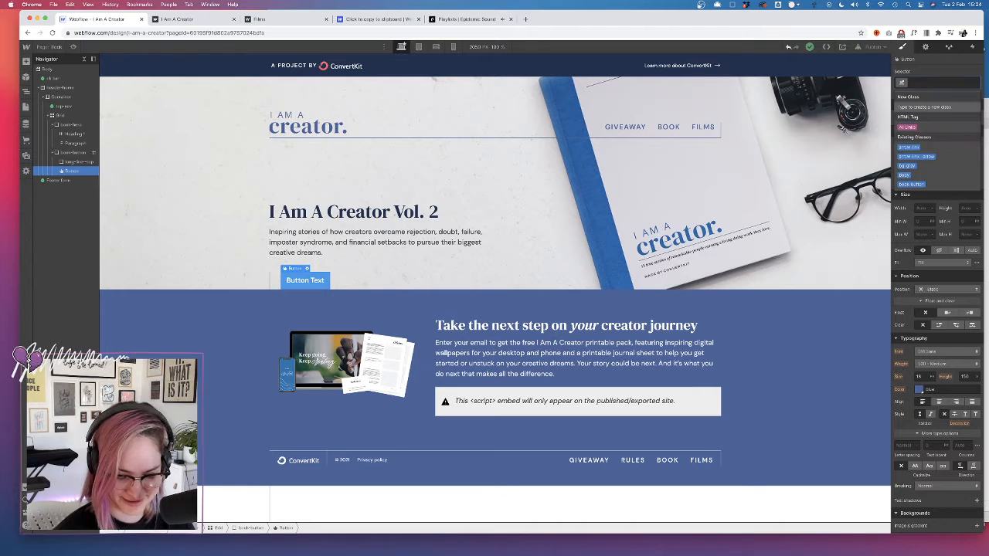
text(btn)
key(Return)
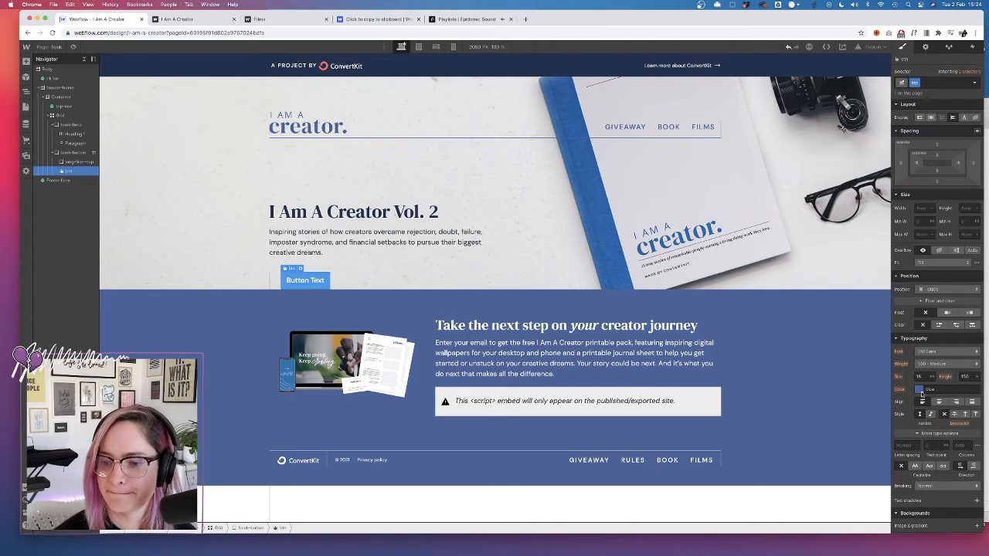
- Set the hero button's background color to the saved blue swatch
scroll(922, 394, down, 5)
click(919, 347)
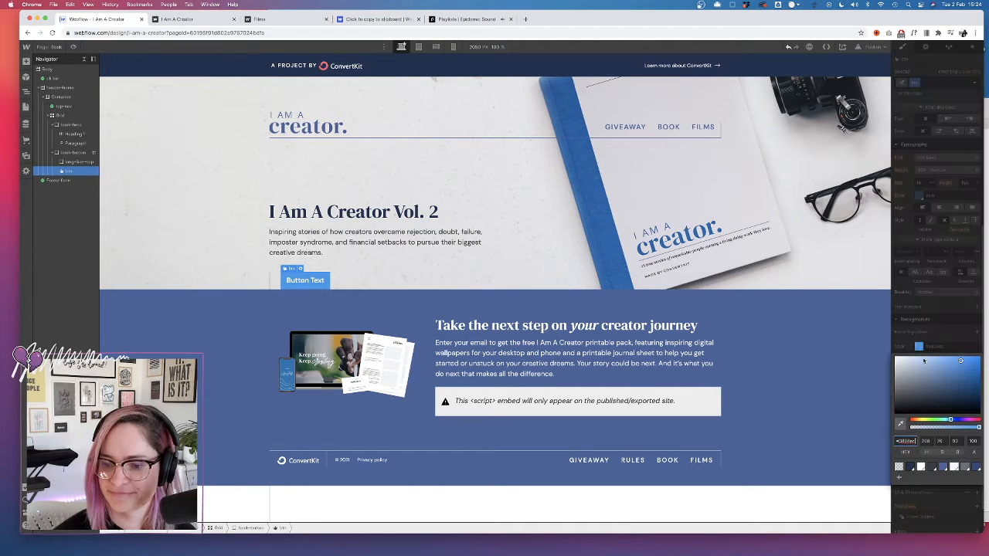
click(946, 470)
click(921, 206)
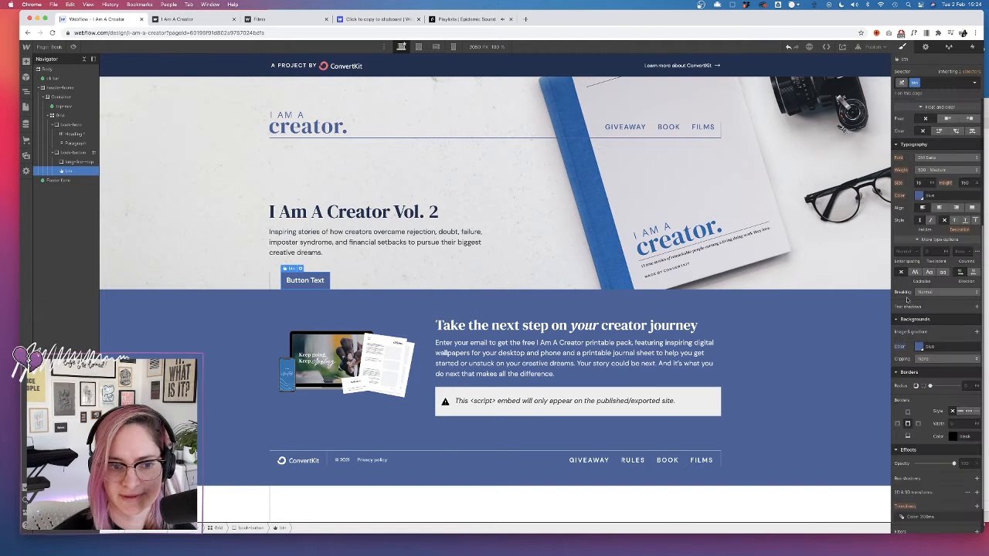
scroll(921, 205, up, 5)
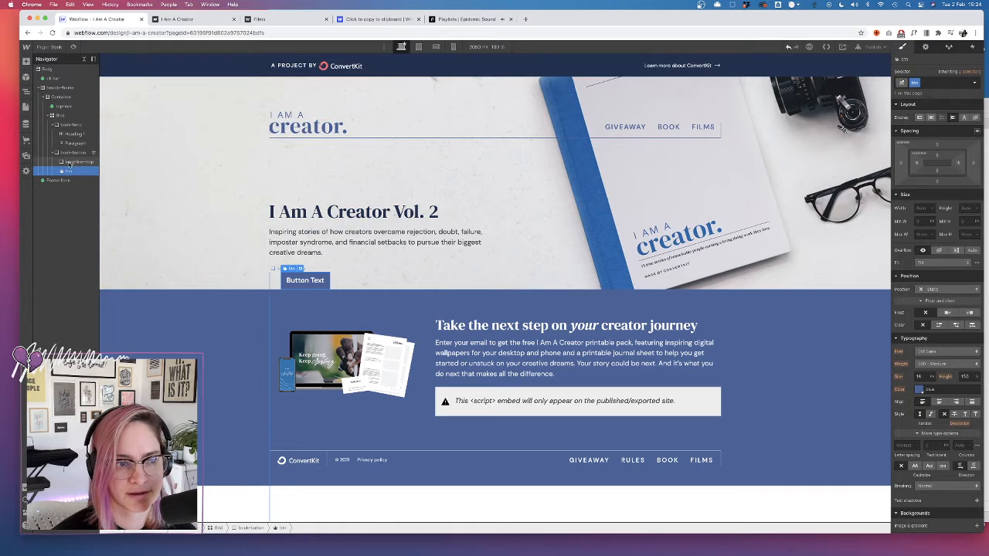
- Reset the left margin of the book button block
click(74, 163)
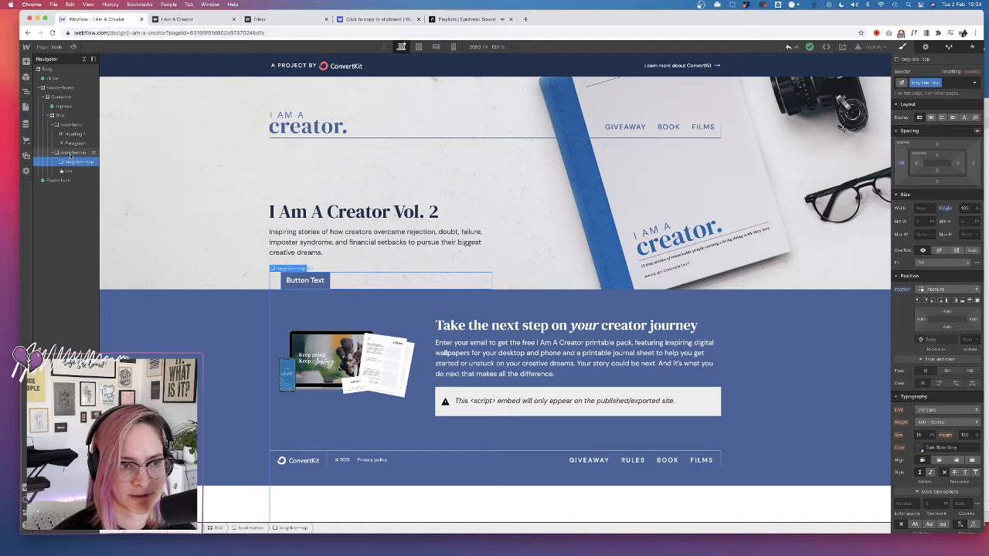
click(70, 153)
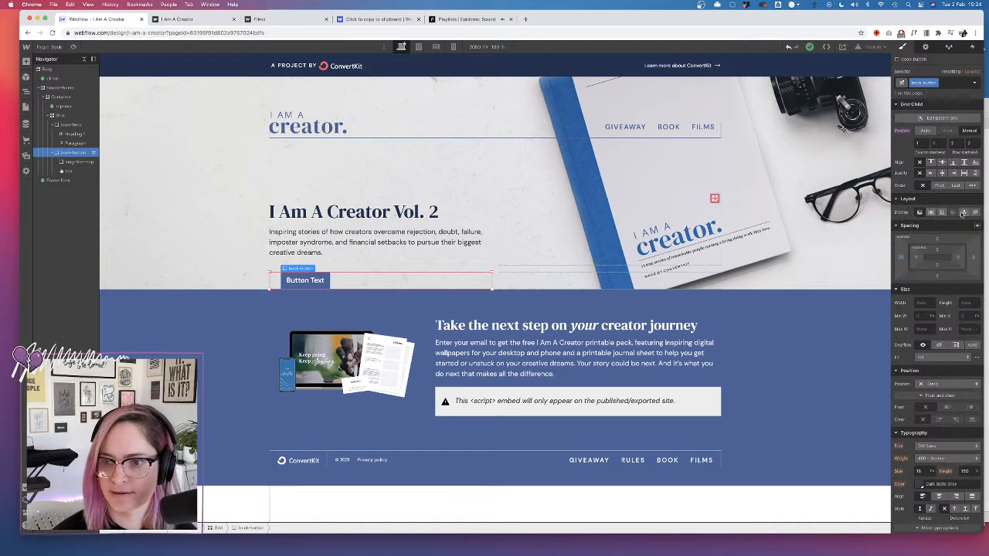
alt+click(903, 258)
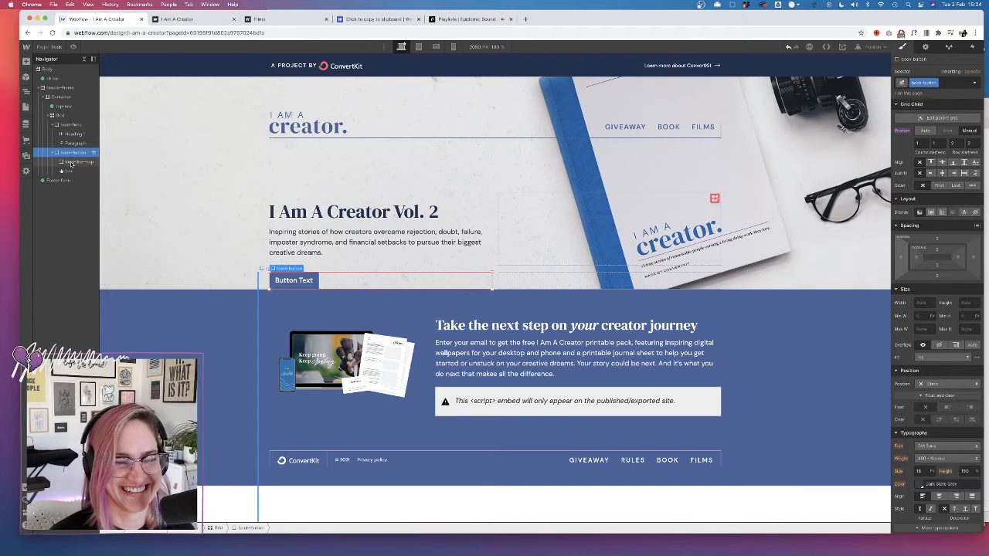
- Add the new combo class "long-line--top--book" to the vertical line inside the book button block
click(72, 164)
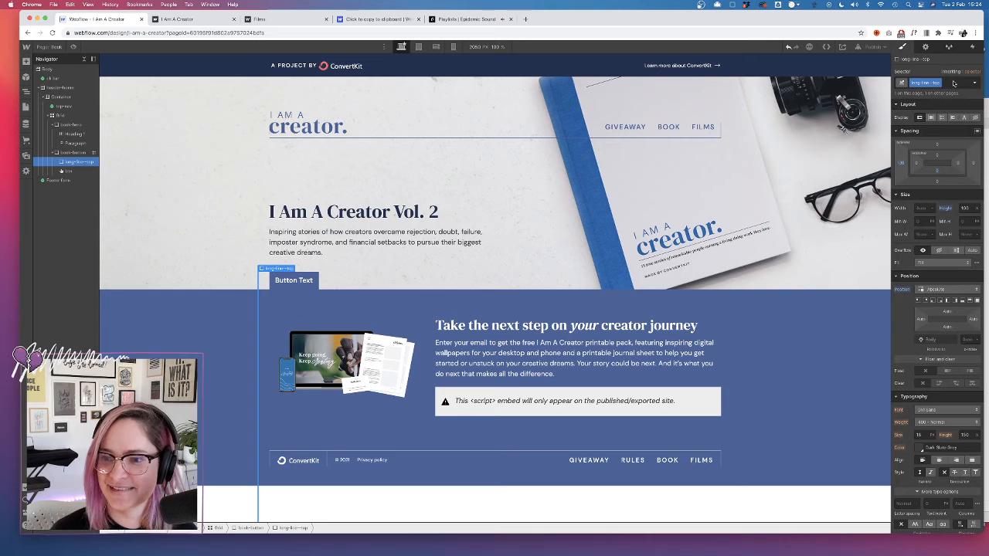
click(954, 83)
text(long)
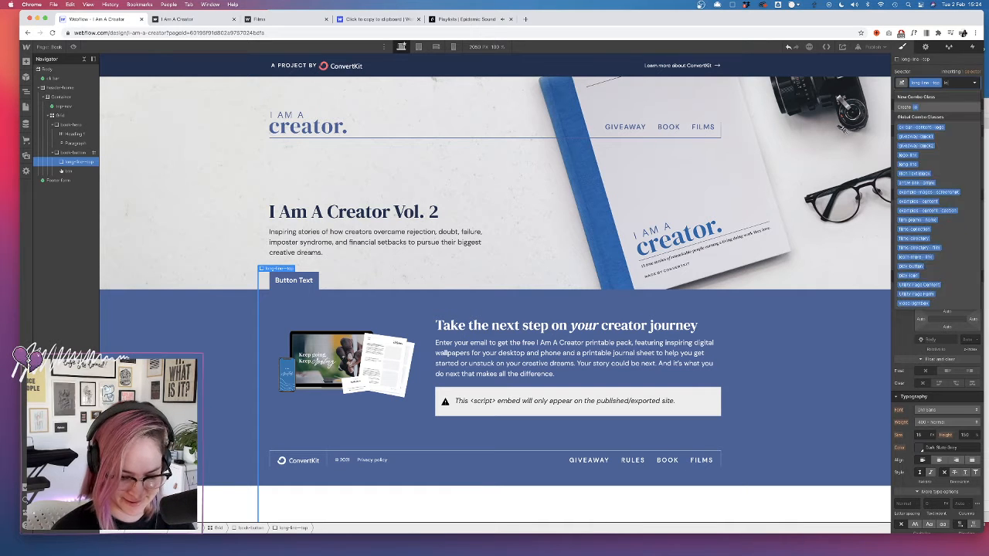
text(-line--top--book)
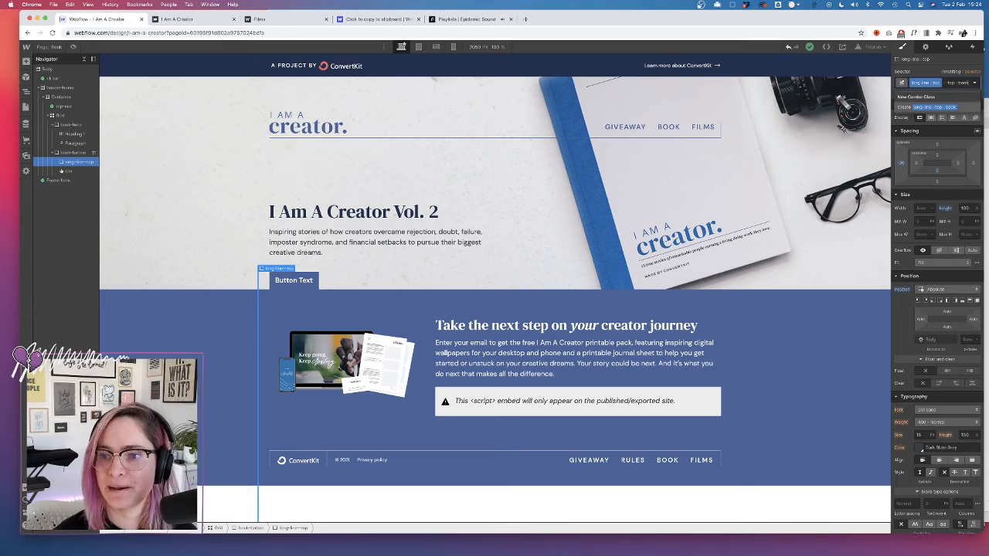
key(Return)
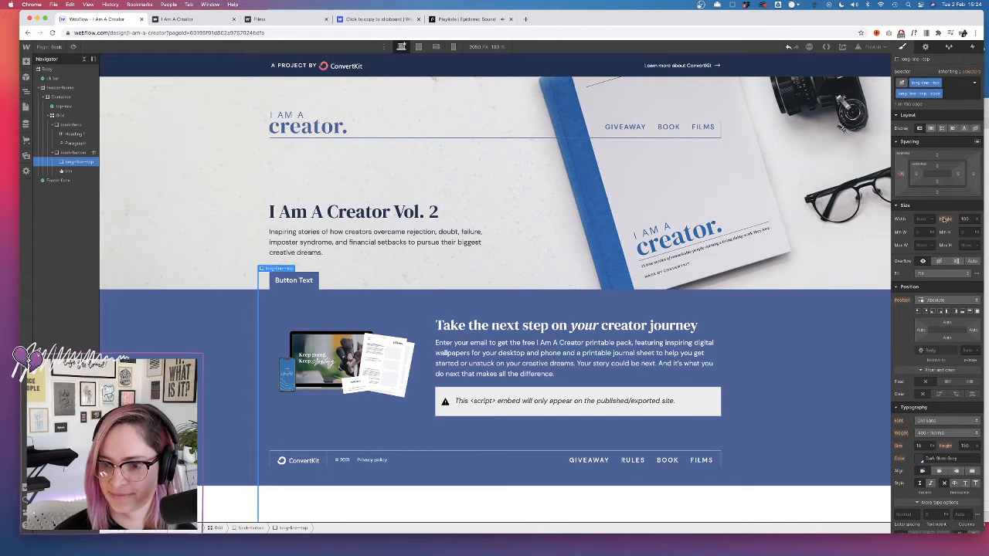
- Set the vertical line's left margin to 0 on its book combo class
drag(903, 176, 903, 176)
click(903, 176)
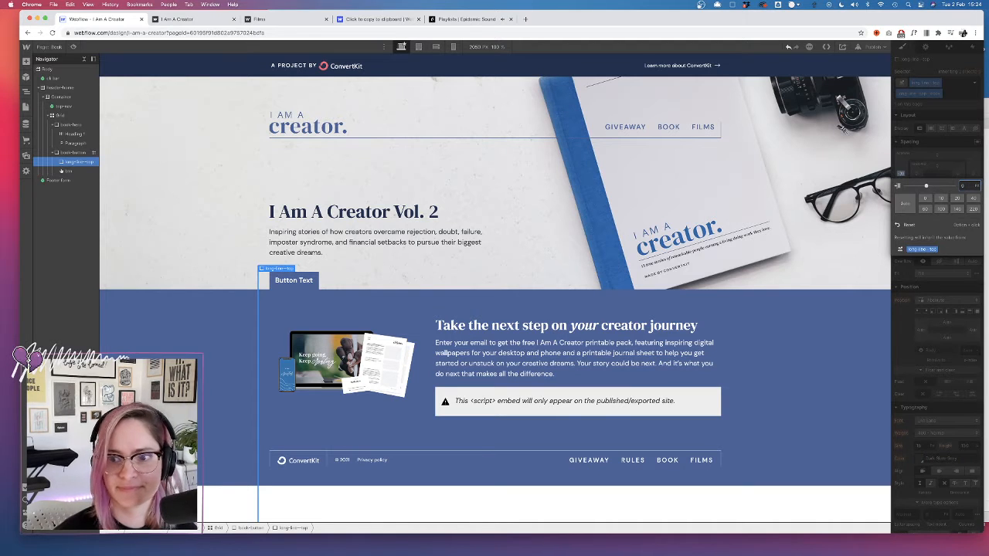
text(0)
key(Return)
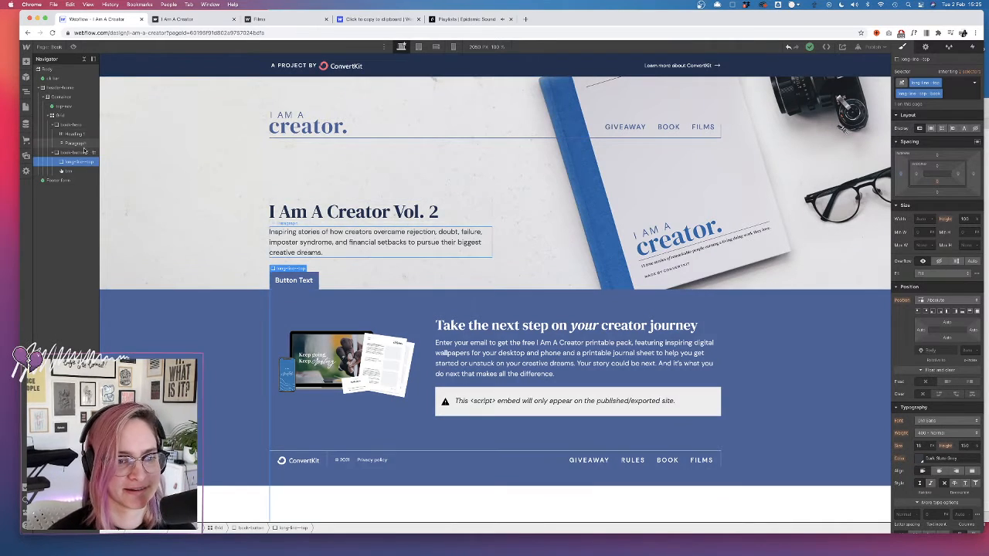
- Give the book button block a bottom padding of about 210 px to extend the hero below the button
double_click(296, 282)
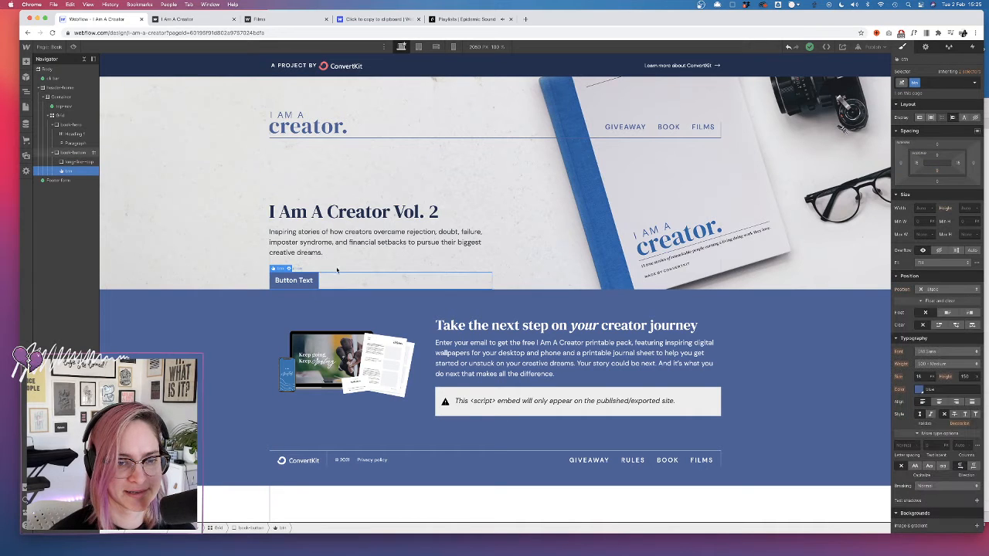
click(75, 151)
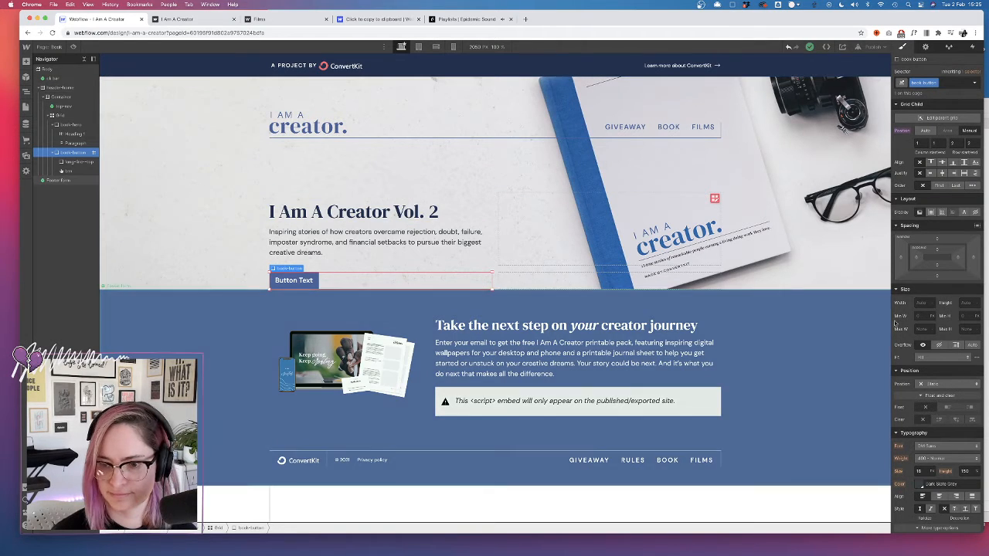
drag(940, 274, 938, 184)
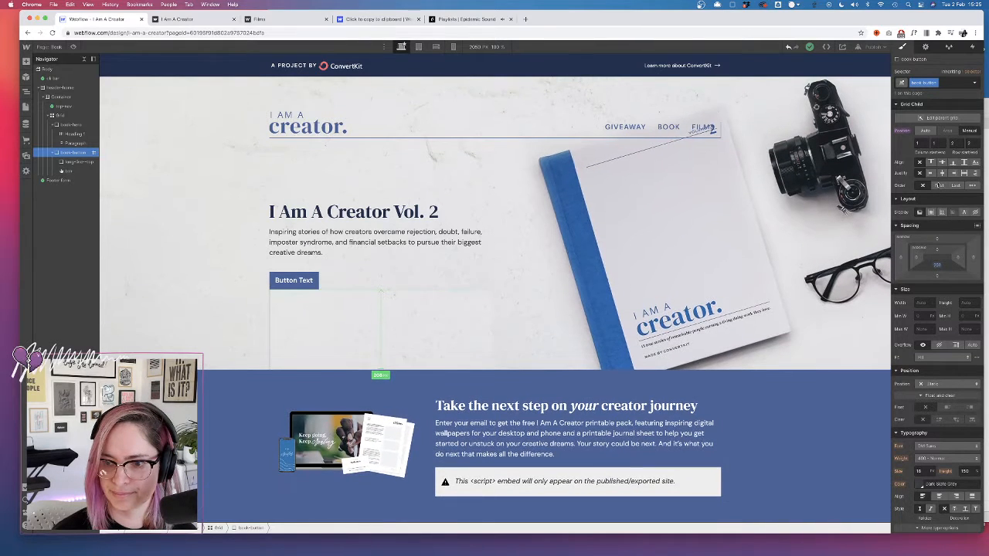
click(938, 265)
text(4)
key(Return)
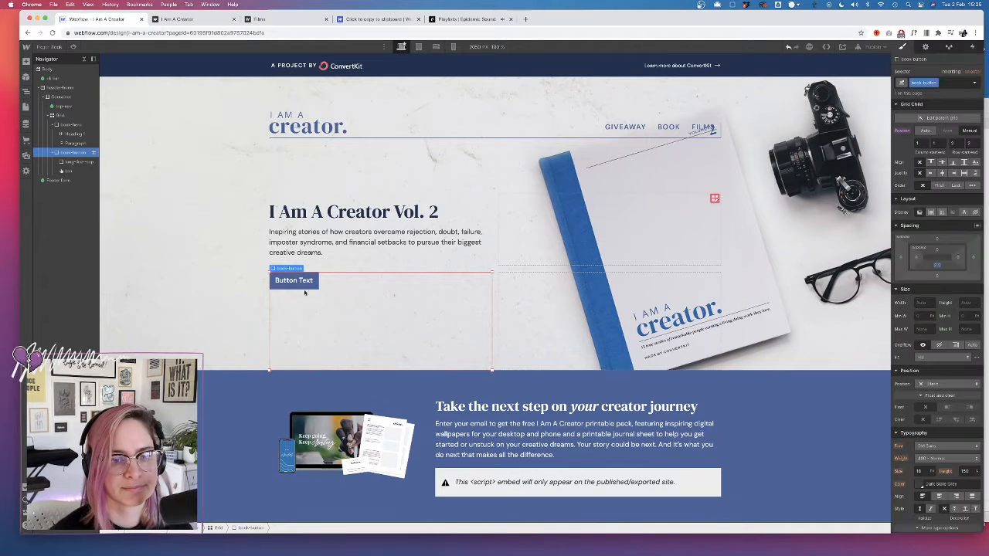
- Change the hero button's label to "Watch the trailer"
click(311, 283)
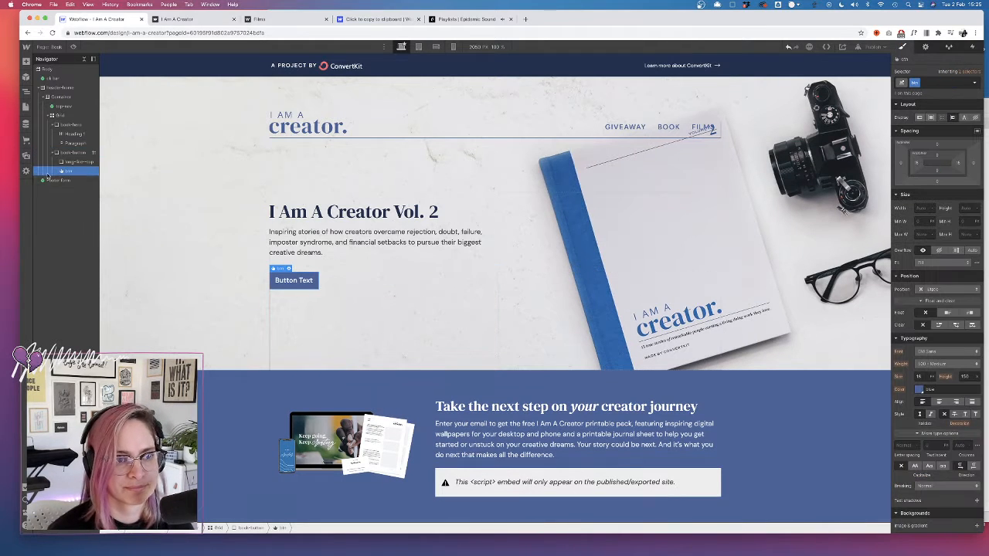
double_click(304, 284)
text(Watch the trailer)
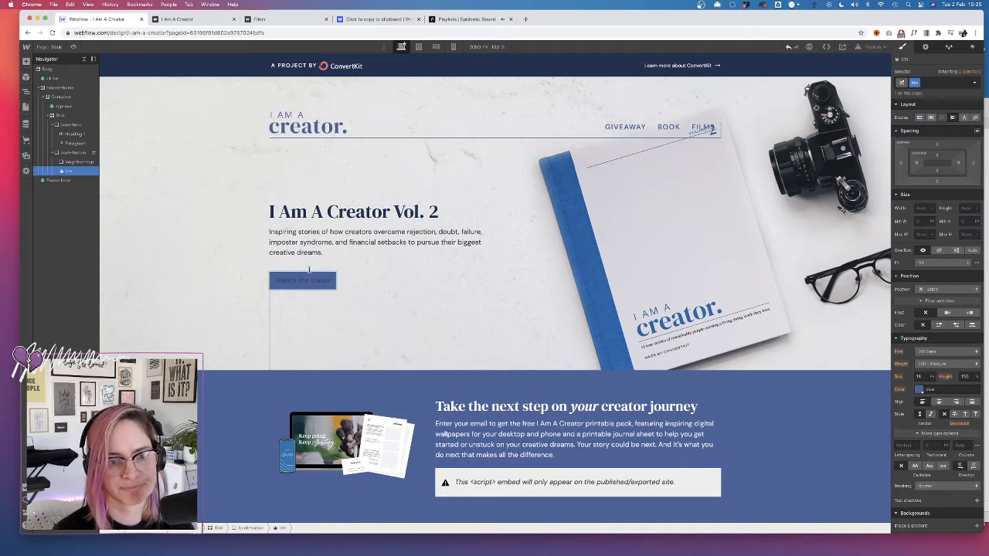
key(Escape)
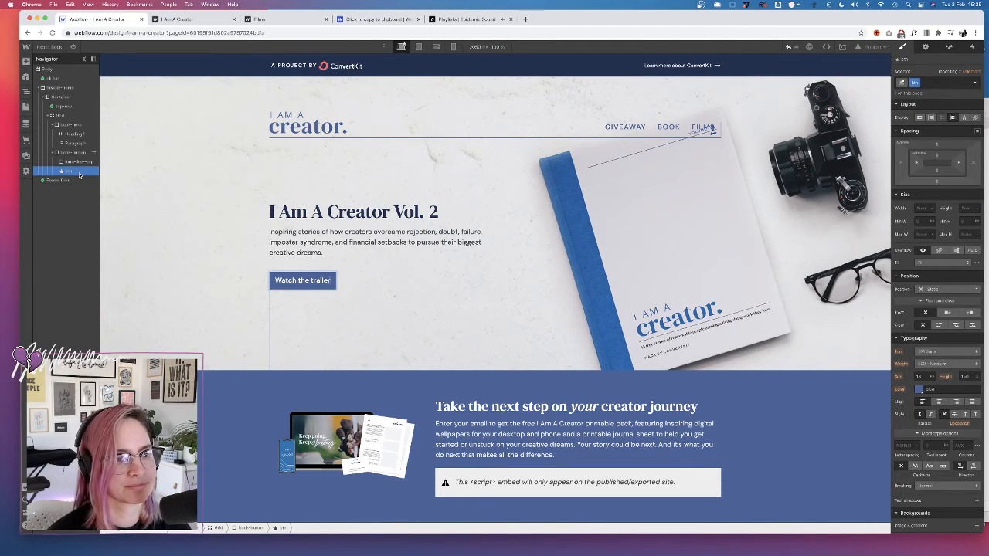
click(26, 61)
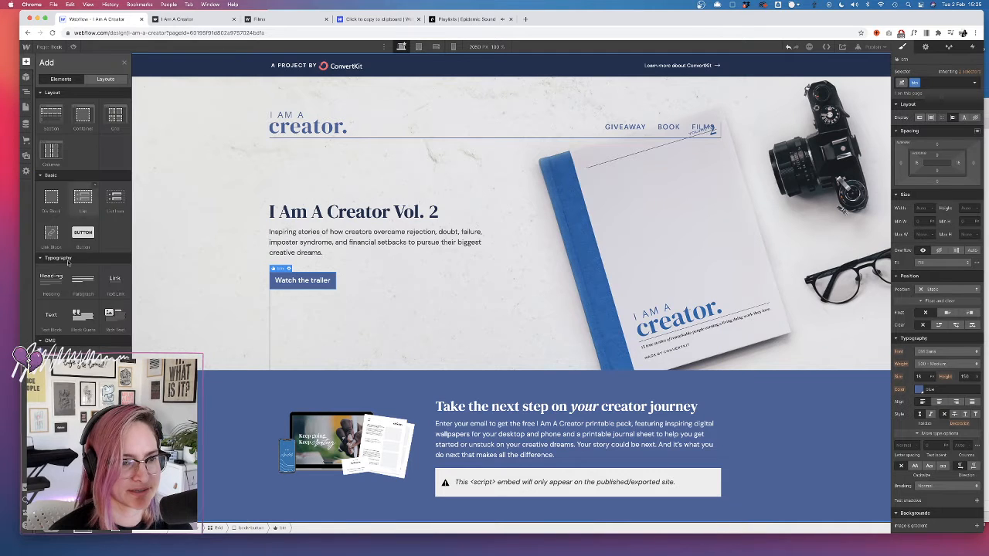
scroll(77, 247, down, 5)
scroll(78, 231, down, 3)
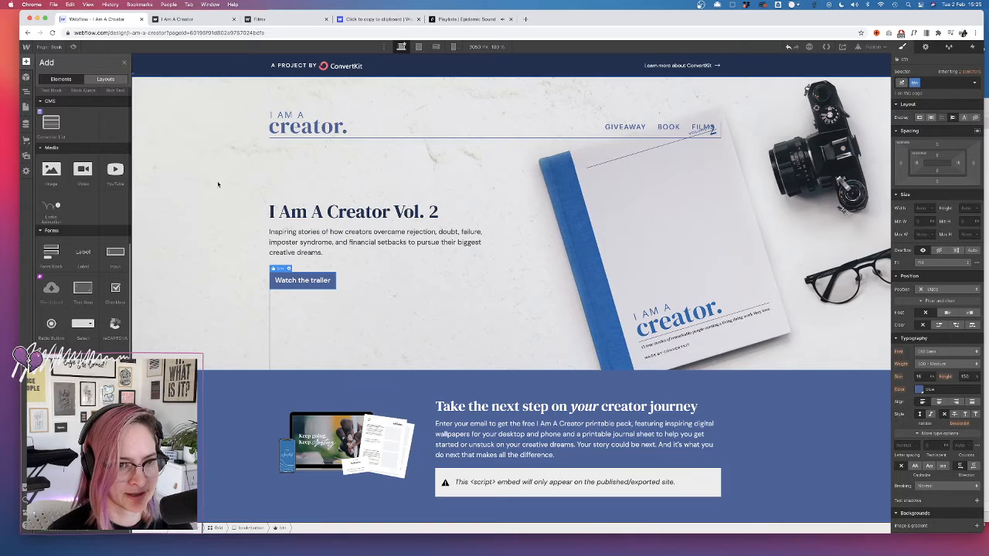
click(26, 76)
- Preview the film video lightbox on the Home page to examine its behavior, then return to the Book page
click(24, 108)
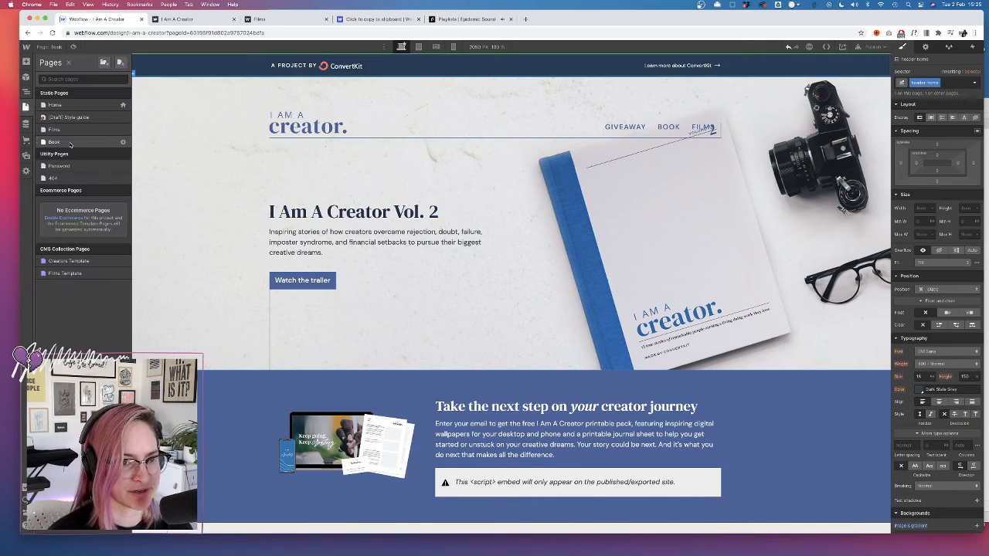
click(67, 106)
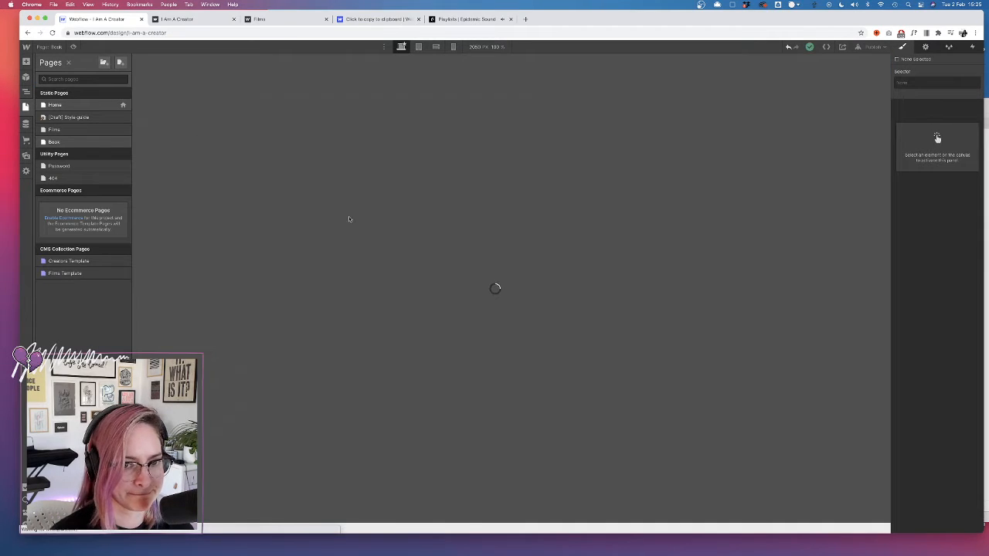
scroll(347, 344, down, 10)
scroll(350, 346, down, 15)
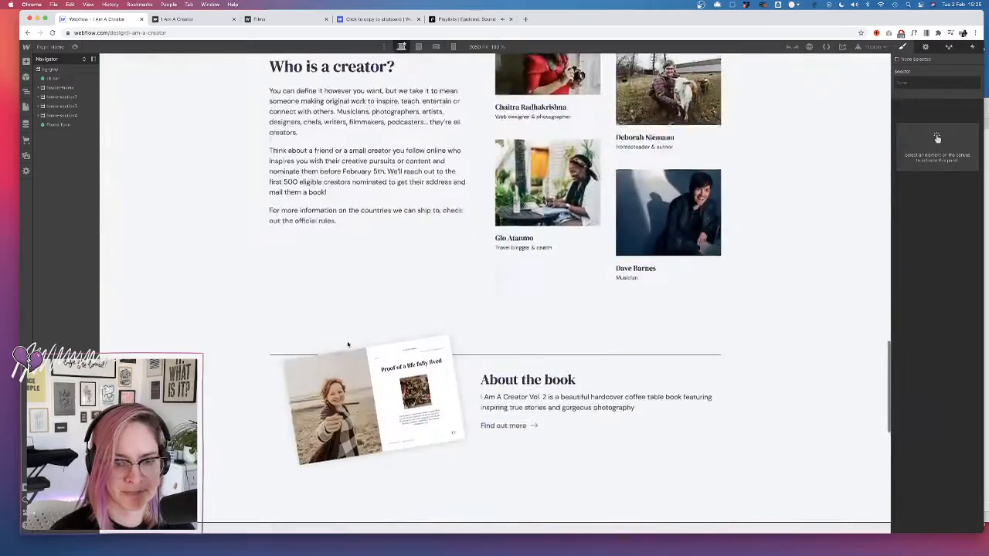
click(75, 47)
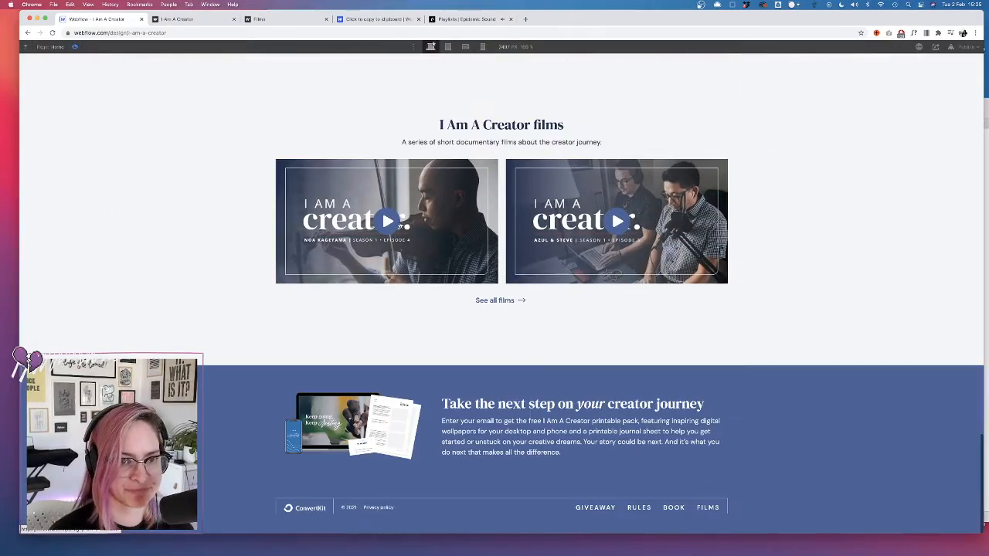
click(364, 188)
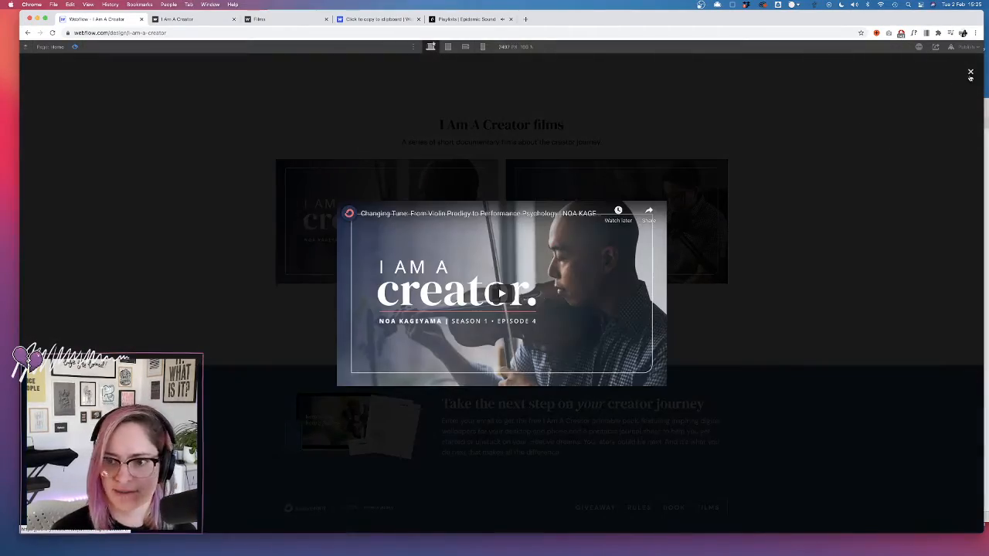
click(972, 72)
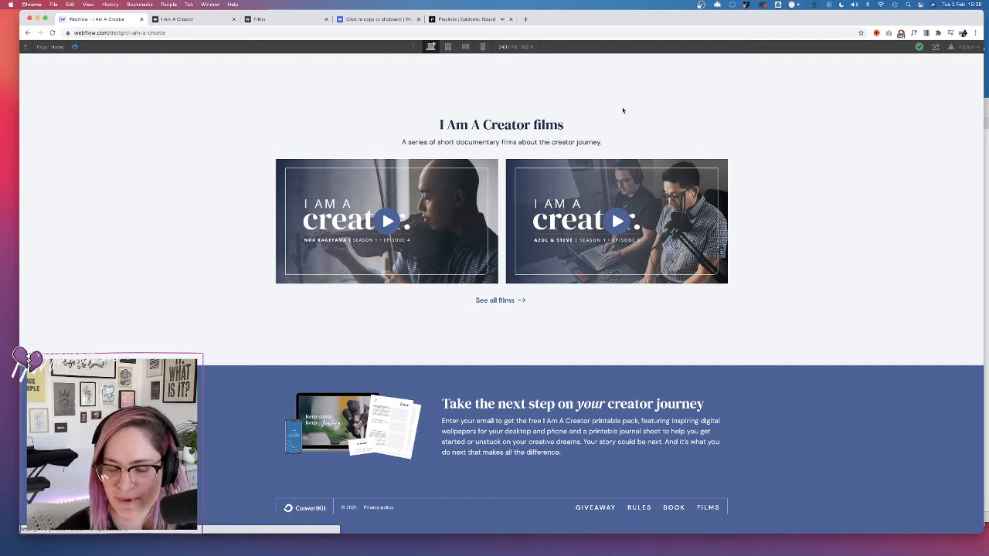
click(74, 46)
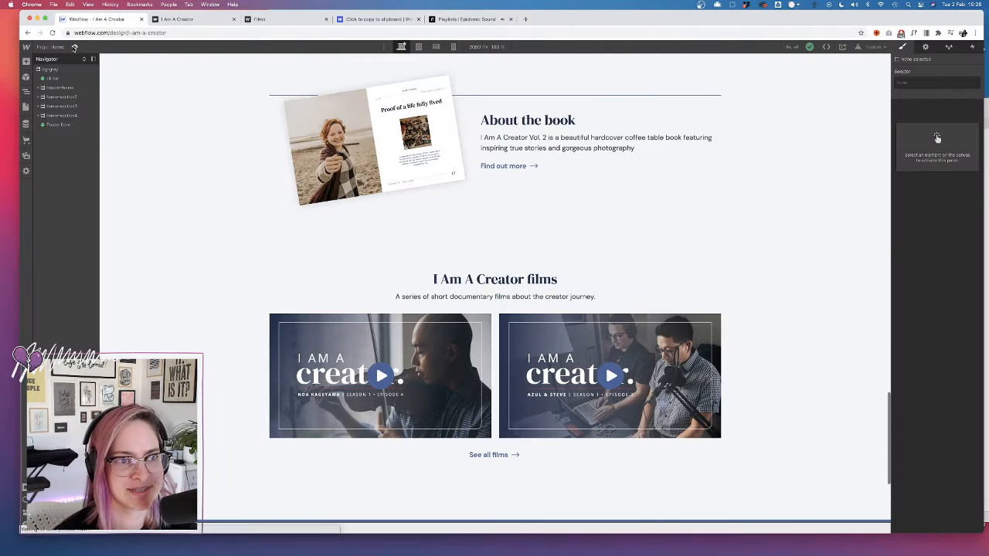
click(25, 108)
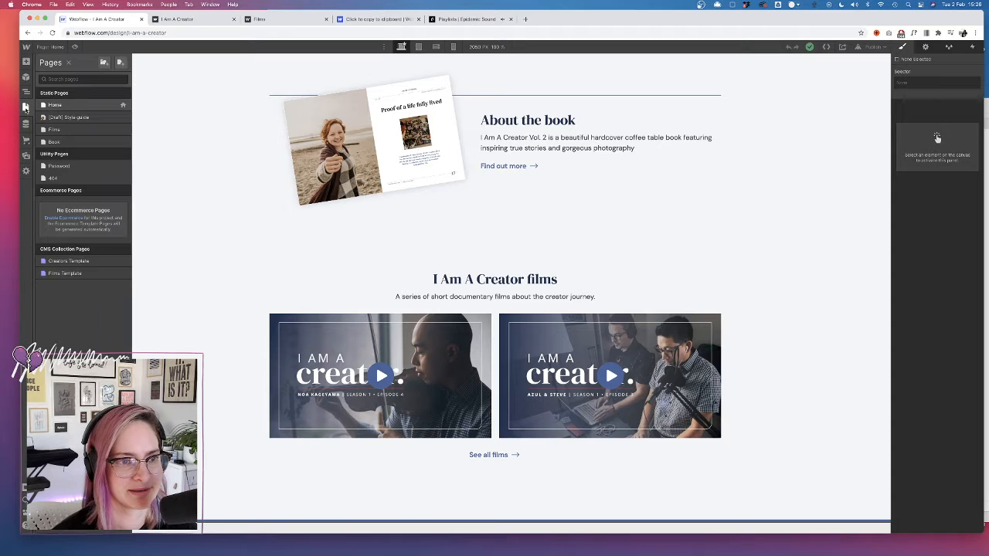
click(78, 148)
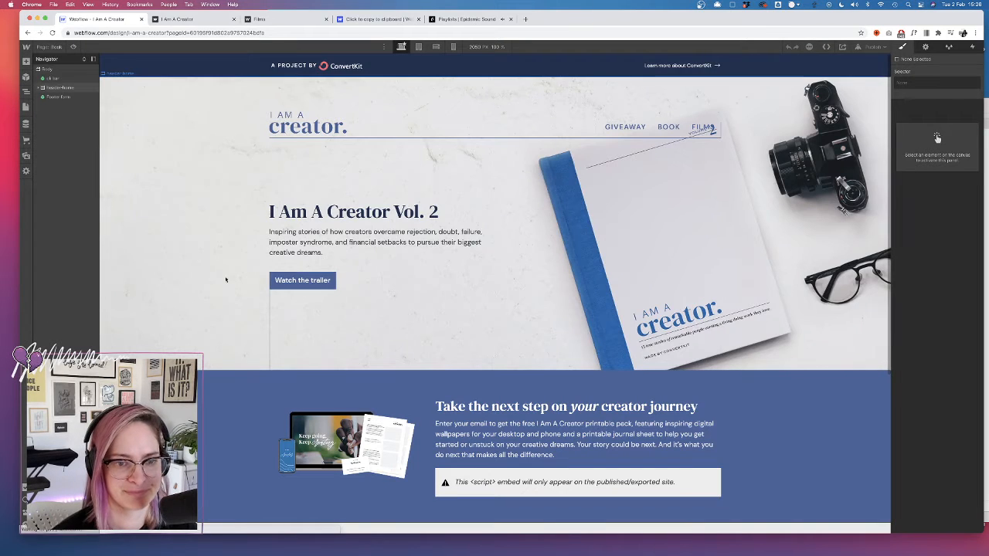
- Add a Lightbox element inside the book button block, directly after the trailer button
click(327, 286)
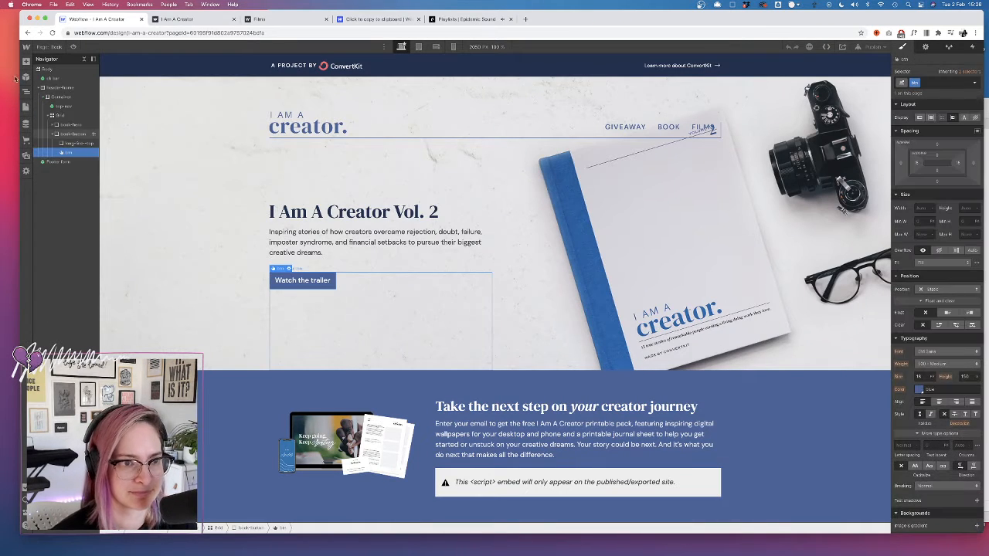
click(25, 61)
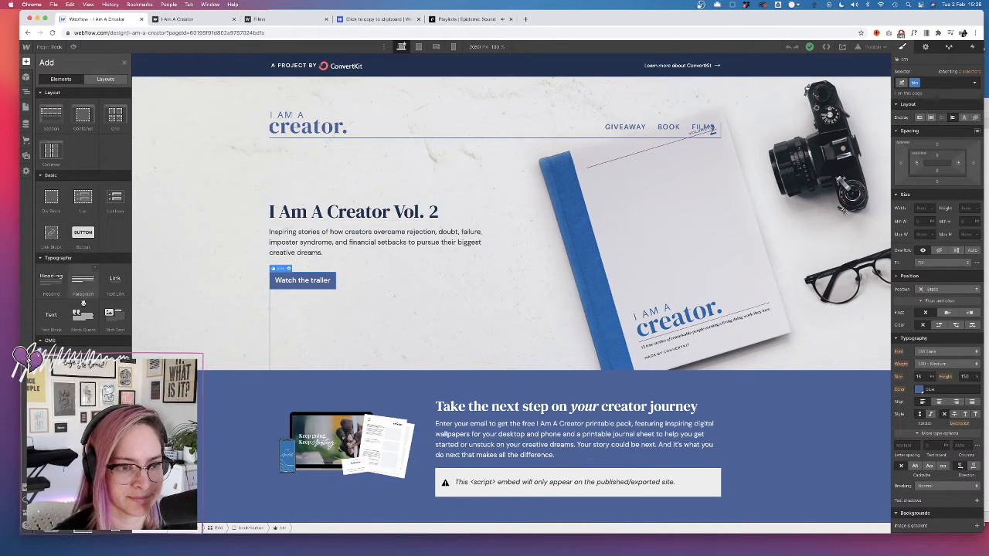
scroll(83, 309, down, 3)
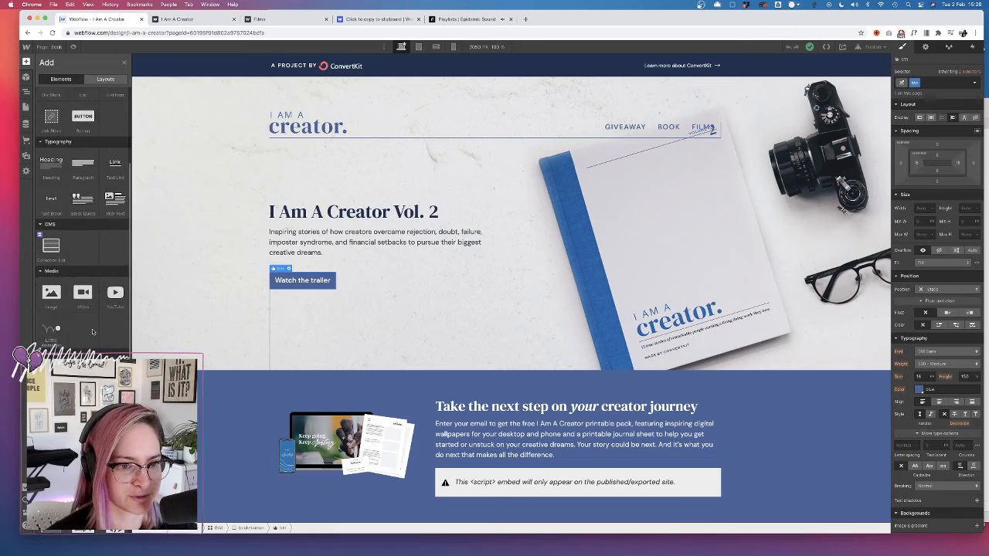
scroll(93, 332, down, 3)
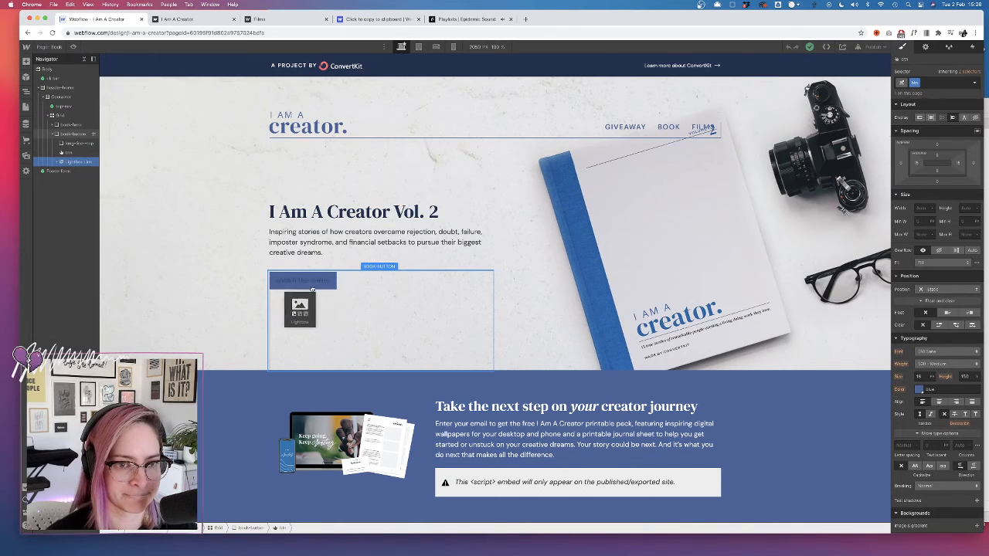
drag(314, 295, 314, 300)
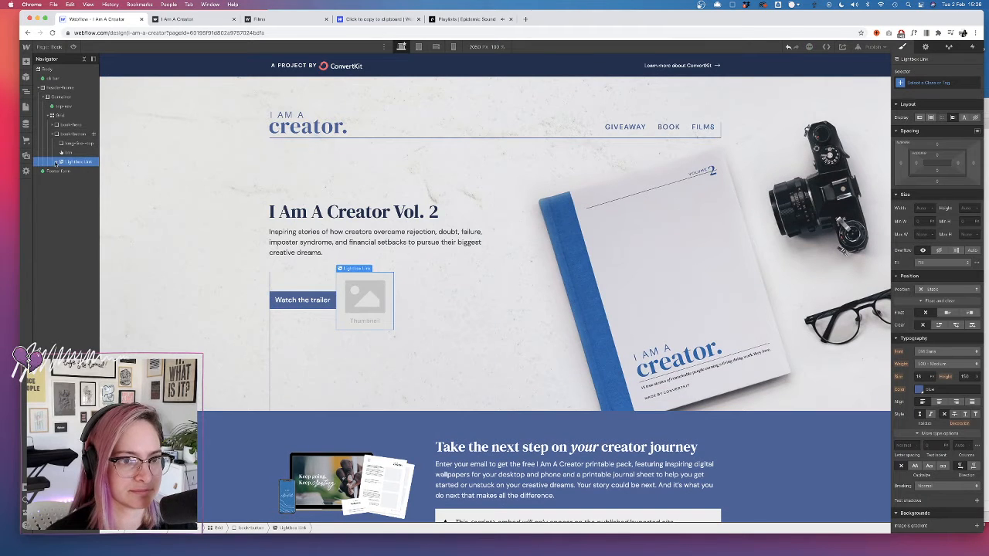
- Delete the placeholder thumbnail image from the new lightbox link
drag(69, 156, 70, 165)
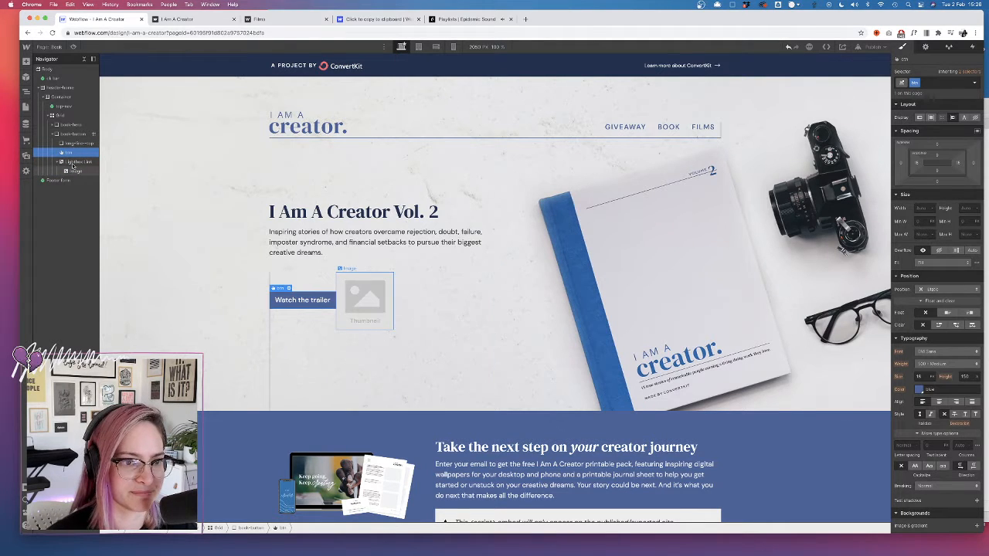
click(74, 172)
key(Delete)
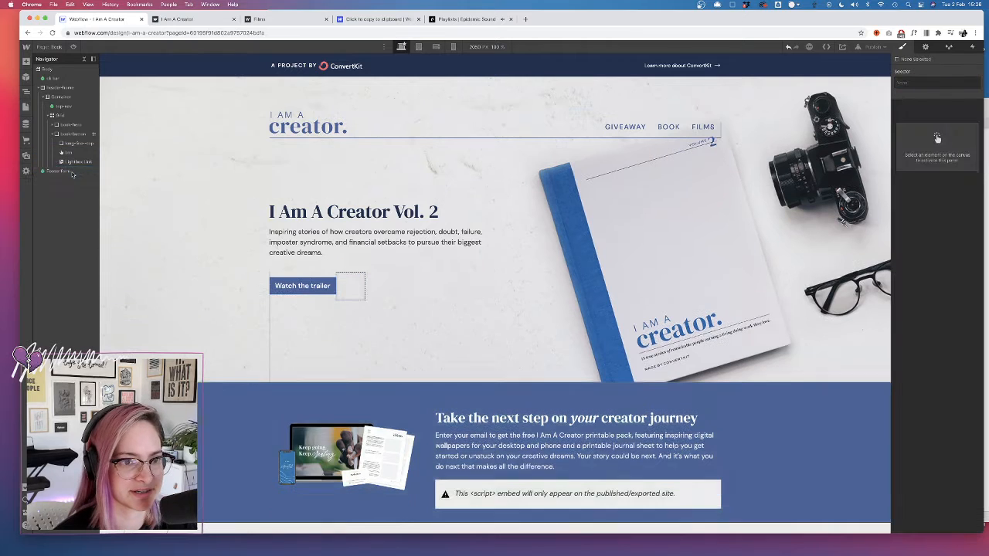
- Delete the "Watch the trailer" button, leaving the lightbox link in the book button block
click(75, 162)
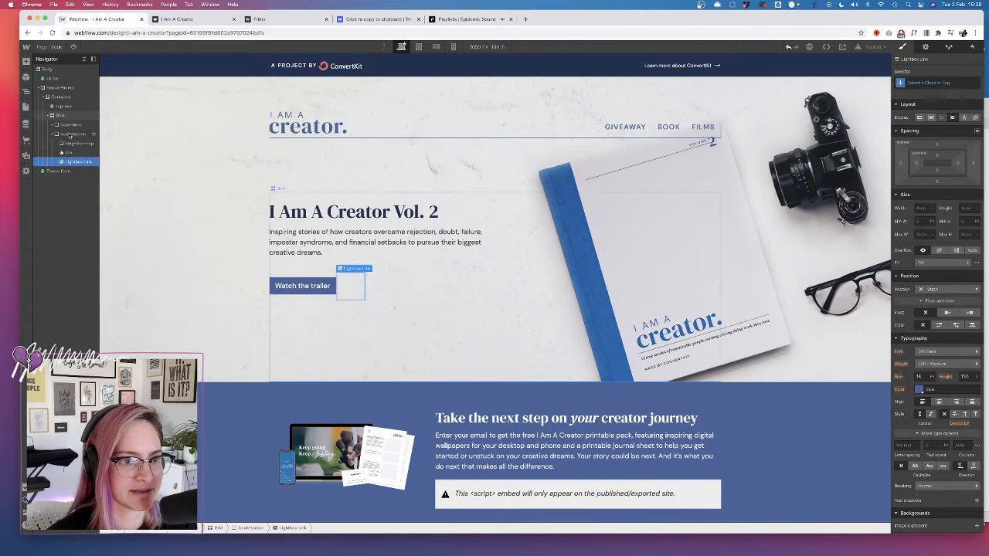
click(73, 153)
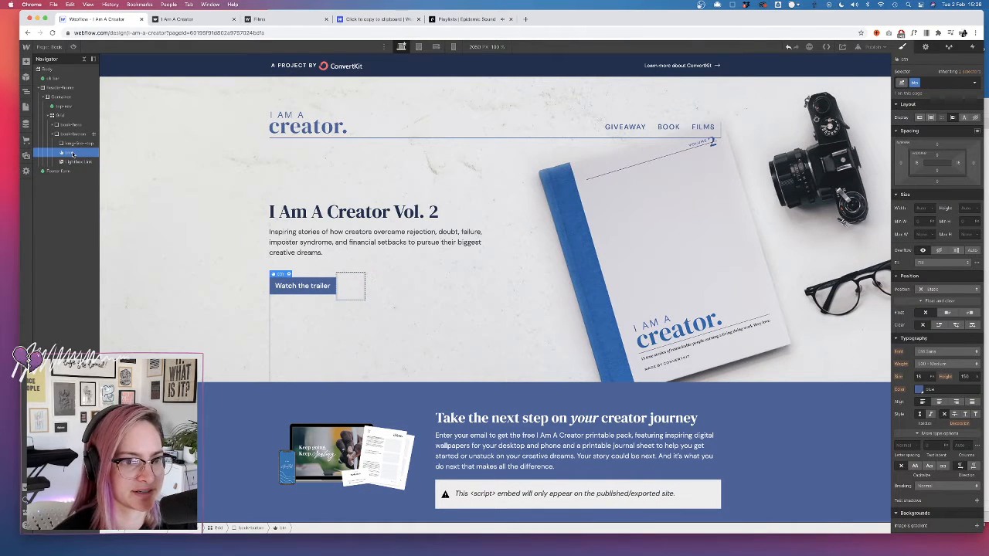
key(Delete)
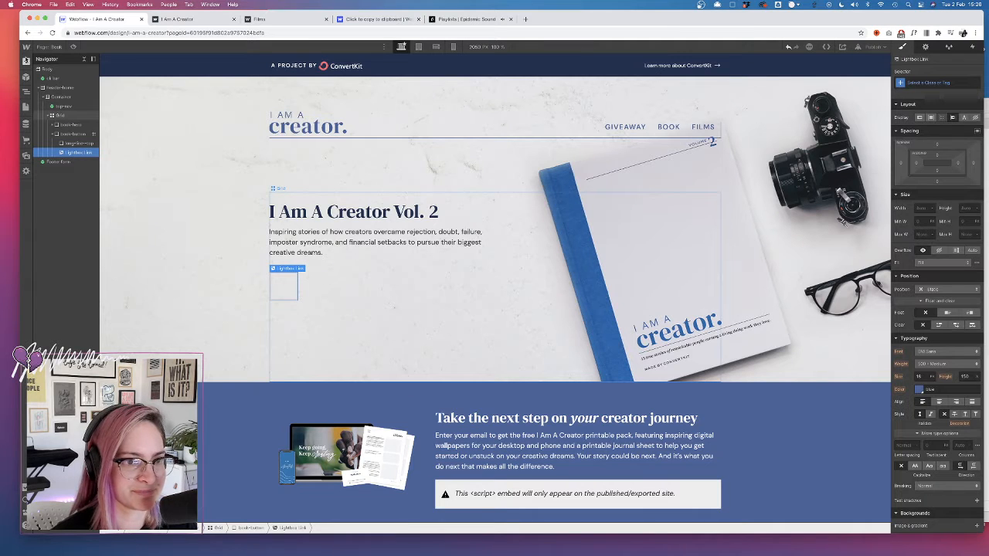
- Add a text block reading "Watch the trailer" inside the lightbox link
click(25, 61)
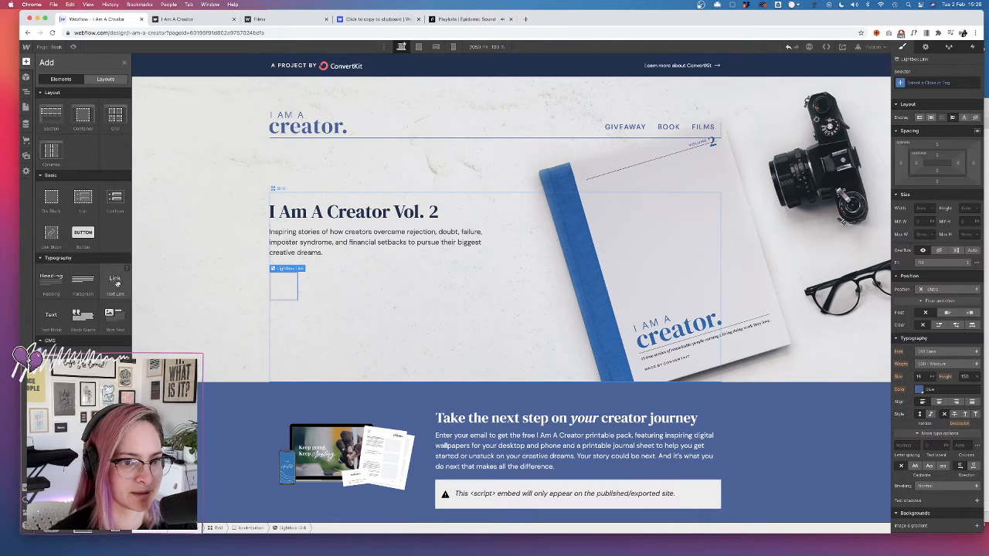
click(51, 317)
double_click(340, 276)
triple_click(341, 277)
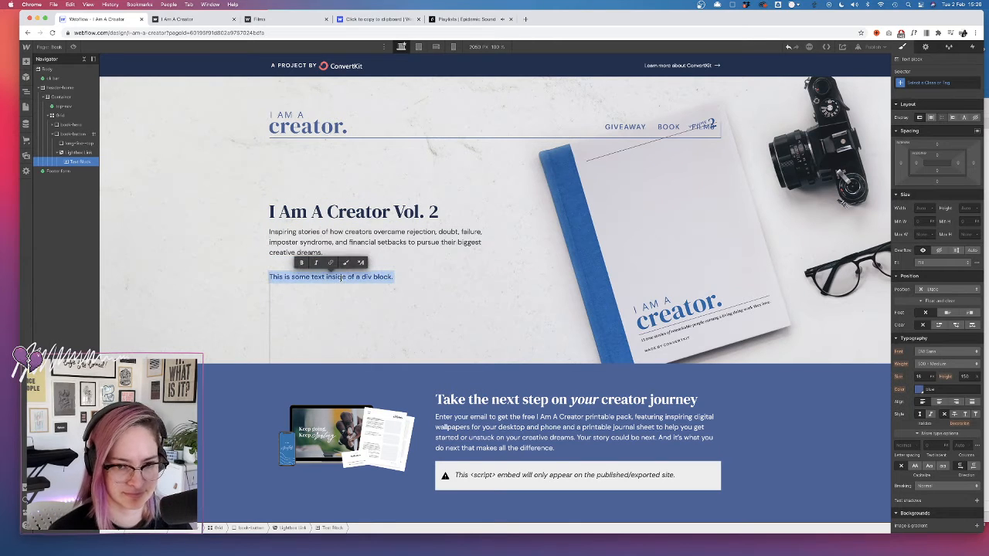
text(Watch the trailer)
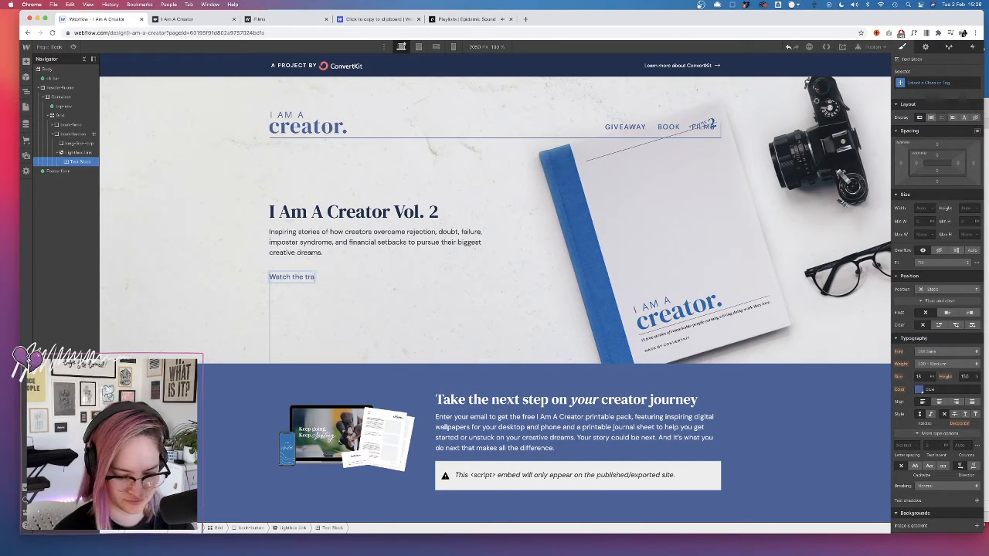
click(87, 161)
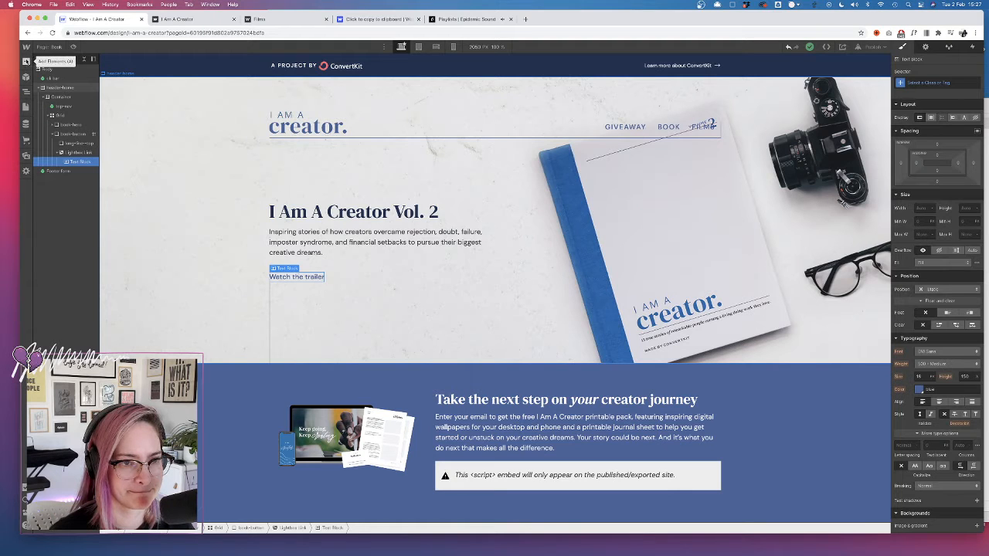
- Place the white play icon image from the site's assets inside the lightbox link with the text
click(26, 61)
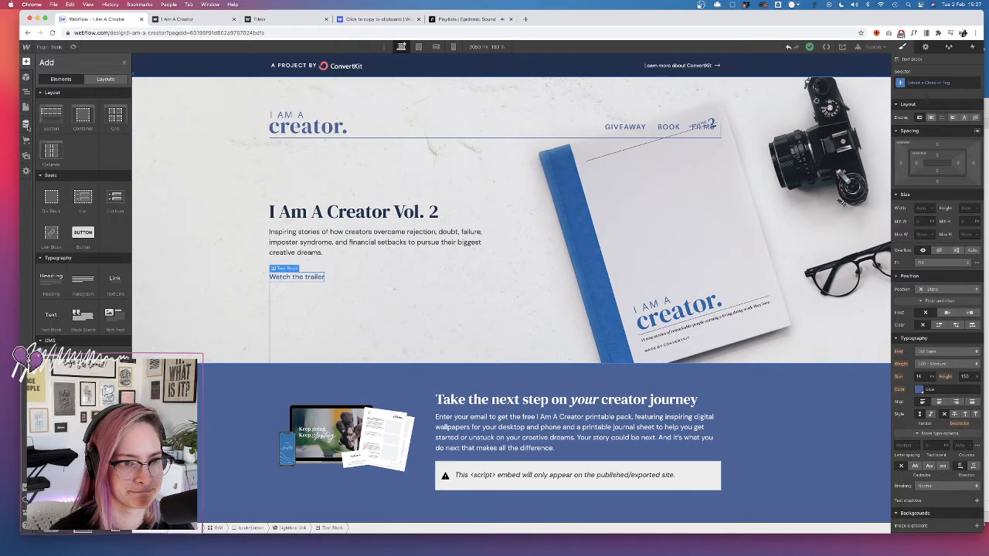
click(25, 155)
drag(50, 169, 286, 277)
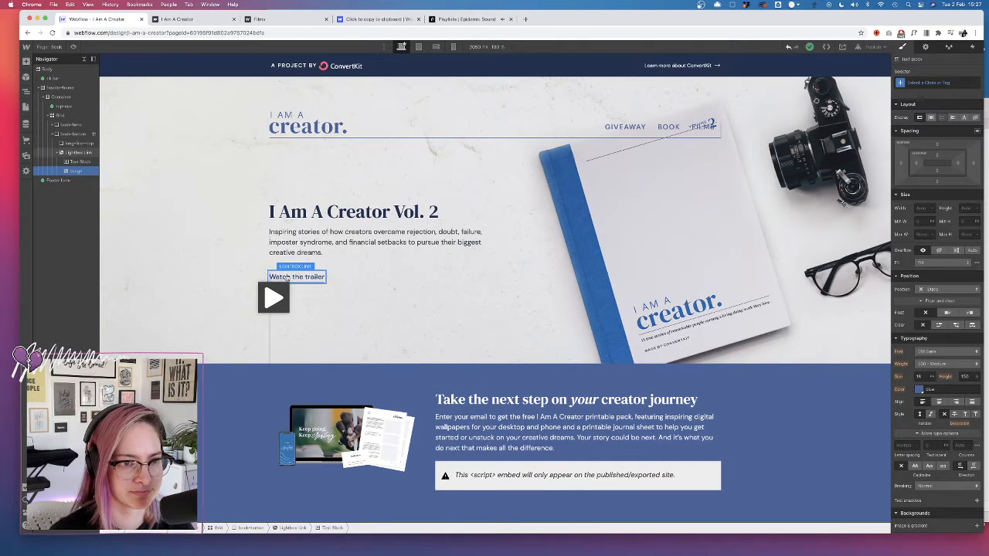
- Create a new class named "trailer button" on the lightbox link
click(85, 152)
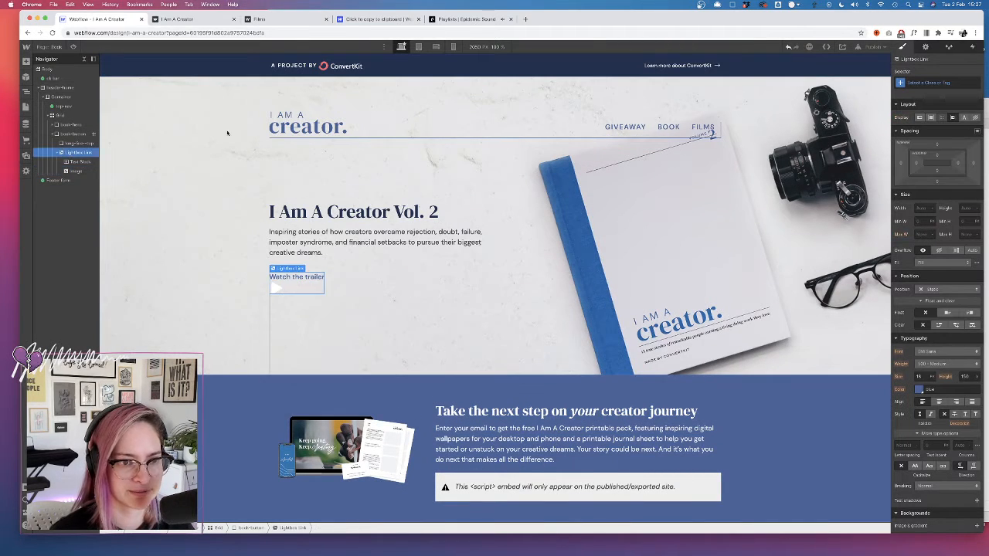
click(927, 82)
text(t)
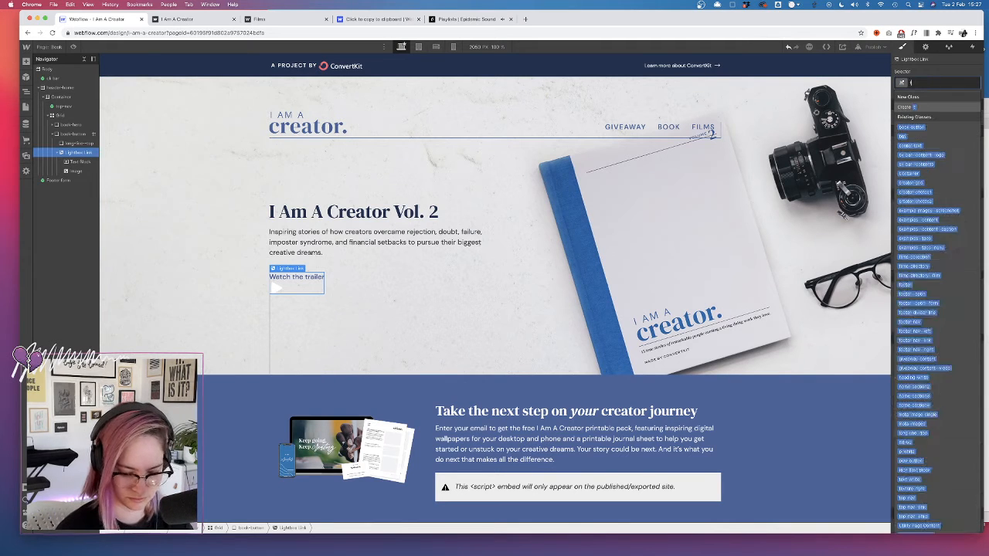
text(railer button)
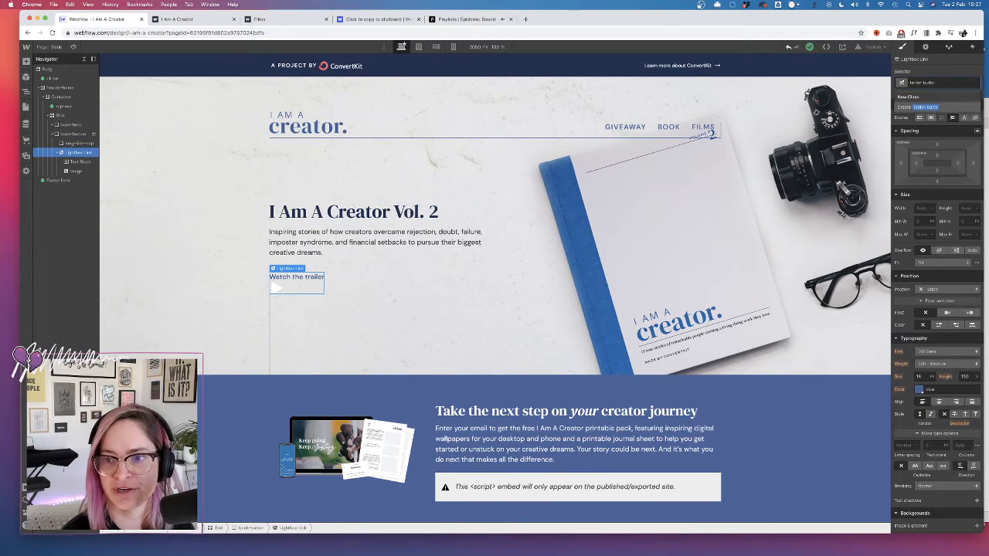
key(BackSpace)
key(BackSpace)
key(BackSpace)
key(BackSpace)
key(BackSpace)
key(BackSpace)
key(BackSpace)
key(BackSpace)
key(BackSpace)
key(BackSpace)
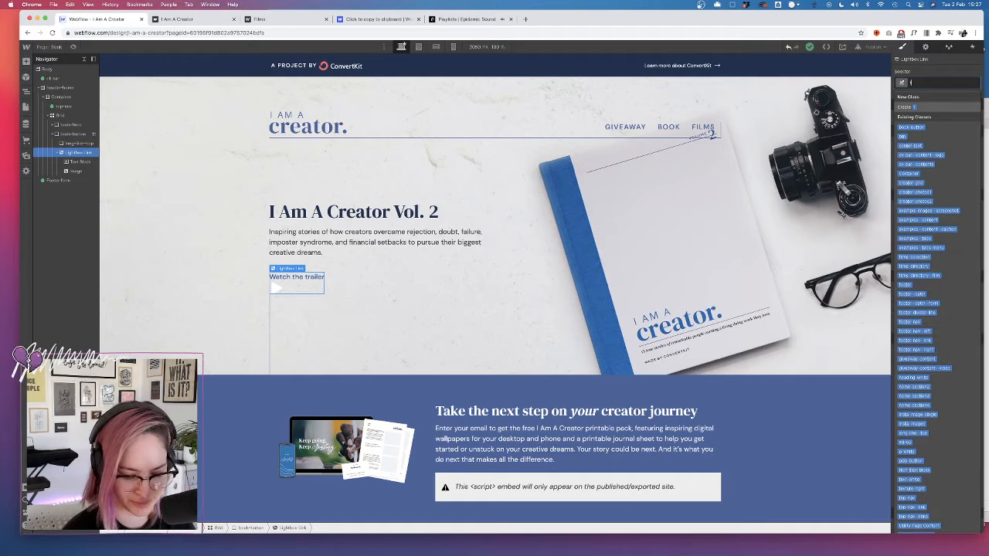
text(railer button)
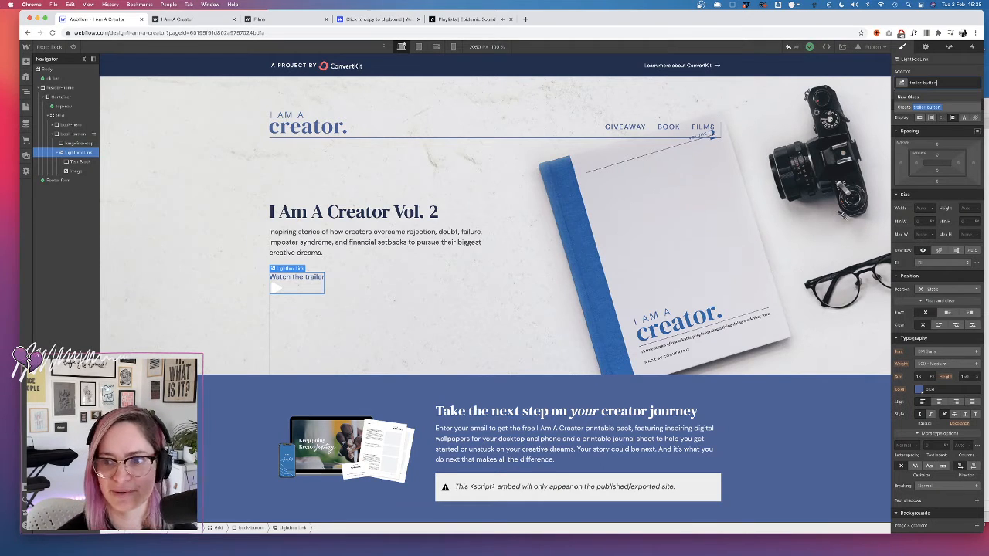
key(Return)
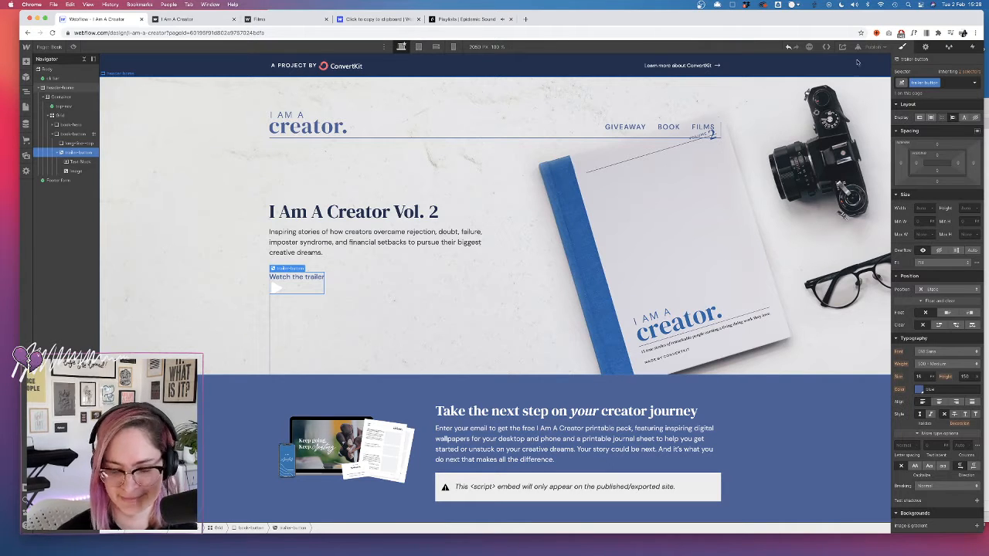
- Set the trailer button's display to flex and move the play icon before the text block
click(932, 116)
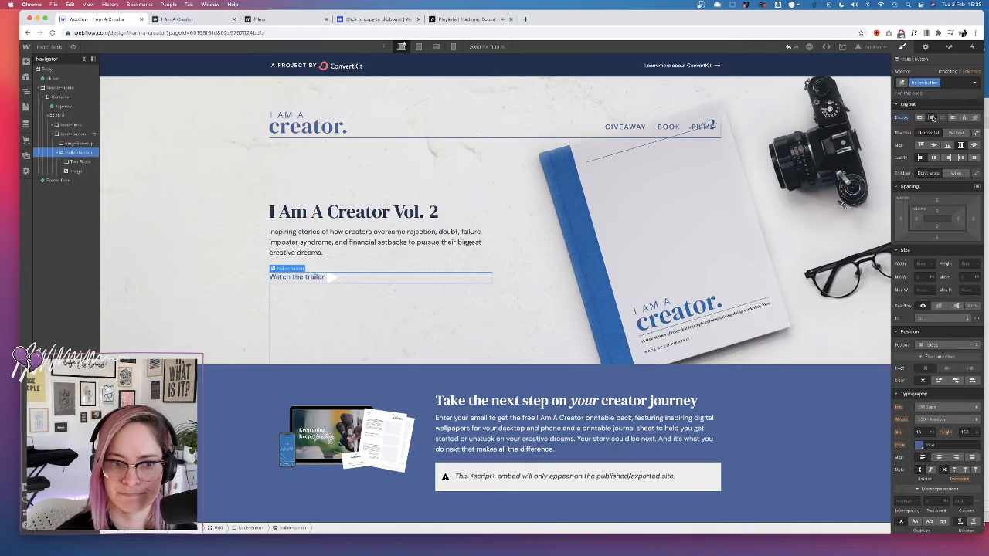
click(82, 172)
drag(82, 171, 79, 152)
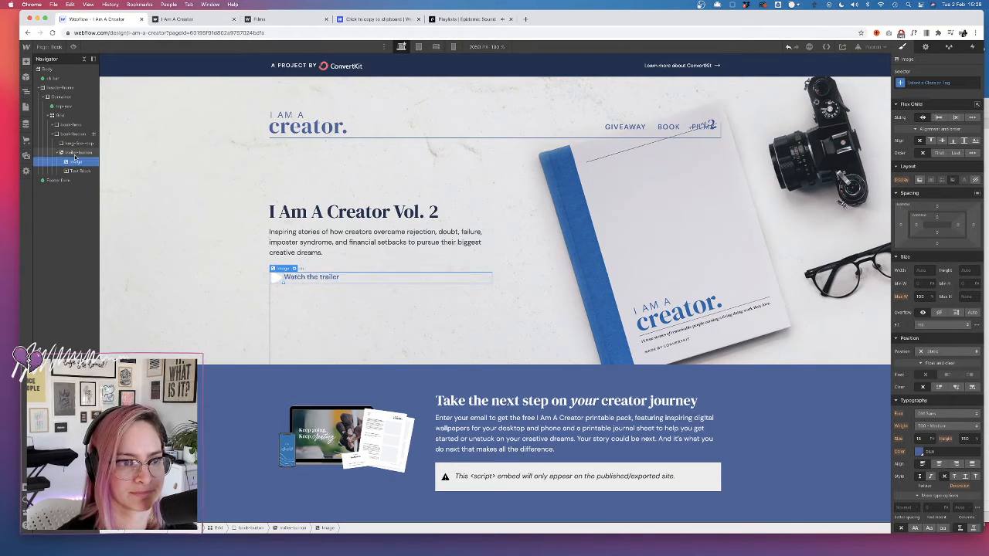
- Change the trailer button's display to inline-block so it fits its content instead of the full column width
click(79, 152)
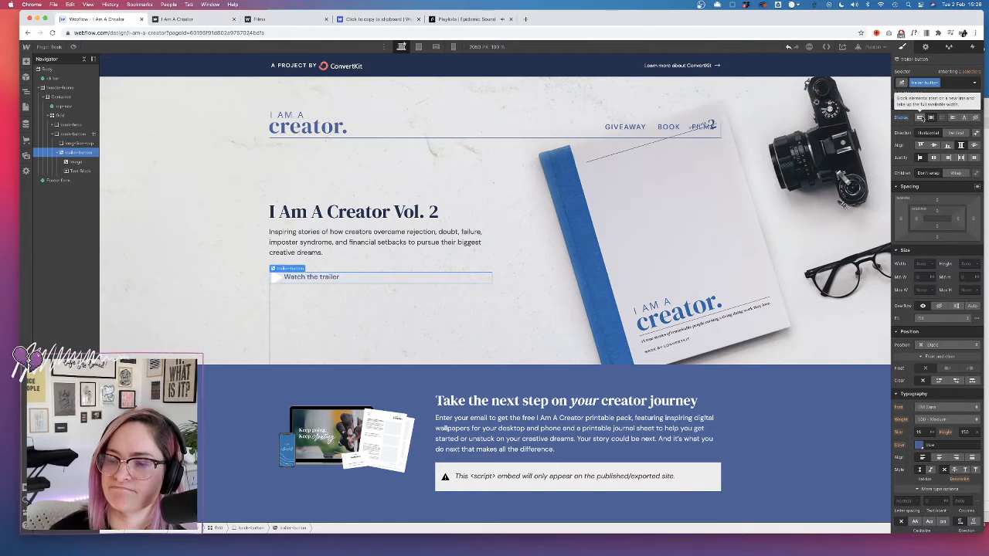
click(75, 134)
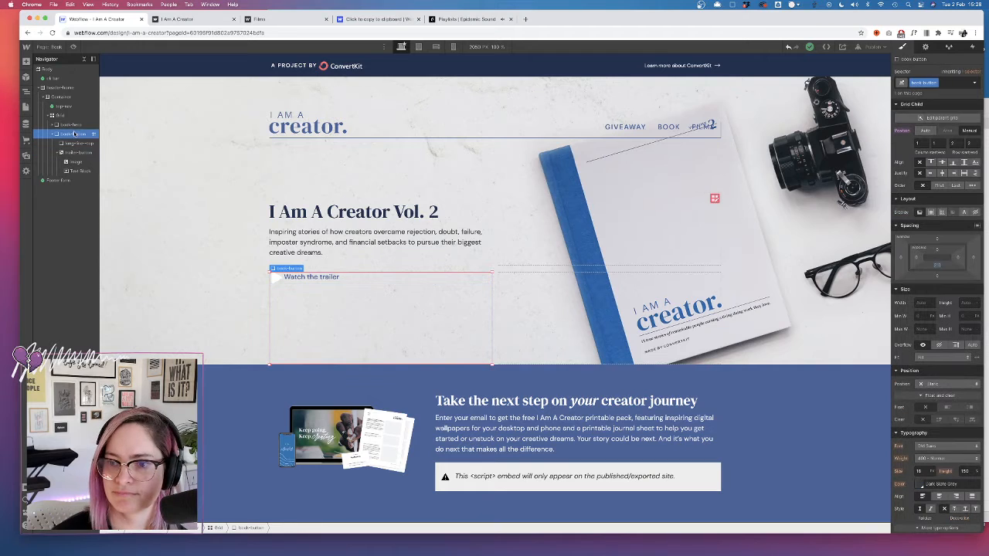
click(74, 153)
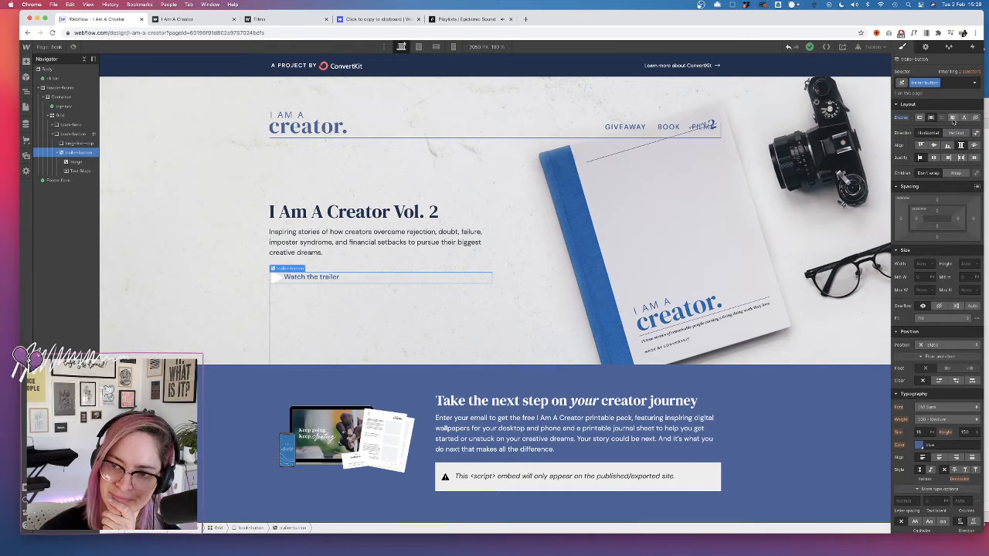
click(920, 117)
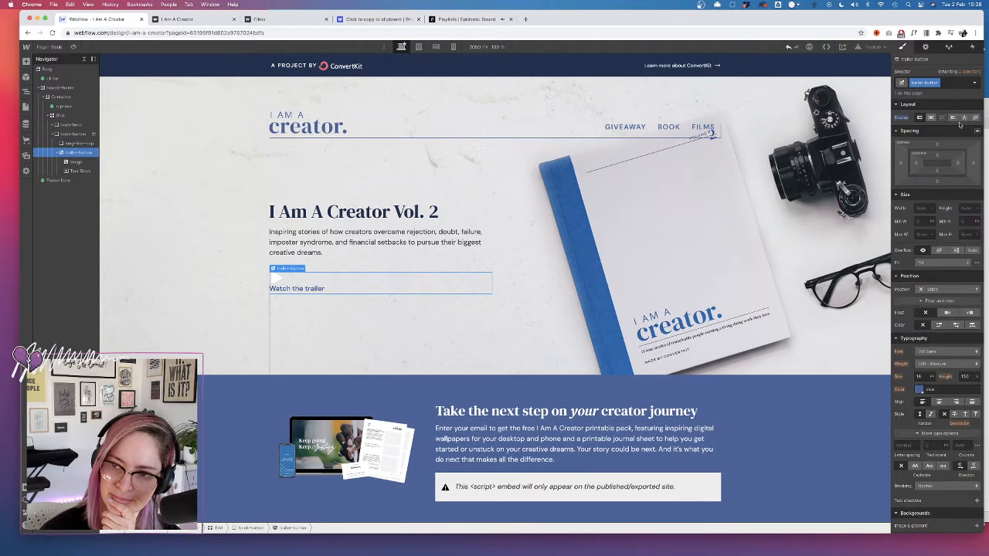
click(952, 119)
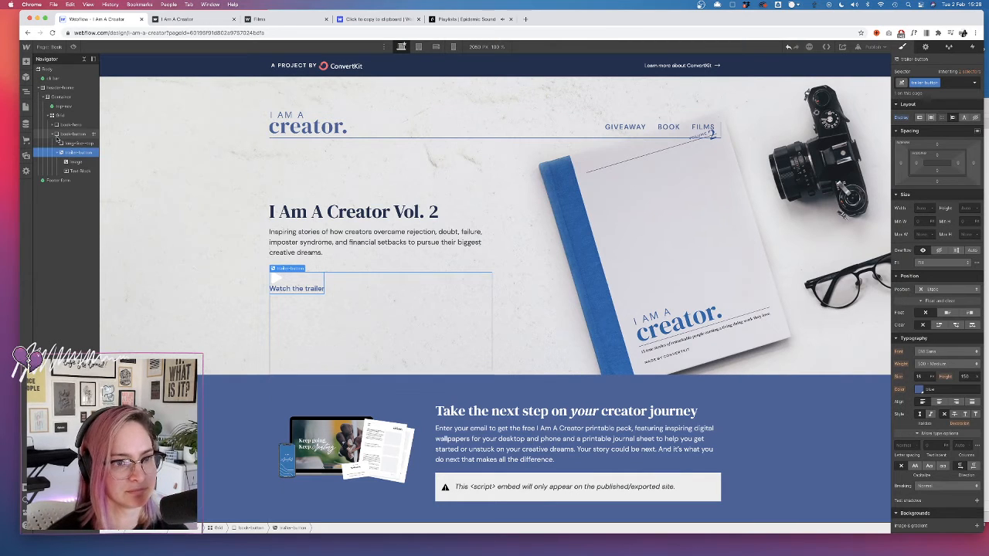
- Add a div block inside the trailer button and nest the play icon and text block in it
click(26, 62)
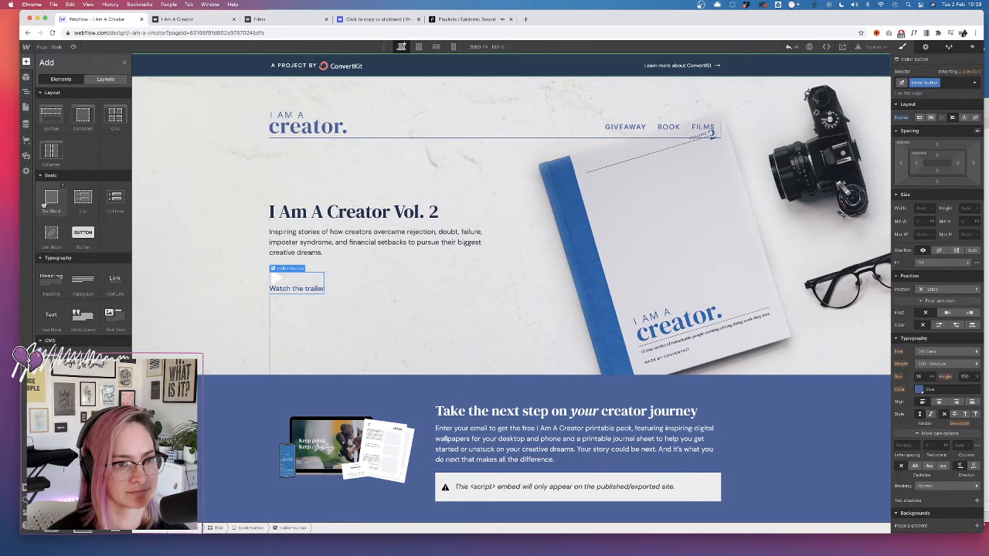
drag(41, 198, 74, 153)
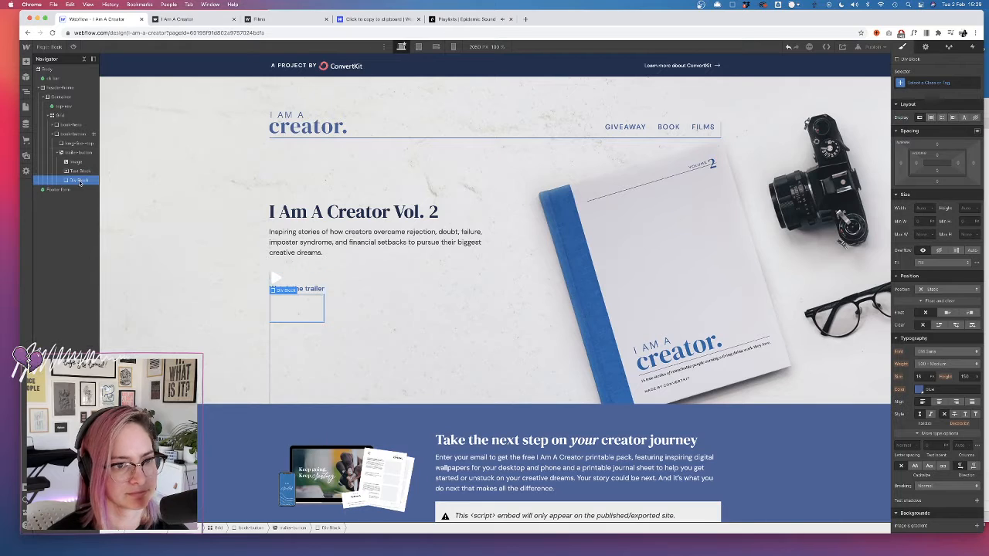
click(77, 162)
drag(80, 173, 81, 164)
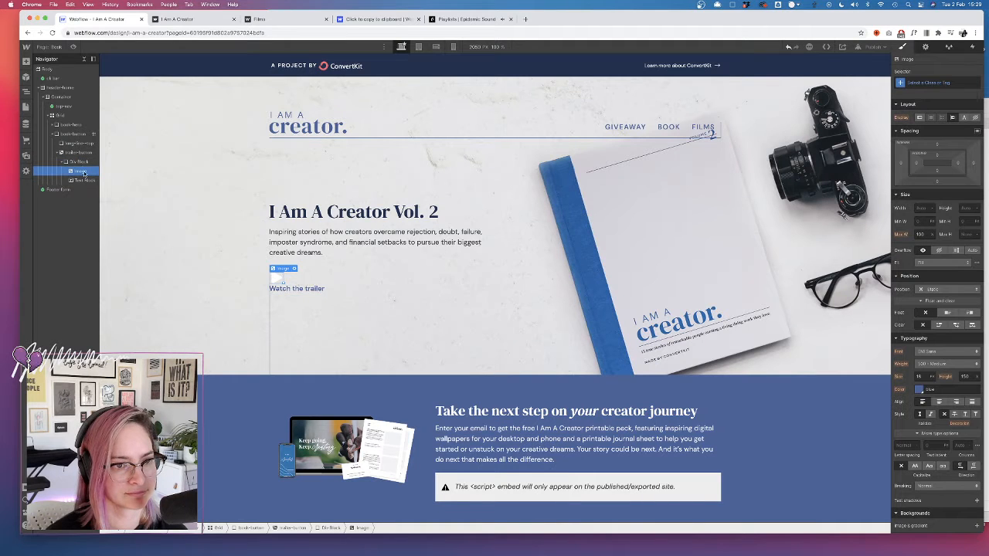
- Apply the existing "flex side-by-side" class to the div block wrapping the play icon and text
click(81, 162)
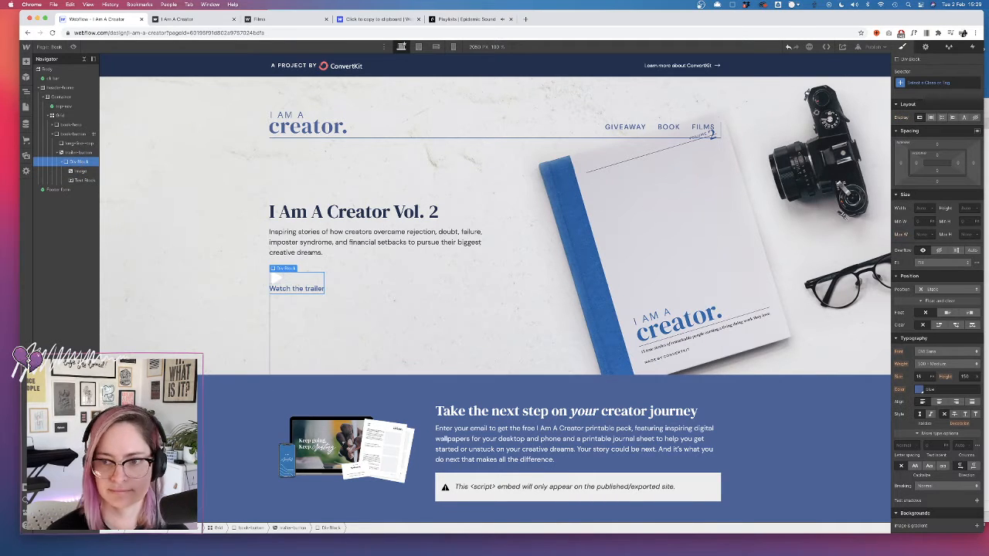
click(919, 82)
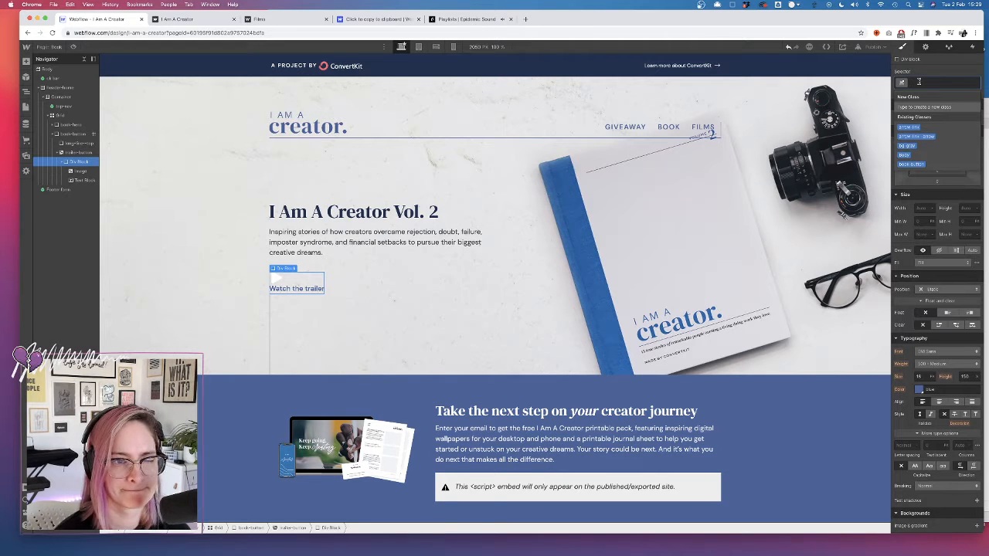
click(77, 153)
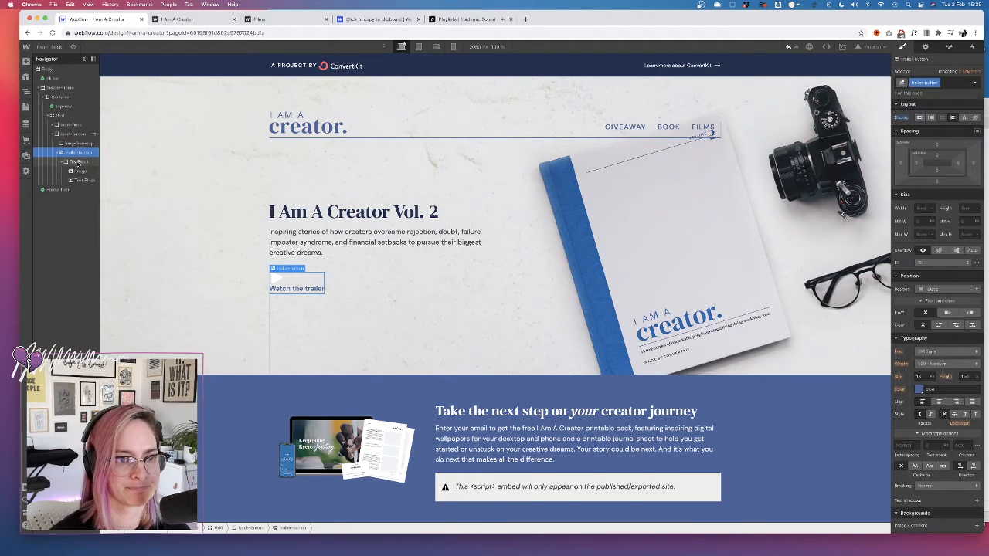
click(78, 163)
click(939, 82)
text(sd)
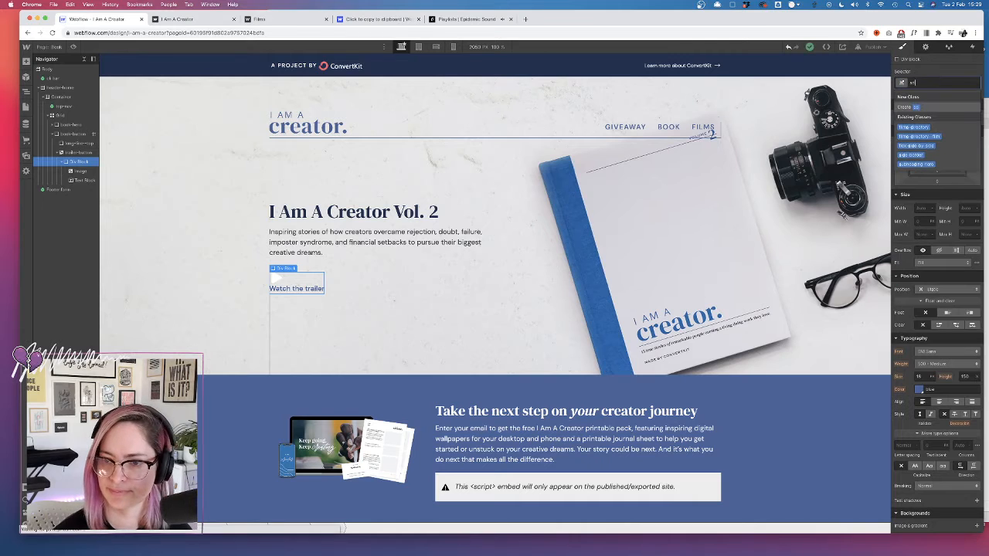
click(917, 127)
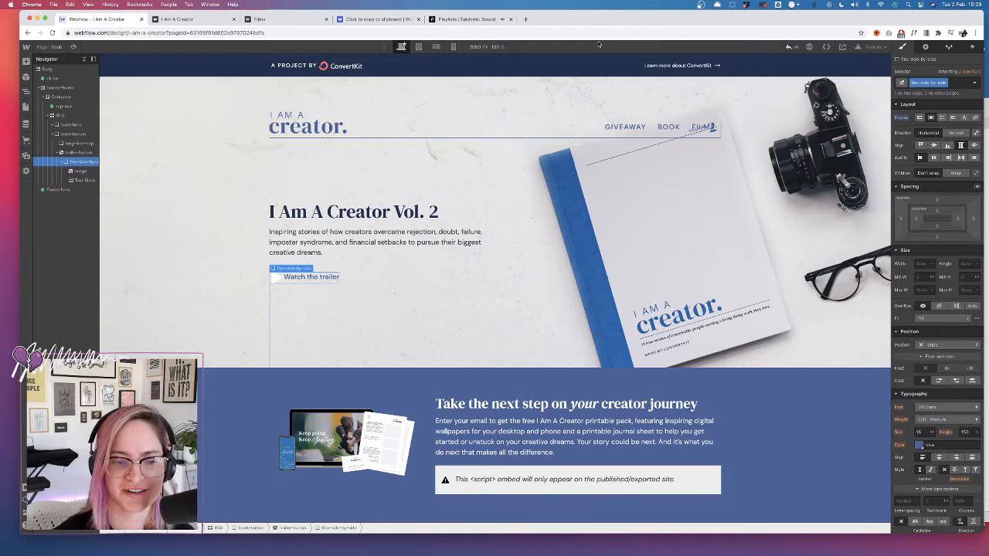
- Give the trailer button the Blue swatch as background and the white swatch as text color
click(81, 153)
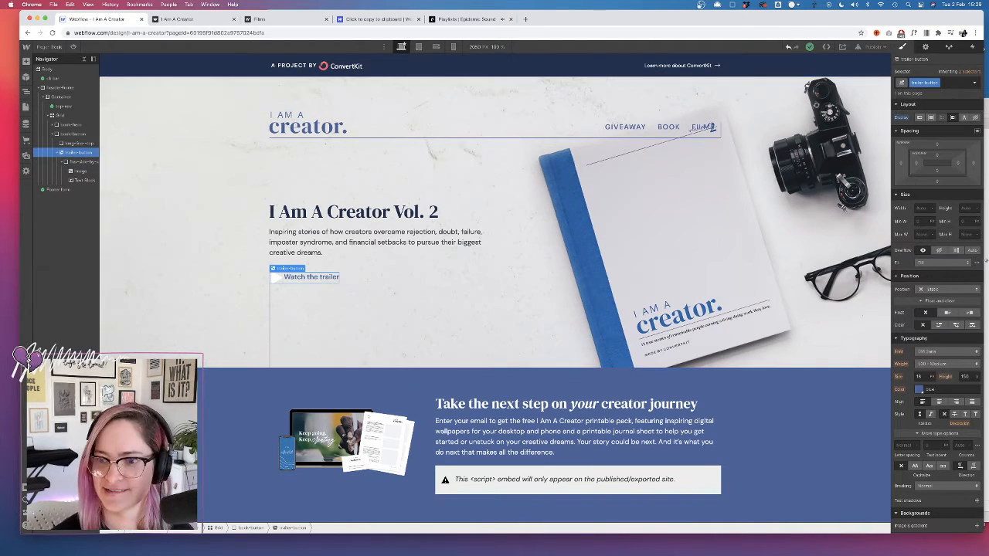
scroll(920, 433, down, 3)
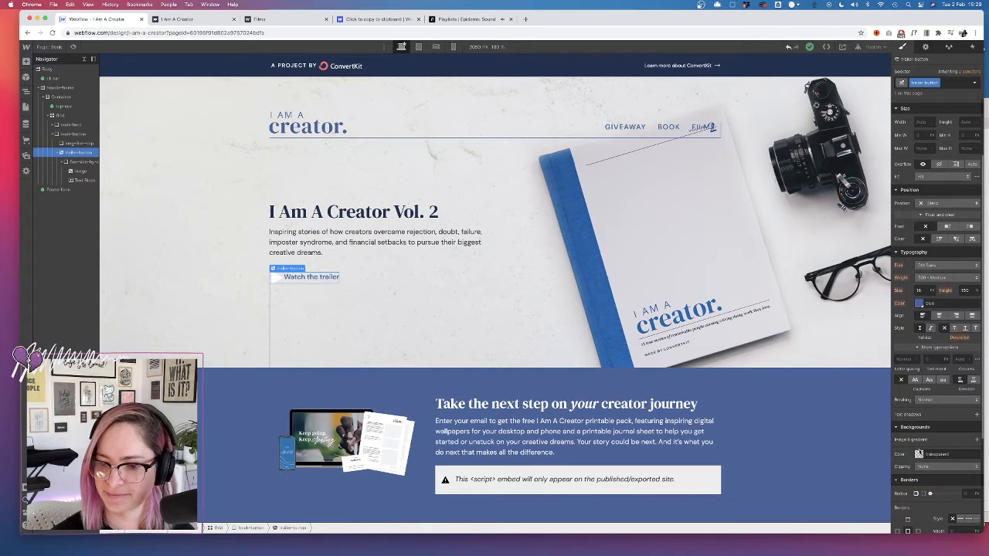
click(919, 454)
click(942, 414)
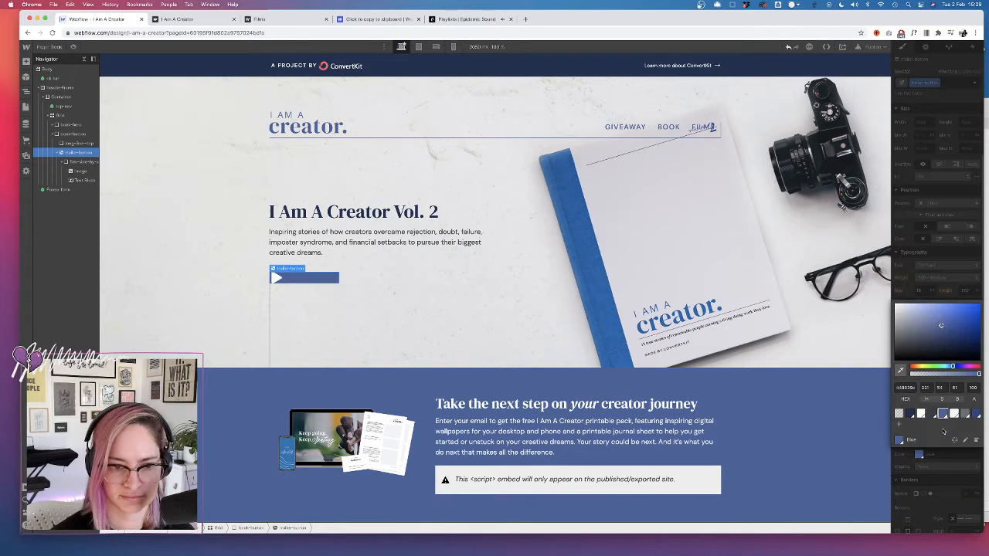
click(908, 215)
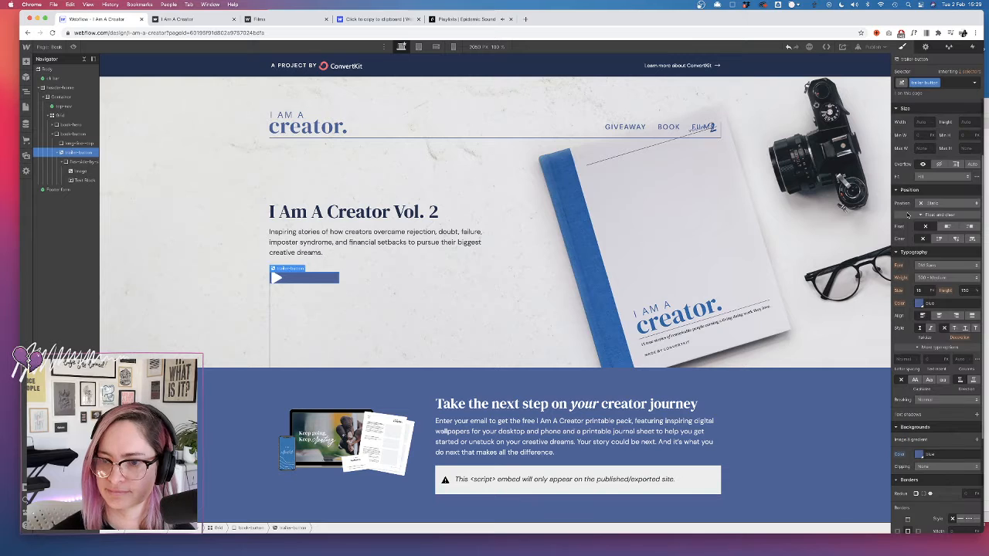
click(919, 302)
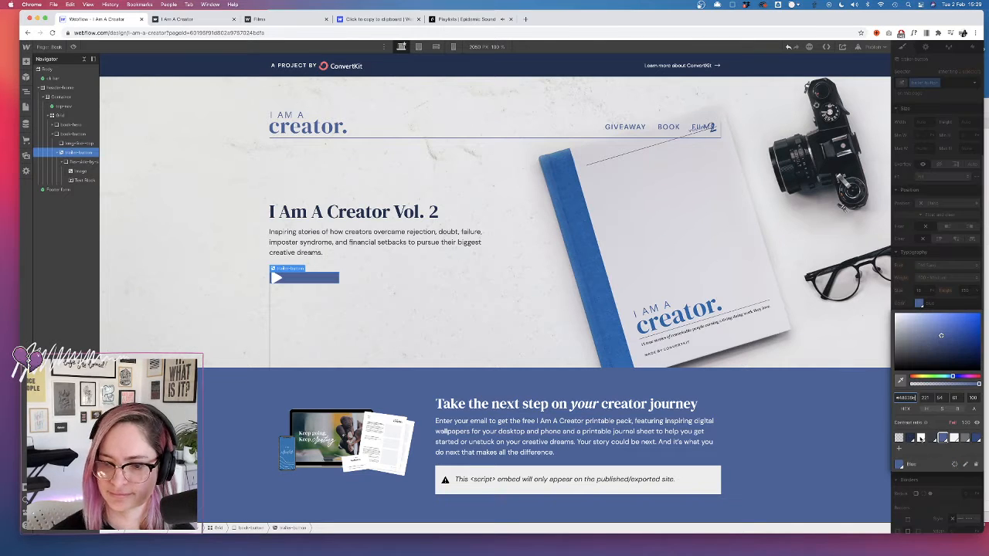
click(920, 438)
click(912, 245)
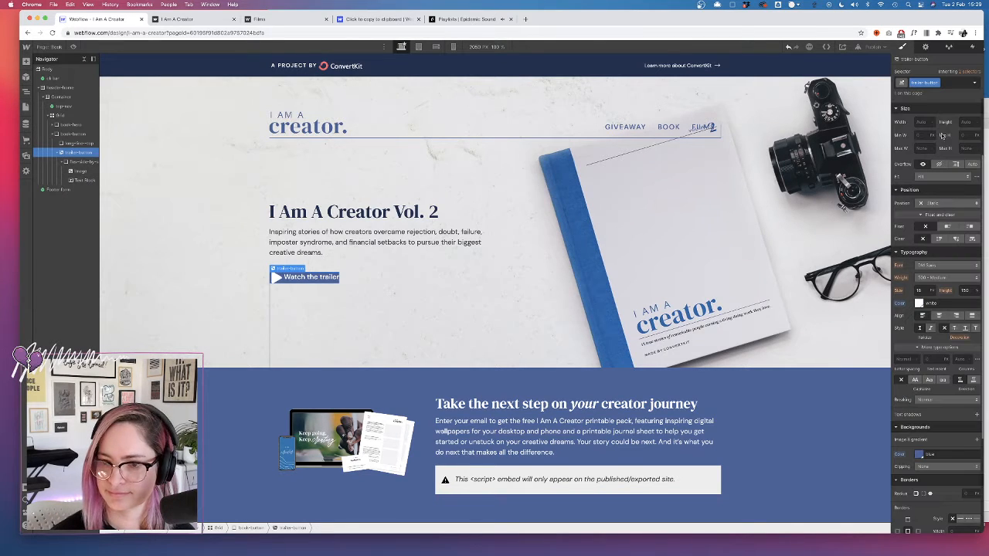
- Add equal padding on all four sides of the trailer button
scroll(925, 188, up, 2)
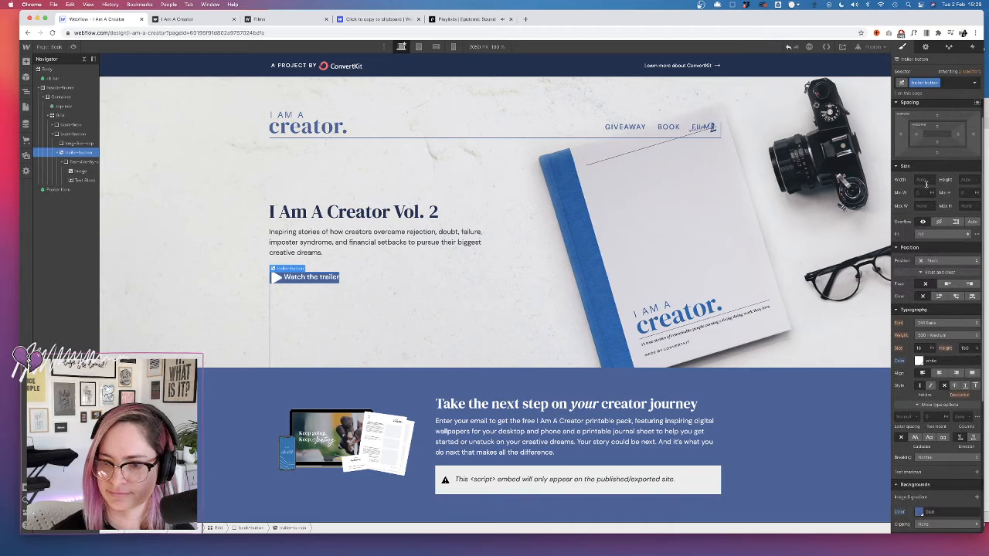
drag(938, 144, 937, 137)
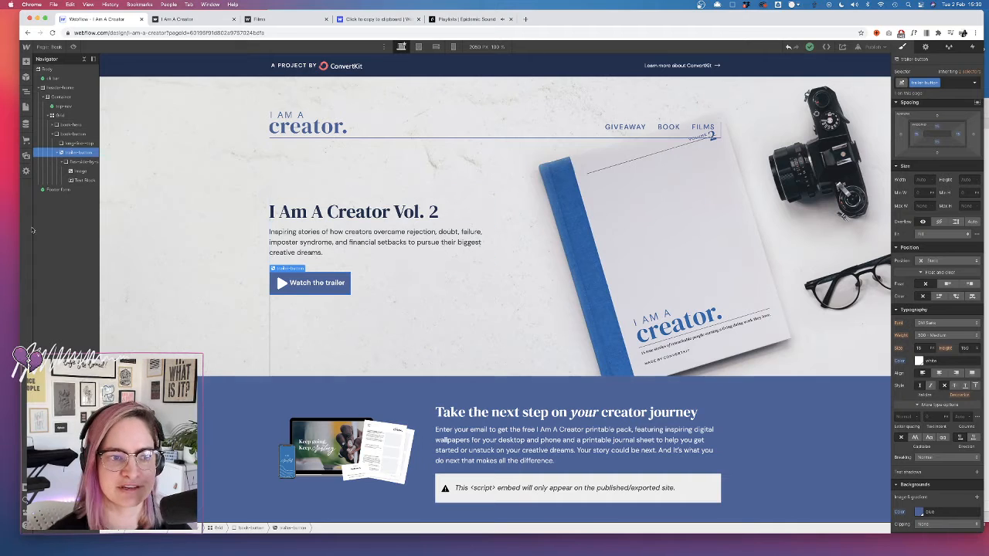
- Try widths of 15 and 25 px for the play icon image inside the trailer button
click(282, 283)
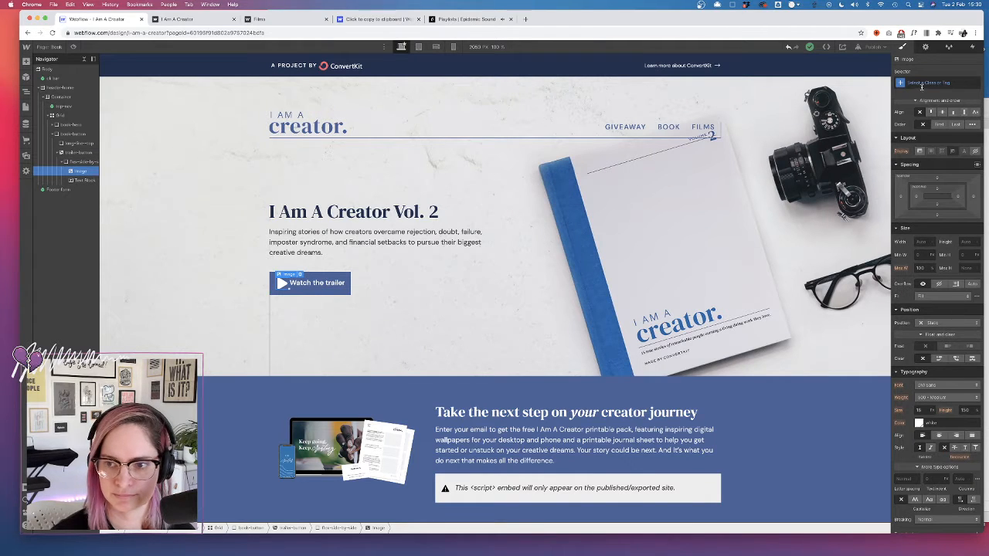
click(301, 275)
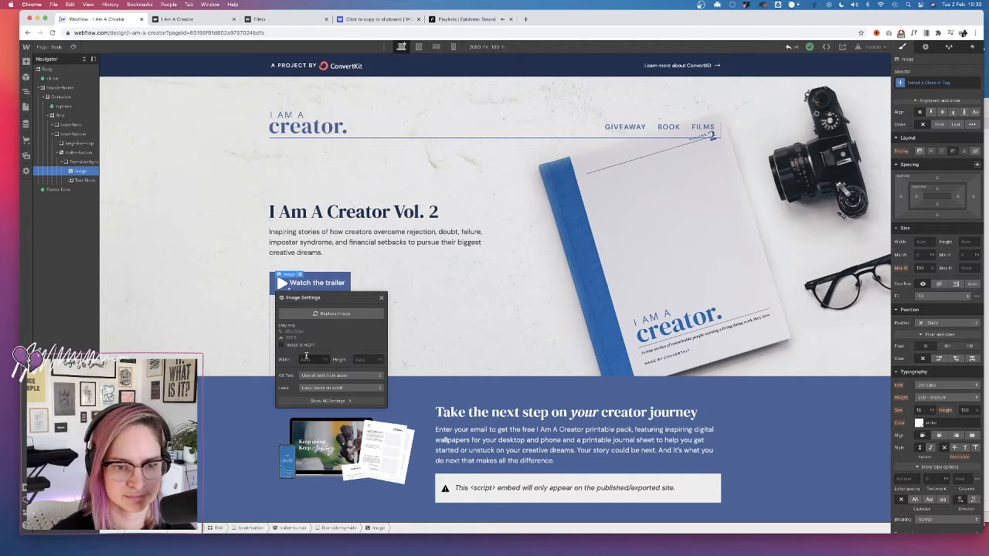
text(15)
key(Tab)
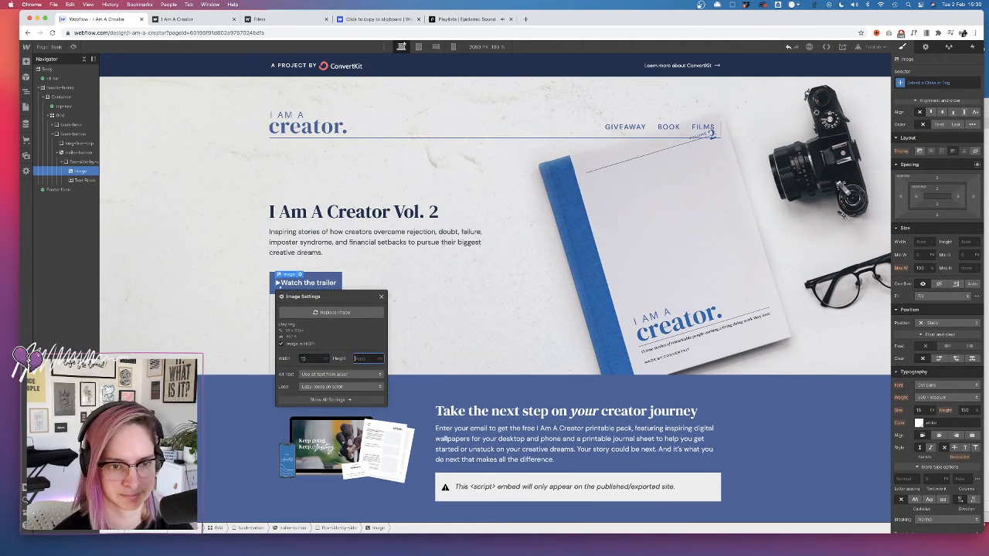
double_click(310, 360)
text(25)
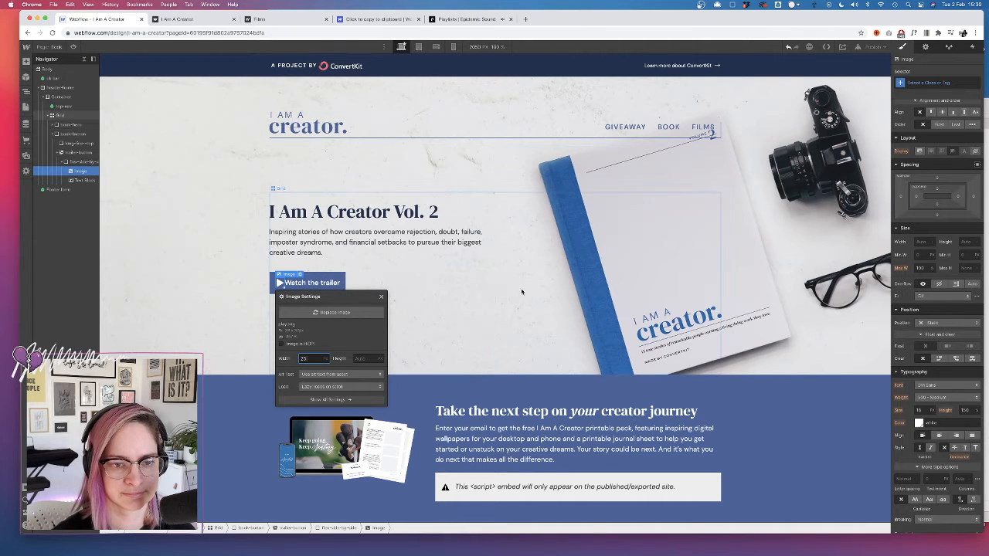
key(Escape)
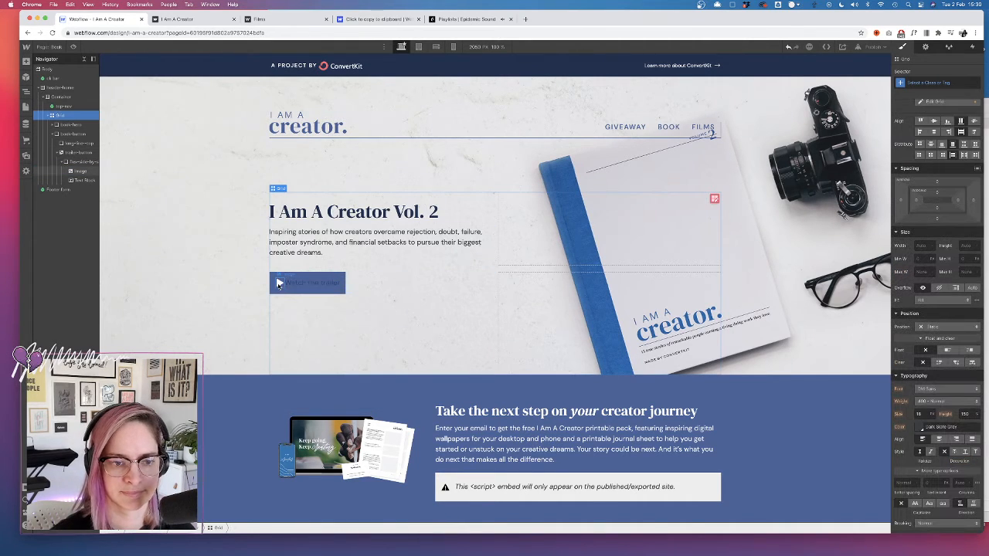
- Apply the existing "pr-10" class to the play icon image in the trailer button
click(923, 82)
text(pr-)
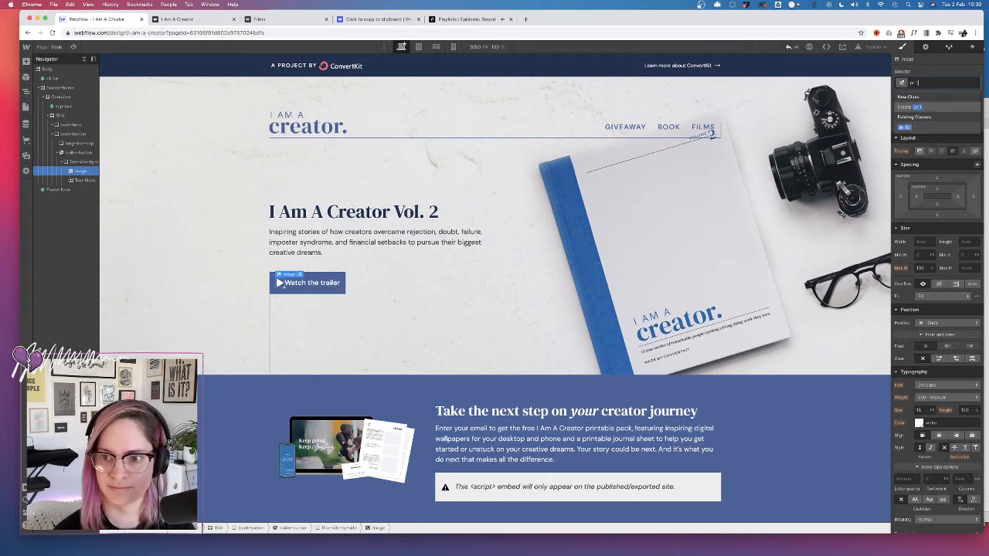
key(Return)
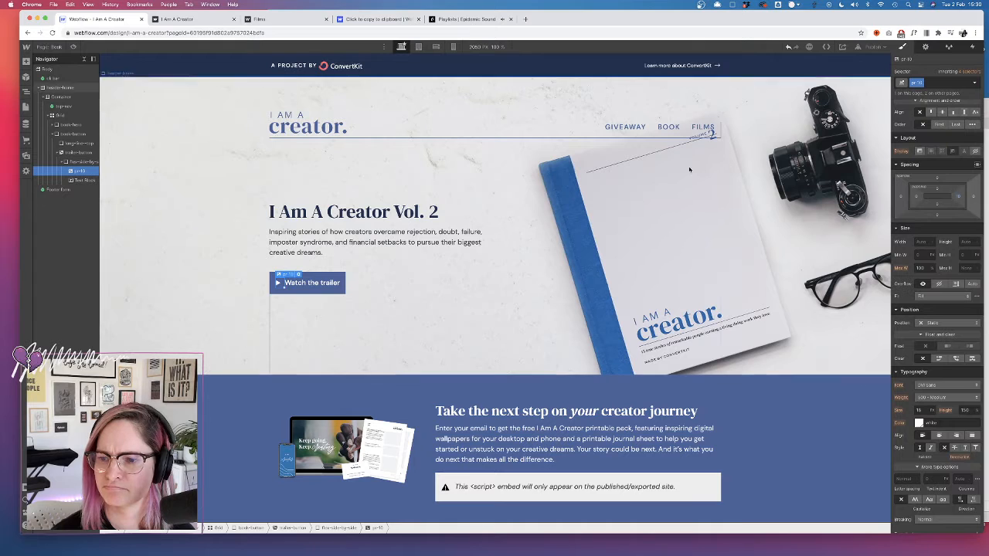
- Set the play icon image's width to 35 px
click(299, 274)
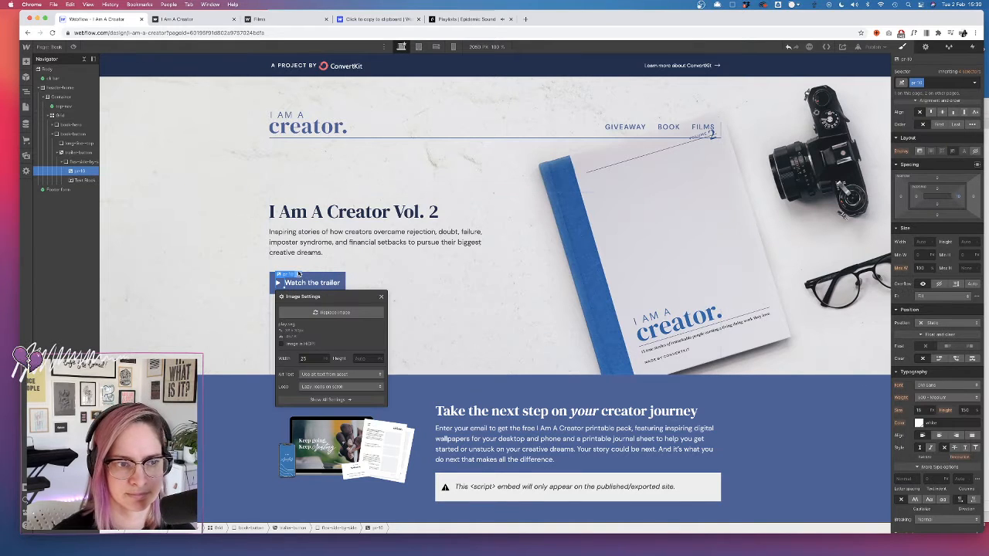
click(310, 358)
text(35)
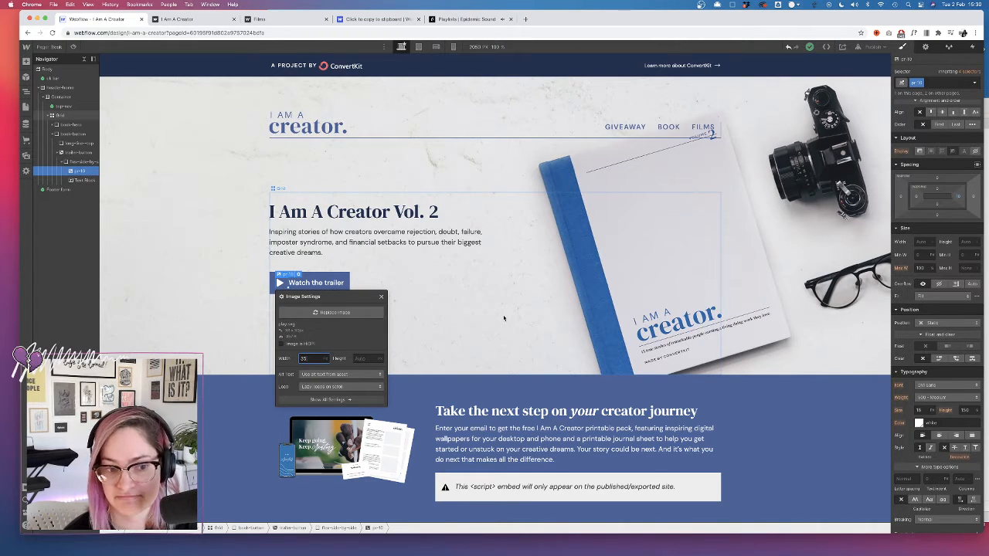
click(230, 284)
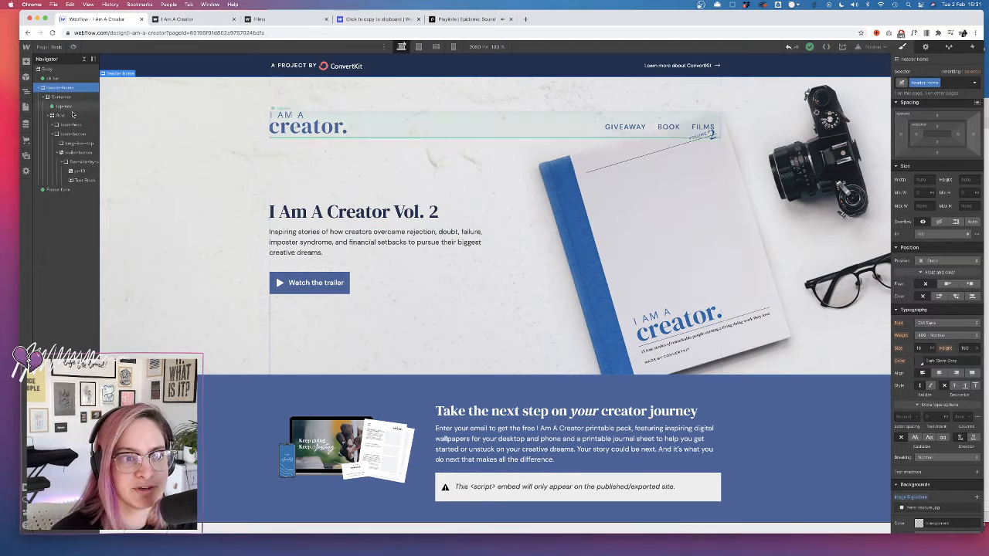
- Increase the bottom padding of the book-button block to about 245 px
click(75, 137)
drag(937, 238, 938, 224)
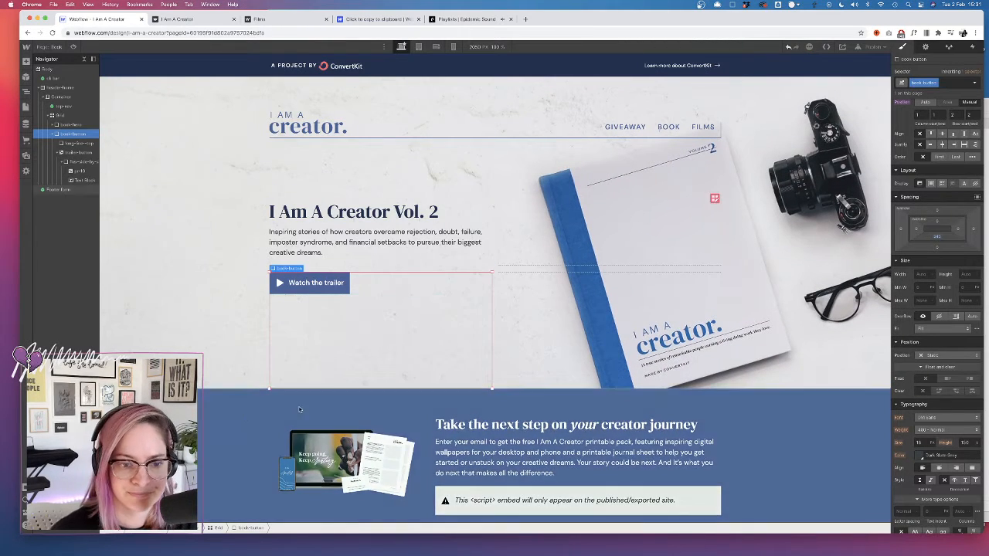
- Set the book-button block's position to Relative so the vertical line inside it stays within the block
scroll(245, 416, down, 5)
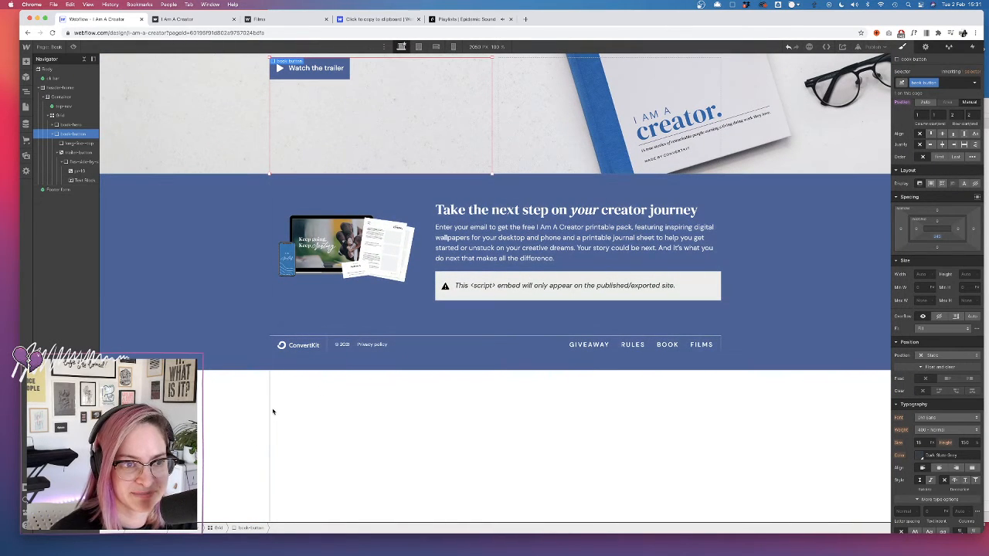
click(269, 410)
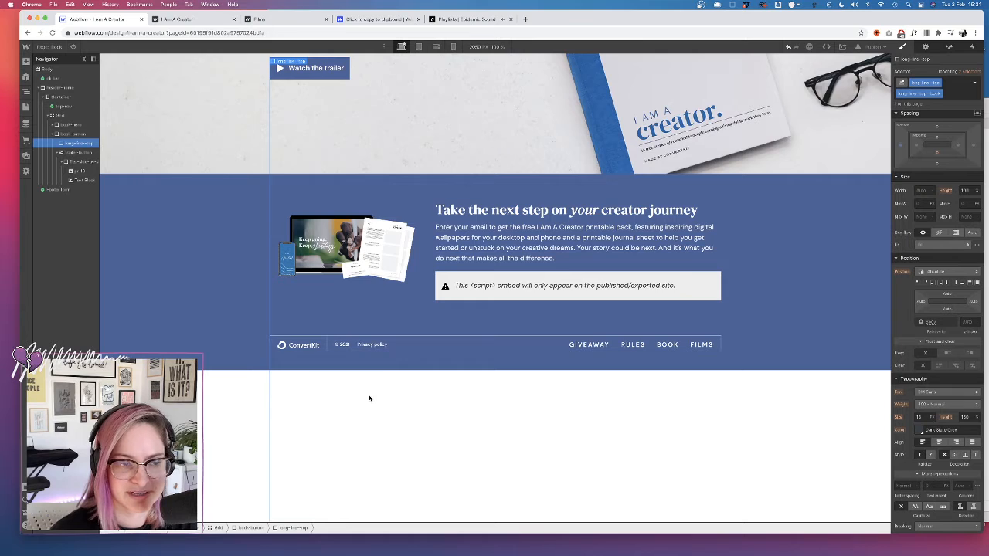
scroll(369, 398, up, 4)
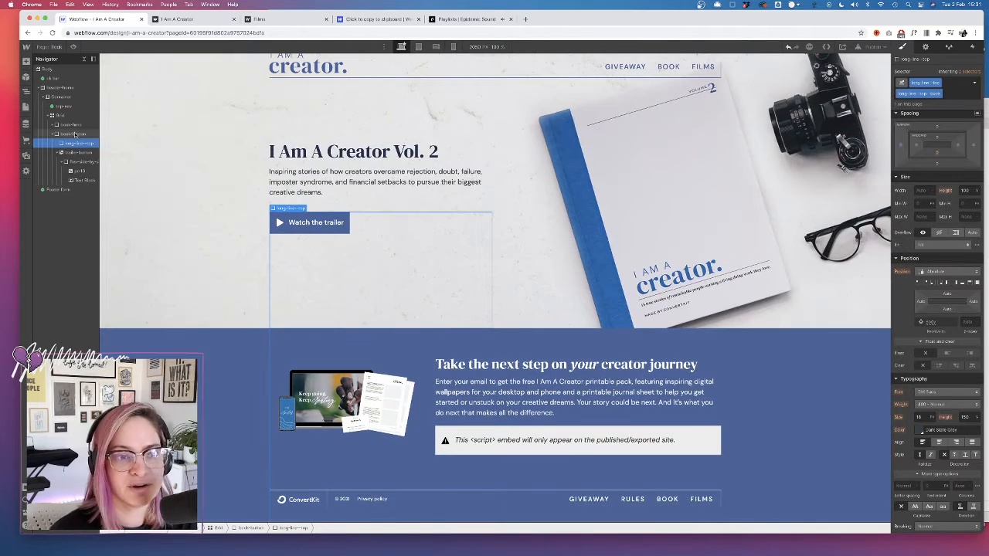
click(75, 134)
click(948, 356)
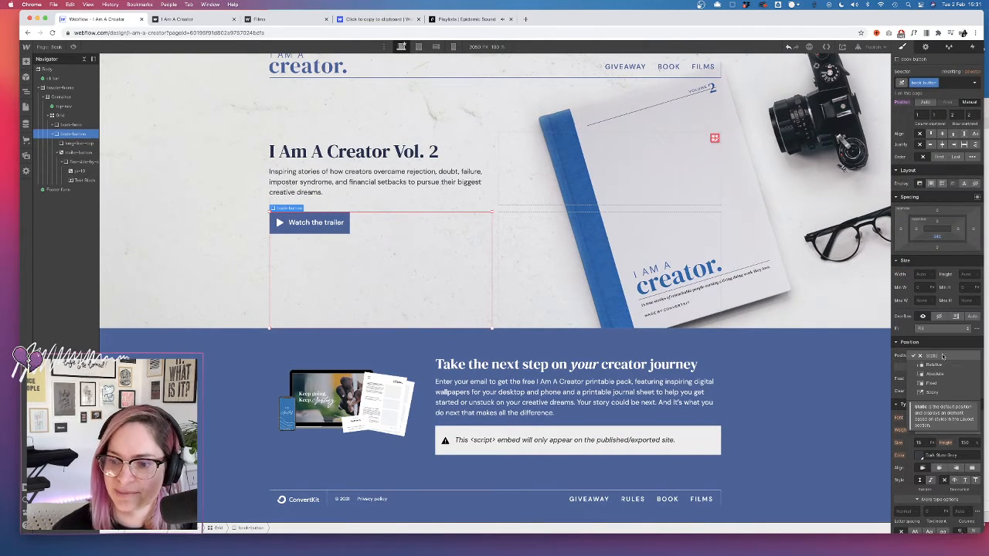
click(934, 365)
scroll(255, 477, down, 1)
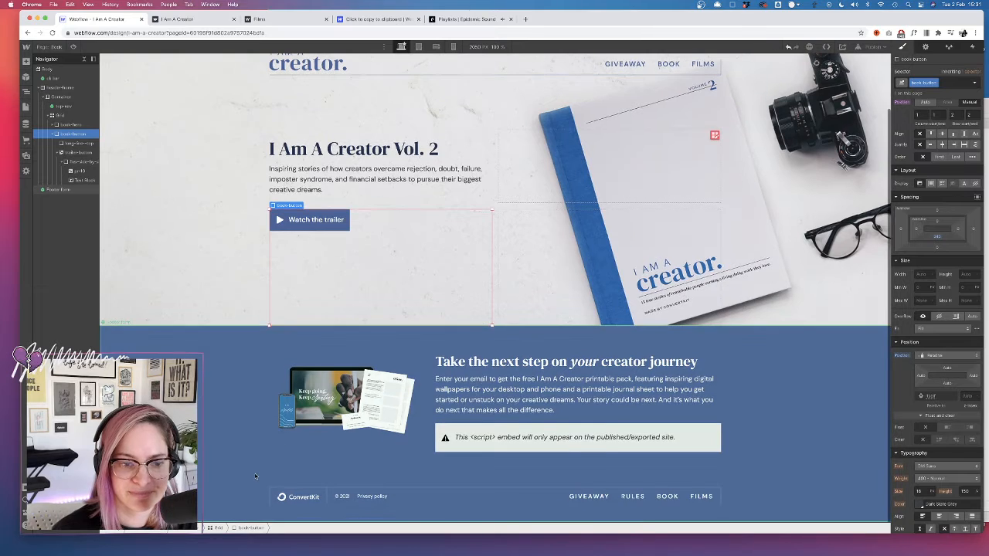
scroll(255, 477, up, 2)
click(255, 442)
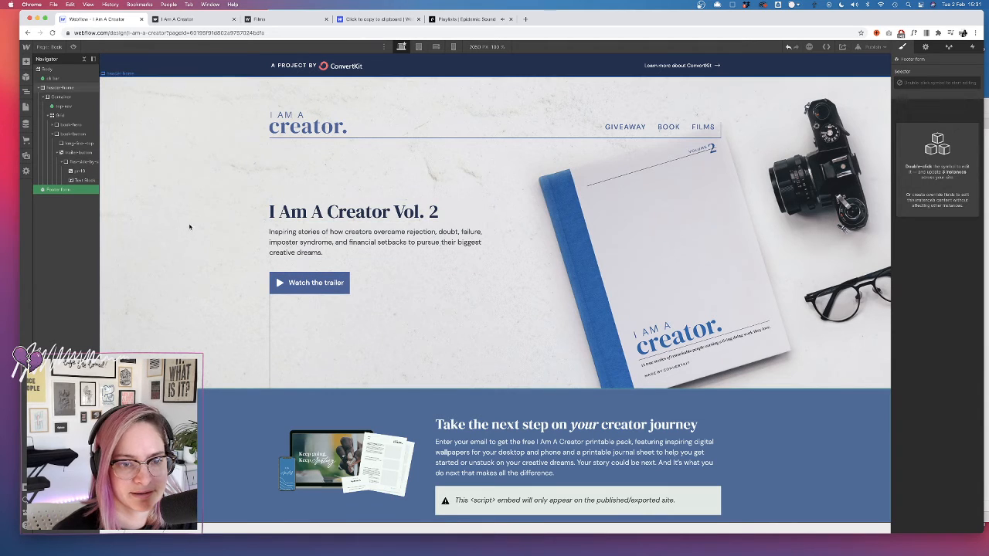
- Add a hover state to the trailer button with the White swatch as text color
double_click(317, 283)
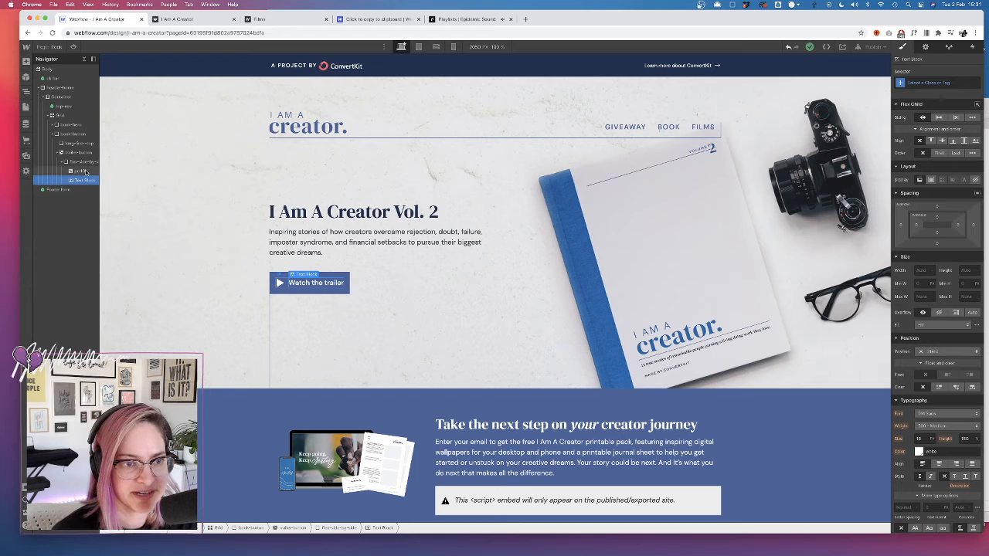
click(79, 152)
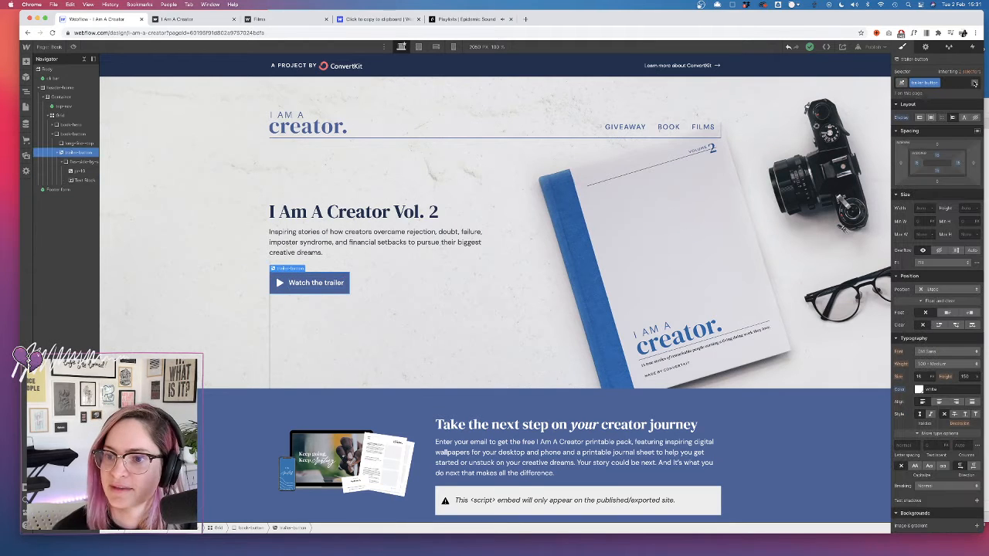
click(975, 82)
click(932, 116)
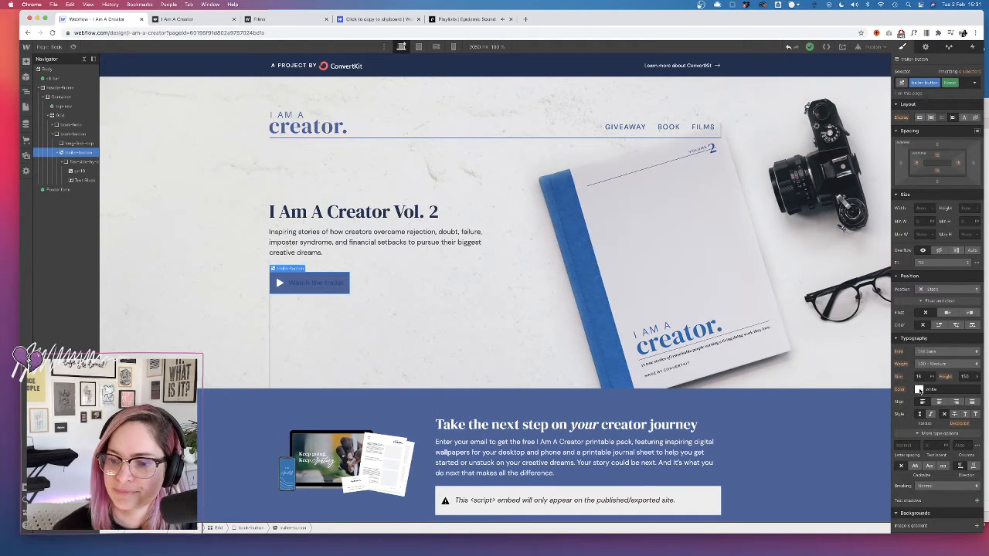
click(919, 389)
click(921, 348)
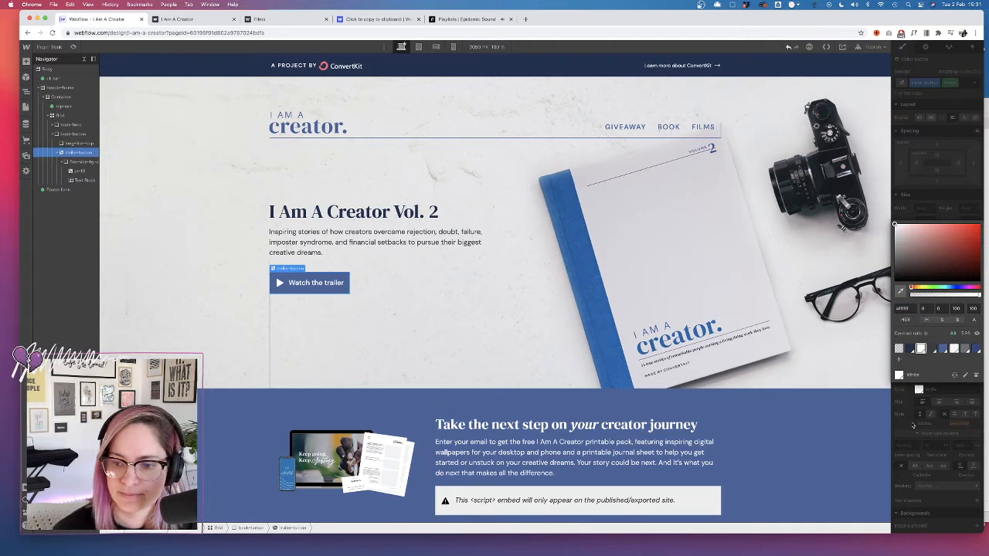
click(912, 401)
- Give the trailer button's hover state the Dark Slate Blue swatch as background and return to its normal state
scroll(915, 432, down, 5)
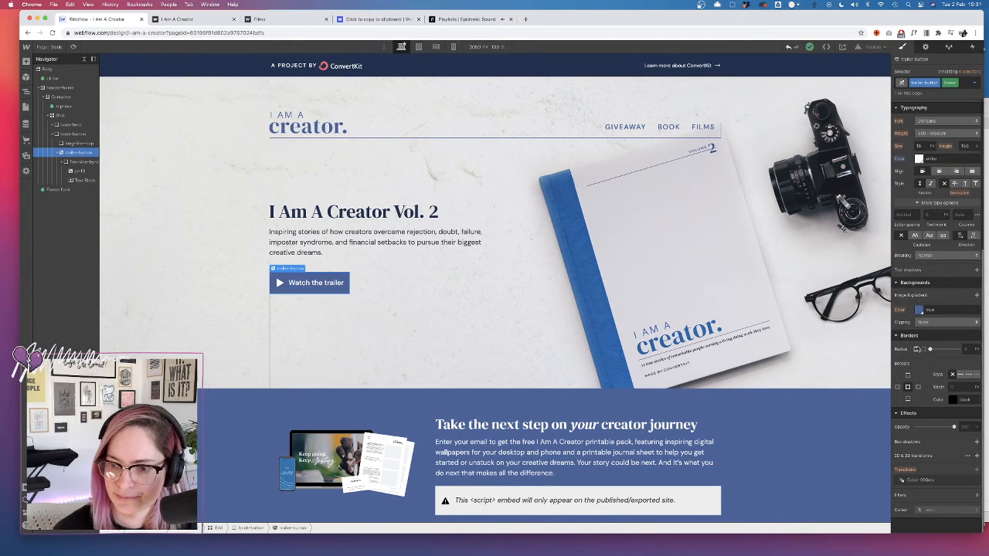
click(919, 311)
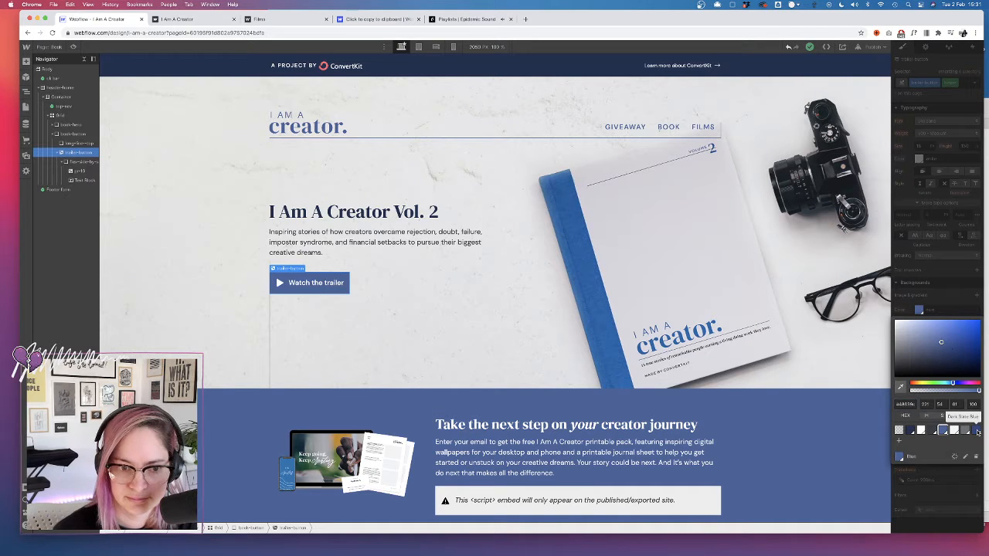
click(978, 431)
click(949, 298)
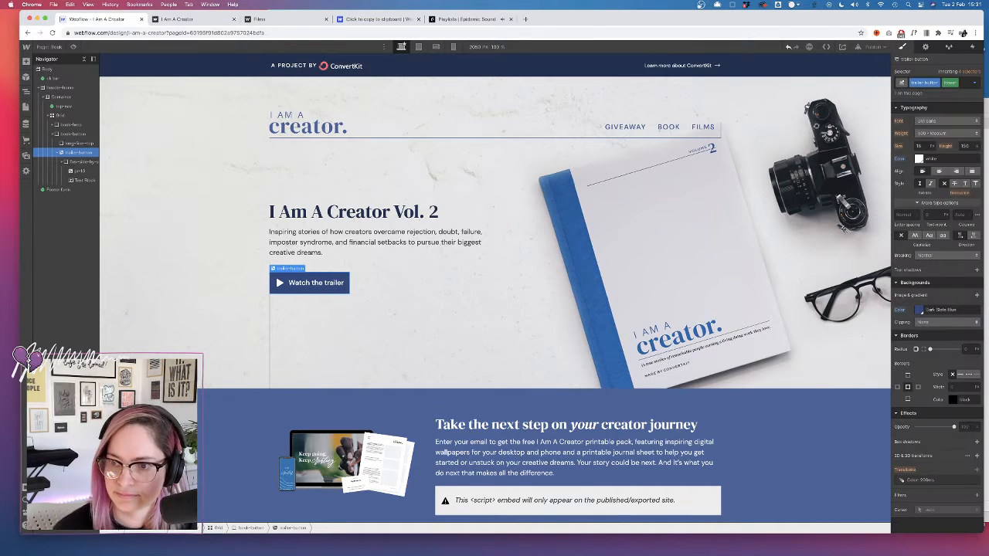
click(975, 84)
click(926, 108)
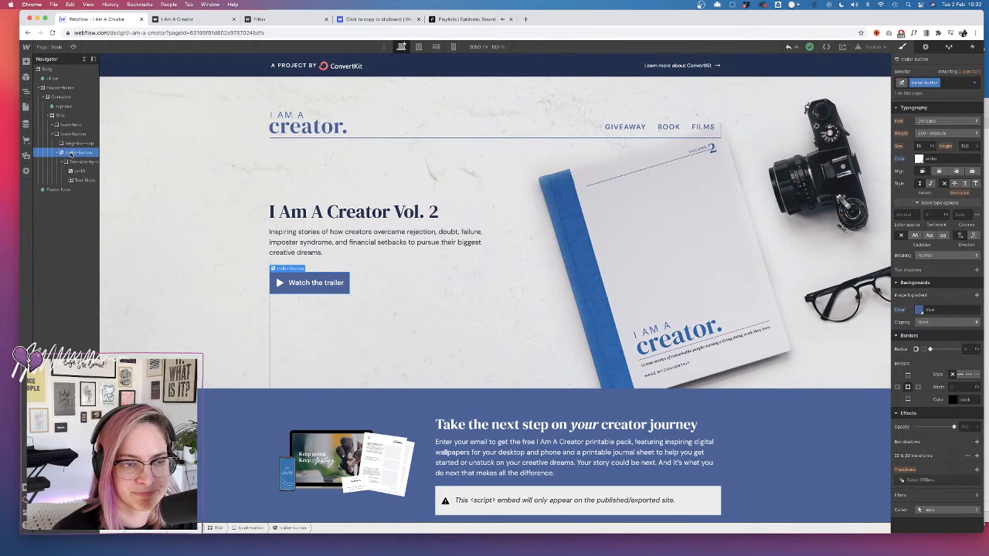
- Open ConvertKit's YouTube channel in a new browser tab and pause its featured video
click(525, 19)
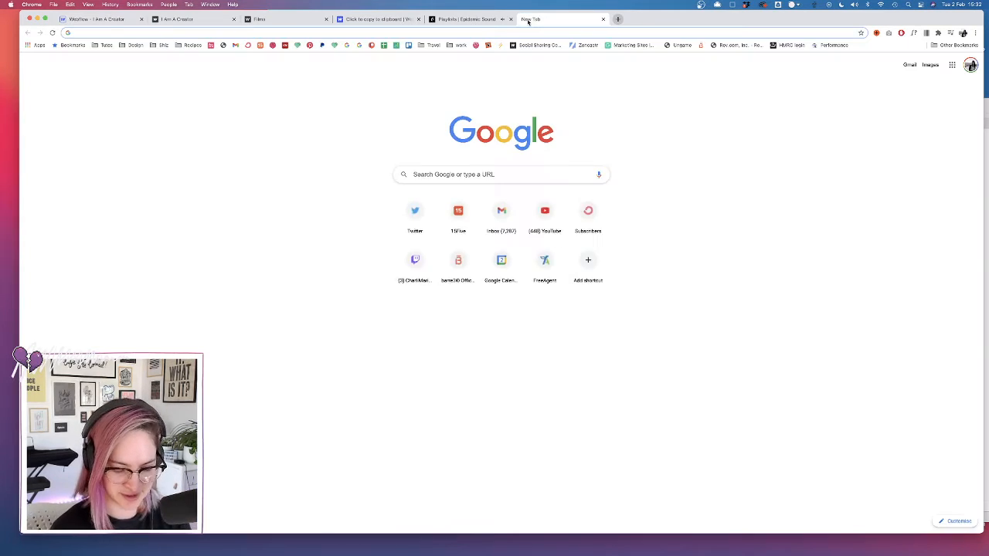
text(you)
key(Down)
key(Down)
key(Down)
key(Down)
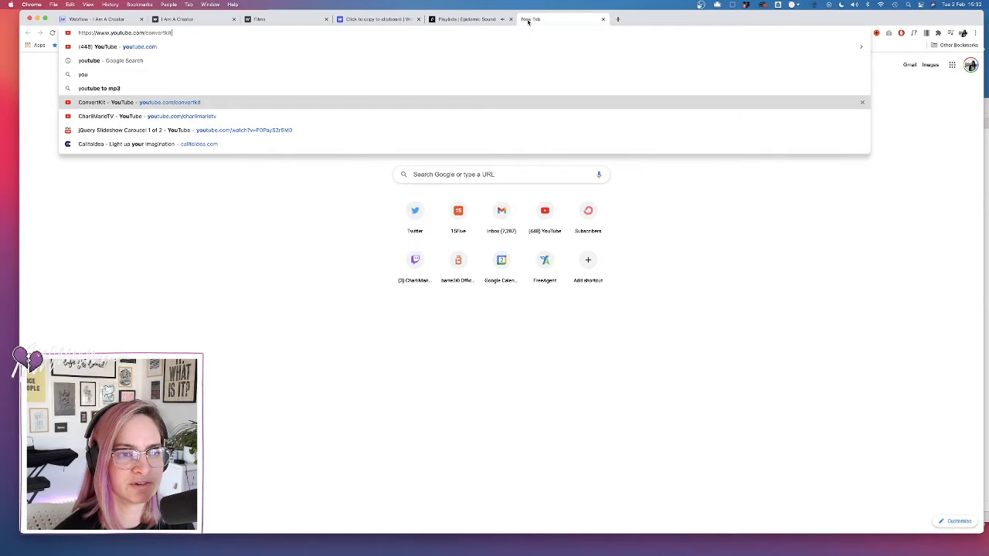
key(Return)
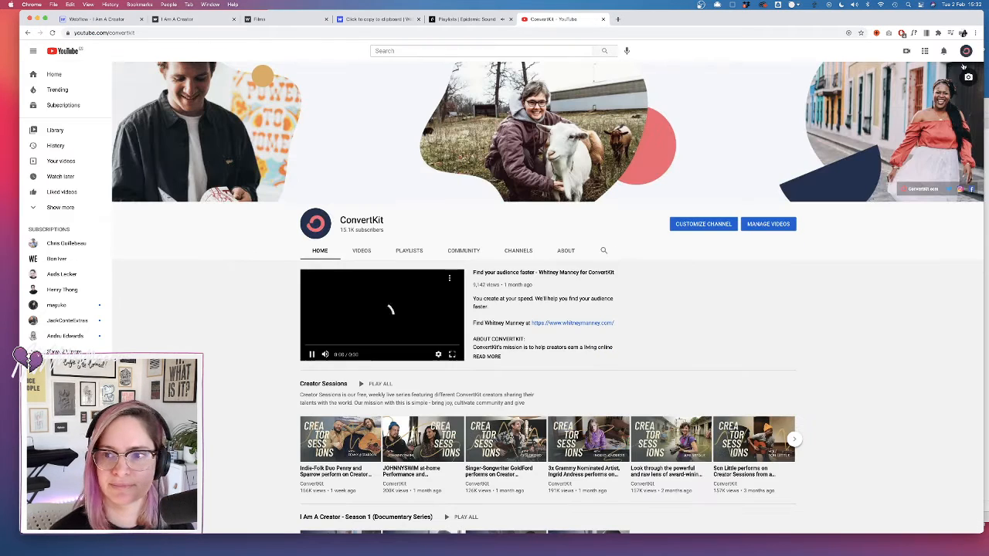
click(312, 355)
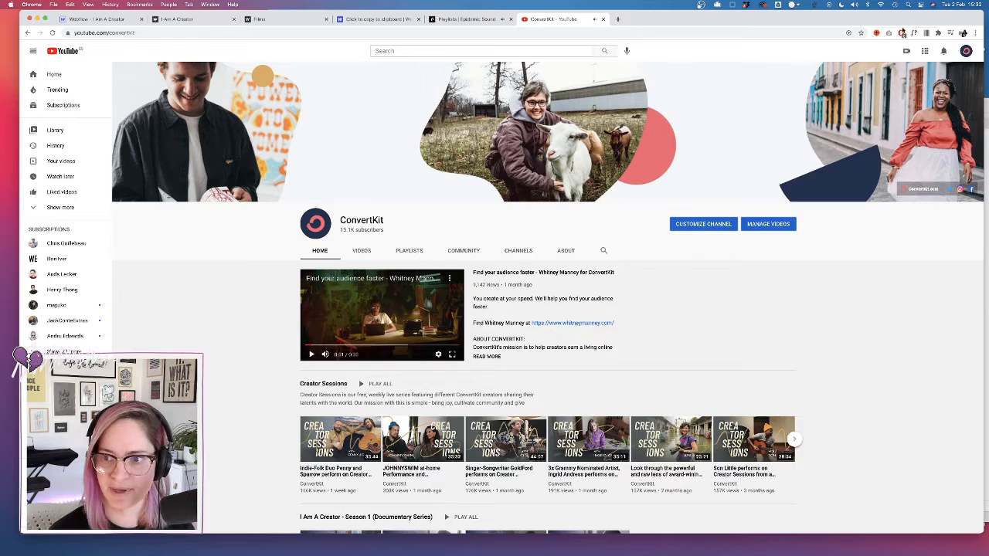
- Open YouTube Studio for the ConvertKit channel and show its list of uploaded videos
click(966, 51)
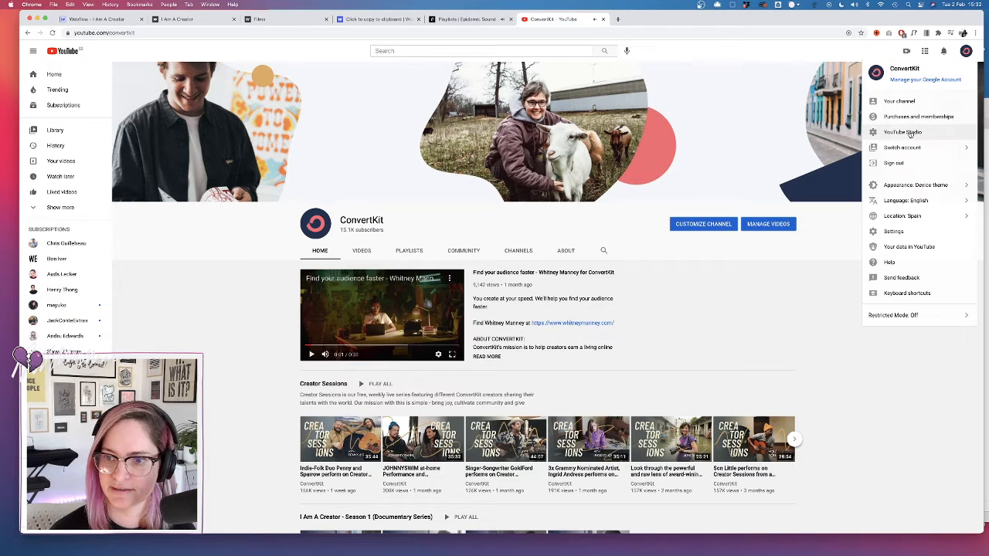
click(909, 132)
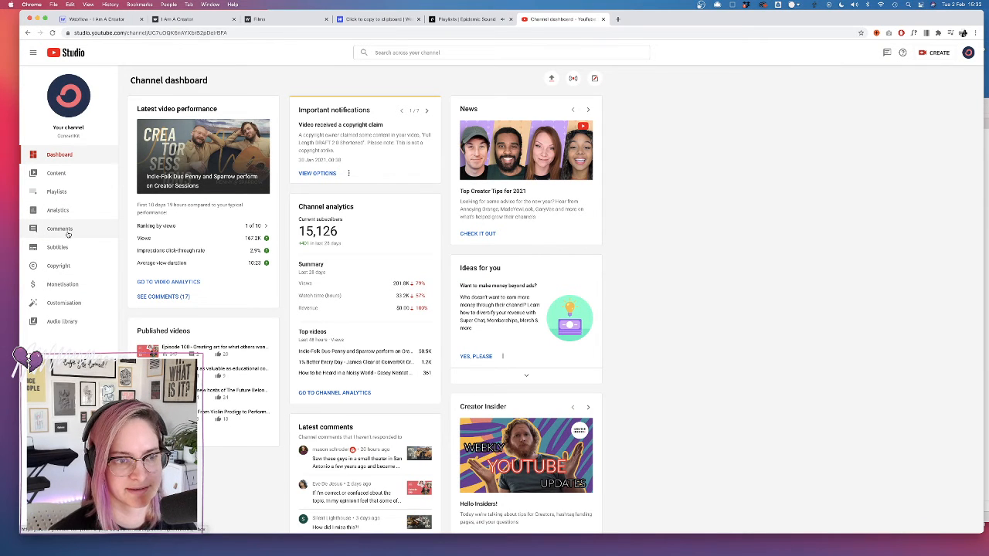
click(59, 174)
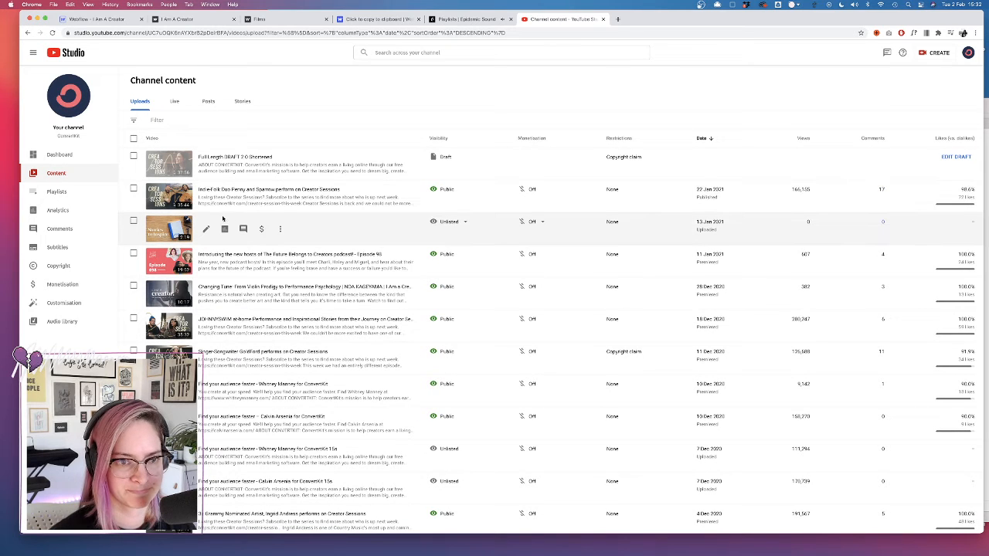
- Copy the shareable link of the "I Am A Creator Vol. 2" book trailer and return to the Webflow Designer
click(284, 230)
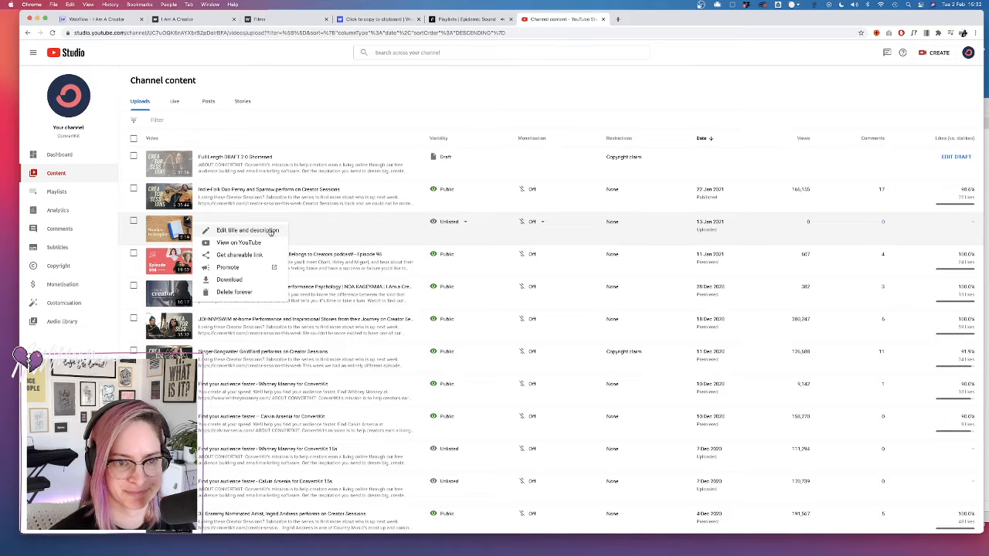
click(248, 255)
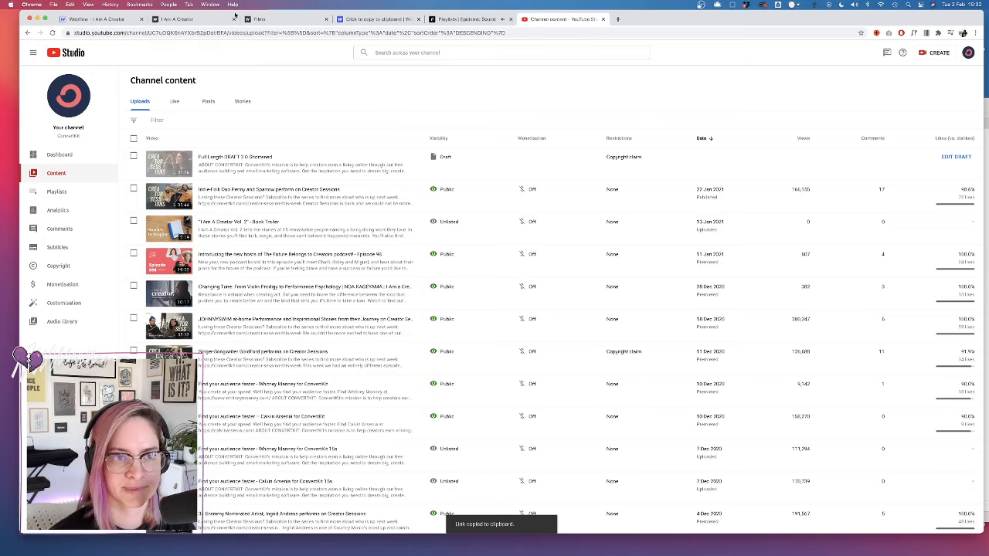
click(188, 20)
click(119, 17)
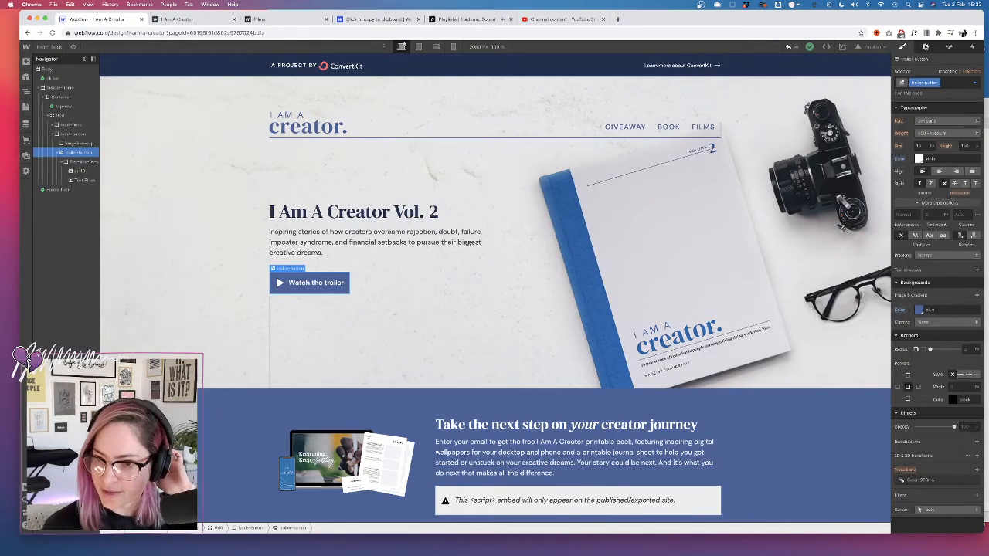
- Set the trailer button's lightbox media to a video using the copied YouTube trailer link
click(925, 46)
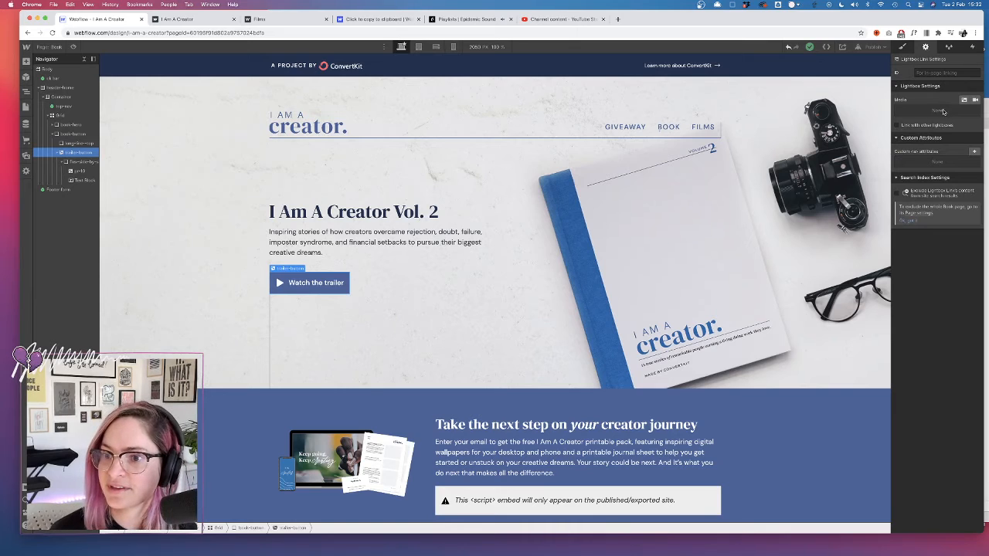
click(976, 99)
click(924, 139)
key(super+v)
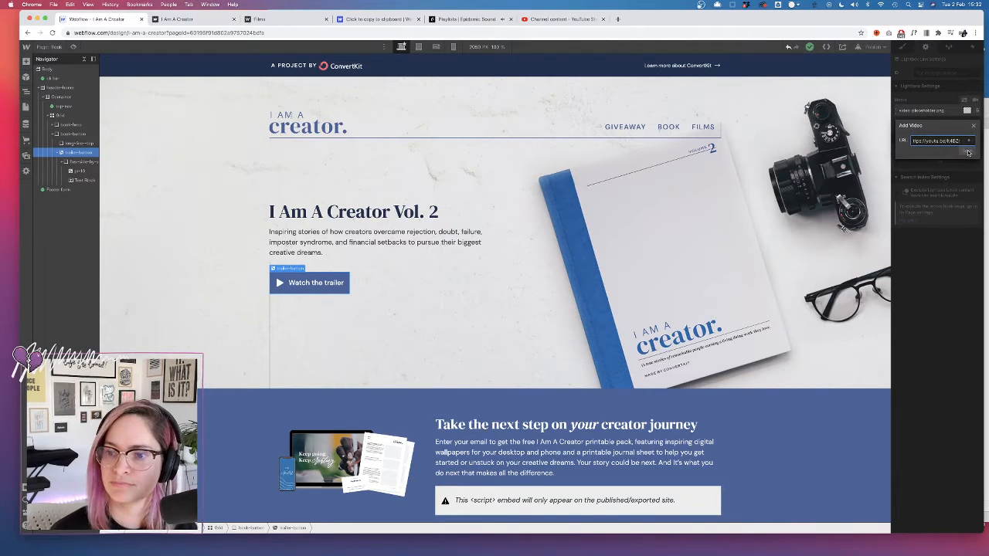
click(970, 152)
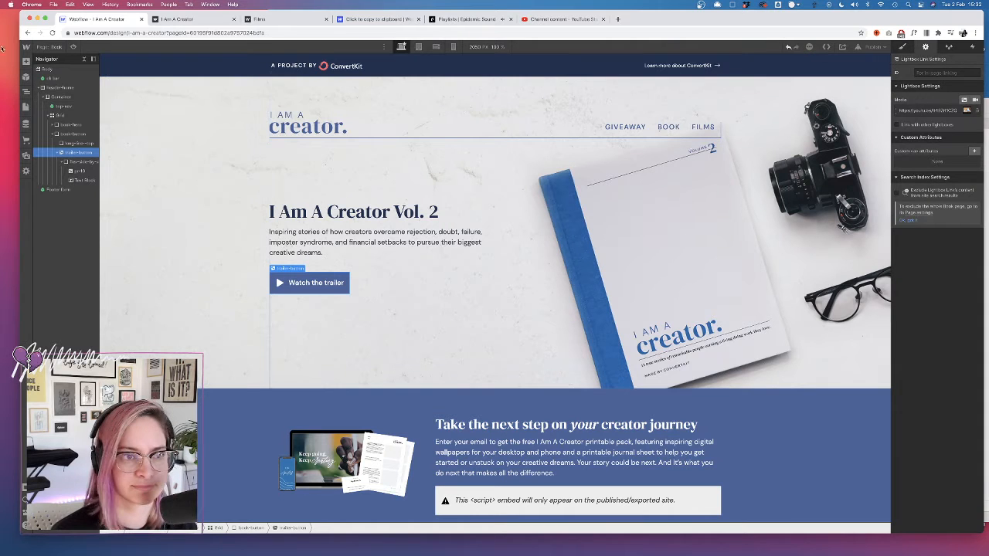
- Preview the Book page, test the trailer lightbox from the Watch the trailer button, and return to editing
click(74, 47)
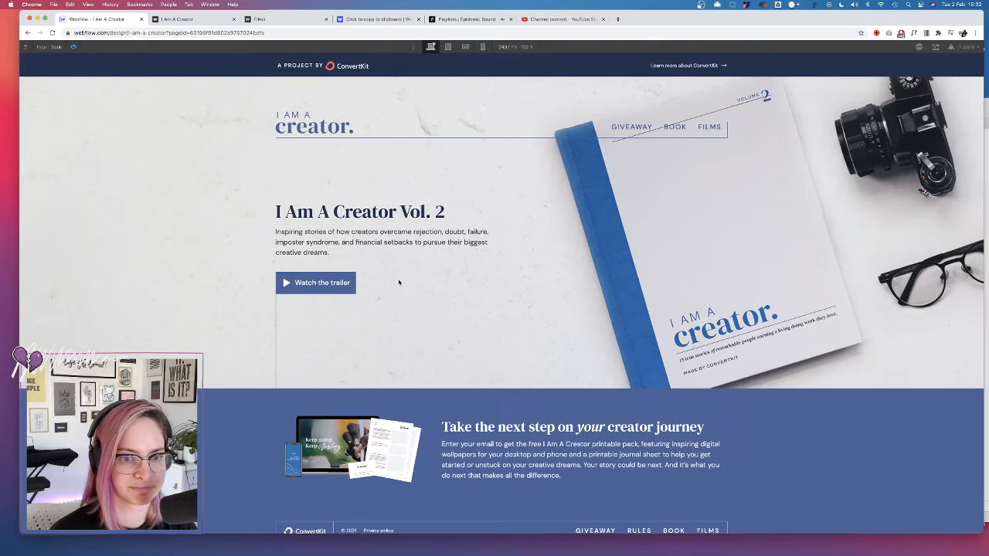
click(331, 285)
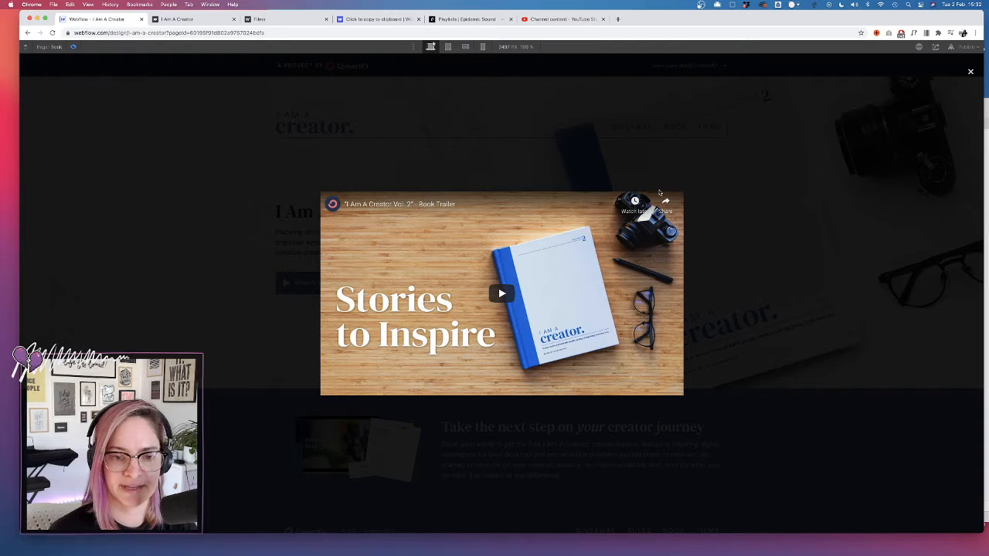
click(970, 72)
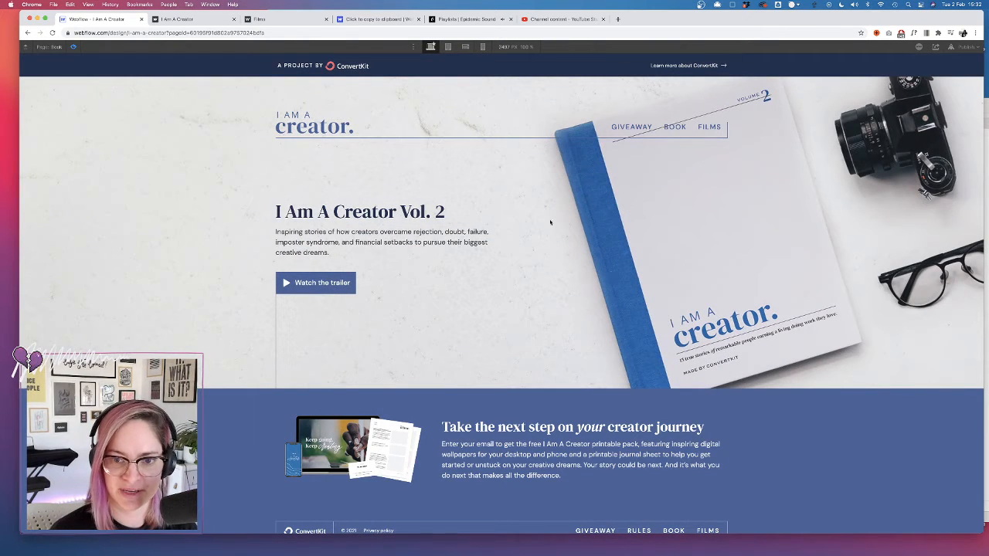
key(super+shift+p)
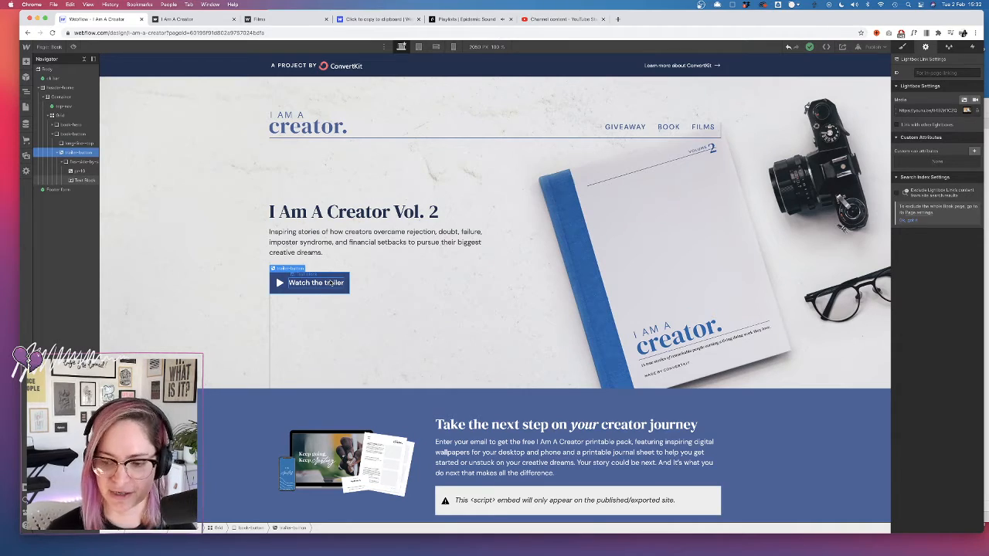
- Check the book page design in Figma, then copy the "Being a creator is hard." section from Webflow's Home page
key(ctrl+Right)
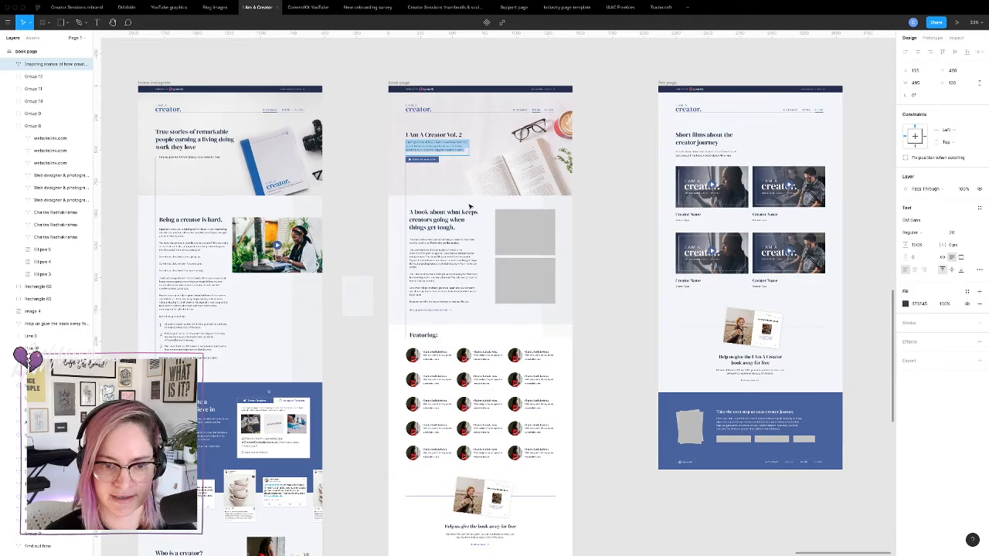
scroll(469, 206, up, 5)
key(ctrl+Left)
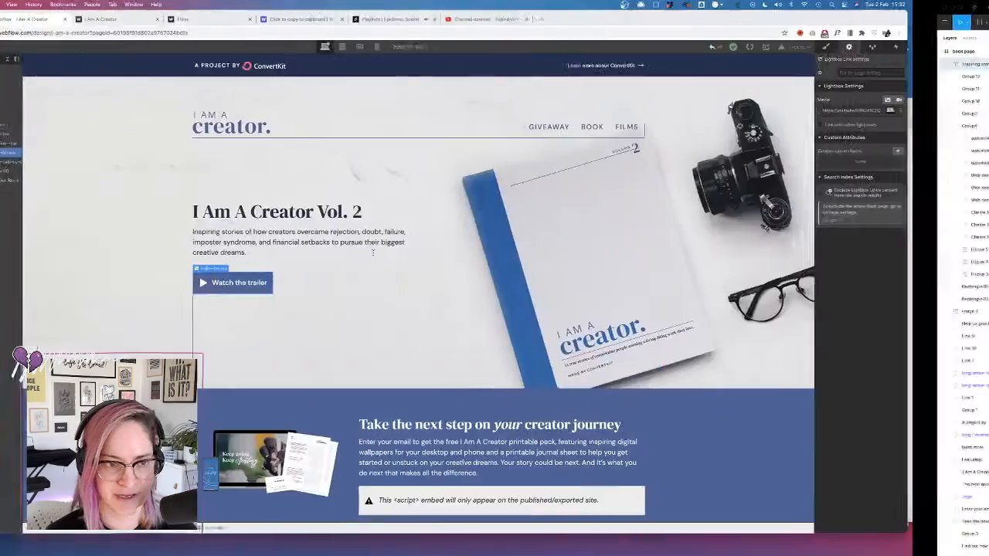
click(26, 106)
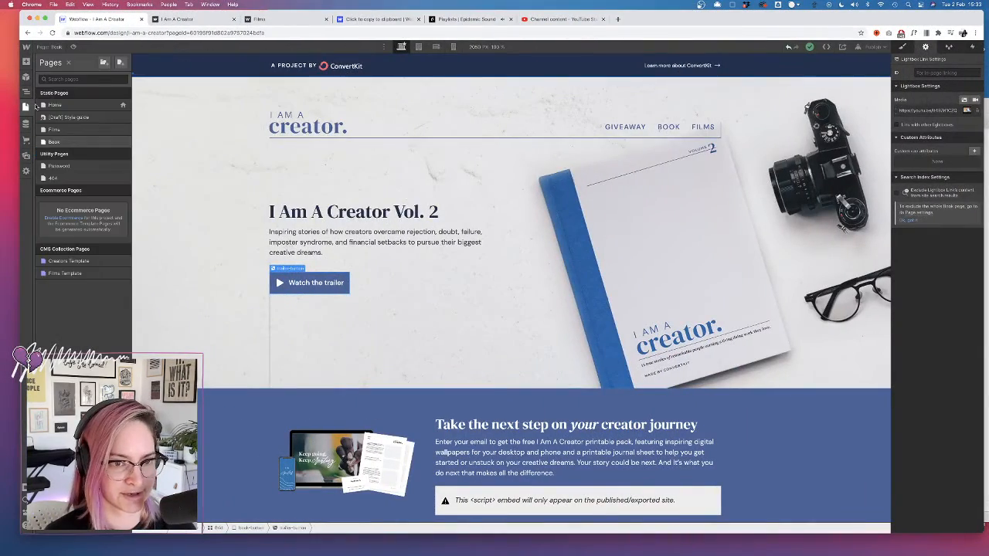
click(54, 105)
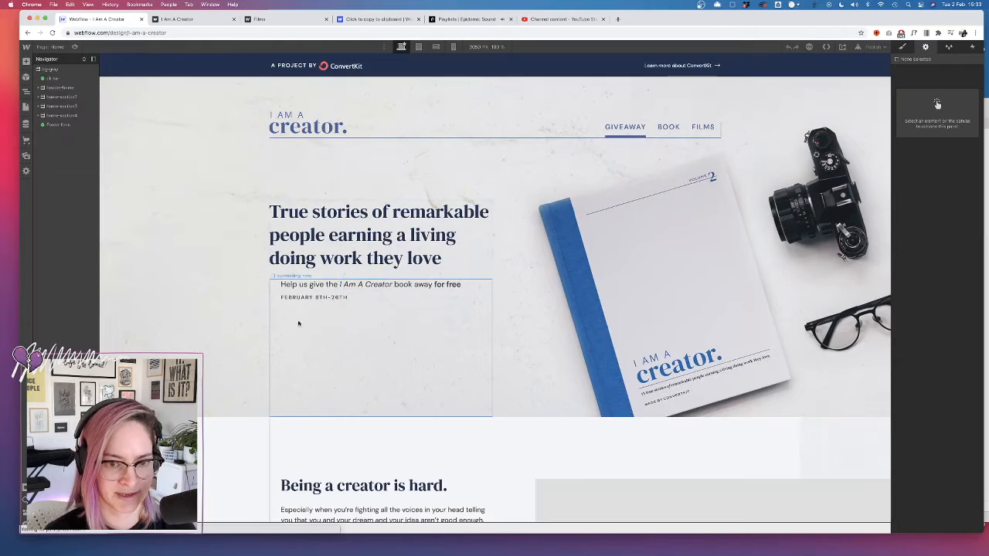
scroll(298, 323, down, 5)
click(66, 97)
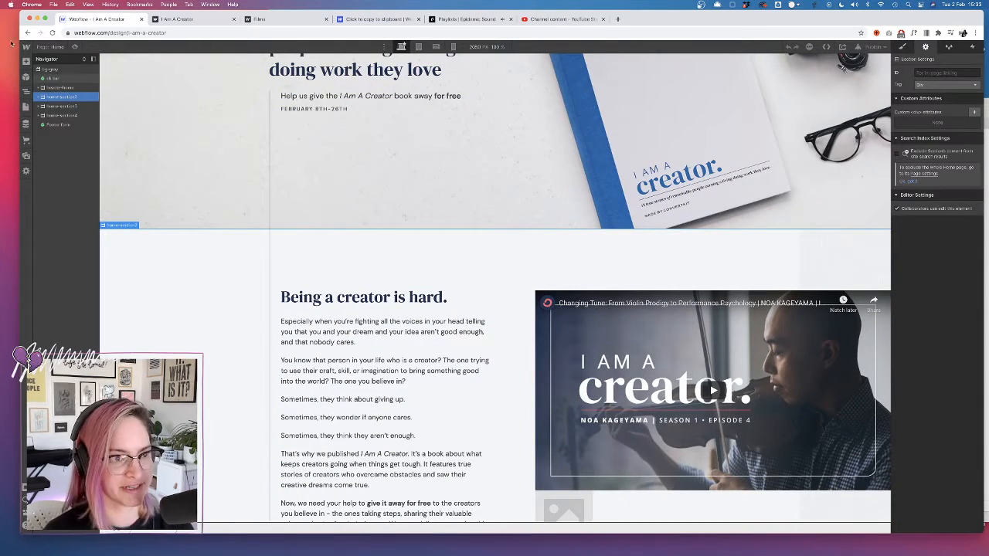
- Paste the copied section into the Book page's body and place it between the header and the footer form
click(26, 107)
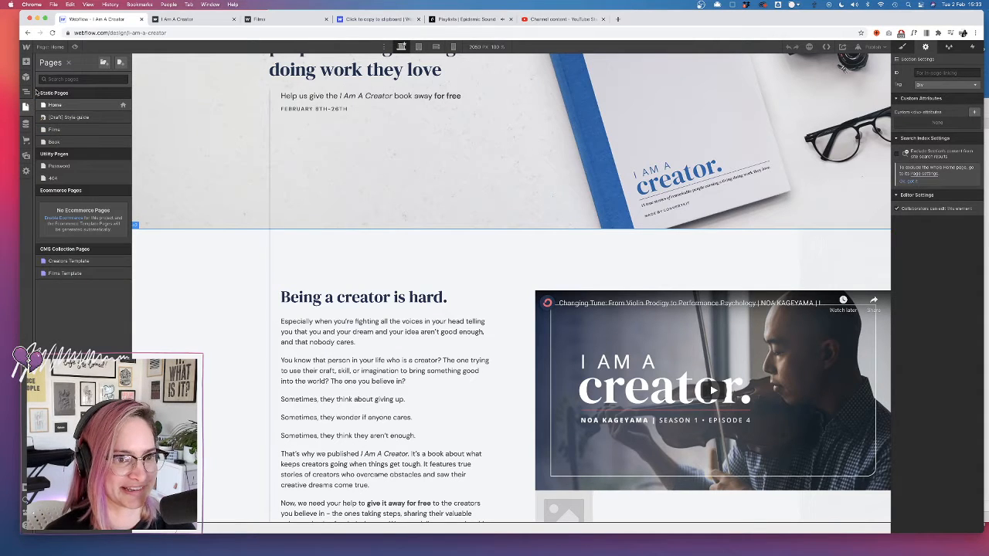
click(70, 142)
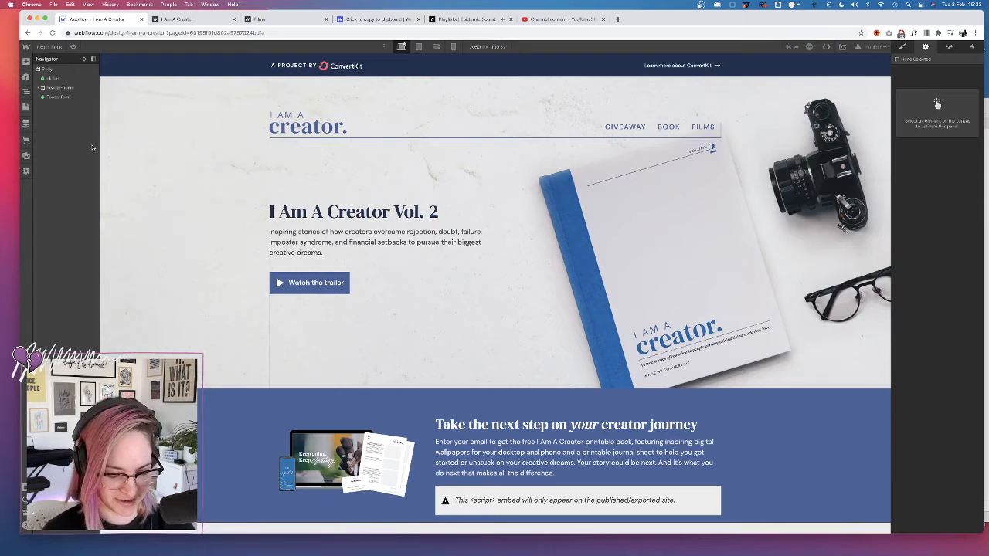
key(super+v)
click(56, 69)
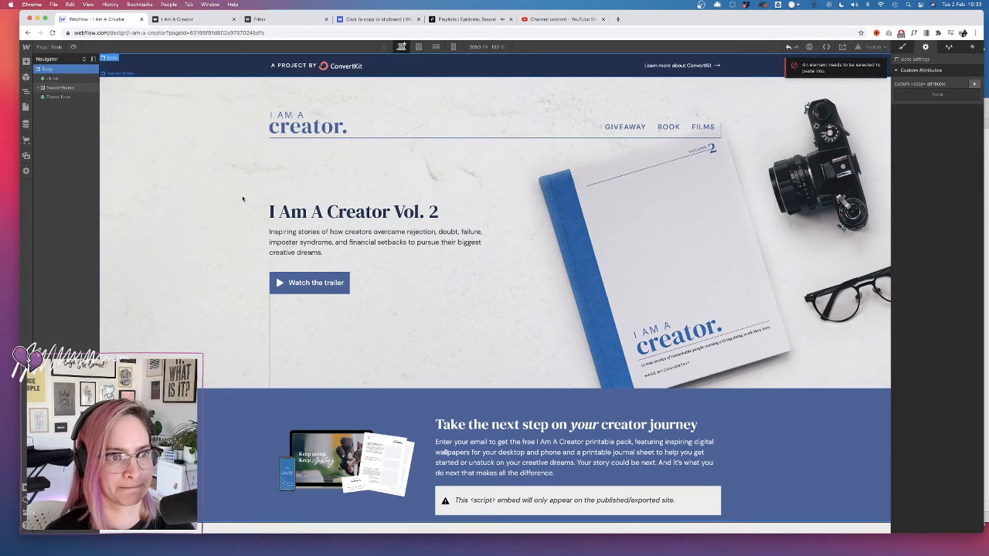
key(super+v)
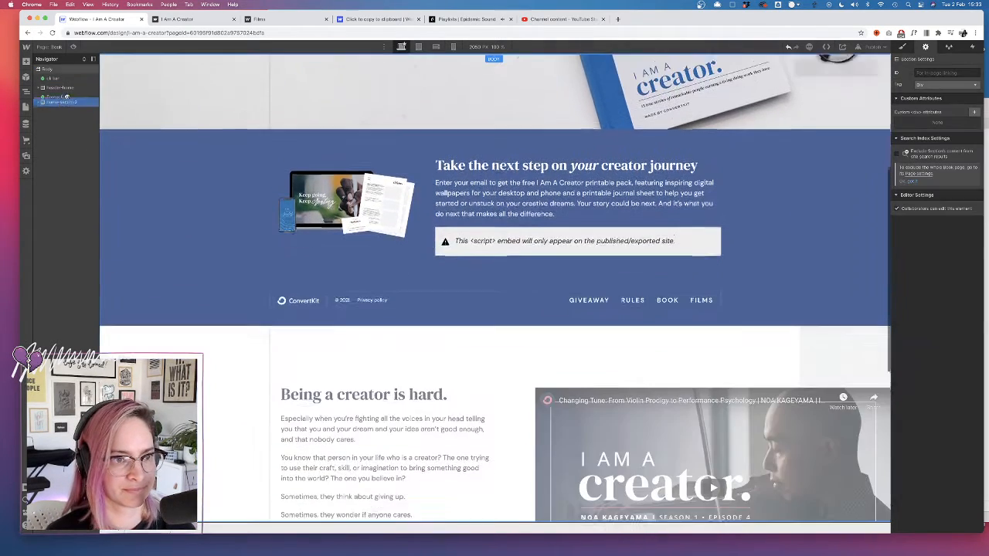
drag(68, 97, 67, 94)
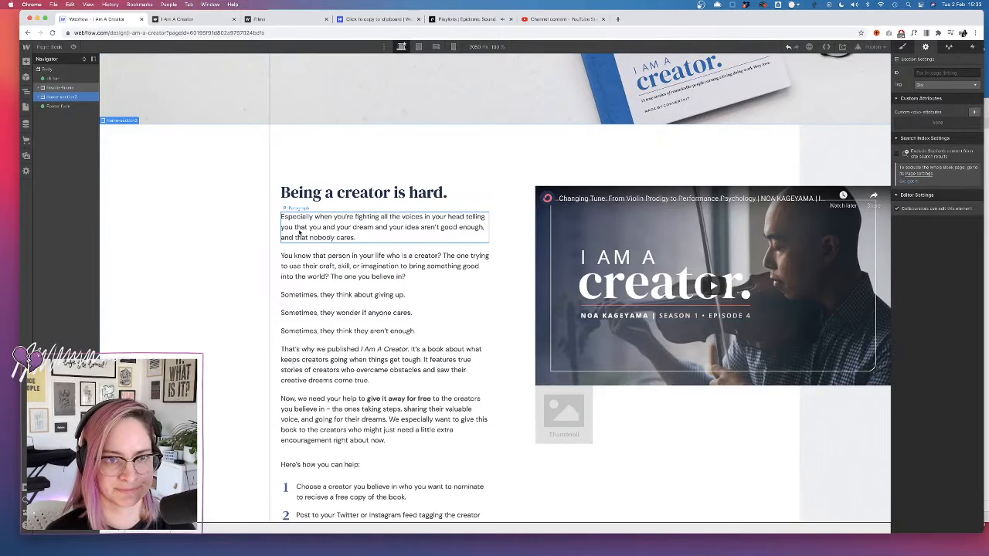
- Delete the video, the lightbox link and their wrapper from the pasted section
click(680, 255)
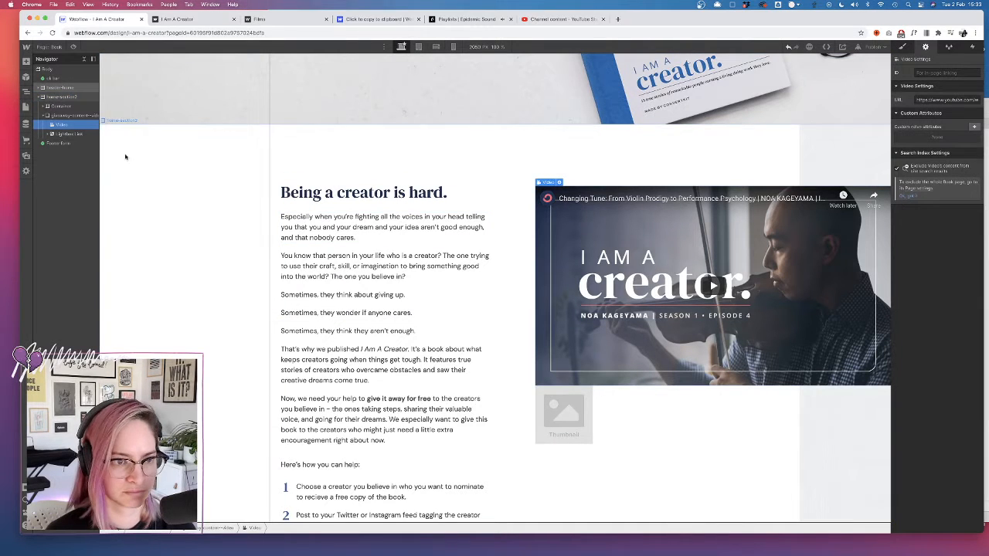
key(Delete)
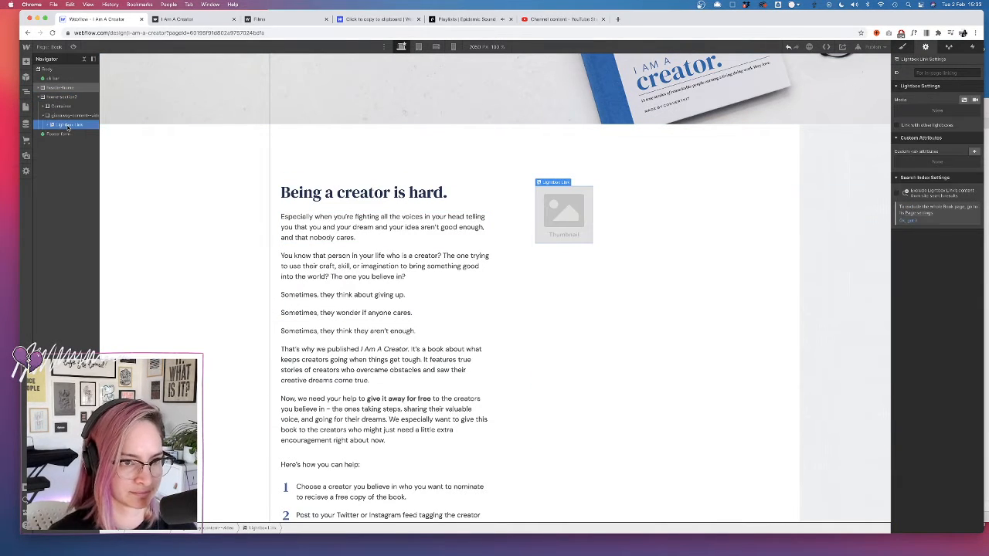
key(Delete)
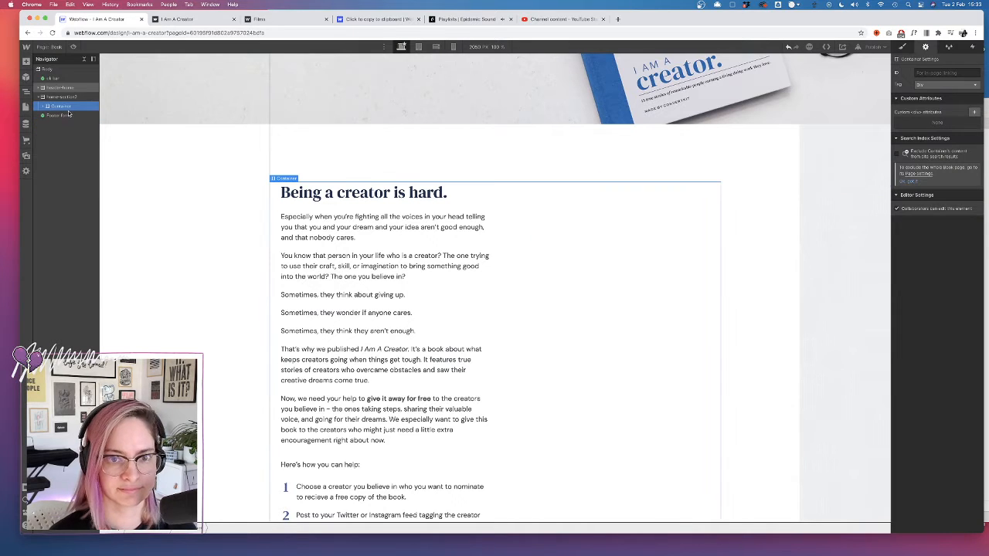
- Replace the section heading with "A book about what keeps creators going when things get tough." copied from the Figma design
key(ctrl+Right)
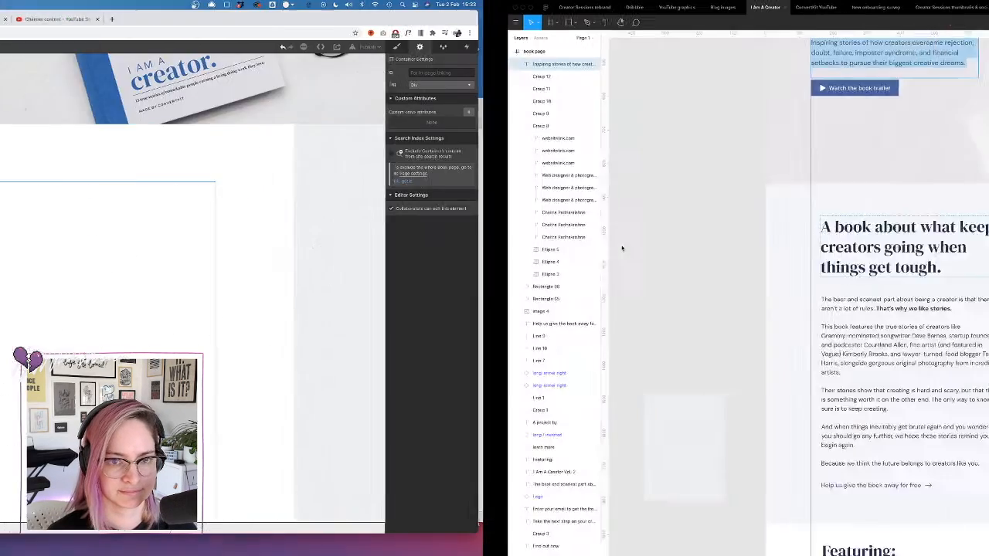
triple_click(381, 232)
key(super+c)
key(ctrl+Left)
triple_click(406, 197)
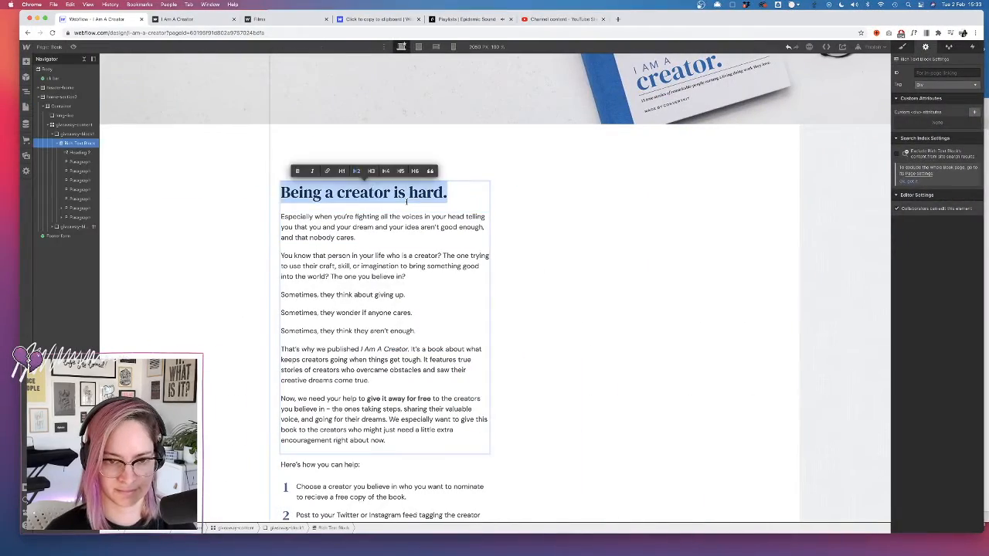
key(super+v)
- Replace the paragraphs under the heading with the body copy from the Figma book page, starting "The best and scariest part about being a creator"
key(ctrl+Right)
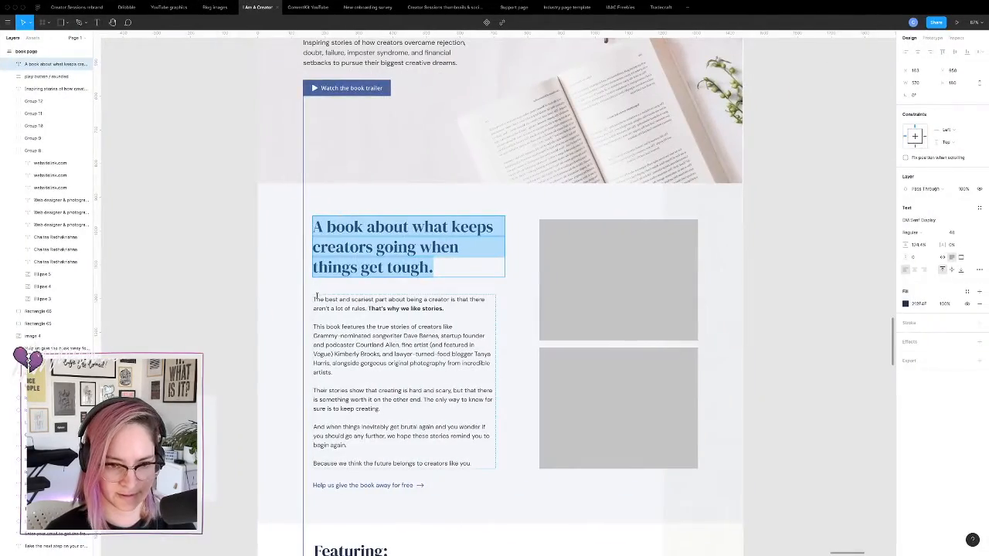
click(312, 301)
triple_click(431, 427)
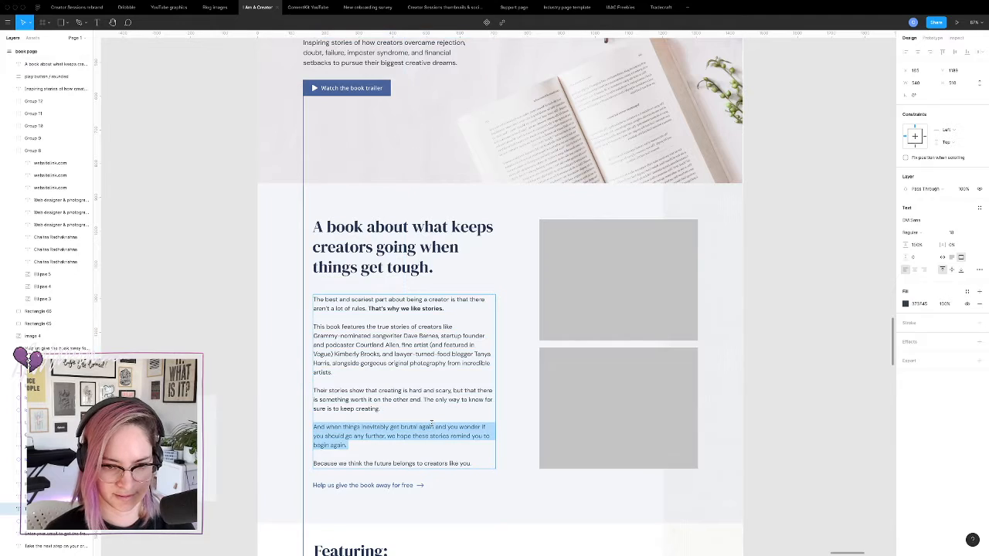
drag(462, 460, 311, 301)
key(super+c)
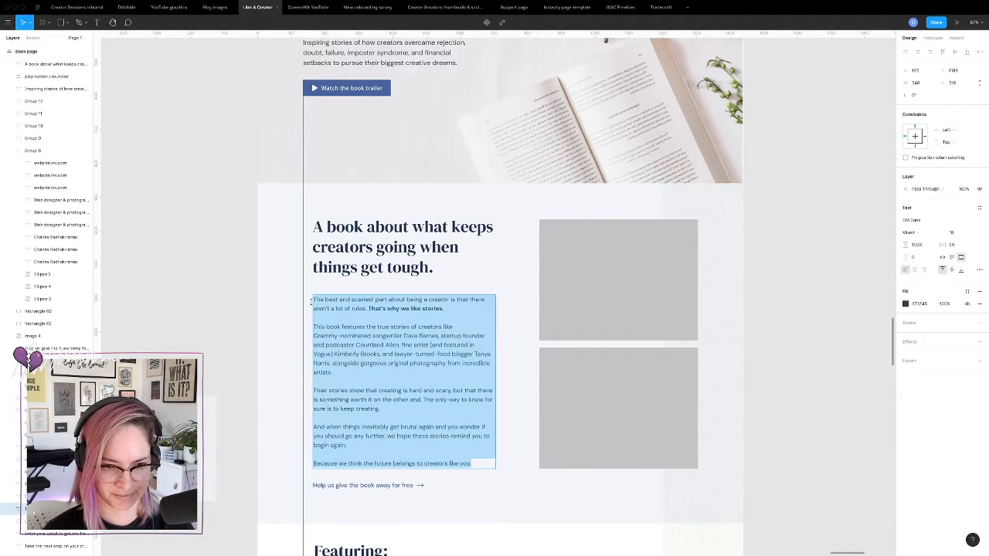
key(ctrl+Left)
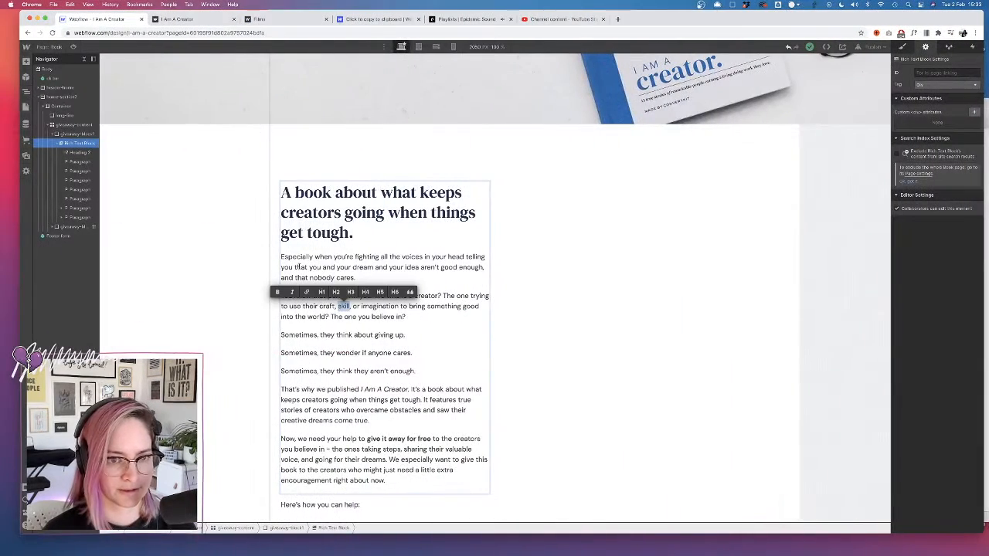
drag(280, 257, 434, 480)
key(super+v)
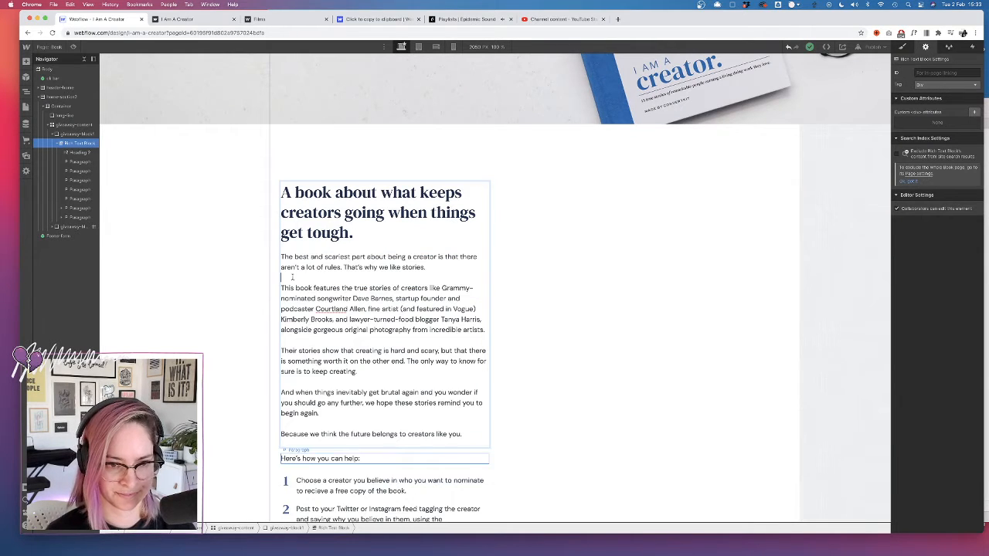
- Turn the blank-line breaks in the pasted body copy into proper paragraph breaks and bold "That's why we like stories."
key(BackSpace)
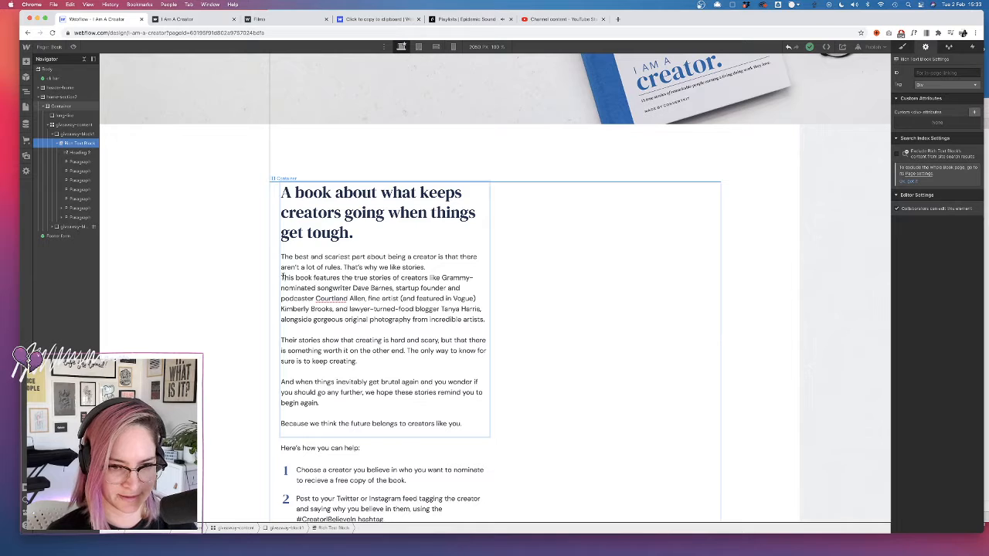
key(Return)
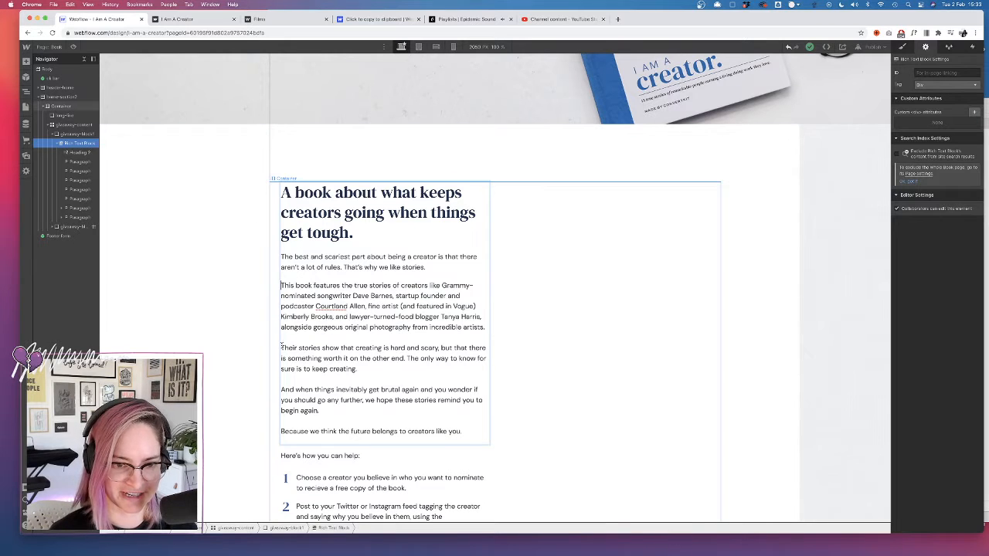
click(282, 347)
key(BackSpace)
key(BackSpace)
key(Return)
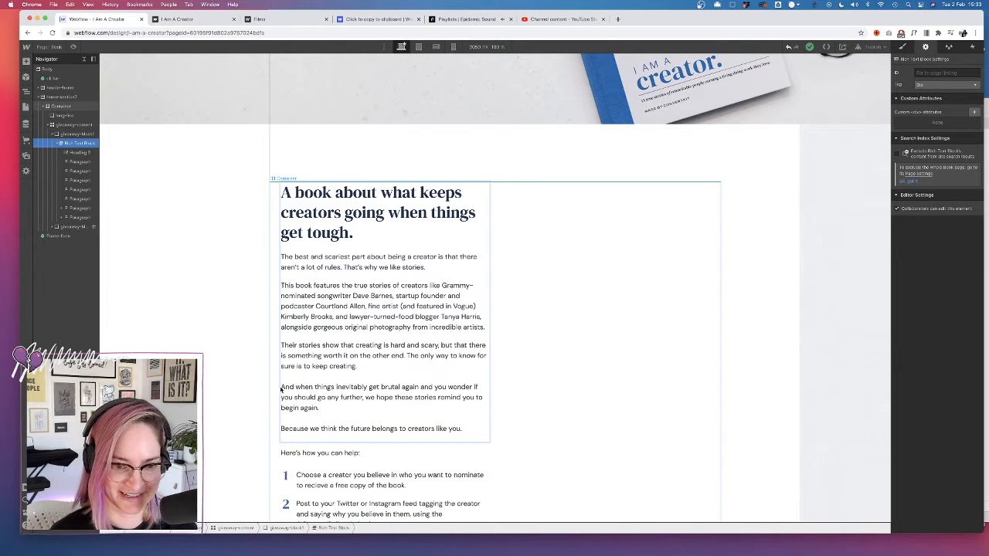
key(BackSpace)
key(BackSpace)
key(Return)
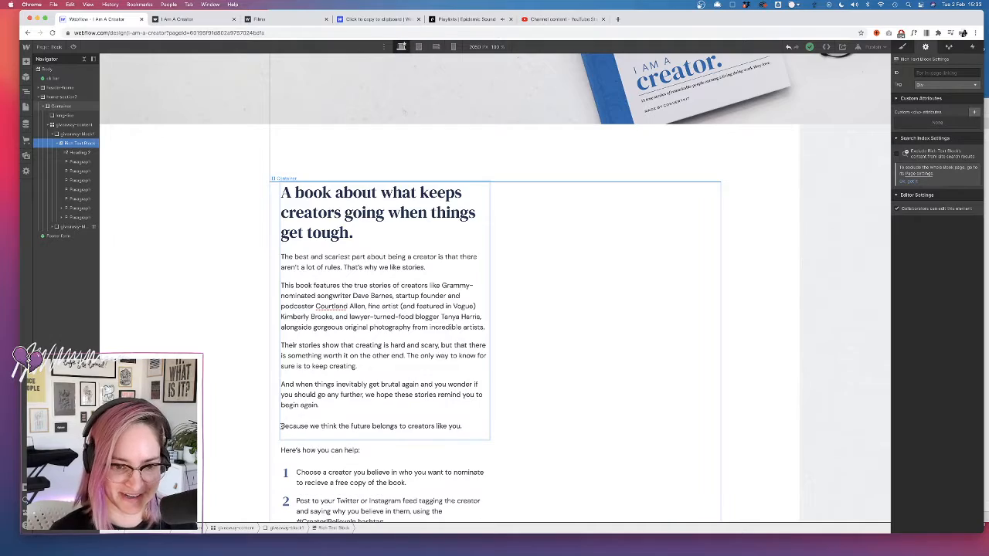
key(BackSpace)
key(BackSpace)
key(Return)
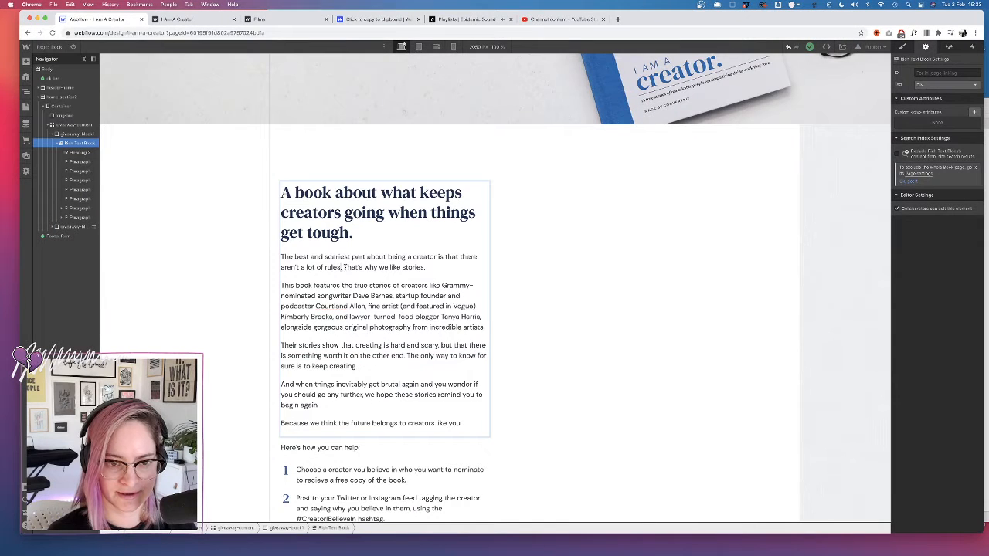
drag(345, 266, 427, 267)
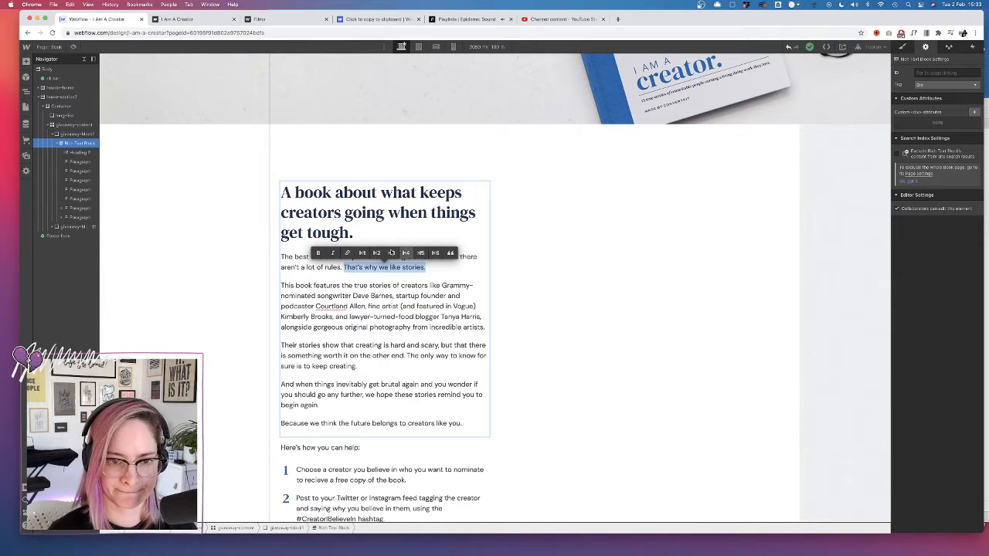
click(664, 326)
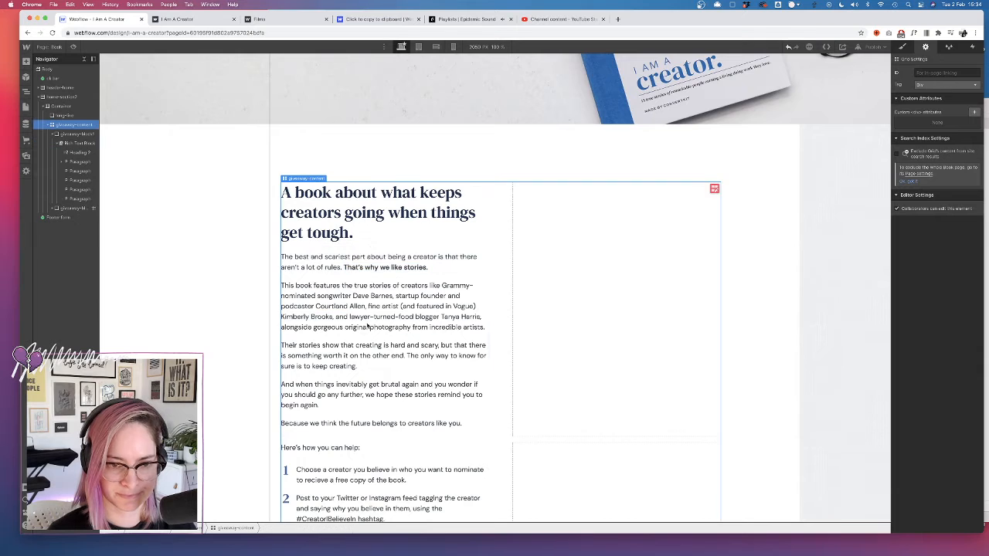
- Delete the "Here's how you can help:" line and its numbered list below the body copy, keeping the arrow link
scroll(348, 309, down, 5)
click(354, 302)
click(78, 226)
key(Delete)
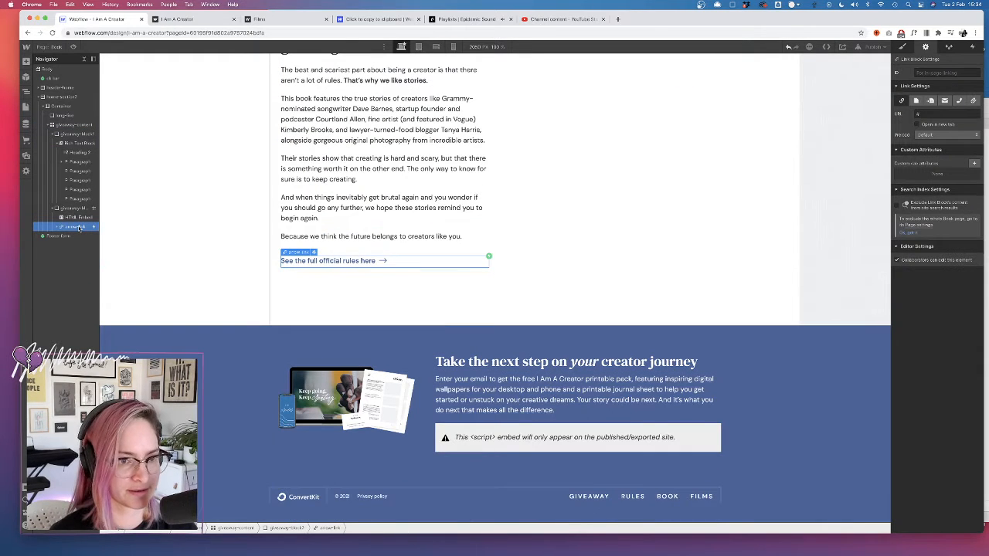
- Move the arrow link into the first giveaway block below the rich text and delete the second block with its HTML embed
drag(78, 225, 63, 204)
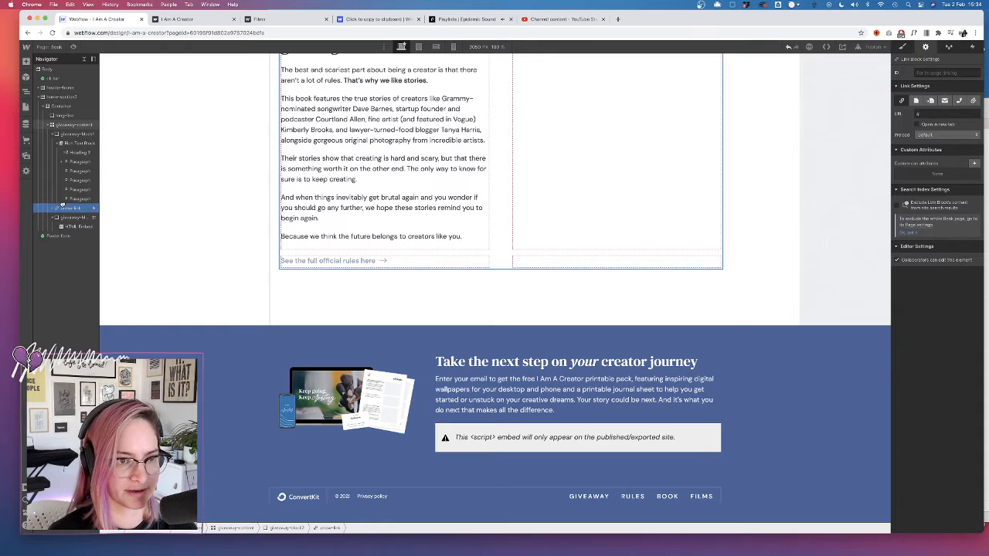
drag(75, 208, 73, 162)
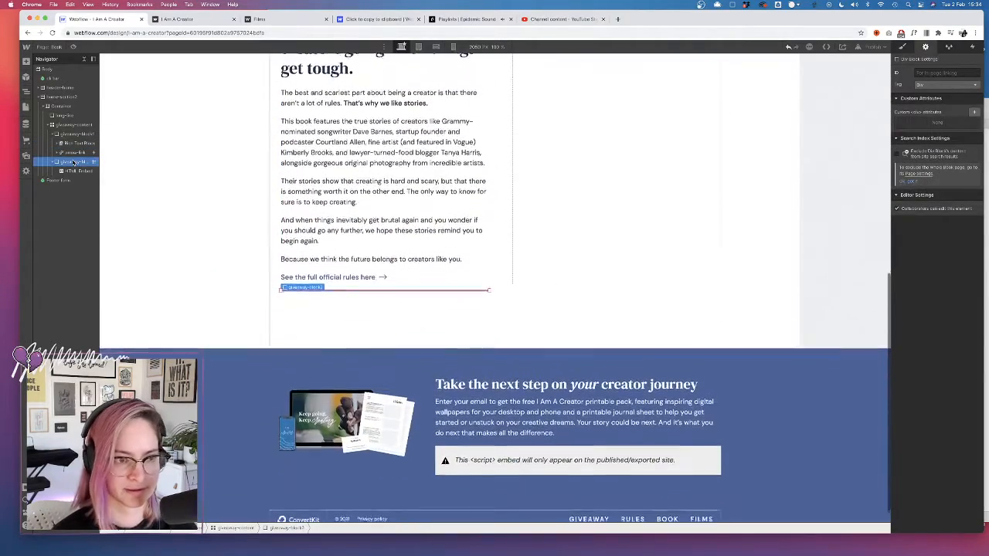
key(Delete)
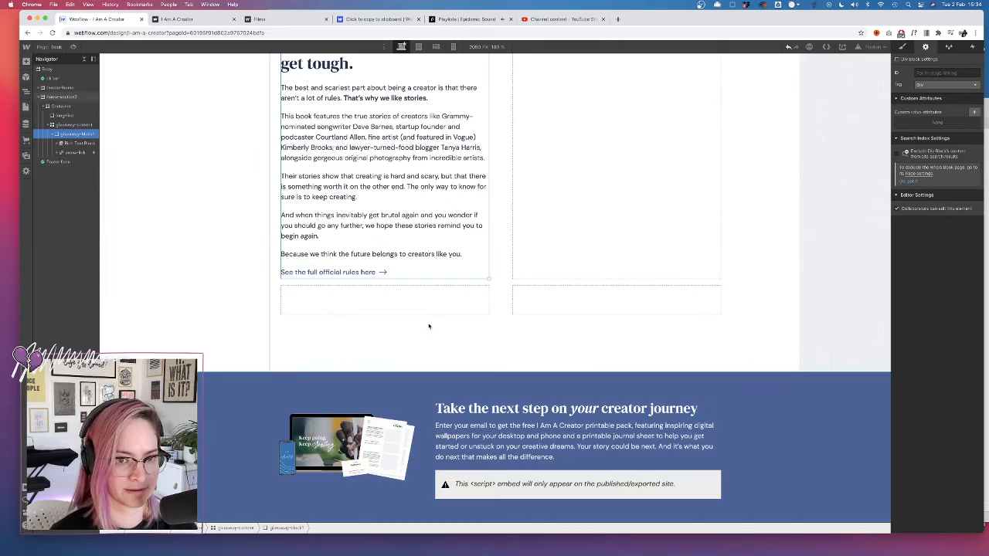
- Replace the arrow link's text with "Help us give the book away for free" copied from the Figma book page
click(373, 272)
key(ctrl+Right)
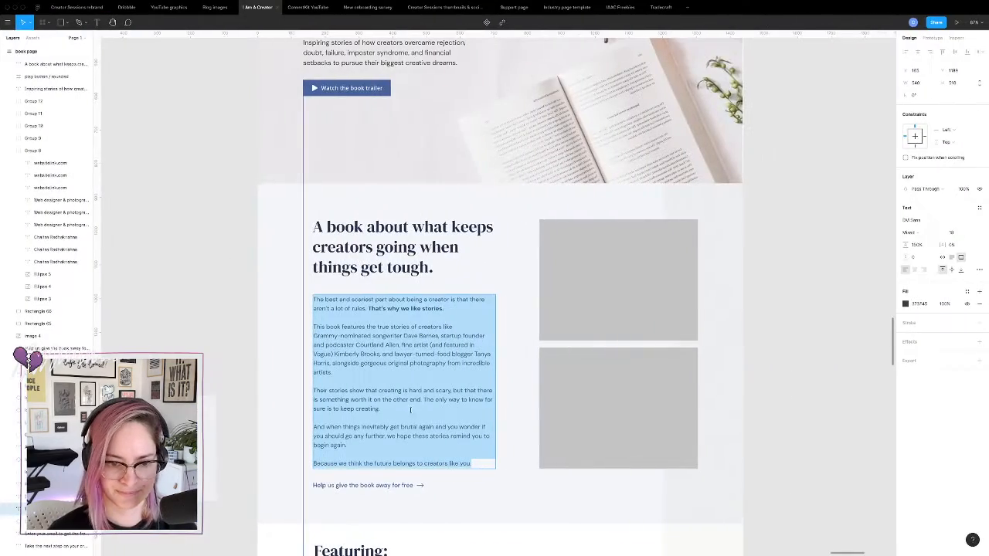
double_click(409, 485)
key(super+a)
key(super+c)
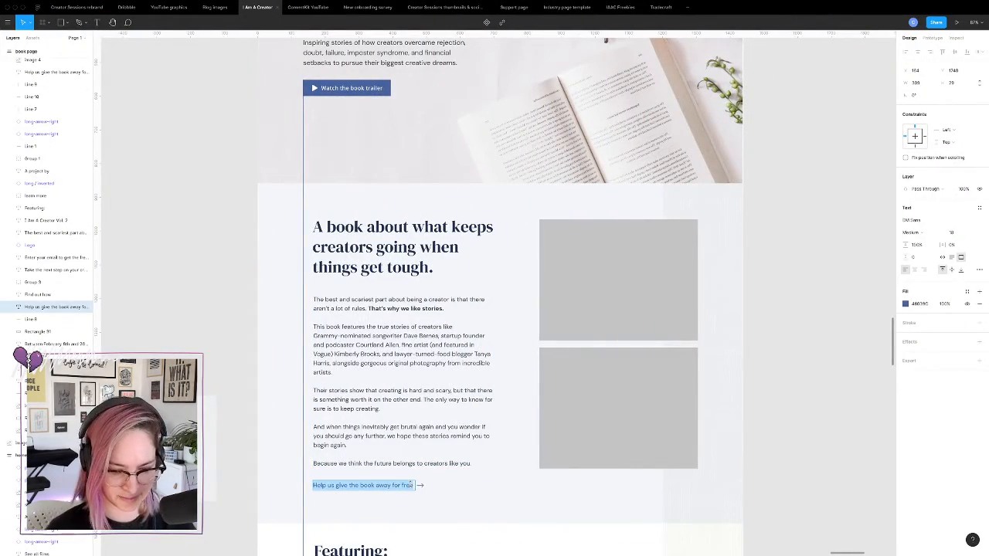
key(ctrl+Left)
double_click(349, 273)
key(super+a)
key(super+v)
click(77, 153)
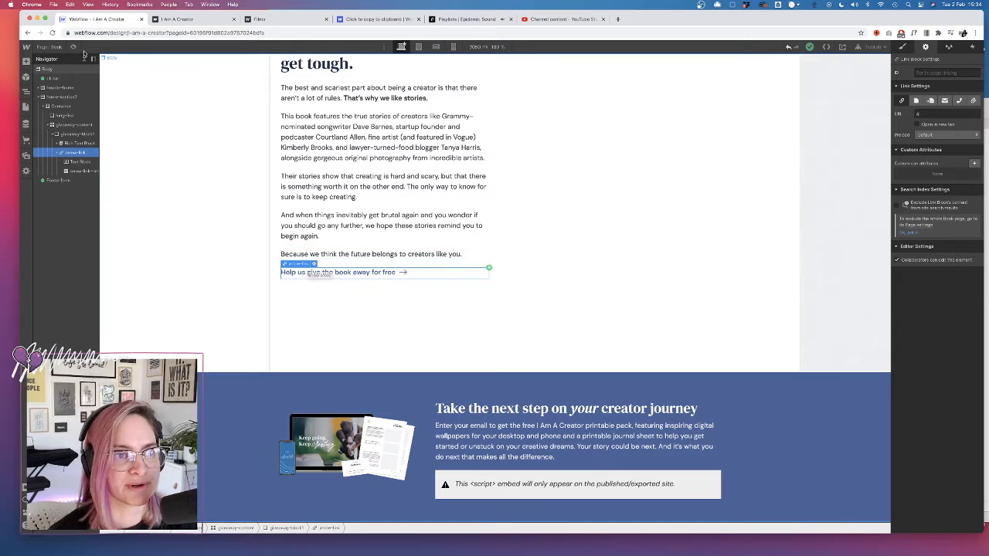
- Preview the arrow link and compare the book page's layout and background with the Figma design through the Featuring section
key(super+shift+p)
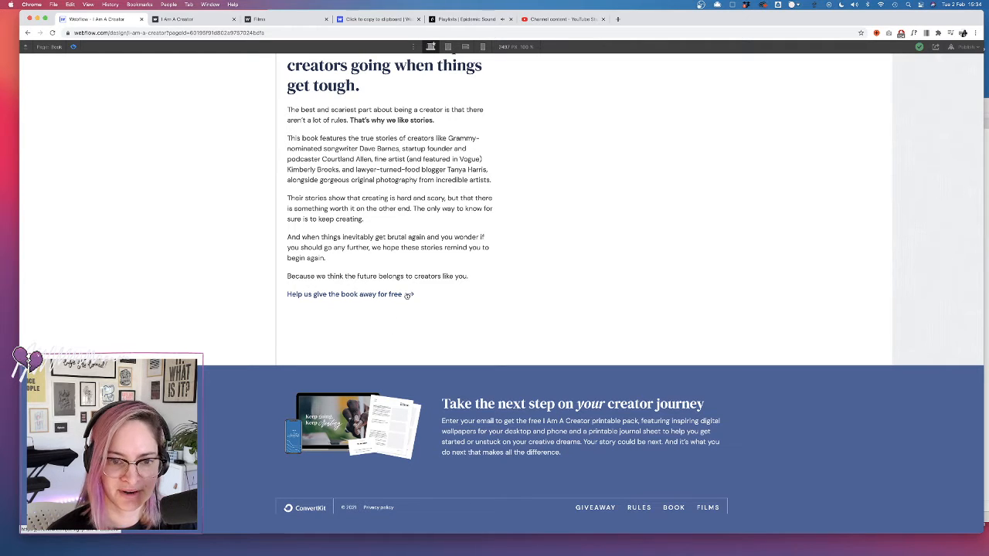
click(75, 47)
scroll(360, 276, up, 4)
scroll(360, 276, down, 2)
scroll(371, 263, up, 2)
scroll(380, 254, up, 4)
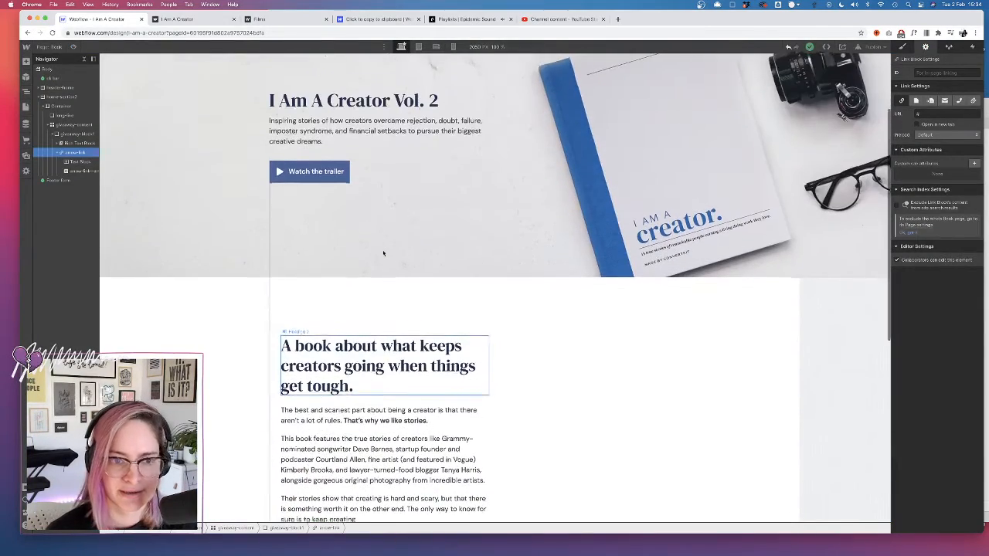
scroll(502, 418, down, 5)
scroll(463, 413, down, 2)
key(ctrl+Right)
scroll(480, 348, down, 5)
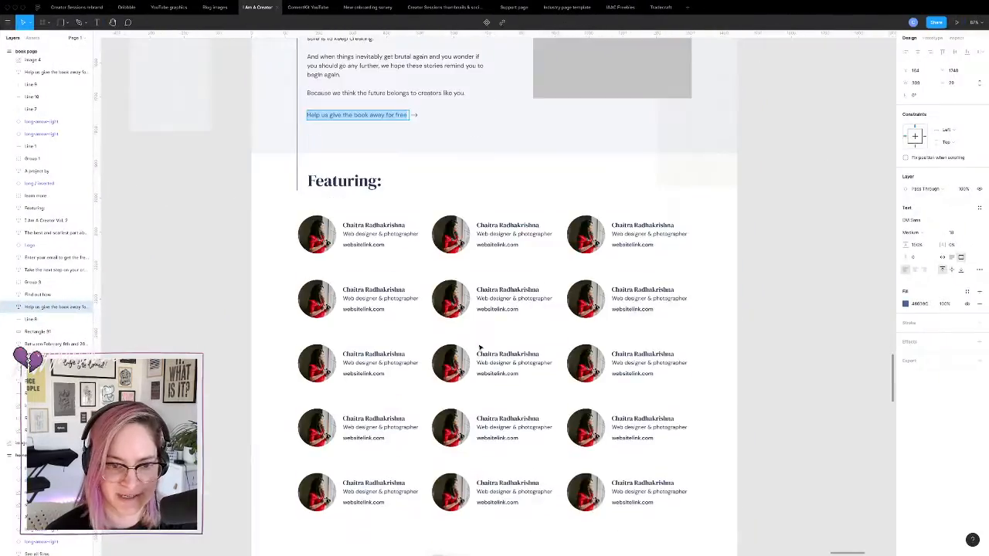
key(ctrl+Left)
scroll(533, 317, up, 6)
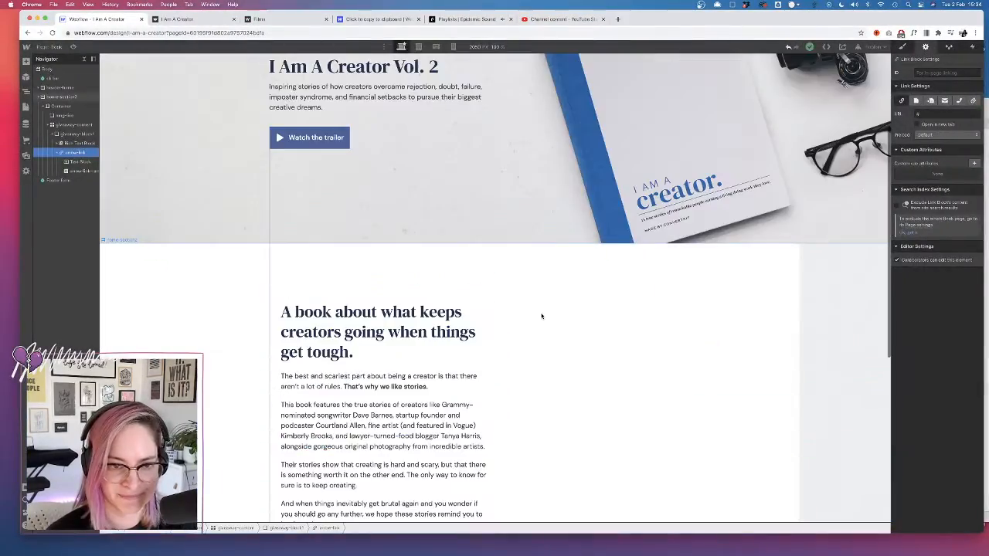
scroll(541, 316, down, 5)
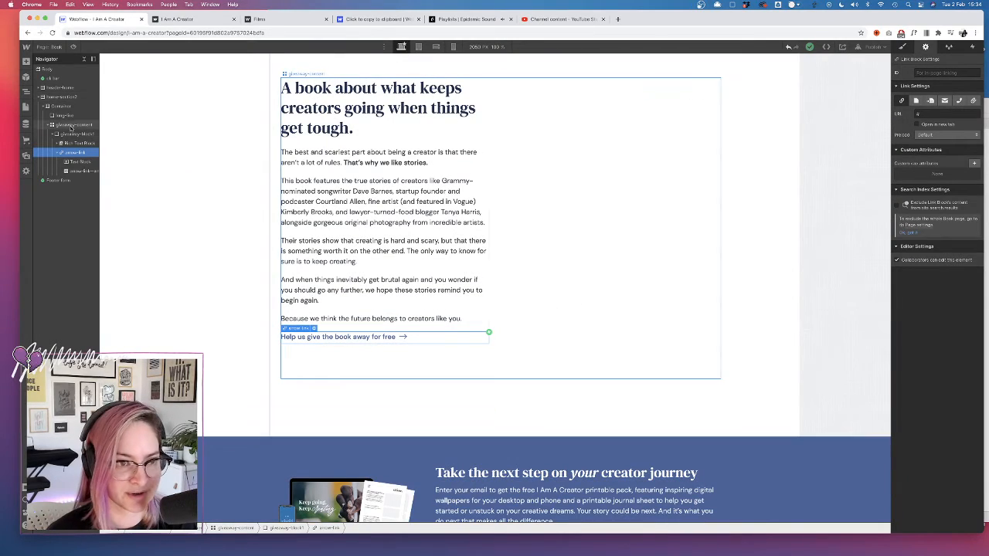
key(ctrl+Right)
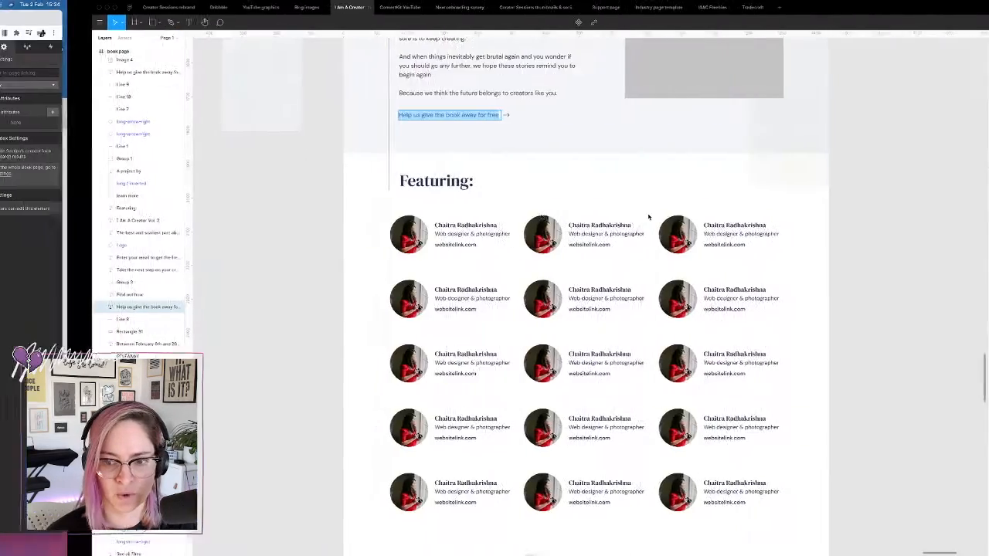
key(ctrl+Left)
scroll(245, 116, up, 10)
- Apply the existing body class to the page's Body element
click(51, 69)
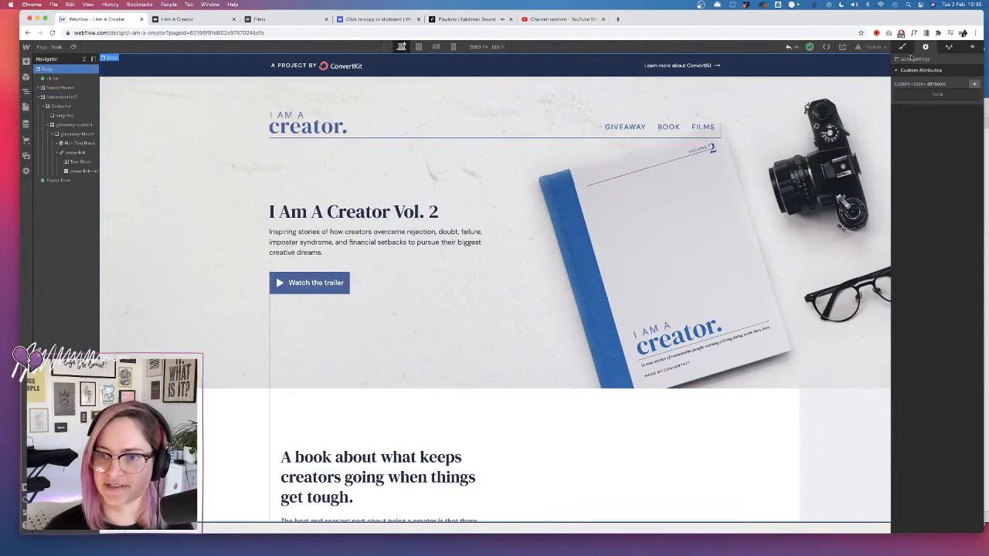
click(904, 47)
click(921, 82)
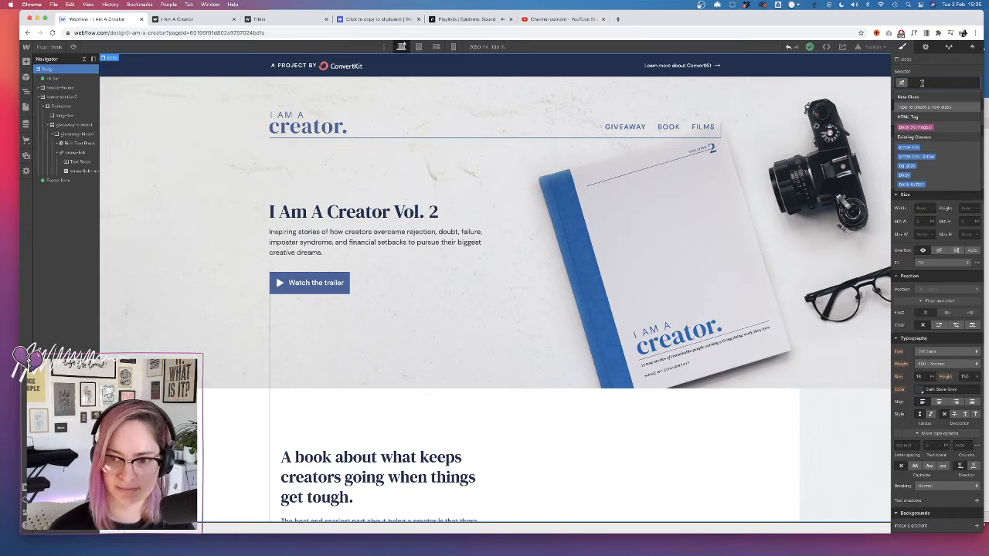
click(906, 175)
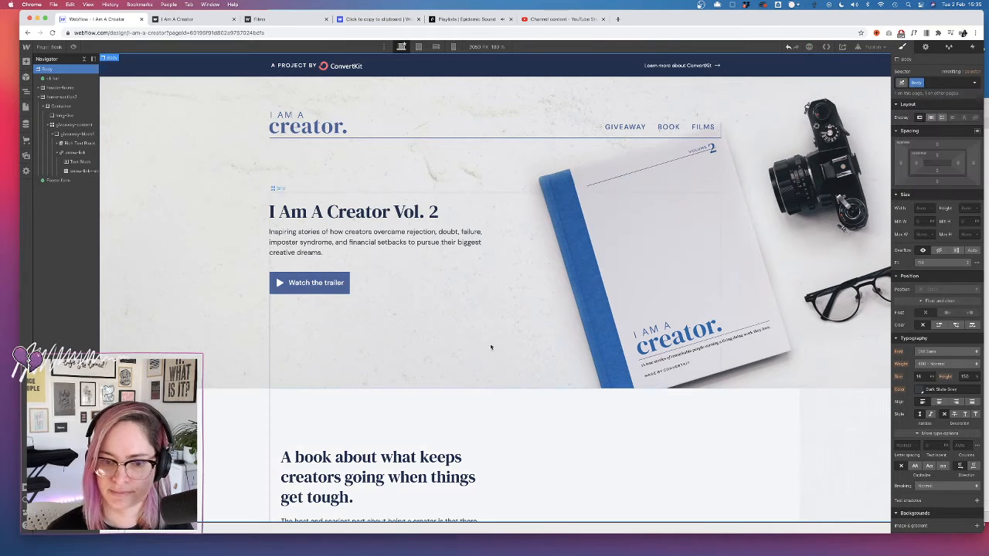
- Add a new section between the book description section and the footer form
scroll(510, 340, down, 4)
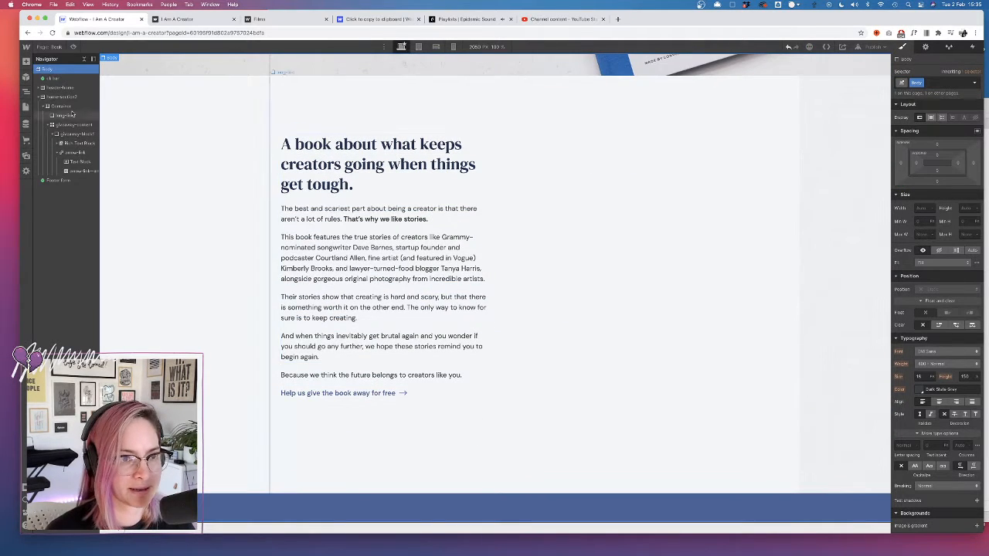
click(59, 97)
click(27, 62)
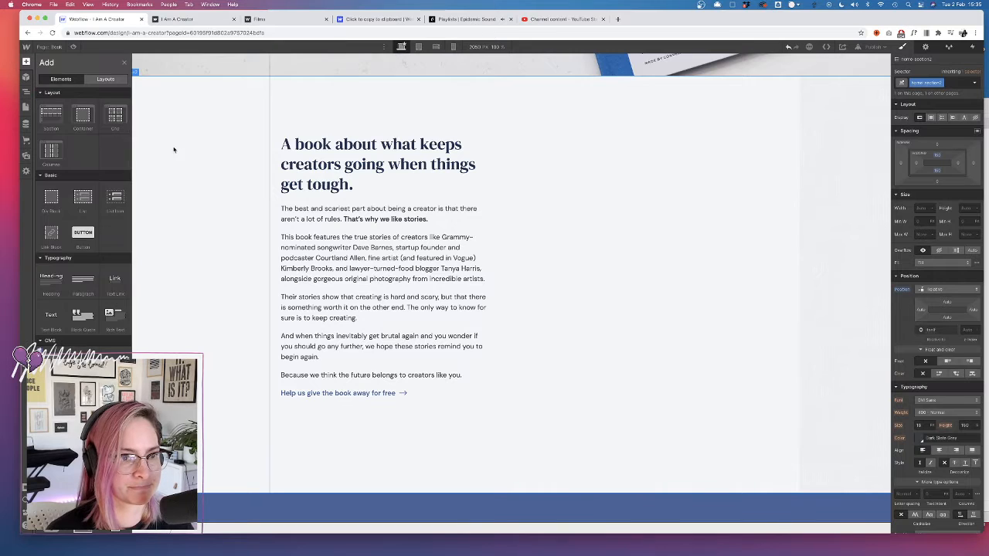
click(162, 150)
click(51, 69)
click(26, 62)
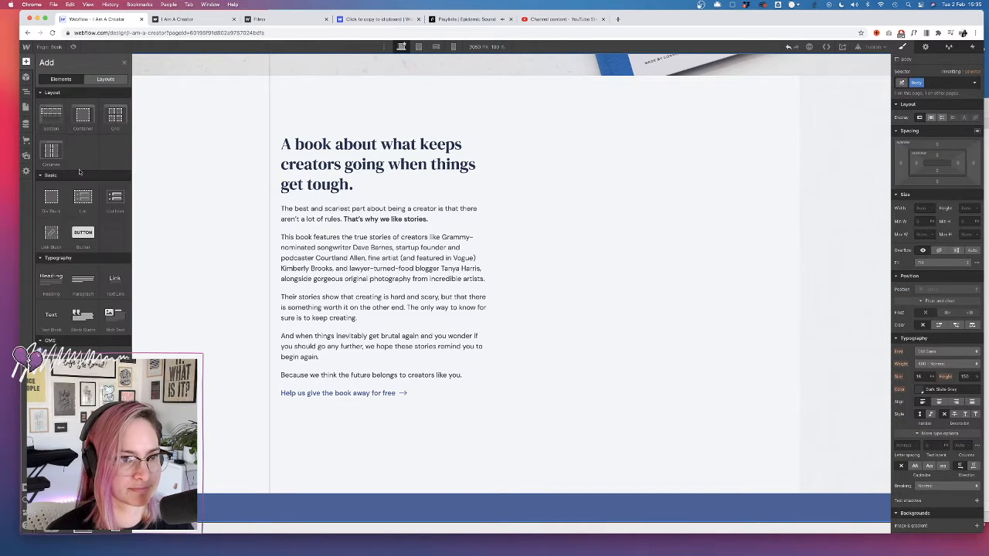
click(51, 117)
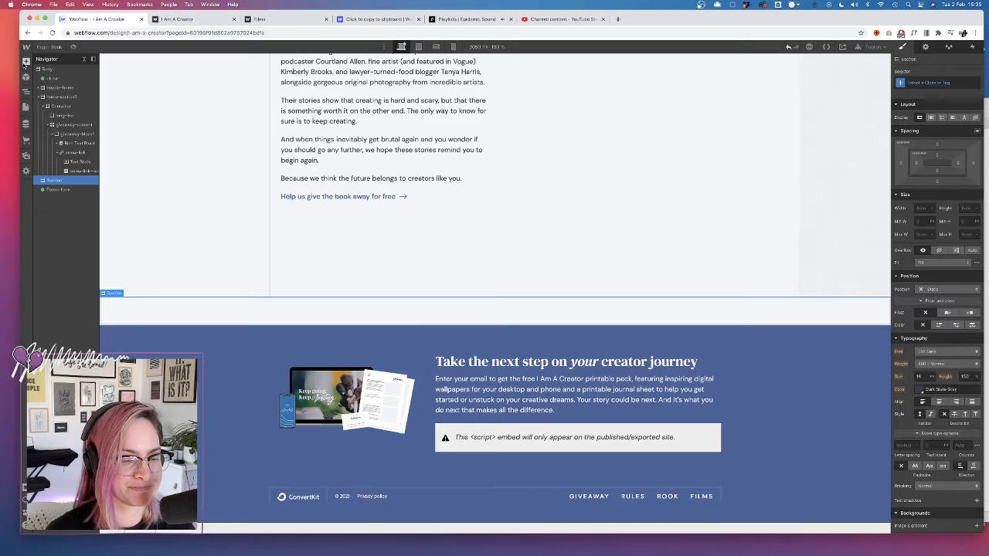
- Add a container inside the new section and assign it the existing Container class
click(27, 63)
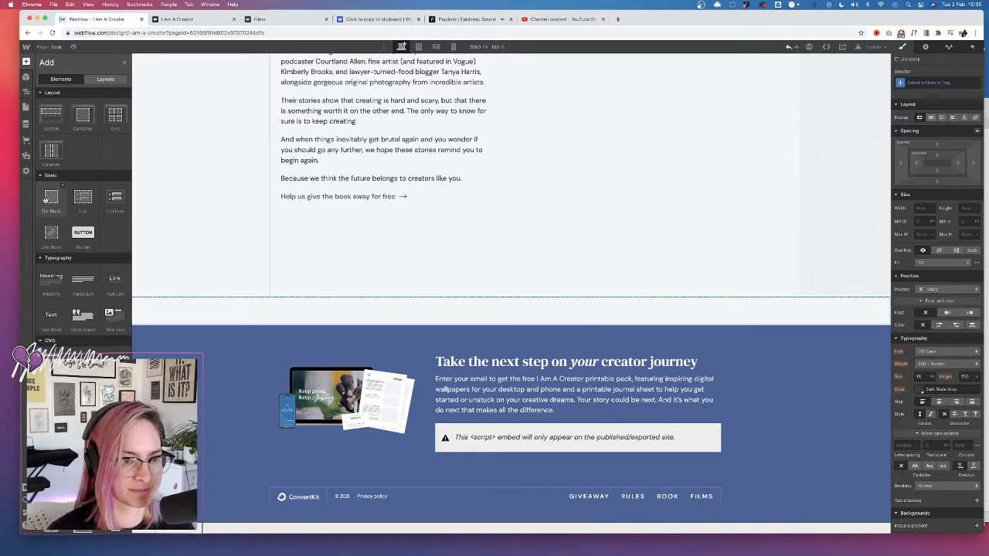
key(Escape)
key(Escape)
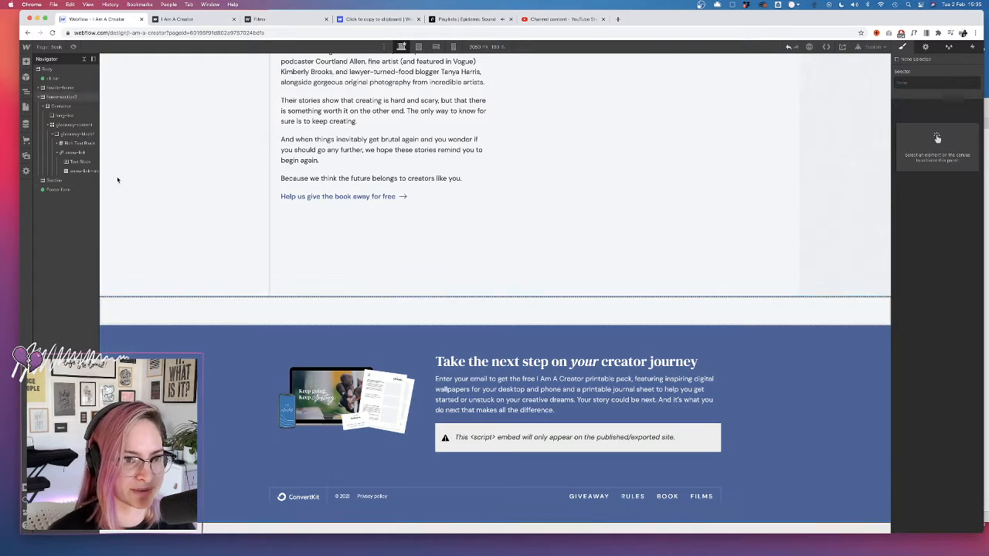
click(27, 62)
drag(84, 118, 299, 218)
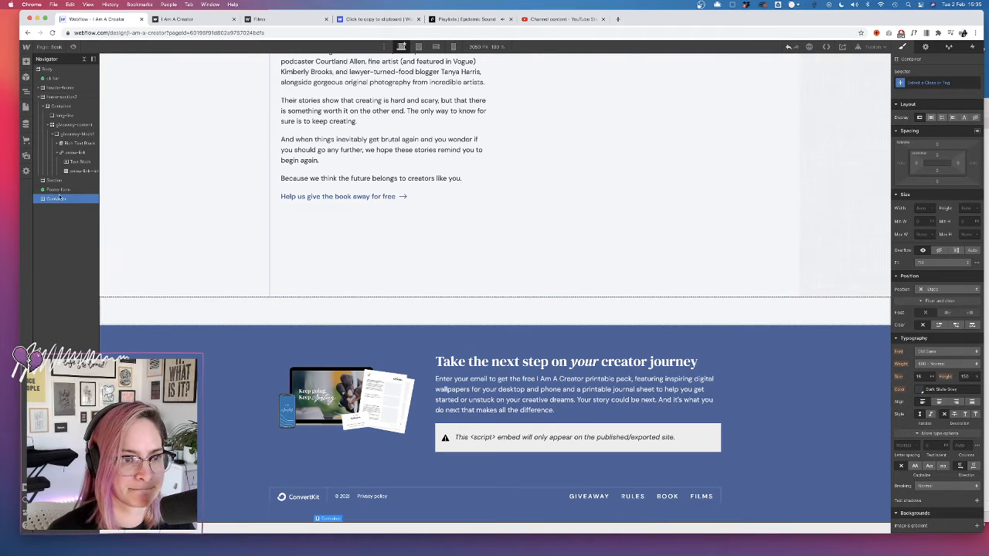
drag(63, 193, 68, 184)
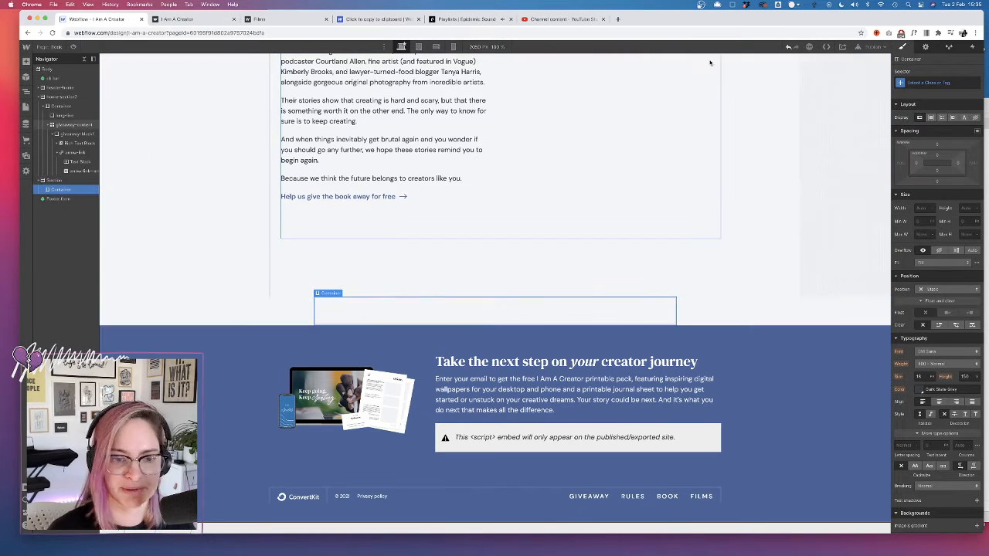
click(925, 82)
text(cont)
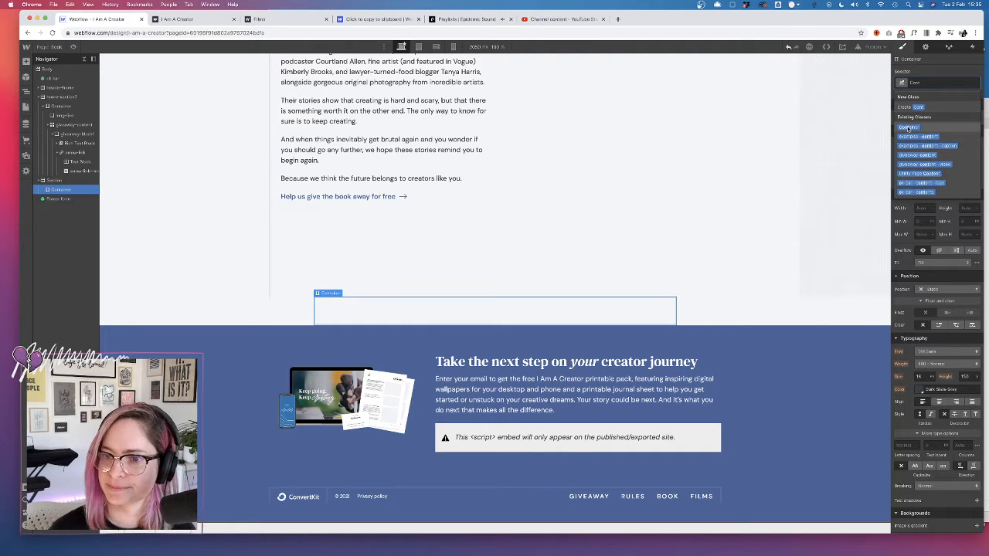
click(915, 127)
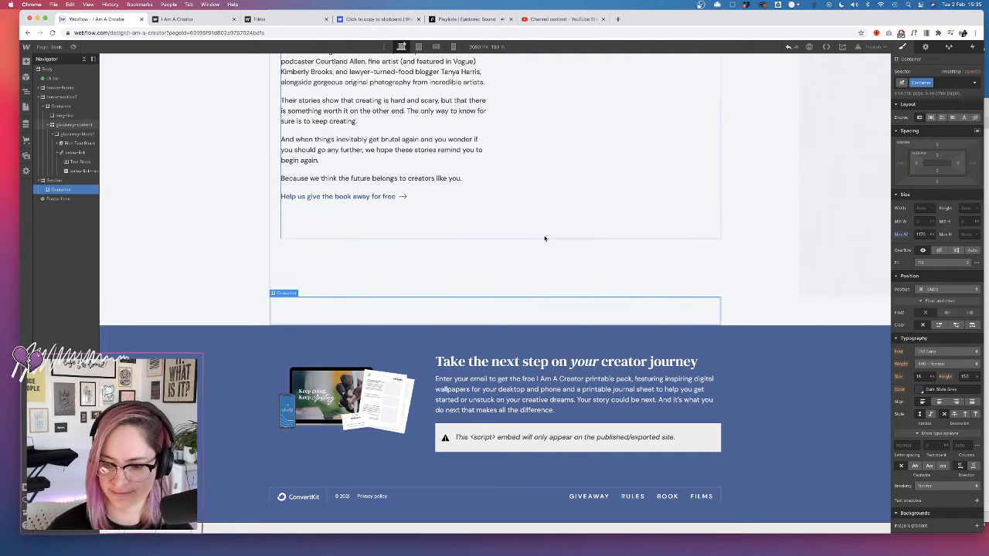
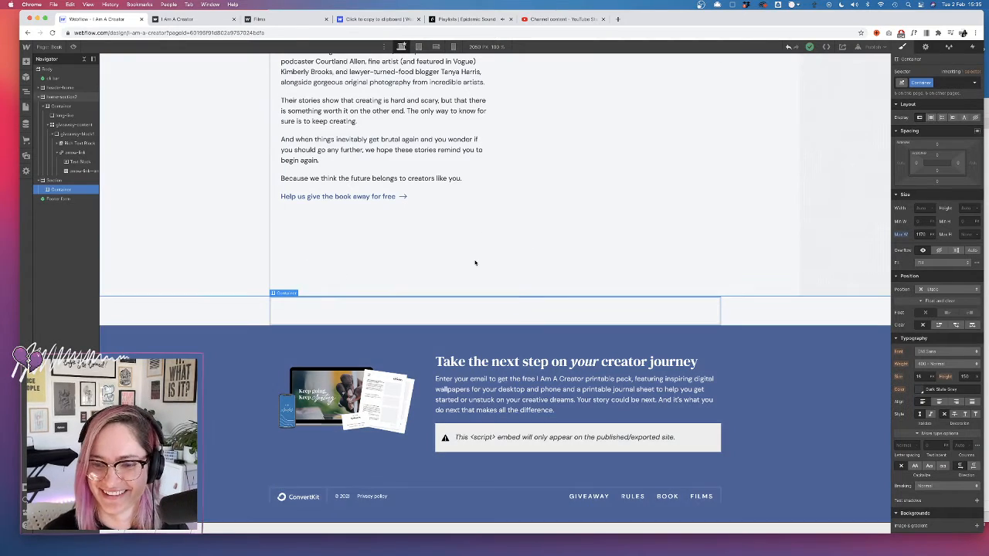
- Select the "Featuring:" heading text in the Figma book page and return to Webflow
key(ctrl+Right)
double_click(340, 183)
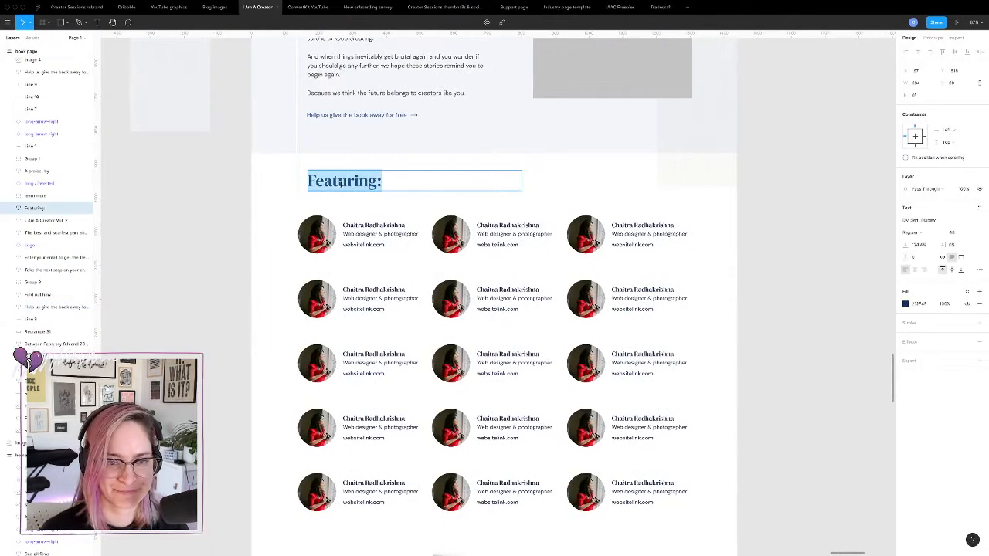
key(ctrl+Left)
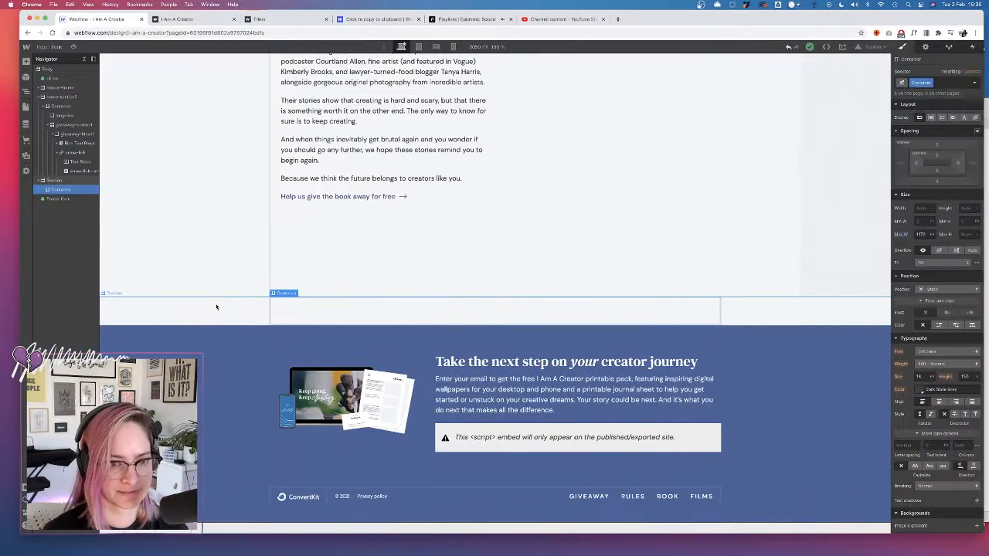
- Give the new section above the footer form the class "book section3"
click(243, 401)
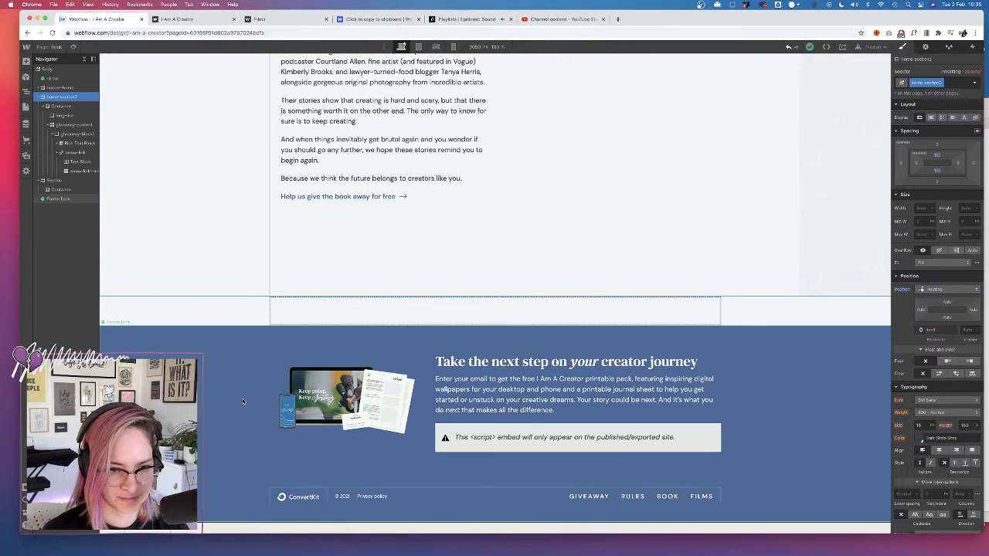
click(281, 296)
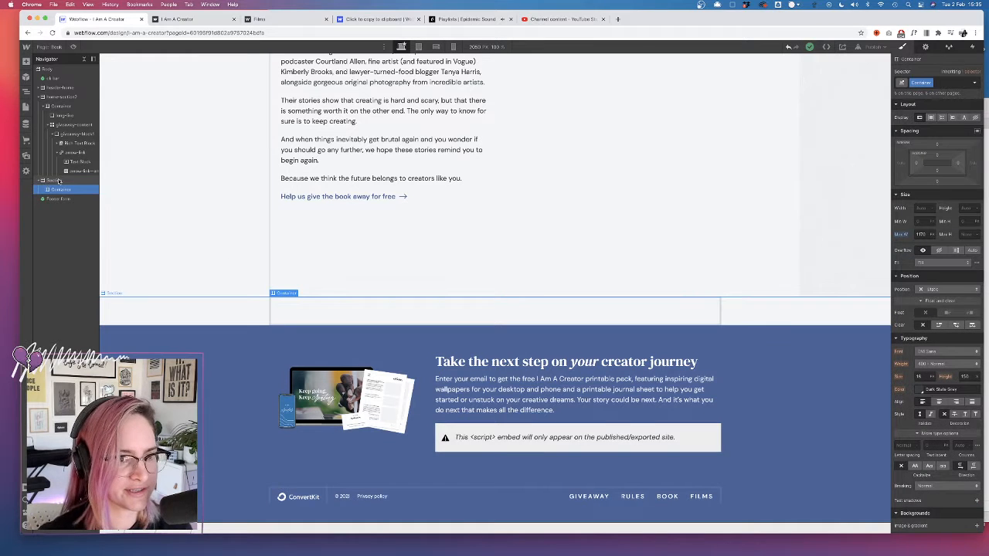
click(926, 81)
text(book)
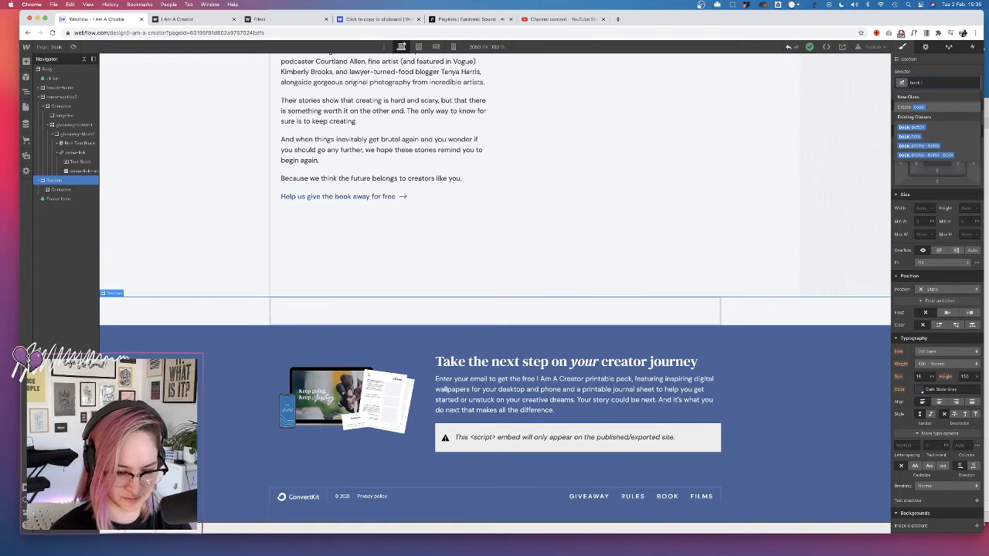
text( sec)
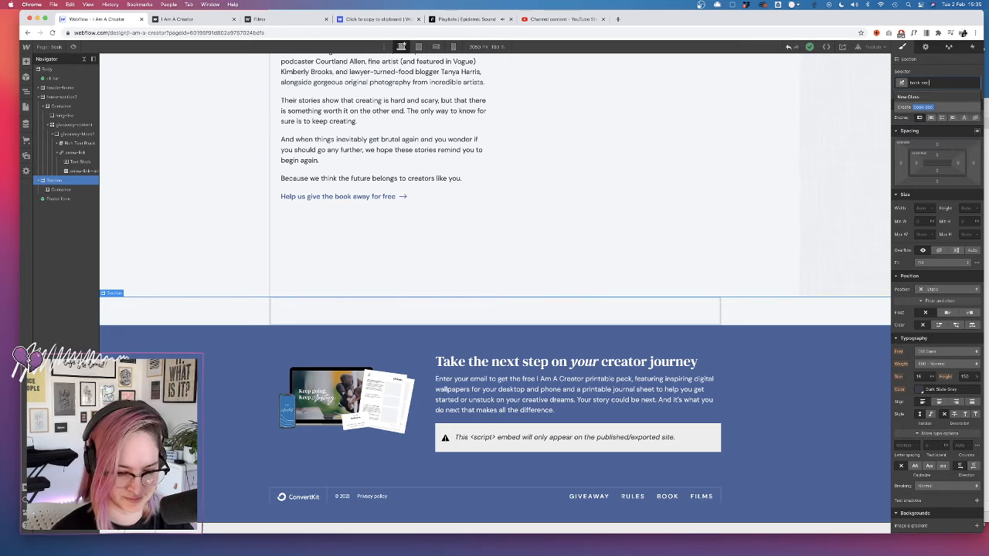
text(tion3)
key(Return)
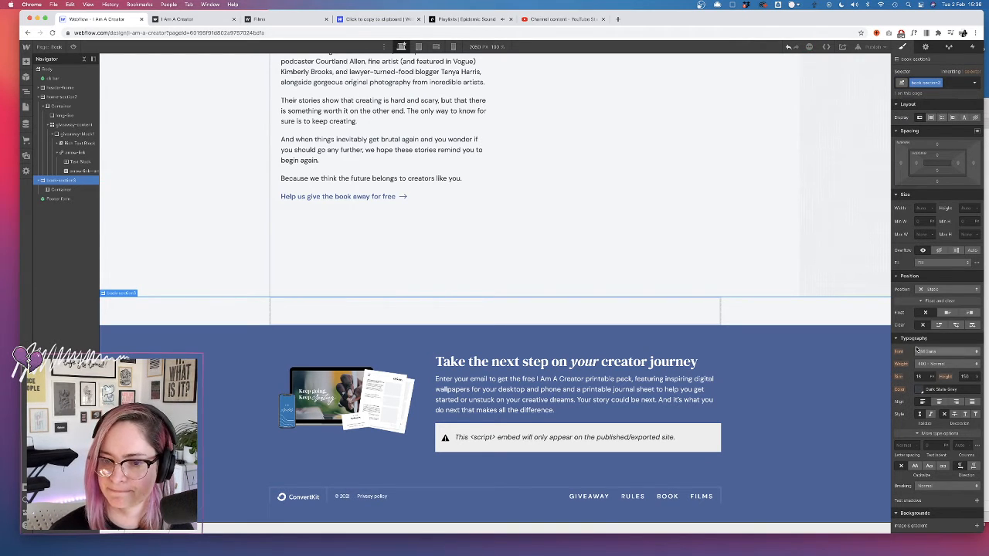
- Set the background color of the new book section to the White swatch
scroll(909, 464, down, 3)
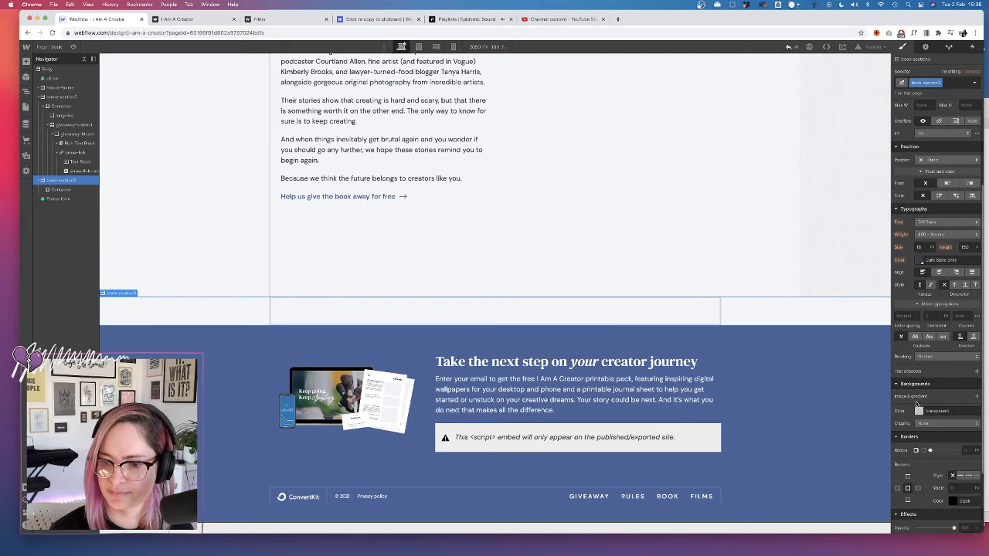
click(920, 412)
click(920, 387)
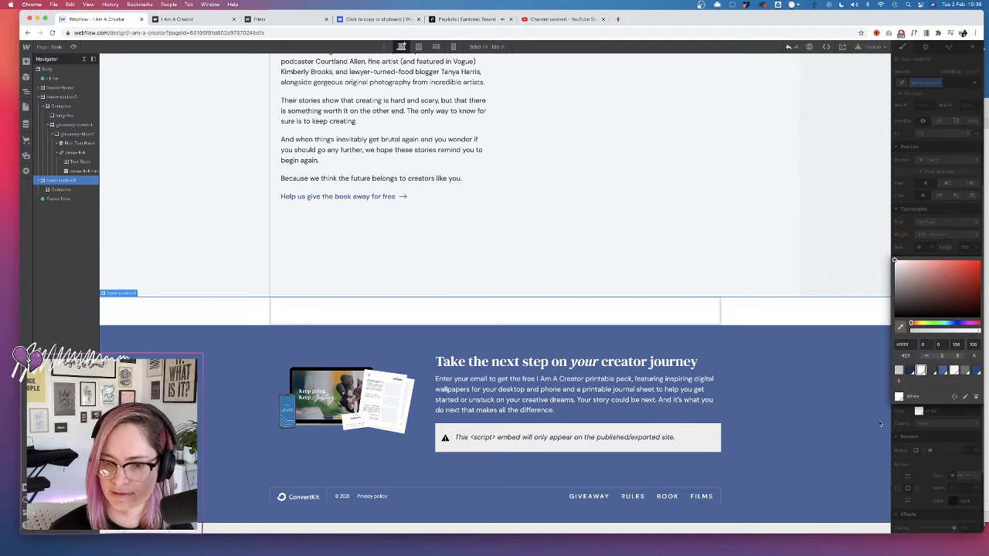
- Add an H2 heading reading "Featuring:" to the container in the new book section
click(303, 313)
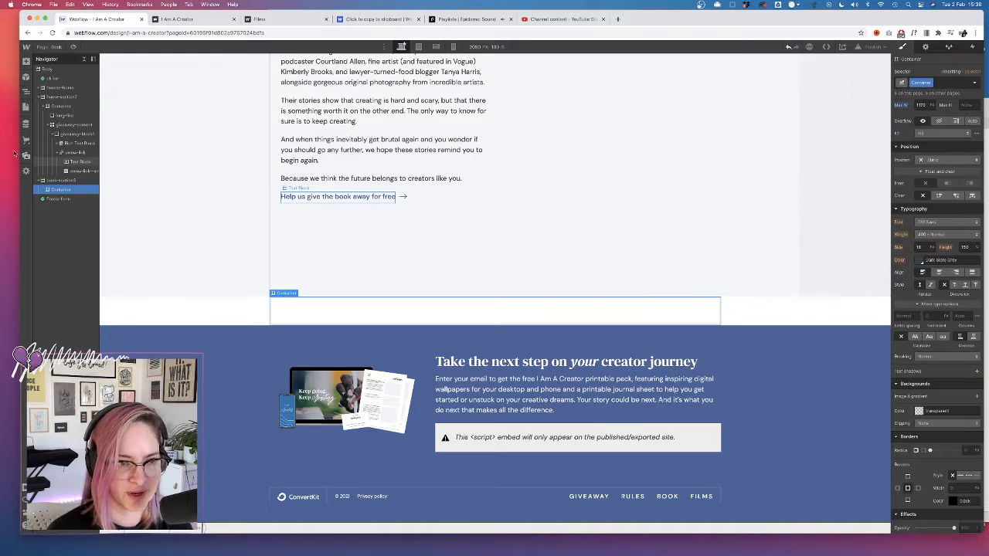
click(26, 61)
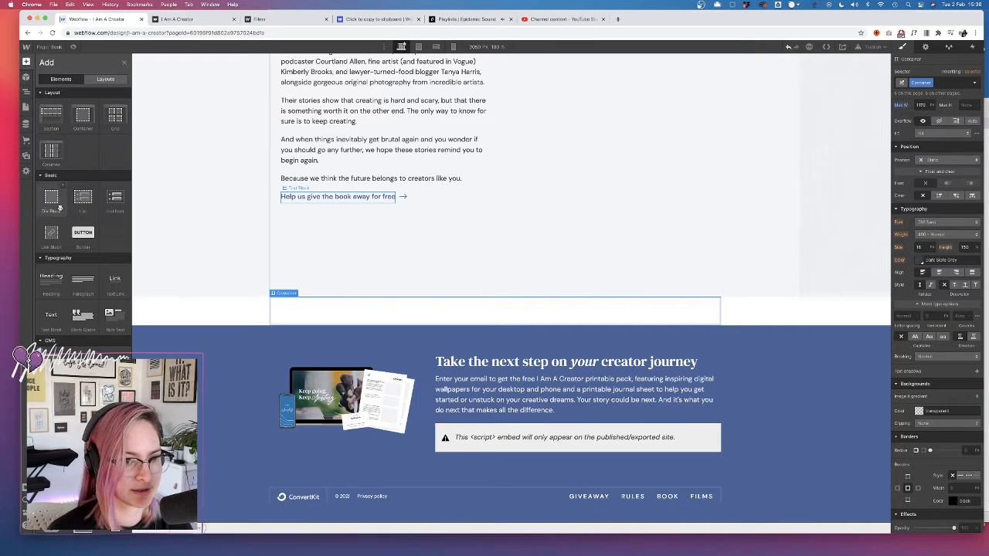
click(51, 278)
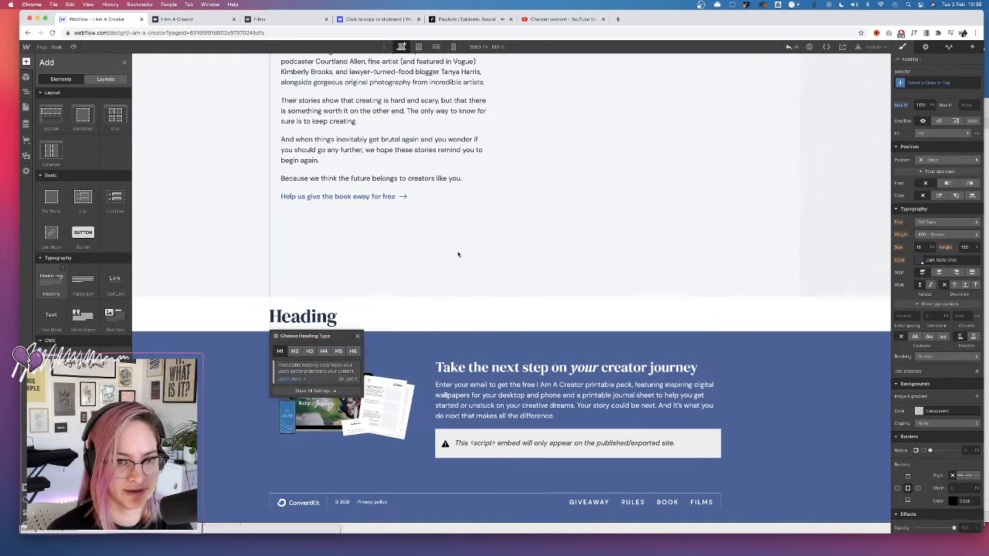
click(294, 351)
double_click(305, 309)
double_click(305, 308)
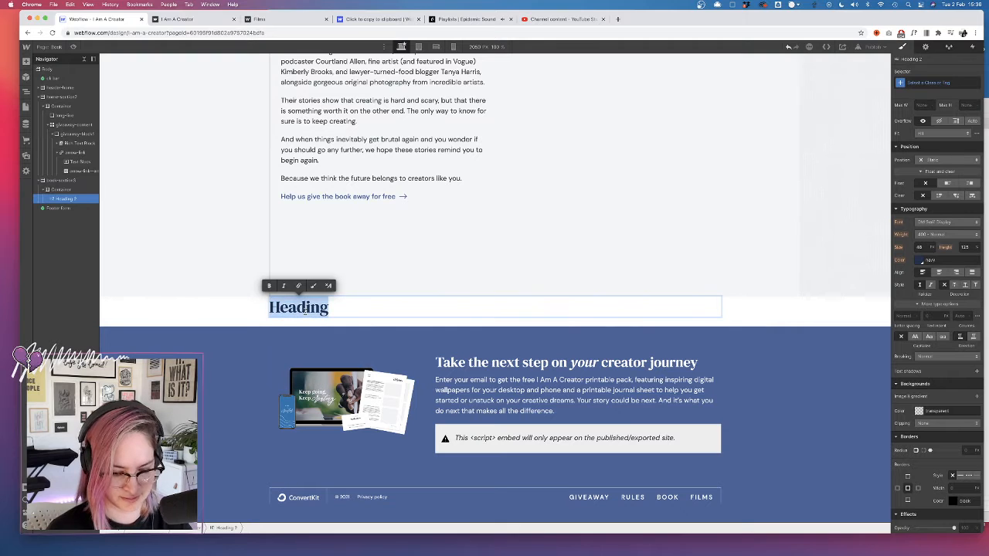
text(Featuring:)
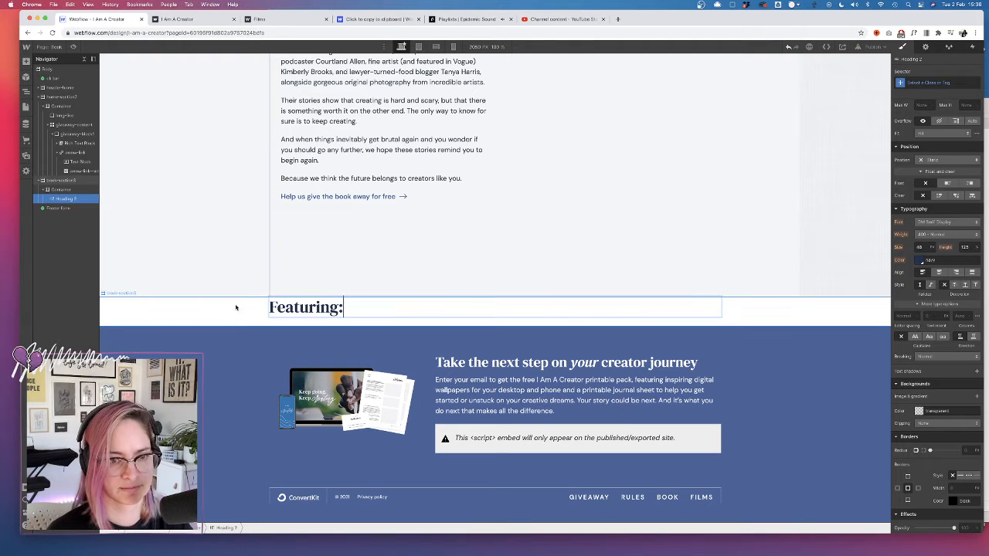
click(238, 315)
click(237, 319)
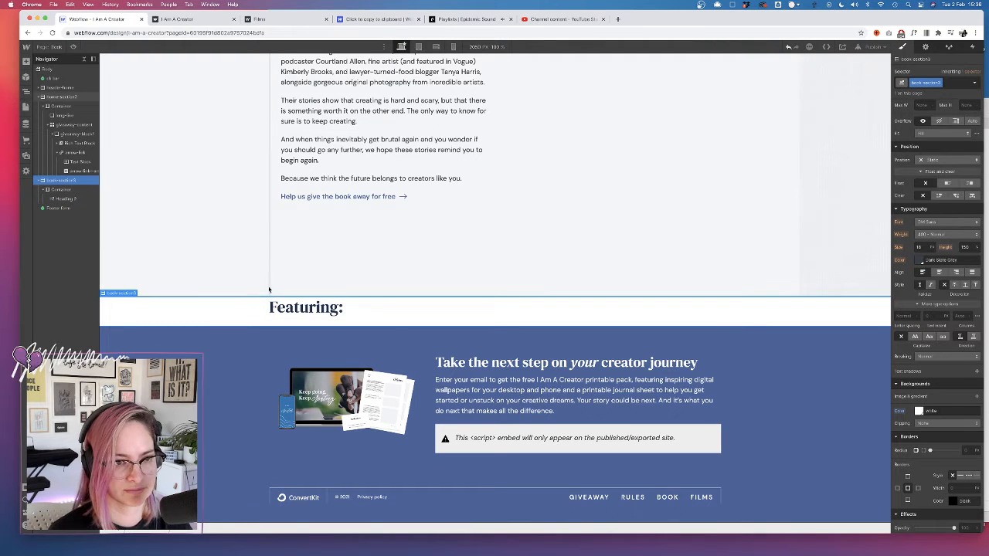
- Check the Featuring layout in the Figma design and add a Collection List to the container below the "Featuring:" heading in Webflow
key(ctrl+Right)
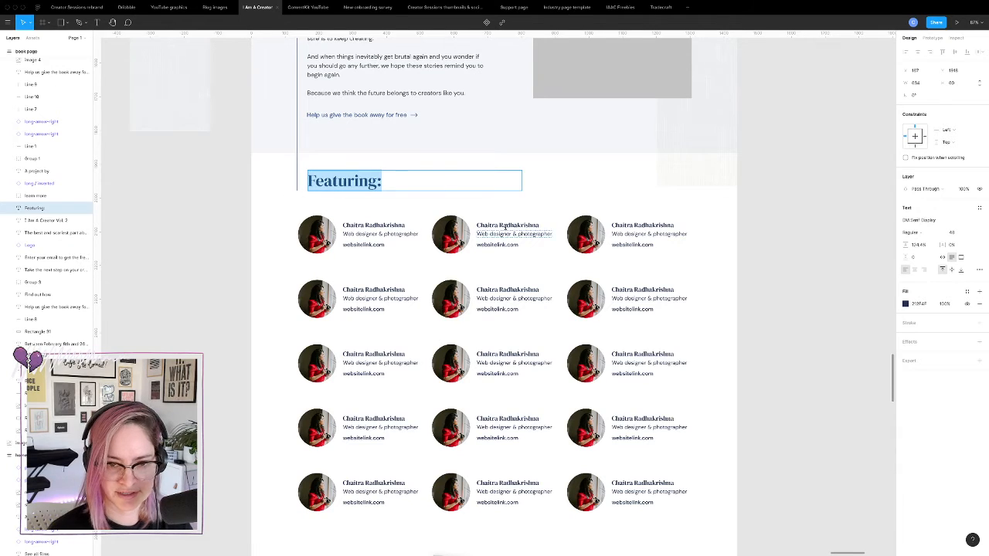
key(ctrl+Left)
click(57, 190)
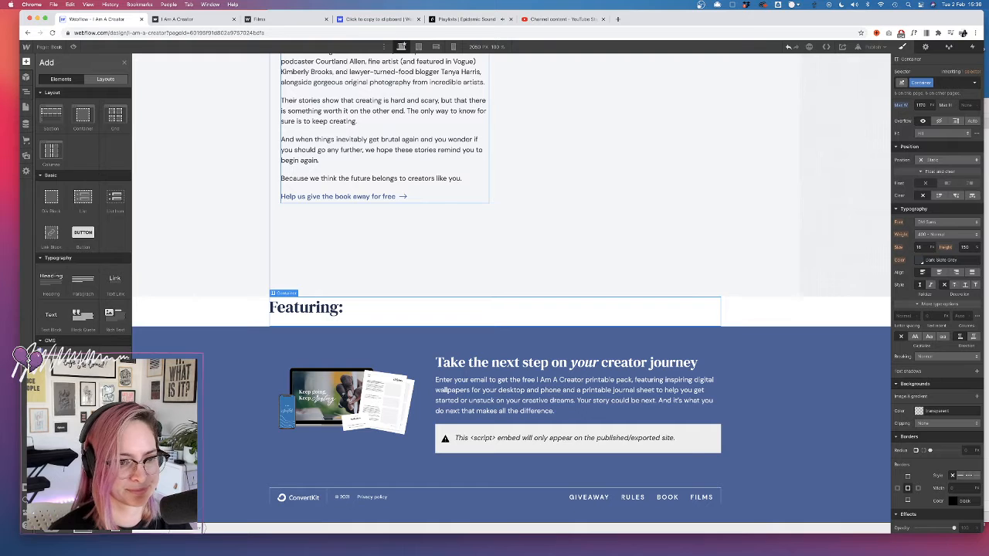
click(51, 363)
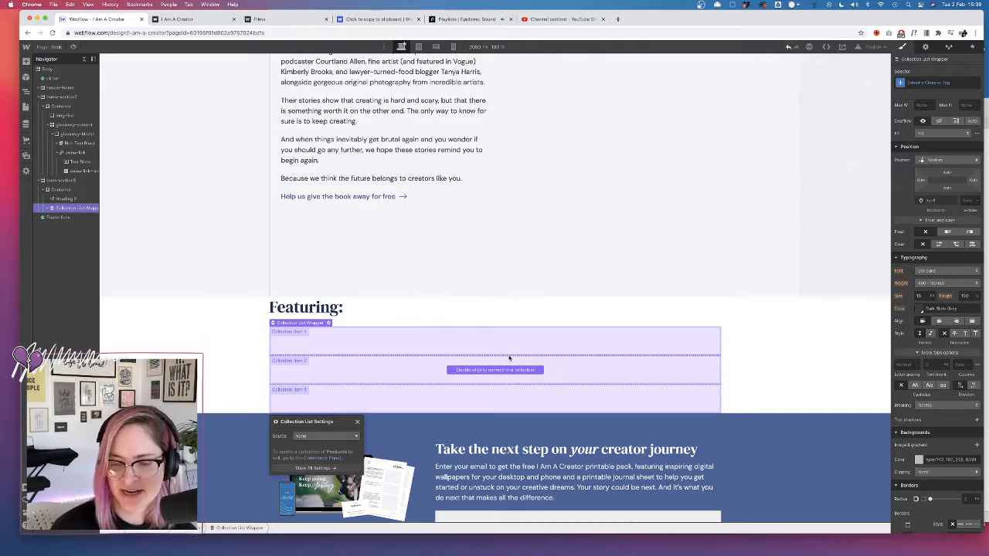
- Switch to Figma, examine the creator grid and the earlier page design iterations across the canvas, and return to Webflow
key(ctrl+Right)
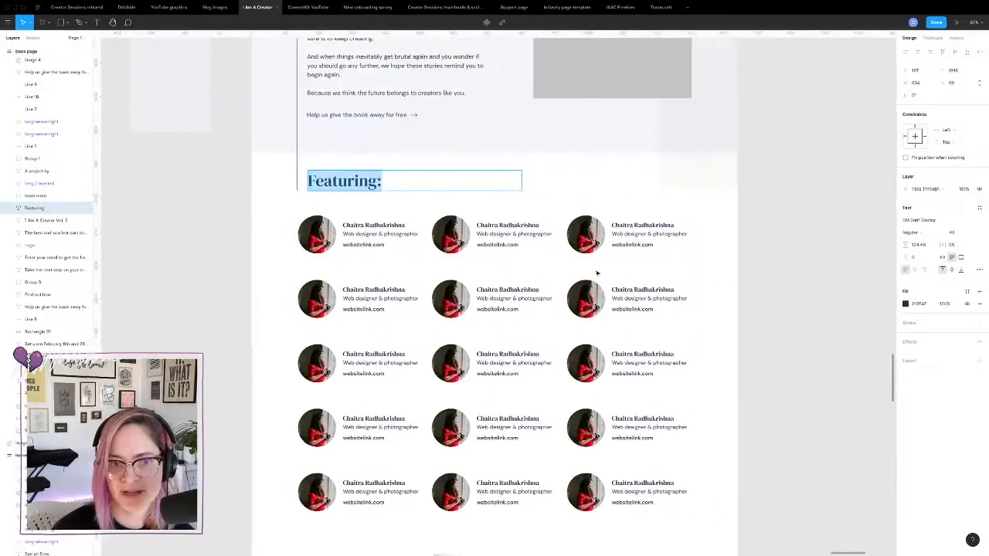
scroll(595, 294, down, 6)
scroll(597, 273, up, 3)
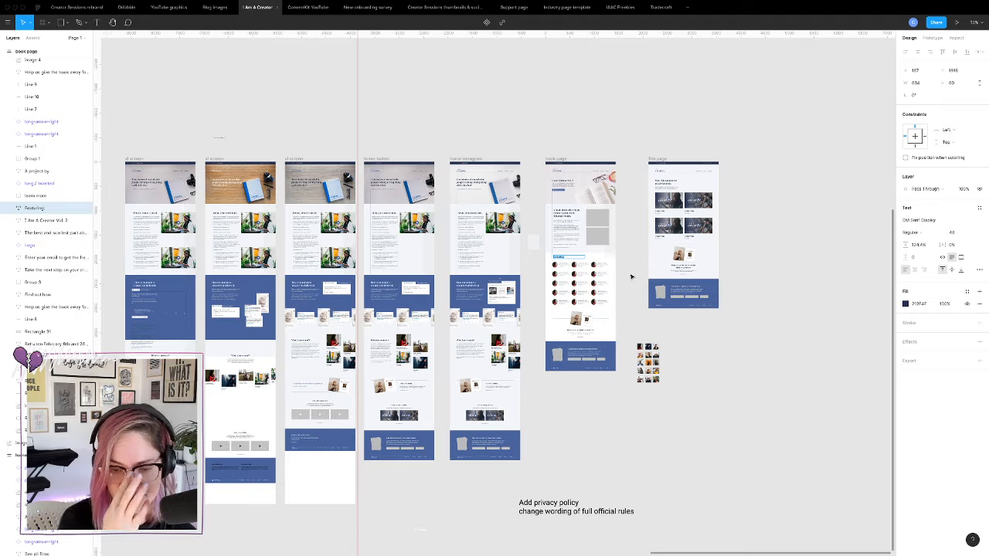
click(546, 115)
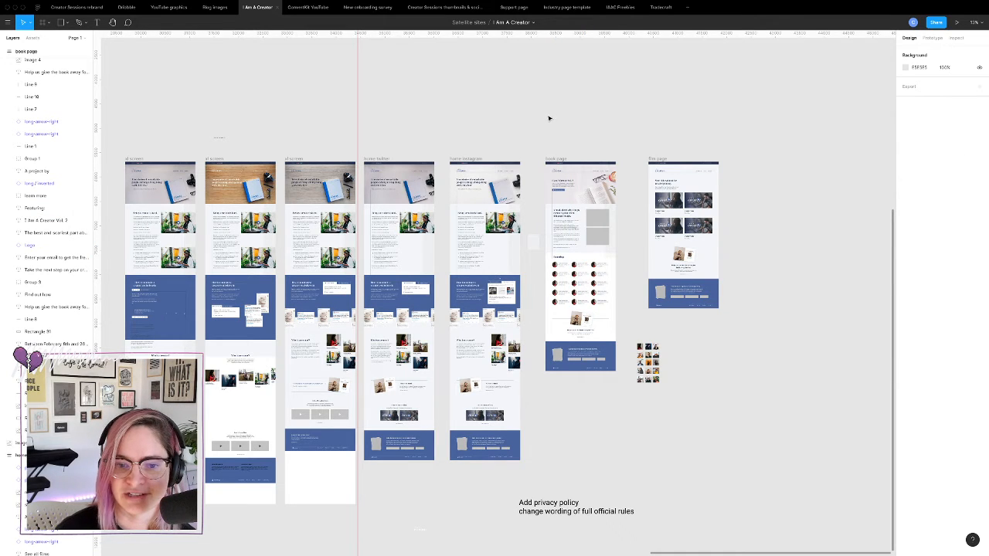
scroll(545, 122, left, 5)
scroll(538, 127, right, 1)
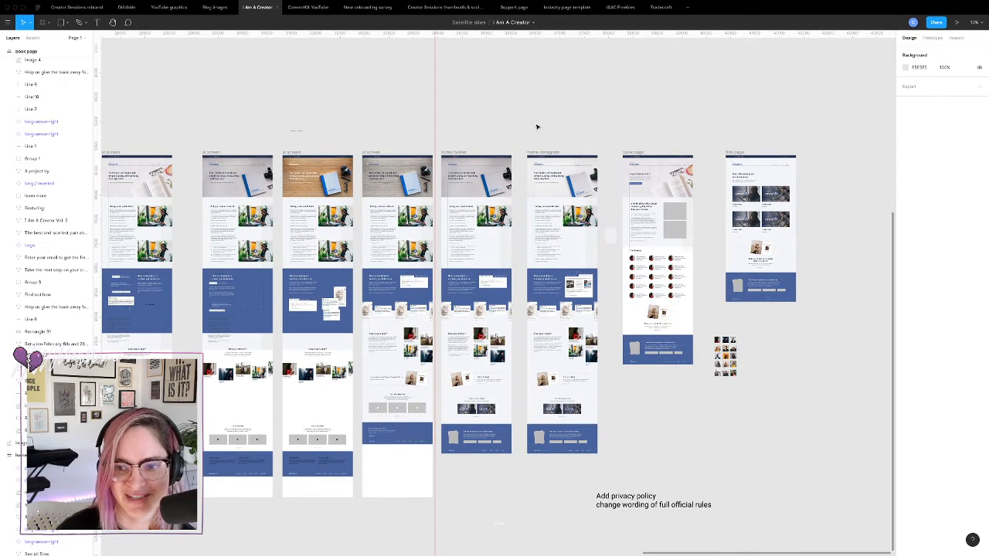
scroll(526, 128, up, 10)
scroll(528, 128, down, 5)
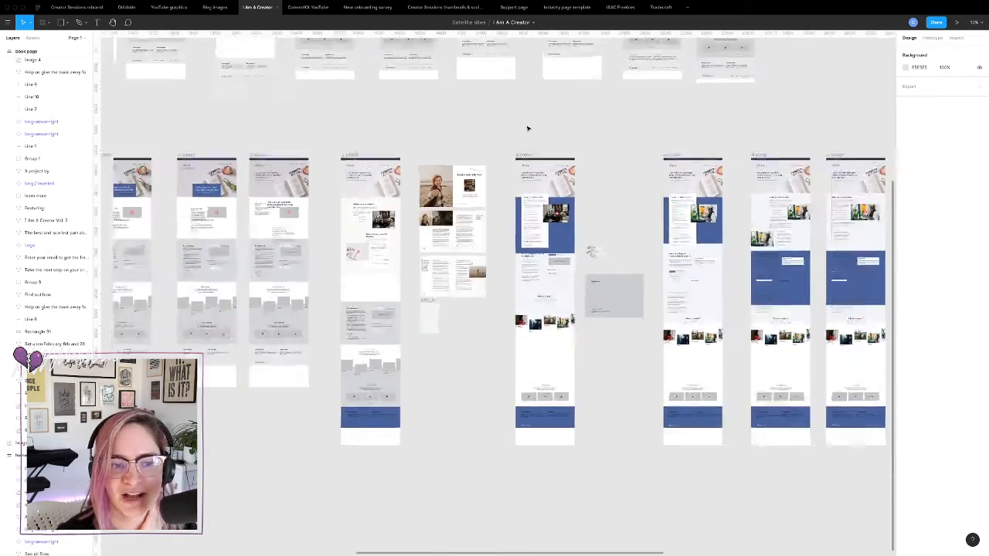
scroll(528, 128, up, 3)
scroll(528, 128, up, 2)
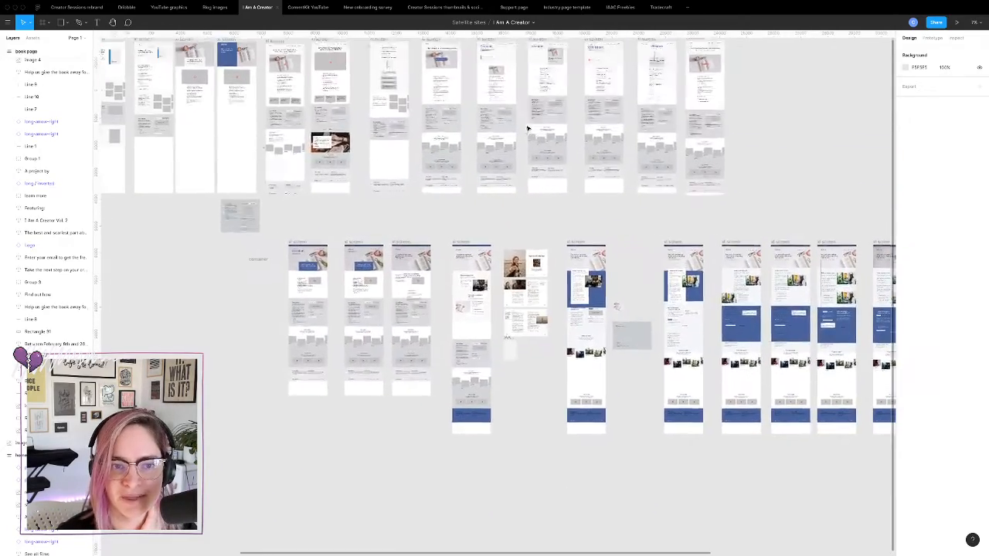
scroll(528, 129, left, 5)
scroll(528, 128, right, 8)
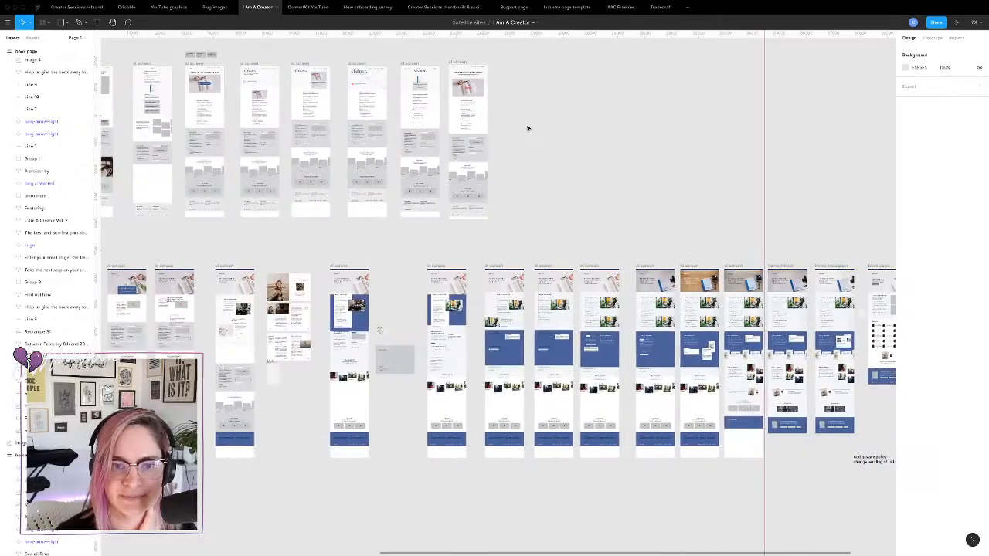
scroll(528, 128, down, 2)
scroll(527, 129, right, 1)
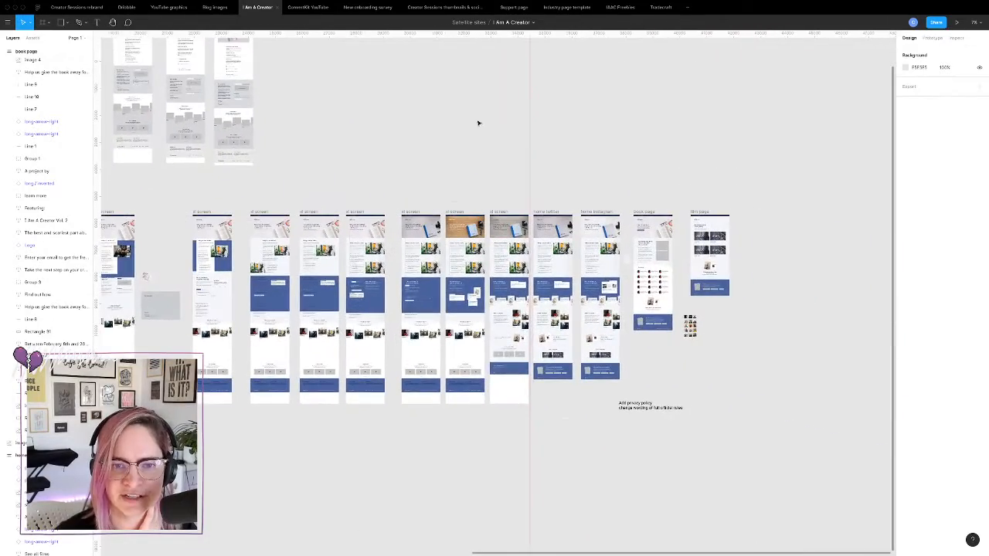
scroll(447, 152, up, 5)
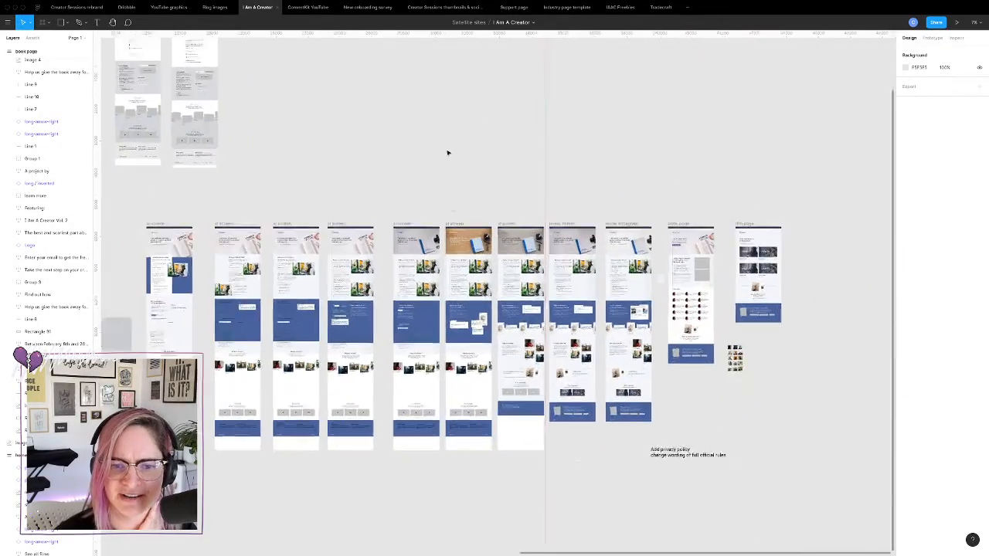
scroll(449, 153, down, 3)
scroll(495, 153, up, 5)
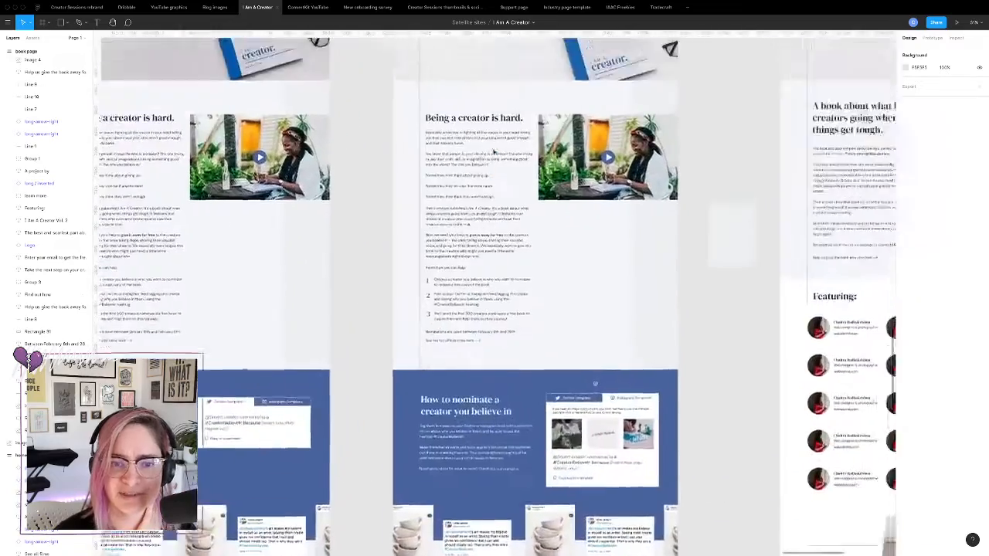
scroll(494, 152, up, 3)
key(ctrl+Left)
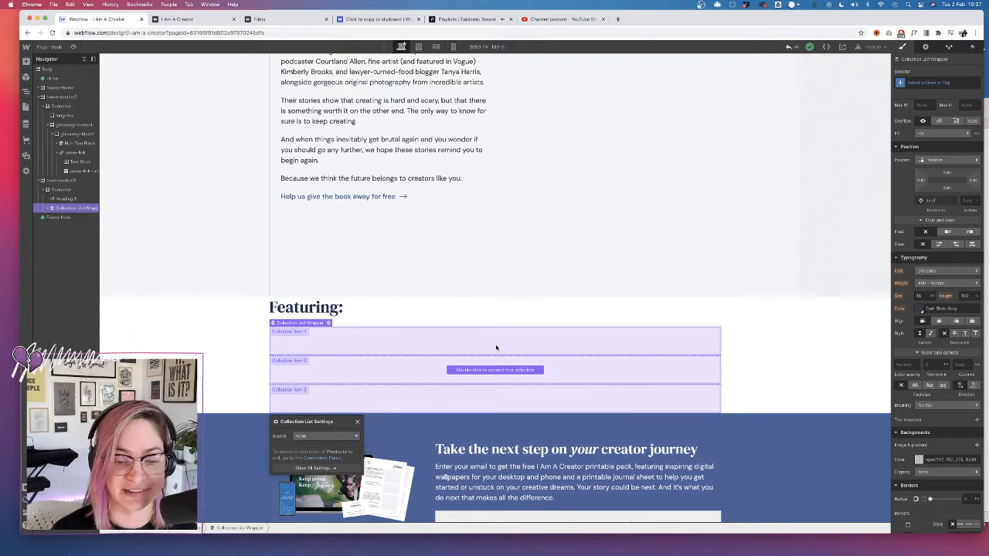
- Connect the collection list to the Creators collection and give it a three-column layout matching the Figma design
click(327, 442)
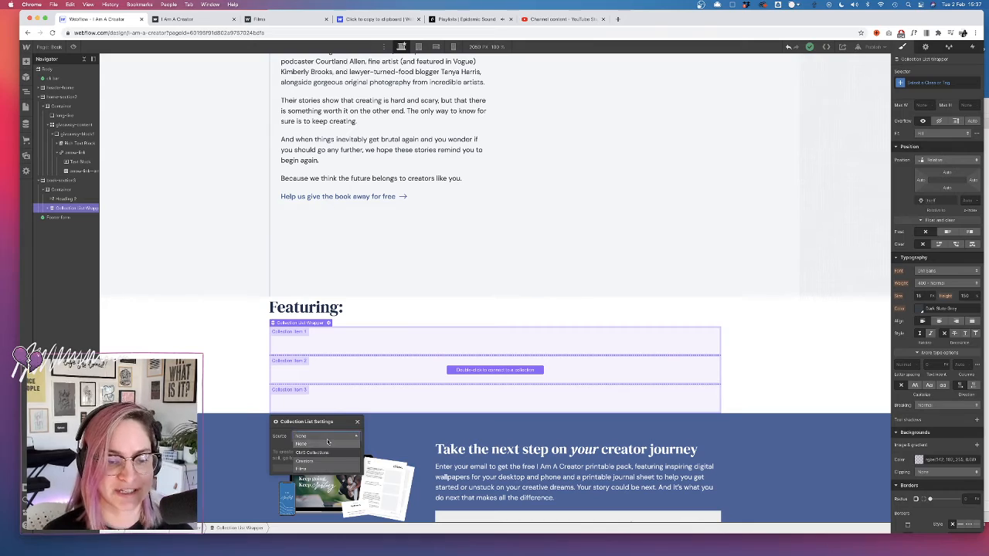
click(325, 463)
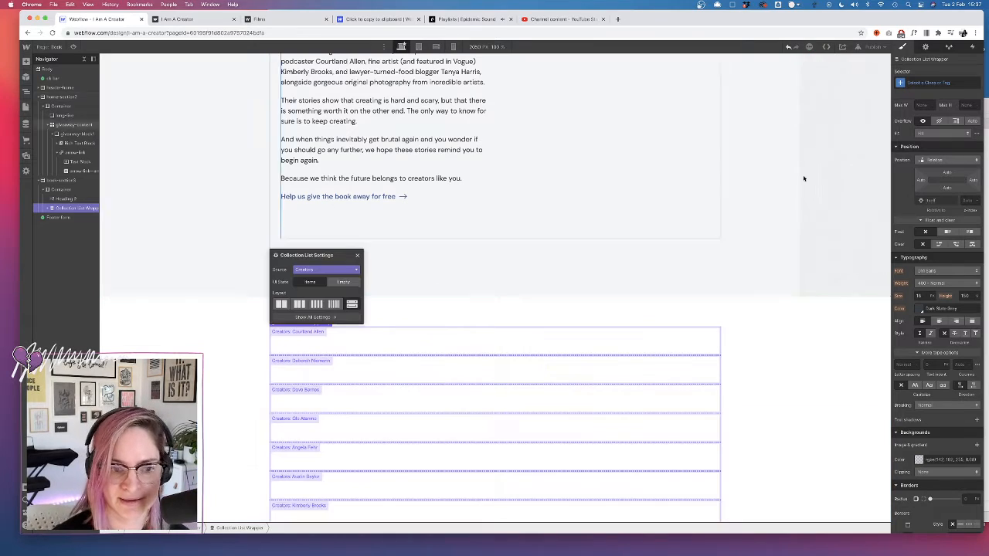
key(ctrl+Right)
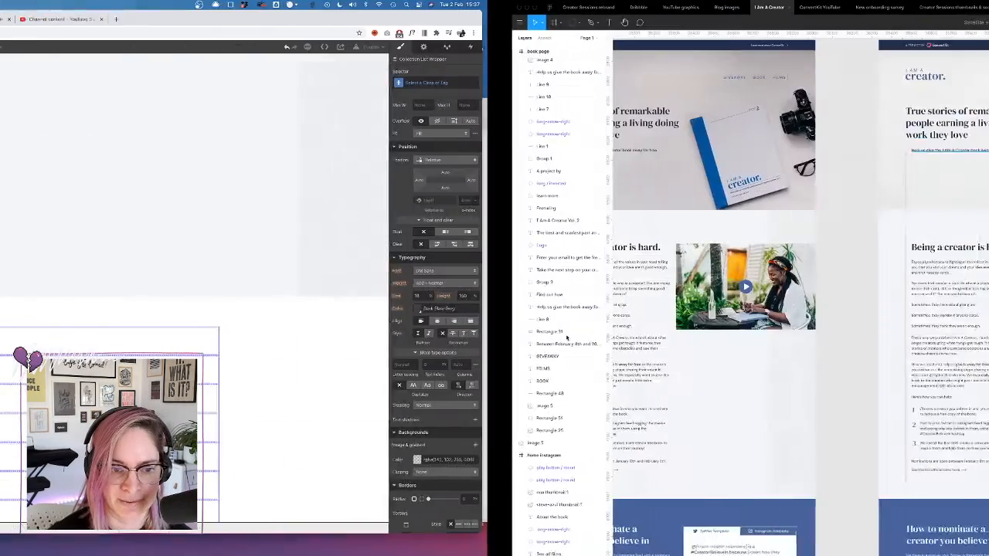
scroll(701, 315, up, 3)
key(ctrl+Left)
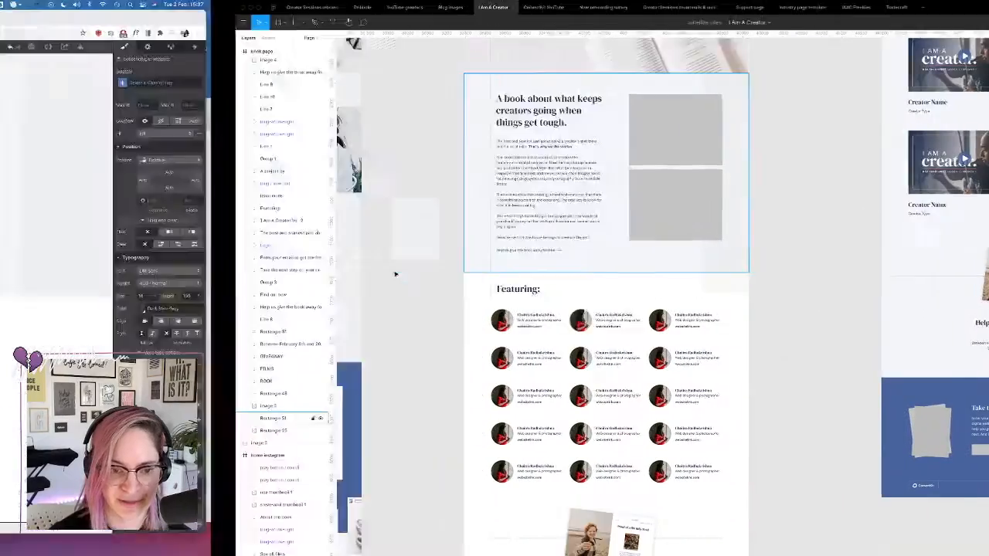
click(305, 306)
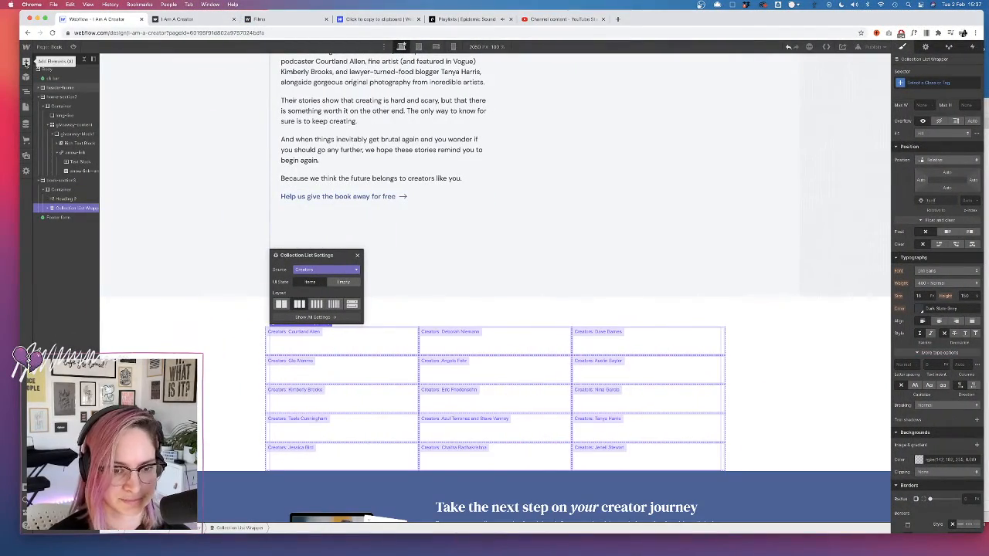
- Try to add a Div Block directly inside the Collection List Wrapper
click(27, 63)
click(210, 320)
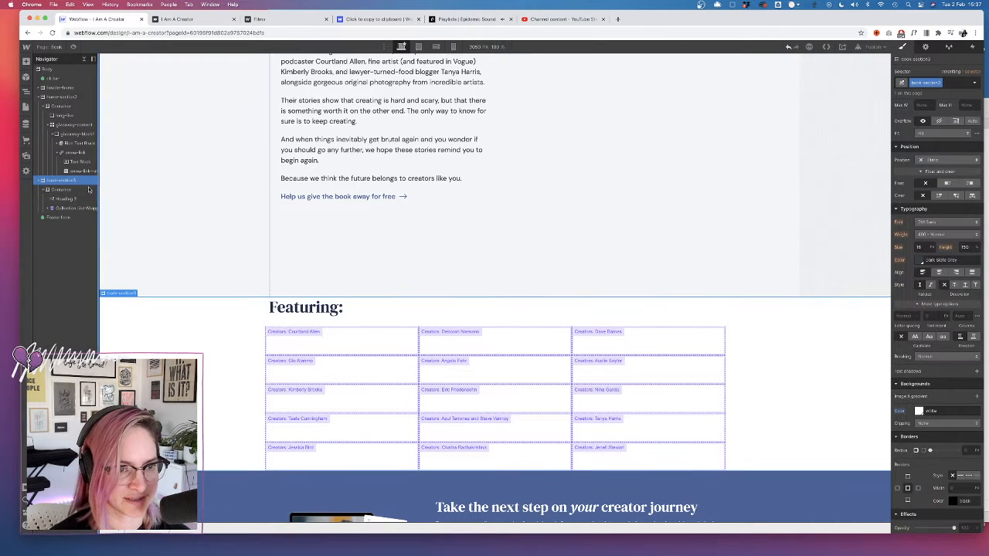
click(71, 209)
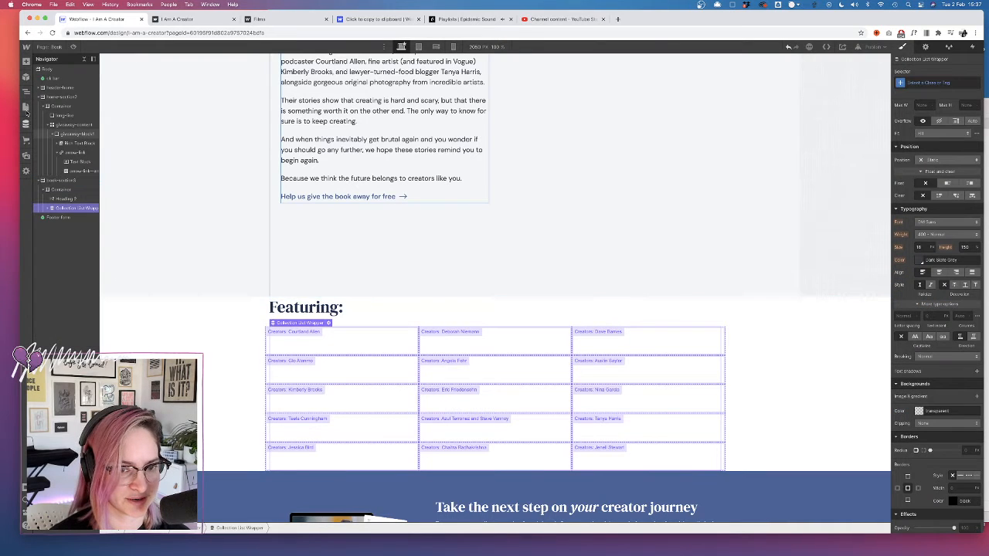
click(26, 63)
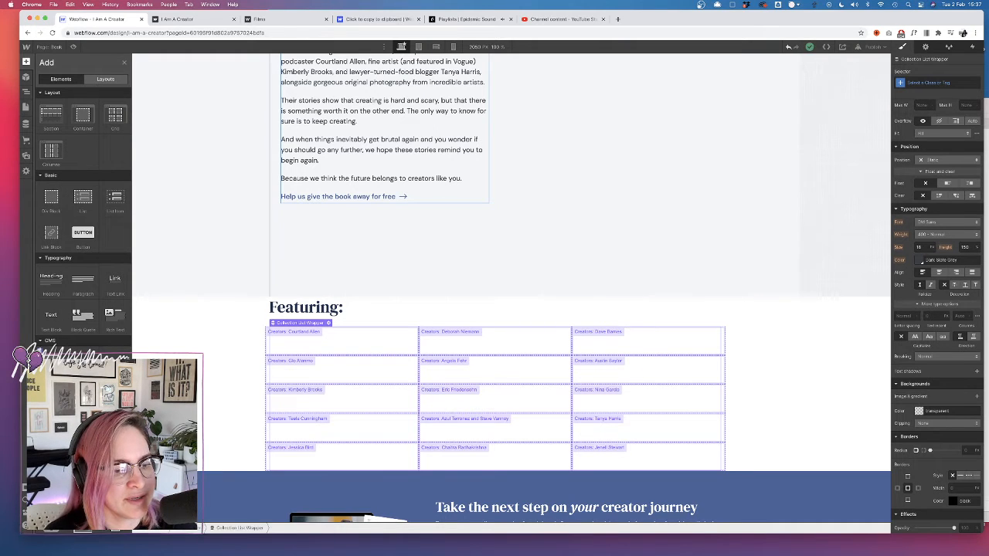
click(51, 199)
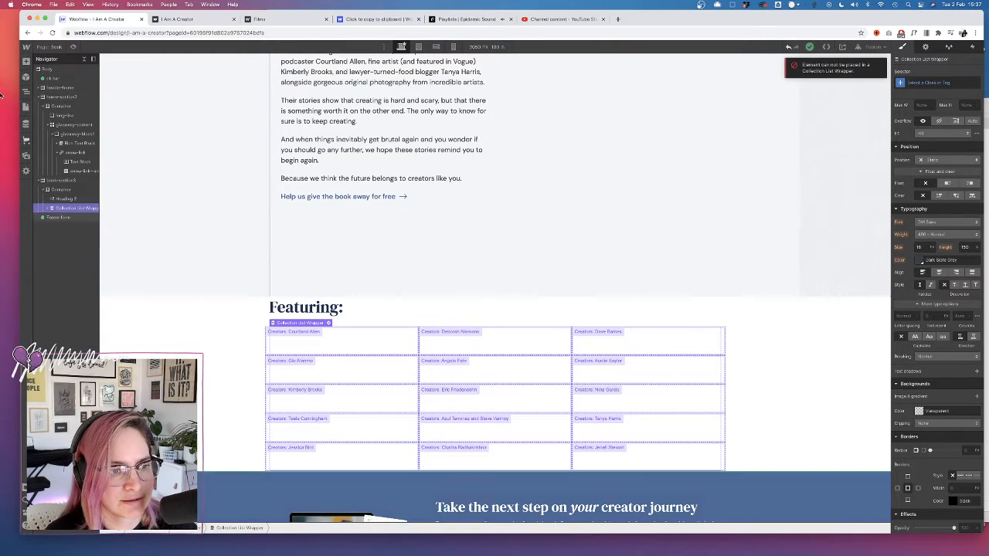
- Expand the Collection List Wrapper down to the Collection Item and add an image element inside it
click(50, 209)
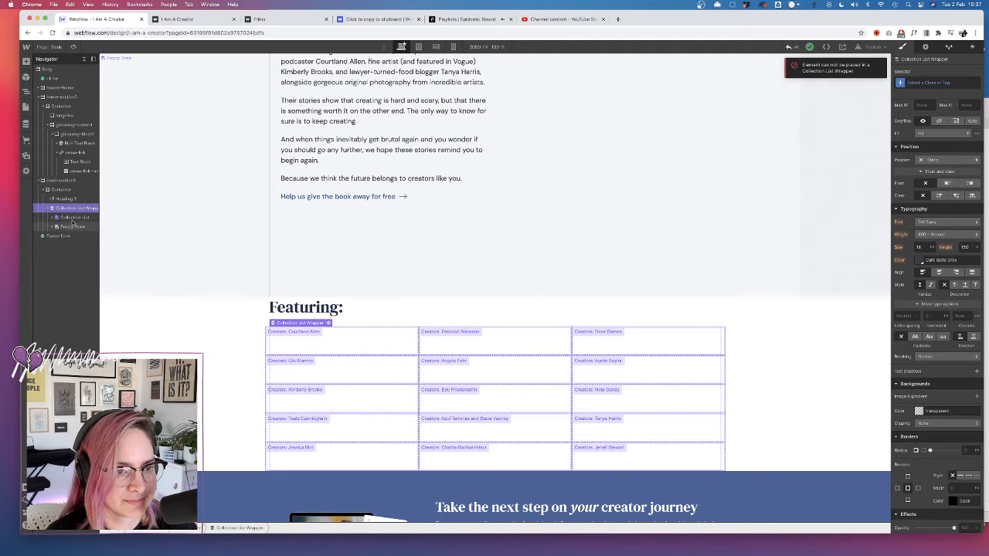
click(70, 218)
click(51, 218)
click(74, 226)
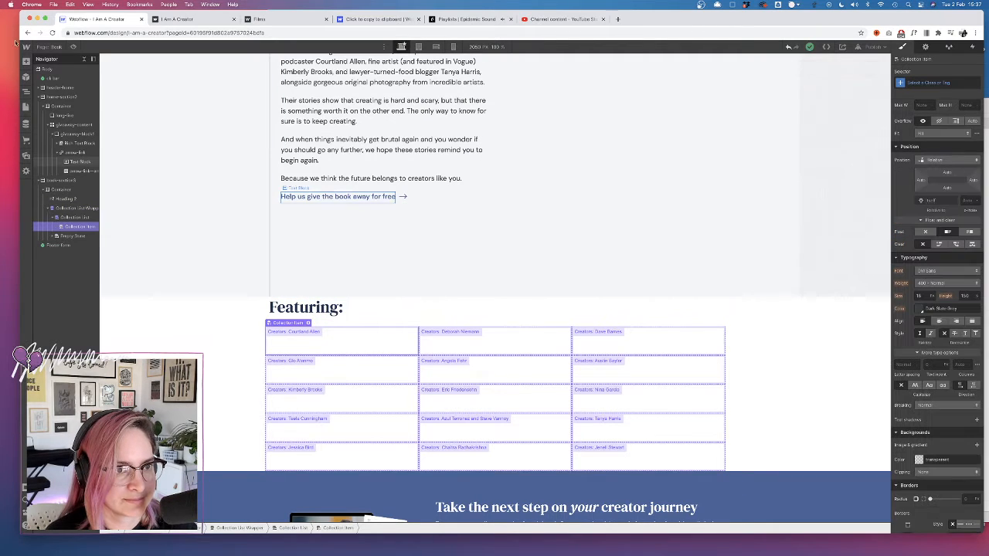
click(27, 61)
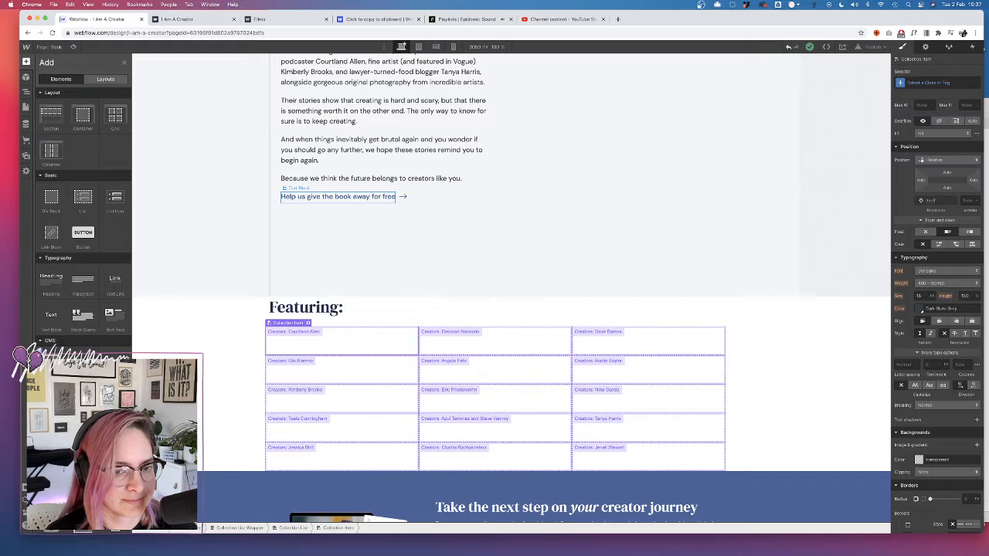
click(31, 368)
- Bind the collection item image to the Creators Profile picture field and its alt text to the Name field
click(278, 214)
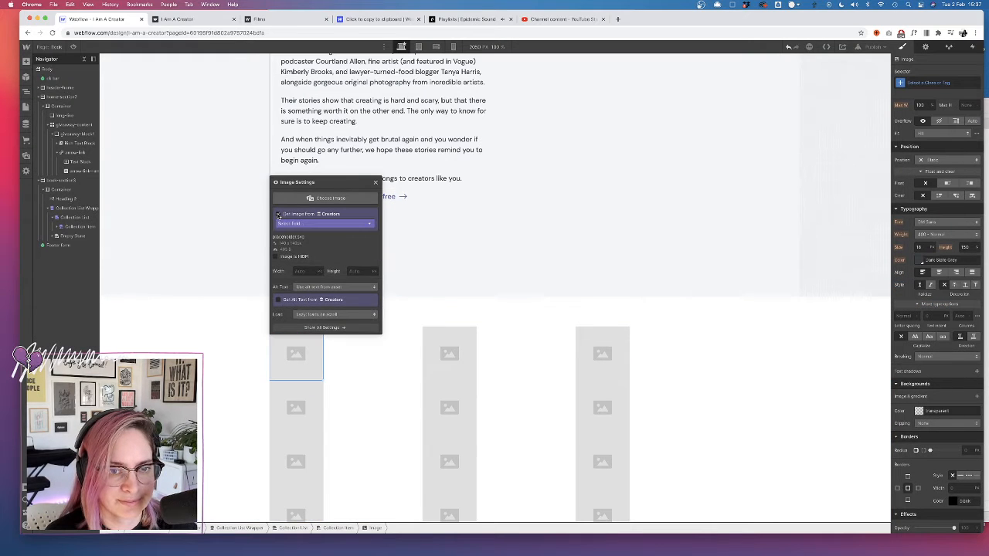
click(307, 226)
click(306, 241)
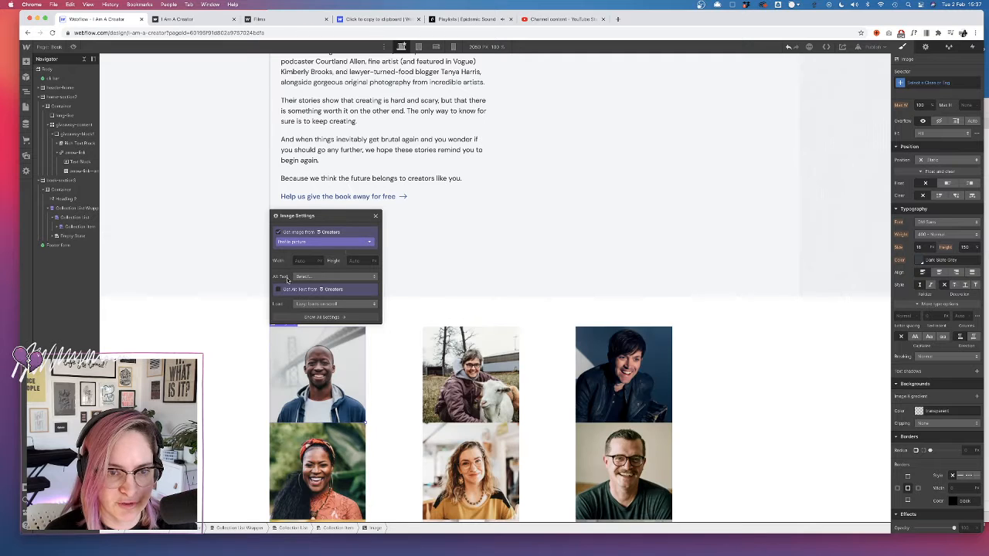
click(278, 290)
click(323, 300)
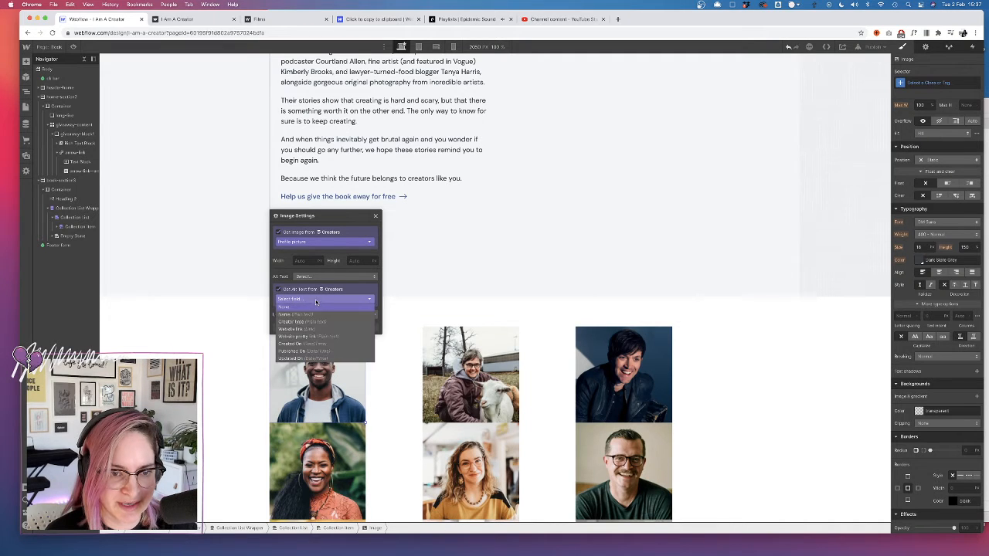
click(296, 315)
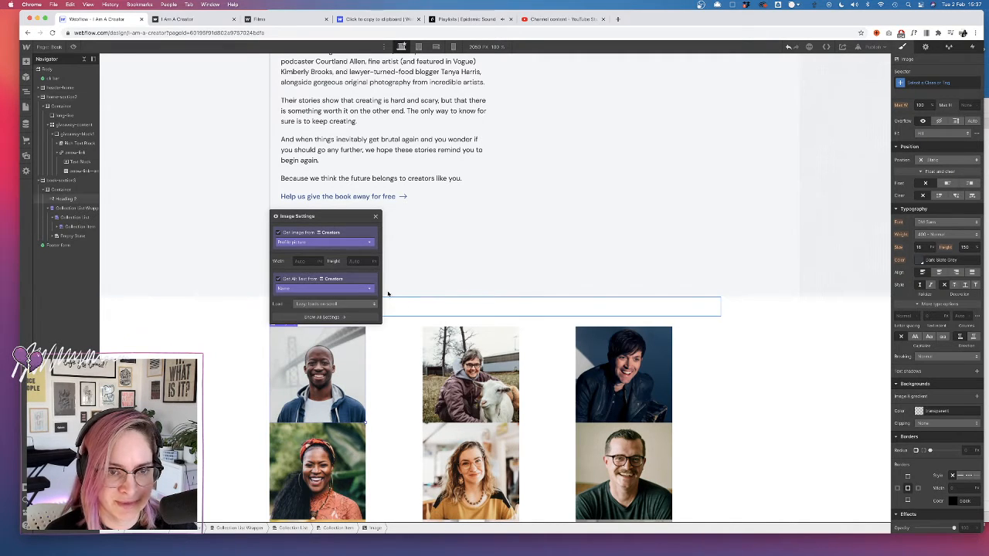
click(427, 339)
click(301, 331)
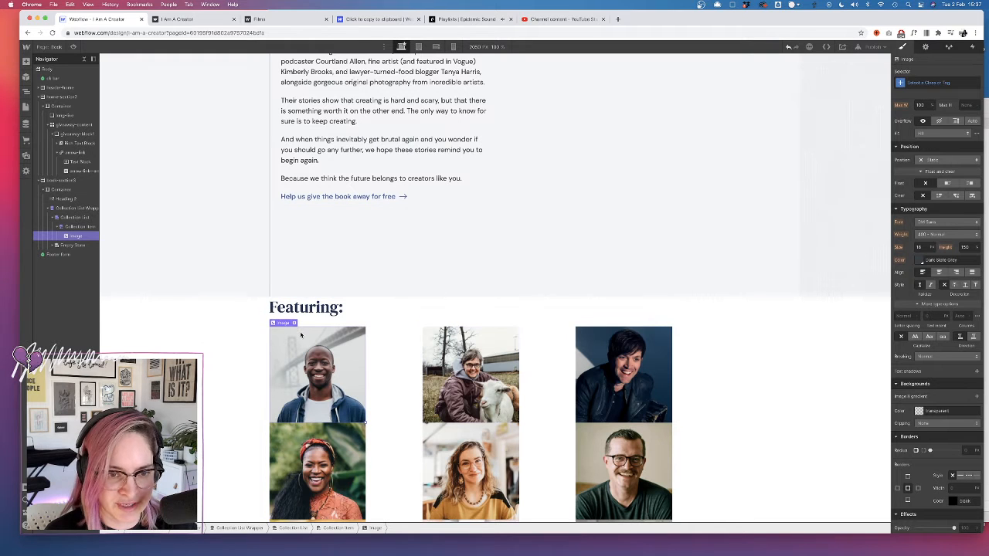
- Review the creator photo grid and open the settings of the Collection List Wrapper
click(80, 227)
scroll(246, 279, down, 10)
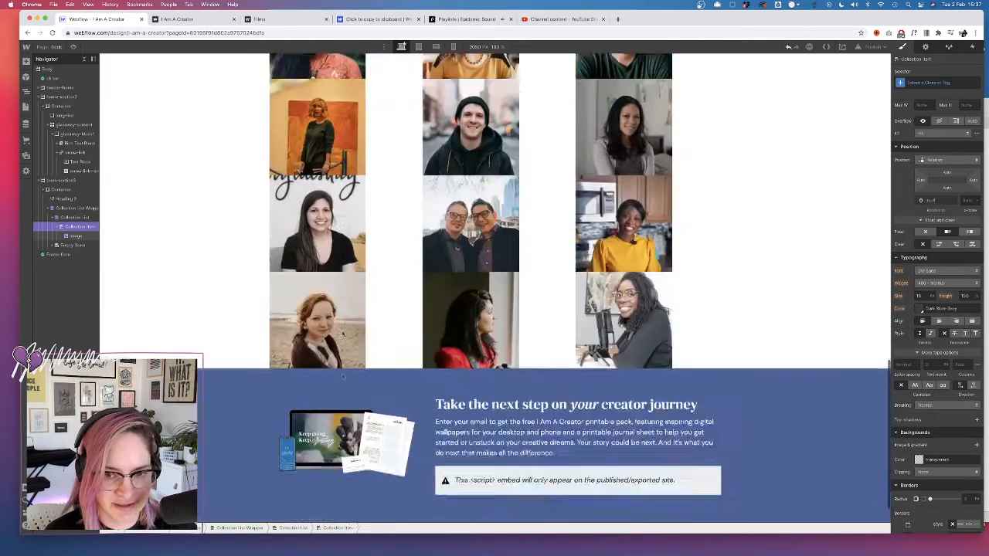
scroll(343, 334, up, 8)
scroll(343, 334, down, 1)
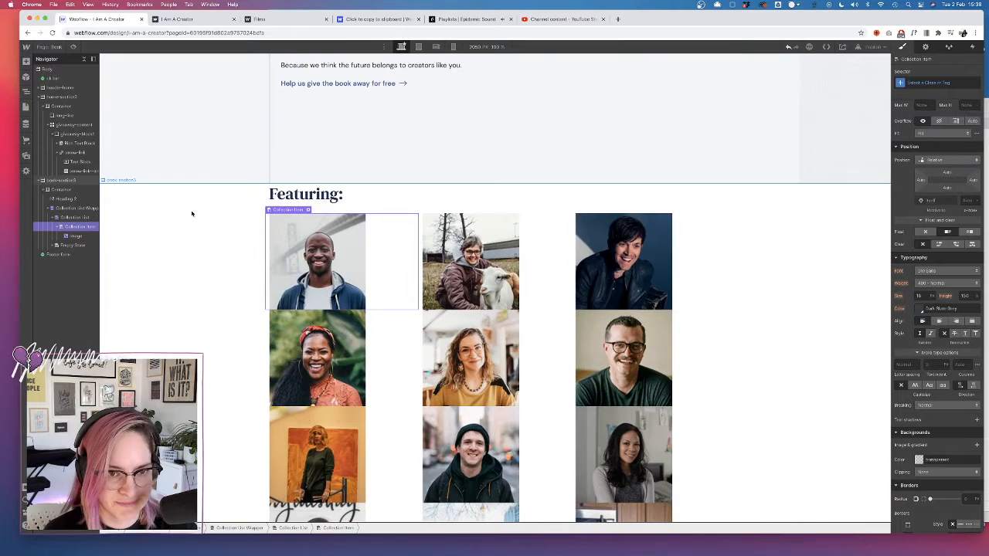
click(77, 218)
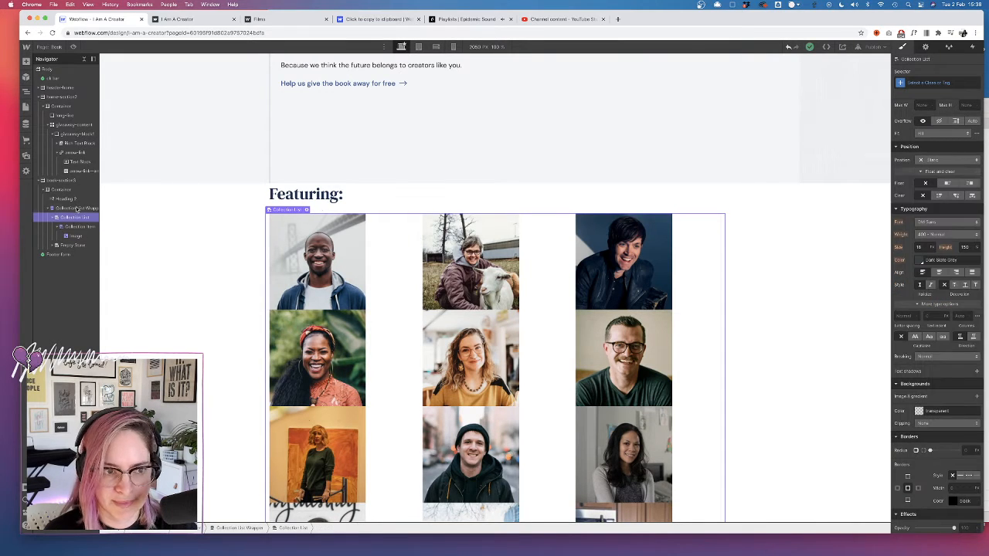
click(926, 47)
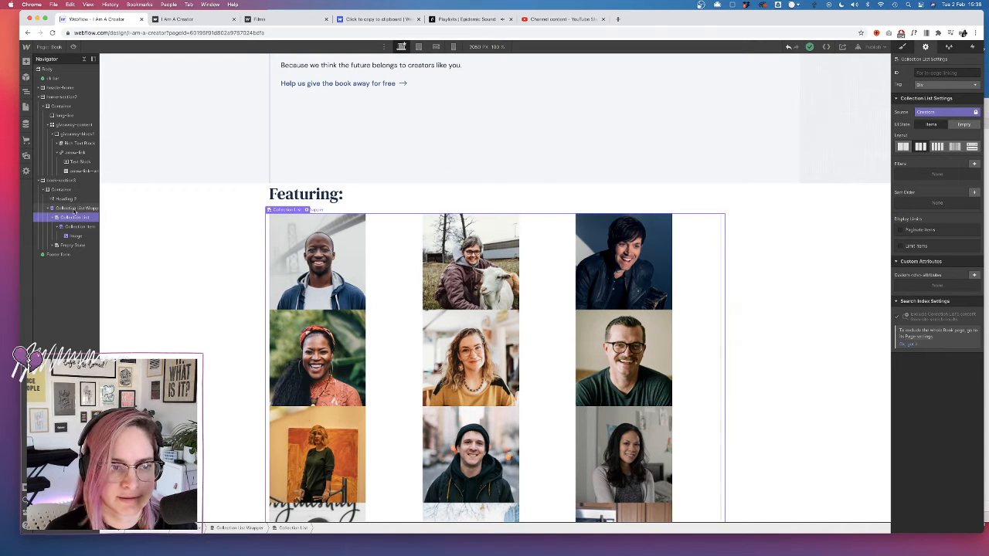
click(75, 208)
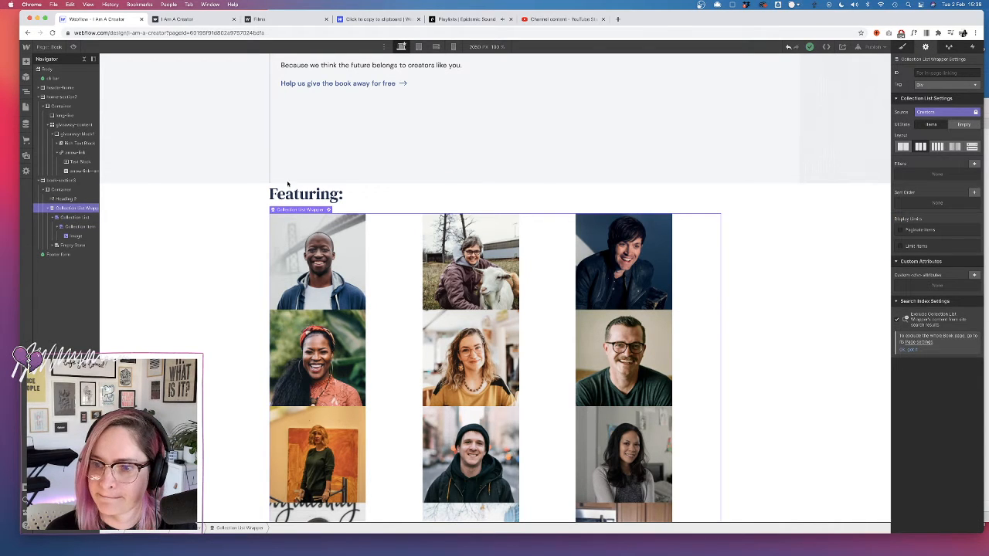
click(974, 192)
click(937, 232)
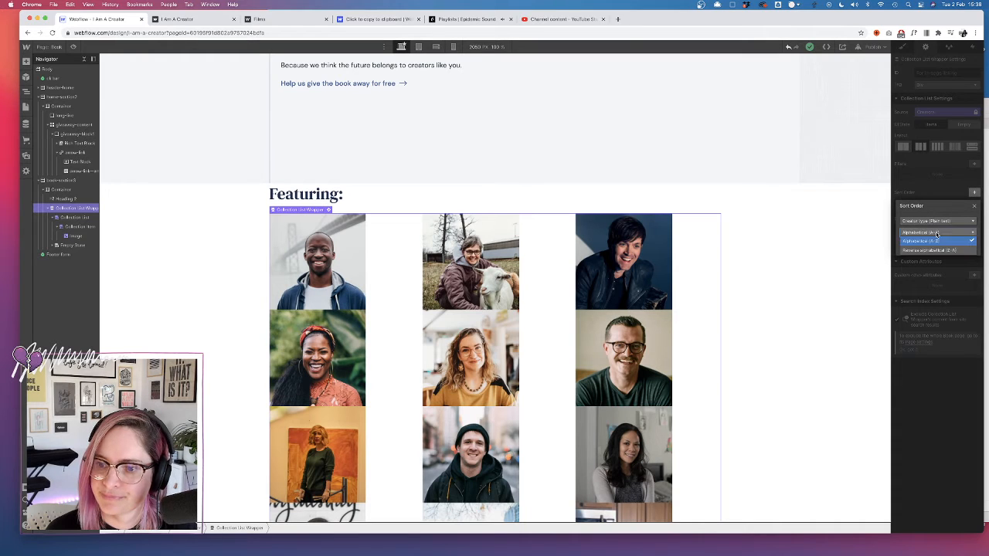
key(Escape)
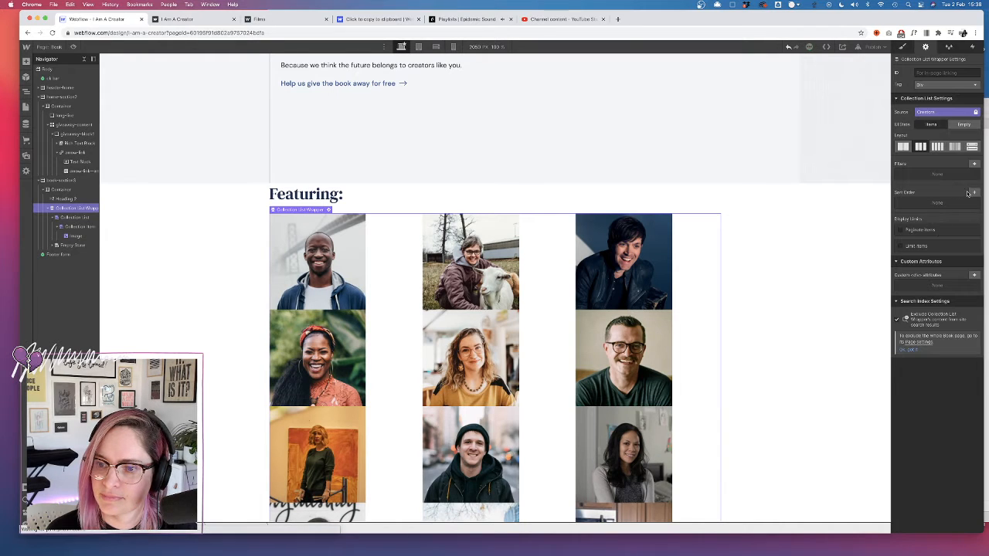
- Add a sort order to the Creators list by Created On, oldest to newest
click(974, 191)
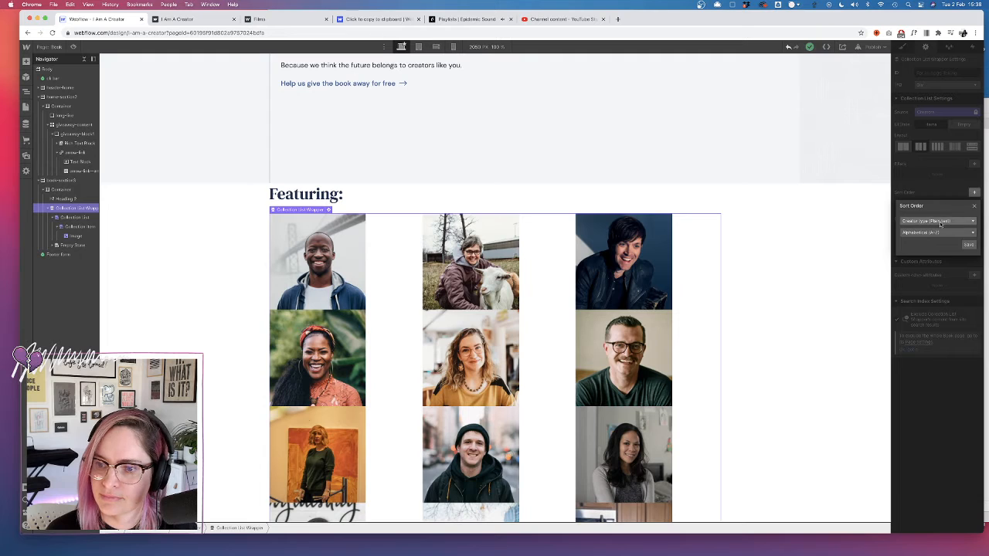
click(936, 221)
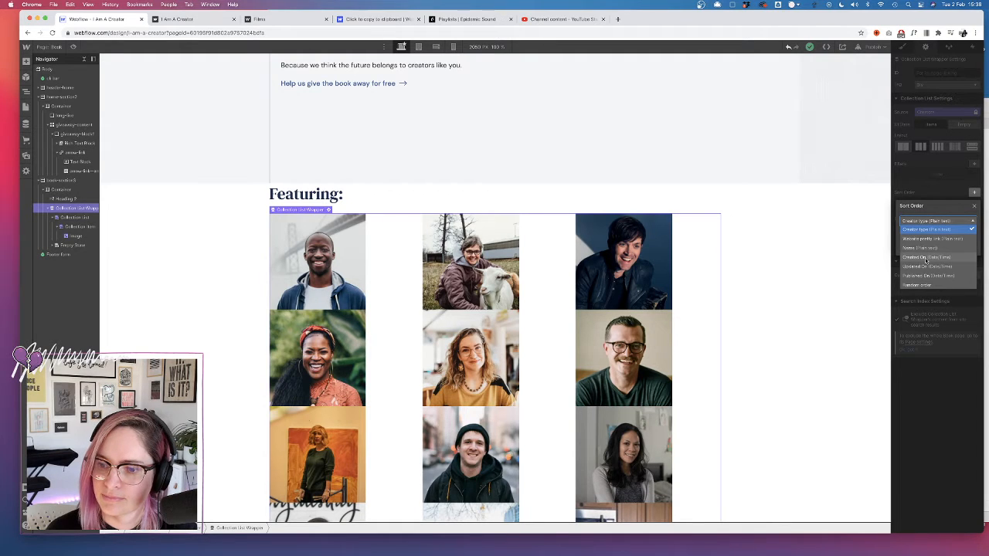
click(926, 258)
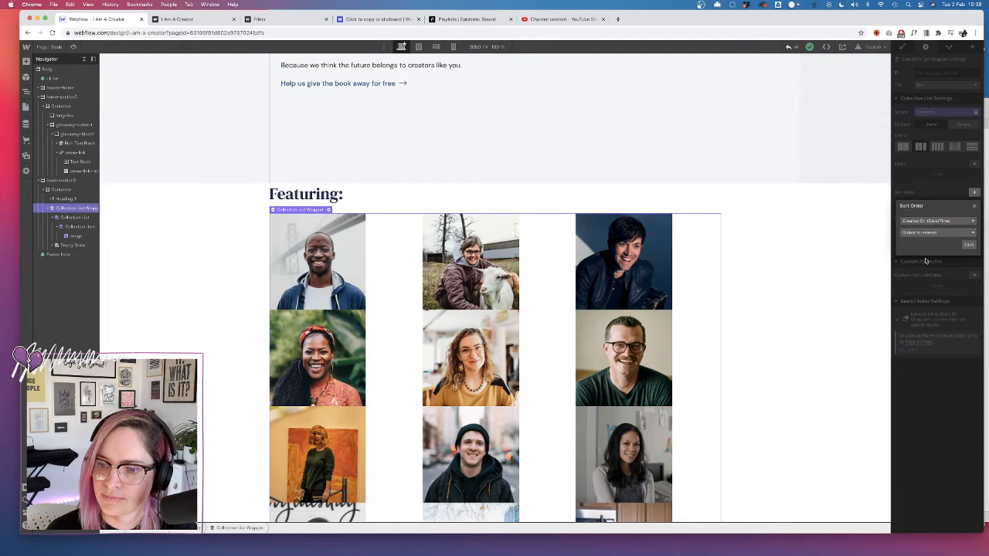
click(968, 245)
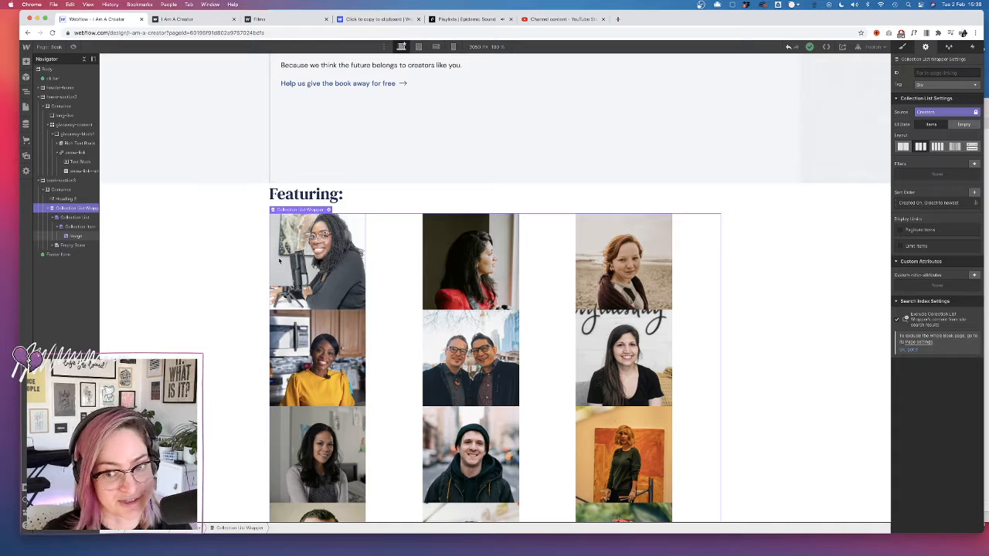
- Open the full image settings of the first creator photo to check its field bindings
click(321, 253)
double_click(319, 255)
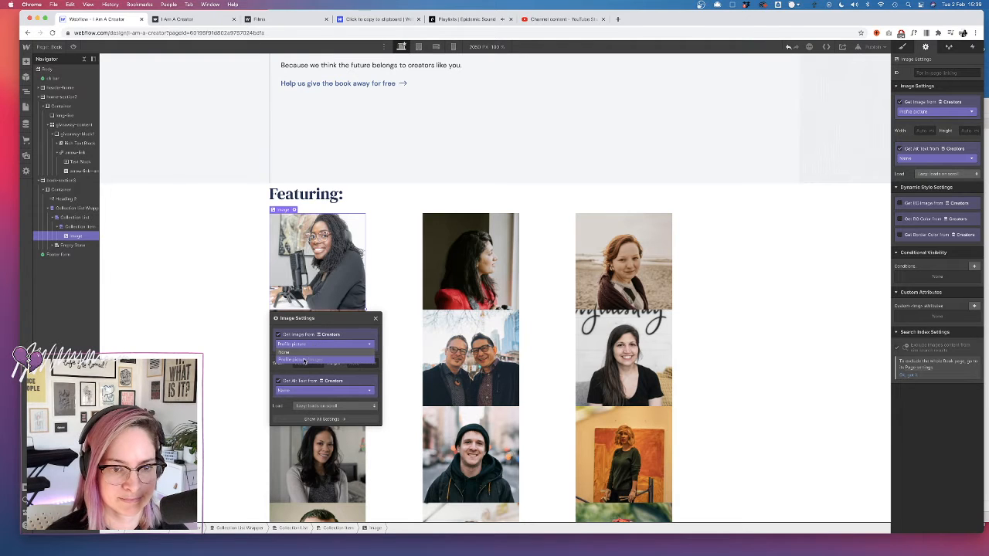
click(323, 419)
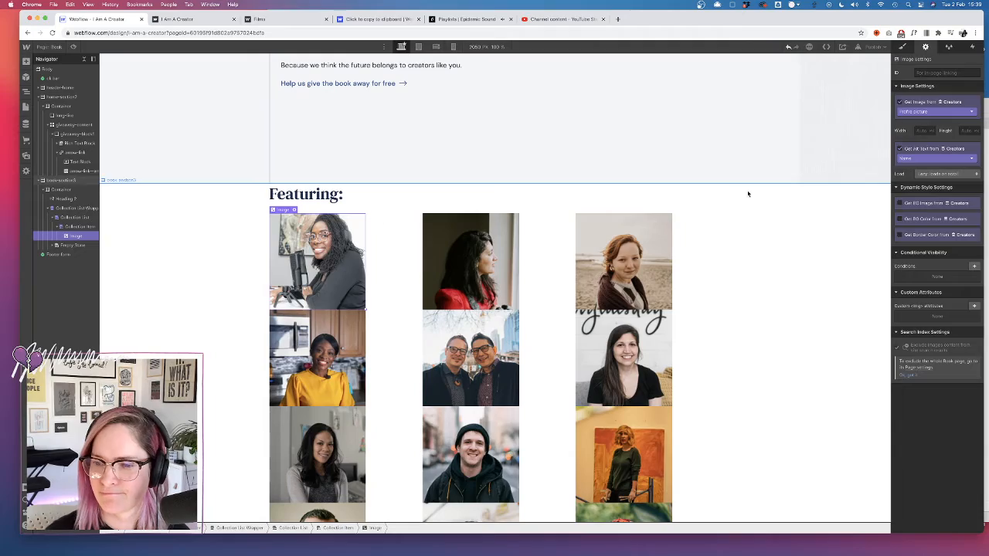
- Switch to Figma, inspect the dimensions of a circular creator photo in the Featuring grid, and return to Webflow
key(super+Tab)
double_click(423, 319)
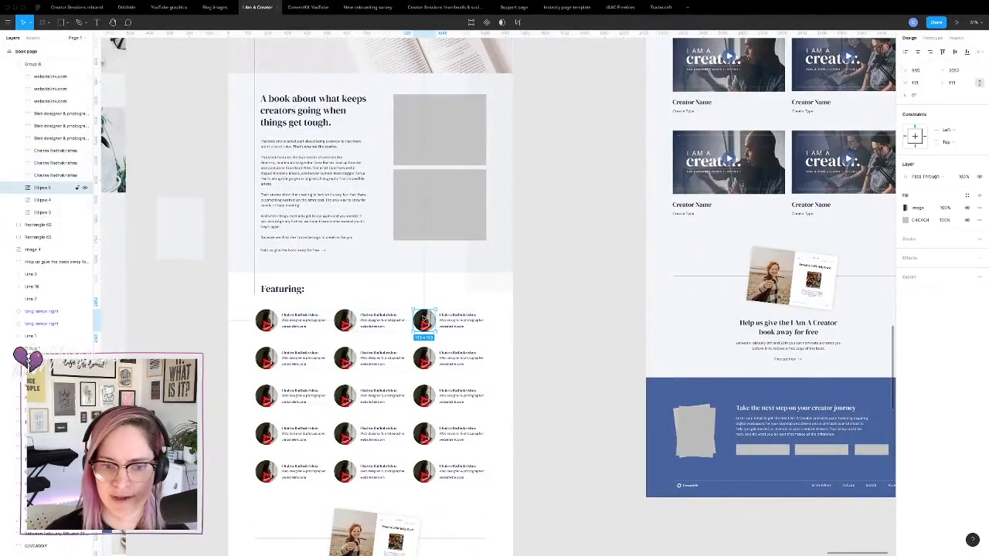
key(super+Tab)
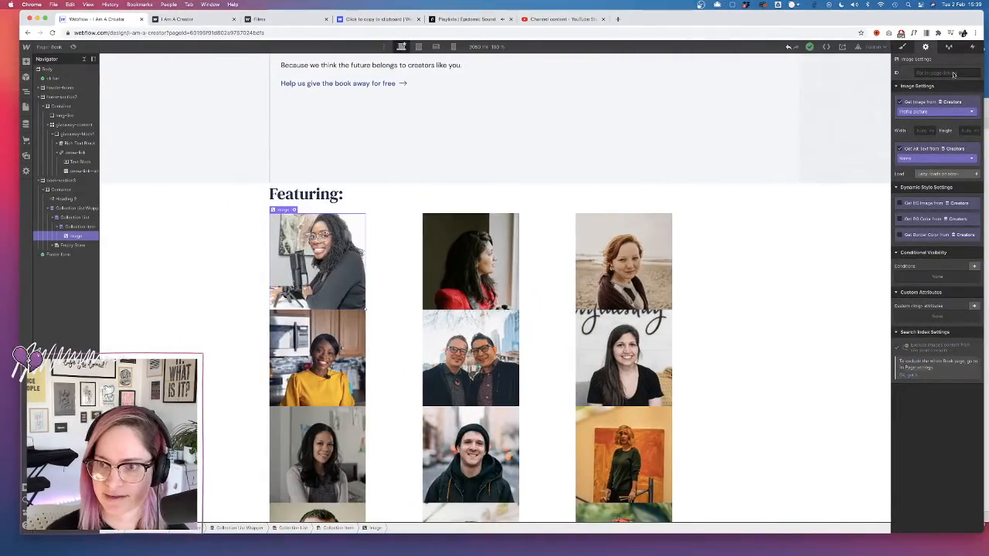
- Give the creator image a new style class named featured-creator-image
click(902, 48)
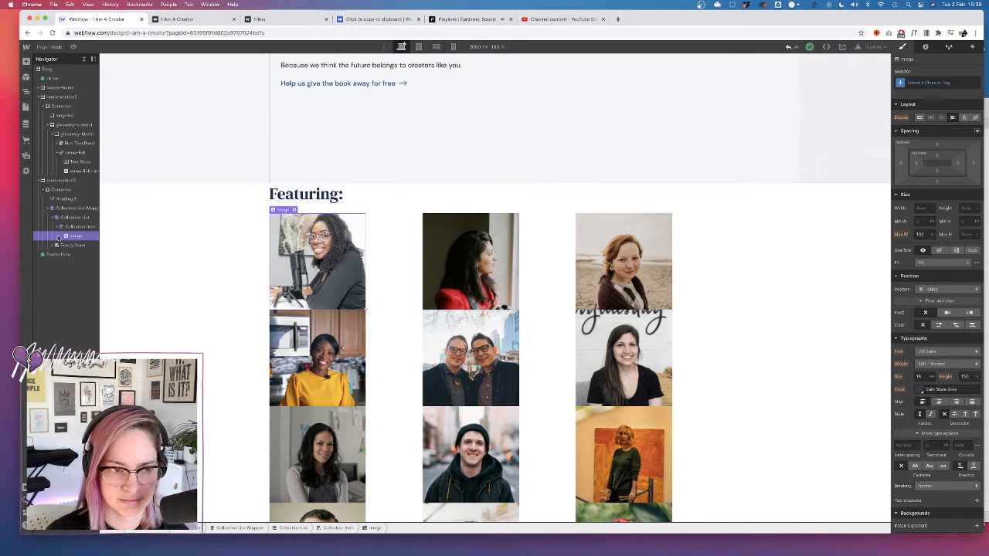
click(924, 82)
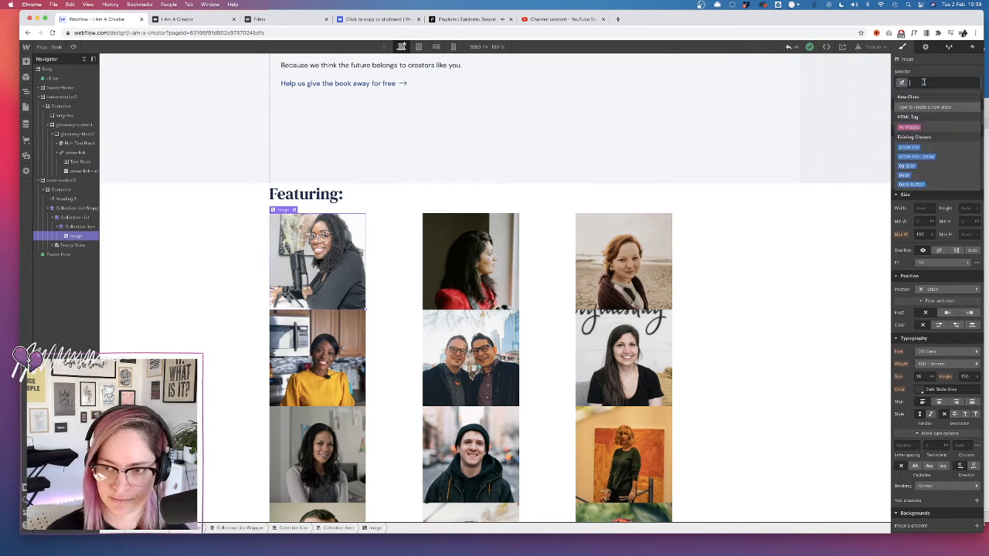
text(creato)
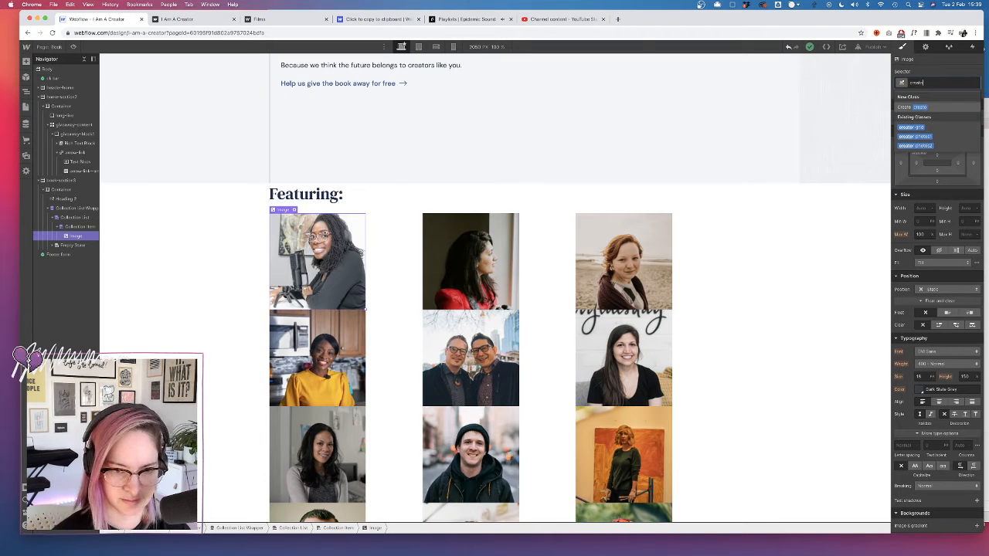
key(BackSpace)
key(BackSpace)
key(BackSpace)
key(BackSpace)
key(BackSpace)
text(featur)
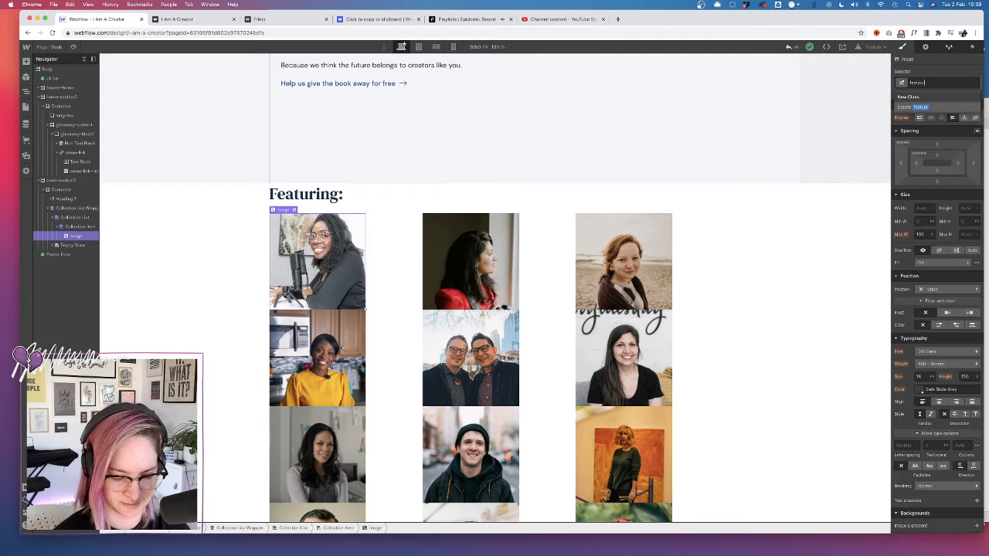
text(ed-creator)
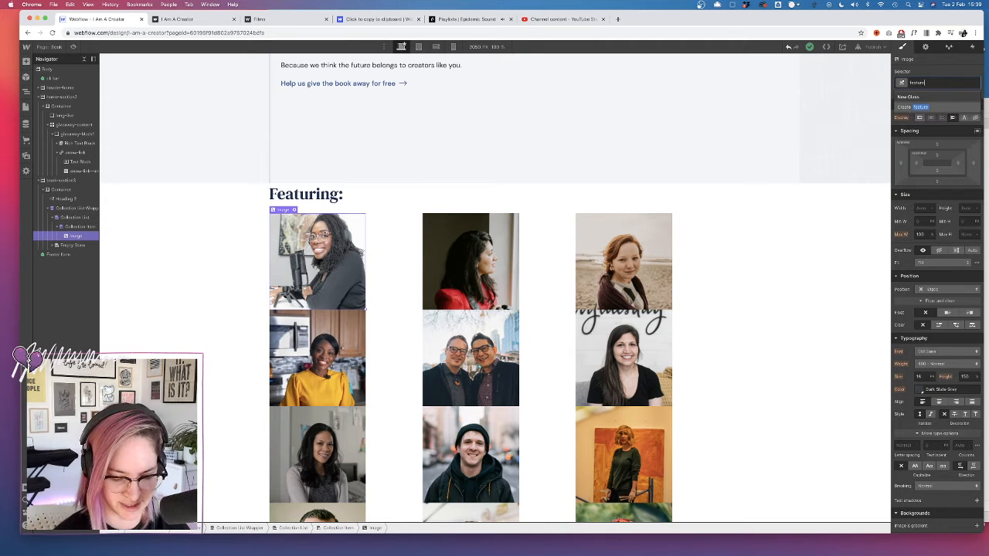
text(-image)
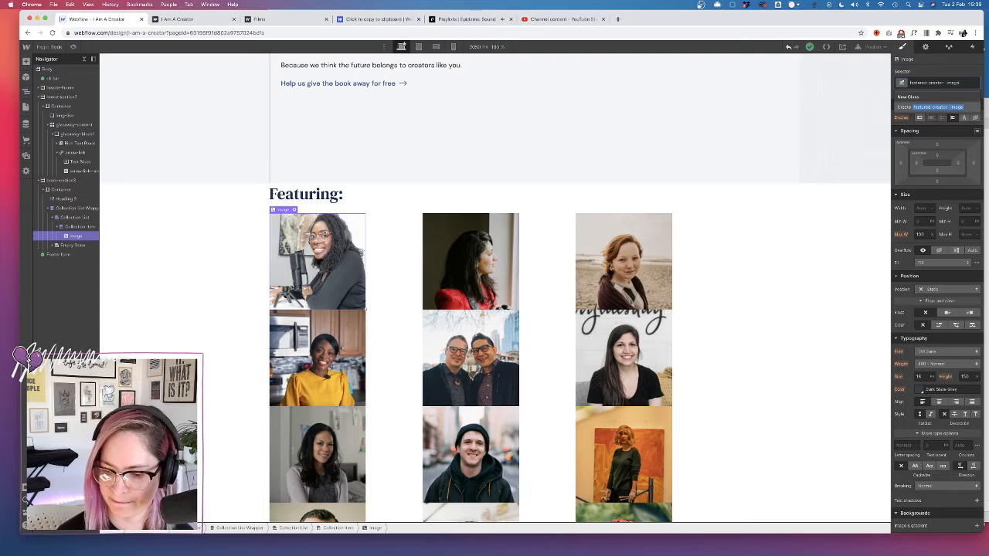
key(Return)
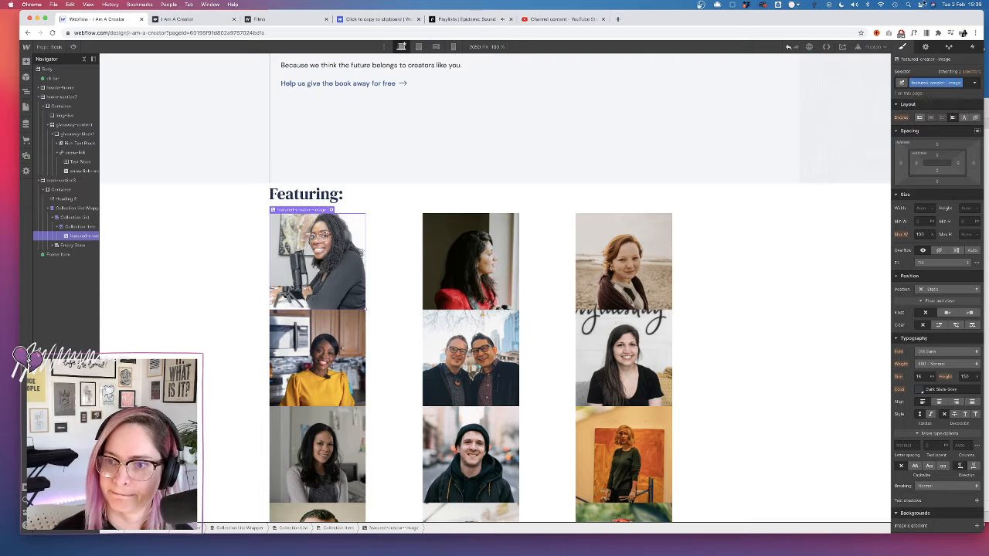
- Set the creator image's width and height to 115 px each
click(922, 208)
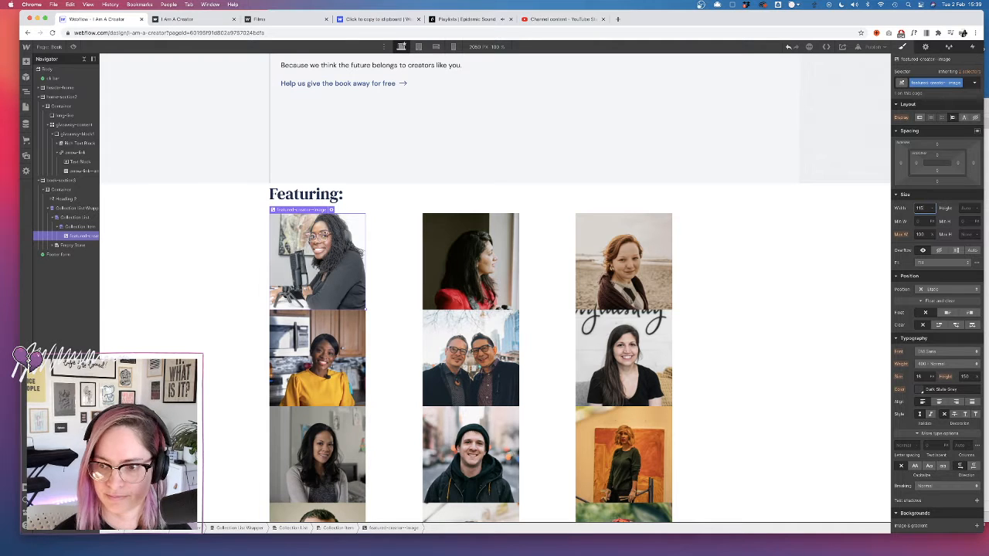
key(Tab)
text(115)
key(Return)
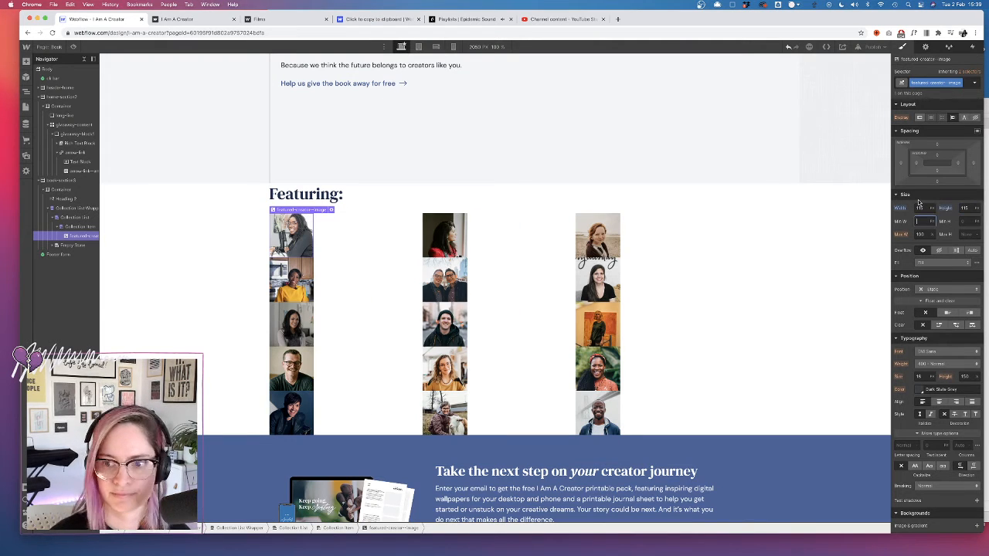
- Make the creator images circular with a border radius of 50%
scroll(899, 310, down, 5)
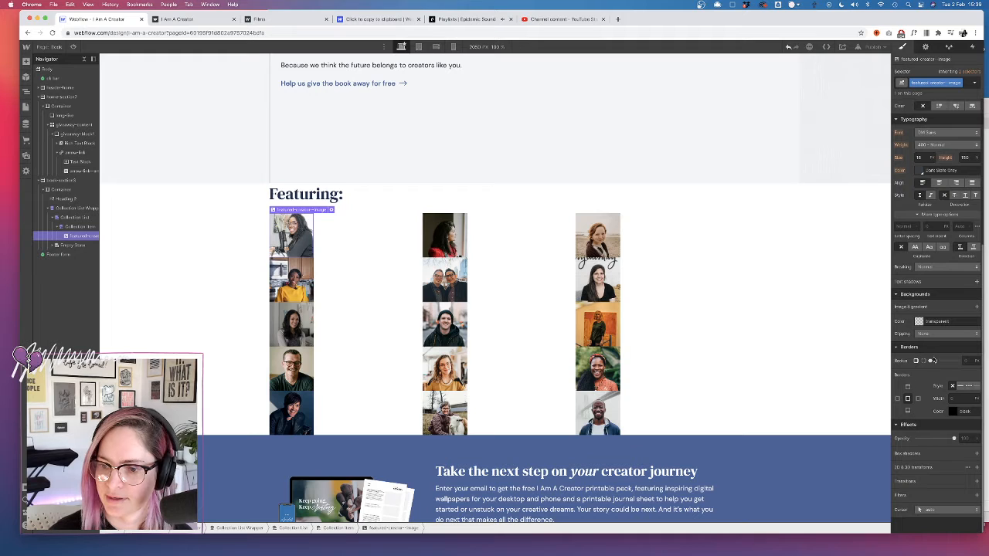
drag(930, 361, 962, 361)
click(968, 361)
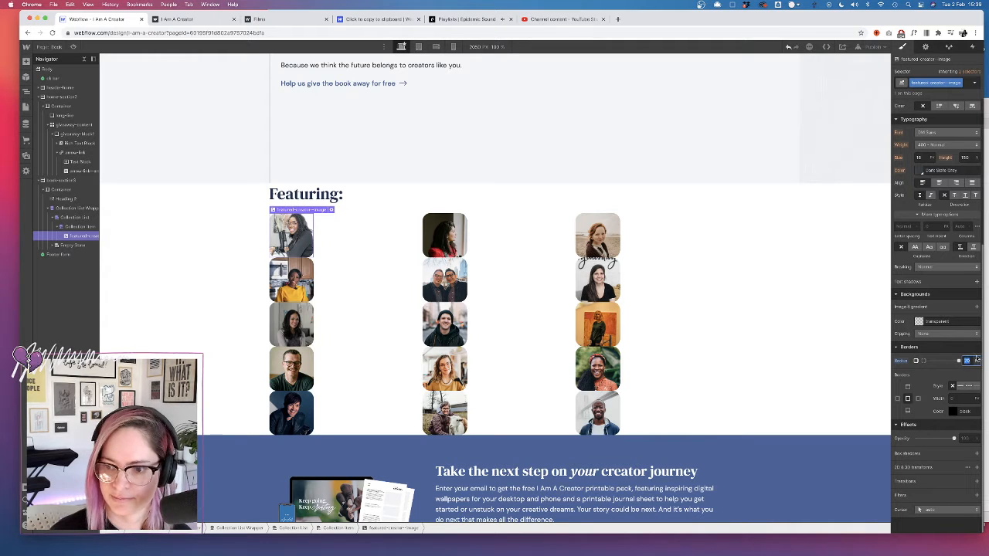
text(100)
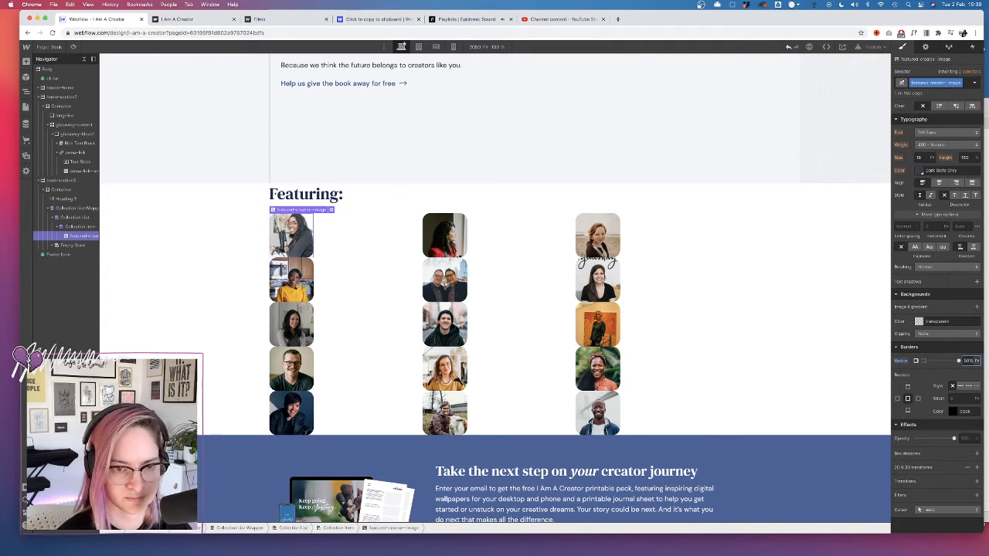
key(Return)
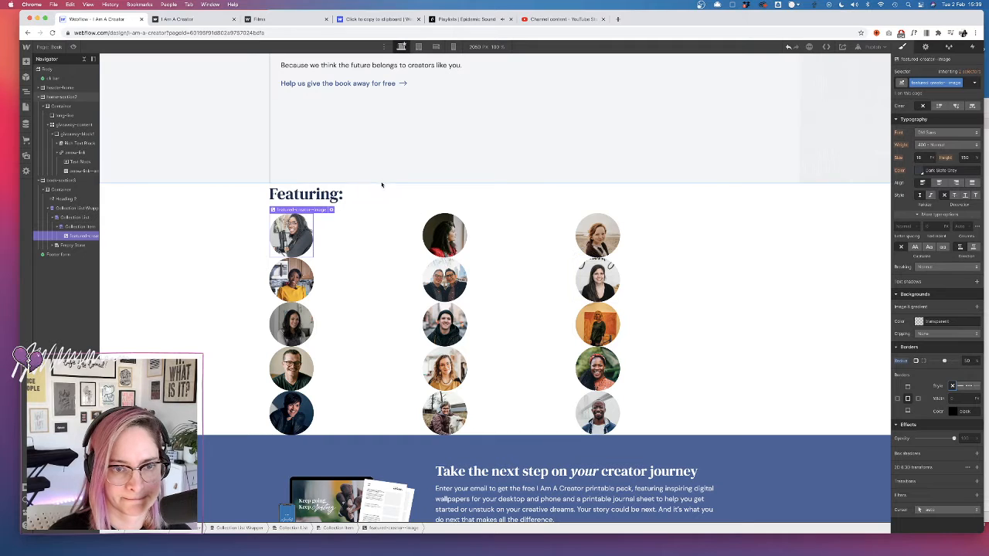
- Give the Collection Item a new style class named featured-creator
click(926, 83)
text(featured cre)
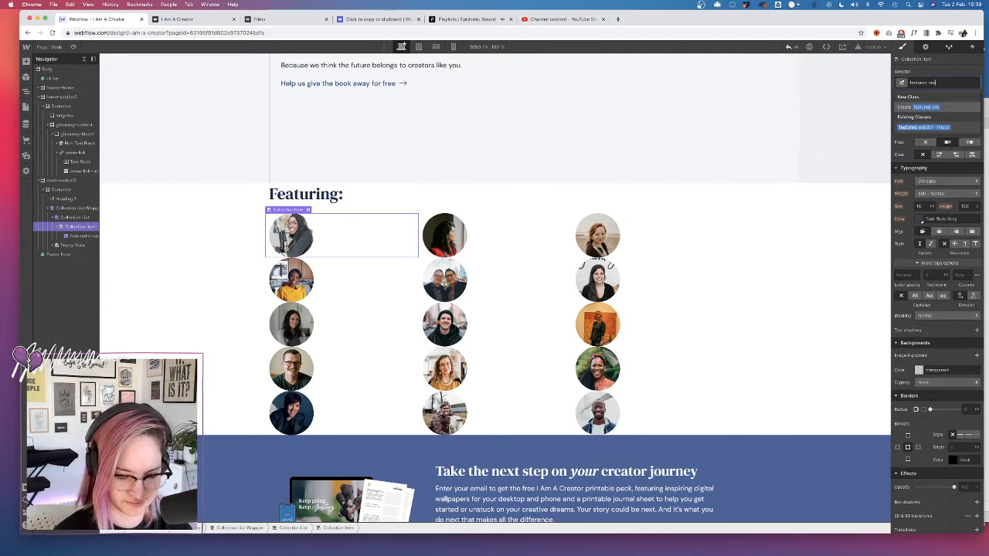
key(Return)
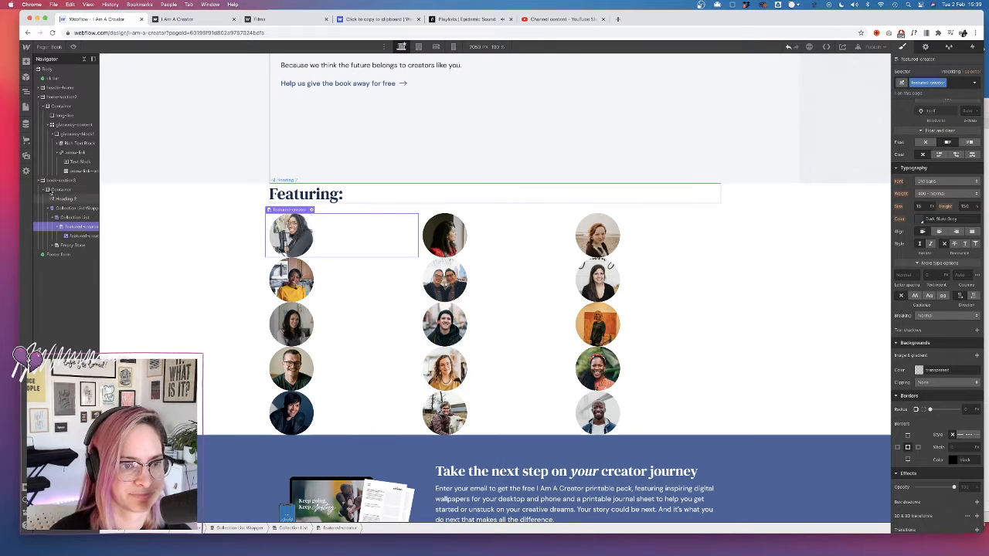
- Add a Div Block beneath the image in the featured-creator item and check the creator name's text style in the Figma design
click(26, 61)
click(48, 199)
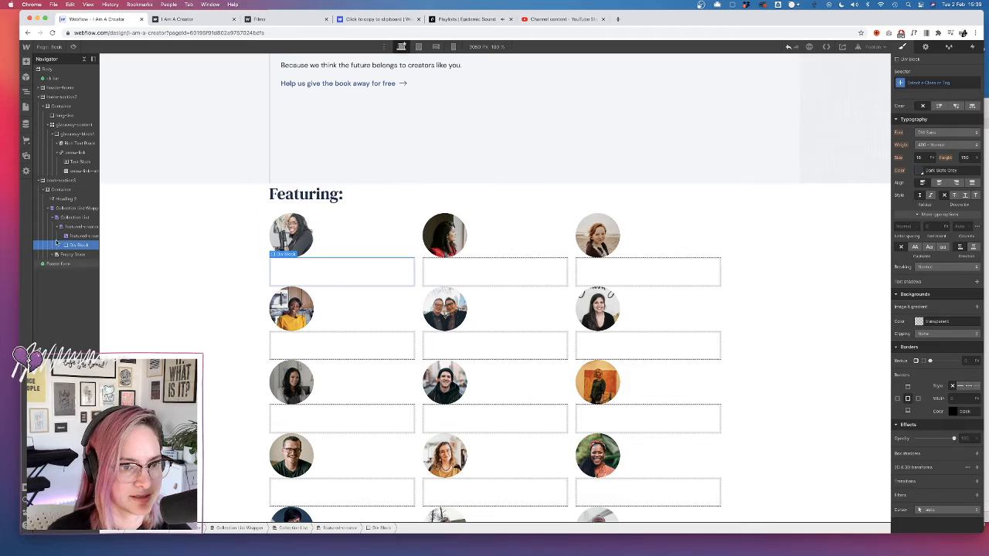
key(ctrl+Right)
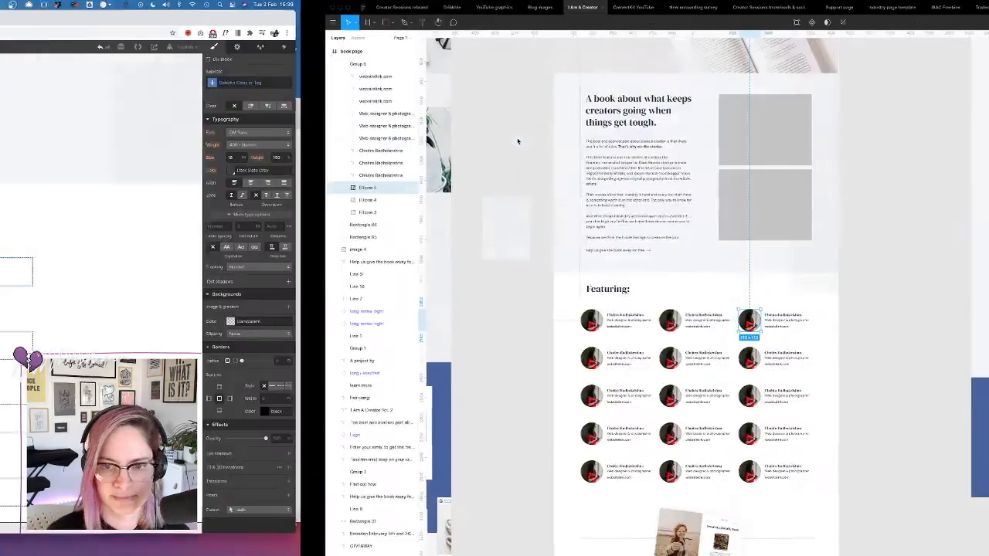
click(466, 316)
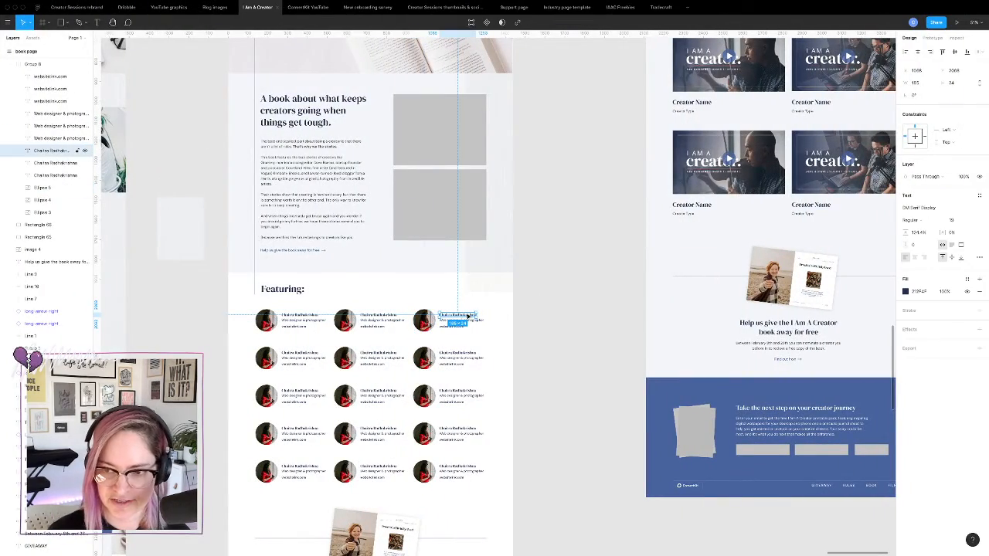
key(ctrl+Left)
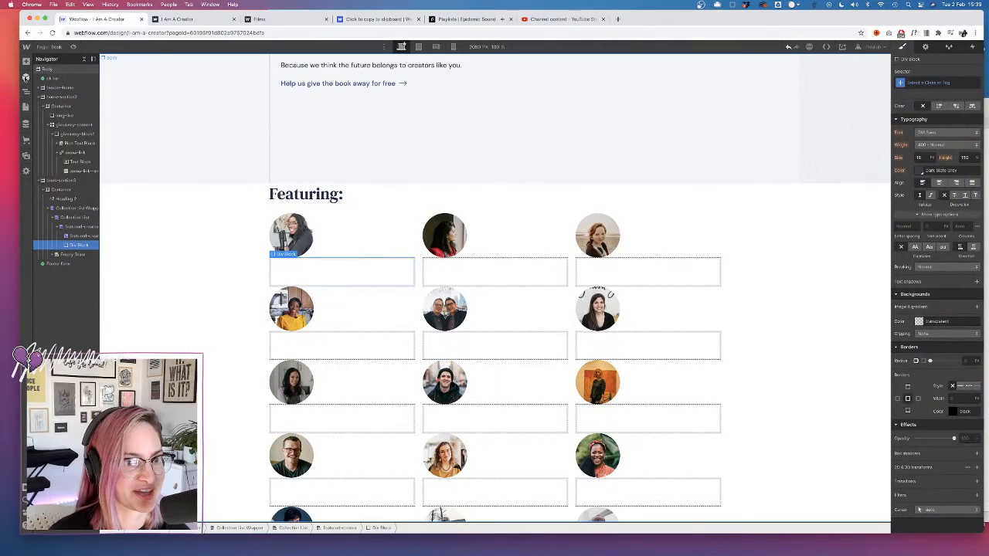
- Add a Heading inside the new Div Block beneath the creator image, trying type H6 before setting it to H4
click(25, 61)
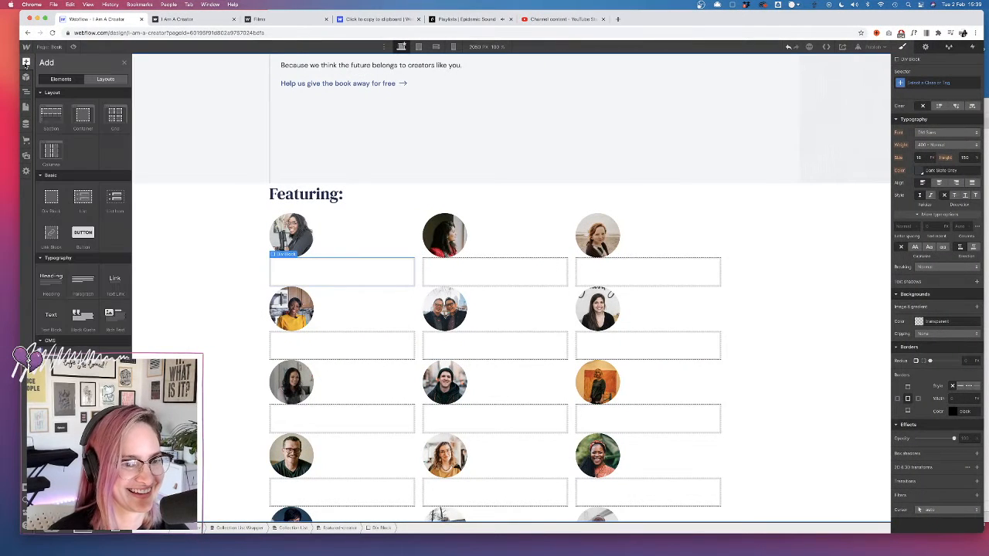
click(51, 280)
click(323, 312)
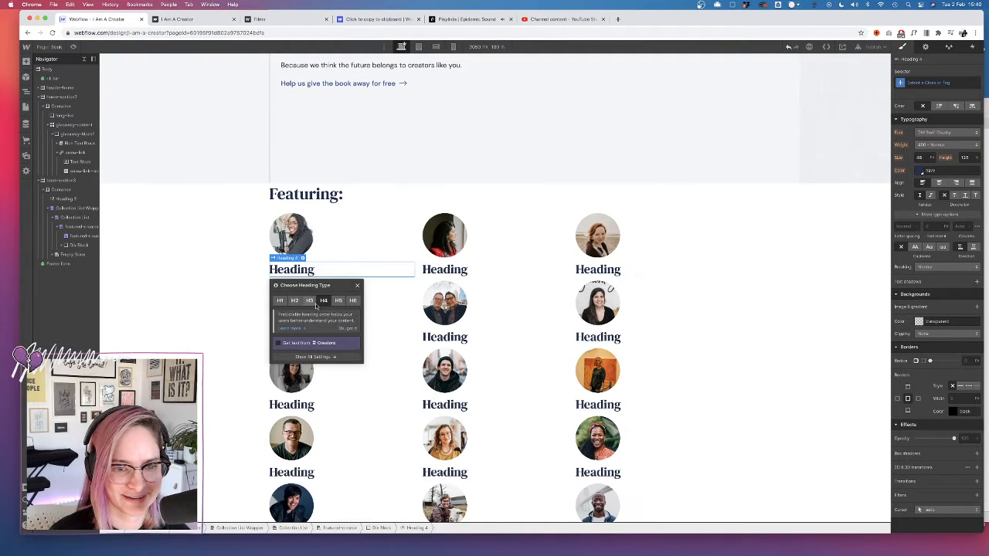
click(352, 300)
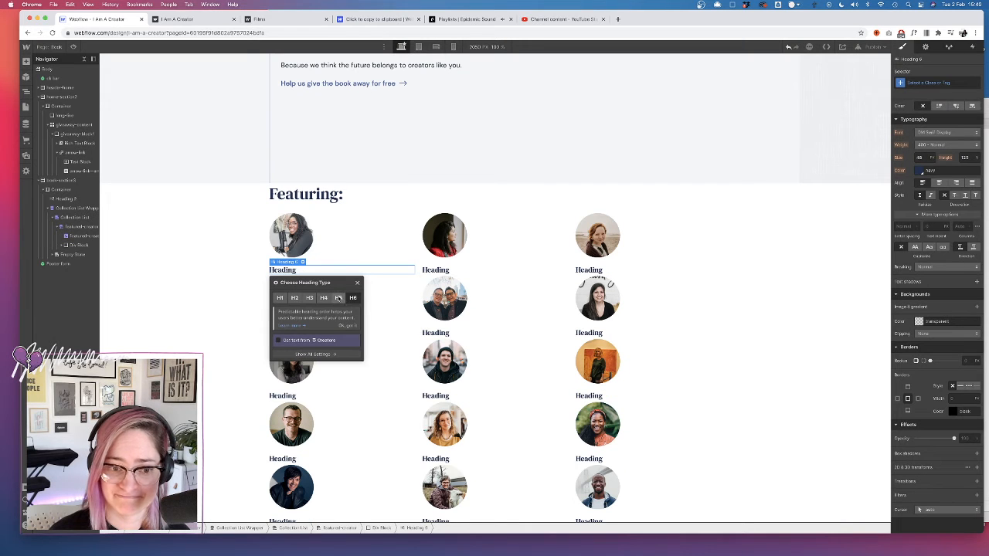
click(323, 297)
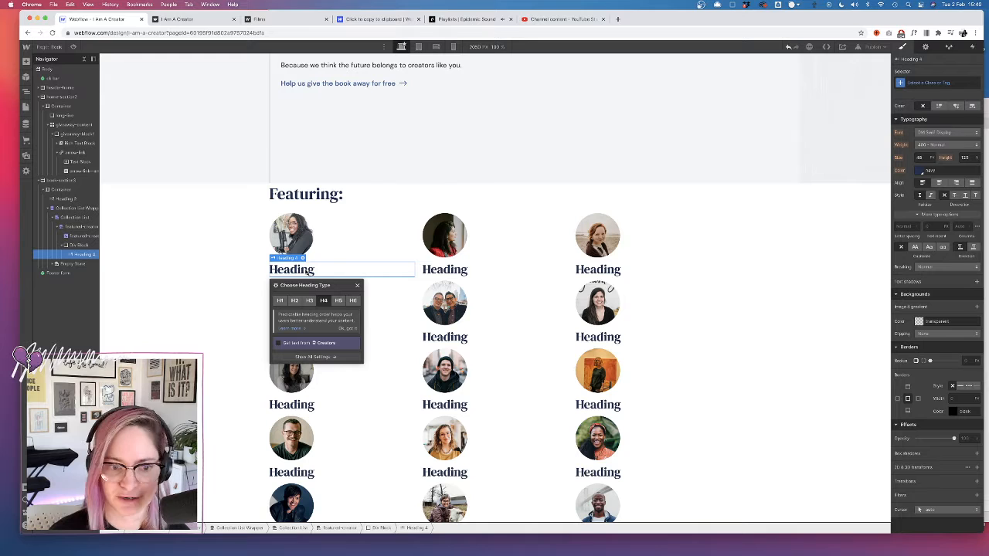
- Bind the heading's text to the Name field of the Creators collection and set the heading type to H6
click(293, 345)
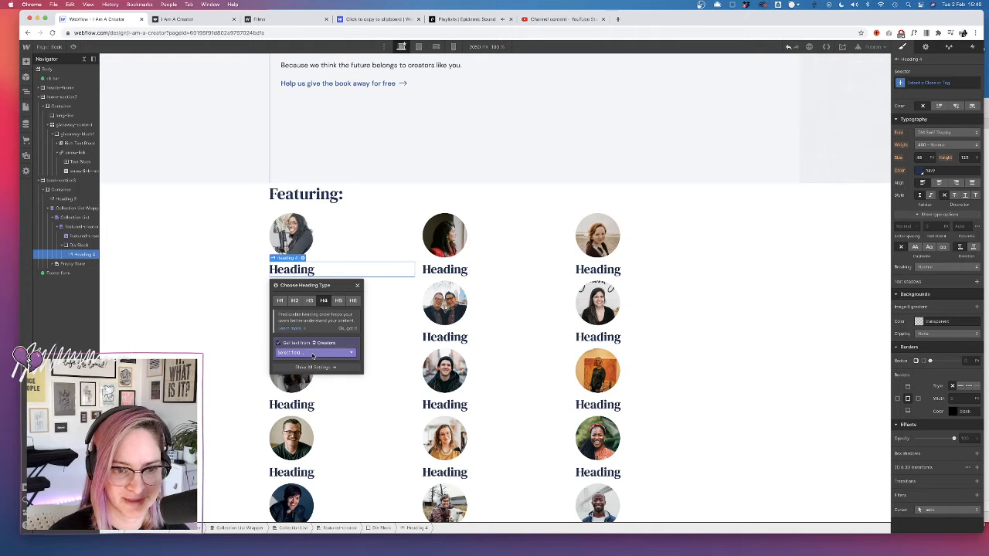
click(297, 353)
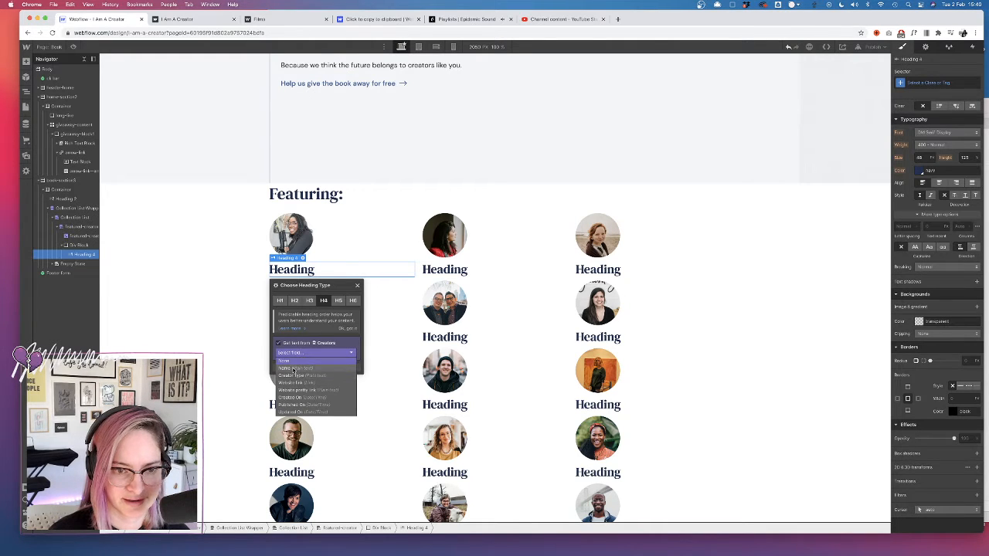
click(294, 369)
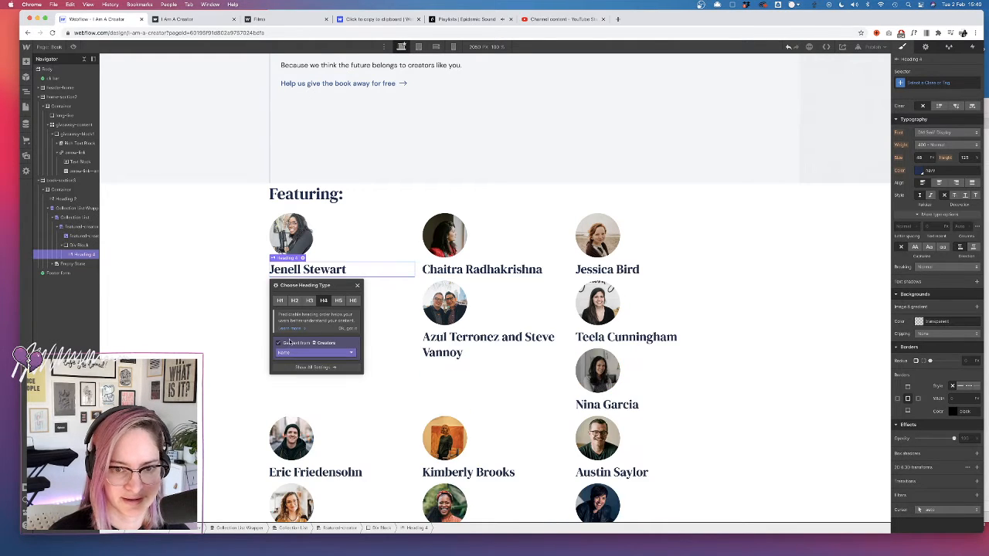
click(352, 300)
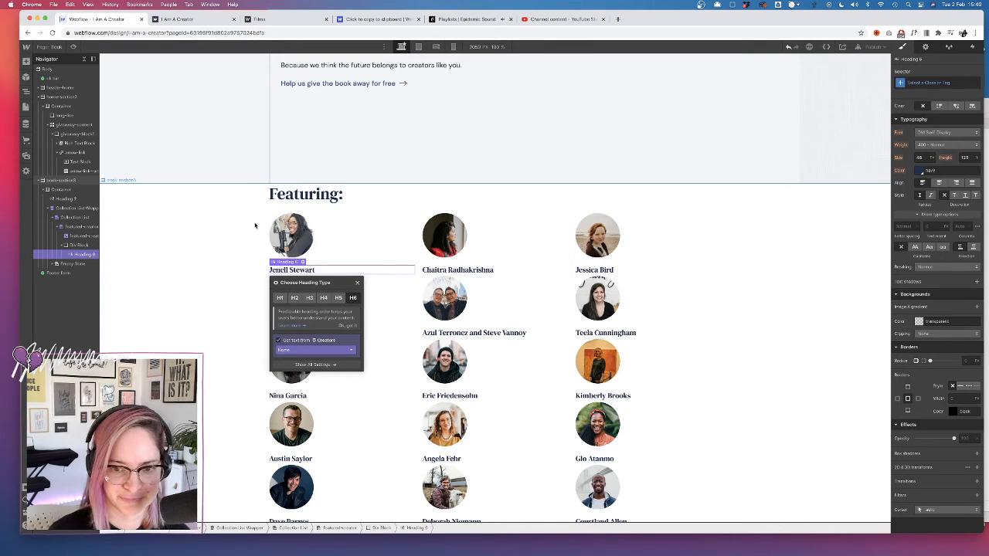
- Add a Text Block beneath the creator's name and bind its text to the Creator type field of the Creators collection
click(26, 62)
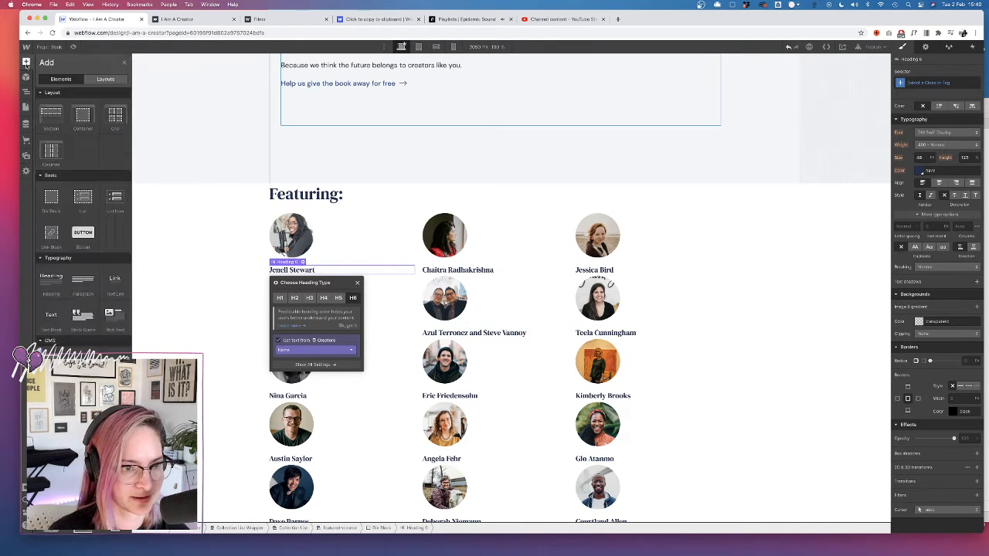
drag(65, 313, 309, 278)
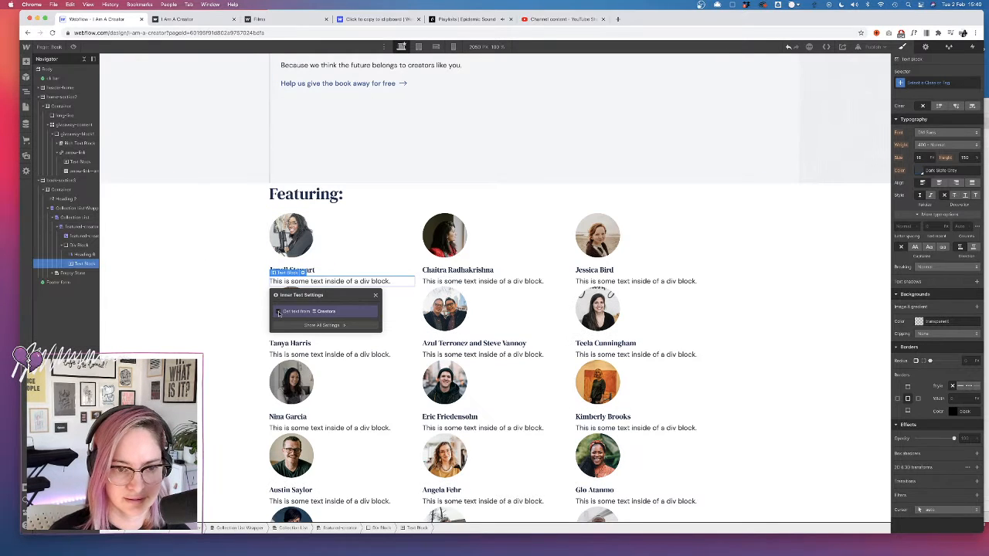
click(279, 313)
click(302, 322)
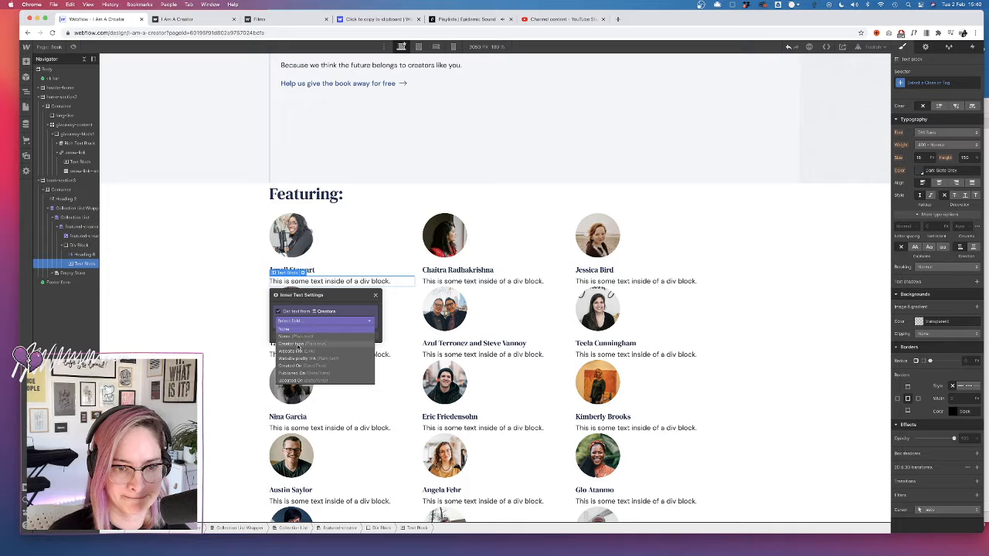
click(298, 345)
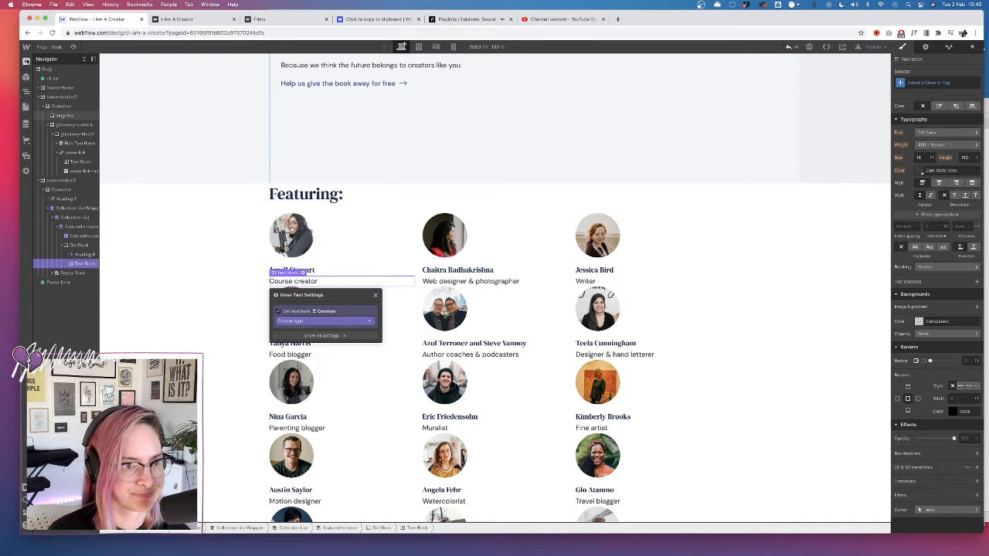
- Add a Text Link beneath the creator type text in the Div Block
click(26, 62)
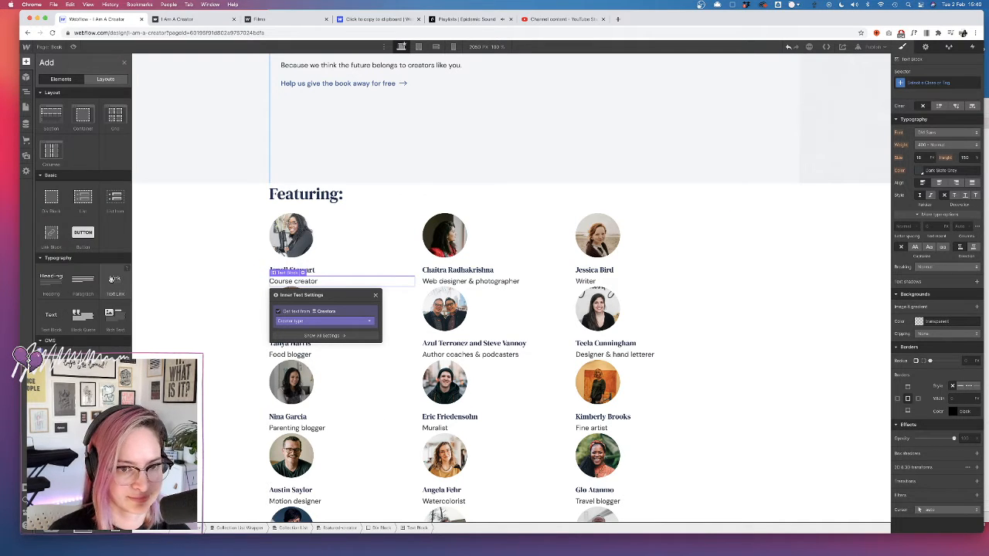
- Add a text link below the creator type in the creator item and get its URL from the Website link field
drag(112, 279, 297, 289)
click(279, 347)
click(305, 356)
click(305, 372)
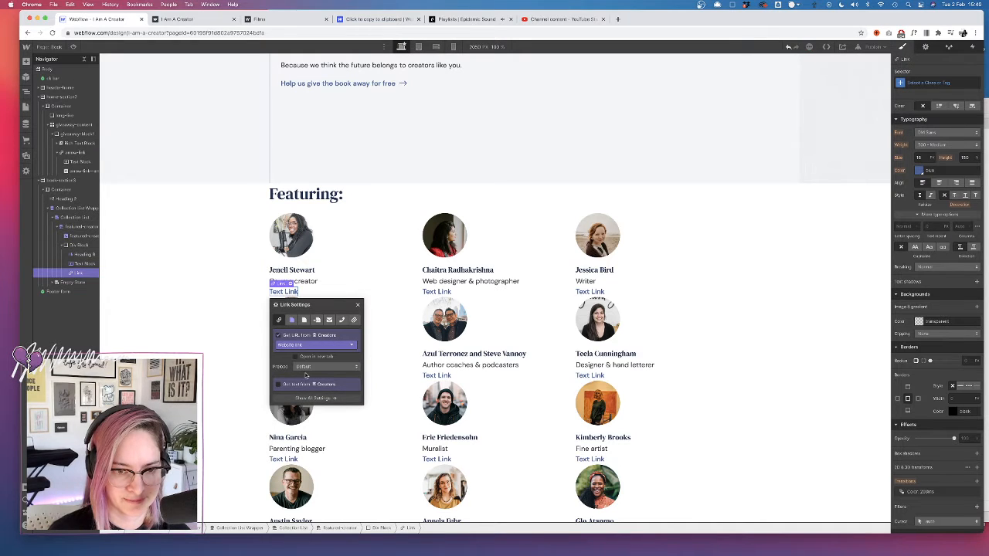
- Get the new link's text from the Website pretty link field of Creators
click(279, 385)
click(309, 394)
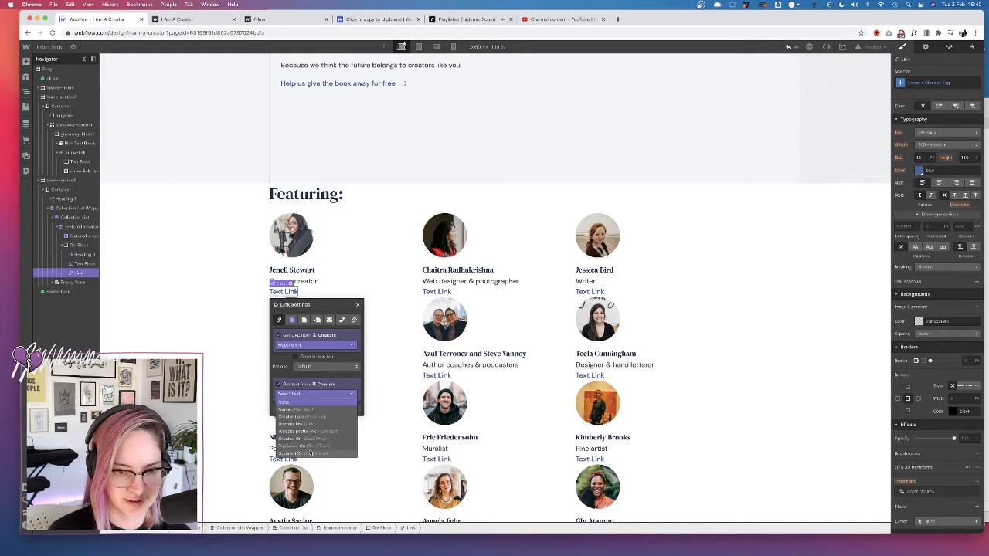
click(298, 431)
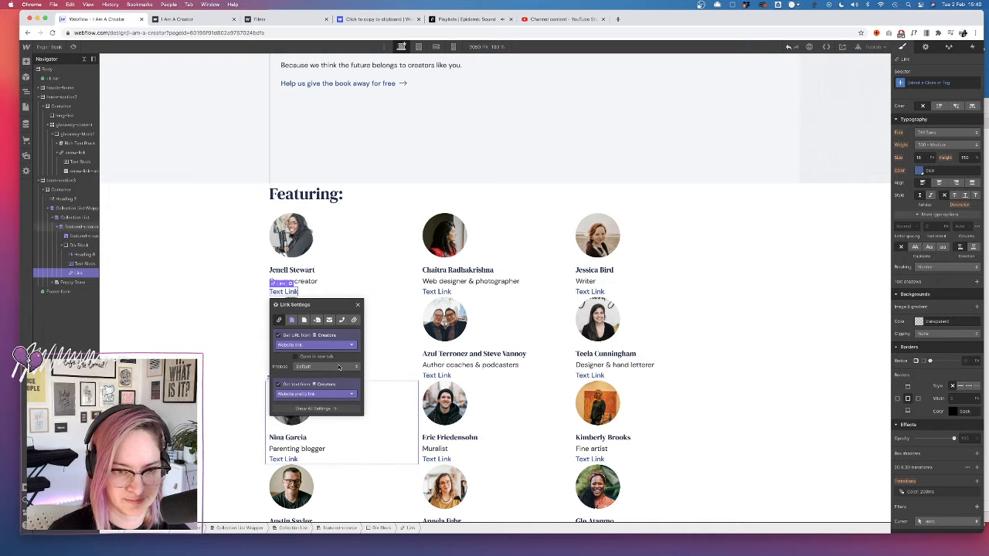
click(246, 352)
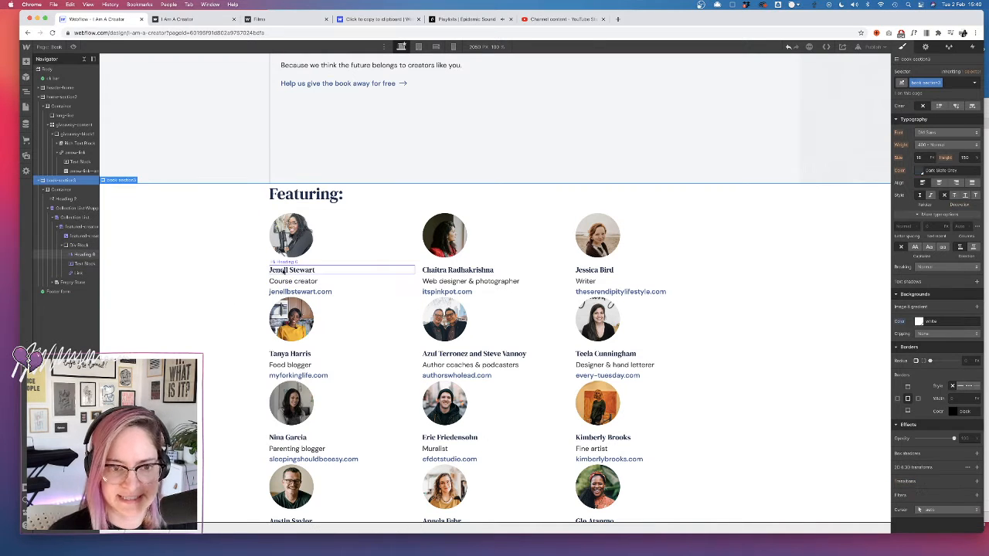
- Set the featured-creator item to a horizontal flex layout with top and bottom margins of 20 px
click(83, 227)
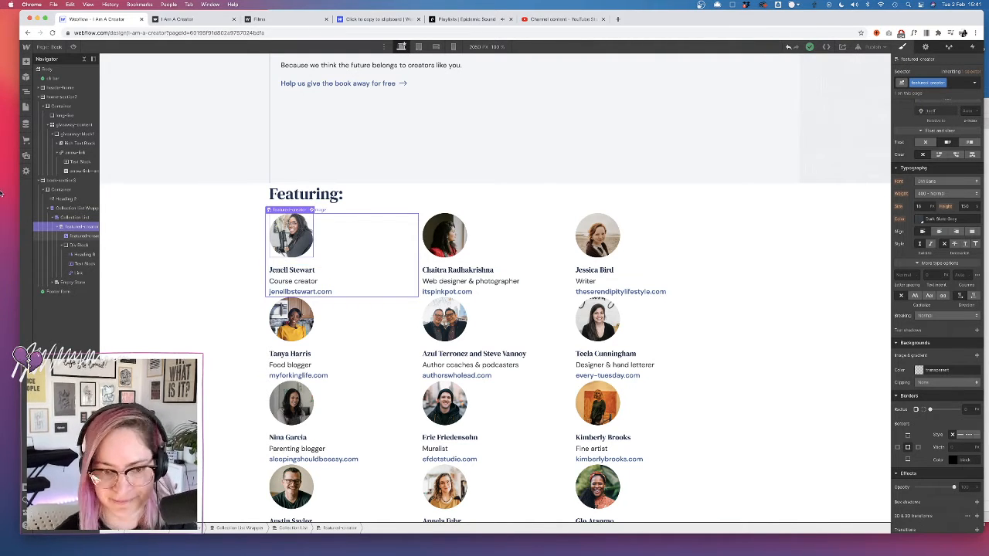
click(78, 245)
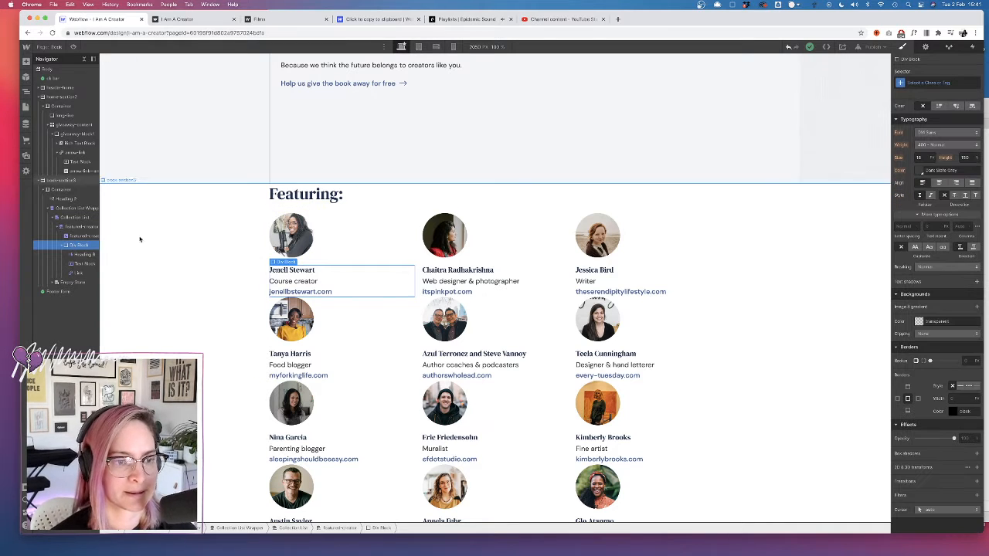
click(73, 227)
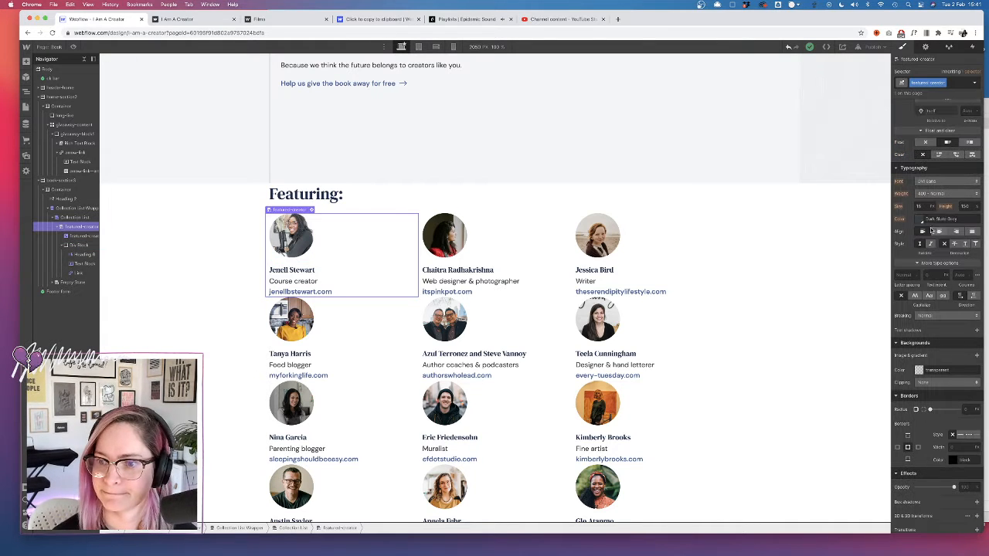
scroll(942, 169, up, 5)
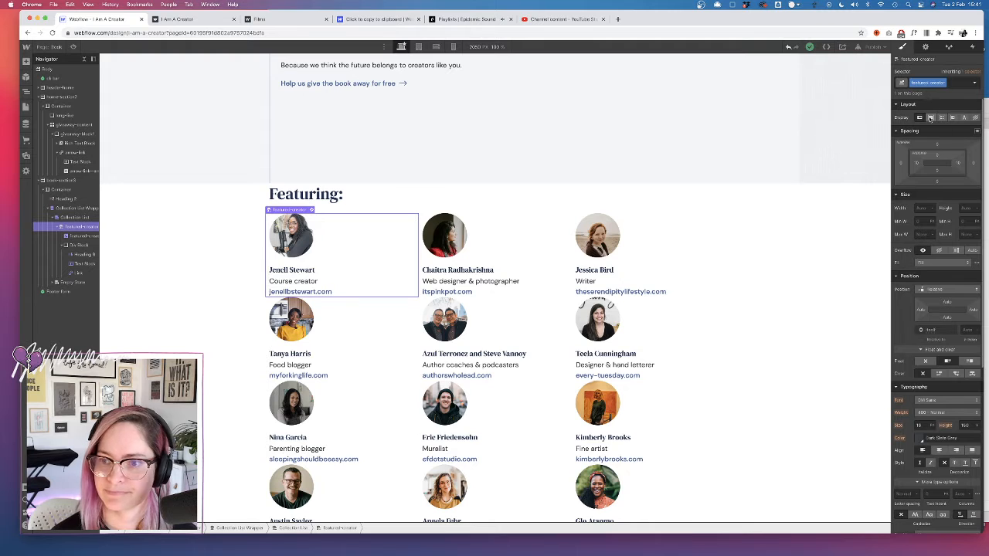
click(930, 116)
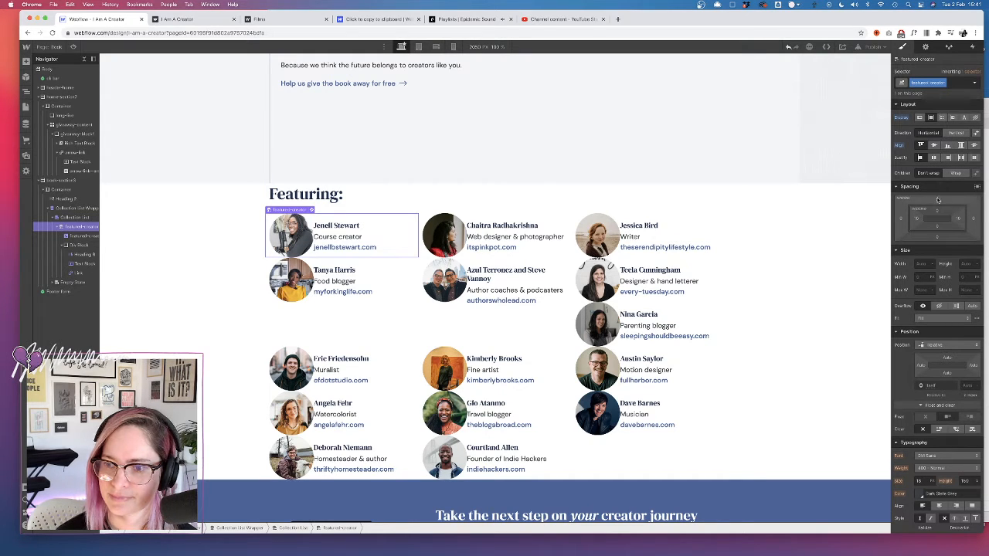
drag(938, 203, 940, 193)
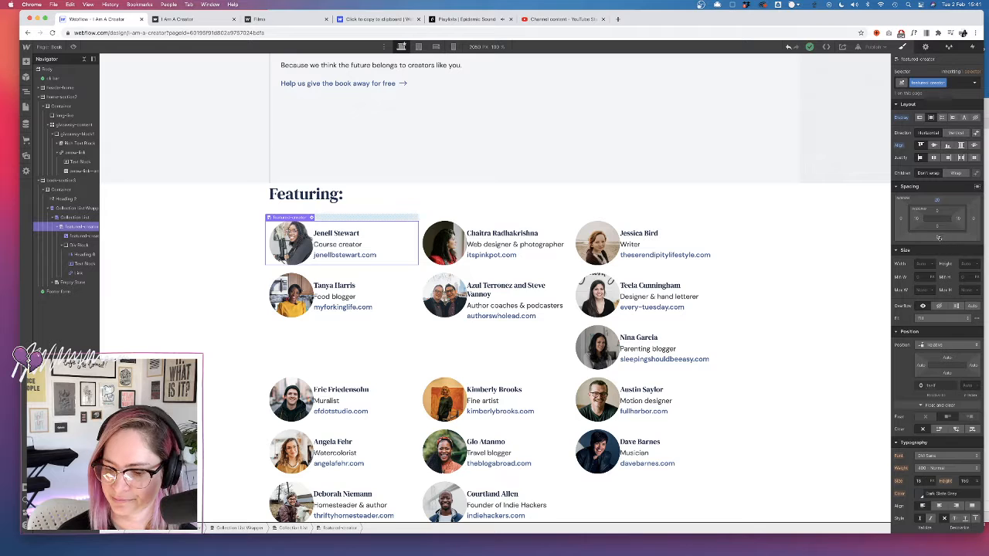
drag(939, 240, 942, 248)
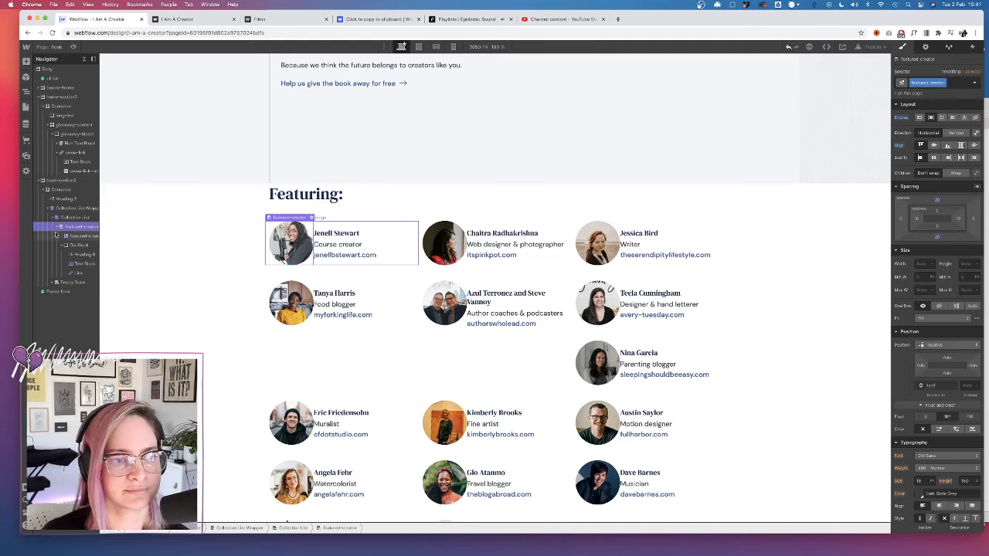
- Give the creator image in the collection item a right margin of 15 px
click(294, 243)
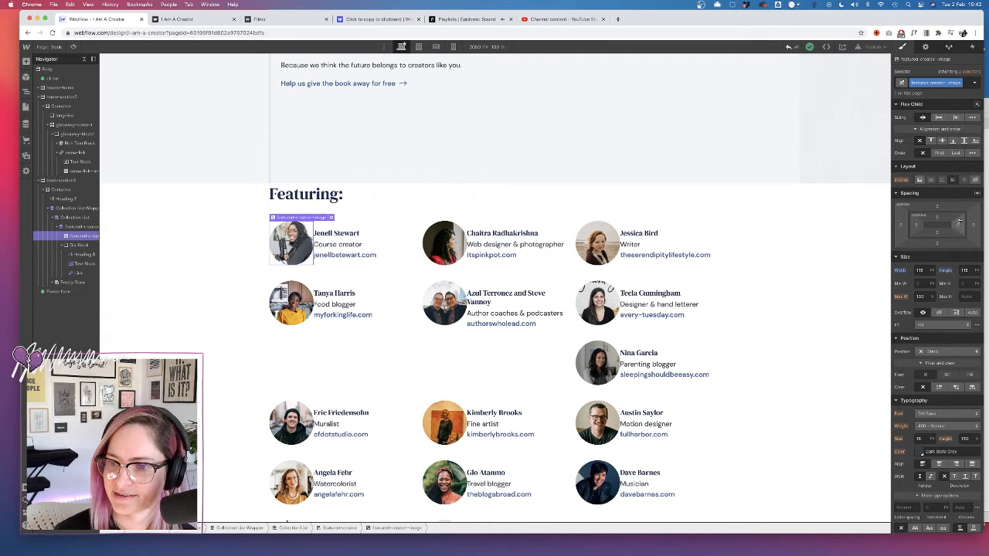
drag(961, 225, 988, 226)
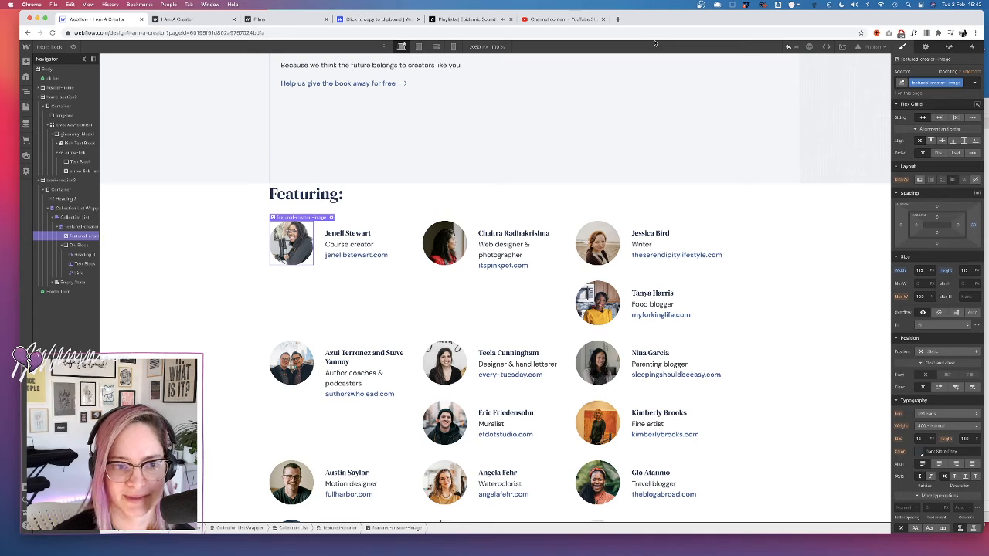
click(974, 227)
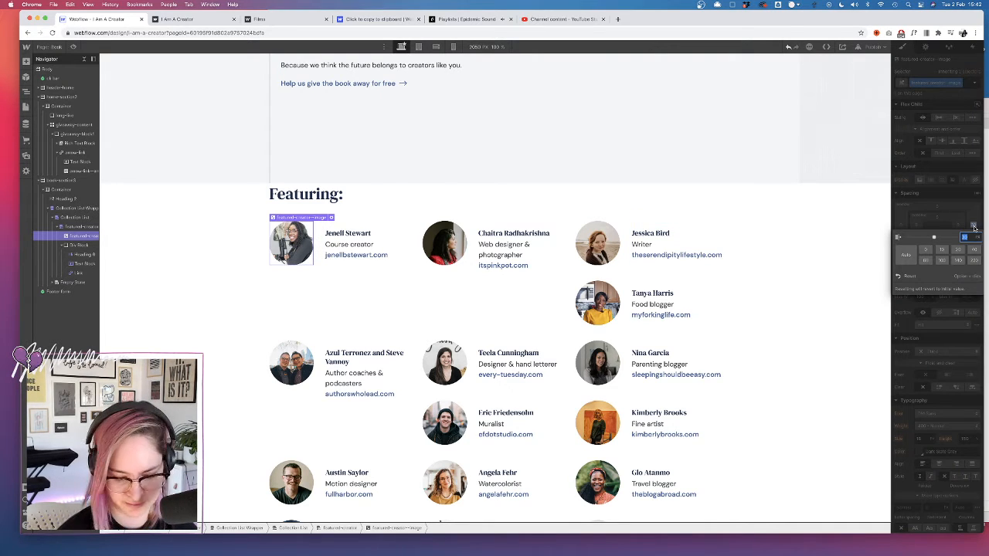
text(15)
key(Return)
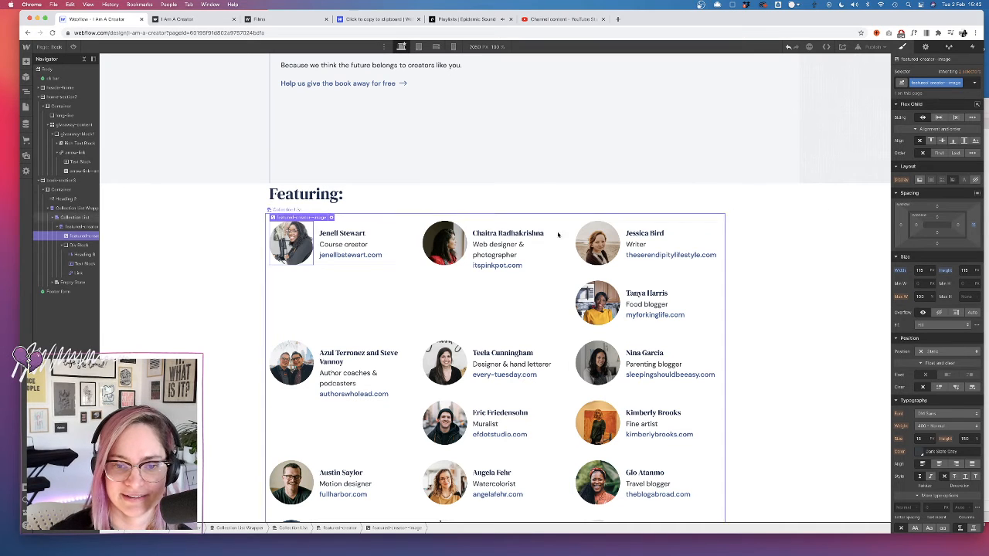
- Assign the new class featured-creator--name to the creator name heading
click(481, 231)
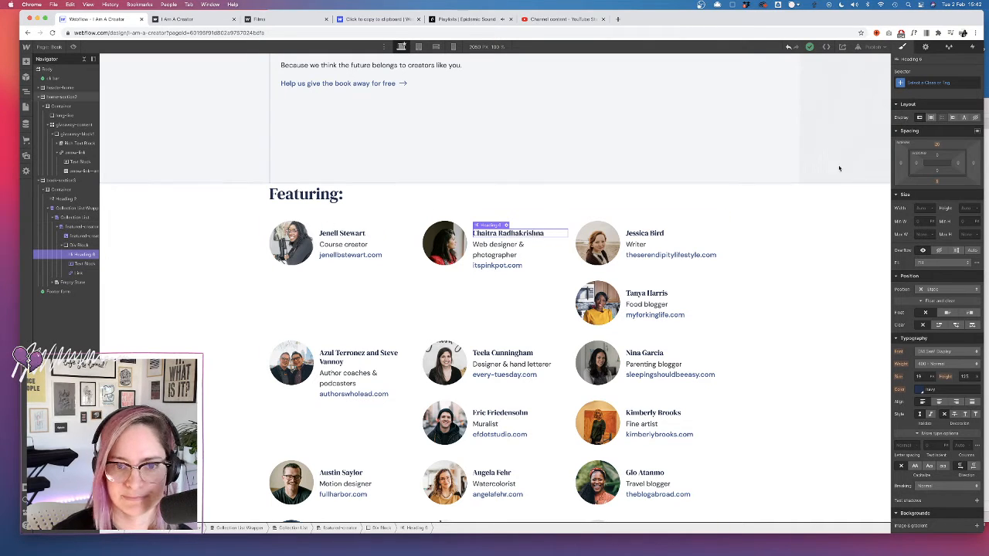
click(931, 82)
text(featured-crea)
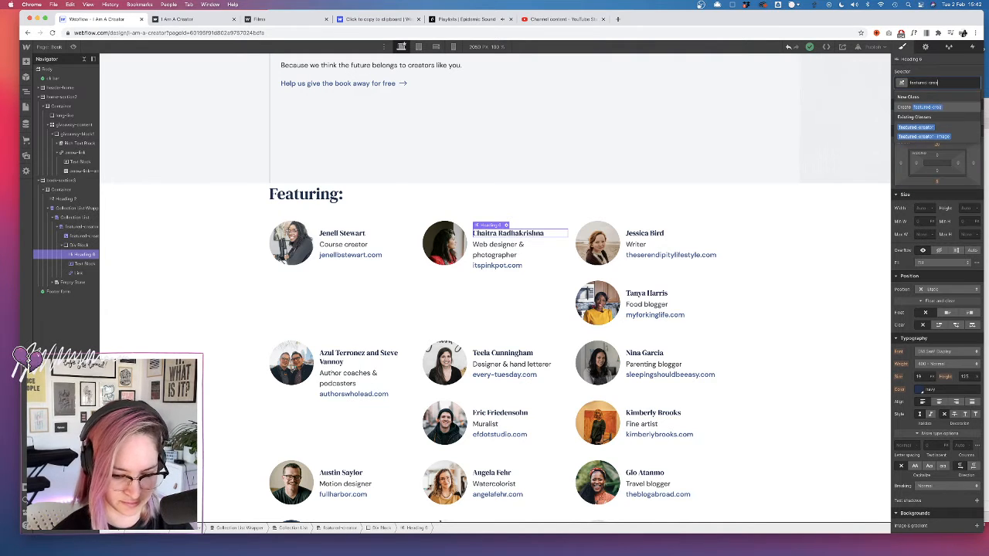
text(tor--name)
key(Return)
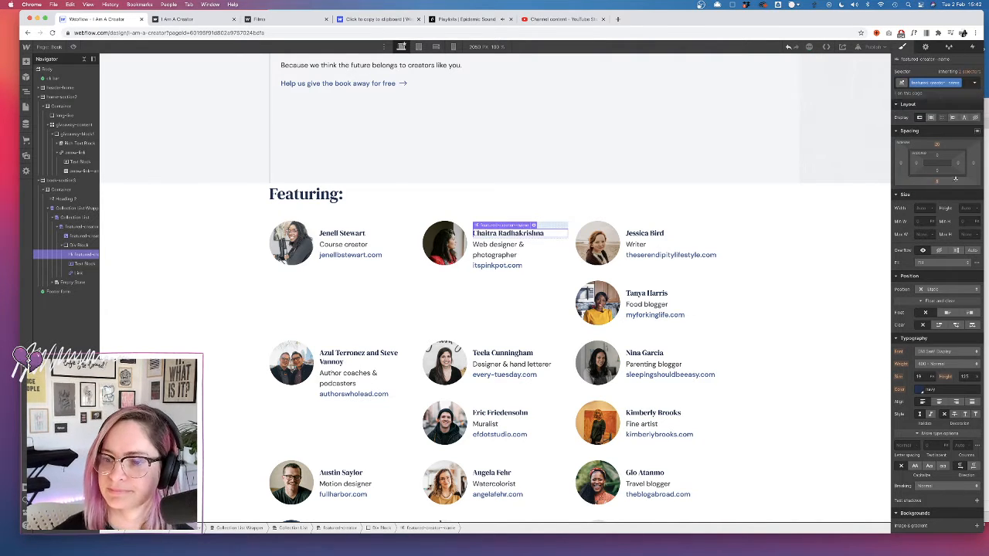
- Set the top margin of the creator name heading to 0
drag(938, 145, 937, 151)
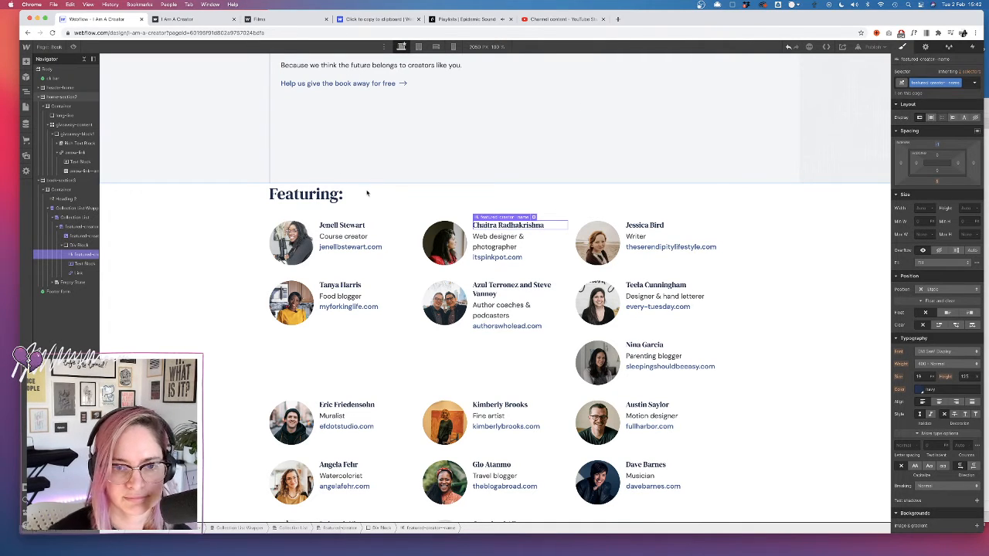
click(937, 145)
key(Return)
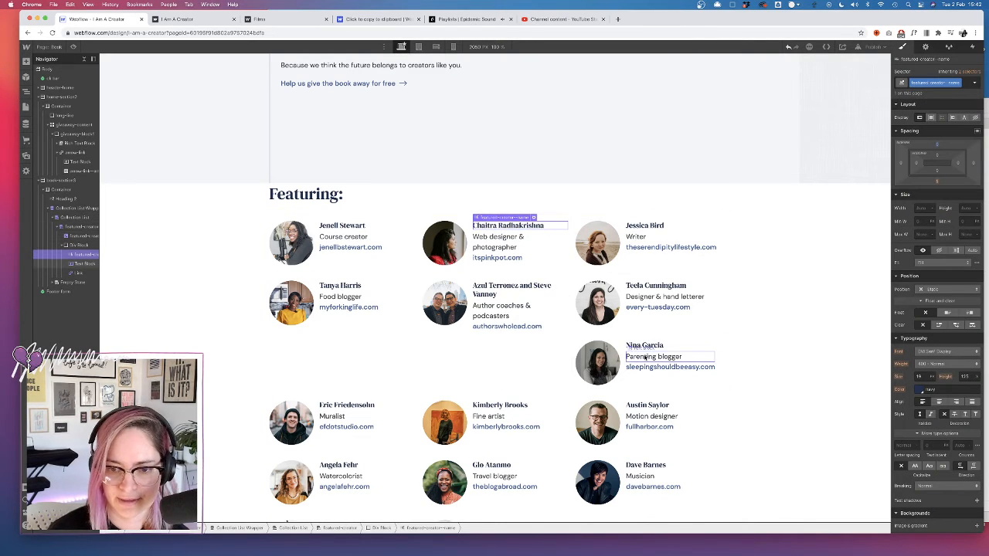
- Try wrapping the children of the featured-creator flex item, and set them back to Don't wrap
click(597, 362)
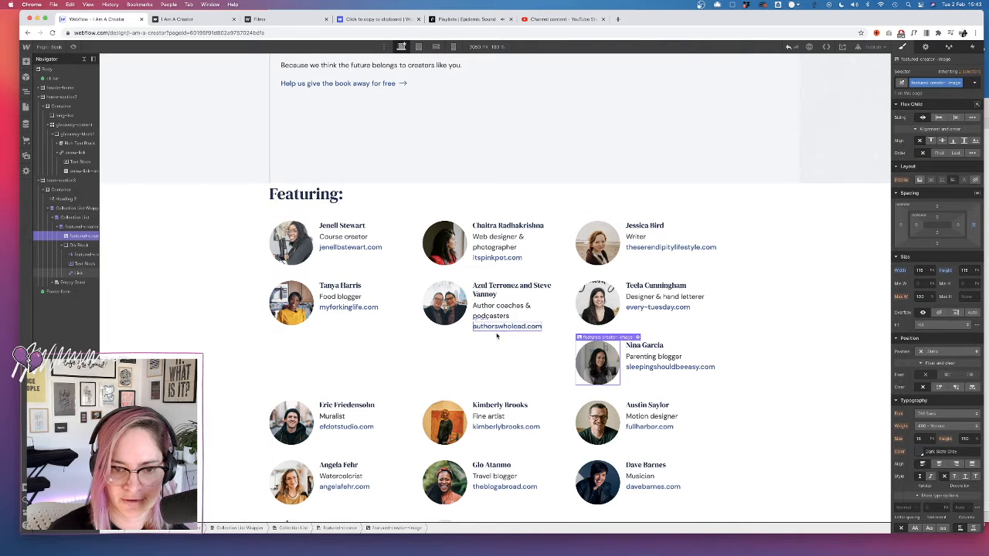
click(628, 349)
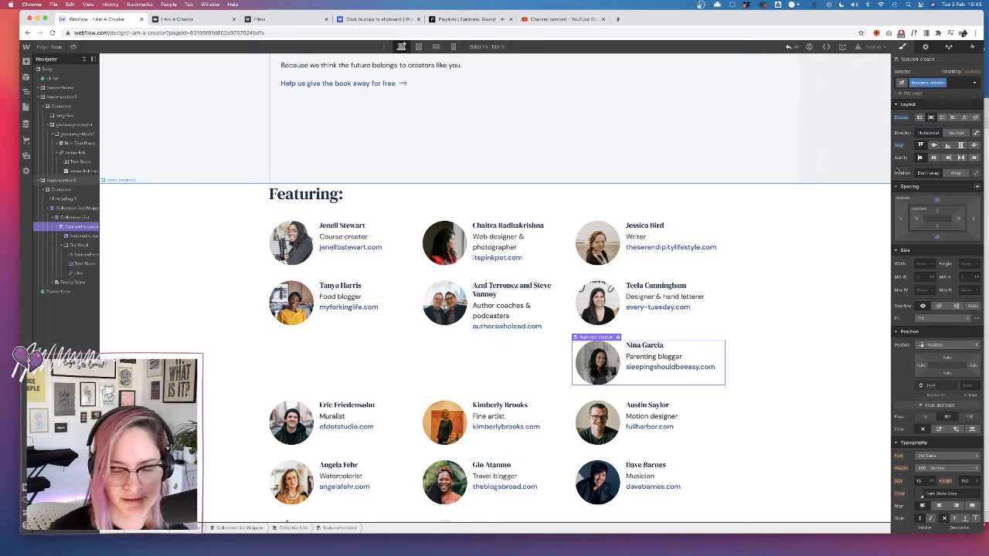
click(962, 176)
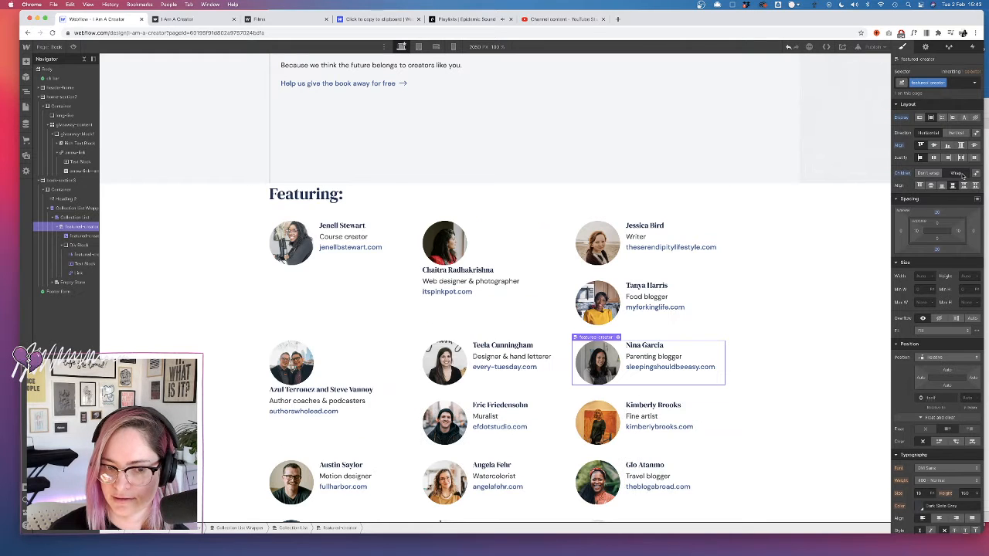
click(928, 173)
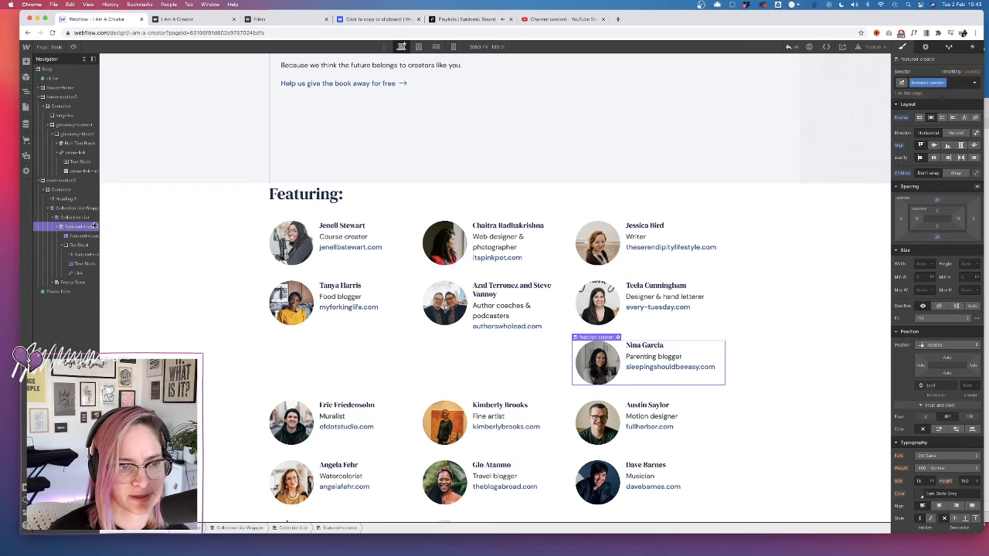
- Try deleting the creator type text block from the collection item, and undo the deletion
click(492, 317)
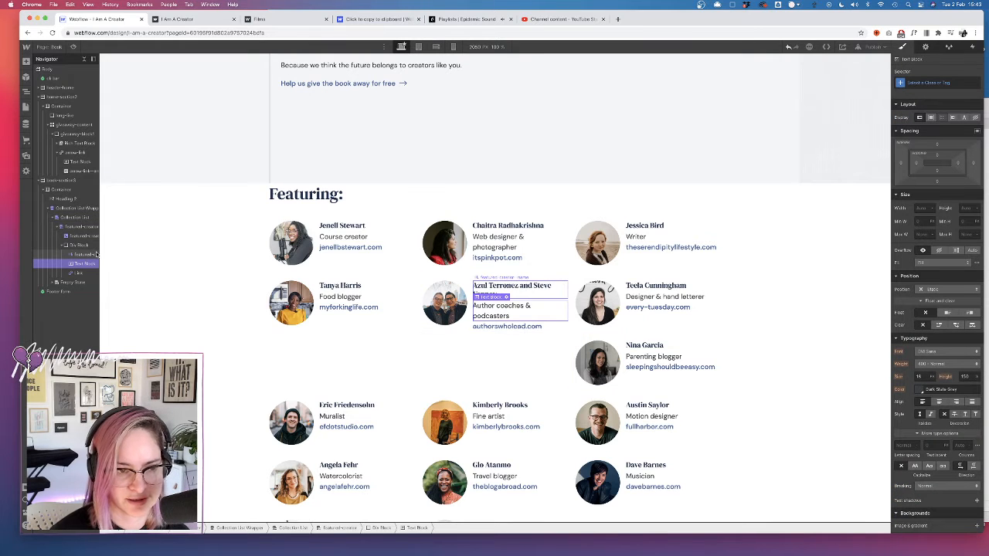
key(Delete)
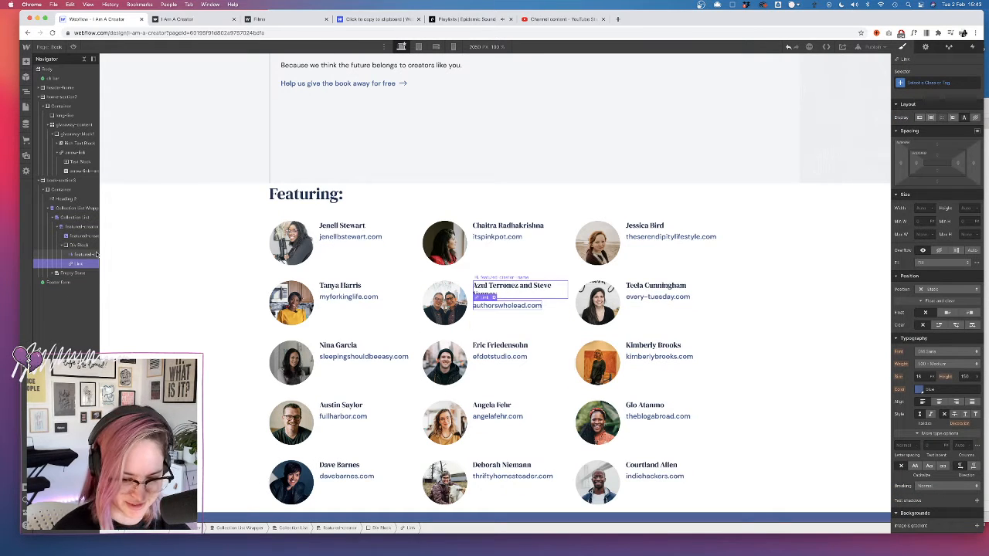
key(super+z)
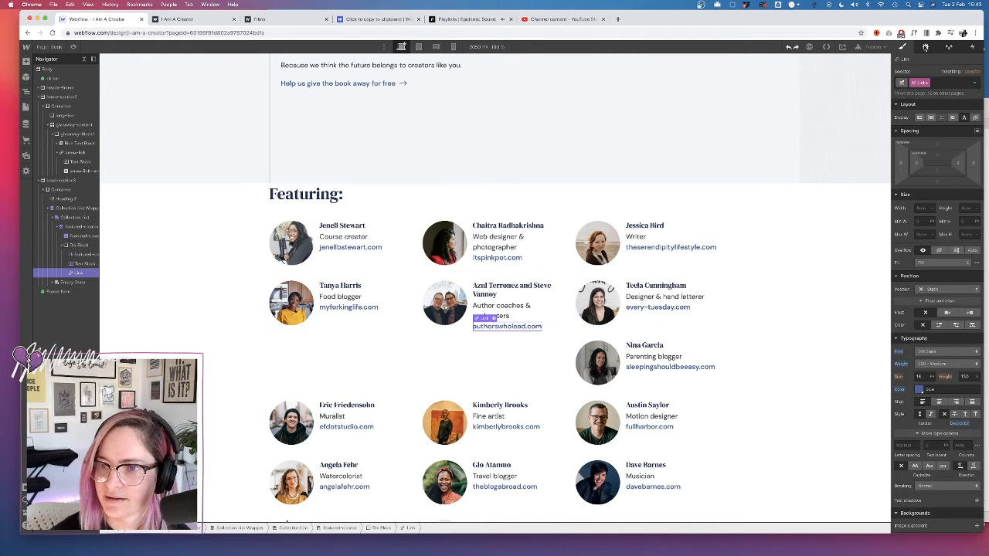
- Assign the new class featured-creator-grid to the Collection List Wrapper in the Featuring section
click(926, 47)
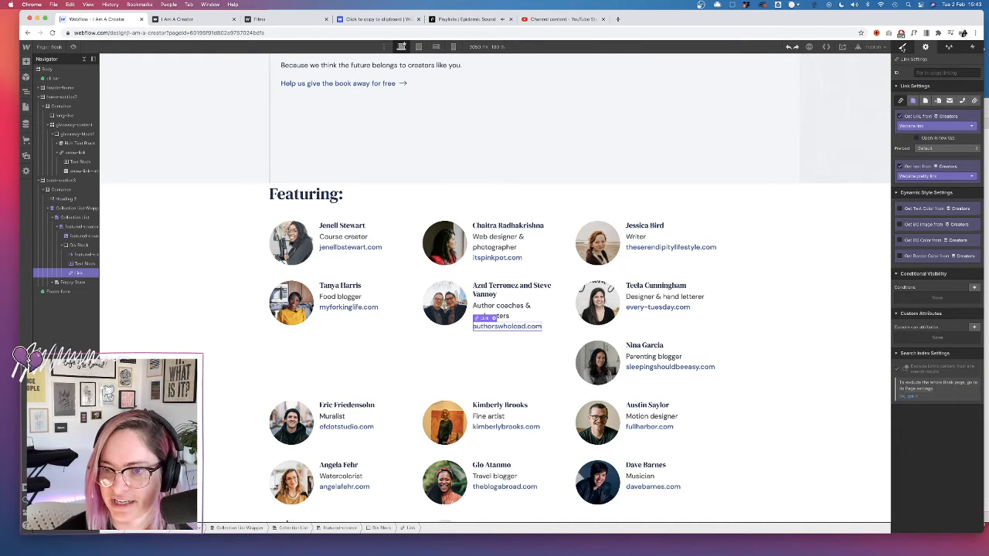
click(75, 208)
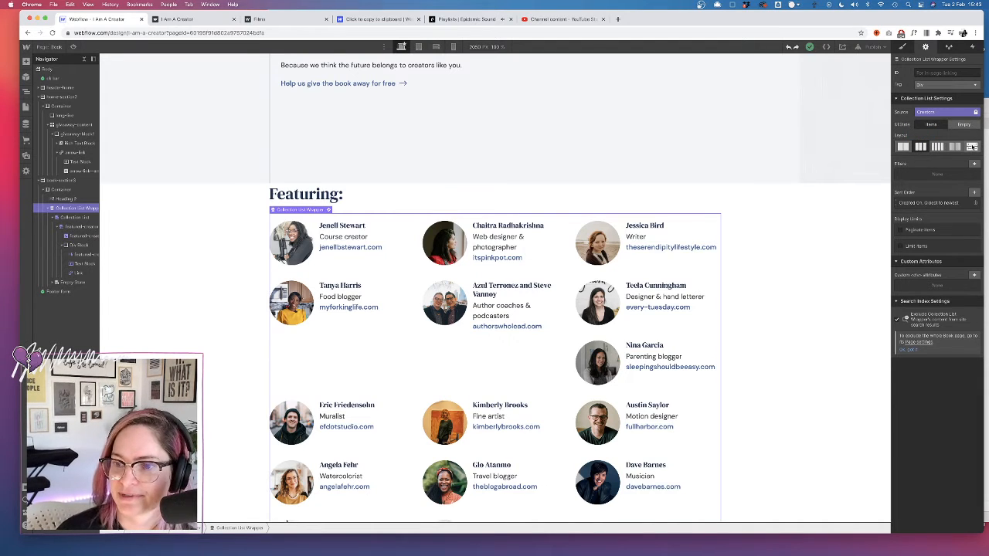
click(905, 51)
click(922, 82)
text(featured-creator-)
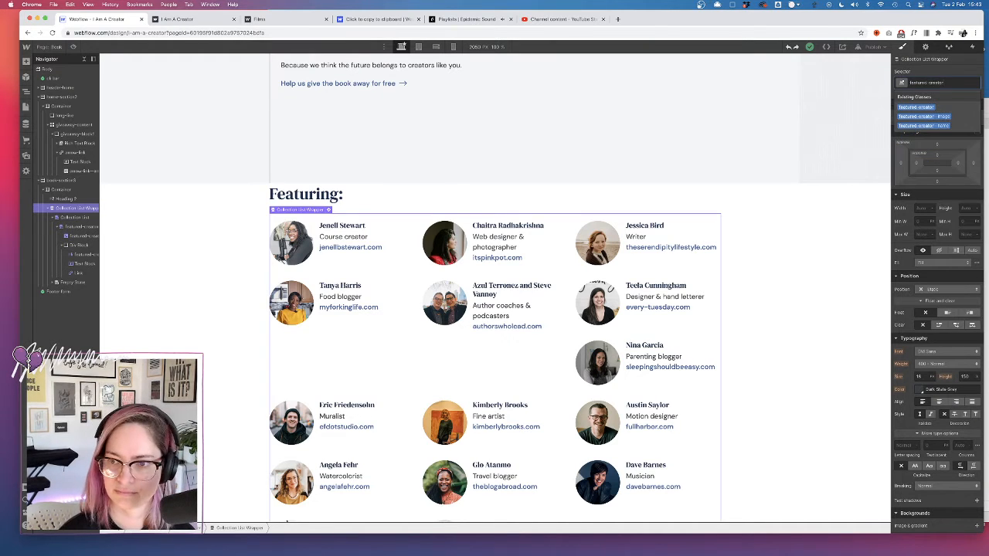
text(gr)
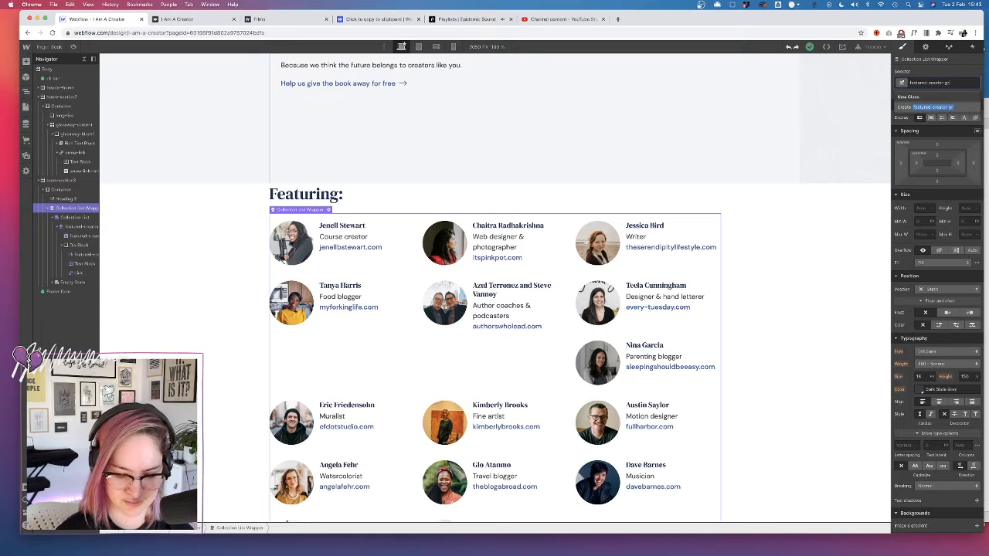
text(id)
key(Return)
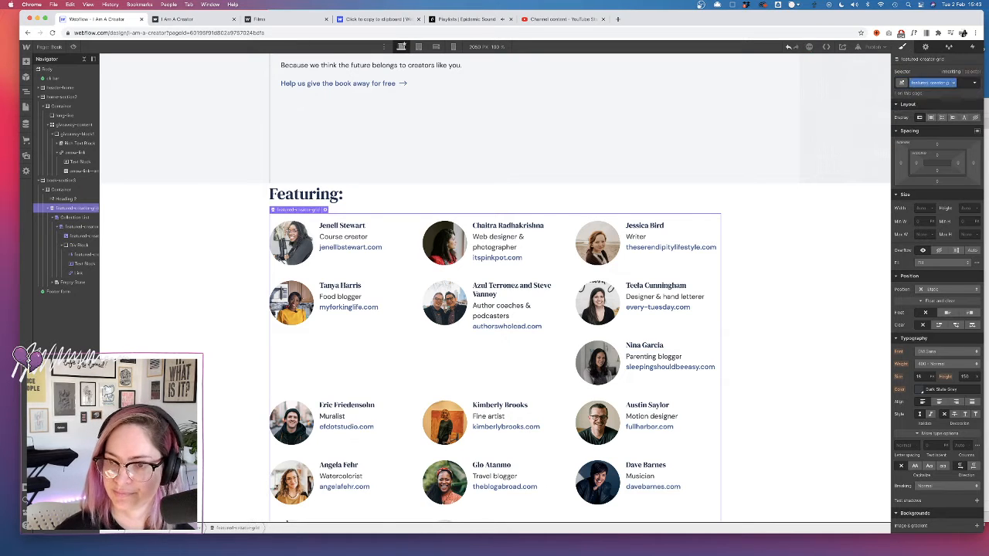
- Switch the collection list to the single-column layout and turn its featured-creator-grid wrapper into a grid with three columns
click(926, 46)
click(972, 147)
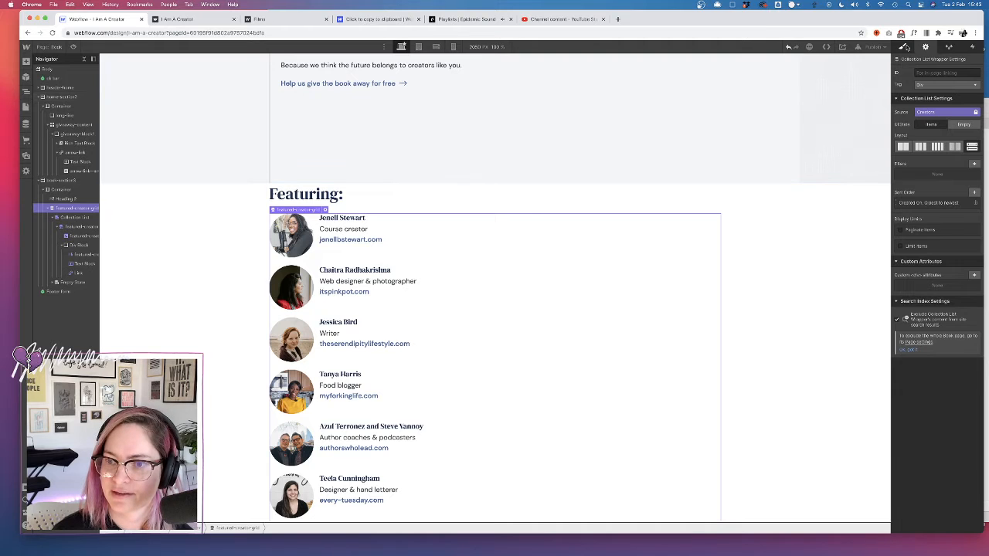
key(s)
click(944, 118)
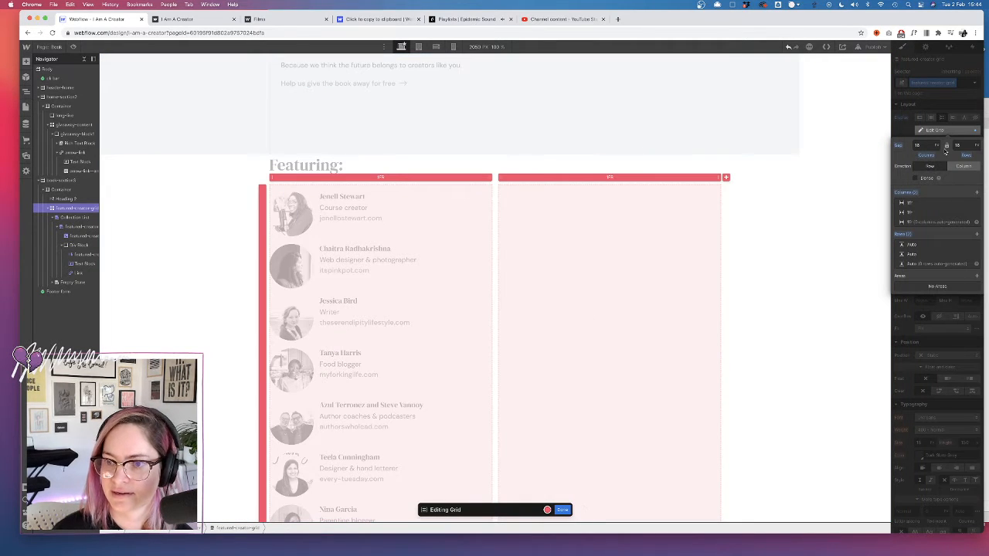
click(976, 192)
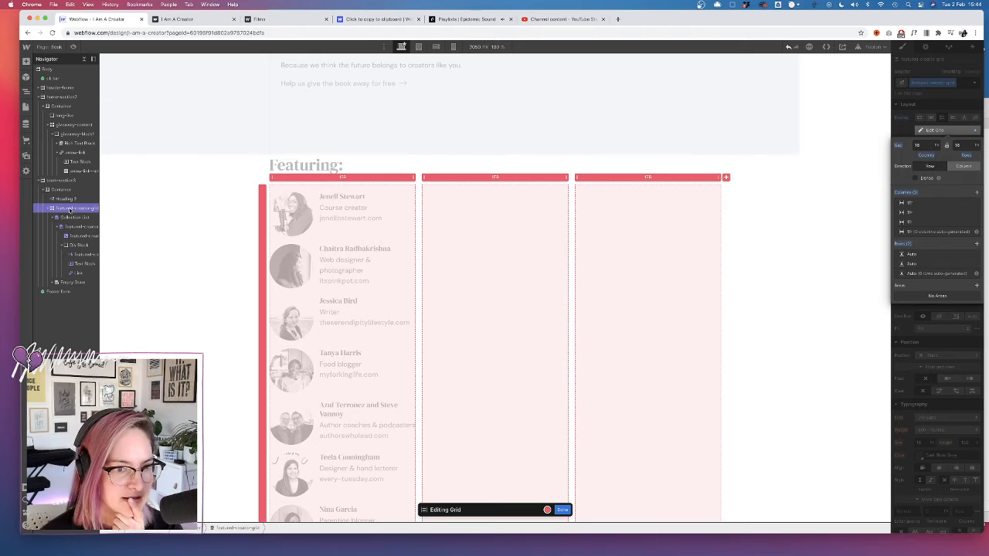
- Exit grid editing and remove the featured-creator-grid class from the Collection List Wrapper in the Featuring section
click(965, 102)
click(74, 218)
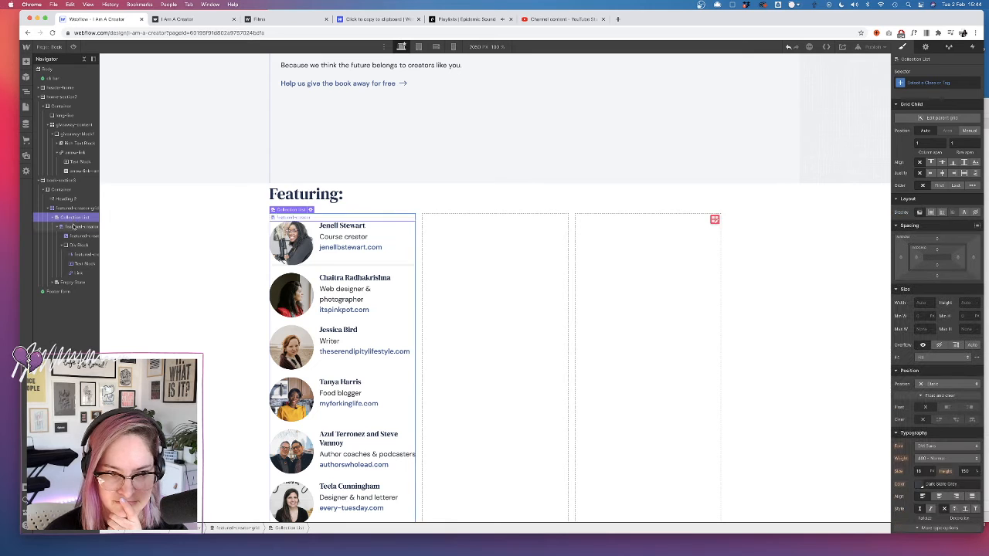
click(81, 227)
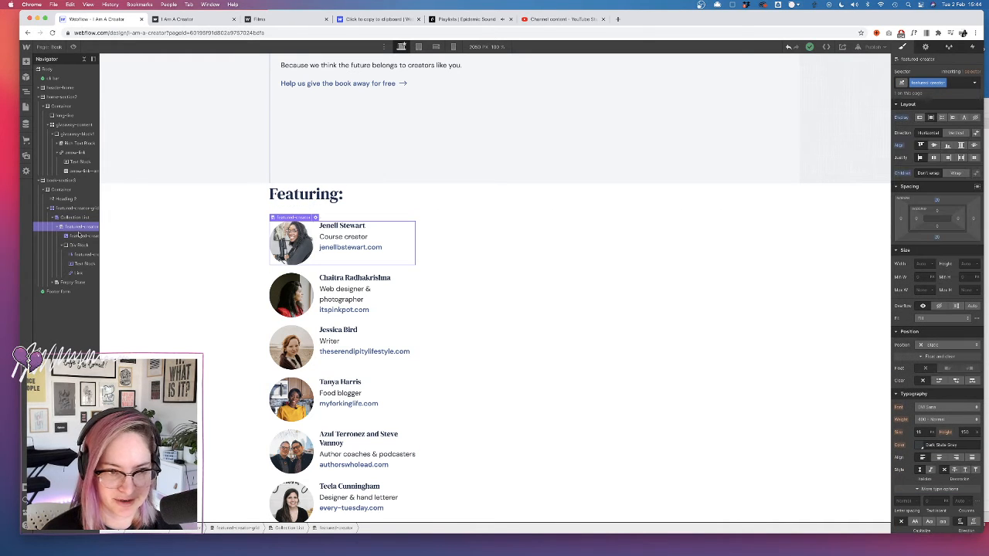
click(78, 218)
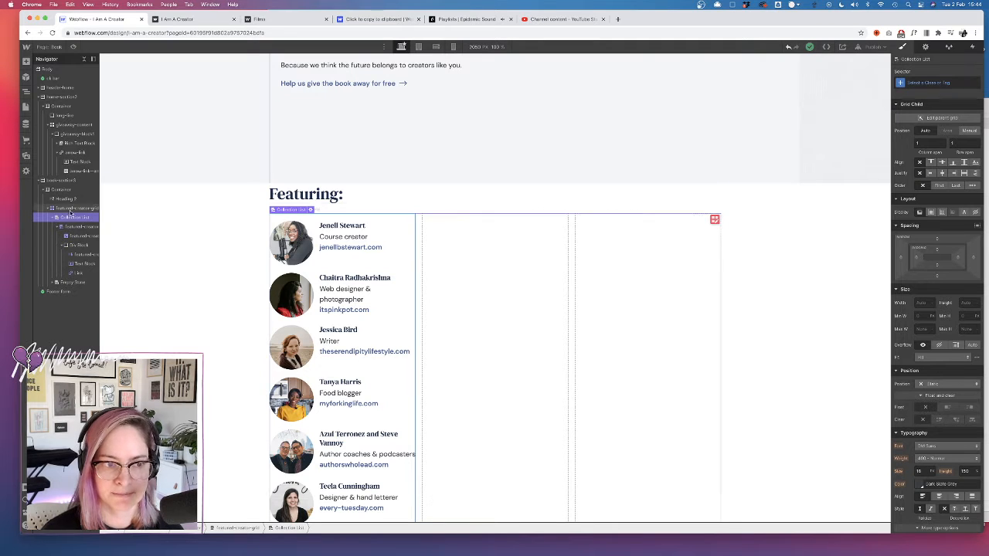
click(72, 209)
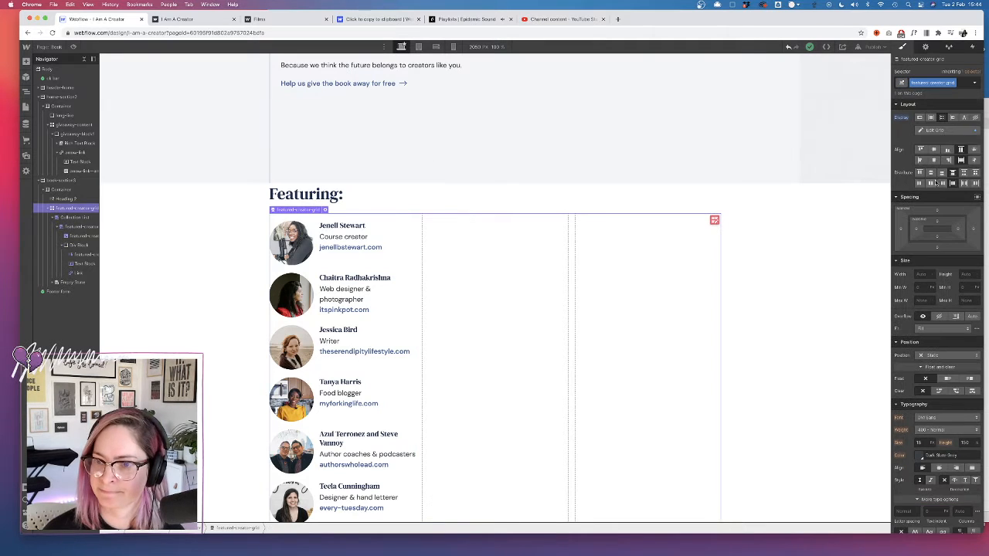
click(962, 85)
key(BackSpace)
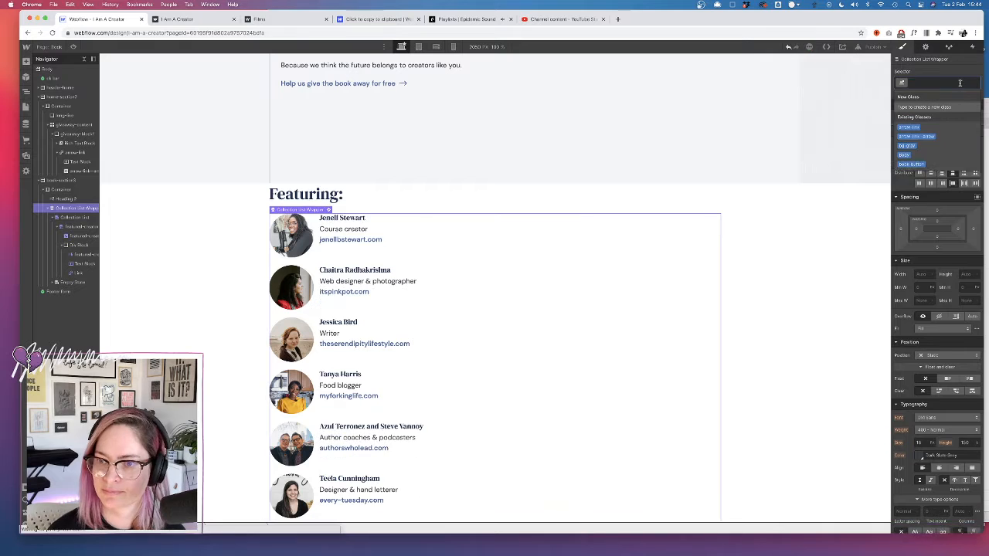
- Assign the existing featured-creator-grid class to the Collection List inside the wrapper and check the three-column layout
click(76, 218)
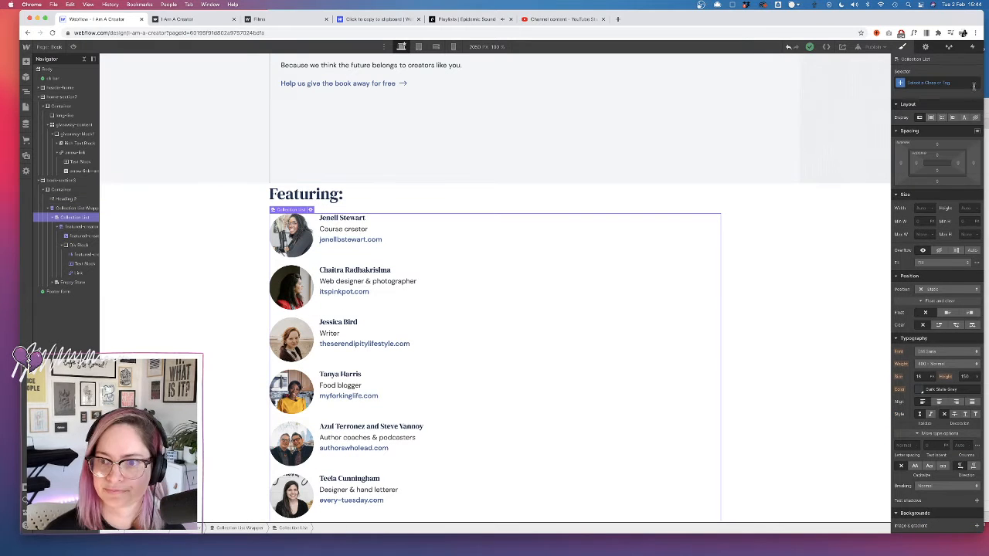
key(super+Return)
text(feature)
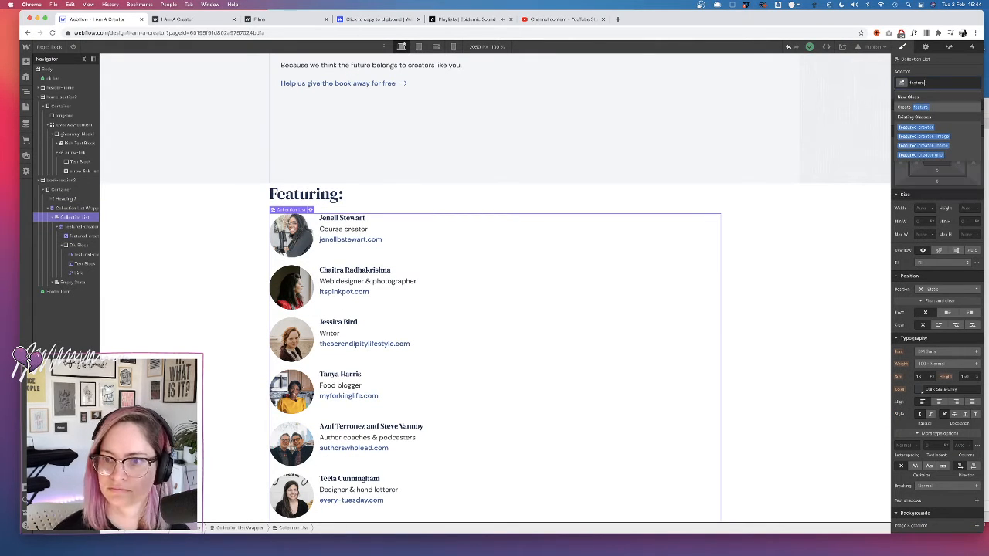
click(915, 155)
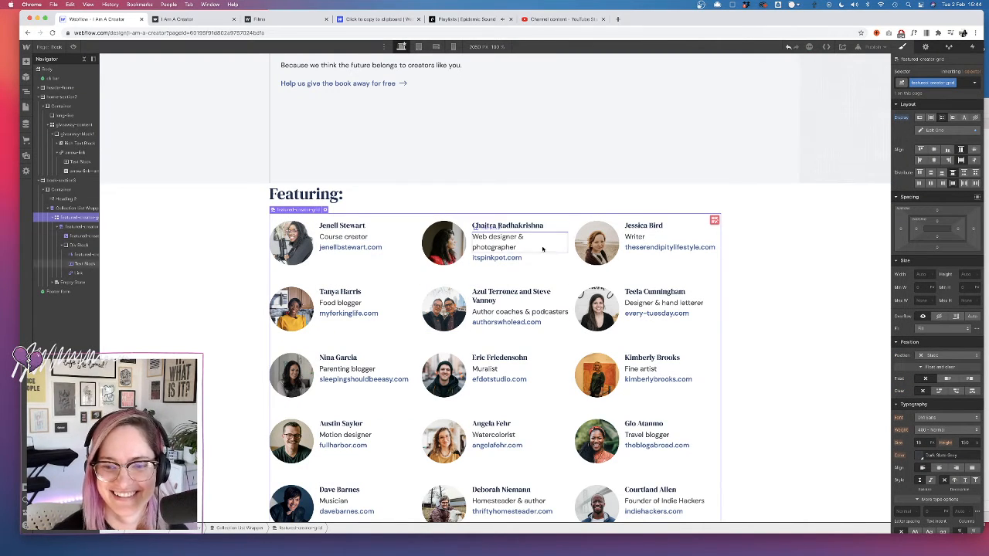
scroll(669, 200, down, 5)
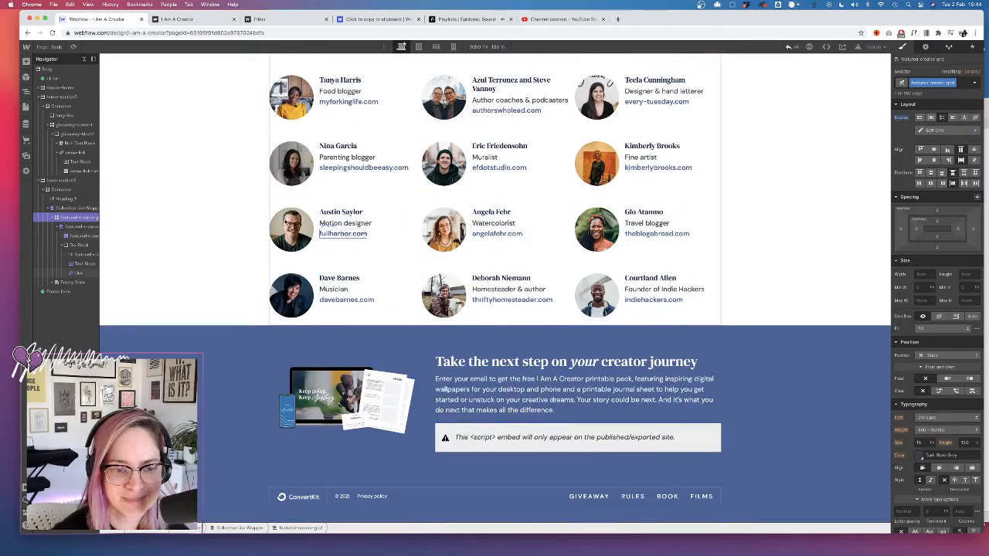
scroll(253, 215, up, 4)
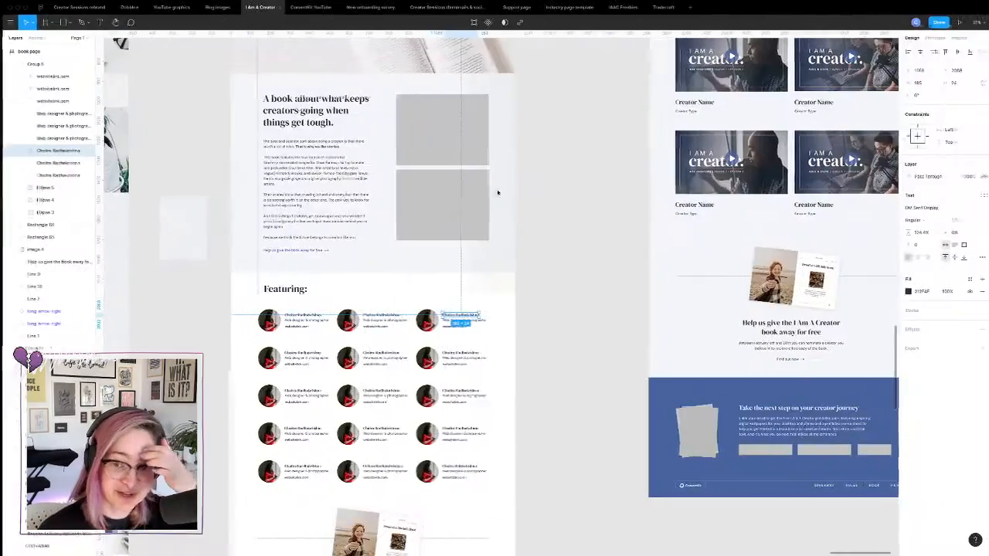
- Switch to Figma and examine the book page design below the creator grid, including the "Help us give the book away for free" block
scroll(486, 277, right, 3)
scroll(486, 276, left, 3)
scroll(485, 276, down, 5)
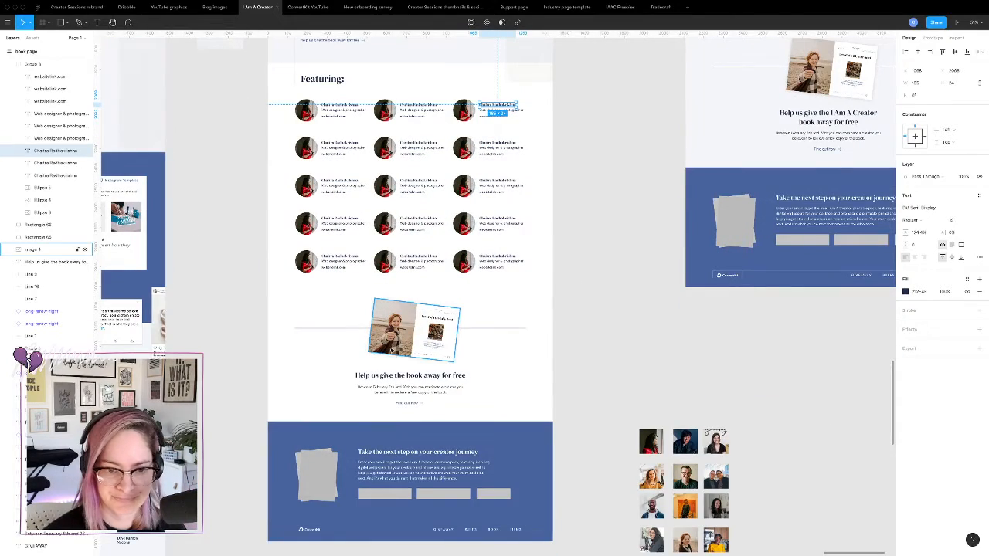
scroll(466, 326, up, 3)
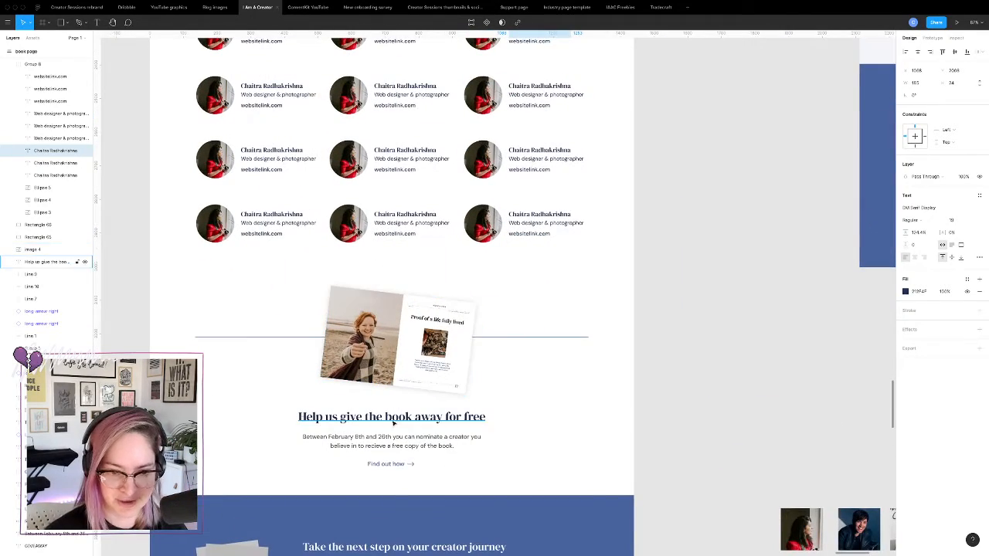
click(463, 366)
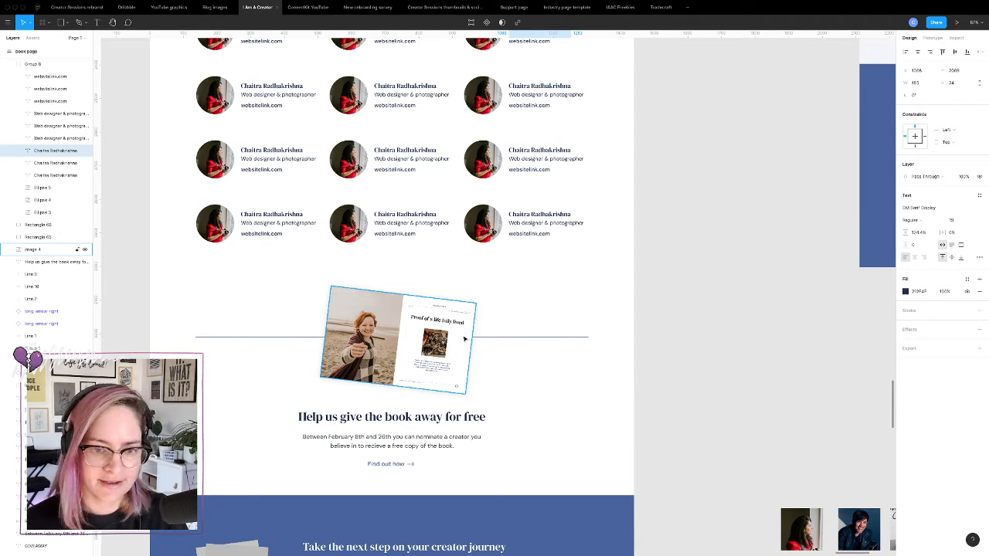
scroll(481, 331, down, 1)
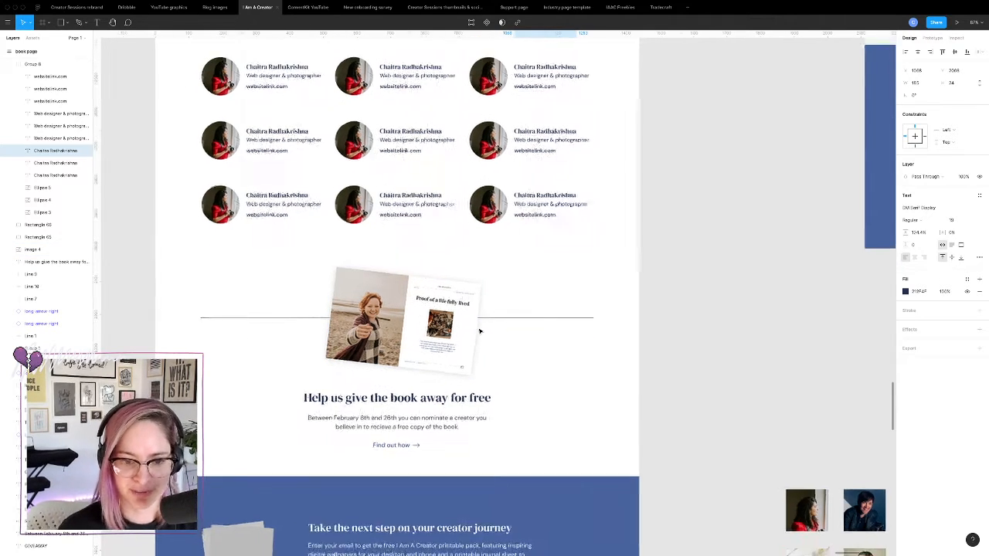
scroll(481, 331, right, 7)
scroll(481, 332, up, 4)
scroll(479, 331, up, 5)
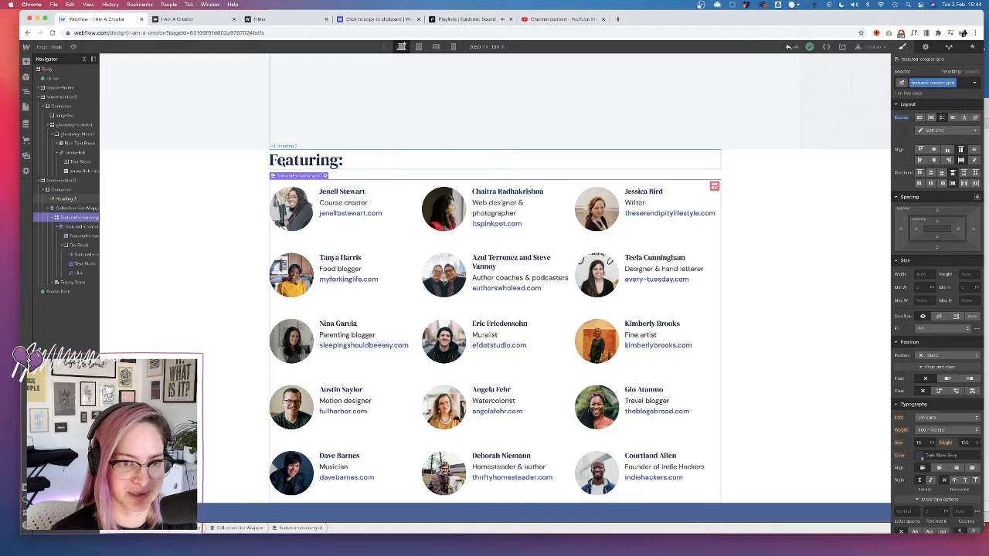
- Select the book-section3 section and compare the space above its Featuring heading with the Figma design
click(66, 199)
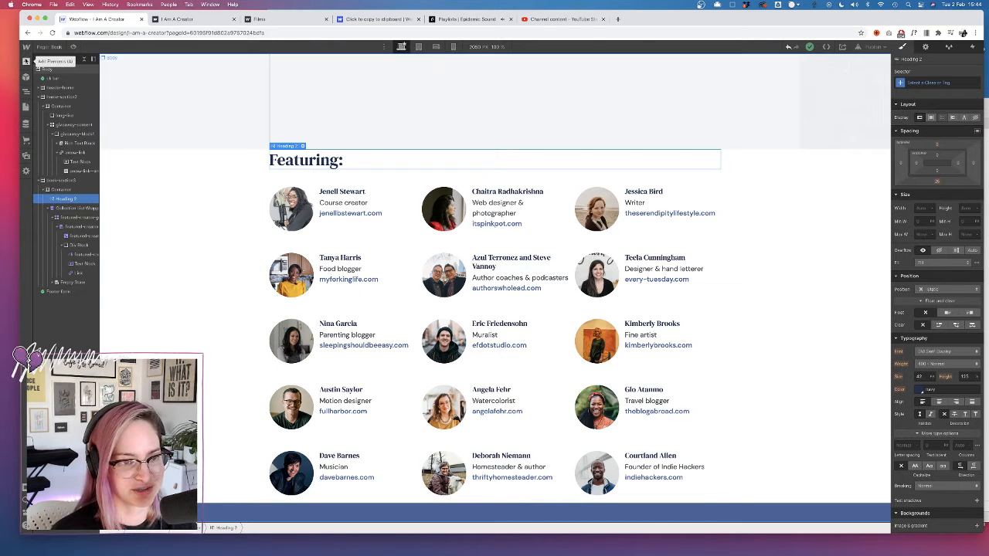
click(67, 181)
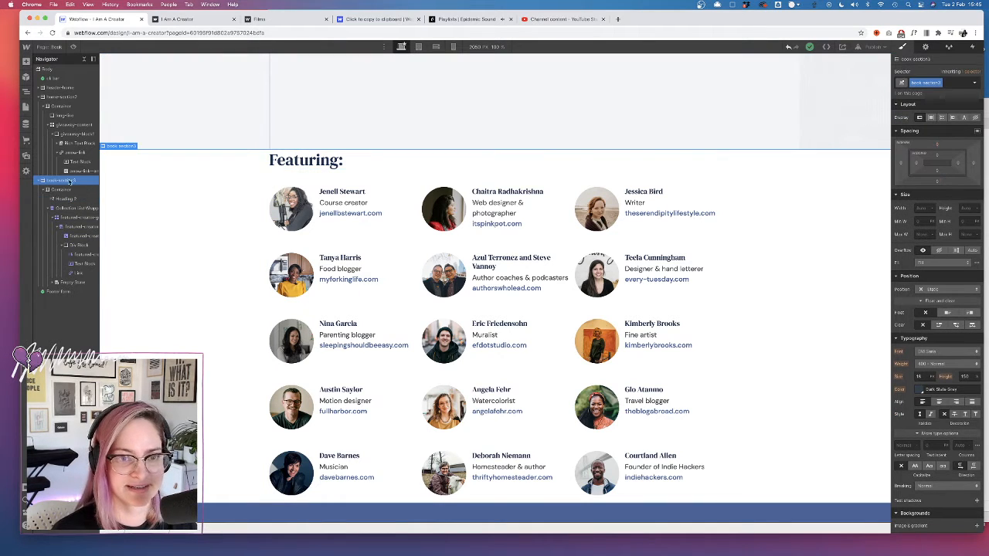
key(ctrl+Right)
scroll(239, 278, up, 7)
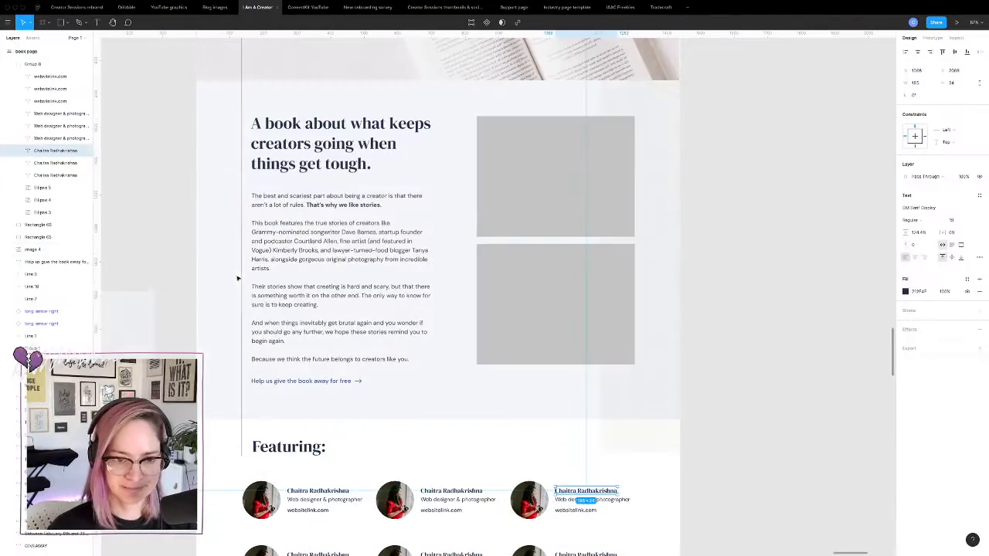
scroll(283, 296, down, 2)
click(290, 335)
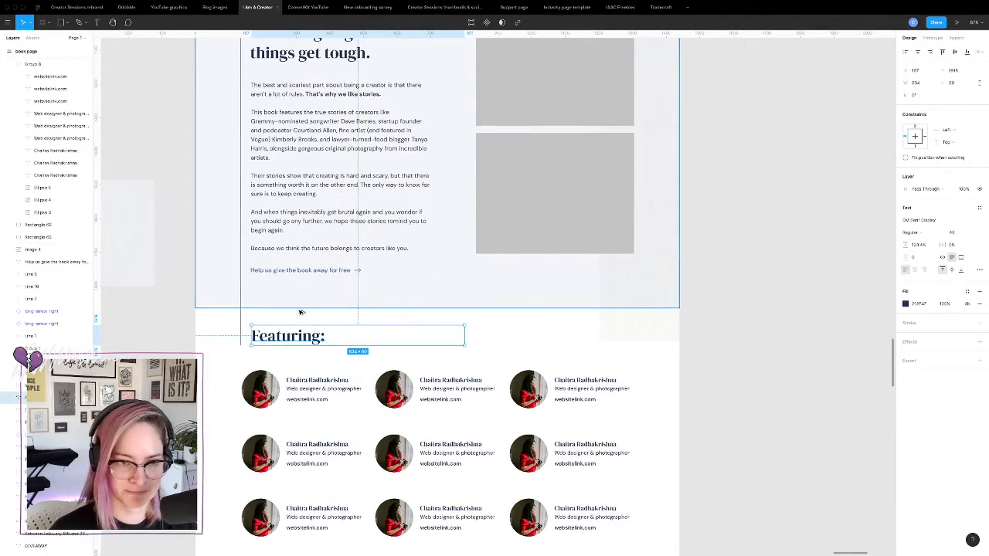
key(ctrl+Left)
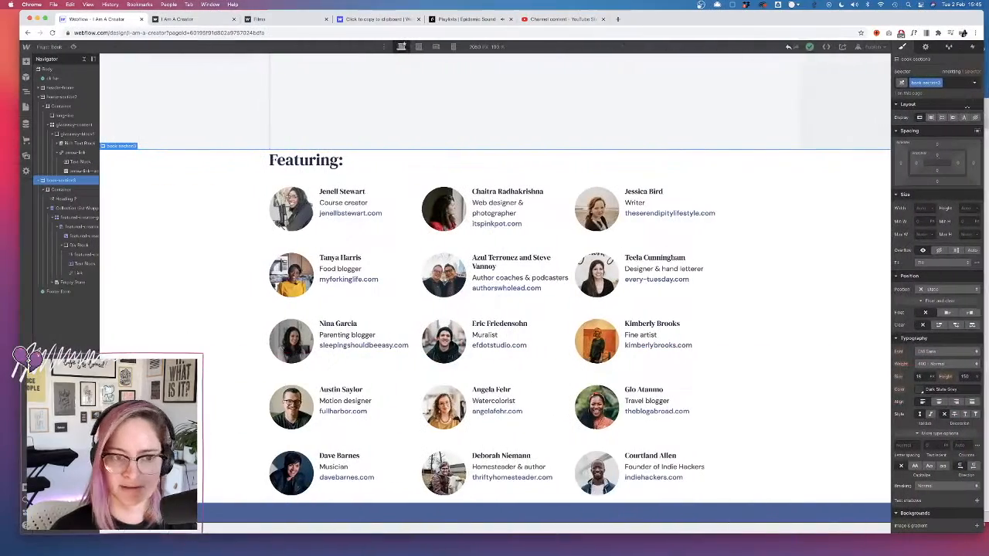
- Try adding a top margin to the book-section3 section, and undo it
click(939, 147)
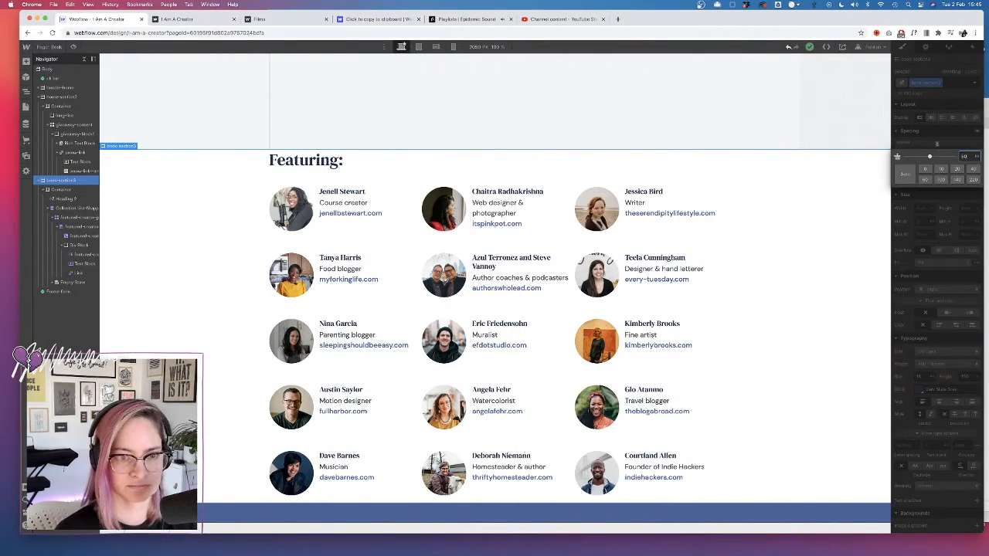
key(Return)
key(super+z)
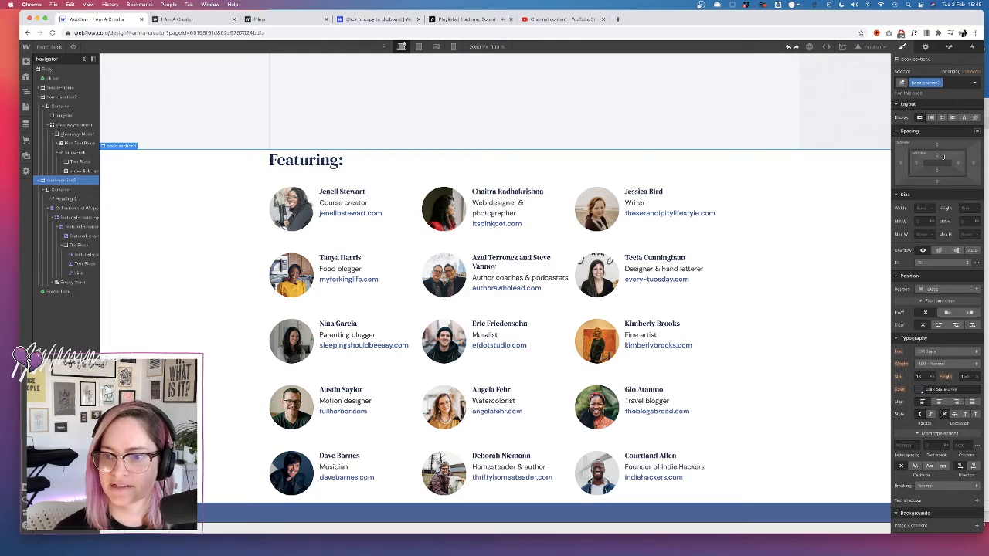
- Set the top and bottom padding of the book-section3 section to 50 px
click(937, 156)
text(50)
key(Return)
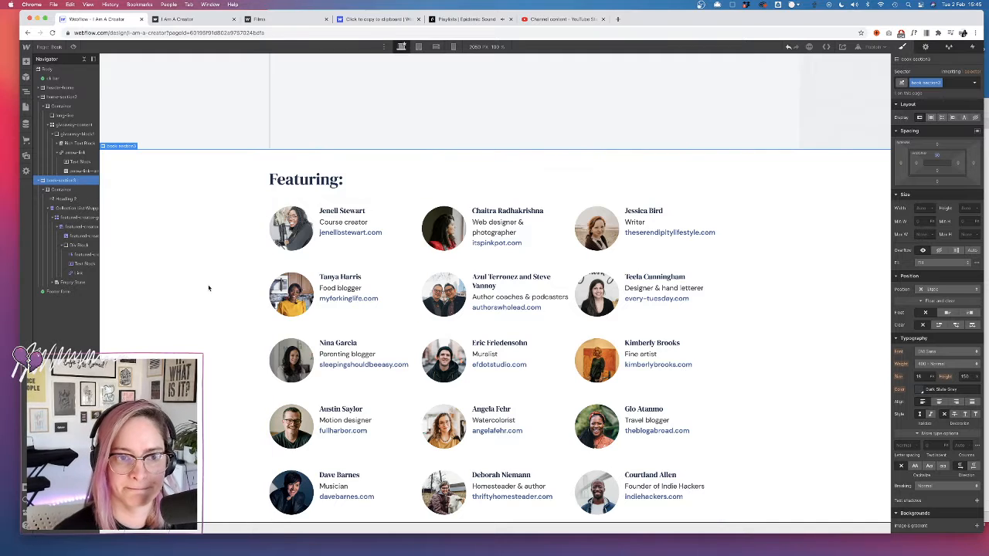
scroll(240, 293, down, 3)
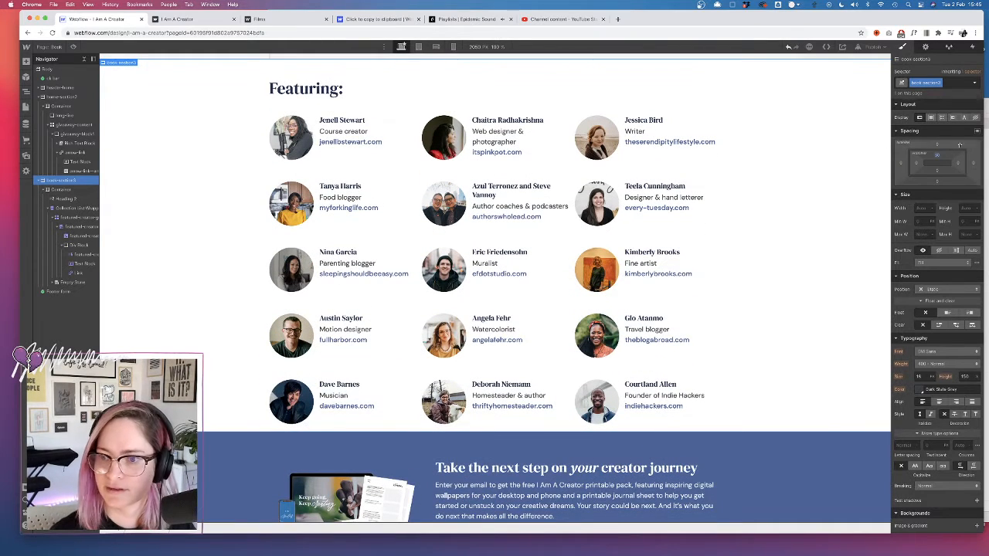
drag(939, 174, 942, 151)
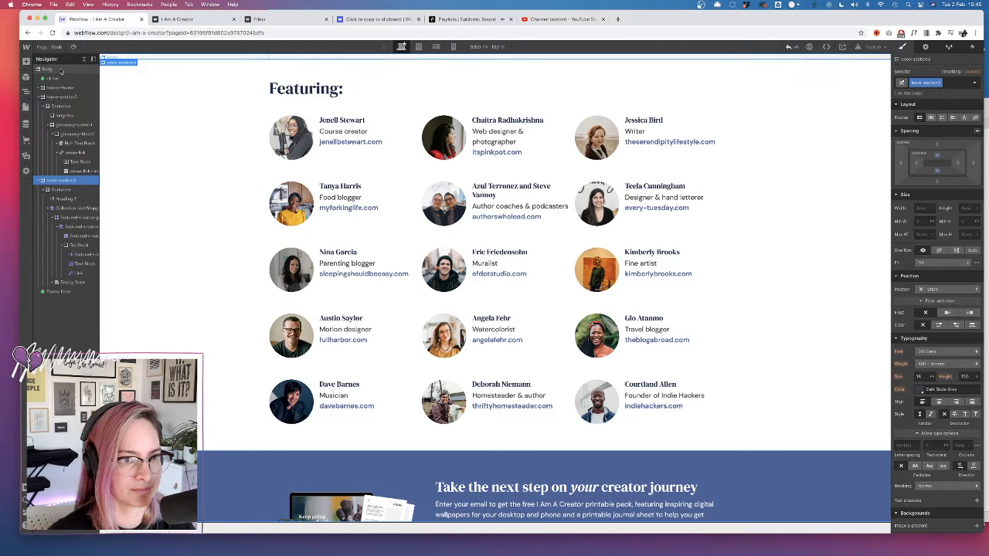
- Add a new Section element to the page body between book-section3 and the footer form
click(61, 72)
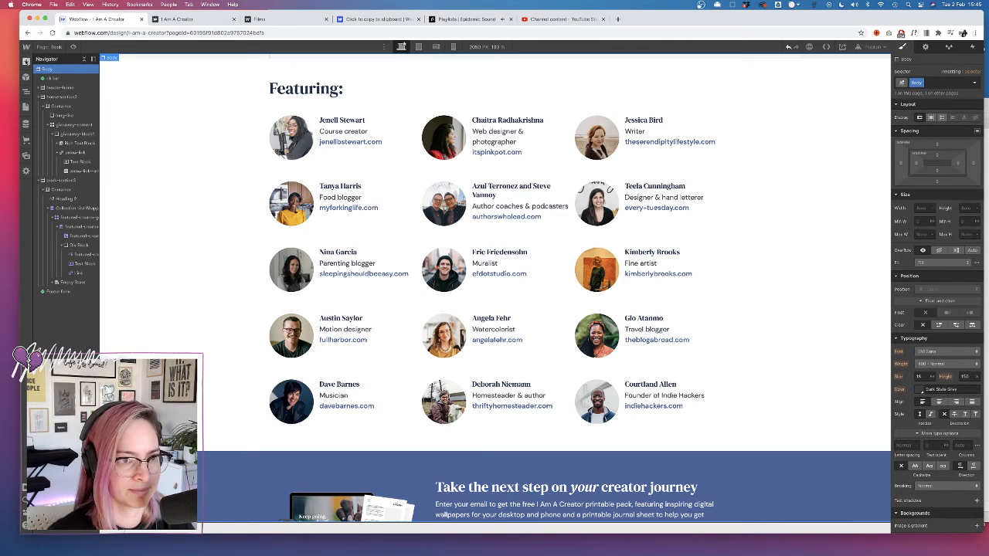
key(a)
drag(47, 117, 70, 298)
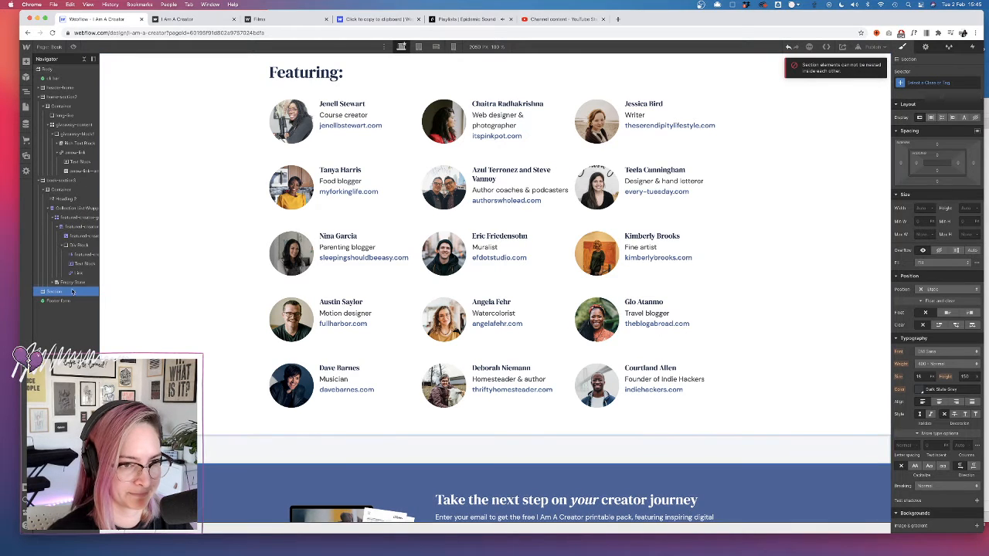
- Add a Container inside the new section and assign it the existing Container class
click(26, 60)
click(87, 113)
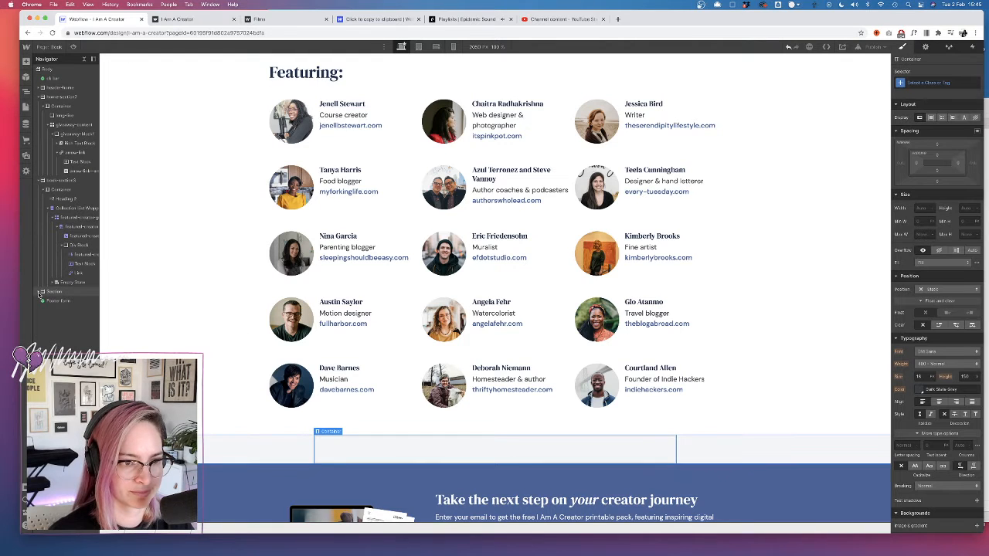
click(919, 81)
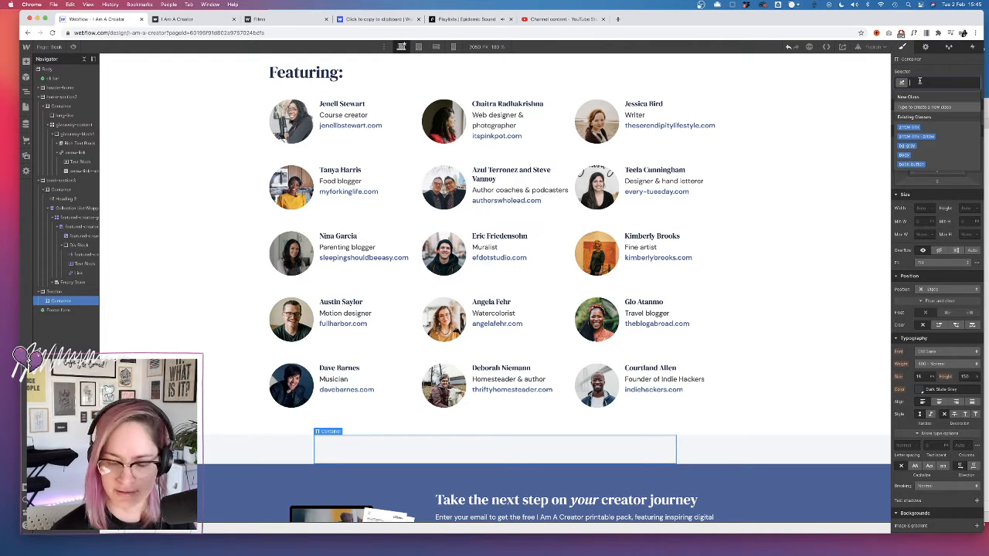
text(Container)
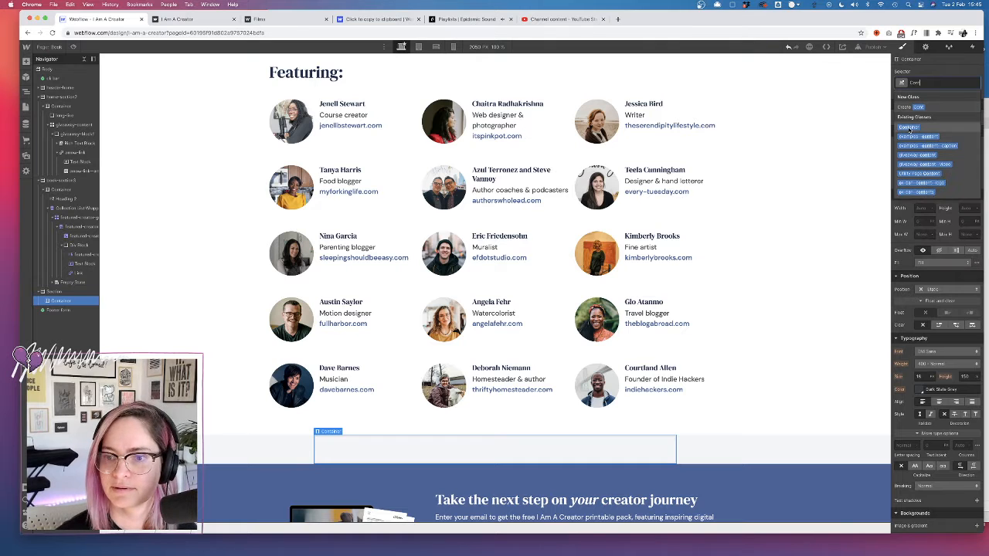
click(910, 127)
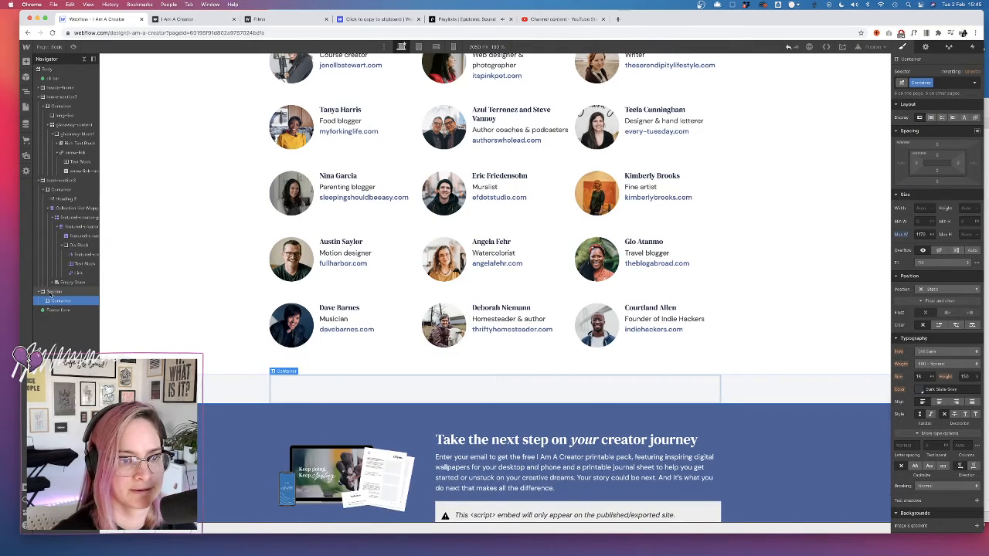
- Assign the new class book-section4 to the new section above the footer form
click(55, 292)
click(930, 81)
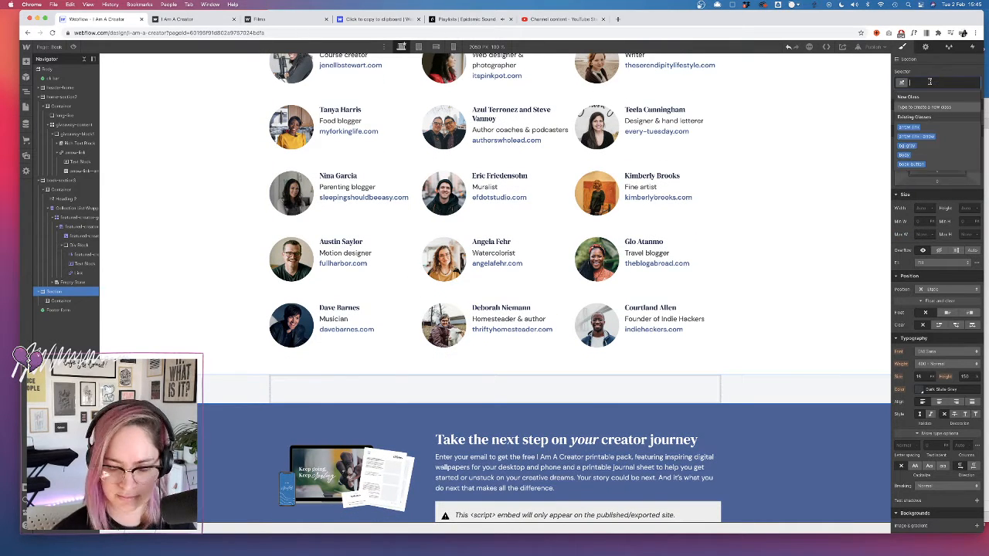
text(book)
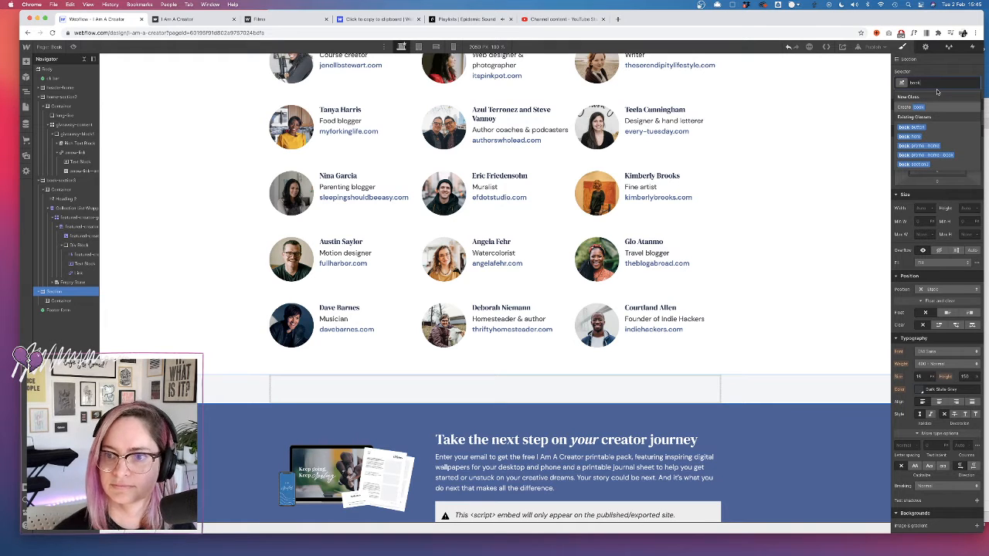
text(-section)
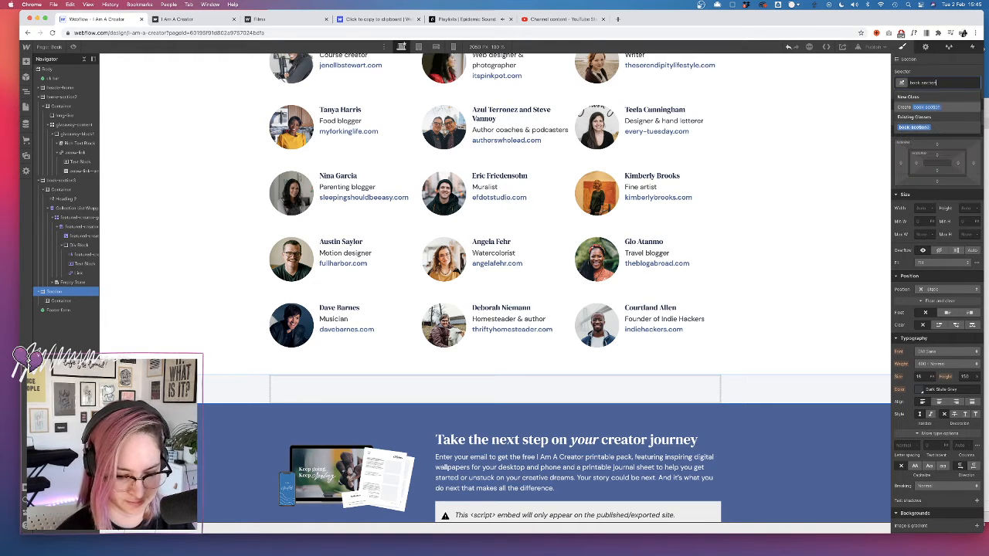
text(4)
key(Return)
scroll(903, 467, down, 5)
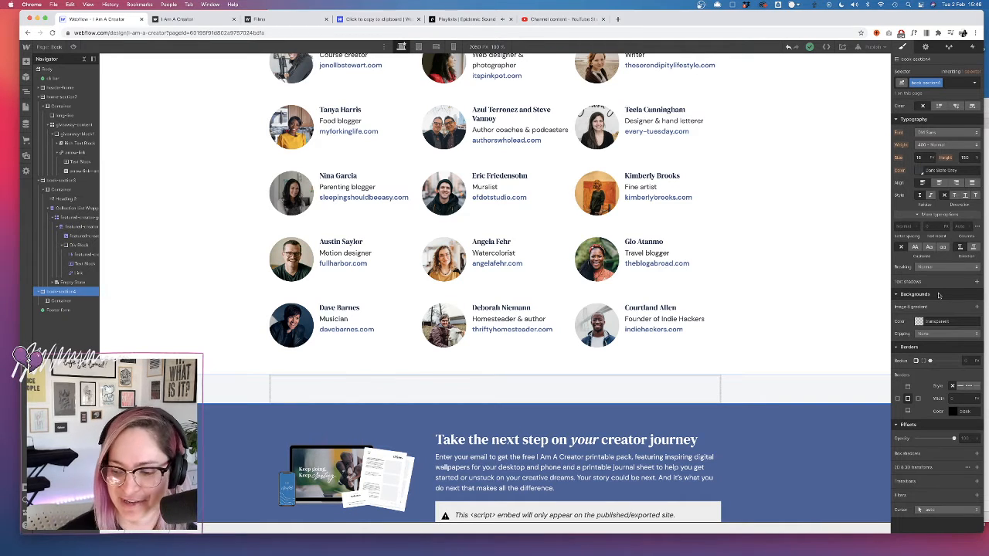
- Set the background color of the book-section4 section to the White swatch
click(920, 323)
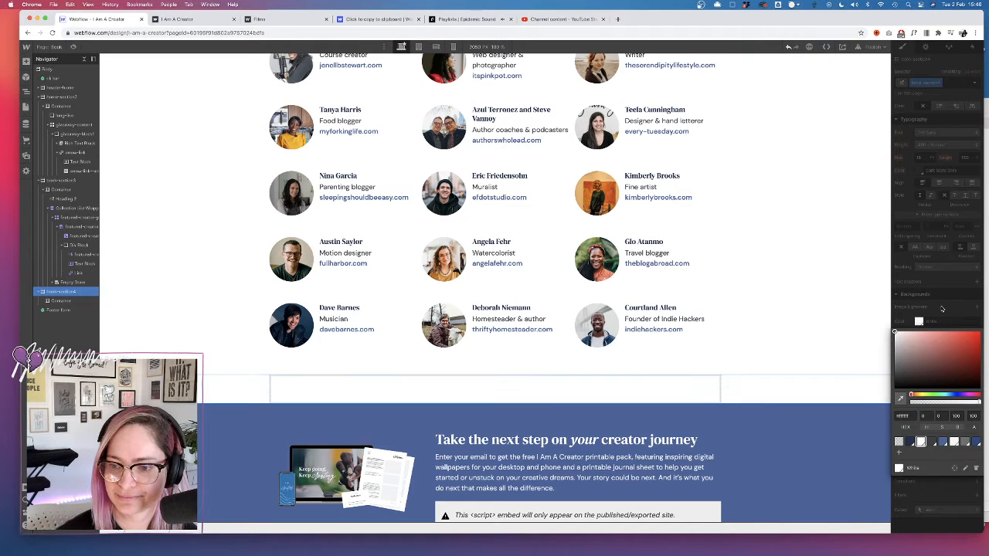
click(943, 309)
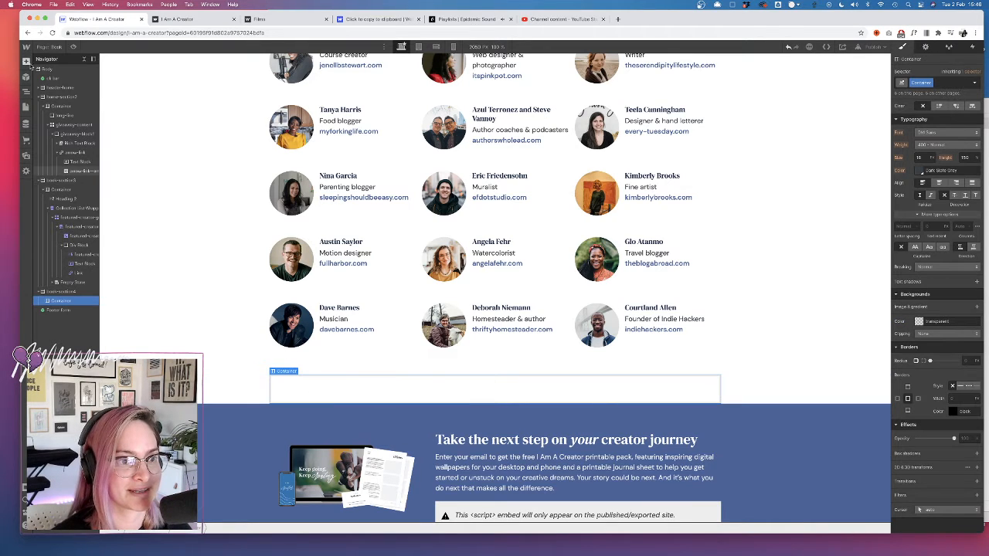
- Add a Div Block inside the container of book-section4 and assign it the new class giveaway-promo
click(25, 61)
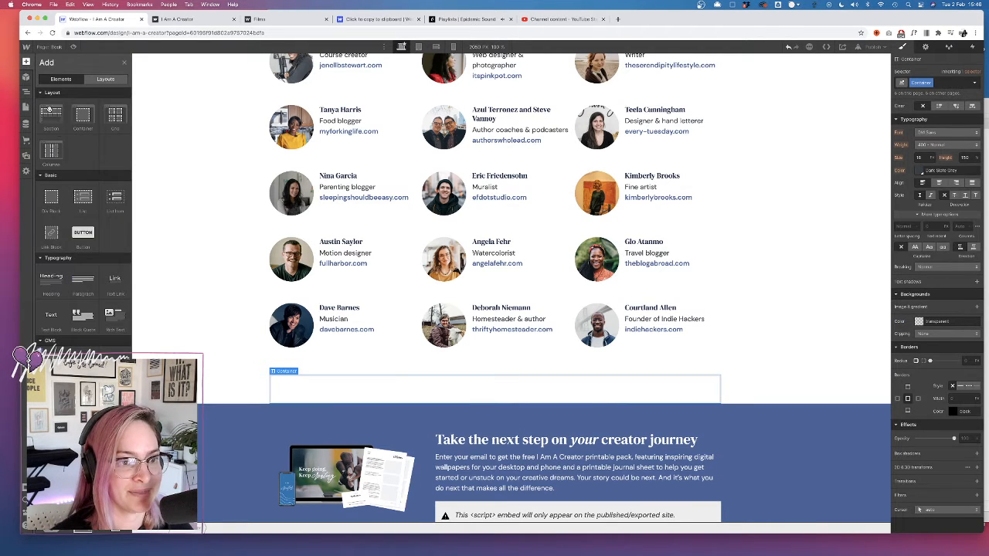
click(50, 200)
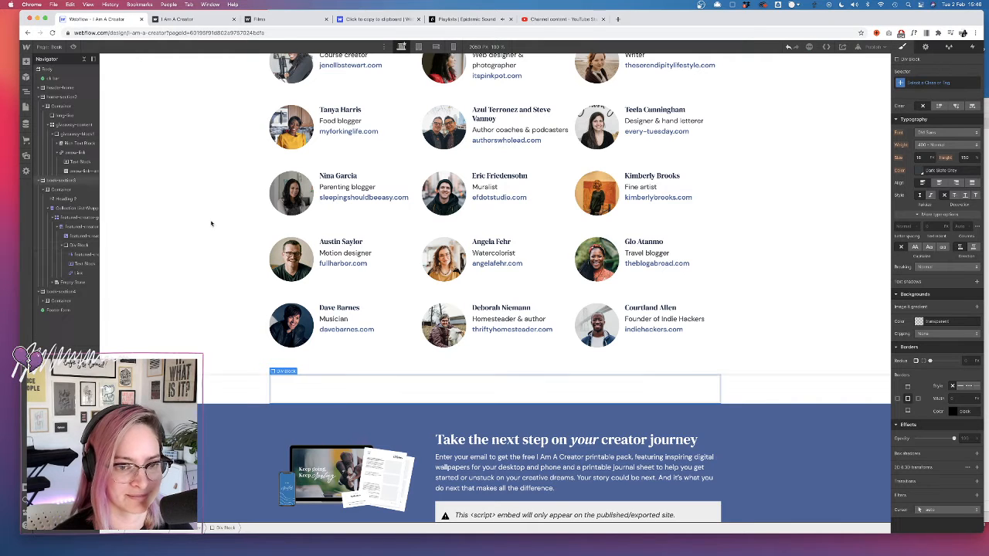
click(44, 301)
click(923, 83)
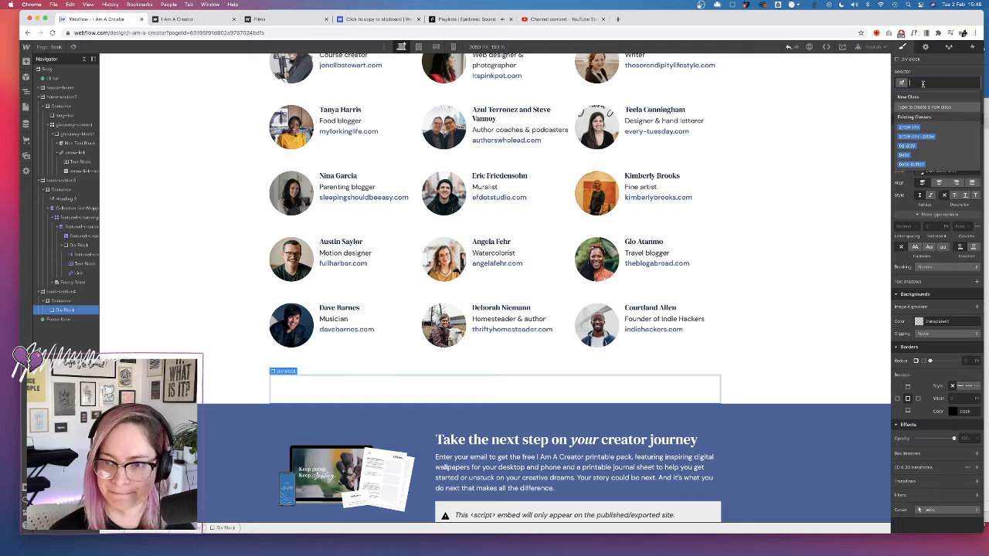
text(giveaway-m)
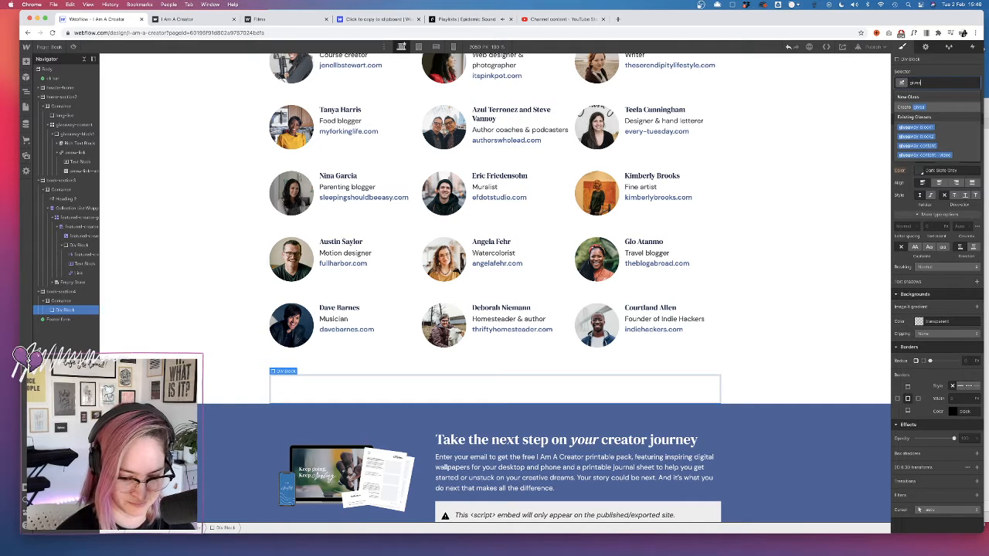
text(od)
key(BackSpace)
key(BackSpace)
key(BackSpace)
text(promo)
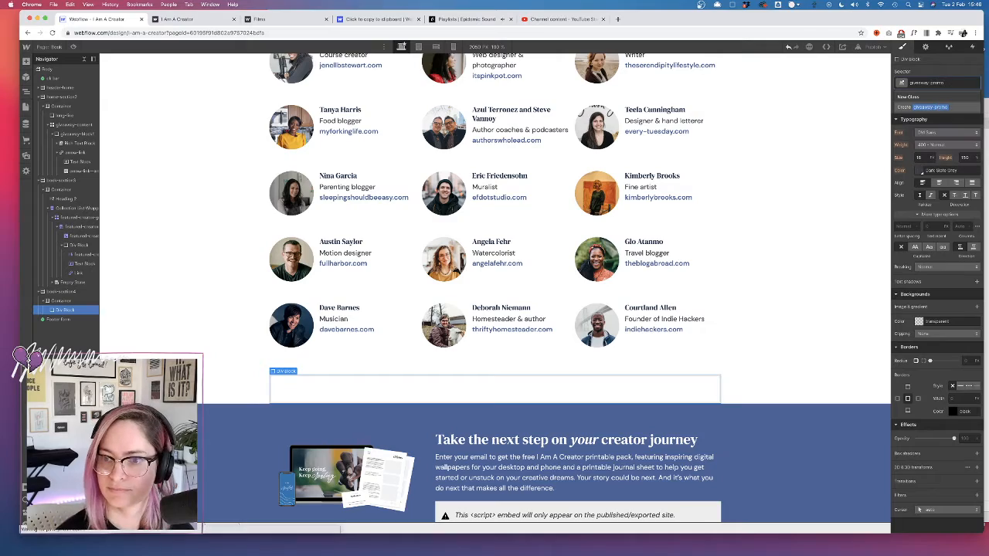
key(Return)
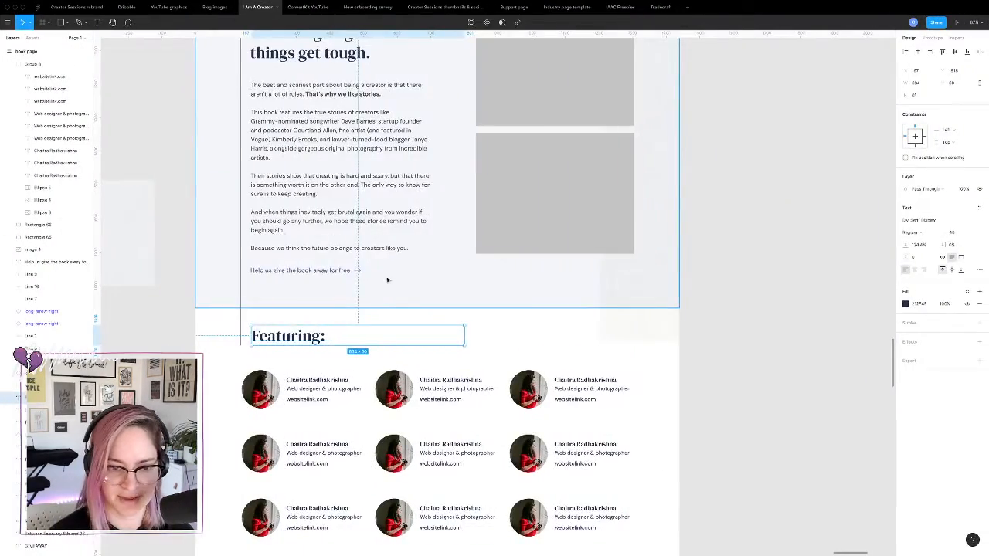
- Check the giveaway promo in the Figma design and insert the open book page image from the assets into the giveaway-promo div
scroll(388, 280, down, 8)
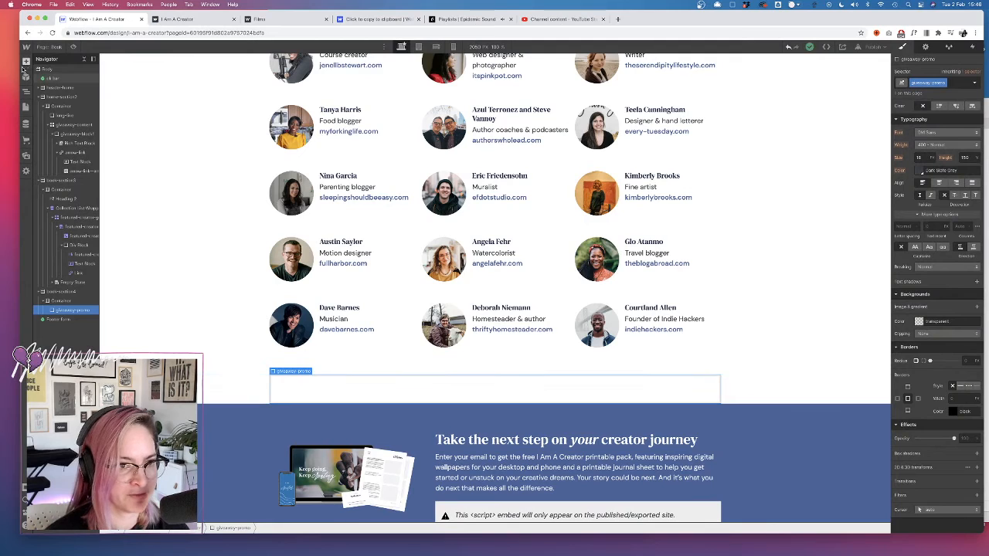
click(25, 155)
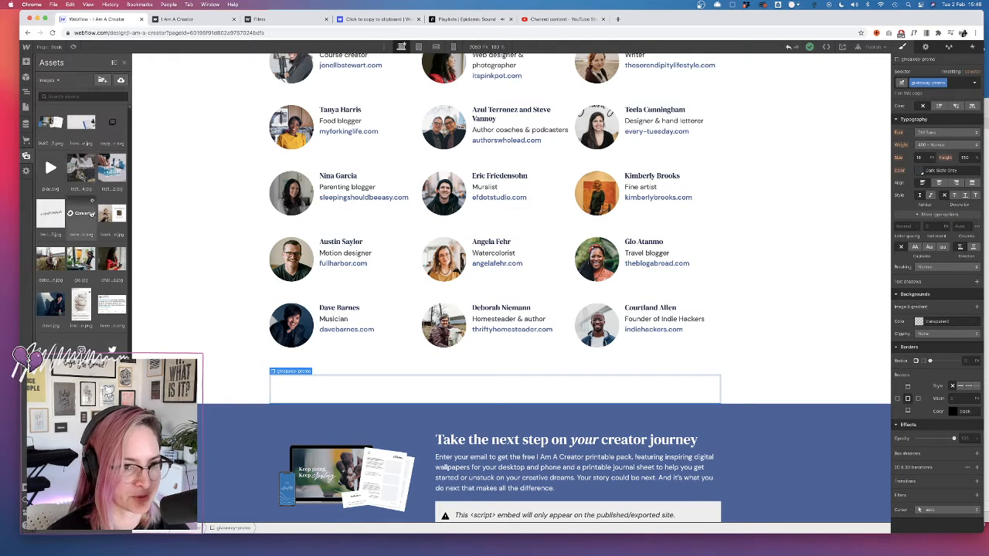
drag(51, 210, 321, 379)
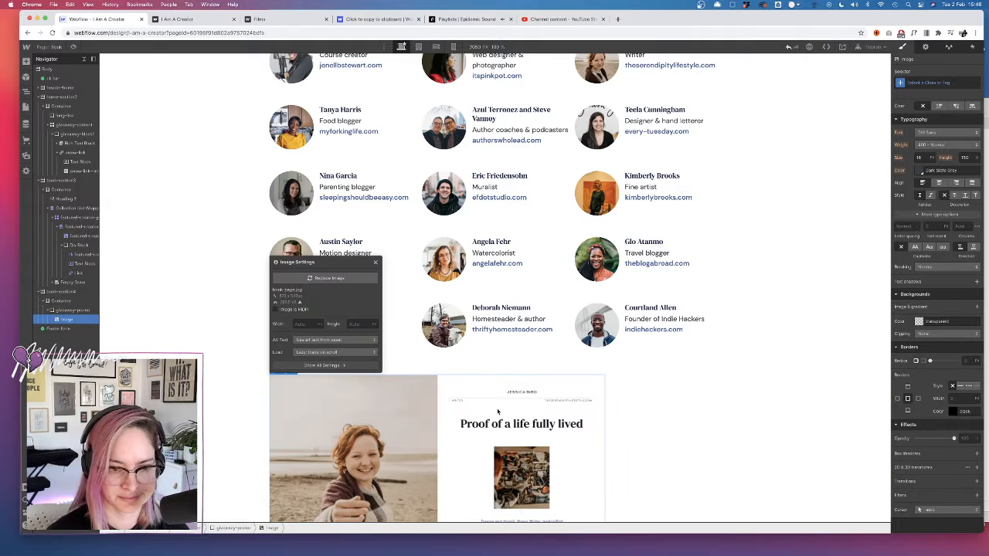
scroll(407, 290, down, 3)
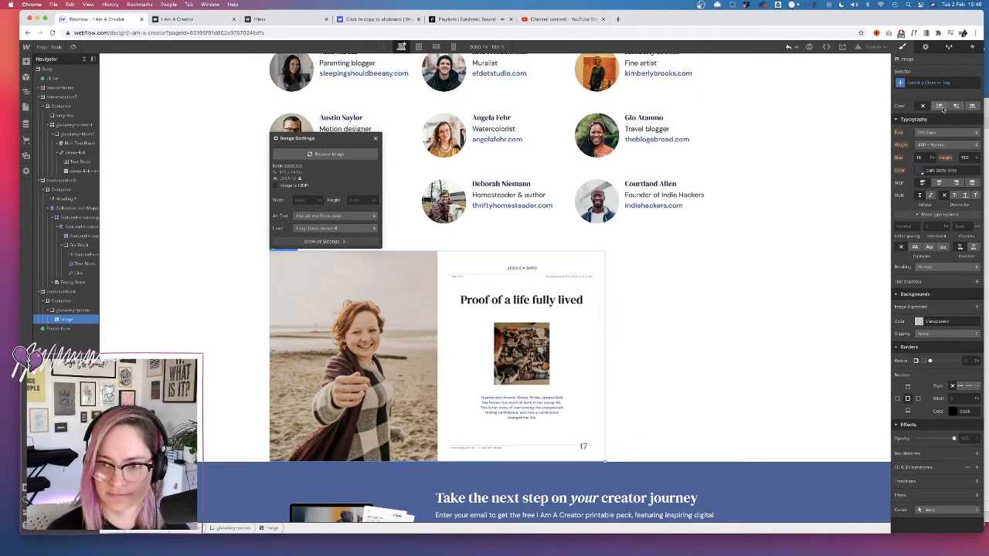
- Assign the new class giveaway-promo--book to the inserted book image
click(916, 83)
text(giveaway-pr)
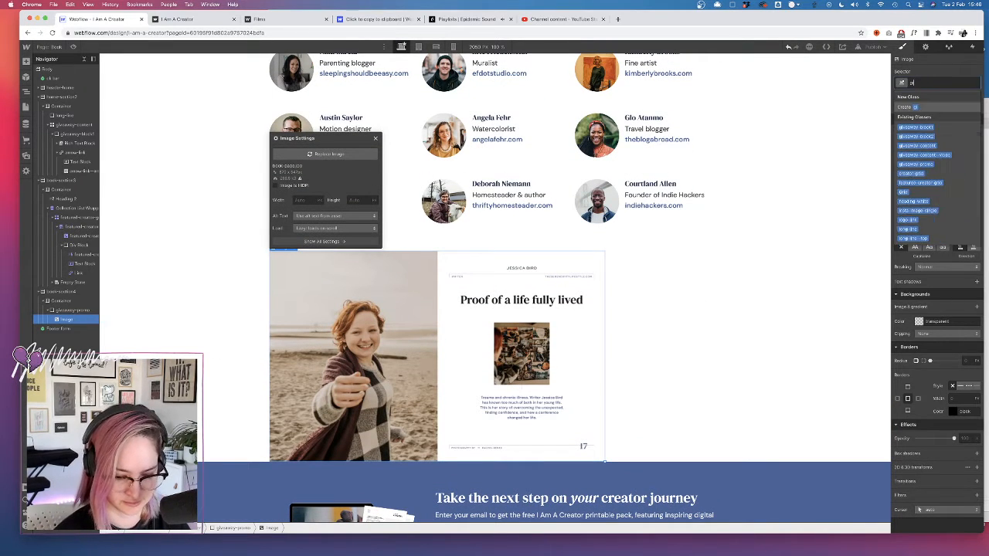
text(omo-img)
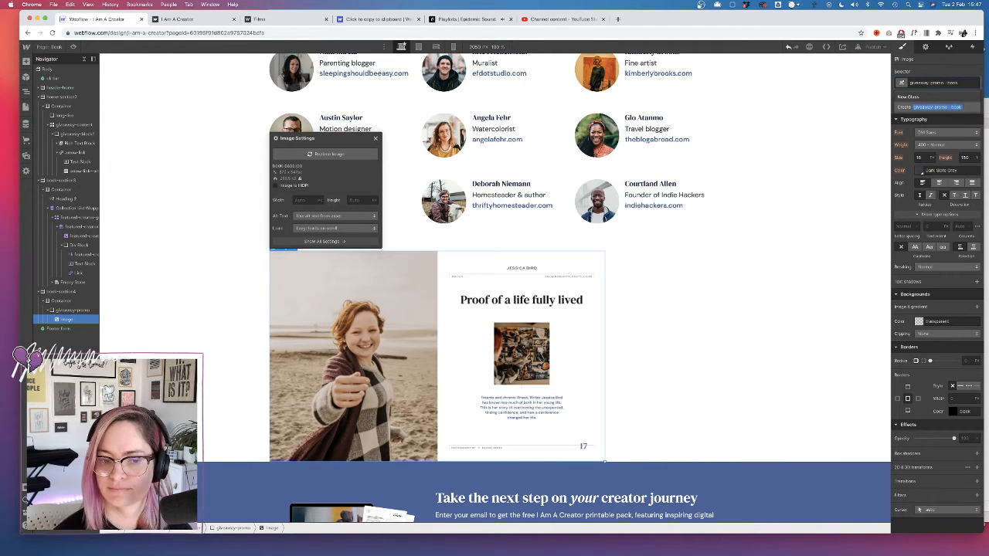
key(Return)
- Check the book image's size in the Figma design and set the max width of the giveaway-promo--book image to 410 px
key(ctrl+Right)
click(441, 282)
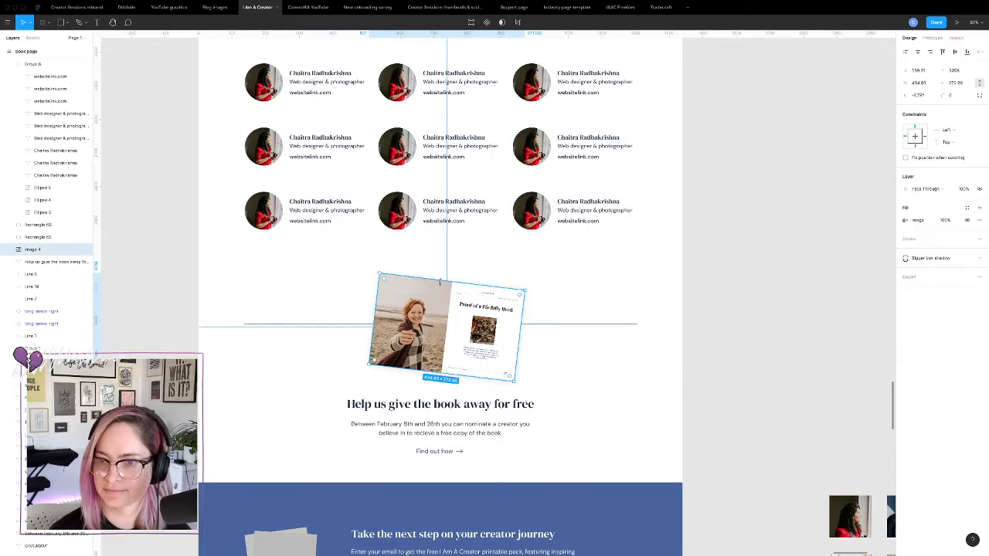
key(ctrl+Left)
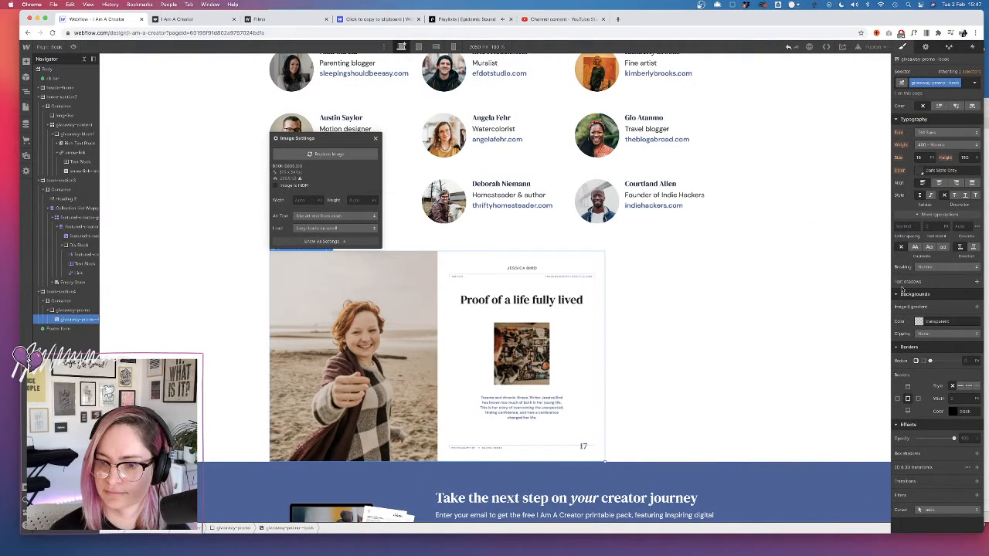
scroll(909, 160, up, 5)
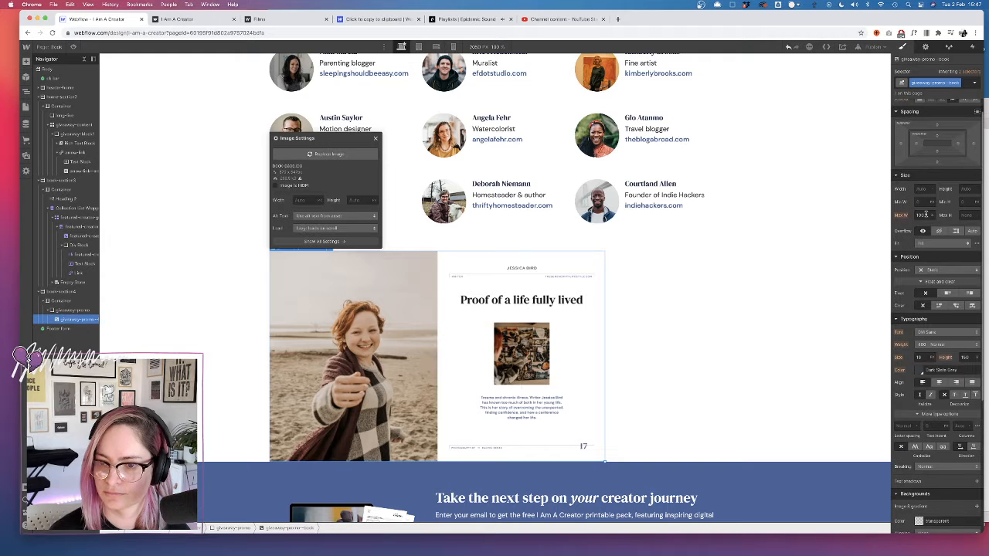
drag(933, 217, 904, 217)
text(300)
key(Tab)
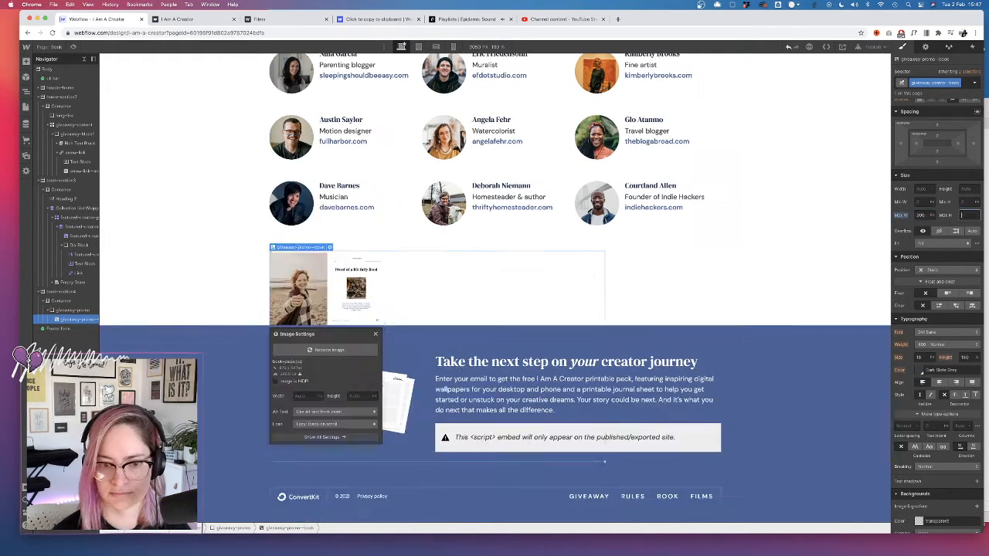
click(921, 214)
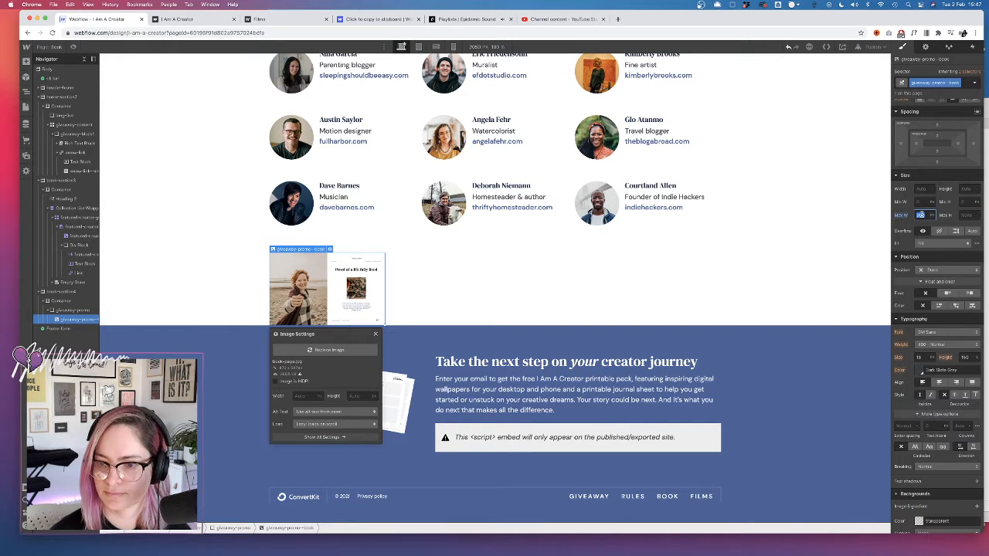
key(shift+Up)
key(shift+Up)
key(shift+Up)
key(shift+Up)
key(shift+Up)
key(shift+Up)
key(shift+Up)
key(shift+Up)
key(shift+Up)
key(shift+Up)
key(shift+Up)
key(shift+Up)
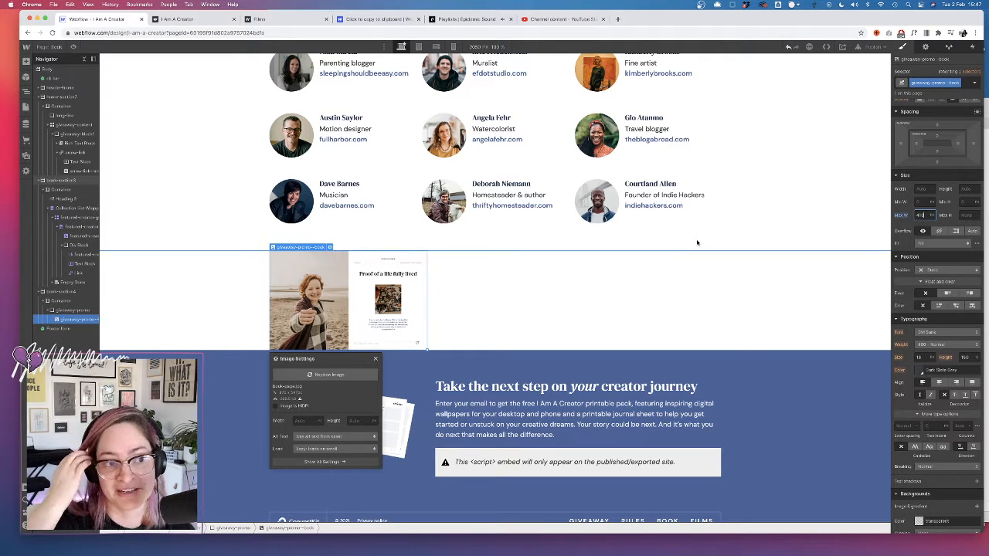
click(938, 176)
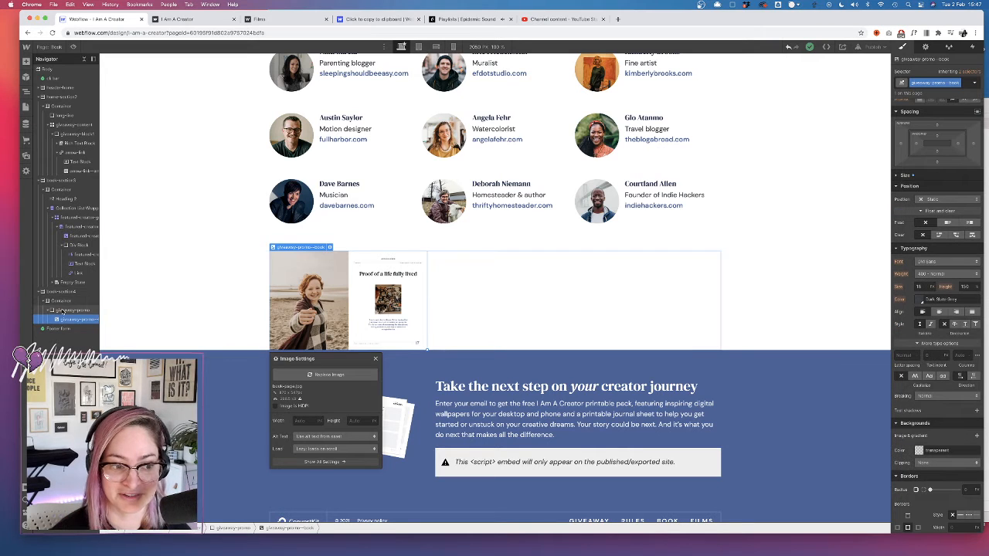
- Open the Home page and examine the box shadow and rotation styles of the tilted book image beside About the book
click(493, 262)
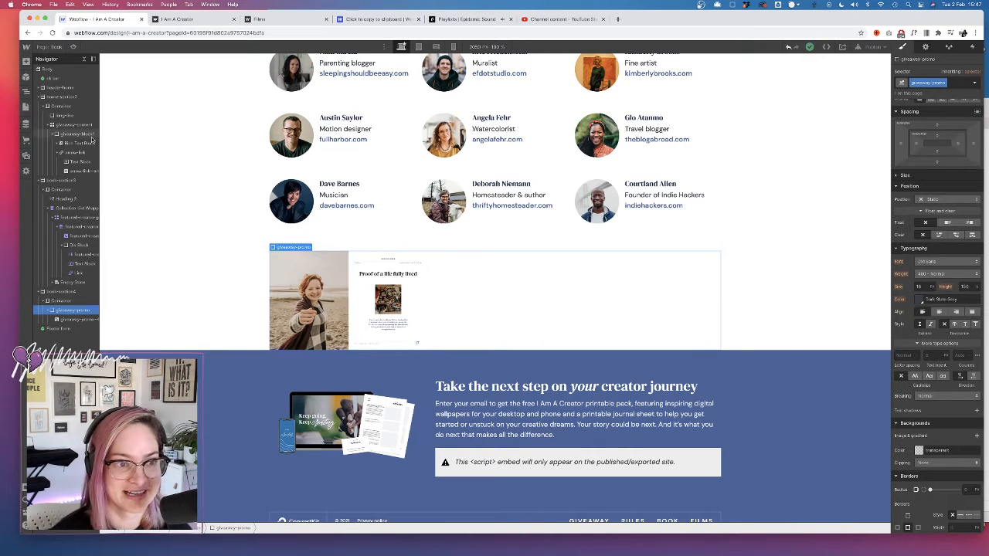
click(25, 107)
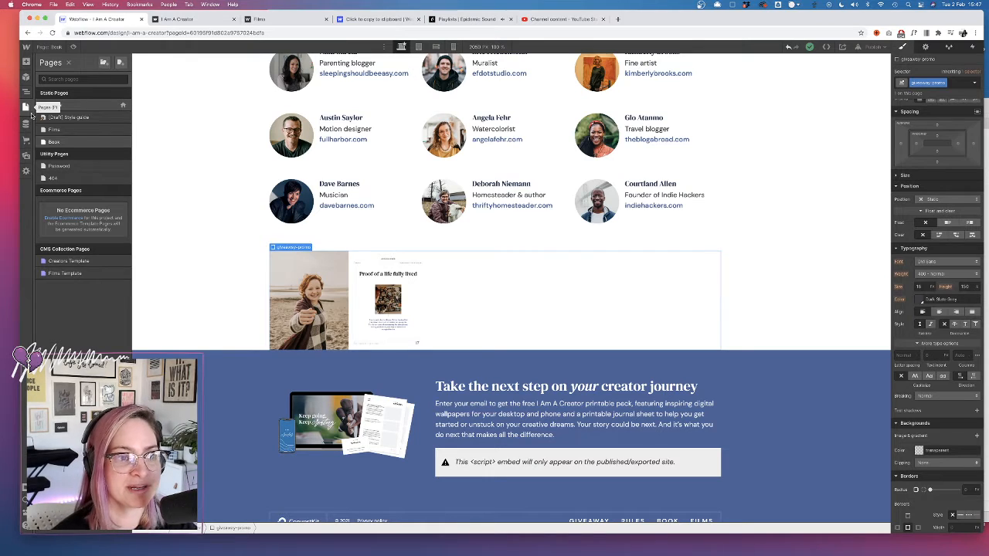
click(76, 106)
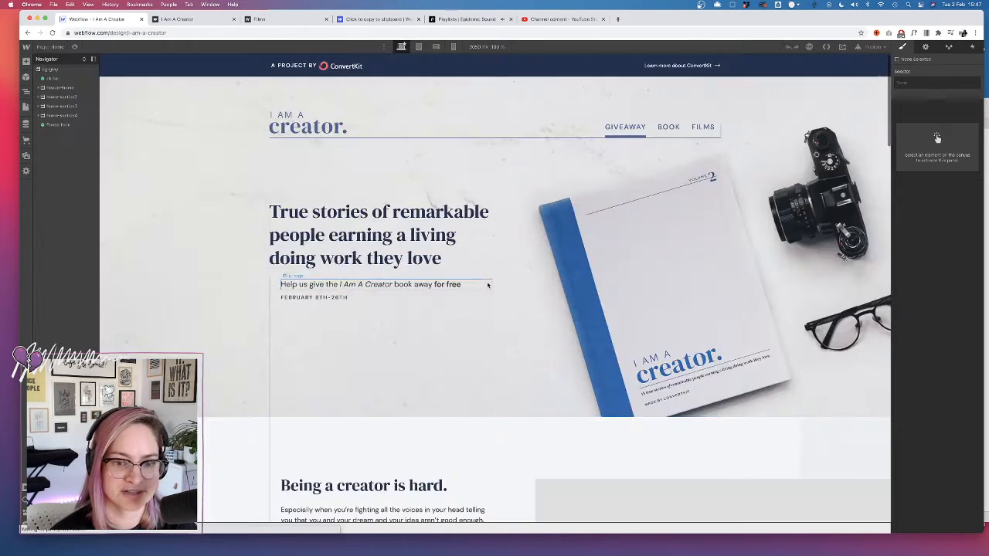
scroll(433, 410, down, 15)
scroll(433, 427, down, 15)
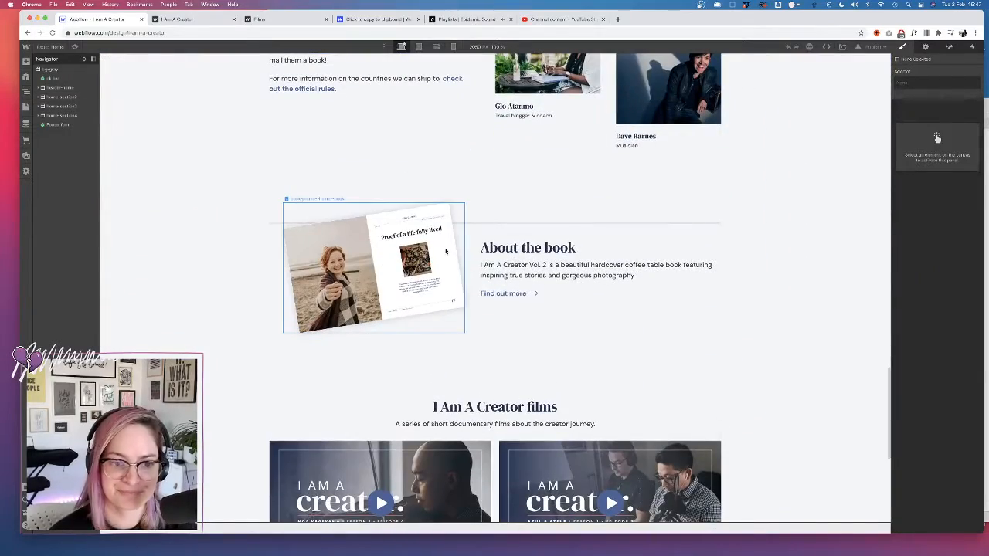
click(446, 254)
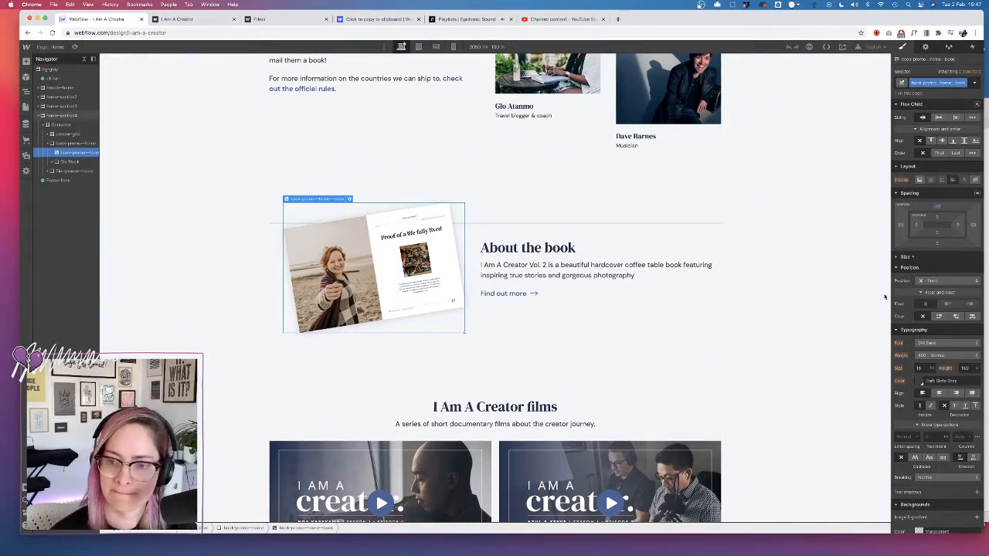
scroll(908, 409, down, 5)
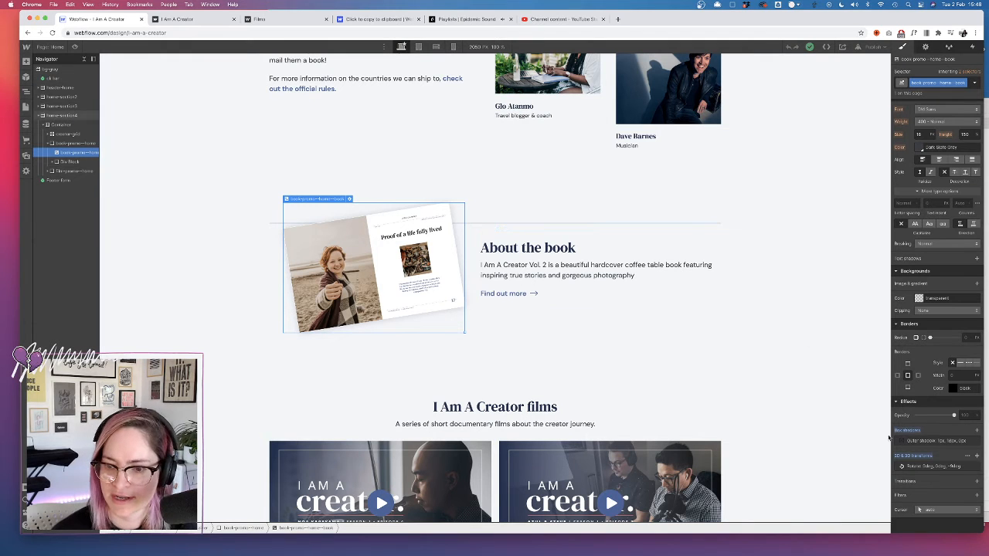
right_click(928, 433)
click(928, 433)
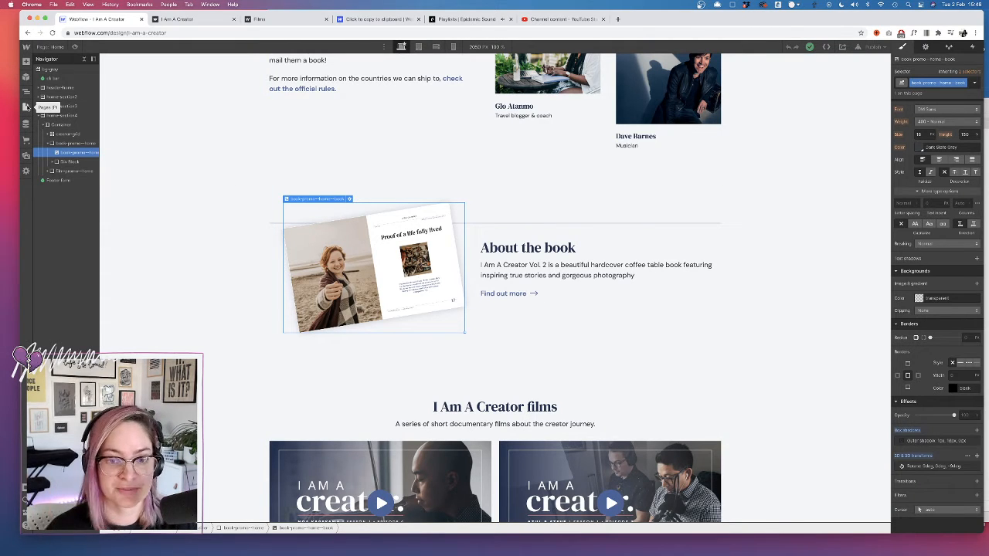
- Return to the Book page and set the top and bottom margins of the giveaway-promo div to 100 px
click(26, 107)
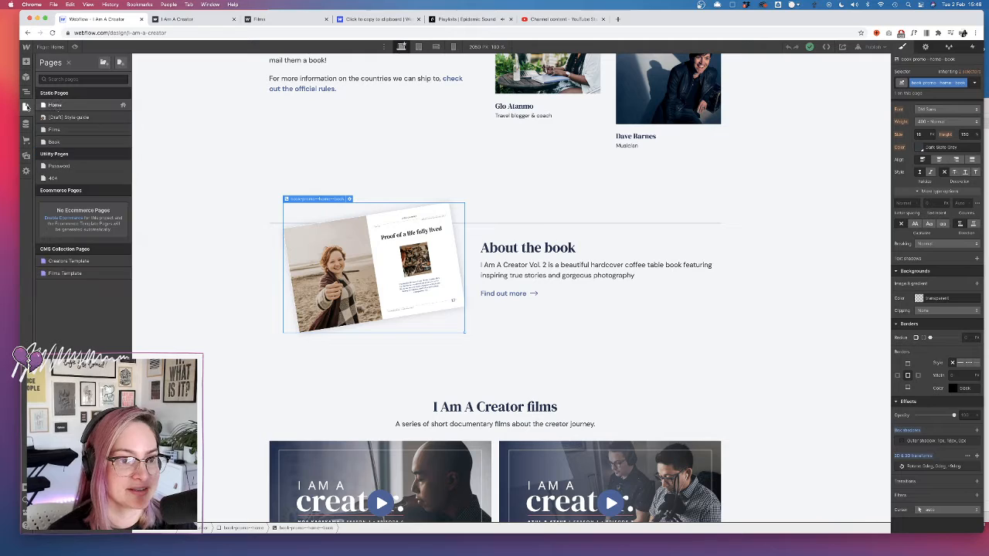
click(76, 144)
scroll(430, 371, down, 10)
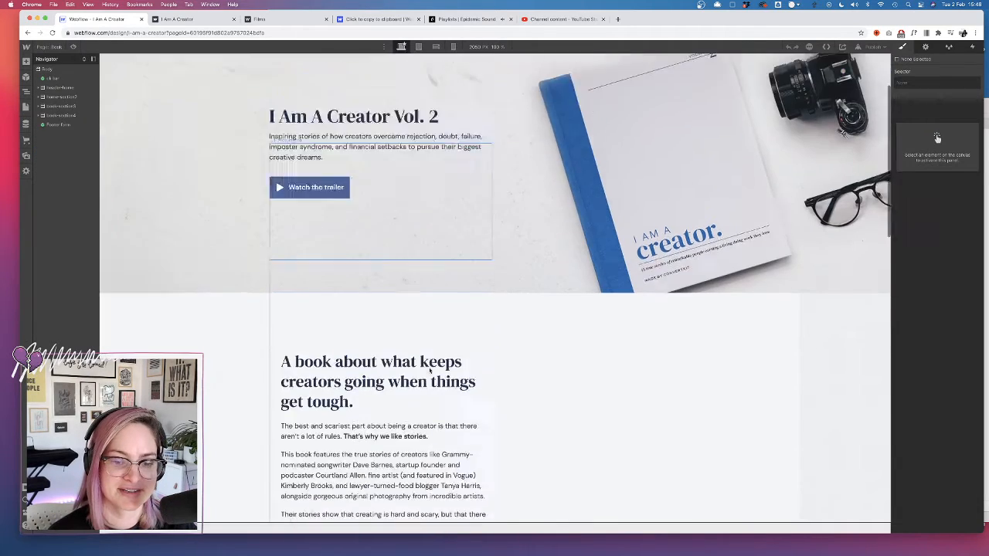
scroll(430, 371, down, 2)
click(373, 280)
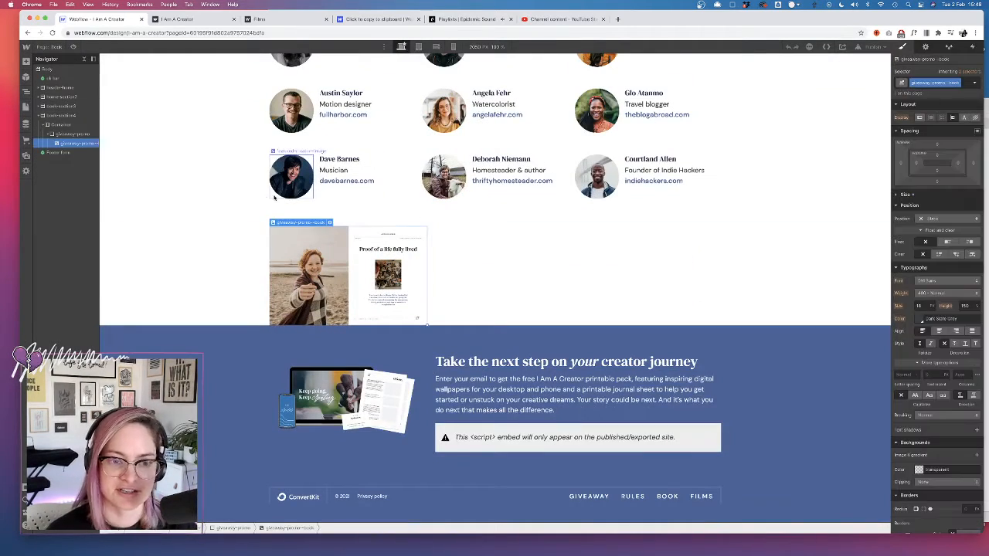
click(67, 136)
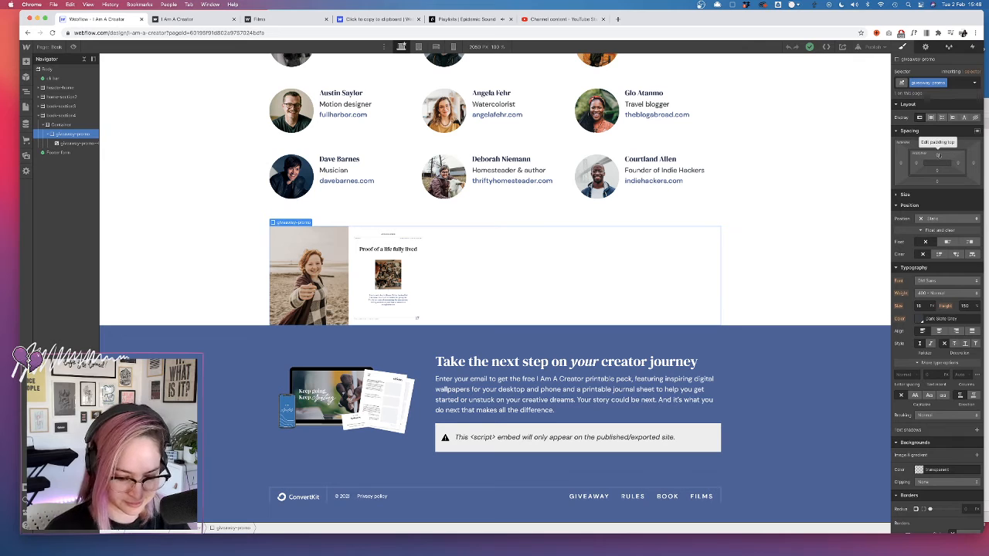
drag(939, 145, 937, 107)
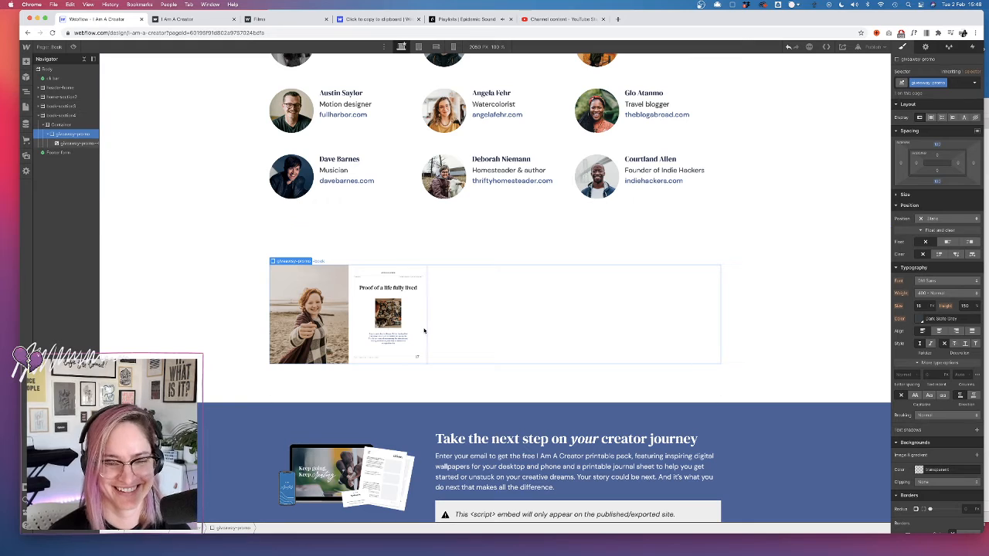
- Add an outside box shadow to the giveaway-promo--book image in navy at 20% opacity, with a 17 px blur
click(423, 331)
scroll(939, 452, down, 5)
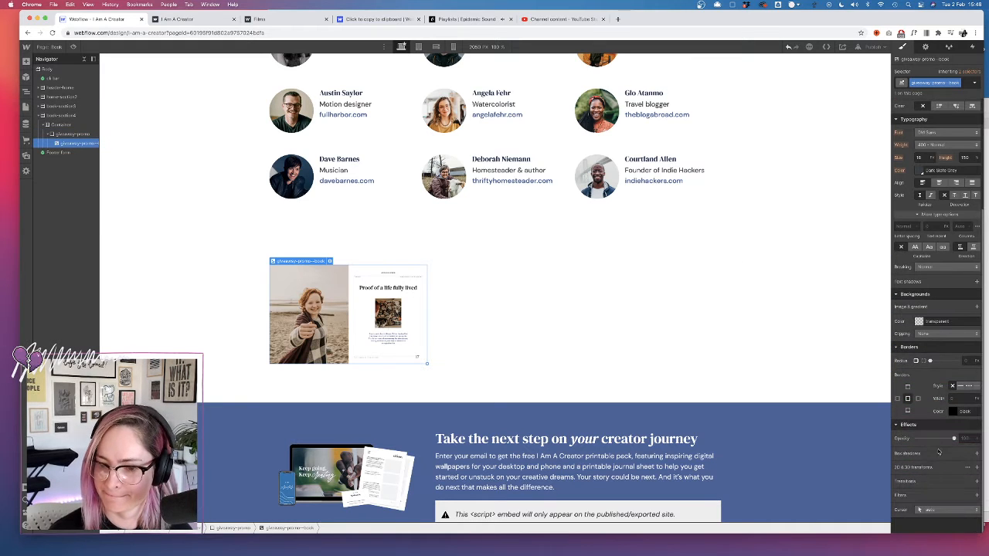
click(976, 454)
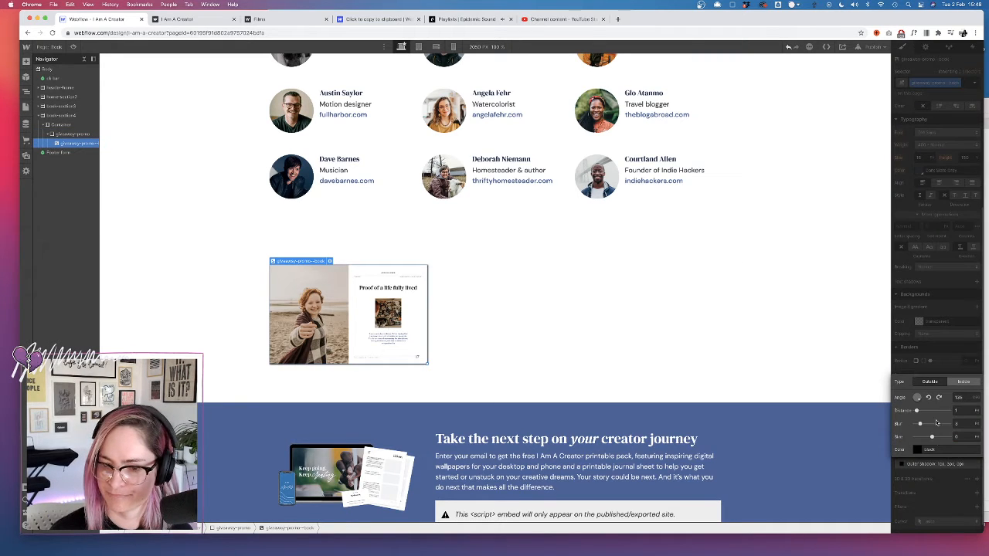
click(918, 449)
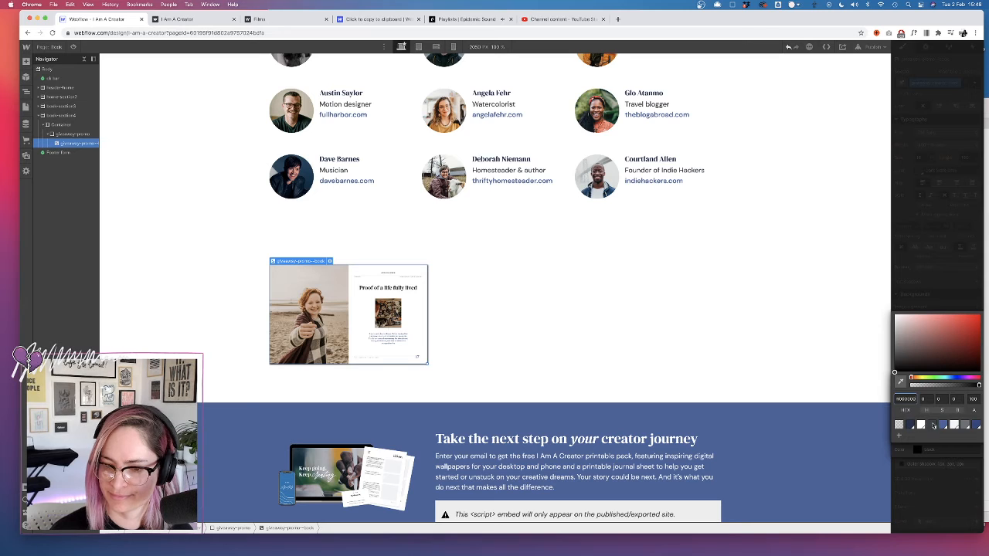
click(912, 426)
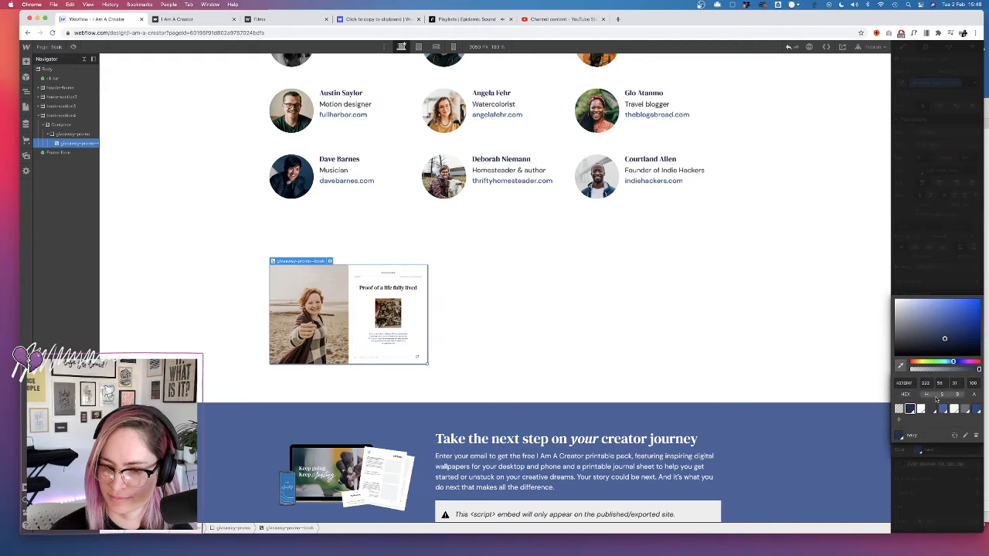
click(974, 383)
text(80)
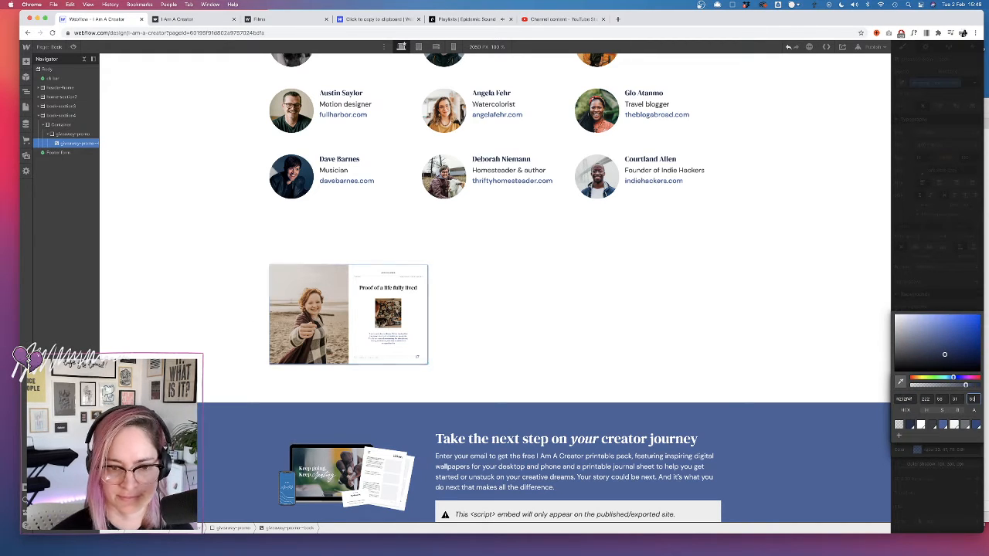
text(60)
key(BackSpace)
key(BackSpace)
text(30)
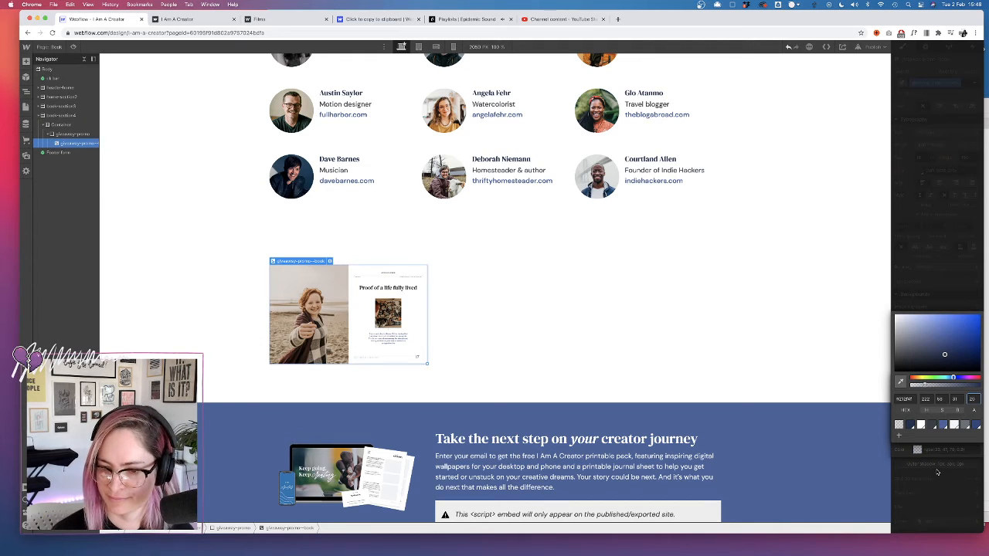
click(940, 465)
drag(920, 424, 944, 423)
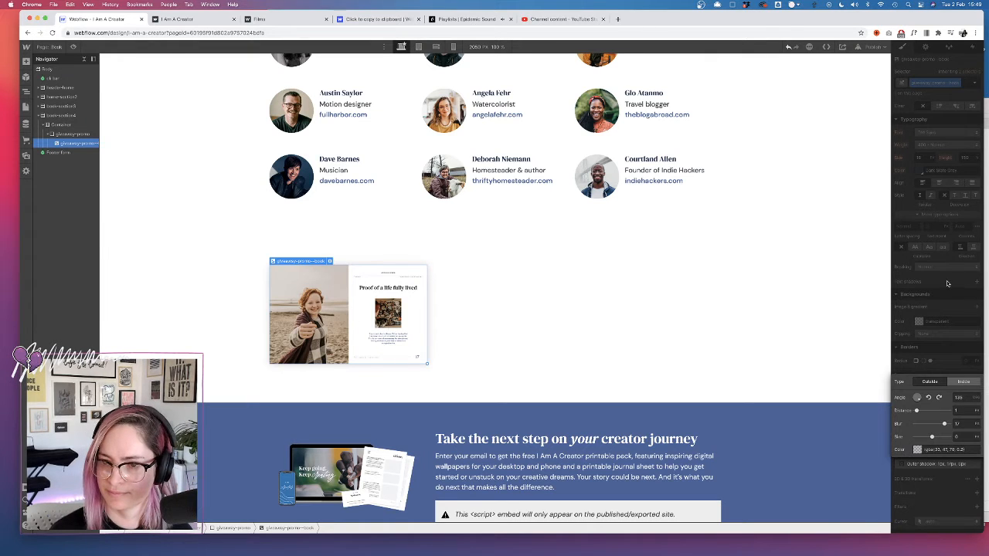
click(948, 284)
- Center the contents of the giveaway-promo div and add a rotate transform of -9 degrees about the Z axis to the book image
click(75, 135)
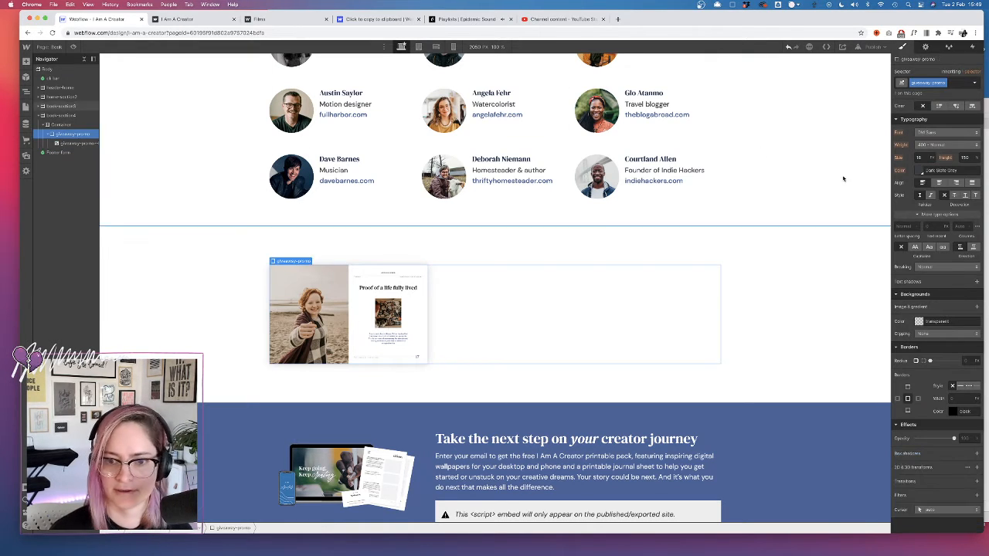
click(939, 182)
click(461, 315)
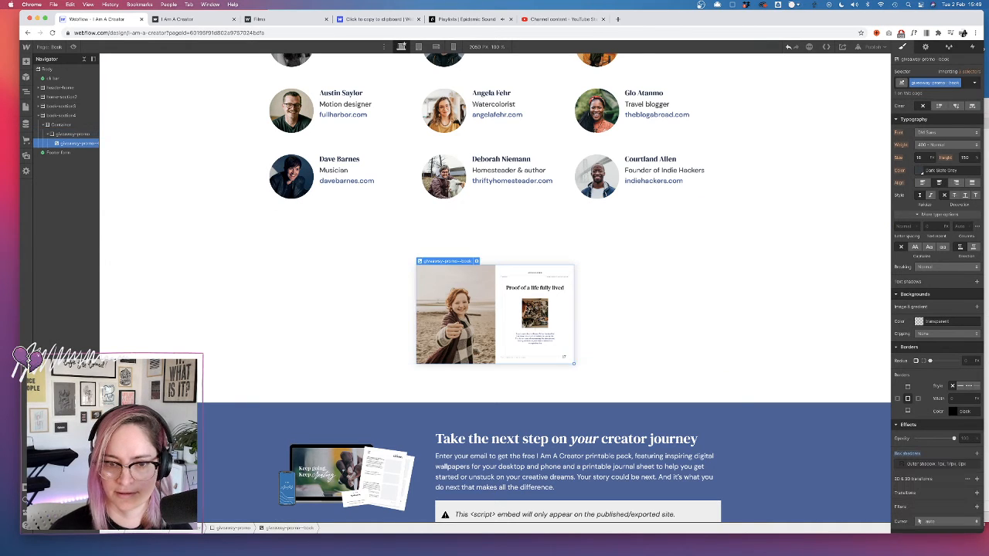
click(977, 479)
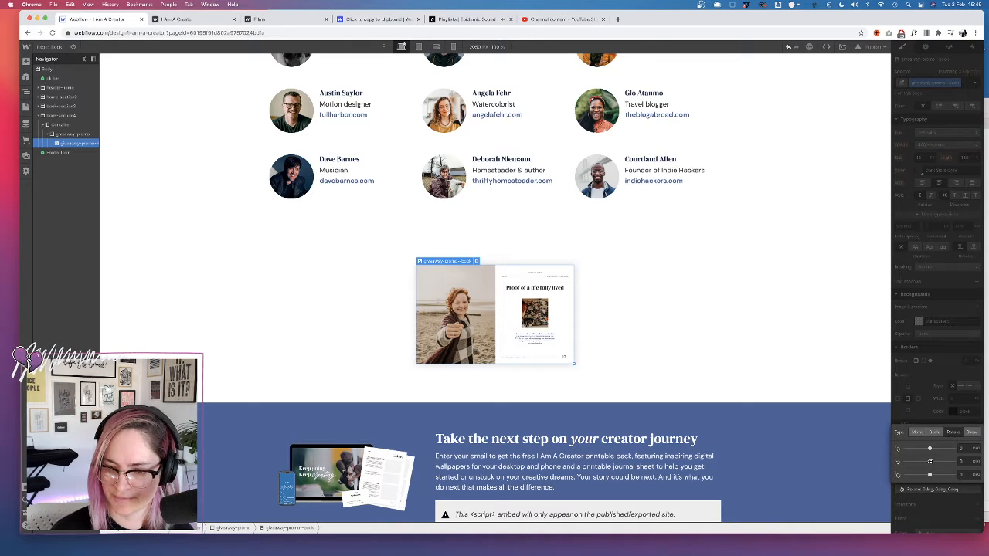
drag(930, 448, 929, 476)
key(super+z)
key(super+z)
click(949, 376)
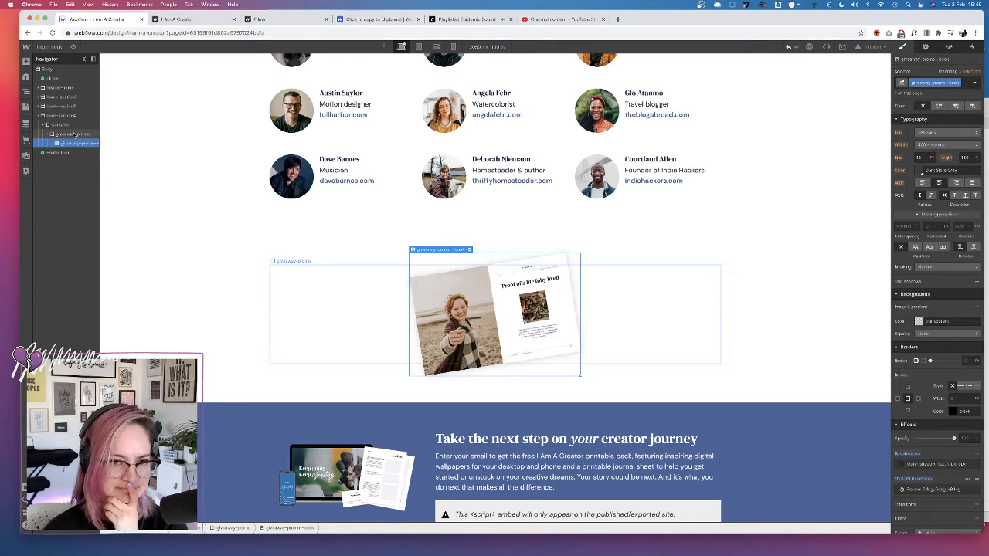
- Check the book image's tilt in the Figma design and set its Z rotation to 9 degrees
key(ctrl+Right)
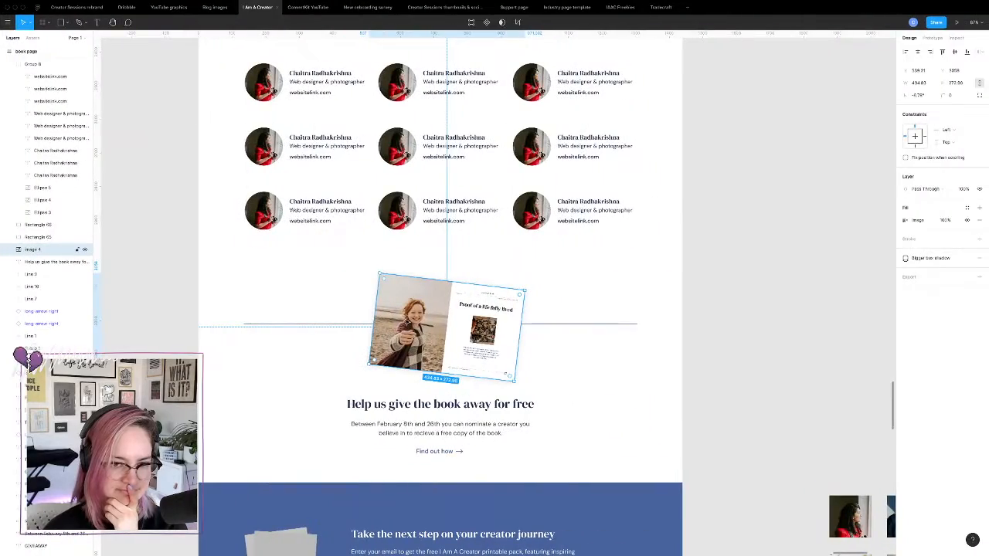
key(ctrl+Left)
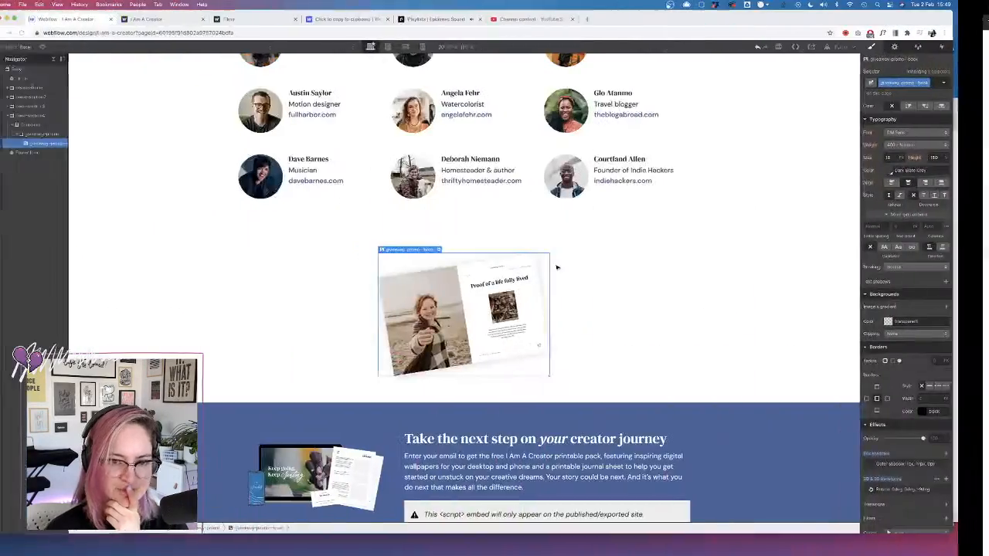
click(951, 491)
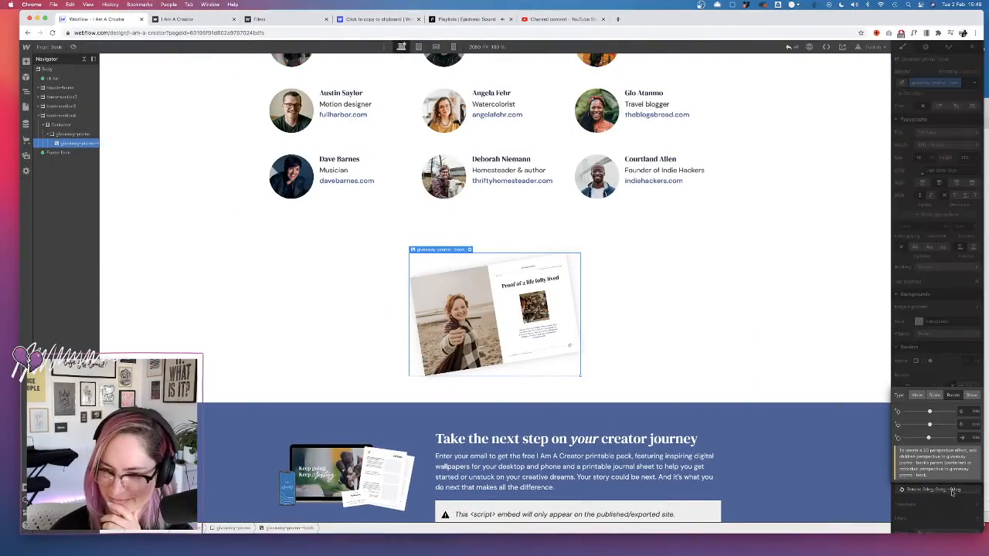
drag(929, 438, 931, 438)
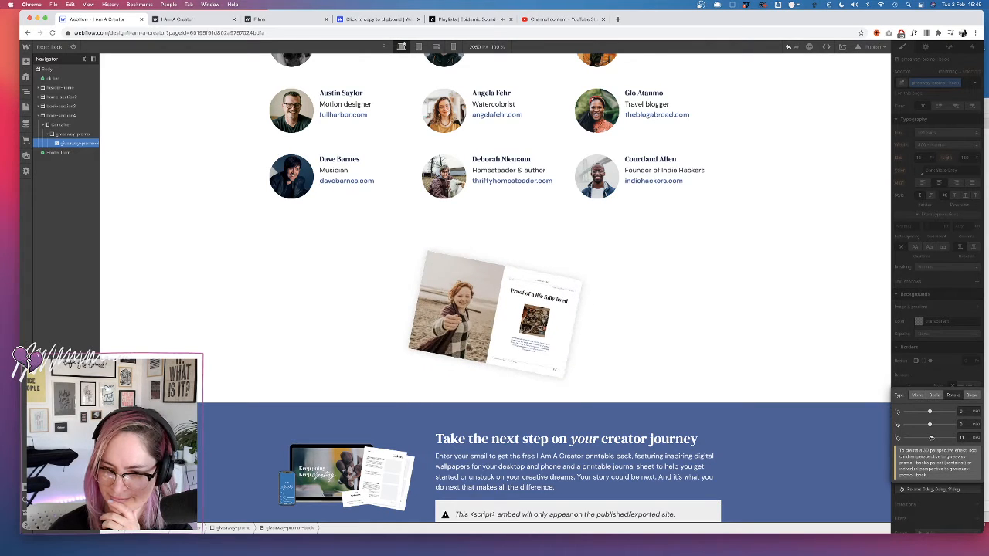
drag(932, 438, 931, 438)
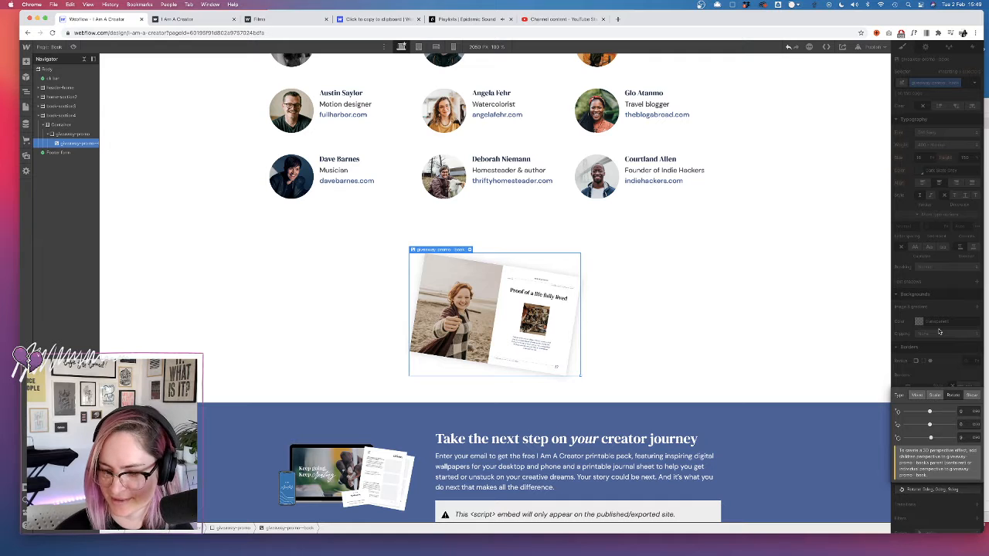
click(773, 272)
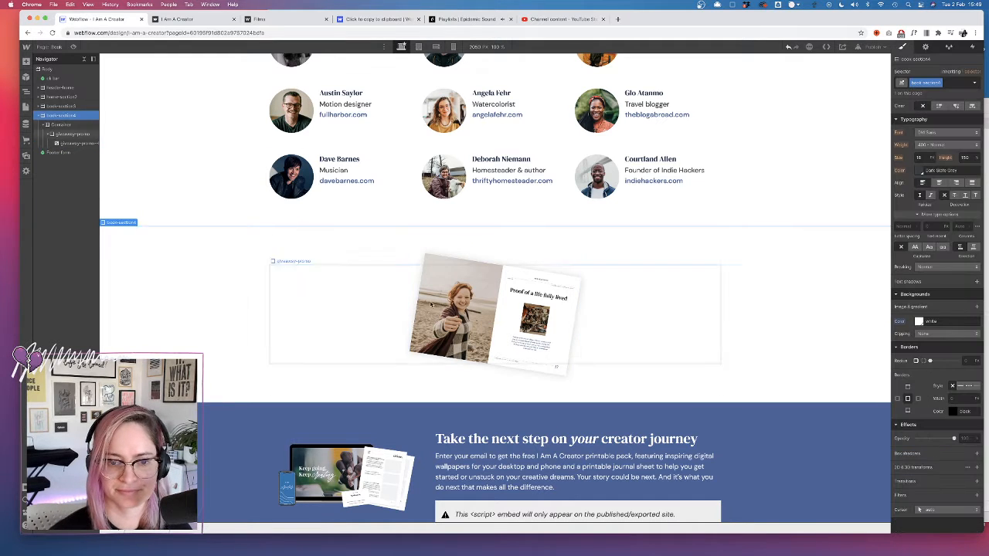
- Review the promo layout in Figma, then add a div block inside giveaway-promo and nest the book image in it
click(497, 309)
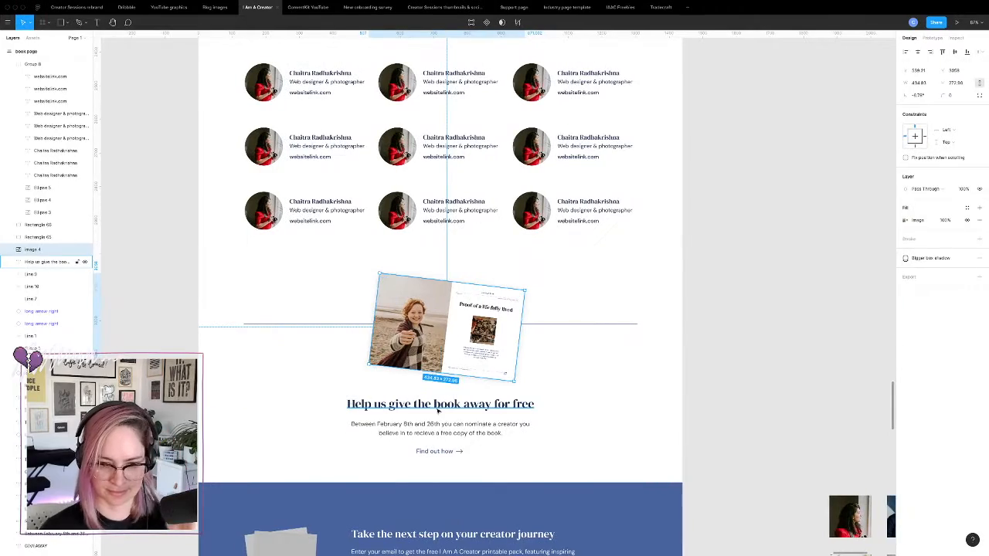
click(473, 398)
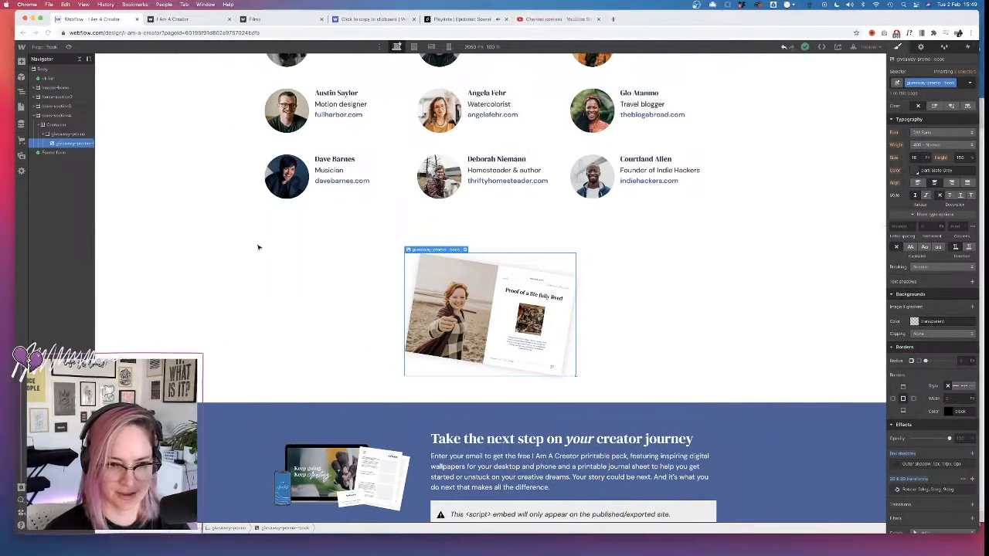
click(73, 133)
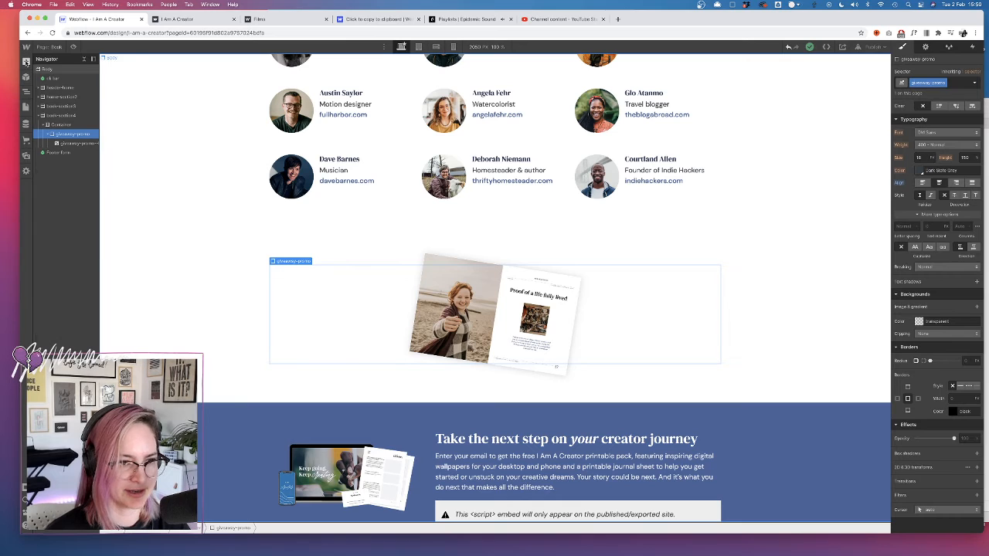
click(26, 61)
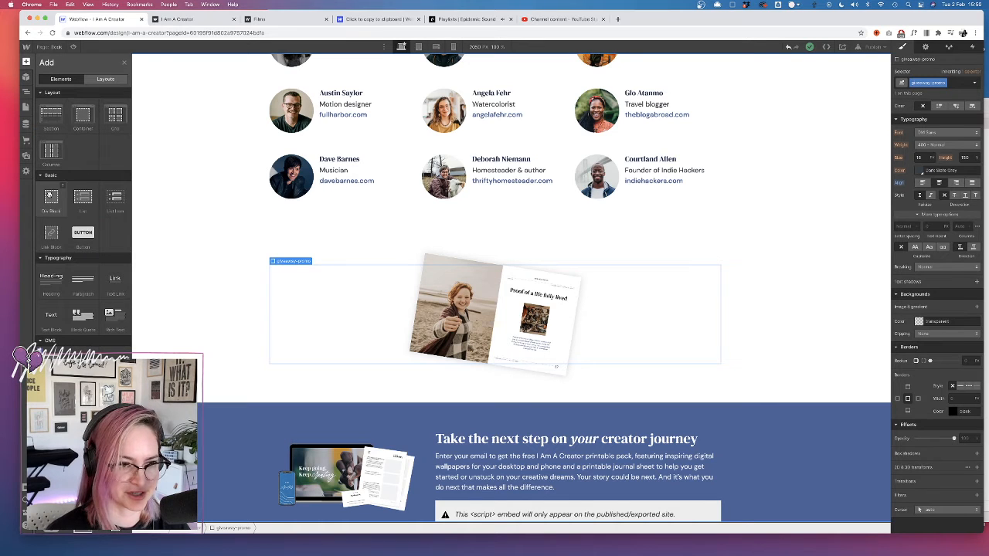
click(50, 198)
click(73, 145)
drag(74, 144, 74, 145)
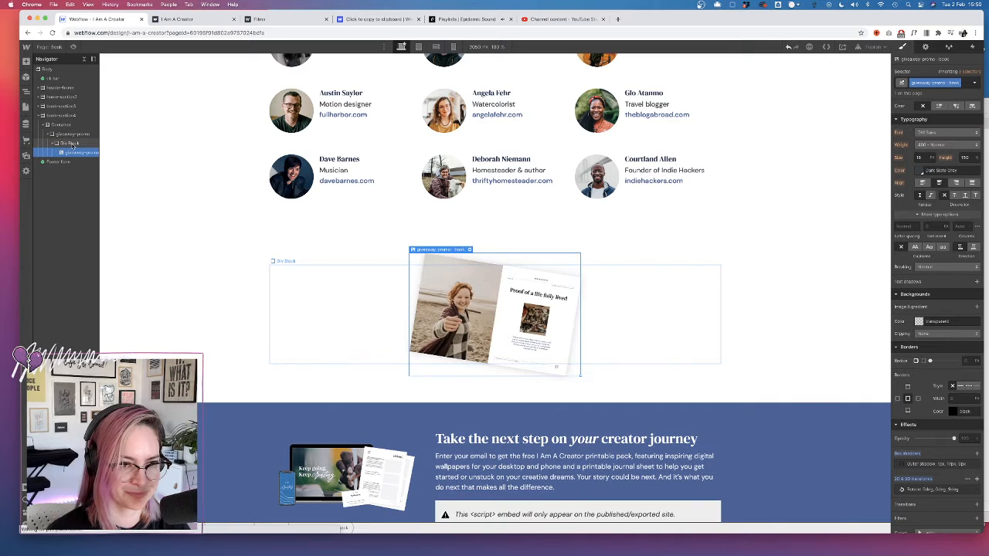
click(69, 143)
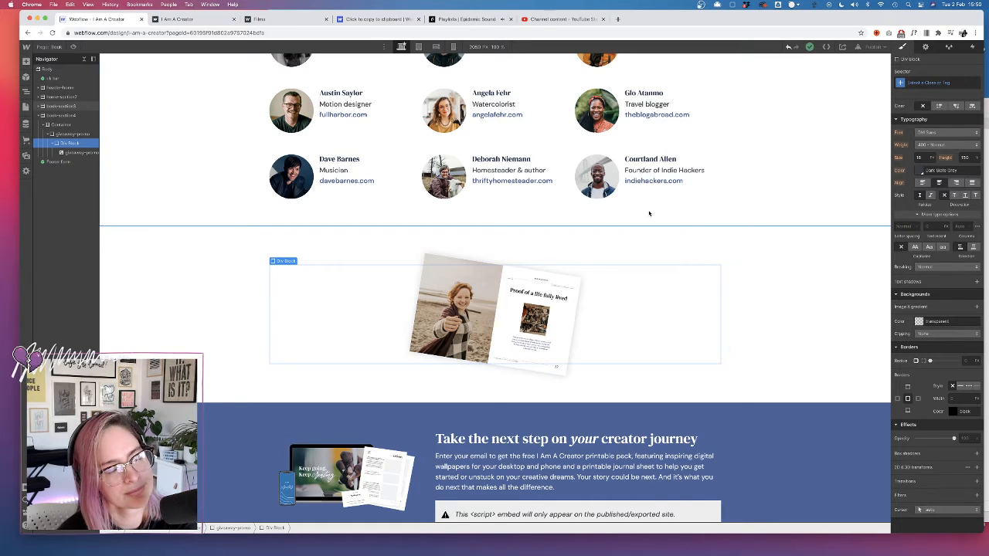
- Add a div block below the book image inside the wrapper div and assign it the new class giveaway-promo--line
click(923, 82)
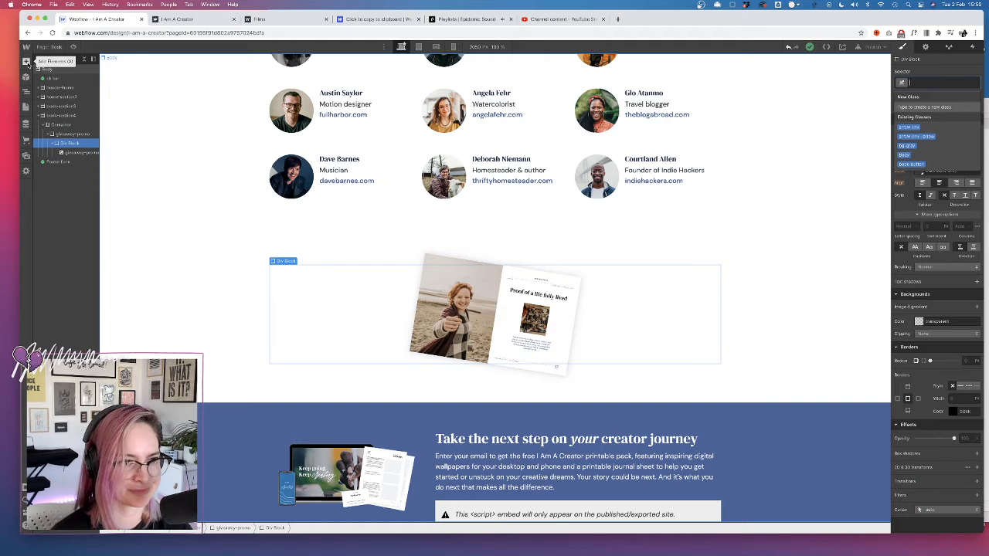
click(26, 61)
click(47, 207)
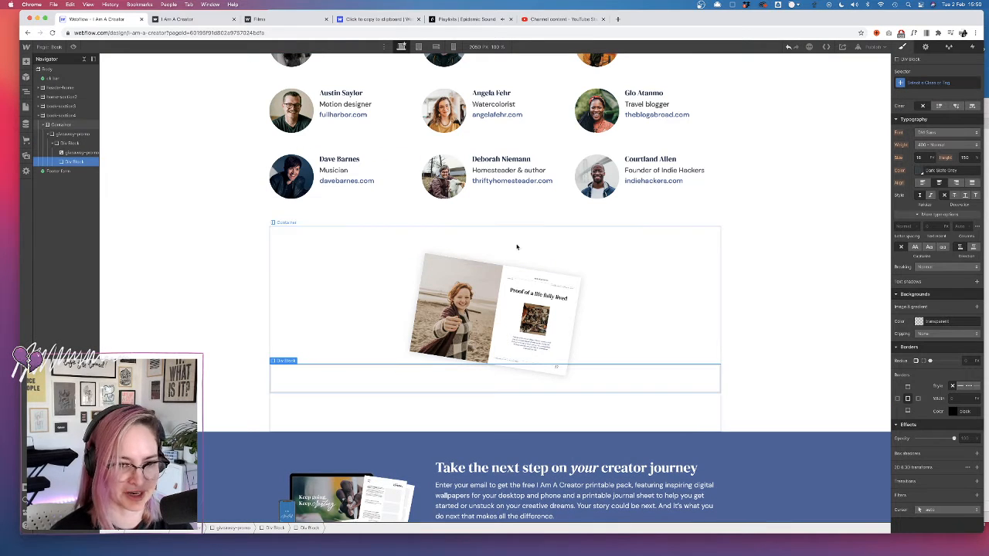
click(927, 80)
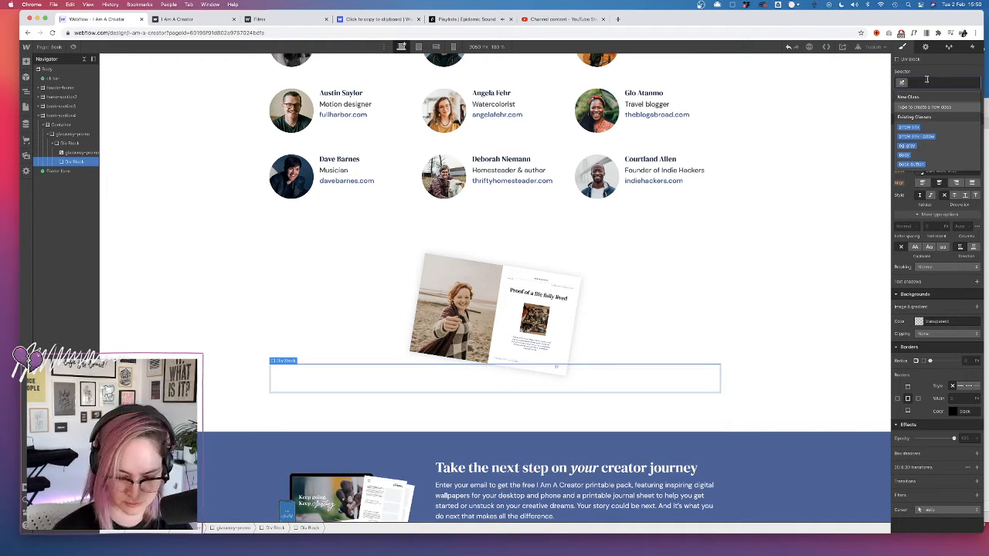
text(giveaway-p)
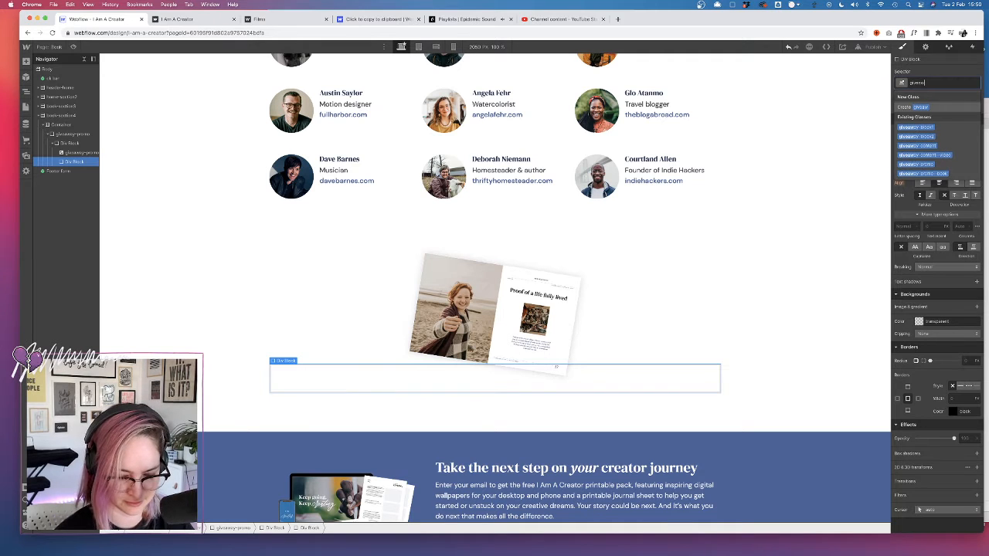
text(romo-link)
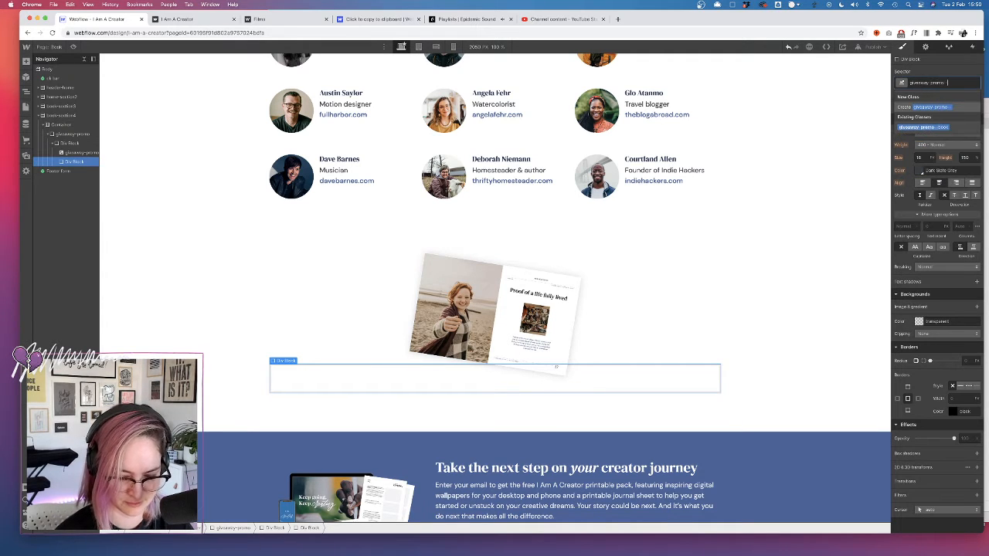
key(Return)
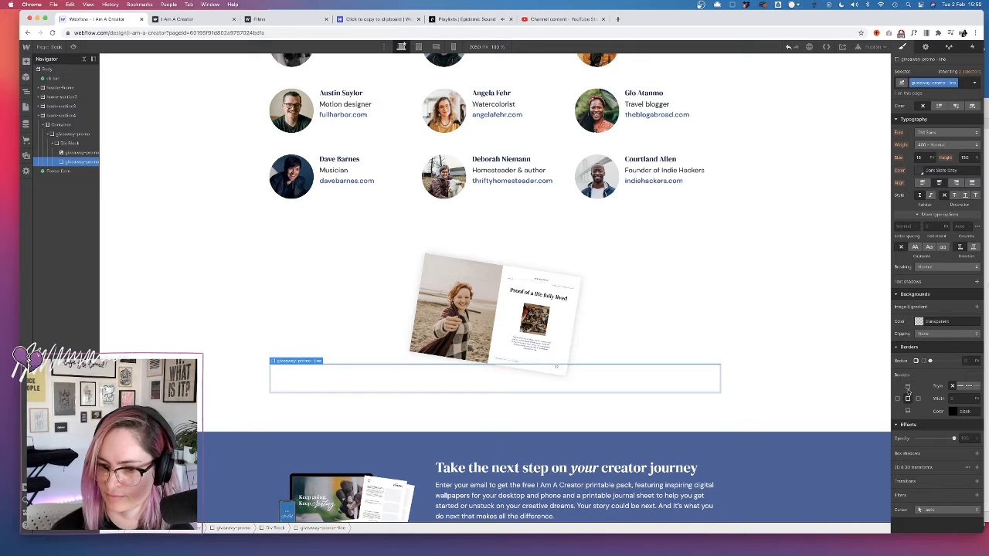
- Give the giveaway-promo--line div a 1 px solid top border in the blue swatch color
click(961, 387)
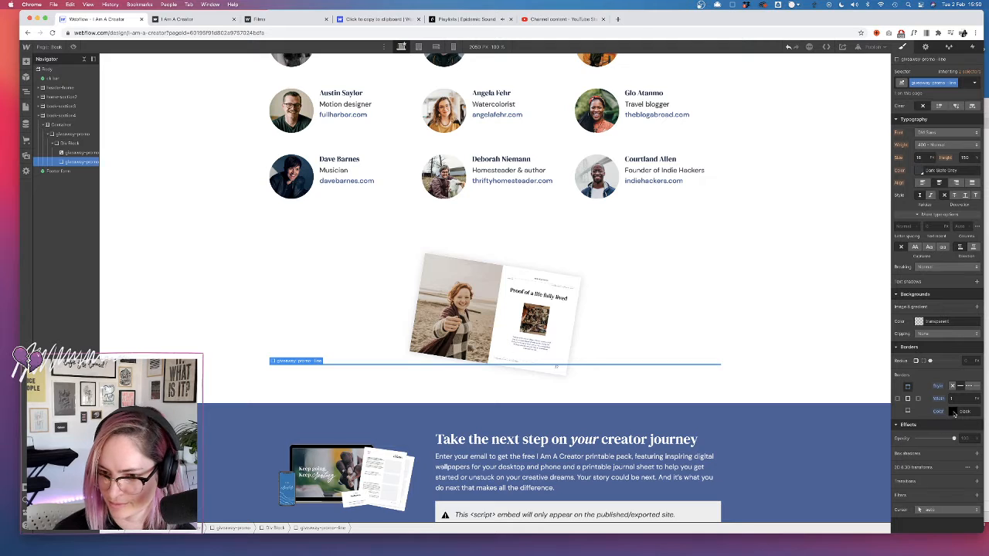
click(954, 412)
click(942, 388)
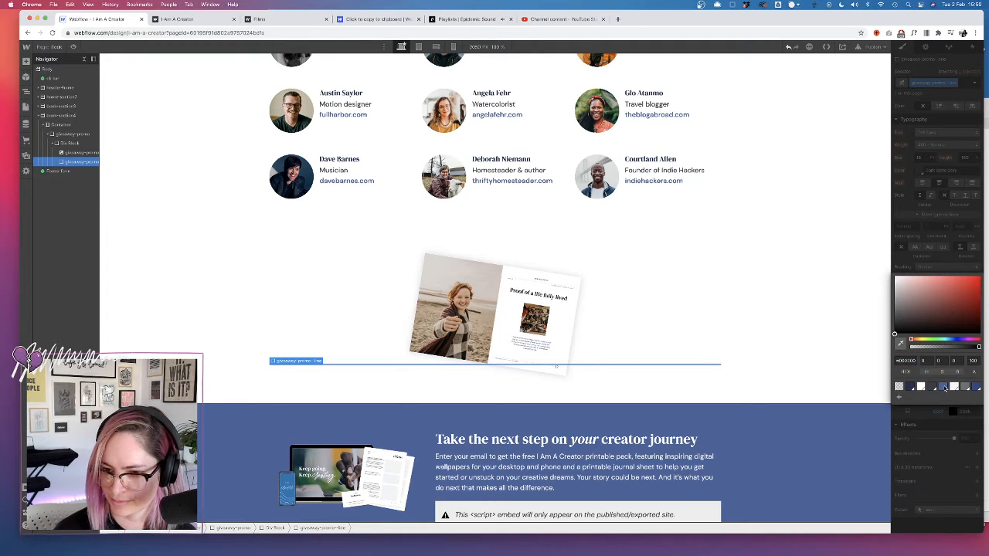
click(831, 363)
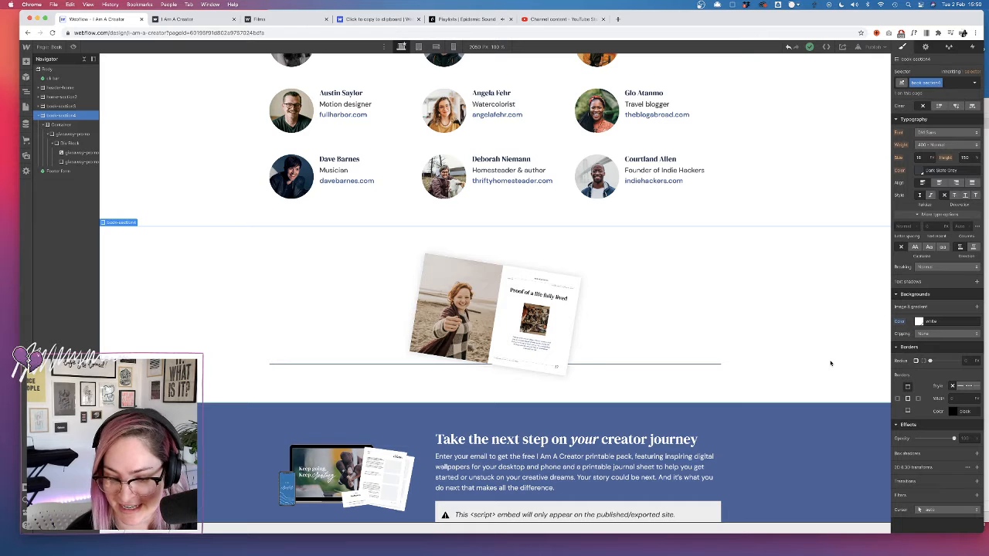
- Assign the new class giveaway-promo--book-block to the wrapper div around the book image and line
click(660, 368)
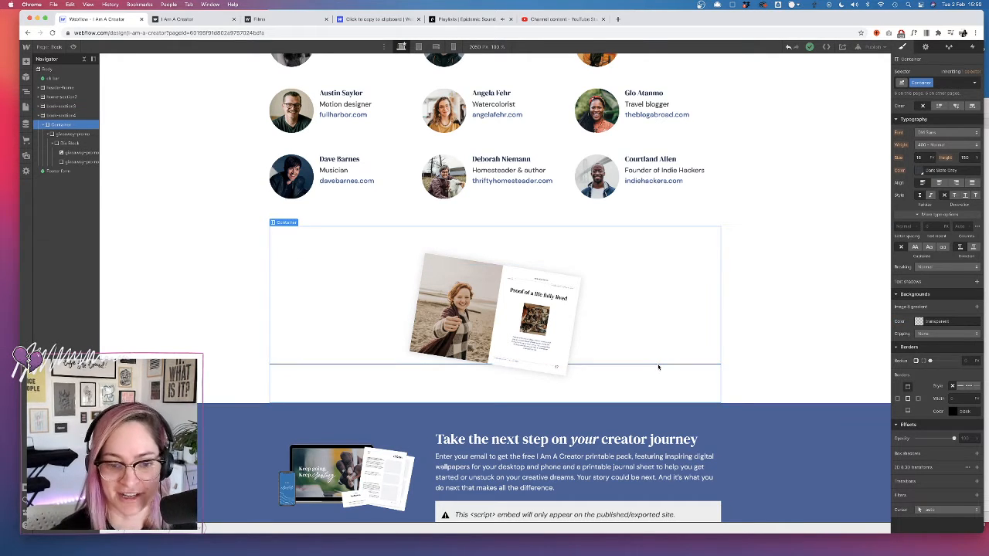
click(659, 366)
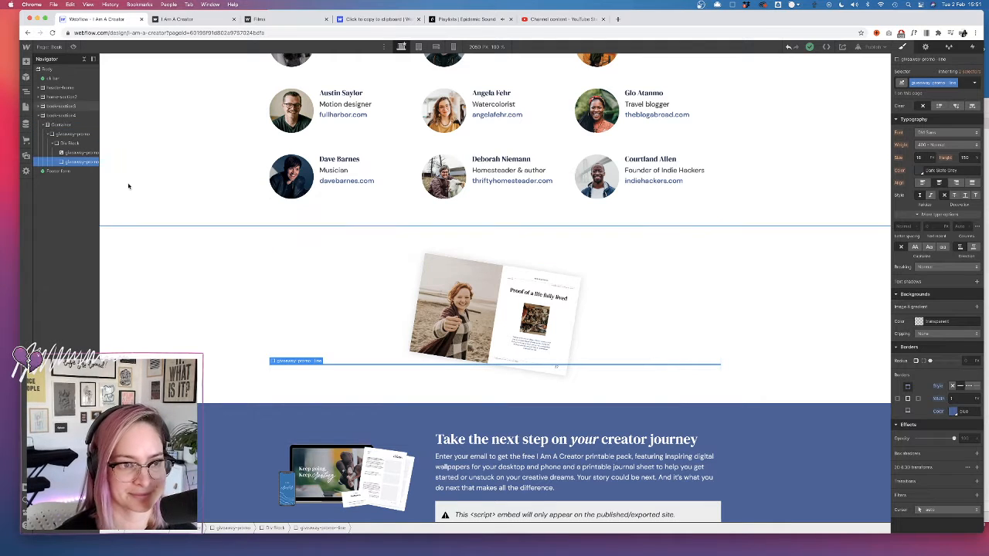
click(71, 143)
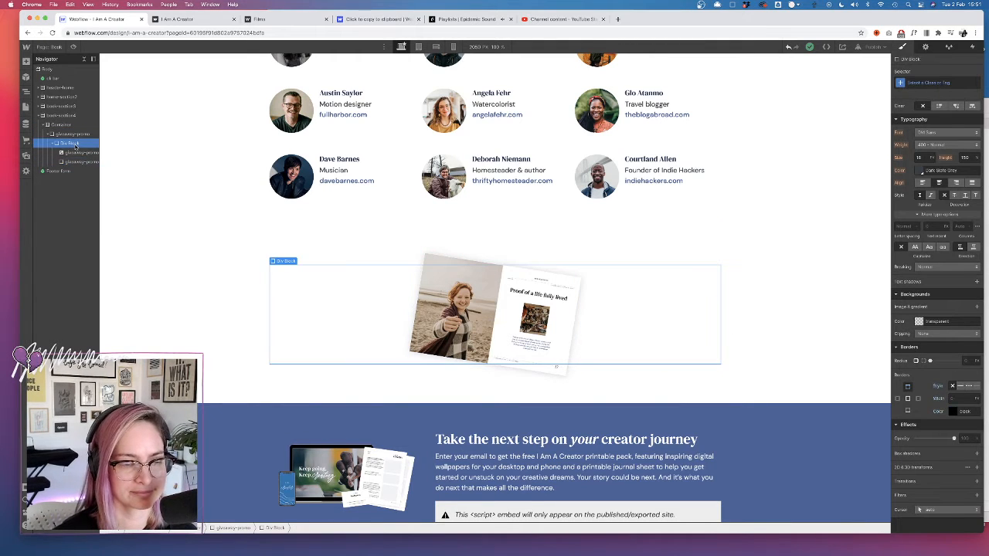
click(923, 81)
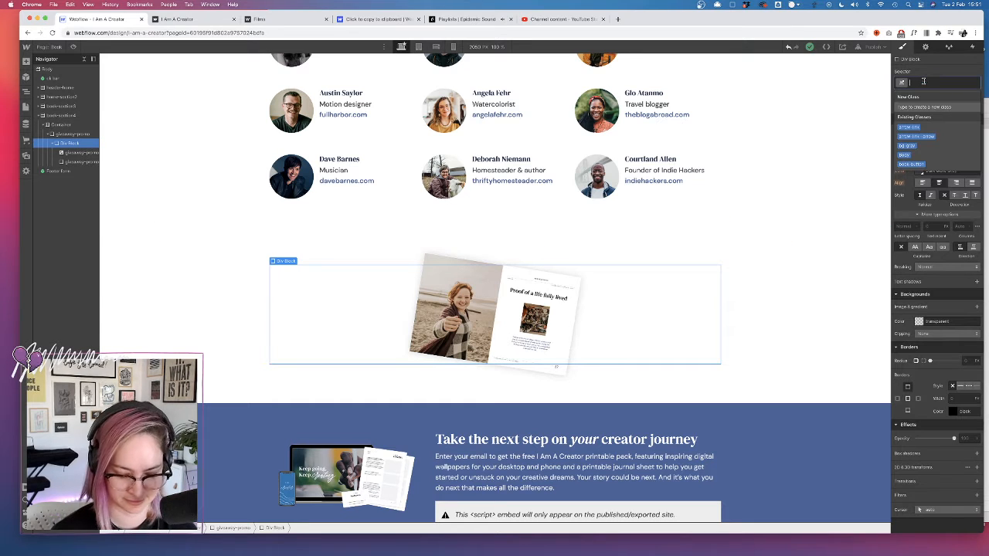
text(giveaway-promo-bio)
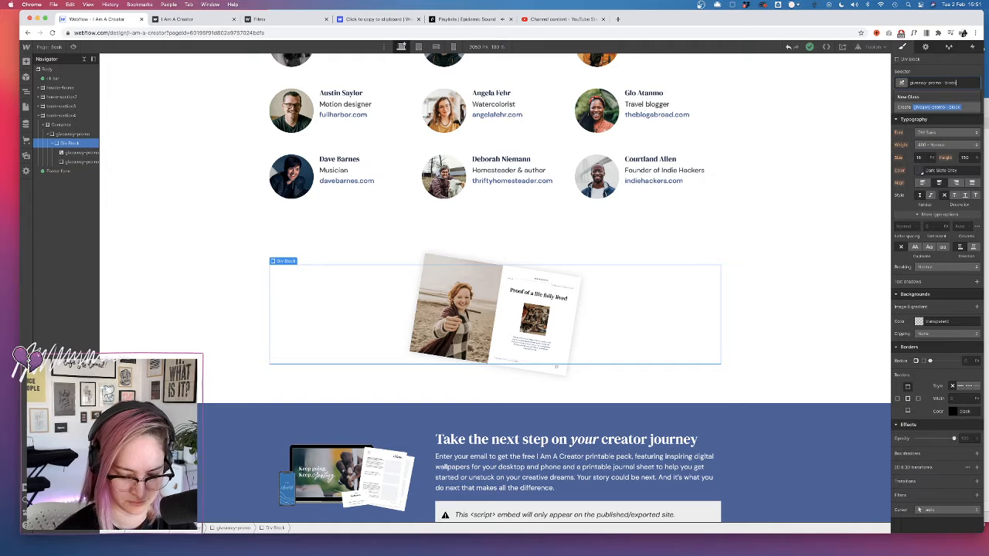
text(ook)
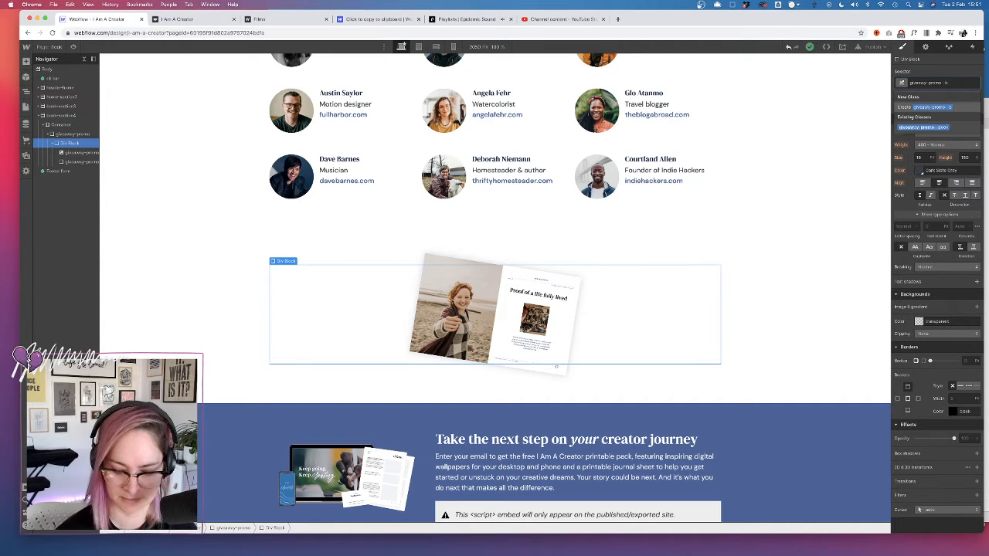
text(-block)
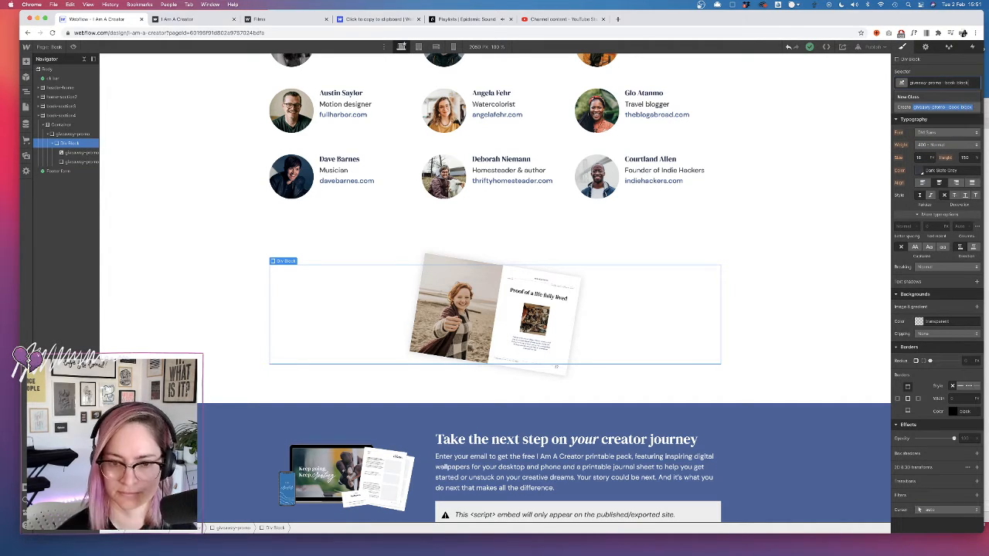
key(Return)
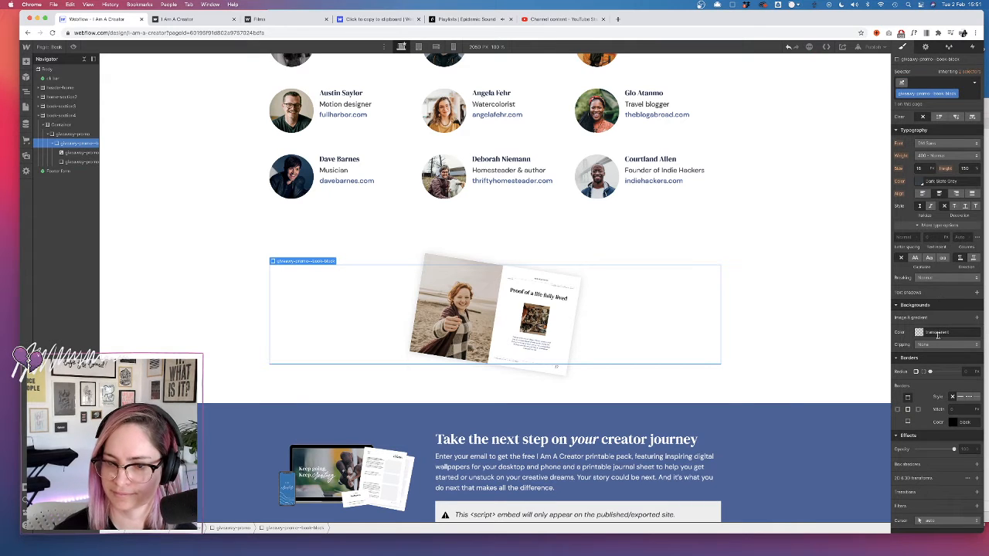
- Set giveaway-promo--book-block to relative position and the giveaway-promo--line div inside it to absolute position
scroll(933, 263, up, 3)
click(942, 230)
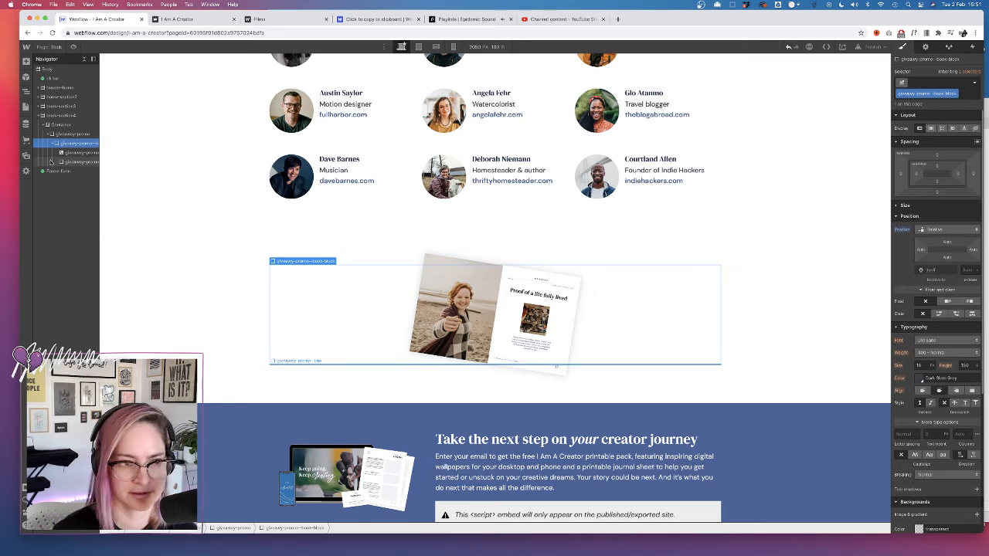
click(82, 162)
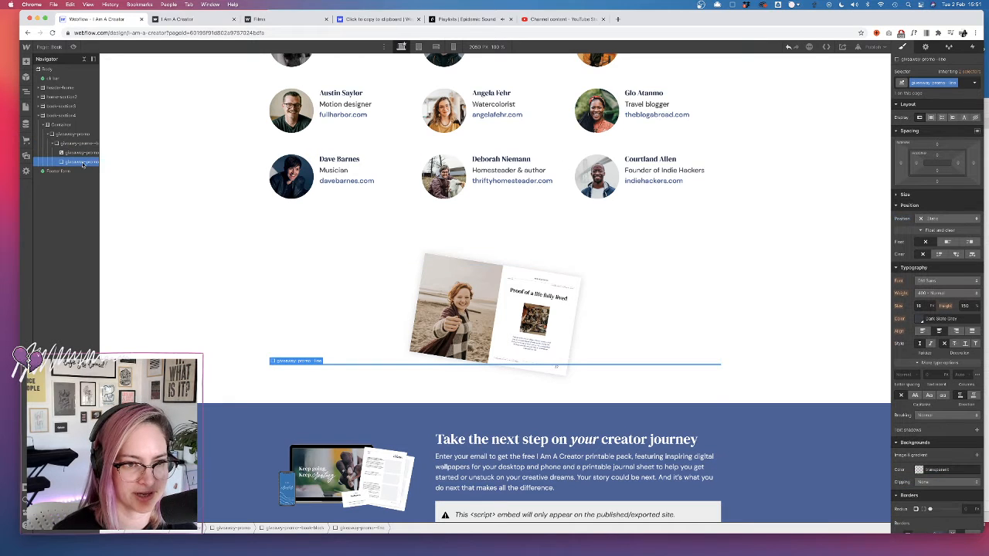
click(945, 221)
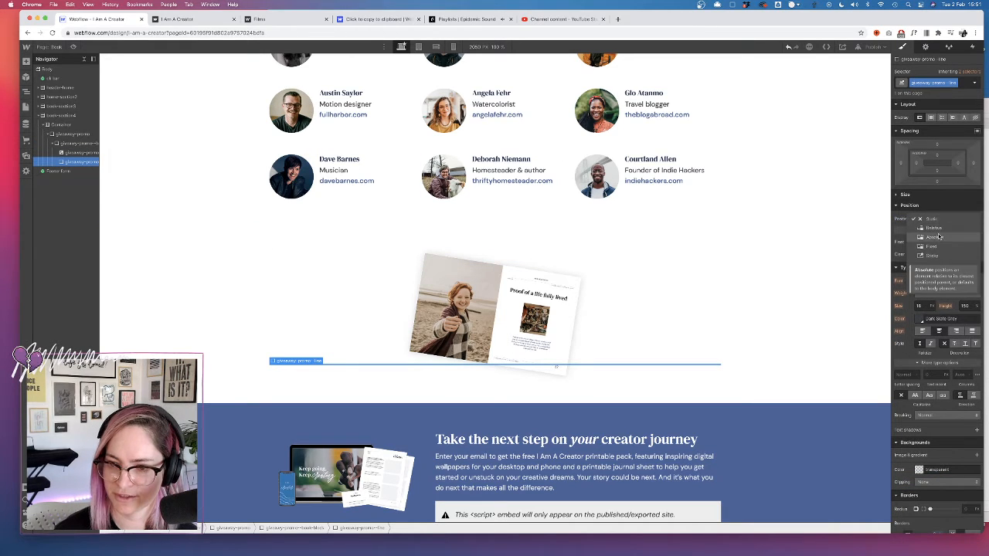
click(940, 239)
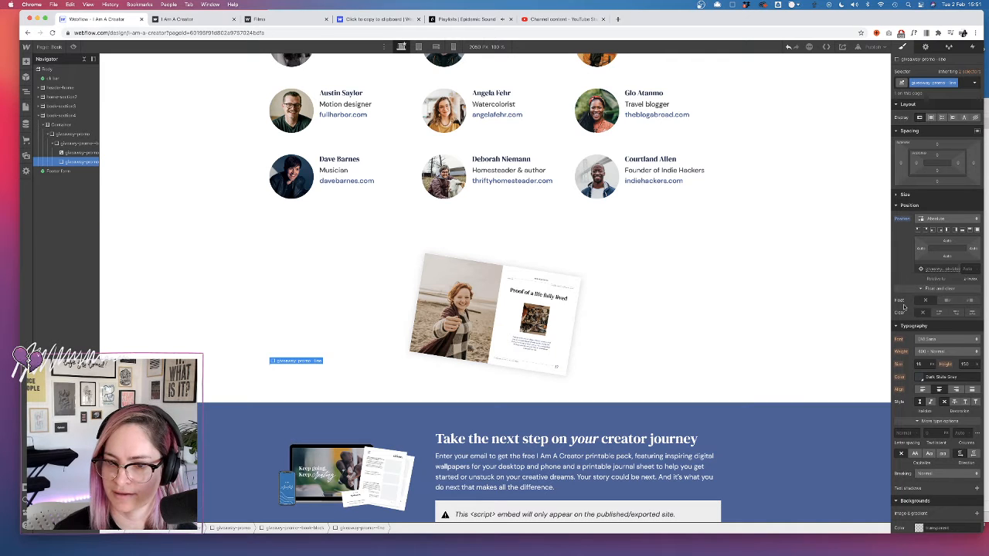
click(901, 195)
click(922, 235)
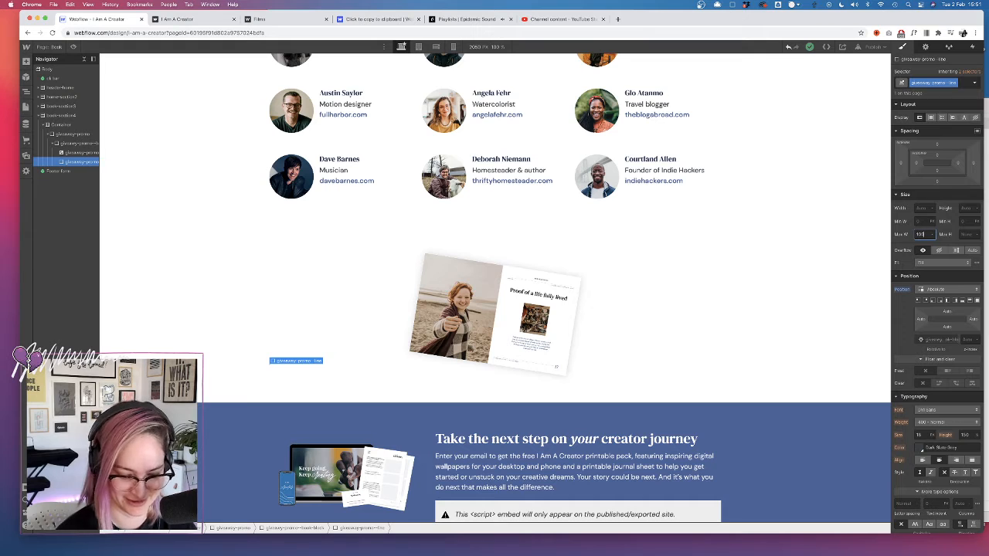
key(Return)
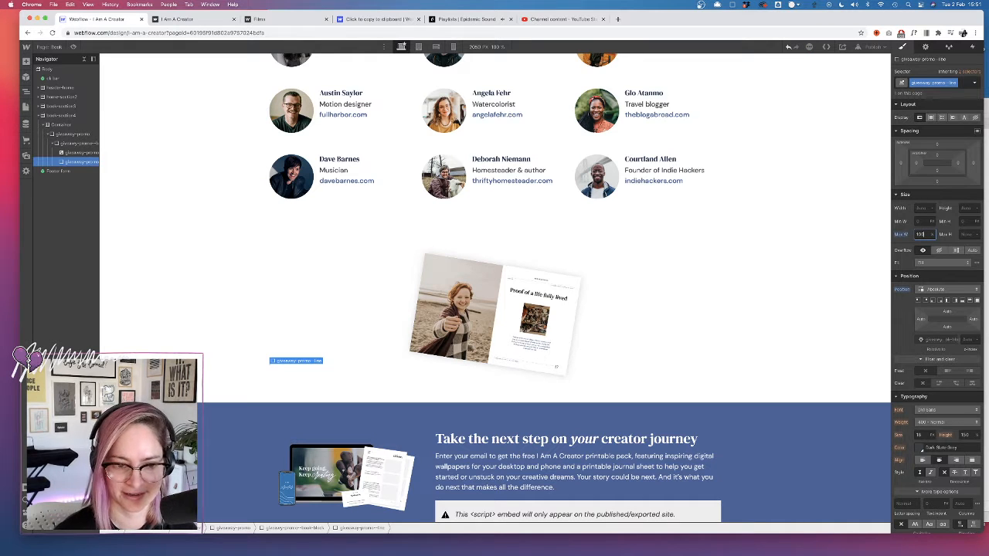
alt+click(901, 235)
- Set the width of the giveaway-promo--line div to 100%
click(923, 209)
text(100)
key(Return)
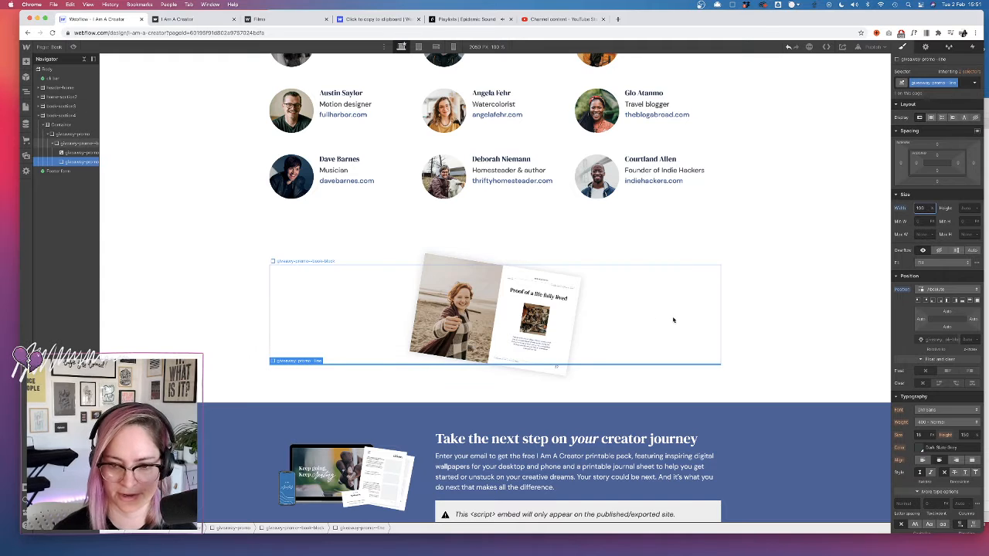
click(783, 333)
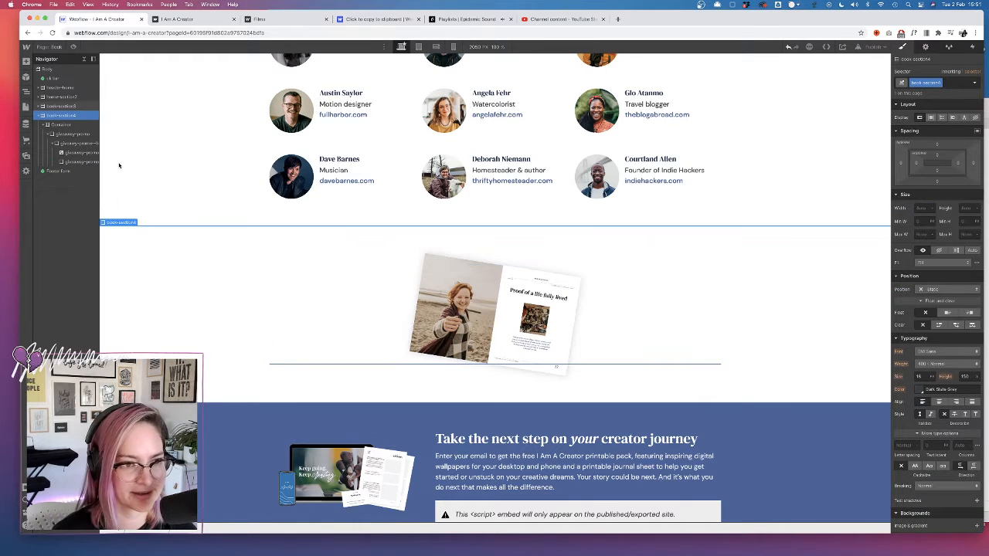
- Set the top offset of the absolutely positioned giveaway-promo--line div to 50%
click(75, 153)
click(80, 163)
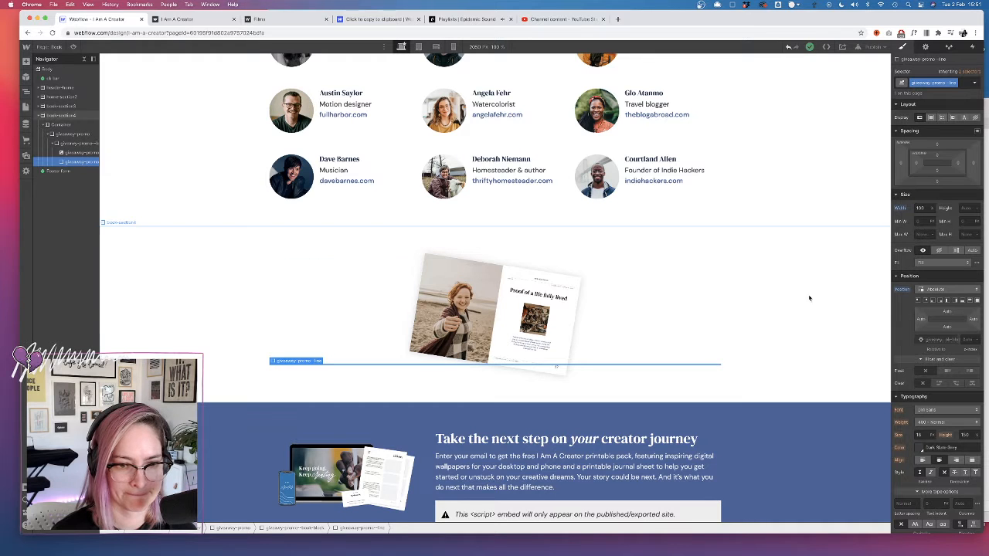
scroll(941, 287, down, 2)
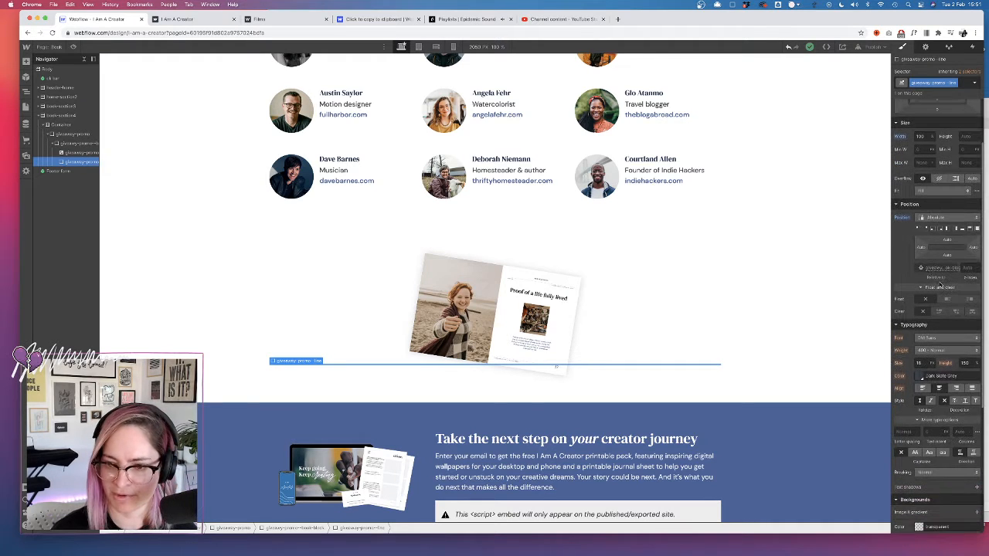
drag(949, 240, 949, 247)
click(949, 248)
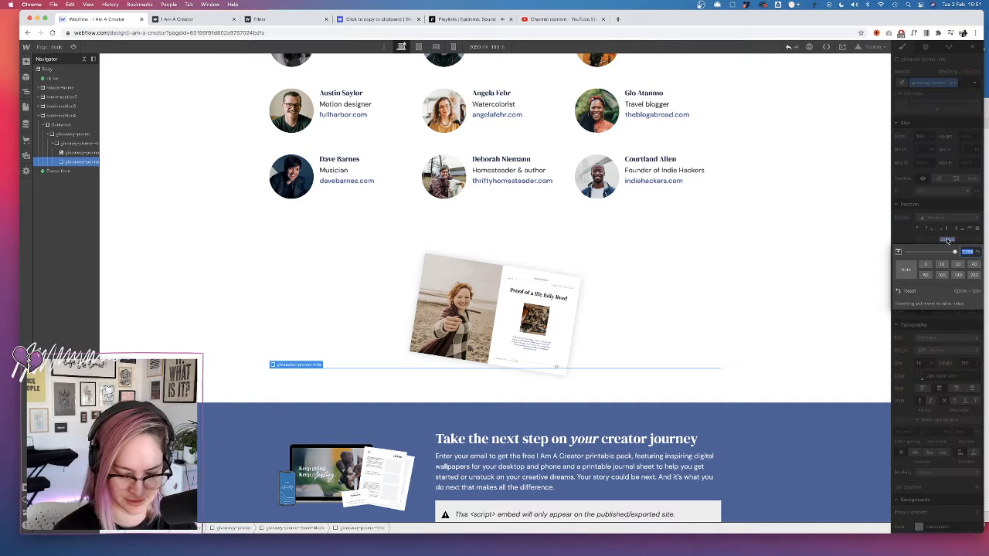
text(50)
key(Return)
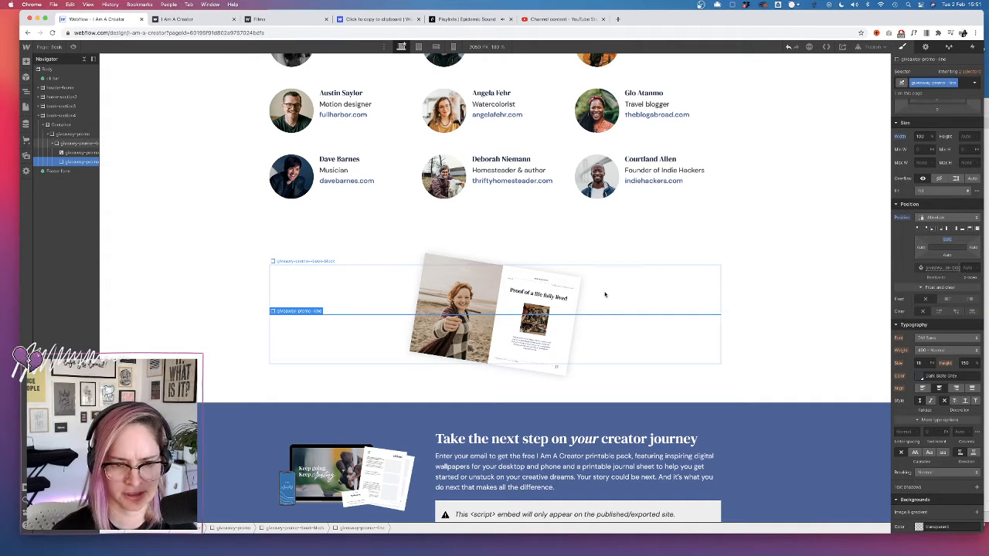
- Set the book image to relative position with a z-index of 1 so it sits in front of the line
click(463, 301)
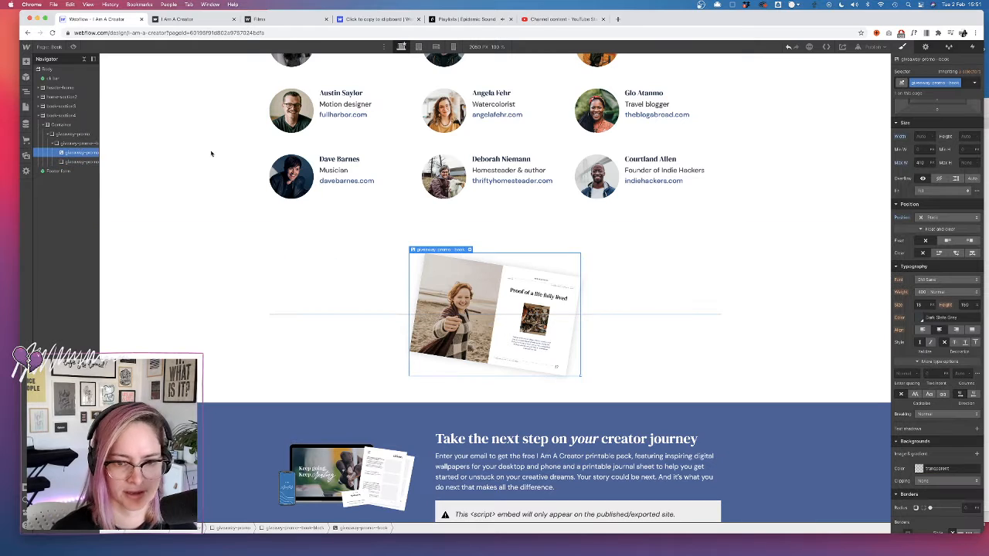
scroll(970, 329, up, 2)
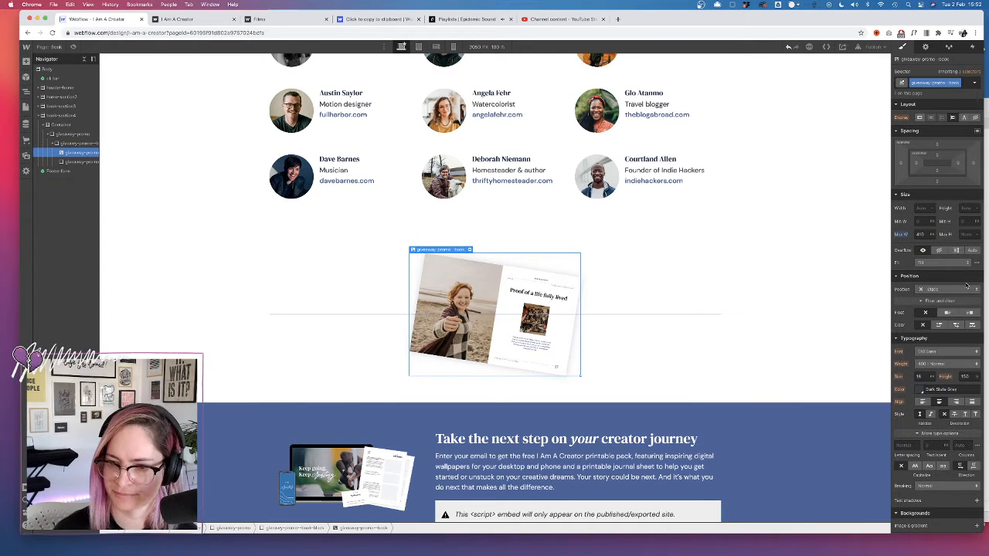
click(933, 291)
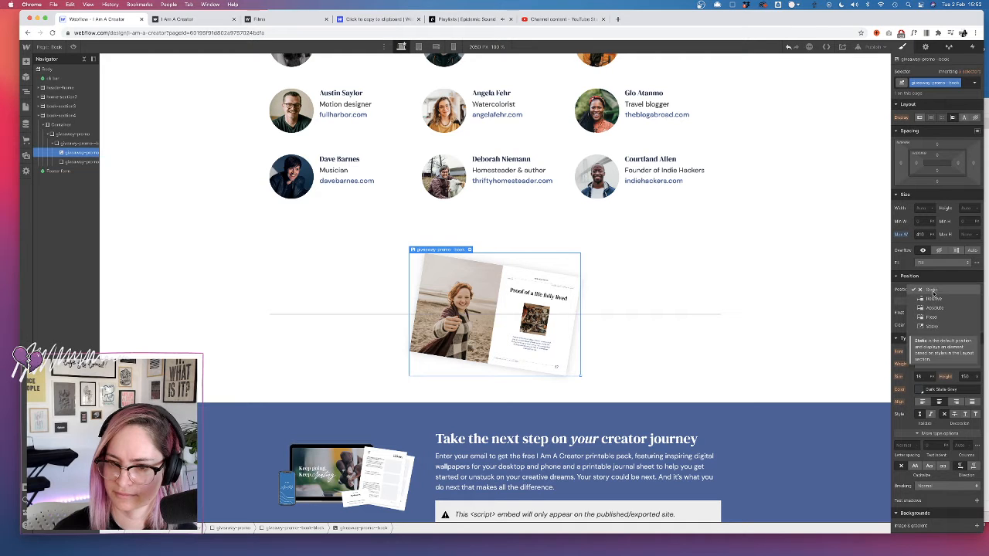
click(939, 324)
click(970, 330)
click(680, 265)
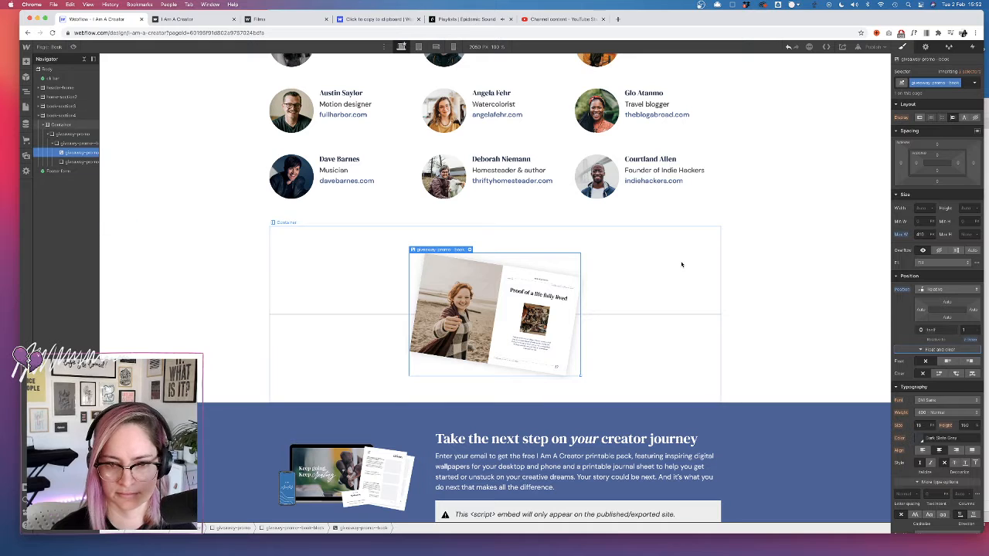
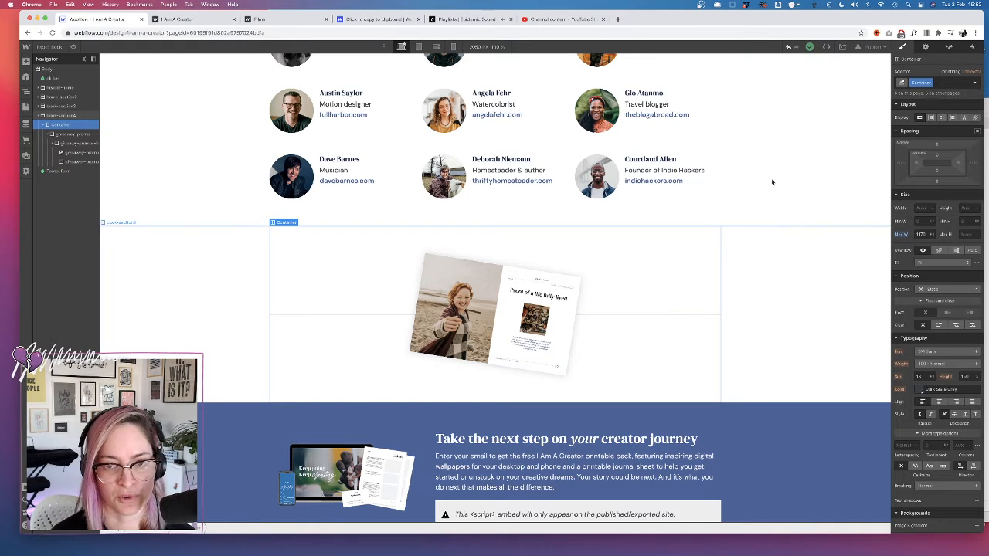
- Open webflow.com/pricing in a new browser tab and compare the account plans and the CMS and Business site plan prices
click(618, 20)
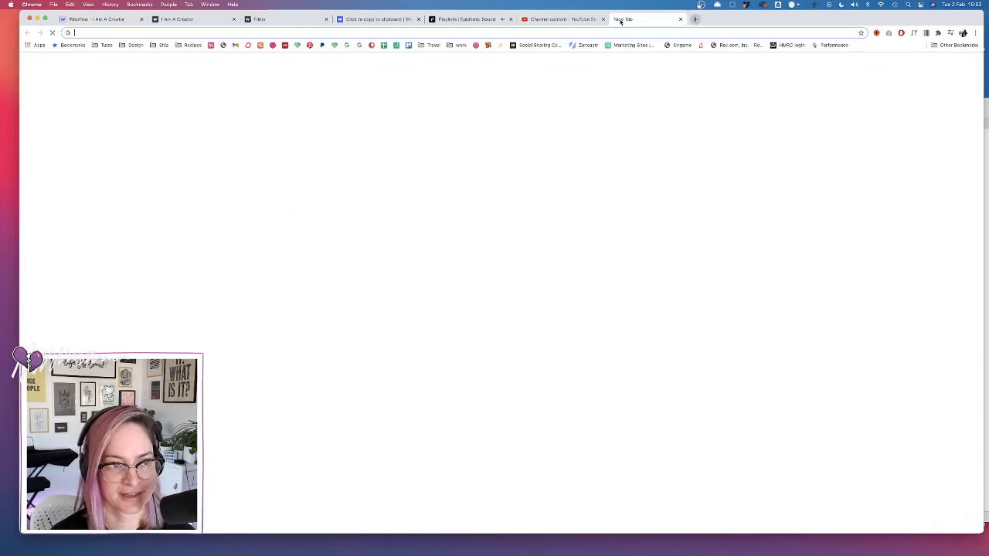
text(web)
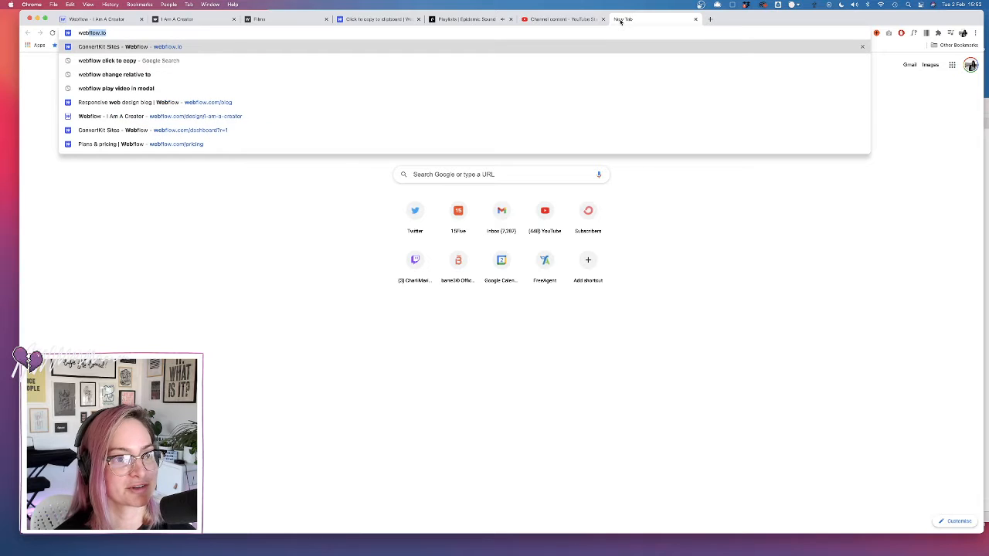
text(flow.com/pri)
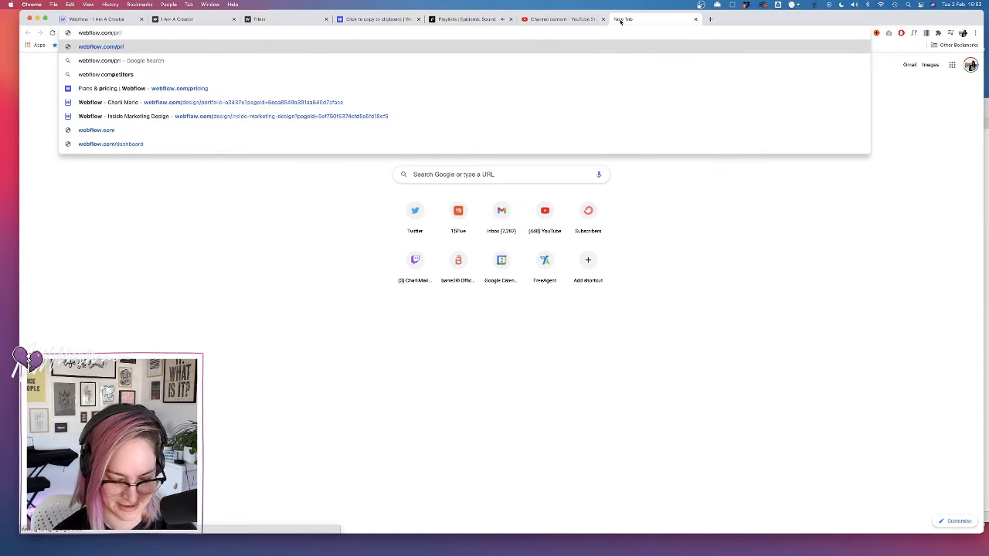
key(Return)
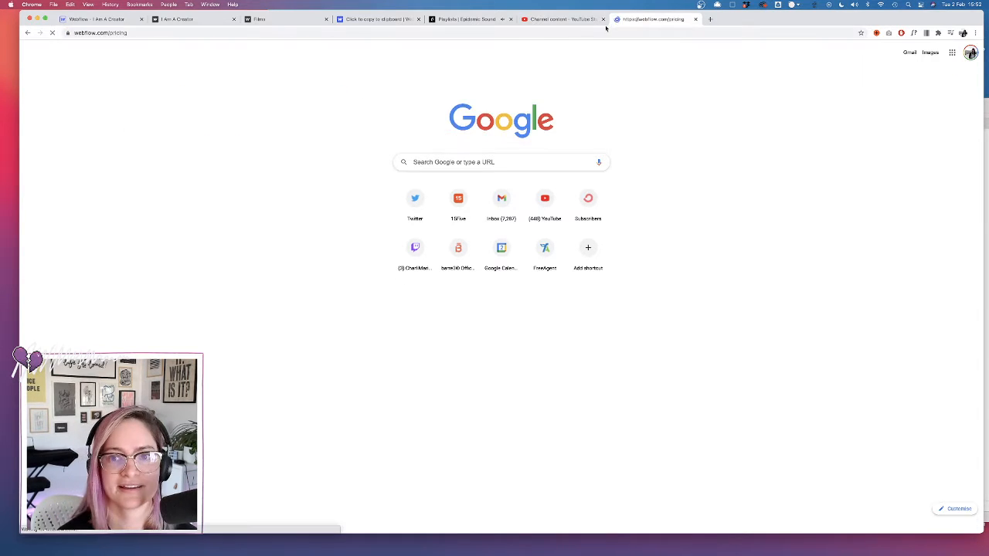
scroll(363, 313, down, 5)
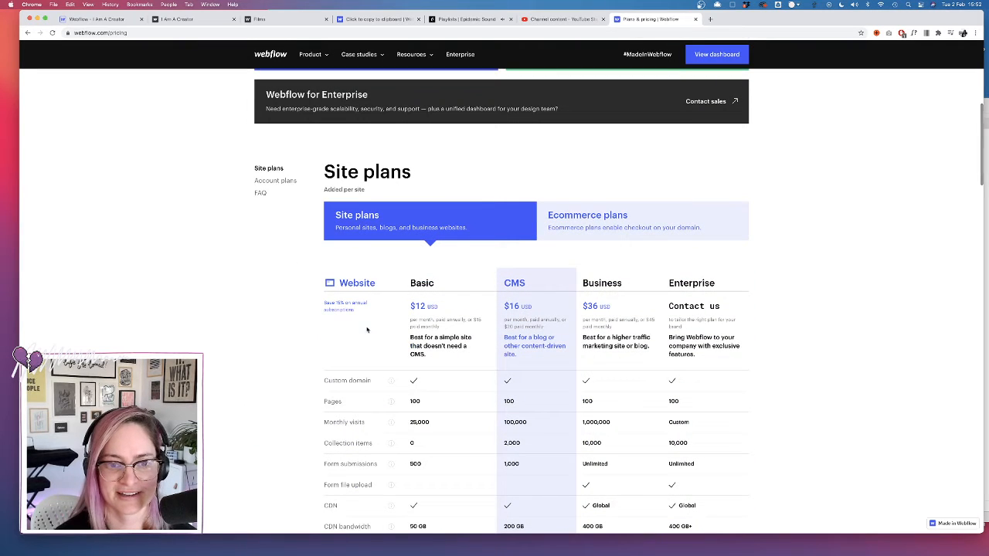
scroll(545, 170, up, 3)
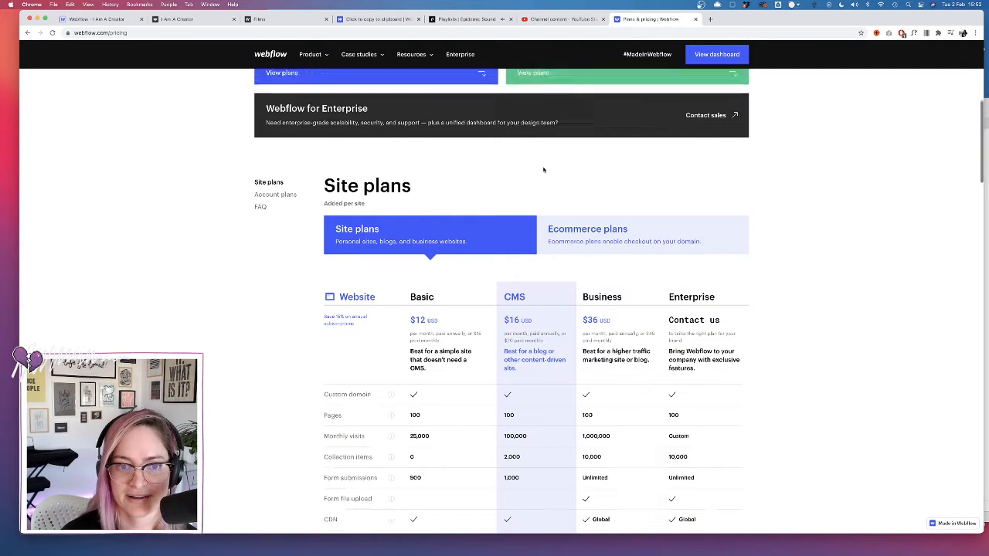
click(552, 187)
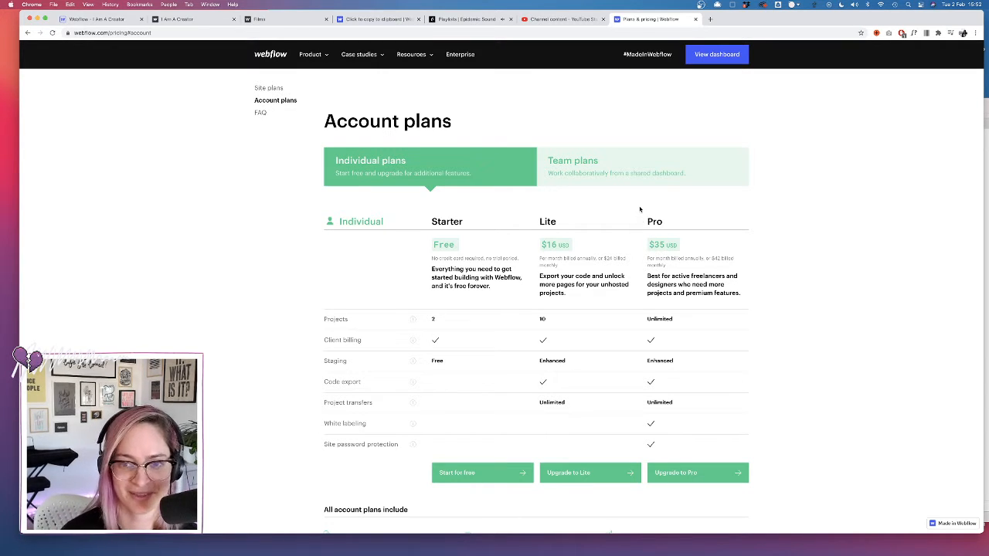
scroll(640, 208, up, 10)
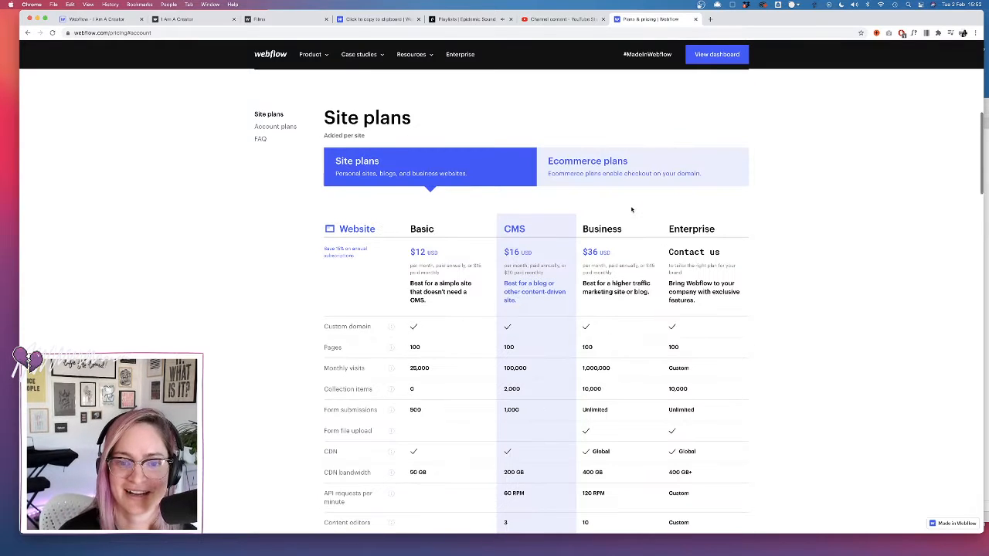
drag(505, 252, 536, 254)
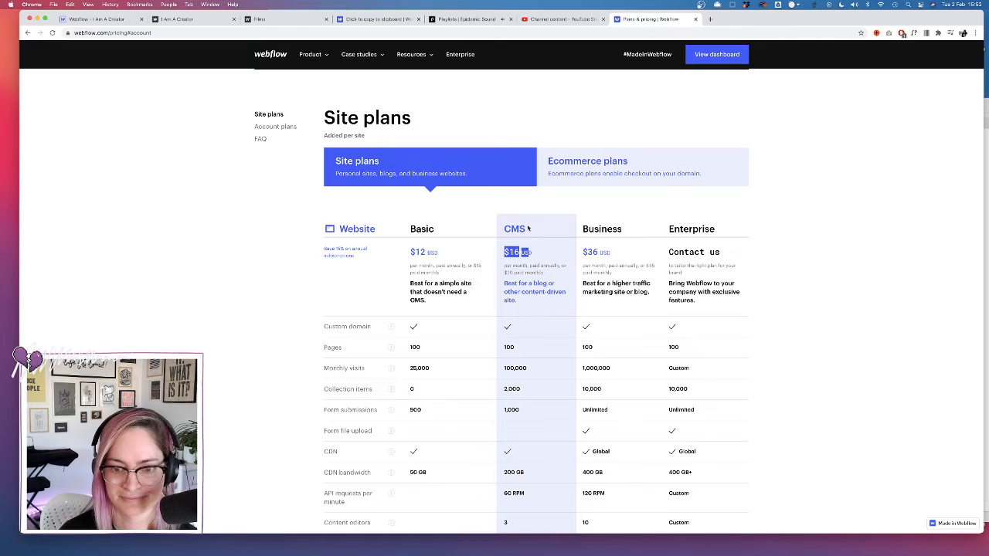
drag(600, 252, 583, 252)
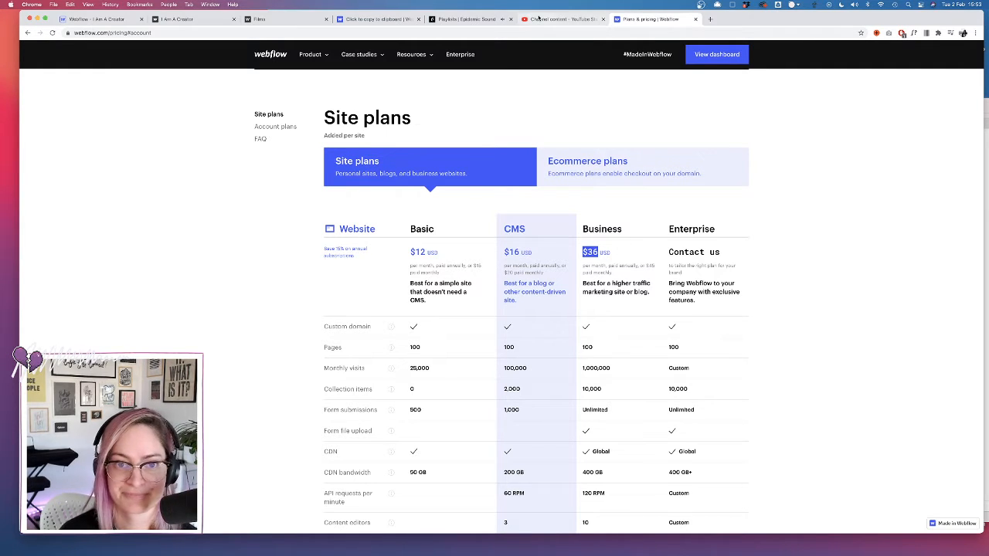
- Return to the Webflow Designer and add a heading element inside the giveaway-promo div
click(110, 19)
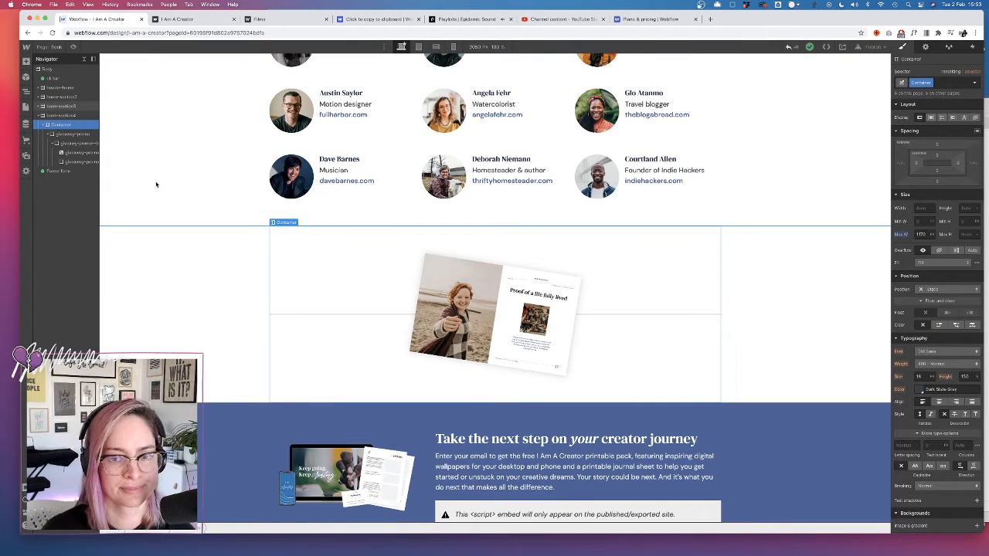
click(72, 133)
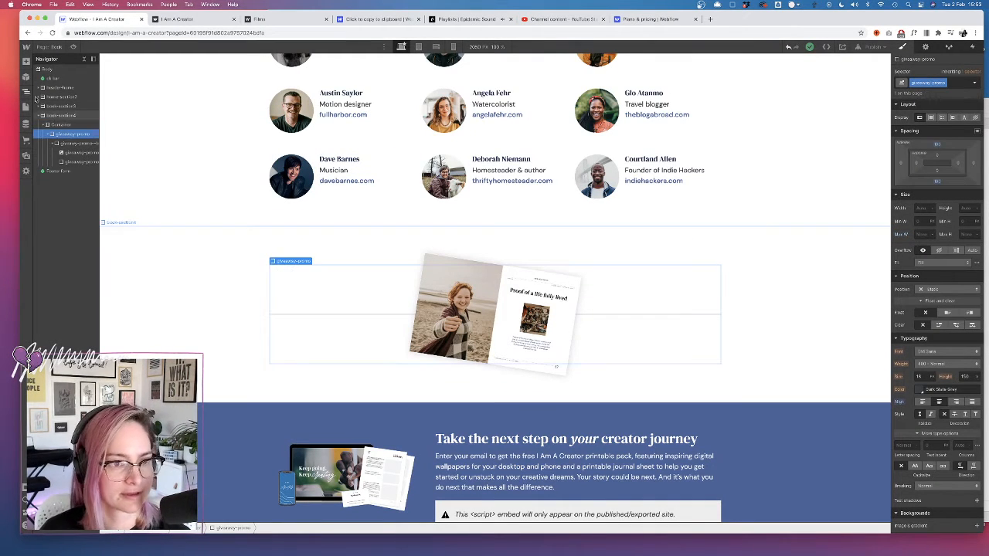
click(26, 61)
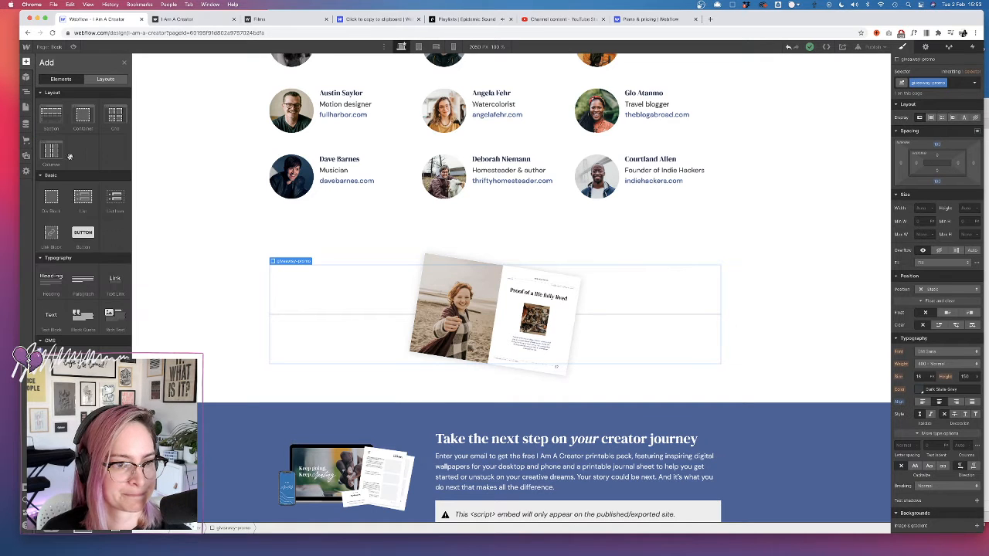
click(51, 282)
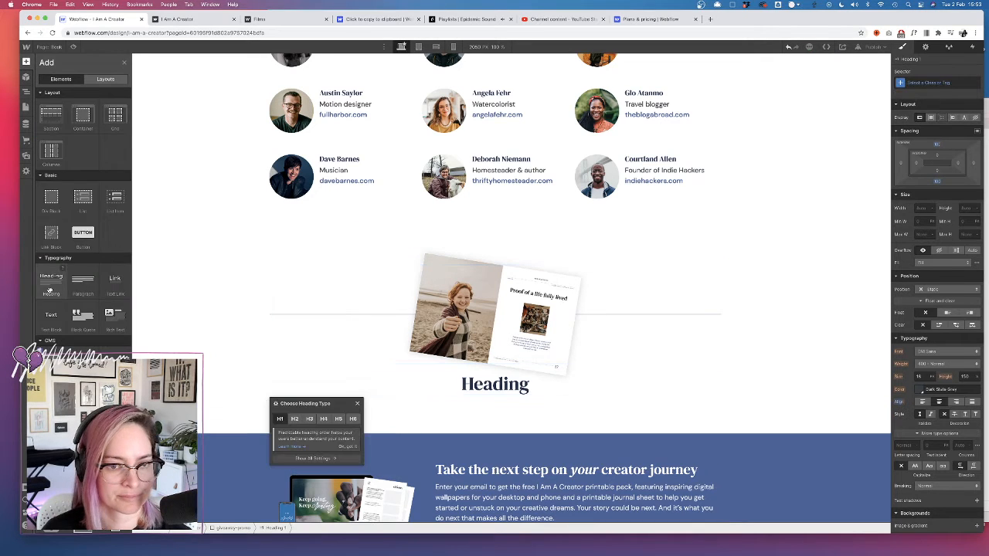
- Fill the new heading with "Help us give the book away for free" copied from the Figma design and make it an H2
double_click(494, 385)
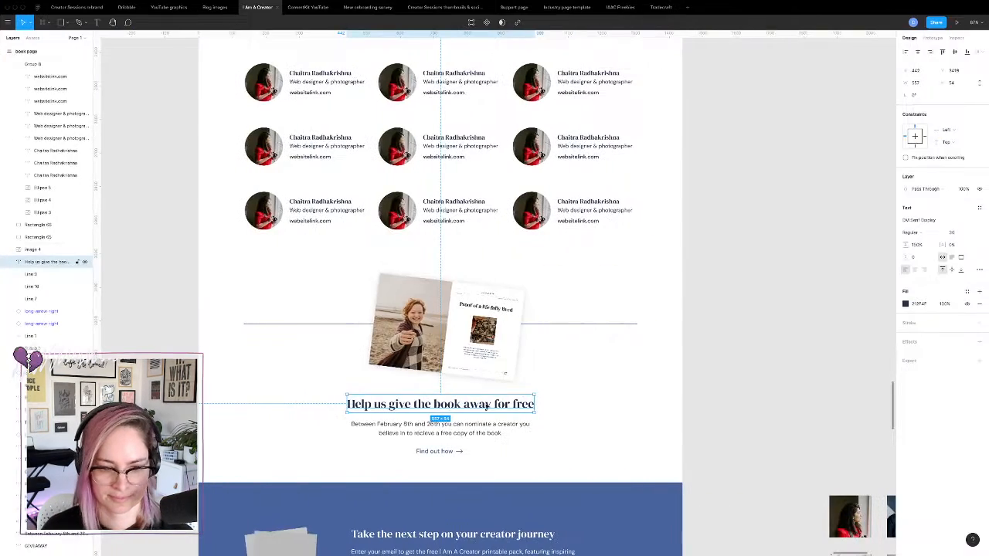
key(Return)
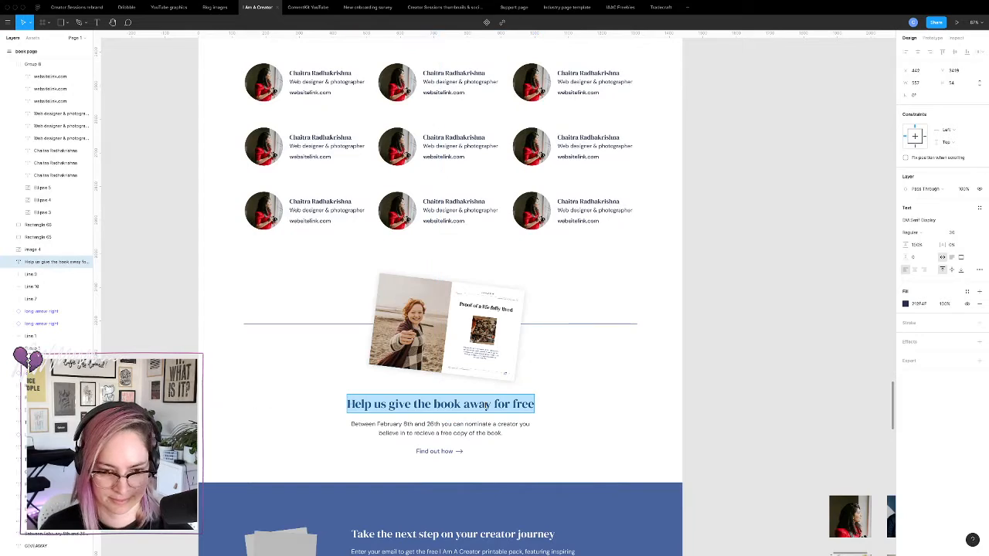
key(super+c)
key(super+Tab)
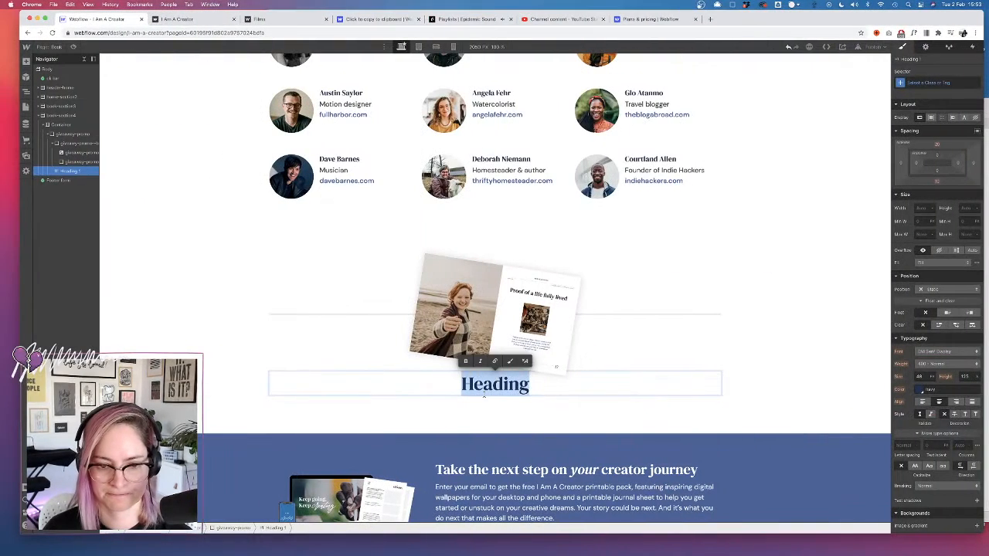
key(super+v)
key(Escape)
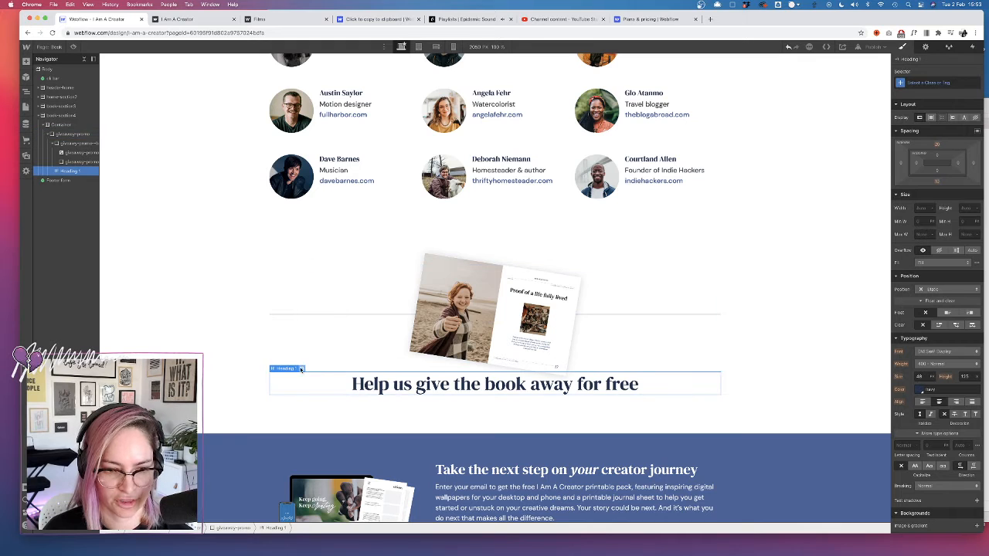
click(302, 368)
click(294, 418)
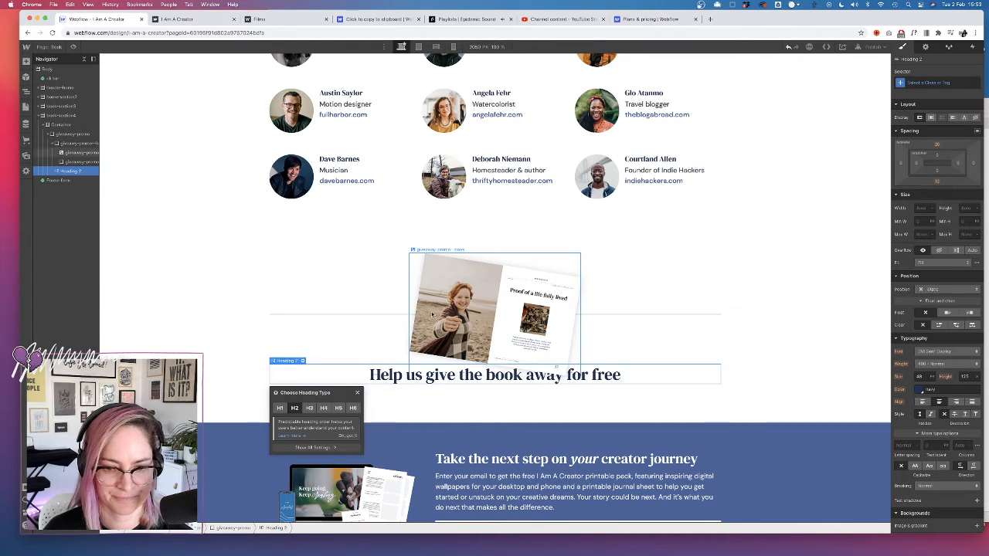
- Add a paragraph below the heading and replace its placeholder with the February nomination text copied from the Figma design
key(super+Tab)
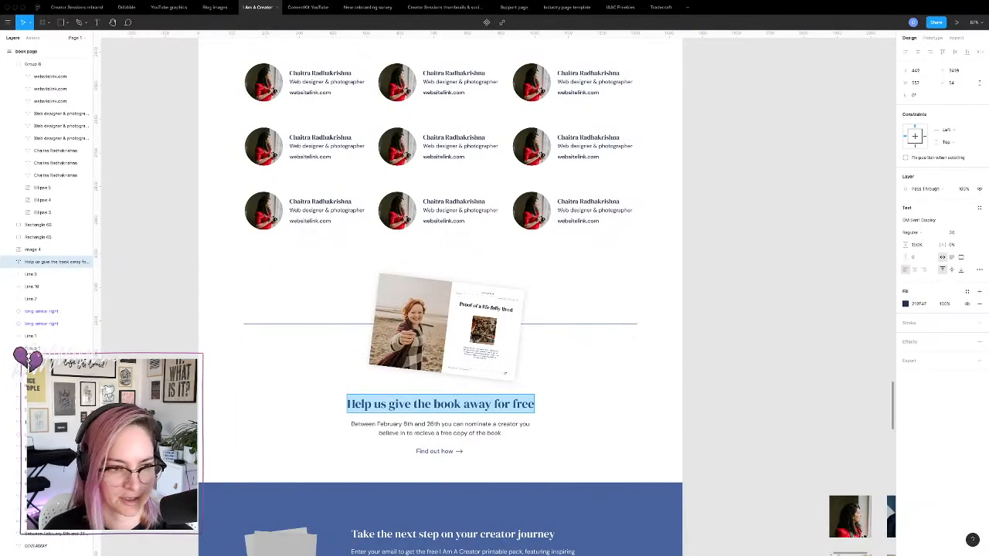
key(super+Tab)
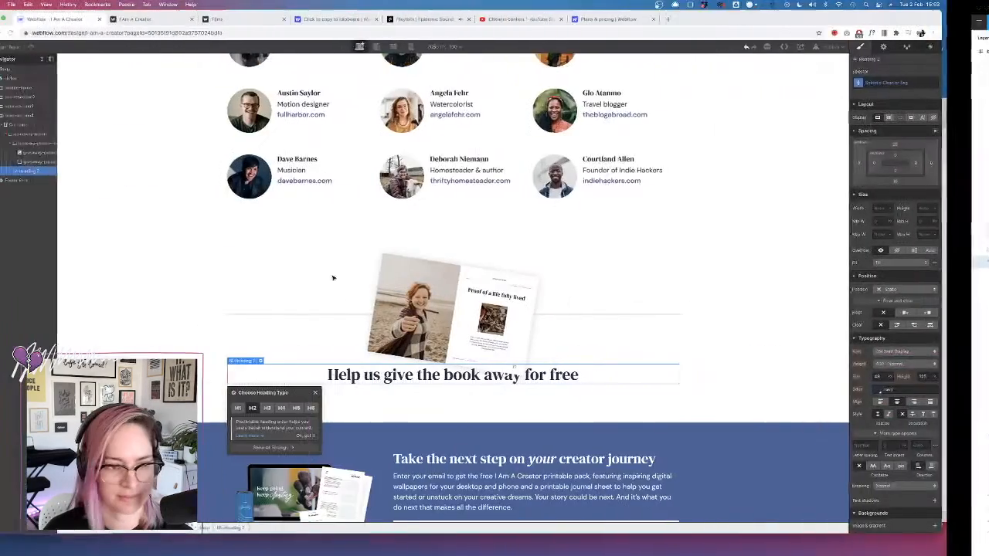
click(26, 63)
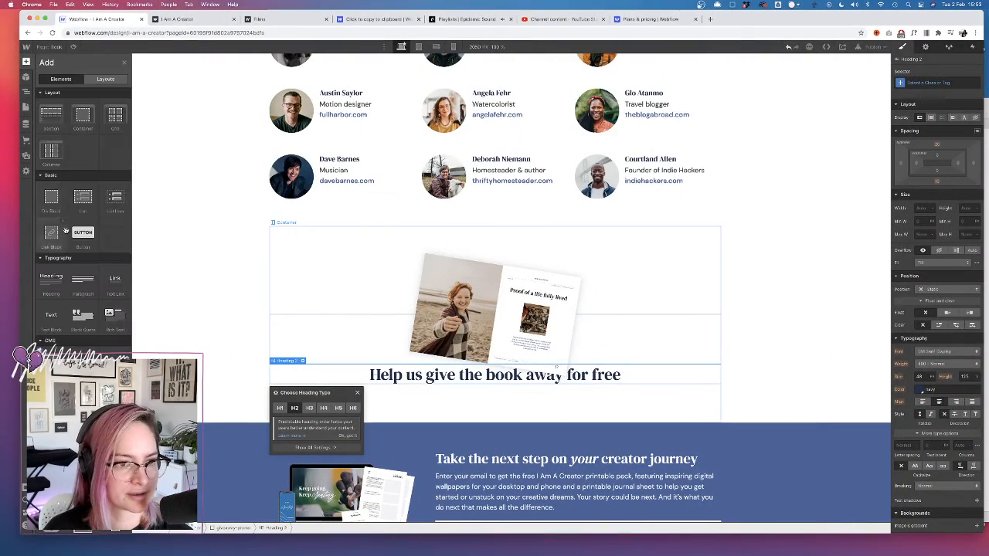
click(82, 283)
key(super+Tab)
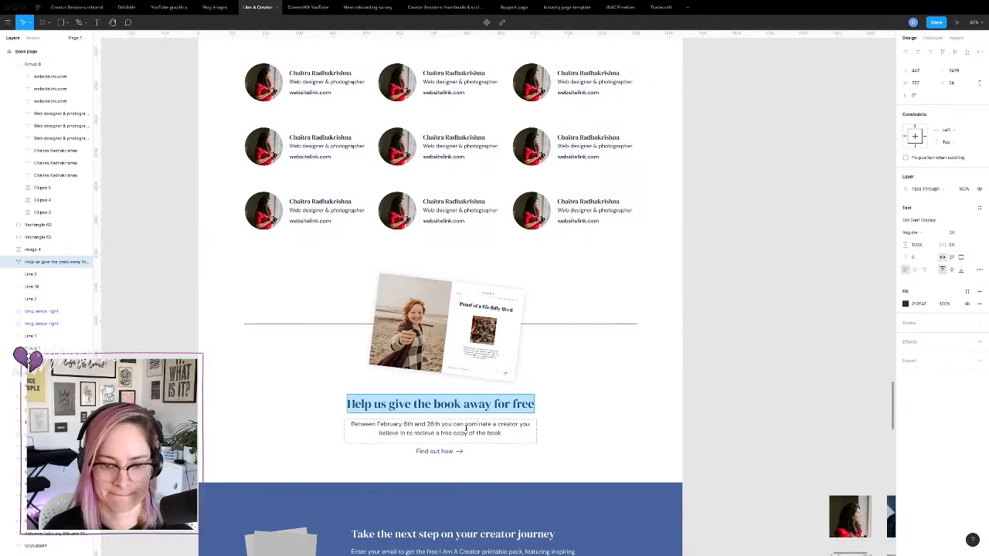
double_click(466, 427)
key(super+Tab)
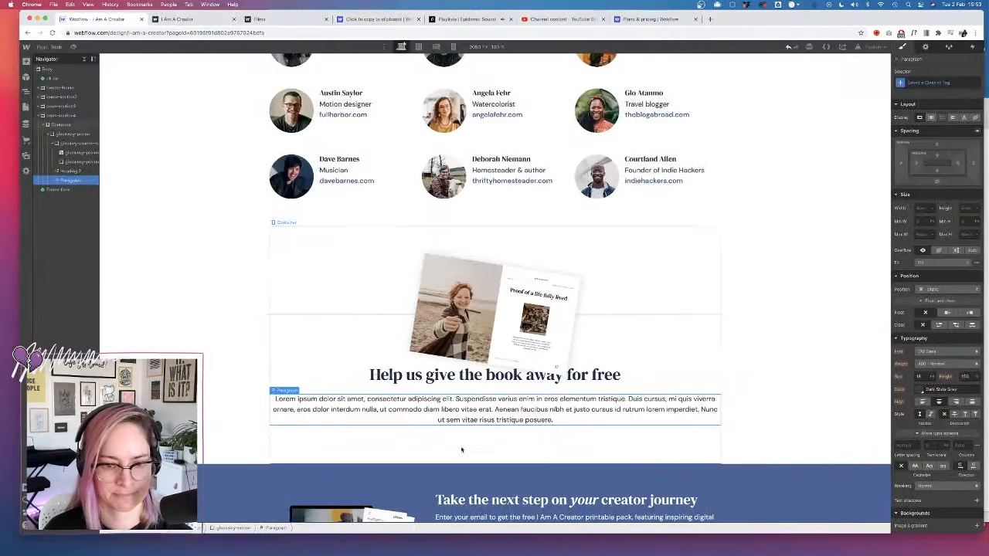
double_click(498, 425)
key(super+v)
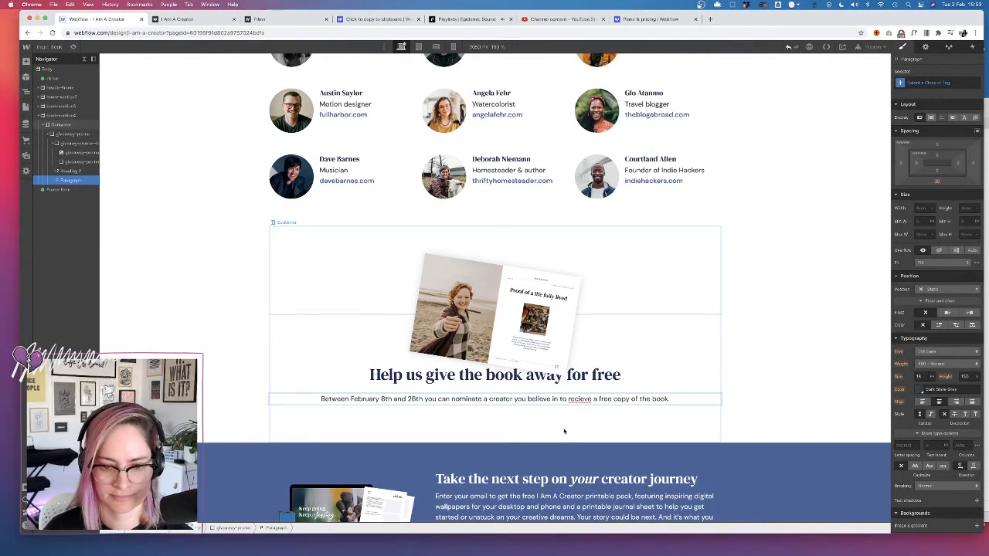
- Correct the misspelled word "recieve" to "receive" in the giveaway paragraph
double_click(579, 398)
click(584, 399)
key(BackSpace)
key(BackSpace)
text(ei)
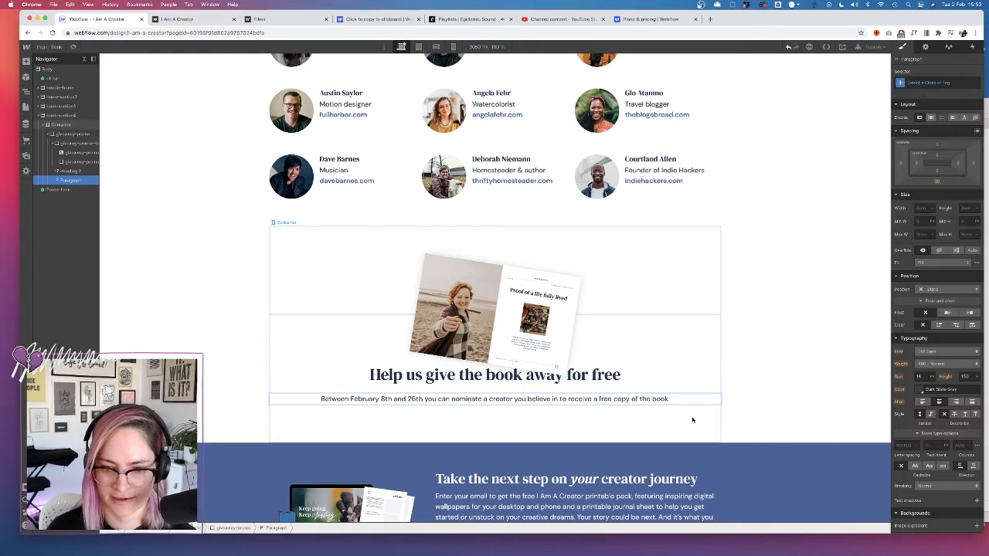
- Check the link in the Figma design, then copy the arrow-link from book-section2 and paste it below the giveaway paragraph
key(super+Tab)
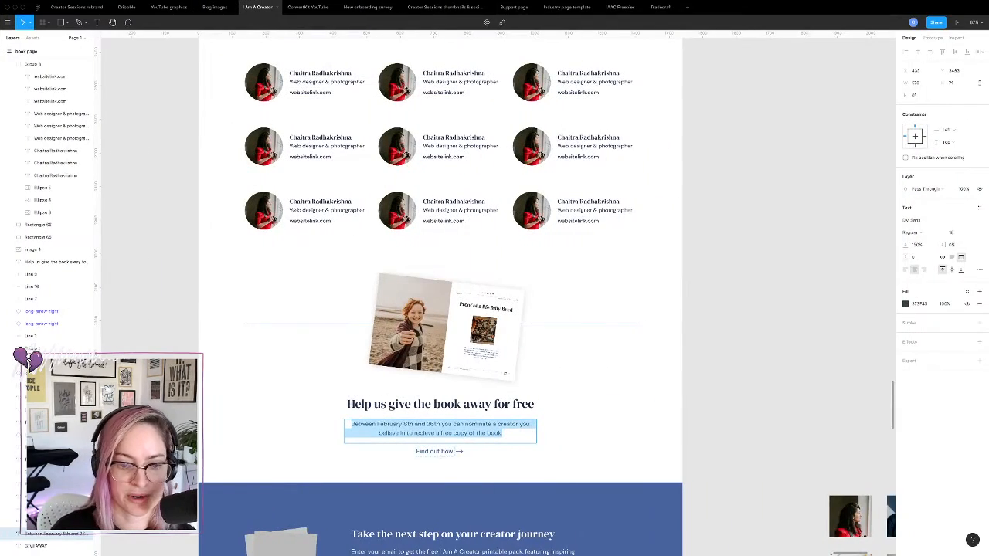
key(ctrl+Left)
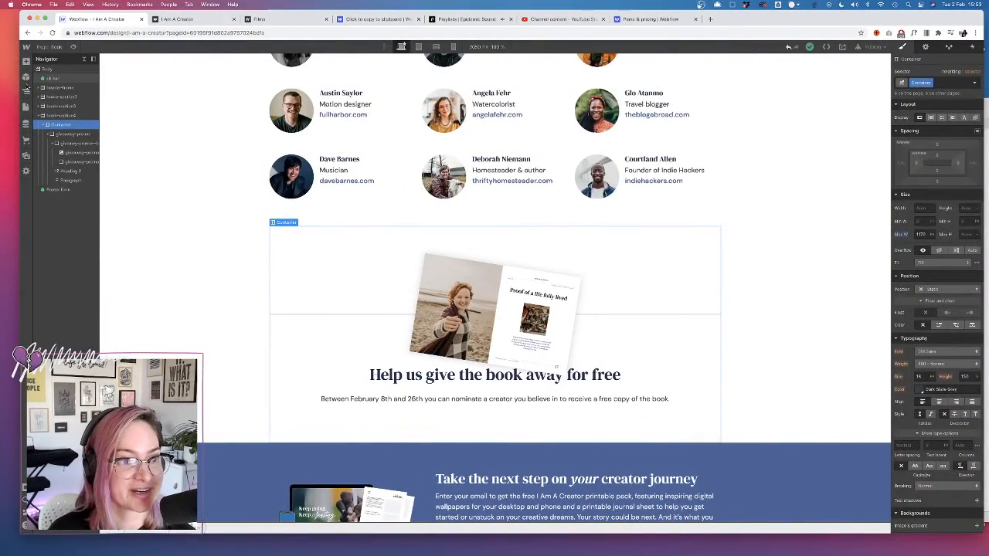
scroll(232, 143, up, 10)
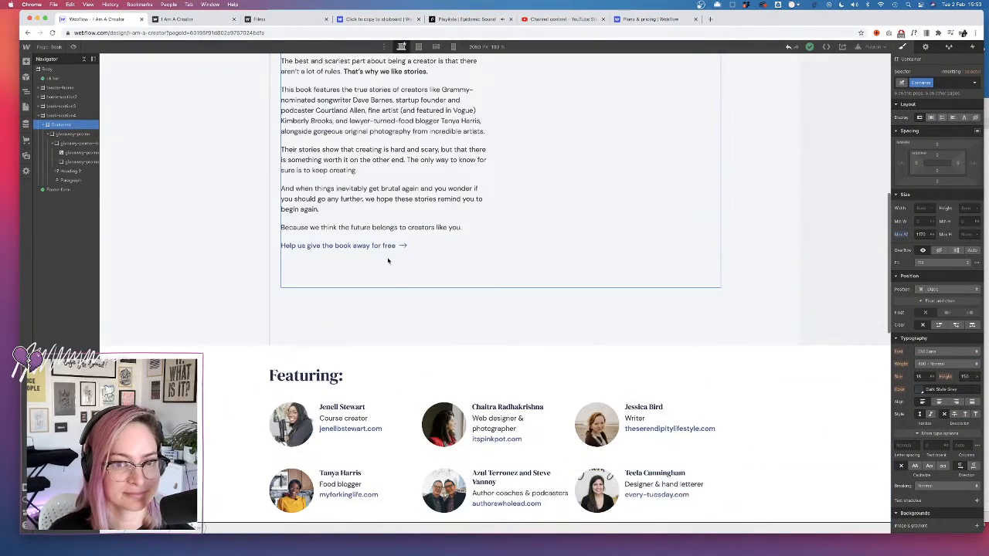
click(386, 246)
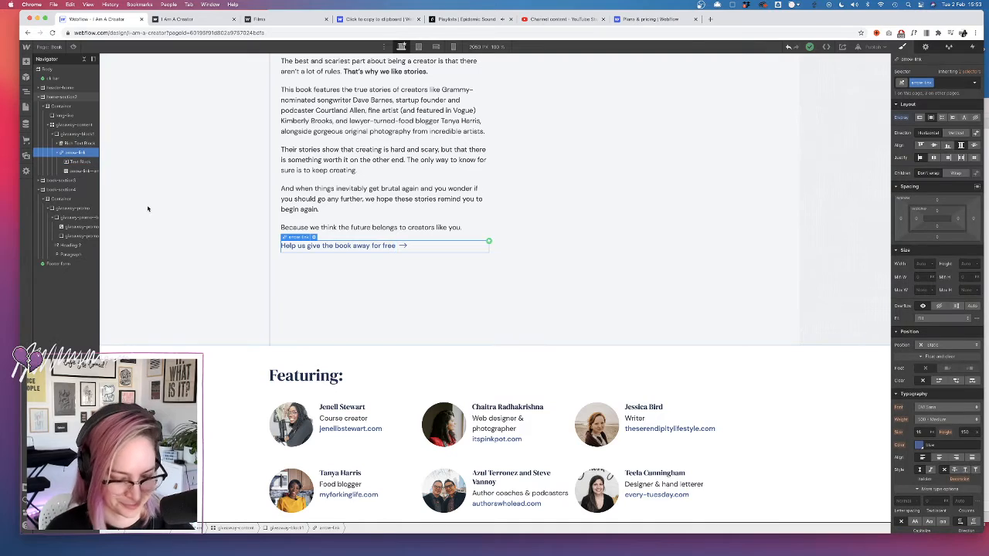
scroll(148, 209, down, 6)
click(523, 354)
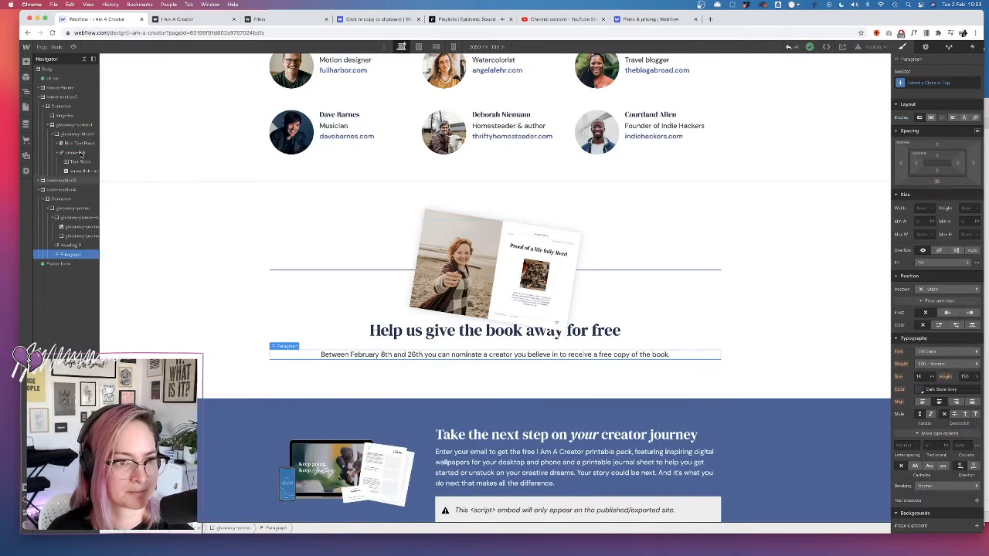
key(ctrl+v)
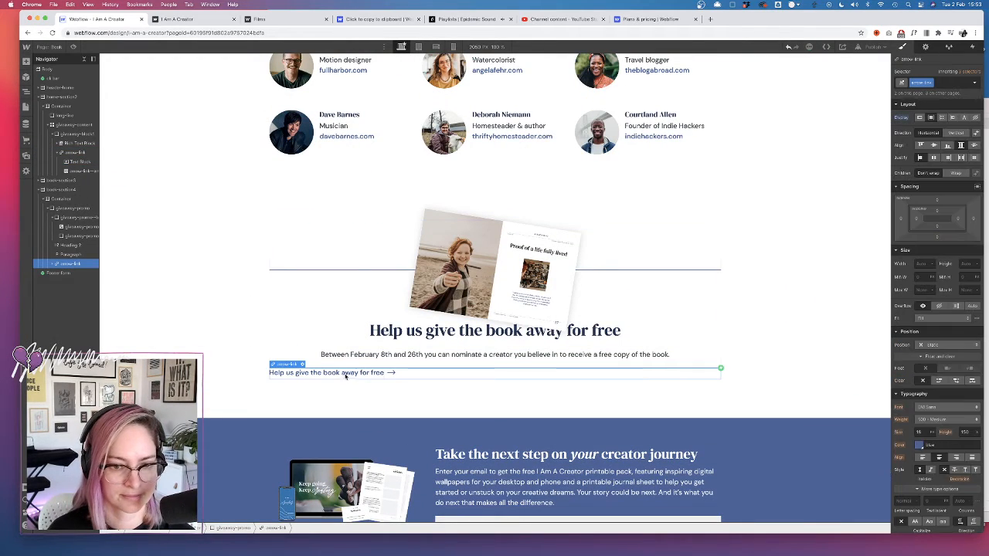
- Change the pasted arrow link's text to "Find out more"
double_click(346, 373)
text(Find out more)
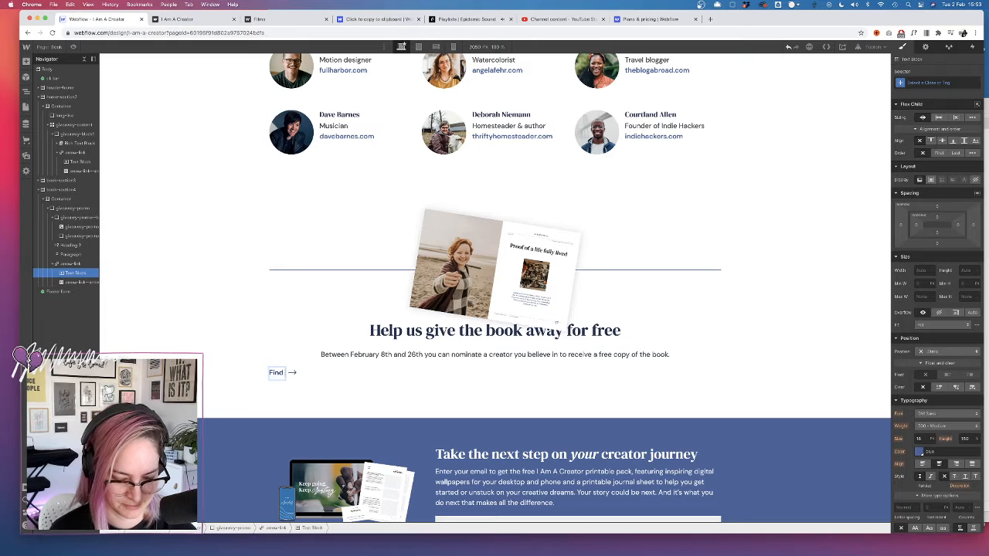
key(Escape)
click(420, 407)
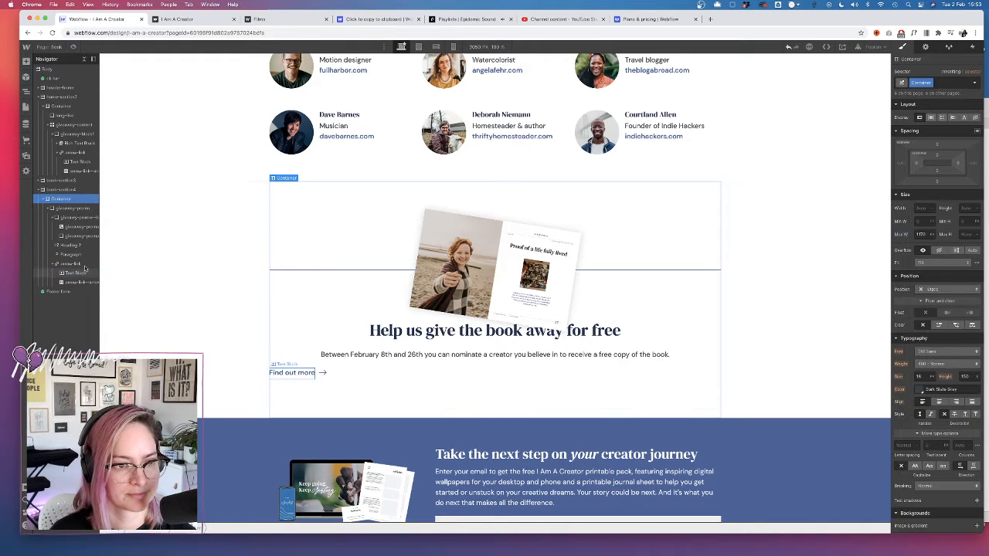
- Apply the existing arrow-link-centered combo class to the "Find out more" link
click(77, 265)
click(943, 85)
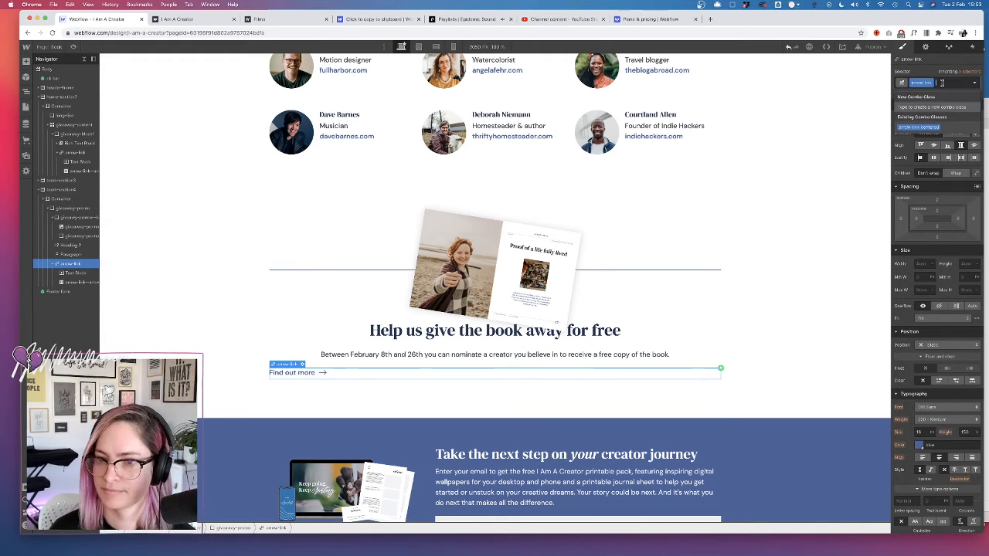
click(929, 126)
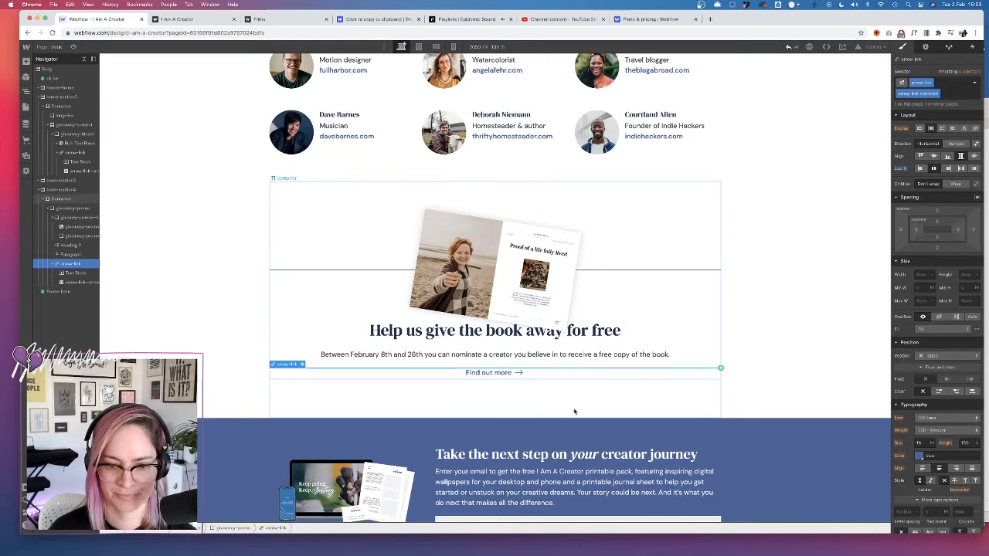
click(520, 402)
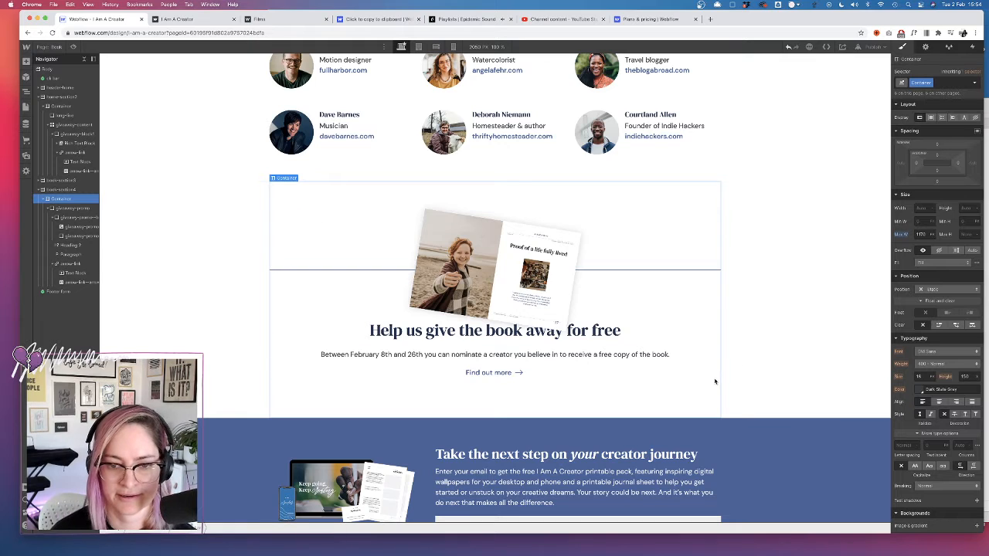
- Give the giveaway-promo--book-block div a bottom margin of 50 px to separate the book image from the heading
click(740, 364)
click(533, 274)
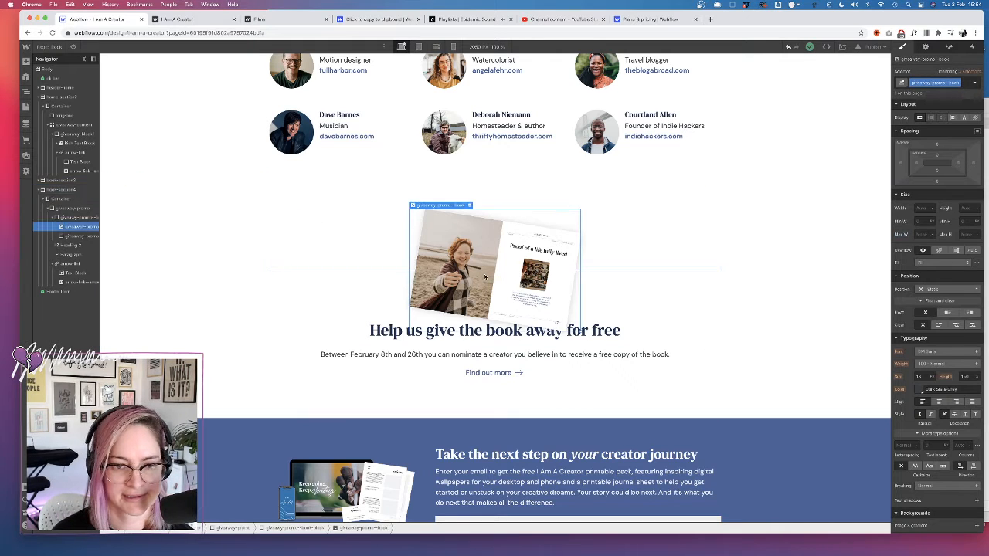
click(77, 219)
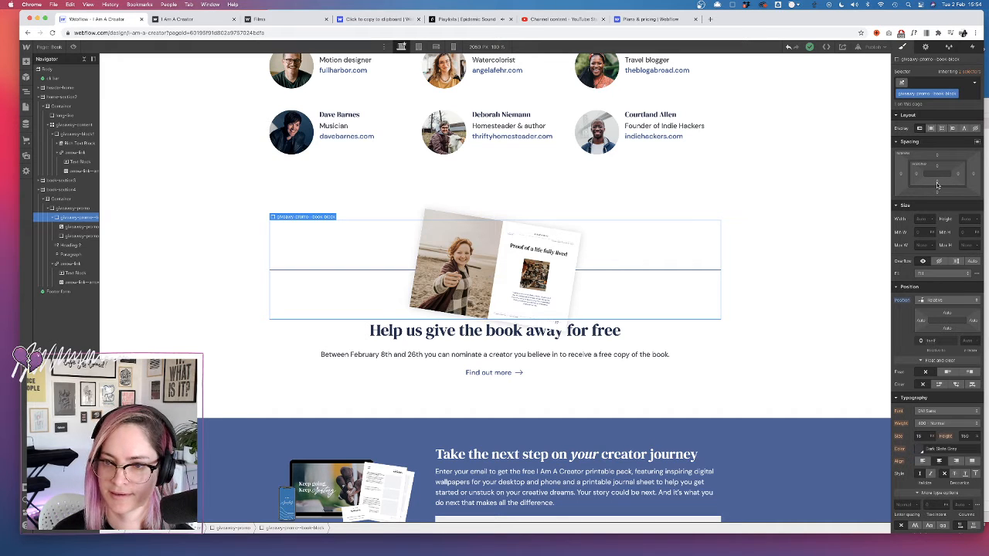
drag(937, 195, 935, 213)
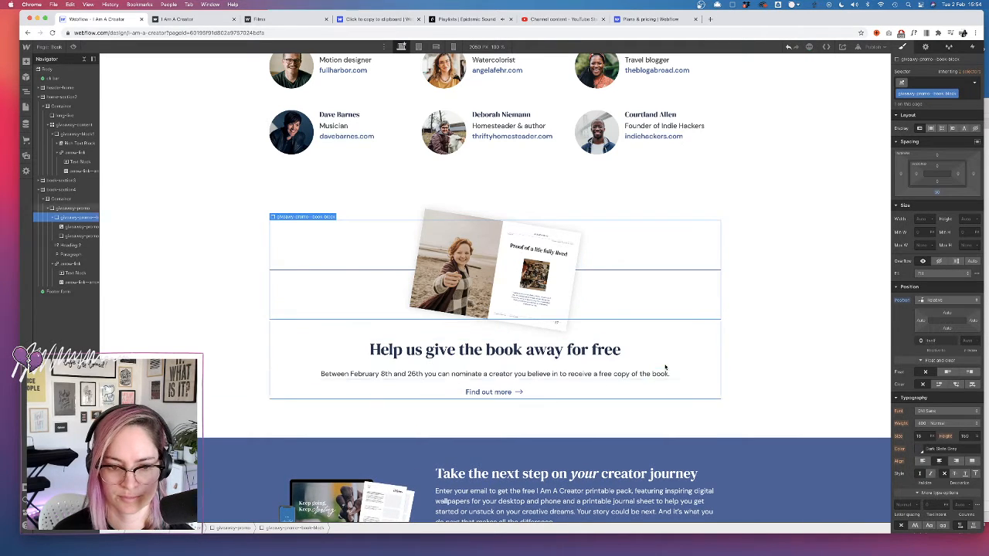
- Check the giveaway heading in the Figma design and change the Webflow heading's type to H3
key(super+Tab)
click(483, 409)
key(ctrl+Left)
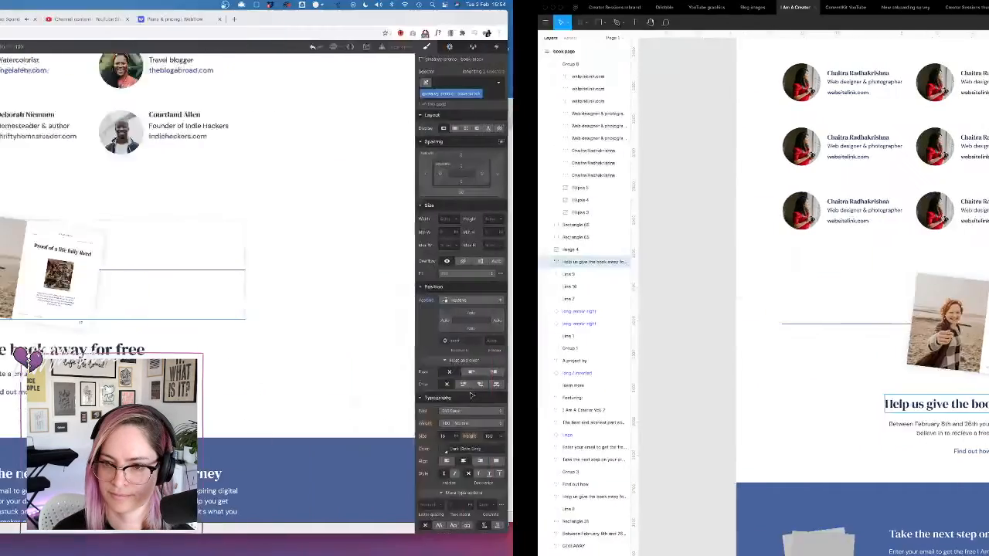
click(507, 352)
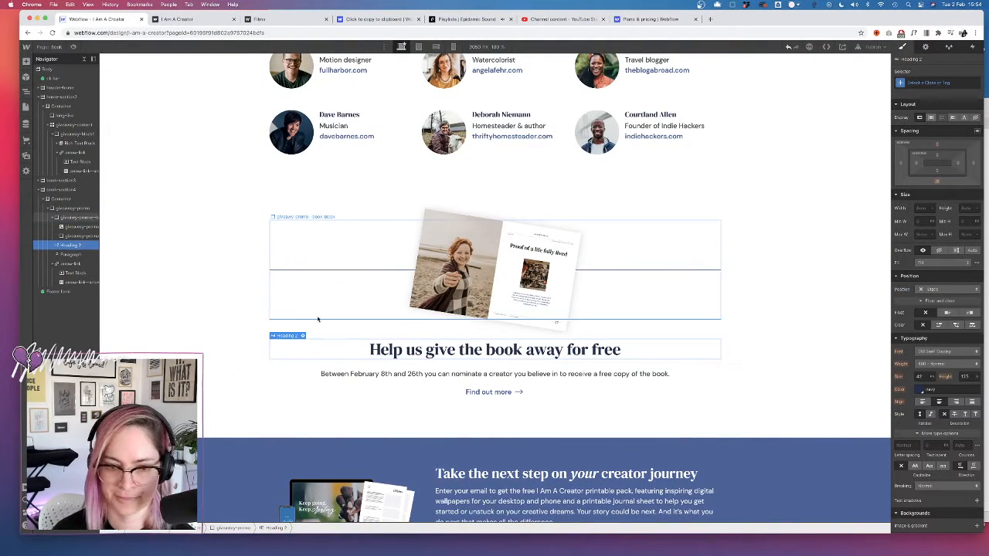
click(302, 335)
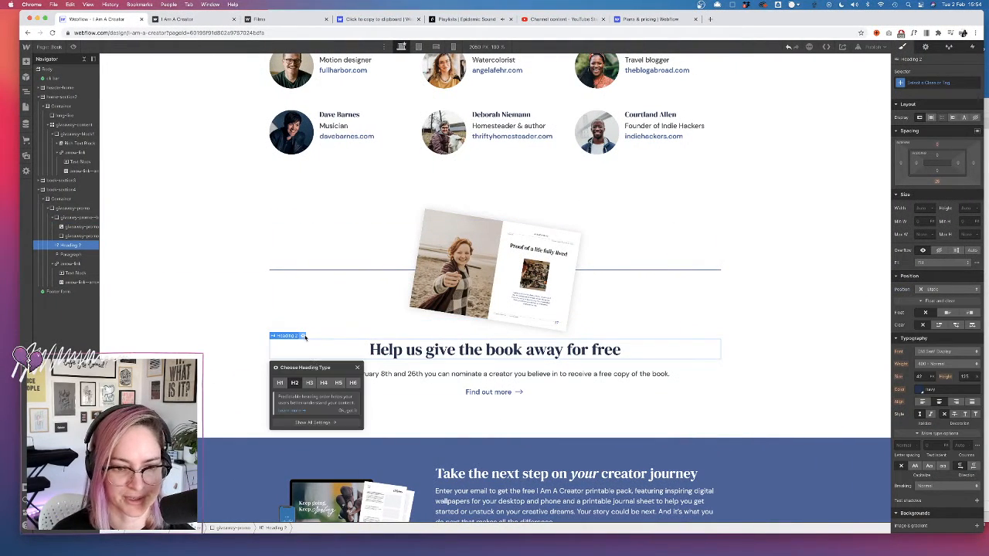
click(309, 383)
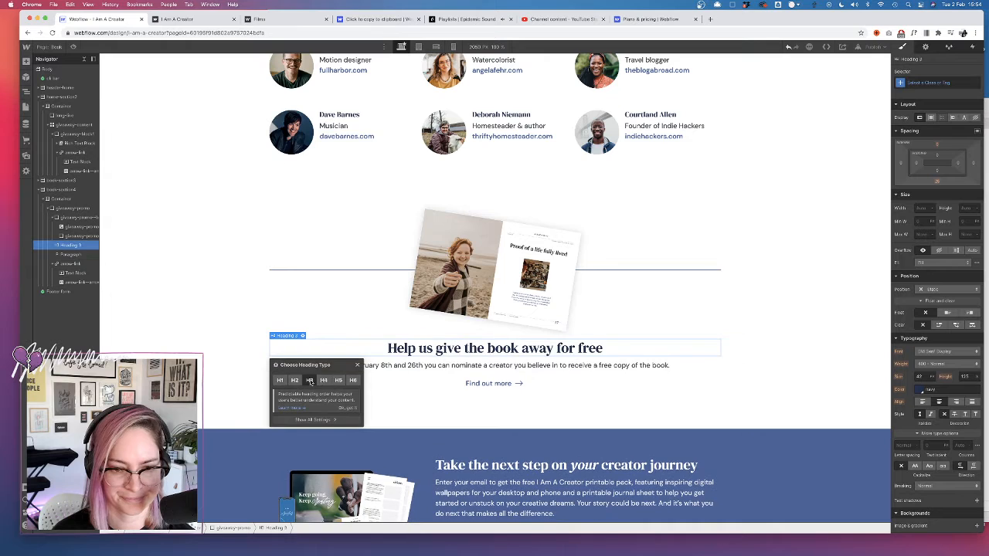
- Add a div block inside giveaway-promo and nest the heading, paragraph and "Find out more" link in it
click(71, 255)
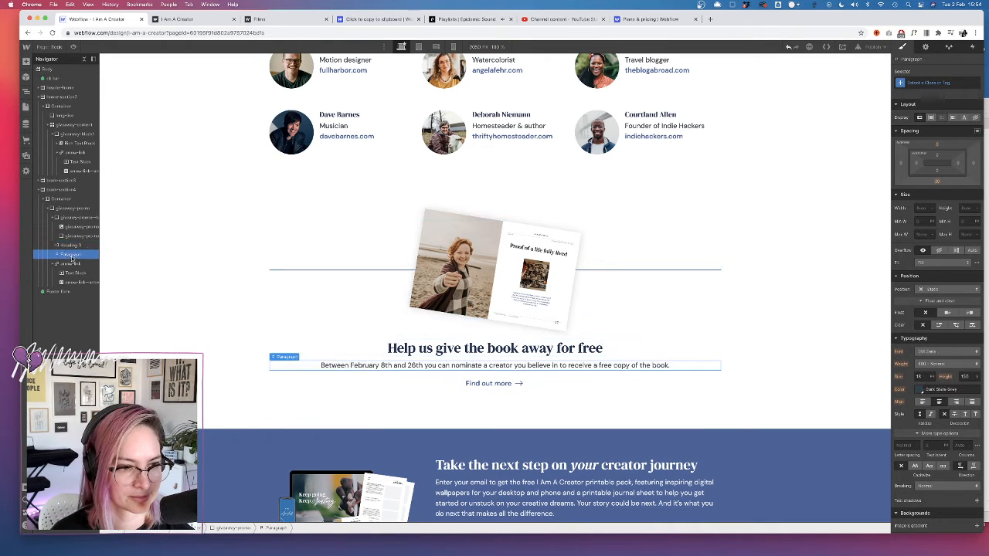
click(51, 266)
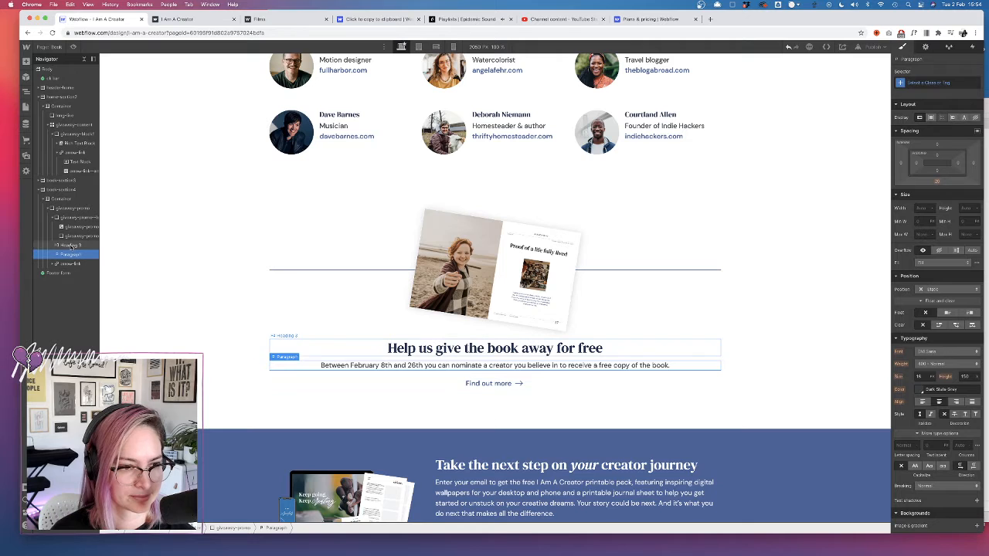
click(70, 245)
click(27, 60)
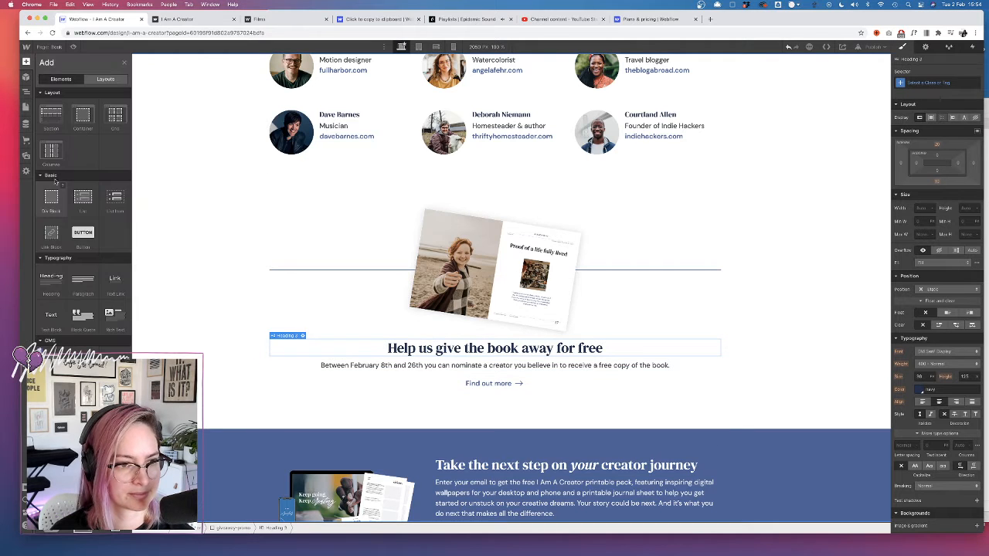
drag(51, 199, 80, 275)
click(71, 253)
click(76, 263)
click(69, 245)
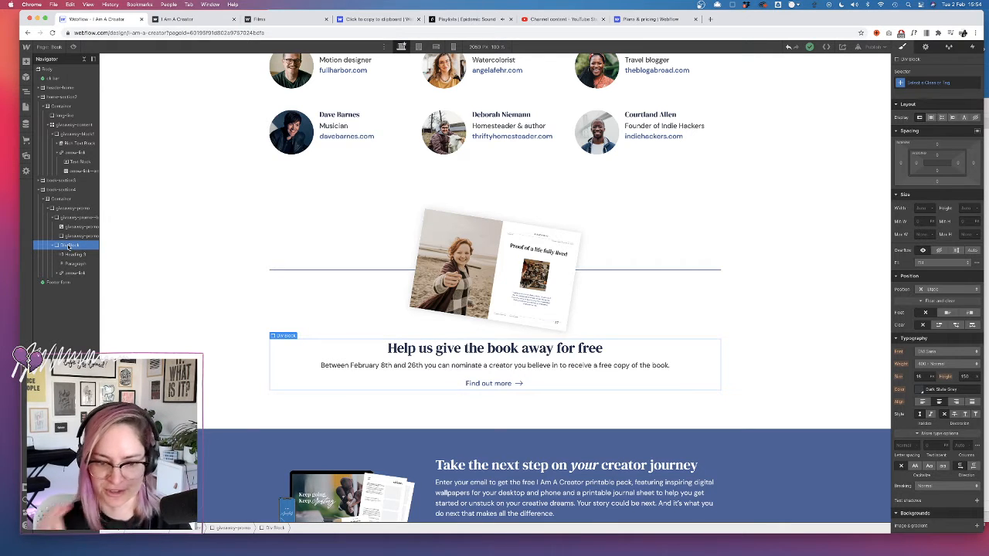
- Give the new div block around the promo text the class giveaway-promo--text
click(928, 82)
text(d)
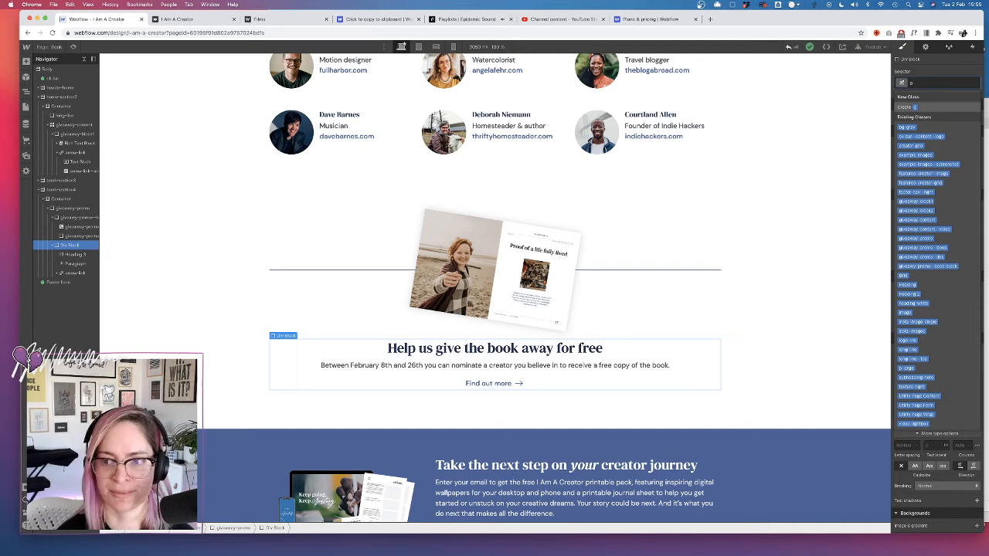
text(i)
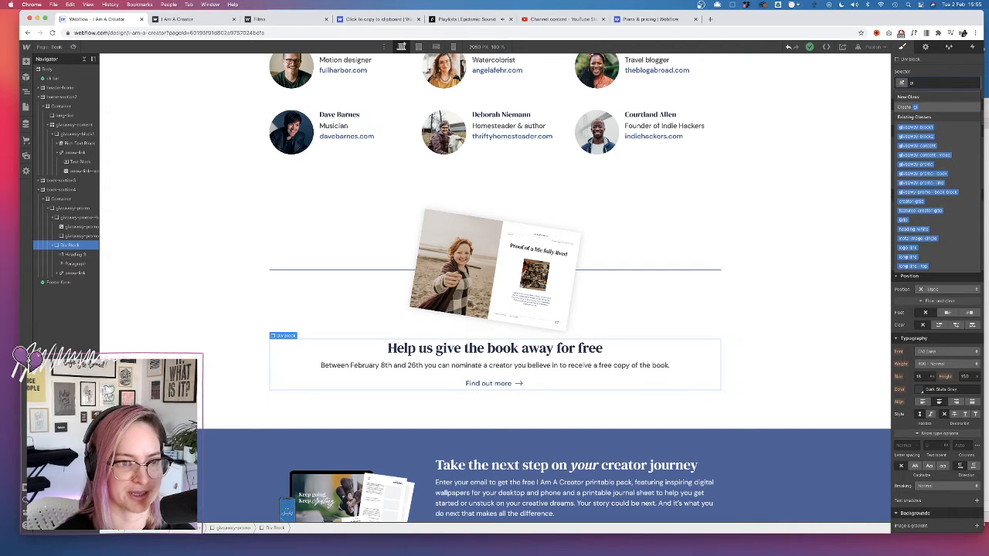
text(veaw)
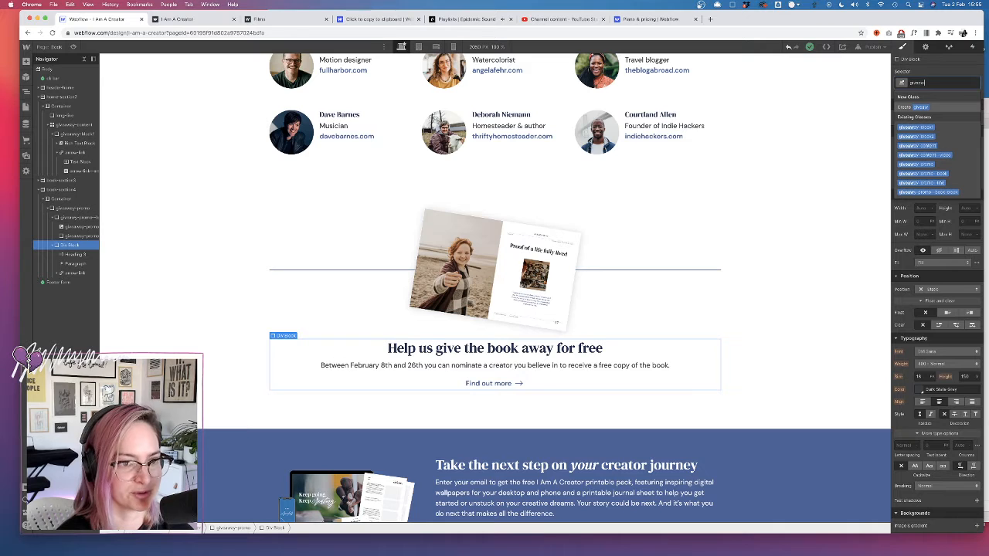
text(aaway-promo--te)
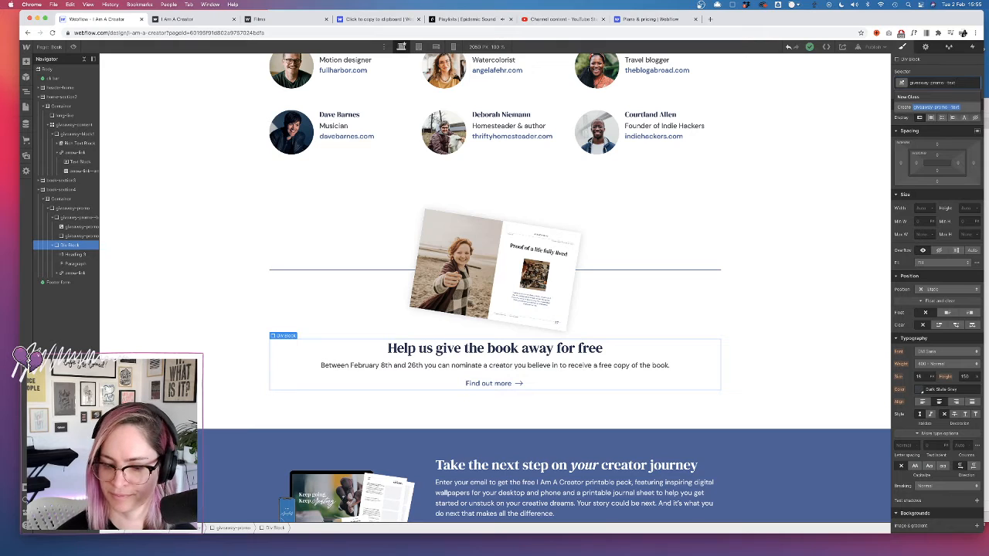
text(xt)
key(Return)
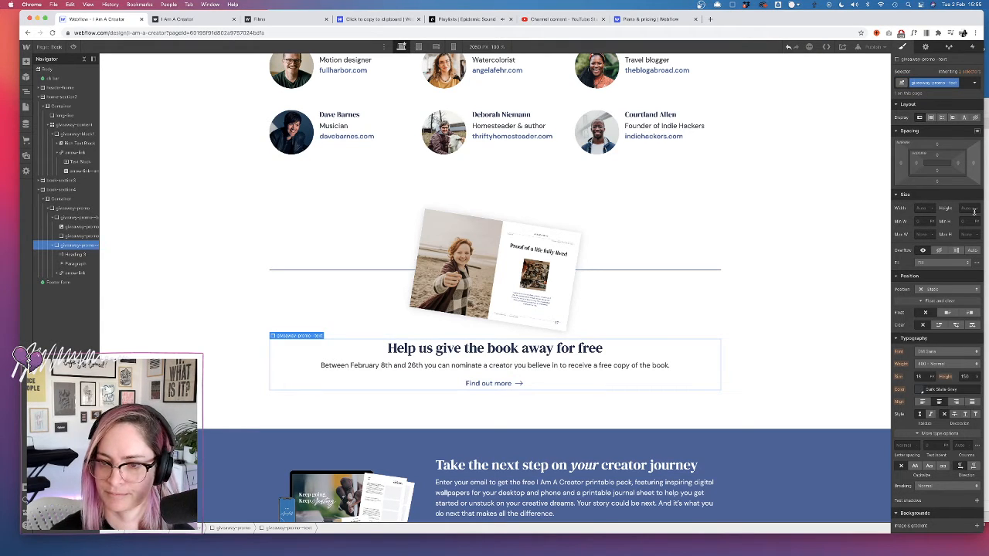
- Set the giveaway-promo--text div's maximum width to 590 px so the heading fits on one line
click(920, 234)
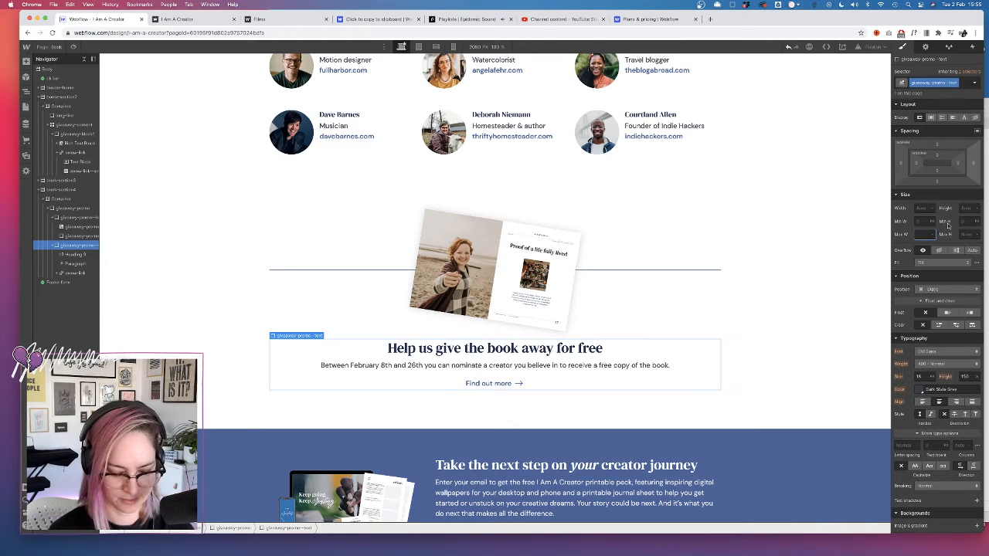
text(500)
key(Tab)
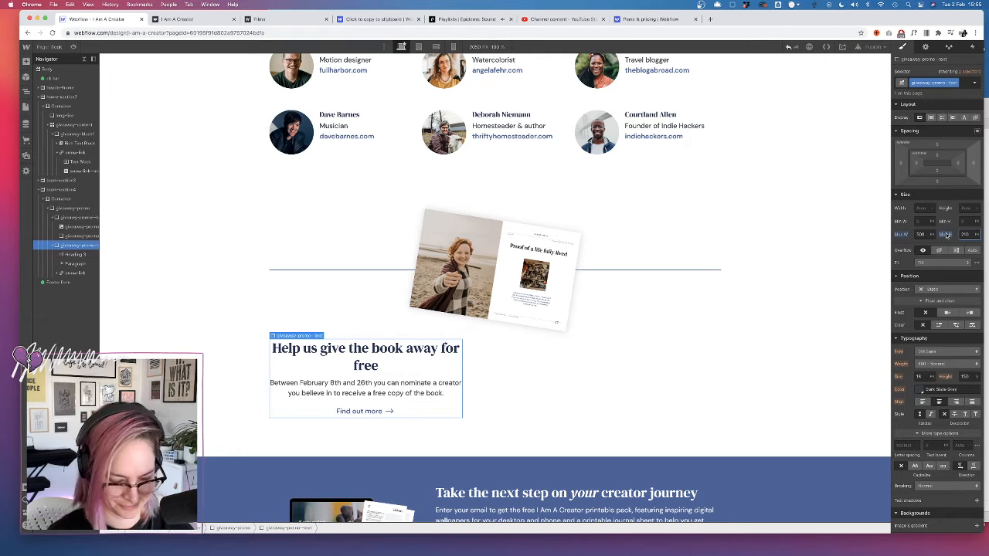
click(920, 234)
key(shift+Up)
key(shift+Up)
key(shift+Up)
key(shift+Up)
key(shift+Up)
key(shift+Up)
key(shift+Up)
key(shift+Up)
key(shift+Up)
key(shift+Up)
key(shift+Down)
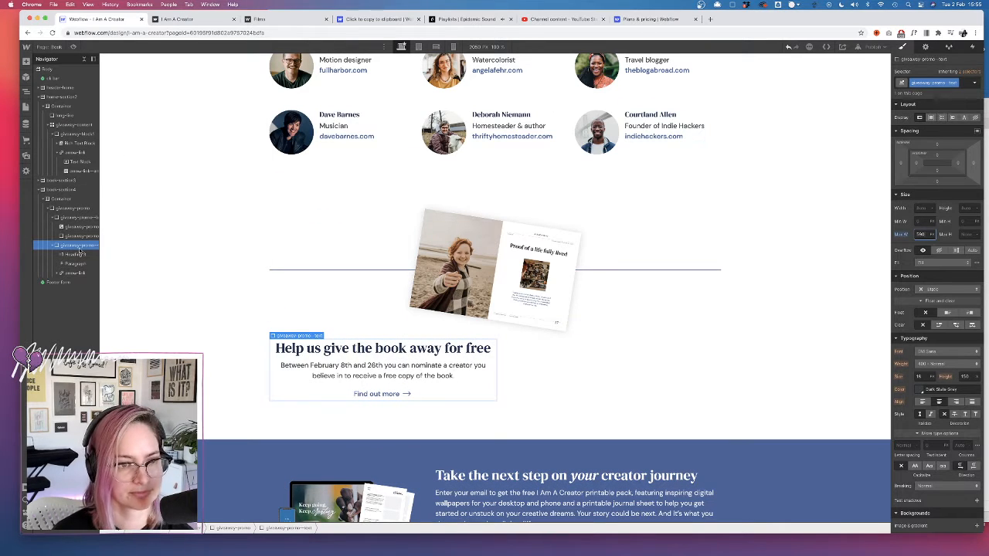
- Centre the giveaway-promo--text div with automatic side margins and preview the promo section
click(978, 131)
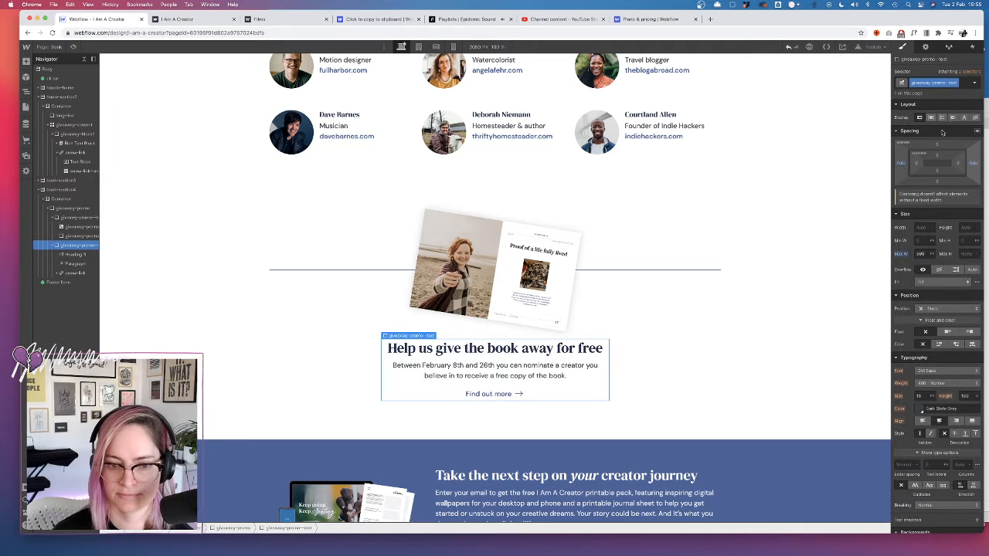
click(752, 369)
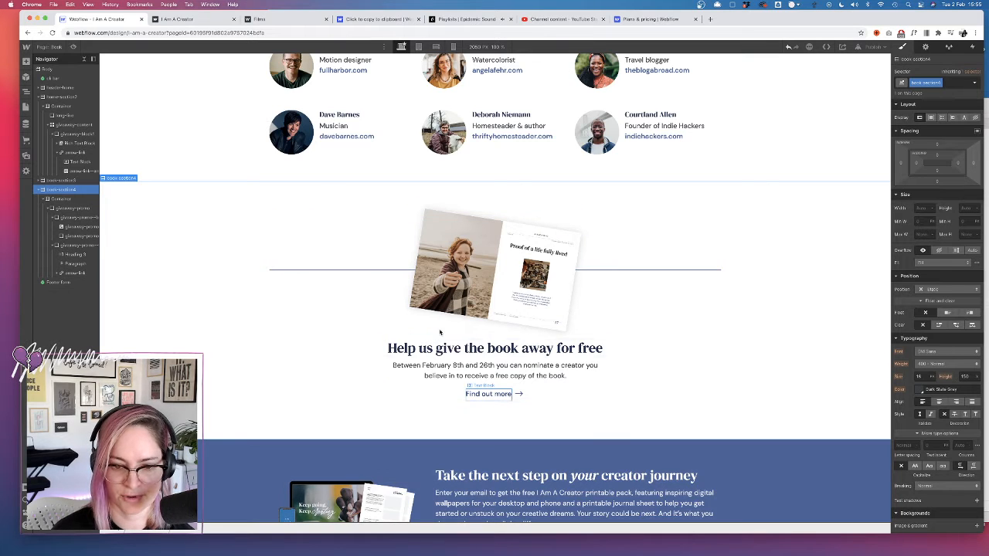
click(72, 47)
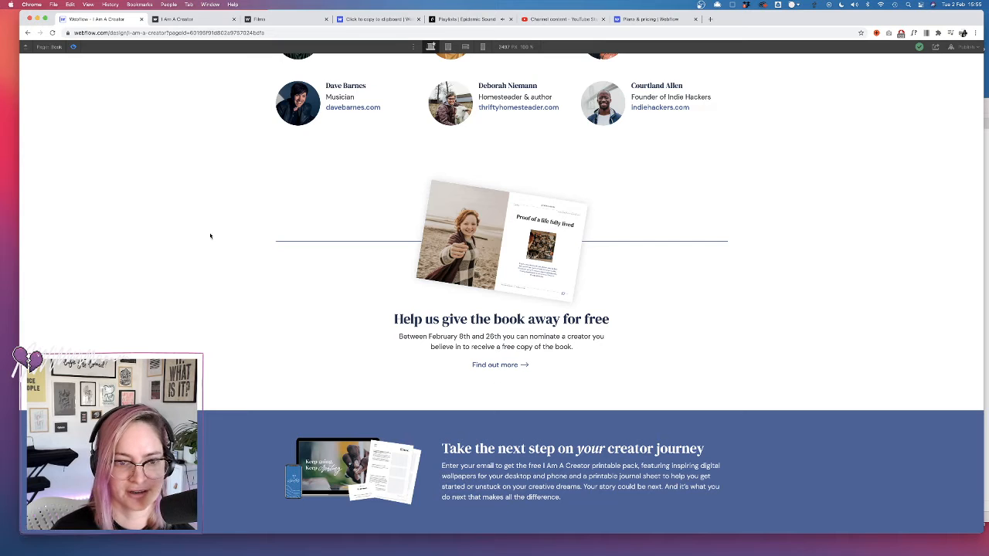
click(73, 46)
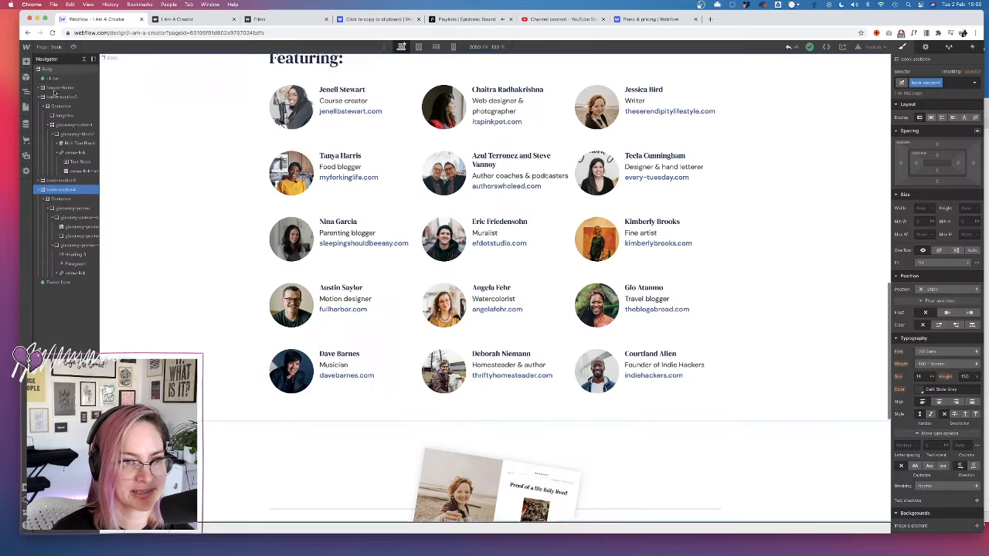
- Turn the giveaway-promo div into a symbol named "Giveaway promo" and return to its page instance
click(71, 211)
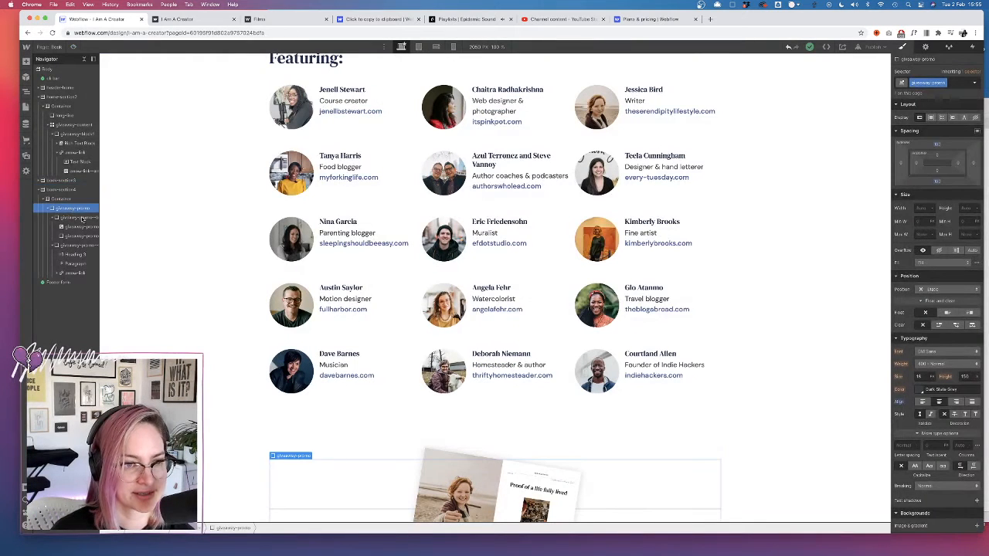
right_click(69, 211)
key(Escape)
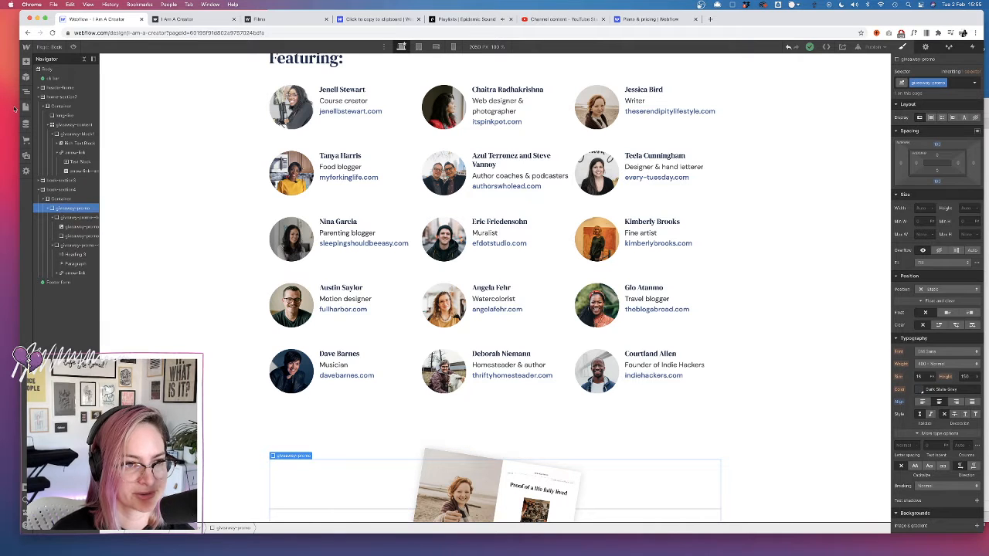
click(25, 78)
click(67, 100)
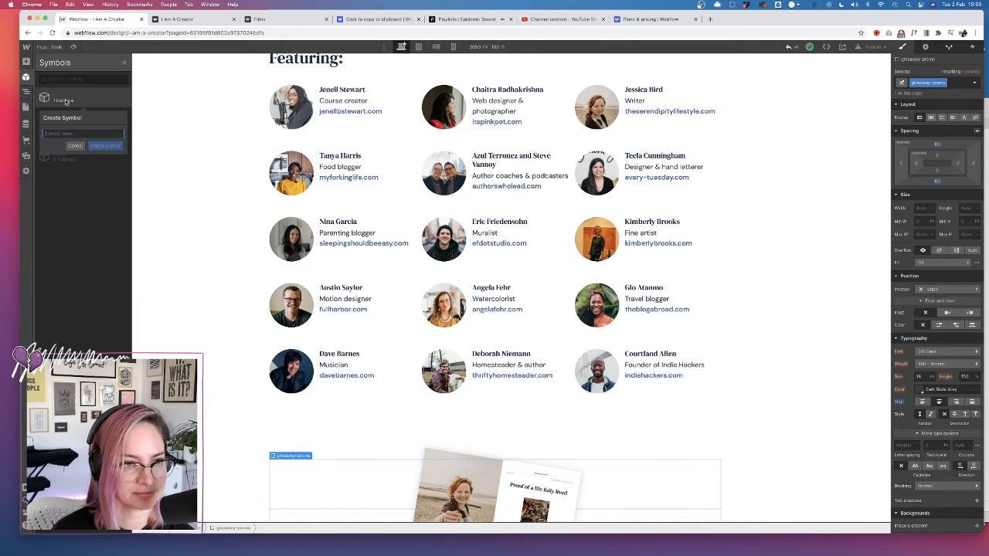
text(Giveaway promo)
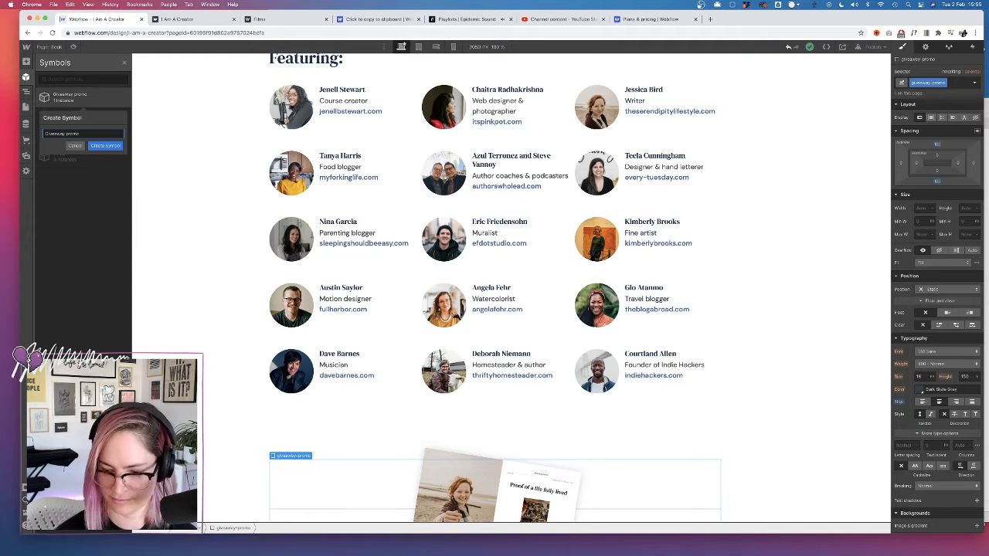
key(Return)
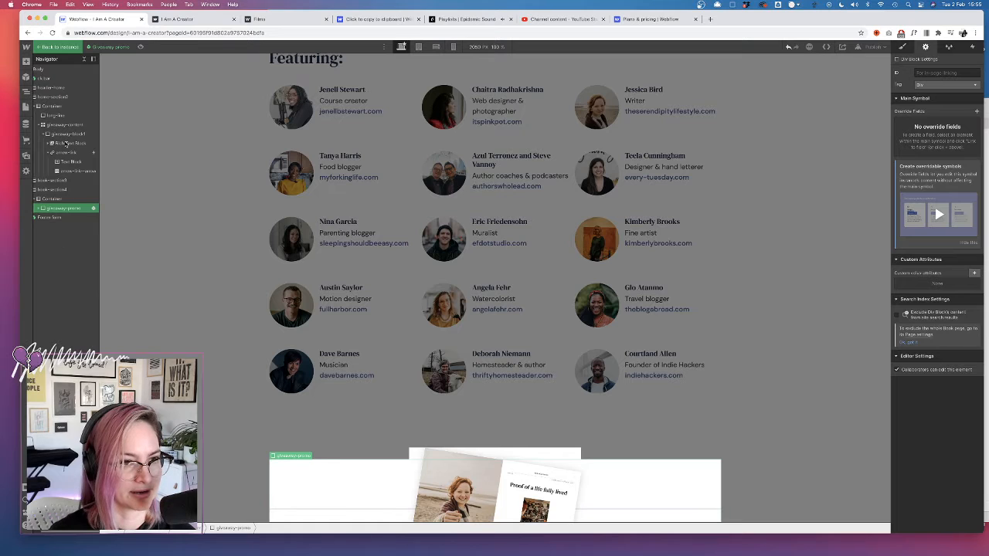
click(44, 48)
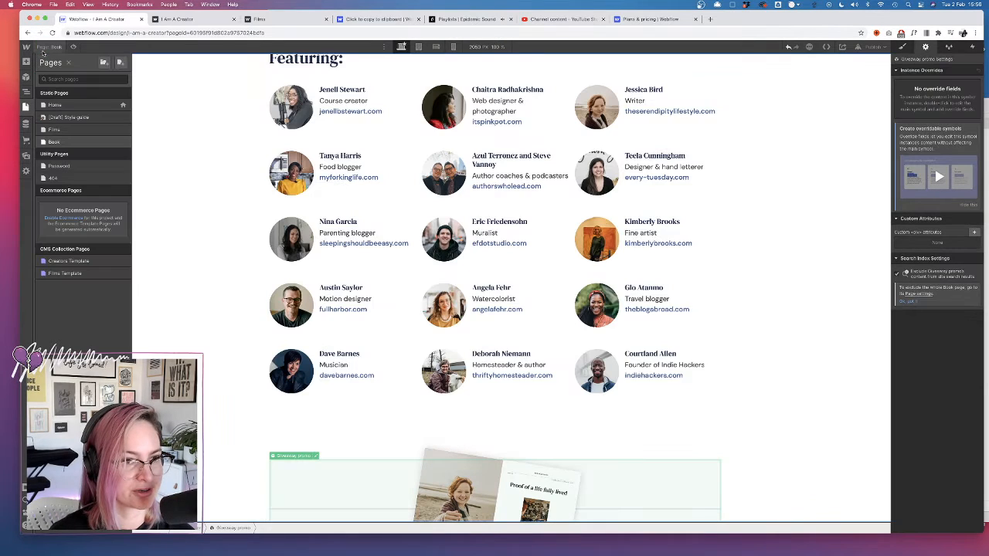
- Open the Films page and insert the Giveaway promo symbol at the end of its container, below the film list
click(54, 129)
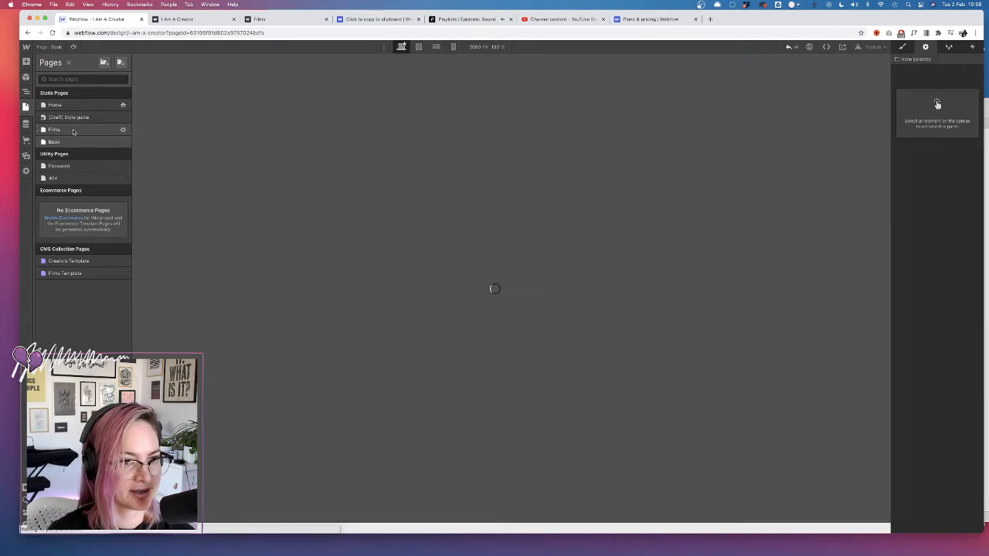
scroll(377, 237, down, 10)
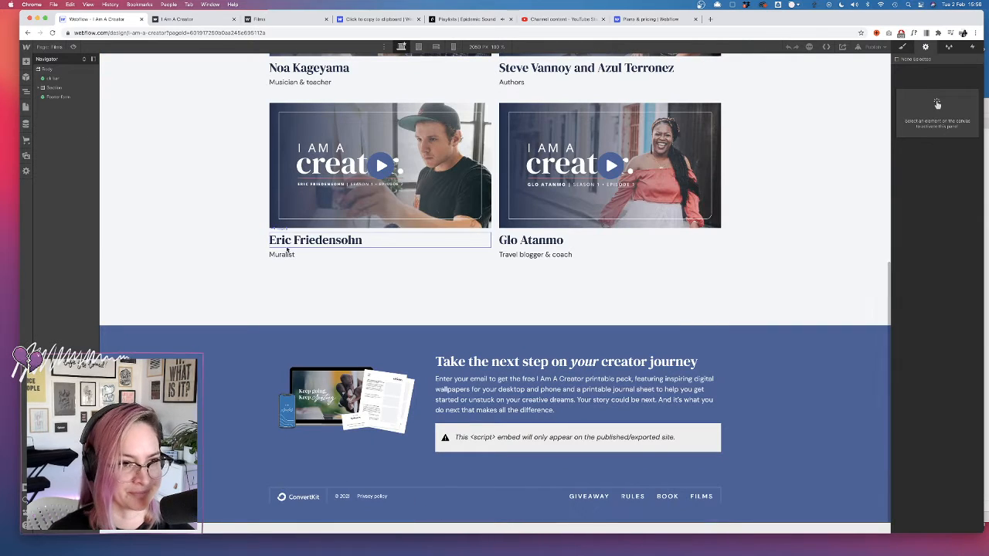
click(26, 106)
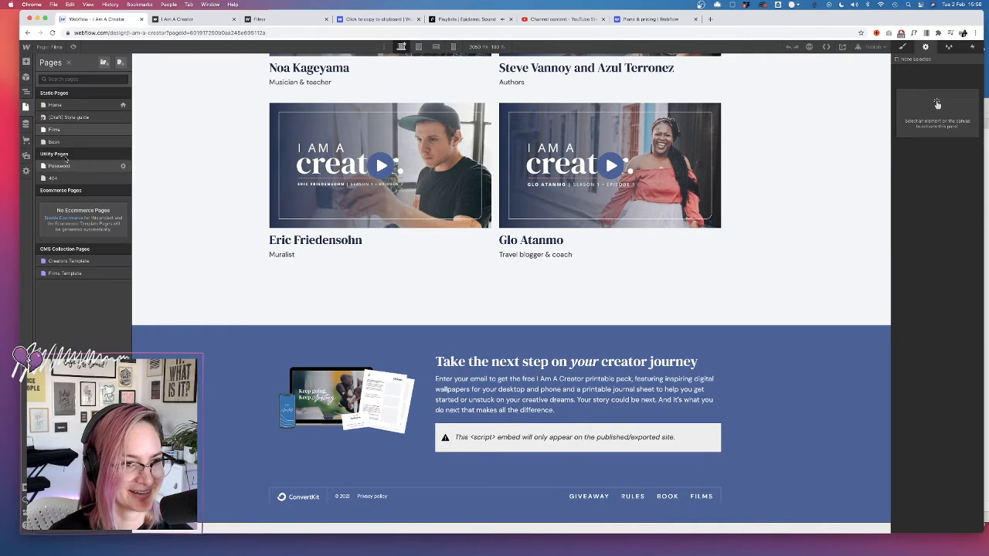
click(27, 90)
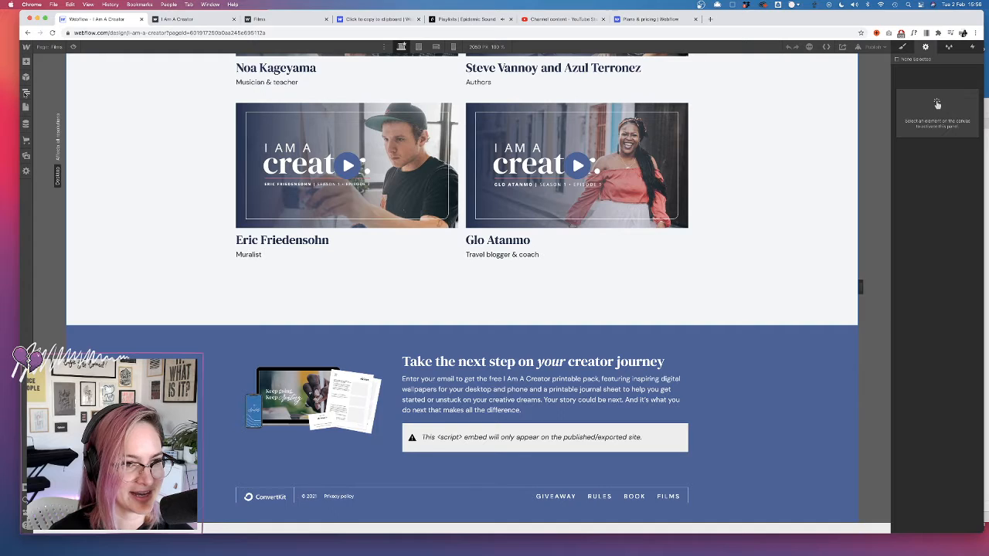
click(26, 90)
click(47, 97)
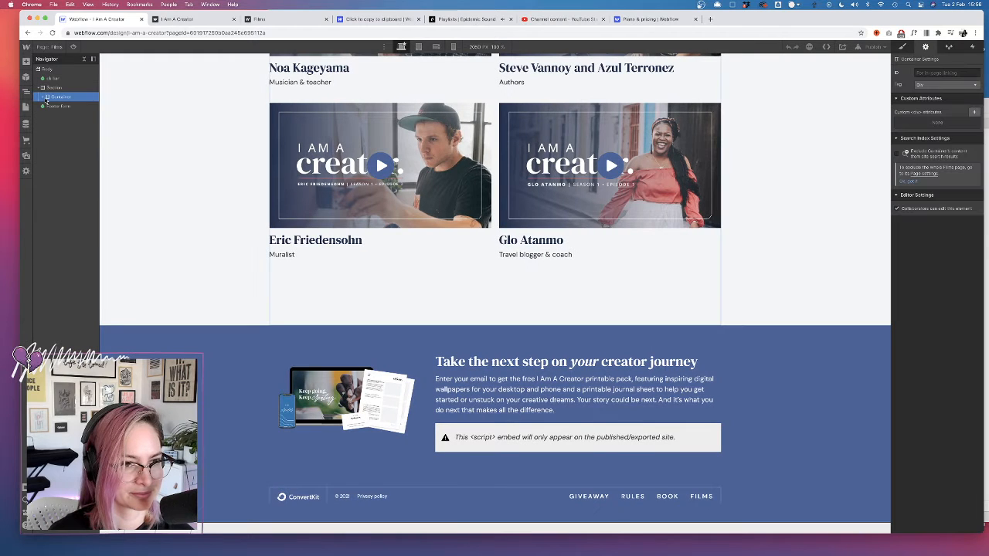
click(44, 96)
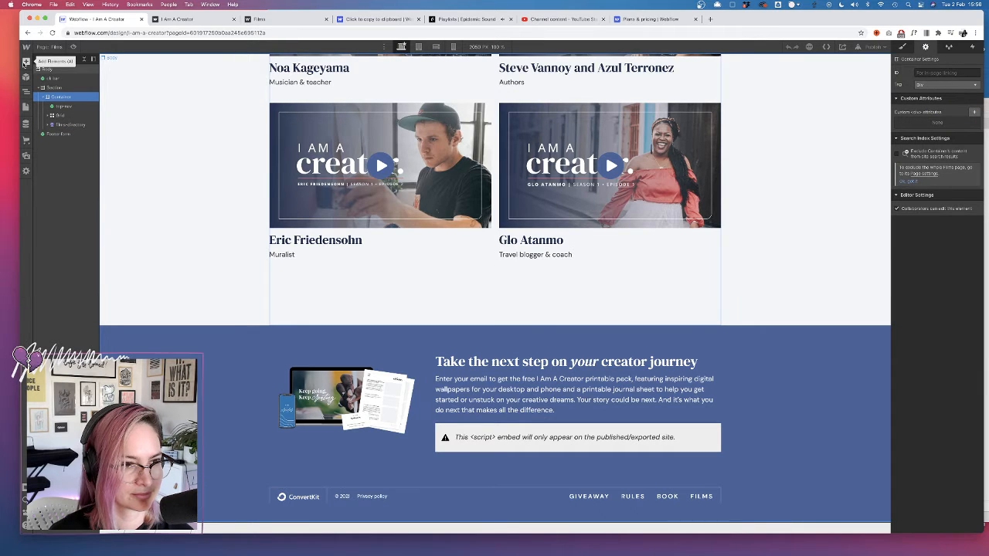
click(25, 76)
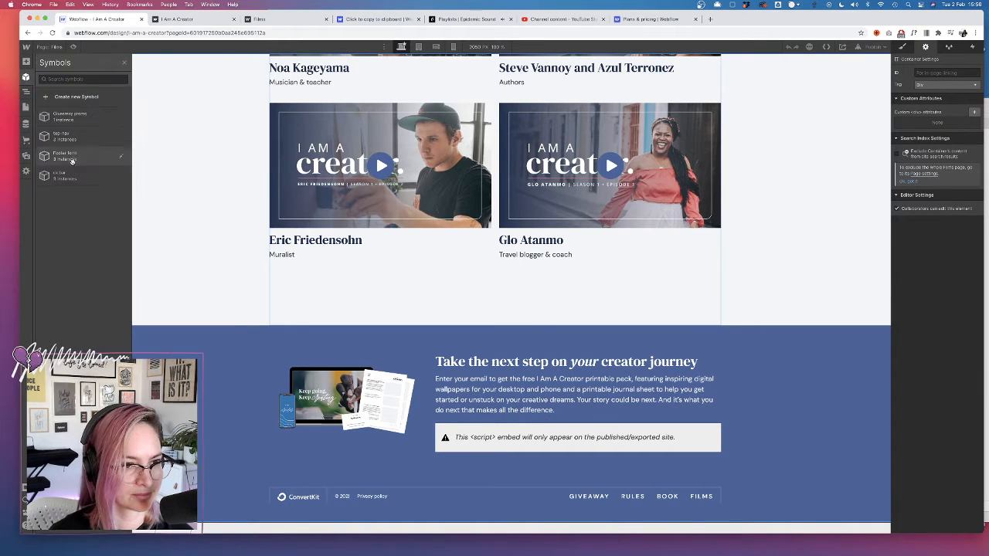
drag(69, 97, 347, 311)
scroll(207, 306, down, 2)
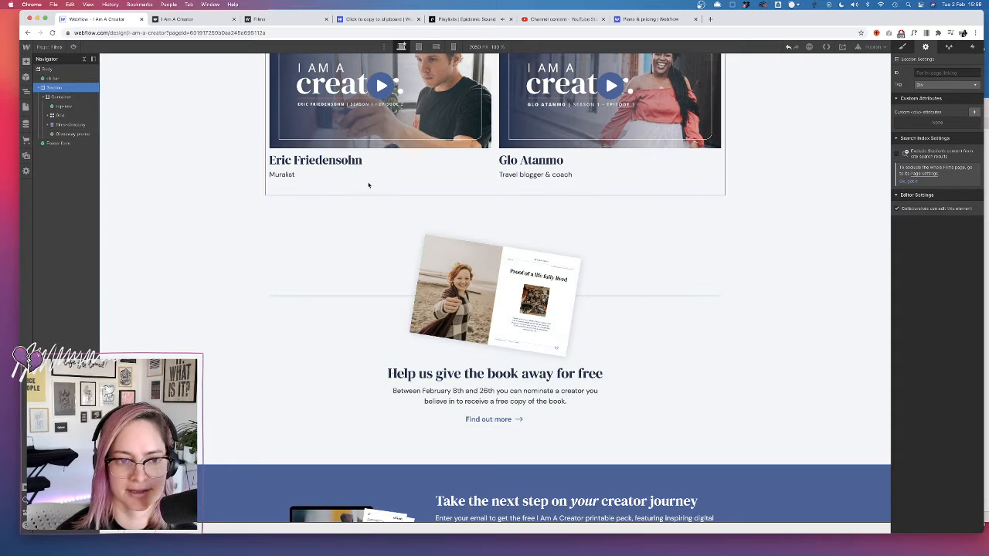
scroll(212, 194, up, 10)
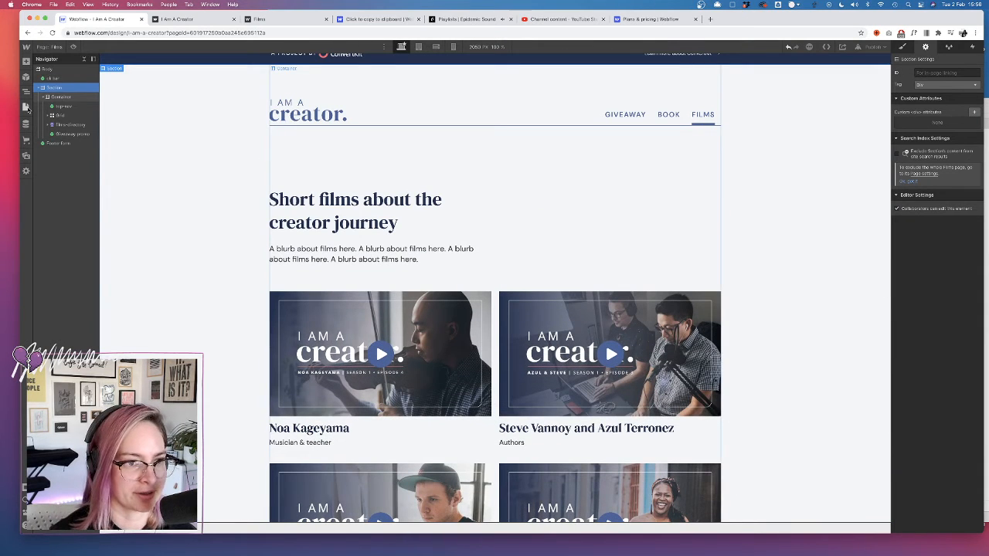
- Open the Book page and add a div block directly below the "Featuring:" heading in the third book section
key(p)
click(70, 142)
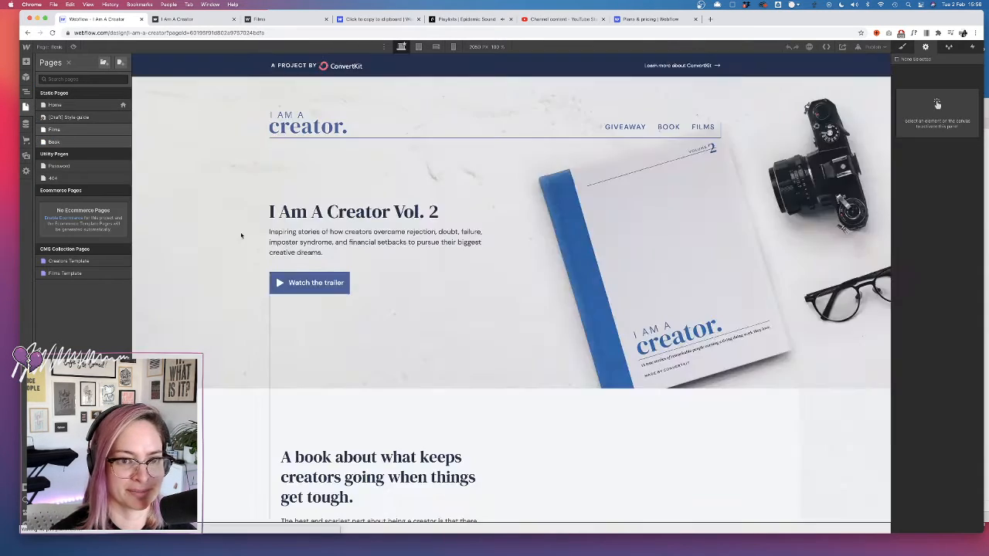
scroll(241, 234, down, 15)
scroll(314, 123, up, 5)
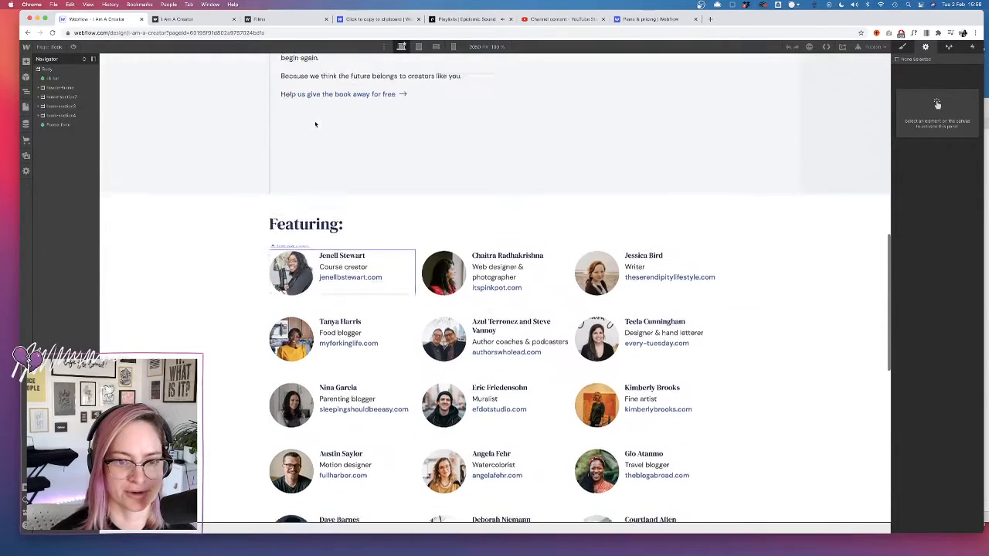
click(302, 236)
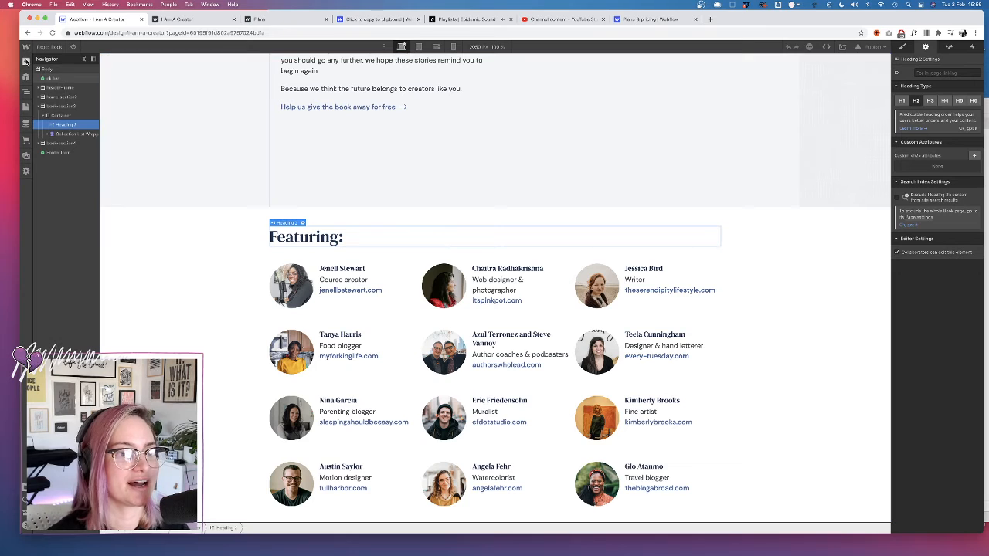
click(27, 62)
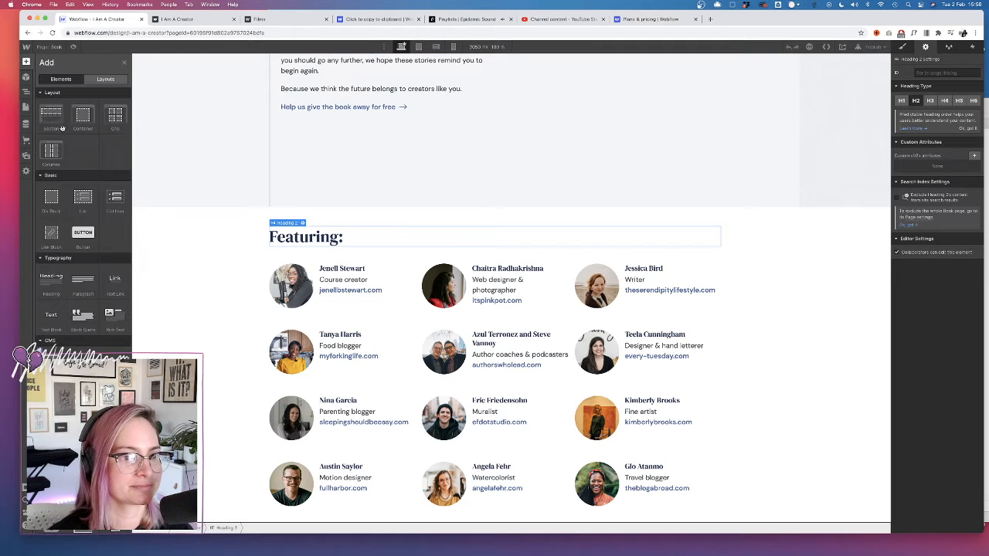
click(51, 200)
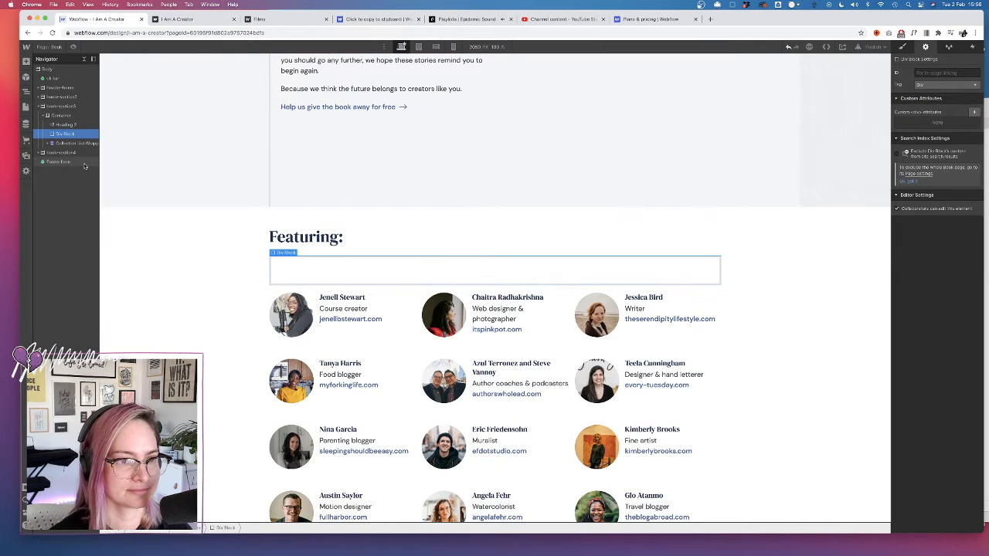
- Give the new div block below the "Featuring:" heading the class "featuring-line"
click(903, 46)
click(925, 82)
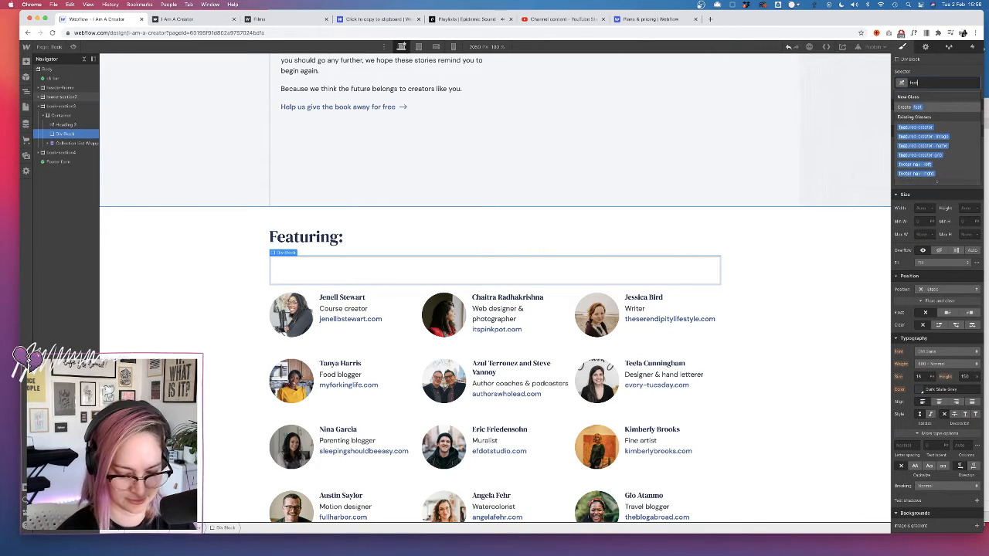
text(featuring-list)
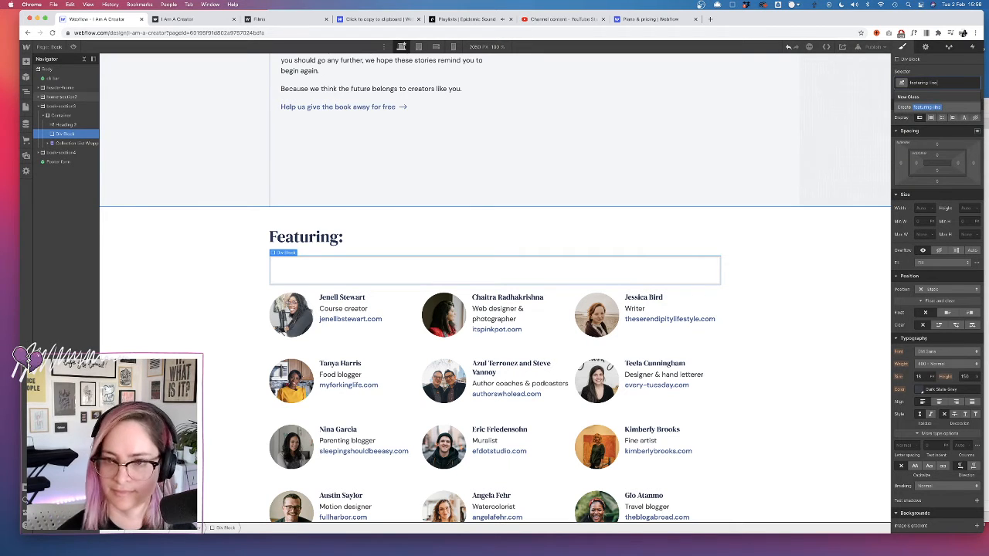
key(Return)
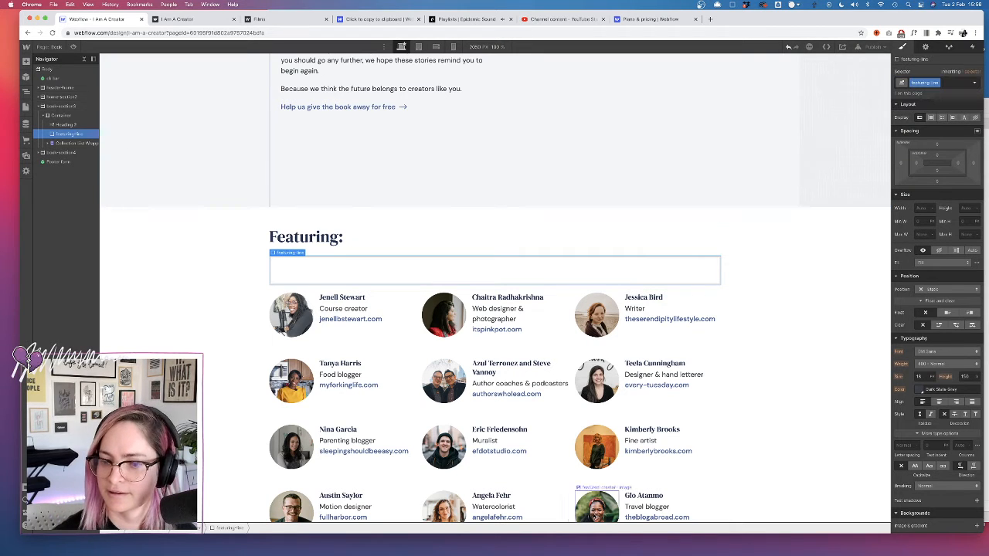
- Give the featuring-line div a solid 1 px left border in the Blue swatch
scroll(914, 443, down, 5)
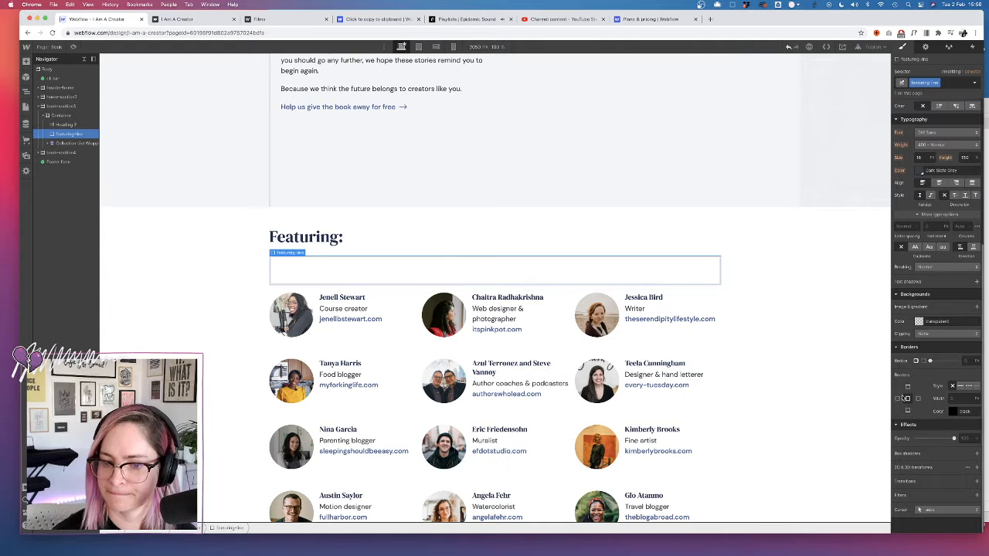
click(961, 388)
click(953, 412)
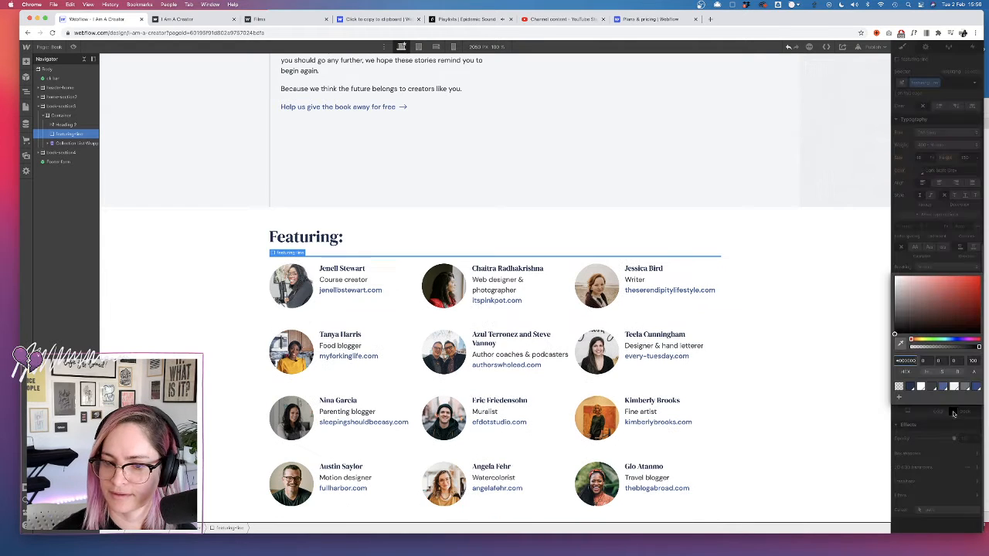
click(944, 390)
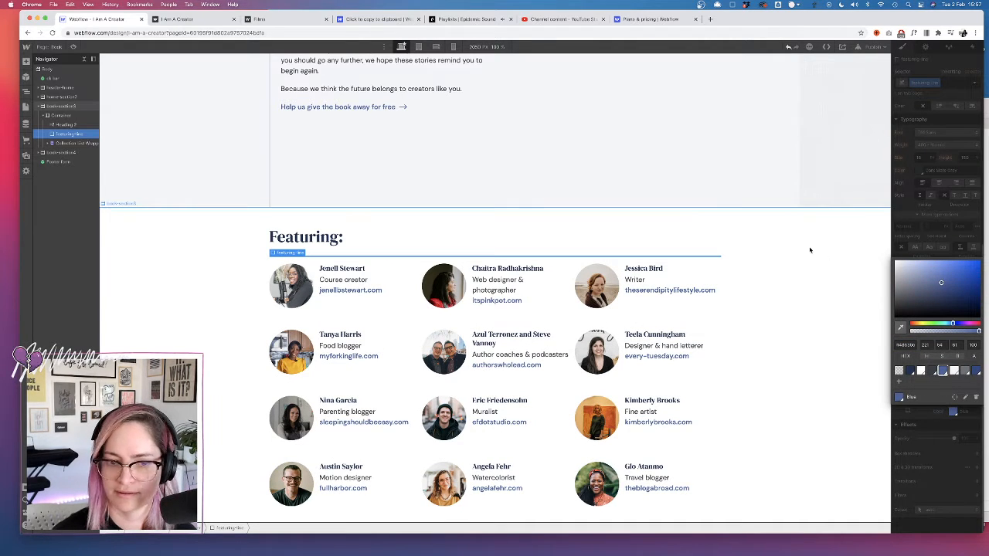
click(894, 239)
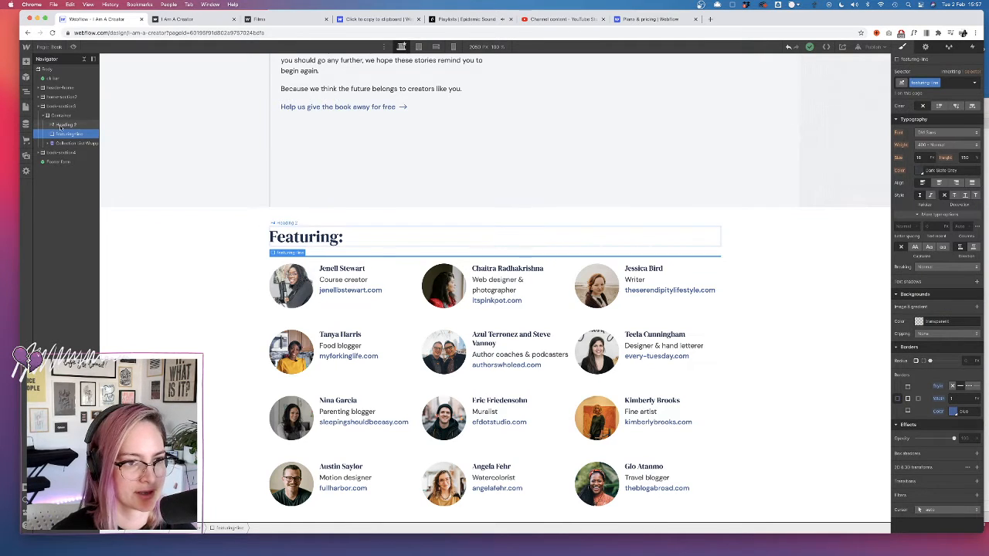
- Add another div block at the start of the section's container and nest the featuring-line div and the "Featuring:" heading inside it
click(26, 61)
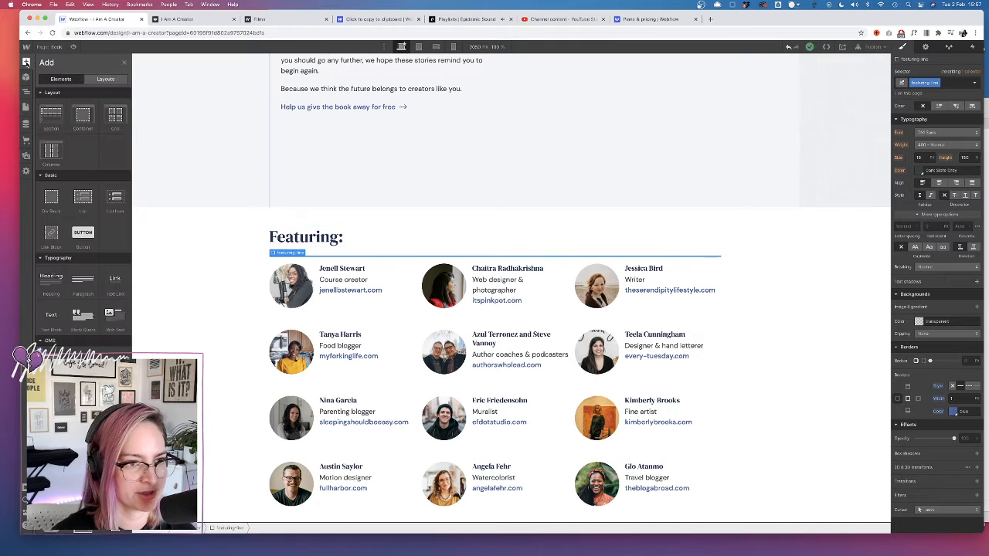
click(51, 195)
click(56, 134)
drag(66, 144, 80, 126)
click(52, 134)
click(65, 147)
click(80, 125)
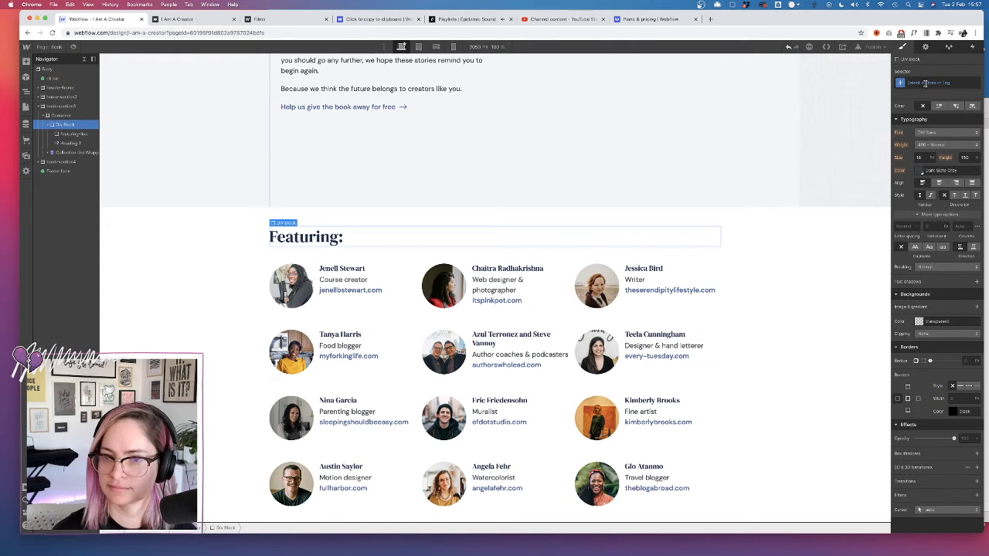
- Give the wrapper div around the line and heading the class "featuring-heading"
click(925, 83)
text(featuring)
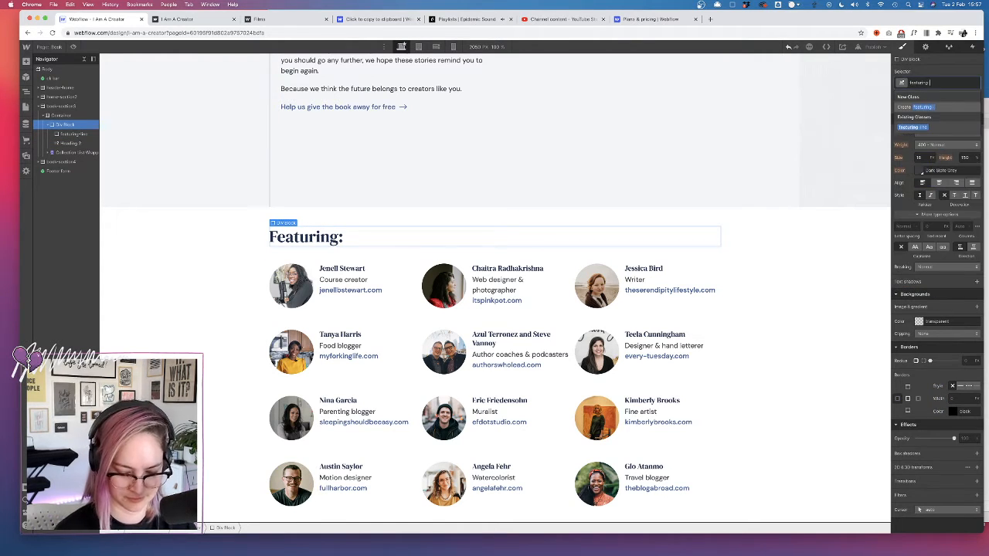
text(-heading)
key(Return)
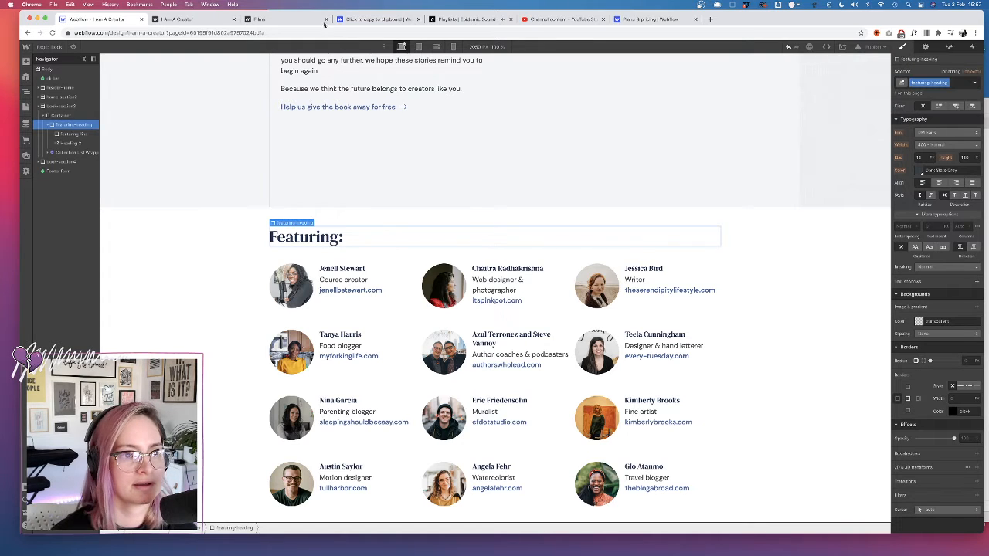
- Set the featuring-line div's height to 100%
click(74, 135)
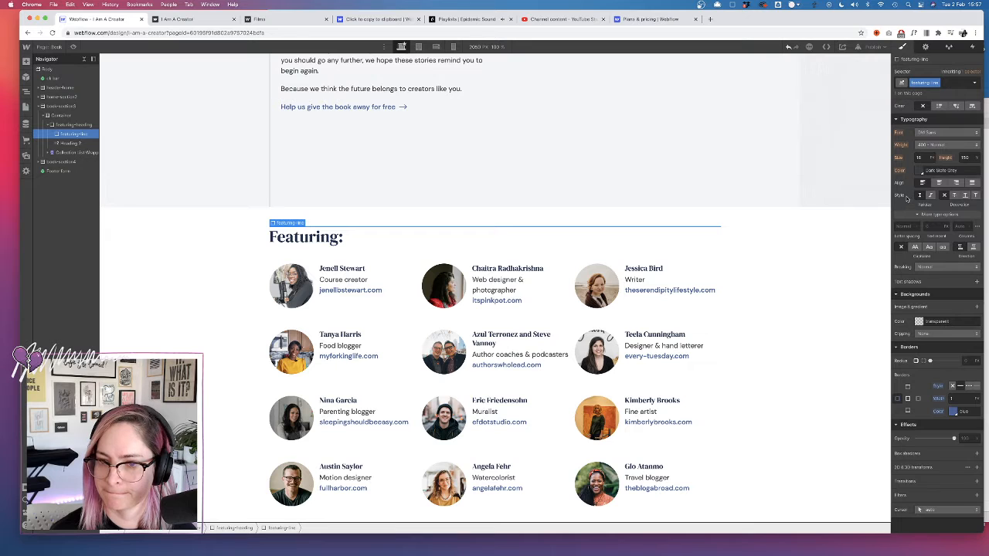
scroll(912, 208, up, 5)
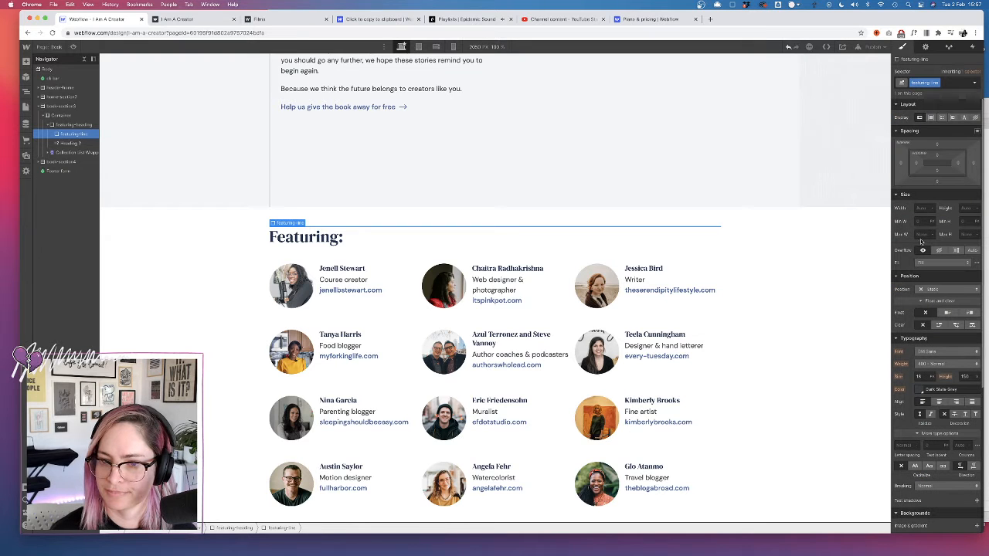
click(965, 208)
text(100)
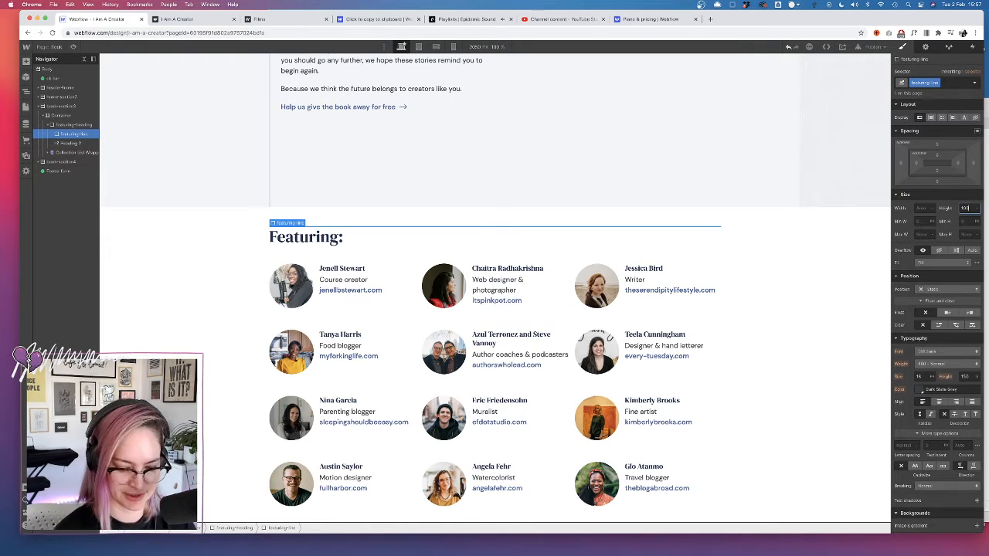
text(%)
click(943, 196)
- Set the featuring-heading wrapper's position to relative and the featuring-line div's position to absolute
click(73, 124)
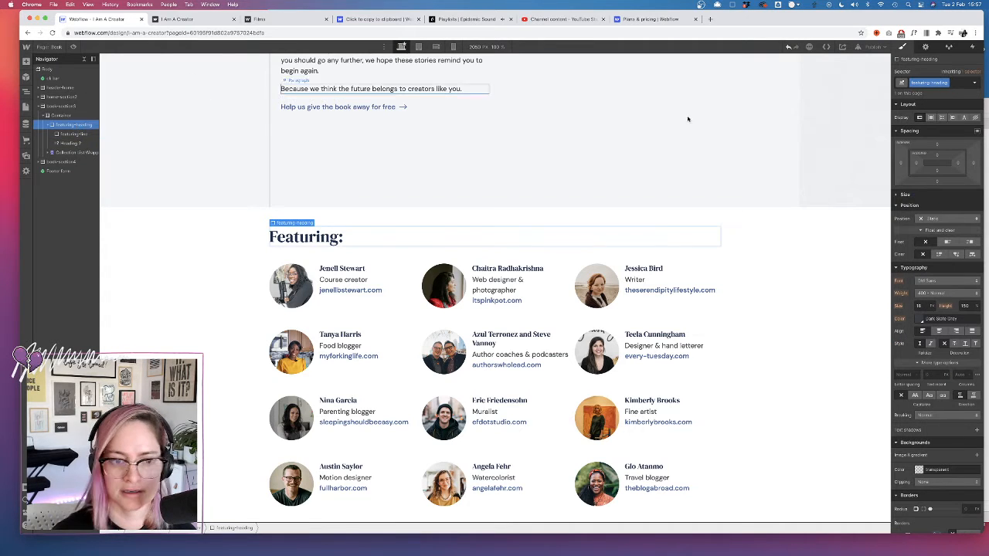
click(936, 221)
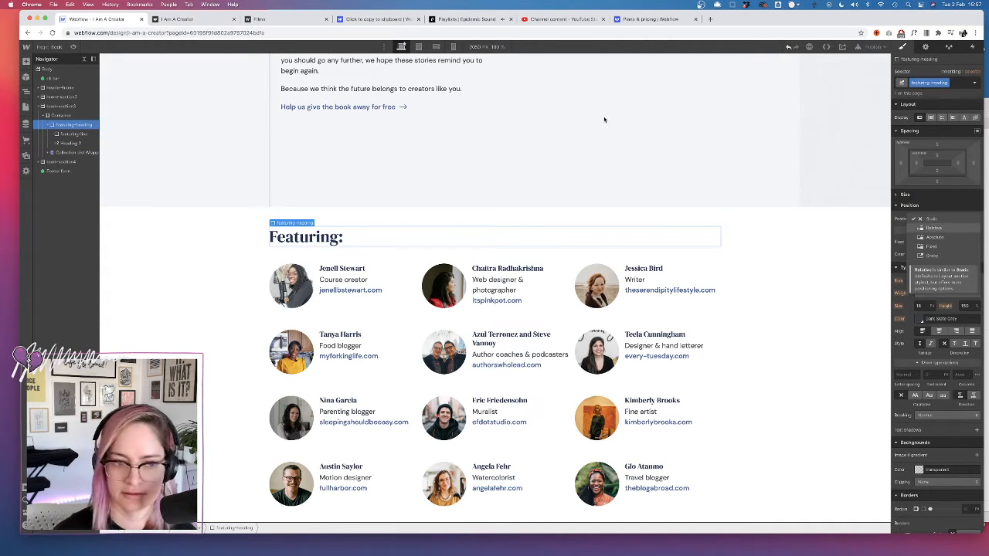
click(933, 232)
click(74, 134)
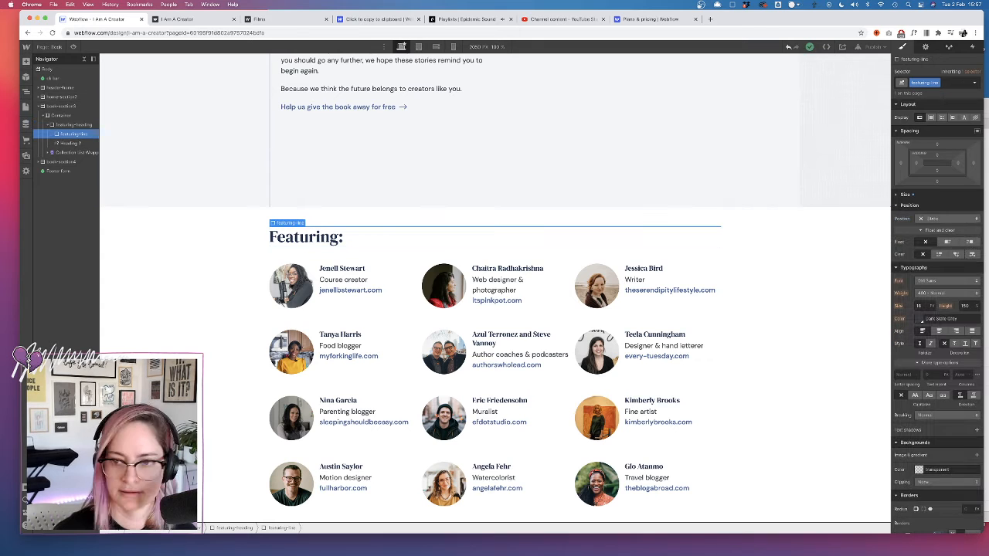
click(939, 220)
click(203, 274)
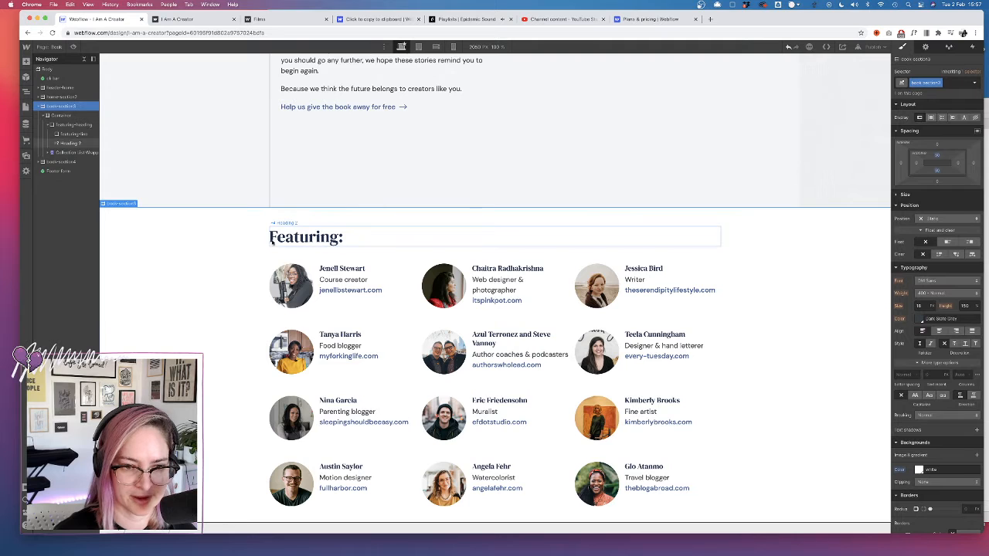
- Give the featuring-heading wrapper 30 px of left padding to indent the heading from the line
click(272, 240)
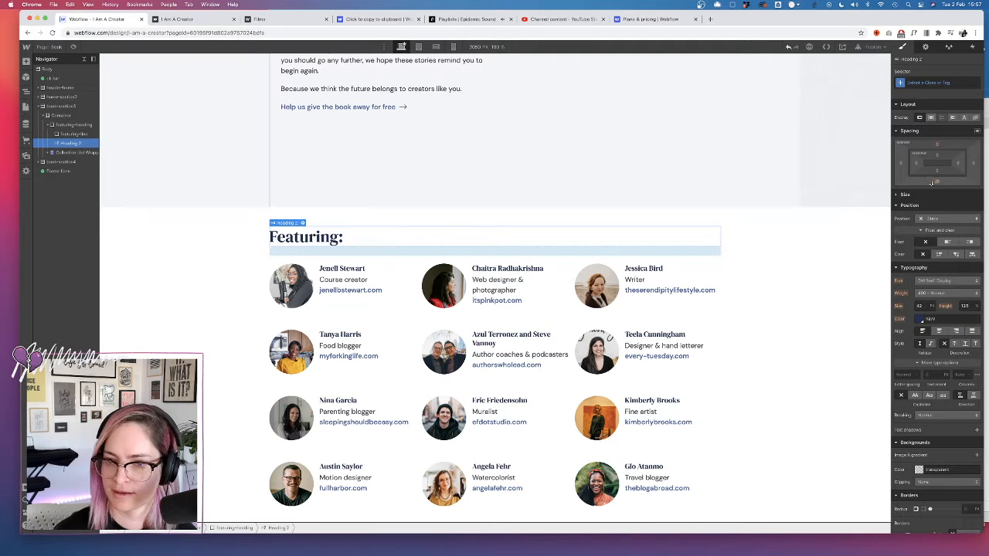
click(74, 125)
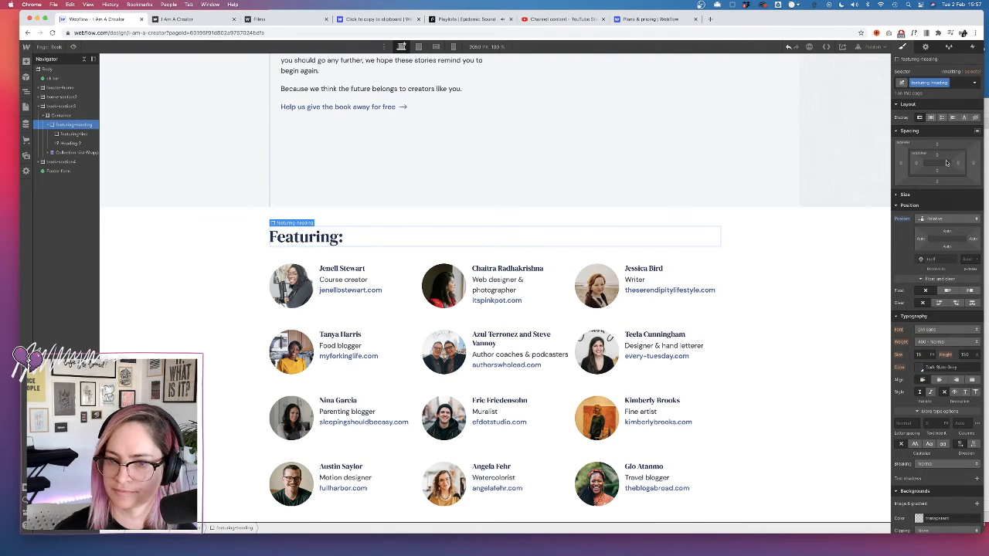
drag(958, 164, 946, 165)
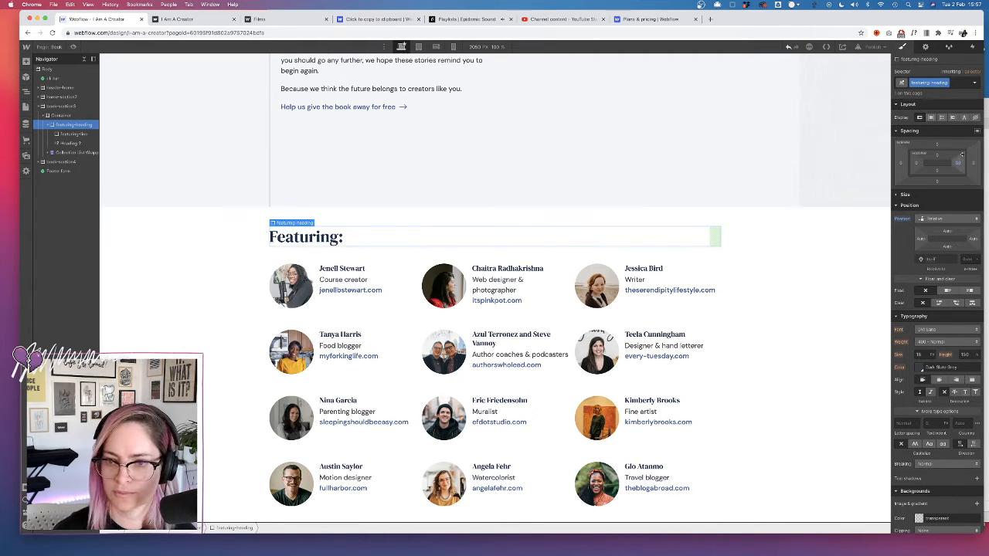
drag(918, 163, 925, 164)
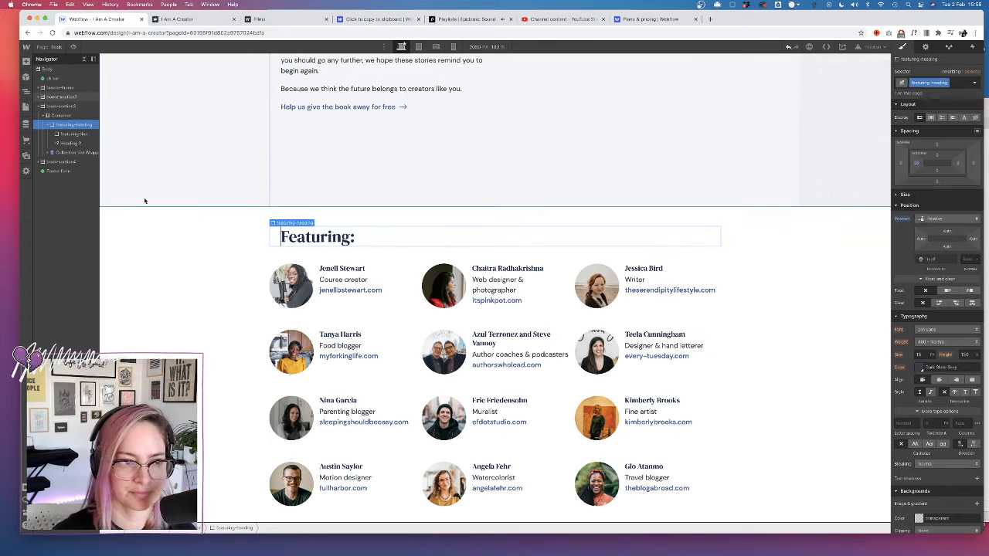
- Set the featuring-line div's left margin to -30 px so it sits on the container's left edge
click(74, 135)
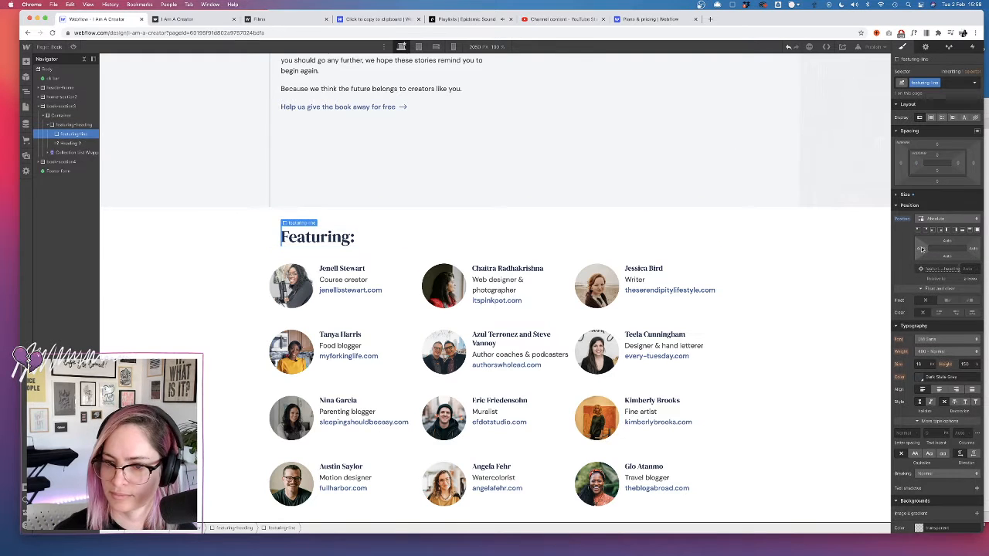
click(900, 195)
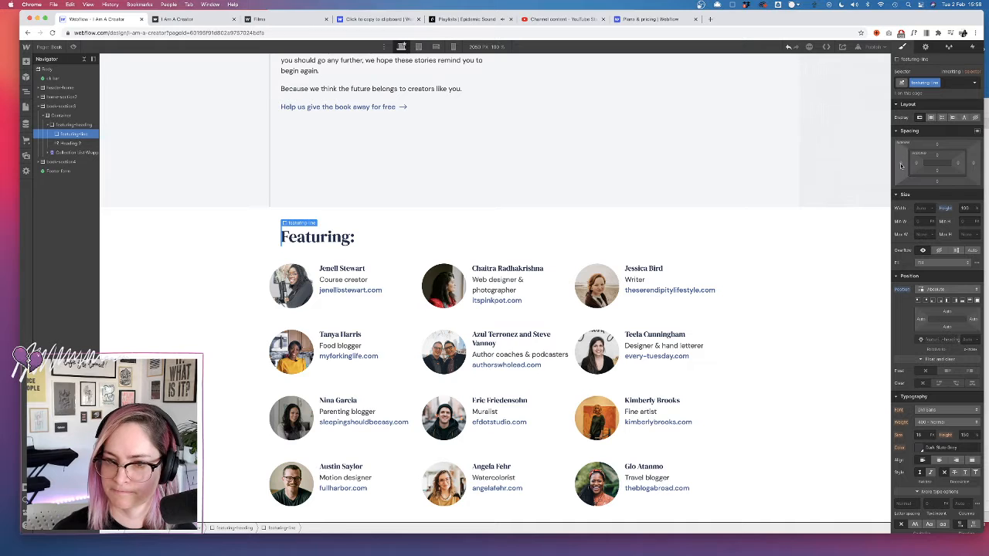
click(903, 166)
text(-30)
key(Return)
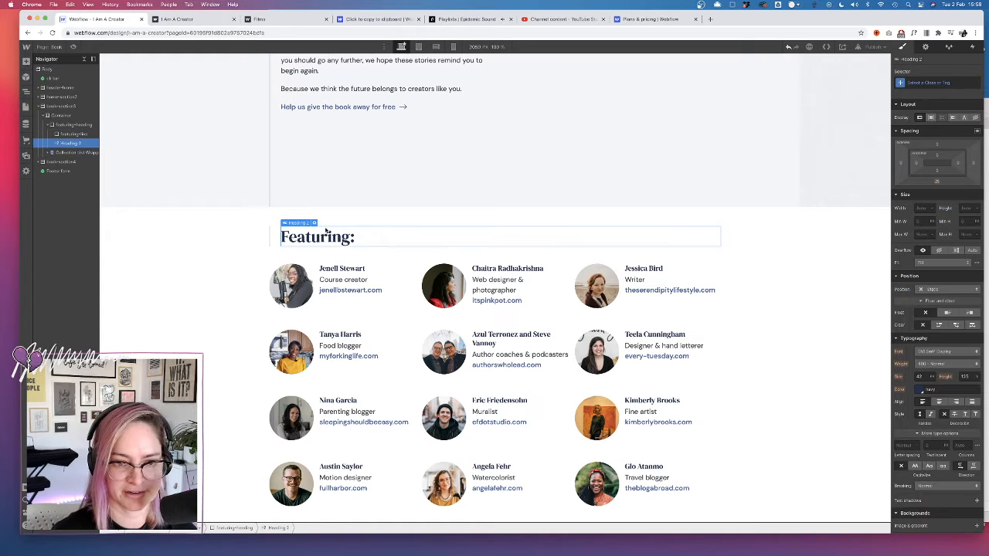
- Set the featuring-line div's top margin to -50 px to raise the line above the "Featuring:" heading
click(67, 124)
click(65, 106)
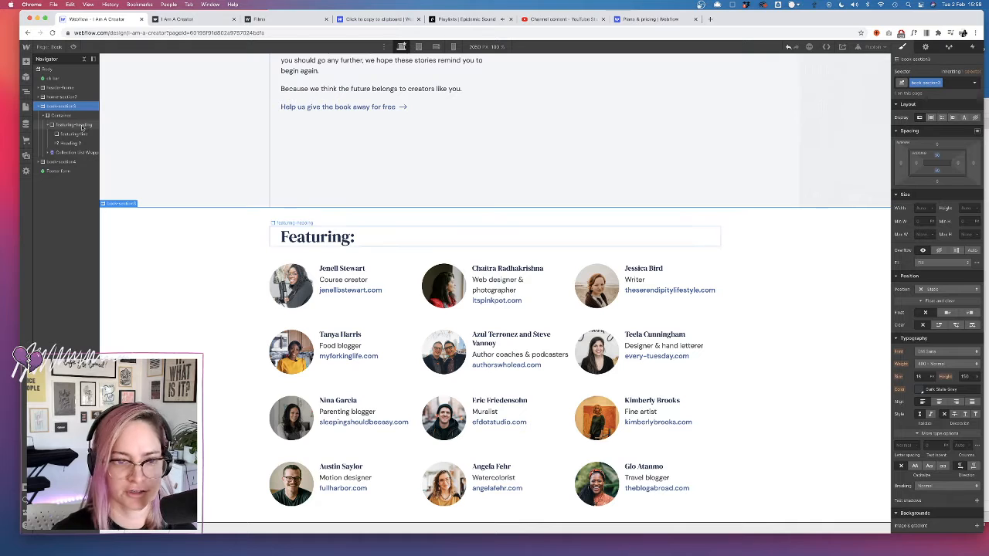
click(73, 134)
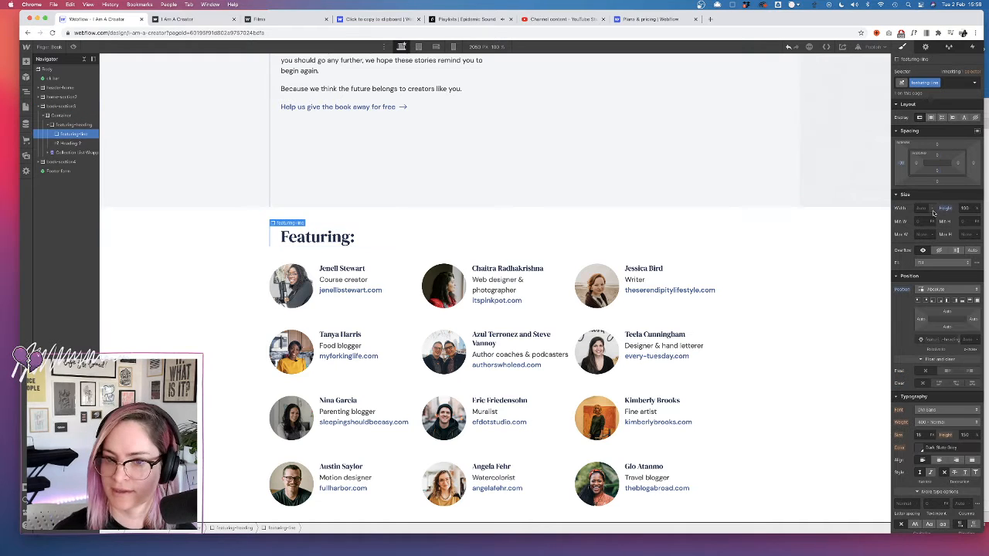
click(937, 144)
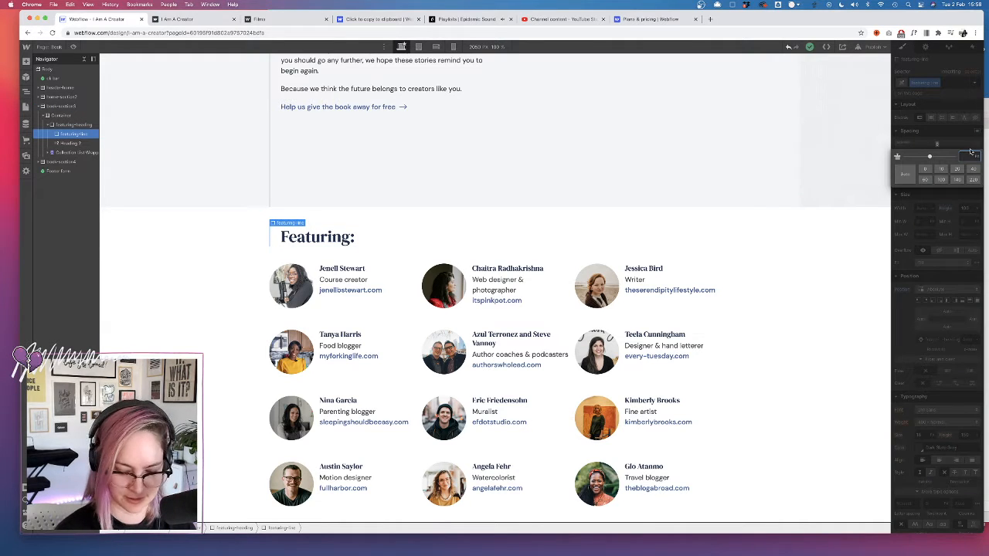
text(-50px)
key(Tab)
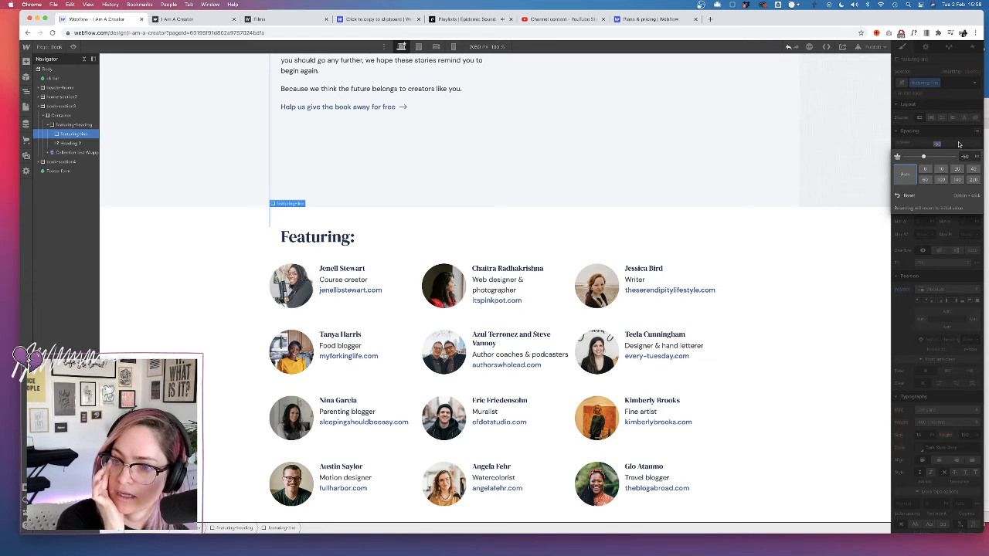
click(948, 143)
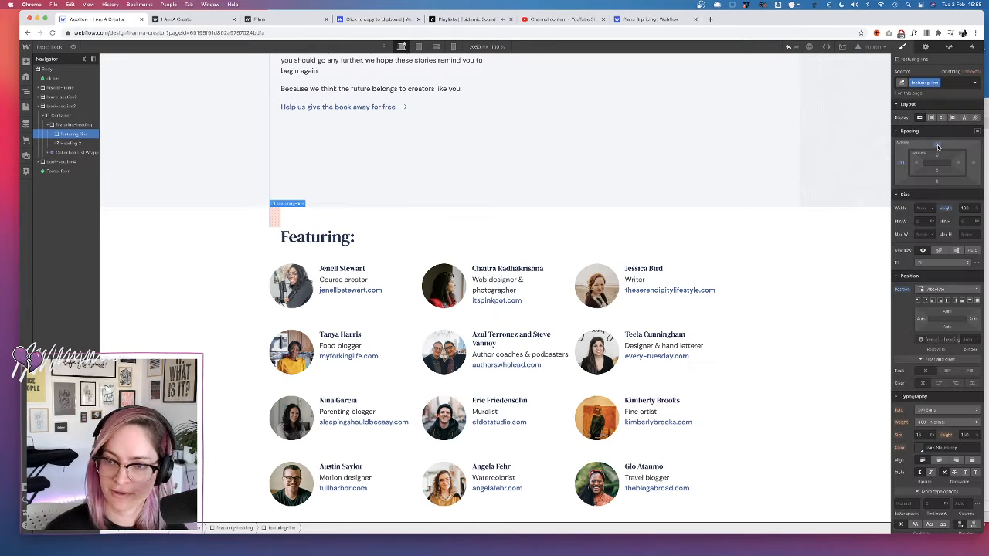
- Reset the featuring-line div's top margin and remove the top padding from the section that contains the "Featuring:" heading
alt+click(938, 146)
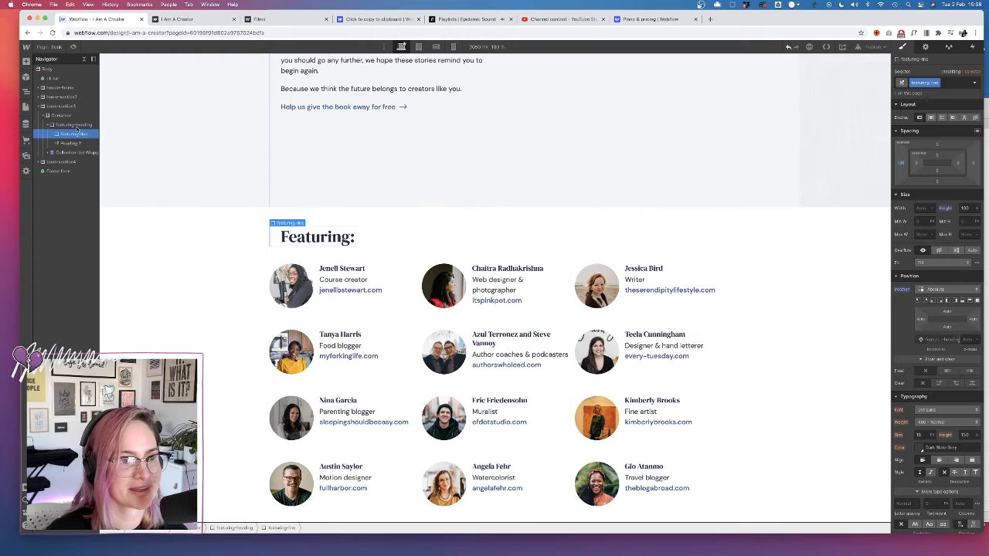
click(75, 125)
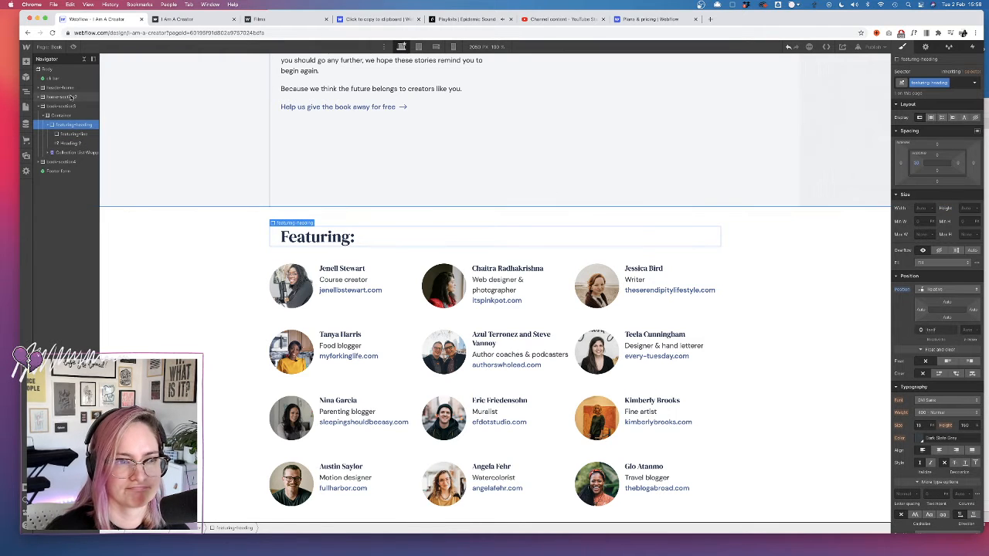
click(69, 107)
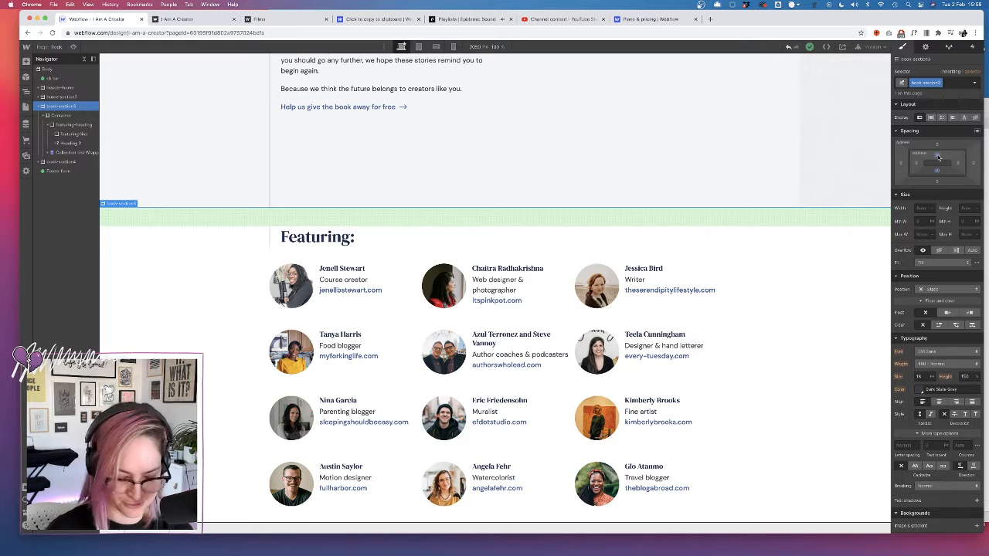
alt+click(939, 158)
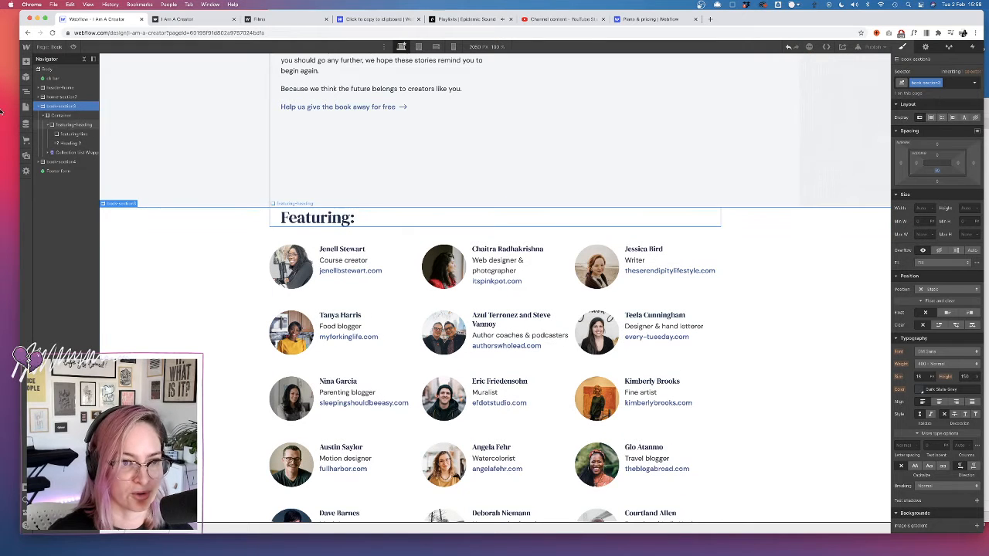
- Give the featuring-heading wrapper 50 px of top padding
click(77, 126)
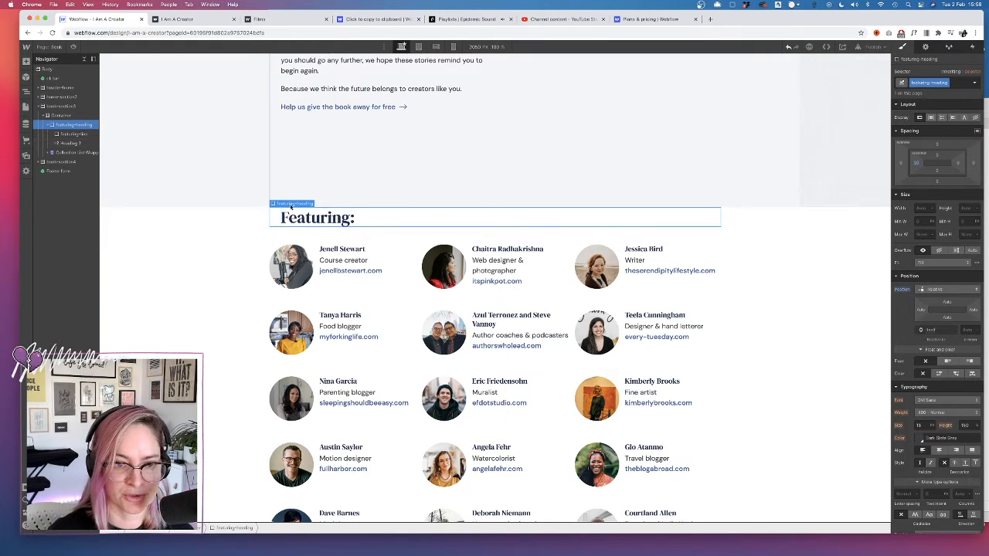
drag(943, 136, 938, 180)
click(937, 156)
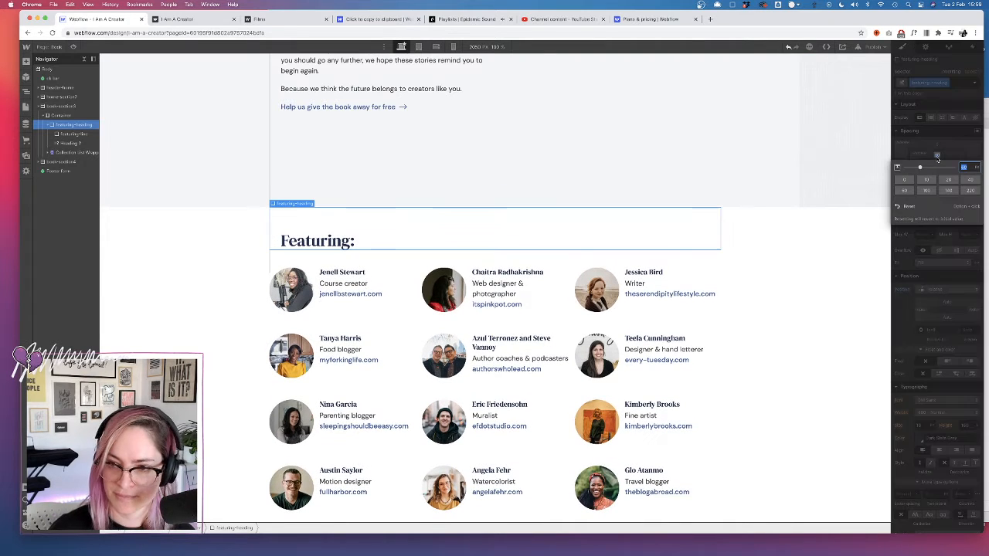
text(50)
key(Return)
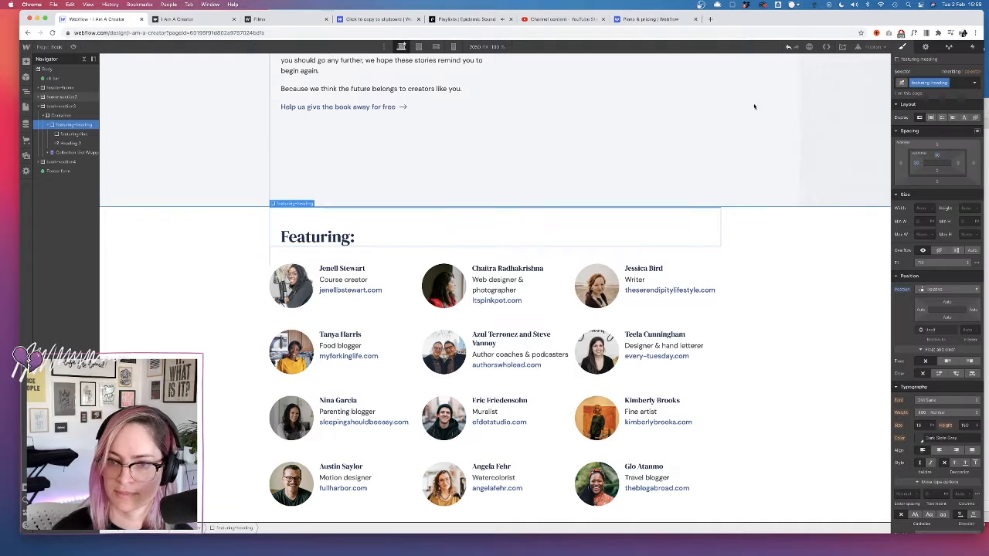
click(242, 266)
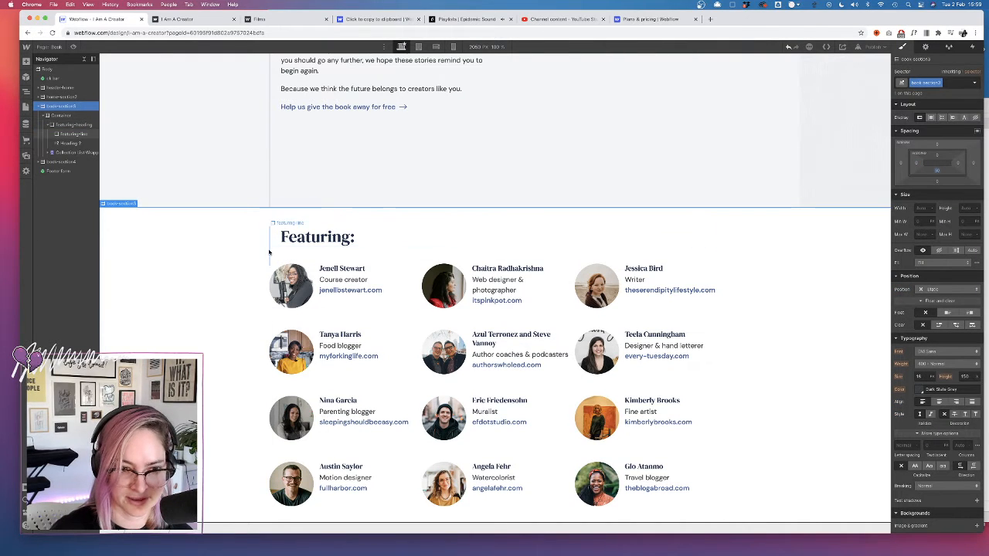
- Set the featuring-line div's top margin to -50 px so the line starts at the section's upper edge
click(305, 239)
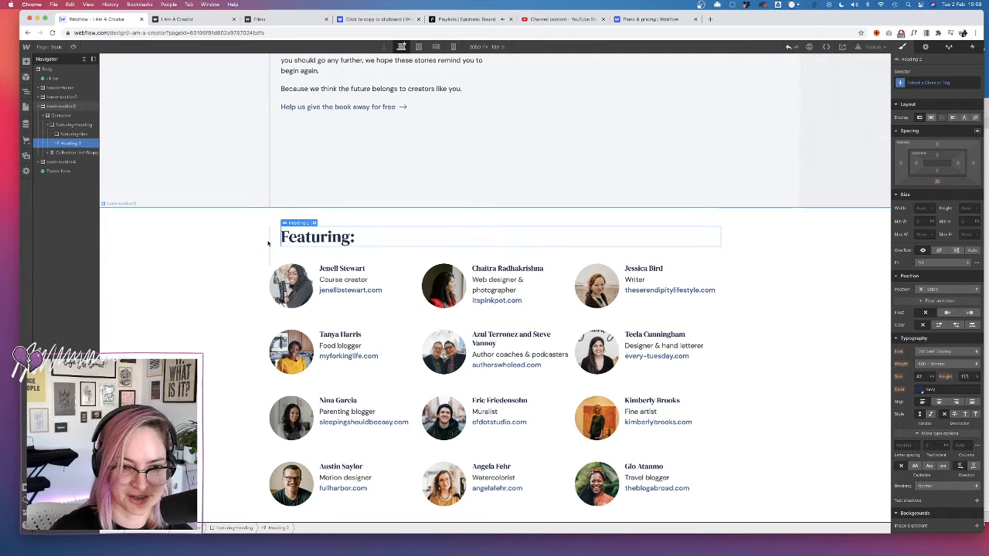
click(272, 244)
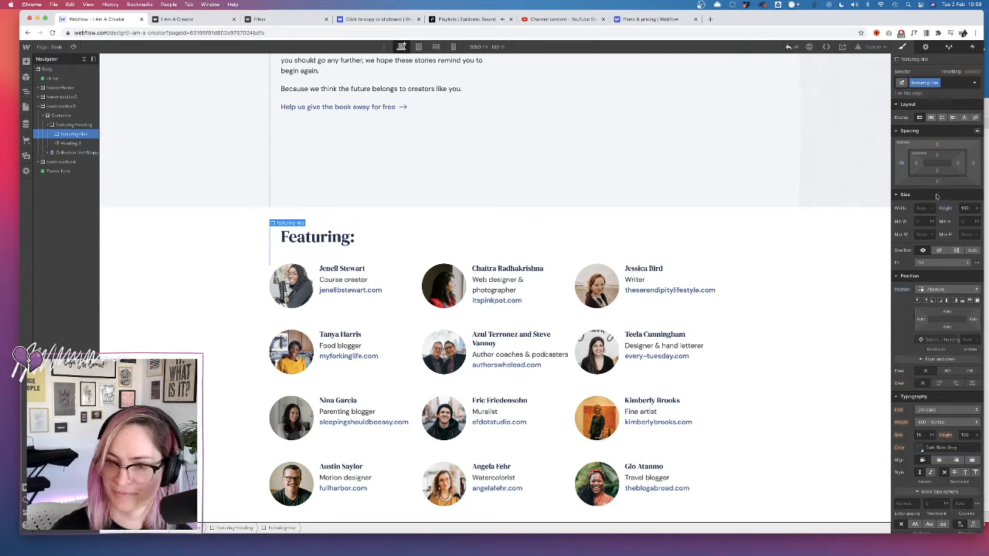
click(938, 146)
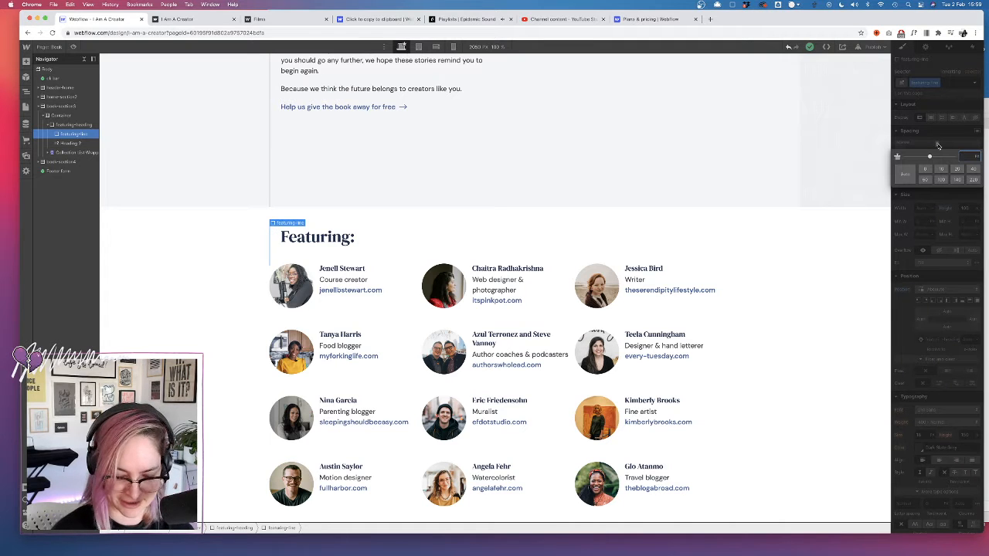
key(Return)
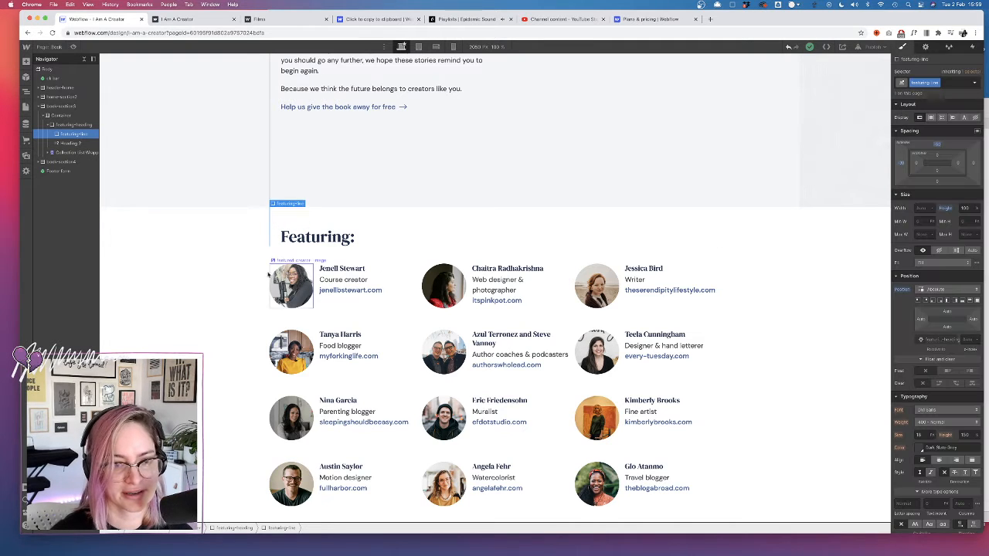
click(242, 293)
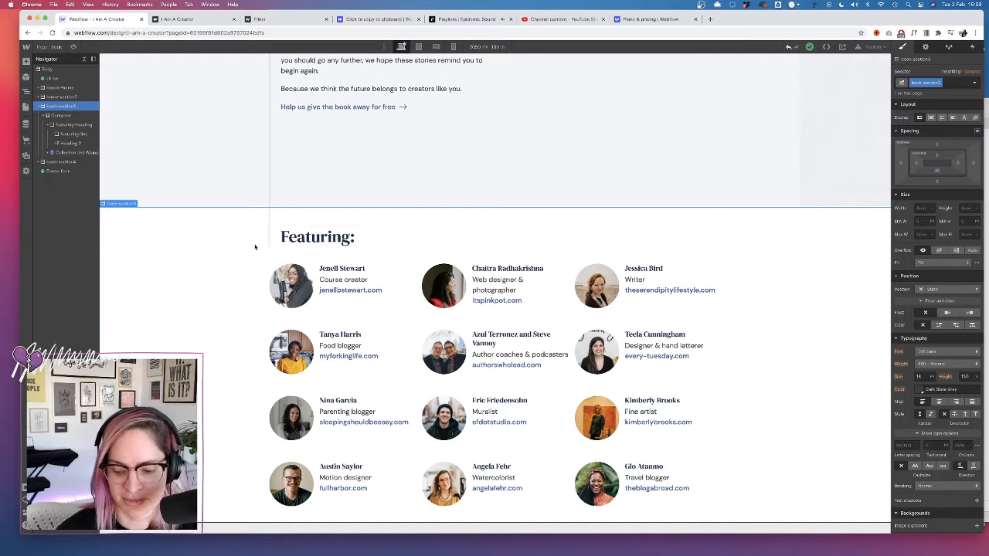
- Try the existing p-sm class on the job-title text block in the featured creators list
click(346, 284)
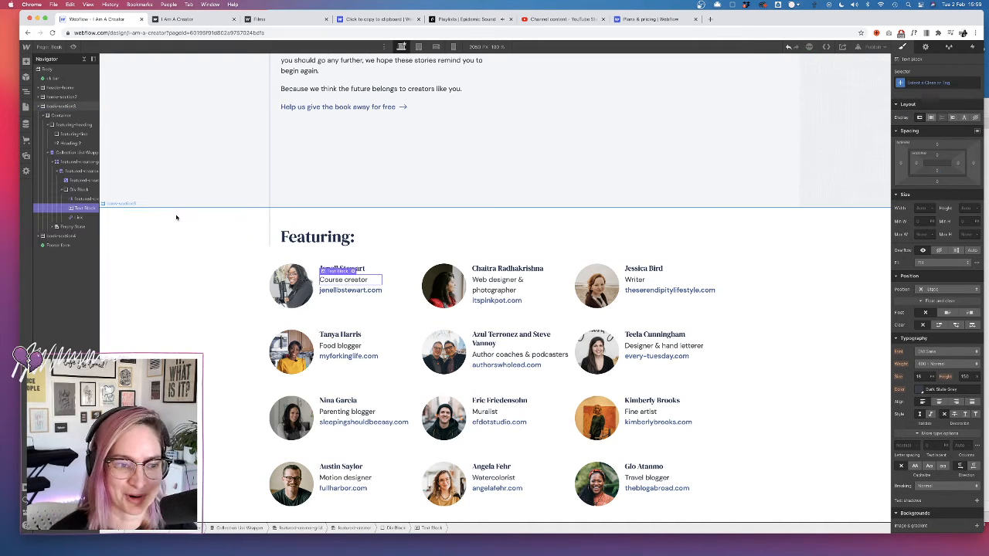
click(935, 86)
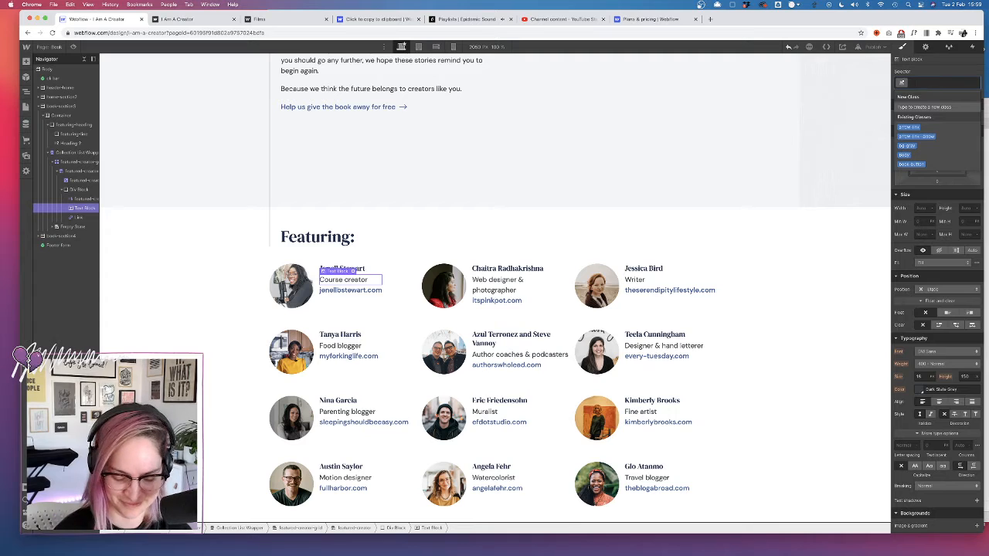
text(p sm)
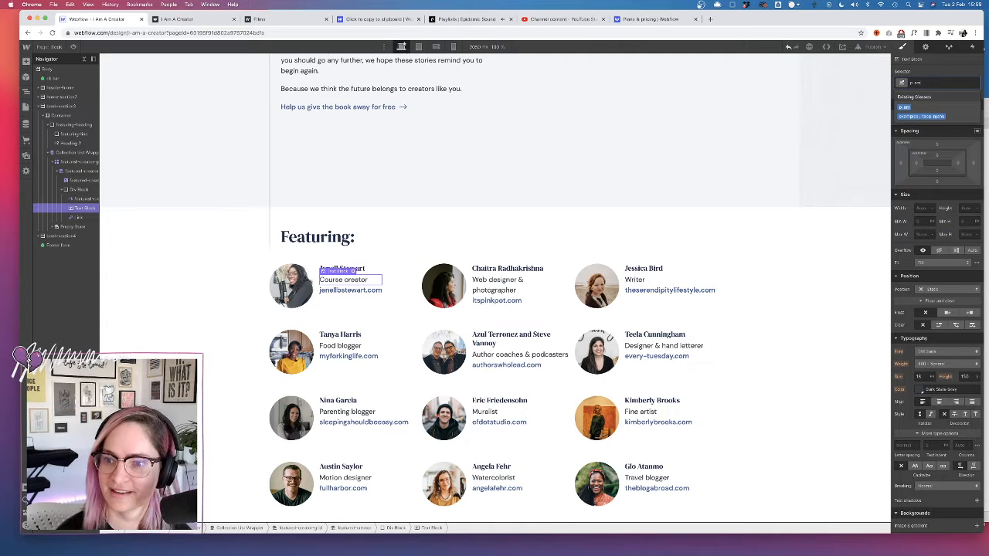
click(908, 108)
click(817, 296)
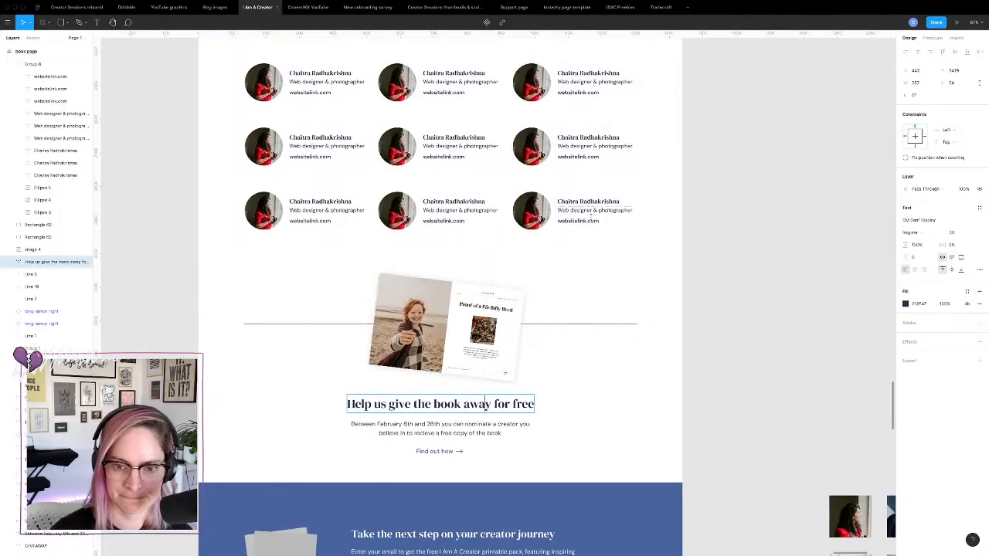
- Check the job-title text size in the Figma design and replace the Webflow text block's p-sm class with a new p-16 class
click(599, 219)
click(607, 213)
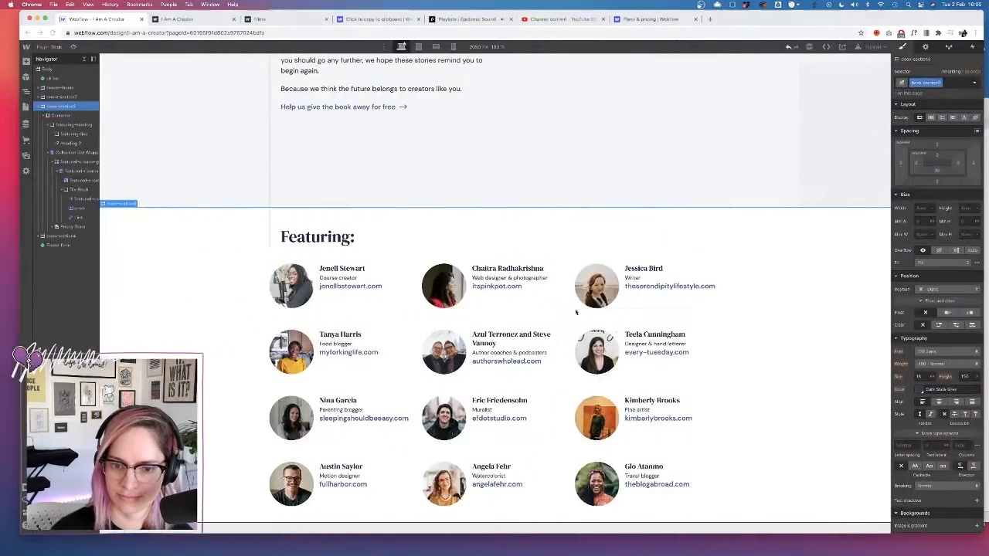
click(636, 278)
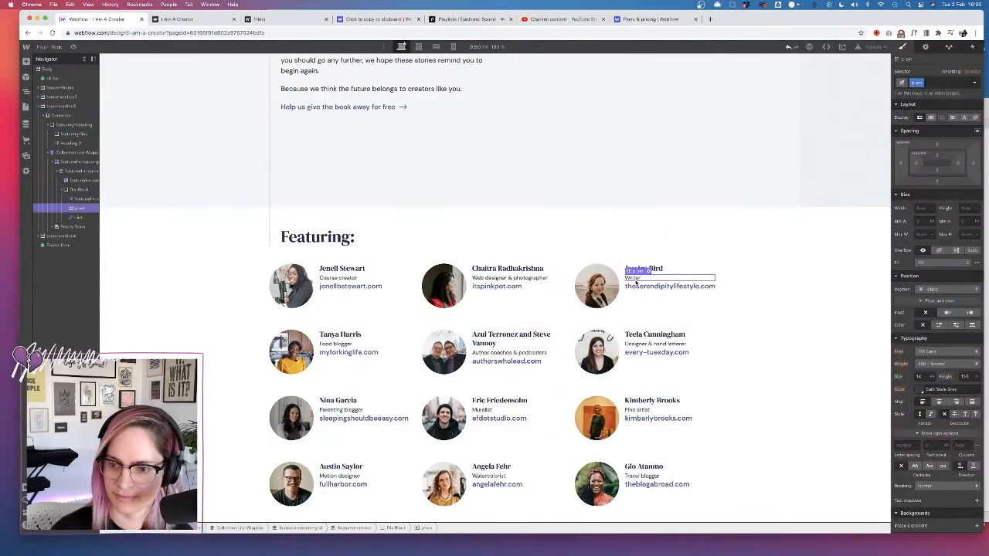
click(932, 80)
key(BackSpace)
text(p-16)
key(Return)
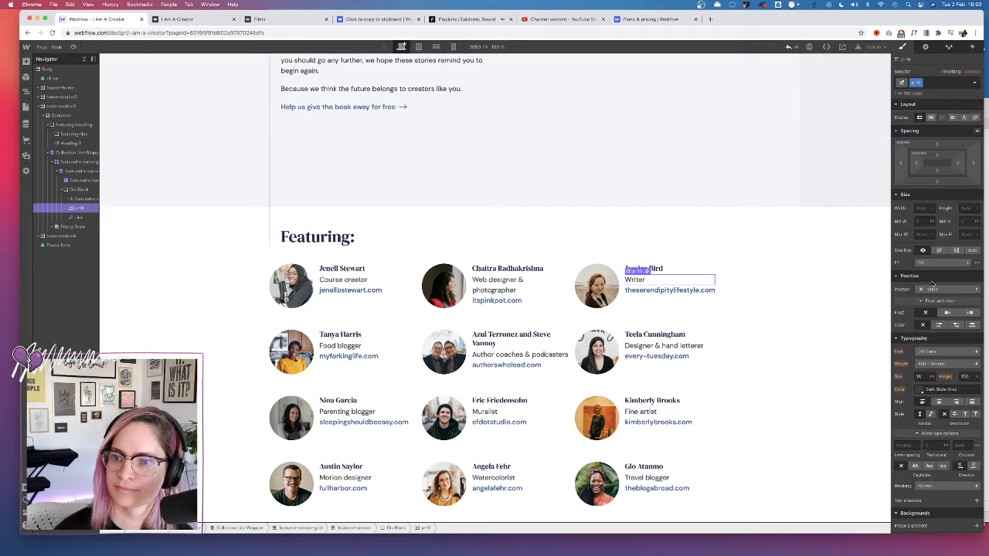
- Set the p-16 class's font size to 16 px
click(920, 377)
key(Down)
key(Up)
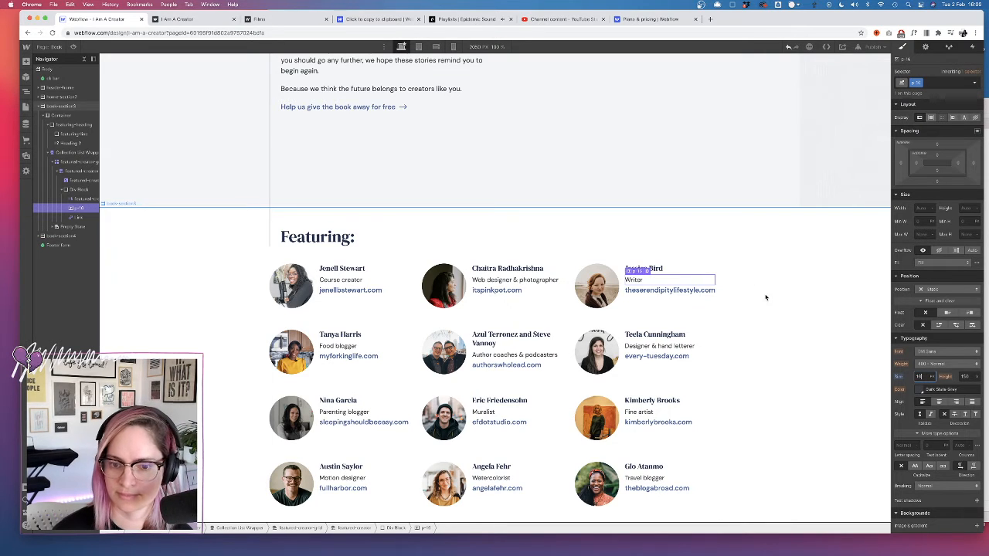
- Apply the p-16 class to the creators' website links
click(705, 291)
click(924, 81)
text(p-16)
key(Return)
click(740, 287)
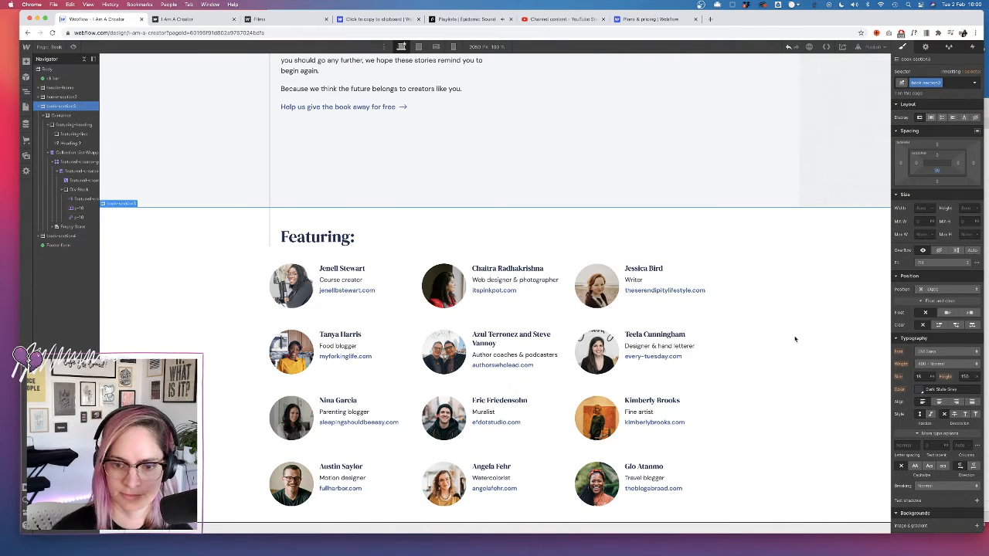
- Compare the creators list with the Figma design and set the creator name heading's bottom margin to 0
scroll(380, 331, down, 3)
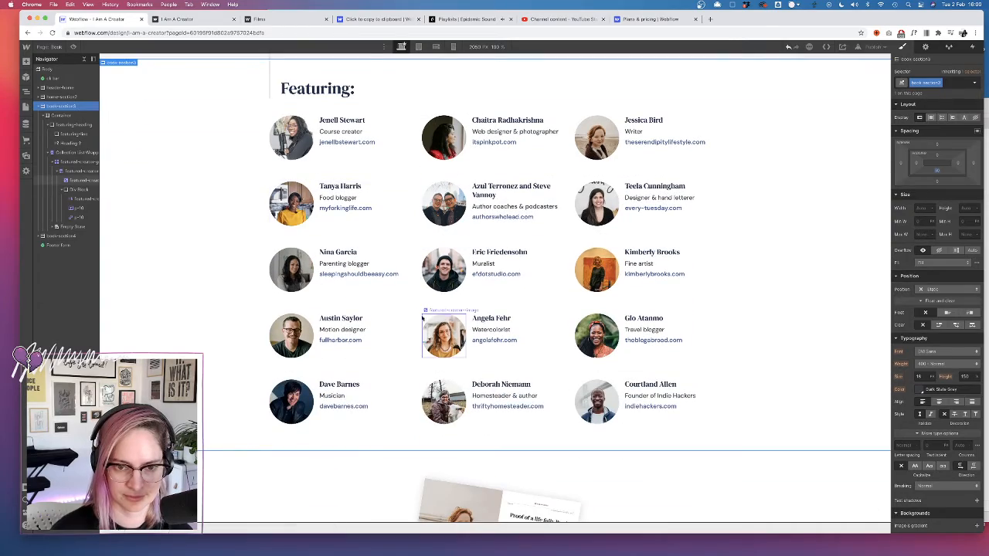
key(super+Tab)
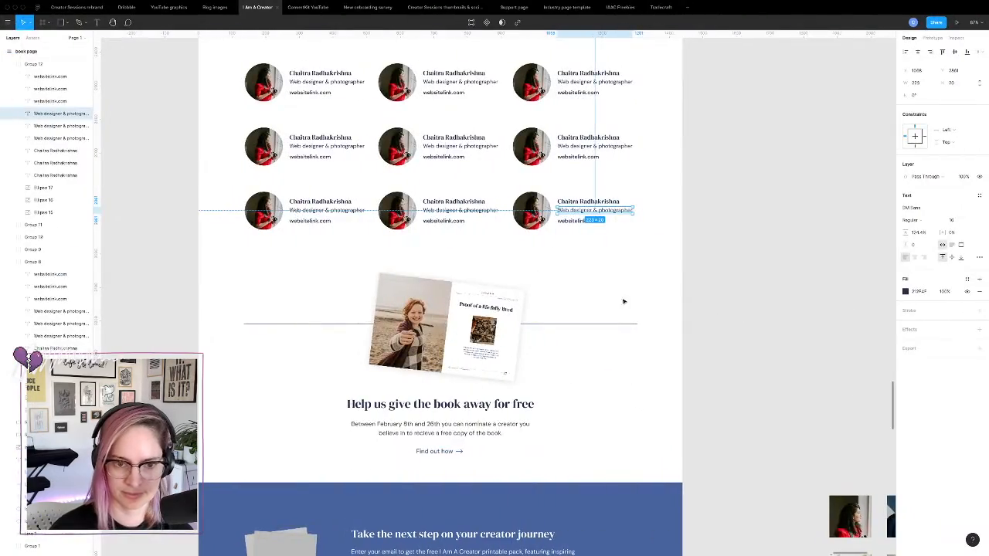
key(super+Tab)
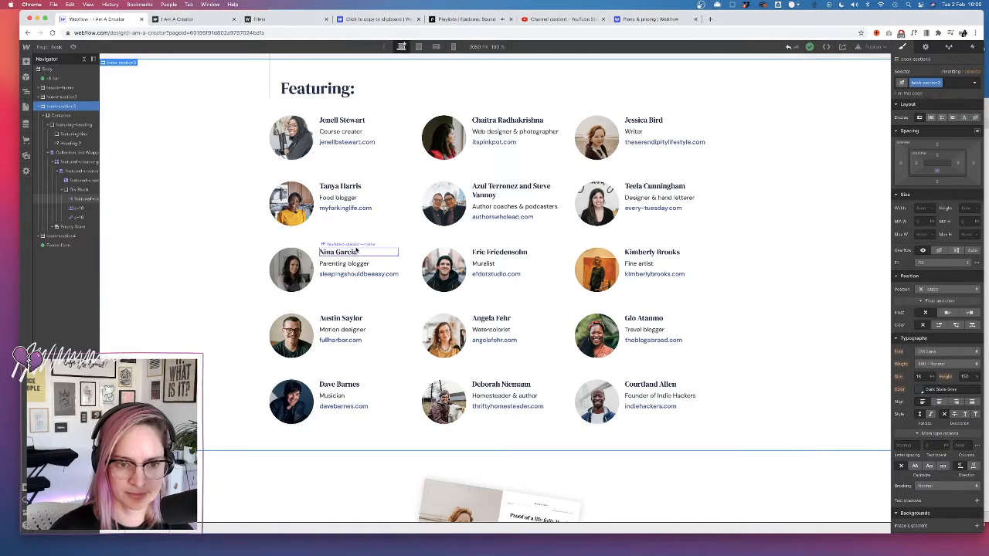
click(357, 252)
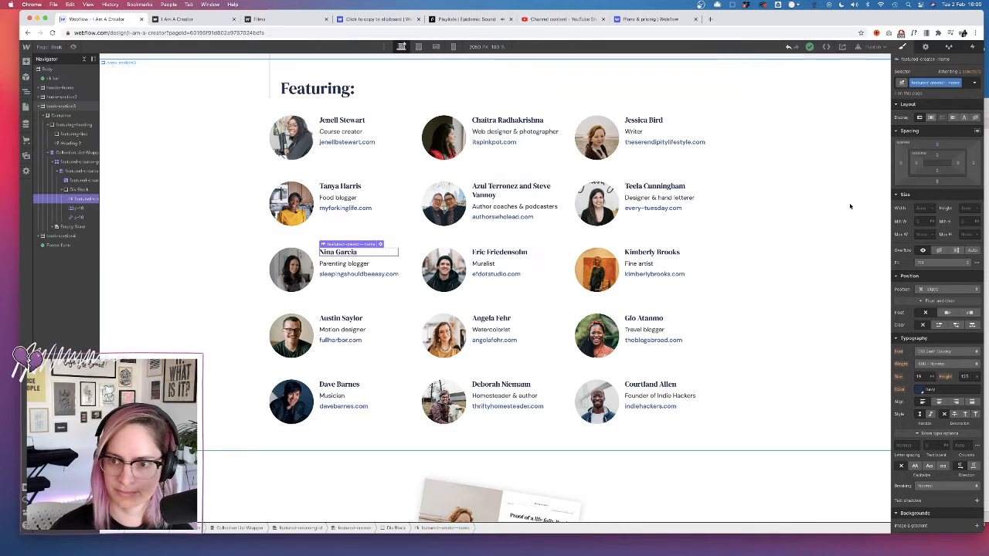
click(937, 182)
key(Down)
key(Down)
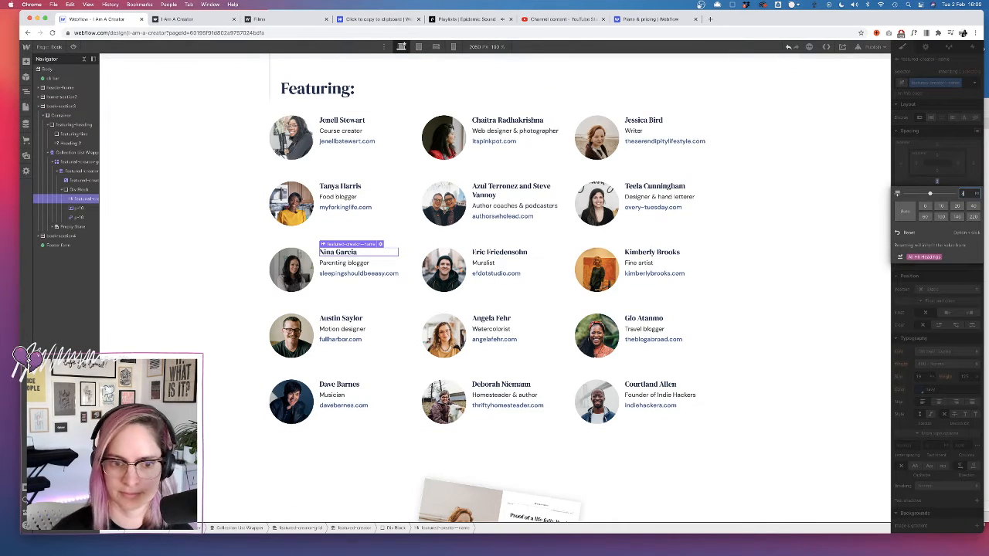
key(Down)
key(Down)
key(Down)
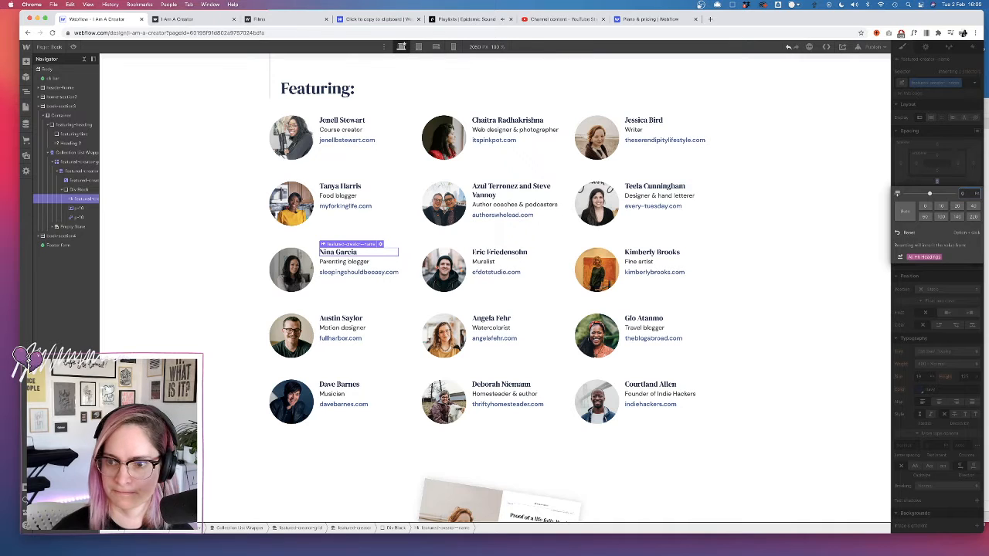
key(Escape)
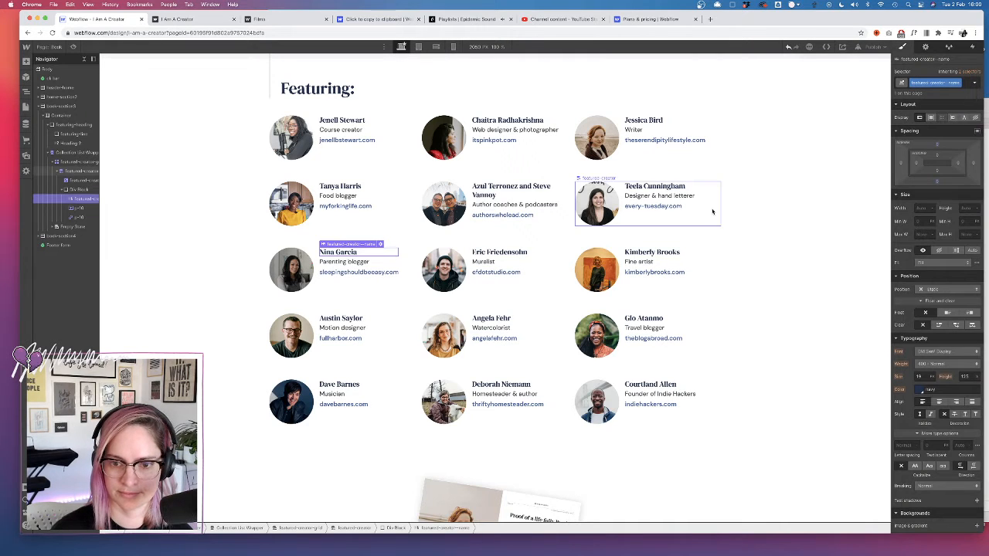
click(804, 214)
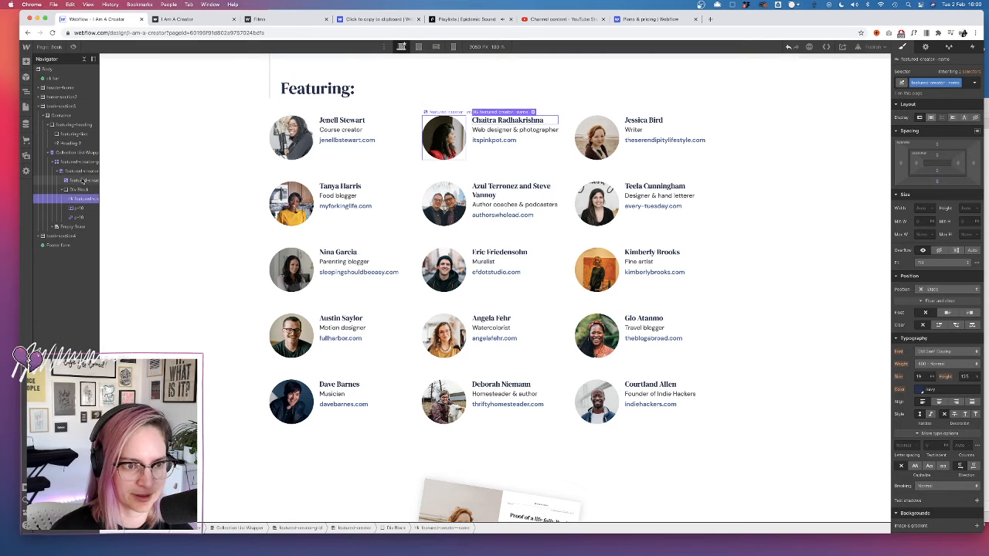
- Align the featured-creator flex items to the center so each text block is vertically centred beside its photo
click(83, 172)
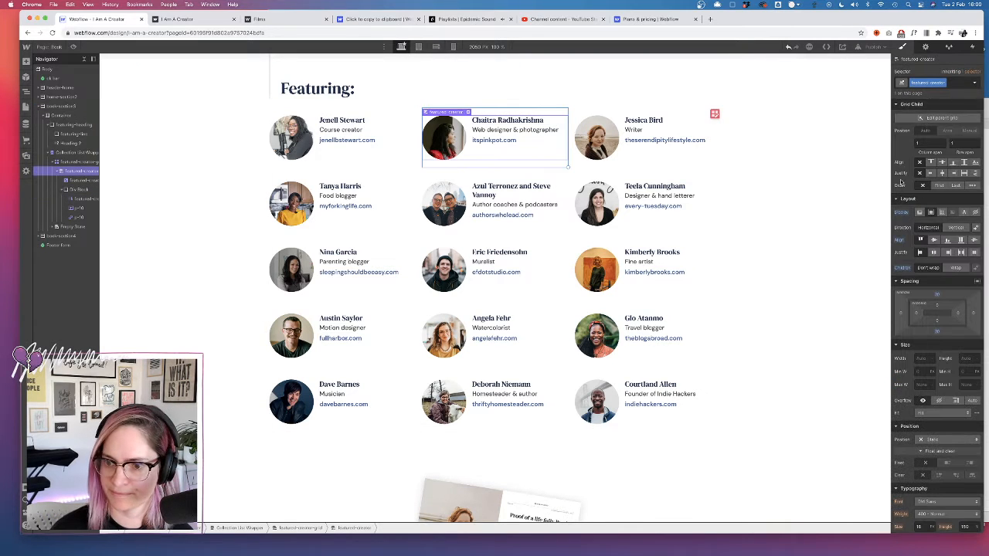
click(934, 240)
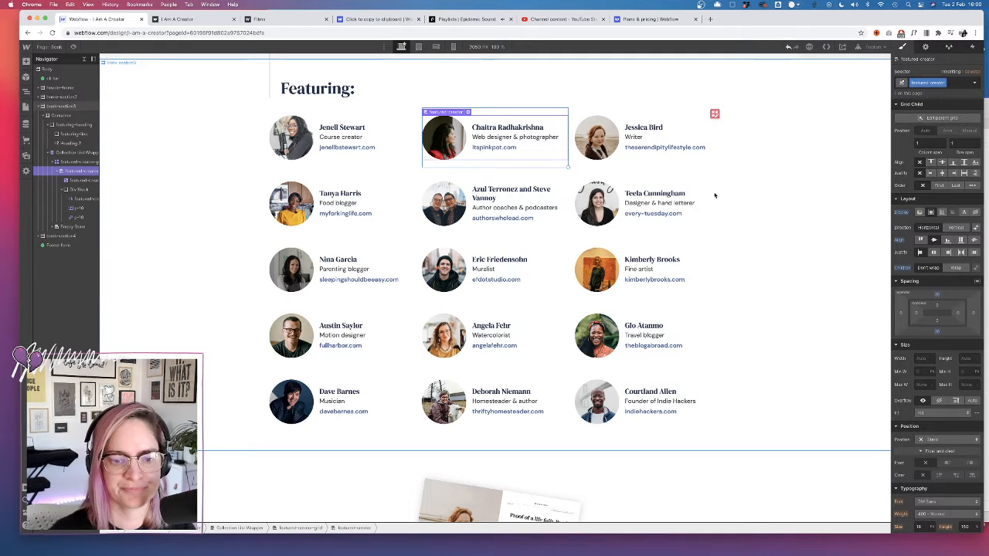
click(796, 209)
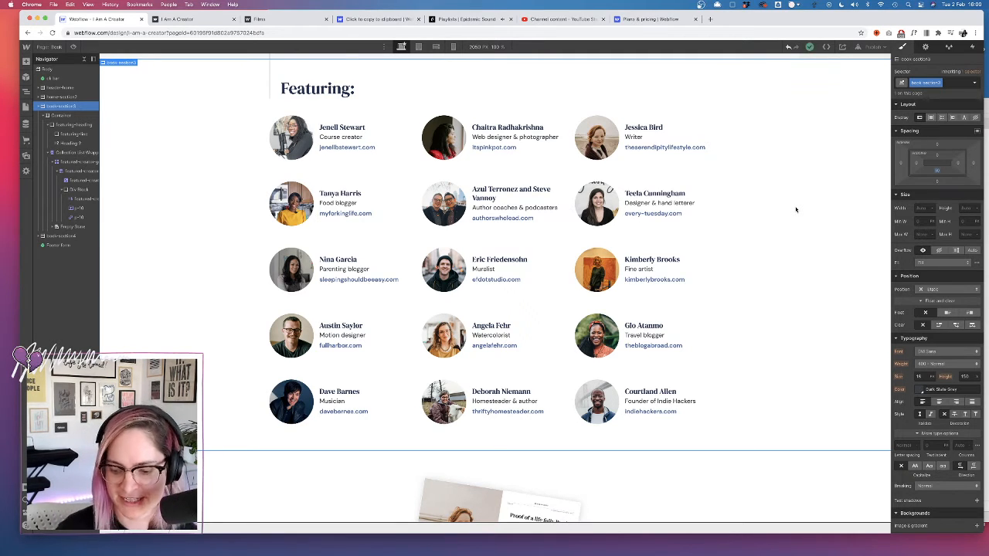
scroll(199, 198, up, 8)
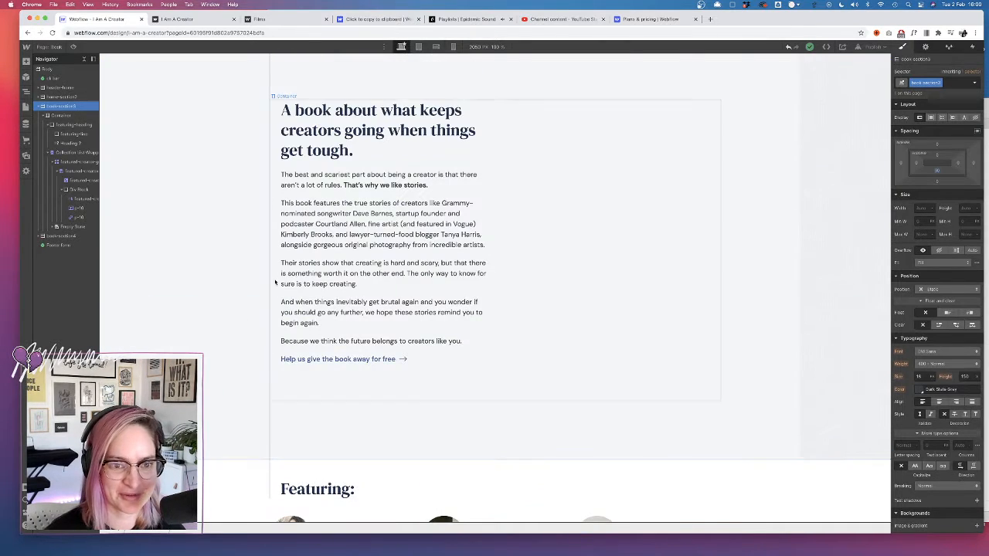
scroll(278, 358, up, 5)
scroll(279, 357, down, 12)
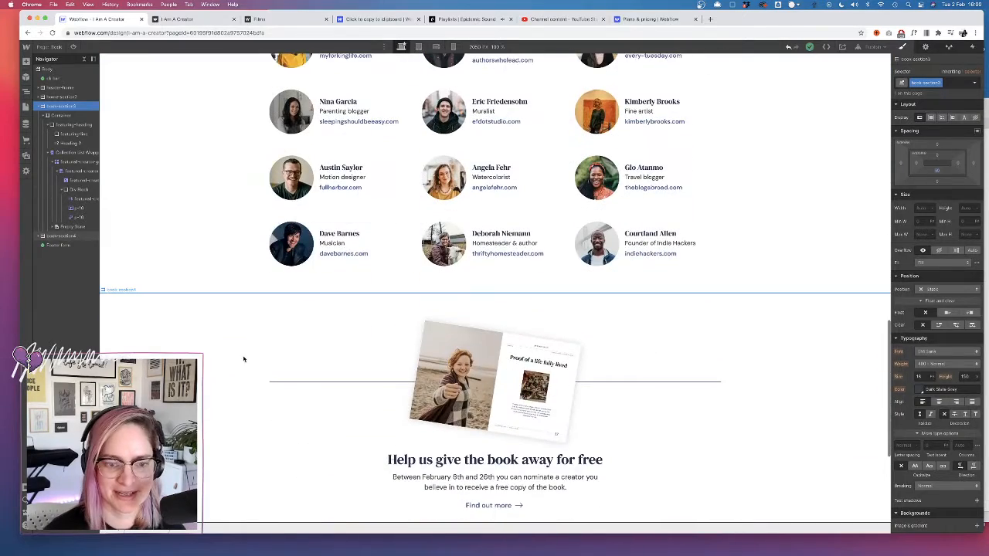
- Compare the end of the creators list and the book giveaway section with the Figma design, and open the Home page in Webflow
click(243, 358)
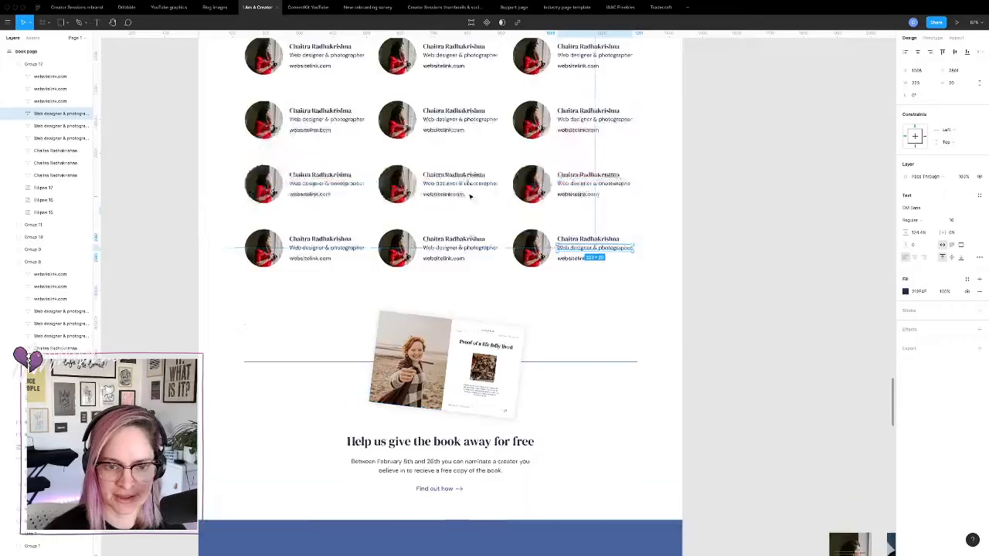
scroll(470, 197, up, 5)
scroll(470, 196, down, 10)
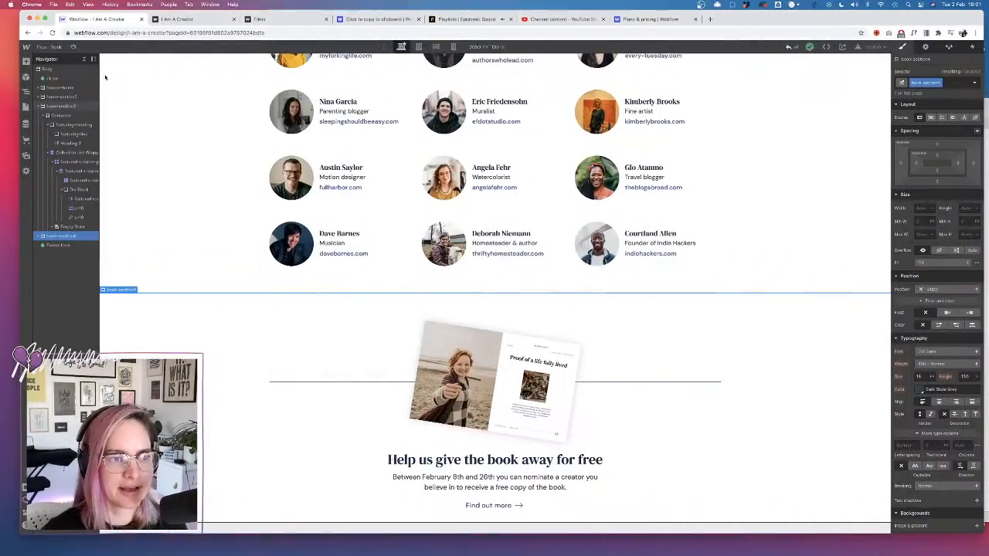
click(25, 106)
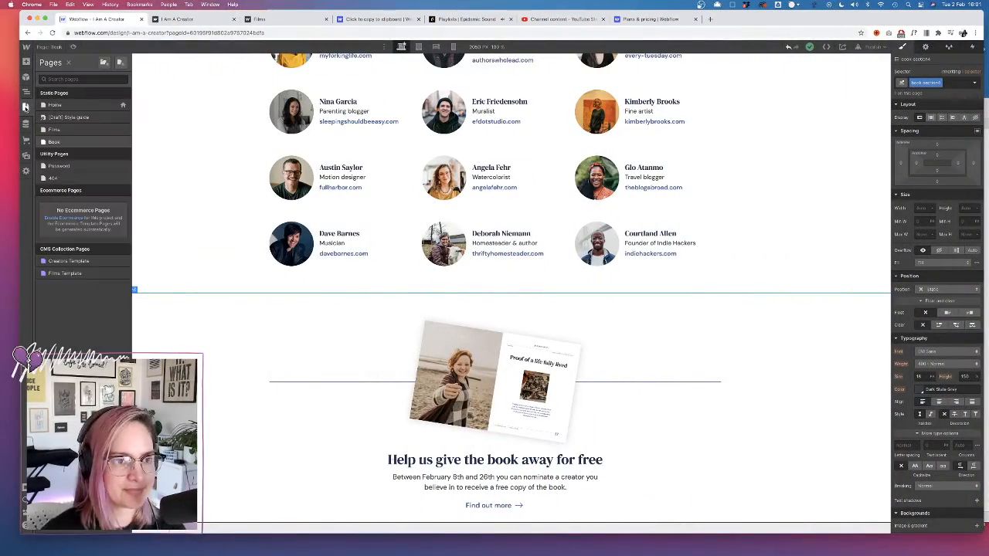
click(56, 105)
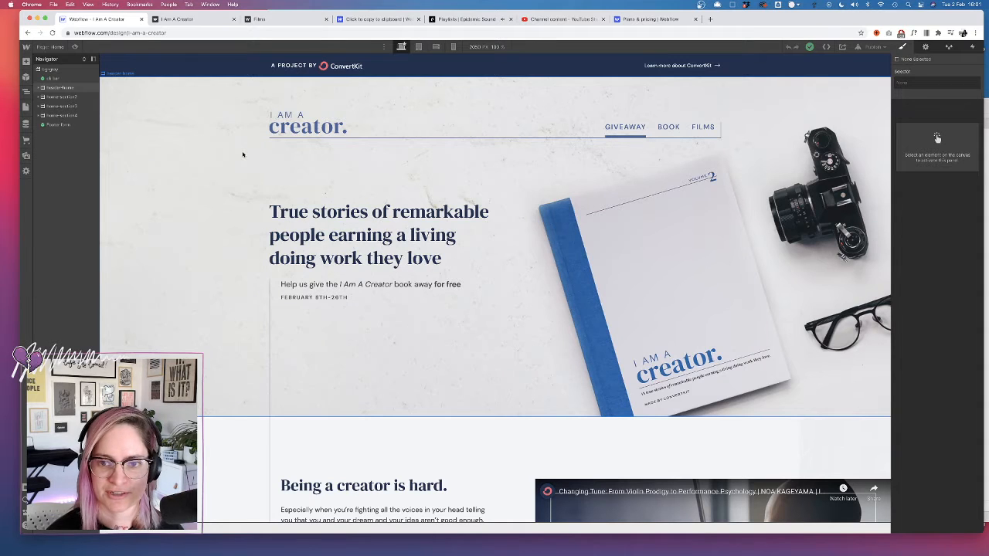
- Skim the Webflow blog article on click to copy to clipboard for the embed and script steps, and return to the Designer
click(368, 20)
scroll(312, 259, down, 10)
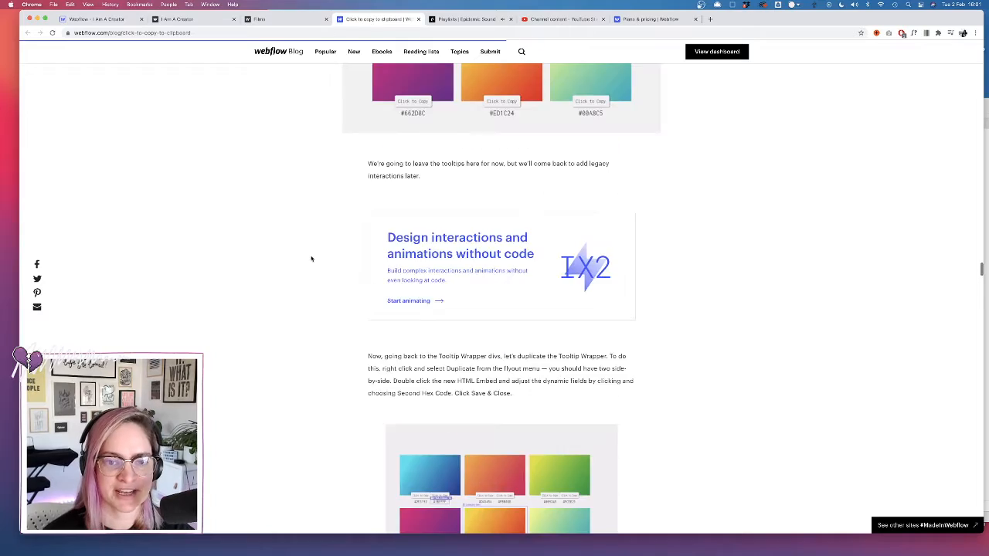
scroll(311, 259, up, 13)
scroll(311, 259, down, 15)
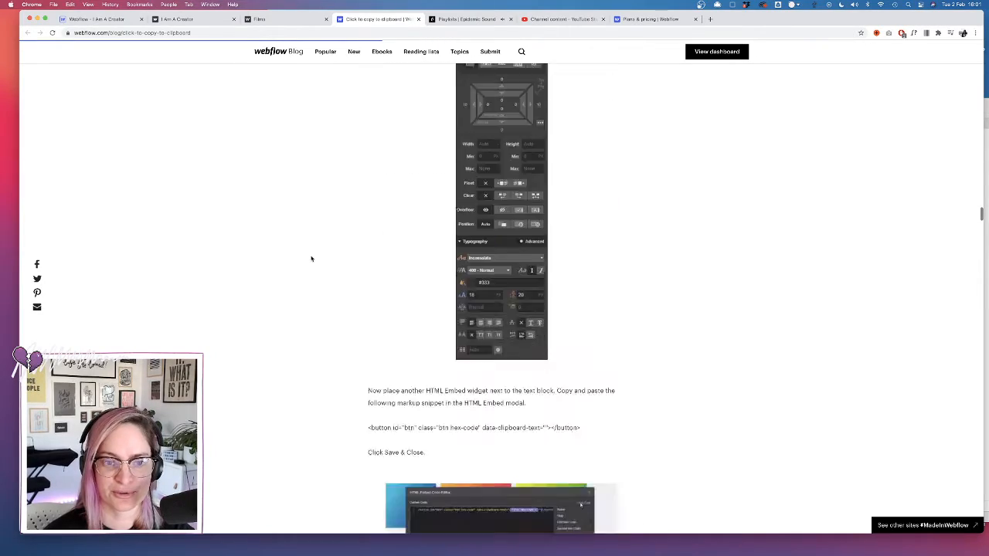
scroll(311, 259, up, 10)
scroll(311, 259, down, 7)
scroll(311, 259, up, 7)
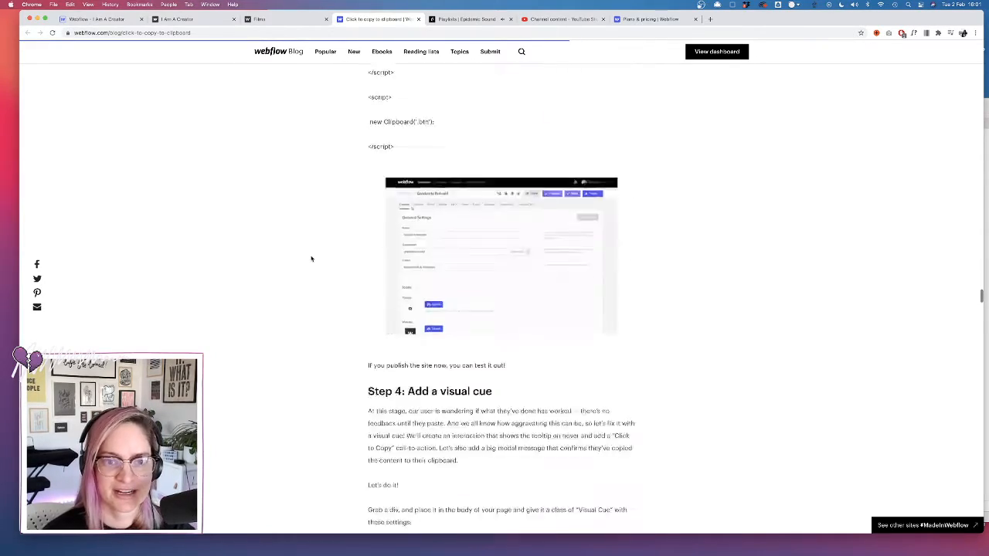
click(93, 18)
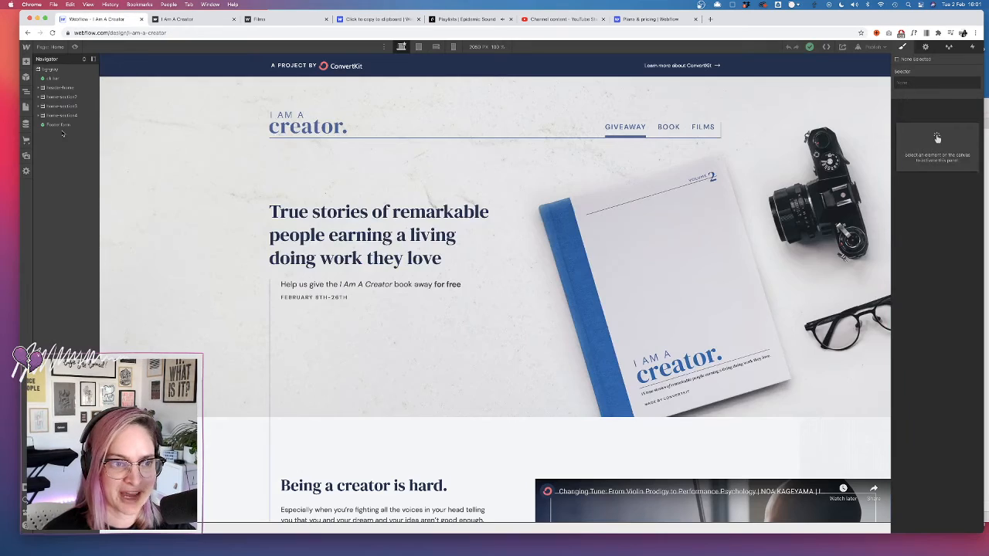
- Add the combo class "copy" to the "Copy to a new tweet" link block in the Twitter template card
scroll(679, 212, down, 10)
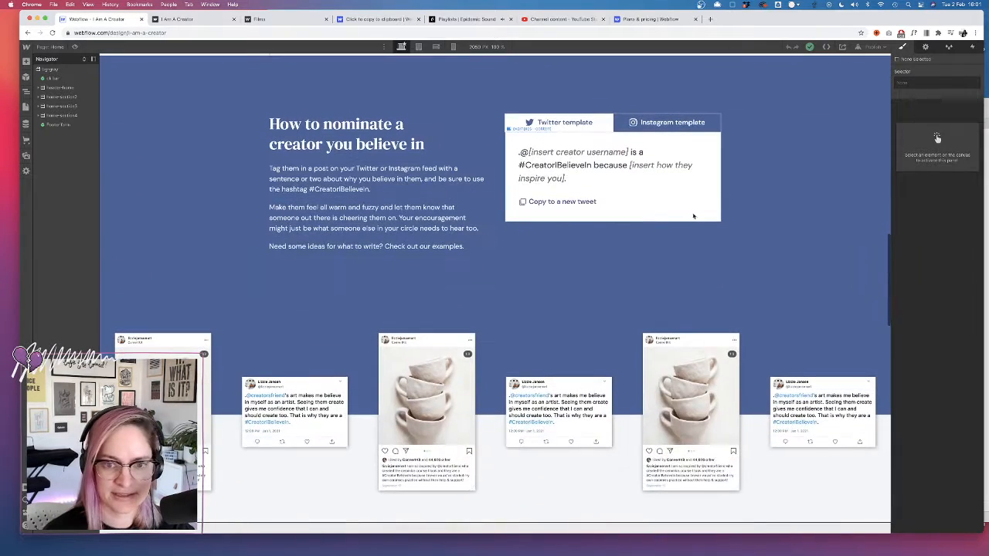
click(679, 212)
click(546, 202)
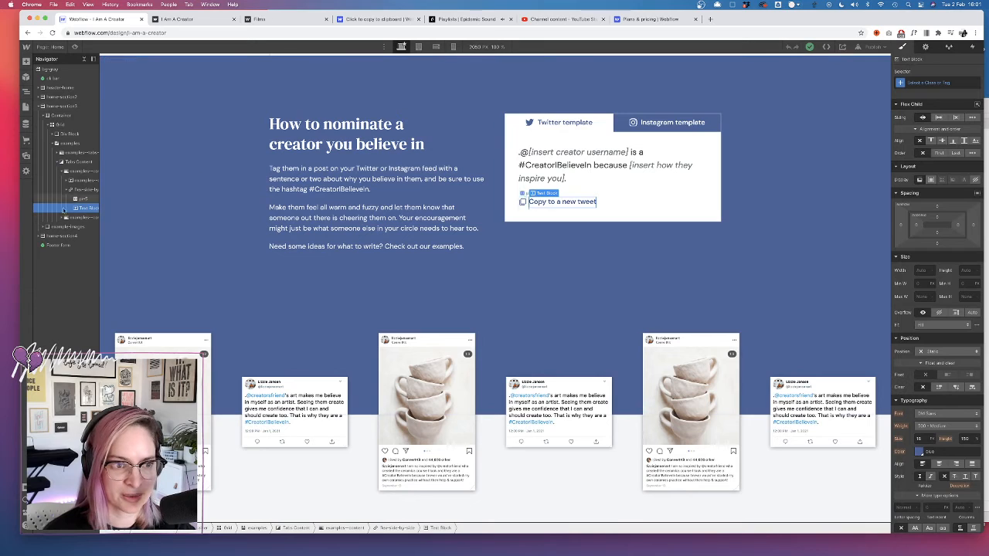
click(83, 189)
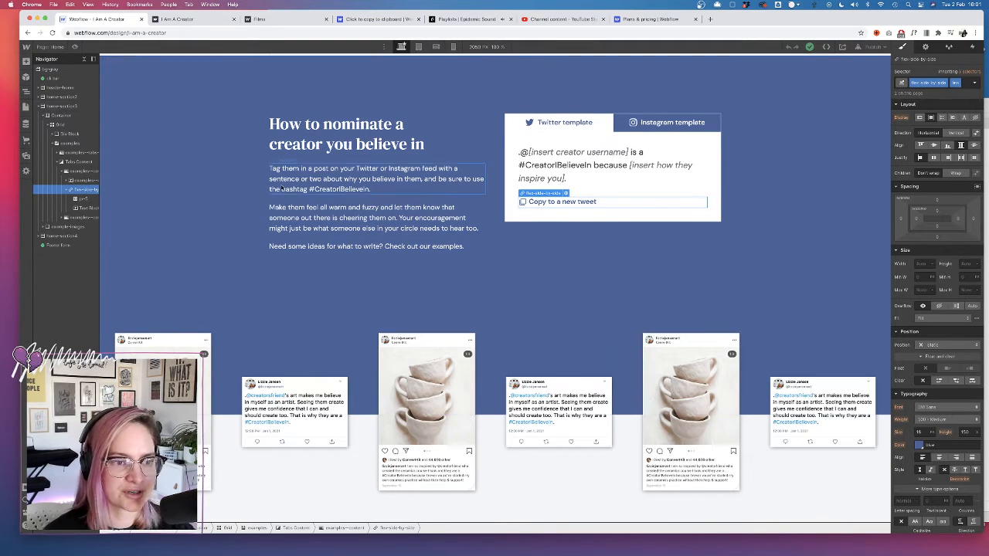
click(967, 85)
text(copy)
key(Return)
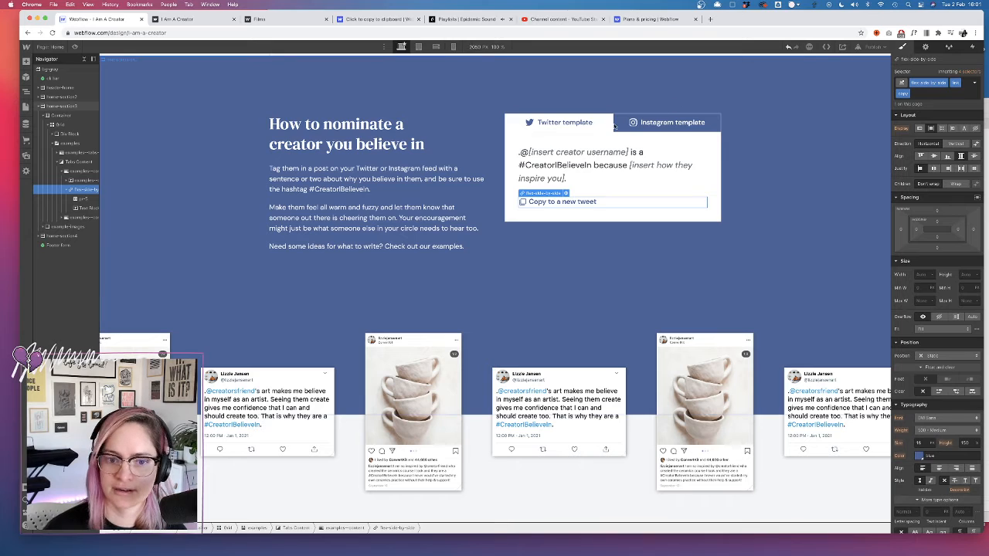
click(926, 95)
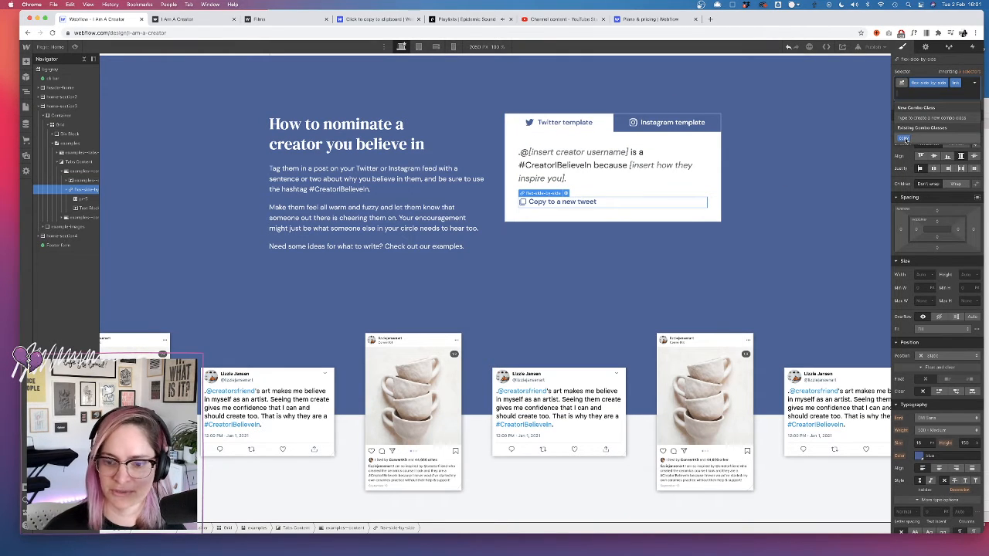
click(906, 140)
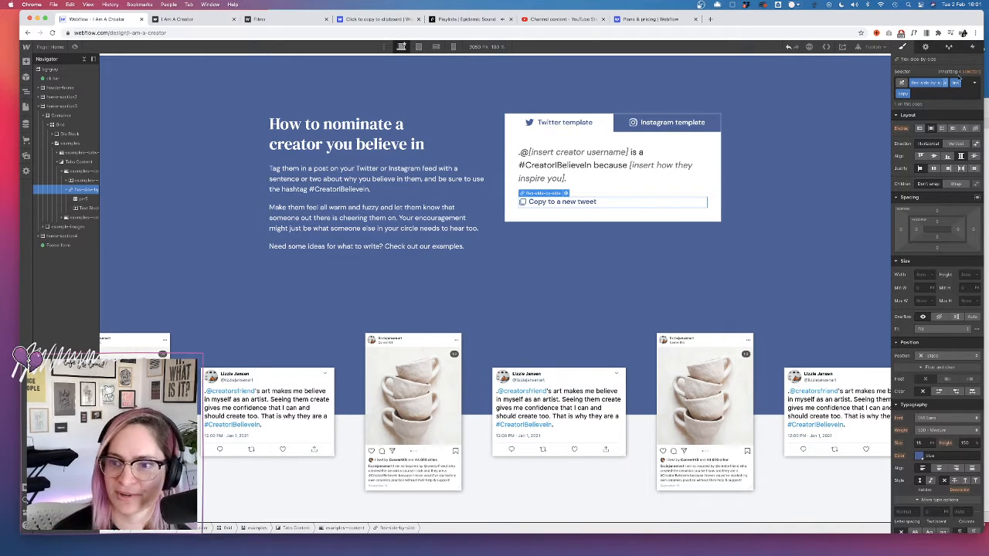
- Add a mouse hover interaction to the copy link with a new on-hover timed animation named "copy hover in"
click(973, 47)
click(979, 74)
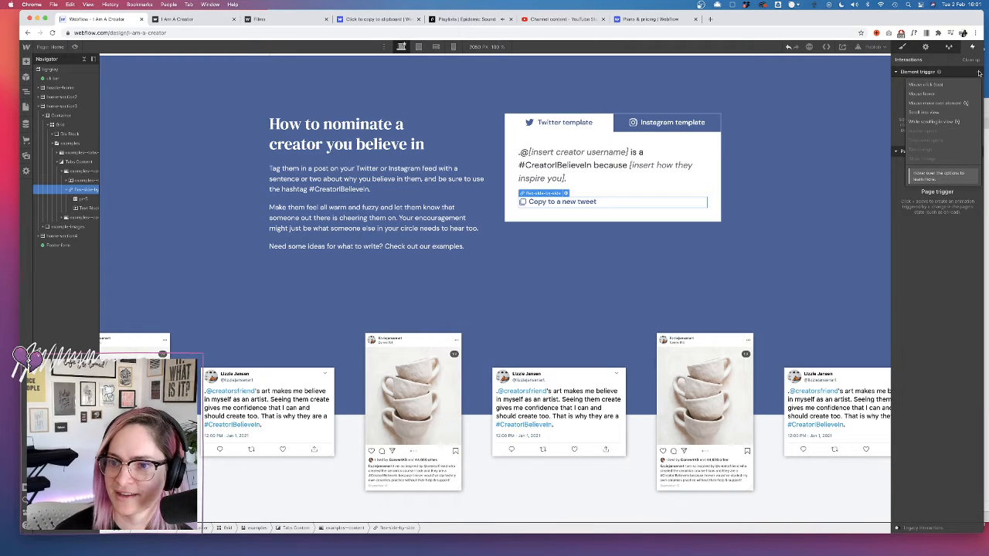
click(961, 94)
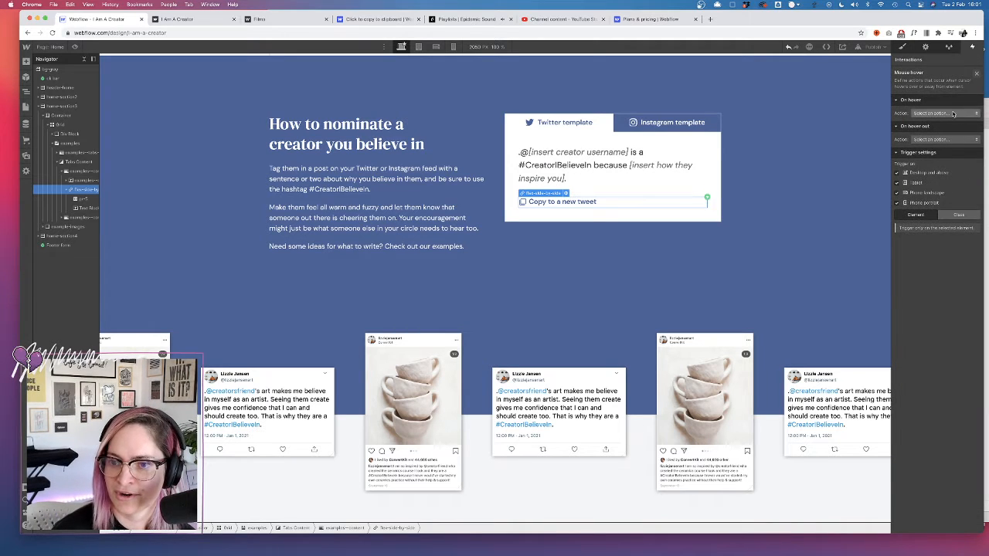
click(955, 113)
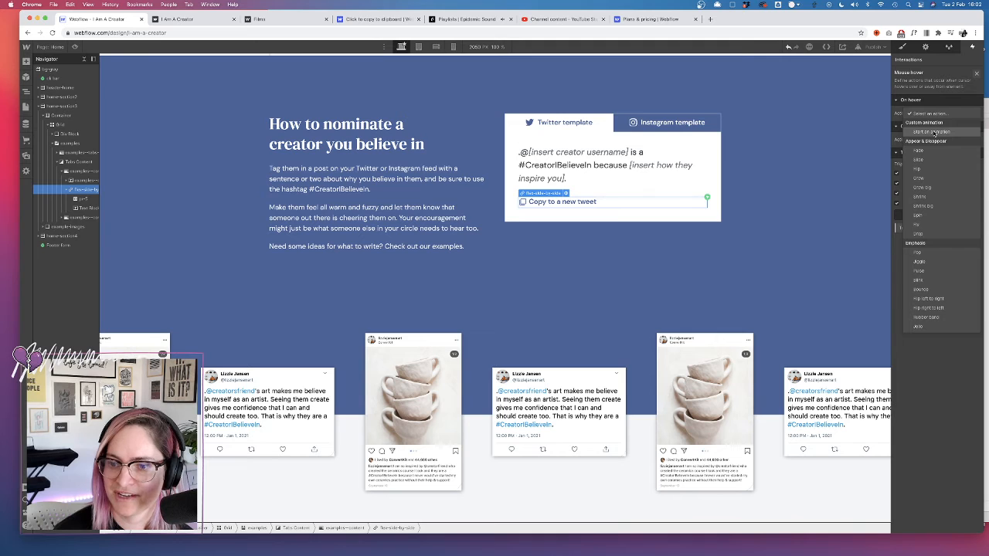
click(935, 132)
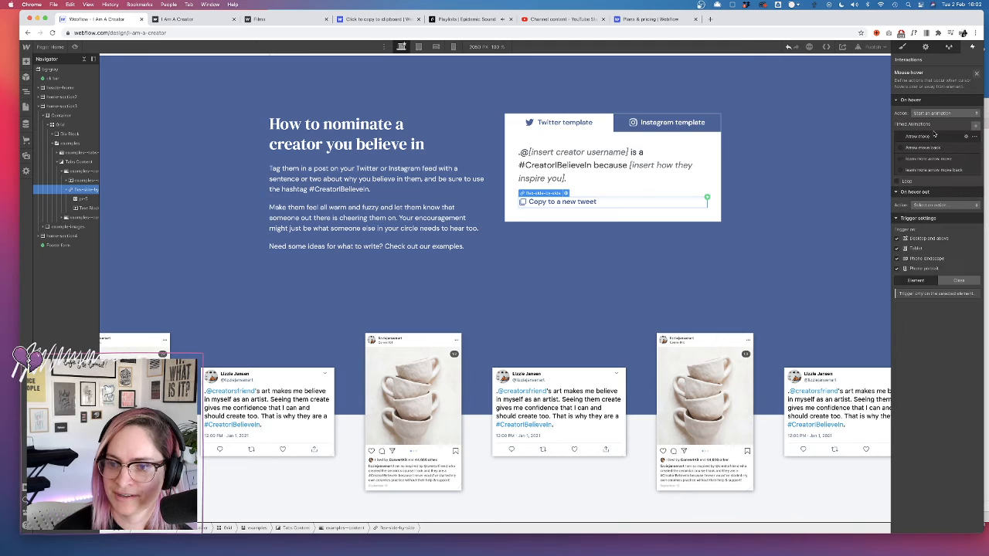
click(977, 126)
text(copy tweet)
key(Return)
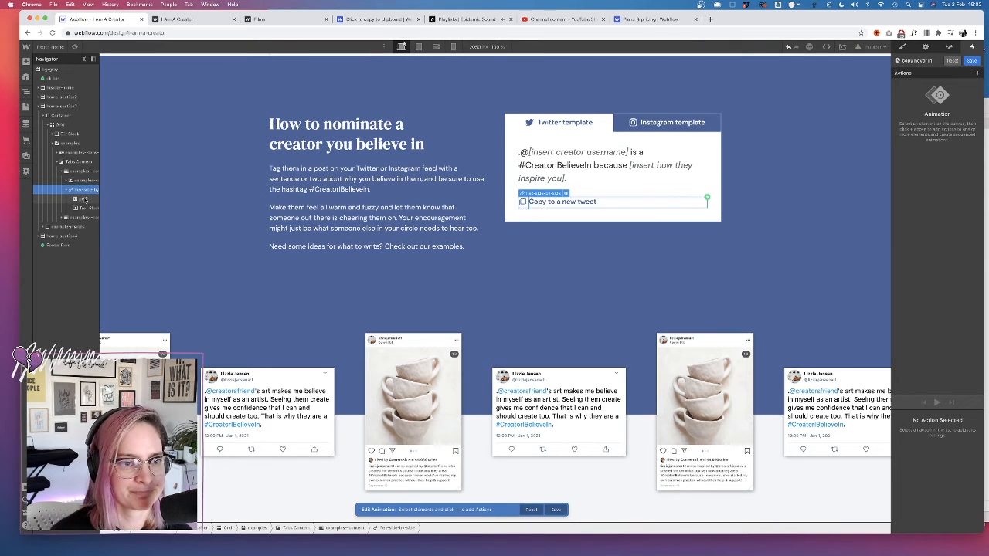
- Add a Scale action for the copy icon to the hover-in animation, scaling X and Y to 1.2
click(523, 202)
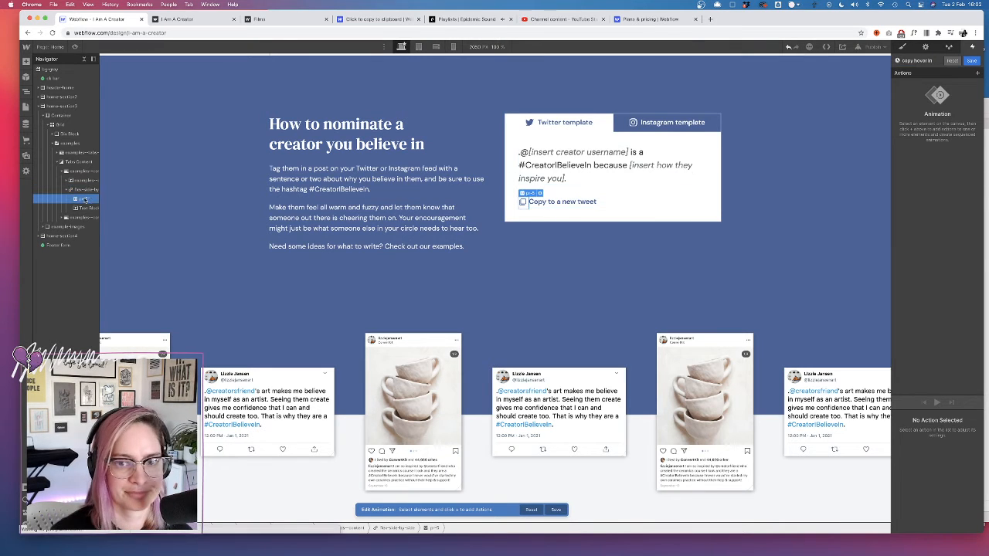
click(979, 74)
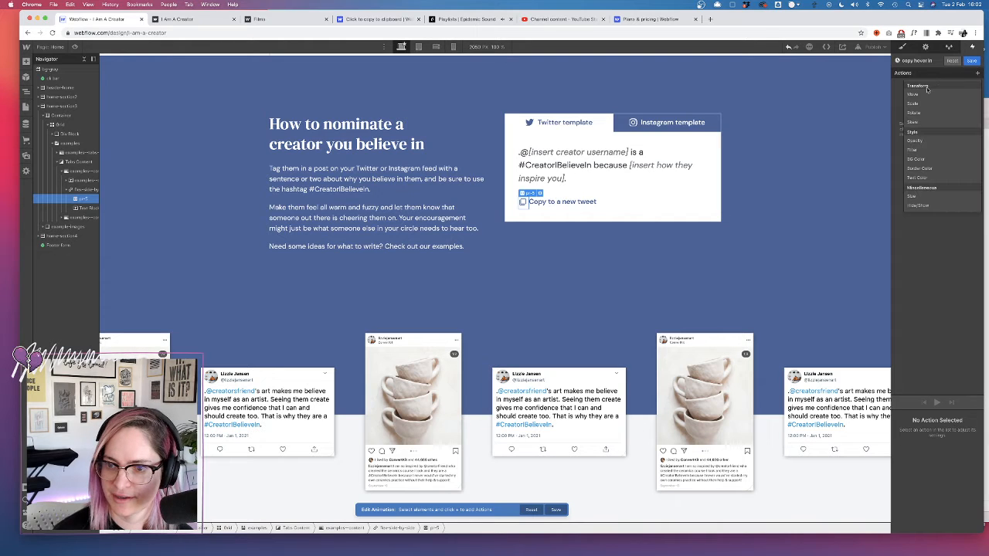
click(925, 102)
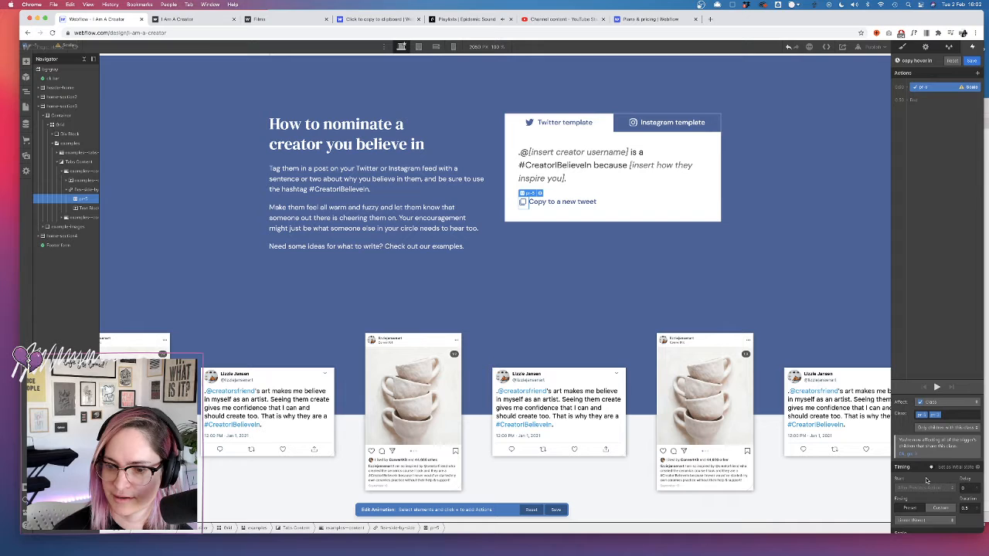
scroll(946, 491, down, 3)
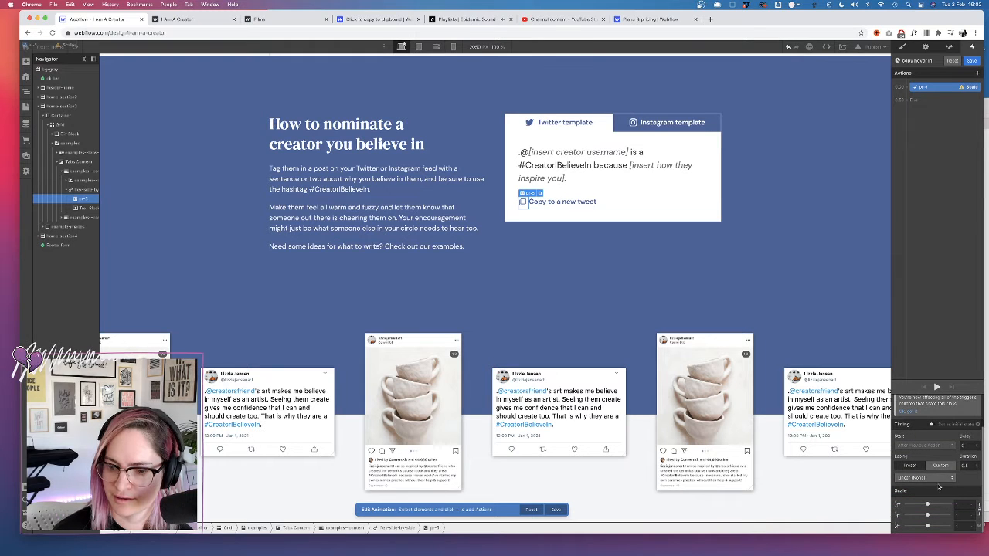
click(962, 506)
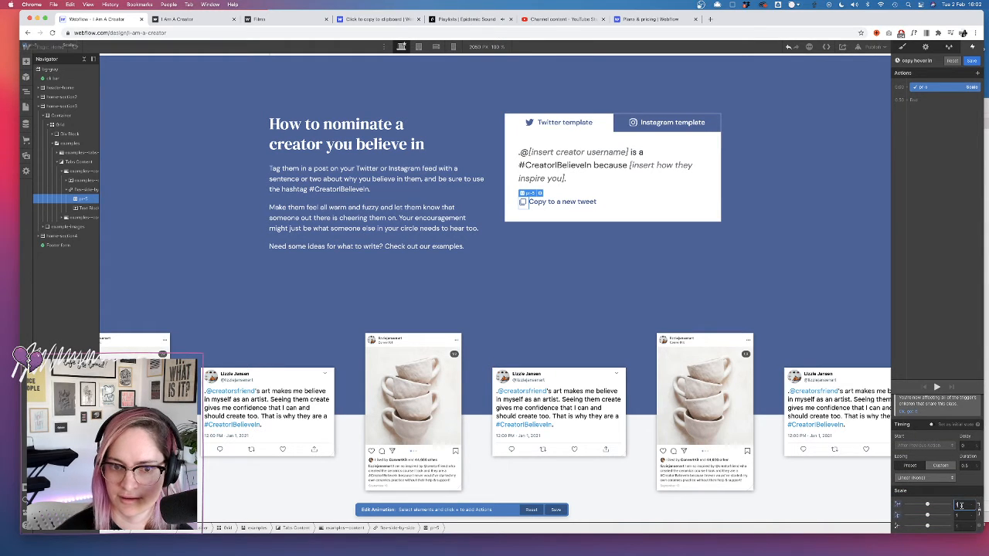
text(2)
key(Return)
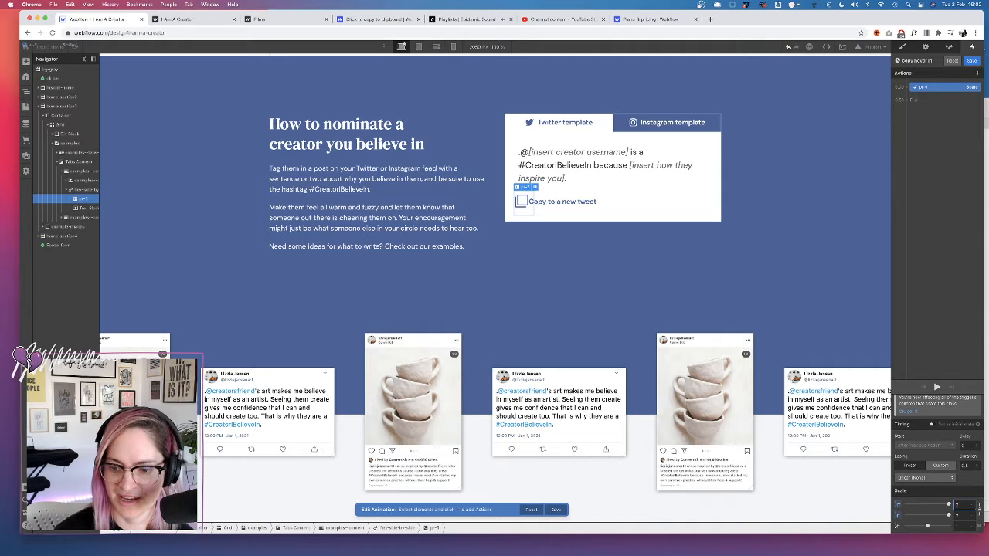
key(BackSpace)
text(1)
key(Tab)
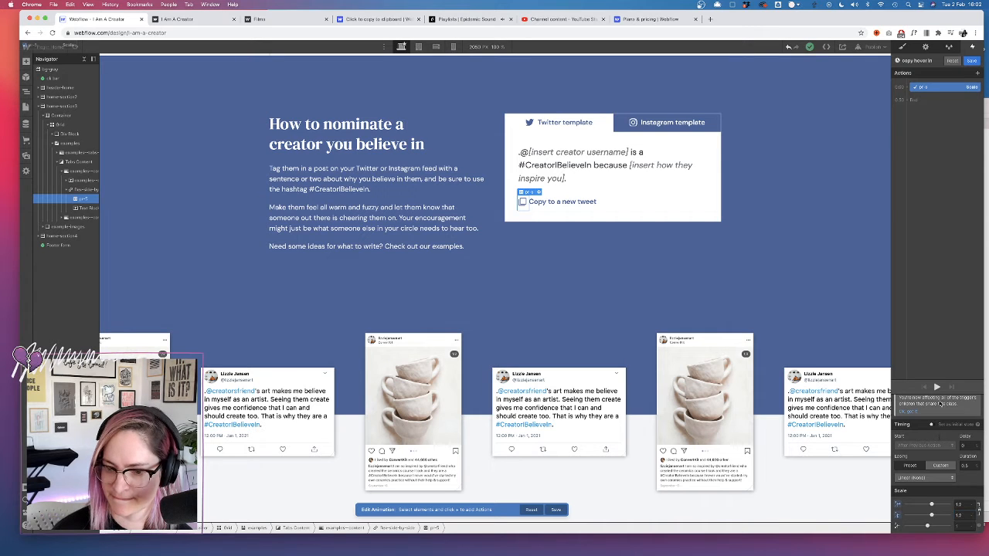
- Set the icon's scale duration to 0.2 seconds and save the hover-in animation
click(966, 465)
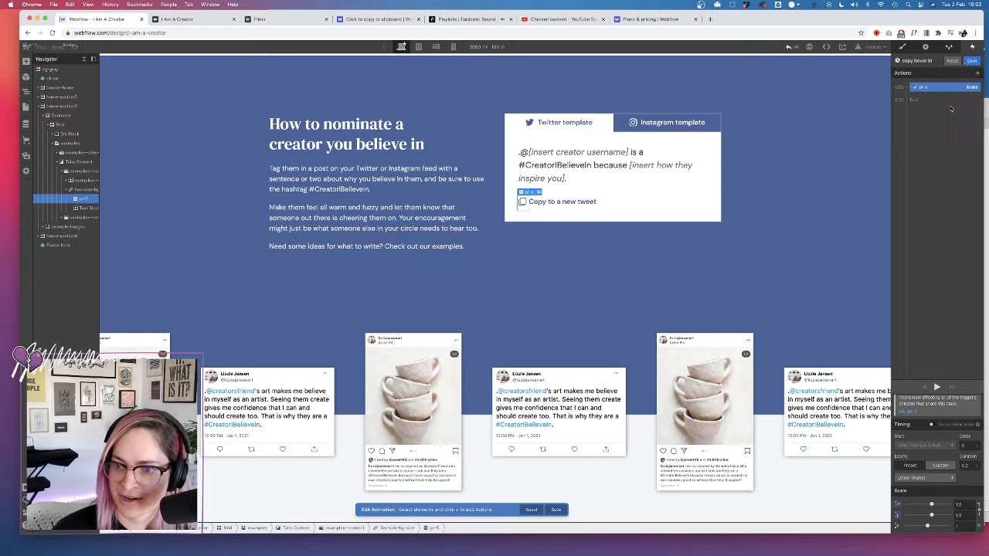
scroll(930, 429, up, 2)
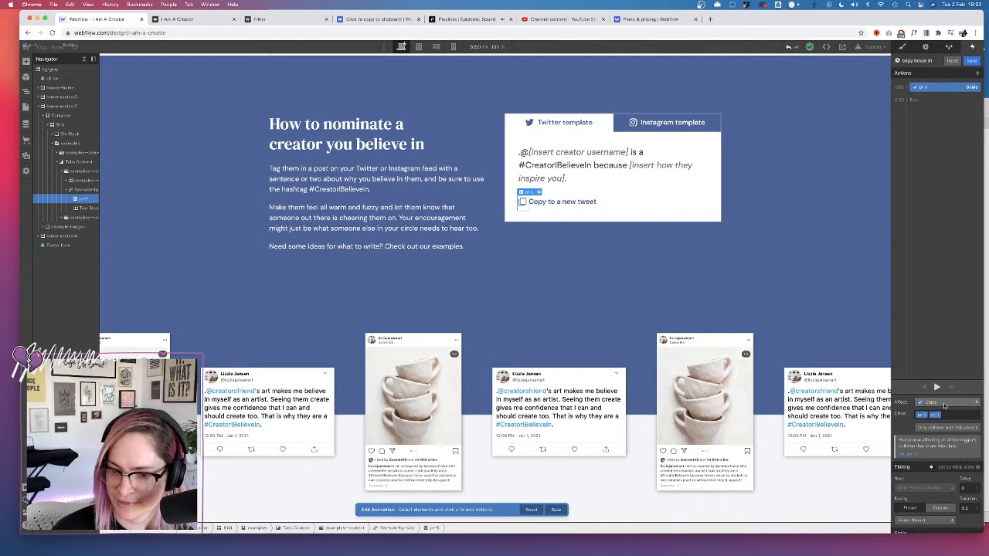
click(971, 60)
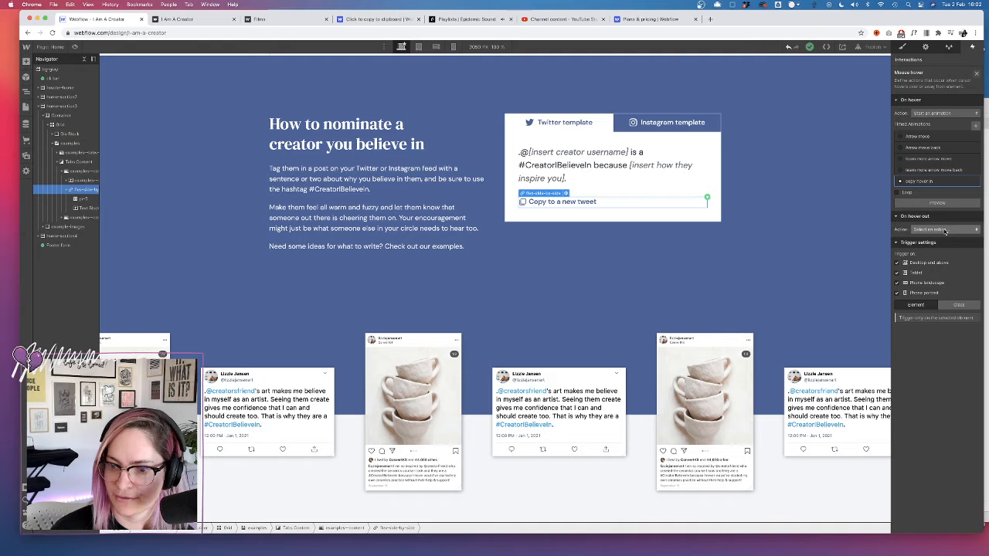
- Set the hover-out action to start a new timed animation named "copy hover out"
click(945, 230)
click(935, 249)
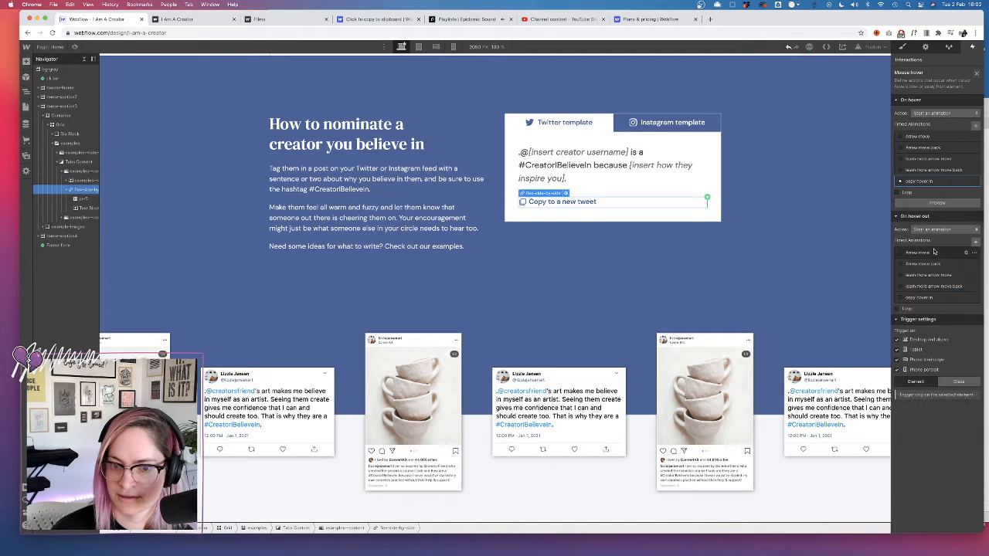
click(976, 245)
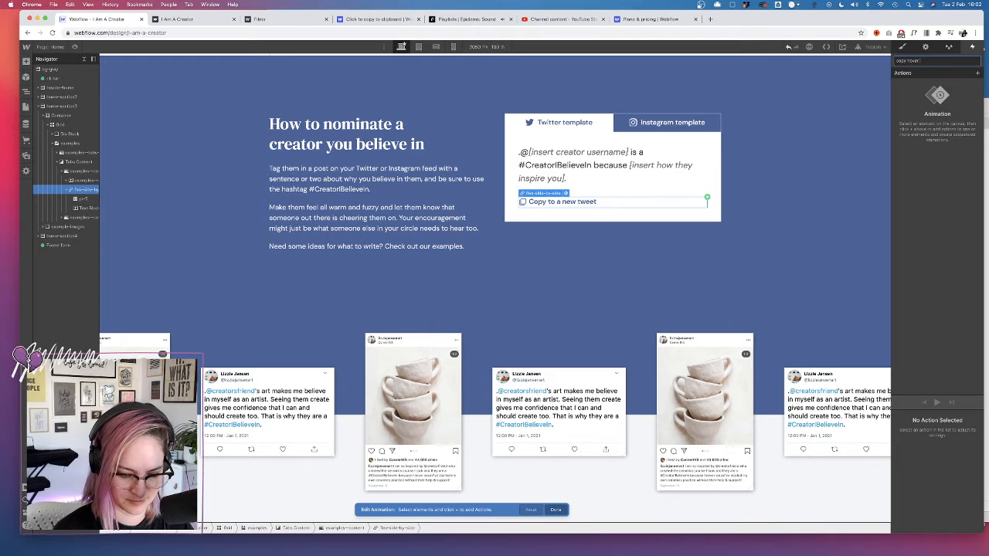
key(Return)
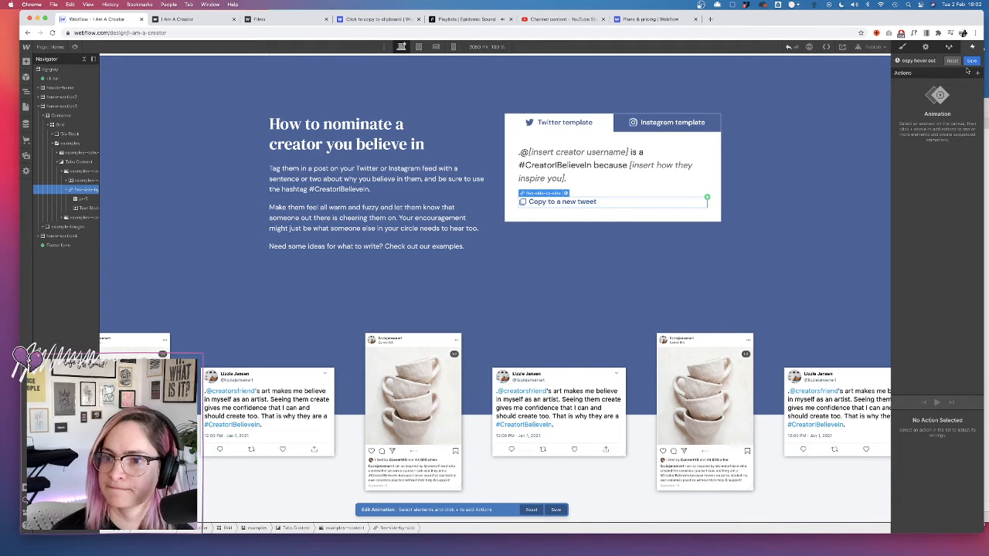
click(978, 73)
click(924, 103)
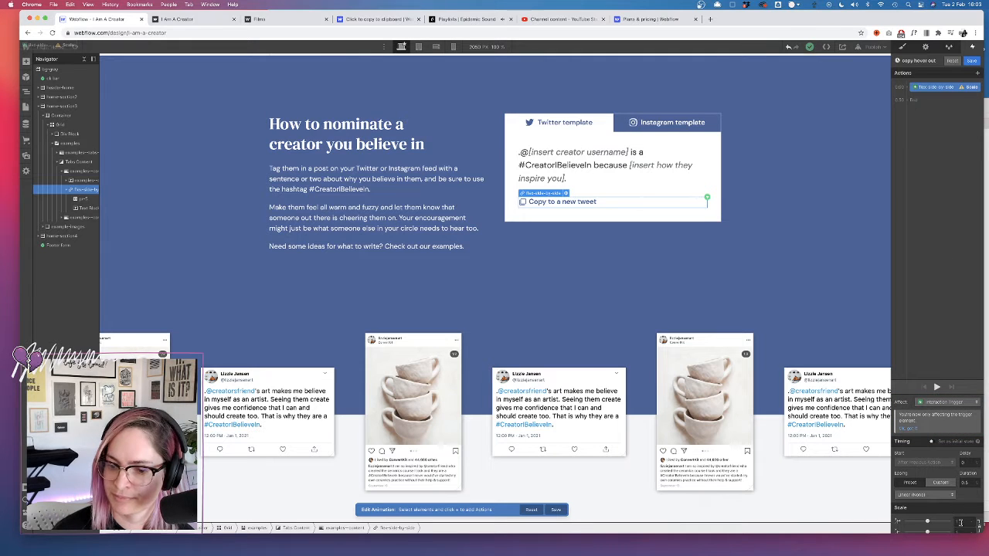
scroll(975, 510, down, 2)
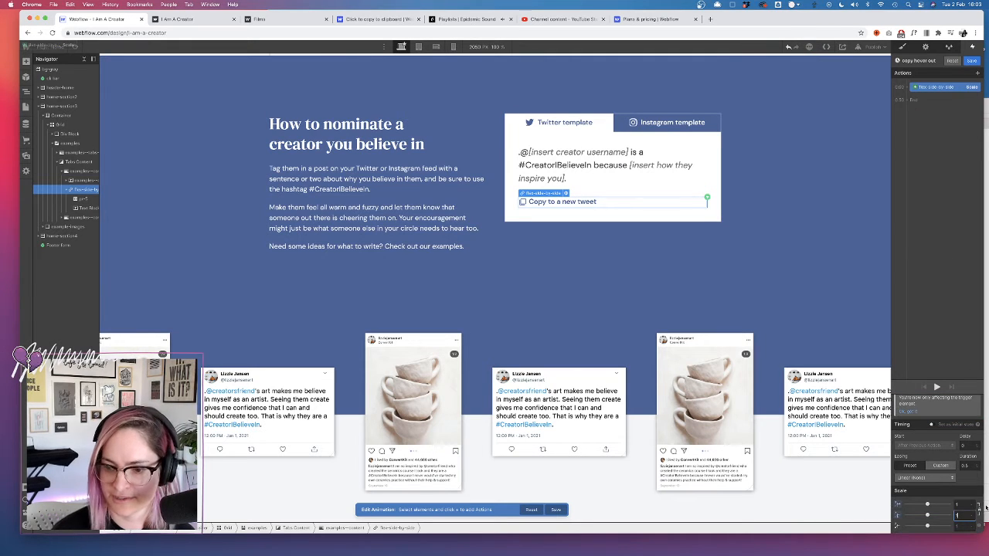
click(967, 466)
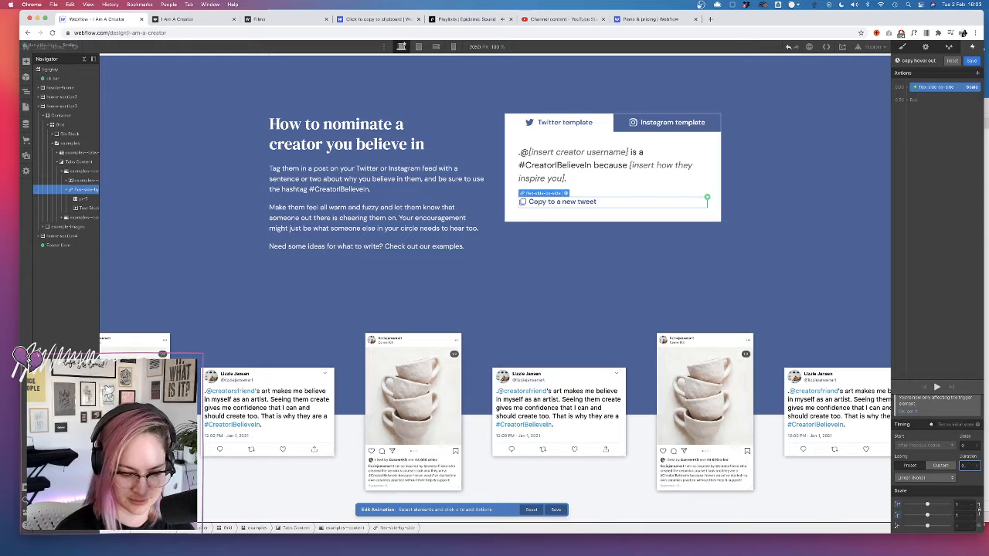
click(962, 233)
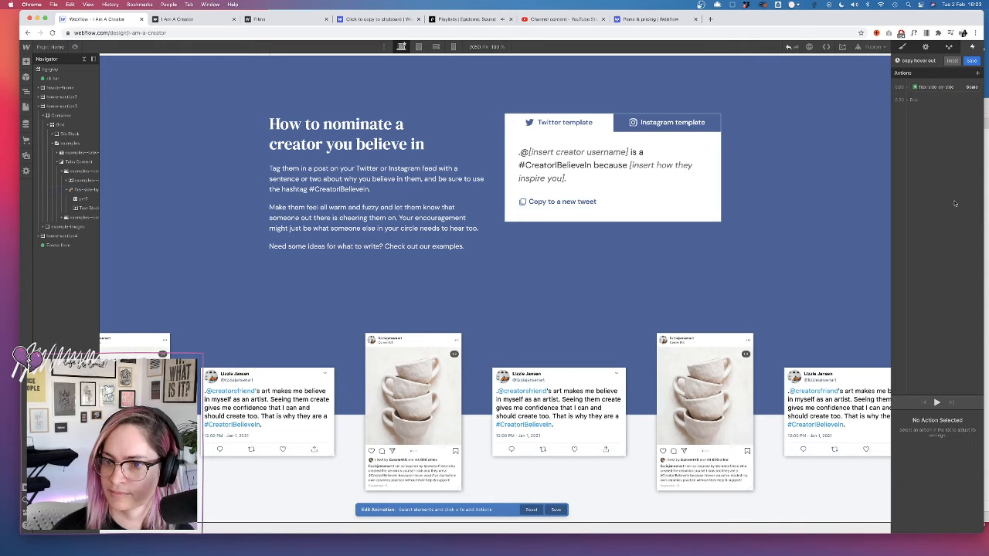
click(945, 88)
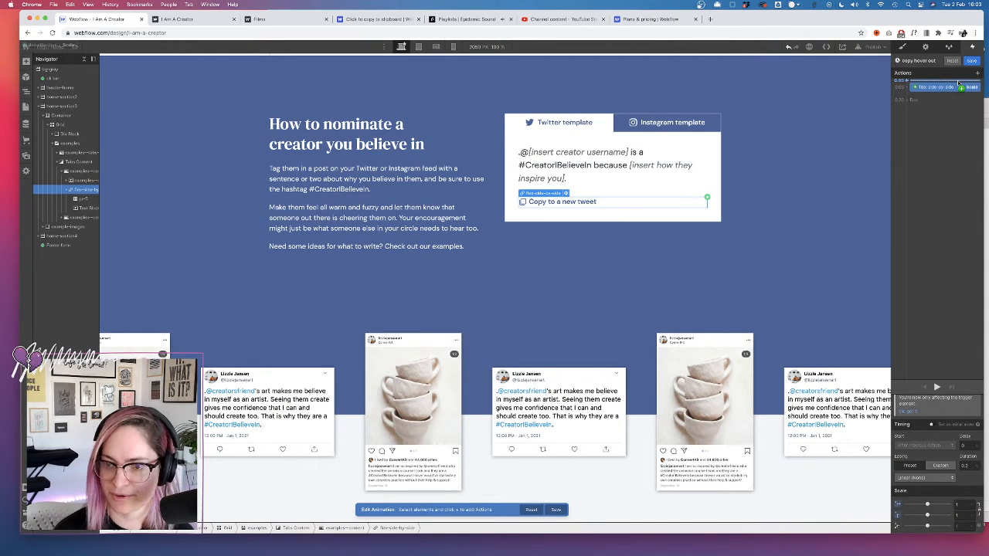
click(959, 85)
- Add a Scale action for the copy icon to the hover-out animation with X and Y at 1 and a 0.2-second duration, and save it
click(94, 201)
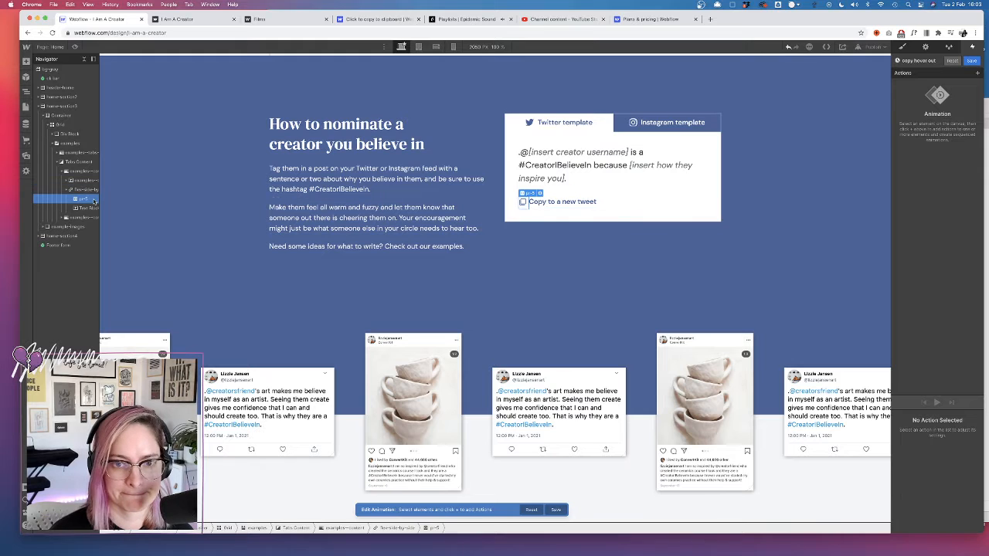
click(977, 75)
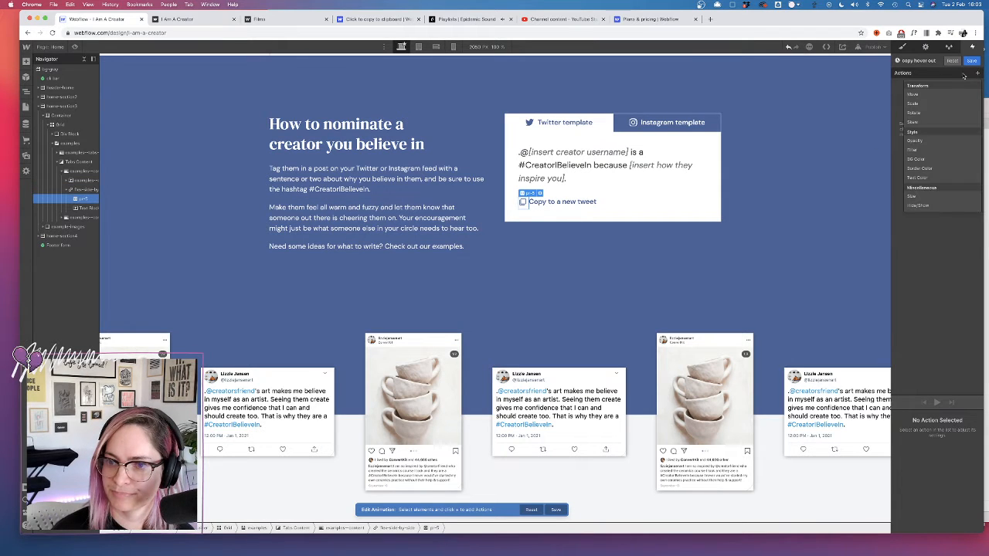
click(935, 104)
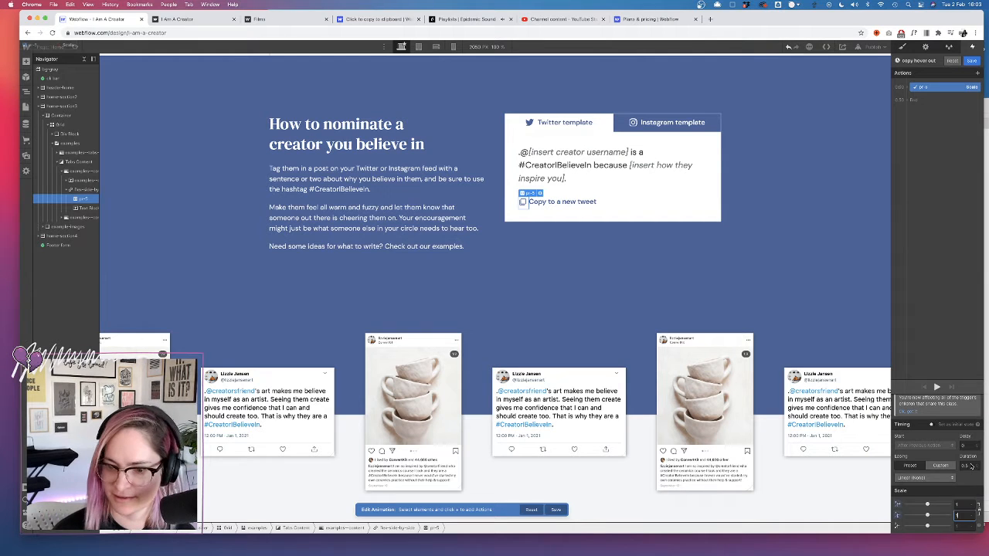
click(968, 465)
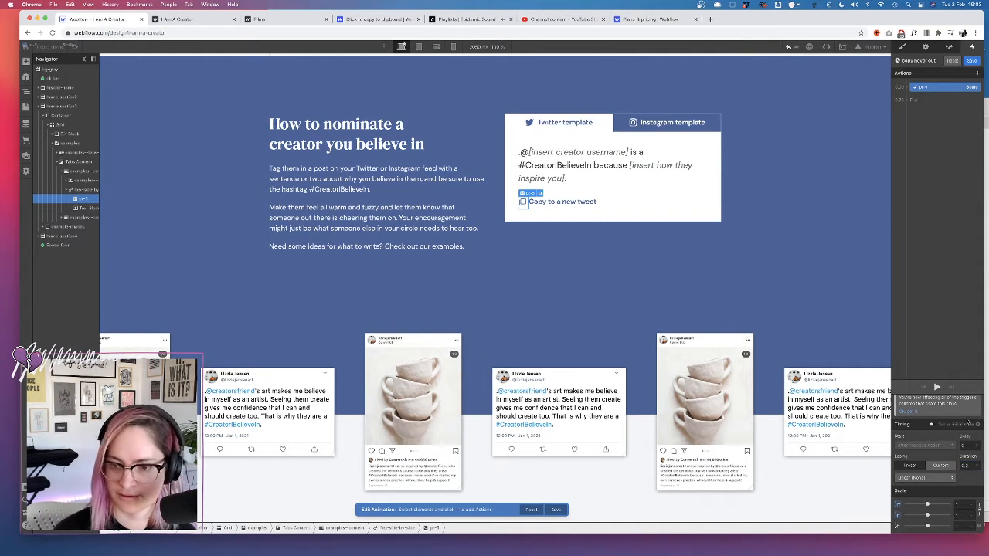
click(952, 285)
click(973, 61)
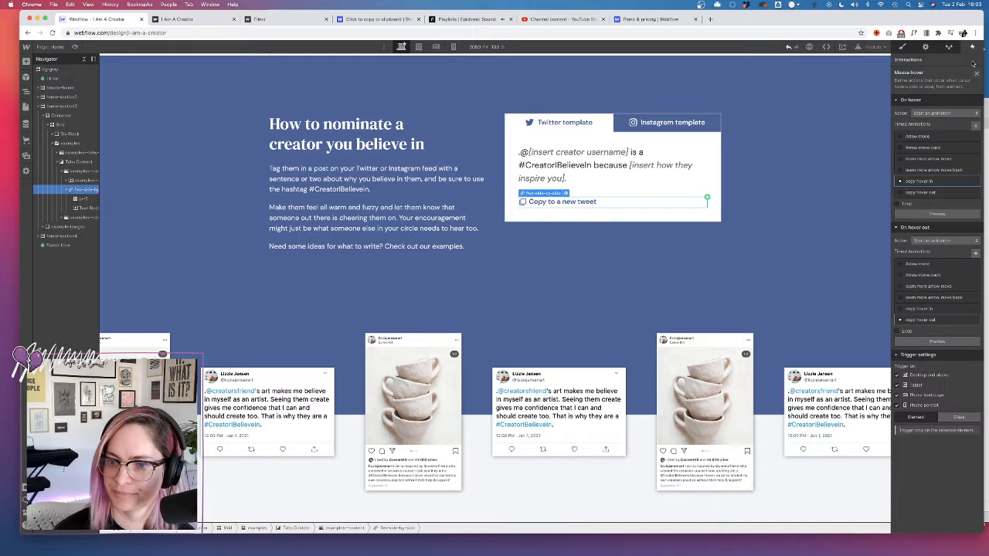
- Preview the page to test the hover effect on the "Copy to a new tweet" link
click(75, 46)
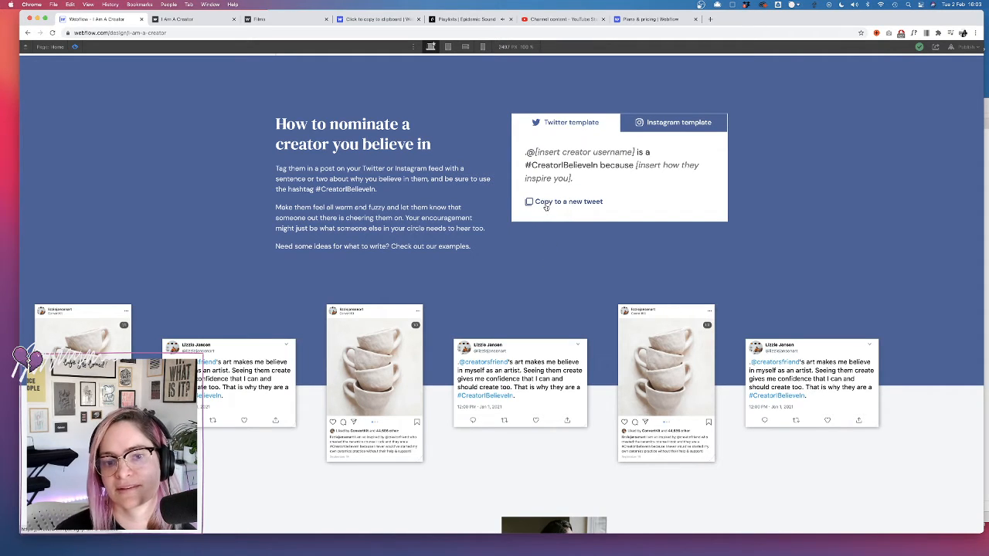
click(74, 46)
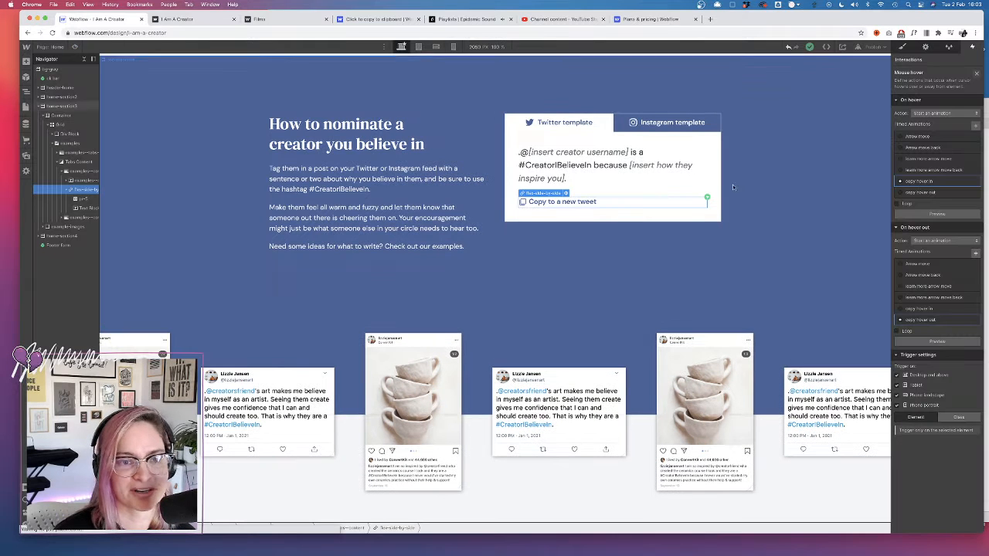
- Reopen the copy link's "copy hover in" animation, adjust the icon's X and Y scale, and save it
click(83, 198)
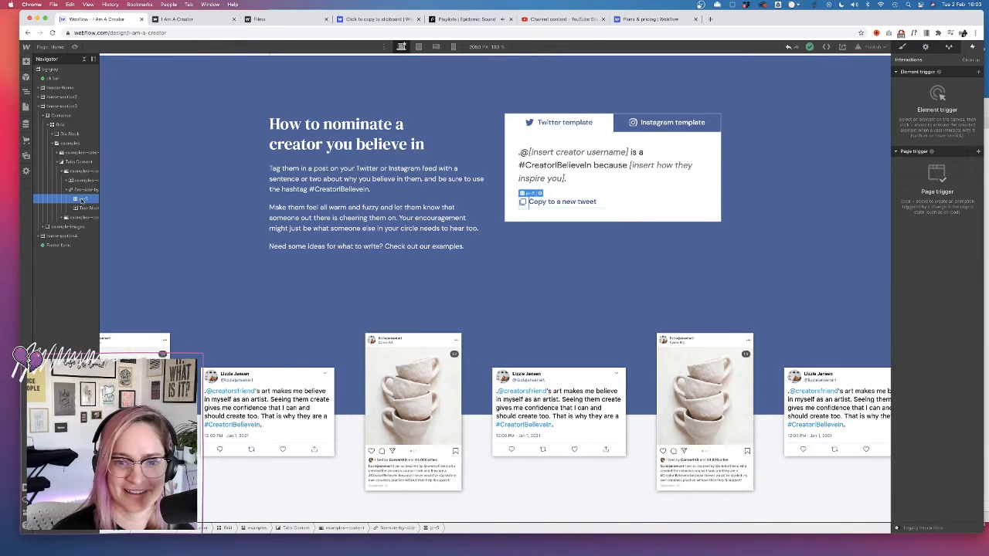
click(86, 189)
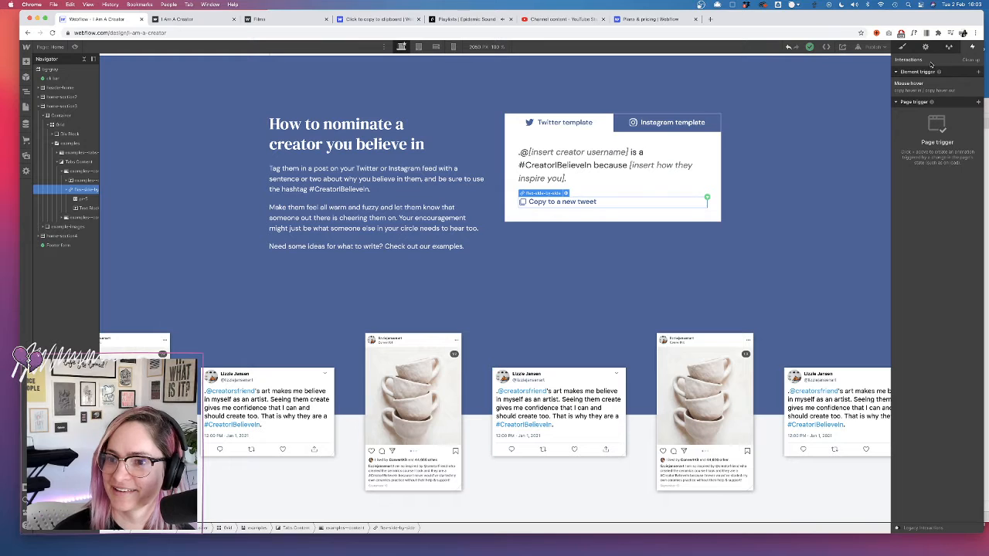
click(915, 83)
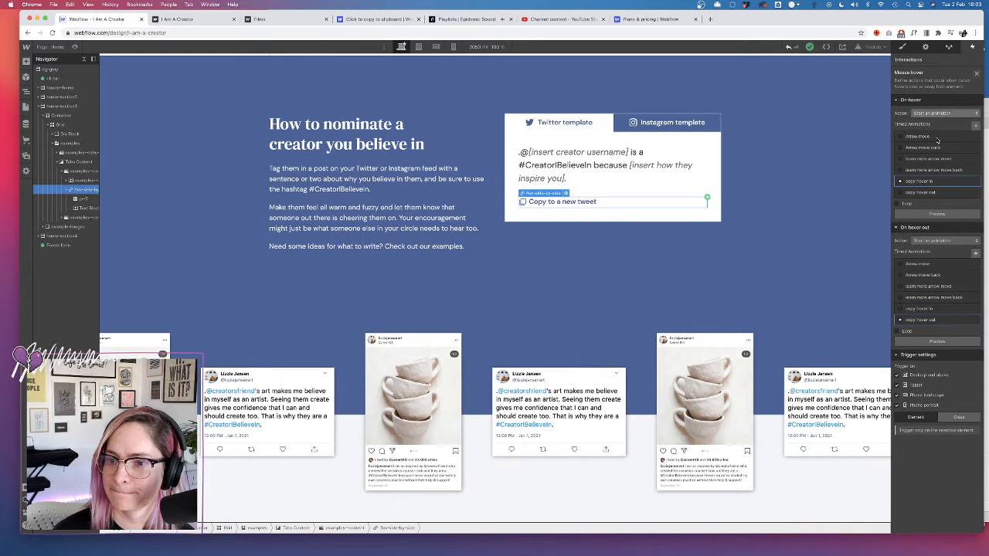
click(972, 181)
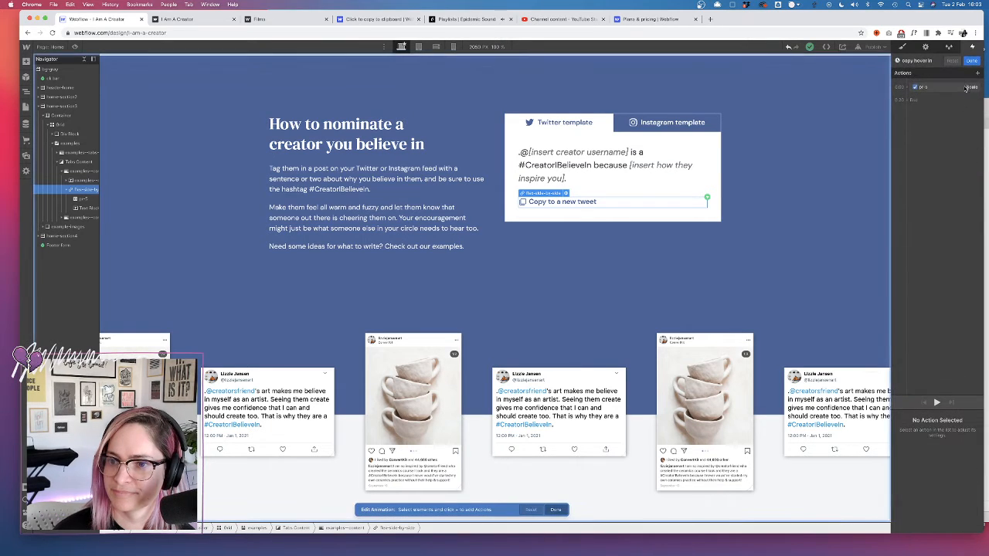
click(955, 88)
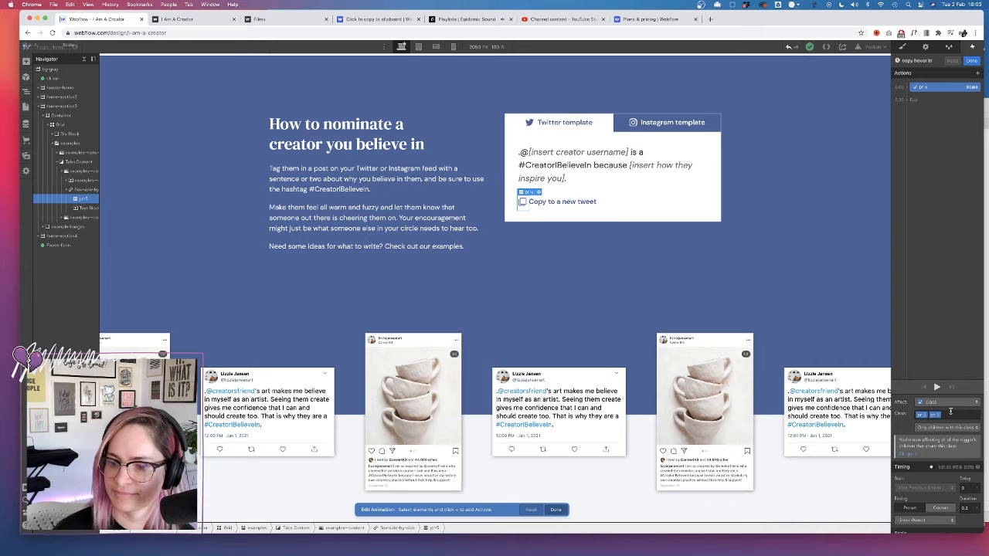
scroll(962, 493, down, 2)
click(965, 504)
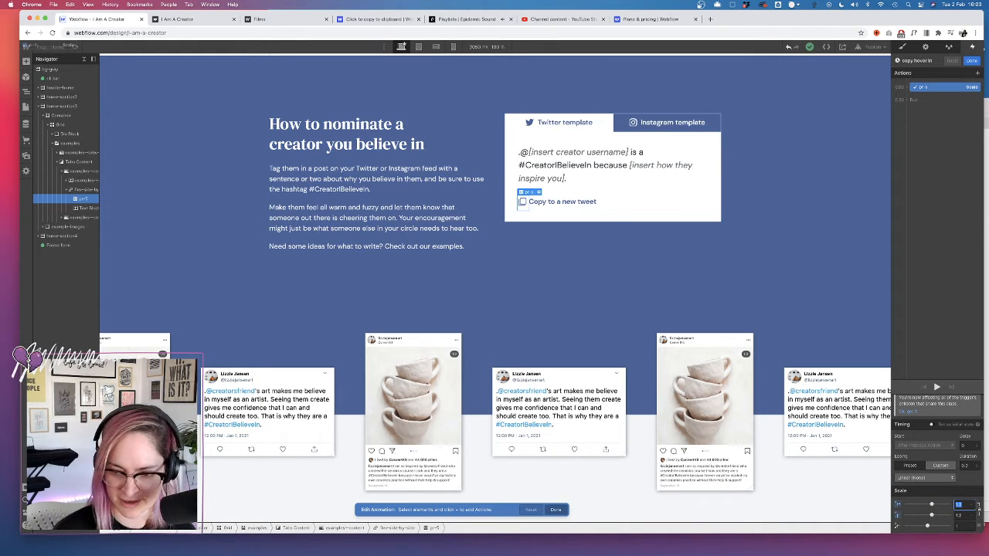
key(Tab)
click(971, 60)
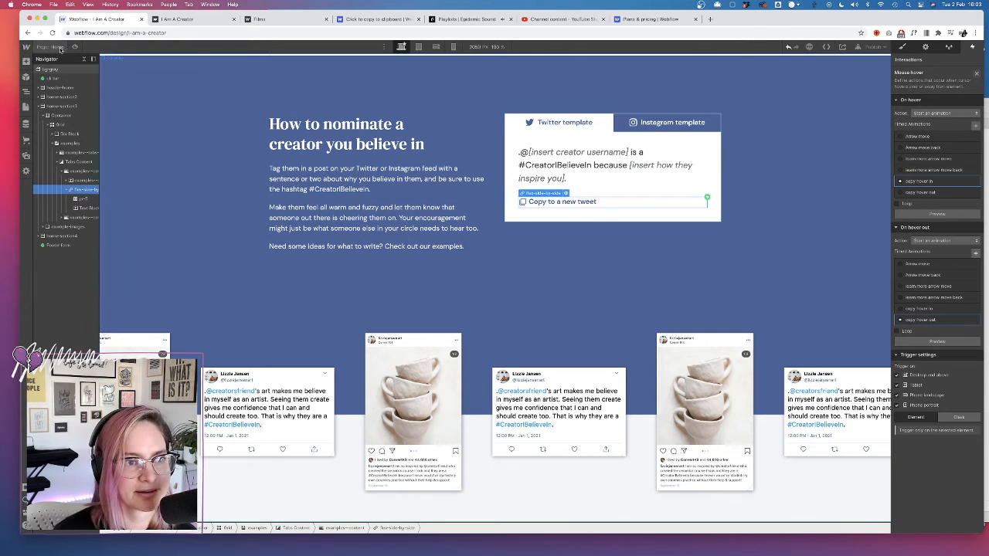
- Preview the page again to check the adjusted icon scaling on the copy link, and return to editing
click(66, 48)
click(75, 47)
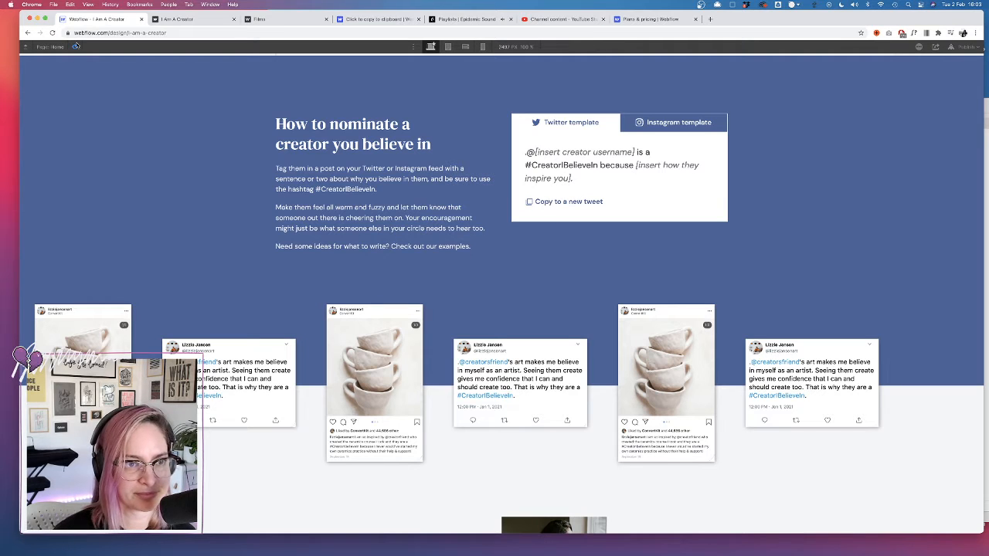
click(74, 47)
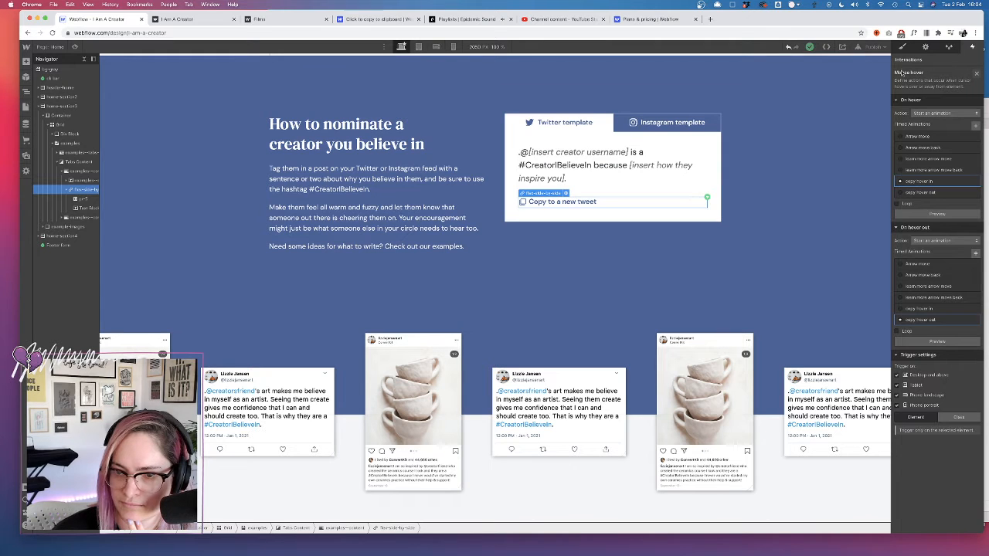
- Set the copy link's mouse hover interaction to trigger on all elements with the same class
click(85, 181)
click(83, 190)
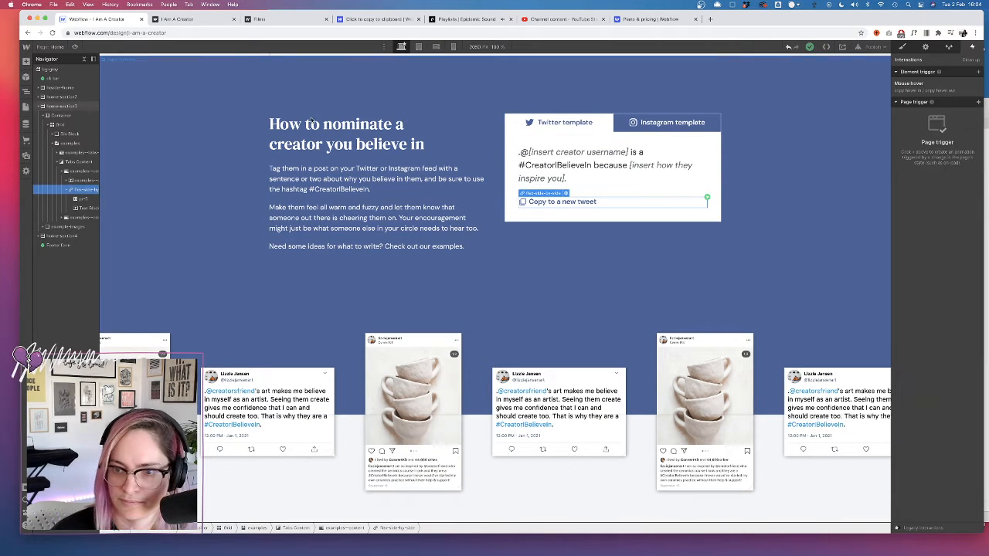
click(931, 87)
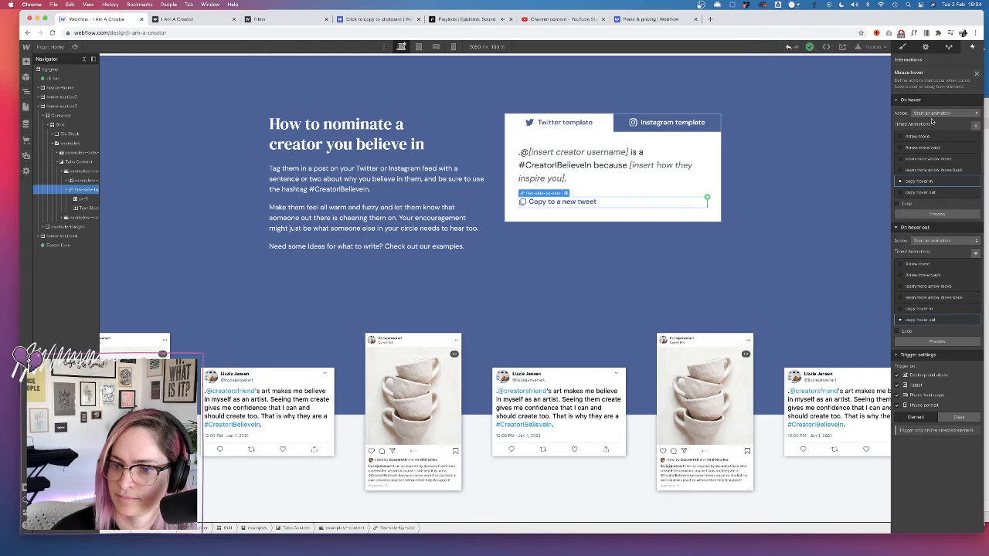
click(957, 418)
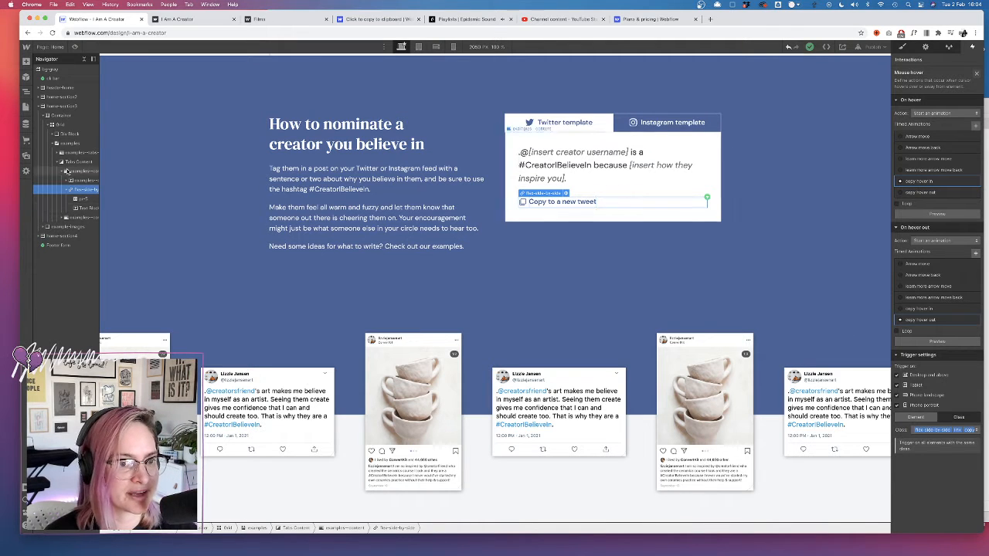
- Show the Instagram template's tab content containing the "Copy caption" link
click(80, 217)
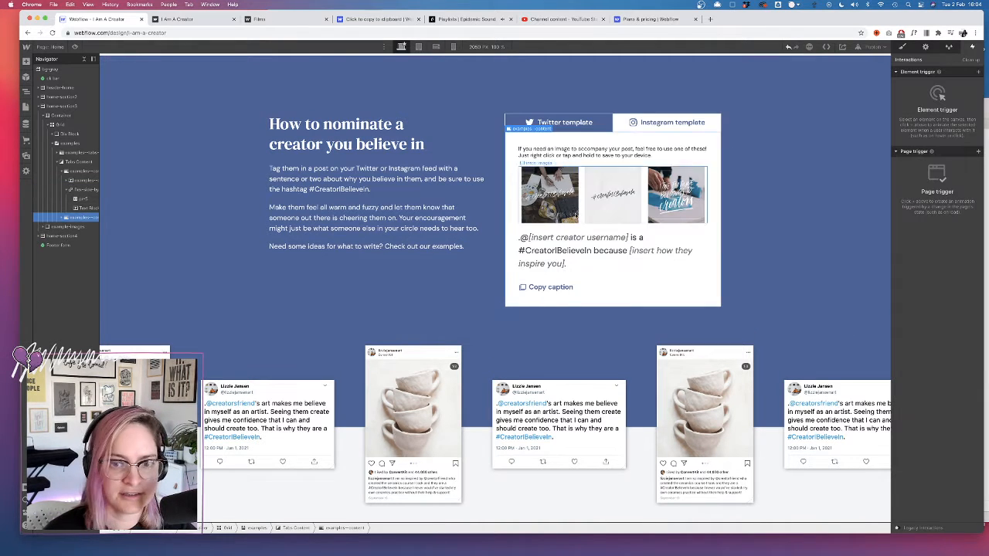
- Add the existing "copy" combo class to the Copy caption link block in the open template tab and preview the page
click(550, 287)
click(75, 255)
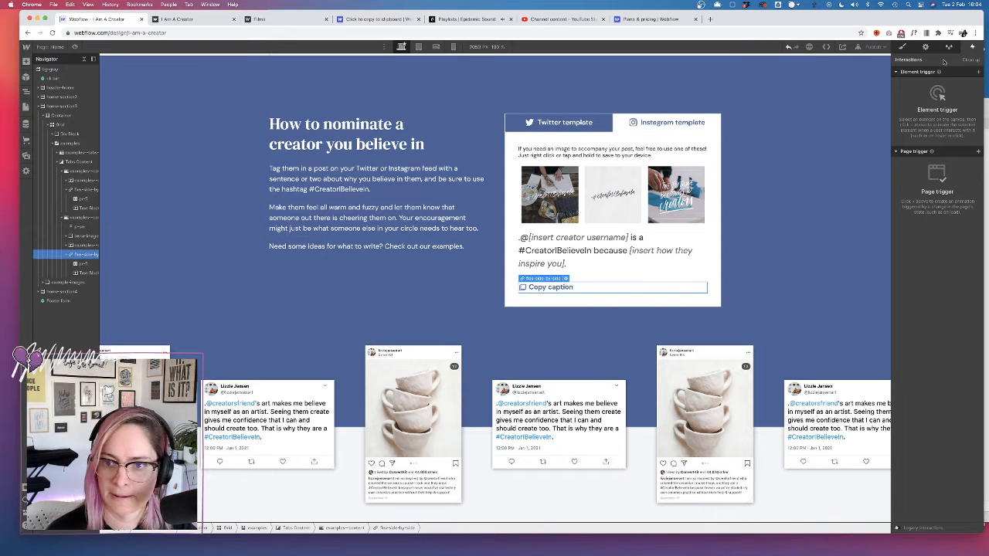
click(904, 47)
click(966, 84)
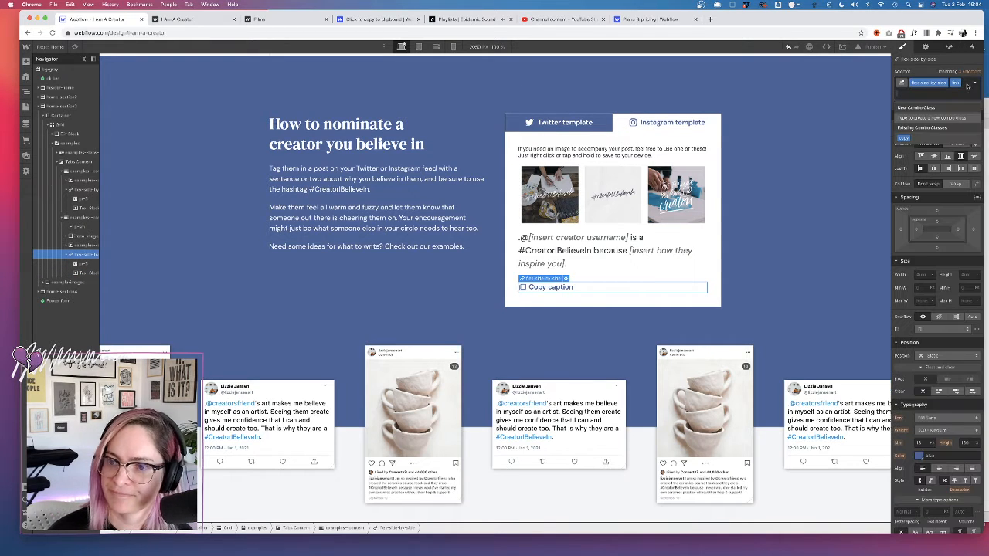
click(904, 138)
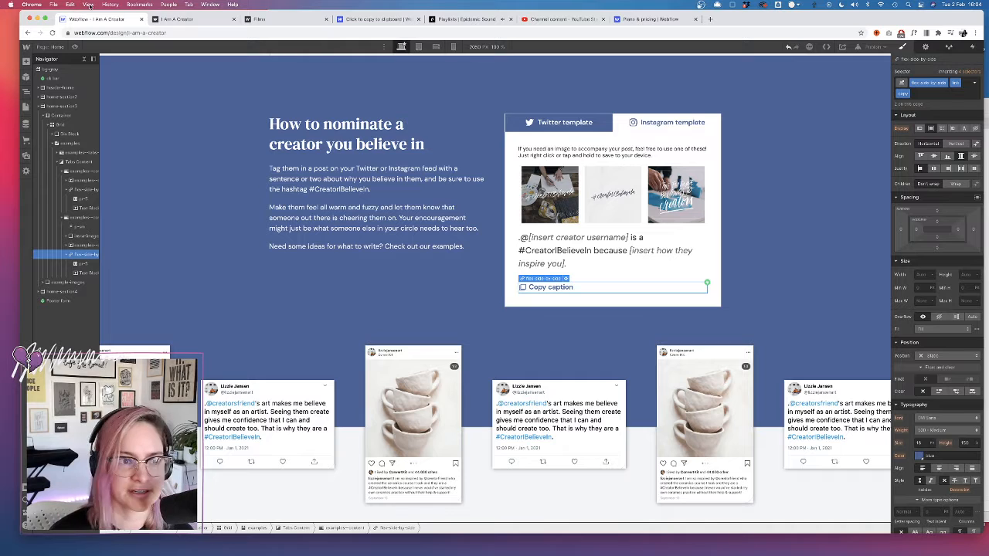
click(75, 47)
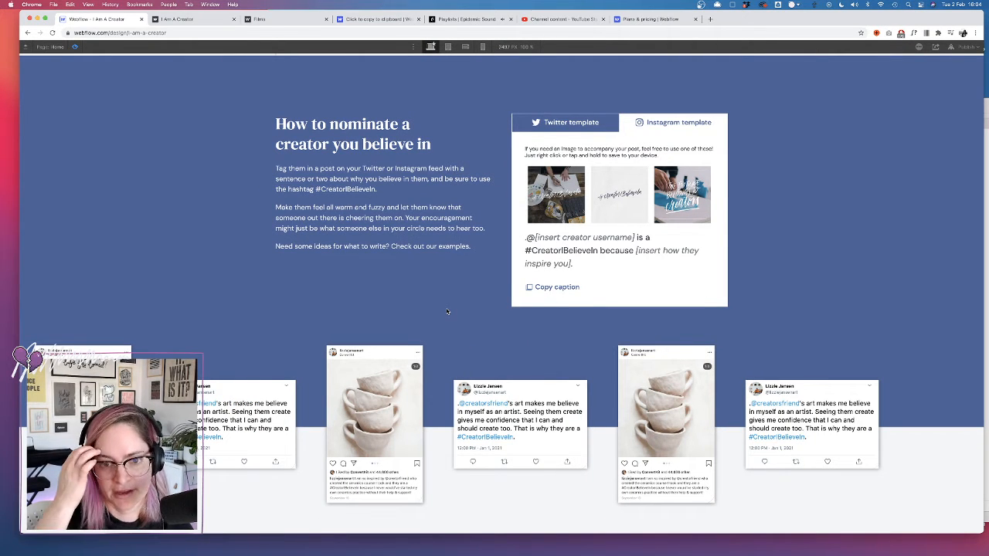
- Switch to the Webflow Blog click-to-copy article and skim its sections for the parts relevant to copying text
click(361, 19)
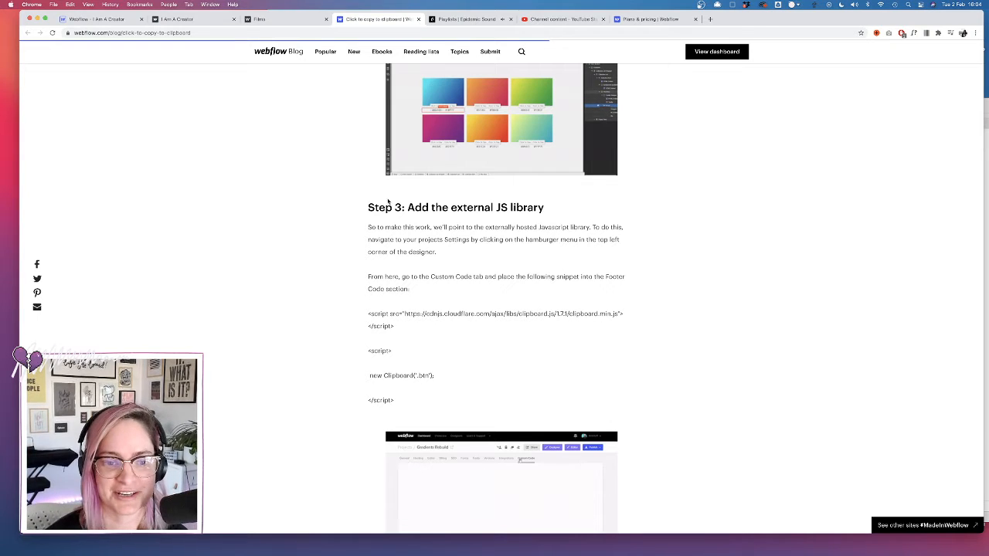
scroll(326, 291, down, 15)
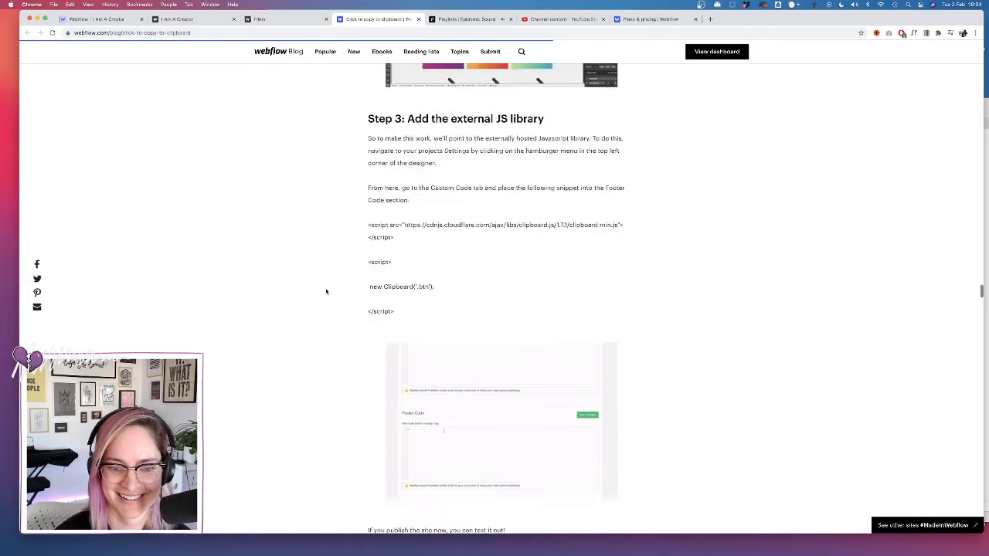
scroll(326, 292, up, 20)
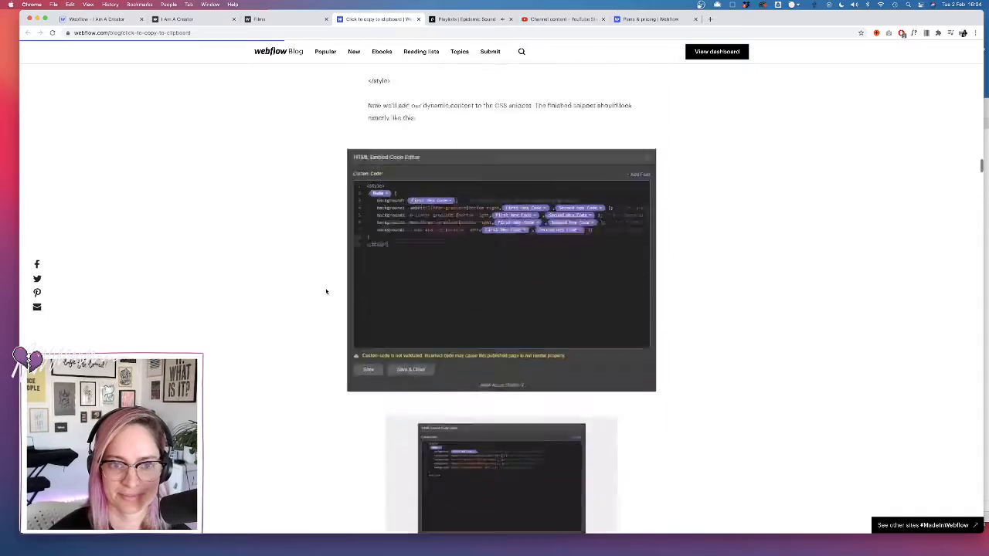
scroll(326, 291, down, 15)
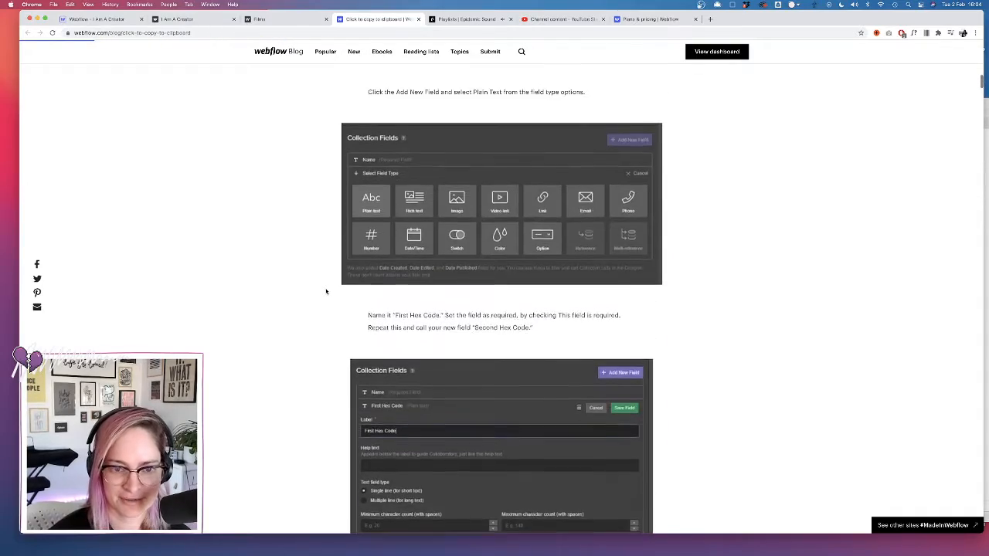
scroll(326, 291, down, 20)
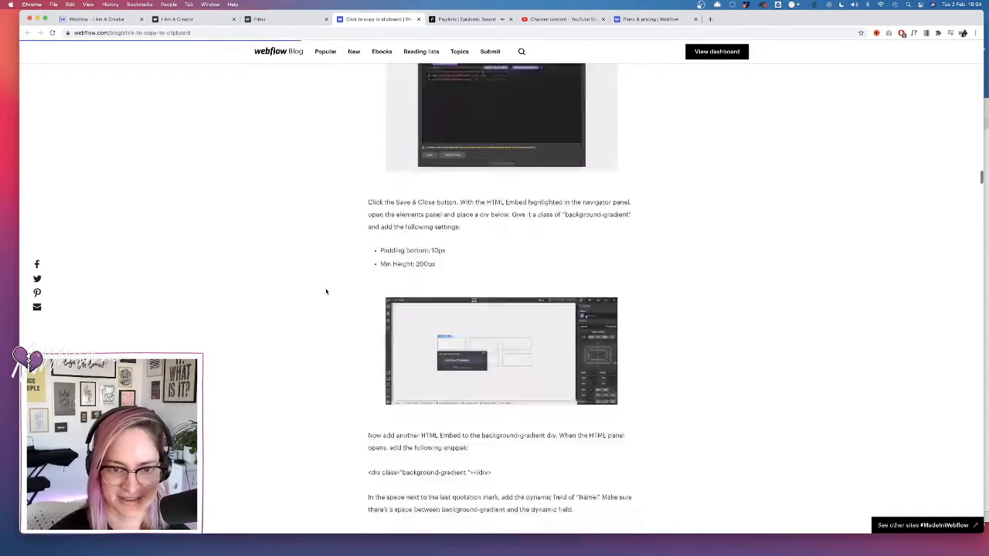
scroll(326, 291, down, 15)
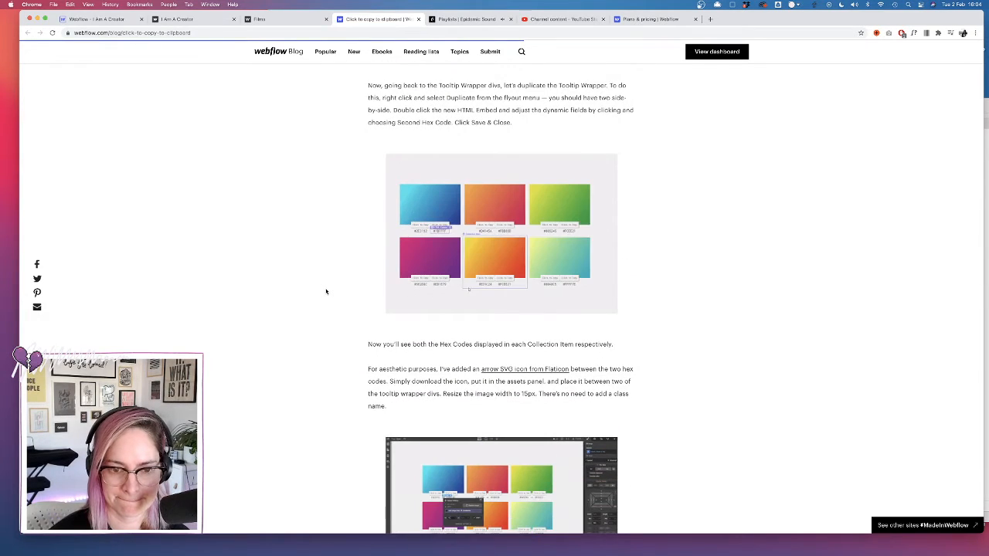
scroll(326, 292, up, 20)
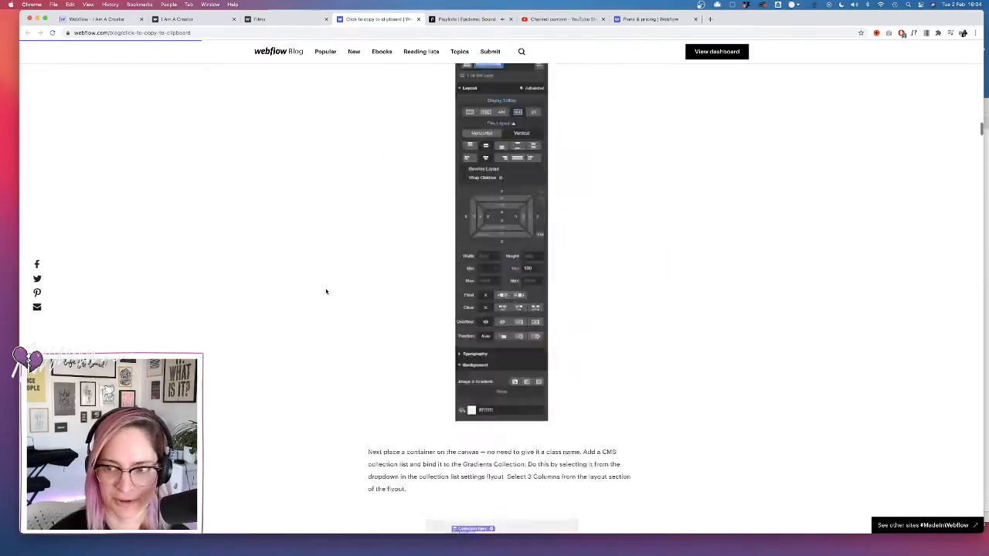
scroll(326, 291, up, 15)
scroll(322, 305, down, 6)
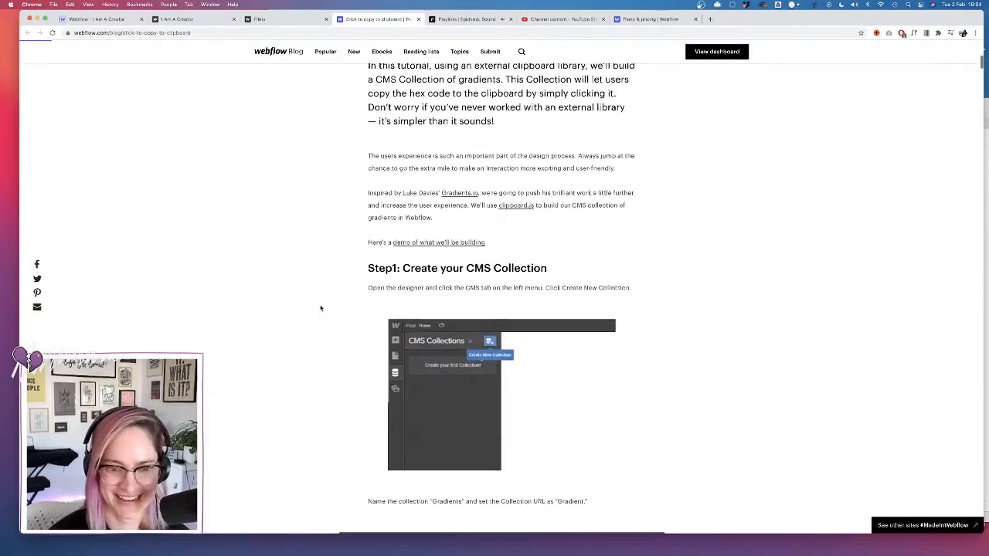
scroll(321, 308, down, 12)
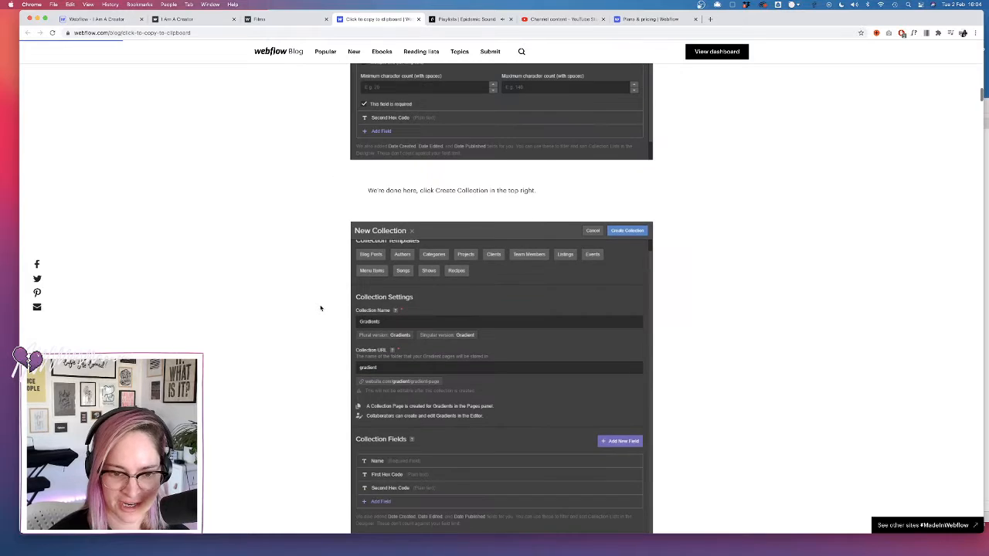
scroll(321, 308, down, 15)
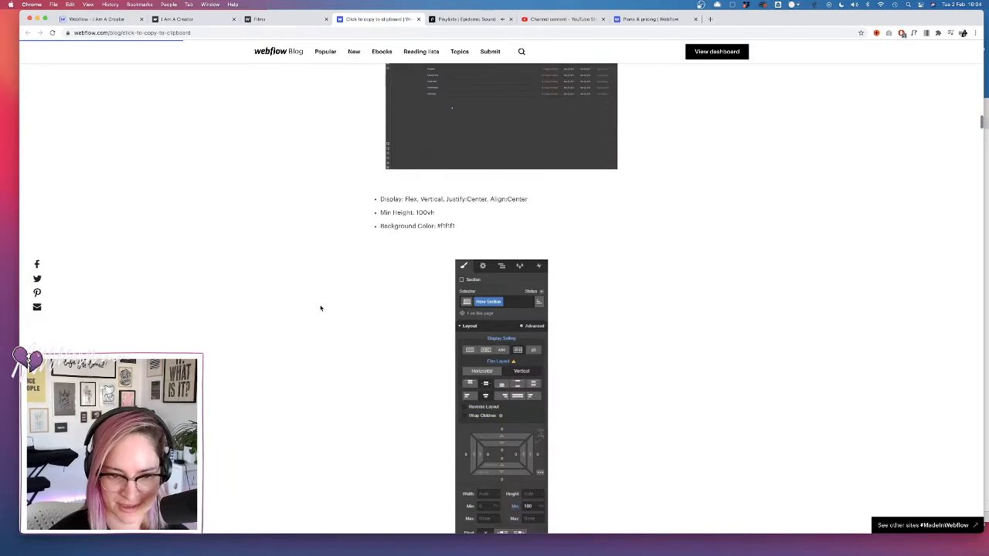
scroll(321, 308, down, 2)
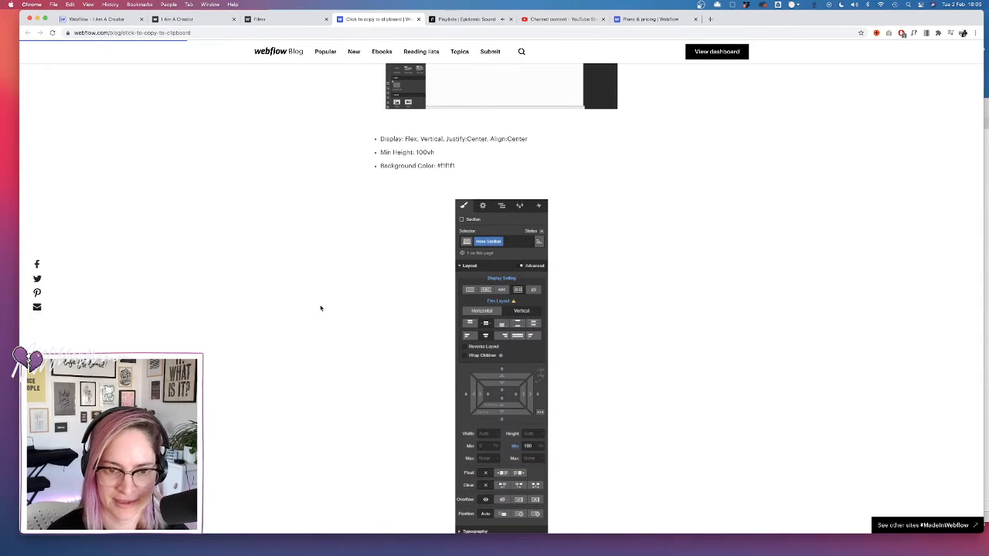
scroll(321, 308, down, 14)
- Read the article's Step 2 on HTML Embeds through to the button markup snippet
scroll(320, 308, down, 16)
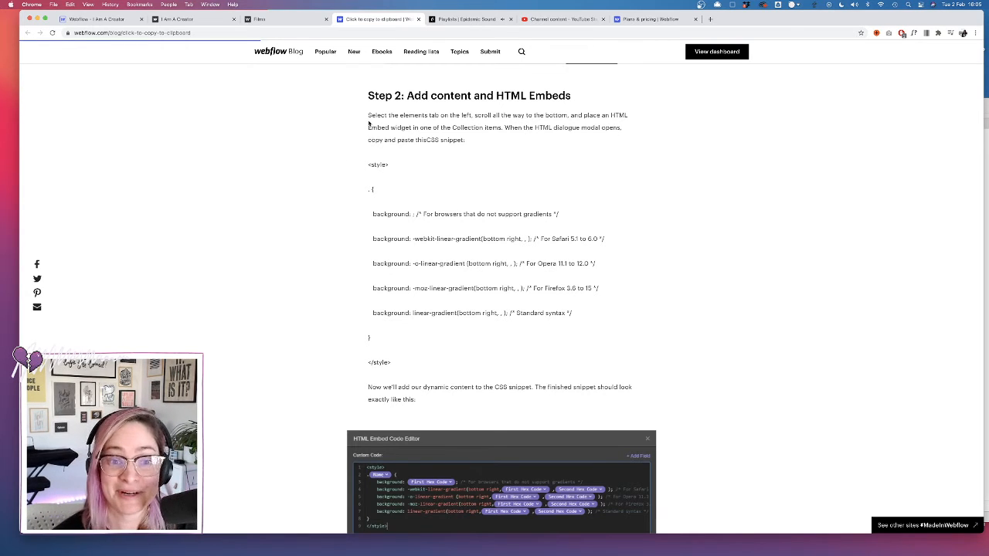
scroll(274, 258, down, 1)
scroll(273, 259, up, 1)
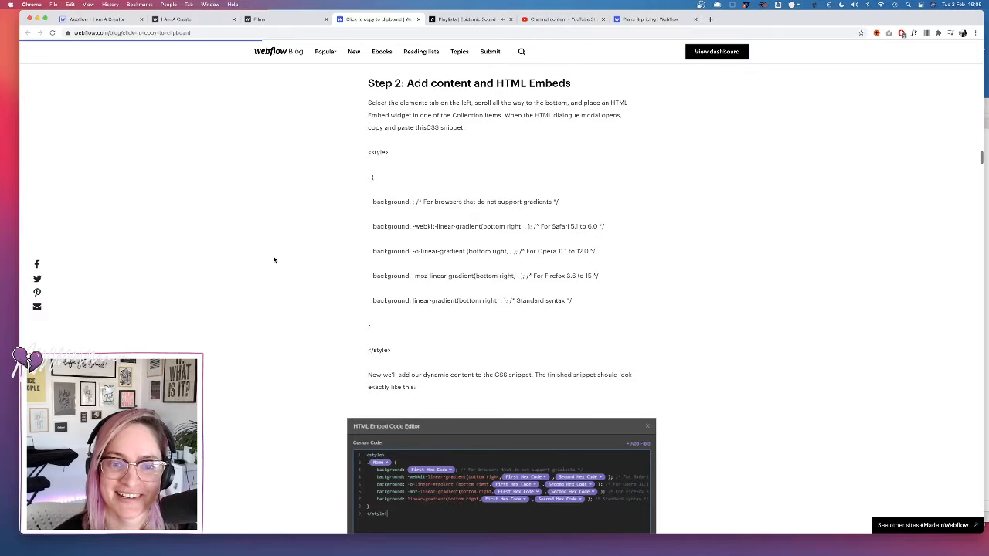
scroll(310, 247, down, 1)
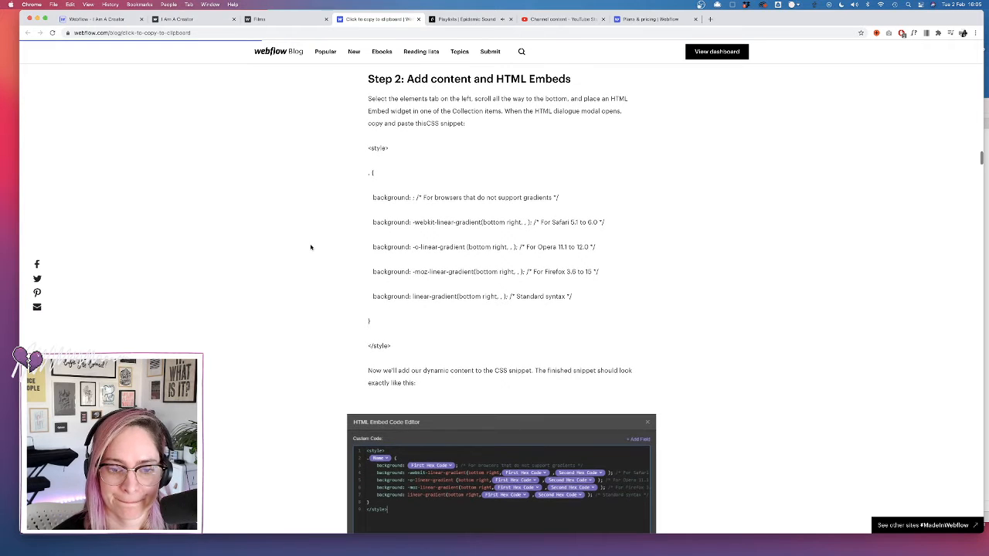
scroll(310, 247, down, 3)
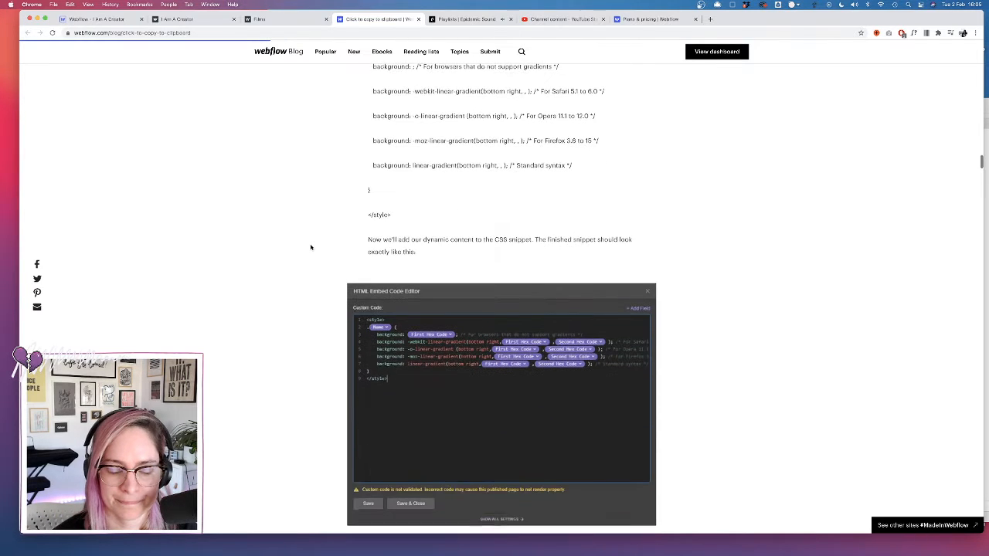
scroll(311, 247, down, 8)
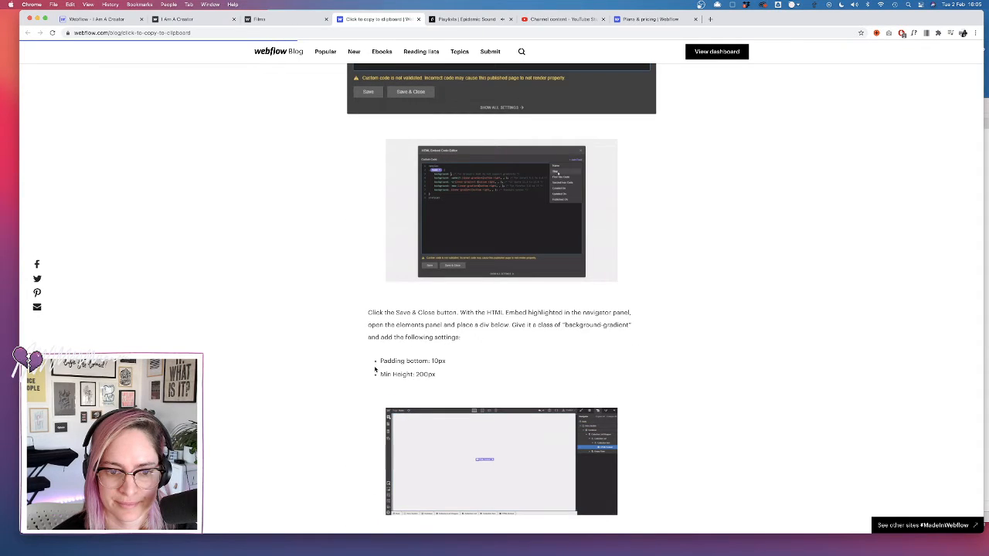
scroll(376, 370, down, 7)
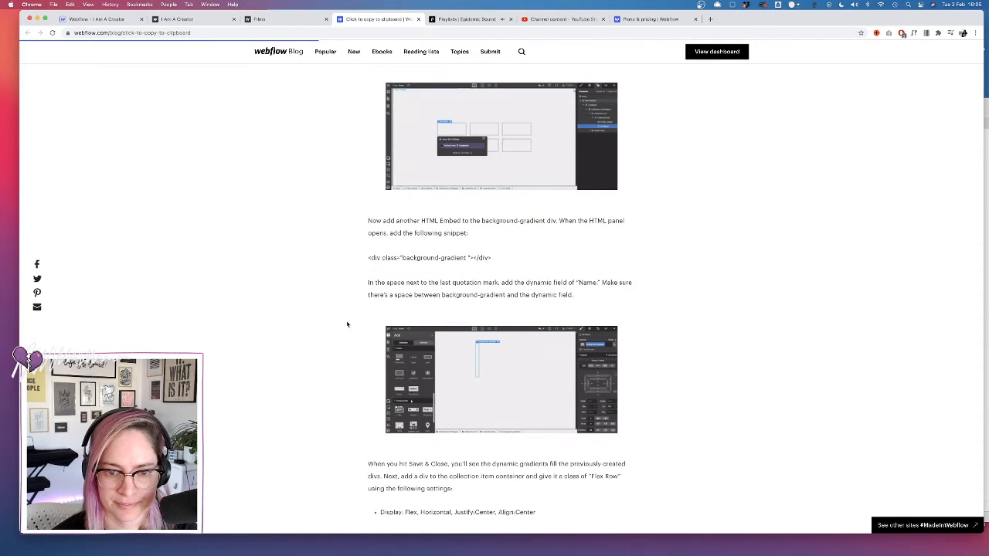
scroll(316, 414, down, 6)
scroll(315, 416, down, 20)
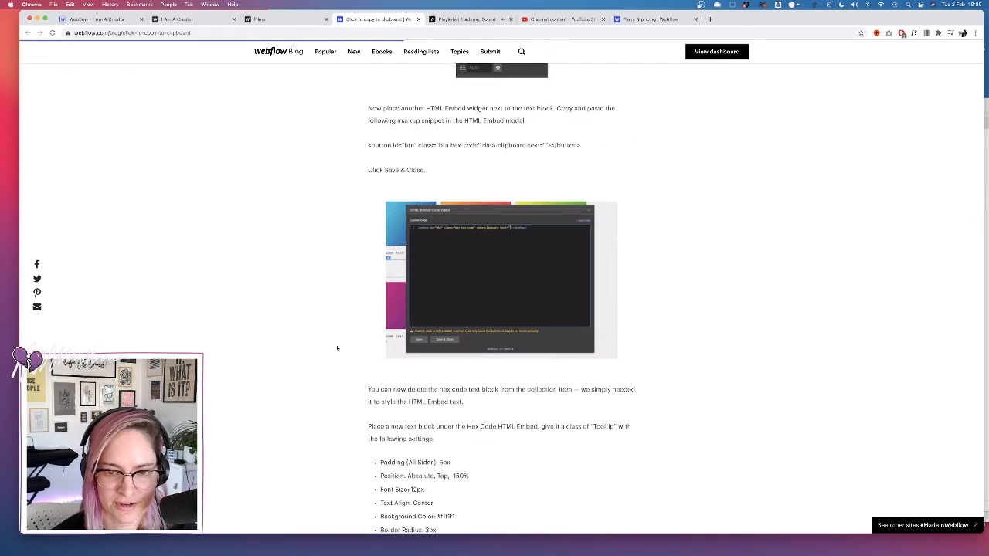
scroll(495, 158, up, 2)
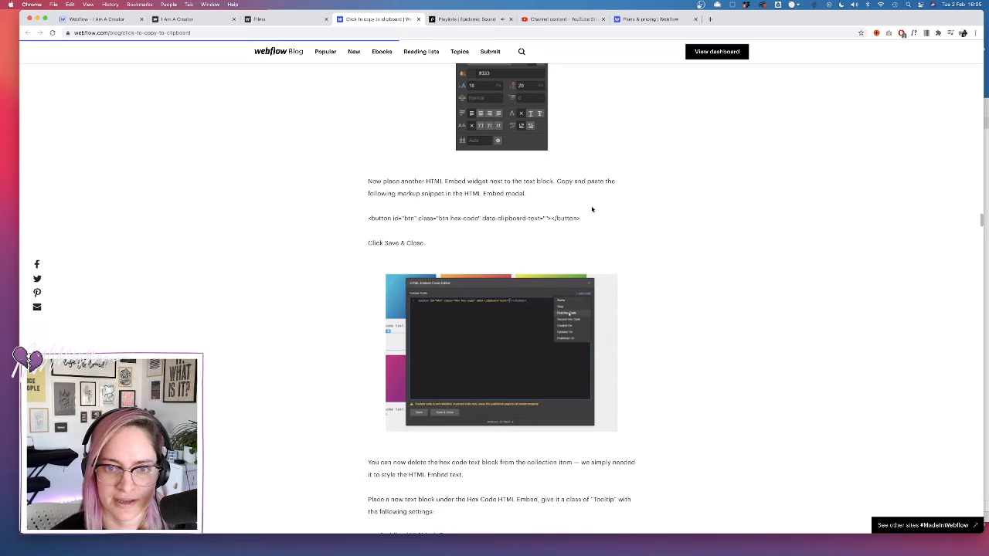
- Copy the data-clipboard-text="" attribute from the article's button markup snippet
drag(581, 220, 364, 221)
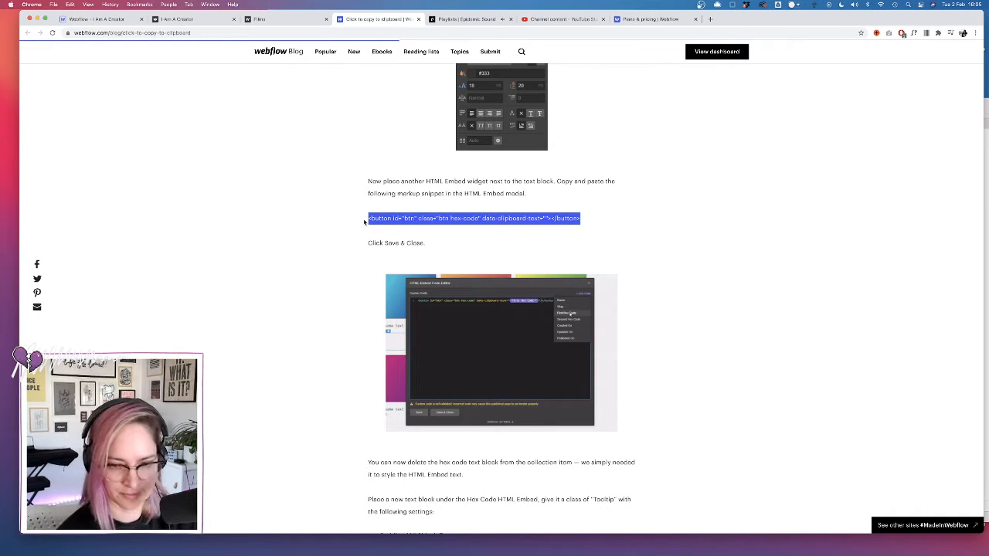
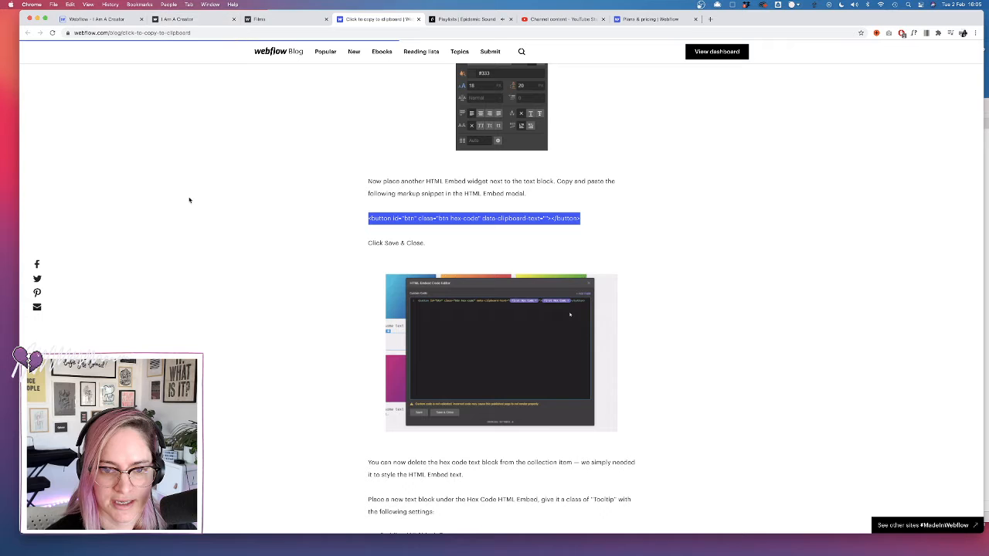
scroll(294, 302, down, 2)
scroll(294, 303, down, 1)
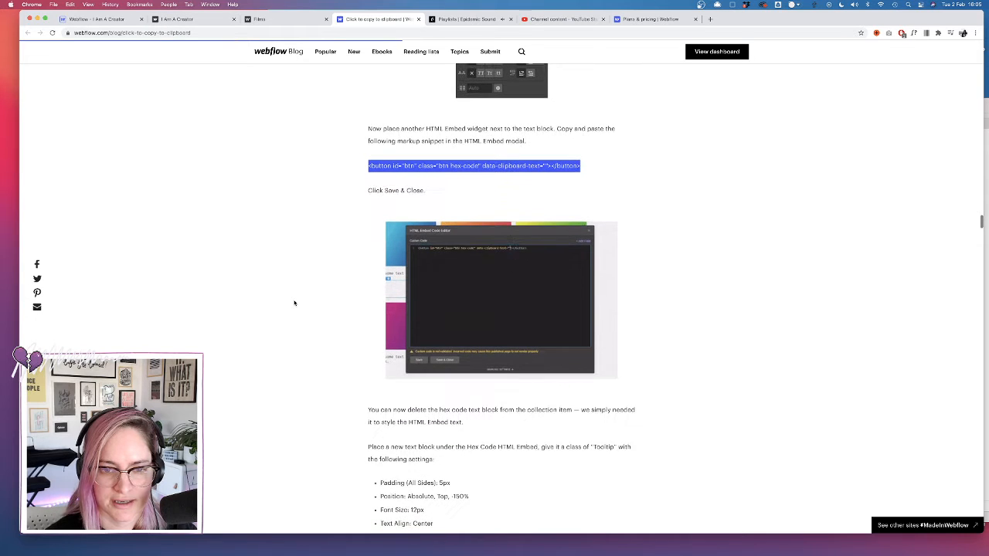
scroll(294, 303, down, 3)
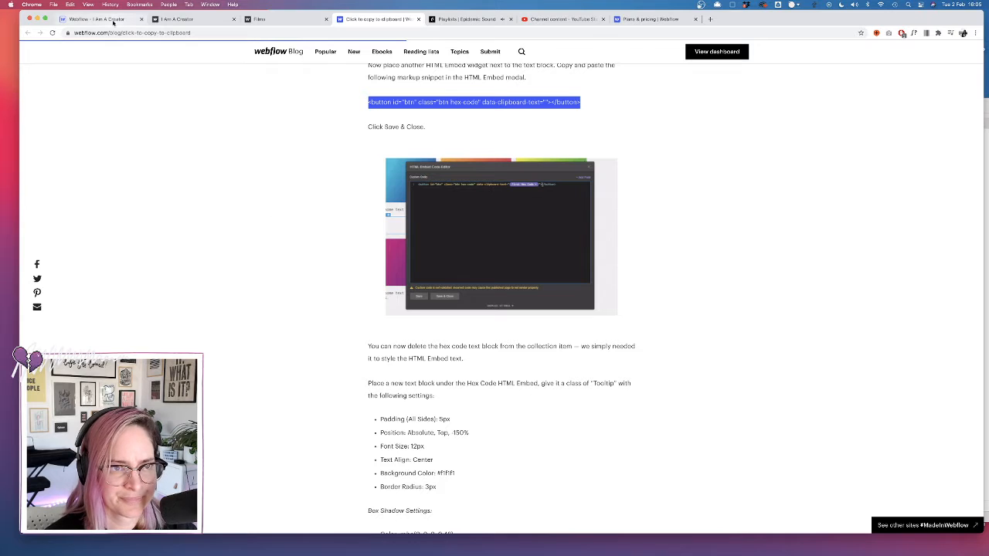
click(574, 105)
drag(548, 101, 483, 101)
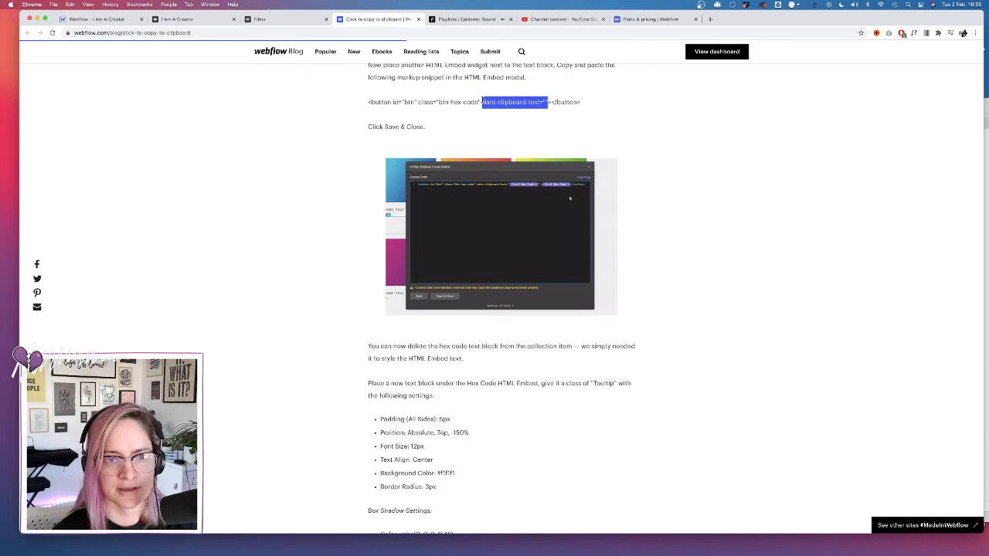
scroll(321, 270, down, 1)
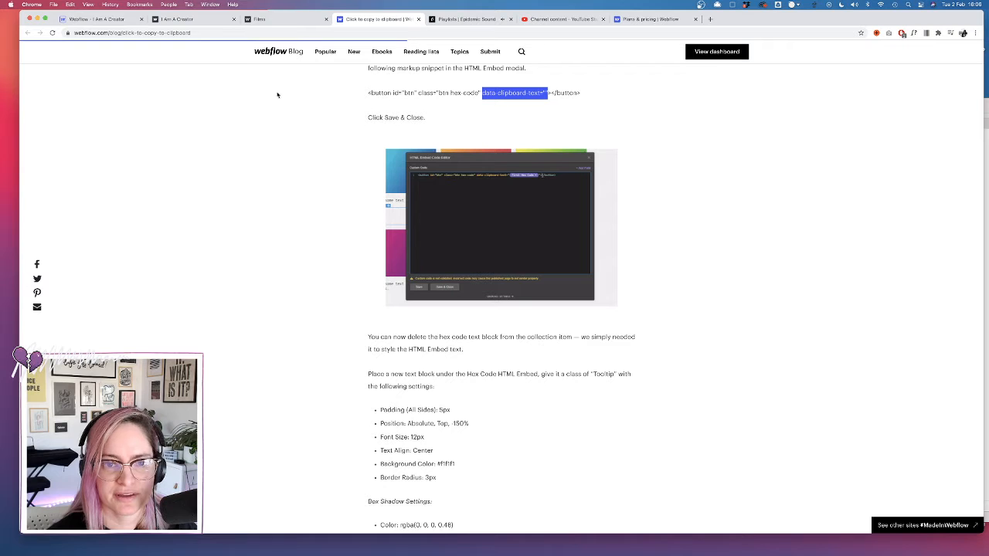
- Return to the Designer, exit preview and show all settings of the Instagram template's Copy caption link block
click(100, 19)
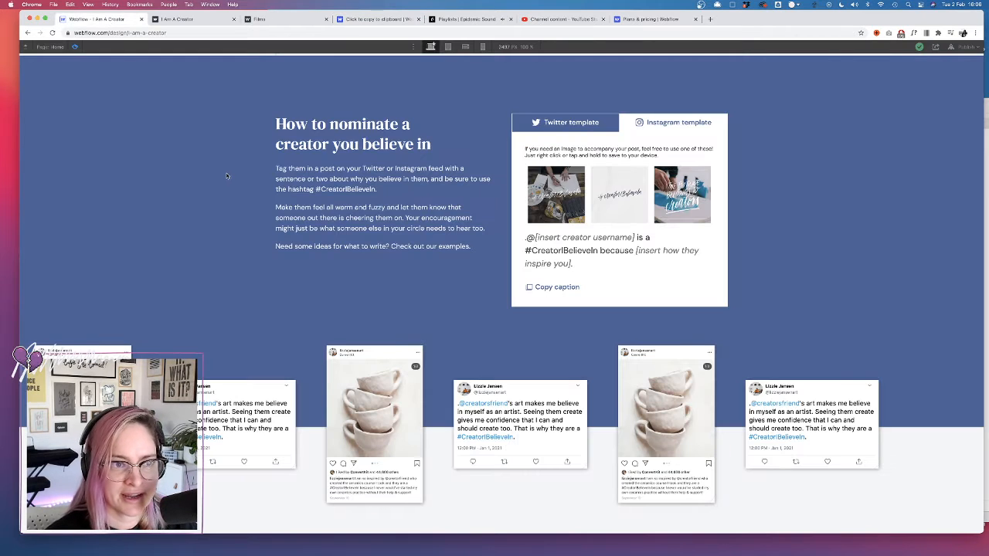
click(74, 47)
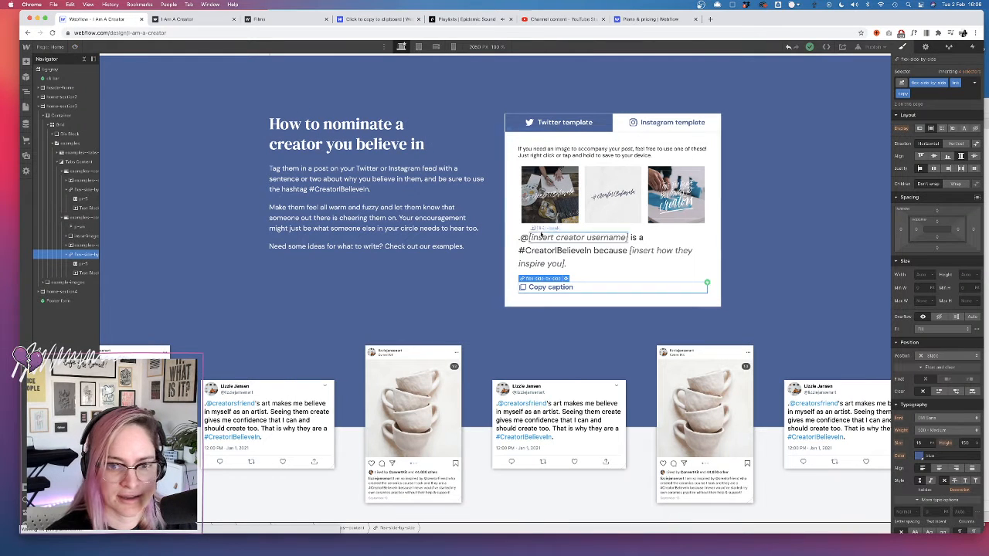
click(566, 279)
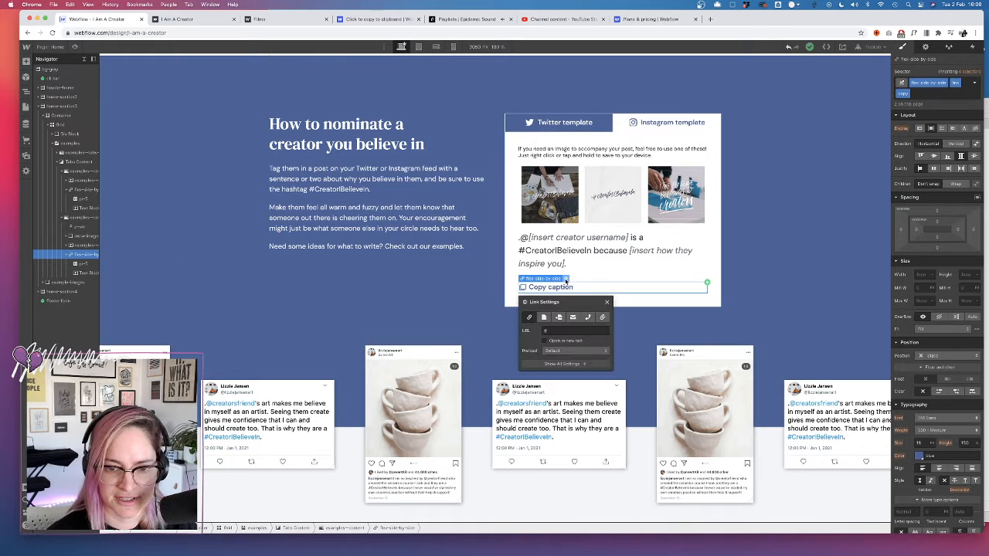
click(569, 365)
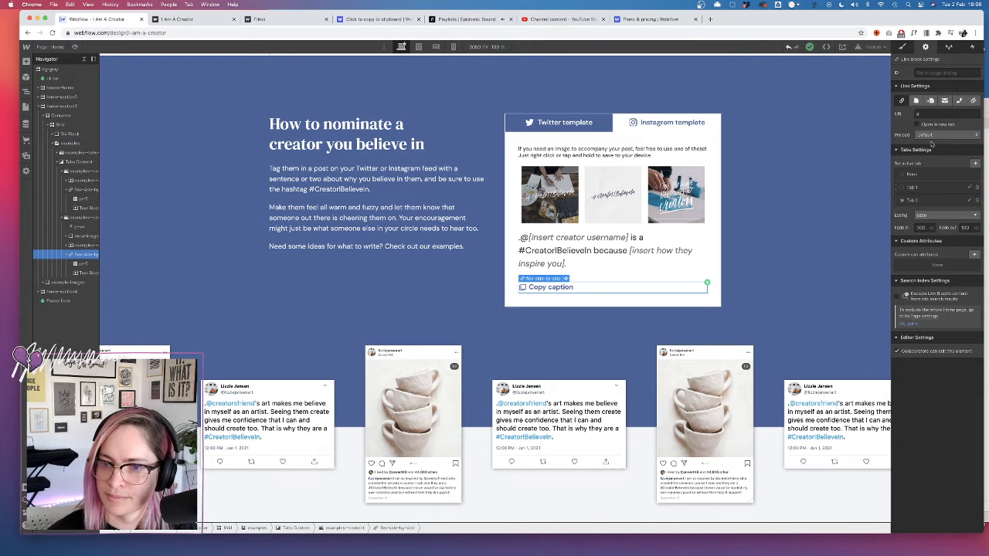
- Add a custom attribute named data-clipboard-text with the value "text" to the Copy caption link block and save it
click(975, 255)
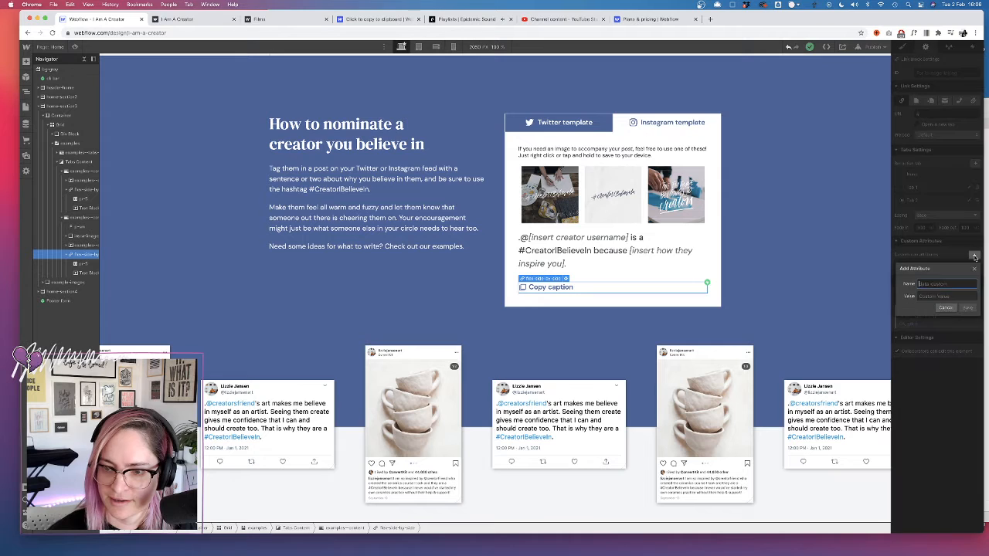
key(super+v)
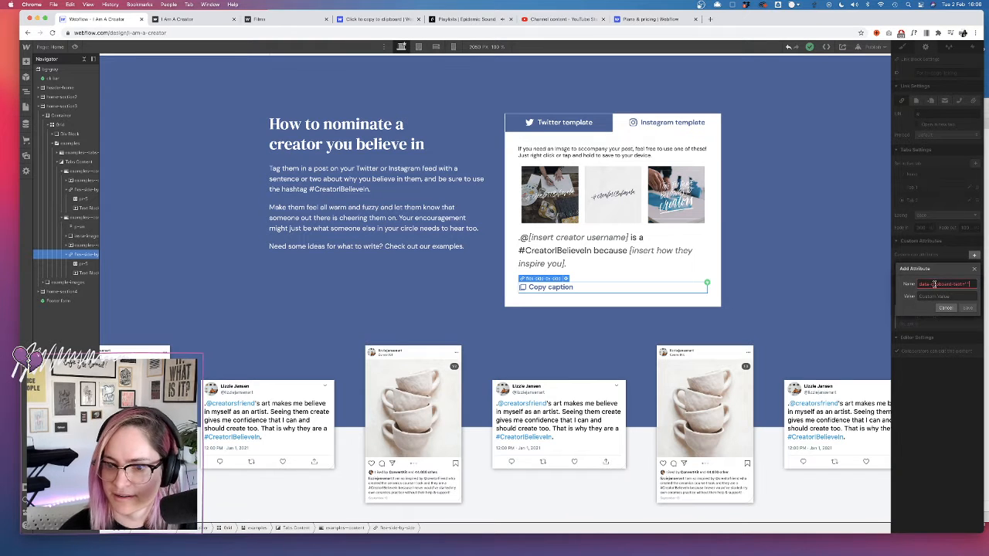
key(BackSpace)
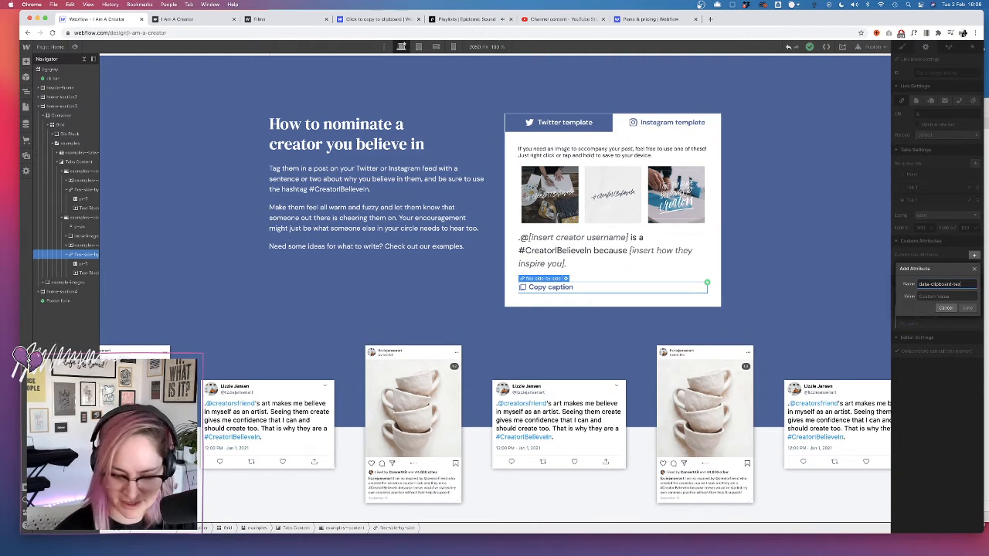
key(Escape)
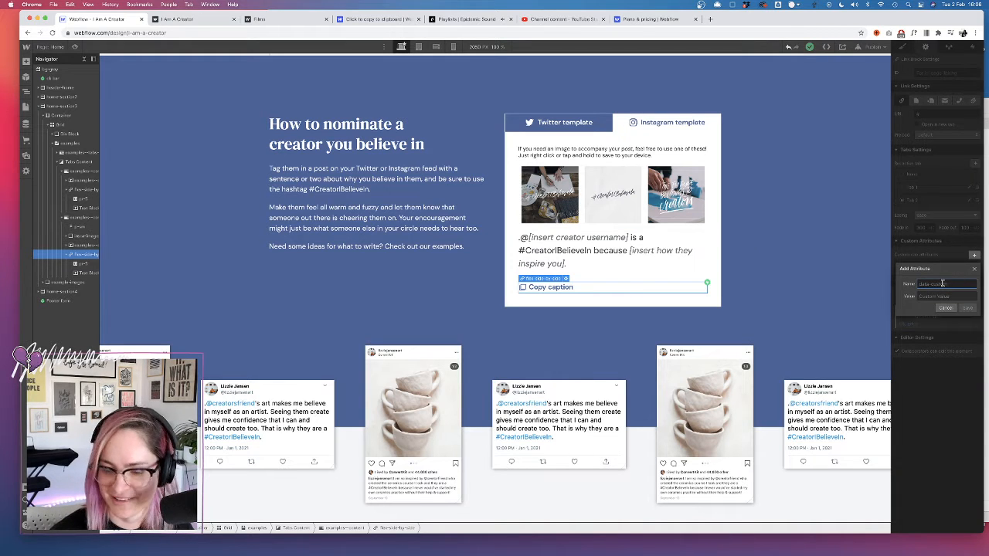
text(data-custom)
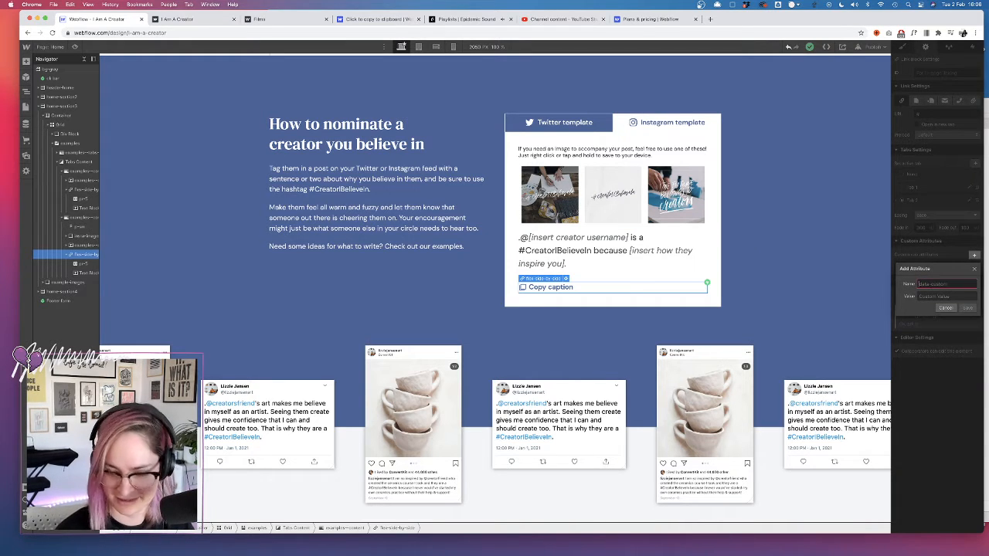
key(Tab)
text(text)
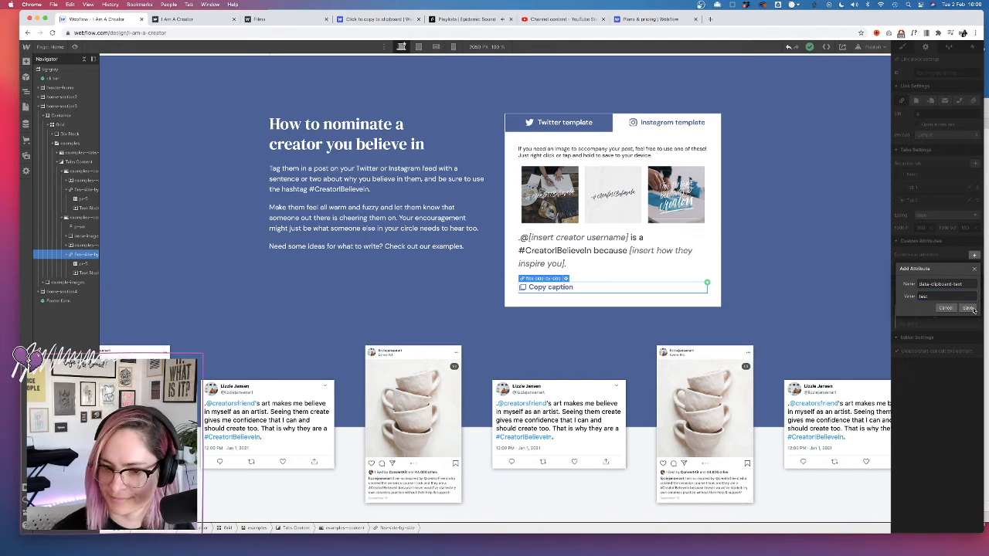
click(967, 308)
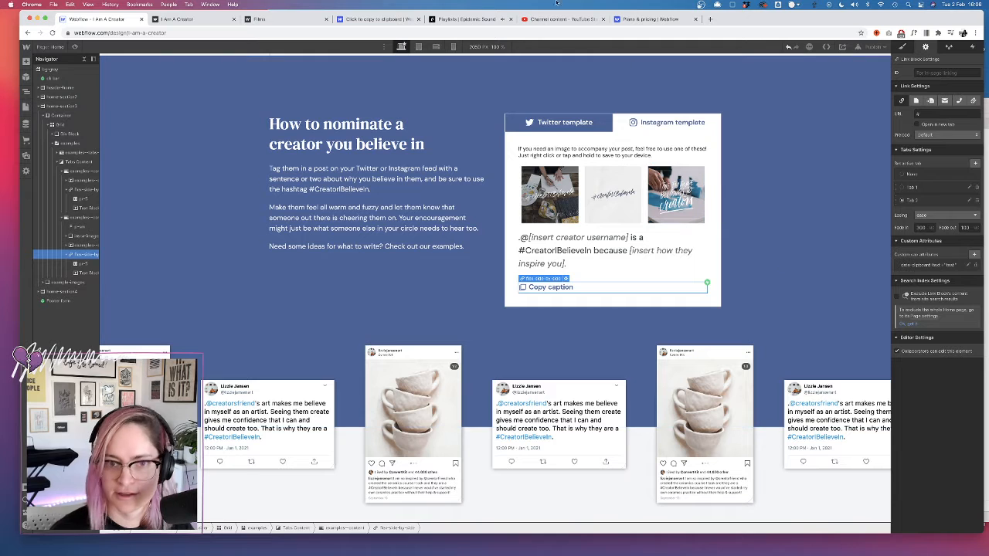
- Go back to the click-to-copy article and copy the clipboard.js script snippet from Step 3, including the new Clipboard('.btn') block
click(467, 19)
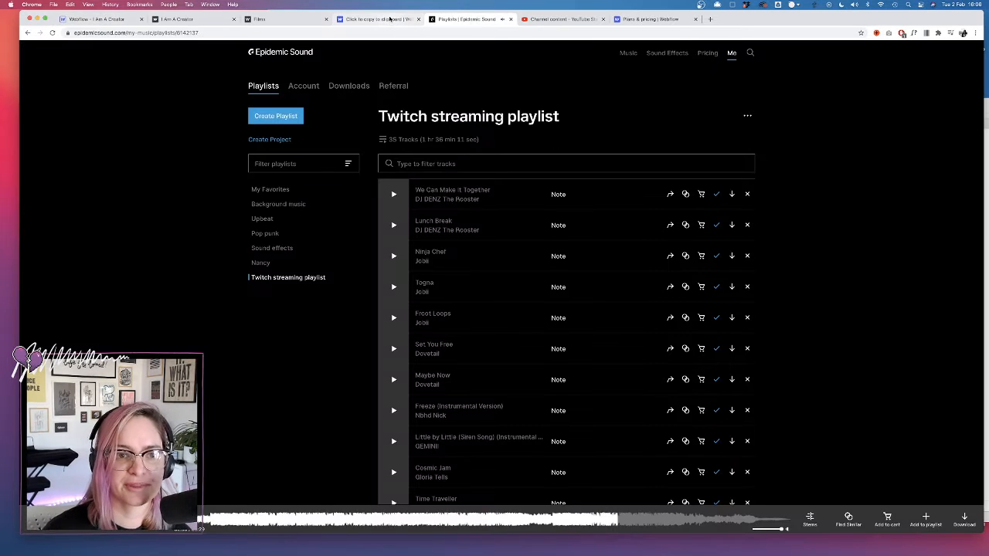
click(379, 19)
scroll(309, 280, down, 3)
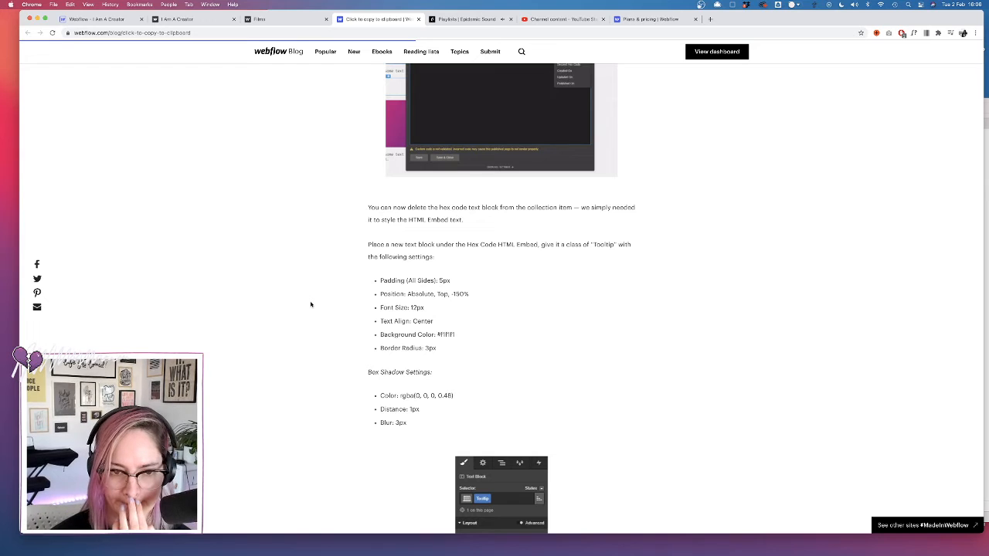
scroll(310, 304, down, 10)
scroll(311, 304, down, 10)
scroll(311, 304, down, 10)
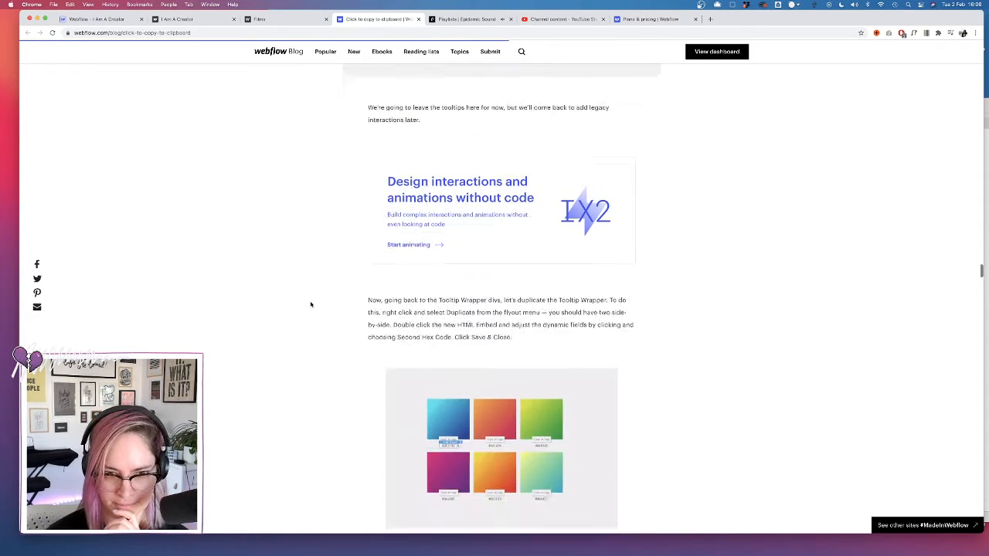
scroll(310, 305, down, 5)
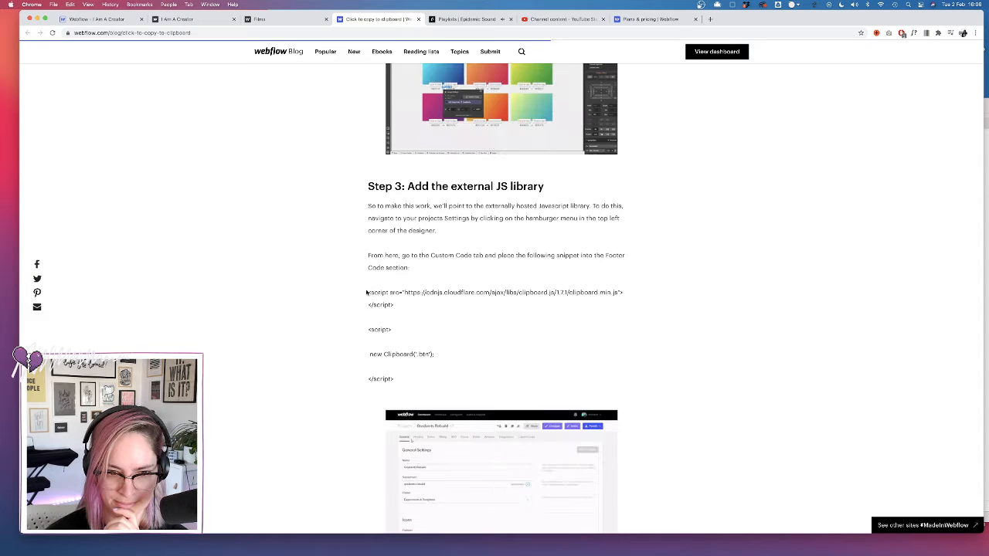
drag(367, 291, 408, 380)
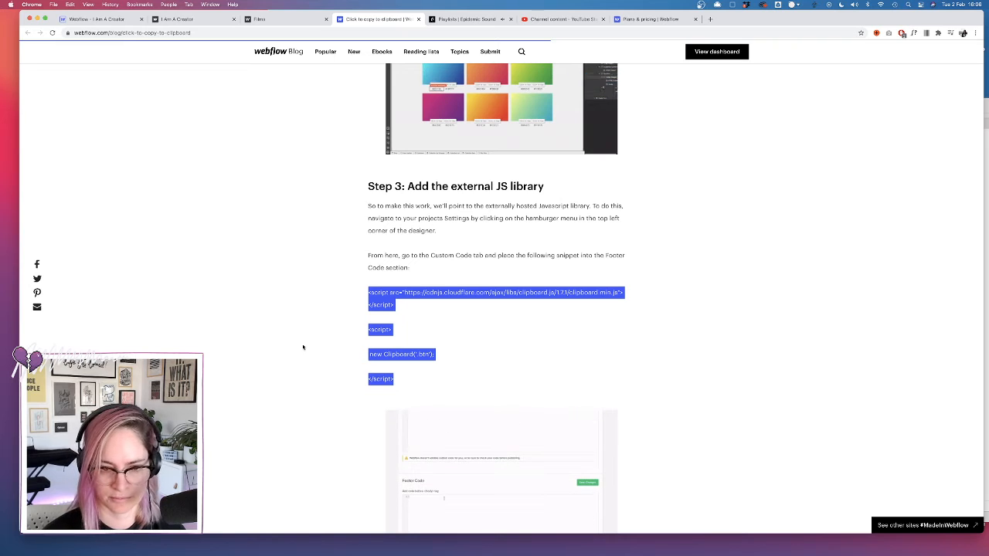
- Check the article around Step 3, and open the custom code settings of the I Am A Creator project
scroll(306, 386, down, 3)
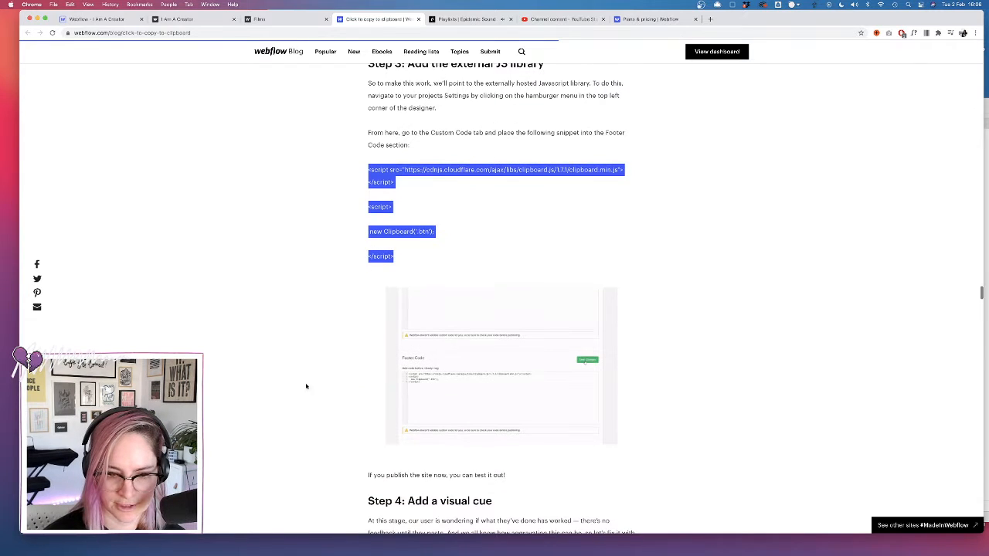
scroll(306, 387, down, 3)
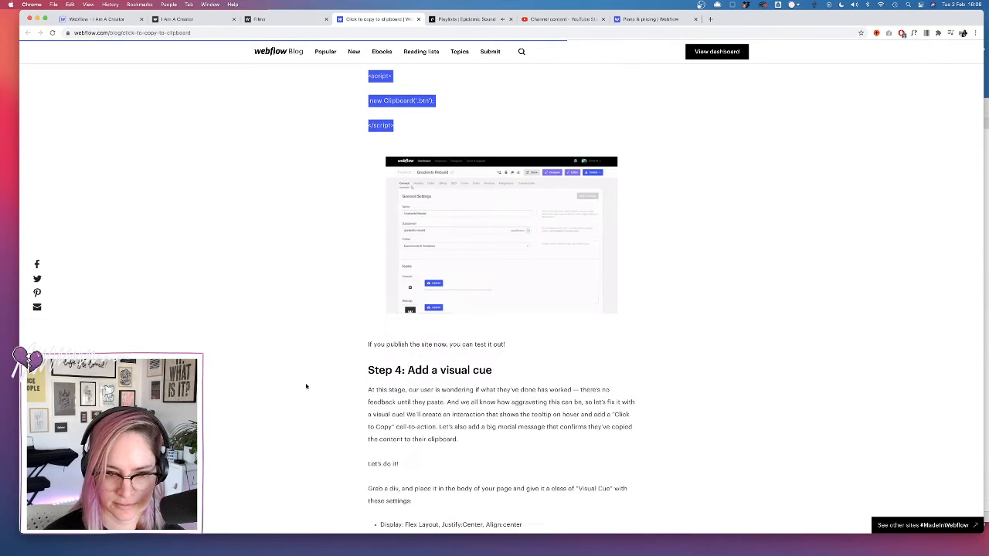
scroll(306, 386, up, 2)
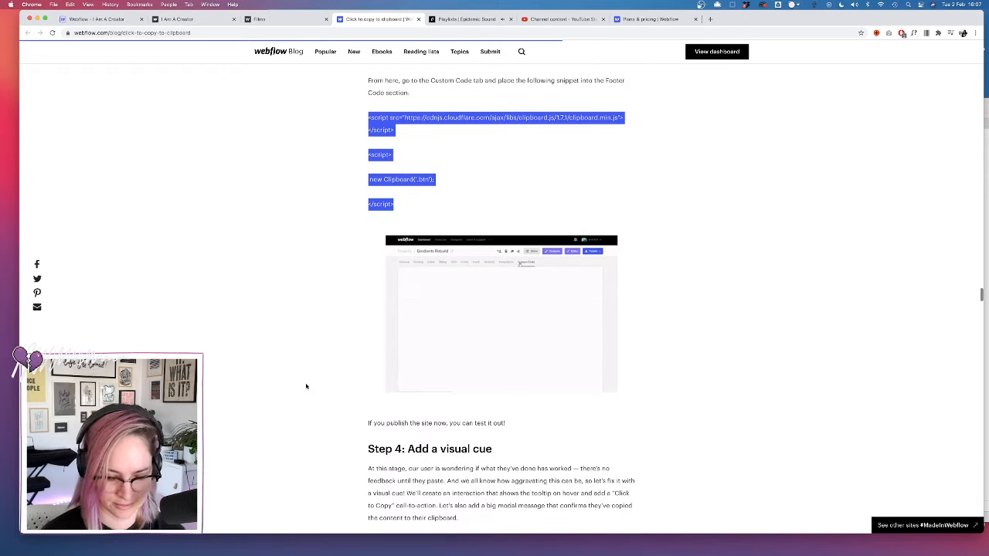
scroll(306, 386, up, 10)
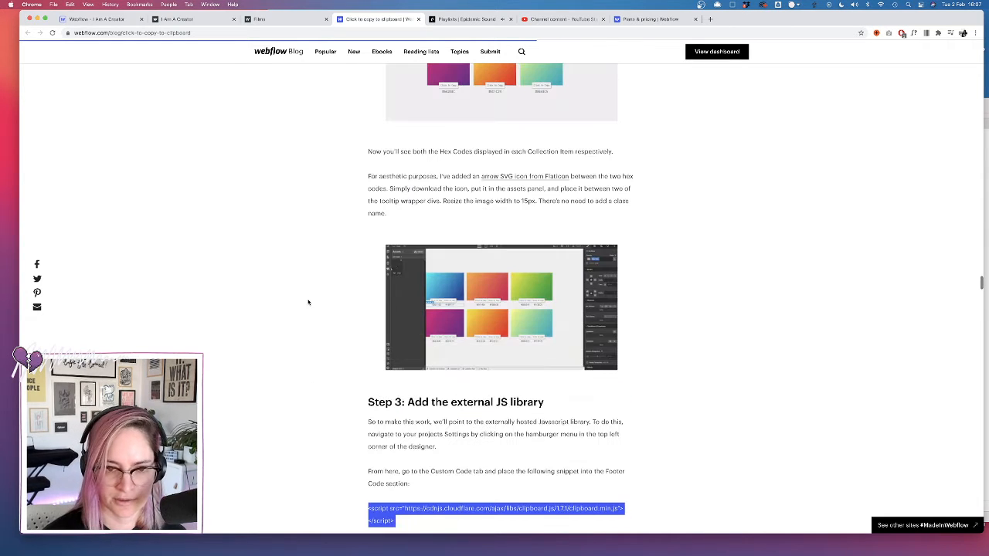
scroll(308, 302, down, 3)
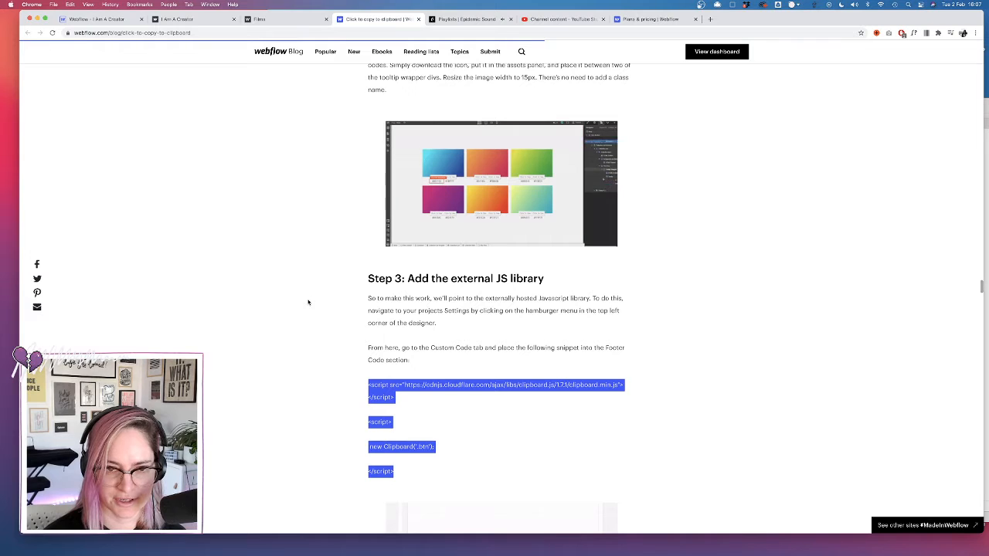
click(94, 19)
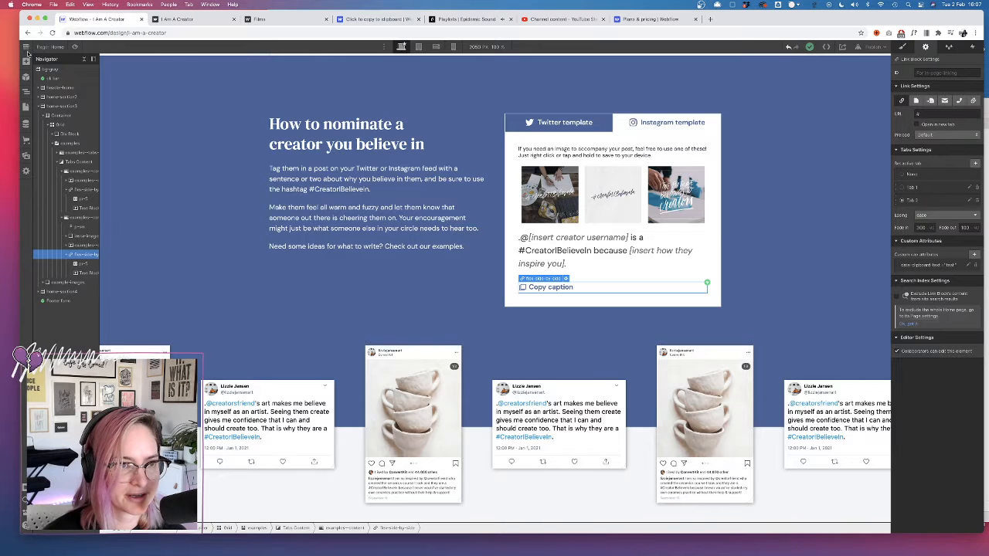
click(27, 49)
click(53, 54)
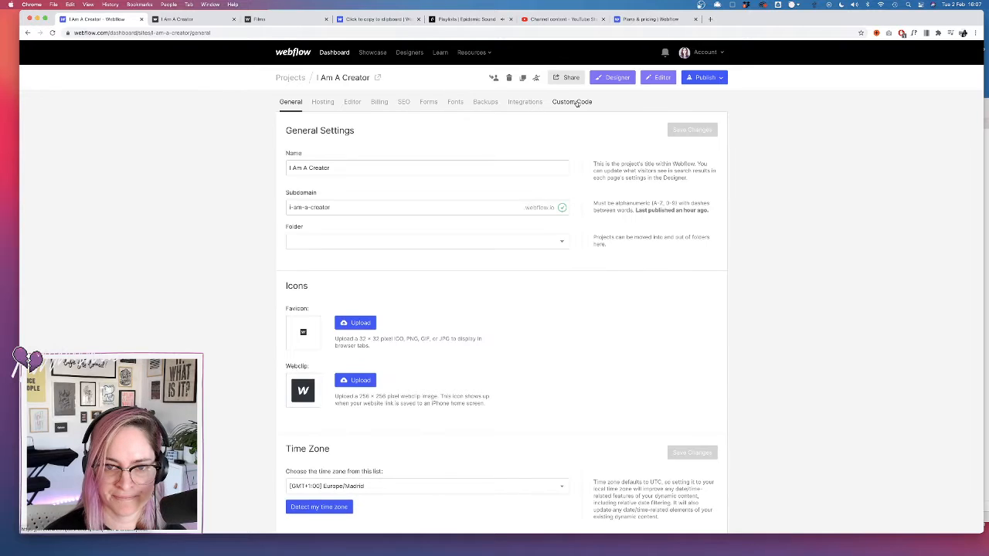
click(572, 101)
- Append the clipboard.js 1.7.1 snippet to the Head Code with the Clipboard selector set to '.copy', save the changes and reopen the Designer
scroll(340, 324, down, 5)
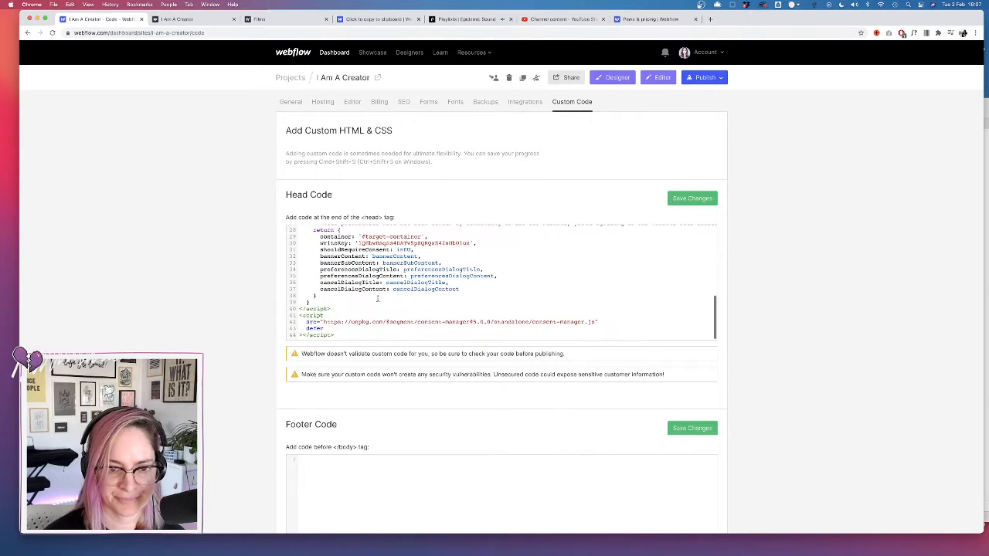
click(338, 337)
key(Return)
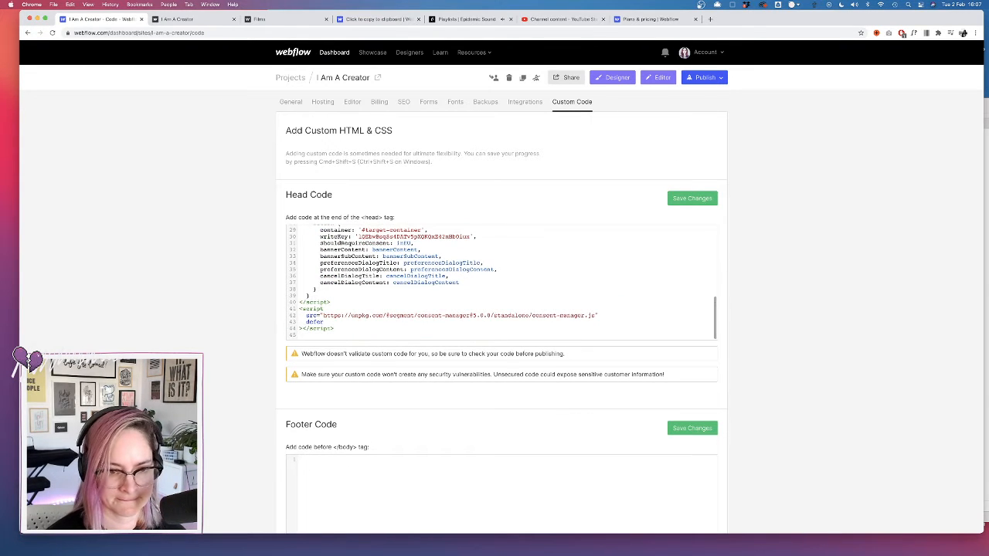
text(<script src="https://cdnjs.cloudflare.com/ajax/libs/clipboard.js/1.7.1/clipboard.min.js"></script>  <script>  new Clipboard('.btn');  </script>)
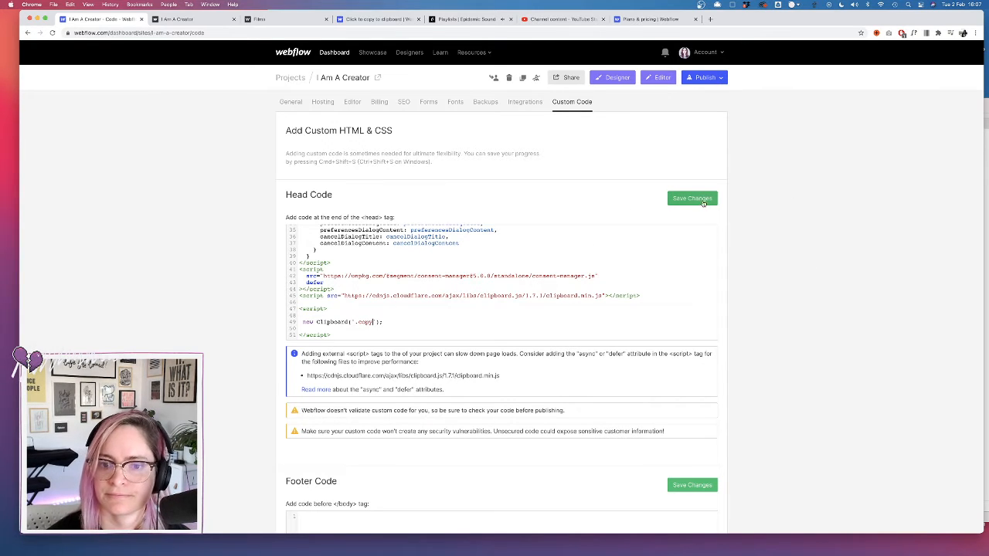
click(700, 199)
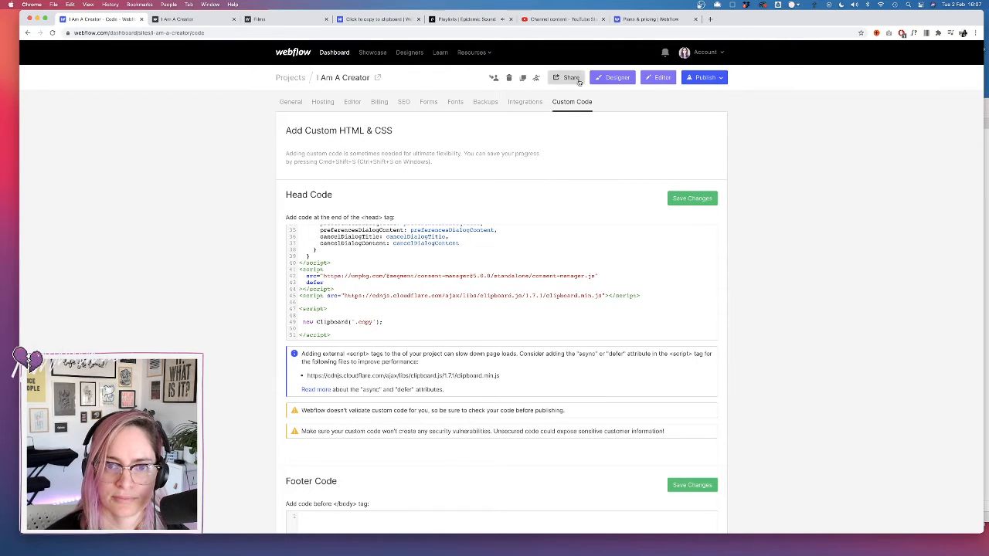
click(627, 80)
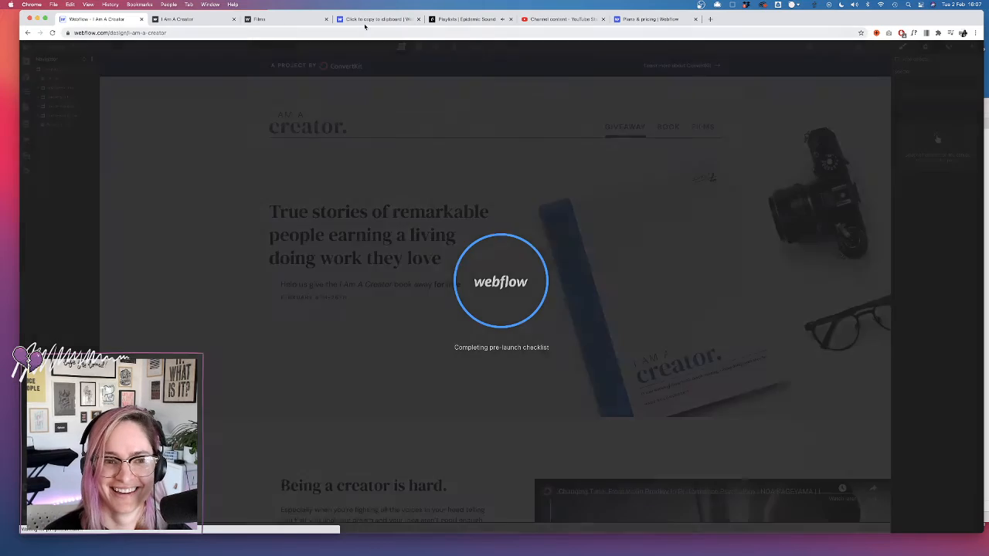
- Review the article's Steps 3 and 4, and compare the script's '.btn' selector with the Step 2 button markup
click(369, 19)
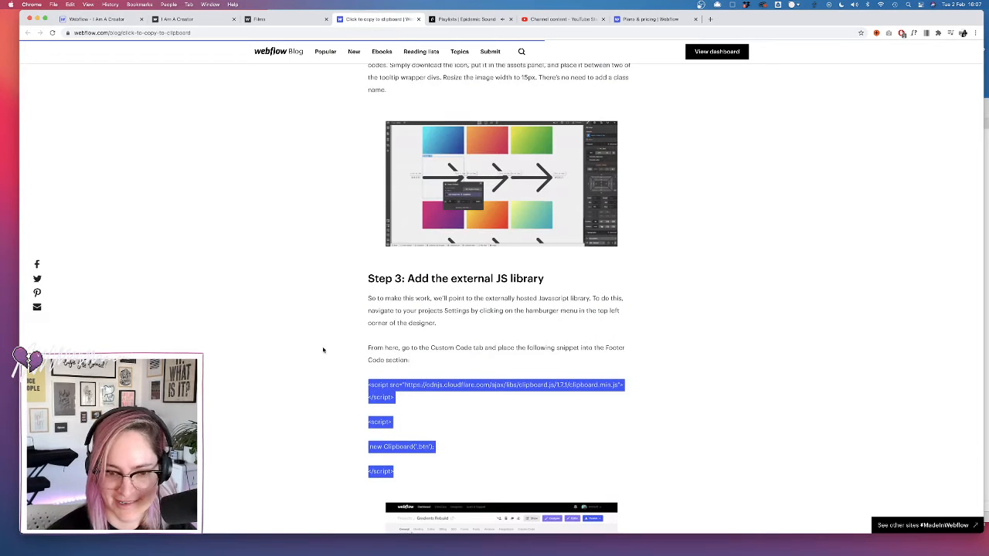
scroll(340, 324, down, 3)
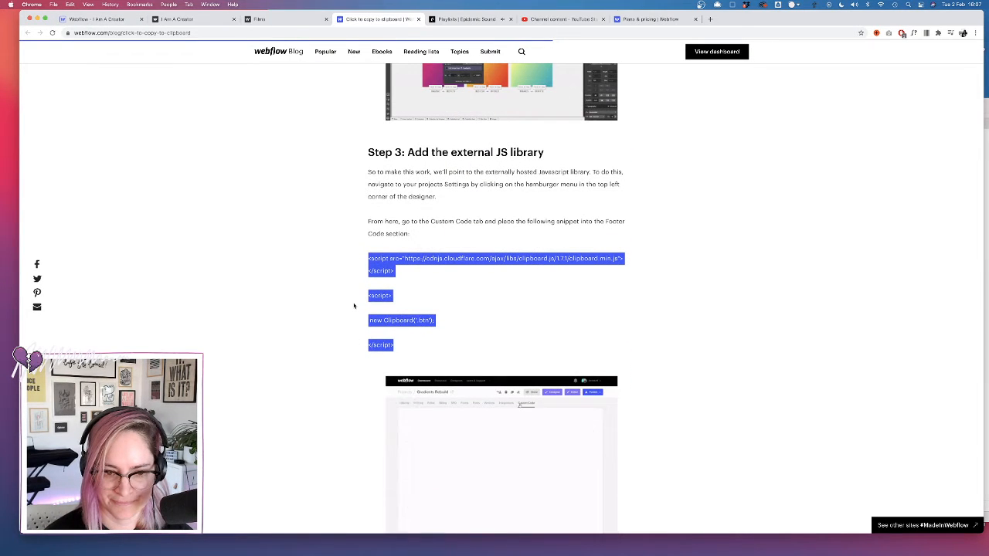
scroll(354, 306, down, 11)
scroll(354, 306, down, 3)
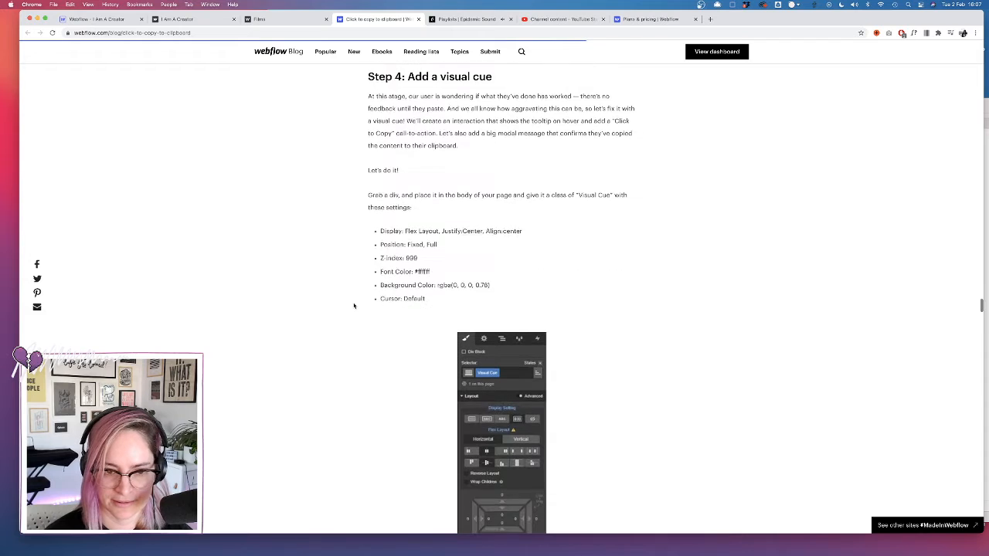
scroll(354, 306, down, 3)
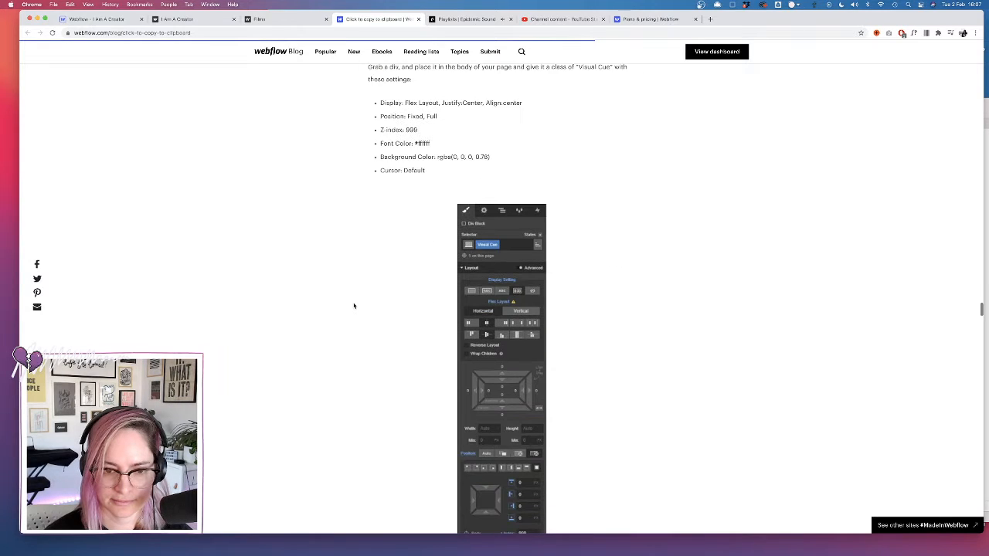
scroll(354, 306, up, 17)
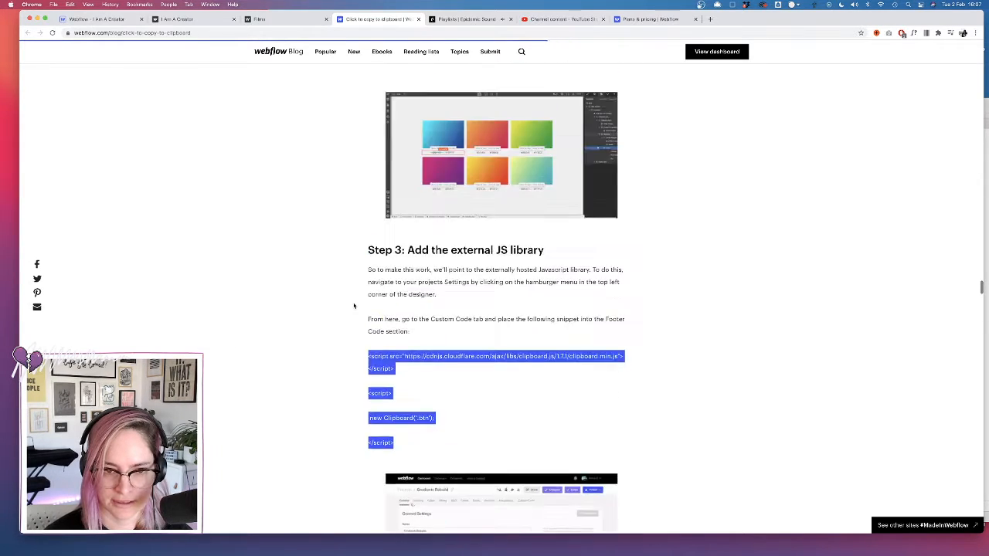
click(431, 423)
double_click(424, 418)
scroll(421, 415, up, 15)
scroll(419, 413, up, 12)
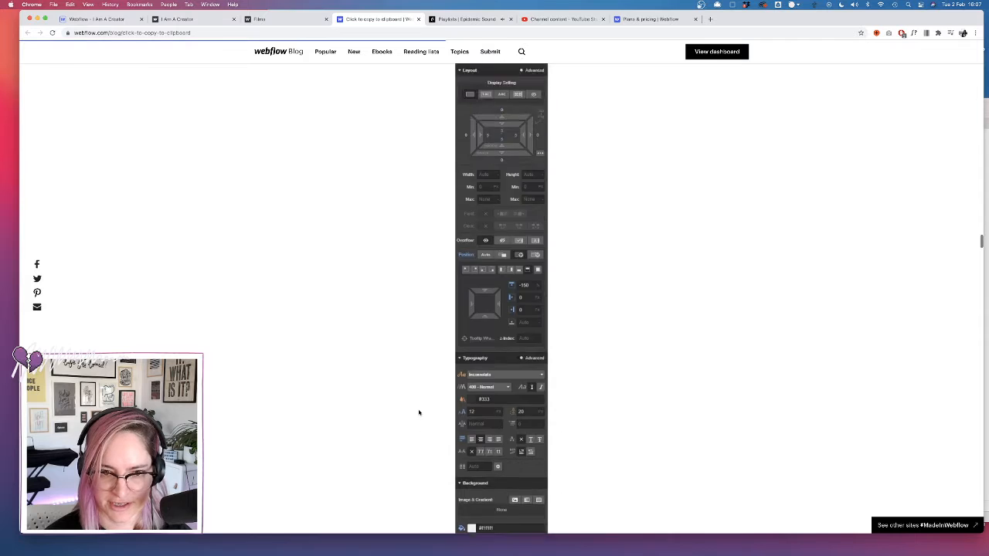
scroll(419, 413, down, 8)
scroll(420, 414, up, 5)
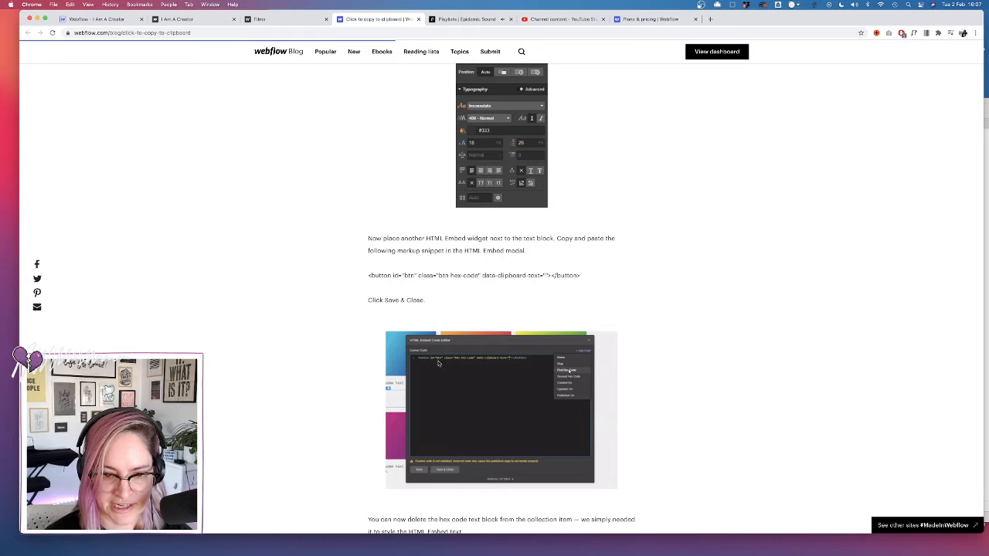
- Return to the Designer and give the Copy caption link block in the nomination card the ID copy
scroll(409, 388, down, 1)
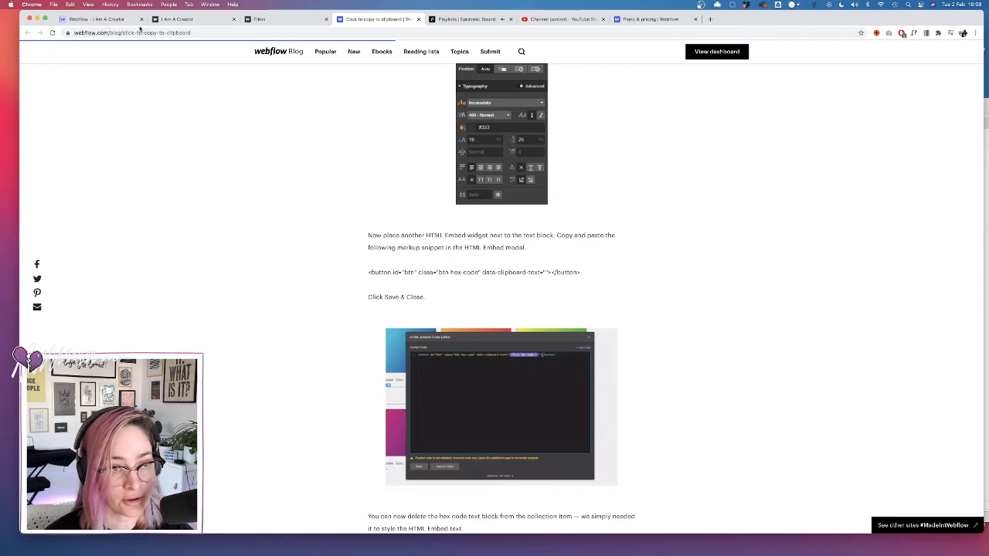
click(100, 18)
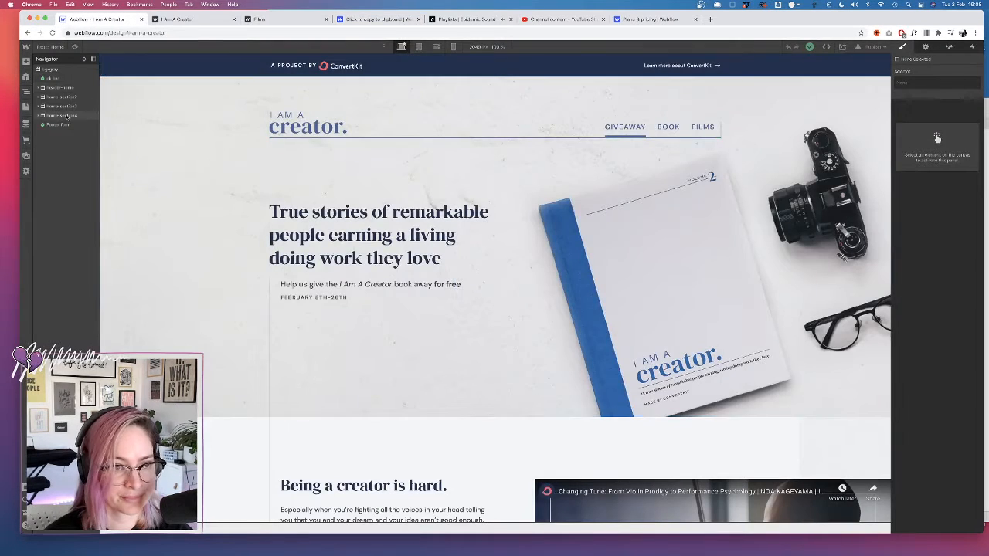
scroll(338, 162, down, 15)
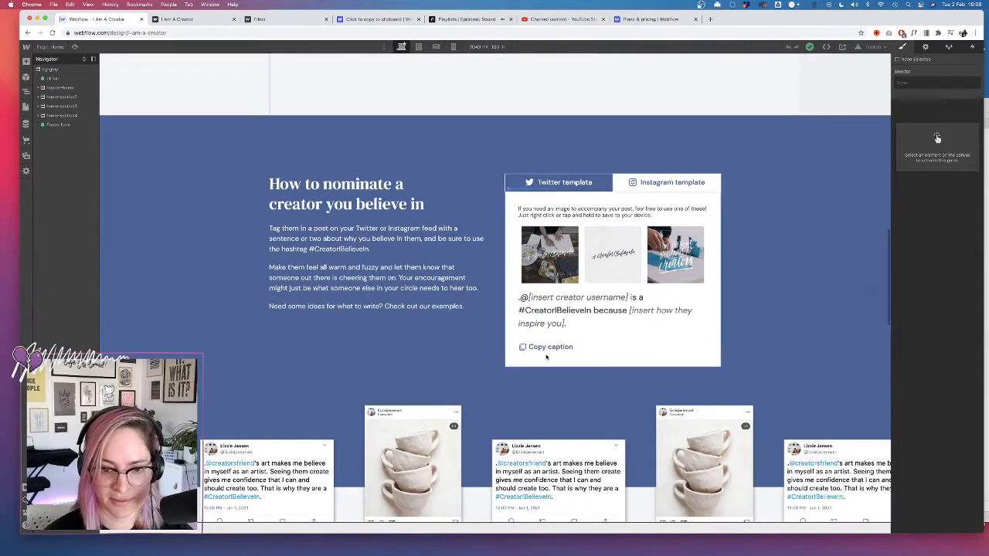
click(549, 347)
click(81, 218)
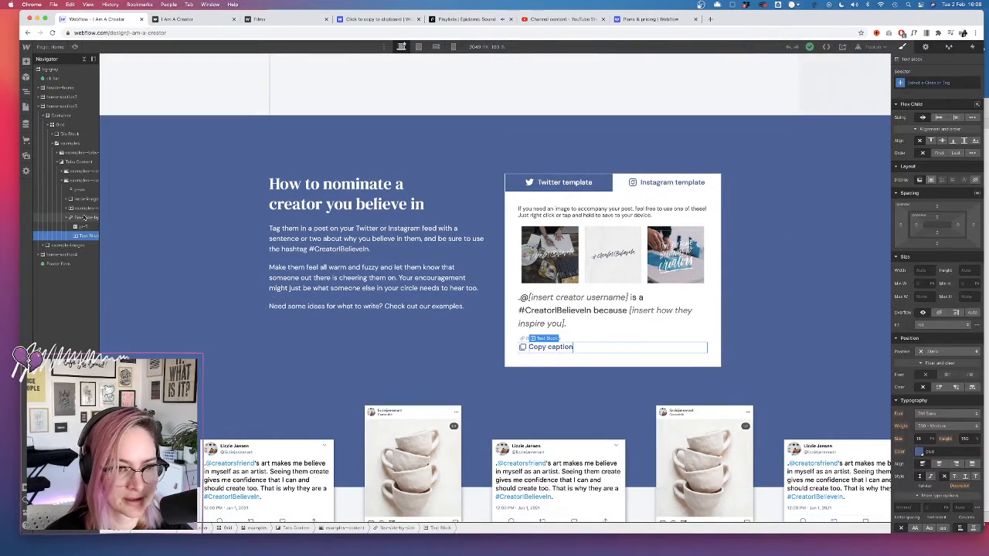
click(925, 46)
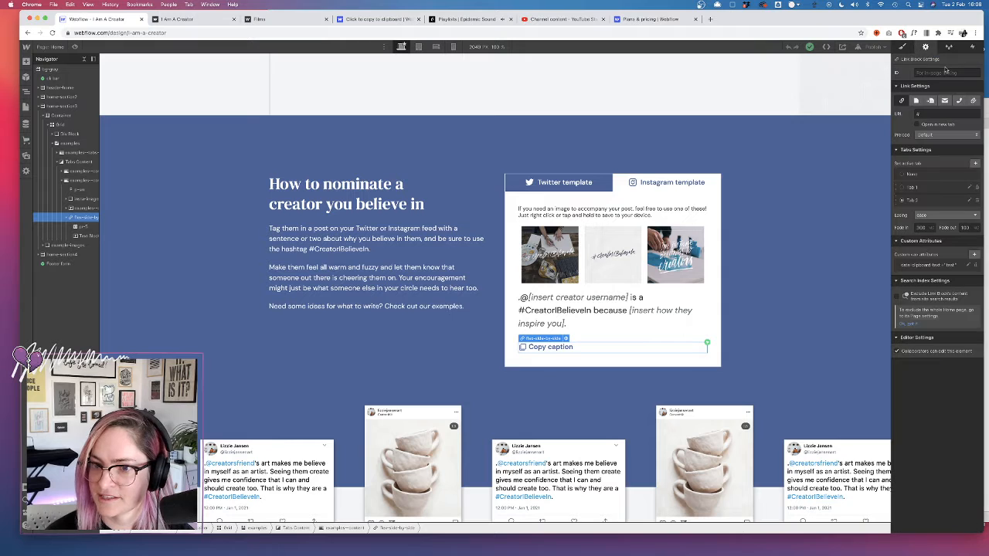
click(937, 72)
text(copy)
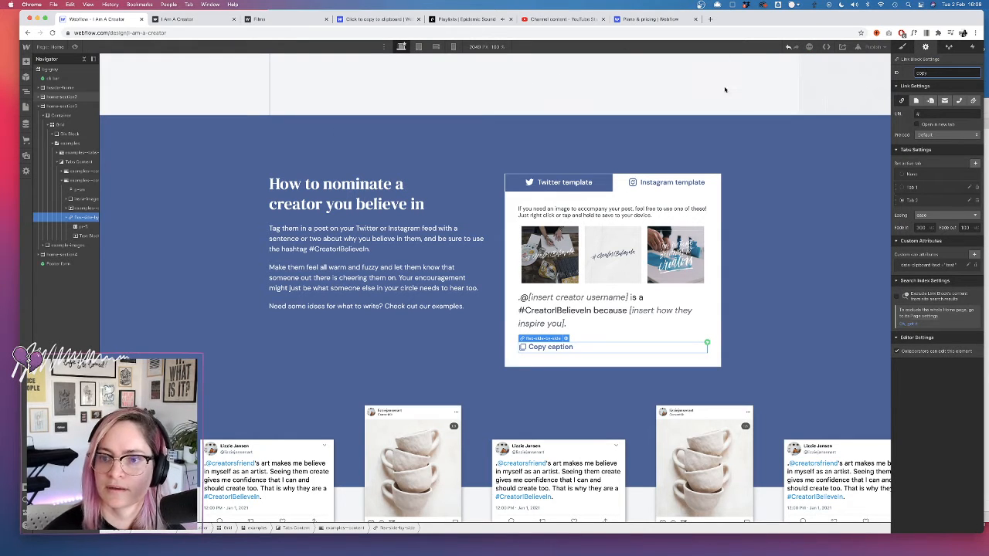
- Reselect the Copy caption link block and check its ID and link settings
click(949, 84)
click(942, 75)
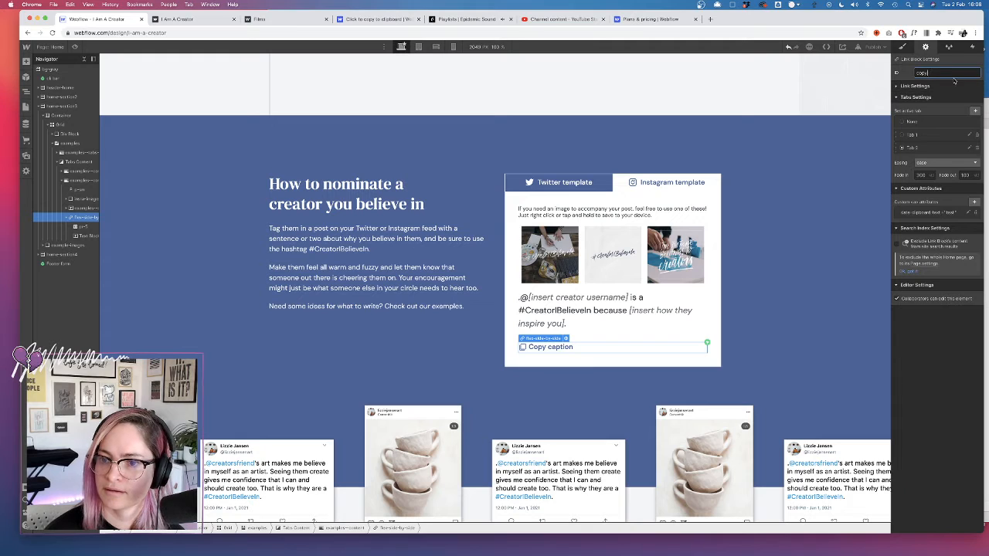
click(903, 75)
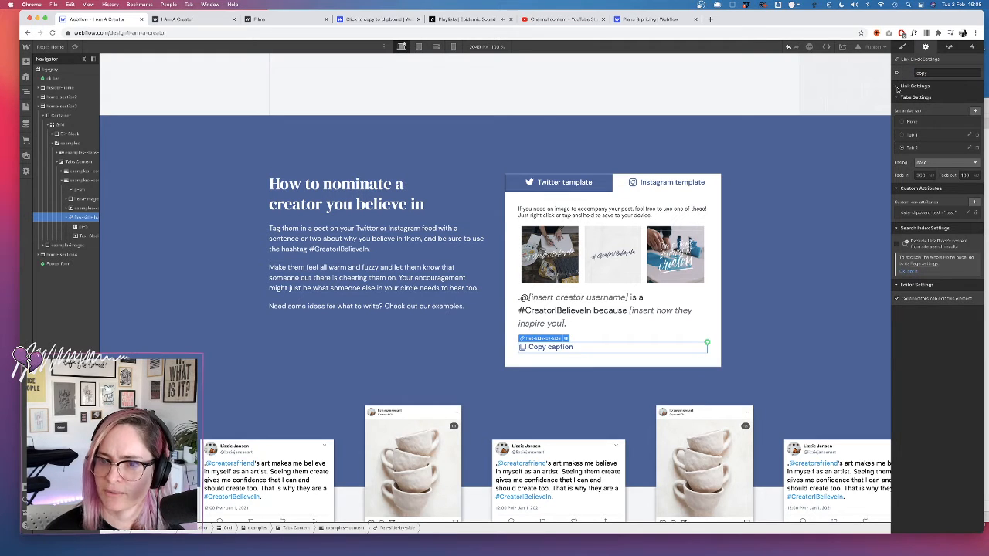
click(896, 87)
click(705, 127)
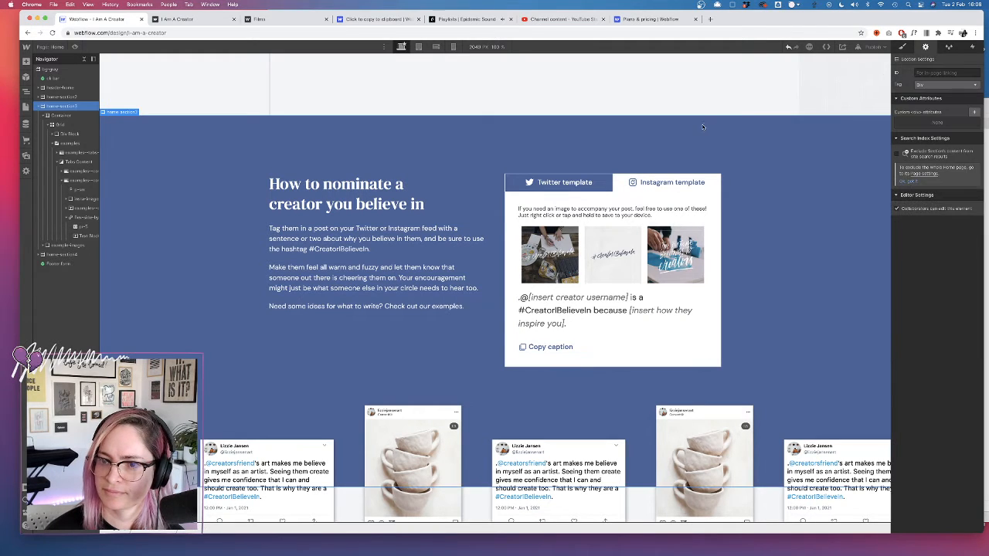
click(550, 350)
click(86, 218)
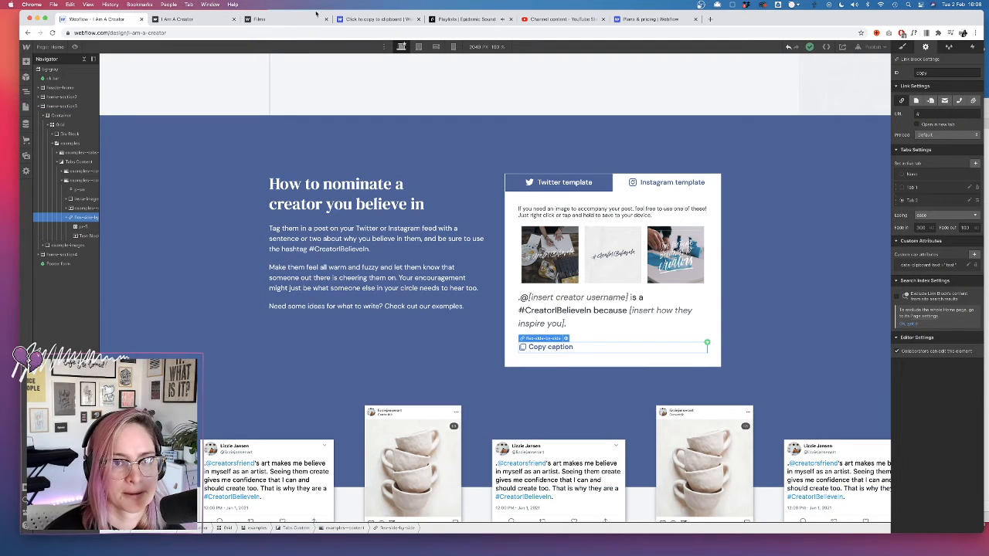
- Read through the rest of the click-to-copy article, including Step 4 on the visual cue and Step 5 on interactions
click(373, 20)
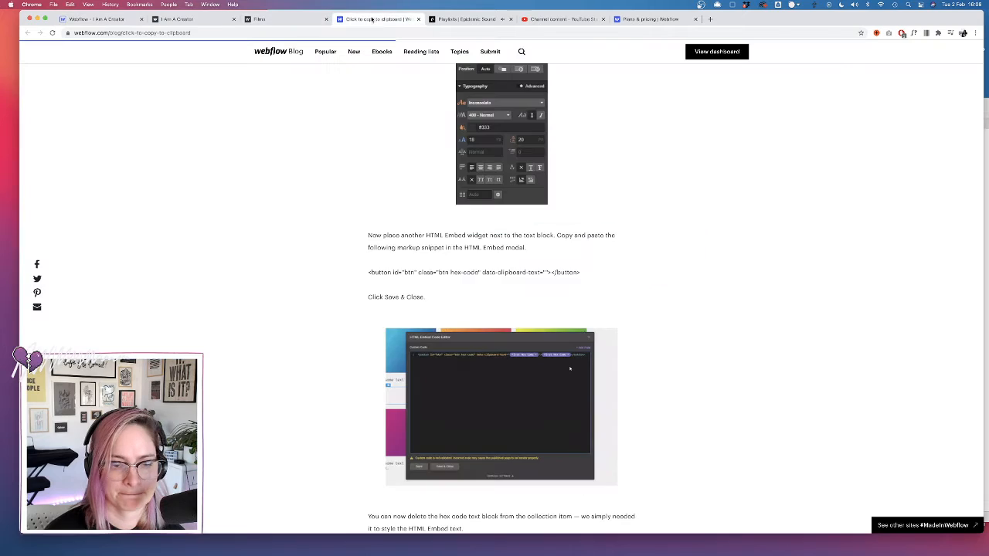
scroll(339, 317, down, 5)
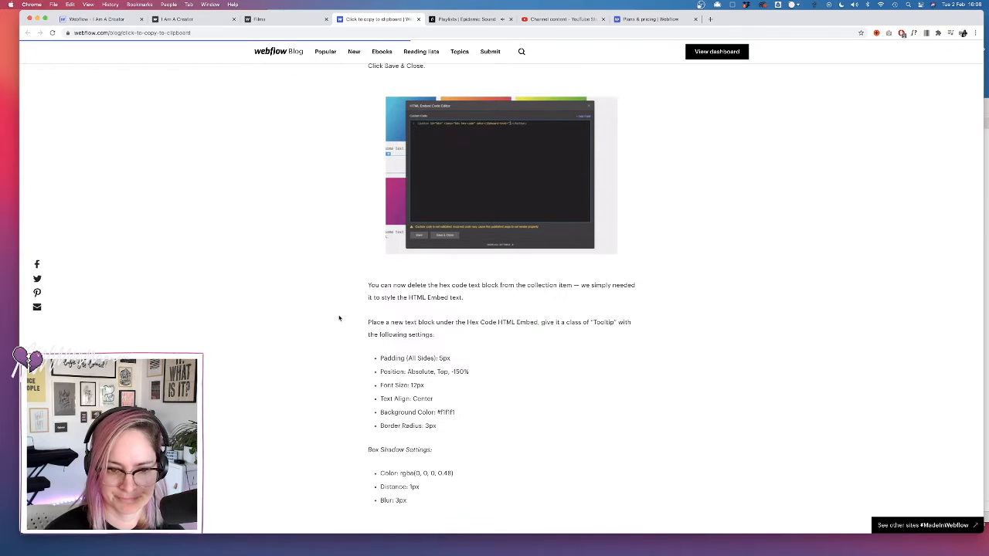
scroll(339, 318, up, 10)
scroll(339, 318, down, 15)
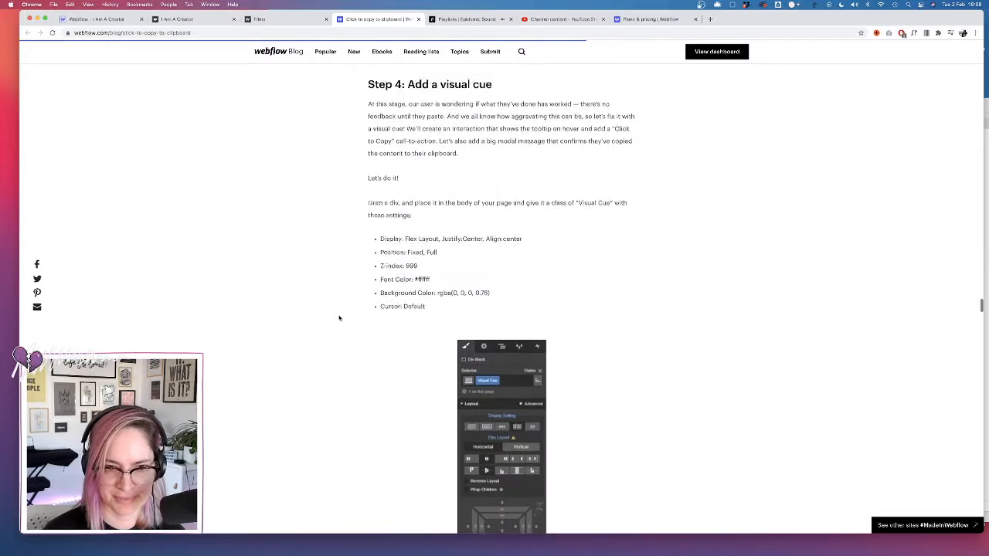
scroll(339, 318, down, 5)
scroll(339, 317, up, 5)
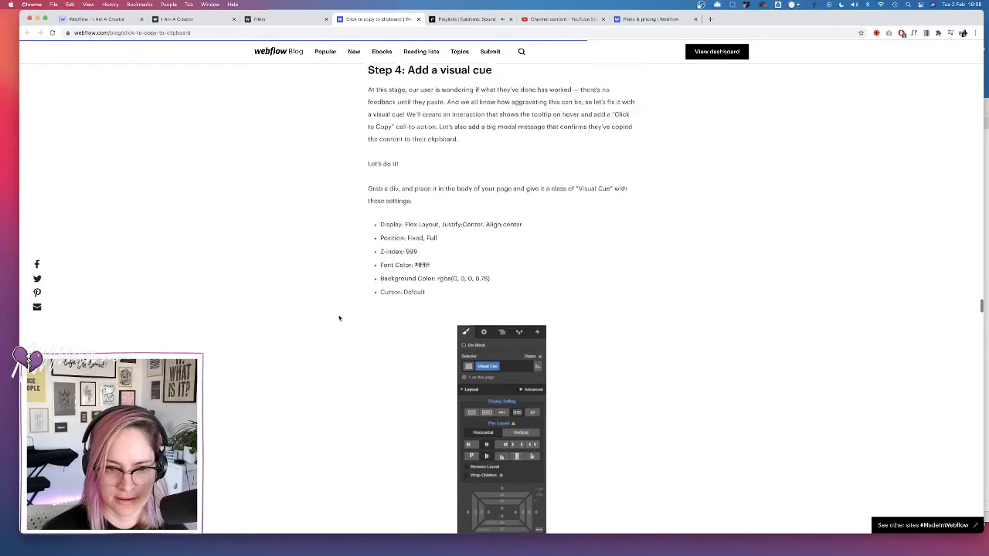
scroll(351, 294, down, 10)
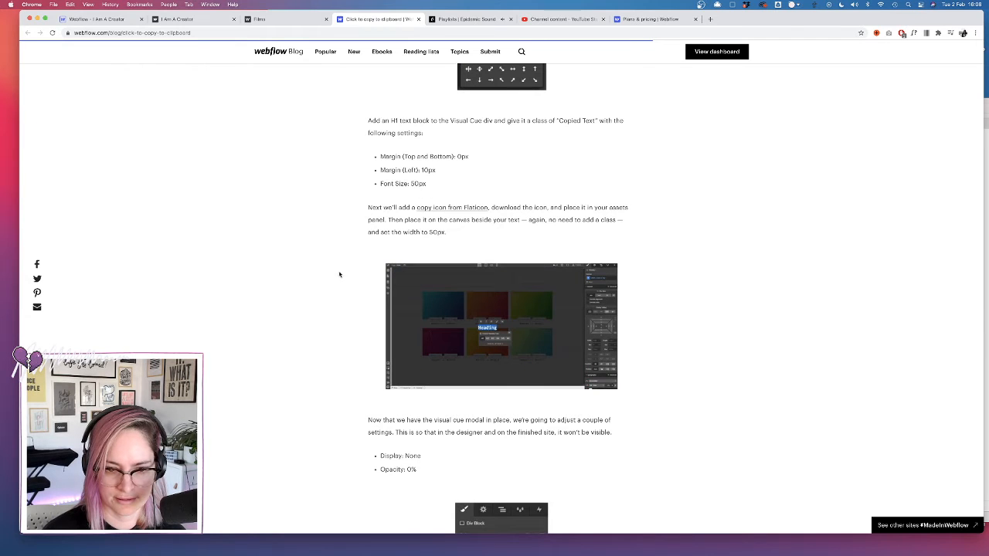
scroll(317, 332, down, 12)
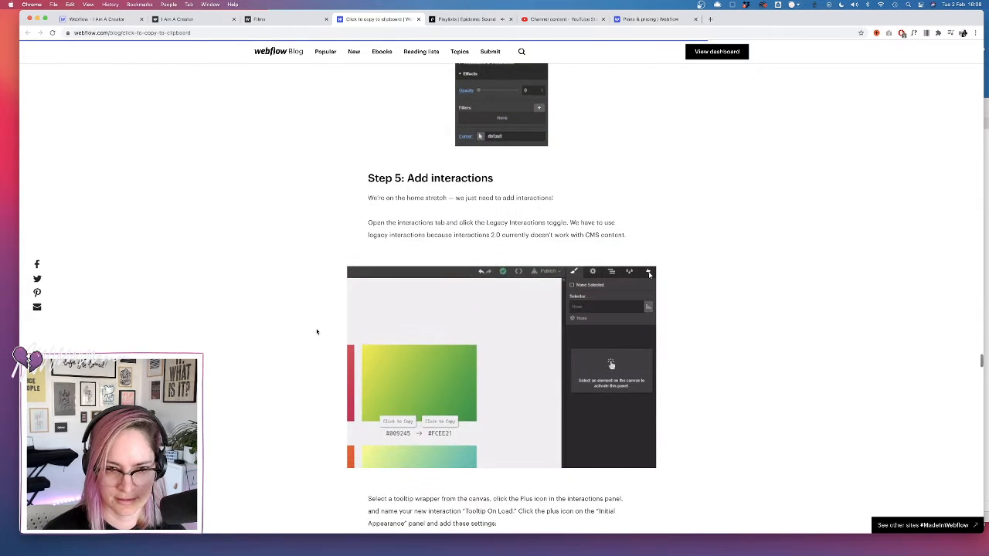
scroll(317, 332, down, 15)
scroll(317, 331, down, 15)
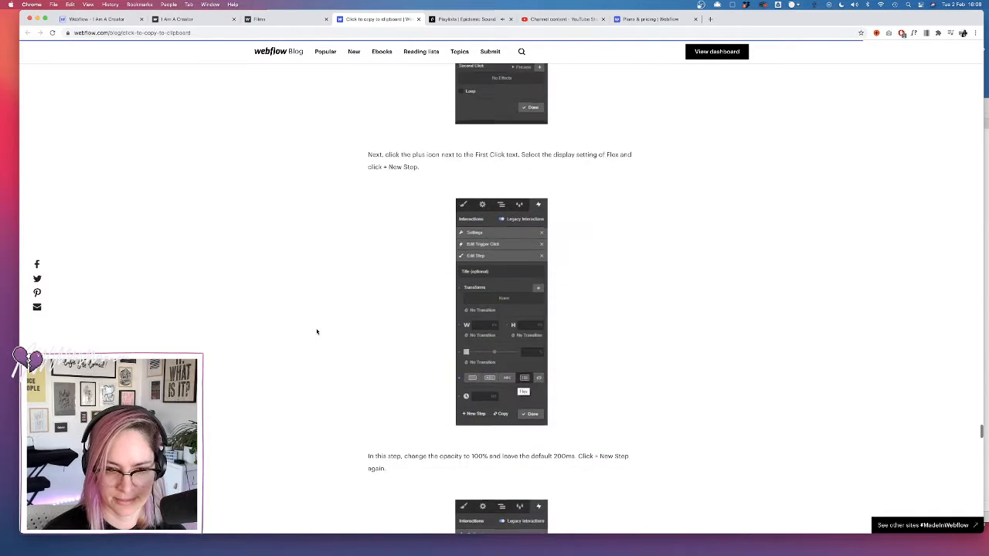
scroll(317, 332, down, 15)
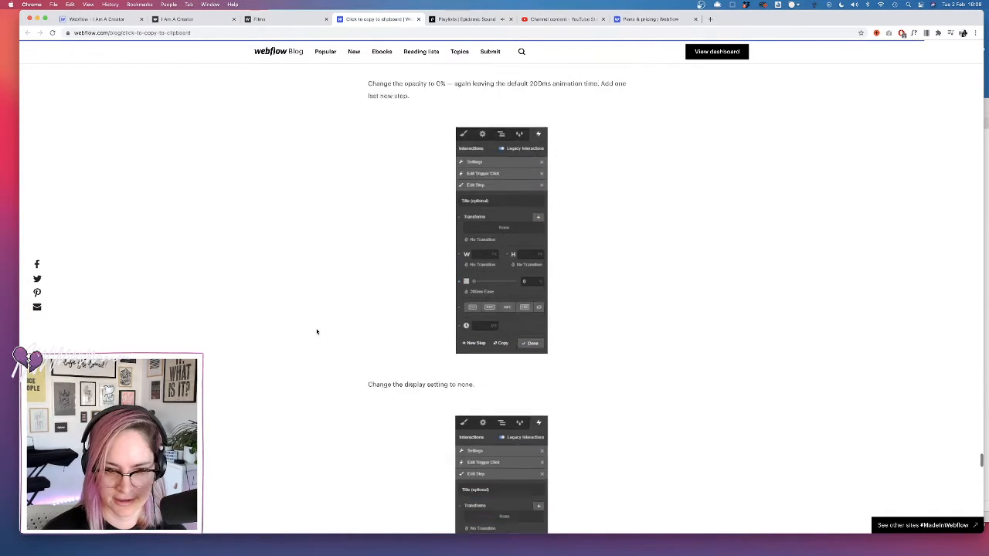
scroll(317, 332, down, 15)
- Publish the project to i-am-a-creator.webflow.io from the Designer and open the published page
click(100, 19)
click(871, 46)
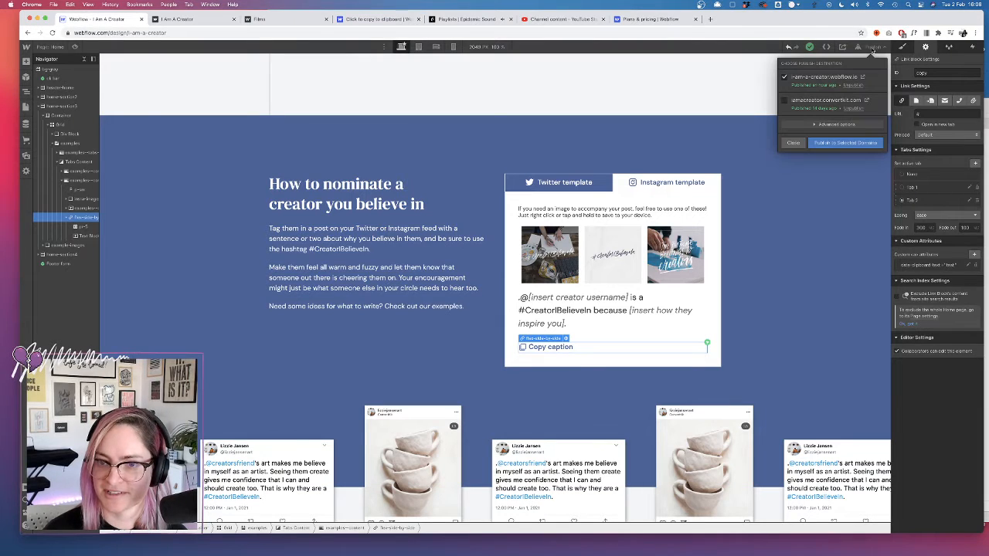
click(844, 143)
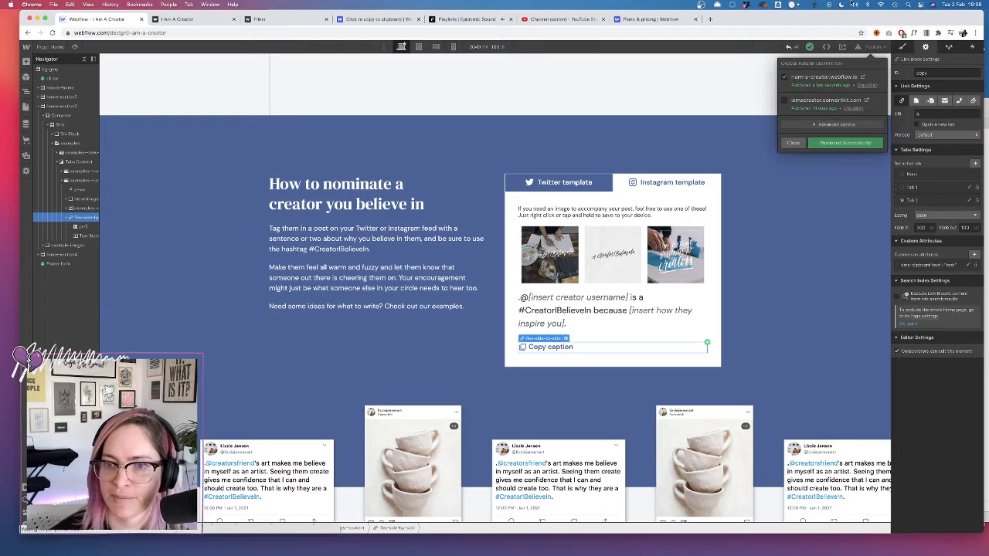
click(863, 77)
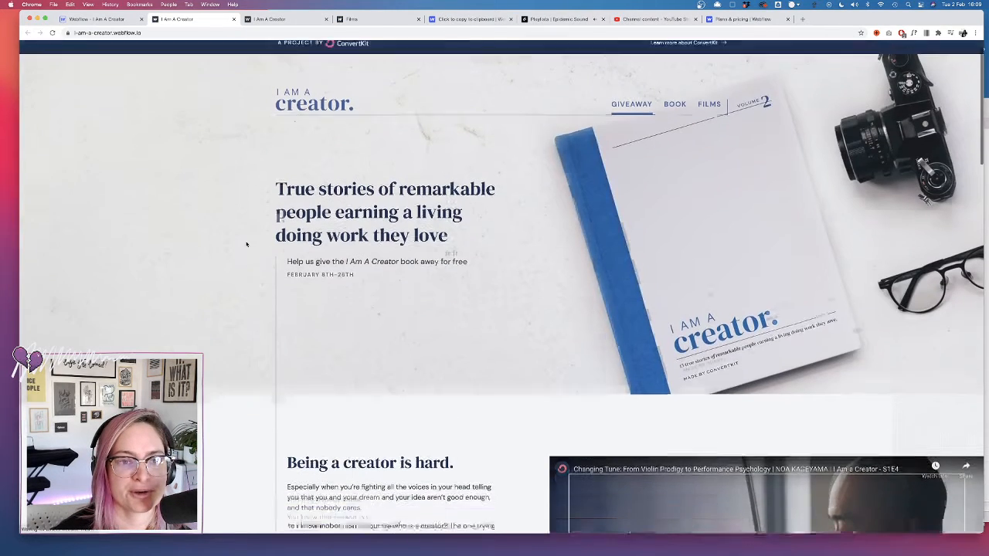
- Test the Copy caption link in the How to nominate section by pasting into the address bar, then clear the pasted text
scroll(247, 244, down, 6)
scroll(246, 244, up, 10)
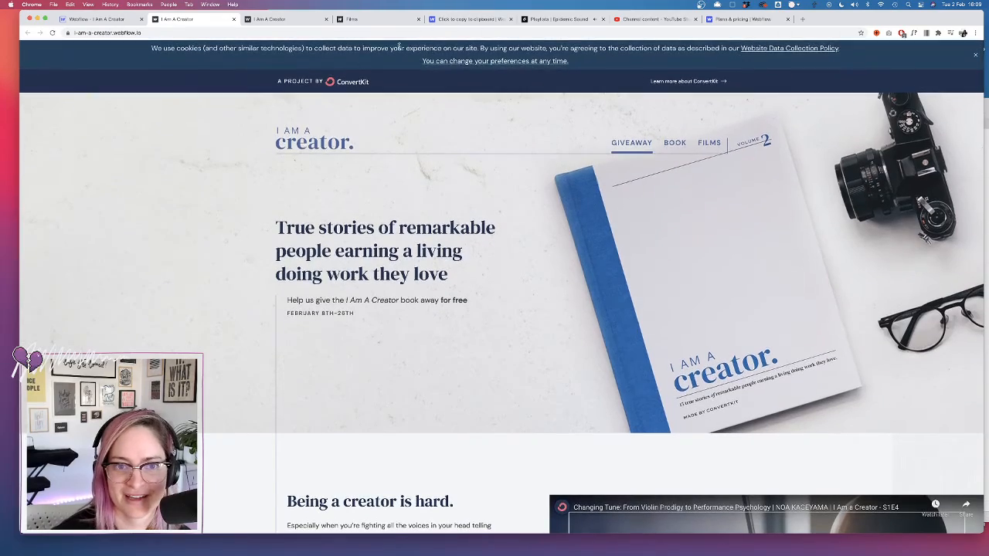
scroll(182, 273, down, 2)
scroll(182, 274, down, 10)
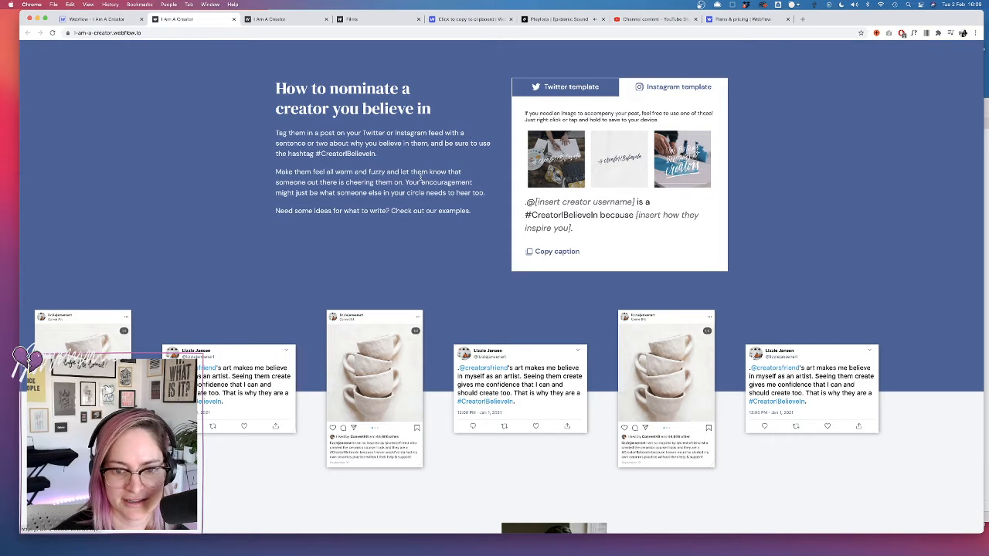
click(392, 32)
text(test)
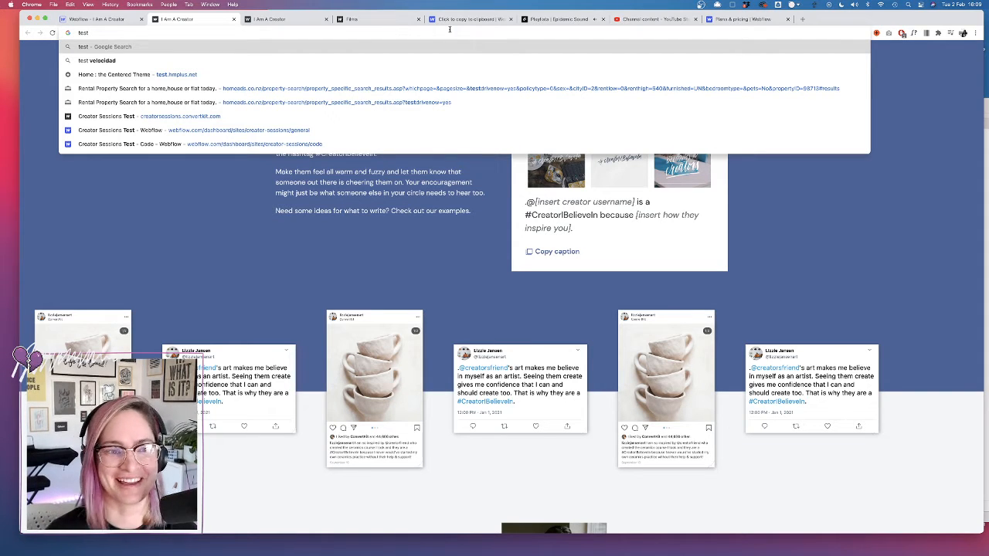
key(BackSpace)
key(BackSpace)
key(BackSpace)
key(BackSpace)
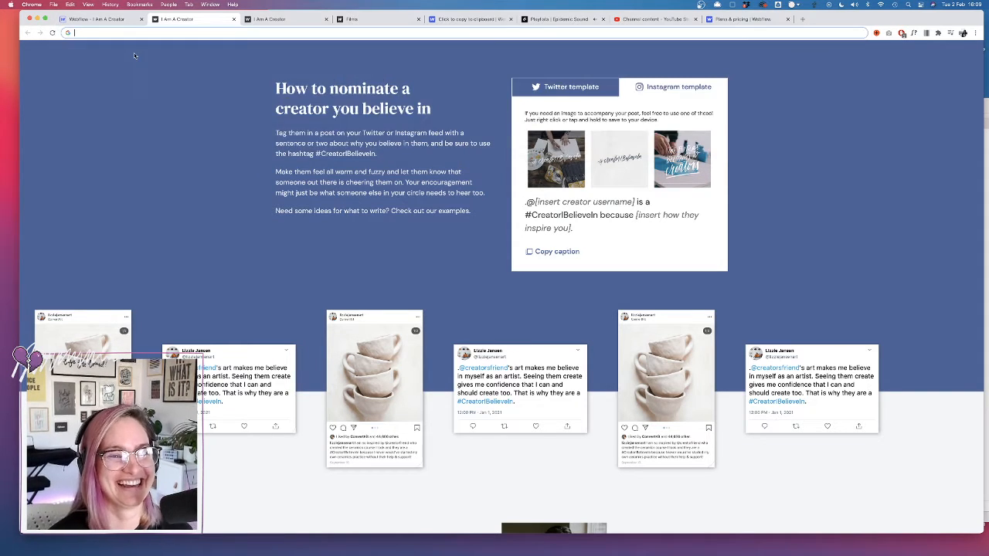
- Copy the caption template from the published page and save it as the data-clipboard-text value of the Copy caption link block
click(595, 280)
drag(571, 230, 524, 203)
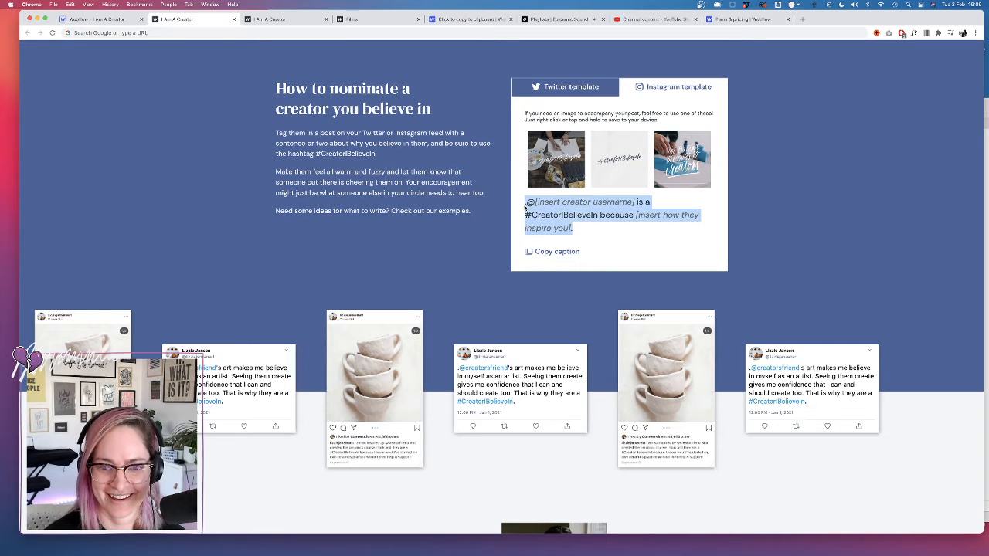
click(105, 19)
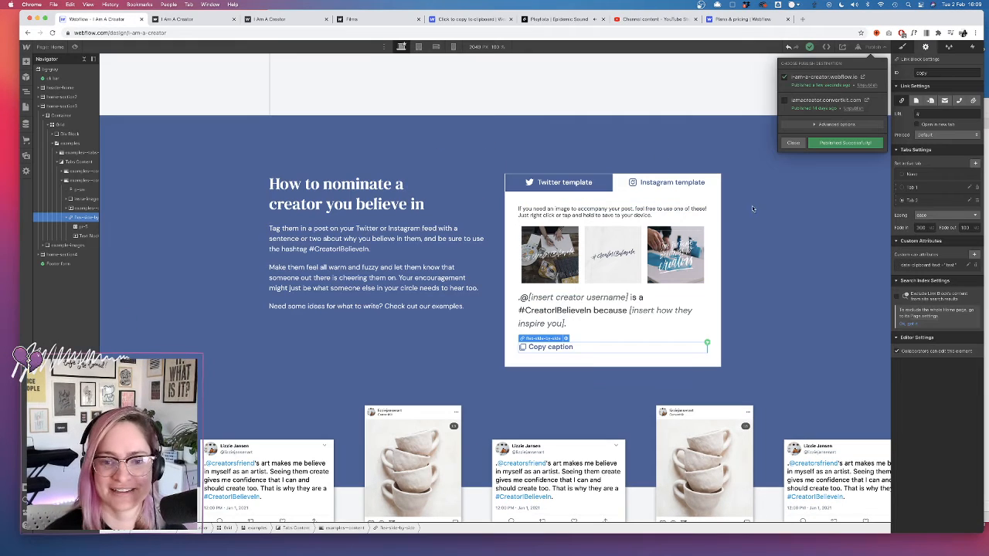
click(951, 268)
click(968, 266)
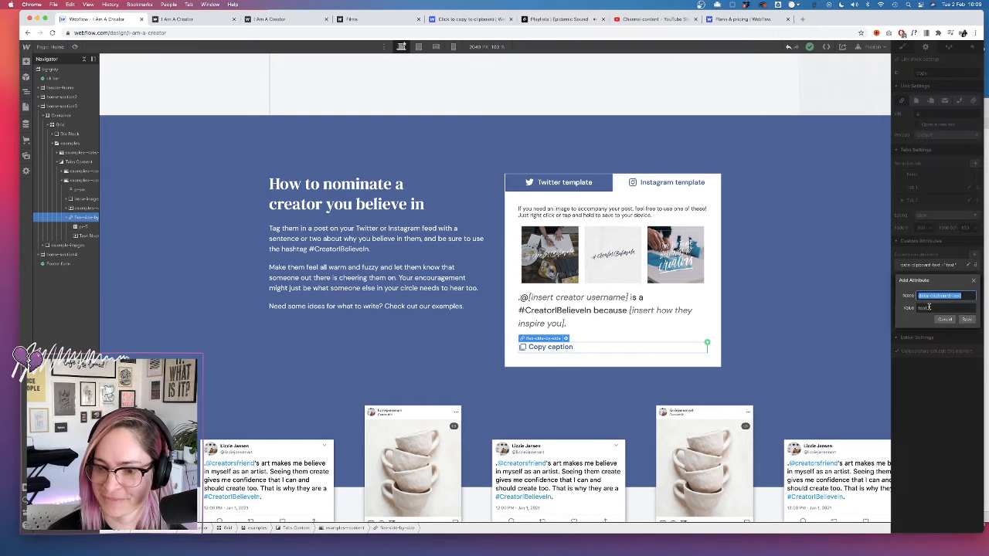
double_click(924, 308)
key(ctrl+v)
click(967, 319)
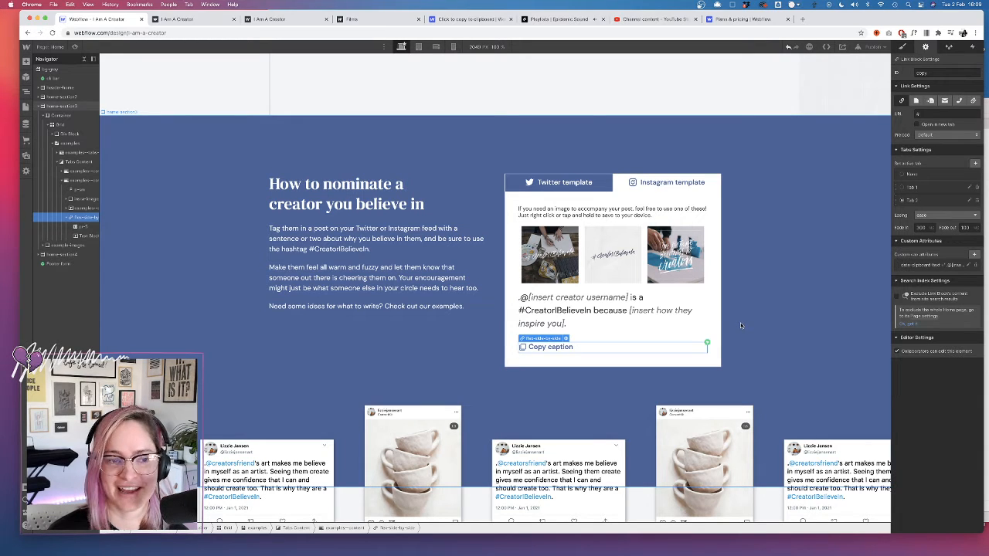
- Publish the updated caption attribute to i-am-a-creator.webflow.io and close the publishing options
click(872, 46)
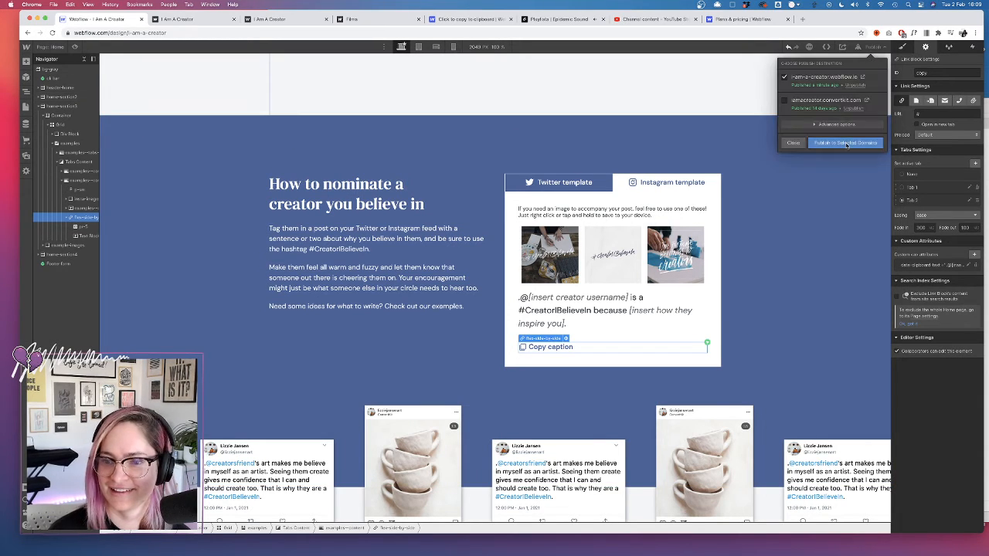
click(846, 144)
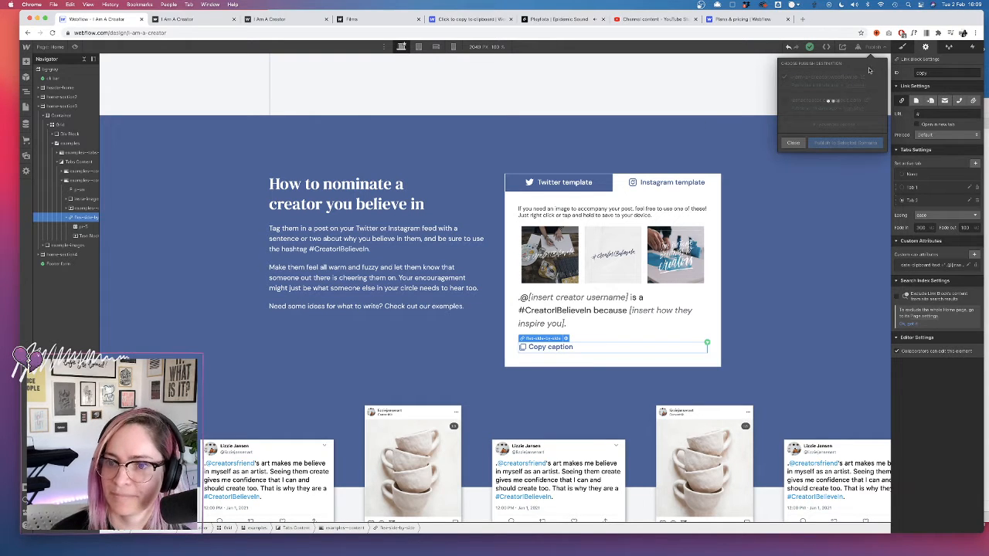
click(630, 154)
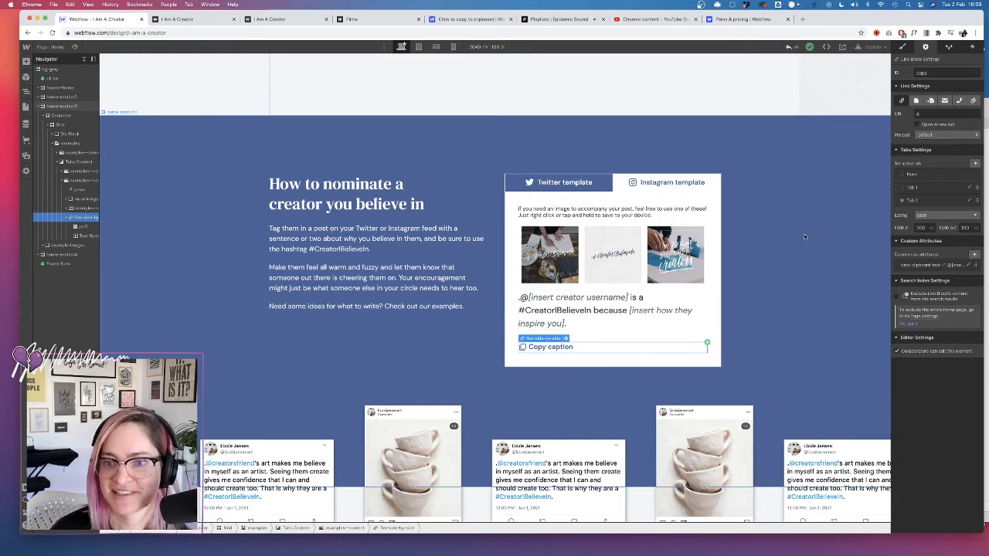
- Open the republished page and go to the Copy caption link in the How to nominate section
click(871, 48)
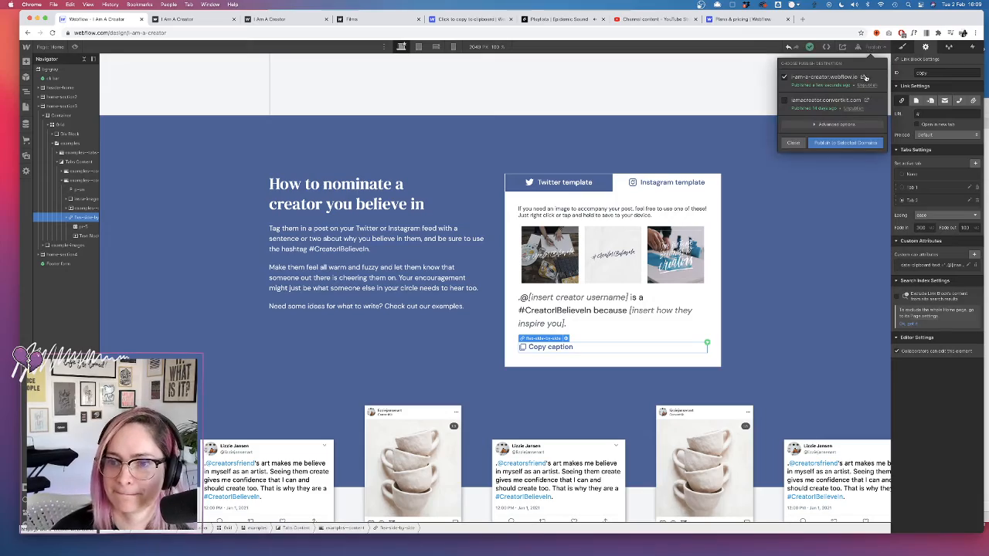
click(865, 77)
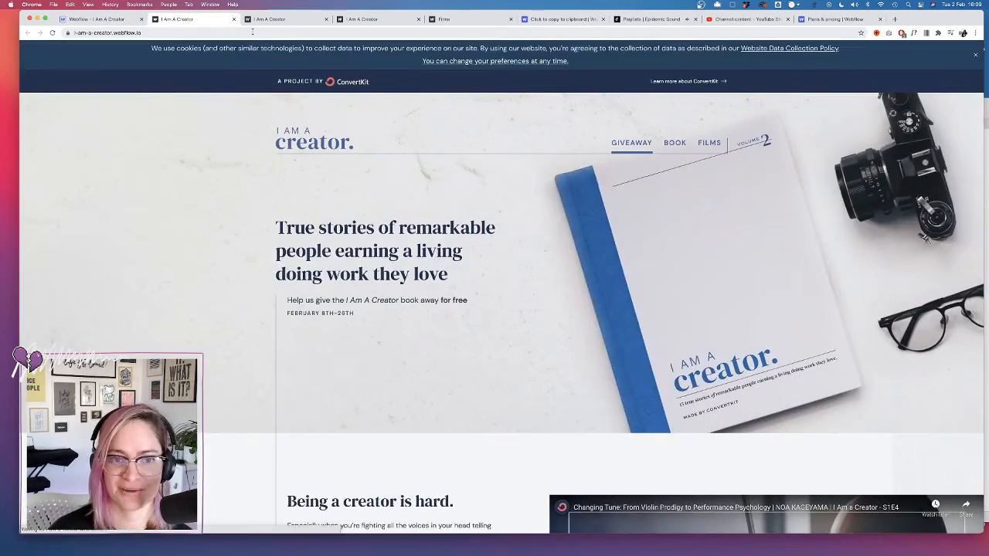
scroll(189, 210, down, 2)
scroll(190, 210, down, 10)
scroll(498, 230, up, 5)
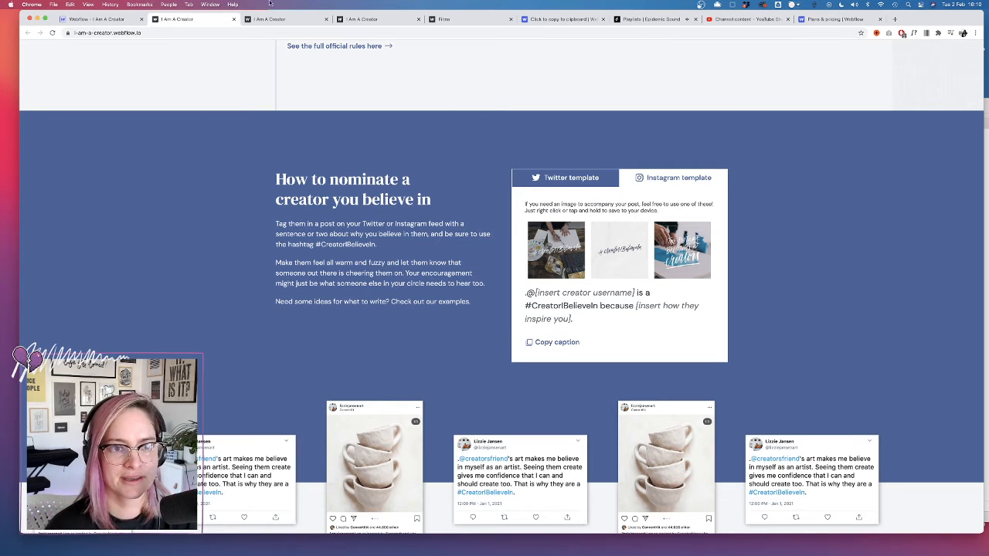
- Test the Copy caption link by pasting the copied caption into a new tab's address bar, then return to the published page
click(895, 20)
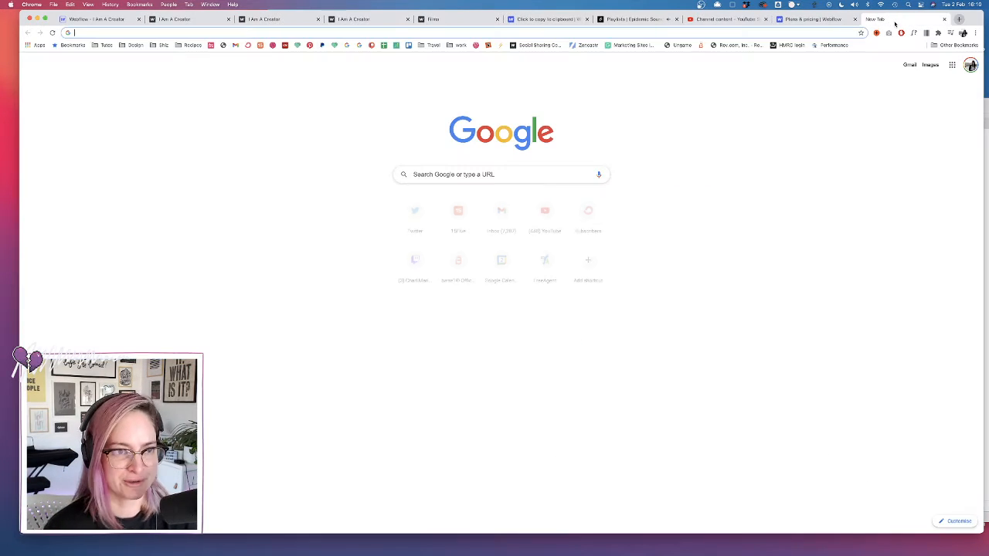
text(.@[insert creator username] is a #CreatorBelieveIn because [insert how they inspire you].)
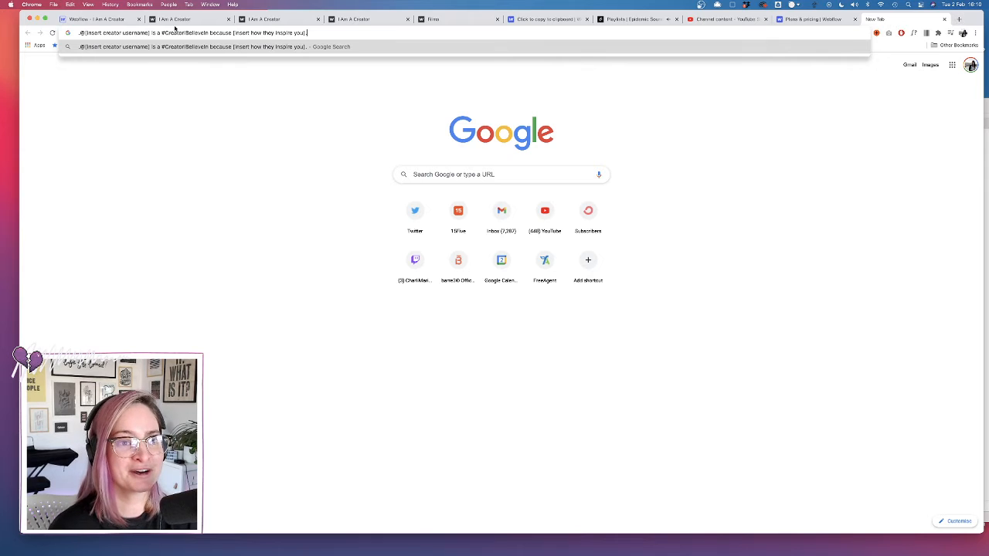
triple_click(183, 32)
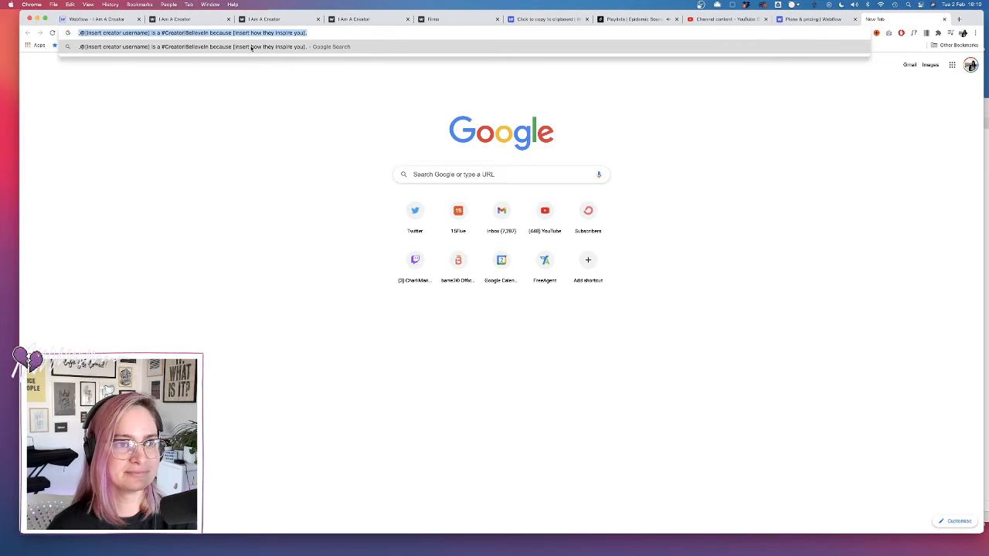
click(182, 19)
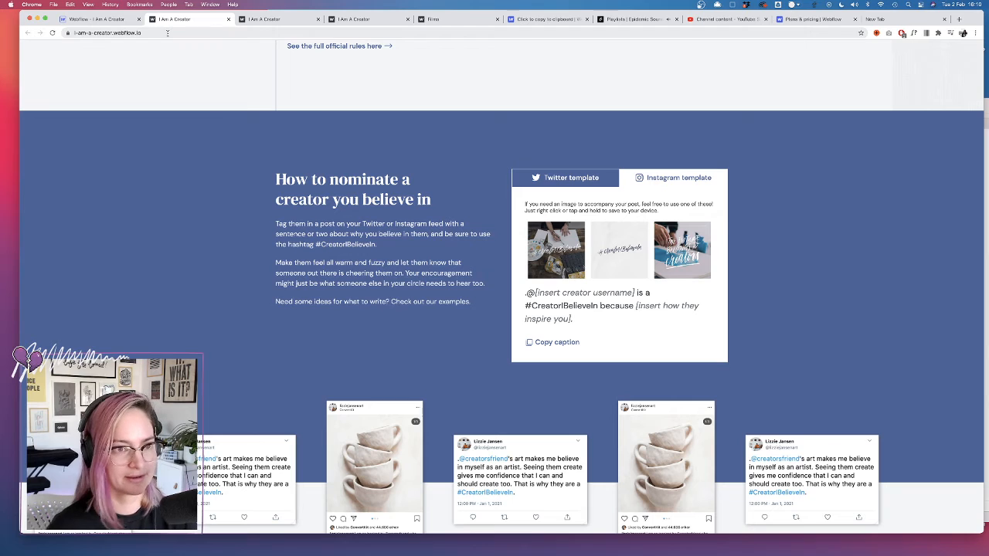
click(167, 33)
click(167, 33)
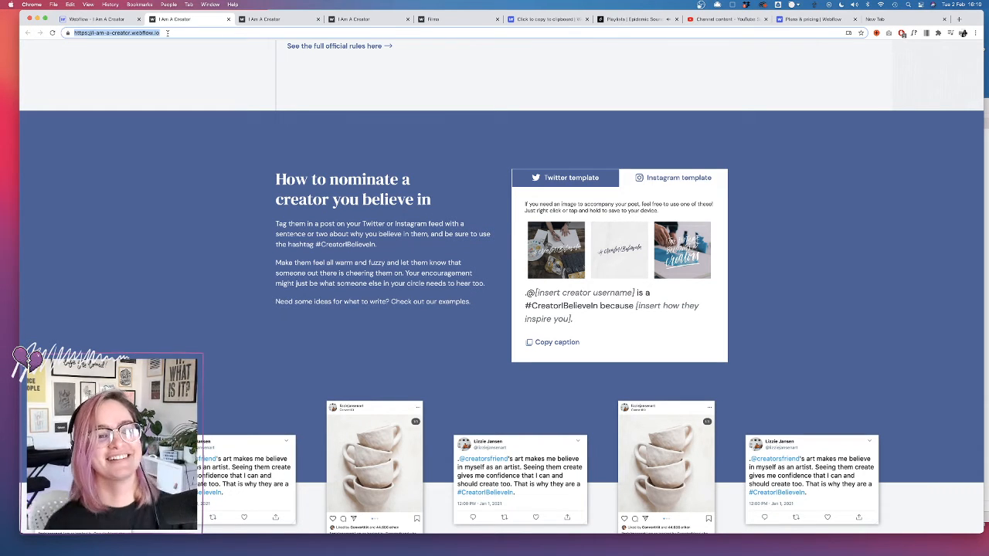
- Switch back to the Webflow Designer, close the publishing options, and add a Mouse click (tap) trigger to the Copy caption link block
click(98, 19)
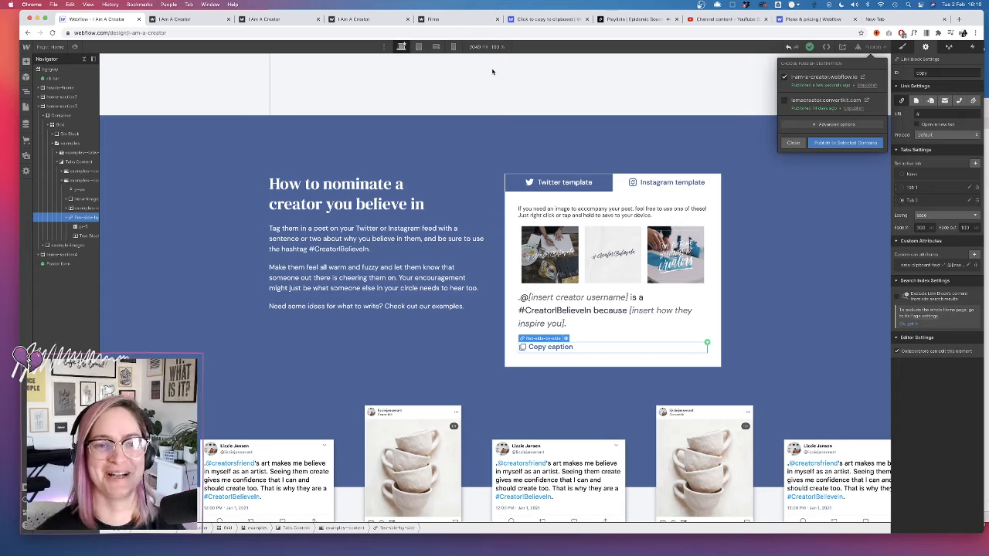
click(718, 95)
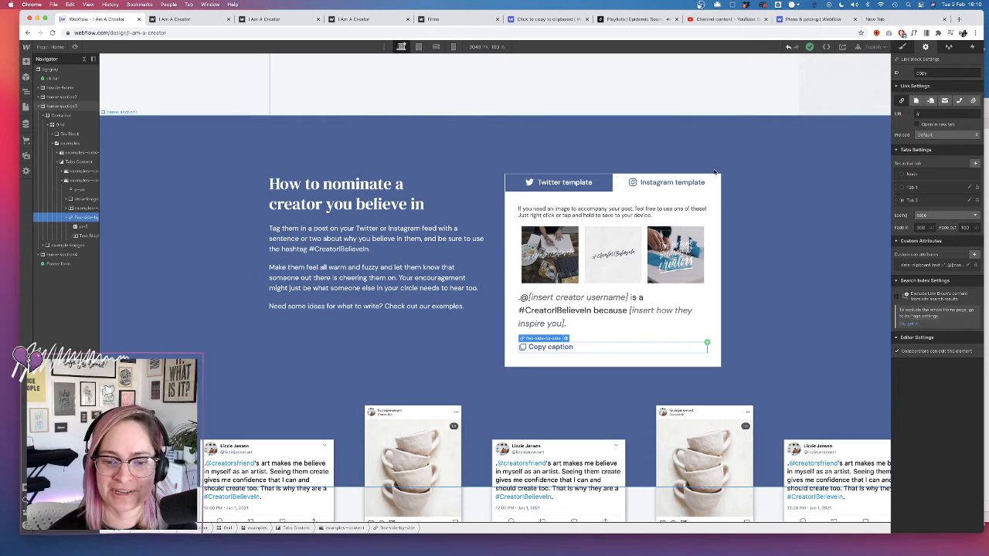
click(568, 347)
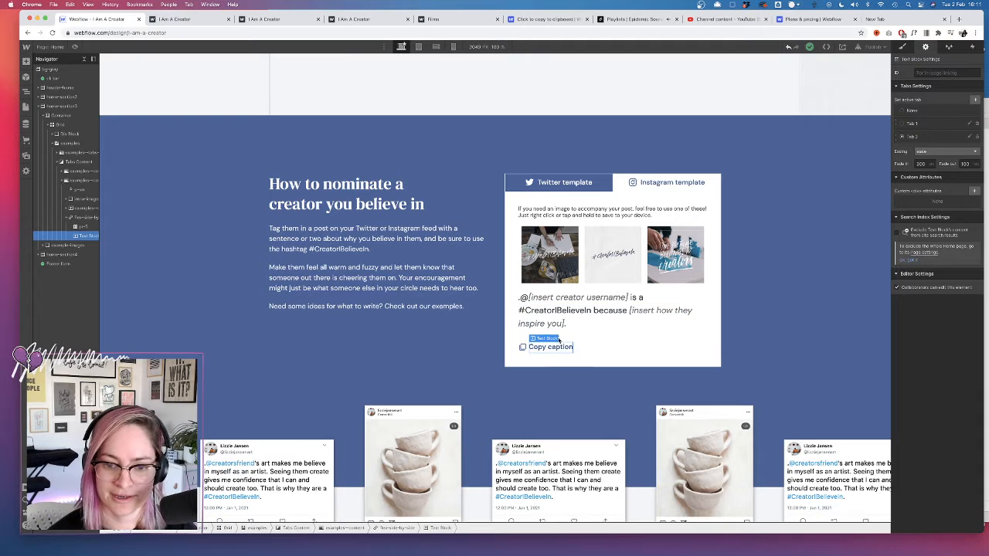
click(89, 218)
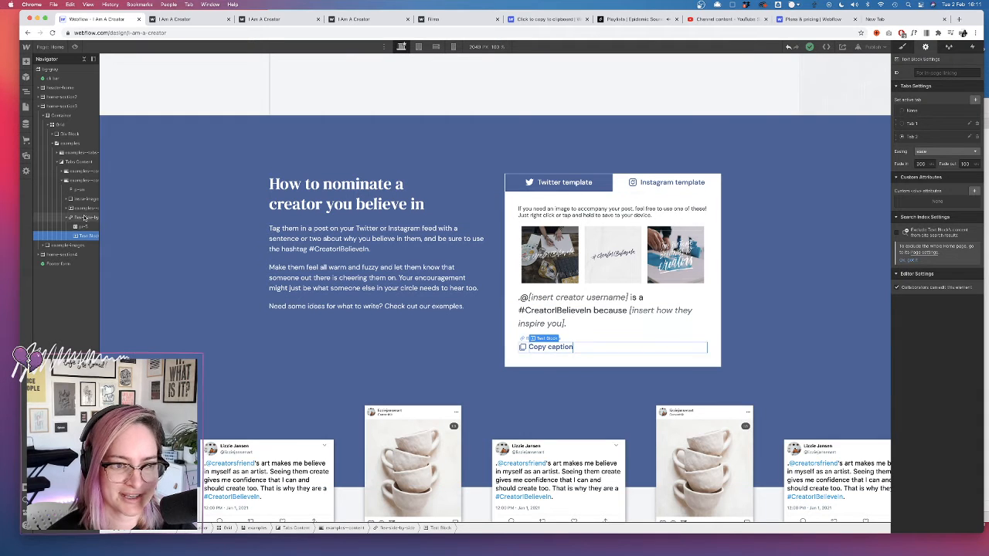
click(973, 46)
click(979, 71)
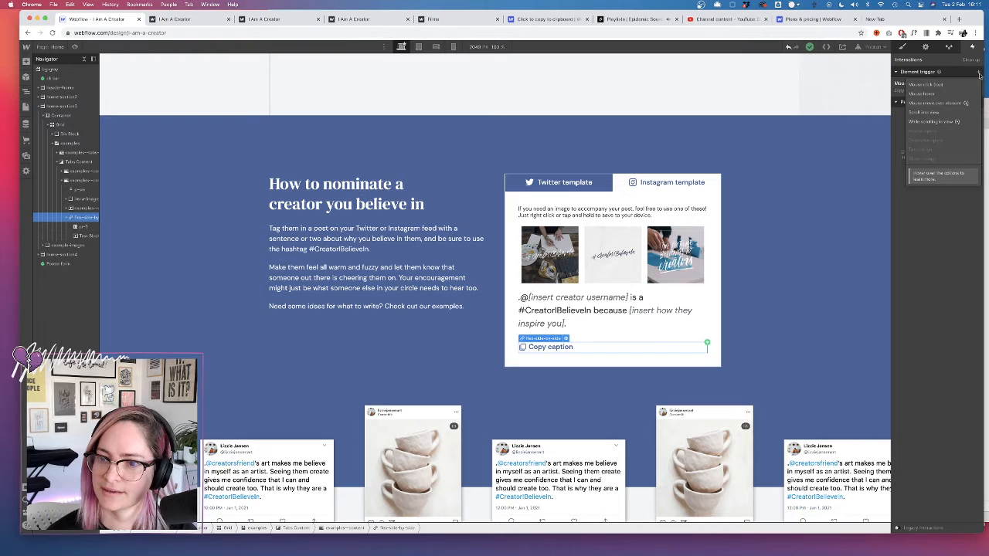
click(937, 85)
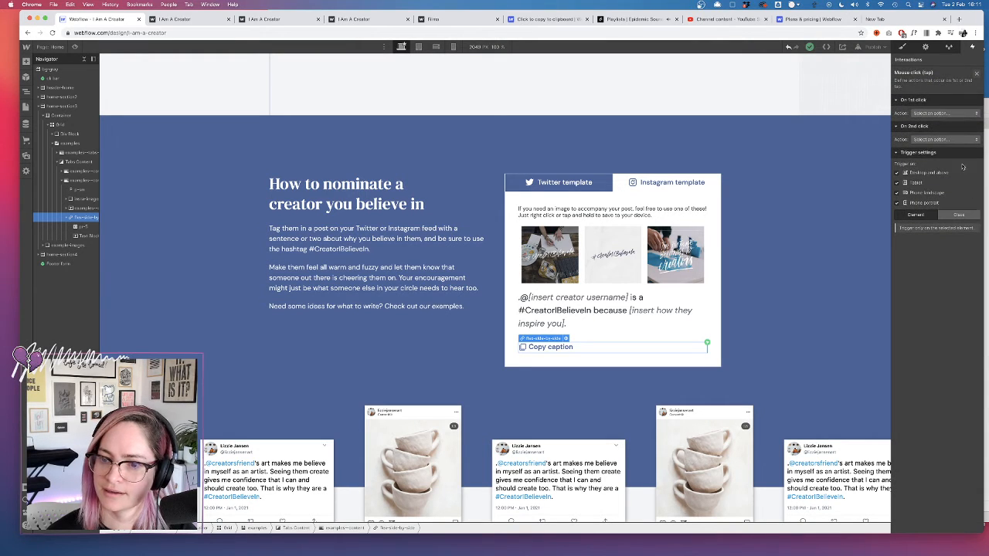
- Set the first-click action to start an animation and create a new timed animation named Copied
click(951, 114)
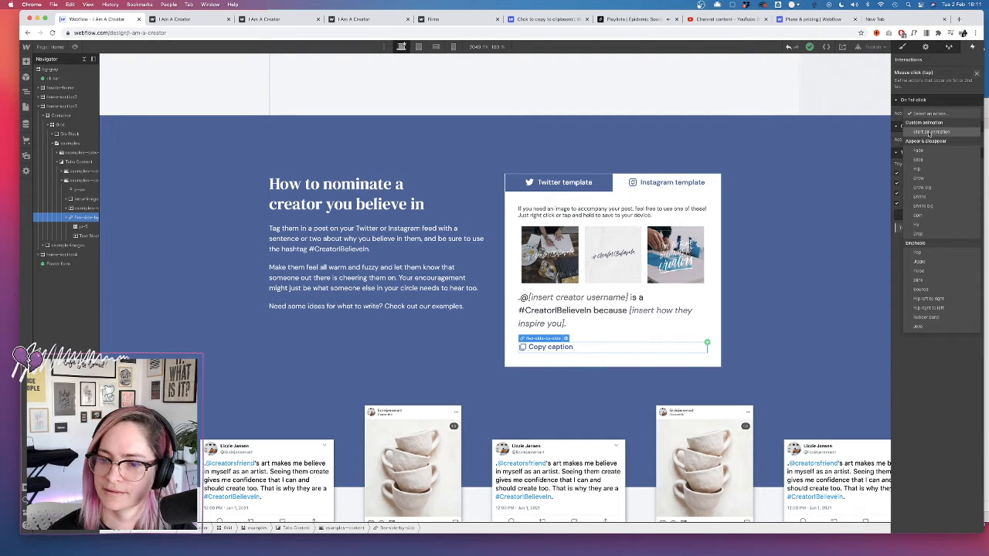
click(929, 132)
click(975, 126)
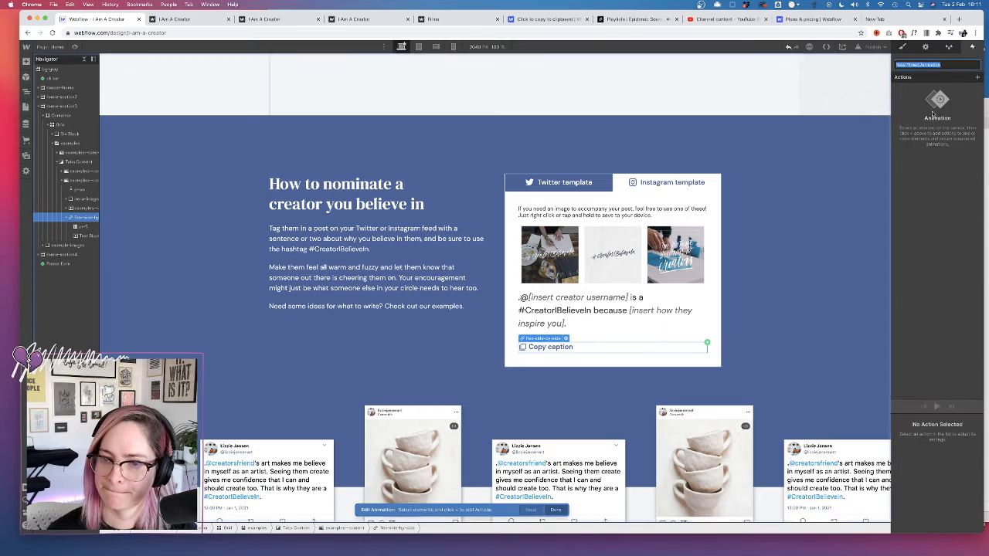
text(Copied)
key(Return)
click(978, 73)
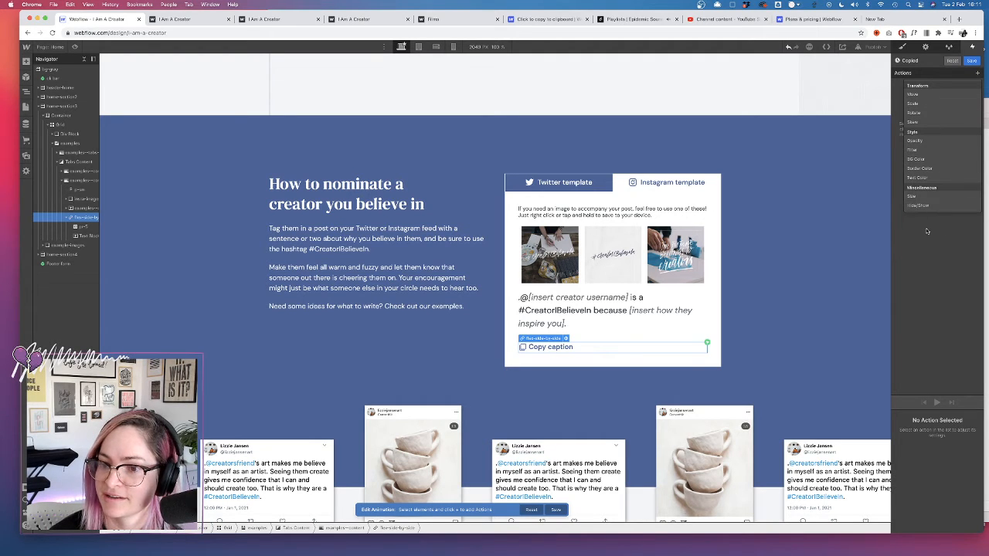
- Give the Copy caption text block inside the link block a new class named copy text
click(79, 238)
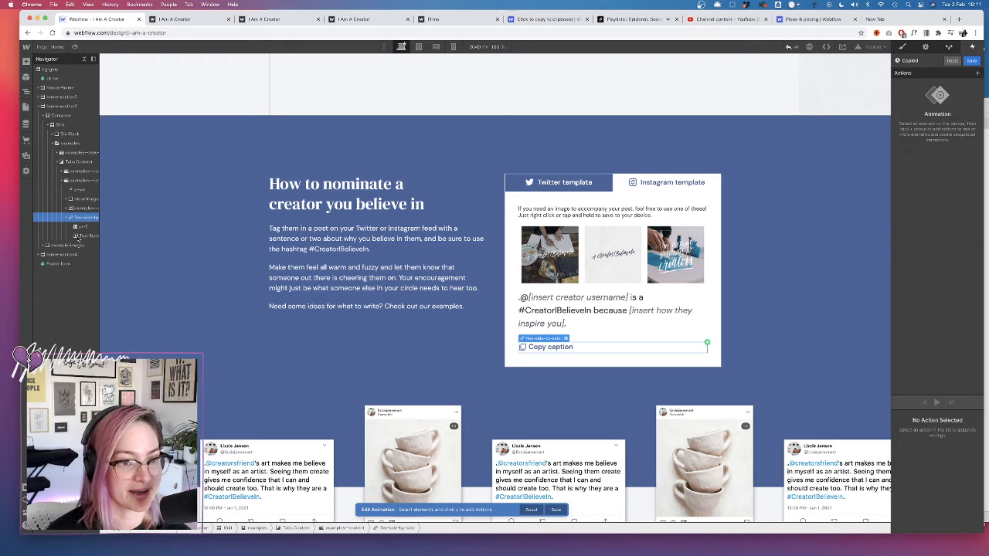
click(86, 237)
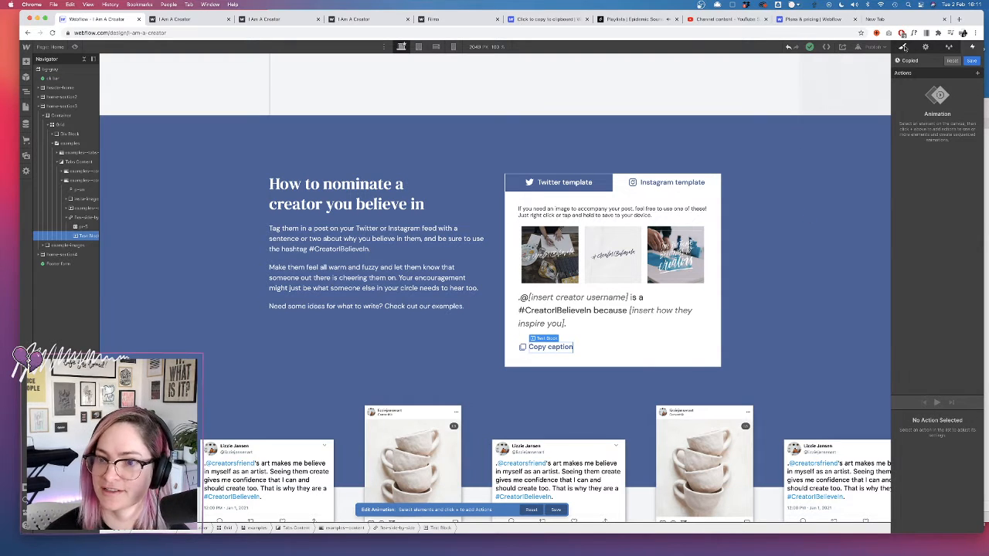
click(904, 47)
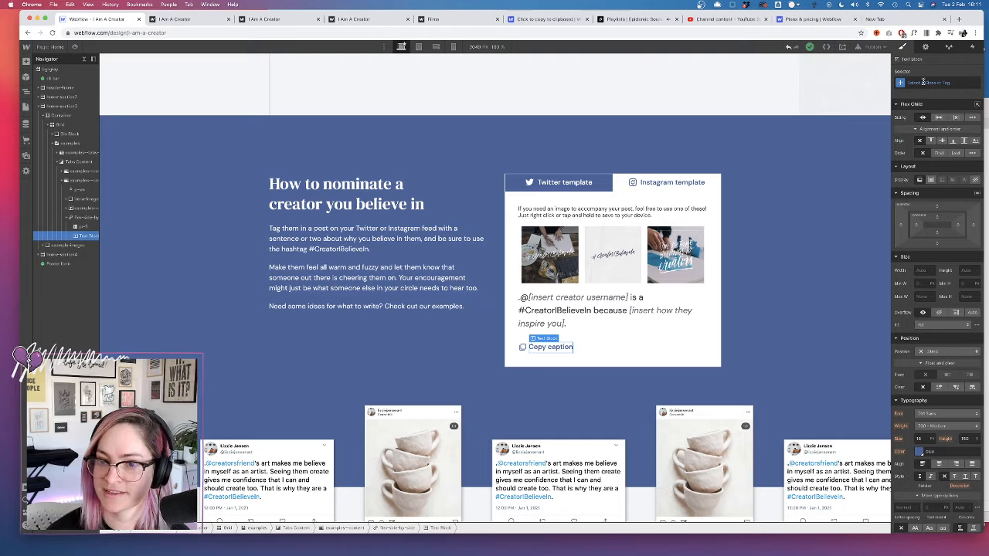
click(924, 81)
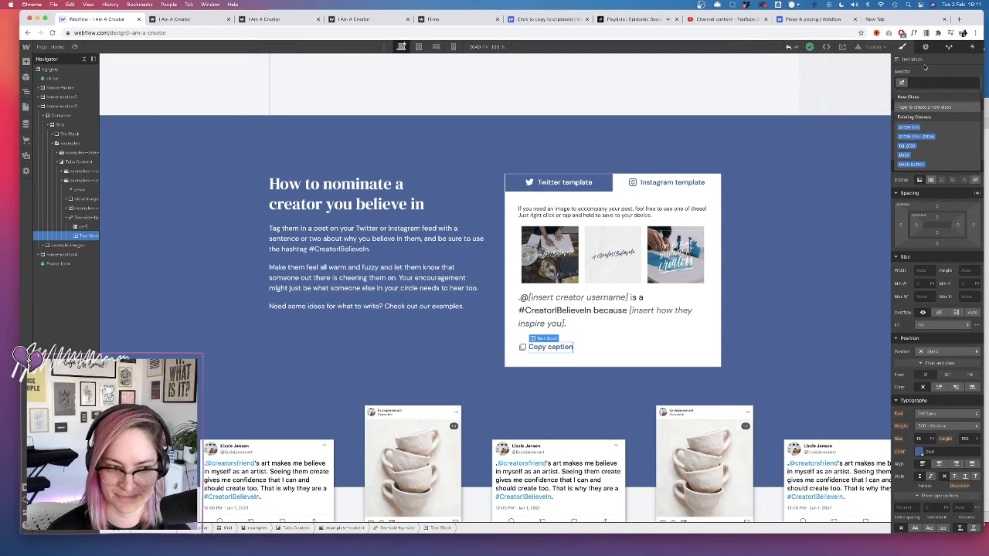
text(copy text)
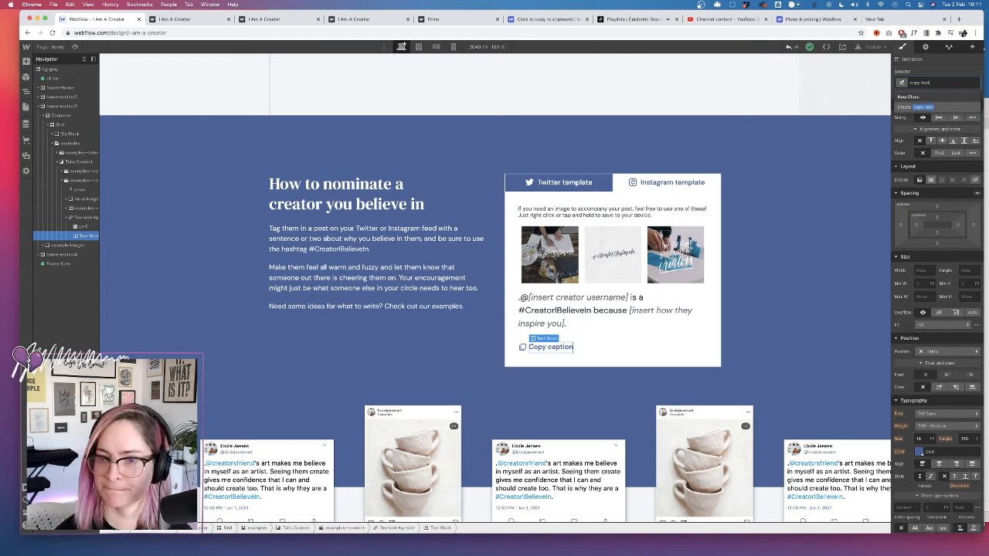
key(Return)
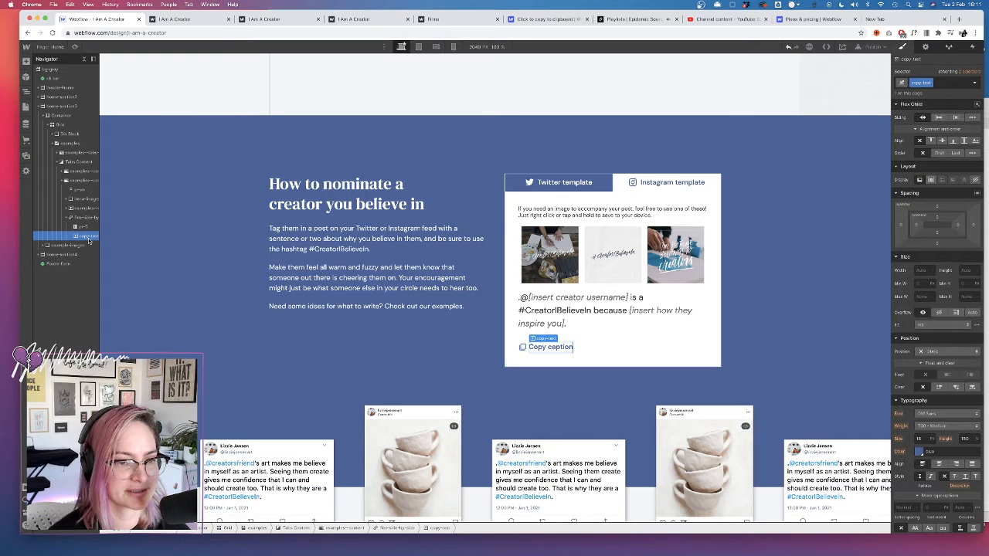
- Duplicate the copy text block within the link block and change the duplicate's wording to "Copied!"
key(super+c)
key(super+v)
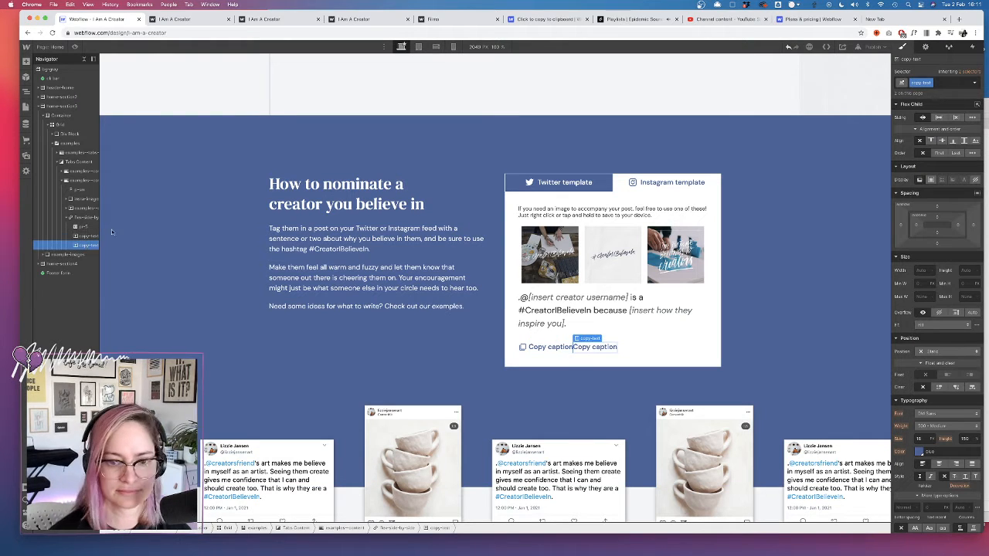
double_click(599, 347)
text(Co)
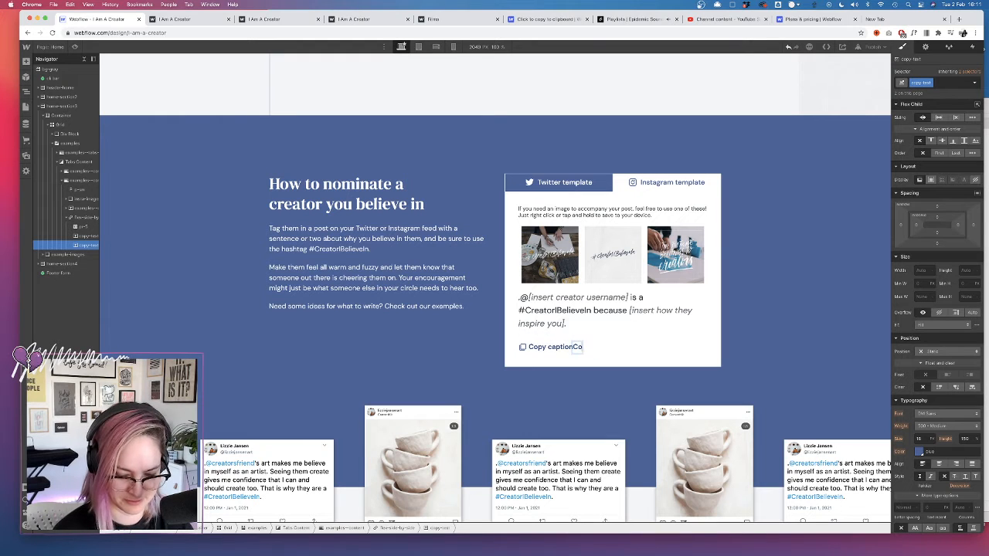
text(pied!)
key(Escape)
- Replace the "Copied!" text block's class with a new class named copied text and set its display to none
click(944, 84)
key(BackSpace)
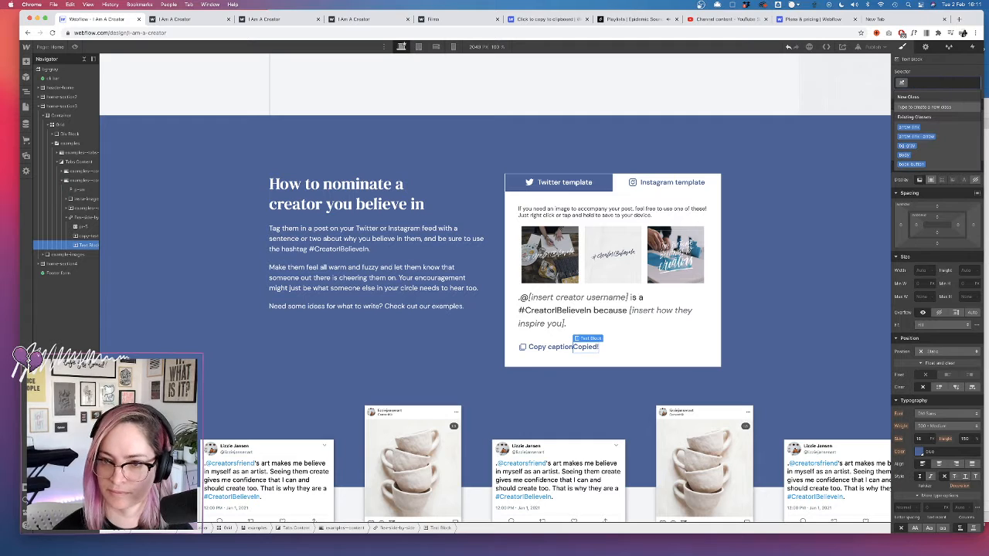
text(c)
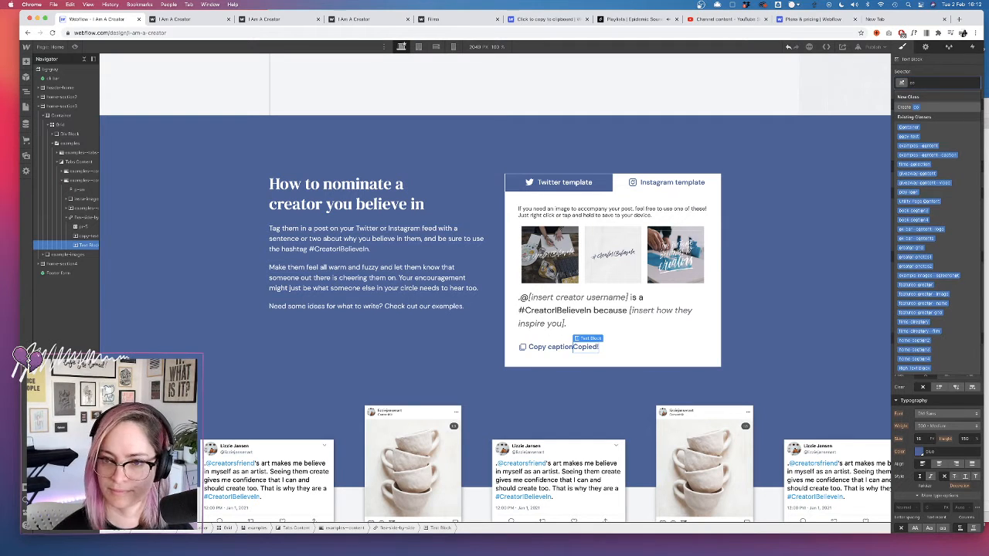
text(opied)
key(Return)
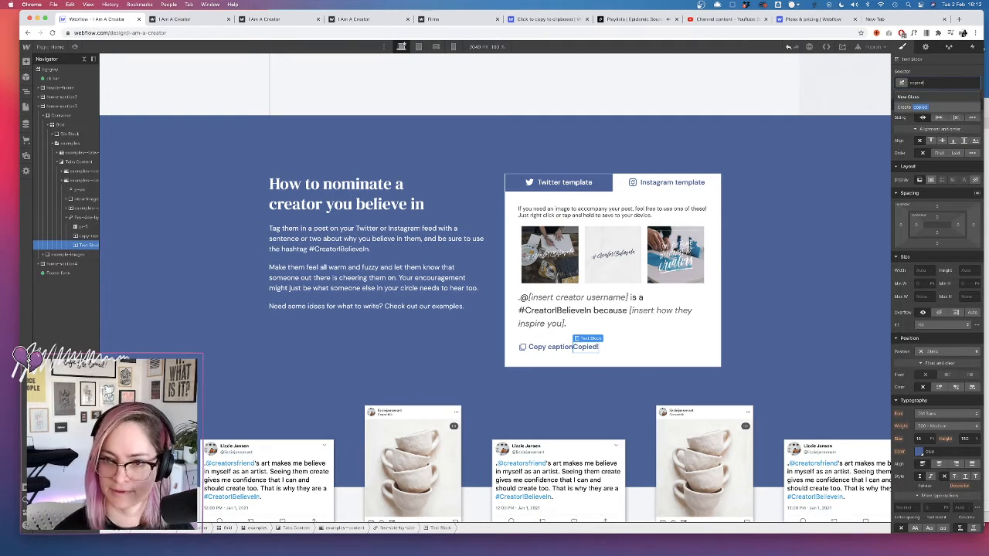
text(text)
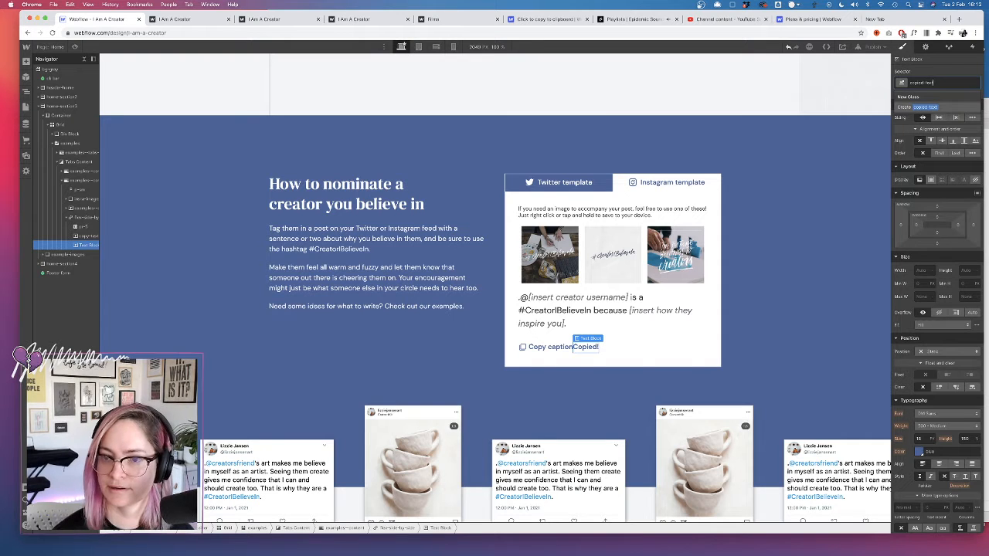
key(Return)
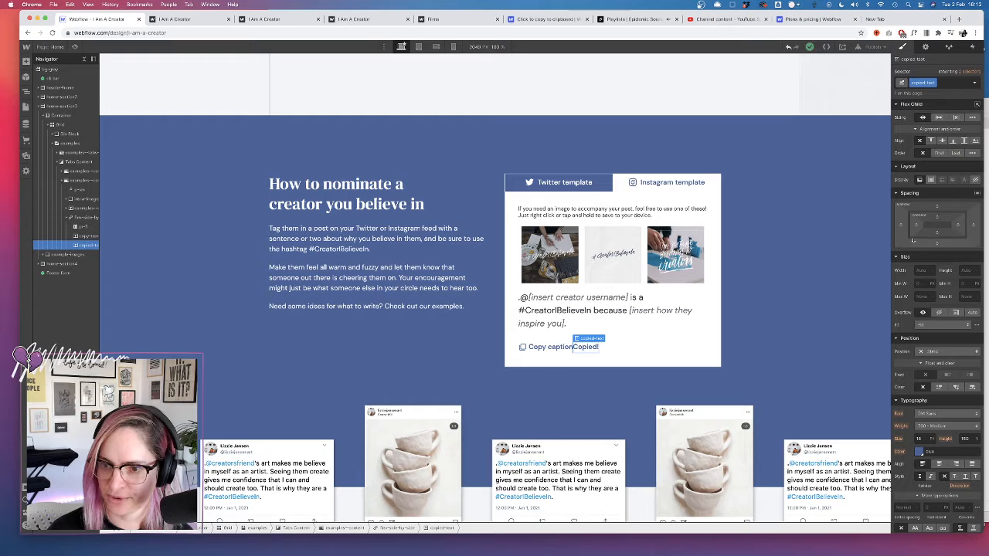
click(976, 179)
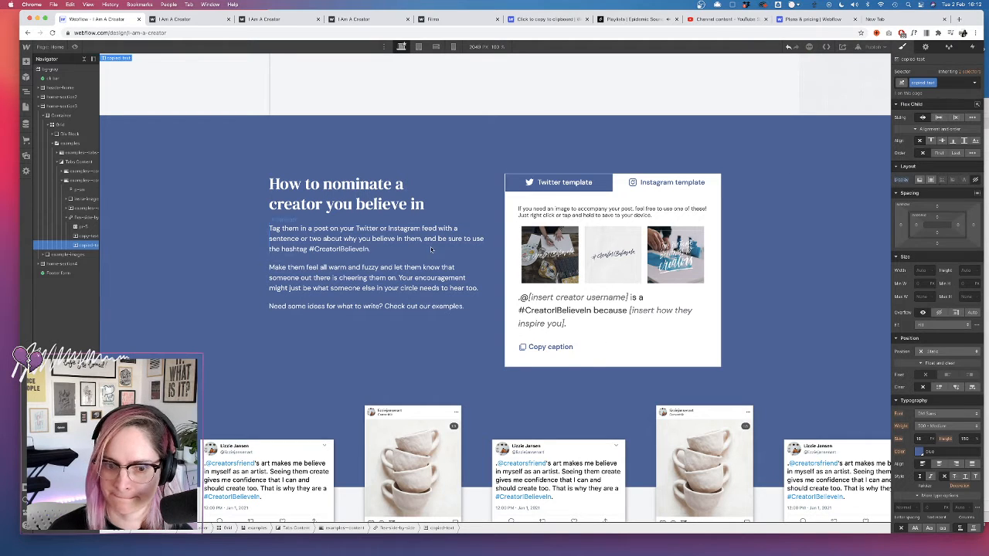
- Reopen the Copied animation from the Copy caption link block's Mouse click (tap) trigger for editing
click(84, 236)
click(82, 219)
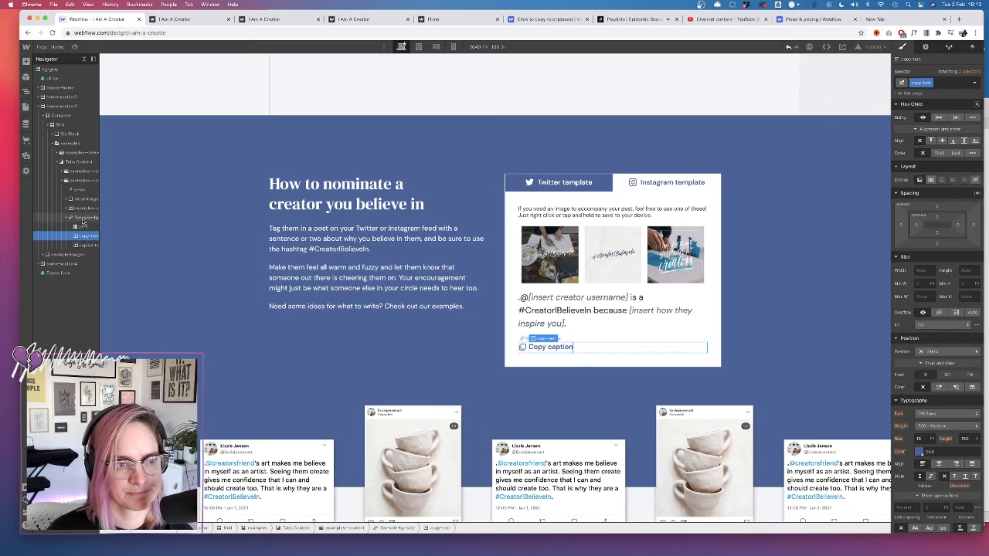
click(973, 48)
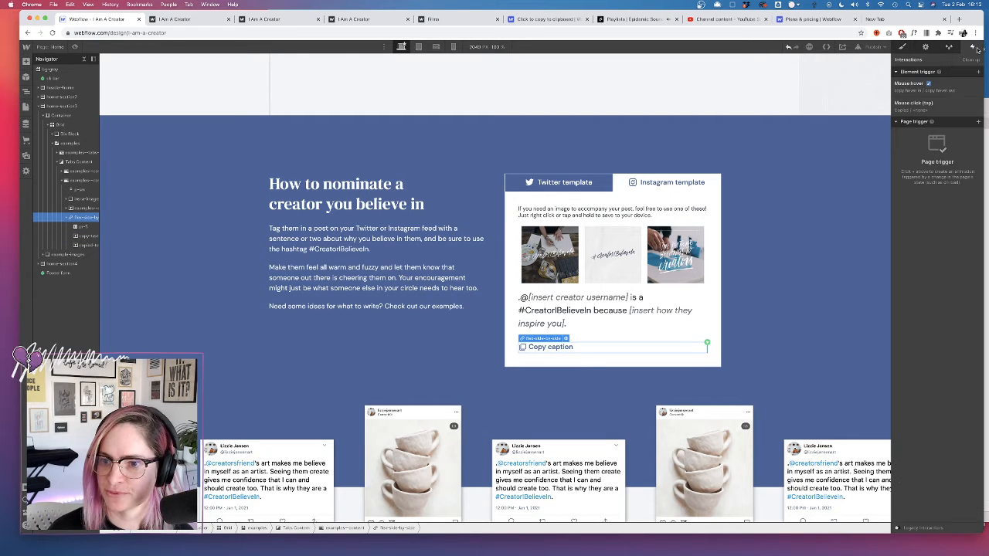
click(954, 108)
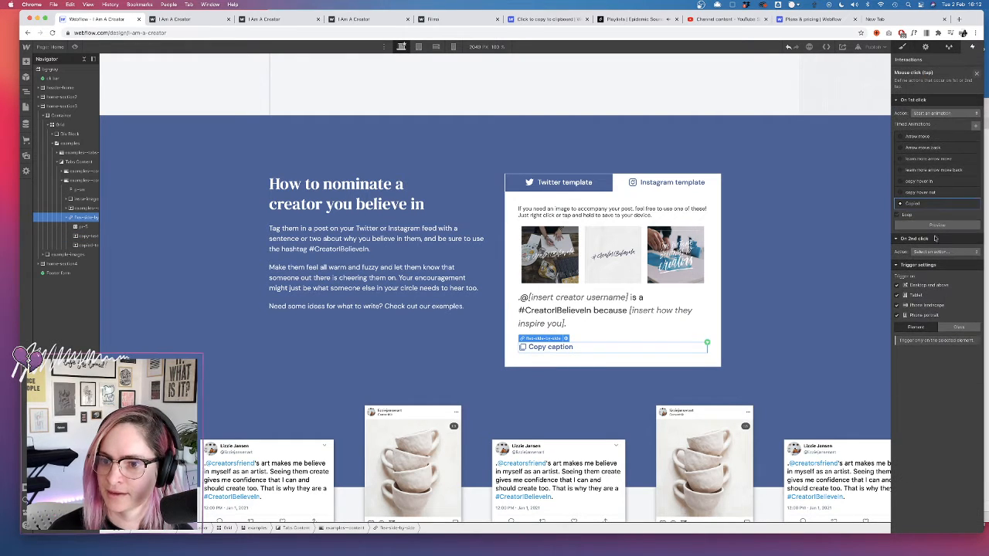
click(973, 205)
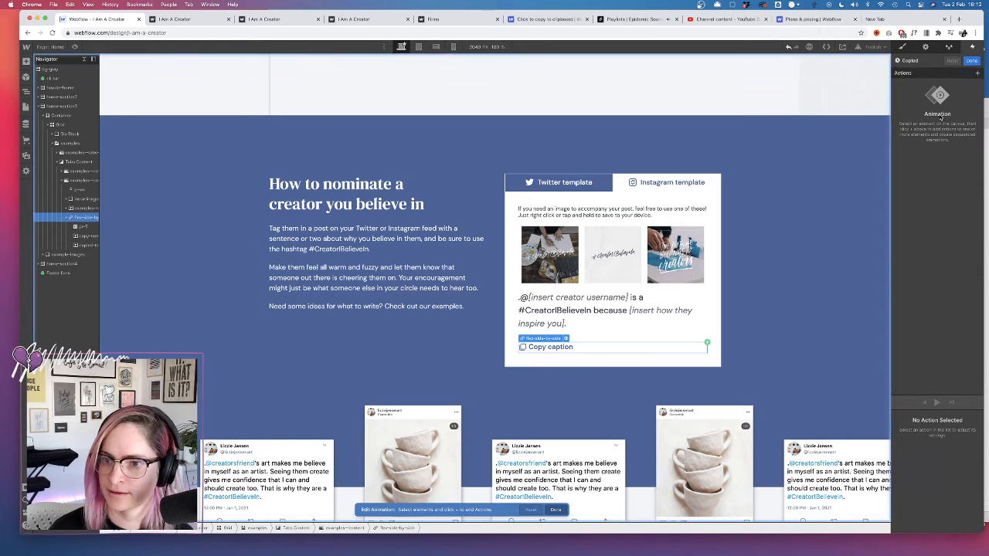
- Add a Hide/Show action to the Copied animation that sets the copy text block's display to none
click(977, 74)
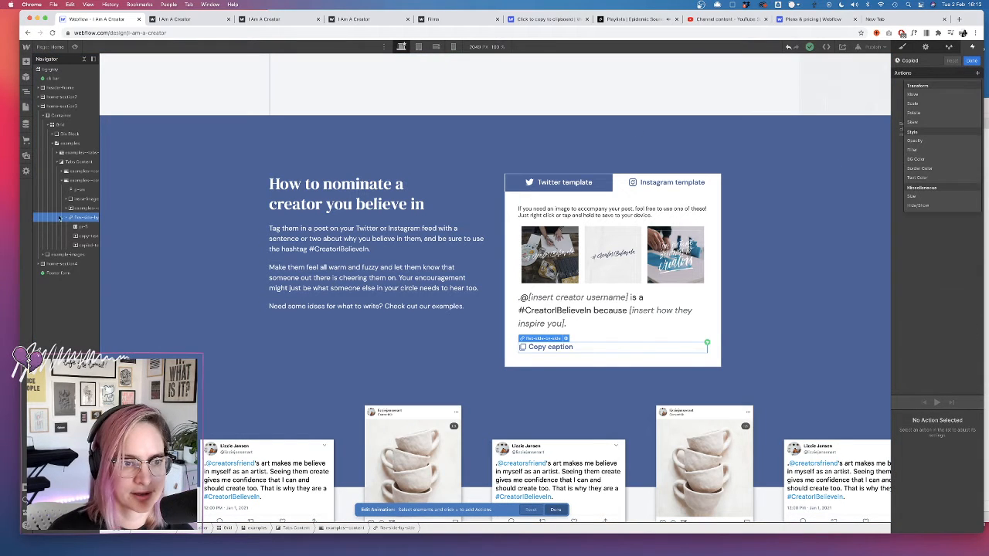
click(89, 240)
click(87, 236)
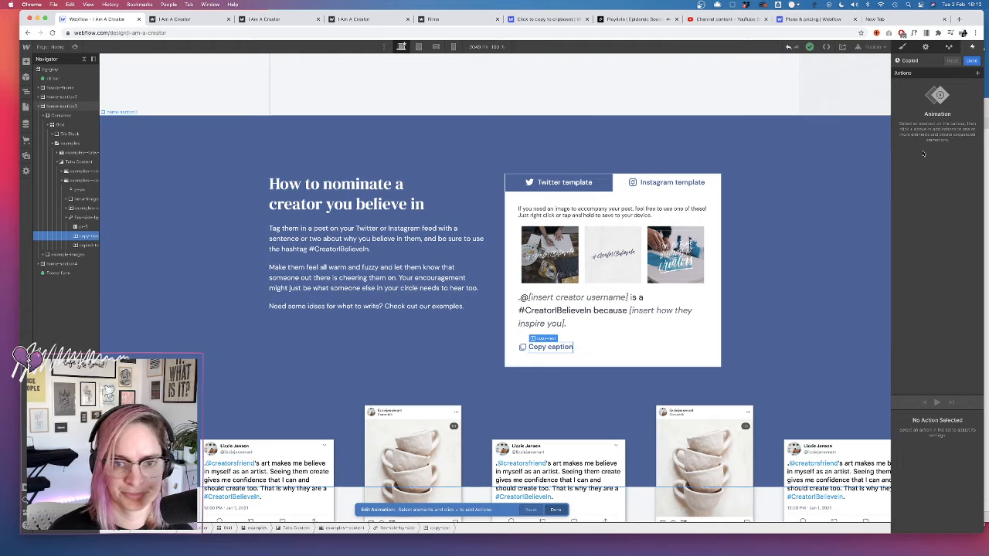
click(978, 74)
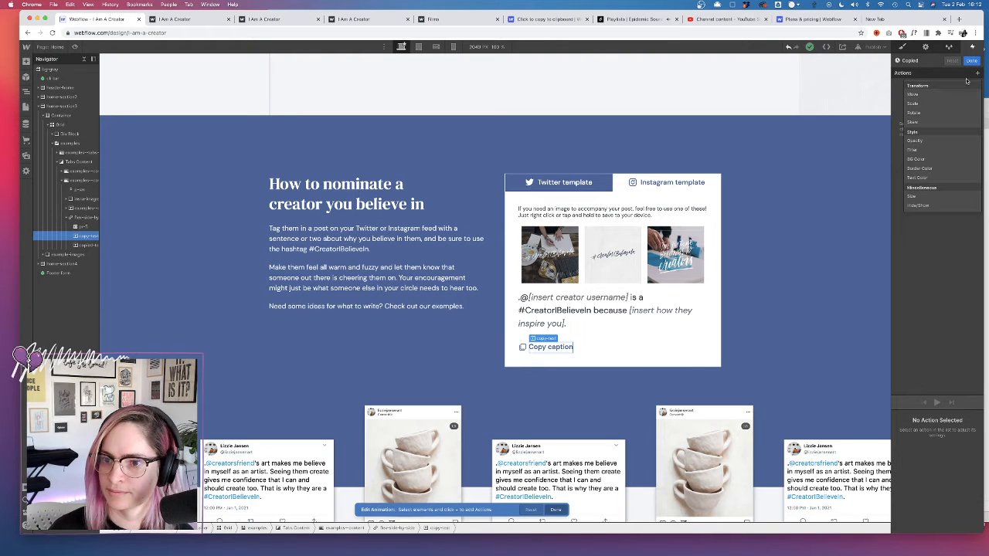
click(924, 206)
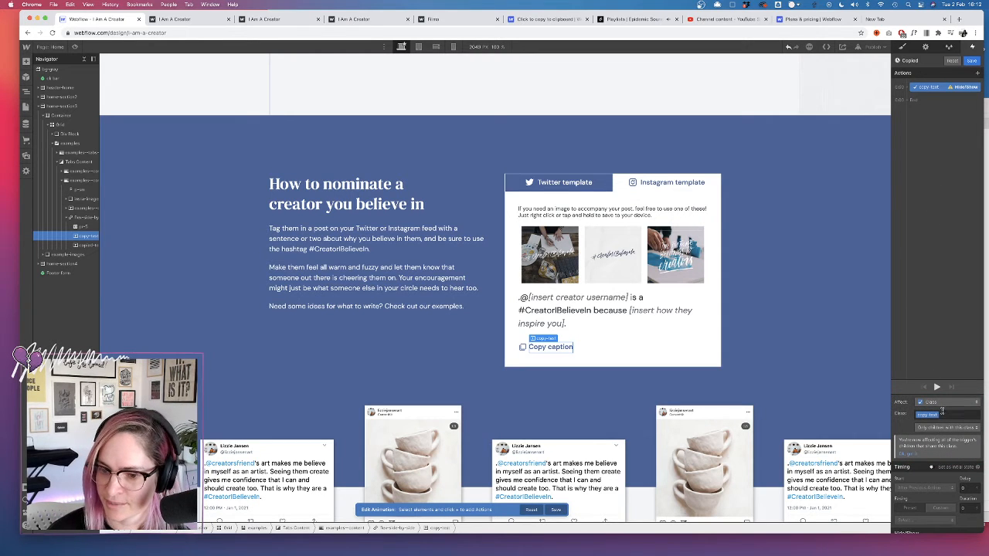
scroll(903, 431, down, 1)
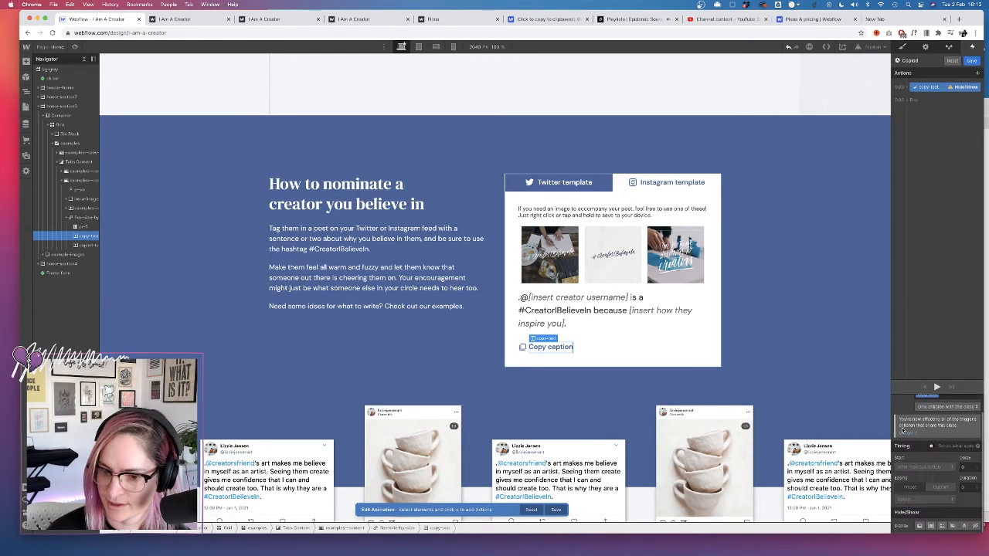
click(975, 527)
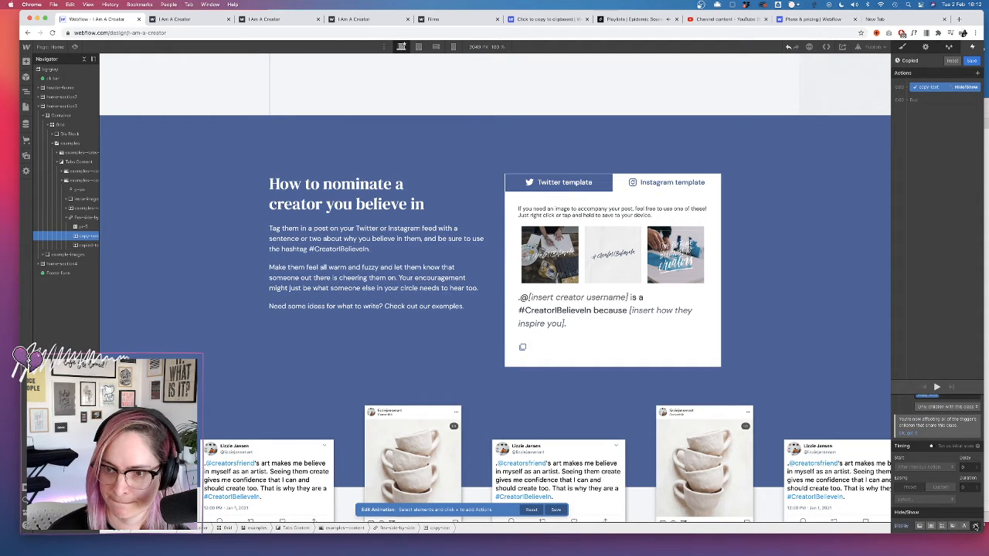
- Add a Hide/Show action that sets the copied text block's display to block, and save the Copied animation
click(83, 246)
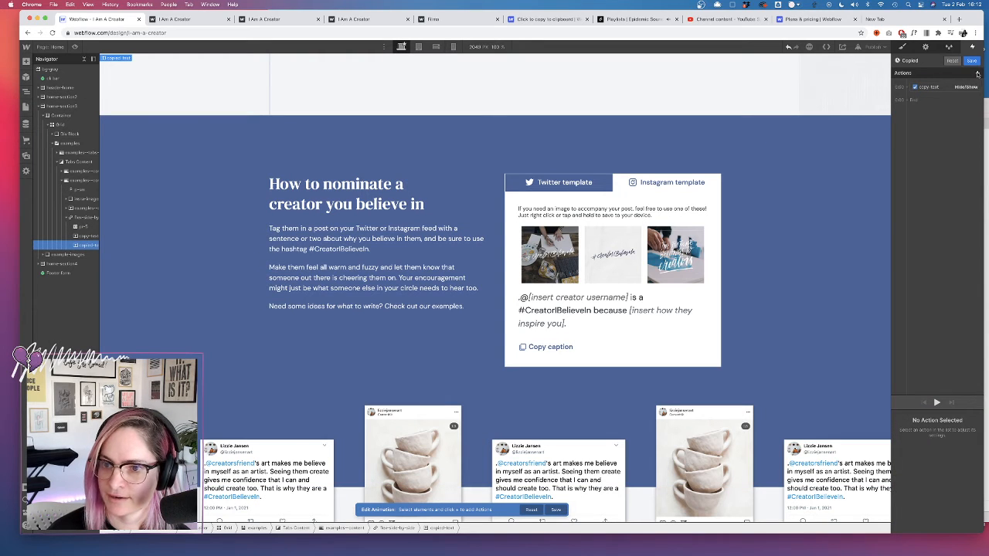
click(978, 74)
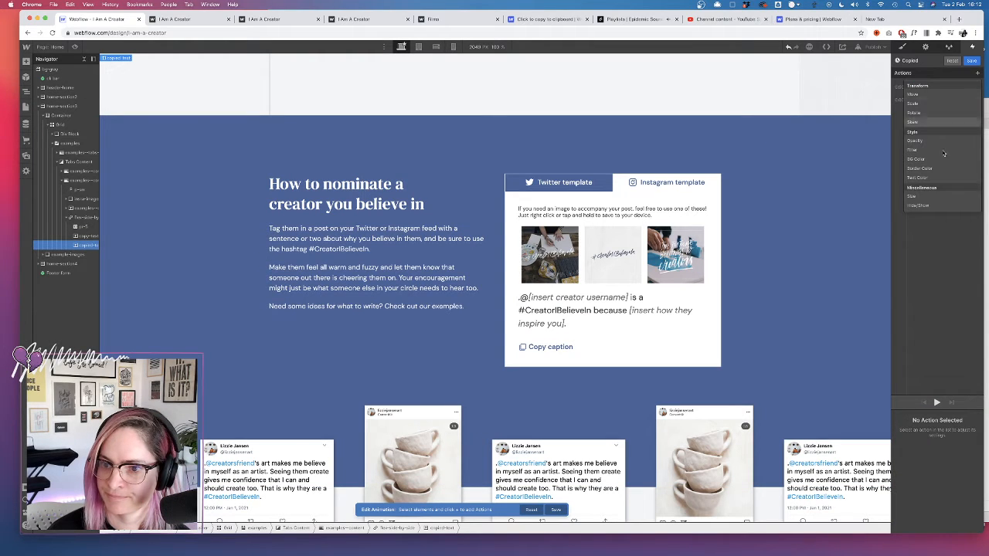
click(925, 207)
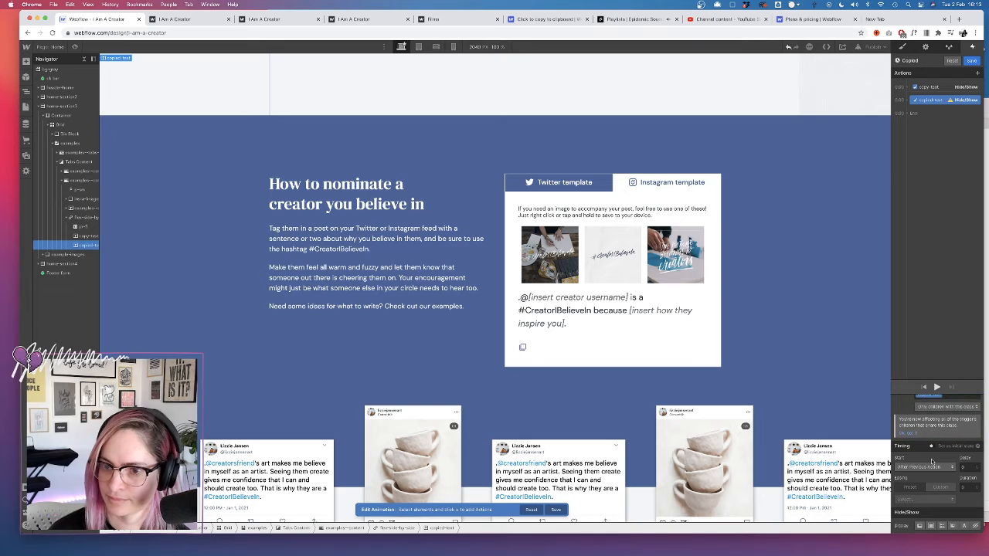
click(921, 526)
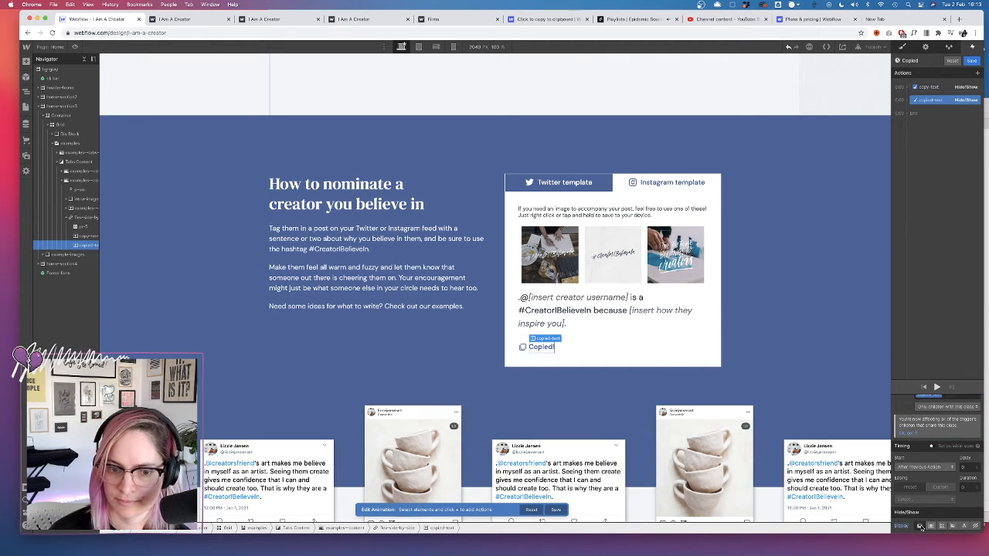
click(949, 137)
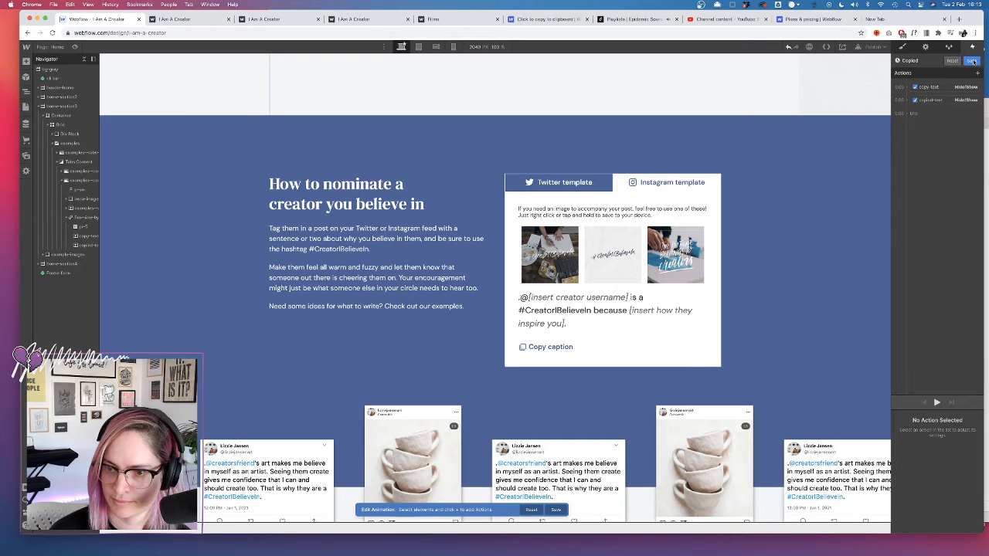
click(972, 61)
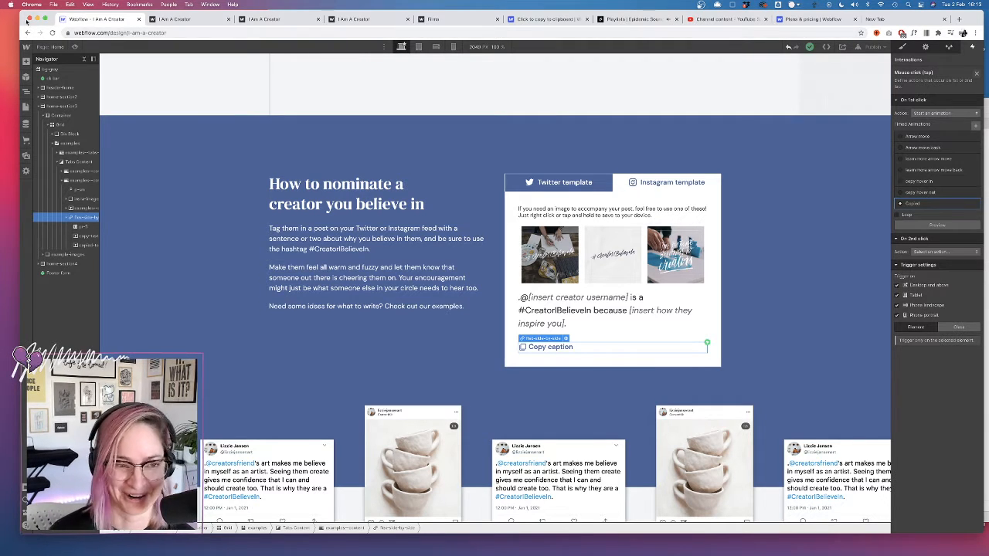
- Preview the page and test the Copy caption link's click interaction twice
click(75, 47)
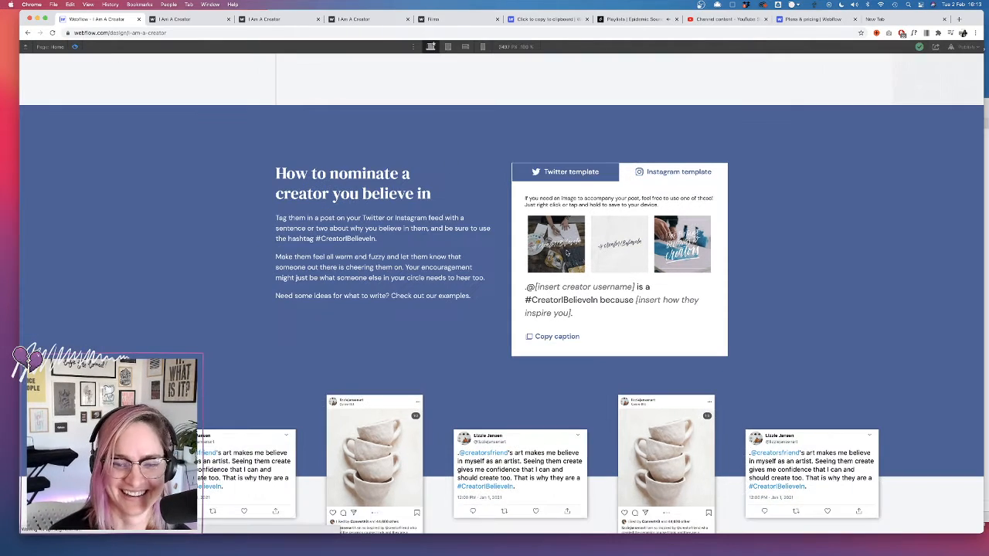
click(553, 340)
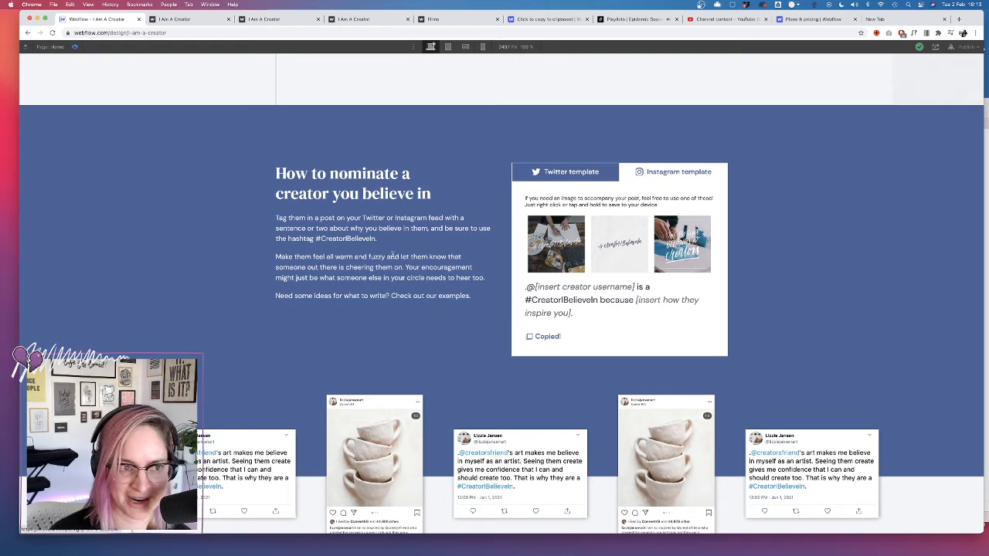
click(74, 47)
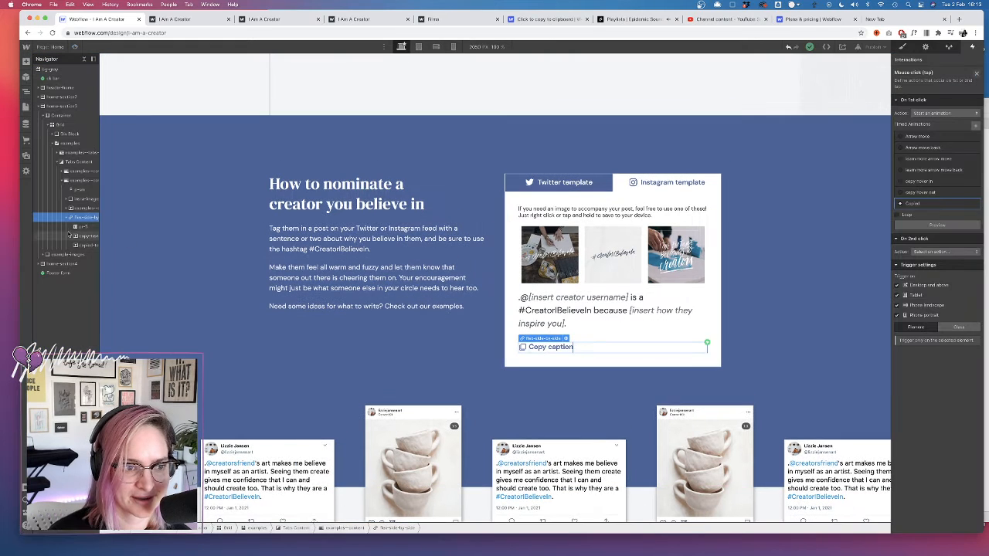
click(74, 47)
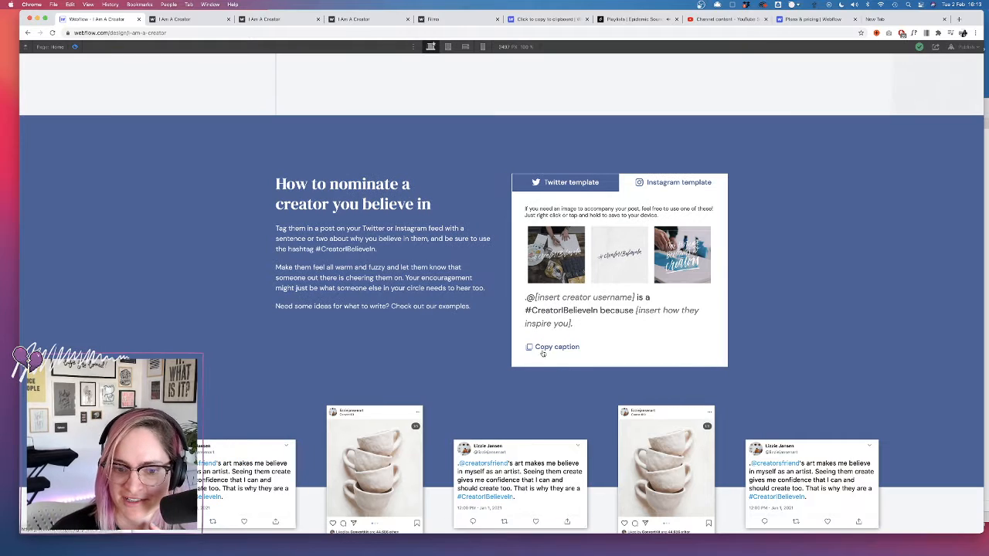
click(543, 348)
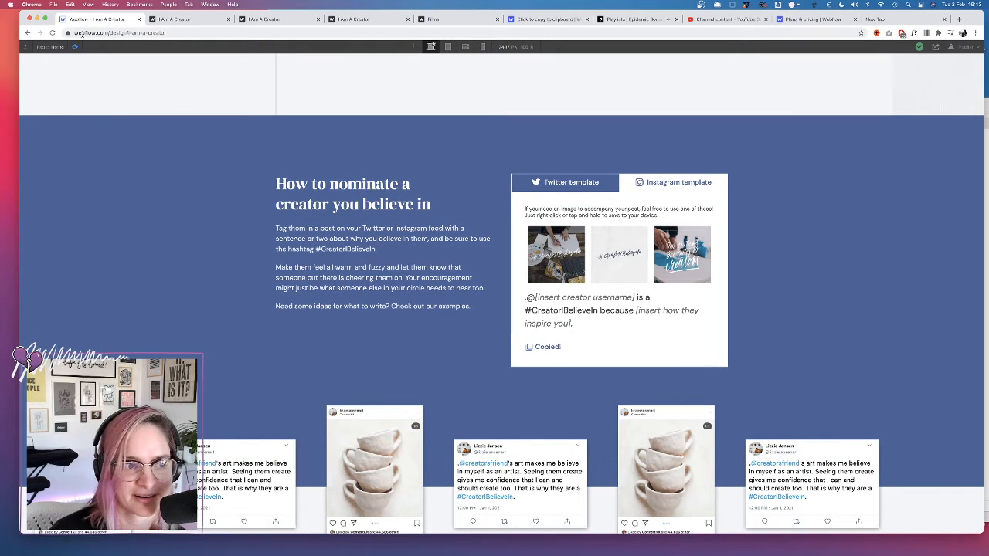
click(74, 47)
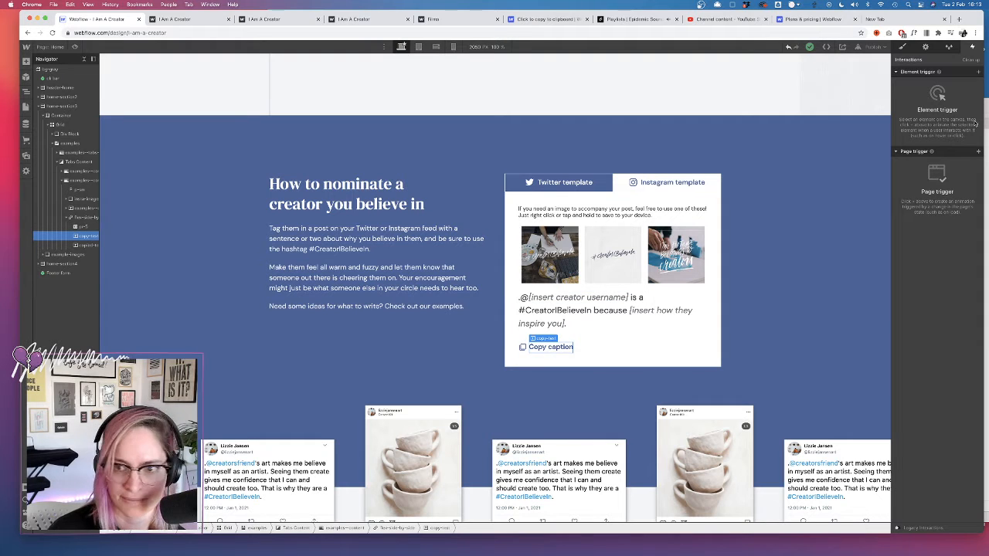
- Reopen the link block's Copied animation and add an opacity action for the copy text ahead of its Hide/Show action
click(81, 217)
click(977, 104)
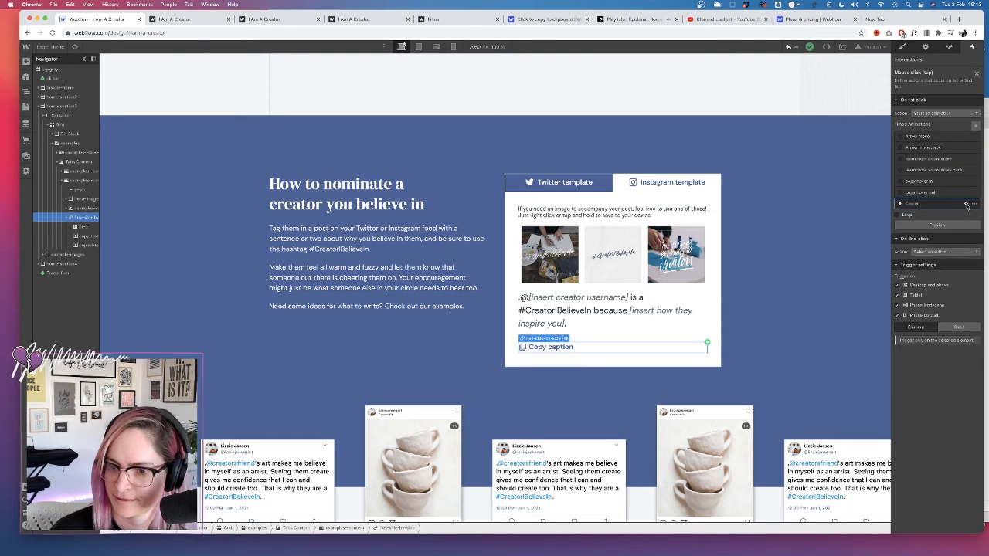
click(966, 204)
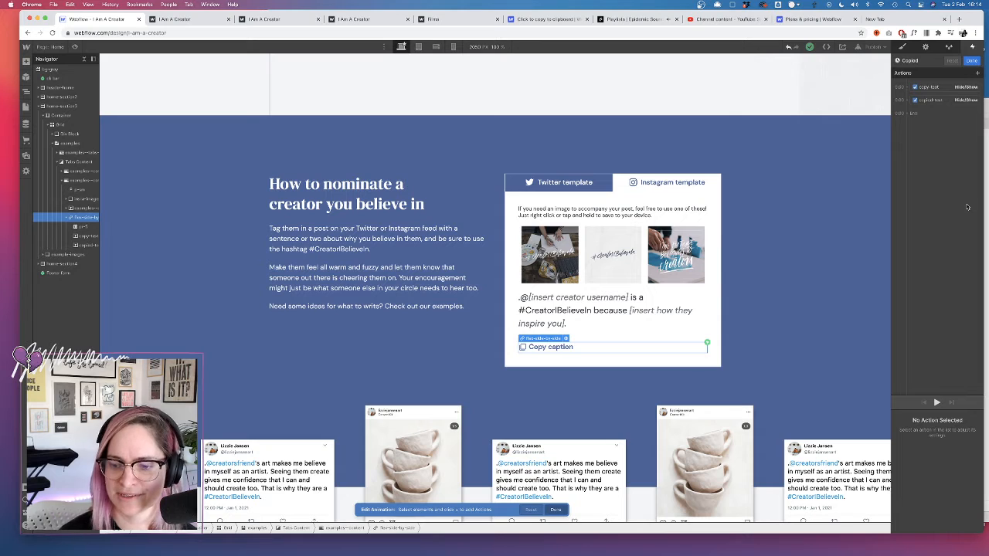
click(957, 87)
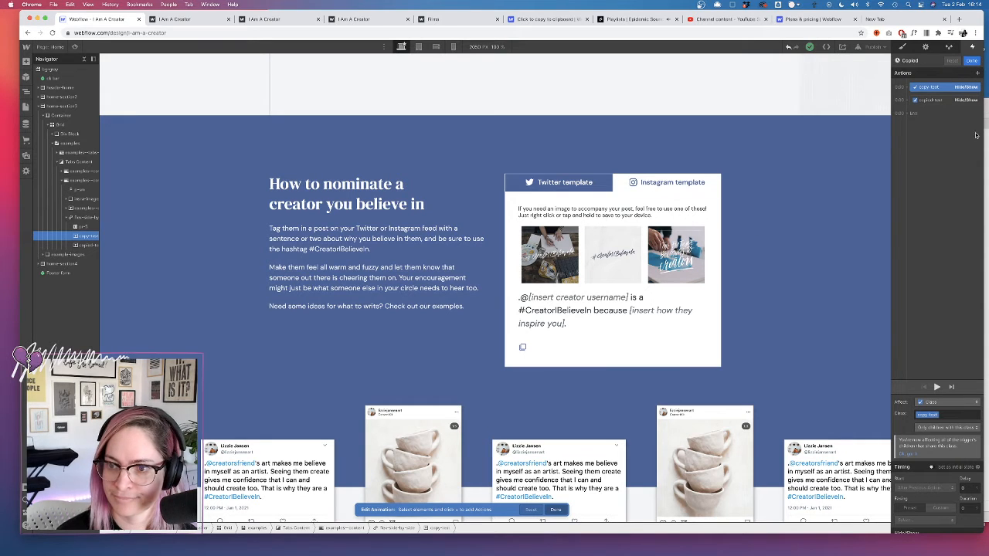
click(978, 72)
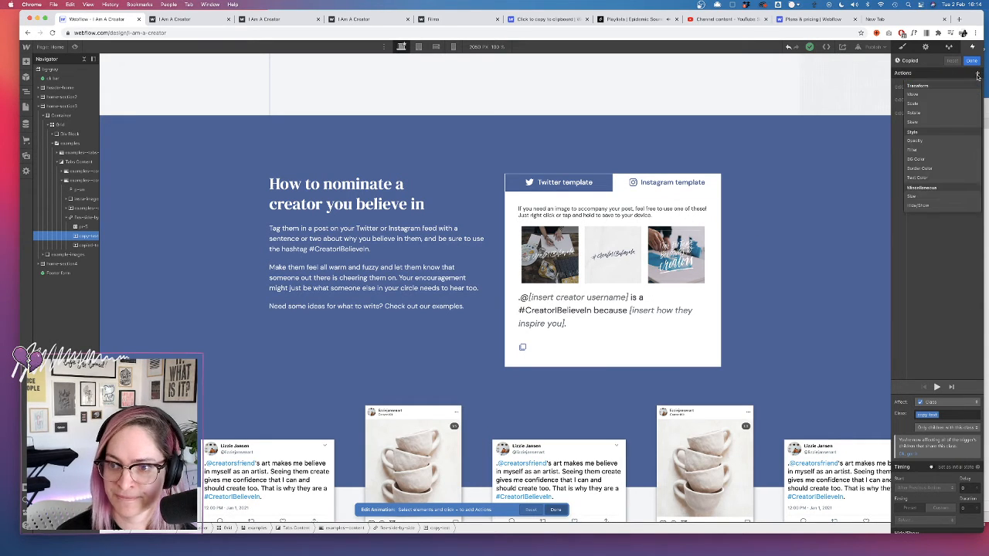
click(916, 141)
drag(936, 103, 931, 86)
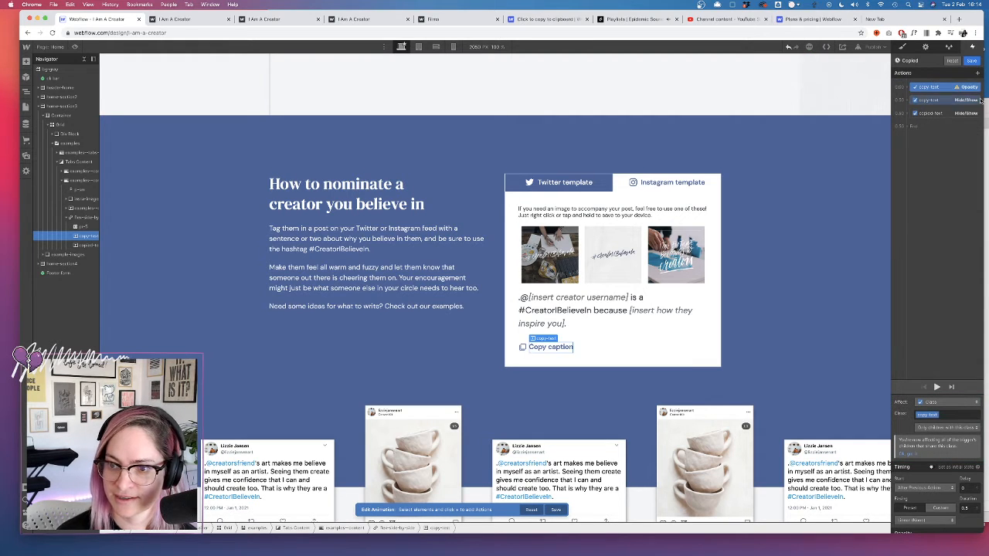
- Set the copy text opacity action to a duration of 0.1 s and an opacity of 0%
scroll(979, 494, down, 2)
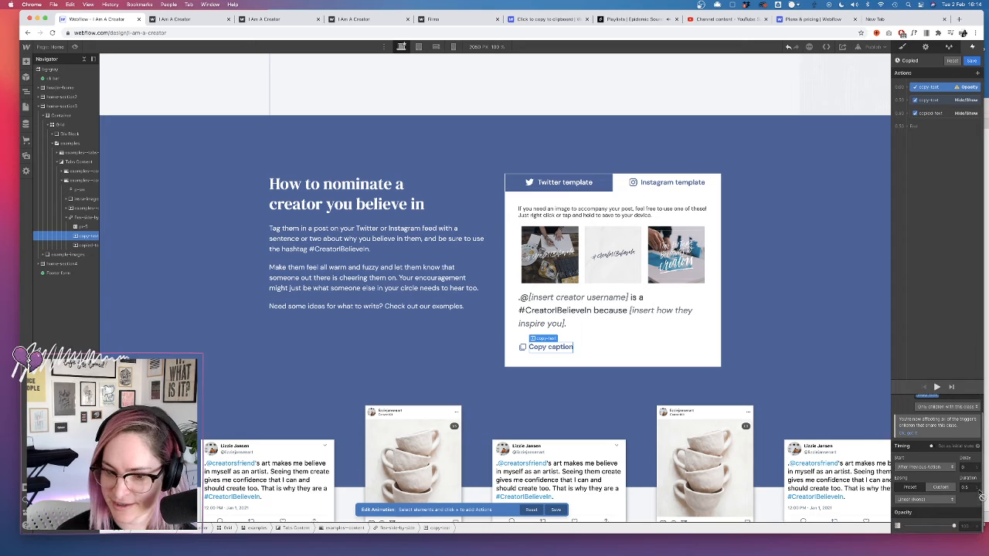
click(966, 488)
text(0.1)
key(Return)
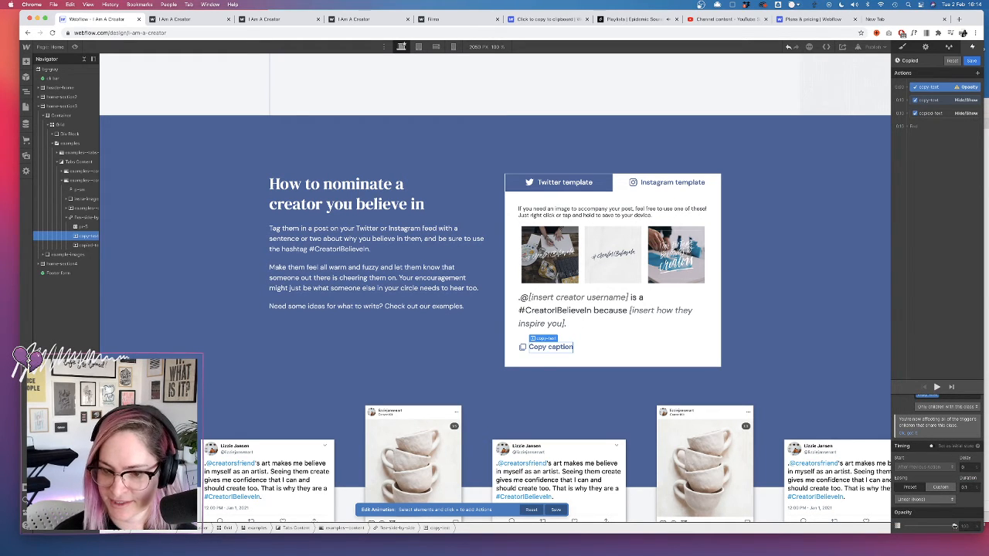
click(944, 90)
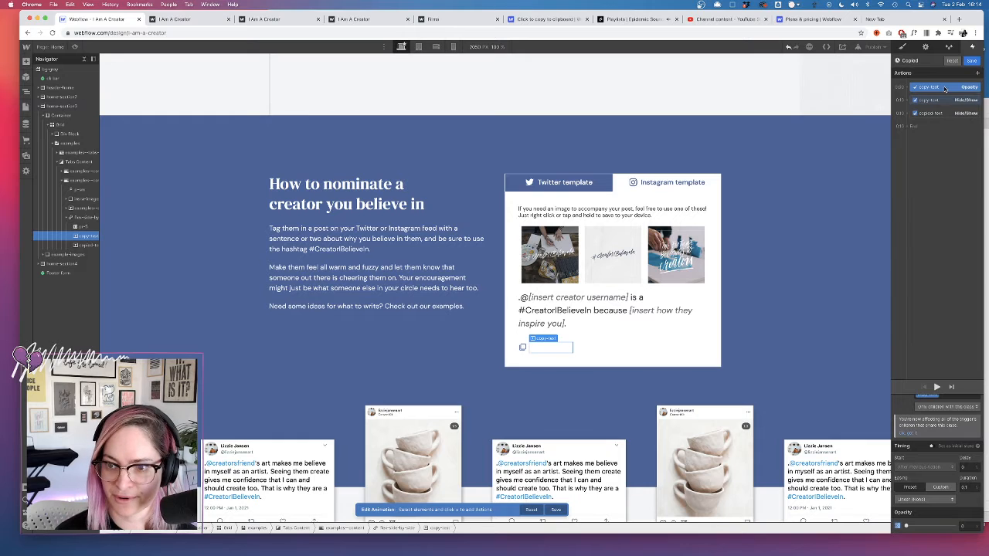
- Add an opacity action of 100% for the copied text after its Hide/Show action
click(940, 100)
click(939, 113)
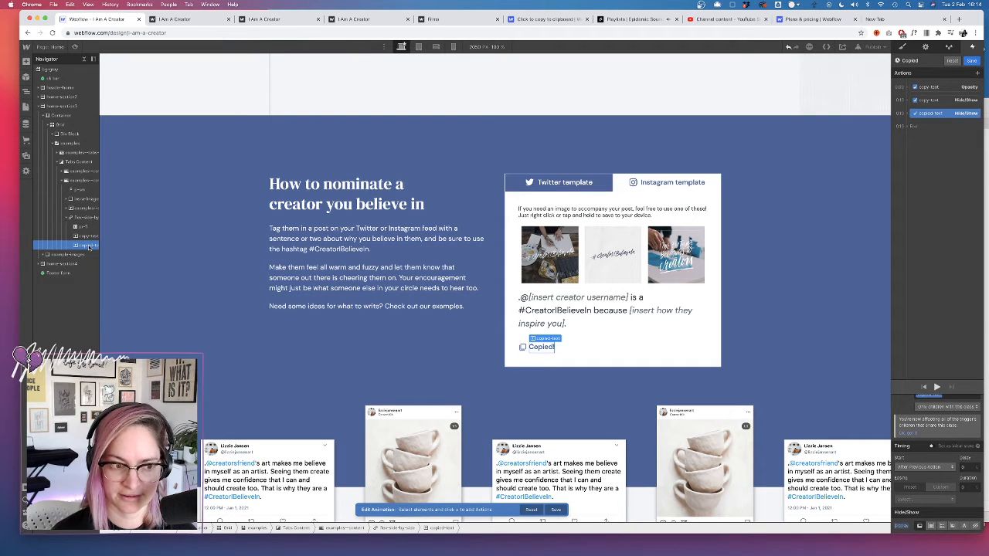
click(978, 74)
click(943, 144)
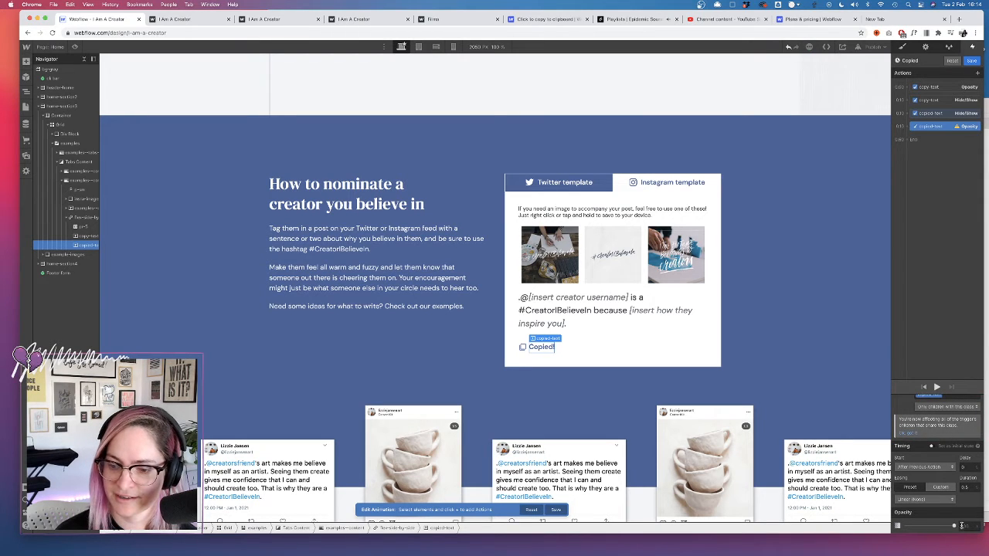
text(100)
key(Return)
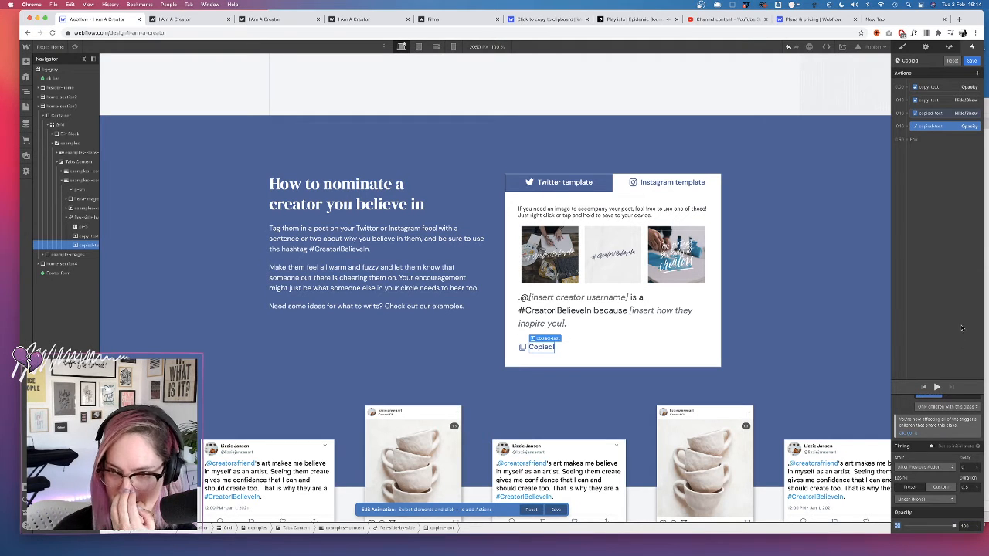
- Change the duration of the copied text's opacity action and save the Copied animation
click(959, 201)
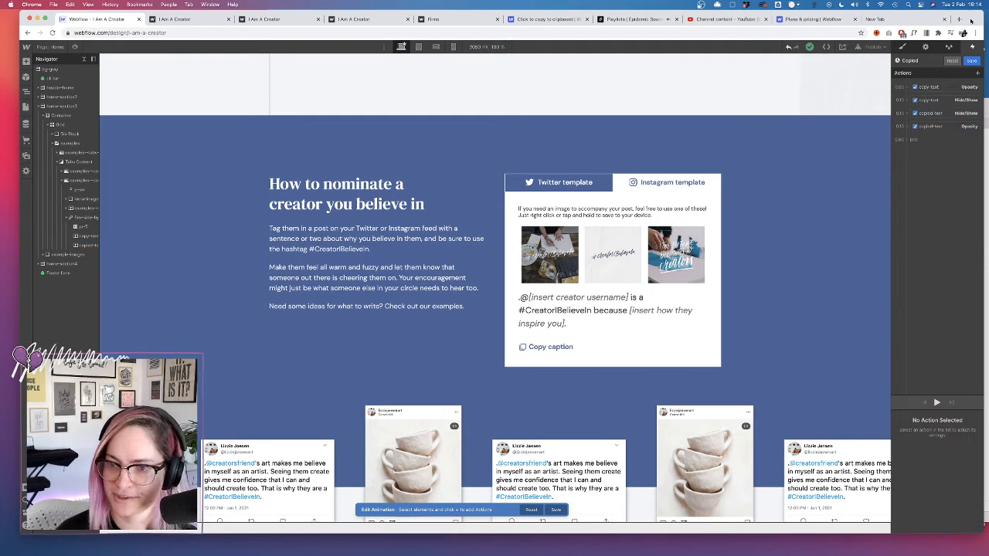
click(947, 127)
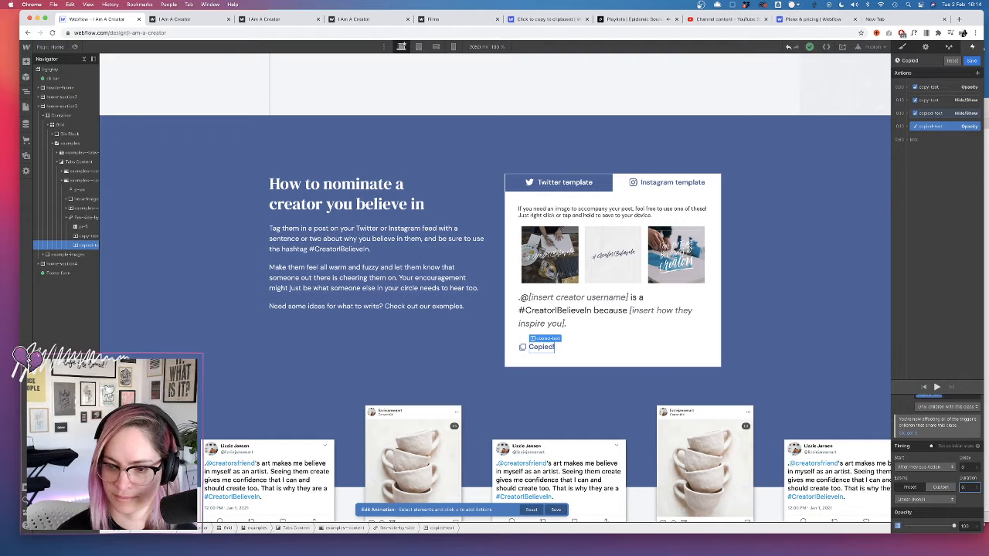
click(972, 60)
- Set the opacity of the copied text block's own style to 0%
click(85, 245)
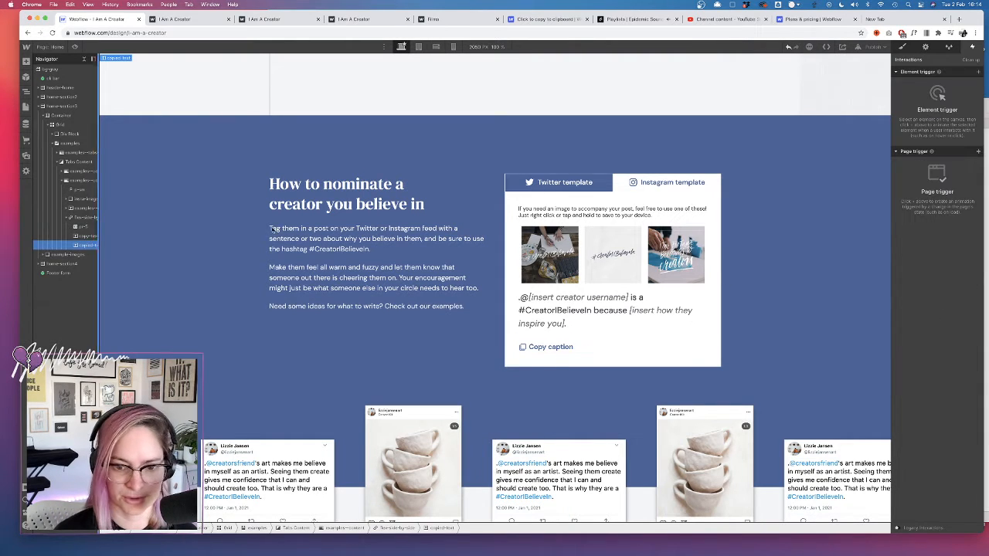
click(903, 48)
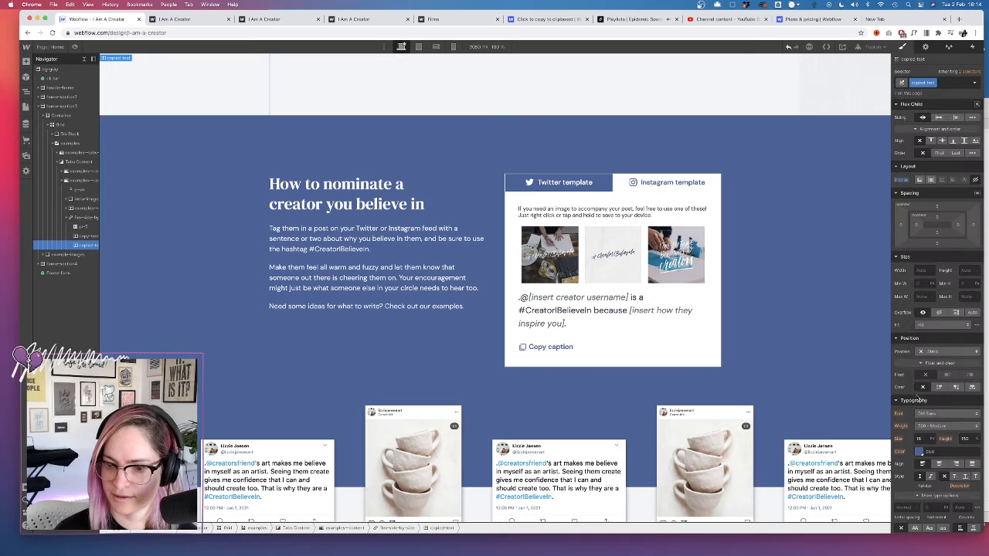
scroll(910, 397, down, 5)
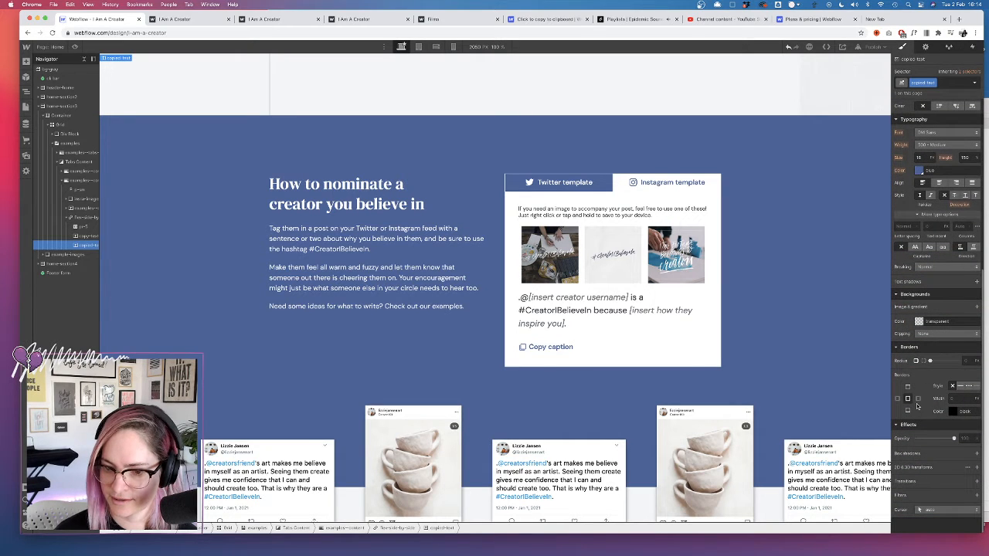
drag(948, 440, 916, 439)
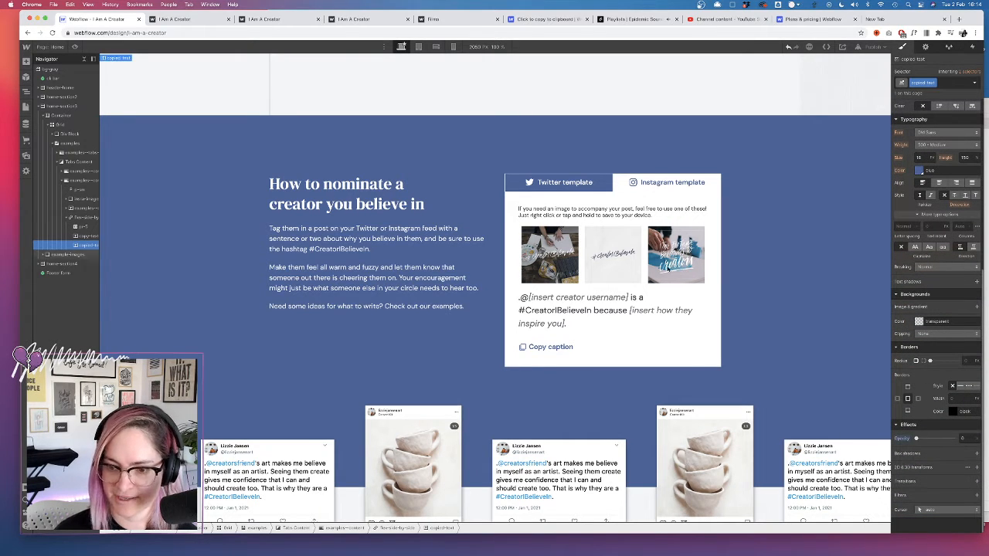
- Preview the page and test the Copy caption link in the Instagram template, then return to editing
click(75, 47)
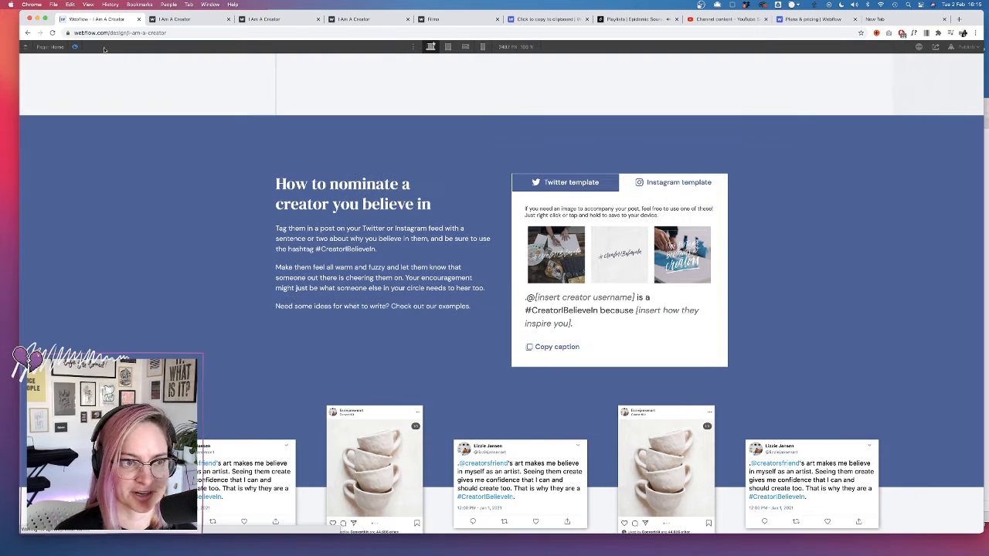
click(556, 348)
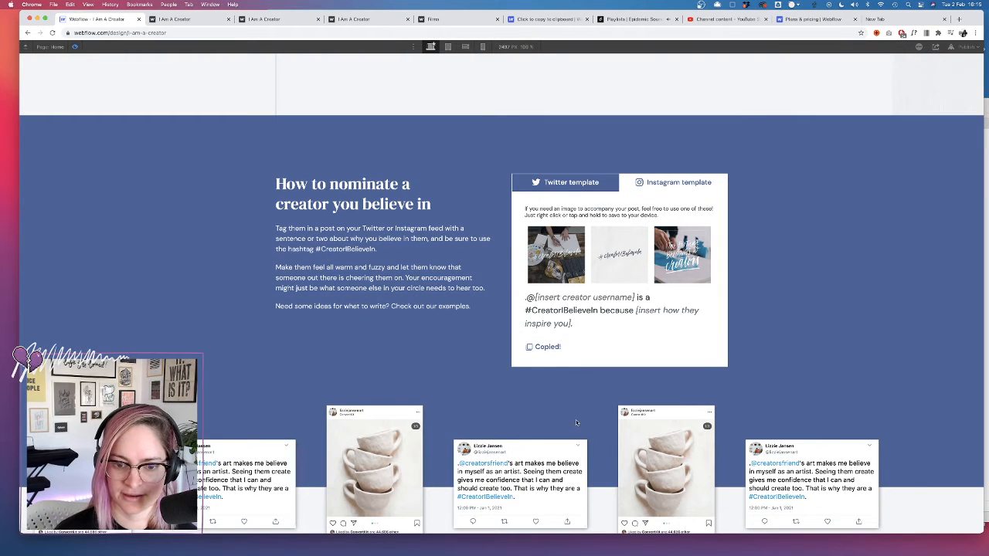
click(75, 47)
- In the Copied click animation, set the copy text's opacity action to a duration of 0.2 s and save the animation
click(81, 217)
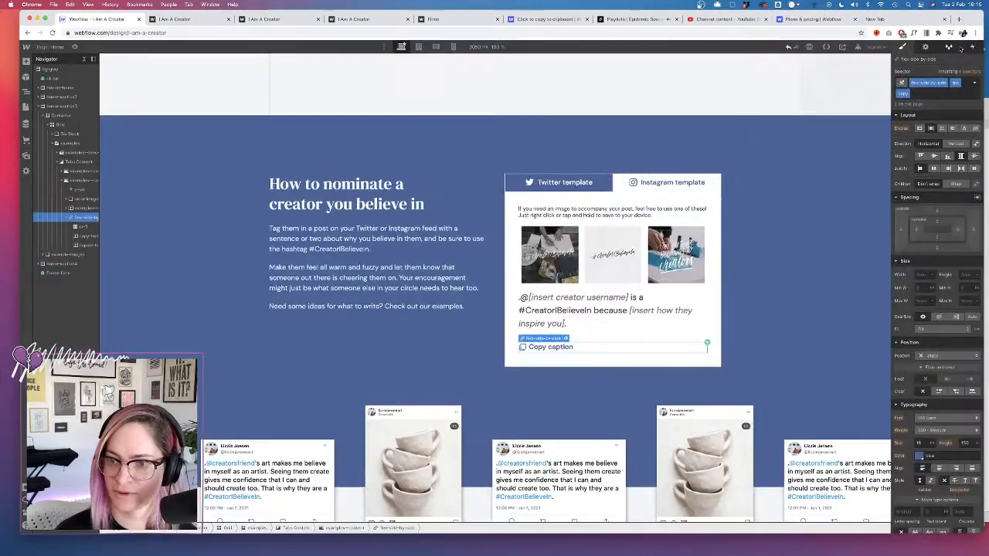
click(972, 47)
click(962, 108)
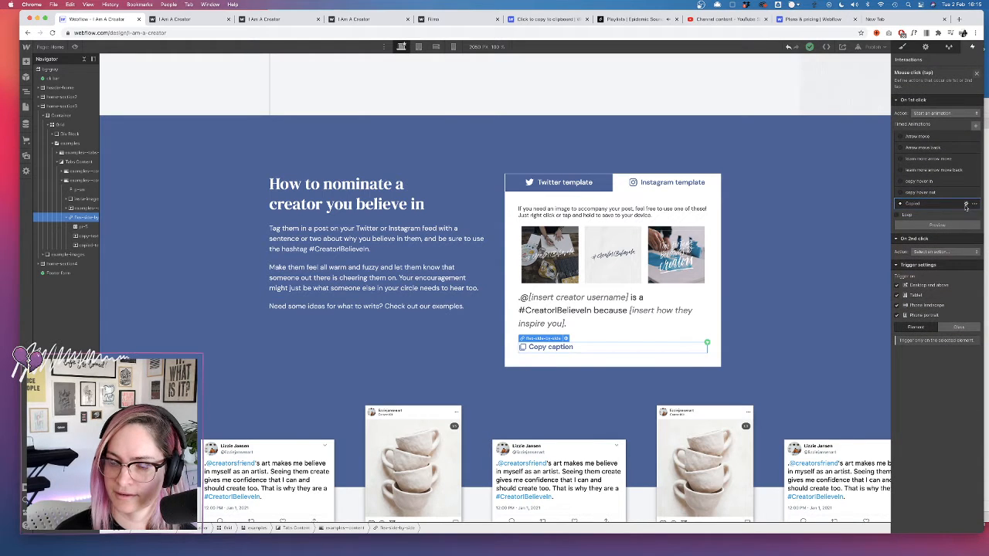
click(965, 205)
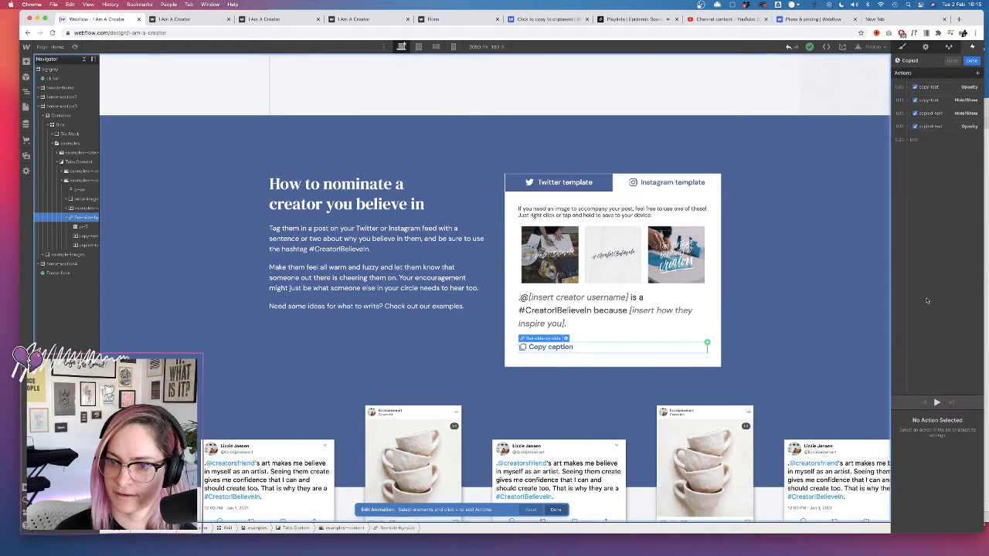
click(948, 87)
double_click(966, 508)
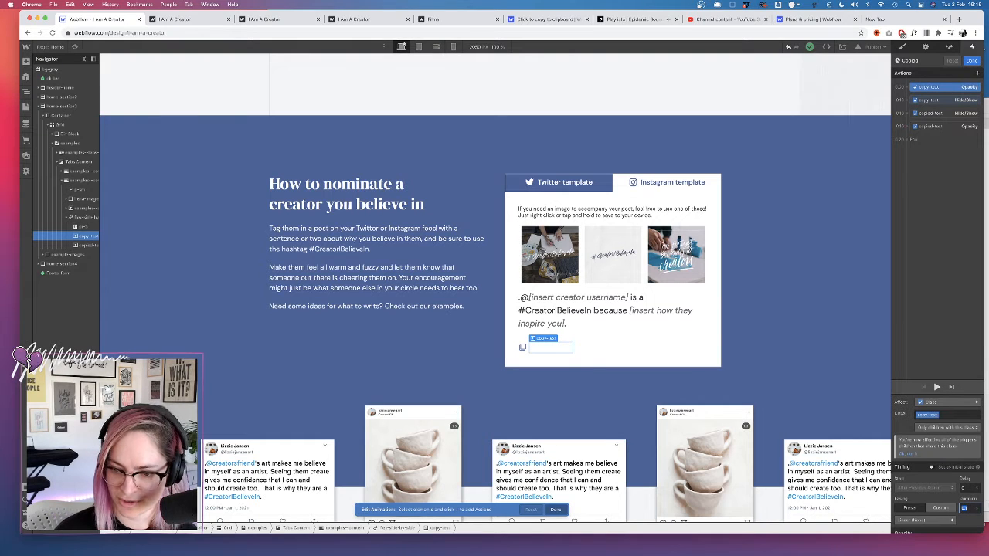
click(956, 127)
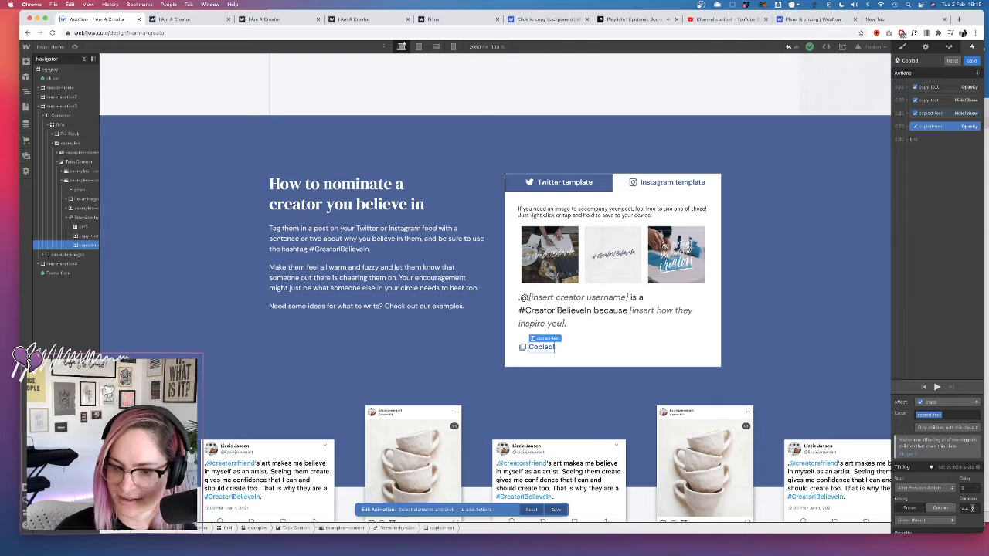
click(973, 313)
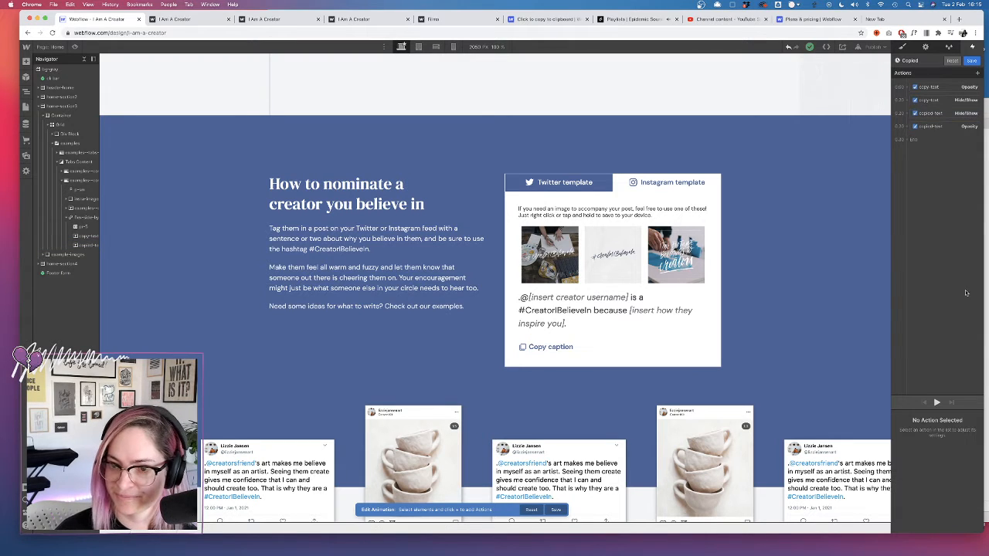
click(944, 128)
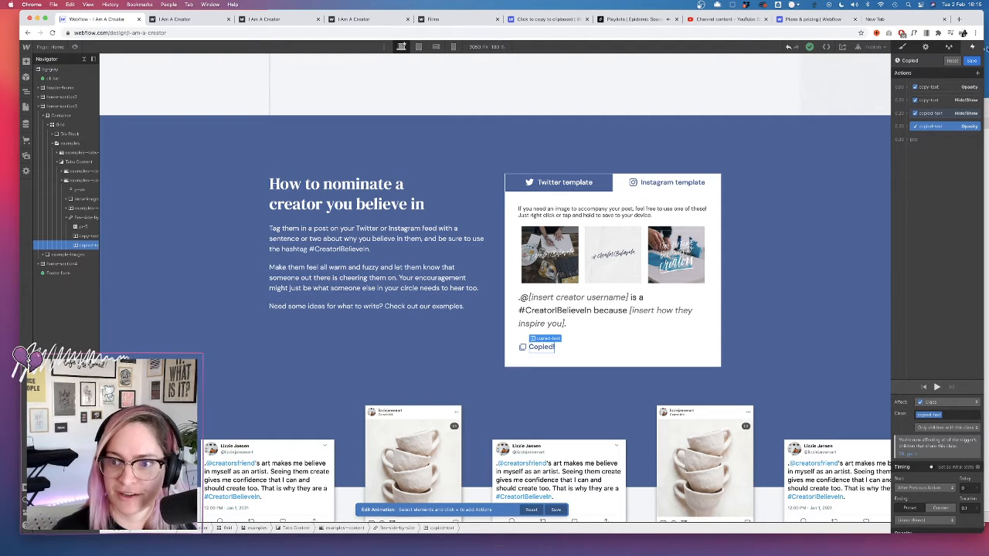
click(972, 60)
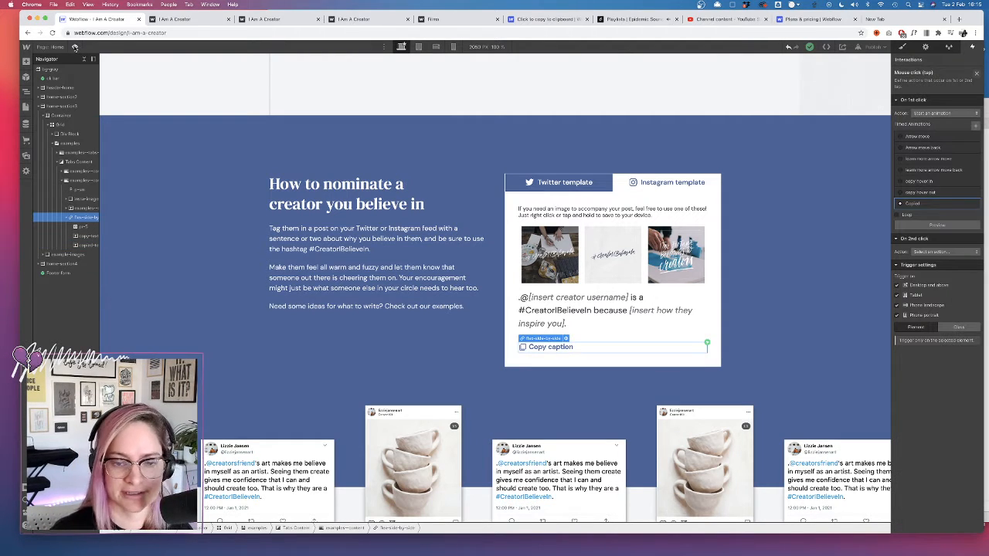
- Check the retimed Copied animation by triggering the Copy caption link in preview mode
click(74, 47)
click(554, 347)
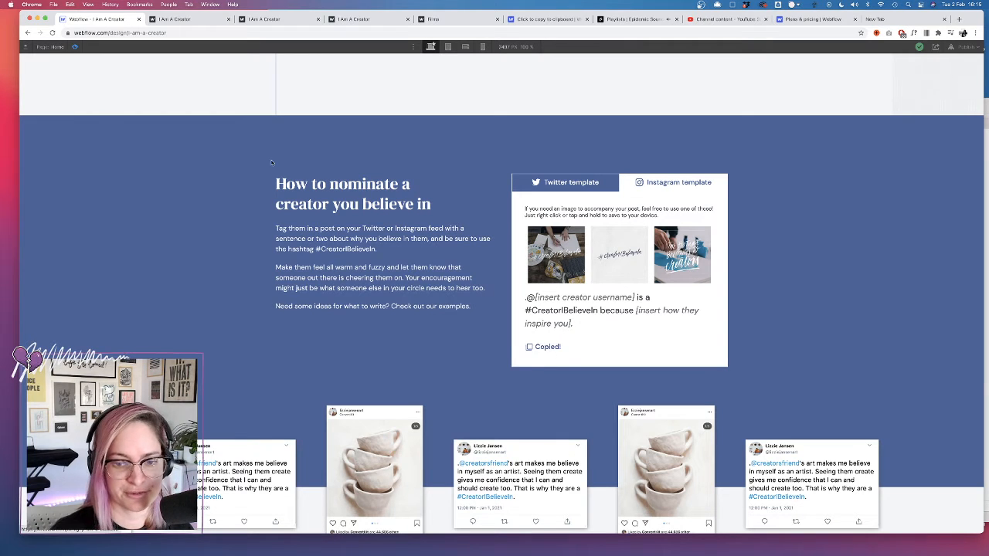
click(76, 47)
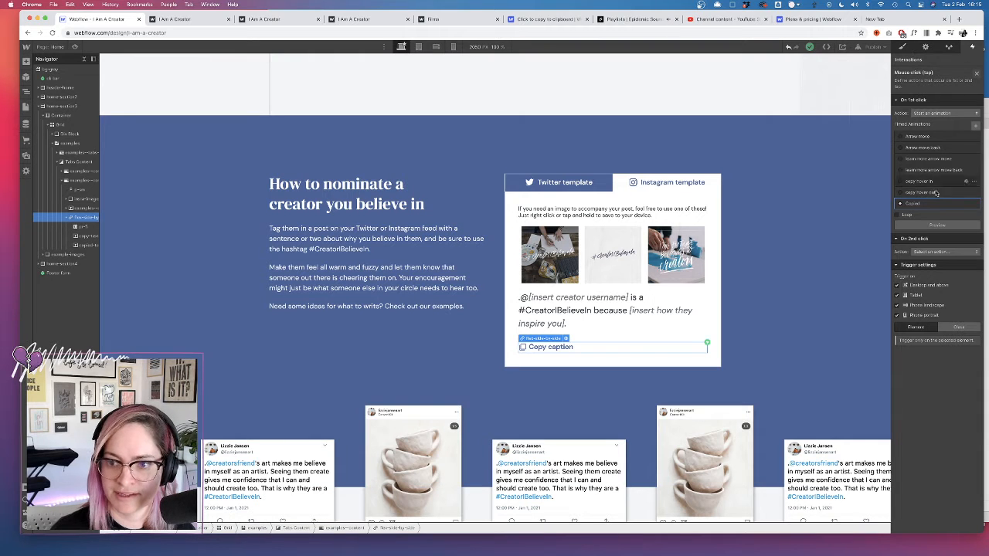
- Add a second opacity action for the copied text with a 1 s delay, 0.2 s duration and 0% opacity
click(966, 205)
click(949, 126)
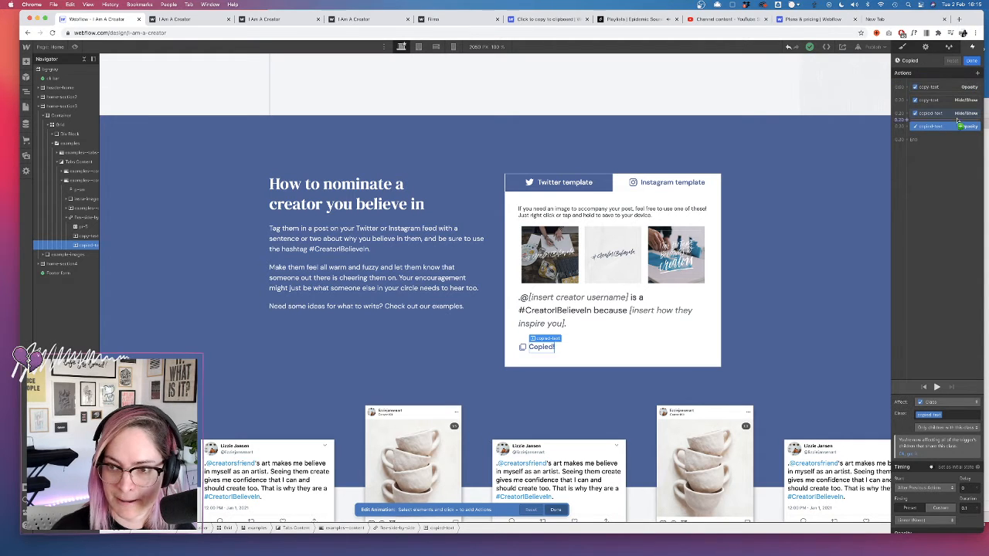
click(978, 73)
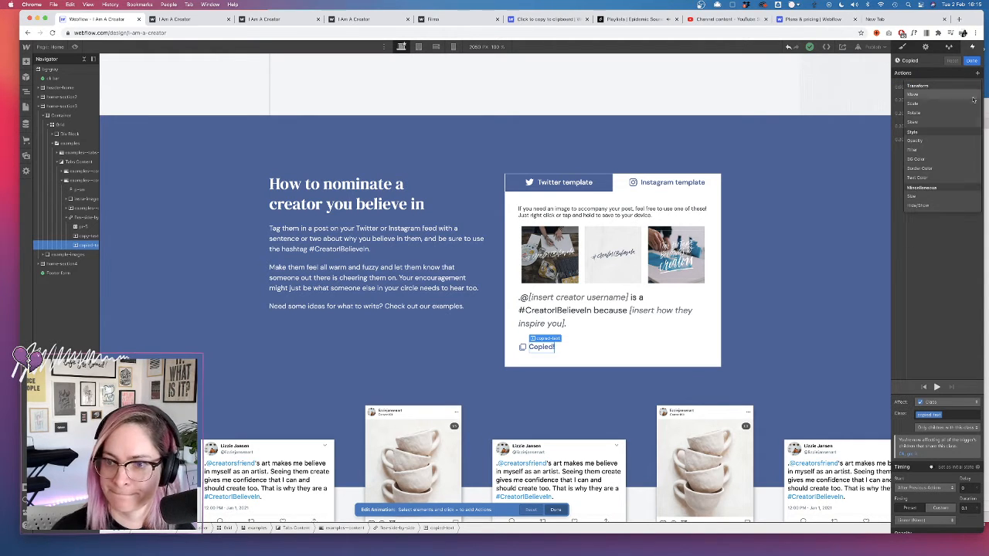
click(938, 143)
click(966, 488)
text(1)
key(Tab)
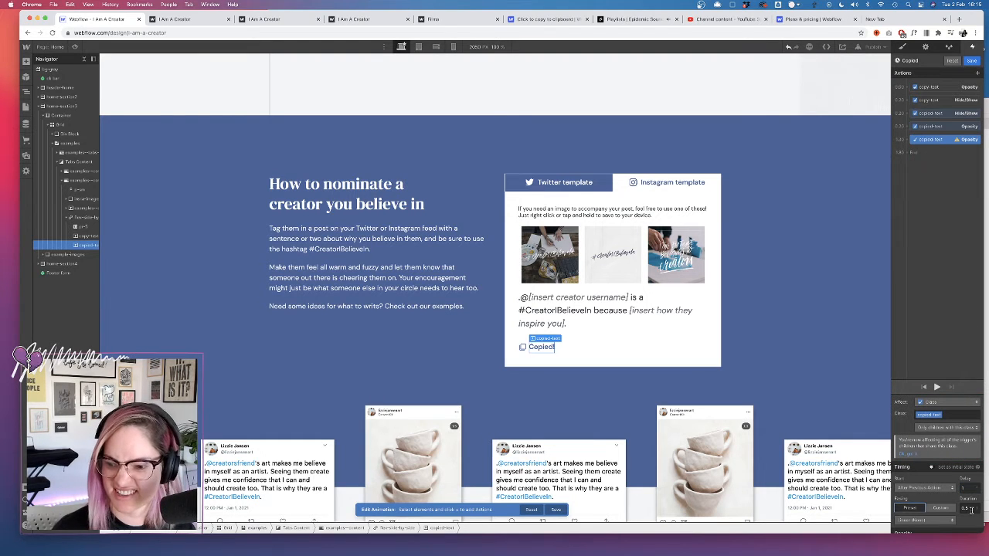
click(968, 507)
text(0.2)
key(Return)
scroll(978, 446, down, 1)
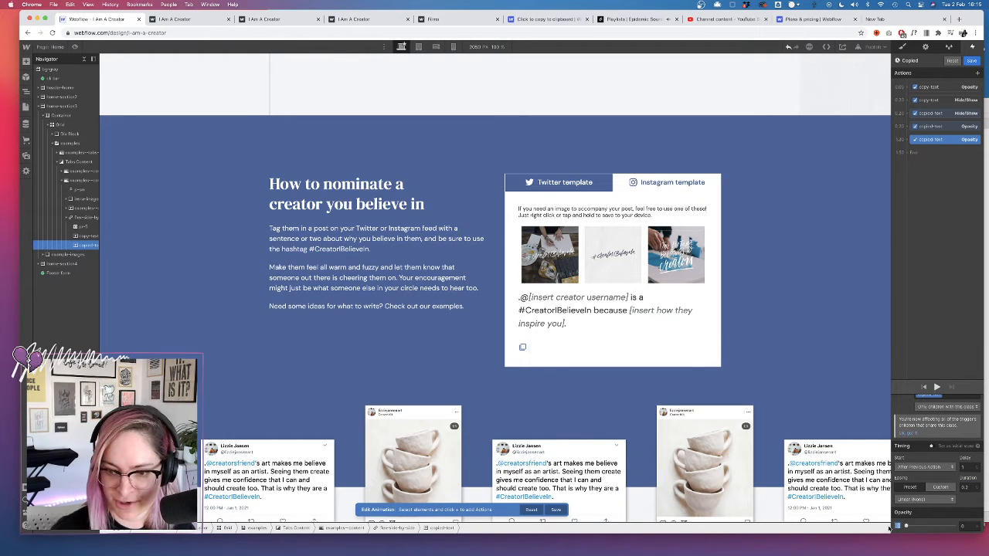
- Add a closing Hide/Show action for the copied text with its display set to none
click(977, 73)
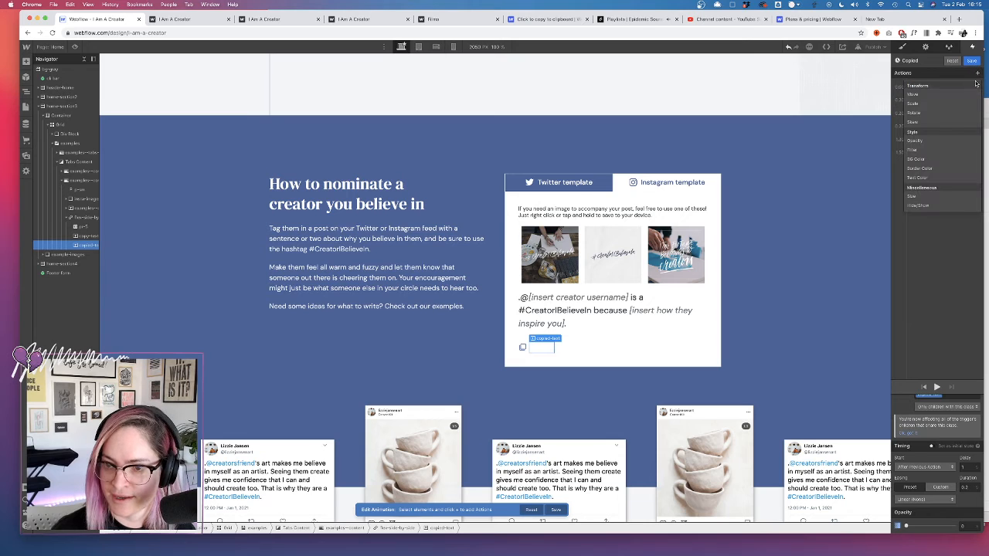
click(942, 205)
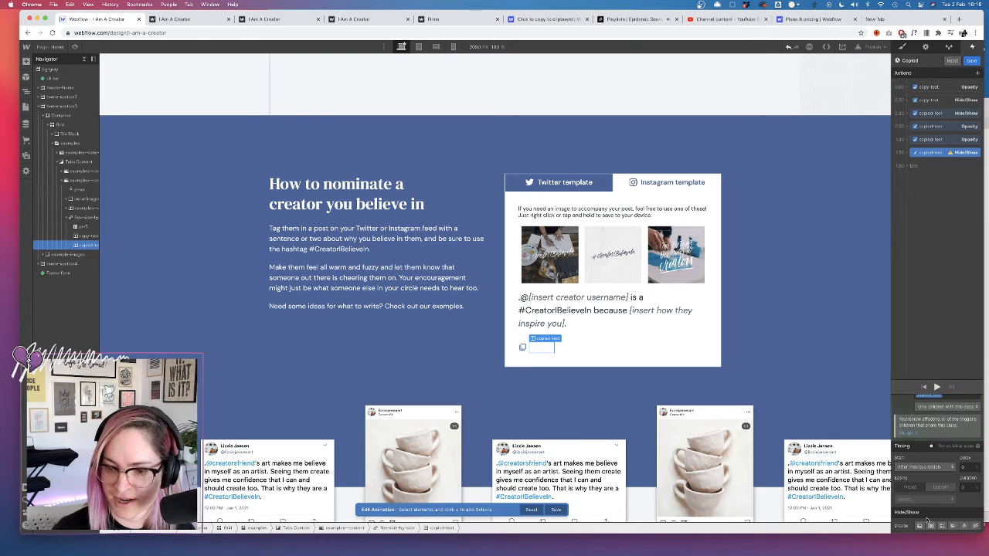
click(974, 525)
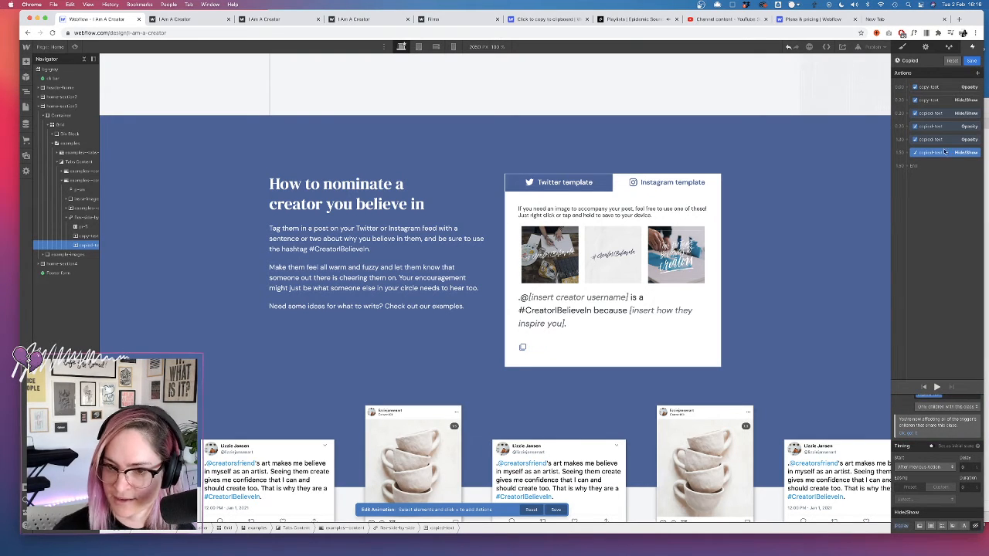
- Add a Hide/Show action for the copy text at the end of the action list, with display set to block
click(935, 100)
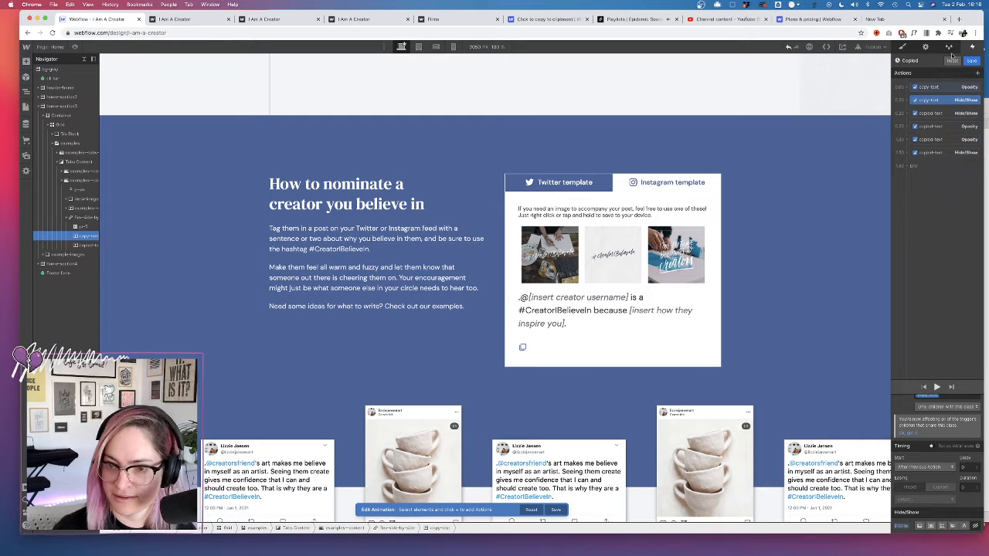
click(977, 73)
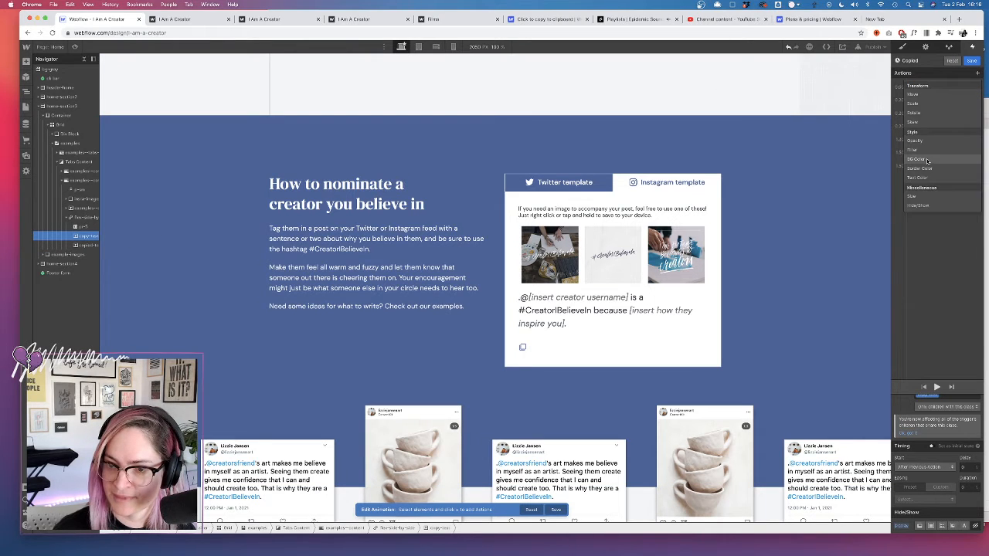
click(921, 205)
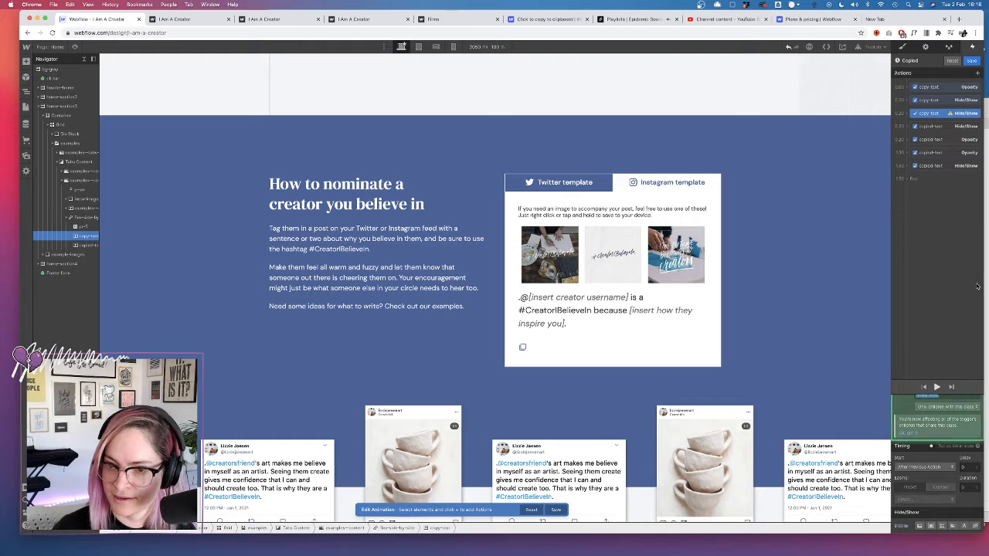
drag(930, 110, 935, 182)
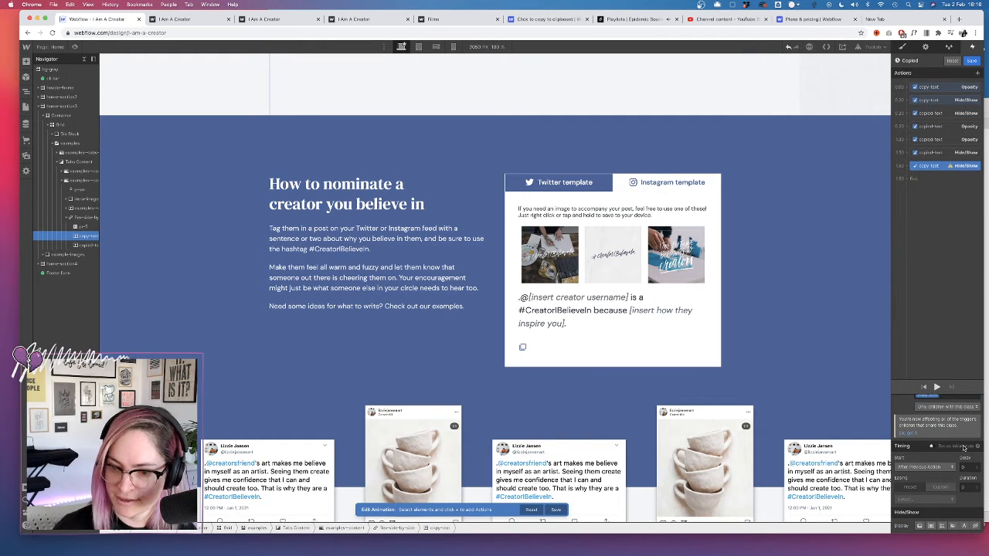
click(919, 526)
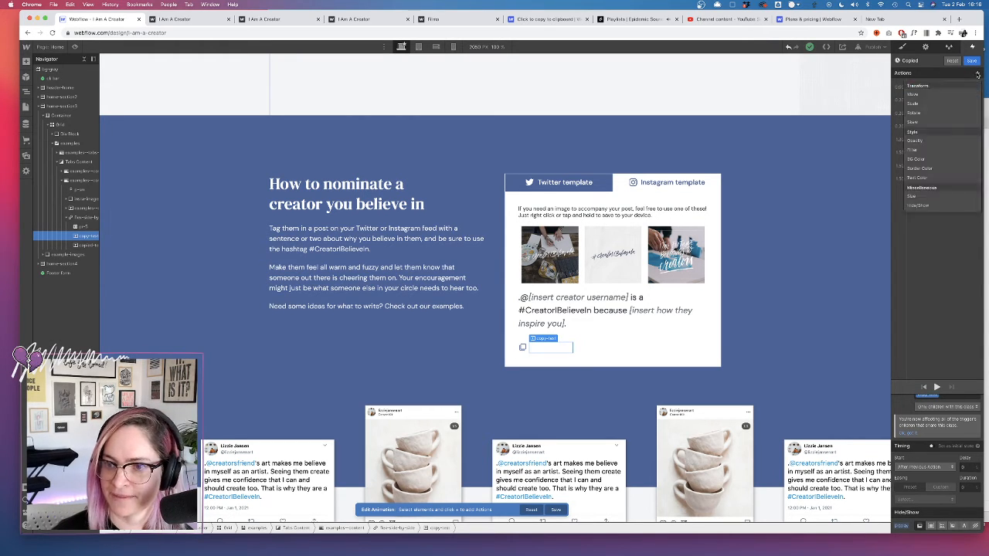
- Add a final copy text opacity action at 100% with a 0.2 s duration and save the Copied animation
click(915, 140)
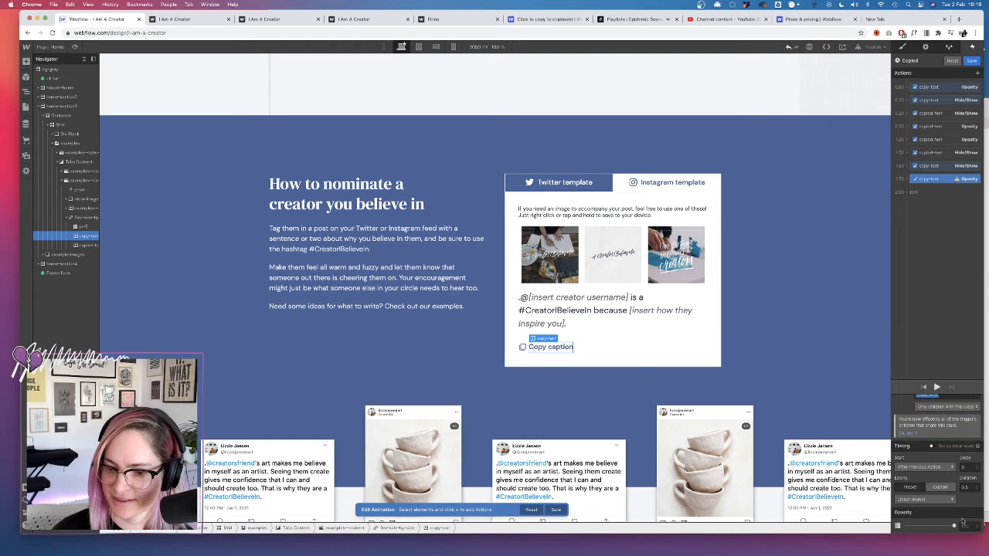
drag(953, 528, 963, 528)
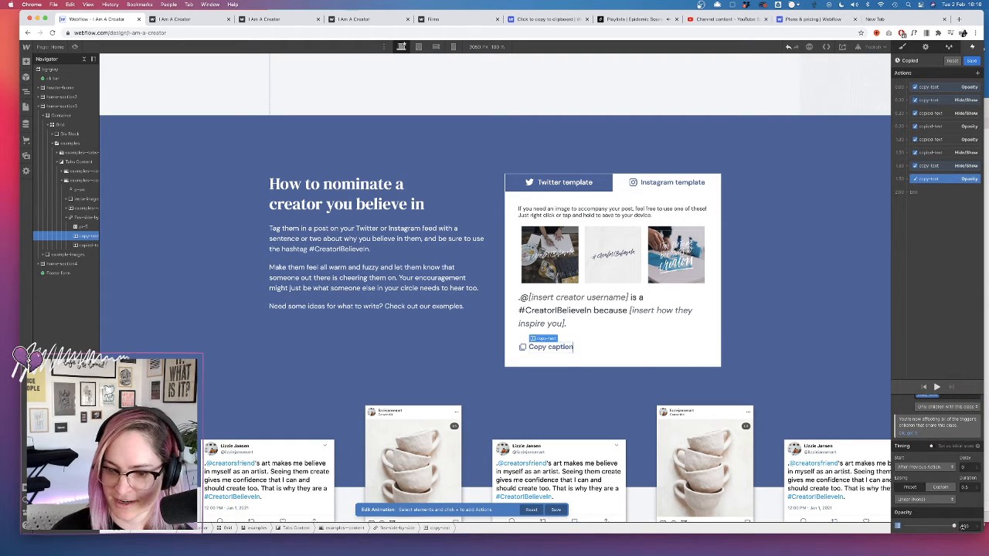
click(971, 242)
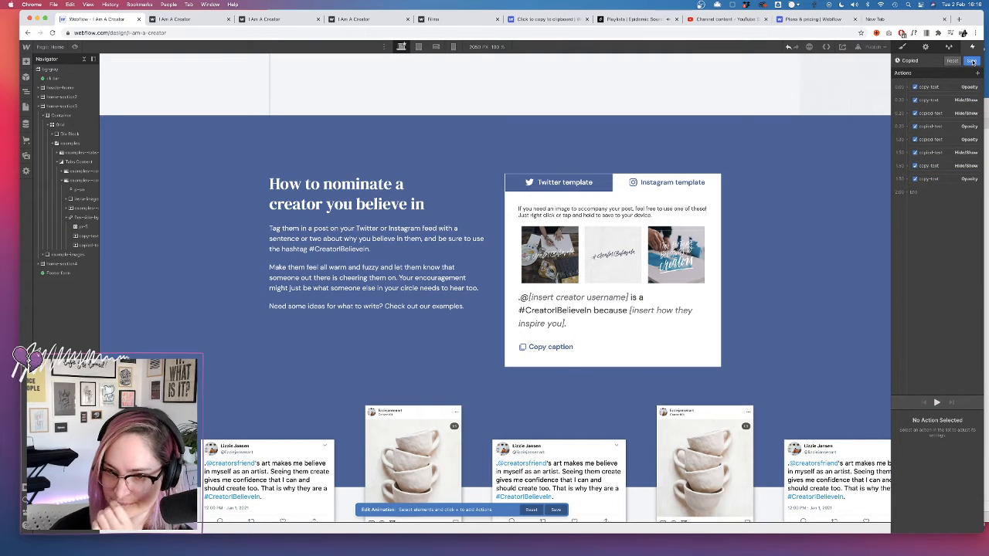
click(942, 179)
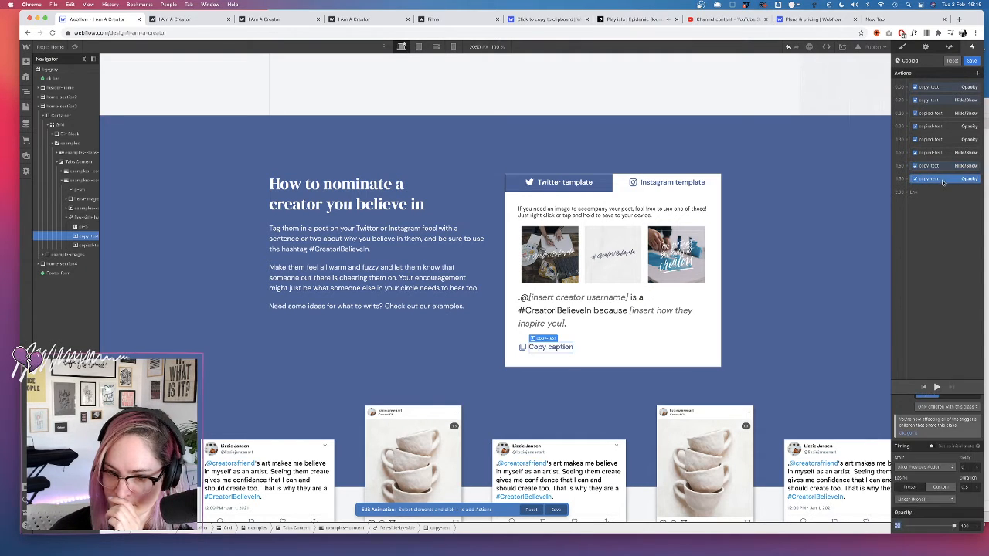
click(975, 488)
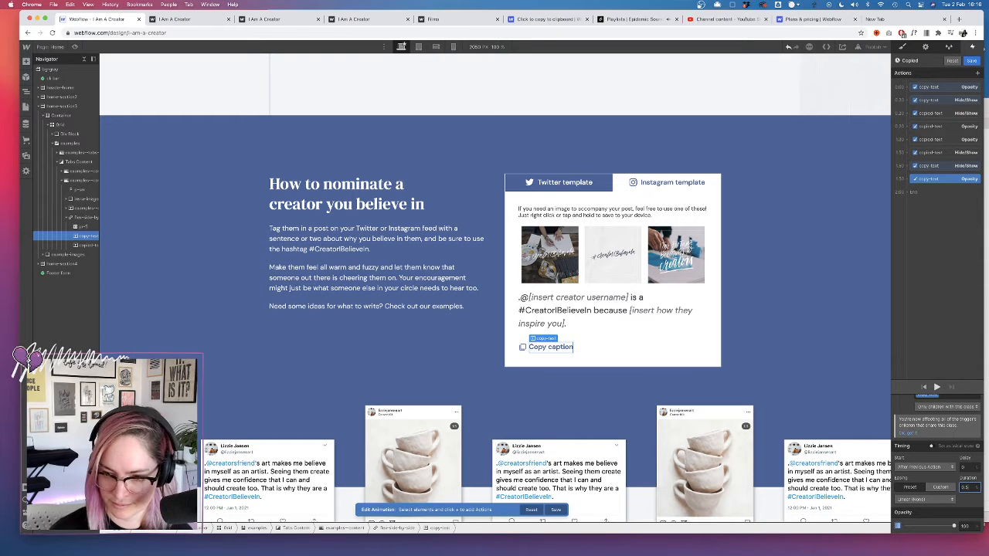
text(0.2)
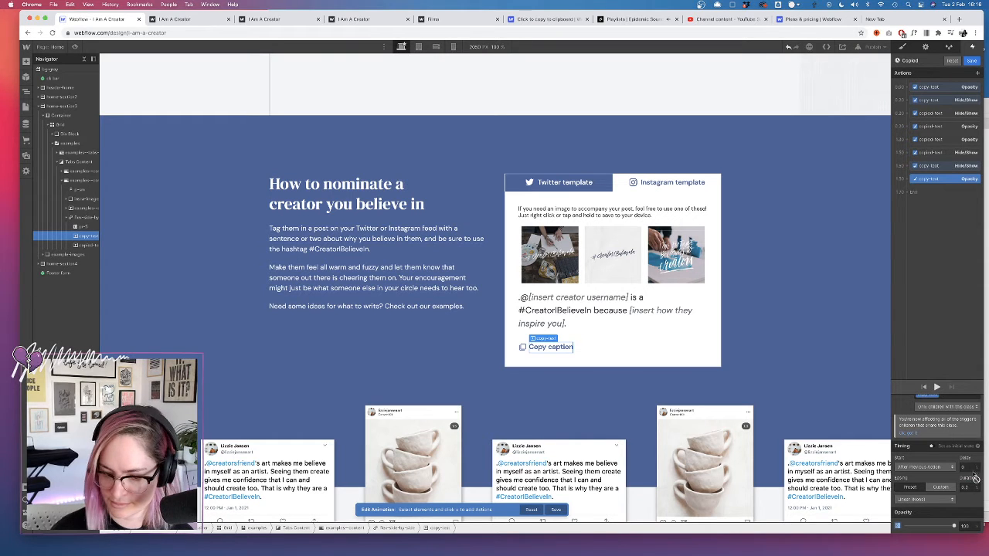
click(972, 60)
- Preview the complete Copied animation by triggering the Copy caption link several times, then leave the preview
click(75, 47)
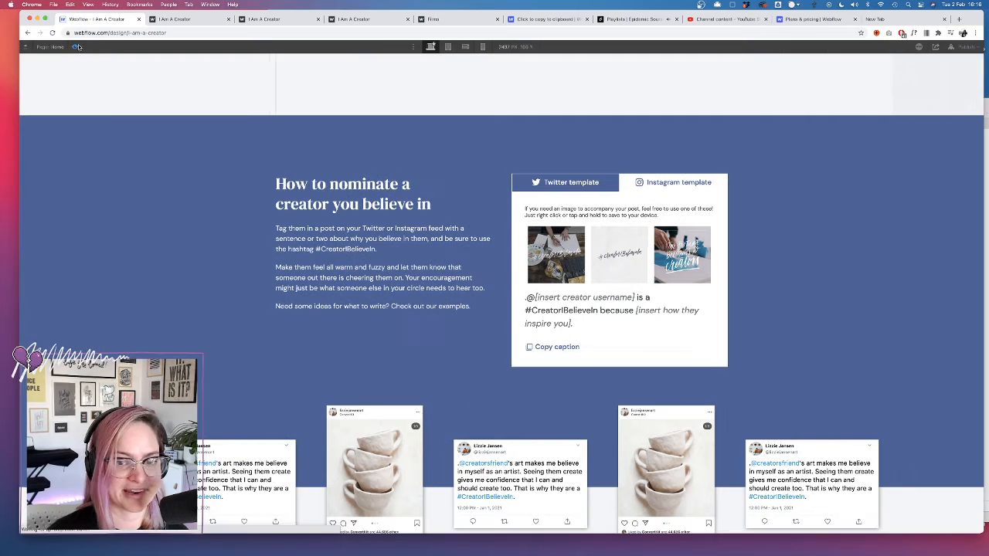
click(545, 349)
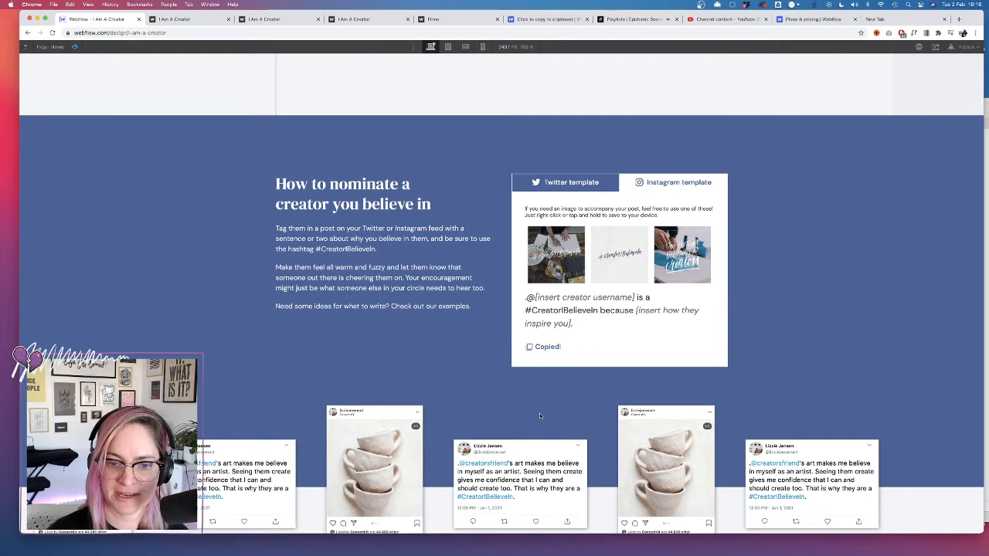
click(556, 348)
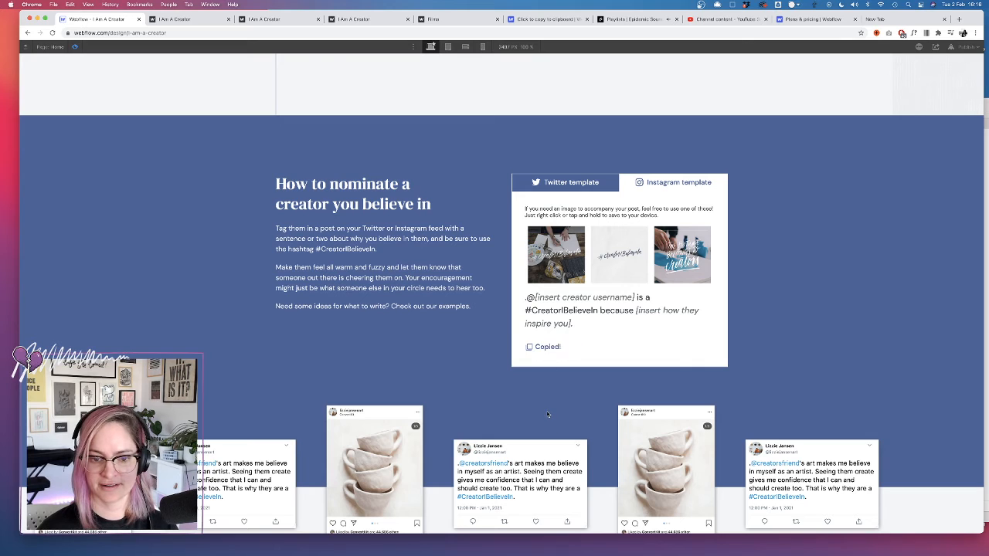
click(542, 348)
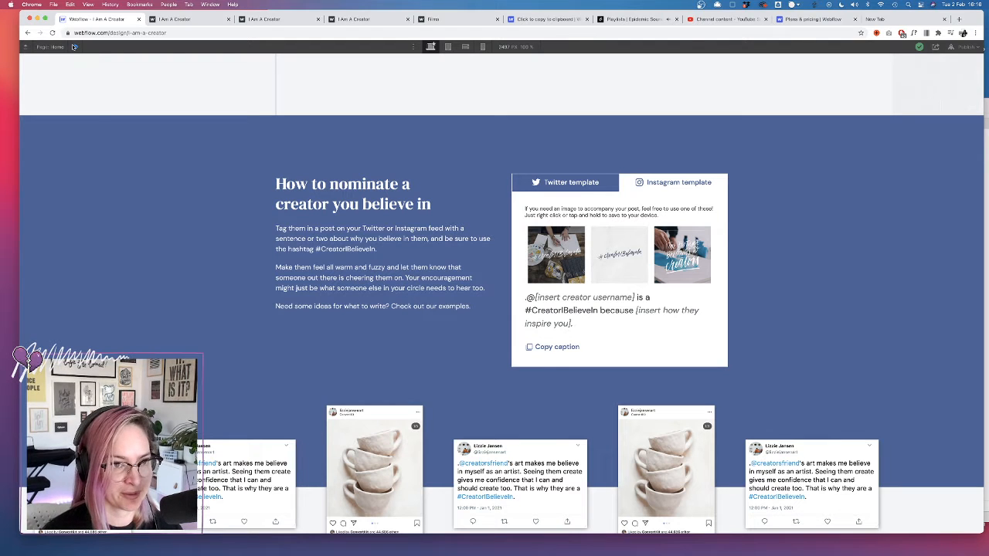
click(74, 46)
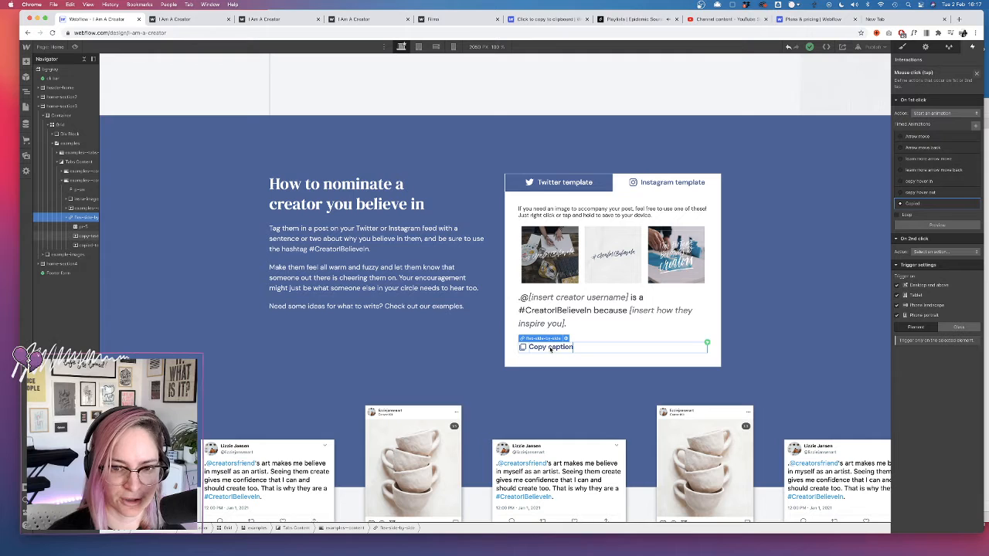
- In the Copied animation, set the copied text fade-out delay to 3 s, use a 0.2 s duration for the final copy text opacity, and save
click(966, 204)
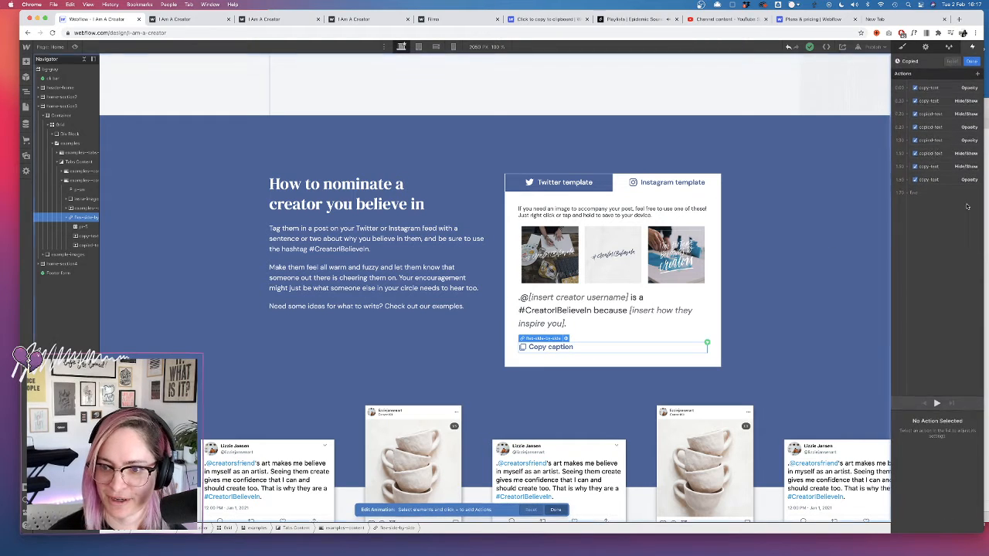
click(950, 141)
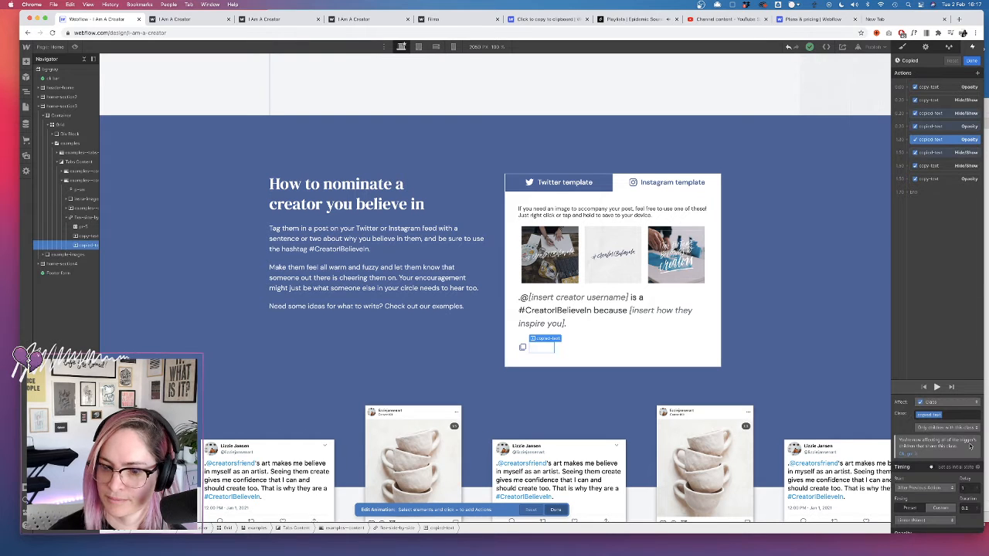
click(969, 489)
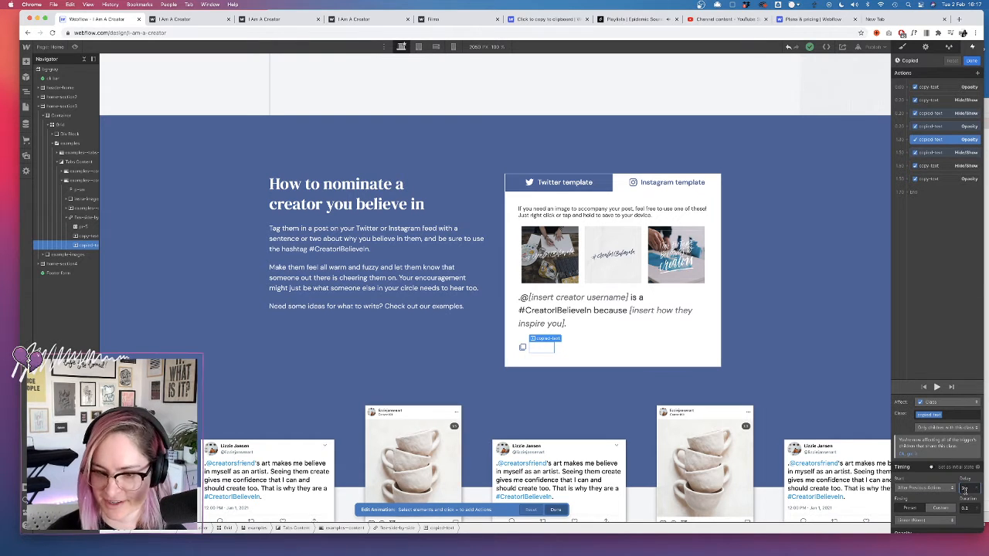
click(967, 507)
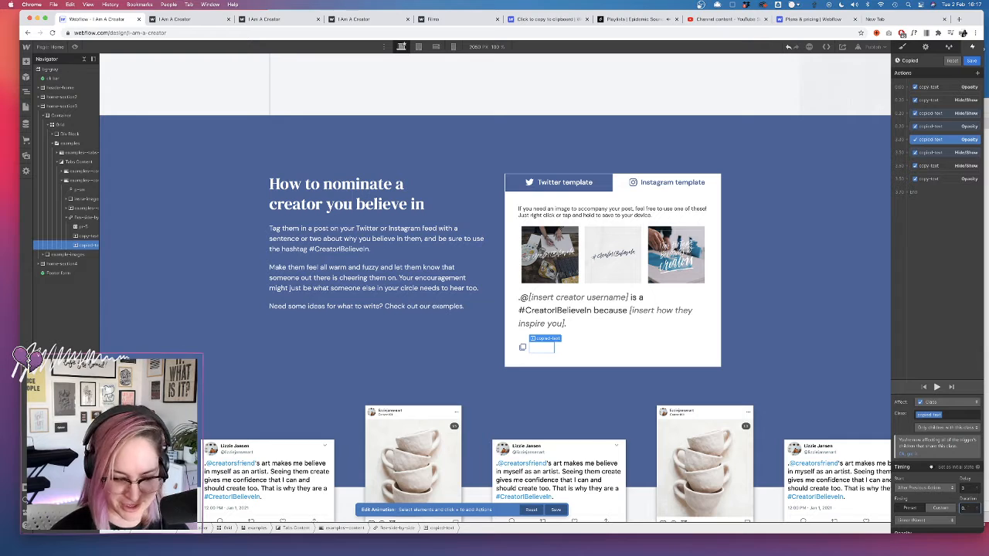
click(968, 179)
click(968, 487)
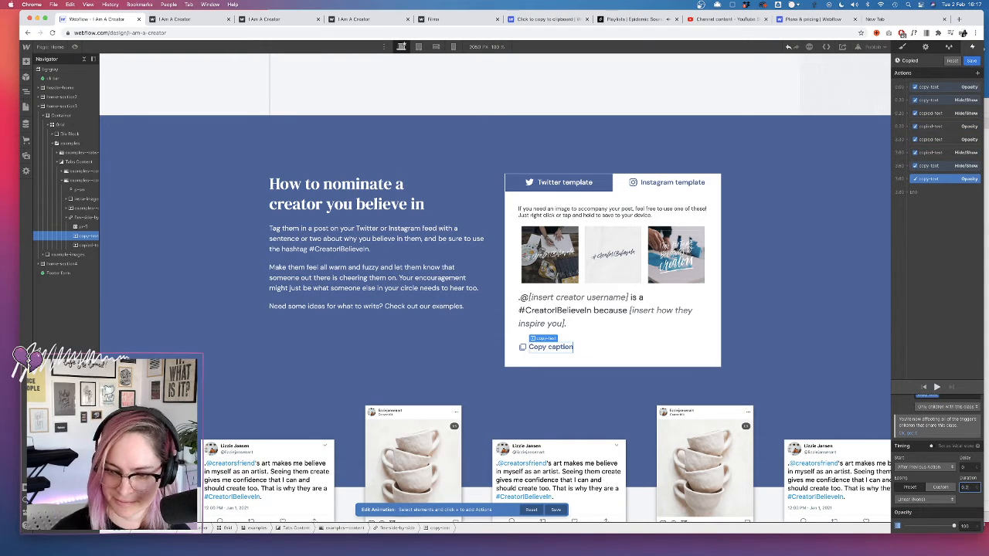
click(966, 62)
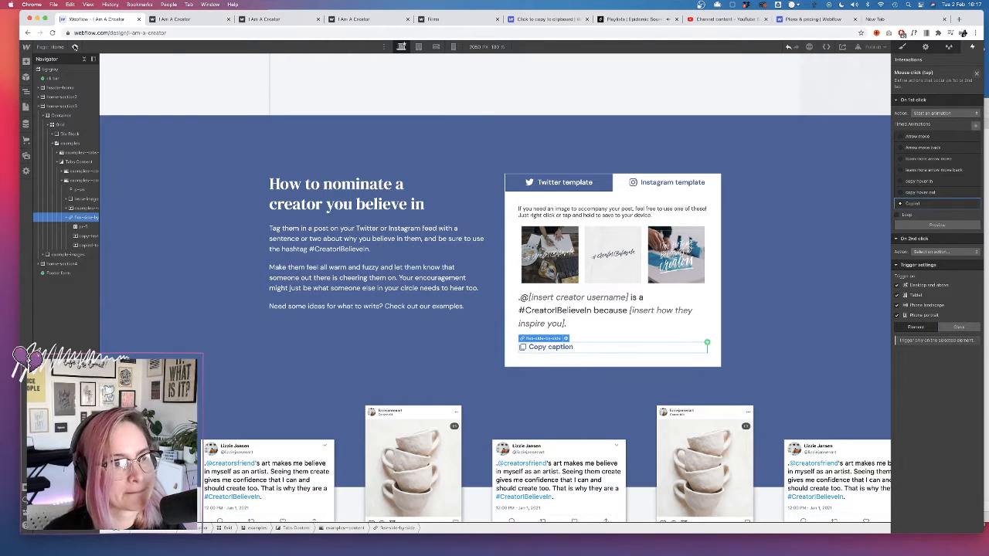
- Preview the retimed Copied animation by triggering the Copy caption link, and return to editing
click(74, 46)
click(550, 348)
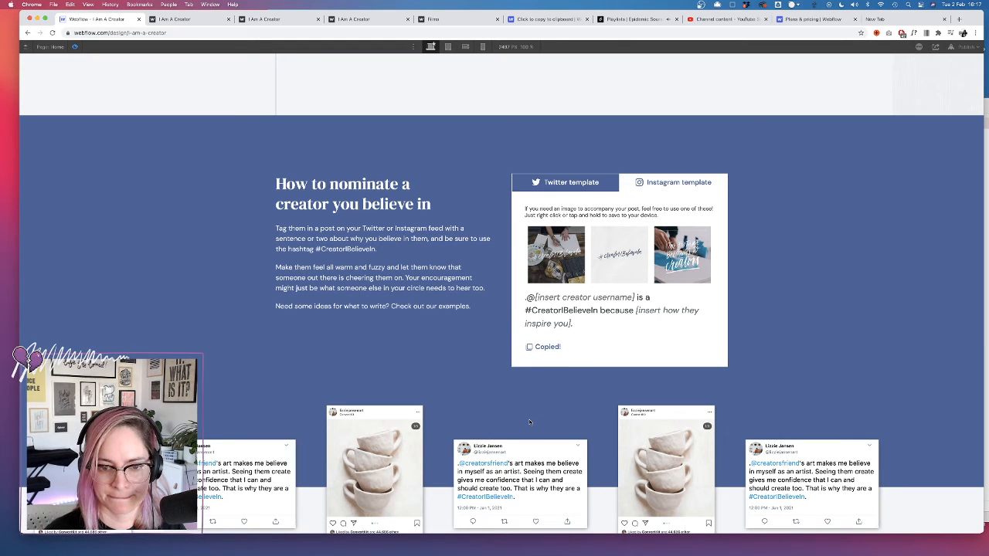
click(75, 47)
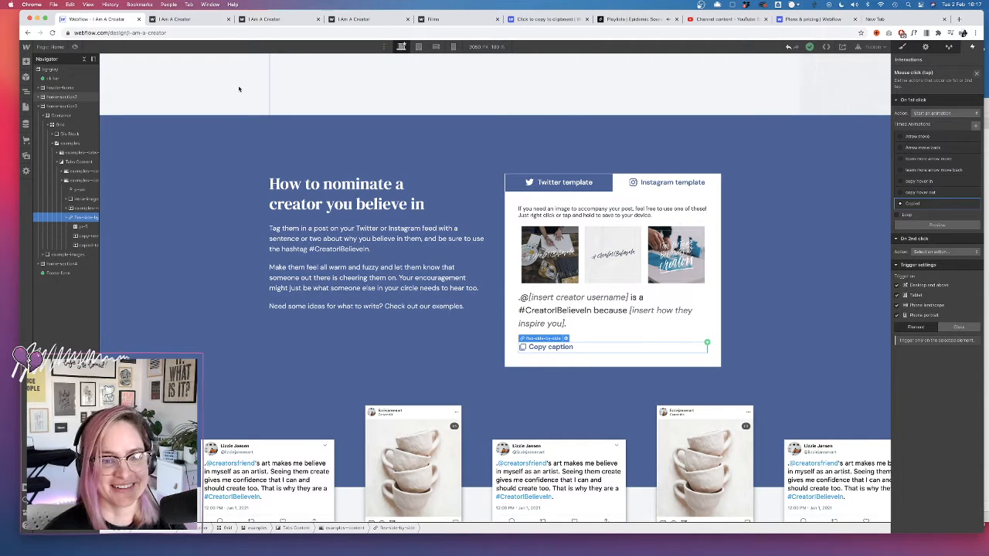
- Review the page's hero and the introductory section below it
click(524, 177)
scroll(382, 250, down, 4)
scroll(382, 250, up, 5)
scroll(378, 249, up, 10)
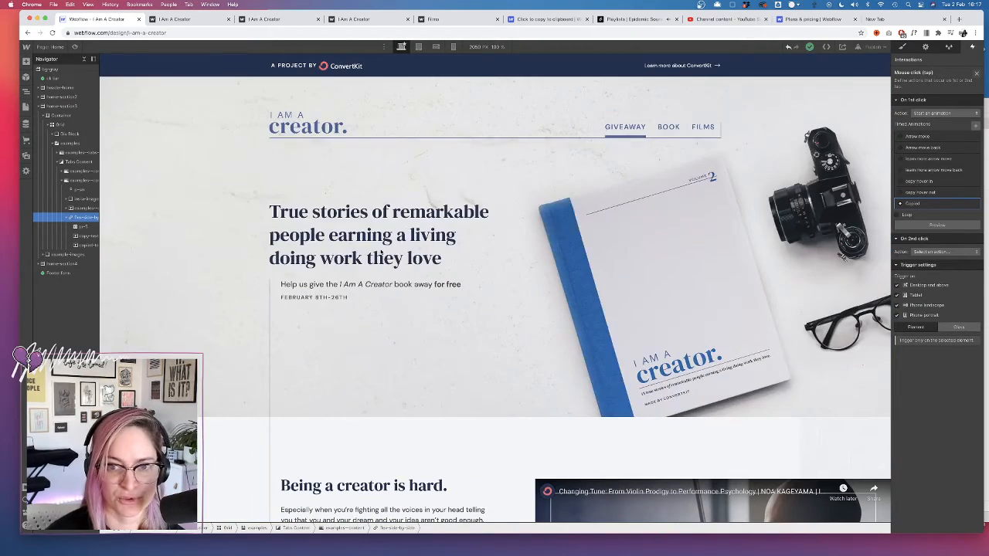
scroll(381, 257, down, 8)
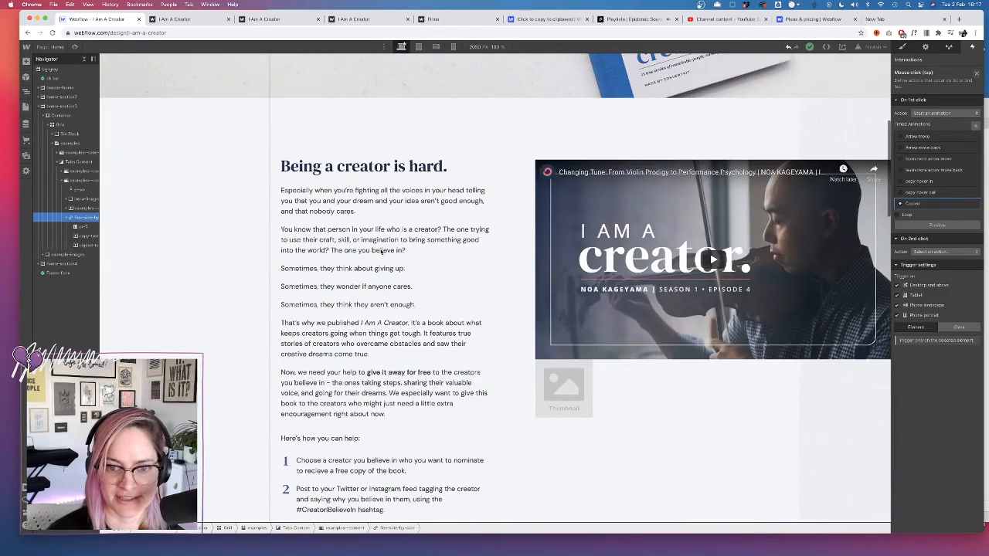
scroll(382, 251, up, 5)
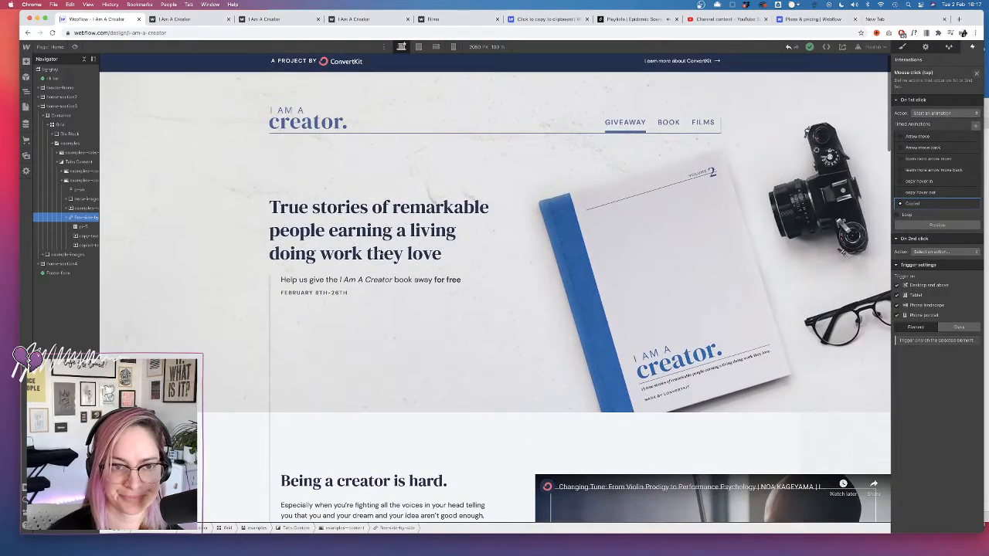
scroll(380, 253, up, 1)
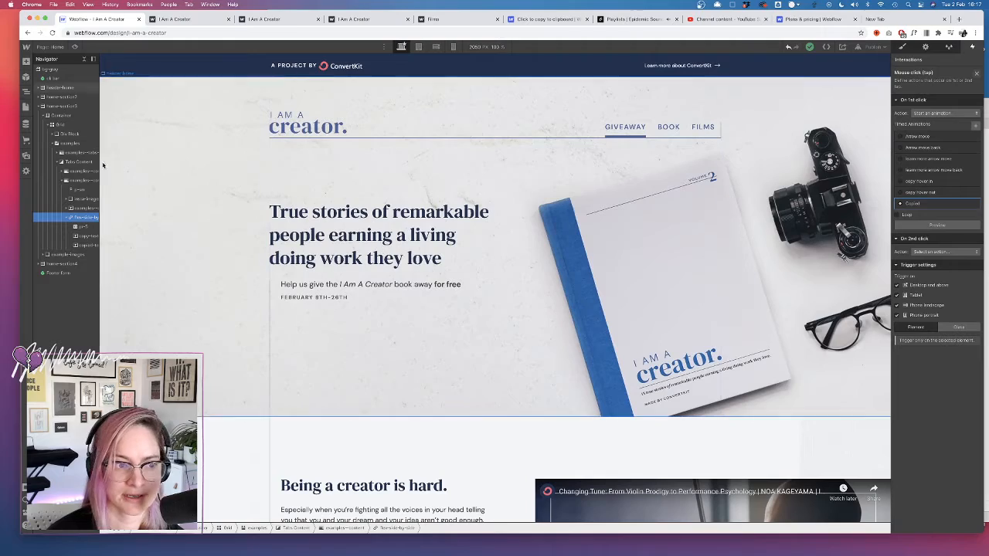
- Narrow the browser window and give the header's Container 20 px left and right padding with a 1200 px maximum width
click(61, 116)
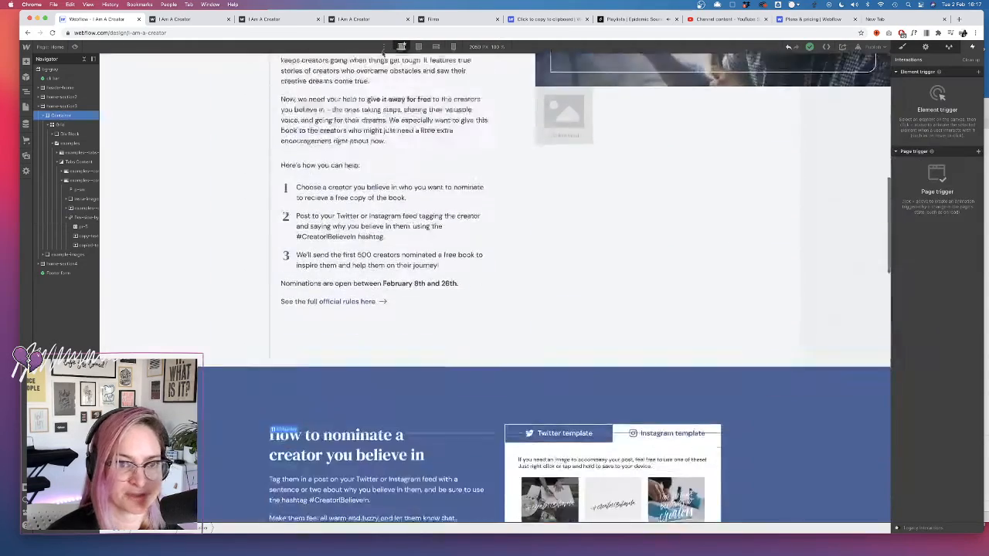
click(60, 96)
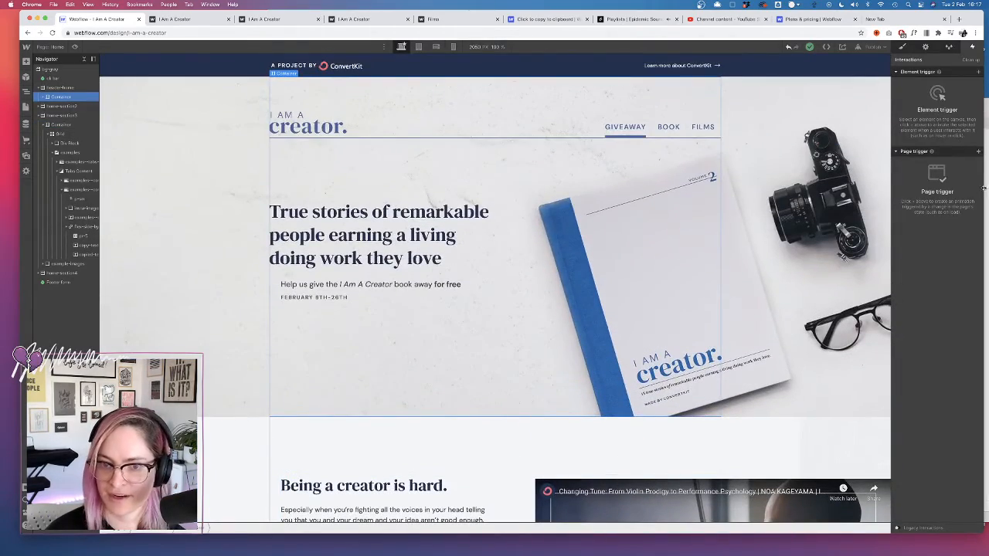
drag(984, 188, 879, 201)
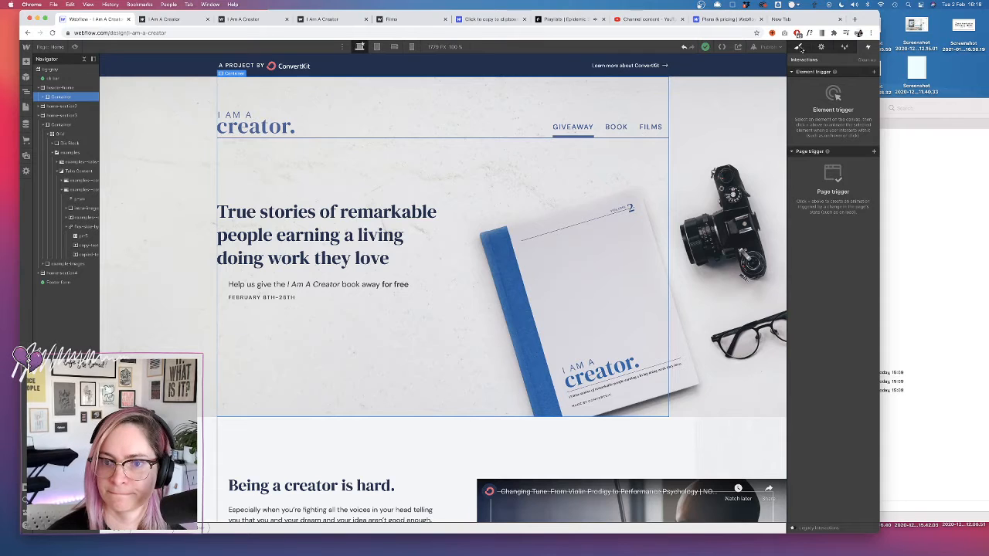
click(799, 48)
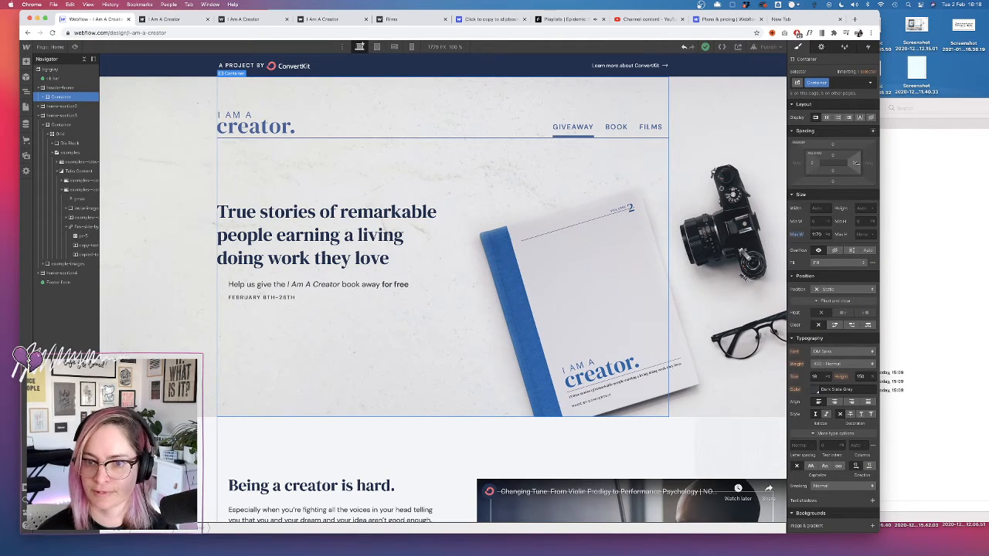
drag(855, 164, 851, 164)
click(817, 234)
key(shift+Up)
key(shift+Up)
key(shift+Up)
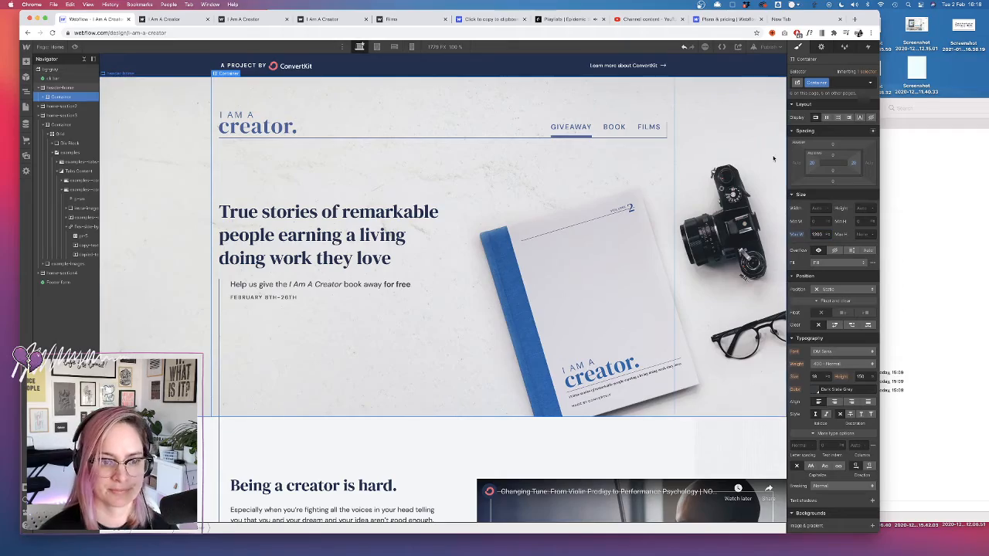
- Check the adjusted container down the whole desktop page and compare it with the tablet breakpoint
scroll(411, 472, down, 5)
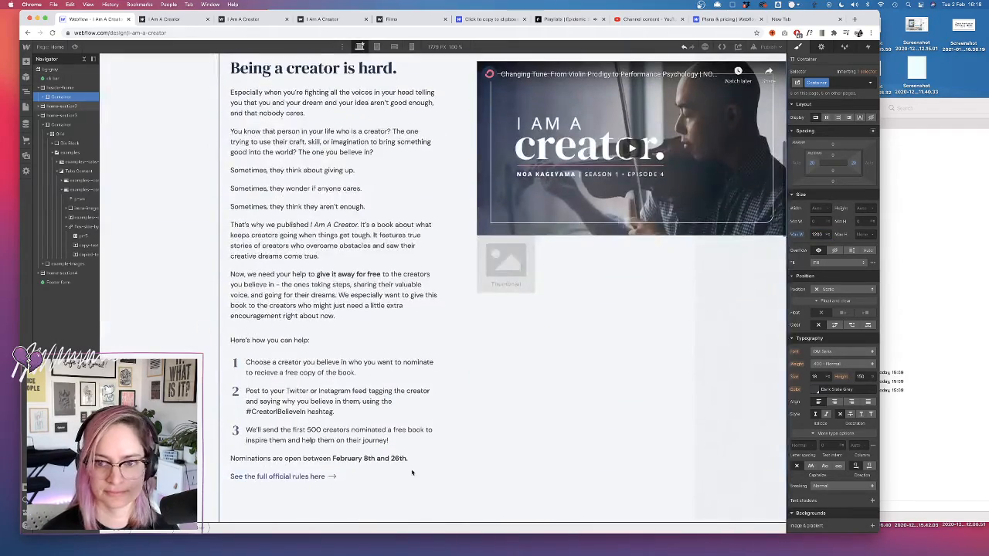
scroll(412, 472, down, 15)
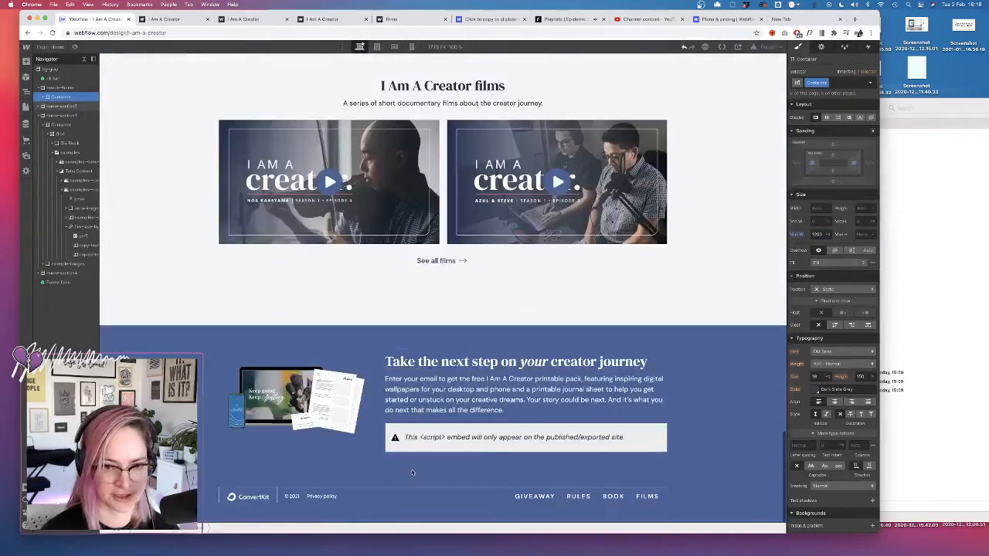
scroll(412, 473, up, 20)
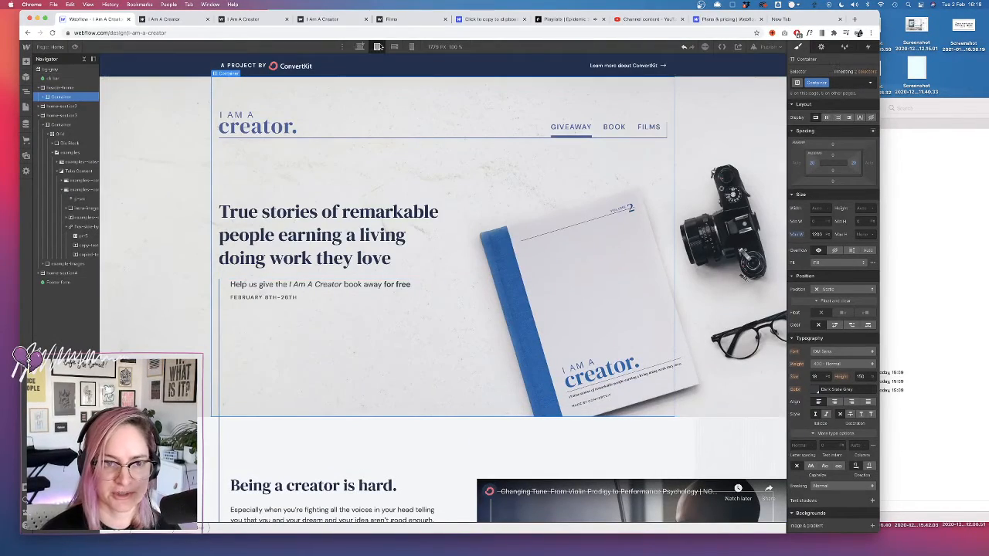
click(378, 47)
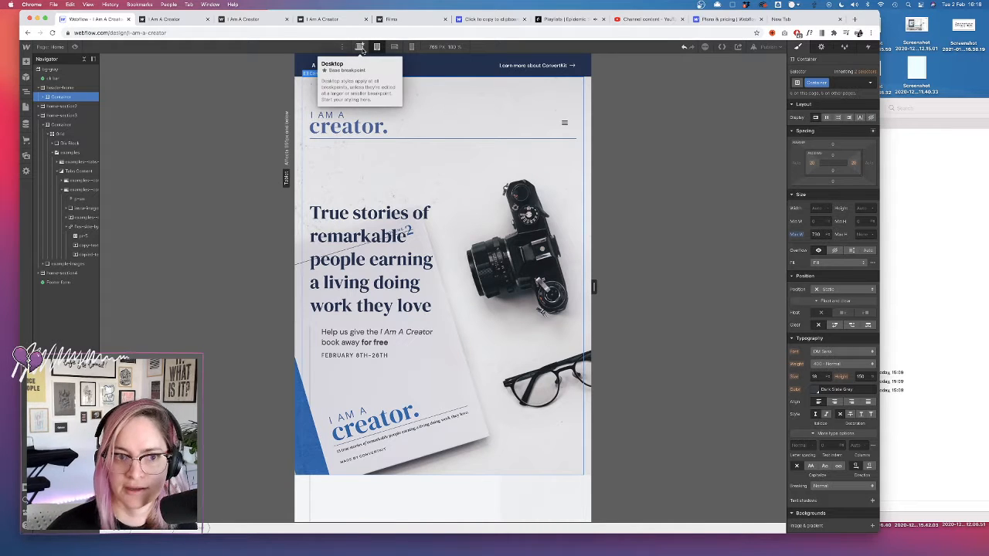
click(360, 47)
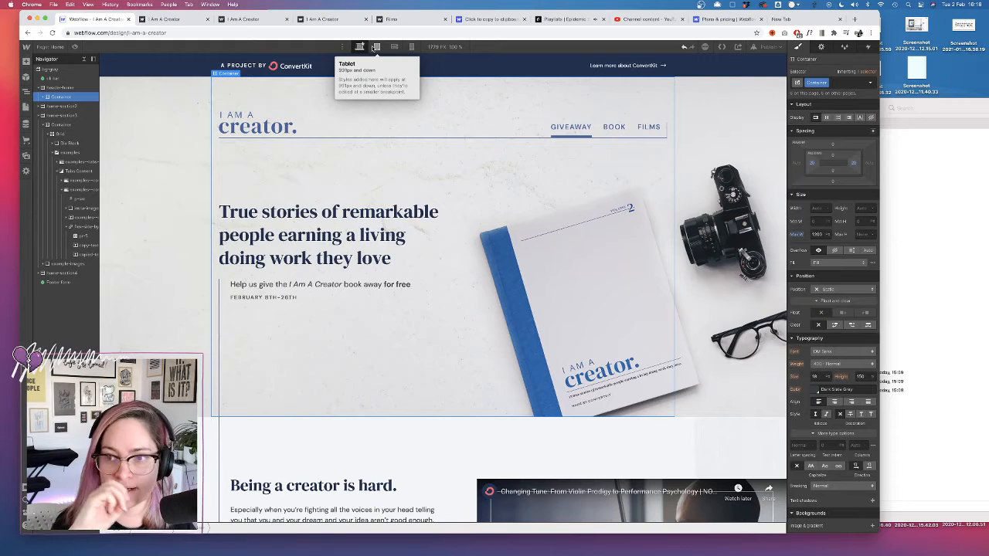
click(545, 113)
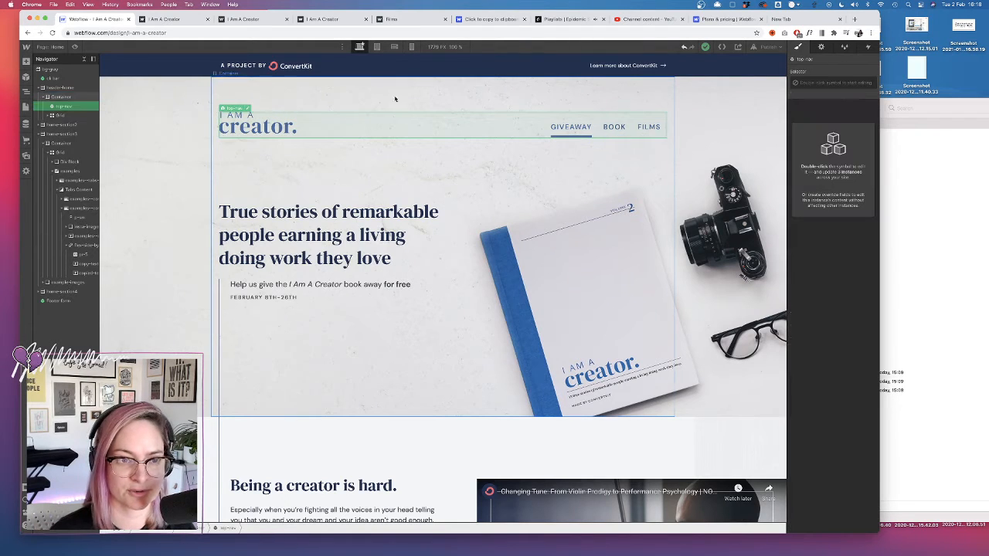
double_click(48, 107)
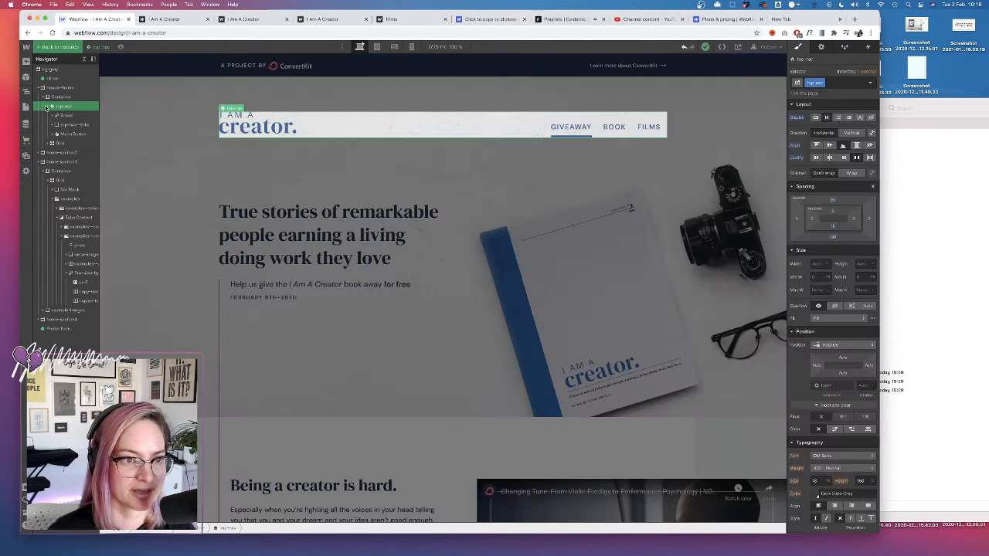
click(26, 62)
scroll(83, 232, down, 5)
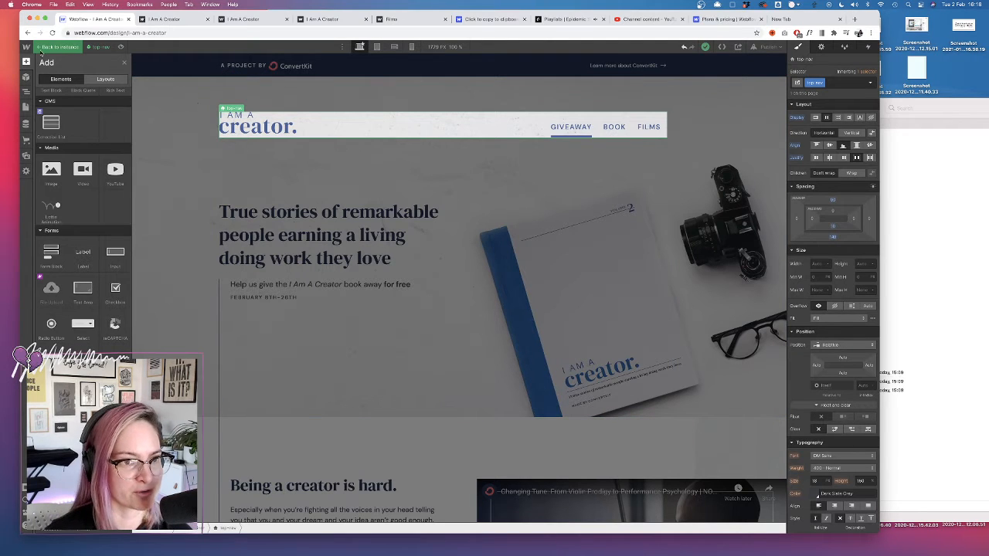
click(59, 46)
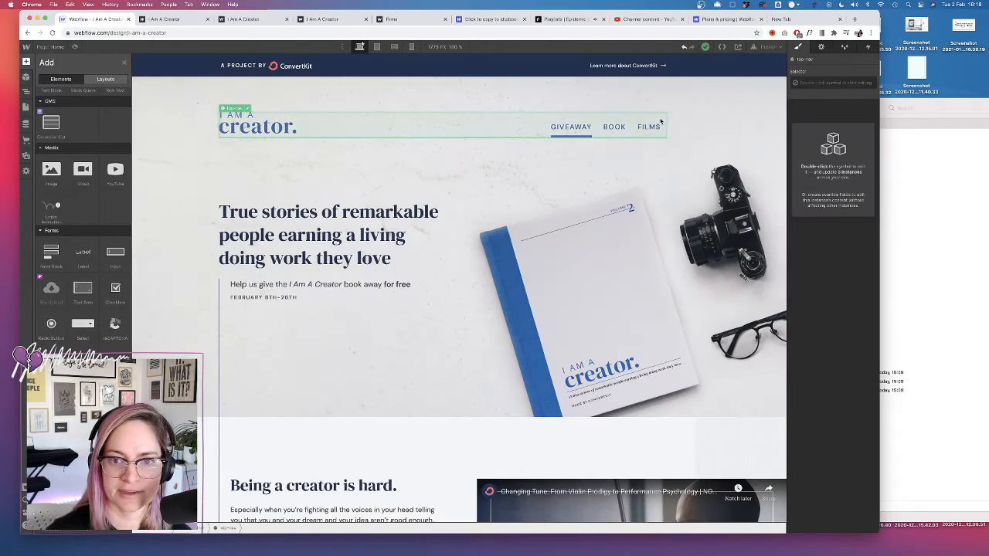
- At the tablet breakpoint, set the top-nav symbol's menu icon to show only for phone landscape and below, and leave the symbol
click(376, 47)
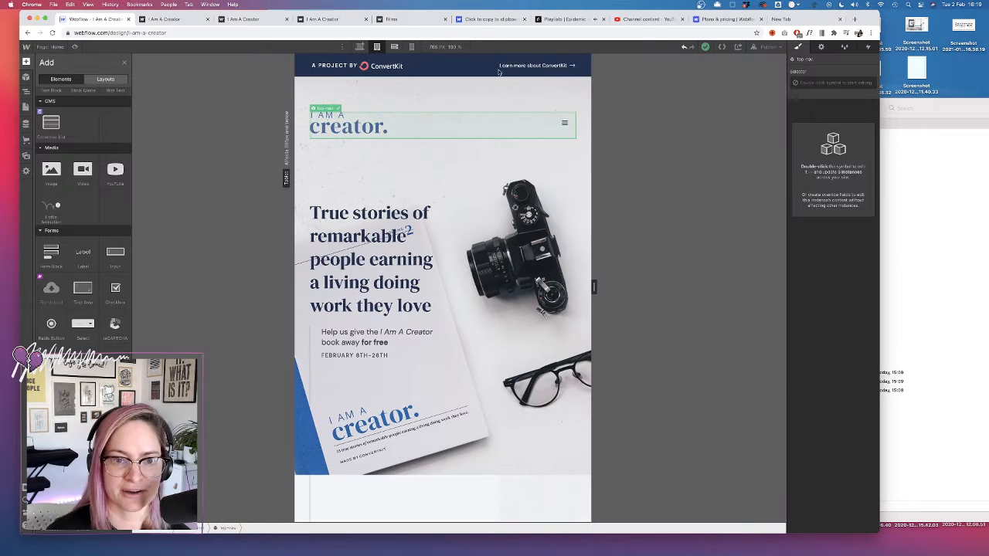
double_click(565, 124)
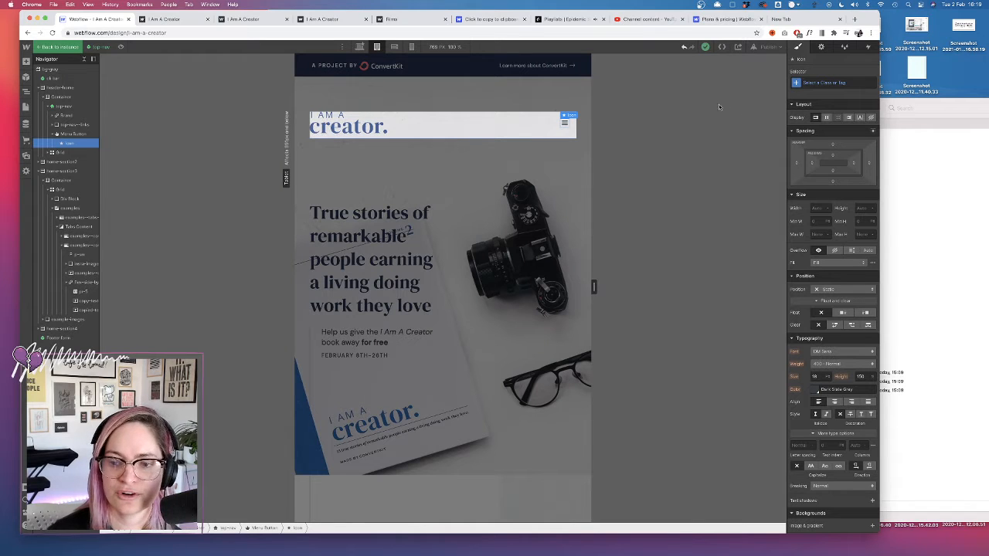
click(71, 135)
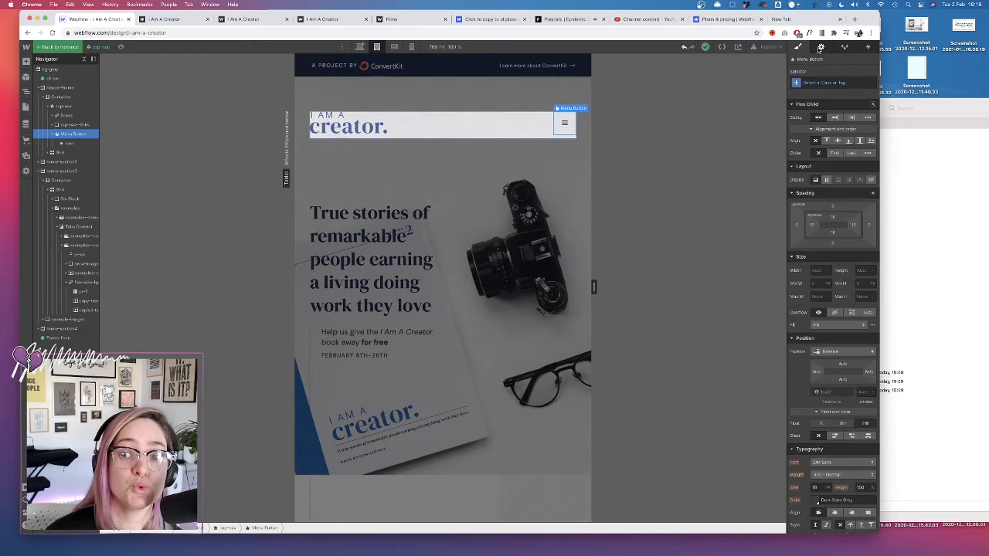
click(821, 47)
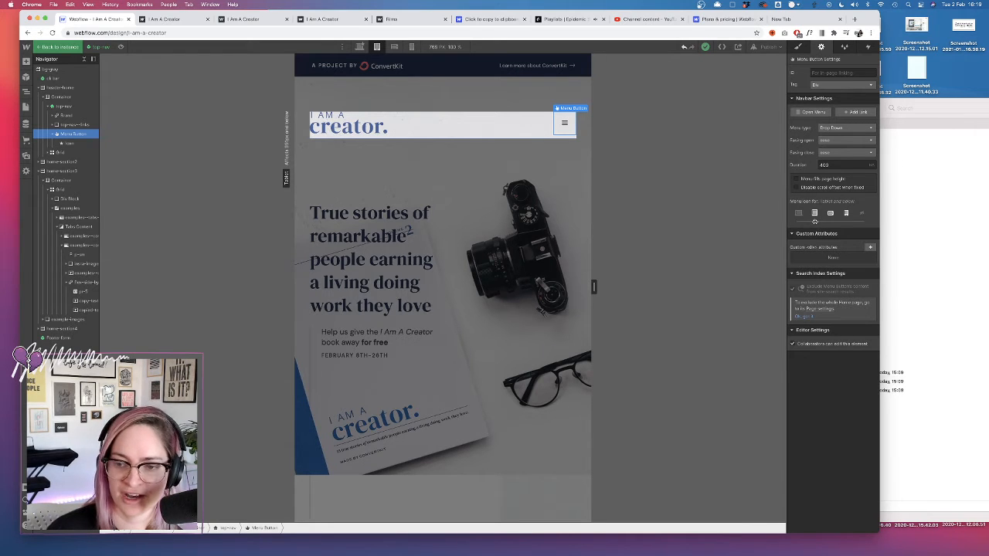
click(830, 216)
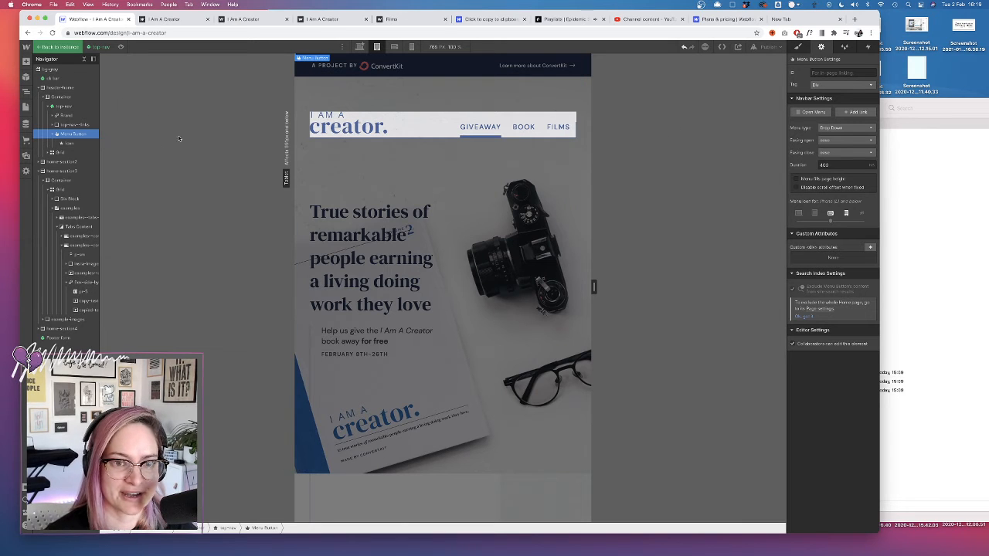
click(408, 222)
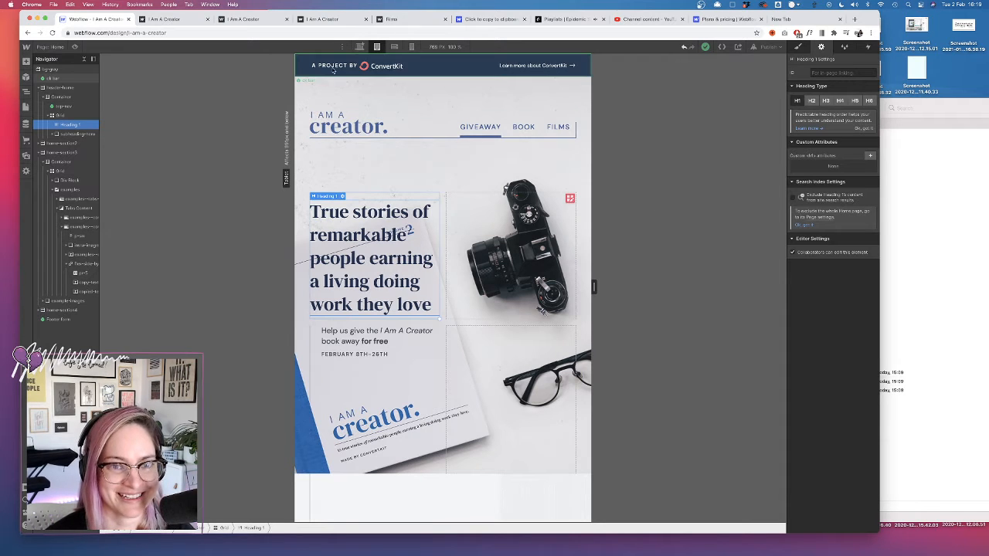
- Compare the top navigation at the desktop and tablet breakpoints
click(360, 48)
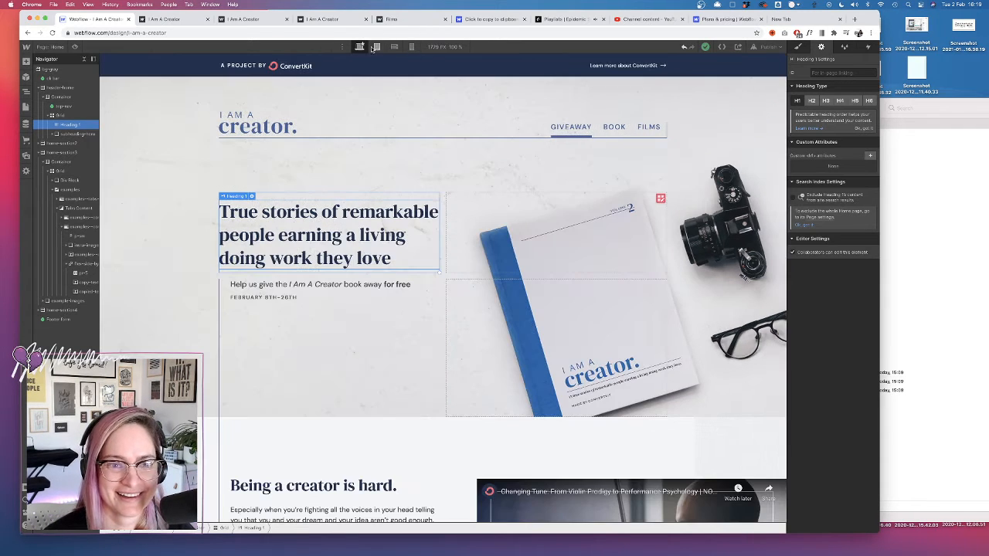
click(377, 47)
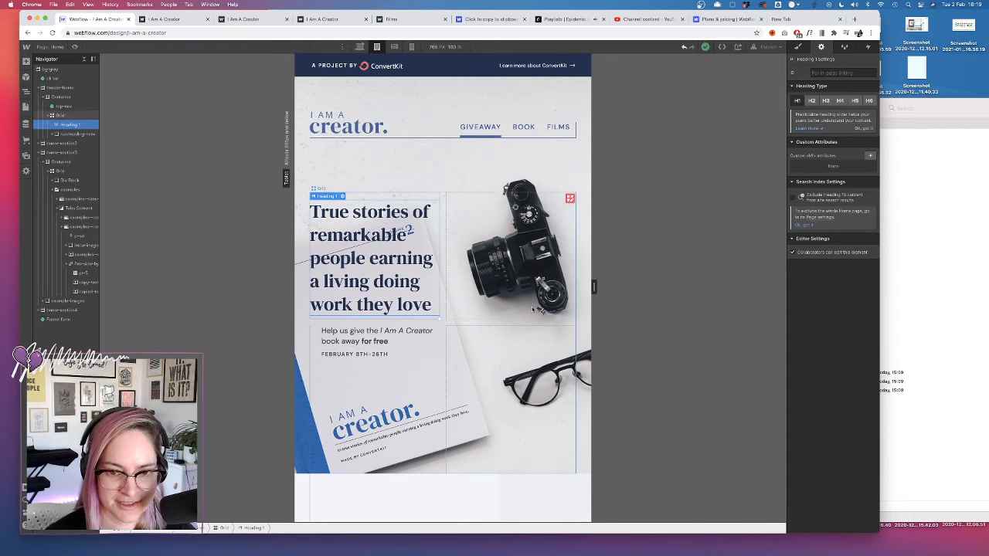
click(359, 47)
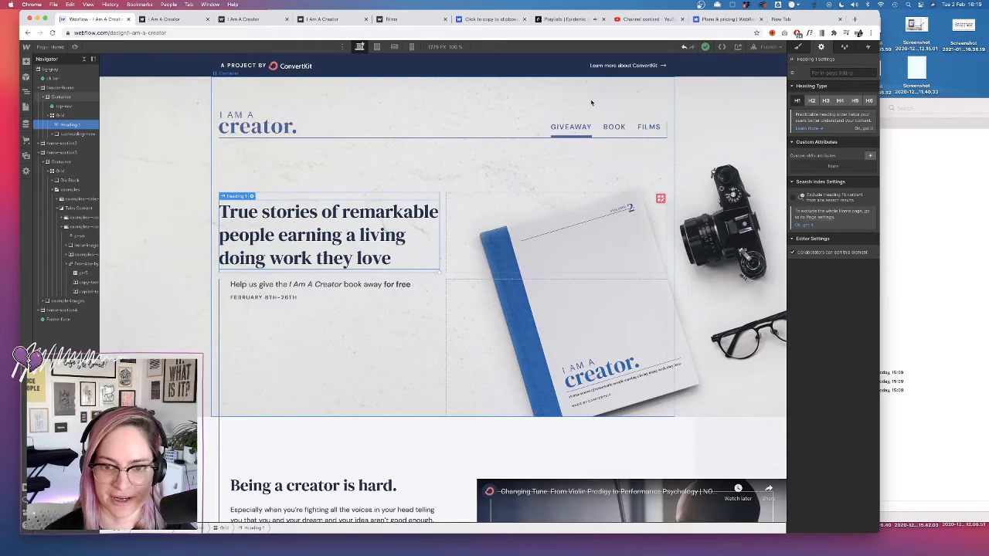
- Narrow the browser window on the published I Am A Creator page and return to the Webflow designer
click(173, 19)
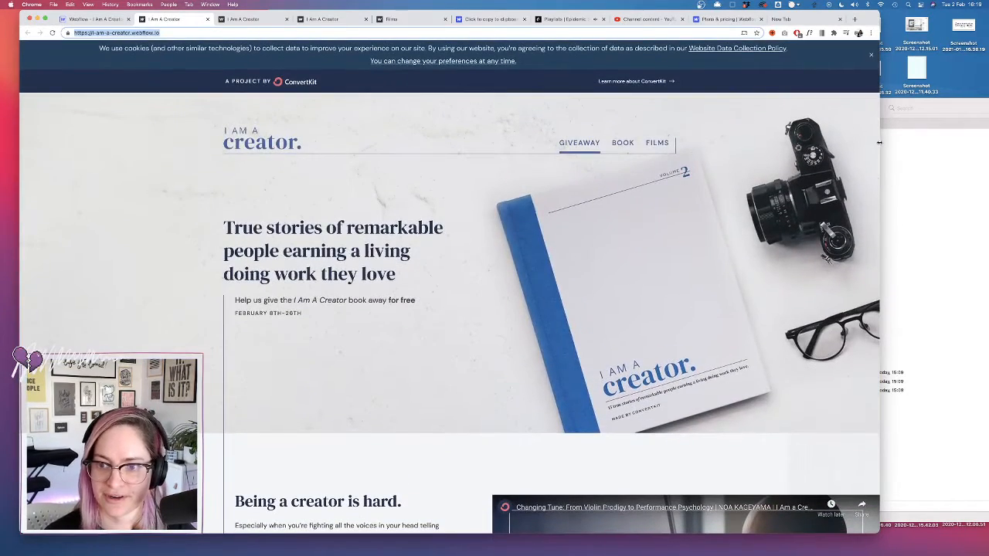
drag(879, 143, 727, 297)
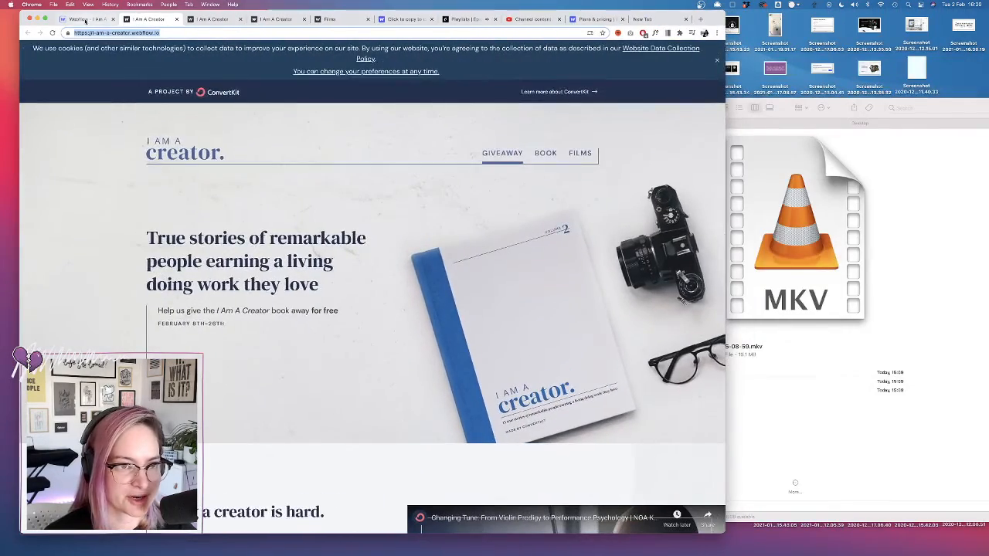
click(86, 19)
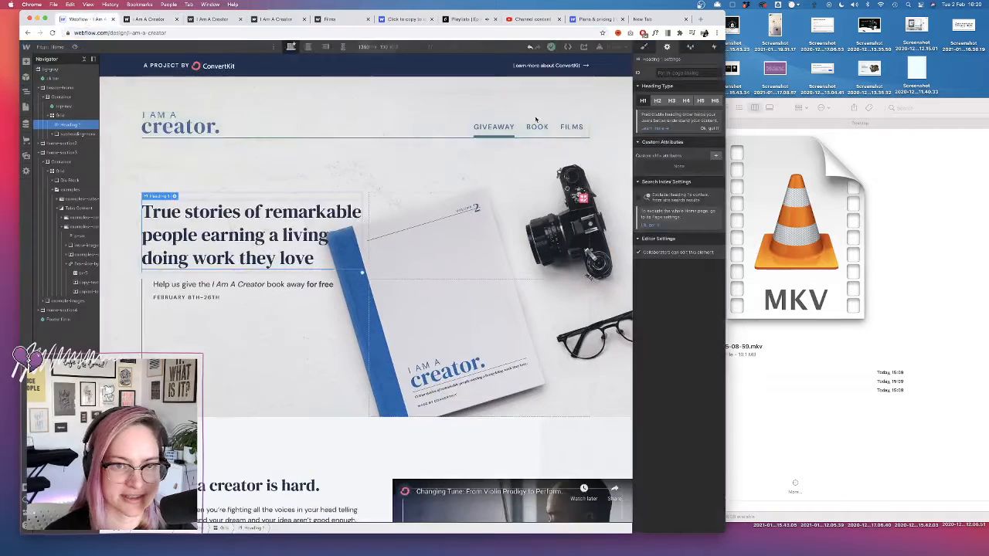
- At the tablet breakpoint, widen the header grid's first column so the columns are 1fr and about 0.25fr
click(309, 47)
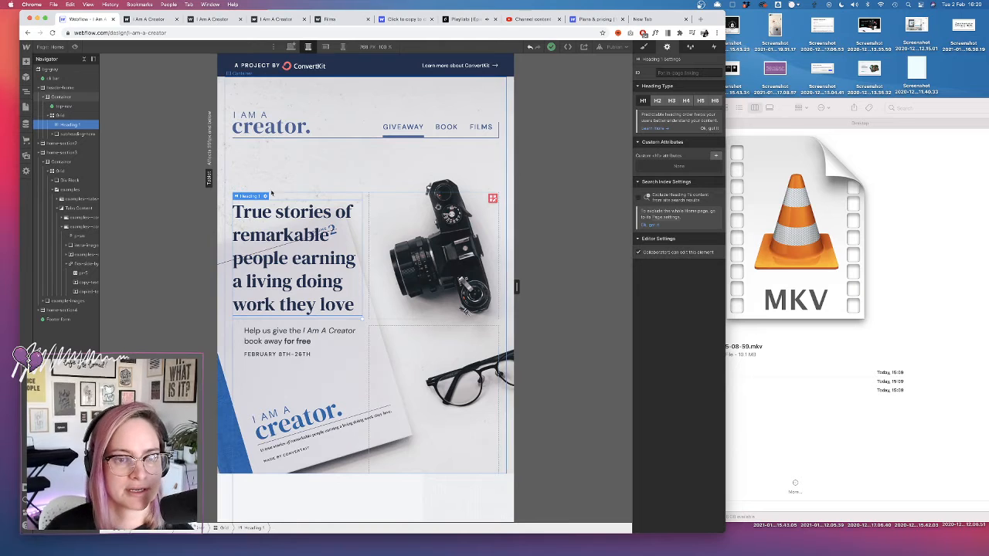
click(74, 116)
click(68, 124)
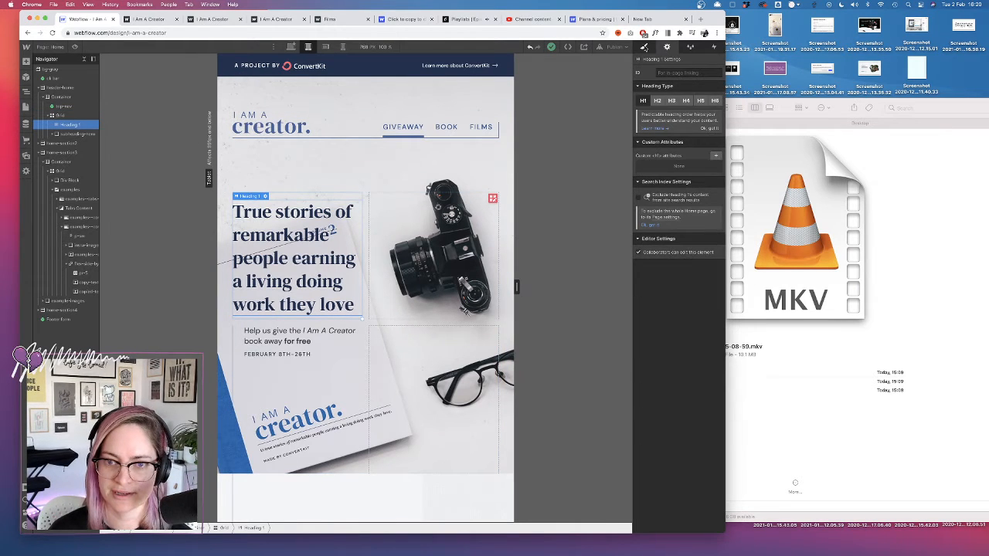
click(645, 46)
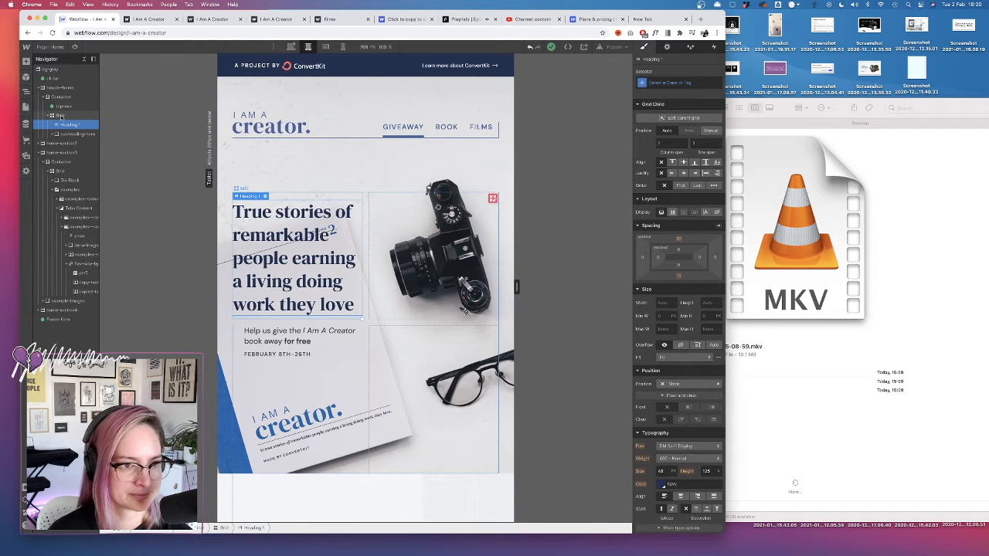
click(60, 115)
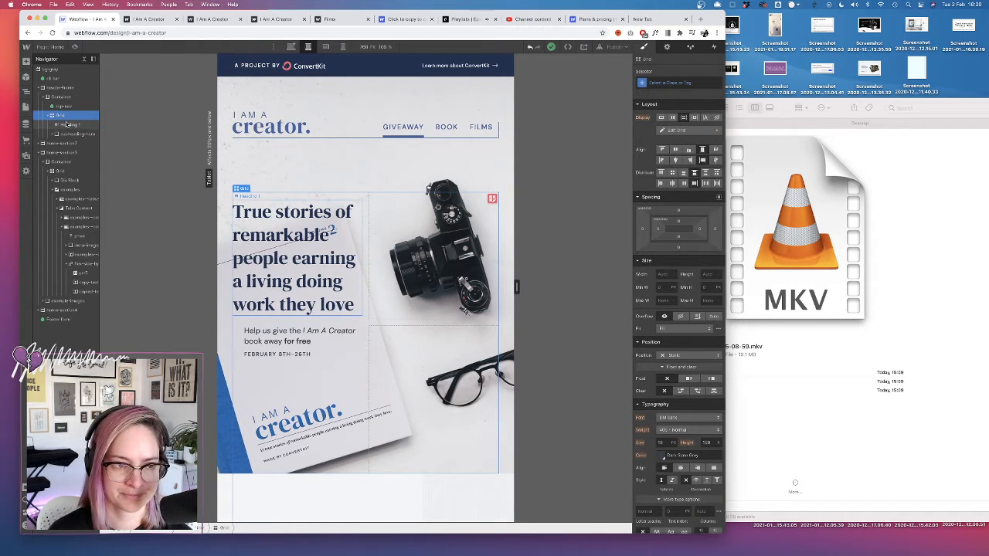
click(695, 131)
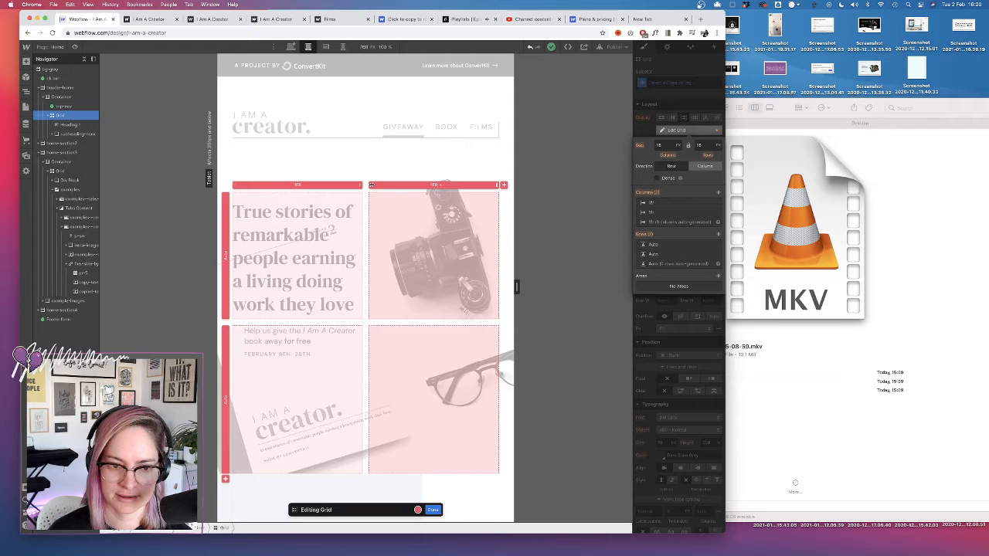
drag(372, 185, 433, 190)
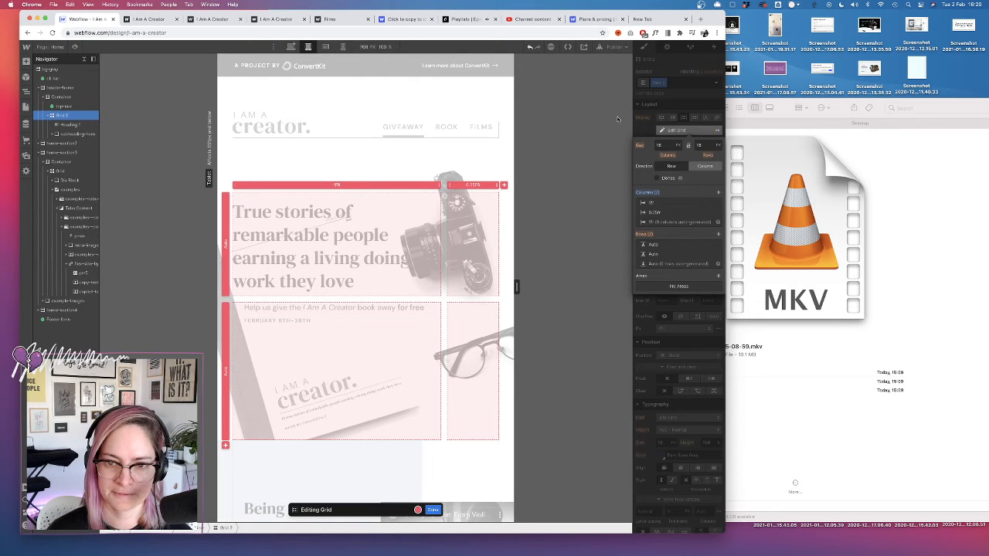
click(432, 510)
- Compare the header grid's column layout at the desktop and tablet breakpoints
click(291, 46)
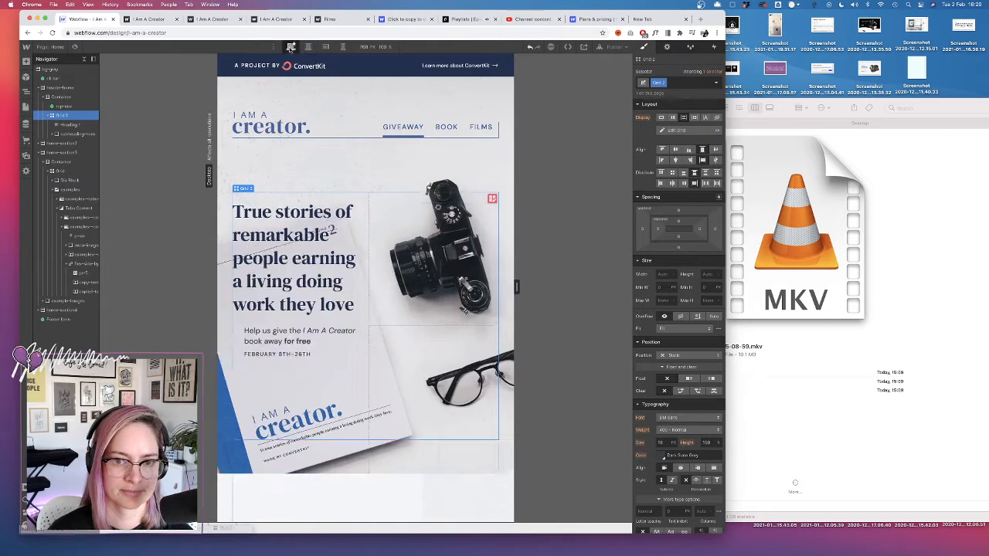
click(307, 47)
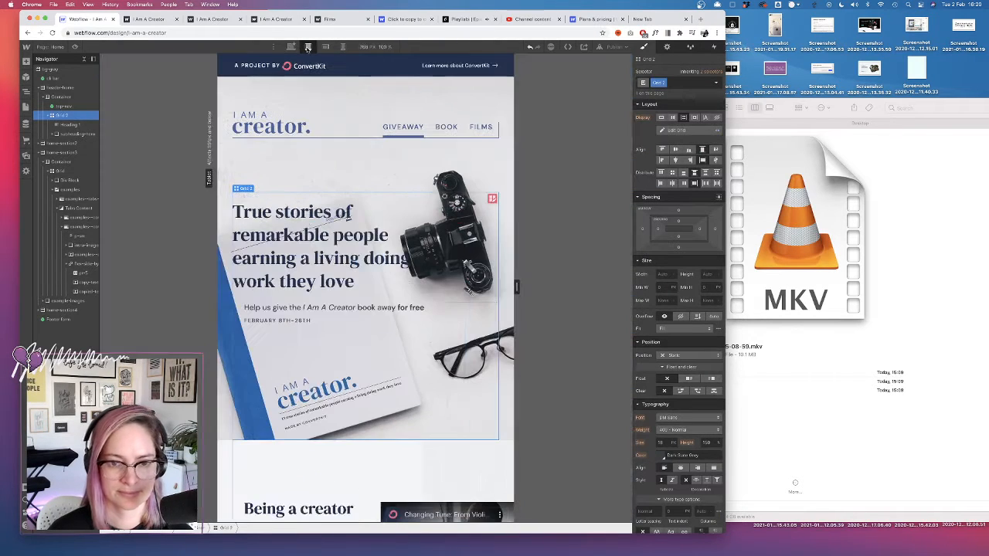
click(292, 47)
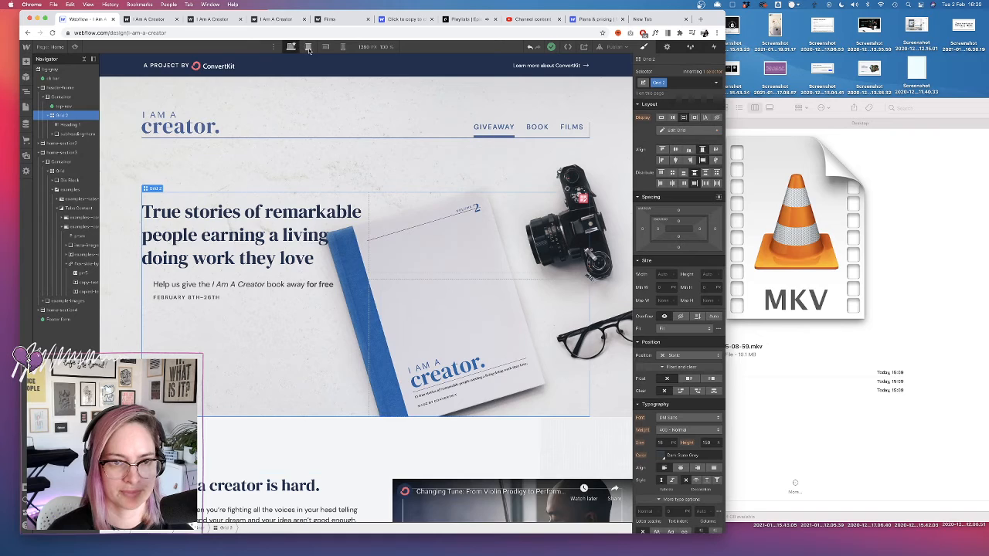
click(308, 47)
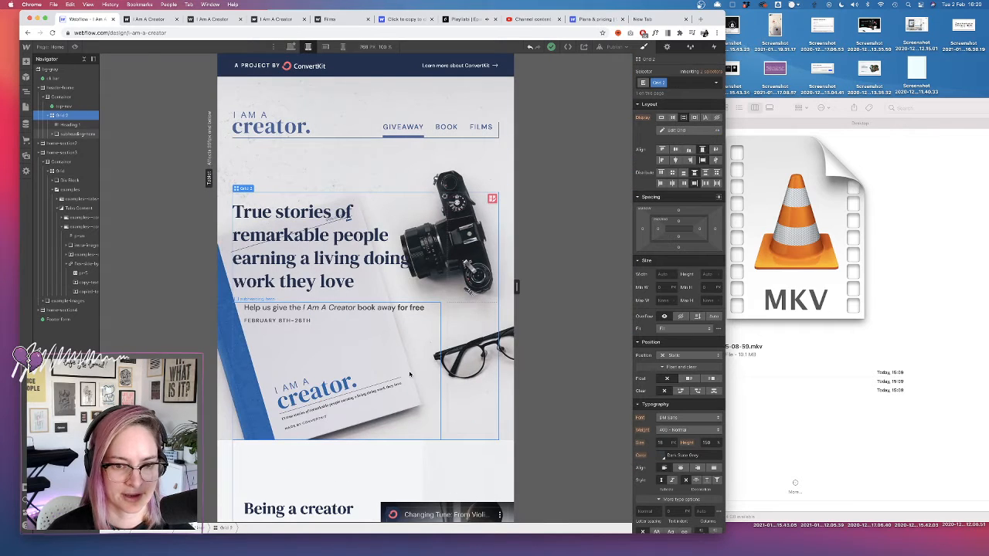
- Reduce the bottom margin of the top-nav symbol at the tablet breakpoint and leave the symbol
click(240, 184)
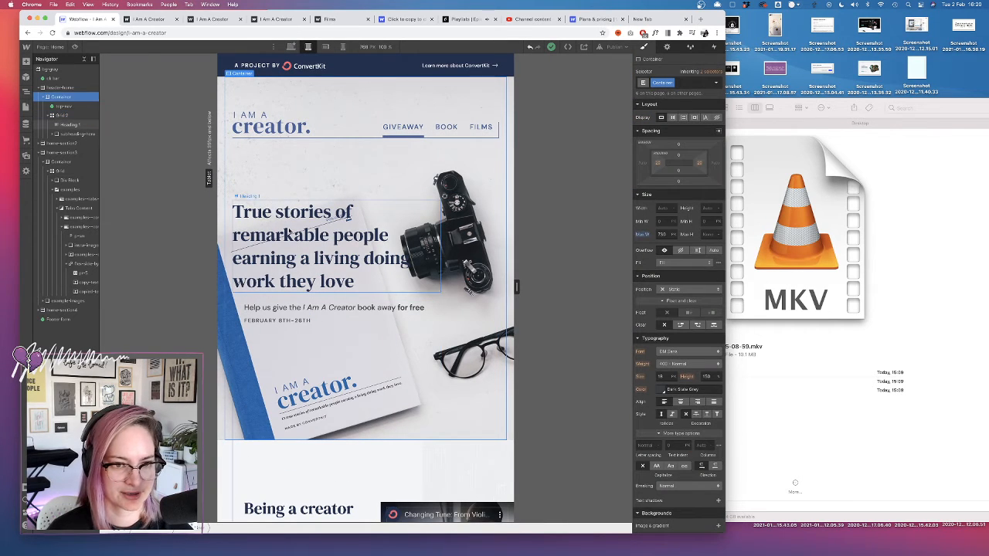
click(297, 219)
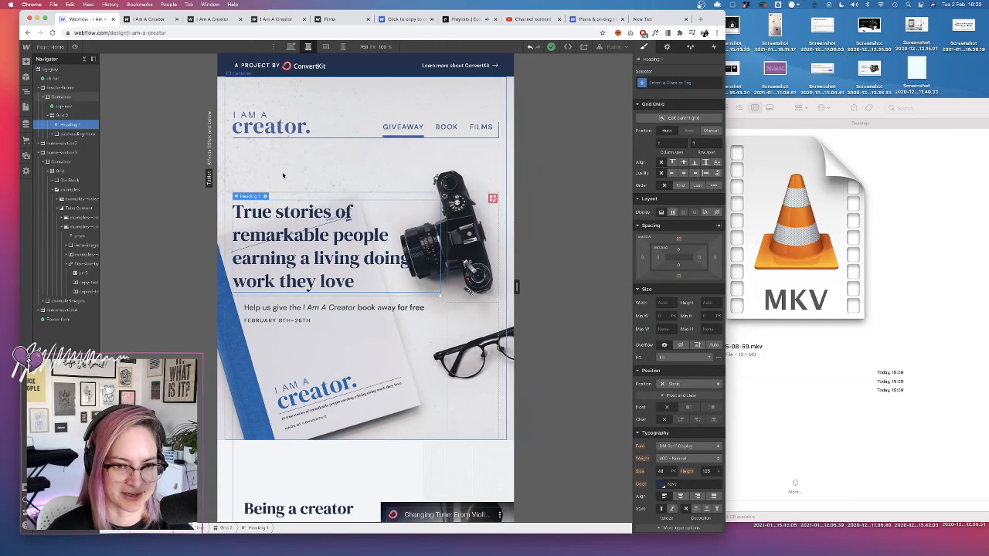
click(61, 113)
click(66, 106)
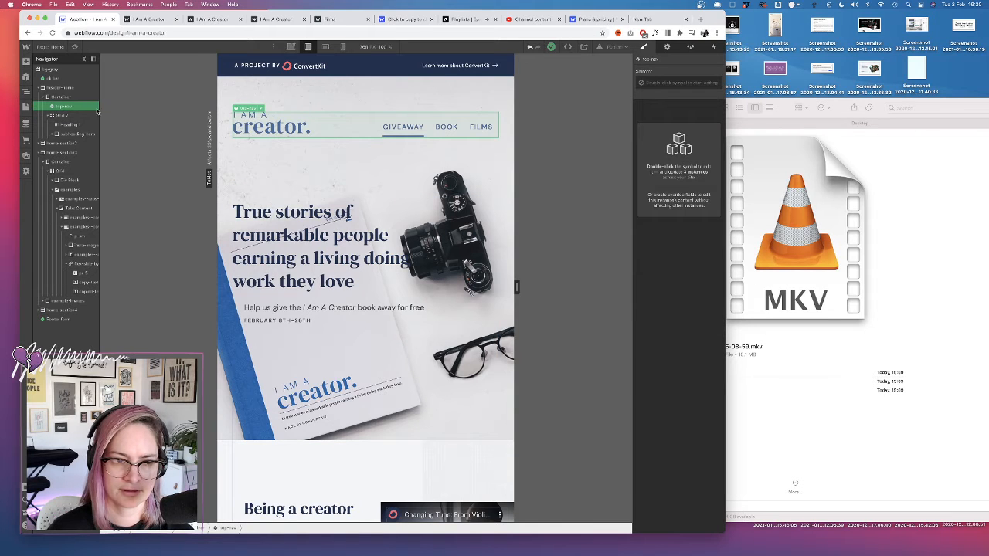
double_click(268, 130)
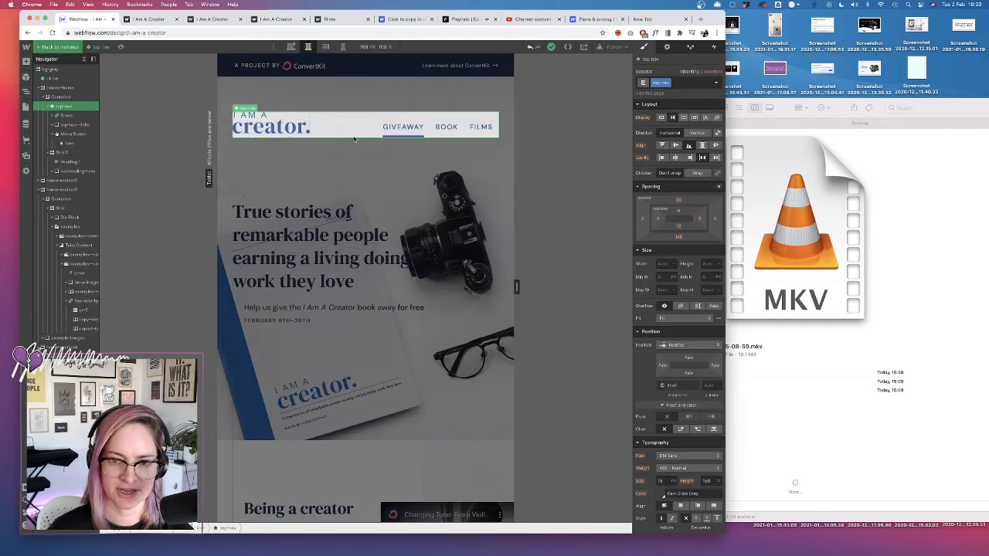
drag(681, 239, 685, 222)
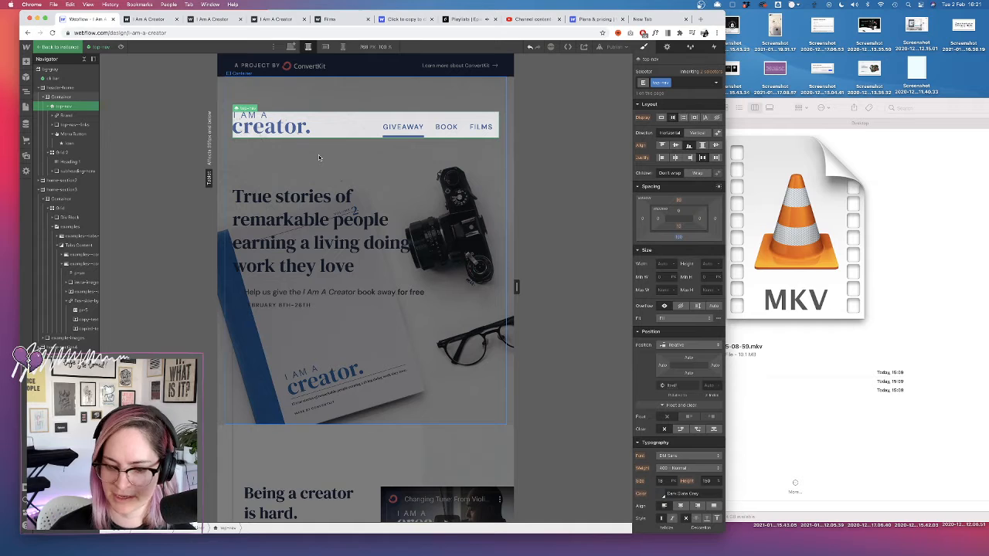
click(71, 47)
- Open the background image settings of the header-home section
click(62, 87)
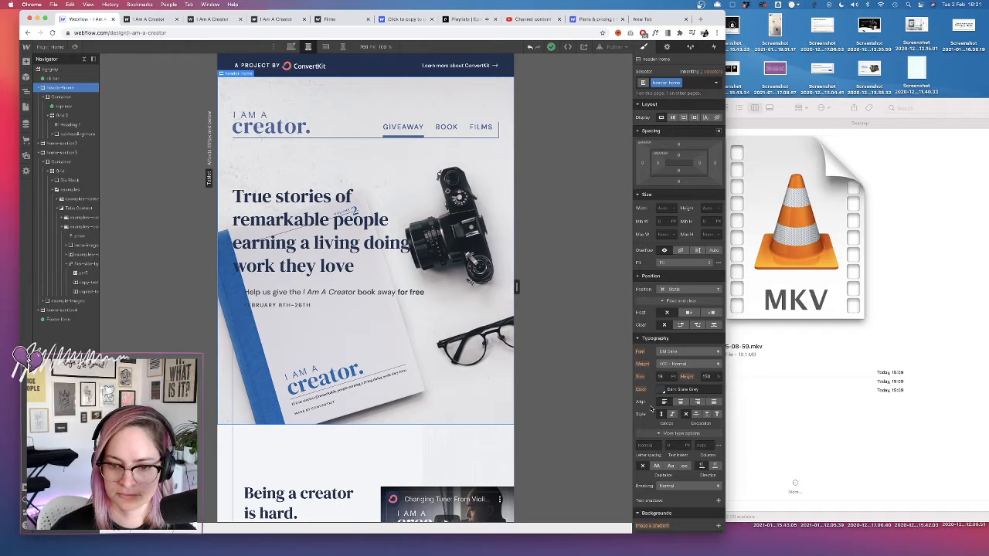
scroll(651, 409, down, 6)
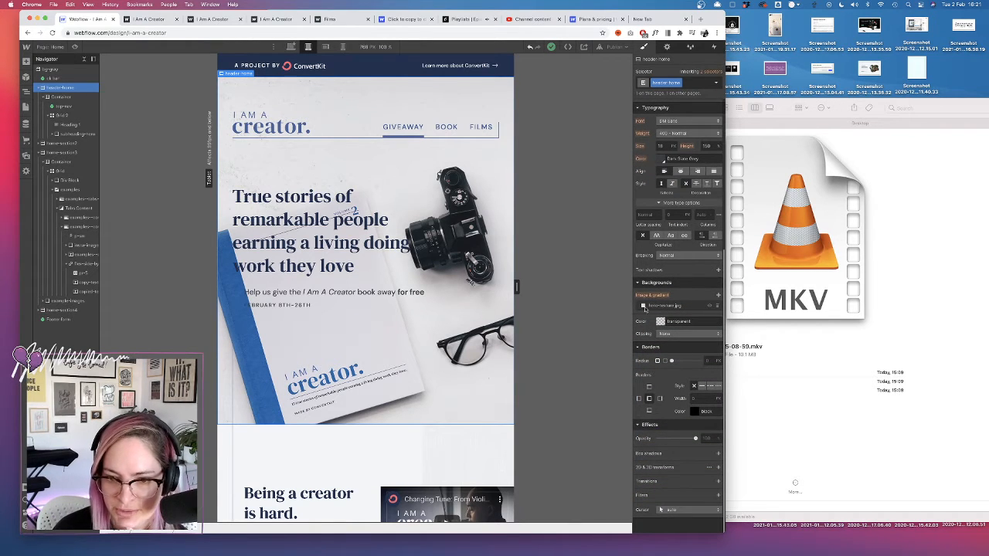
click(662, 307)
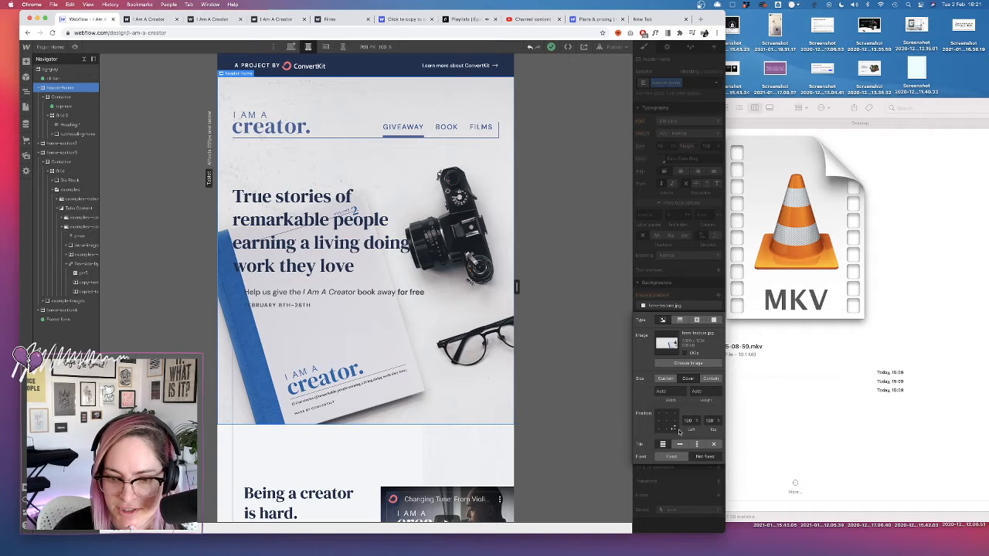
- Try positioning the header background image 100% from the left and 60 px from the top, without tiling
click(710, 420)
text(90)
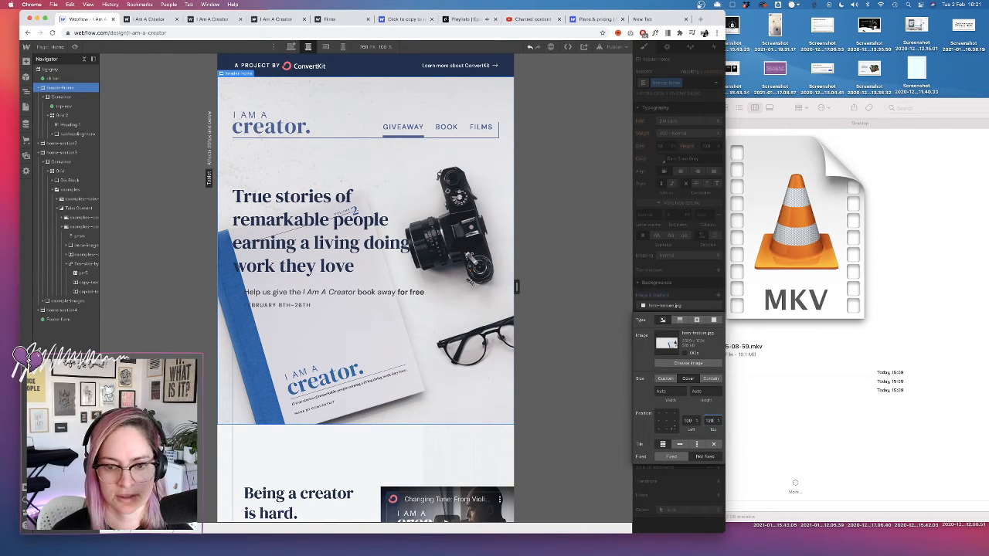
click(709, 420)
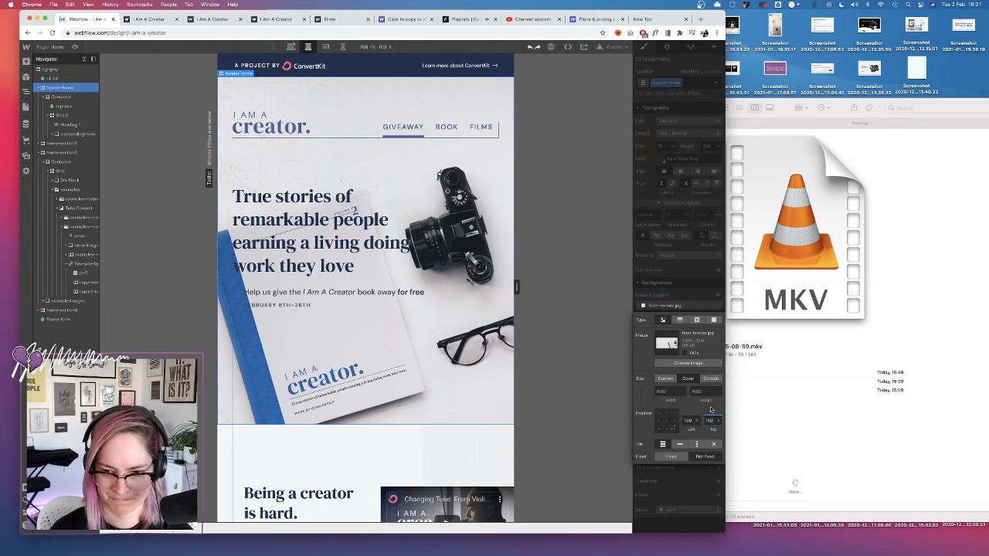
text(100)
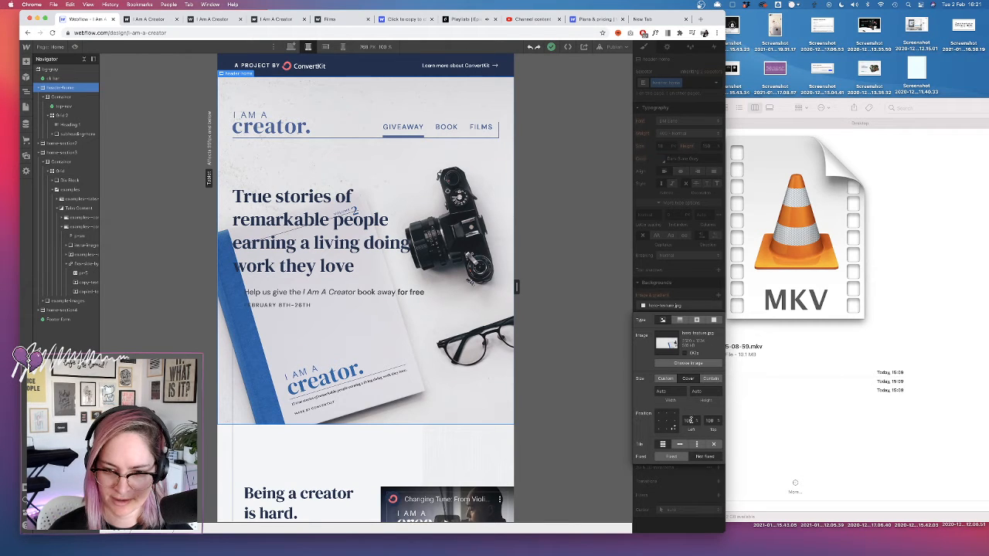
text(100)
key(Tab)
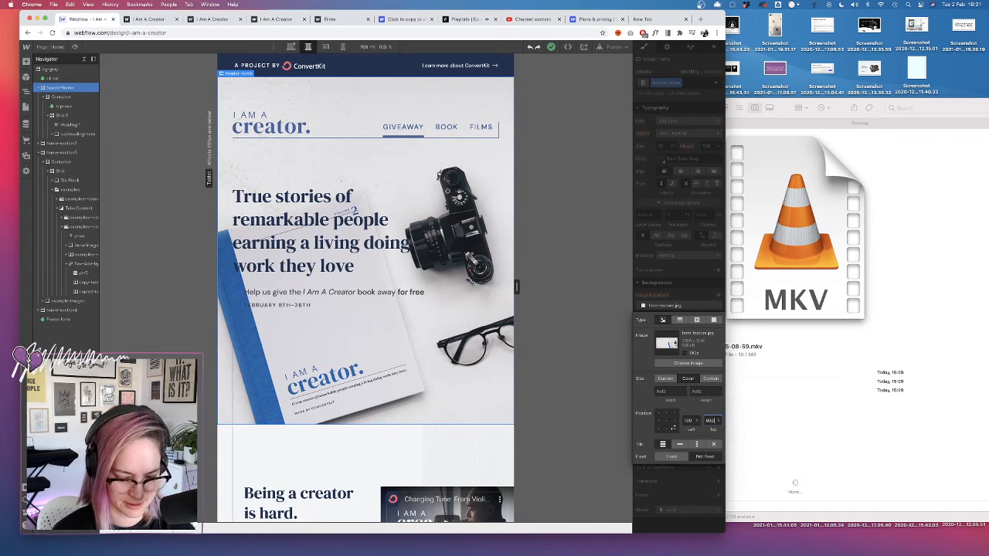
text(60)
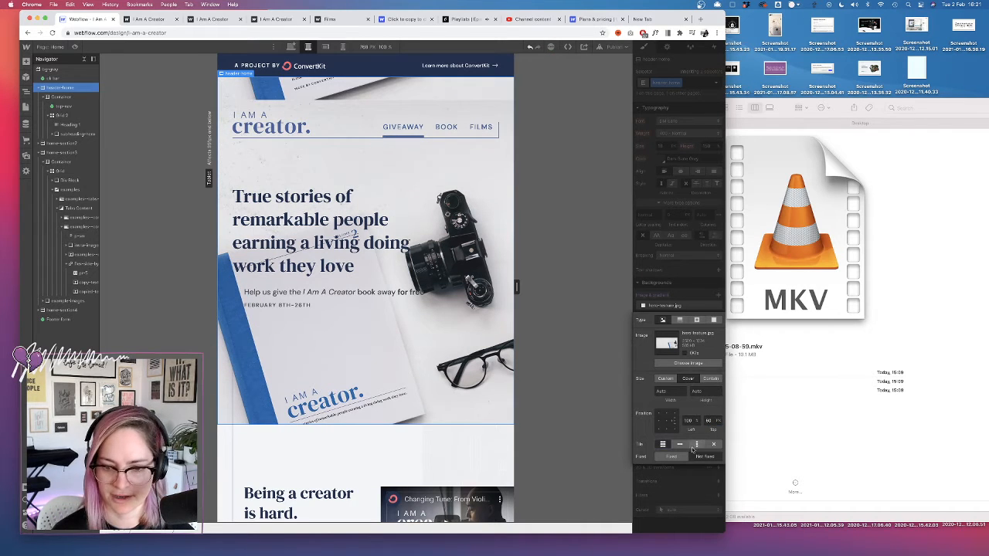
click(715, 443)
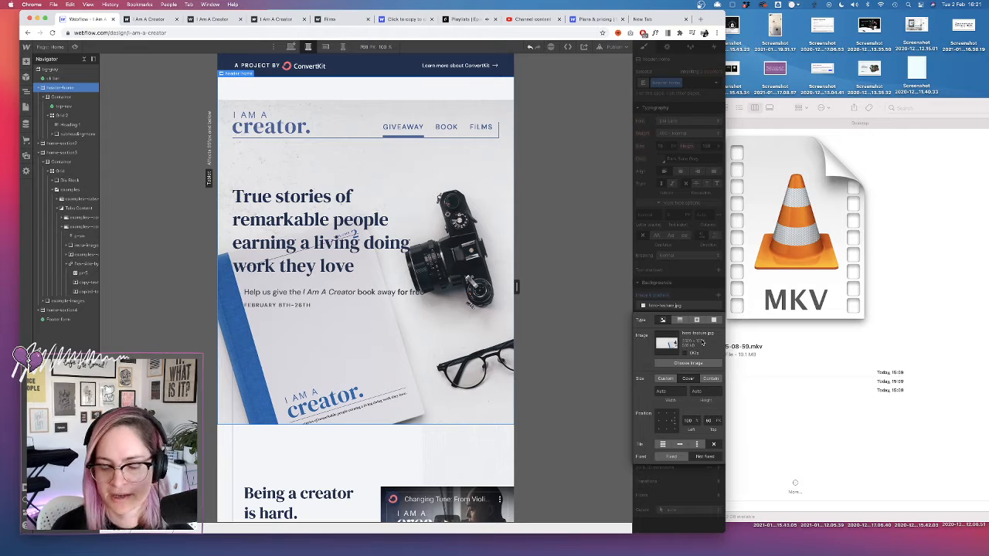
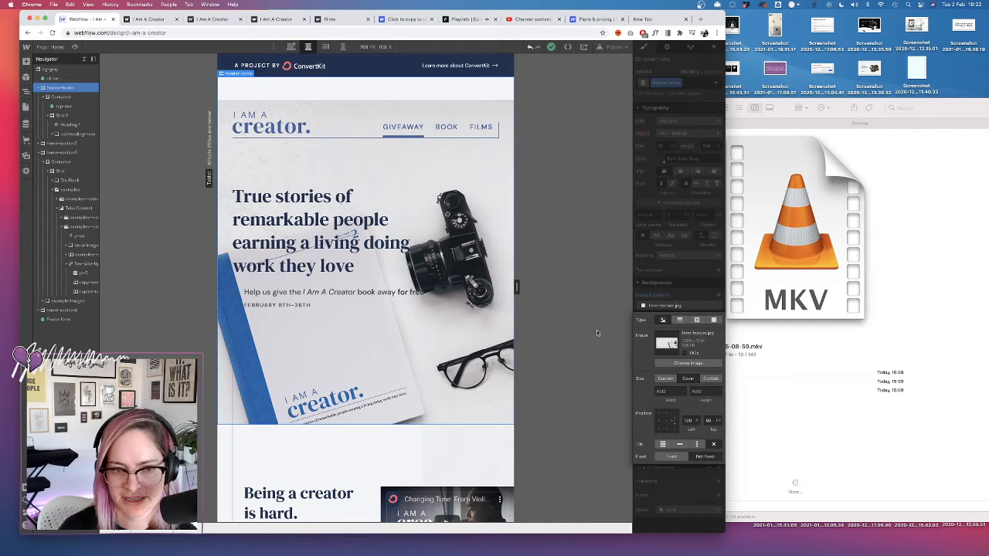
- Try the header background image at custom size, 40% from the left and 120 px from the top, and discard its changes
click(709, 421)
key(shift+Up)
key(shift+Up)
key(shift+Up)
key(shift+Up)
key(shift+Up)
key(shift+Up)
click(688, 420)
key(shift+Up)
key(shift+Down)
key(shift+Down)
key(shift+Down)
key(shift+Down)
key(shift+Down)
key(shift+Down)
key(shift+Down)
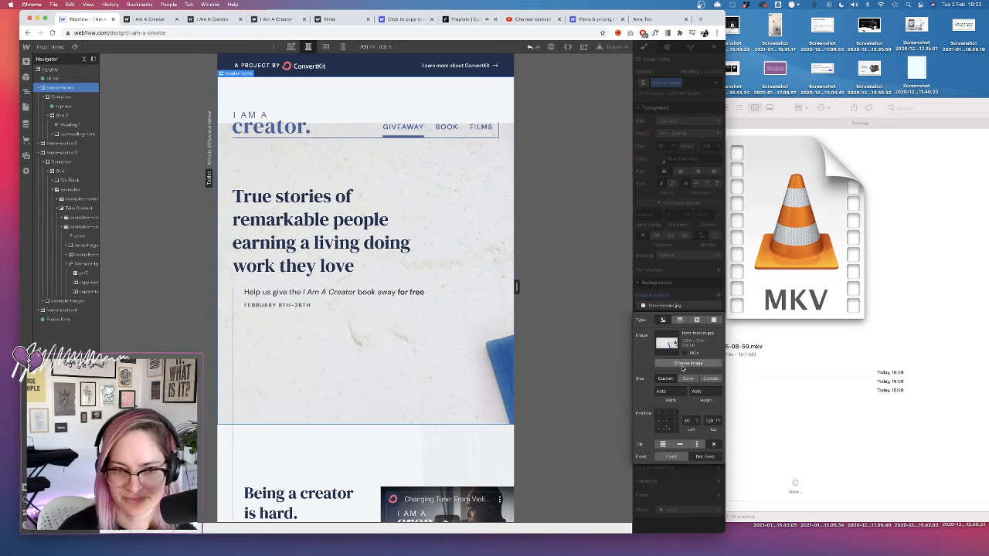
click(687, 421)
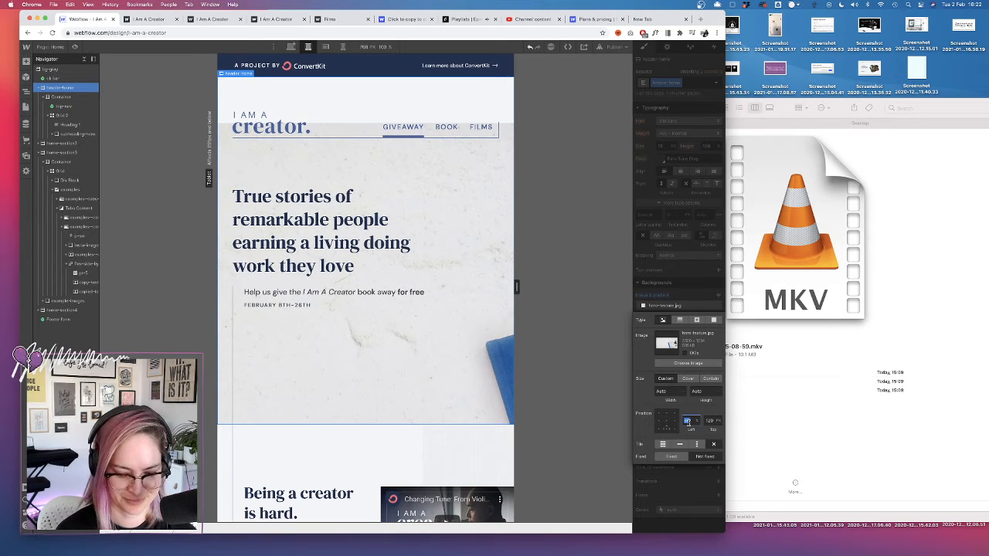
click(688, 289)
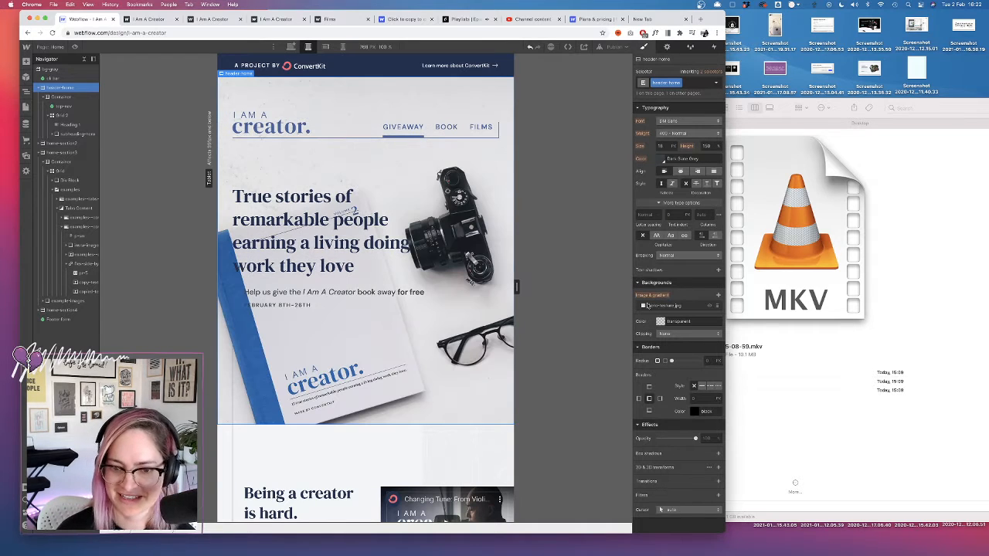
- Switch the header-home background image to custom size, positioned 100% from the left and 50% from the top, without tiling
click(653, 306)
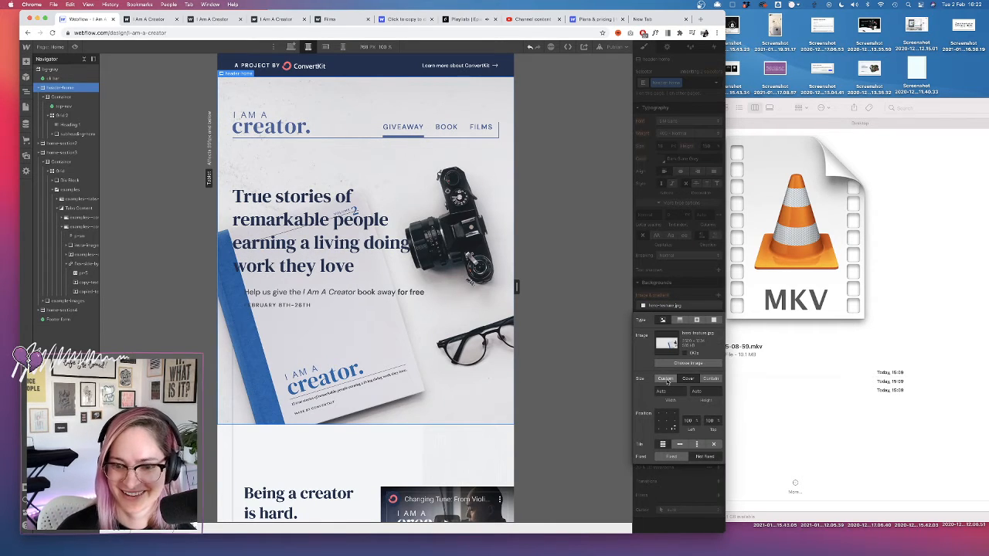
click(665, 379)
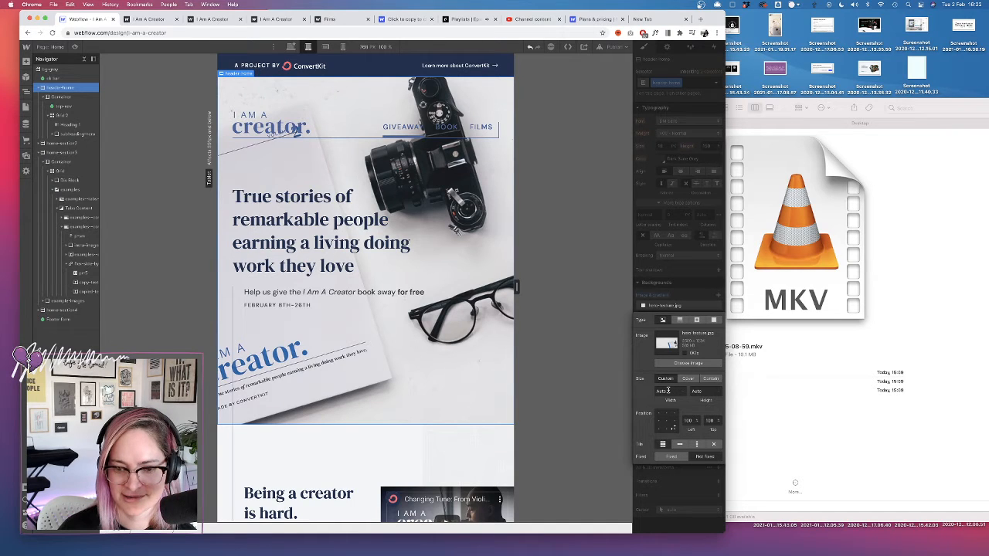
click(667, 391)
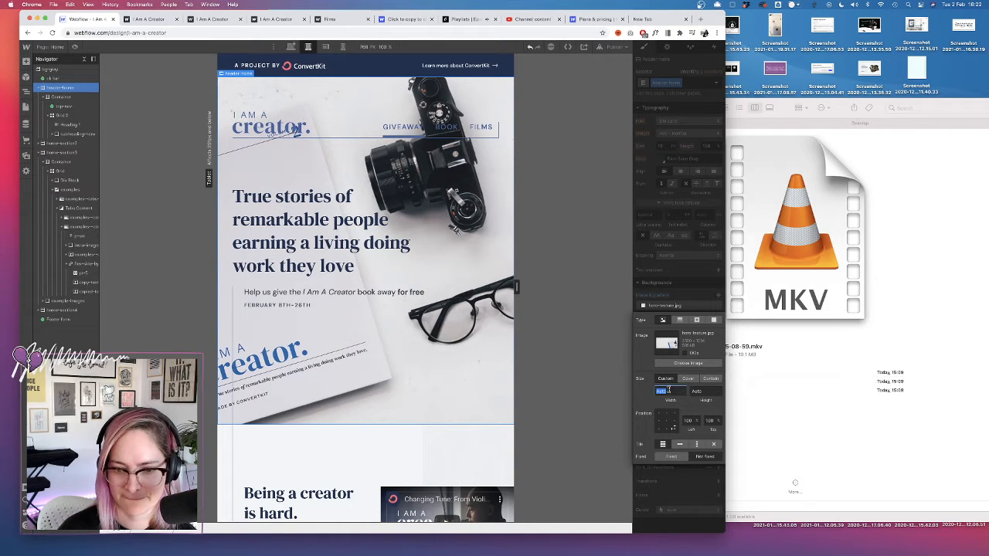
click(660, 415)
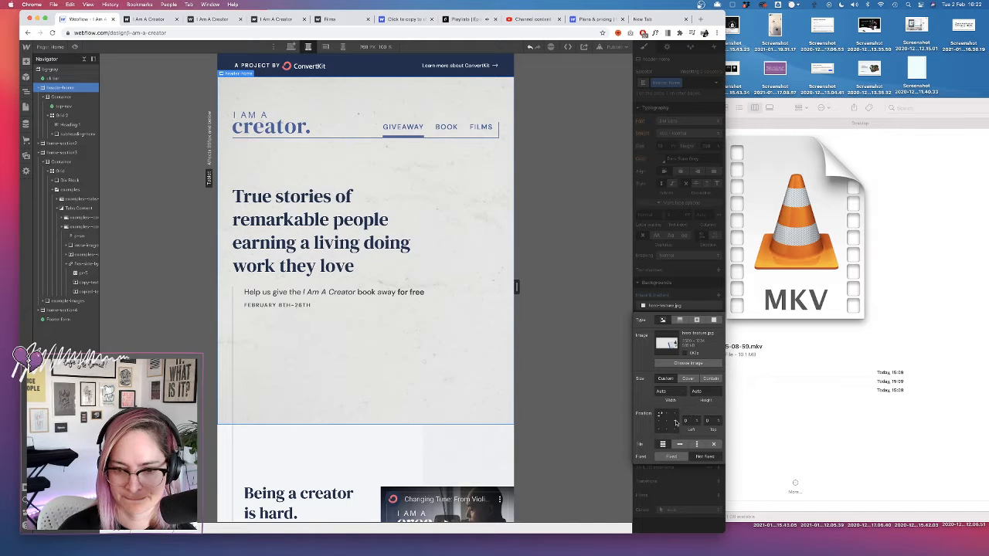
click(675, 422)
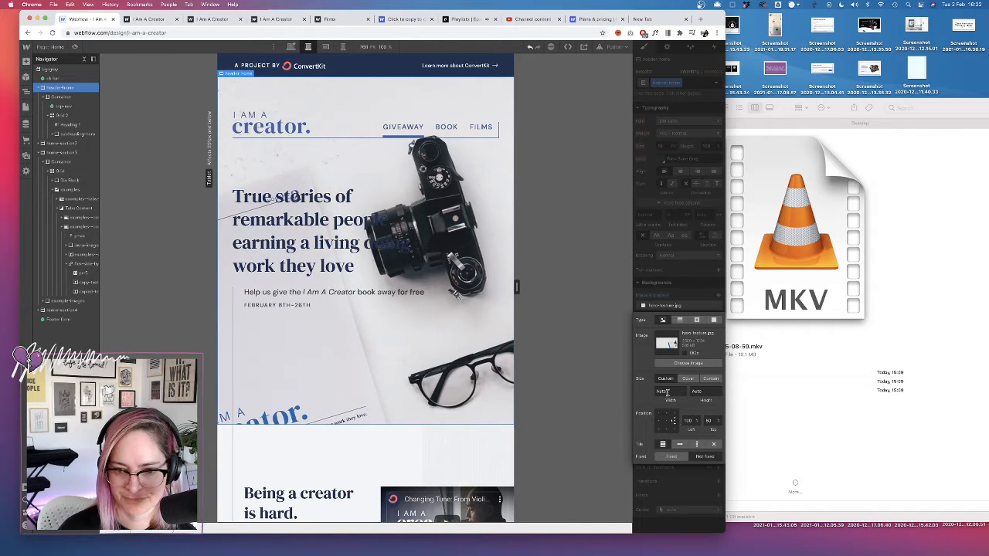
click(666, 392)
text(0)
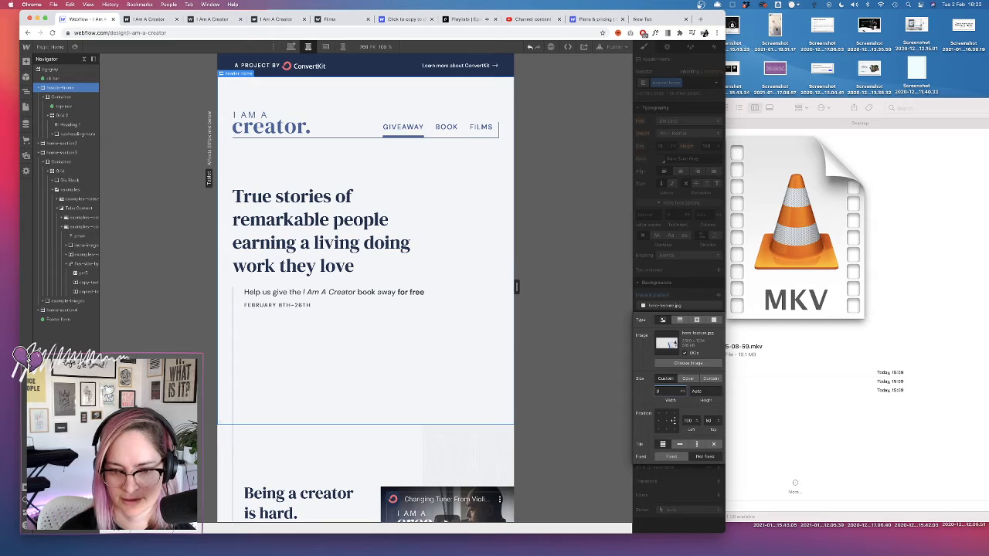
text(0)
click(714, 445)
- Set the header background image's width to 1280 px and position it 100% from the left and 100% from the top
click(666, 391)
key(shift+Up)
key(shift+Up)
key(shift+Up)
key(shift+Up)
key(shift+Up)
key(shift+Up)
key(shift+Up)
key(shift+Up)
key(shift+Up)
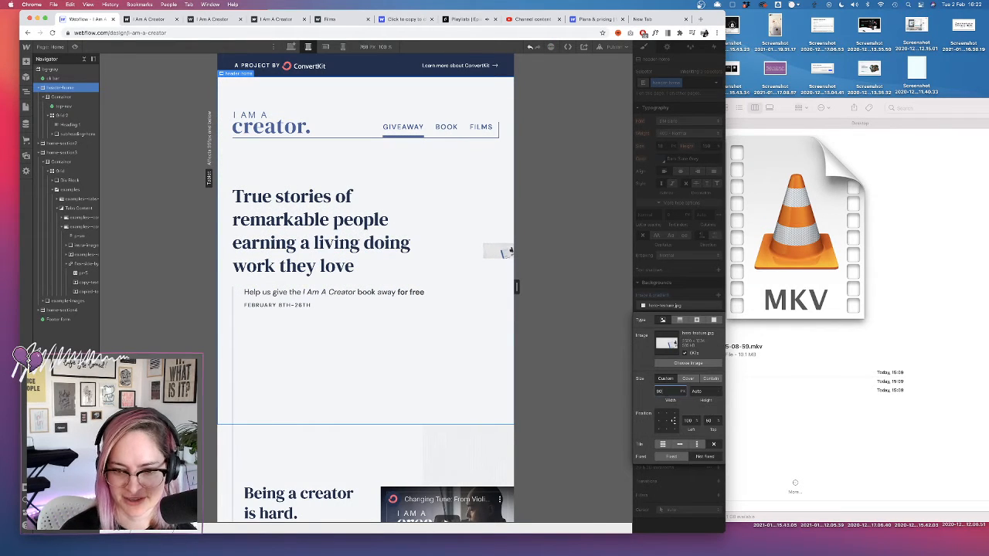
key(shift+Up)
key(shift+Up)
key(shift+Up)
key(shift+Up)
key(shift+Up)
key(shift+Up)
key(shift+Up)
key(shift+Up)
key(shift+Up)
key(shift+Up)
key(shift+Up)
key(shift+Up)
key(shift+Up)
key(shift+Up)
key(shift+Up)
key(shift+Up)
key(shift+Up)
key(shift+Up)
key(shift+Up)
key(shift+Up)
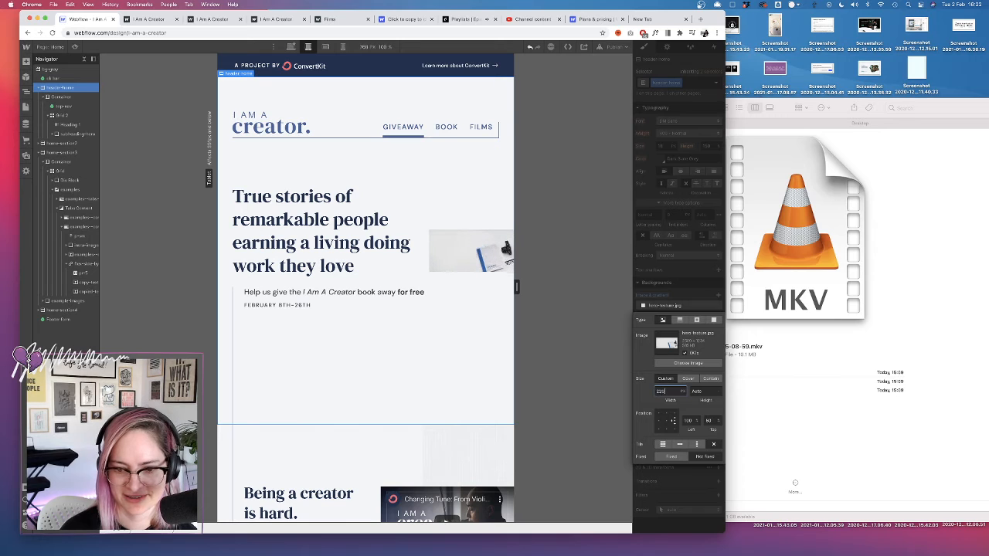
key(shift+Up)
key(shift+Up)
key(shift+Up)
key(shift+Up)
key(shift+Up)
key(shift+Up)
key(shift+Up)
key(shift+Up)
key(shift+Up)
key(shift+Up)
key(shift+Up)
key(shift+Up)
key(shift+Up)
key(shift+Up)
key(shift+Up)
key(shift+Up)
key(shift+Up)
key(shift+Up)
key(shift+Up)
key(shift+Up)
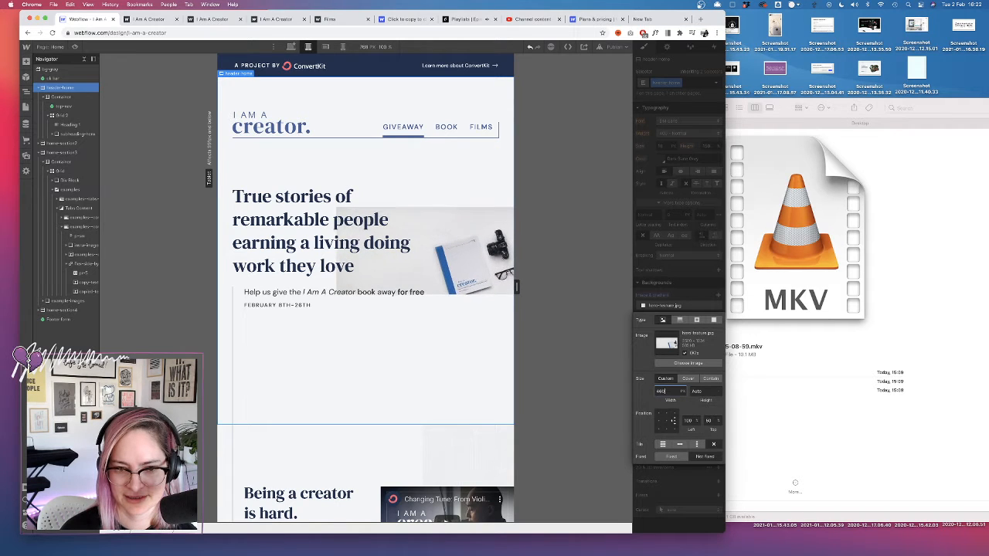
key(shift+Up)
key(shift+Up)
key(shift+Up)
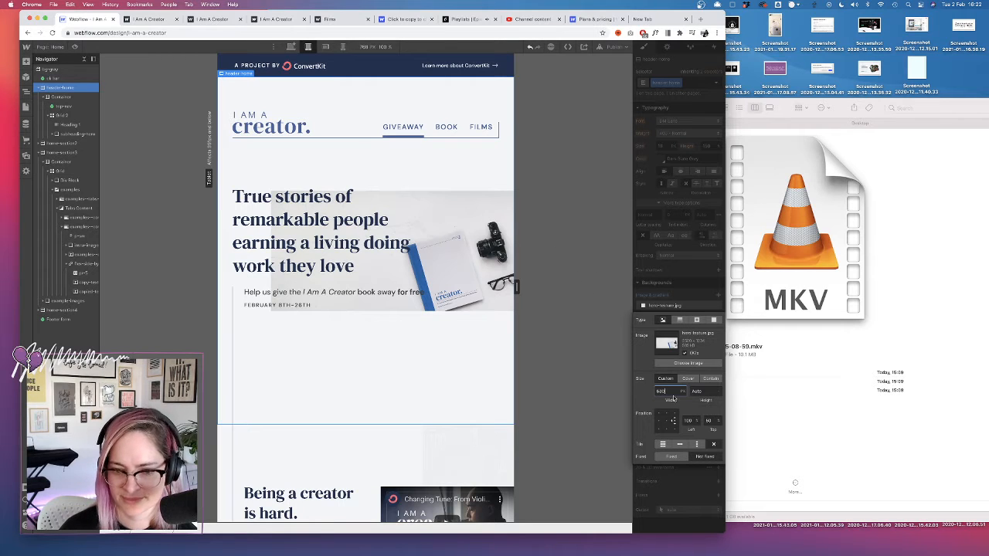
key(shift+Up)
key(shift+Up)
key(shift+Up)
key(shift+Up)
key(shift+Up)
key(shift+Up)
key(shift+Up)
key(shift+Up)
key(shift+Up)
key(shift+Up)
key(shift+Up)
key(shift+Up)
key(shift+Up)
key(shift+Up)
key(shift+Up)
key(shift+Up)
key(shift+Up)
key(shift+Up)
key(shift+Up)
key(shift+Up)
key(shift+Up)
key(shift+Up)
key(shift+Up)
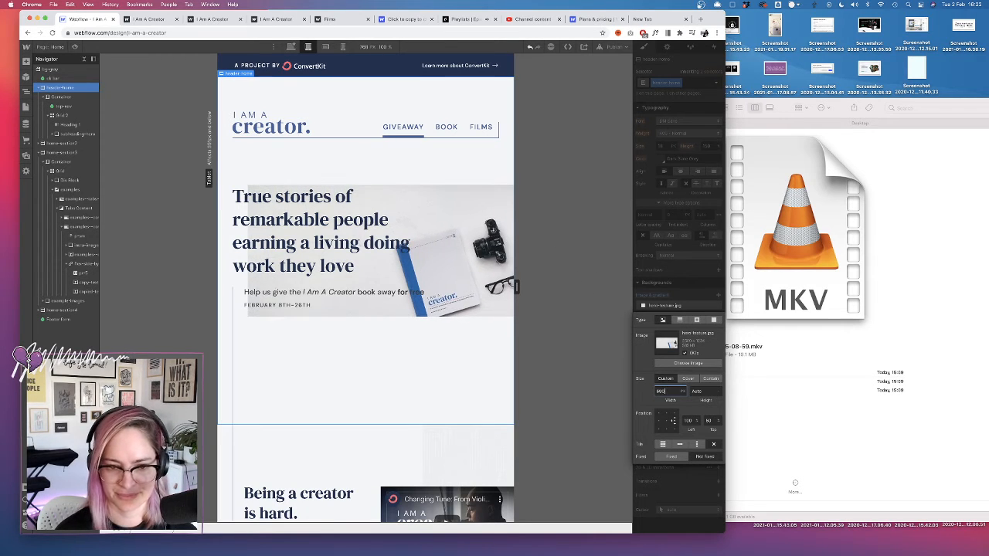
key(shift+Up)
key(shift+Up)
key(shift+Up)
key(shift+Up)
key(shift+Up)
key(shift+Up)
key(shift+Up)
key(shift+Up)
key(shift+Up)
key(shift+Up)
key(shift+Up)
key(shift+Up)
key(shift+Up)
key(shift+Up)
key(shift+Up)
key(shift+Up)
key(shift+Up)
key(shift+Up)
key(shift+Up)
key(shift+Up)
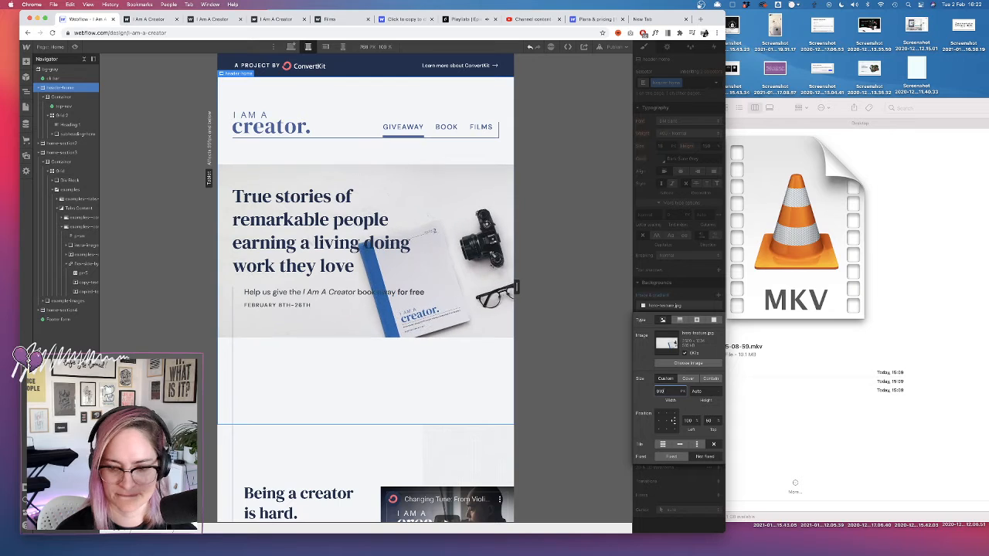
key(shift+Up)
key(shift+Up)
key(shift+Up)
key(shift+Up)
key(shift+Up)
key(shift+Up)
key(shift+Up)
key(shift+Up)
key(shift+Up)
key(shift+Up)
key(shift+Up)
key(shift+Up)
key(shift+Up)
key(shift+Up)
key(shift+Up)
key(shift+Up)
key(shift+Up)
key(shift+Up)
key(shift+Up)
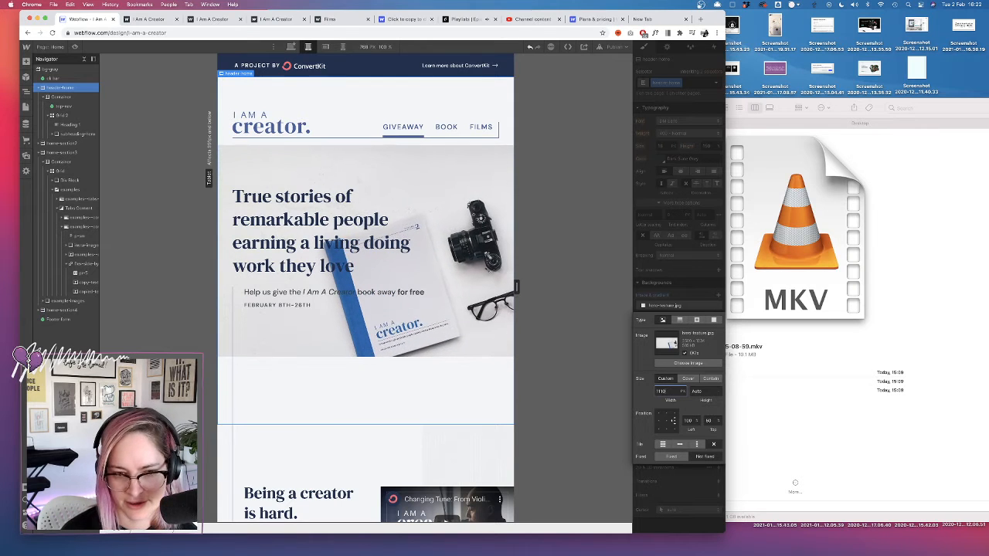
key(shift+Up)
key(shift+Up)
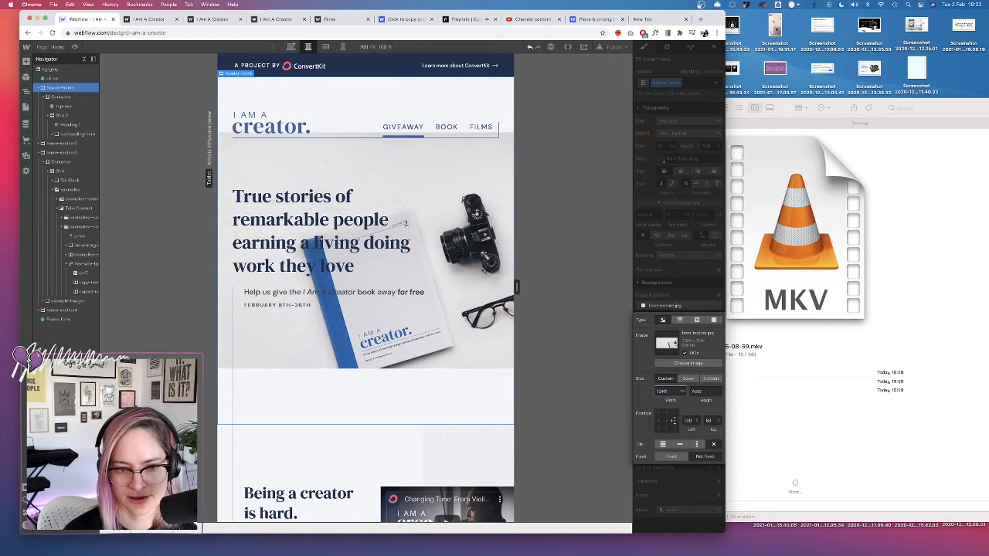
key(shift+Up)
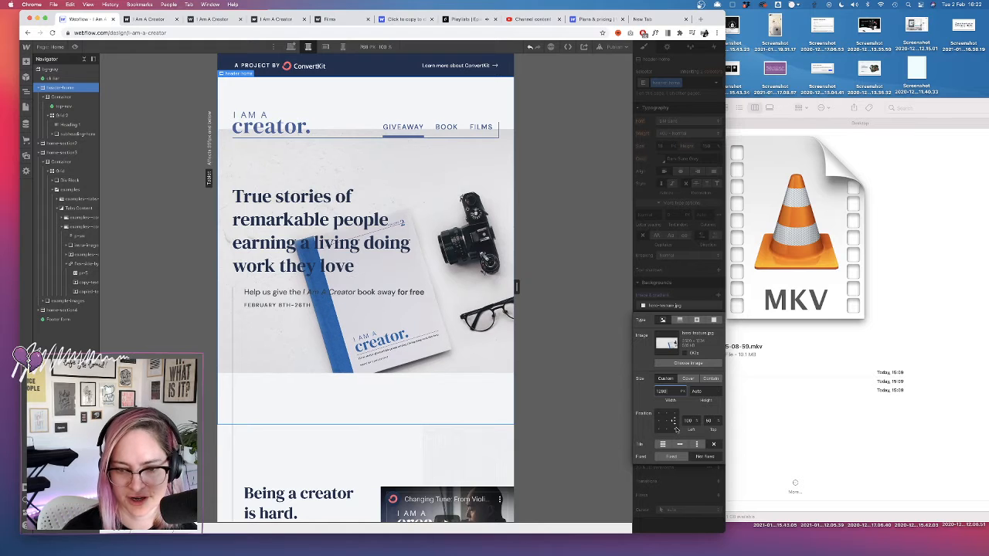
click(675, 429)
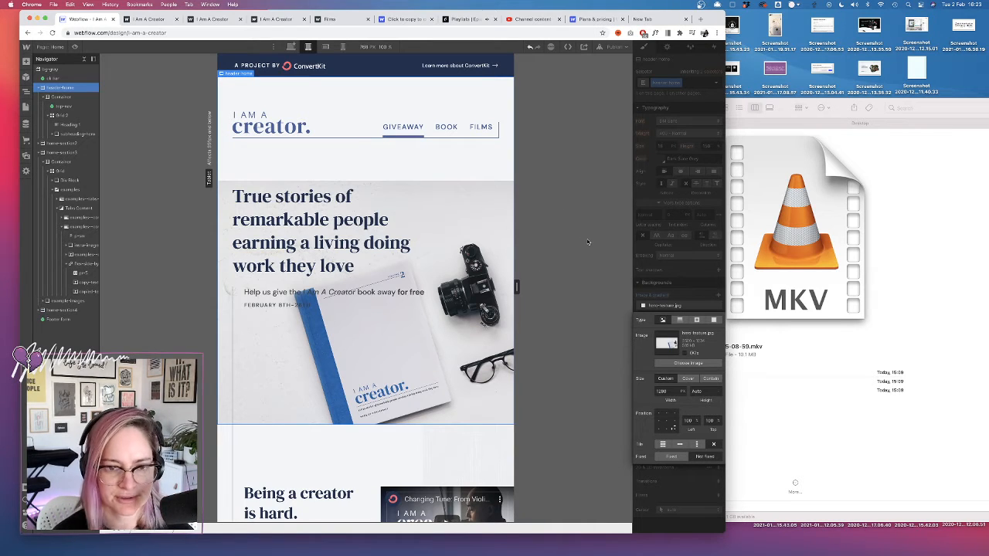
- Switch to Finder and open hero-Recovered.psd from I Am A Creator > Site > _assets within Design files & assets in Photoshop
click(140, 539)
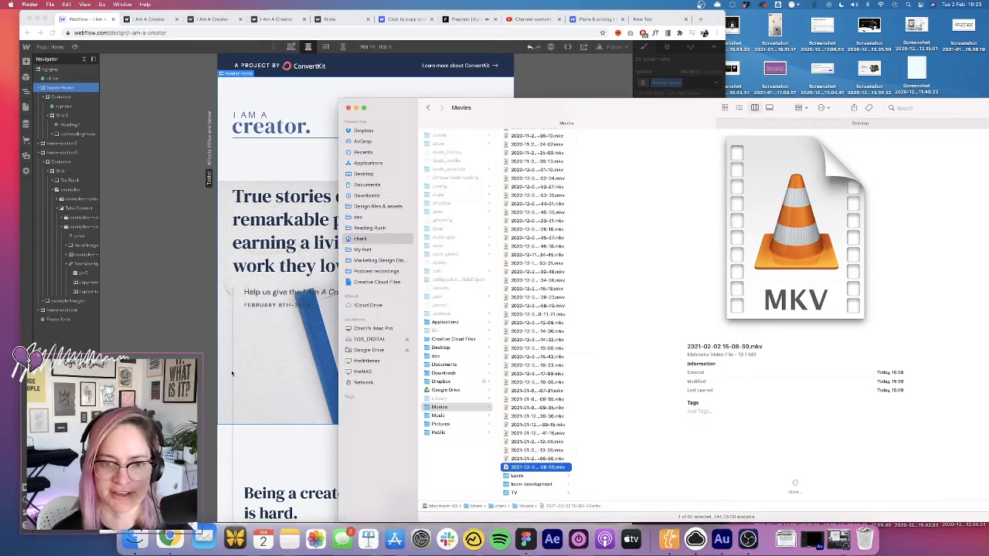
click(378, 206)
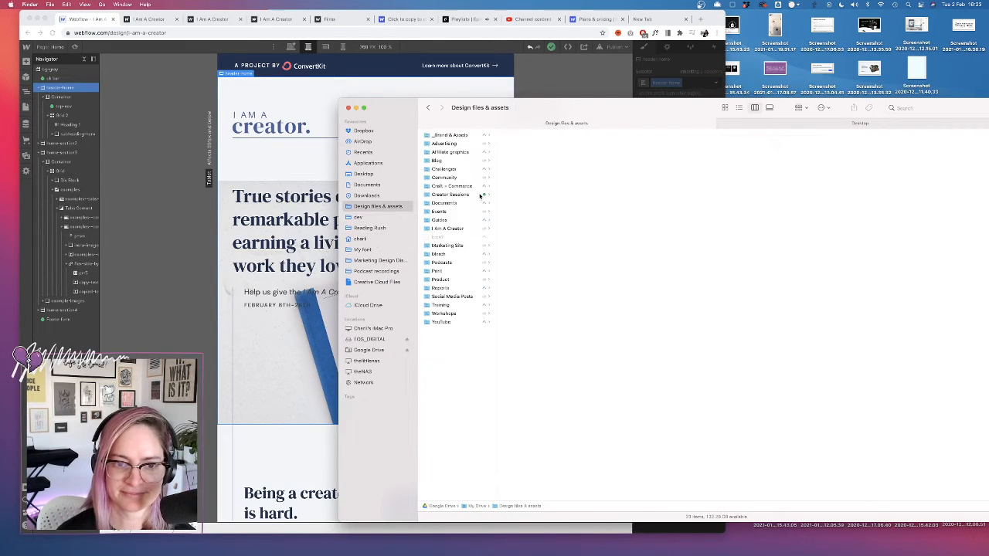
click(458, 230)
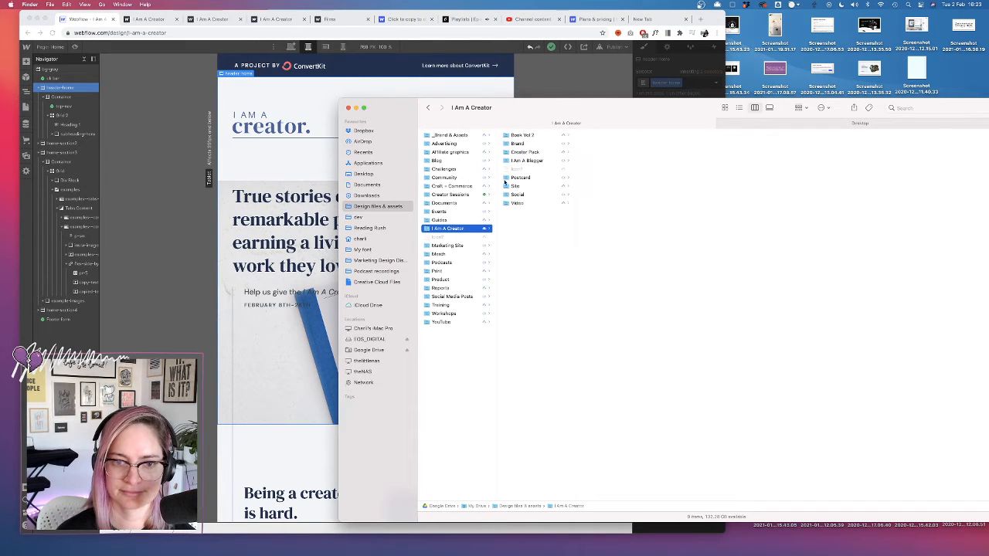
click(516, 186)
click(612, 144)
click(603, 135)
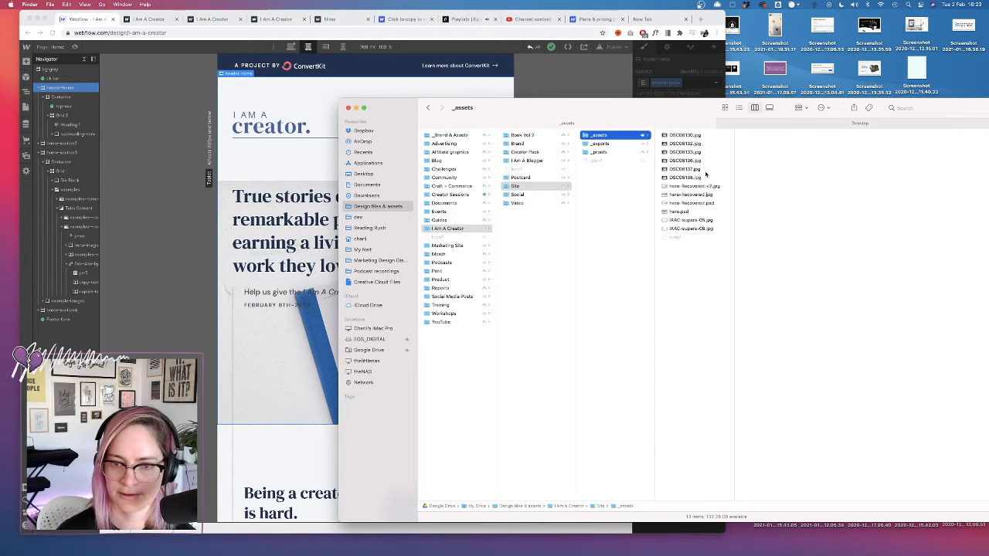
click(700, 204)
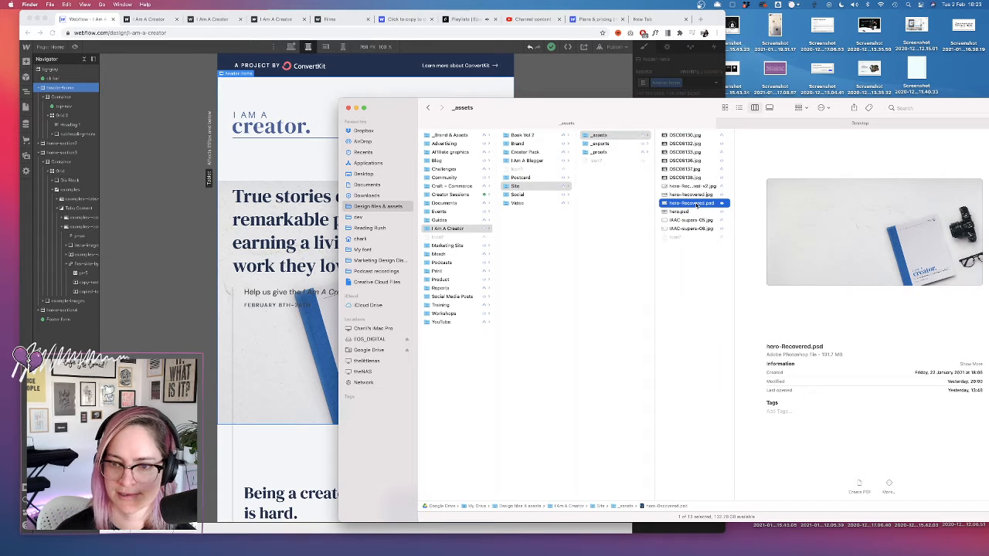
double_click(698, 204)
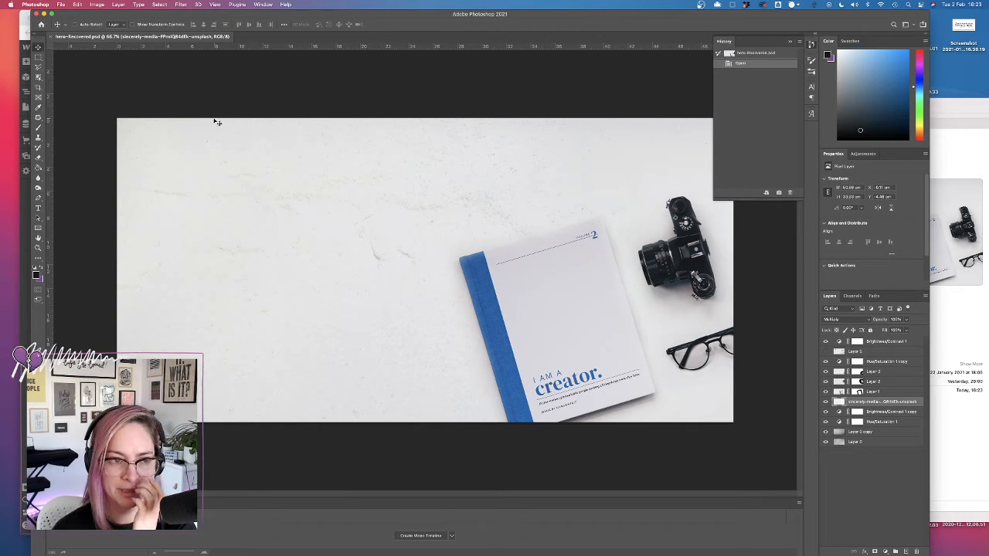
- Crop the hero image to a portrait format, extending the canvas above the photo and trimming the empty area left of the book
scroll(367, 200, down, 4)
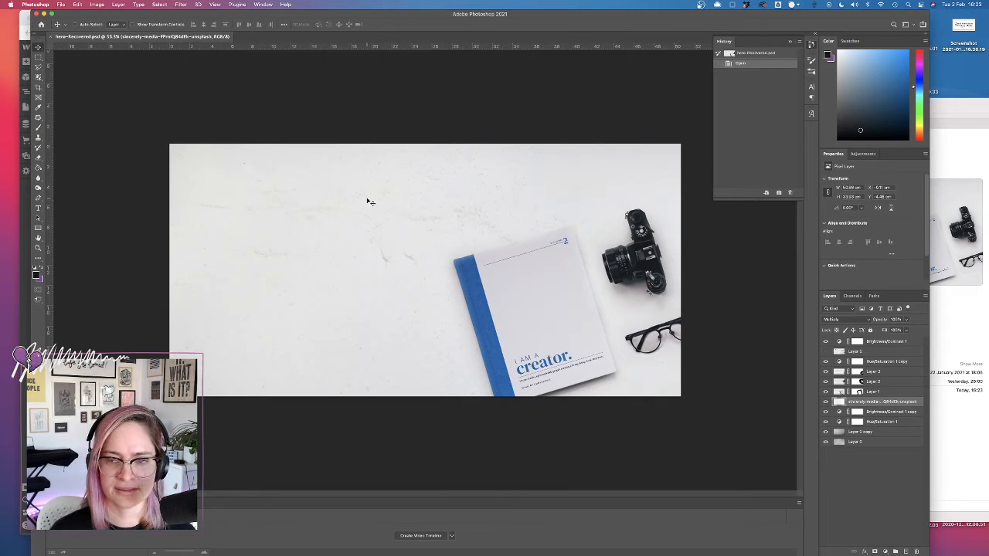
scroll(369, 201, down, 3)
click(39, 89)
drag(426, 179, 430, 120)
drag(236, 272, 305, 267)
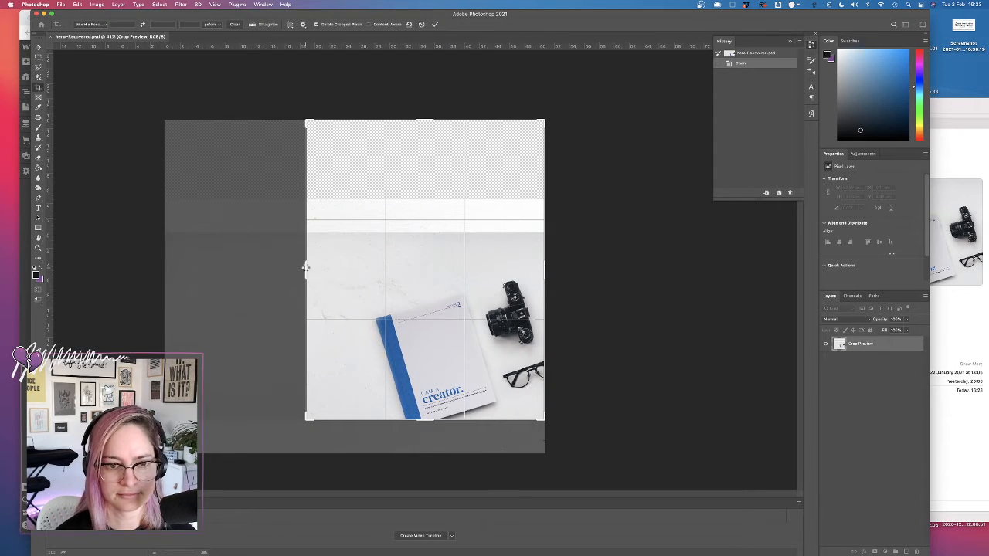
key(Return)
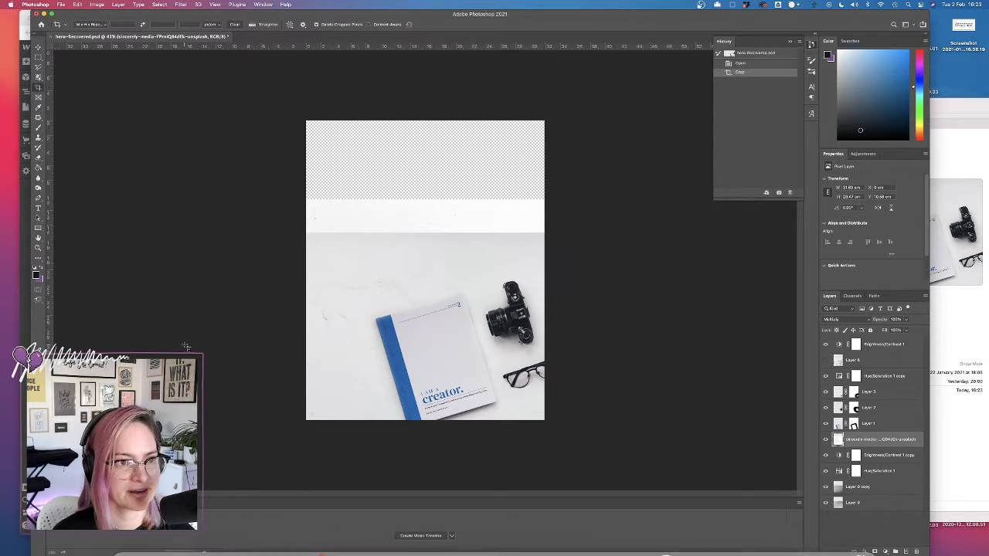
- Save the cropped document as hero-mobile.psd in the _assets folder, in Photoshop format with layers
click(61, 4)
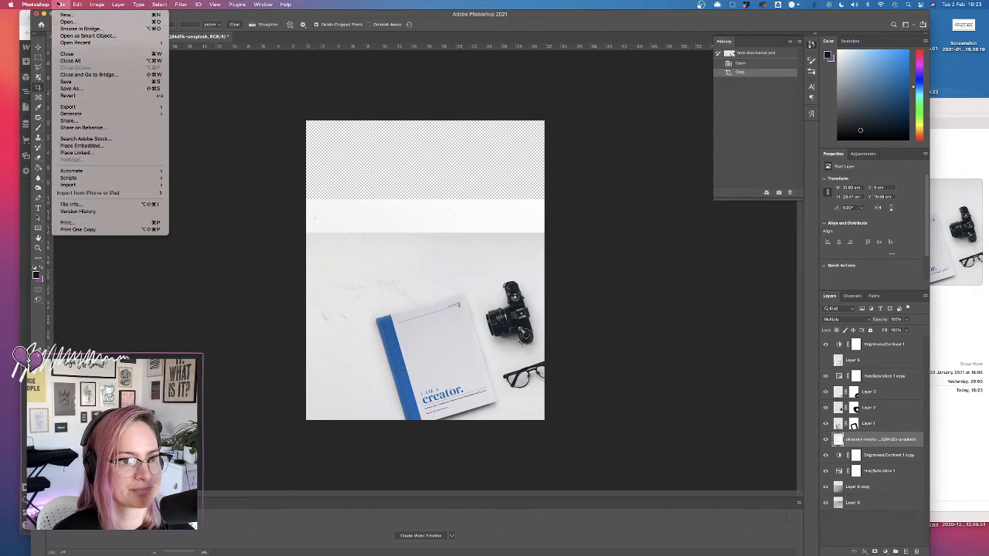
click(71, 89)
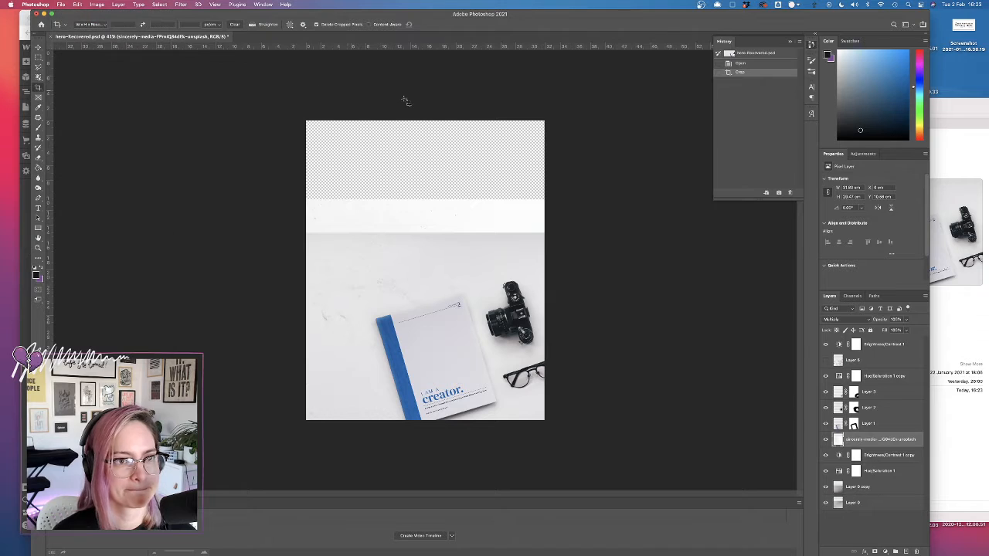
key(Right)
key(BackSpace)
key(BackSpace)
key(BackSpace)
key(BackSpace)
key(BackSpace)
key(BackSpace)
key(BackSpace)
key(BackSpace)
key(BackSpace)
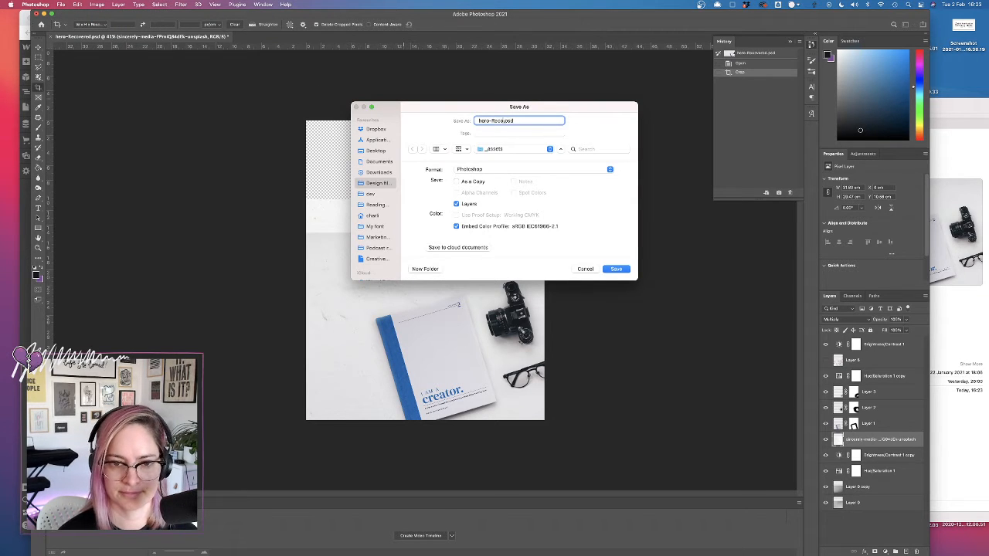
text(mobile)
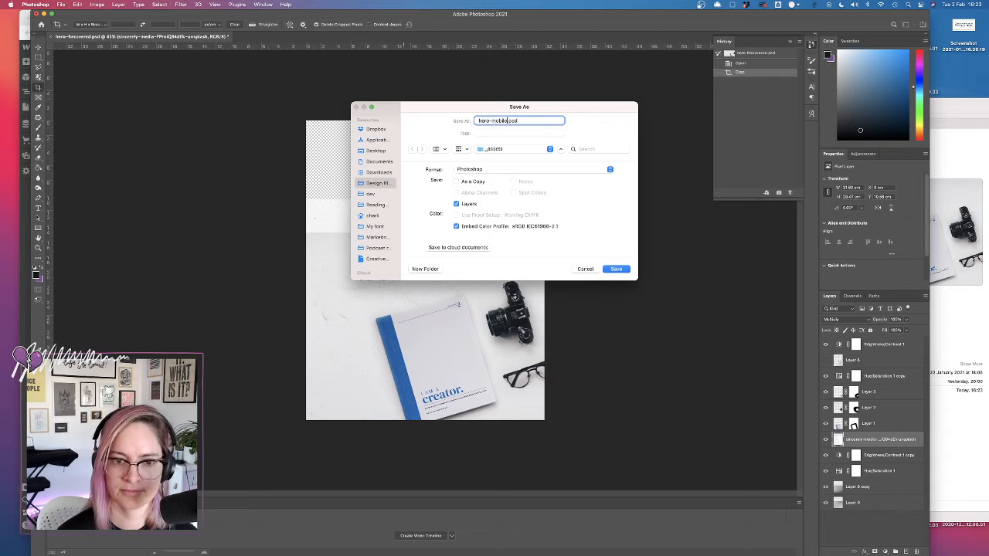
key(Return)
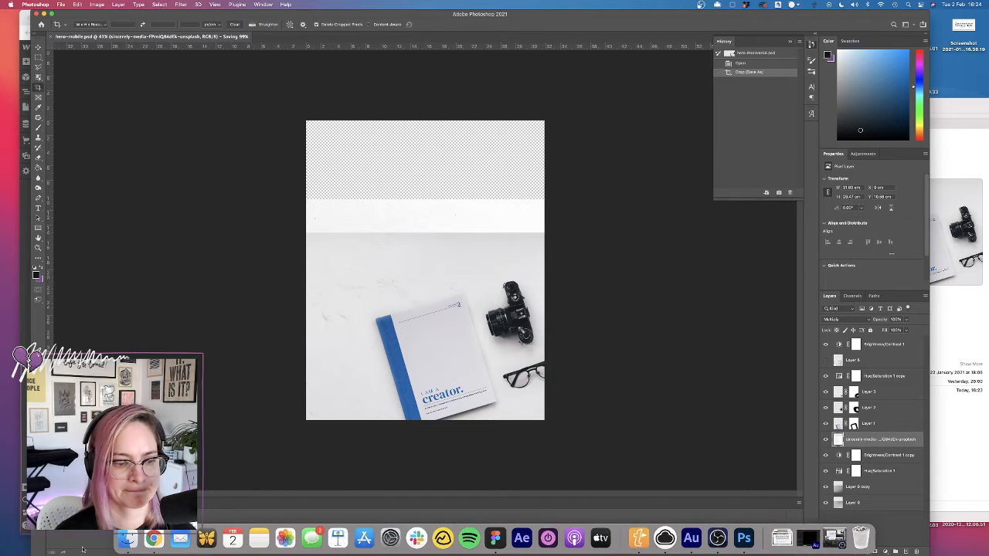
- Reopen the original hero-Recovered.psd from the _assets folder in Photoshop with the Move tool active
click(130, 537)
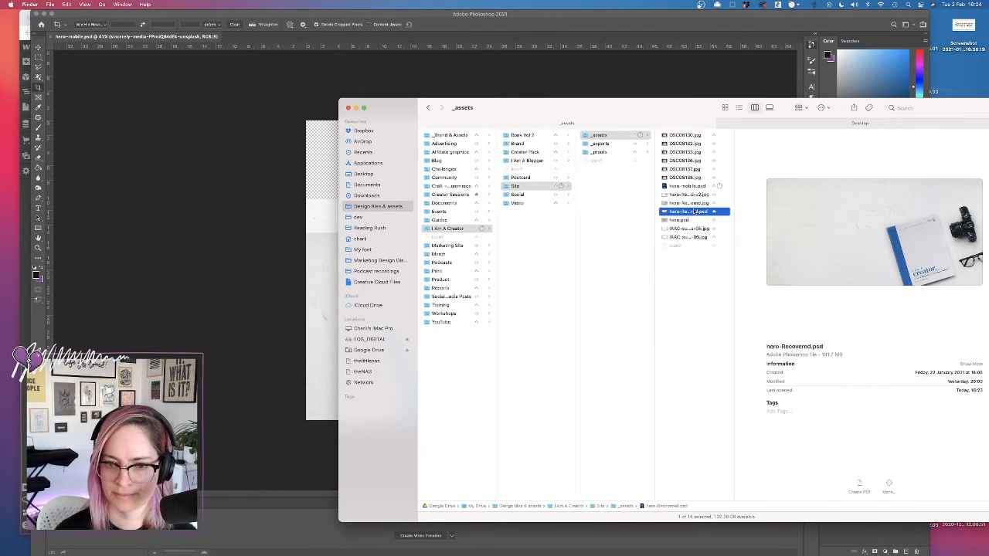
double_click(696, 211)
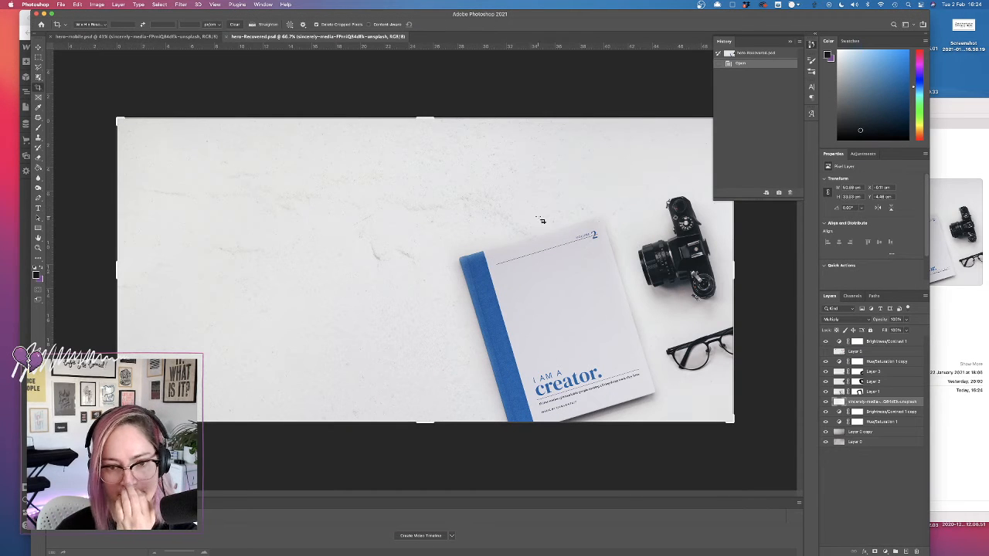
key(v)
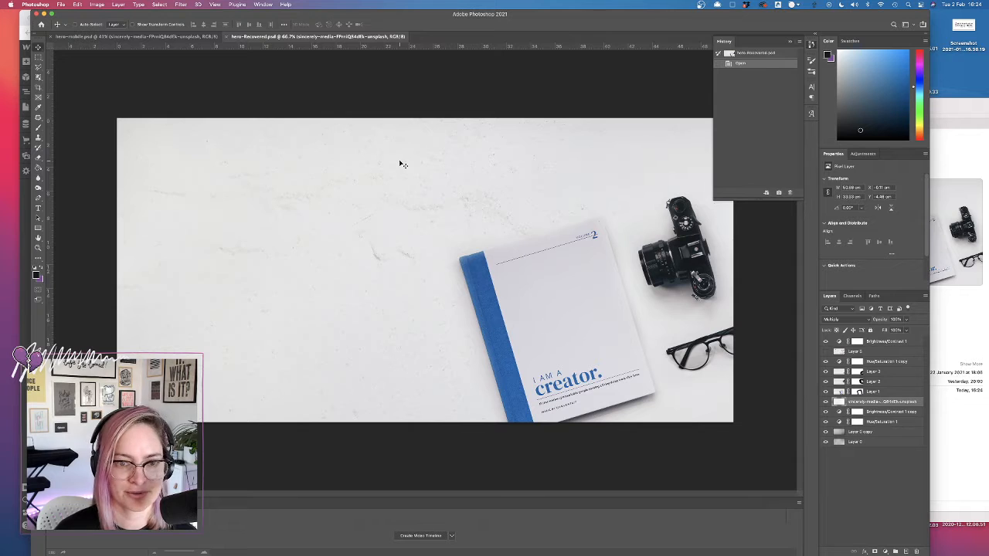
- Copy the uncropped sincerely-media unsplash texture layer from hero-Recovered.psd into hero-mobile.psd and delete the cropped texture layer there
click(826, 401)
click(825, 402)
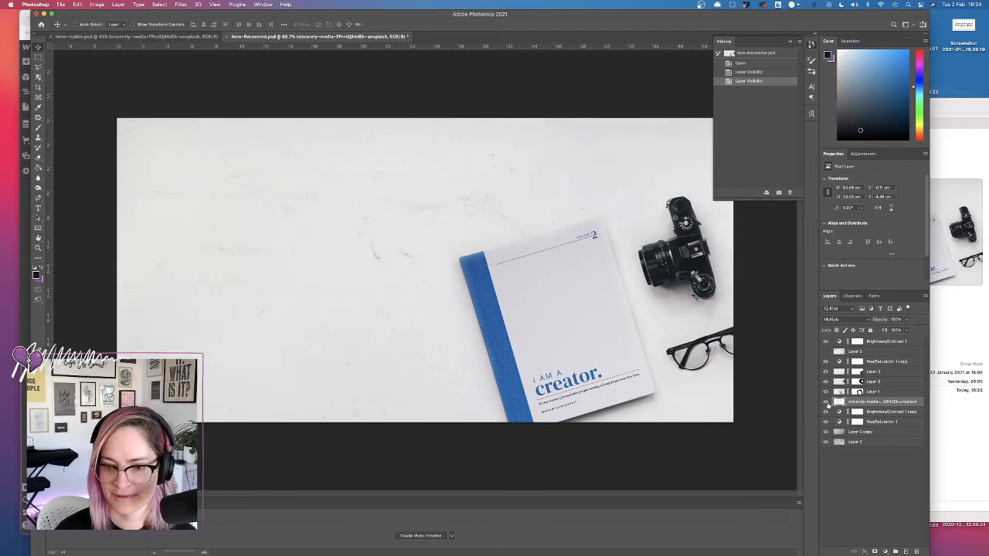
drag(568, 184, 415, 152)
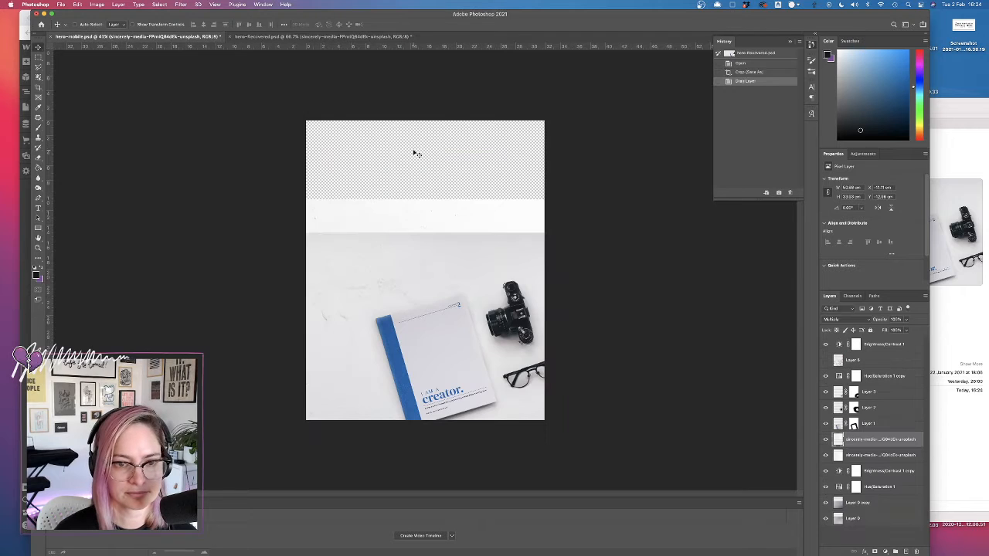
click(850, 456)
key(BackSpace)
- Rotate the copied texture layer by -90° and position it to cover the whole portrait canvas
click(858, 439)
drag(427, 162, 443, 304)
key(ctrl+t)
drag(629, 163, 335, 104)
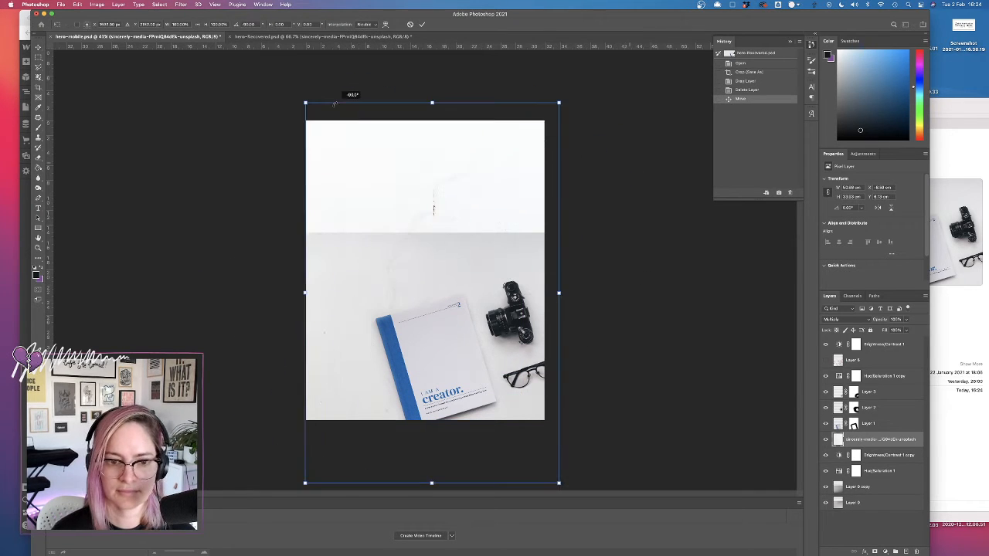
drag(483, 210, 483, 141)
key(Return)
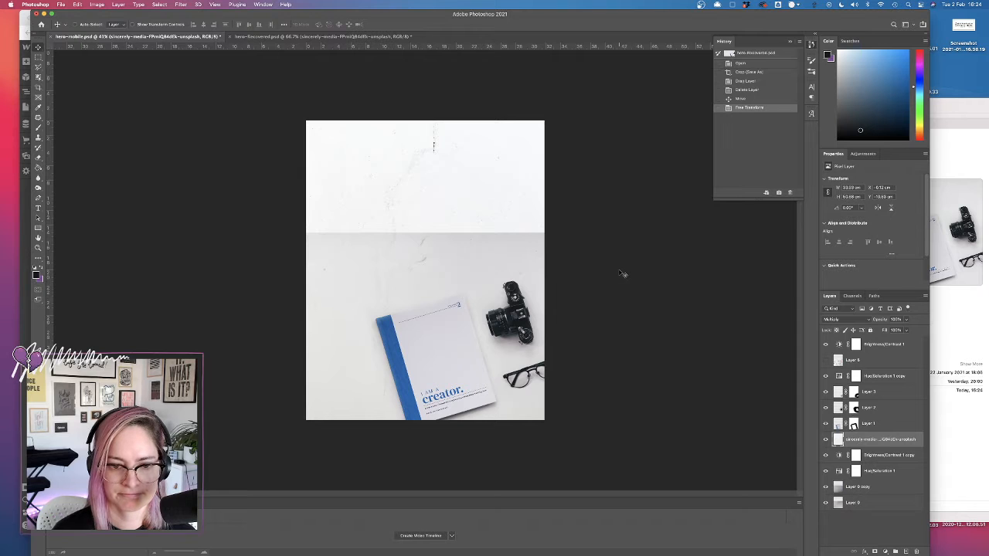
- Scale the background layers Layer 0 copy and Layer 0 in hero-mobile.psd up to the canvas's top edge
click(258, 36)
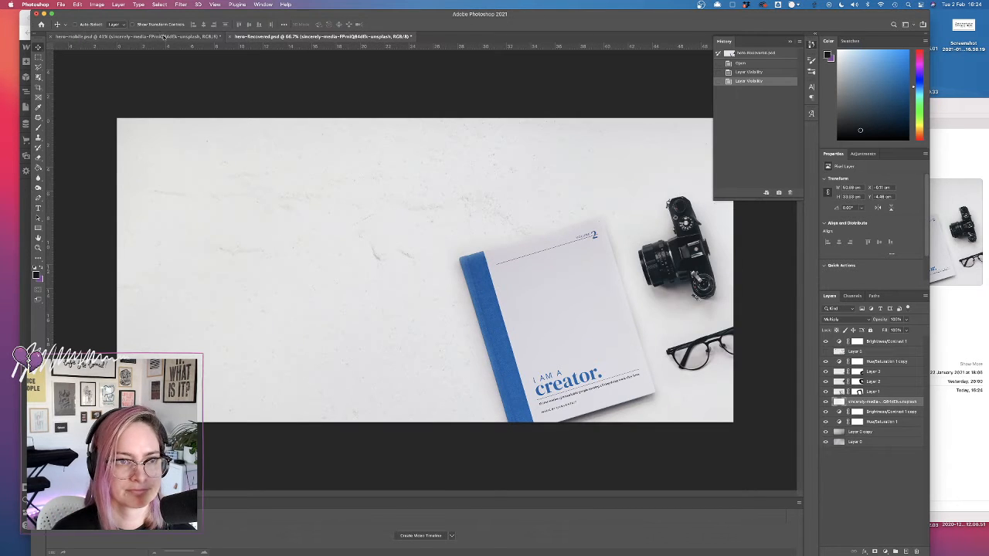
click(162, 37)
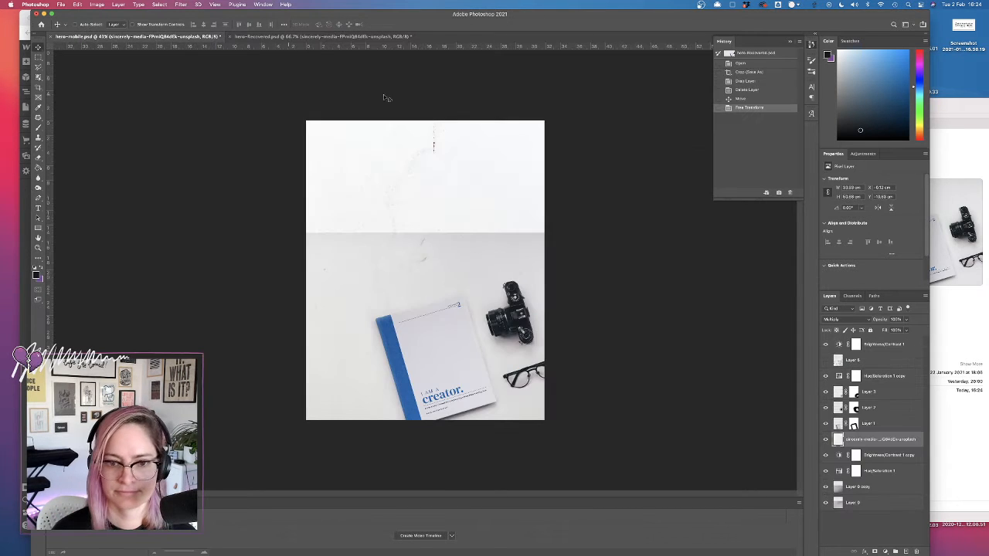
click(867, 493)
key(super+t)
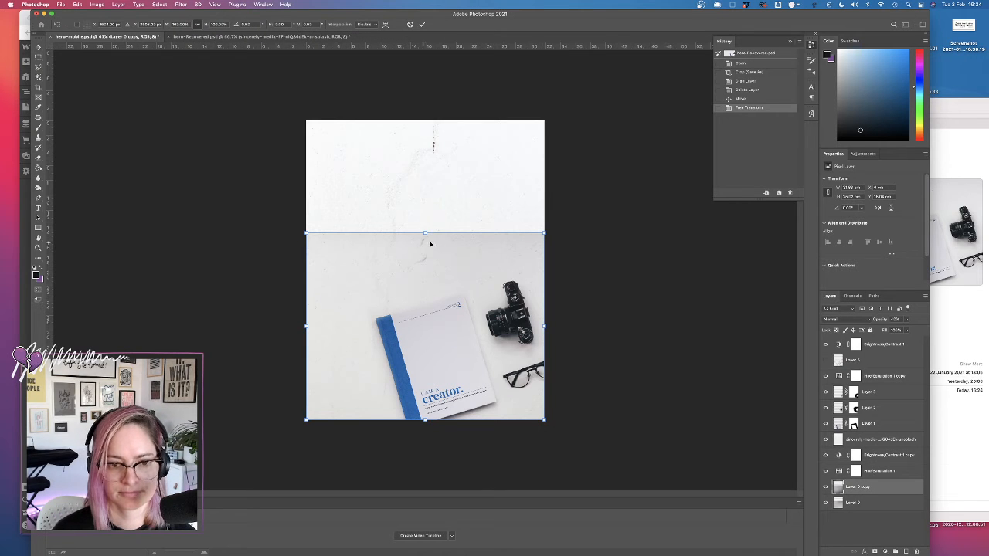
drag(424, 233, 441, 118)
key(Return)
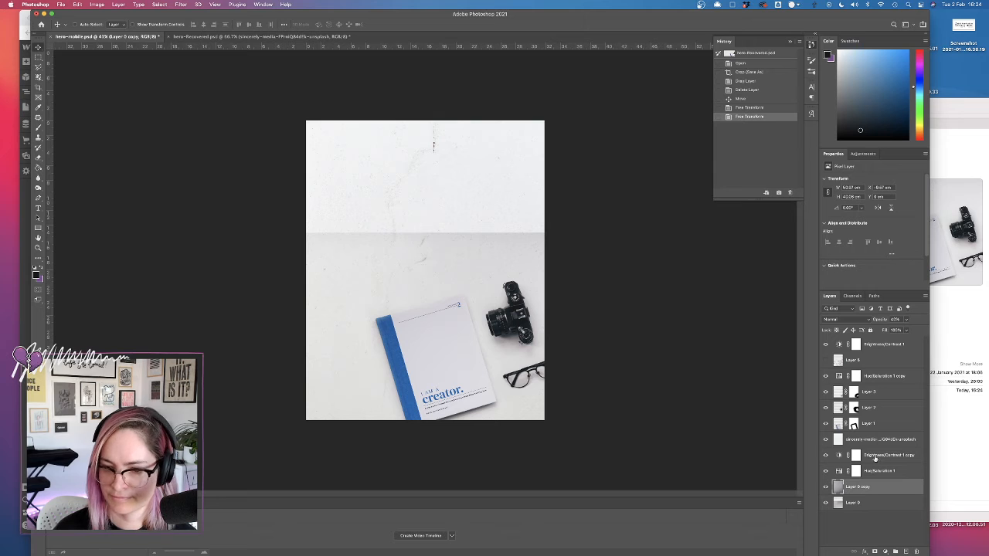
click(854, 503)
key(super+t)
drag(425, 233, 424, 121)
key(Return)
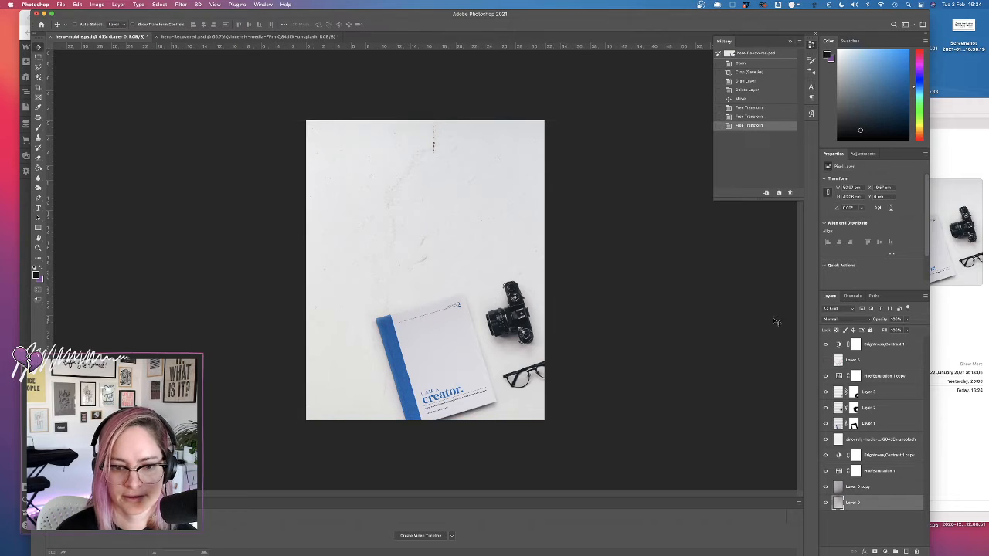
- Scale Layer 1, Layer 2 and Layer 3 down together, keeping the book, camera and glasses in the canvas's lower-right corner
click(877, 393)
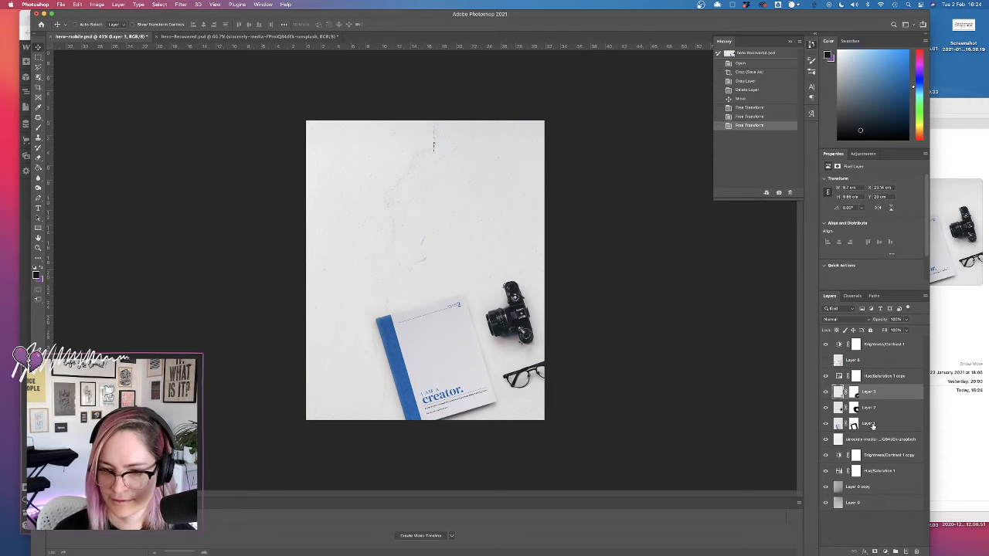
shift+click(875, 425)
key(super+t)
scroll(407, 251, up, 1)
drag(337, 257, 363, 287)
key(super+z)
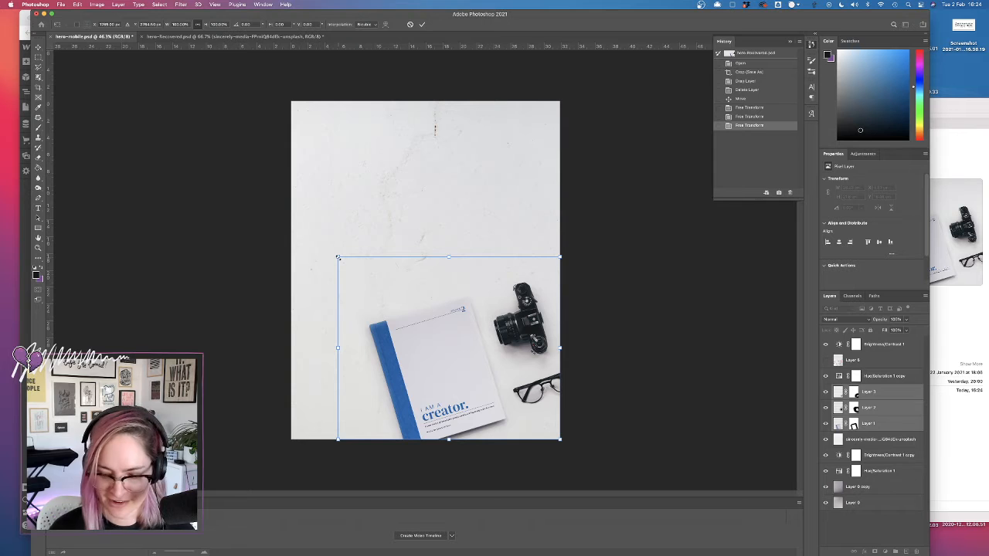
drag(338, 257, 366, 290)
key(Return)
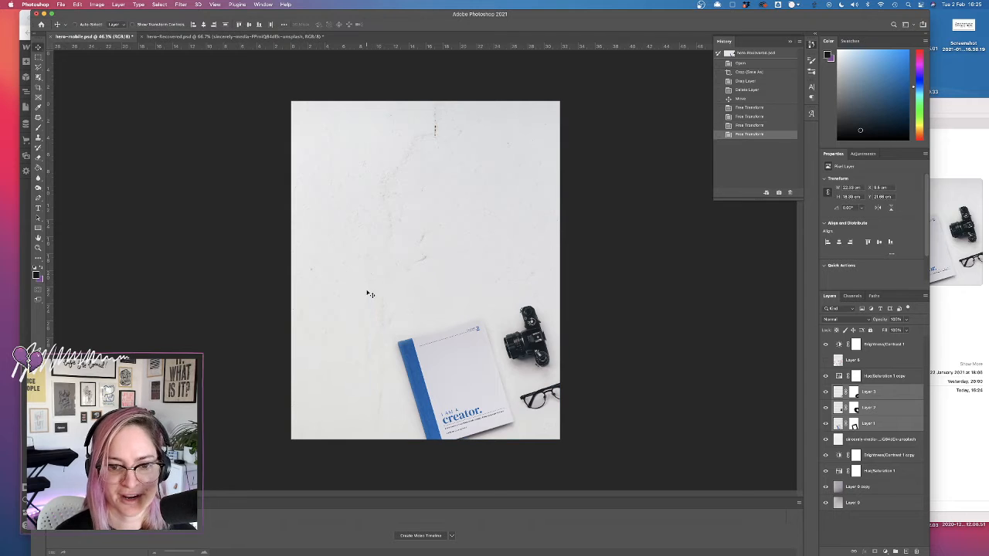
- Save hero-mobile.psd and export it as hero-mobile.jpg, 1500 px wide at 80% quality, to the _exports folder
click(59, 5)
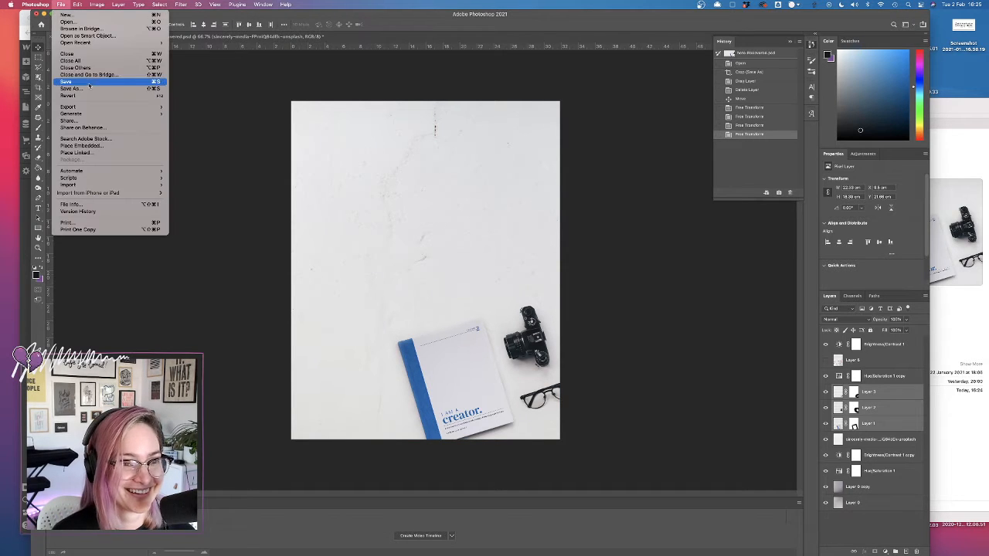
click(80, 74)
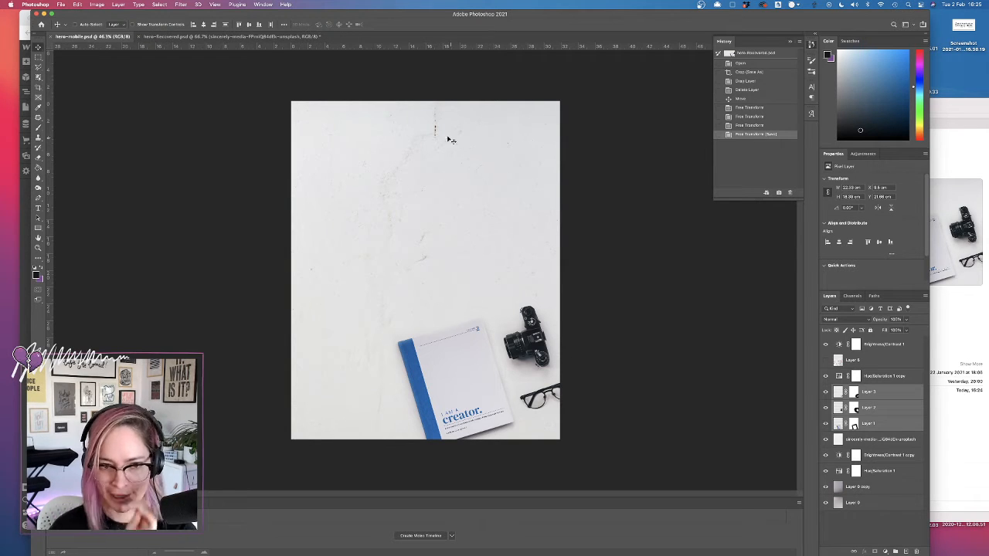
click(61, 5)
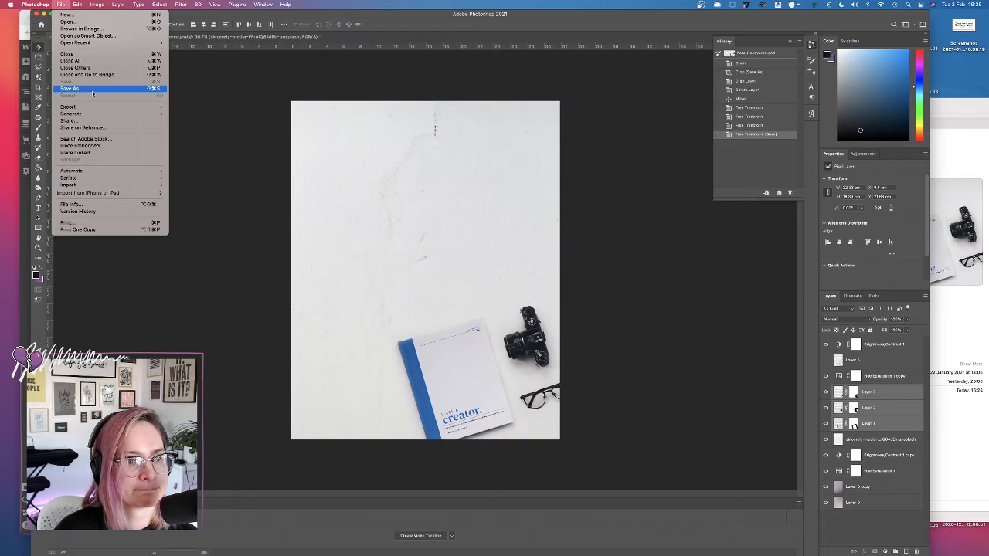
mouse_move(104, 110)
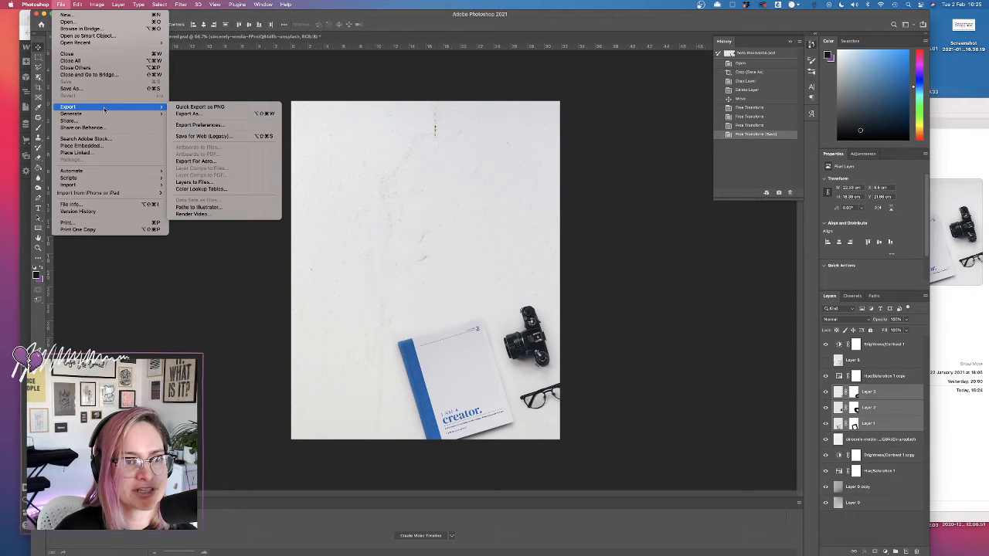
click(198, 115)
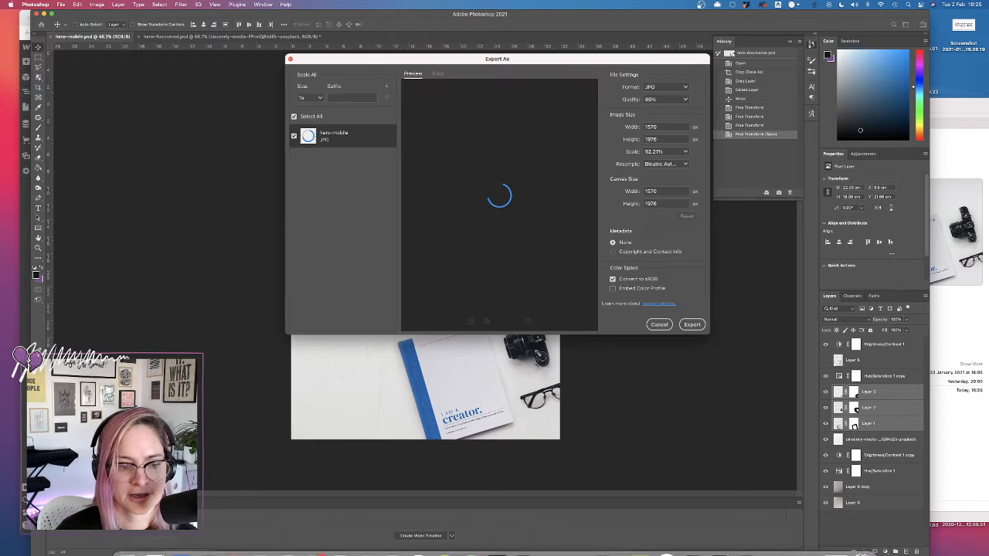
mouse_move(163, 555)
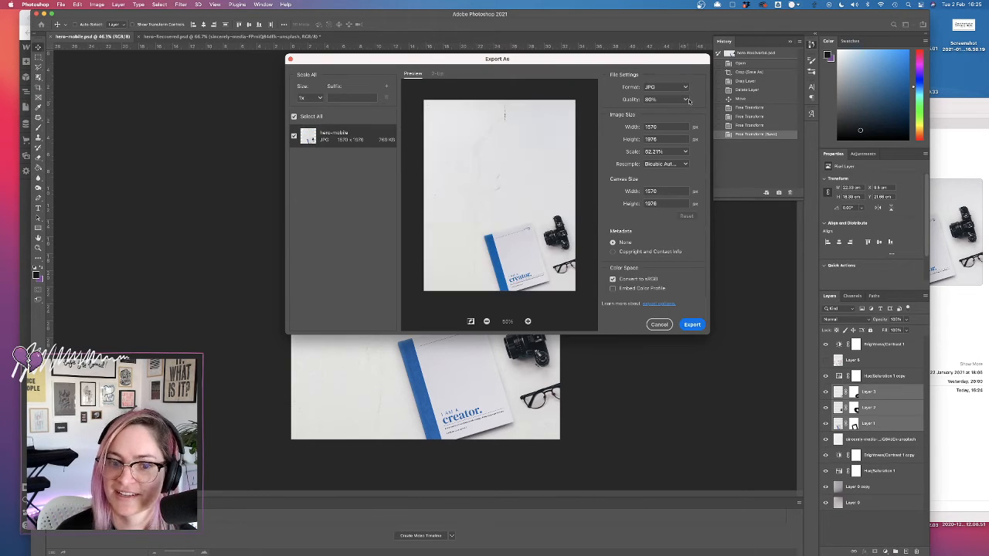
double_click(663, 127)
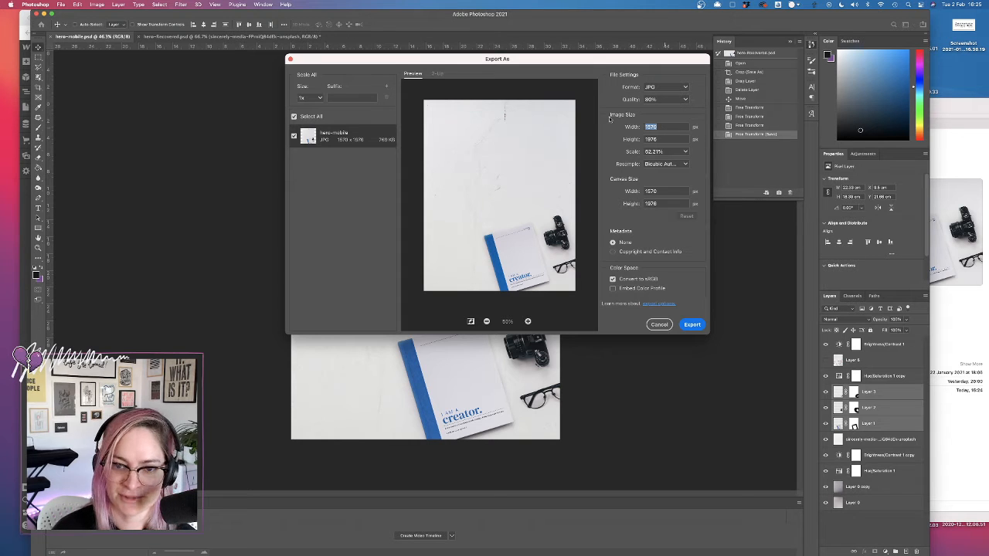
text(15)
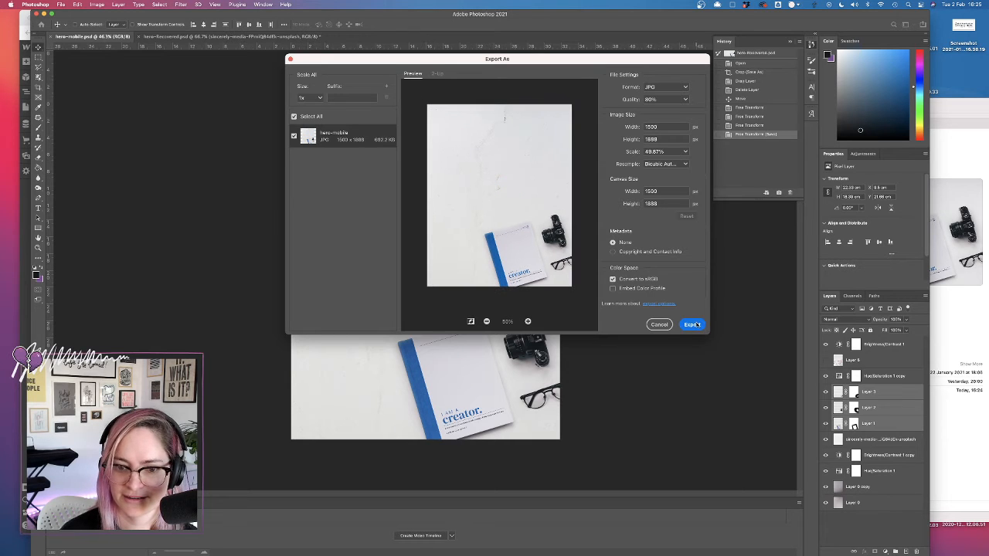
click(694, 324)
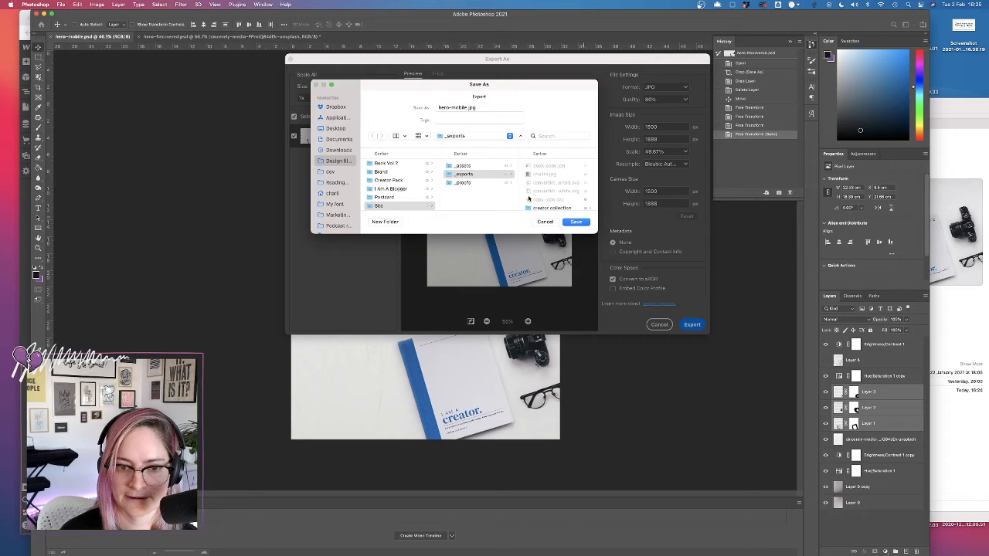
click(586, 223)
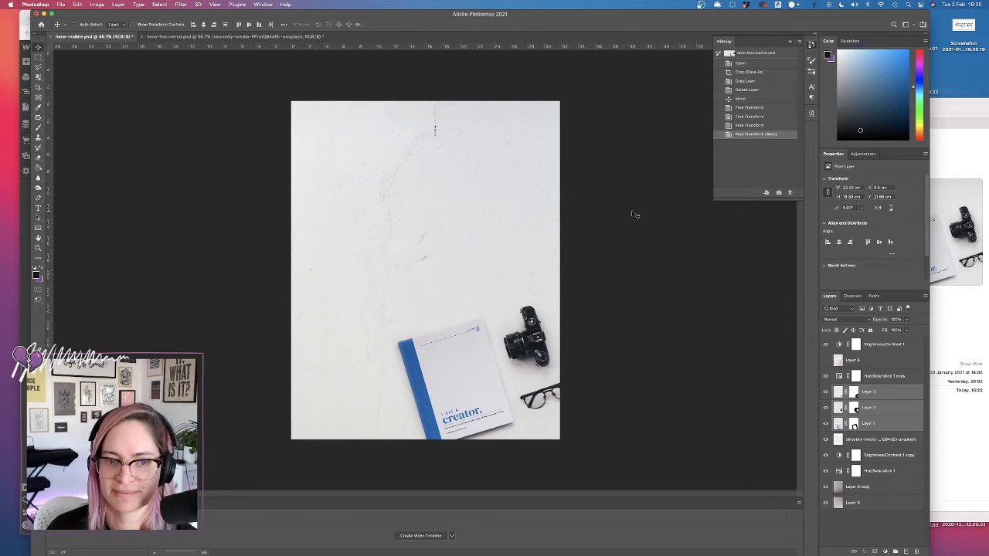
- Switch to Chrome and close Webflow's background image settings, then open the Site folder's _exports subfolder in Finder
mouse_move(178, 552)
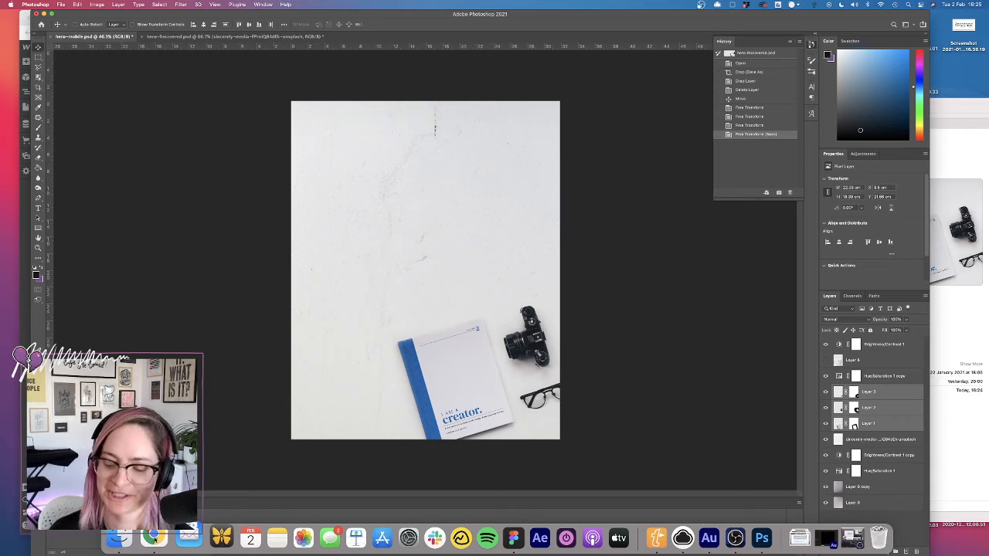
click(153, 539)
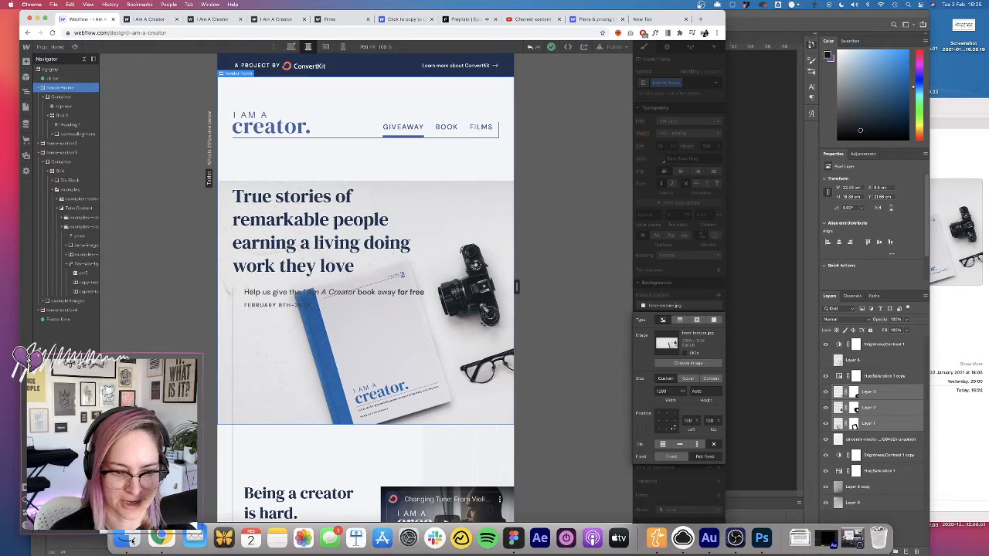
click(109, 540)
click(585, 71)
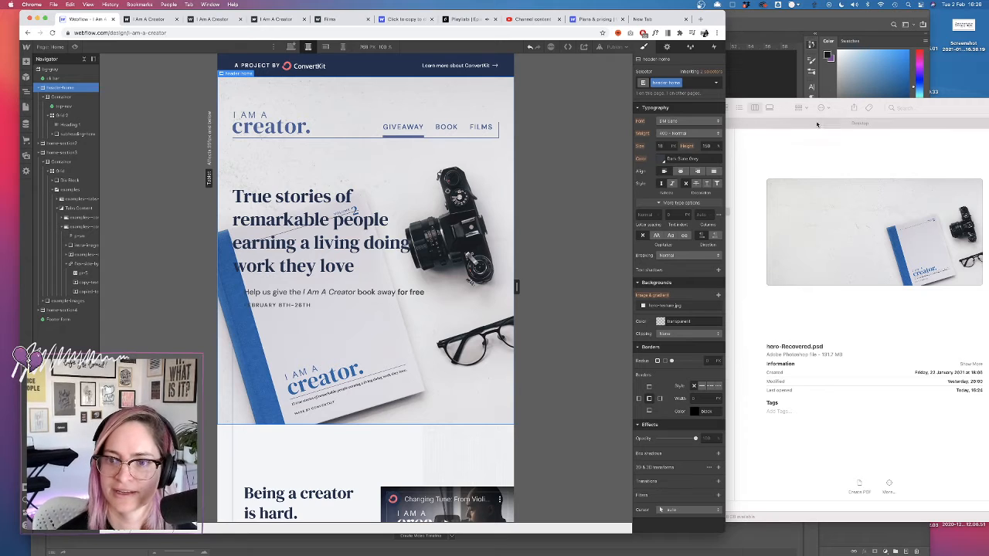
click(798, 107)
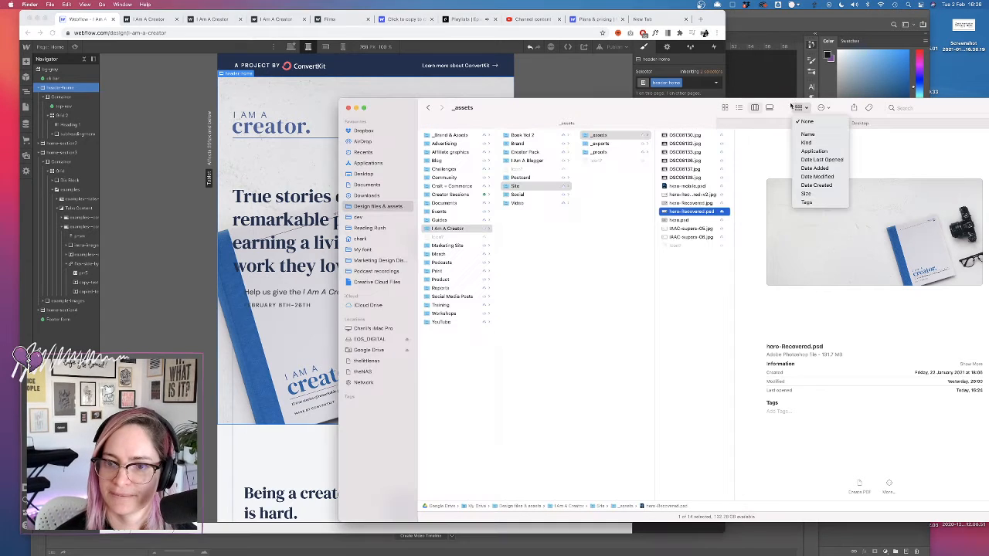
click(706, 276)
click(697, 204)
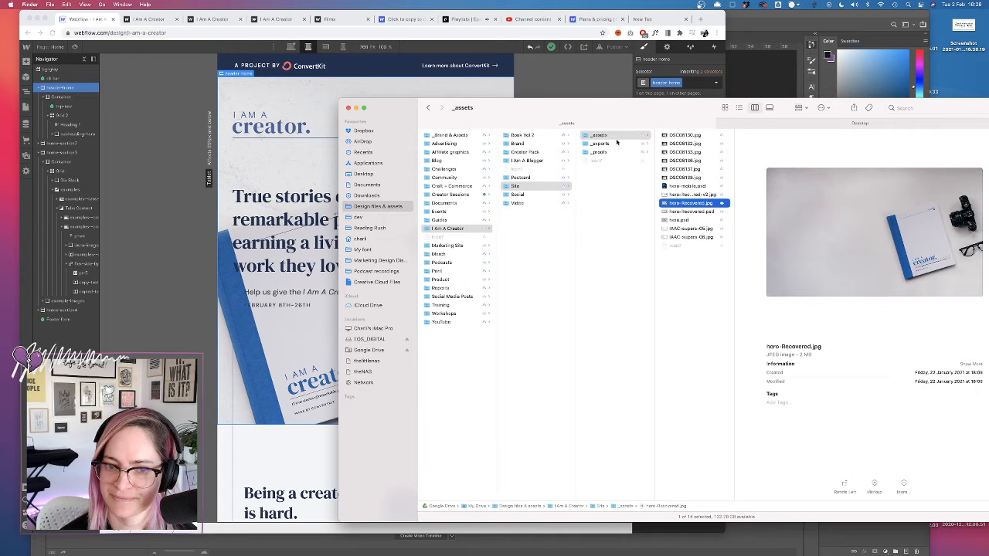
click(616, 143)
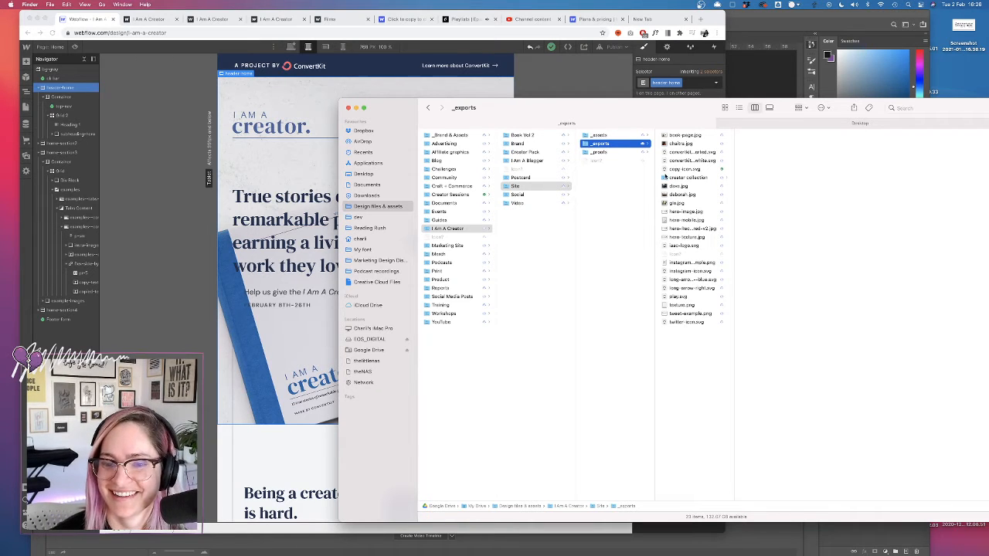
- Optimize hero-mobile.jpg with ImageOptim and quit ImageOptim
click(689, 221)
right_click(691, 221)
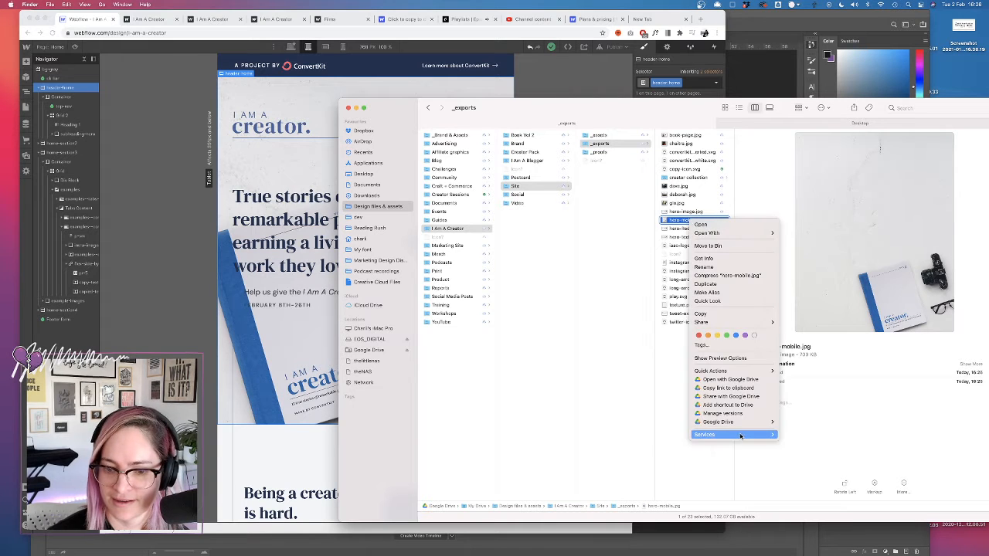
mouse_move(742, 436)
click(818, 436)
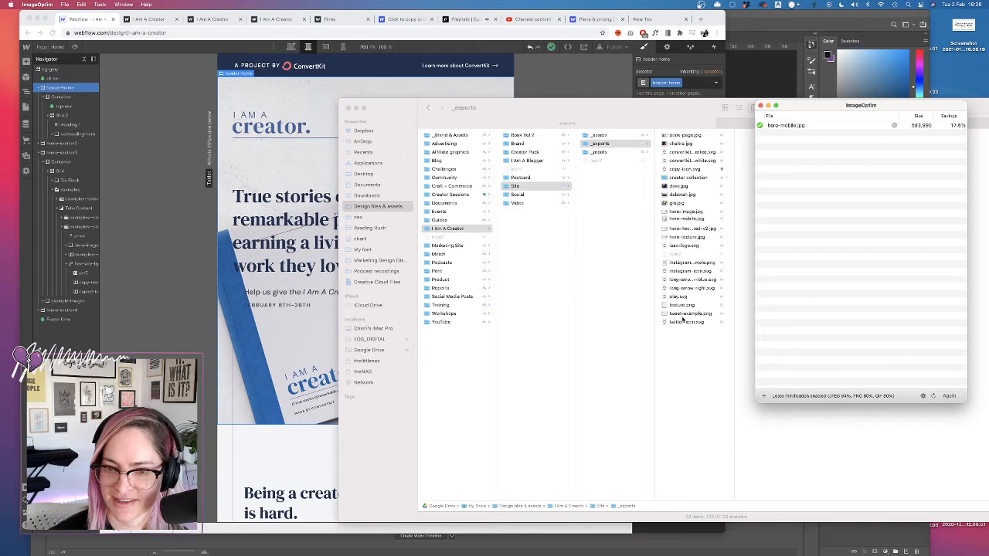
key(super+q)
- Upload hero-mobile.jpg from the _exports folder to the Webflow project's assets
click(692, 222)
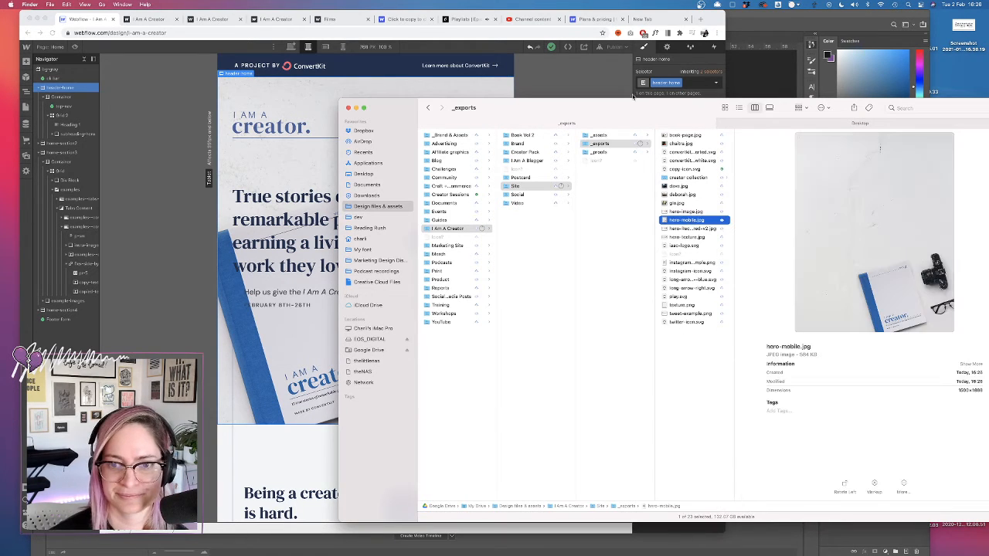
drag(632, 98, 647, 104)
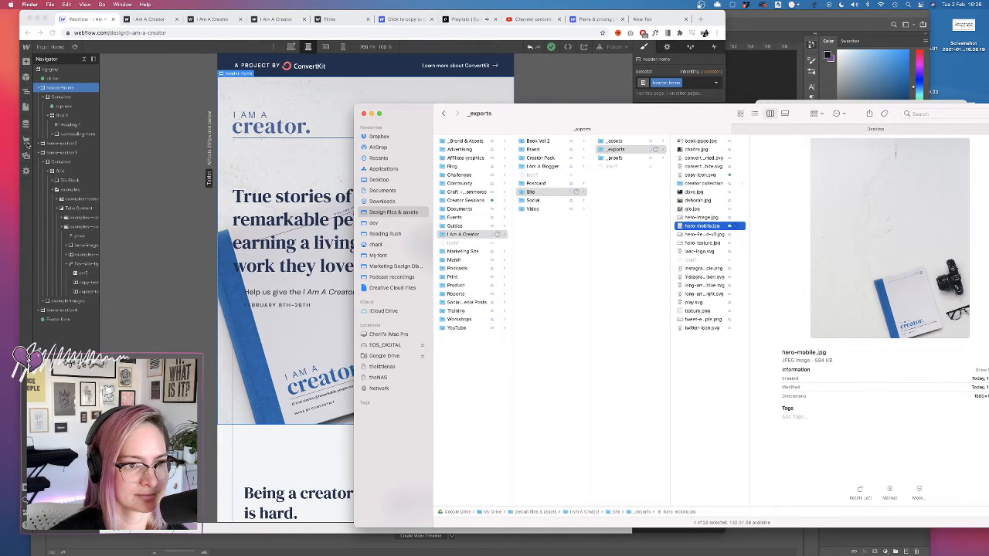
click(27, 158)
click(26, 158)
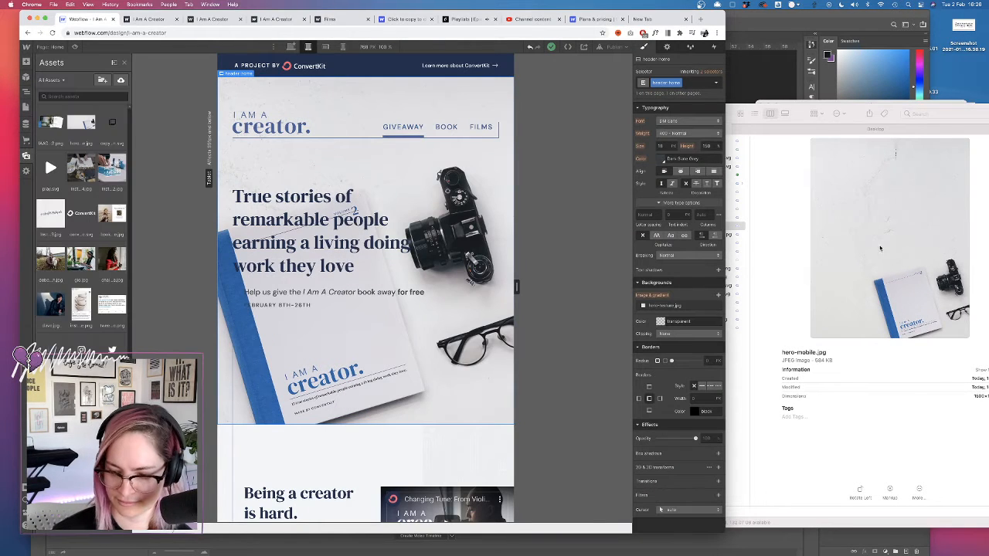
click(906, 158)
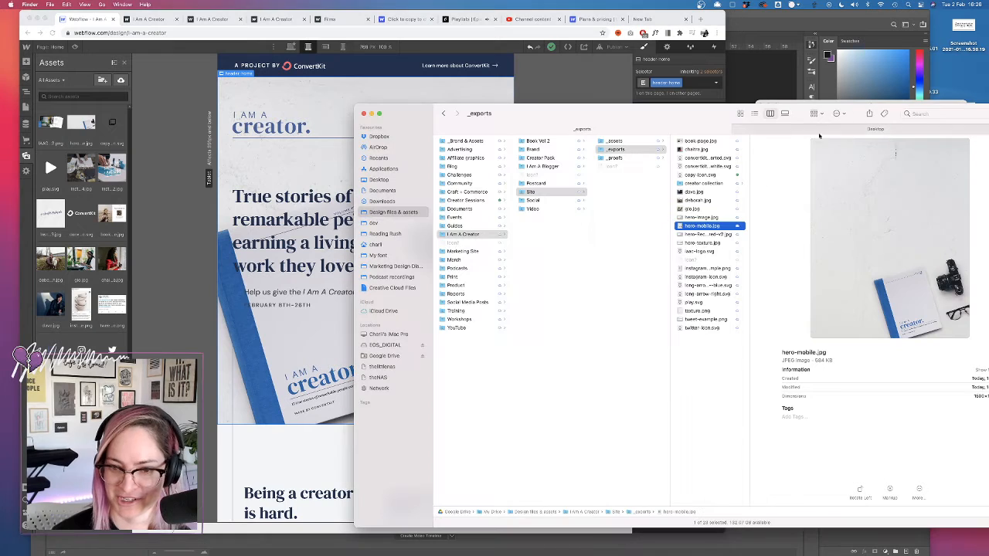
drag(701, 225, 82, 294)
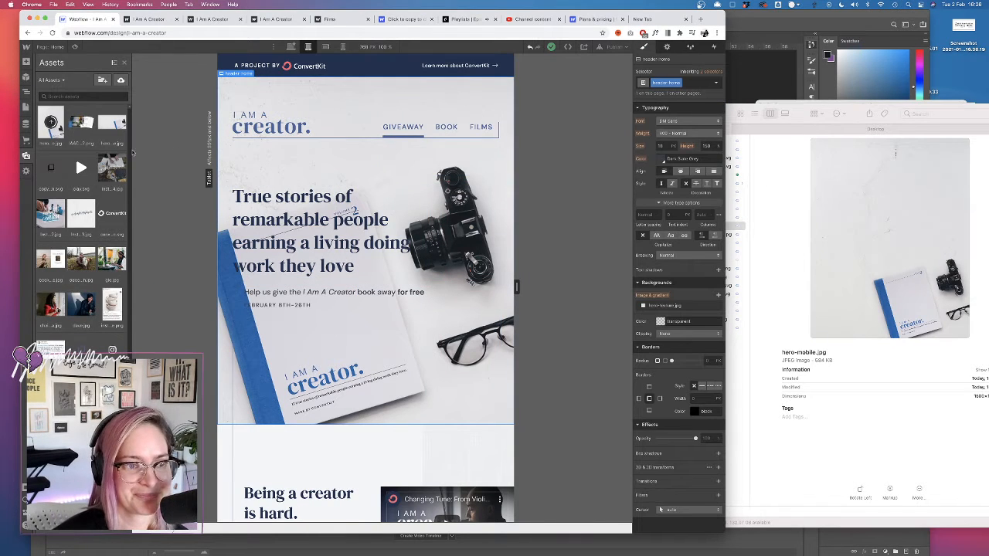
- Replace the header-home section's background image with hero-mobile.jpg from the project assets
click(310, 99)
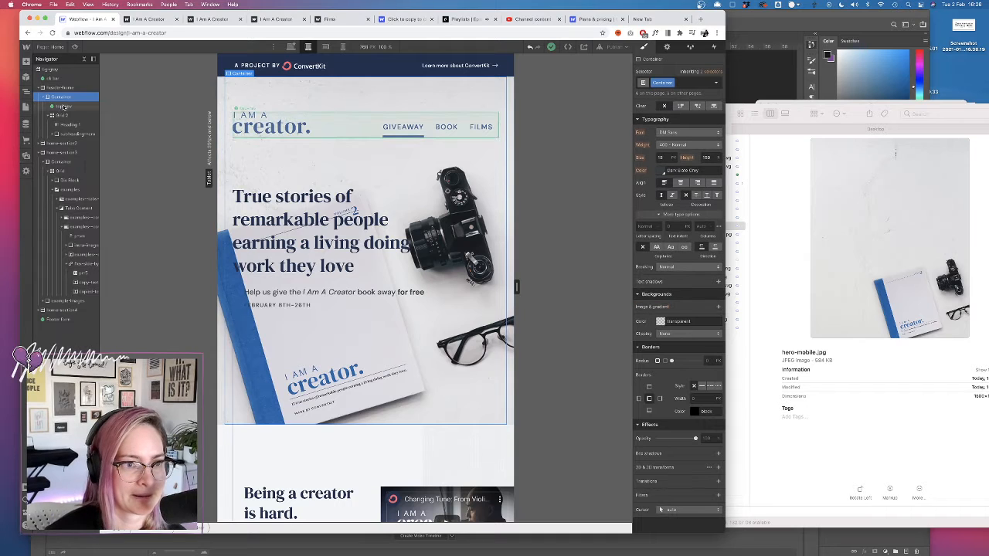
click(58, 88)
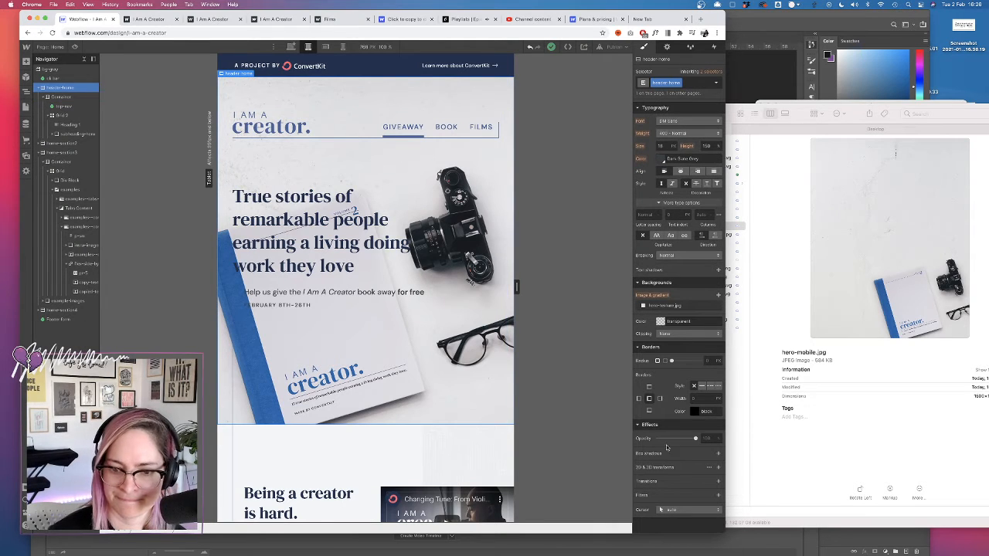
click(666, 306)
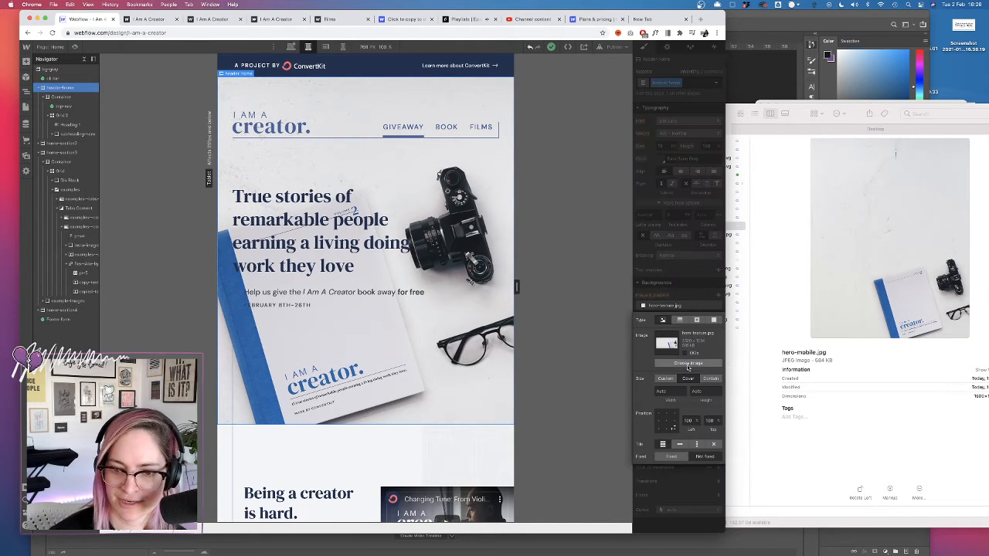
click(682, 364)
click(49, 120)
click(49, 120)
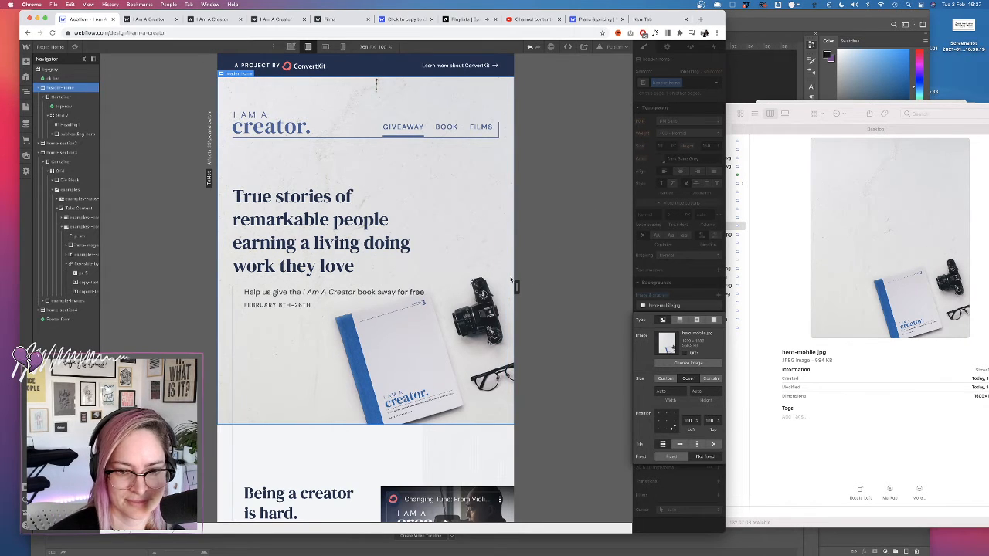
- Reduce the home-section2 section's top and bottom padding to 80 px at the tablet breakpoint
scroll(376, 225, down, 5)
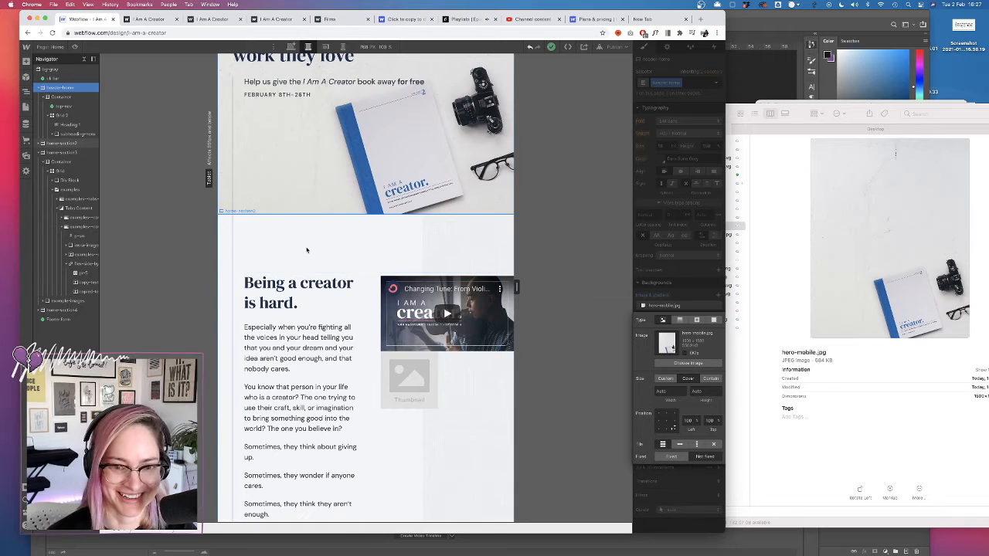
scroll(305, 250, down, 3)
scroll(306, 249, up, 4)
click(139, 144)
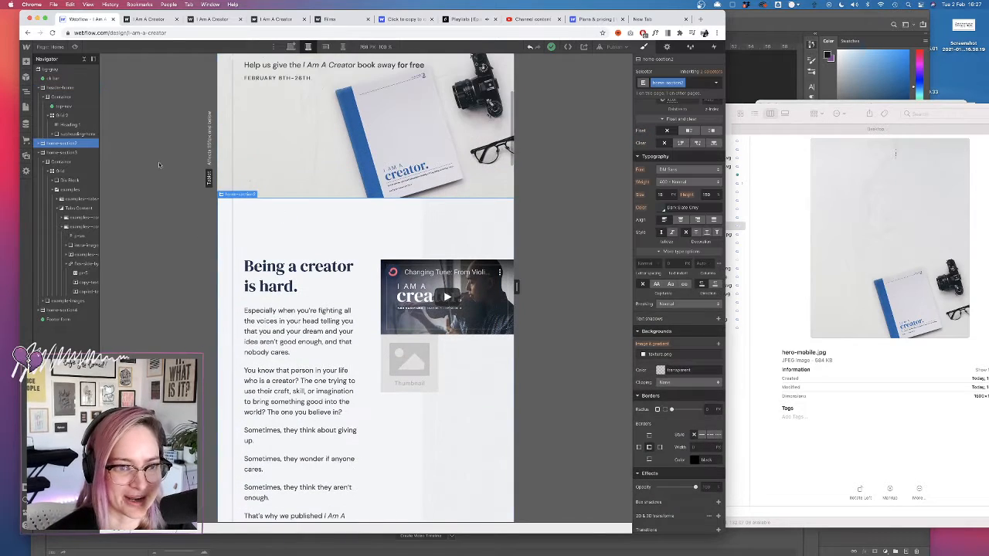
scroll(677, 156, up, 5)
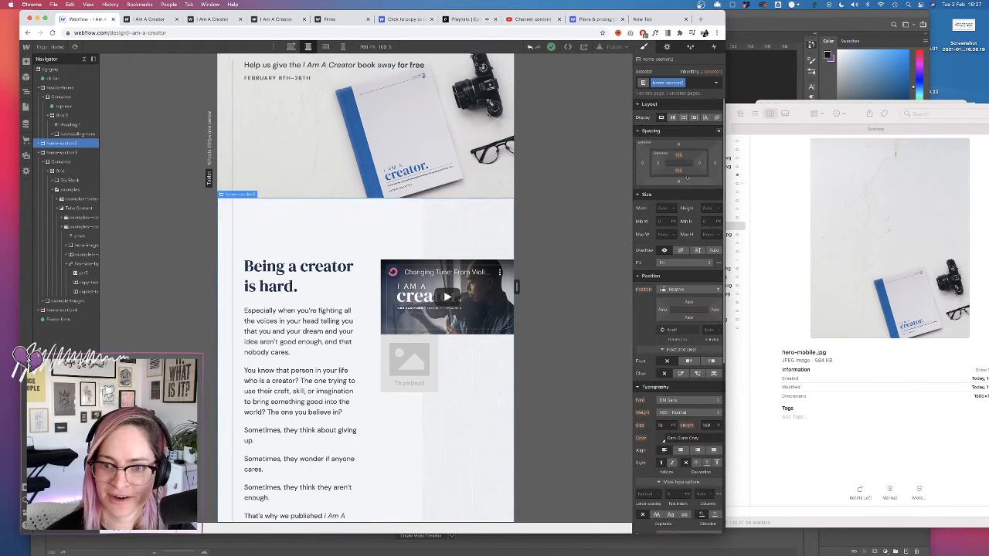
drag(678, 155, 678, 129)
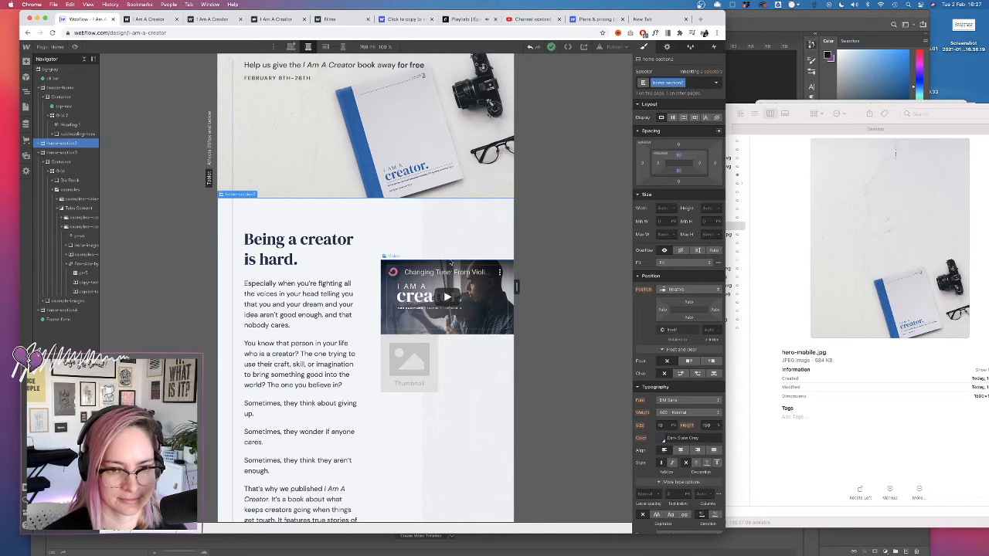
- Reduce the top offset of the giveaway-content-video block so the video lines up with the Being a creator is hard heading
click(421, 294)
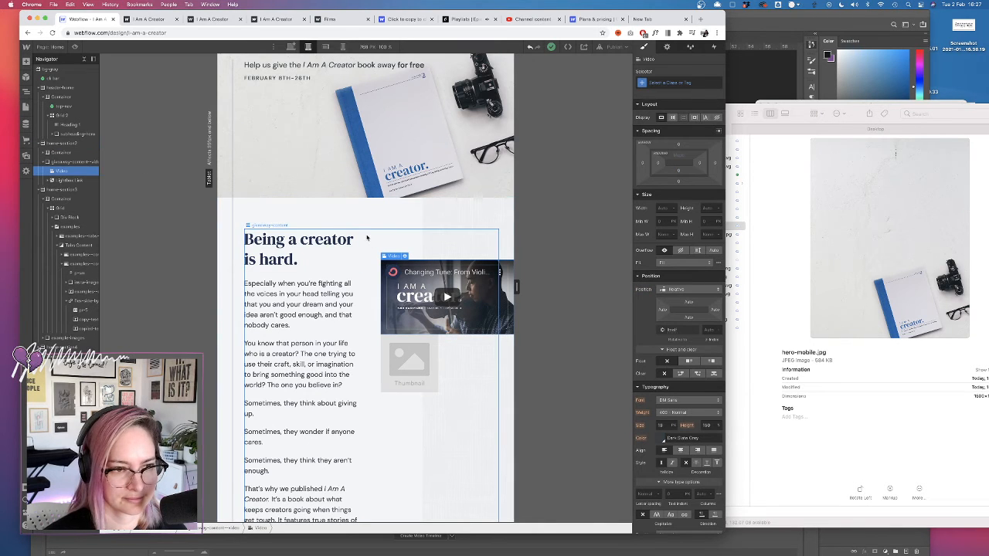
click(71, 180)
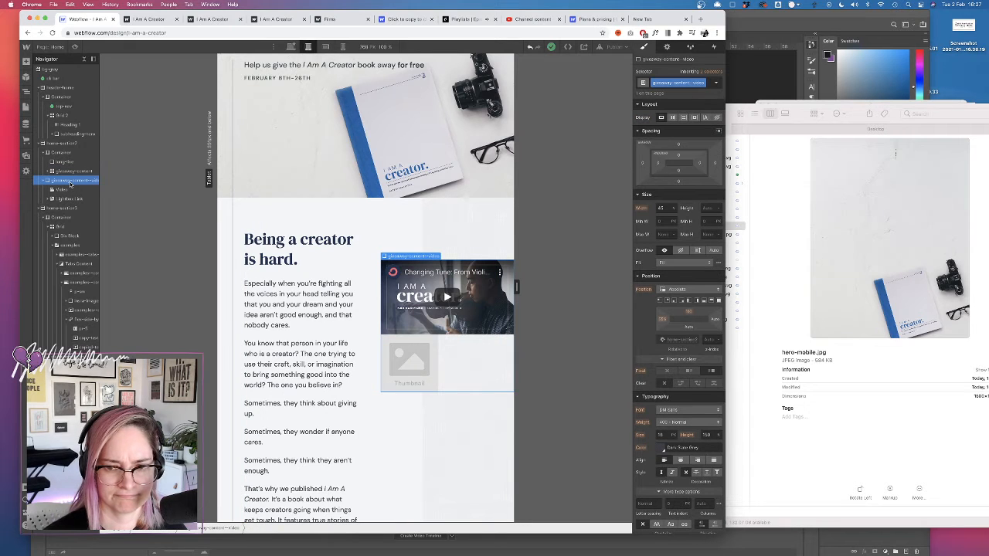
drag(689, 313, 693, 287)
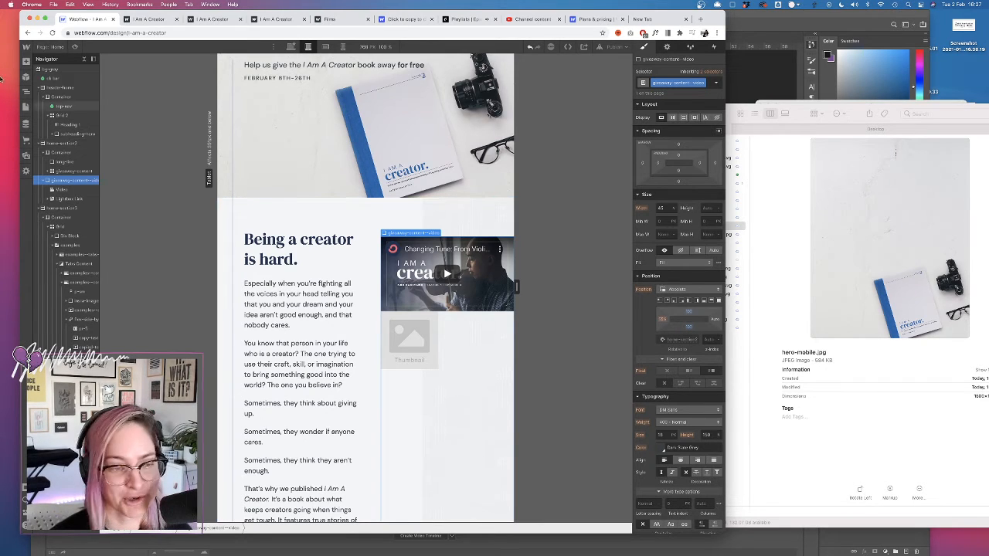
- Examine how the giveaway text column and the video column run down the section at tablet width
scroll(298, 249, down, 5)
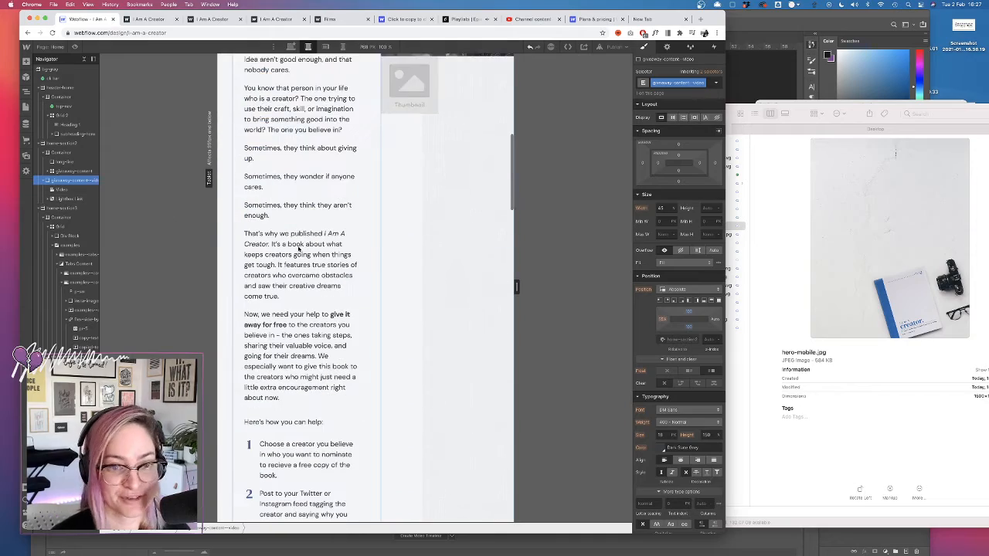
scroll(298, 250, up, 10)
scroll(298, 249, down, 6)
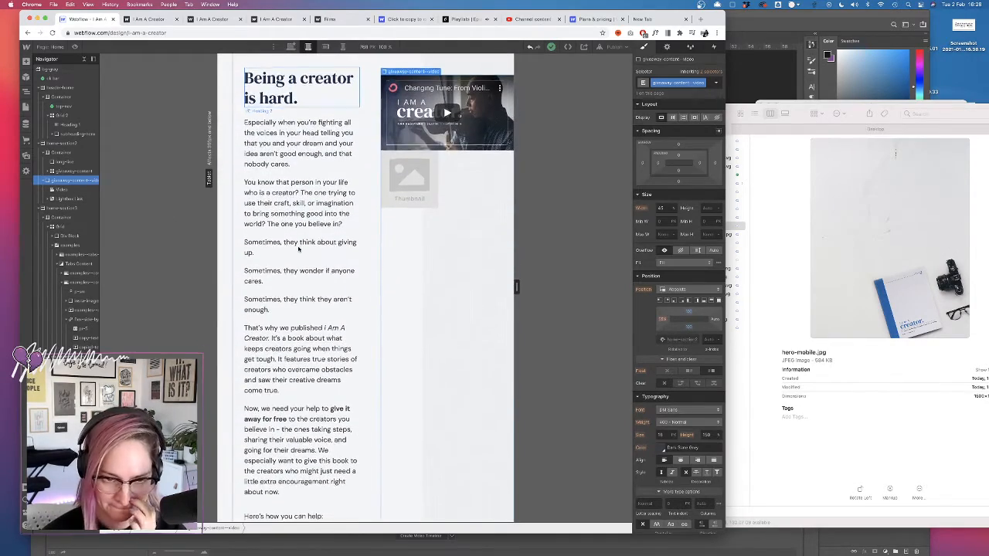
scroll(298, 249, up, 2)
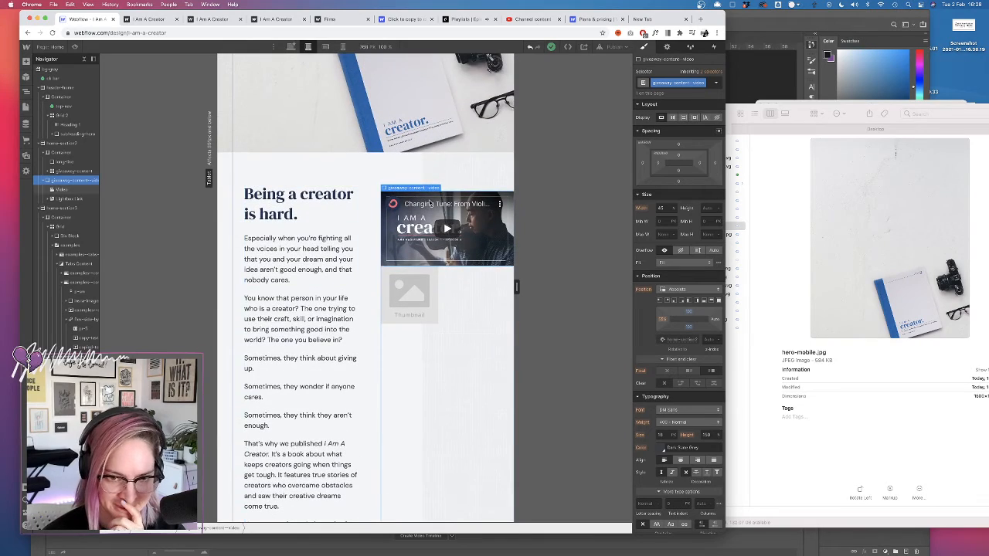
scroll(350, 231, down, 3)
scroll(350, 230, down, 5)
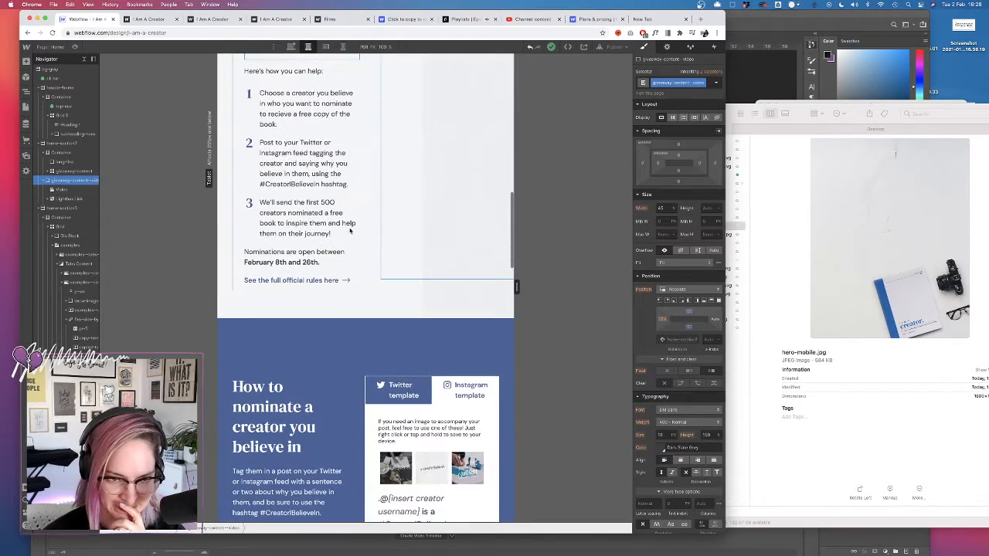
scroll(350, 231, up, 4)
scroll(350, 230, up, 5)
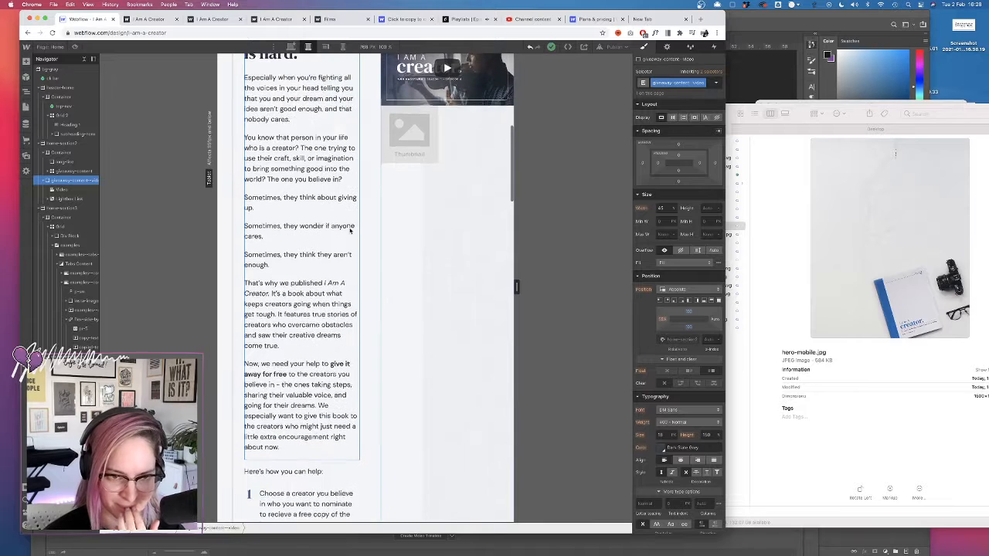
- Inspect the giveaway-content grid, then set giveaway-block1 to span 2 columns
click(68, 172)
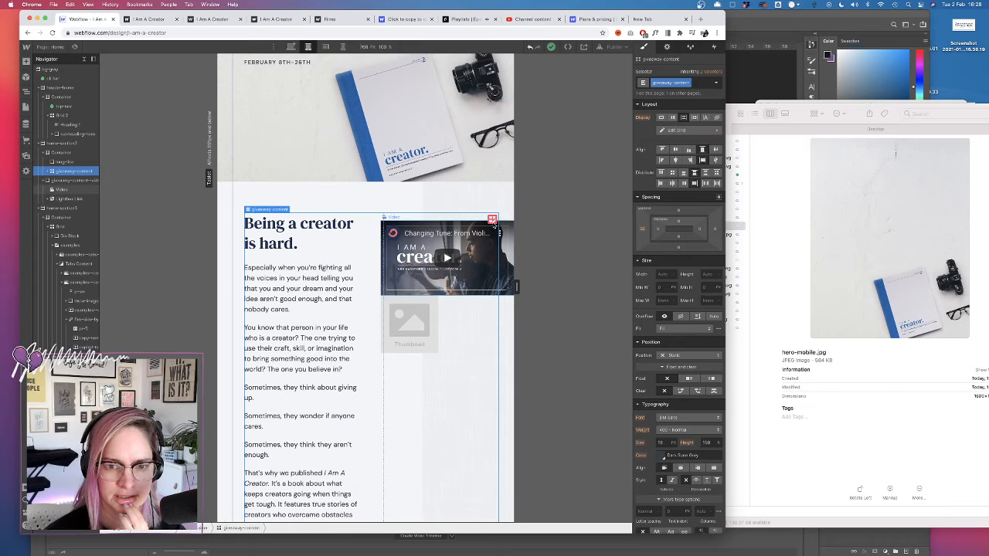
click(493, 219)
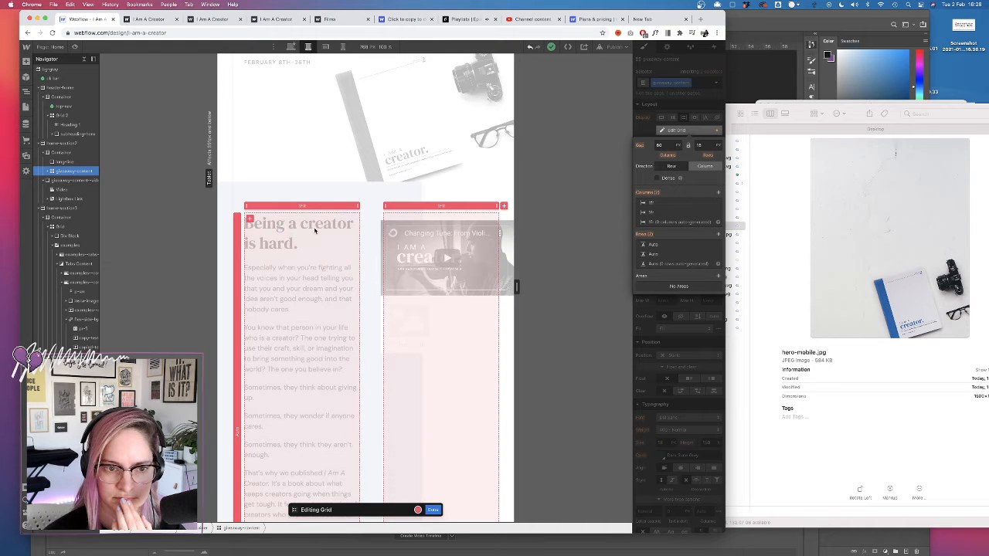
click(49, 174)
click(431, 510)
click(63, 180)
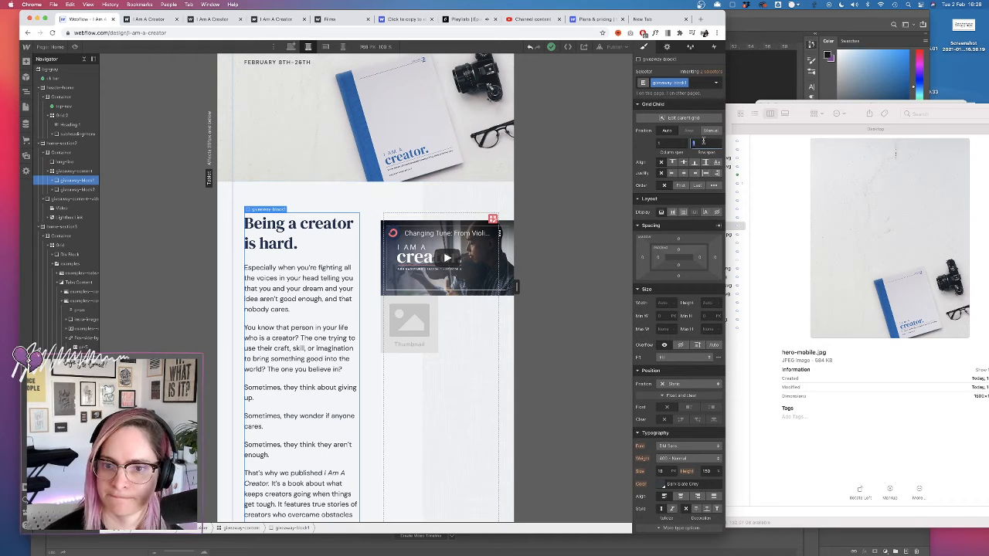
click(669, 144)
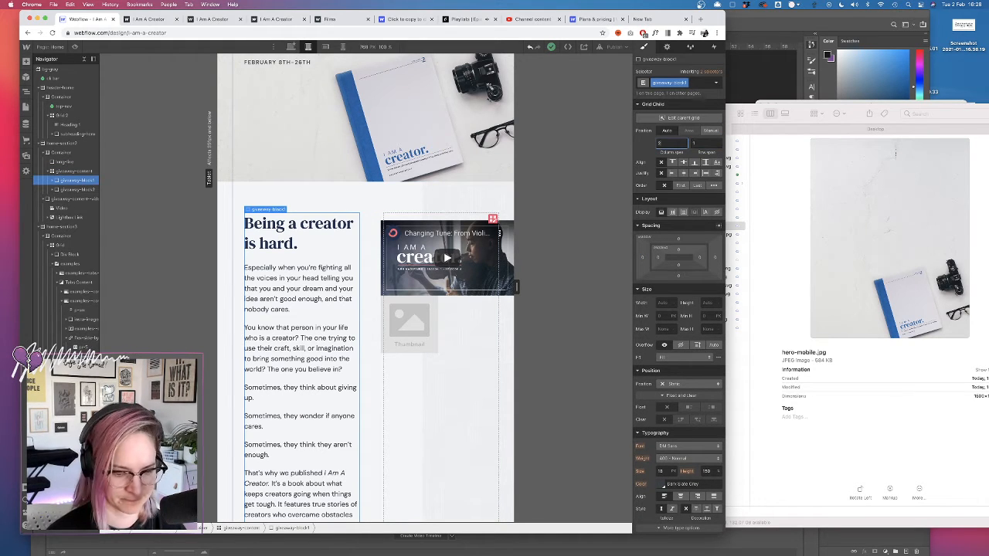
key(Tab)
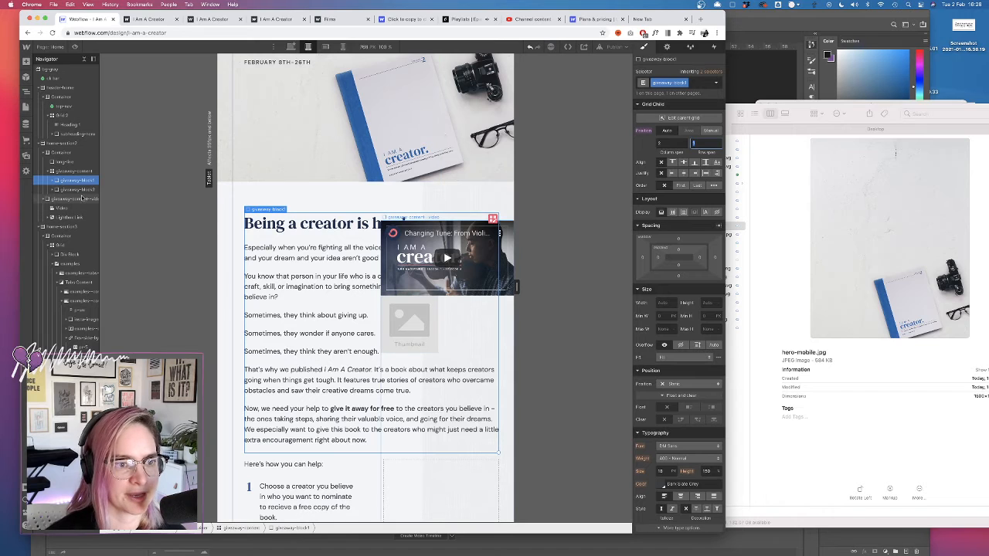
- Extend giveaway-block2 across both grid columns by setting its column end to 2
click(74, 190)
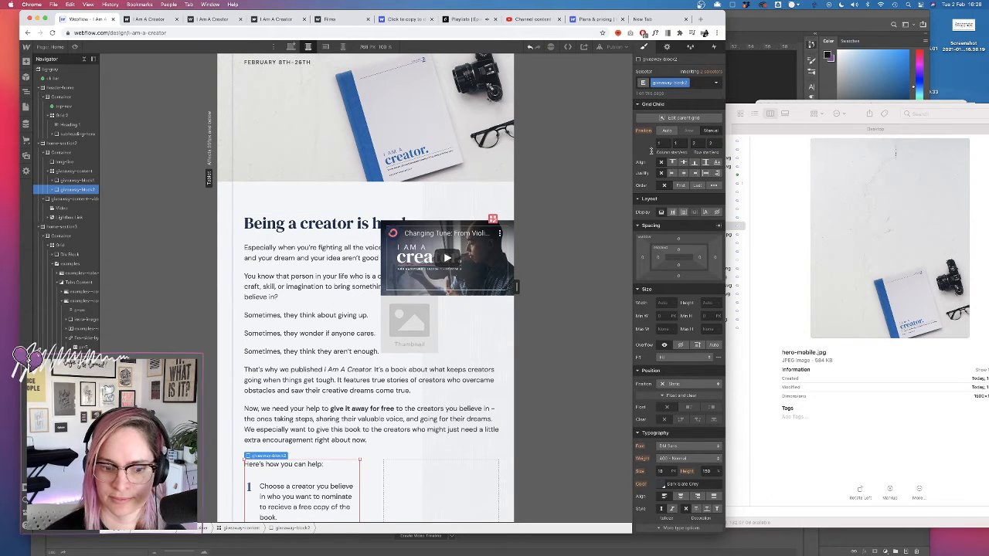
scroll(366, 387, down, 3)
scroll(366, 387, up, 3)
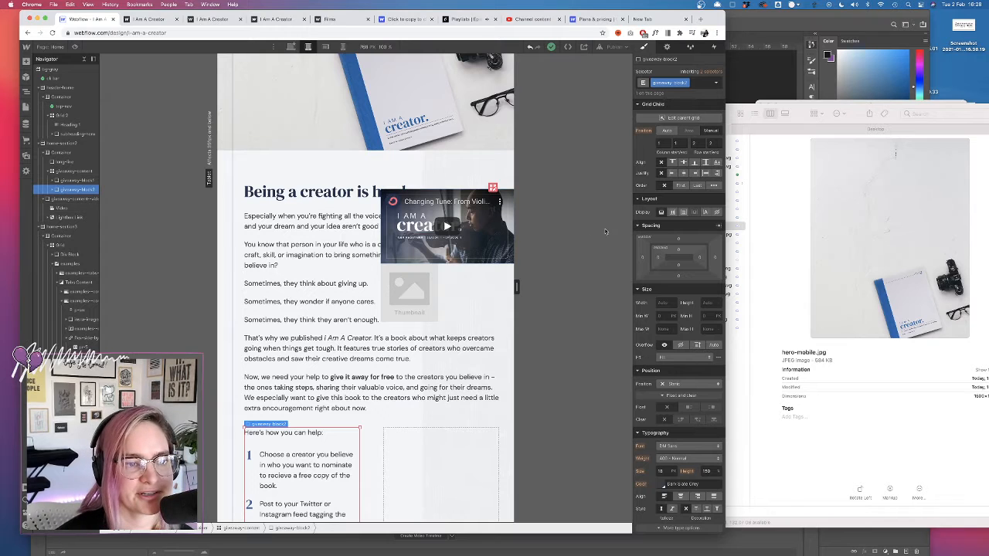
click(662, 142)
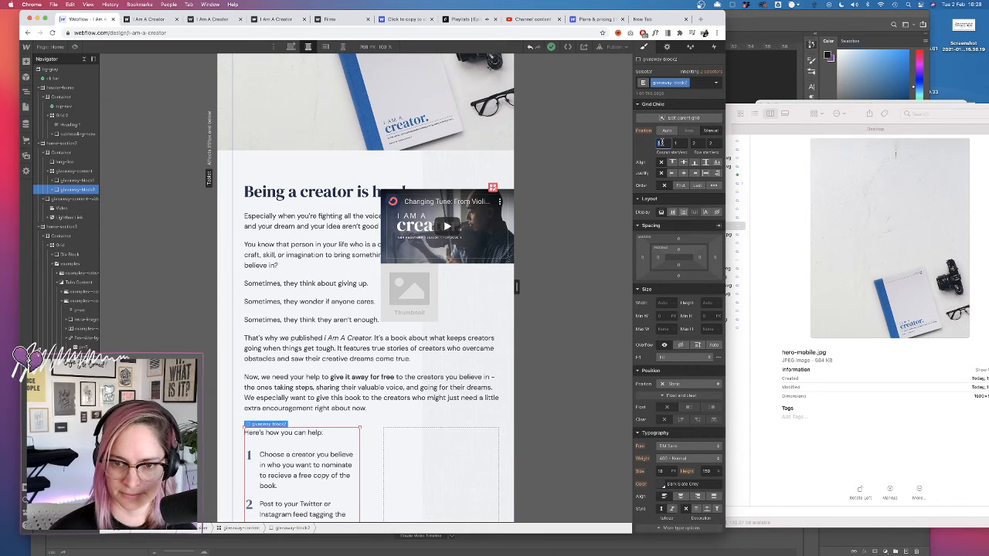
click(678, 142)
text(2)
key(Tab)
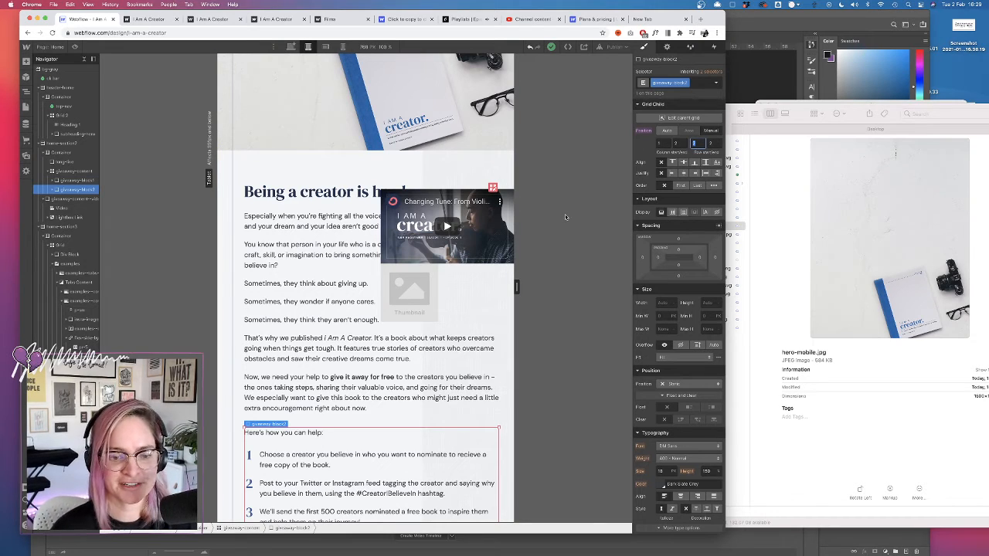
- Check the two full-width giveaway text blocks against the video and thumbnail in the tablet layout
scroll(565, 293, down, 5)
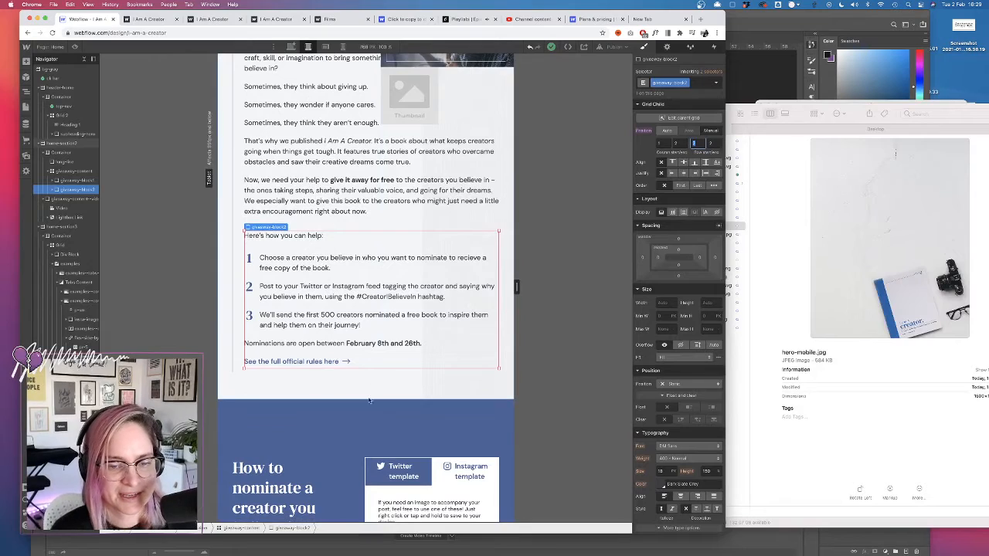
scroll(433, 255, up, 5)
scroll(433, 255, down, 2)
scroll(432, 251, down, 1)
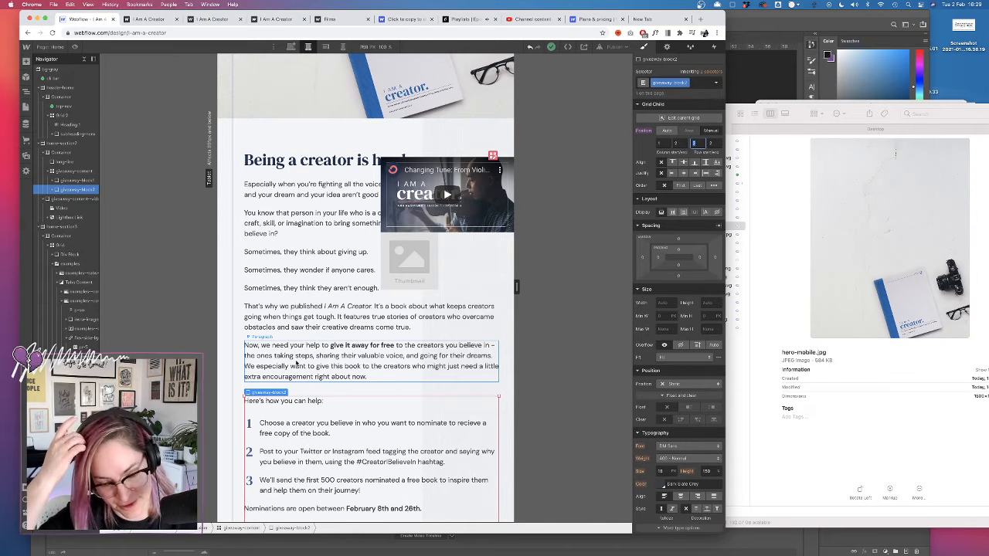
scroll(296, 363, down, 2)
scroll(296, 362, down, 1)
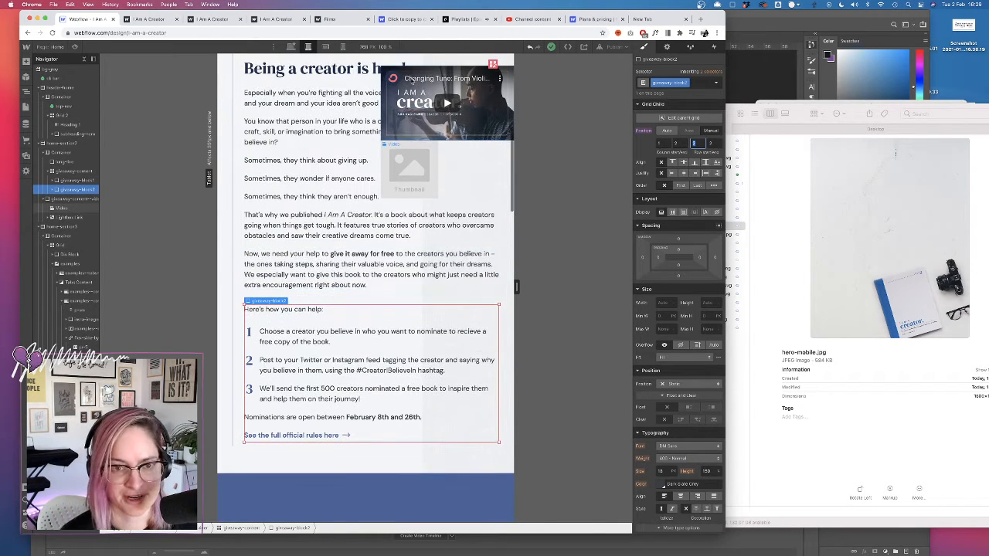
- Assign a new class named nomination-text to the div block holding the "How to nominate a creator you believe in" heading and text
scroll(359, 209, down, 9)
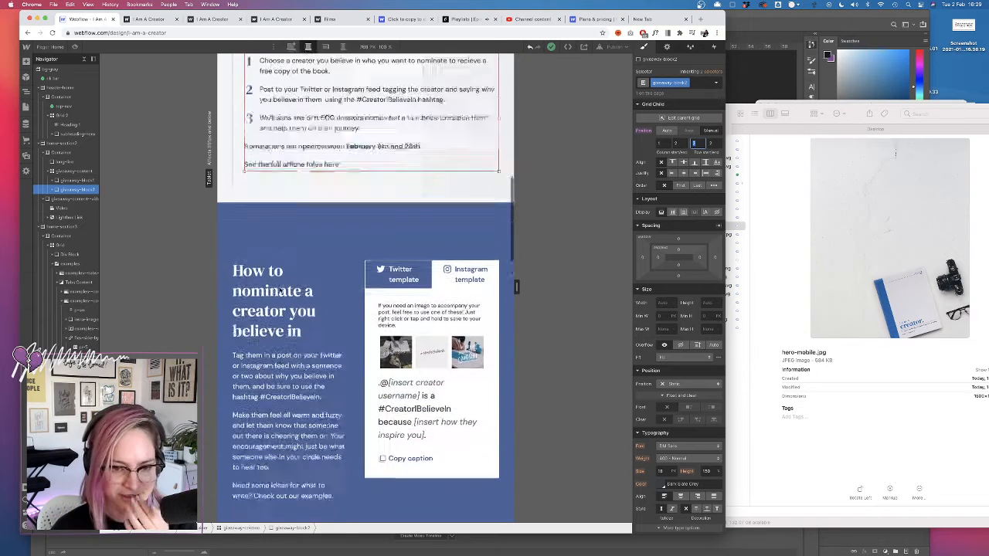
click(259, 250)
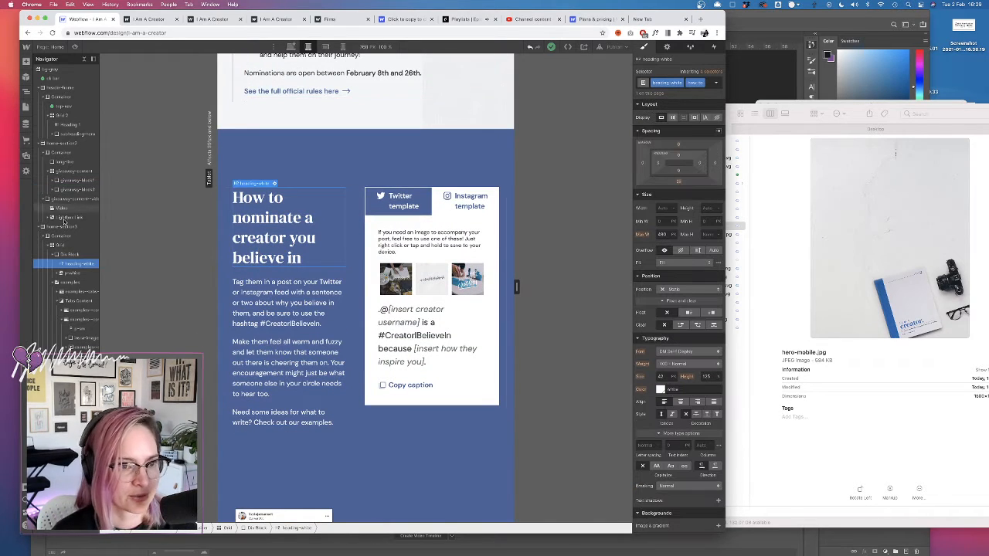
click(70, 255)
click(63, 245)
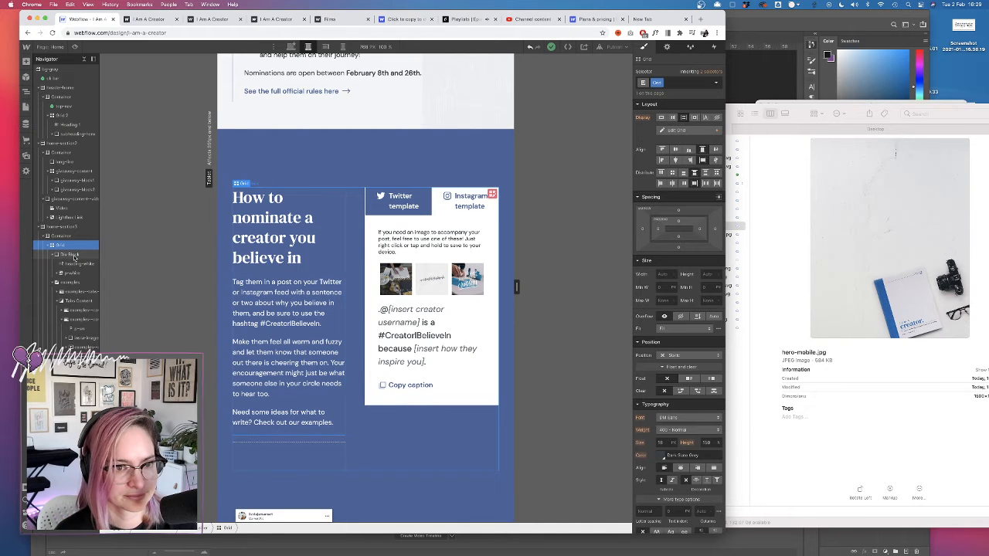
click(75, 256)
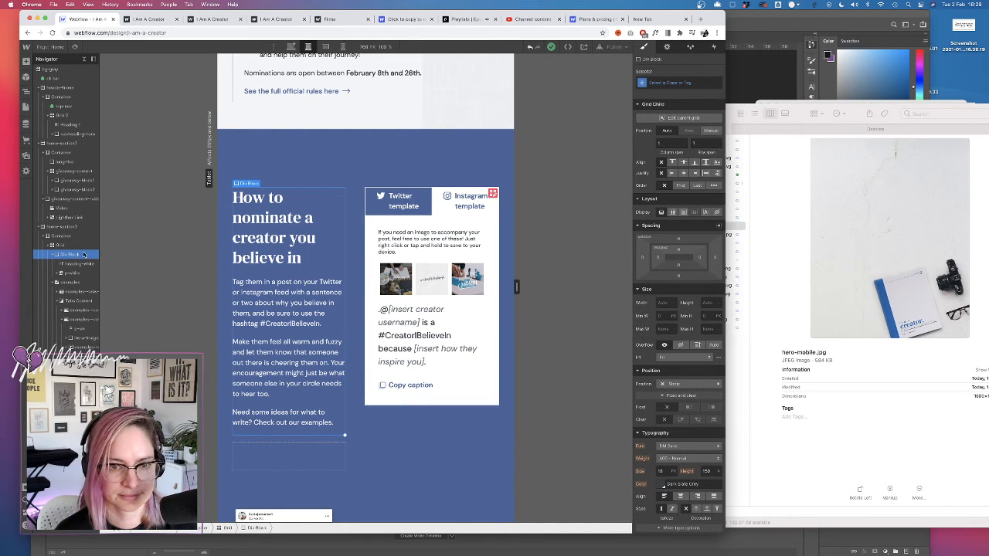
click(659, 83)
text(nom)
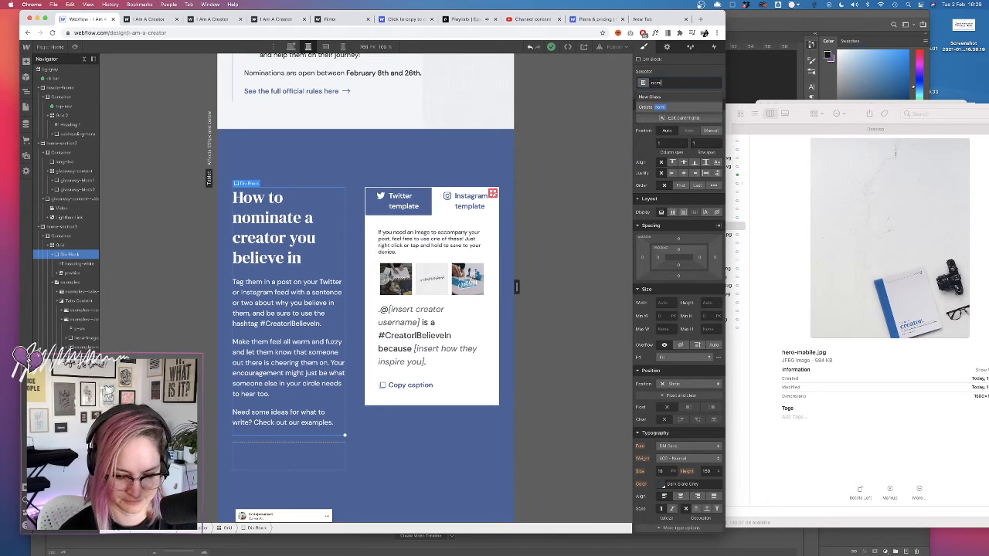
text(inatio)
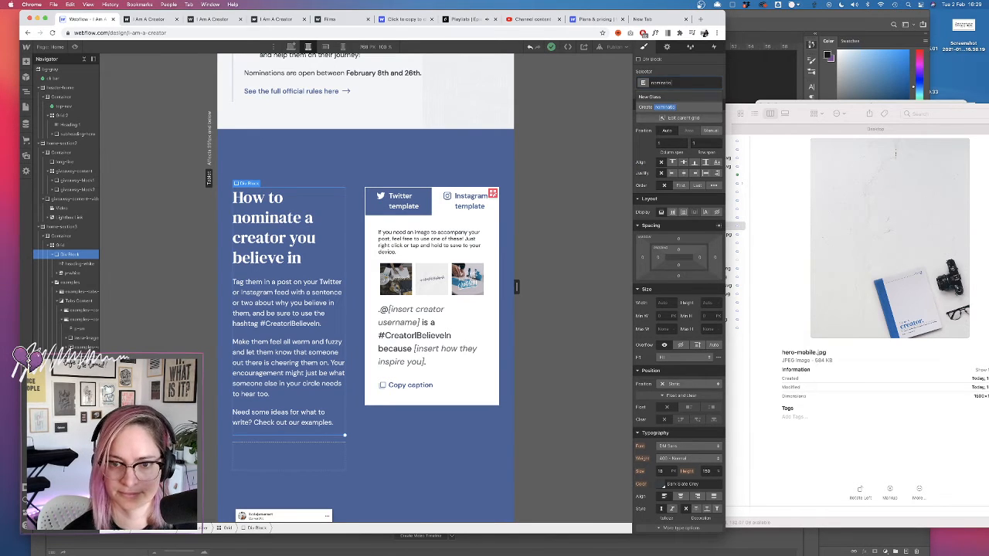
text(n-t)
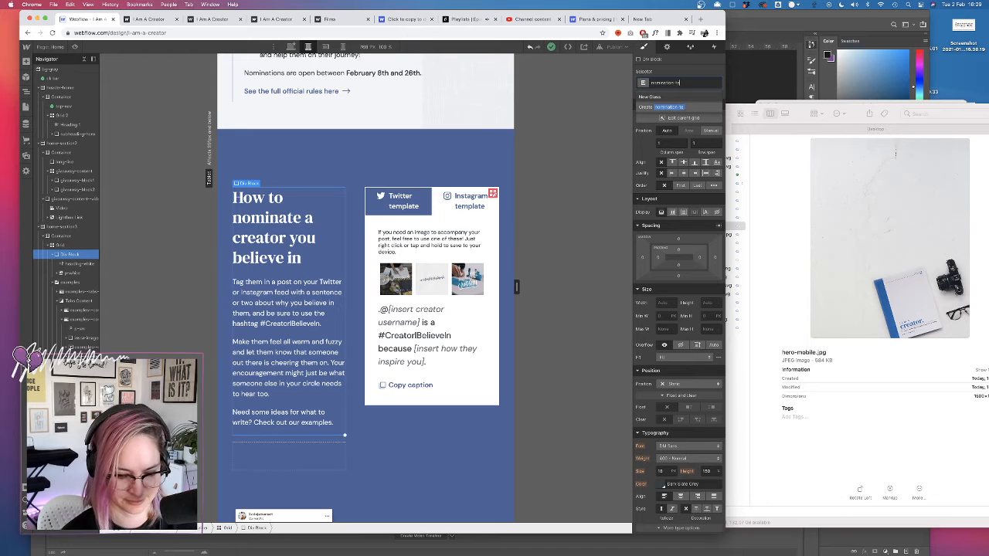
text(ext)
key(Return)
- Make the nomination text block span 2 columns of its grid
click(666, 144)
text(2)
key(Tab)
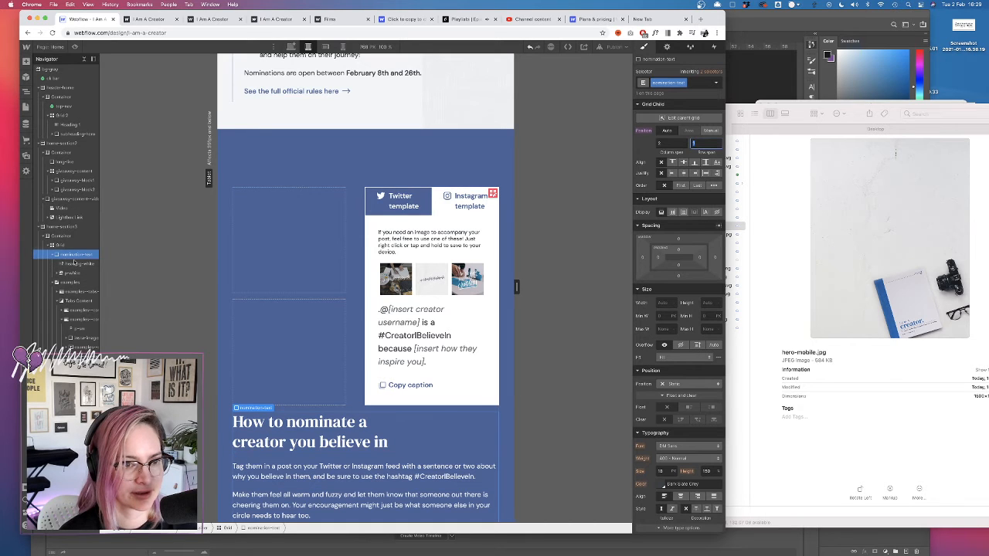
- Place the examples tabs block in grid row 2, starting at column 1 so it fills both columns
click(72, 283)
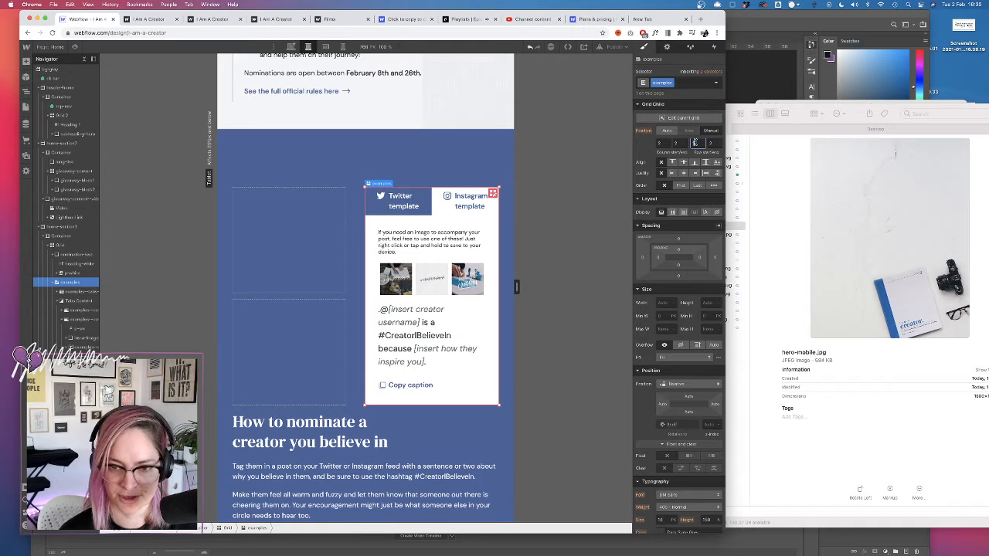
text(2)
key(Tab)
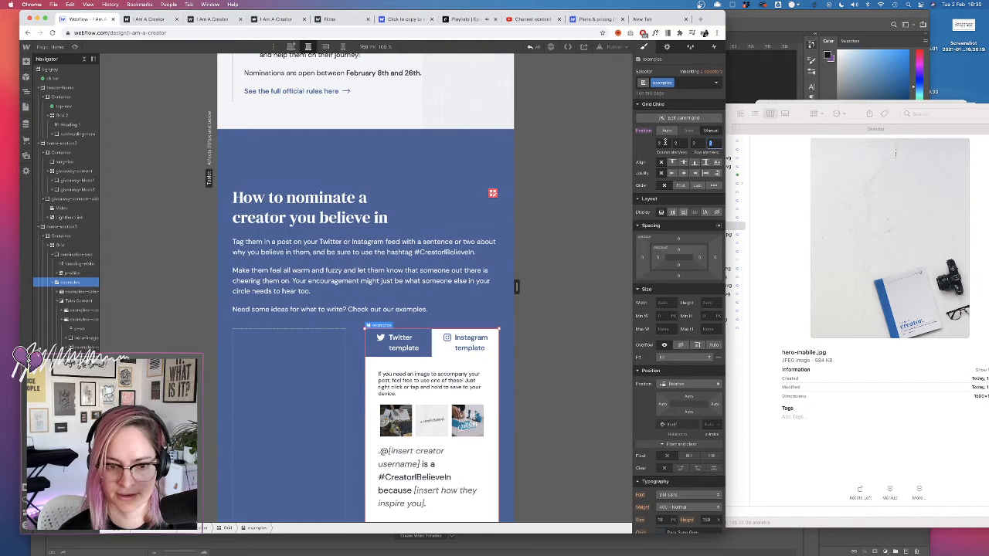
click(661, 144)
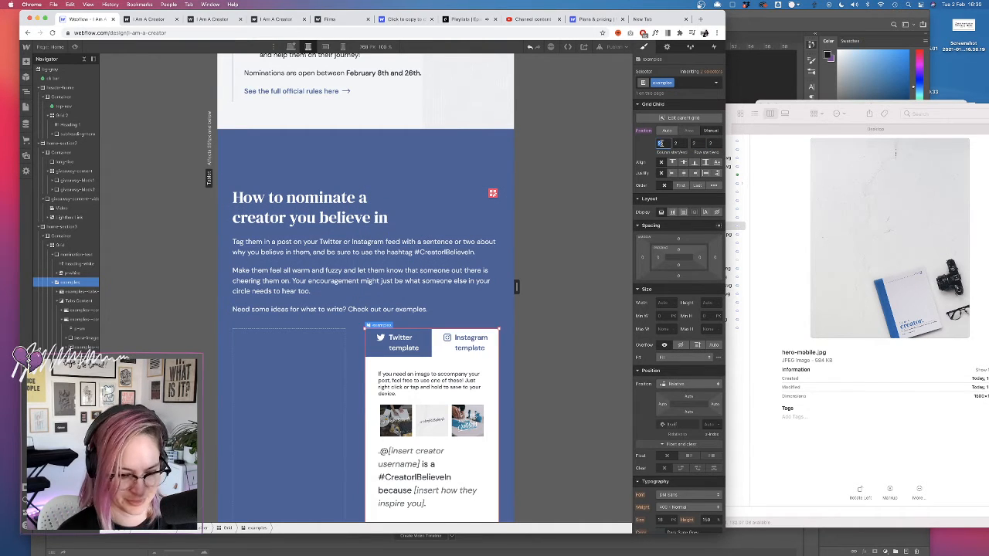
text(1)
key(Tab)
- Reduce the width of the Instagram stacked-cups example image below the template tabs to under 200 px
scroll(461, 400, down, 3)
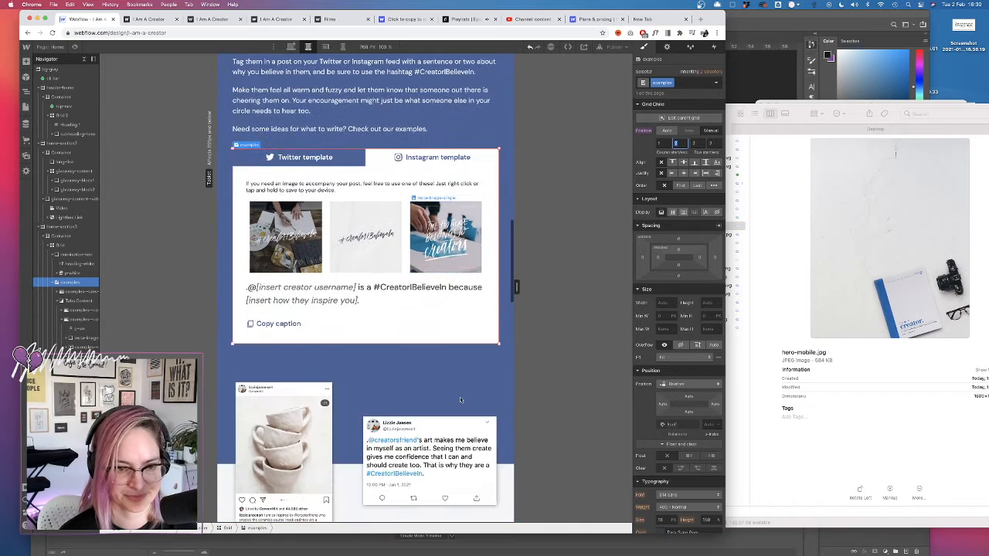
scroll(461, 401, up, 3)
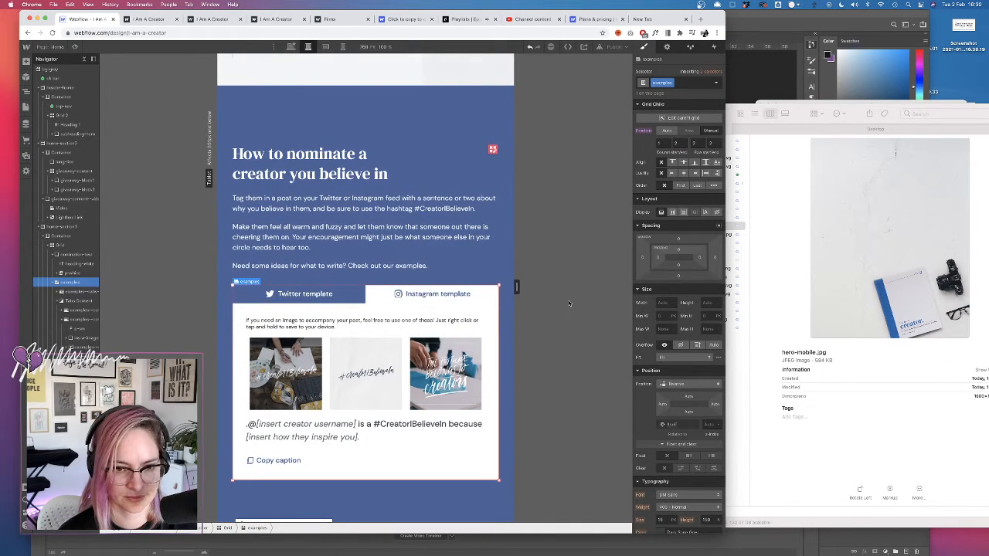
scroll(423, 316, down, 6)
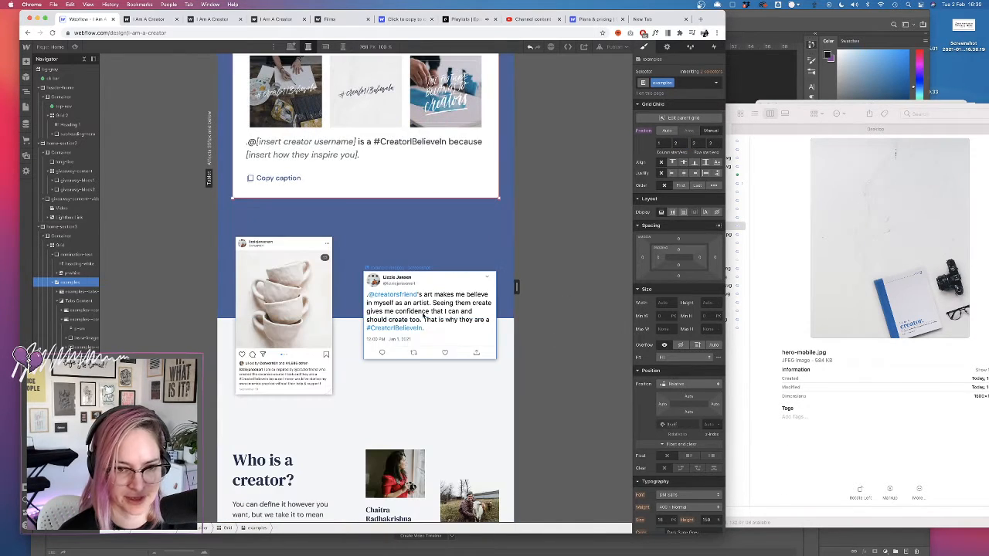
click(423, 315)
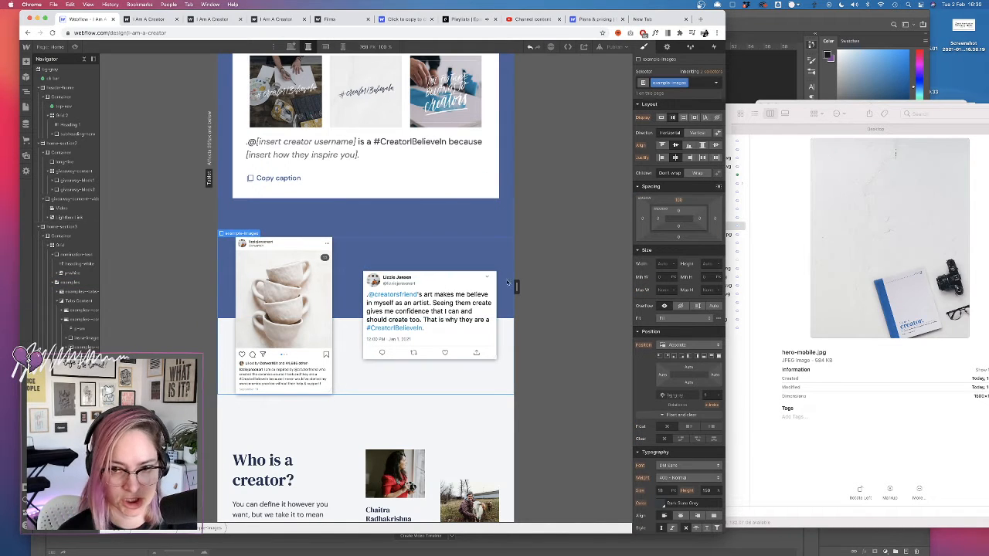
click(454, 277)
click(437, 268)
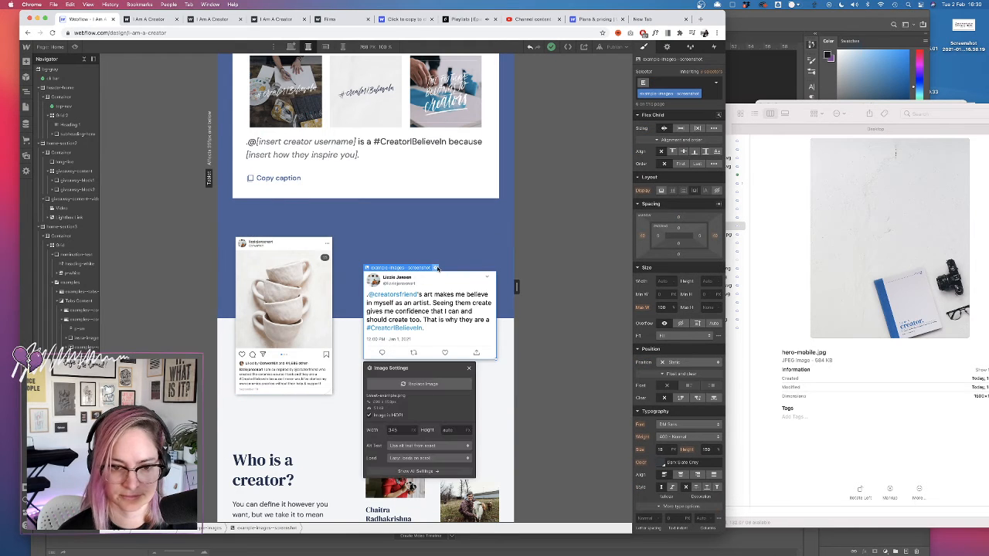
click(312, 263)
click(307, 233)
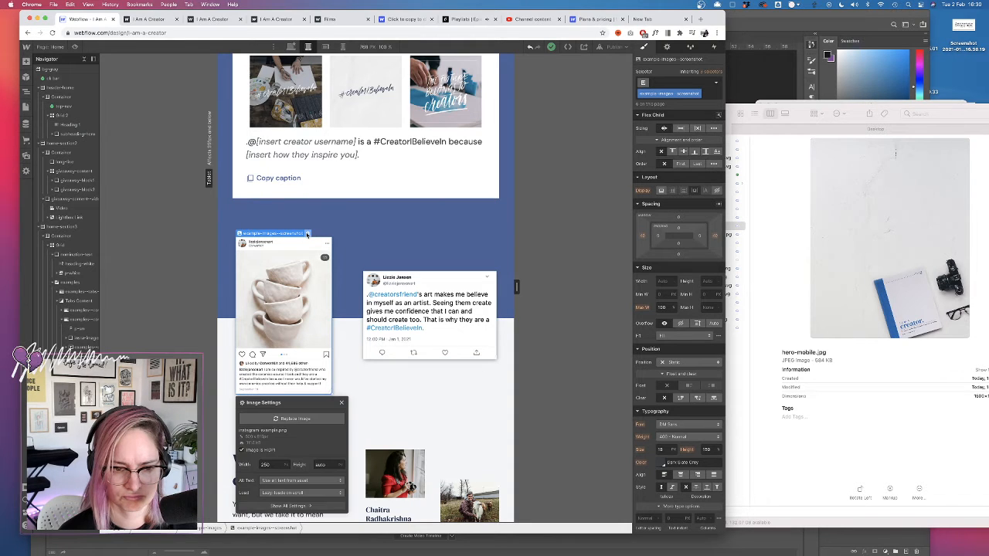
double_click(270, 464)
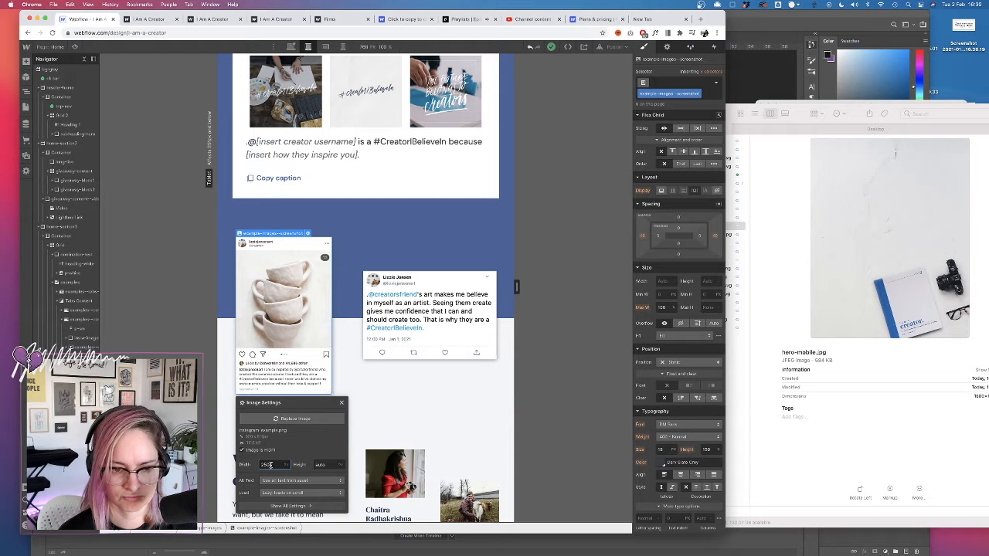
text(200)
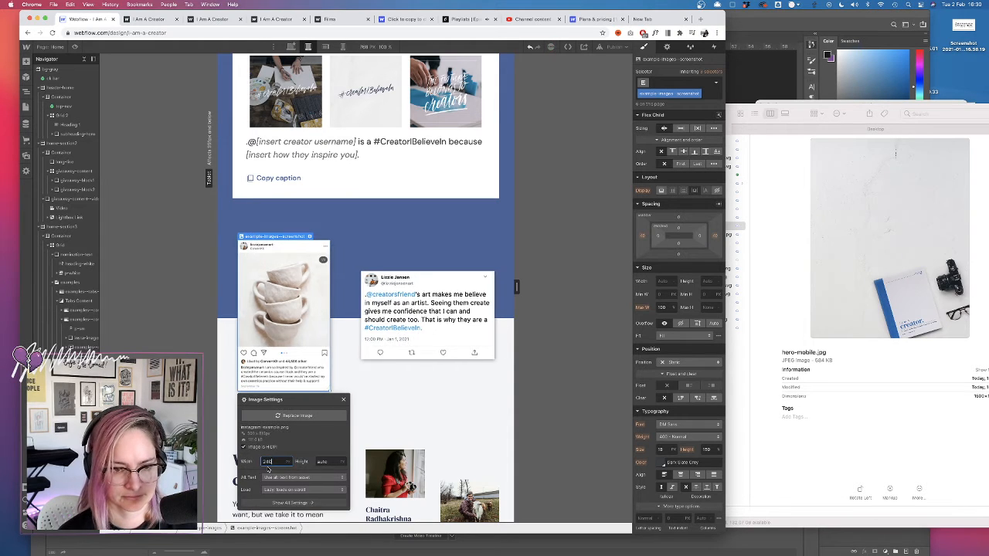
key(shift+Down)
key(shift+Down)
key(shift+Down)
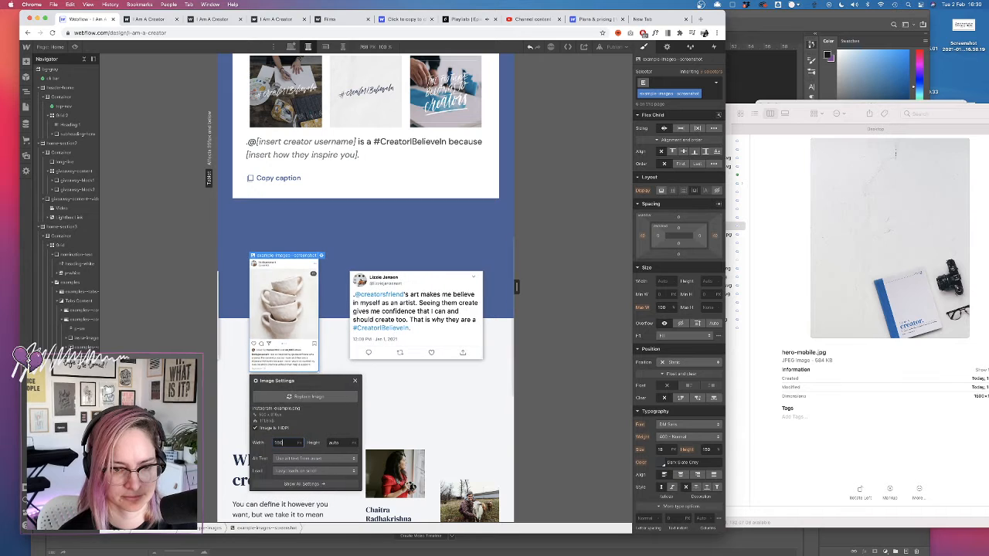
- Set the tweet example image's width to 255 px and close its image settings
click(415, 266)
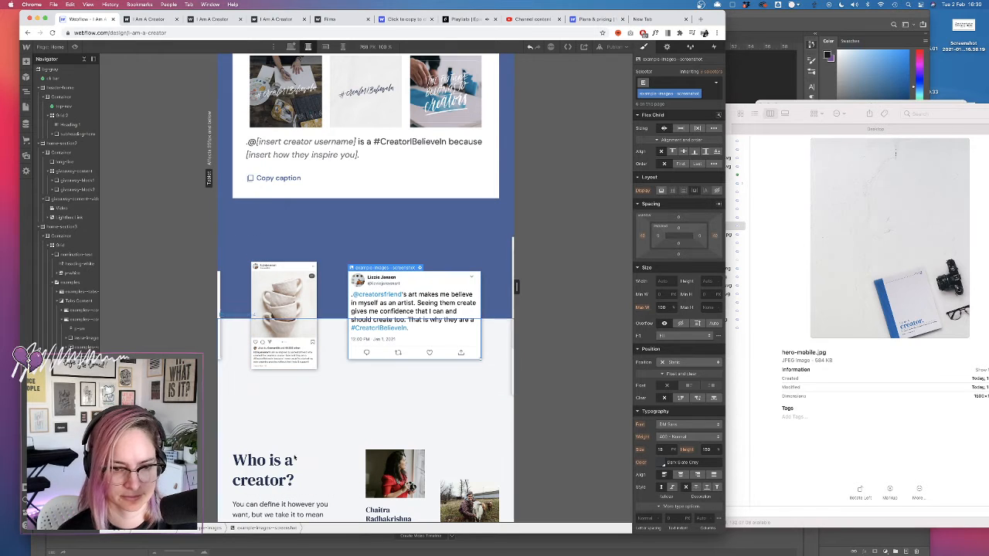
click(420, 267)
click(381, 431)
key(shift+Down)
key(shift+Down)
key(shift+Down)
key(shift+Down)
key(shift+Down)
key(shift+Down)
key(shift+Down)
key(shift+Down)
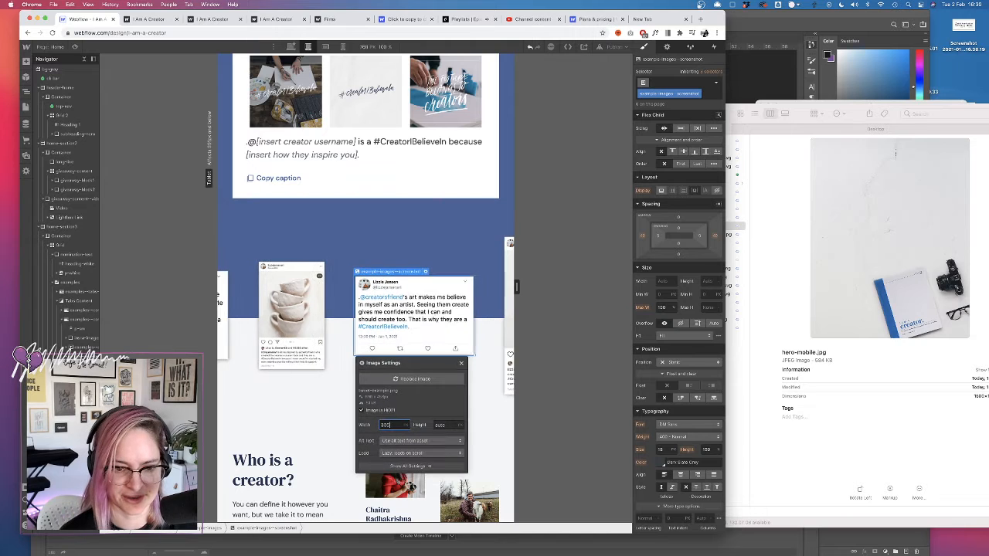
key(shift+Down)
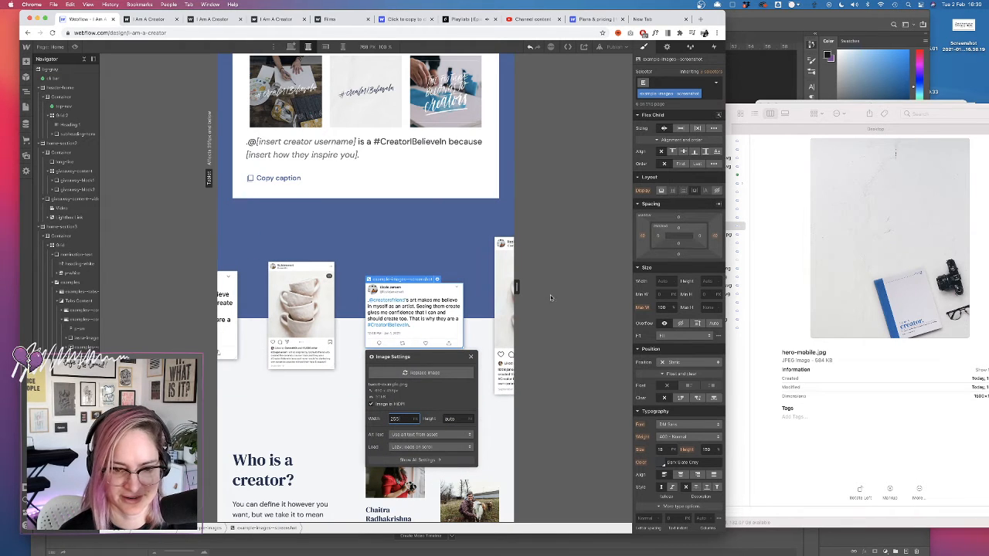
click(470, 356)
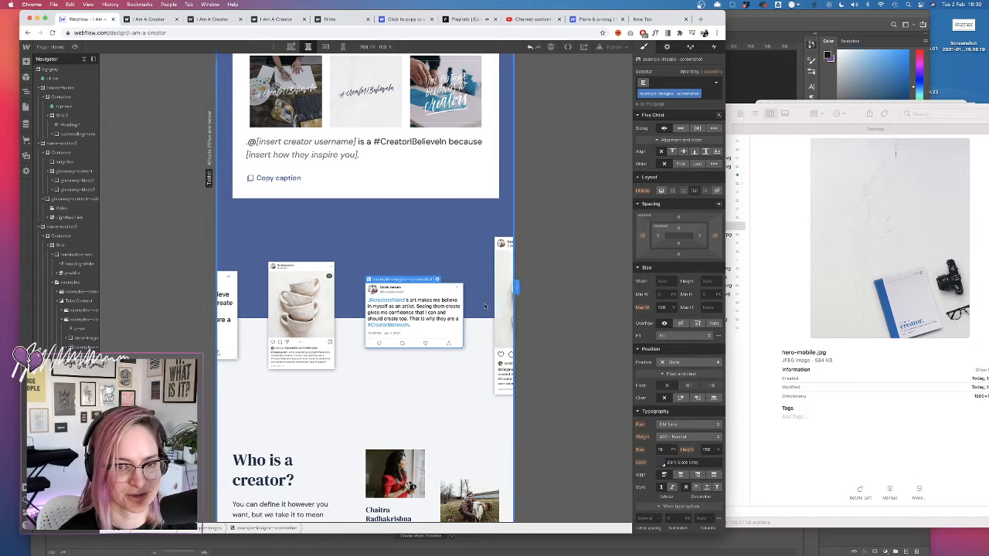
- Examine the column and row layout of the creator grid containing the "Who is a creator?" text
scroll(226, 388, down, 2)
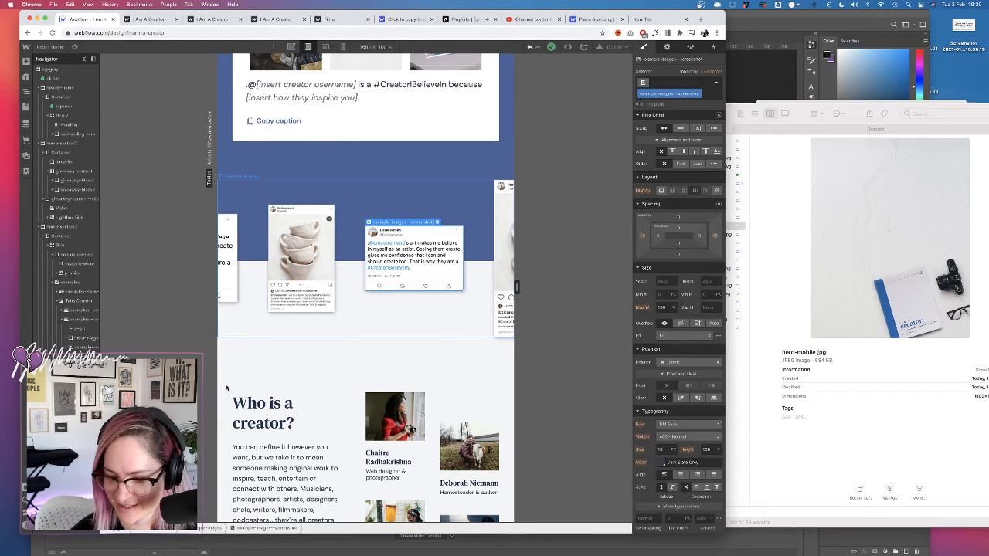
scroll(329, 254, down, 4)
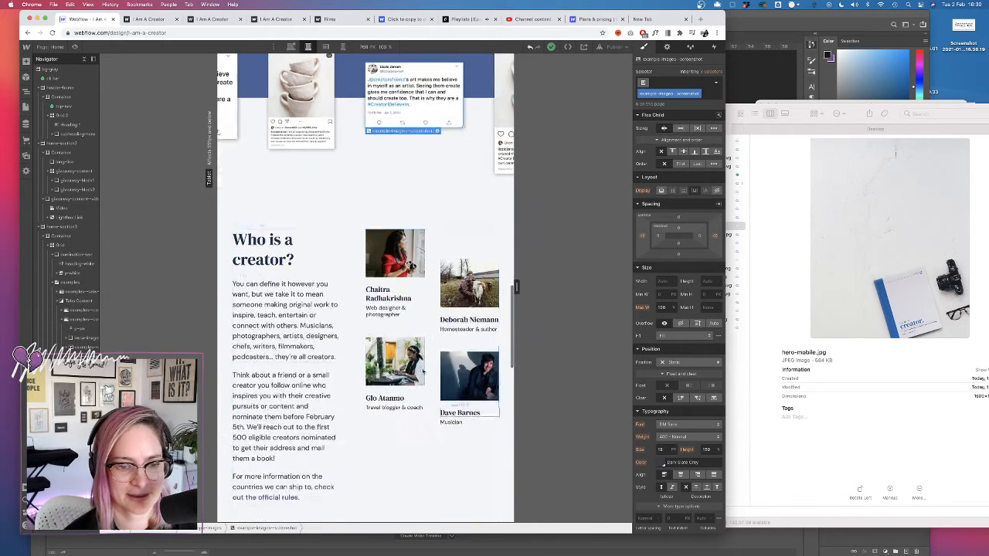
click(330, 255)
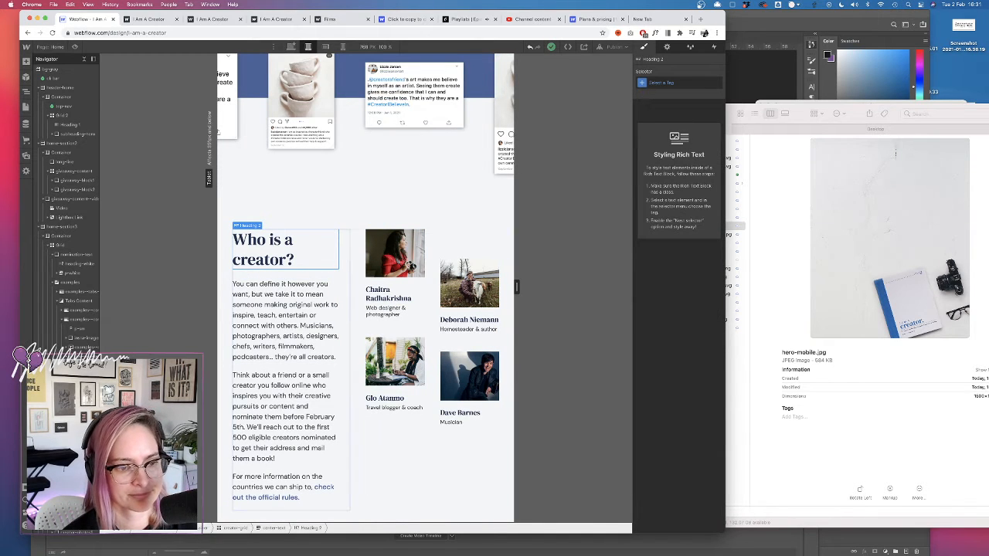
click(273, 529)
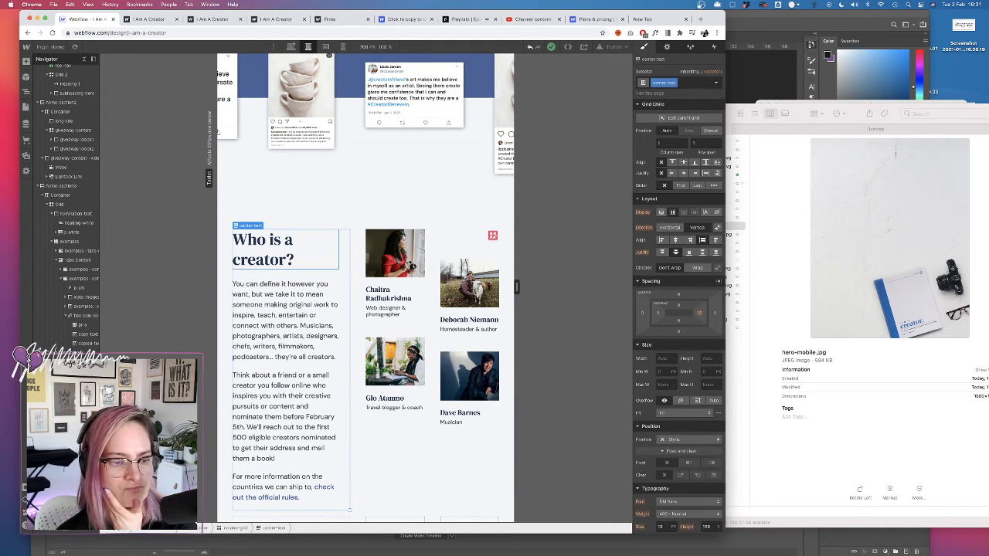
key(Up)
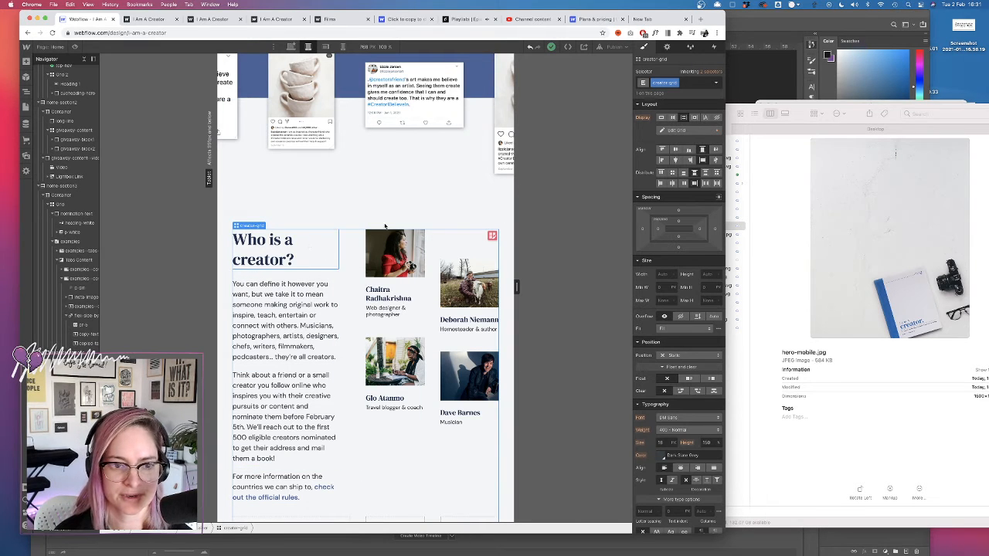
click(493, 235)
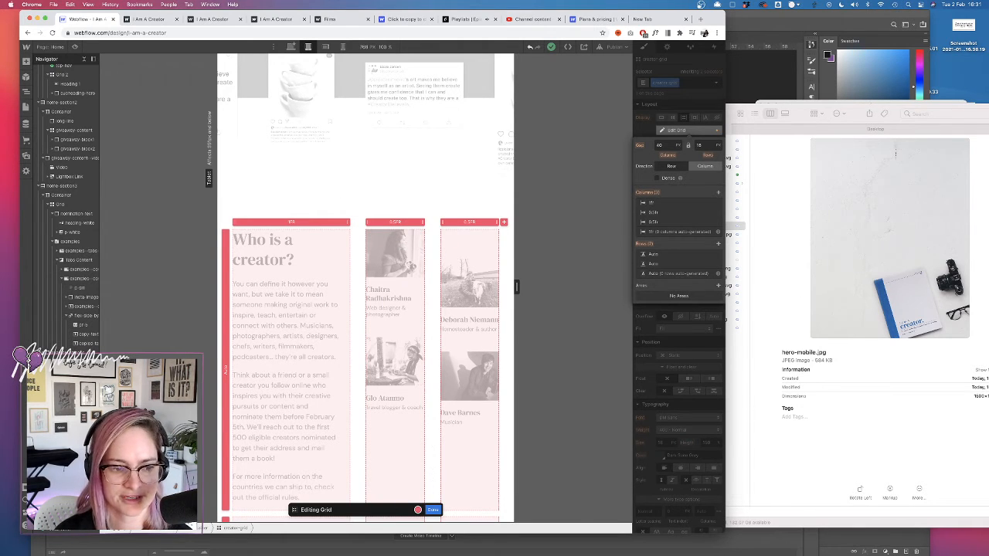
click(433, 510)
- Leave grid editing and manually position the first creator photos block in column 1 of the creator grid, row 1
click(417, 499)
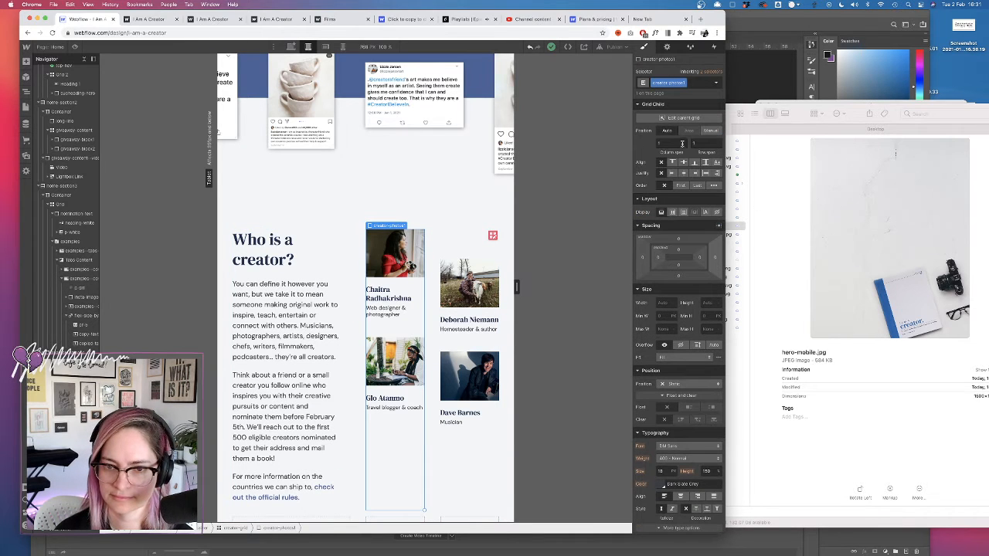
click(711, 131)
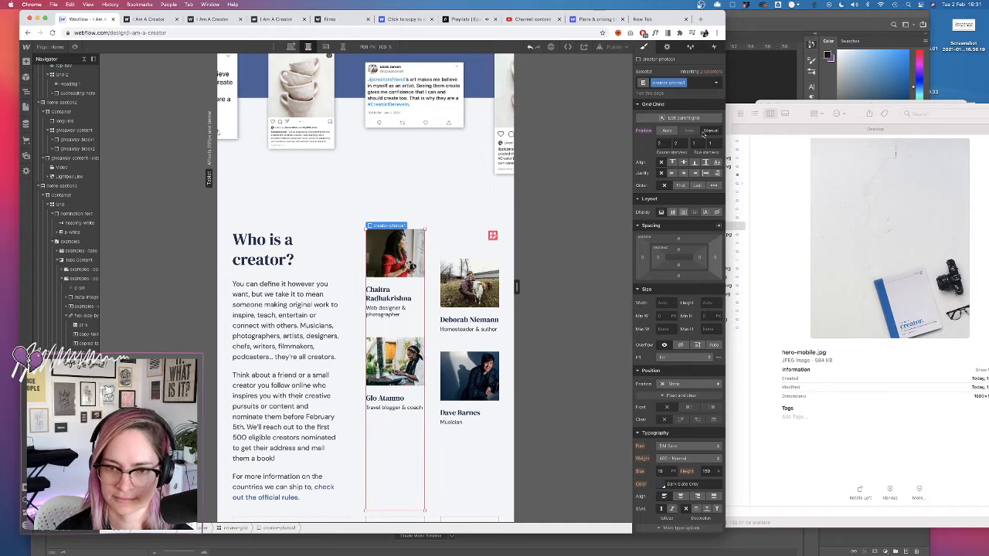
click(661, 143)
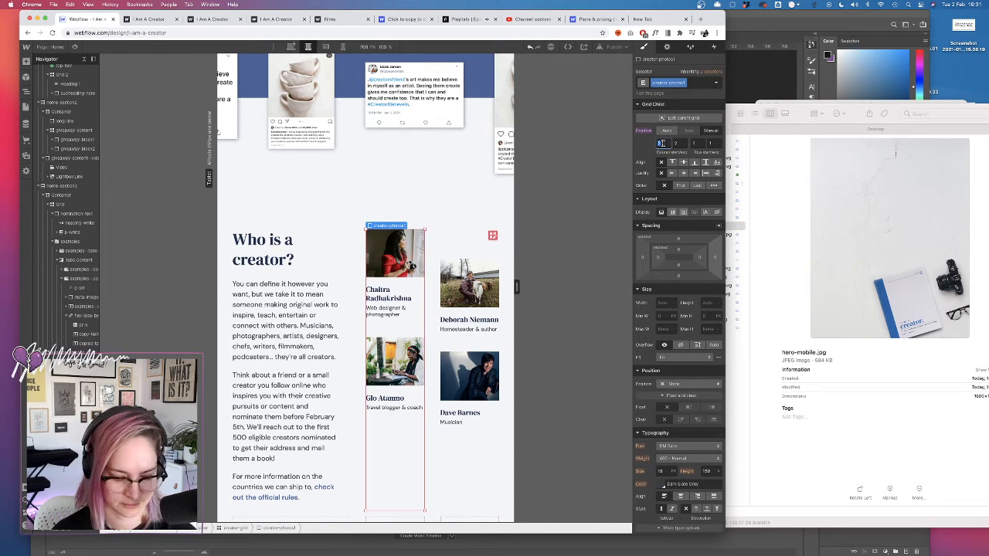
text(1)
key(Tab)
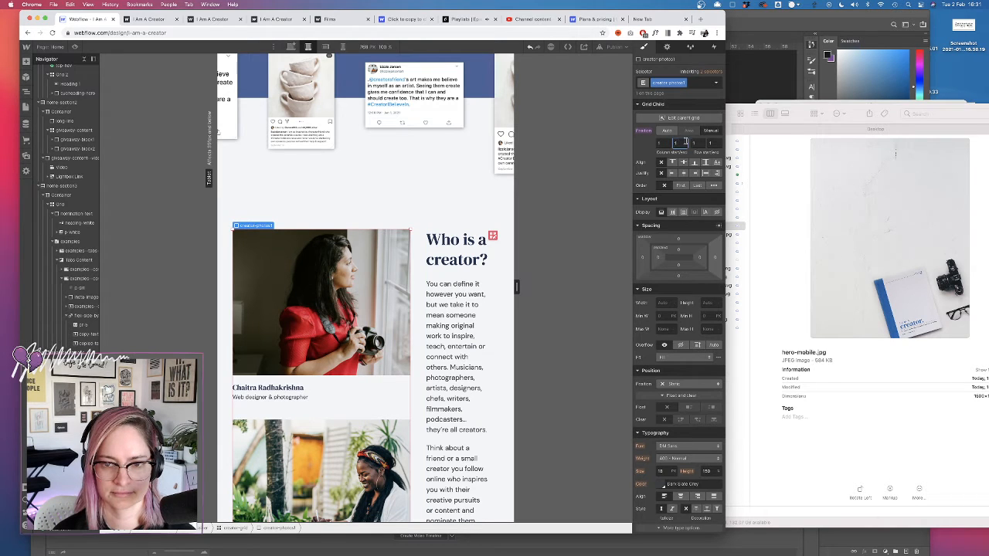
key(Tab)
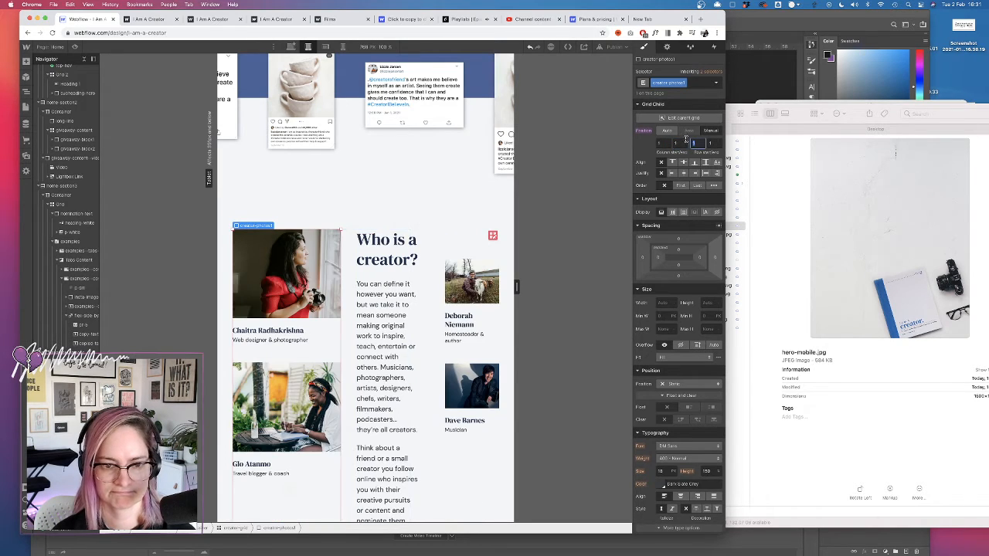
- Check the creator grid's columns and extend the first creator photos block to end at column 3
click(492, 235)
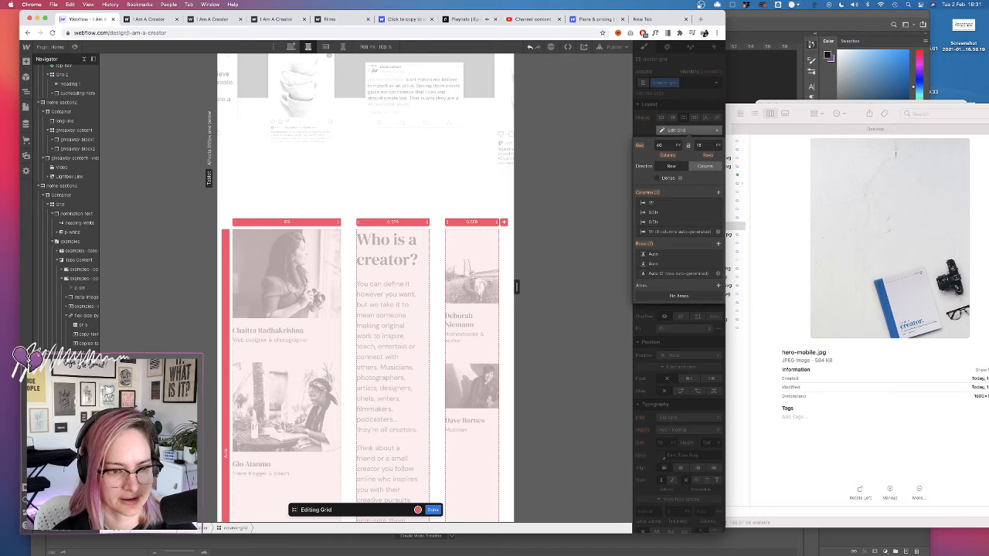
click(433, 510)
click(319, 496)
click(677, 144)
text(3)
key(Tab)
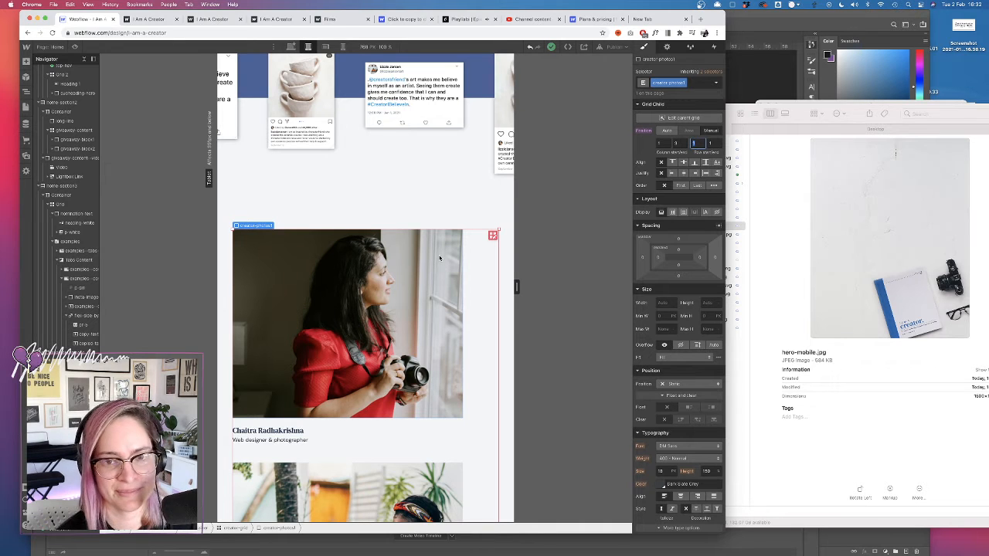
- Manually position the second creator photos block so it spans from column 1 to column 3
scroll(439, 257, down, 5)
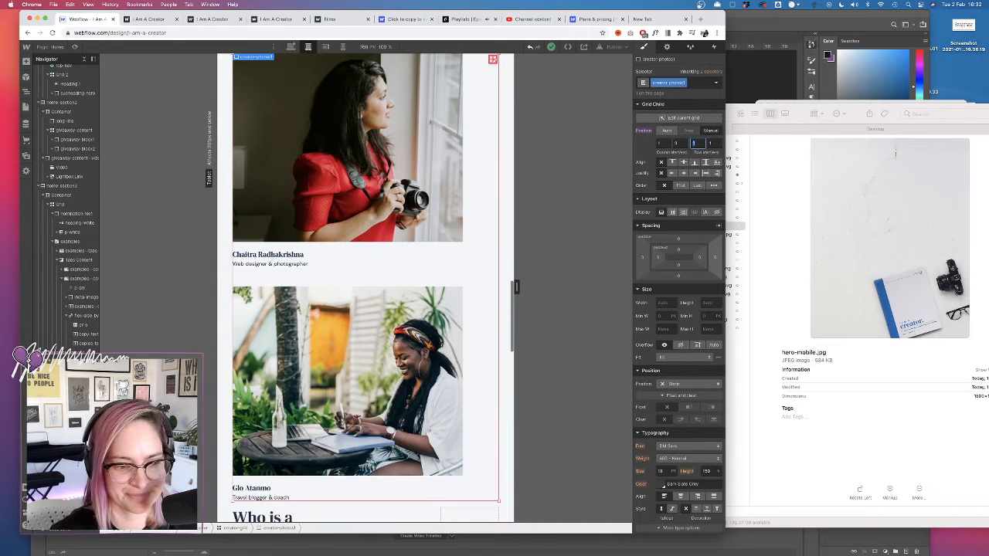
scroll(365, 288, down, 6)
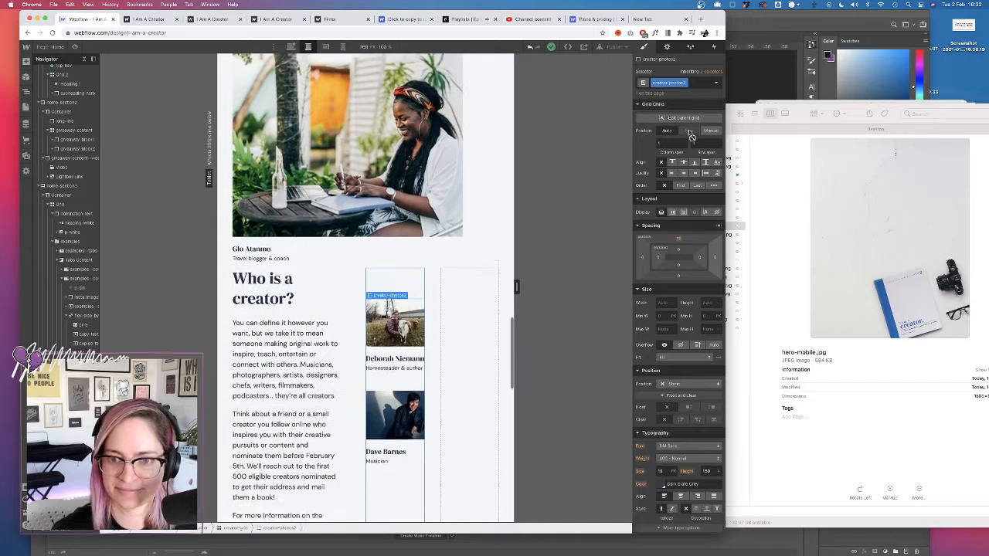
click(711, 130)
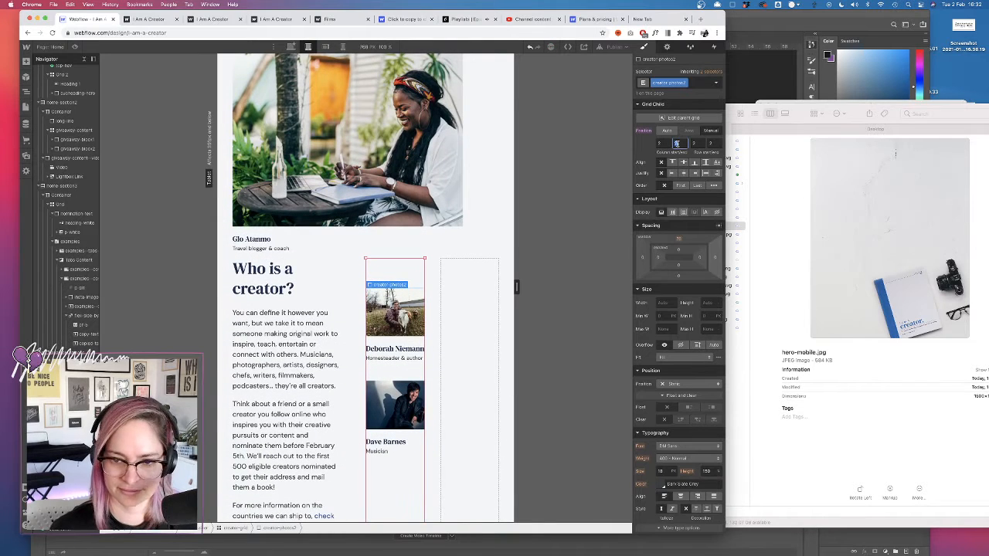
text(3)
click(662, 145)
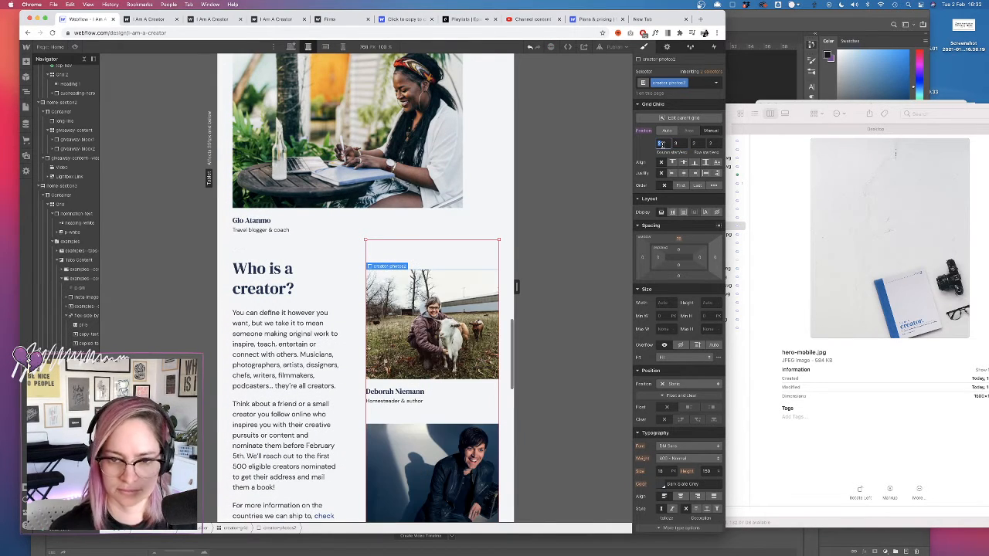
text(1)
key(Tab)
- Manually place the "Who is a creator?" text block in grid row 2, spanning columns 1 to 3
scroll(458, 285, down, 6)
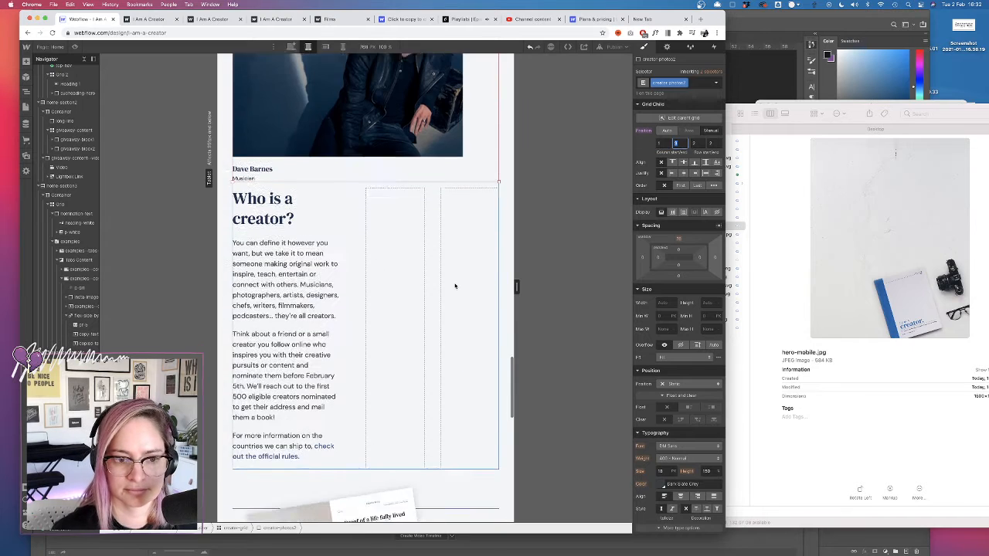
click(291, 47)
click(316, 201)
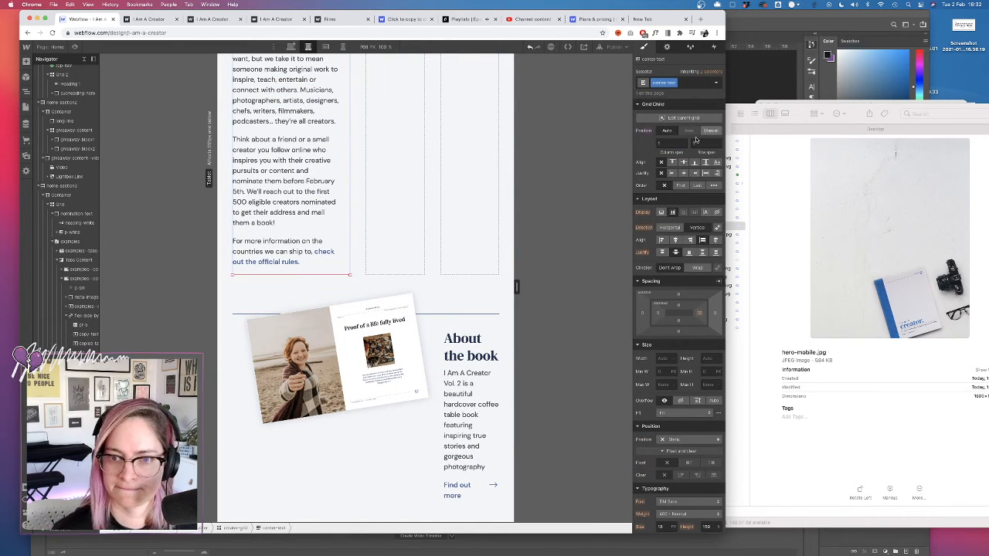
text(2)
key(Tab)
text(2)
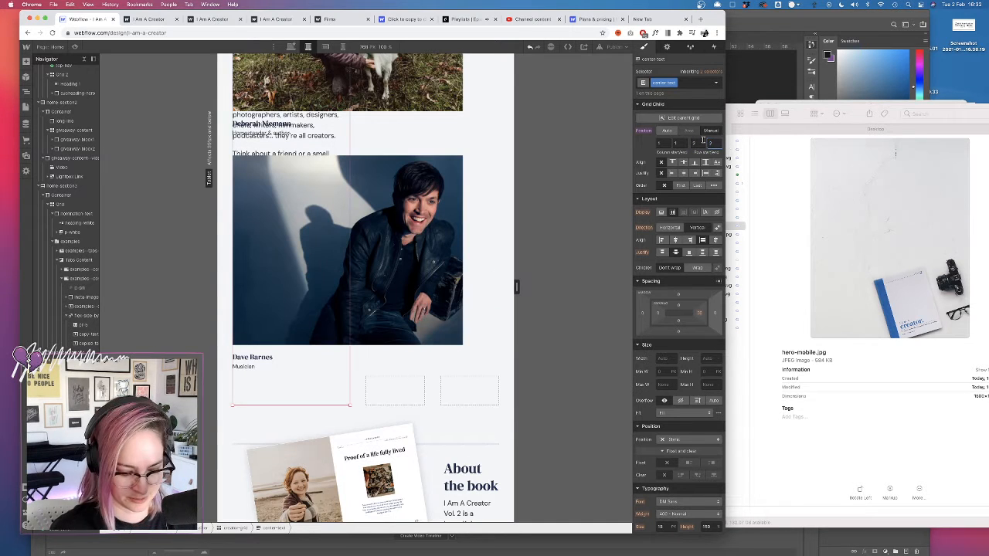
click(677, 143)
text(3)
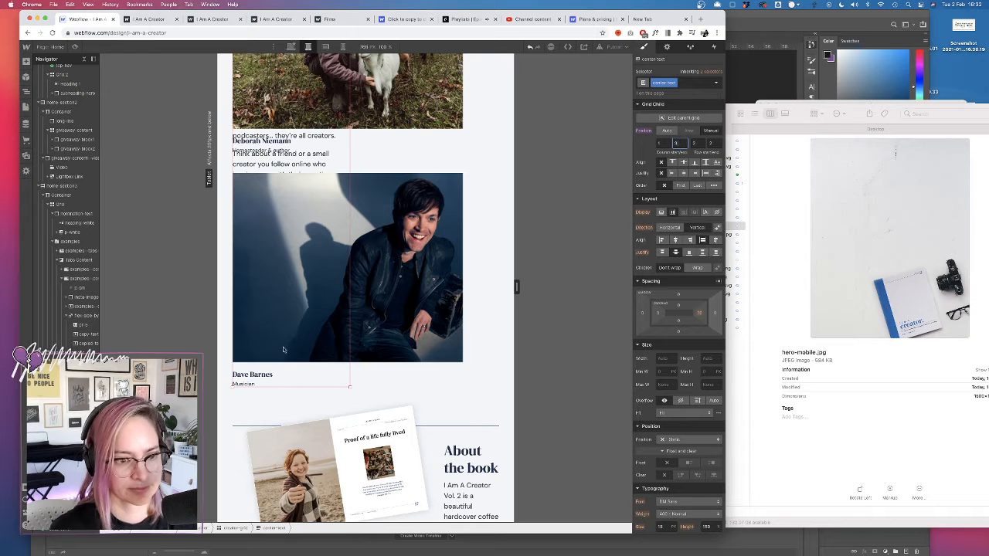
key(Tab)
- Move the second creator photos block to grid row 3, below the "Who is a creator?" text
click(294, 341)
click(697, 143)
text(3)
key(Tab)
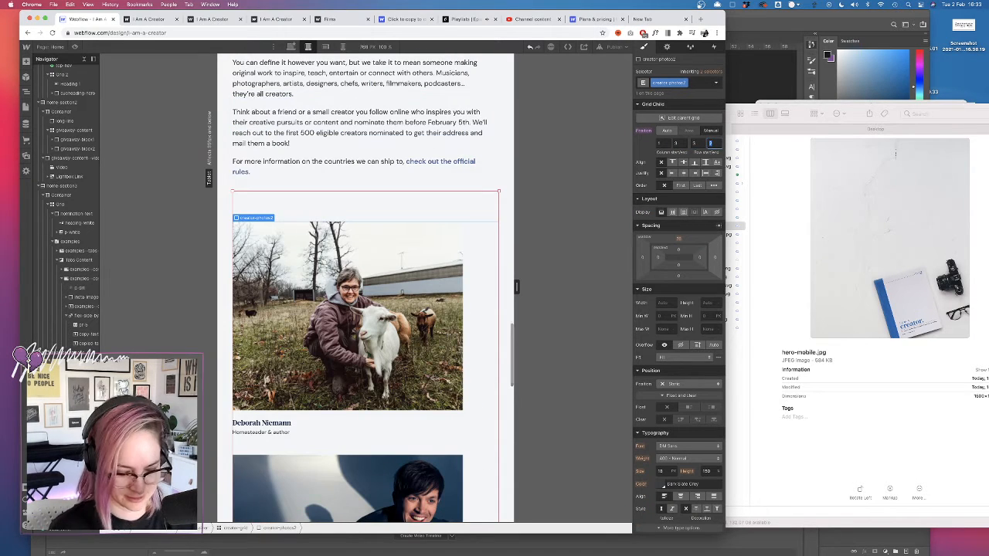
- Add a div block inside the first creator photos block and move the image of the woman in red into it
scroll(430, 202, up, 10)
scroll(430, 202, down, 2)
click(483, 318)
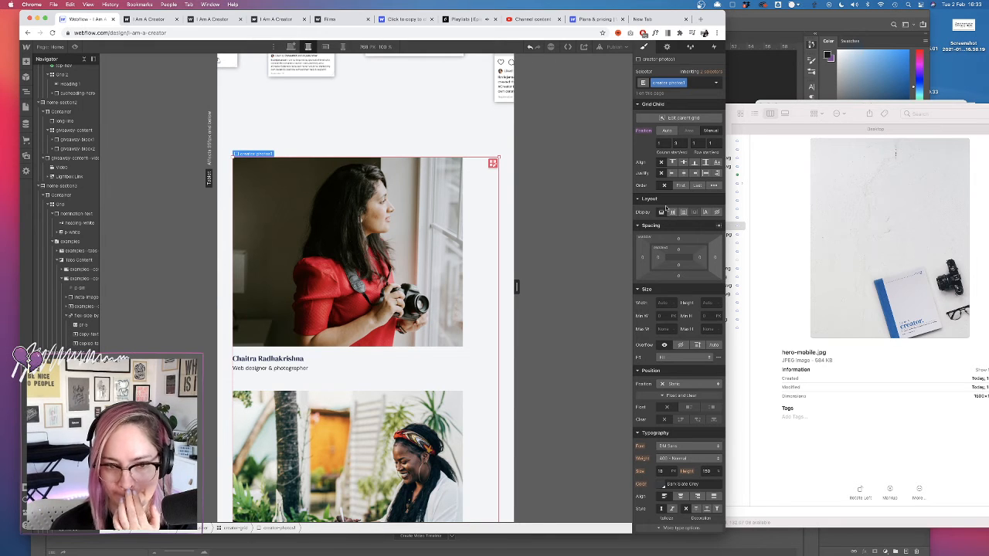
scroll(66, 309, down, 1)
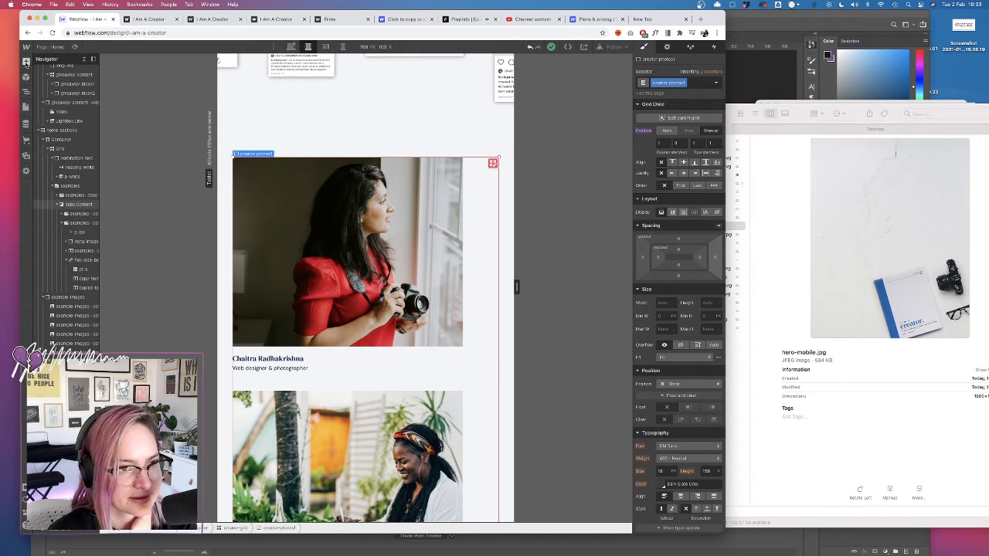
click(25, 61)
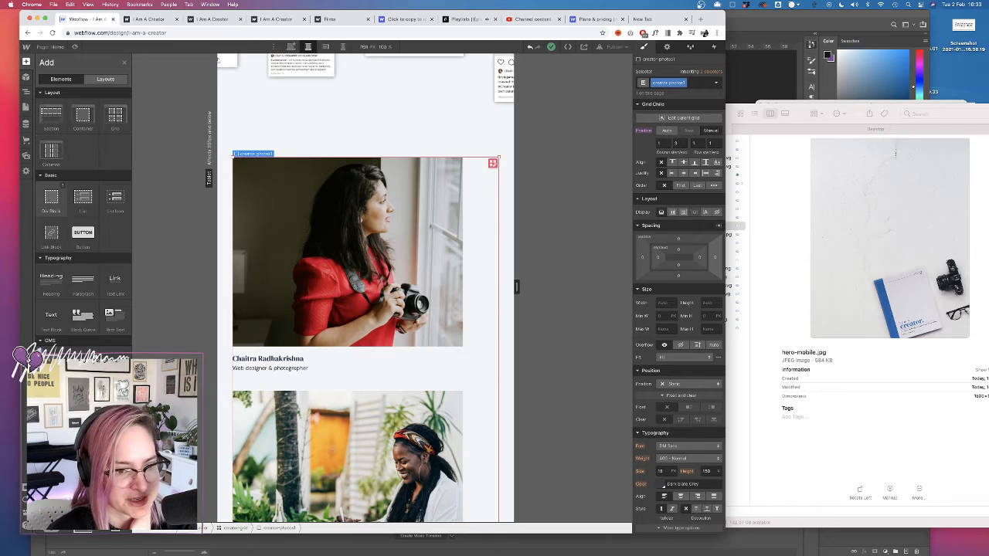
click(52, 201)
mouse_move(332, 303)
mouse_down()
mouse_move(332, 356)
mouse_move(333, 309)
mouse_move(321, 313)
mouse_up()
scroll(332, 310, up, 6)
drag(333, 371, 332, 303)
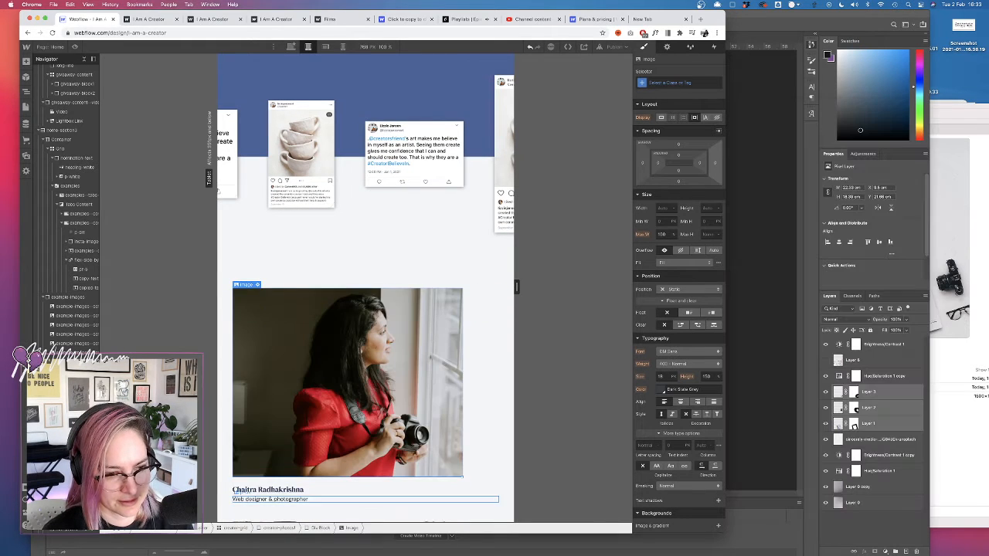
- Move the name heading and the "Web designer & photographer" caption into the new div block under their image
click(270, 490)
mouse_move(271, 489)
mouse_down()
mouse_move(270, 470)
mouse_move(270, 493)
mouse_up()
click(270, 499)
click(319, 529)
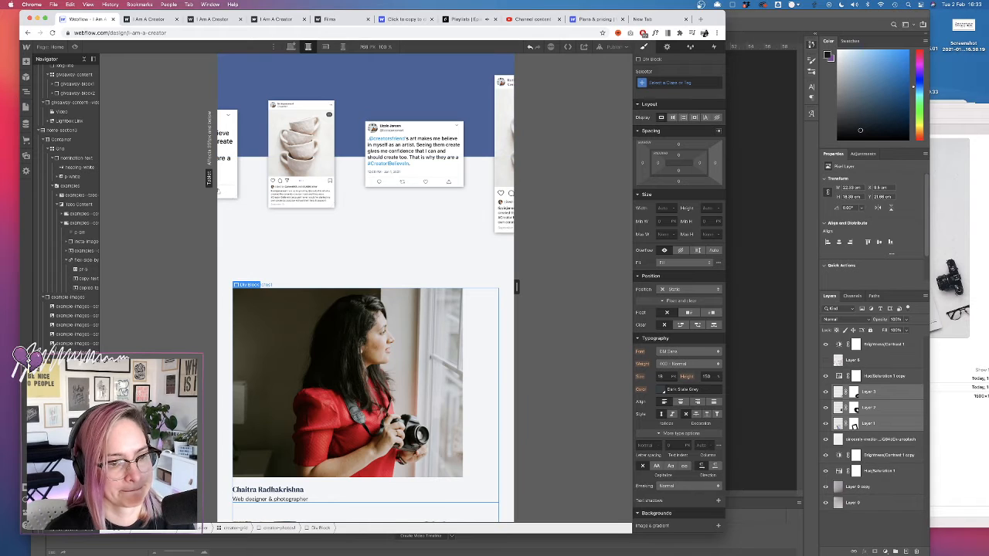
- Add a second div block to the first creator photos block and move the travel blogger's image, name heading and caption into it
click(279, 529)
click(26, 62)
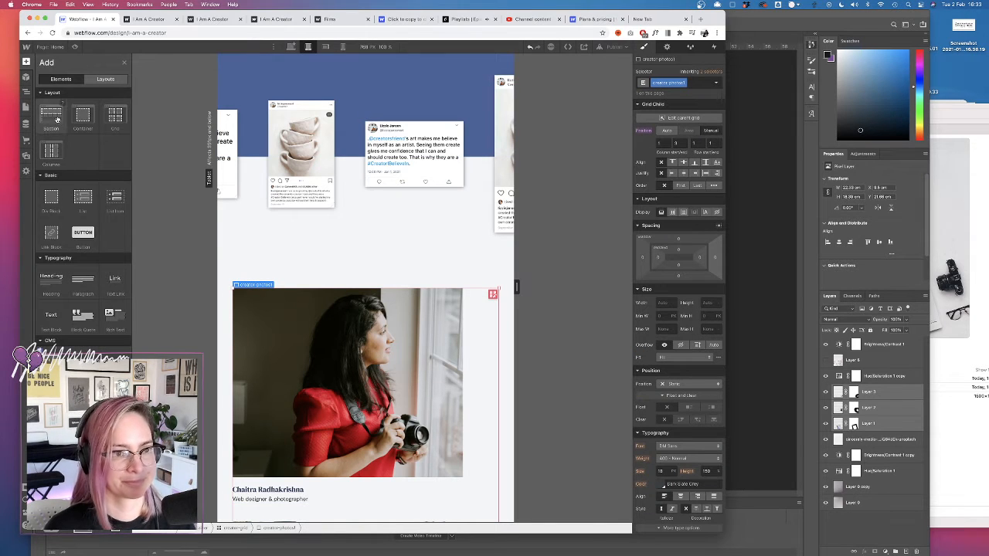
click(51, 199)
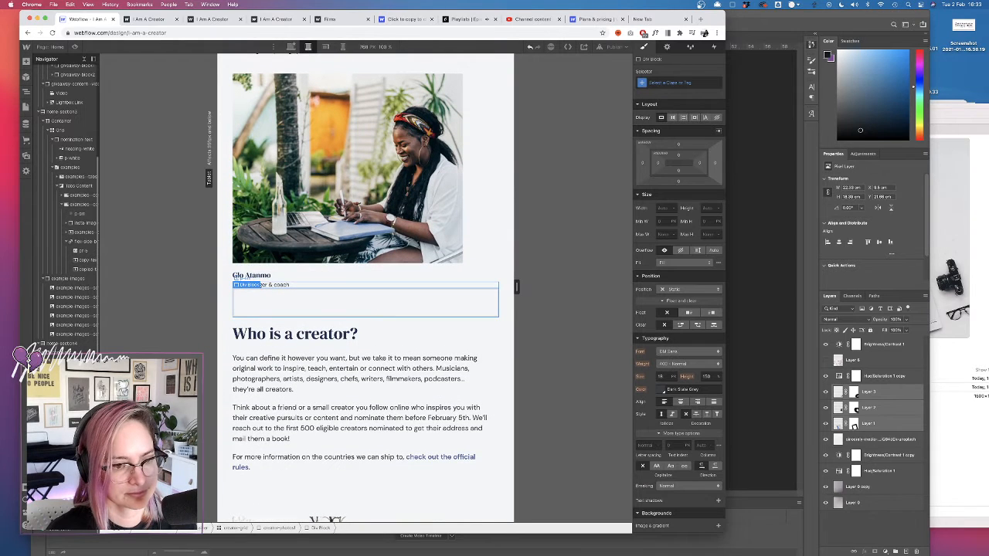
click(347, 220)
drag(347, 221, 349, 302)
drag(252, 95, 261, 312)
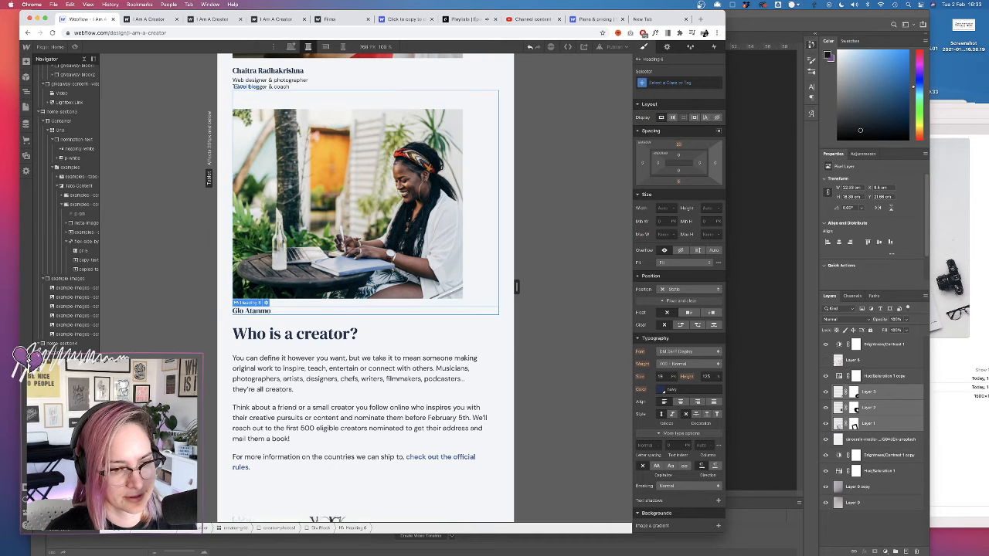
click(261, 87)
drag(261, 86, 263, 314)
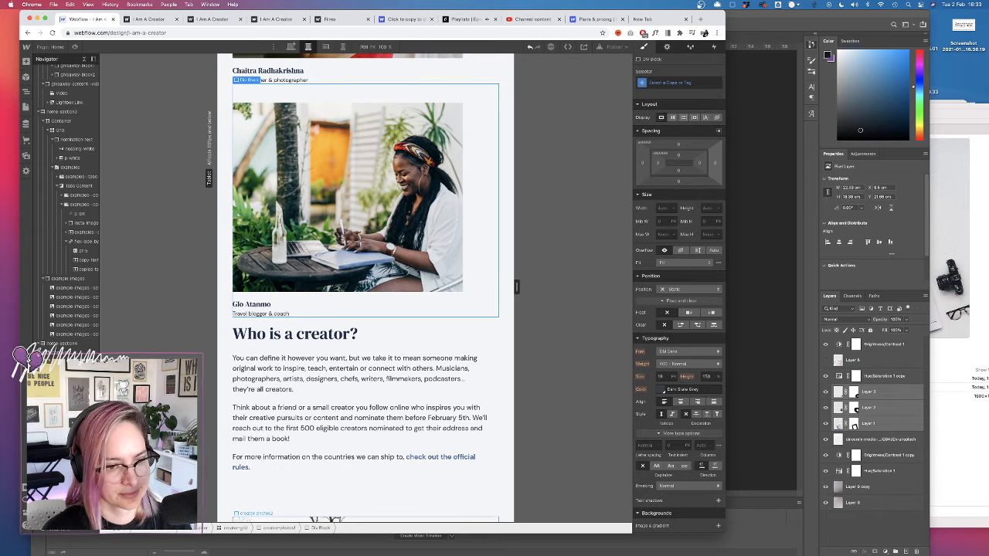
- Check the first creator photos block on desktop and set its tablet display to horizontal flex
click(279, 528)
scroll(506, 315, up, 1)
scroll(506, 315, up, 2)
click(291, 47)
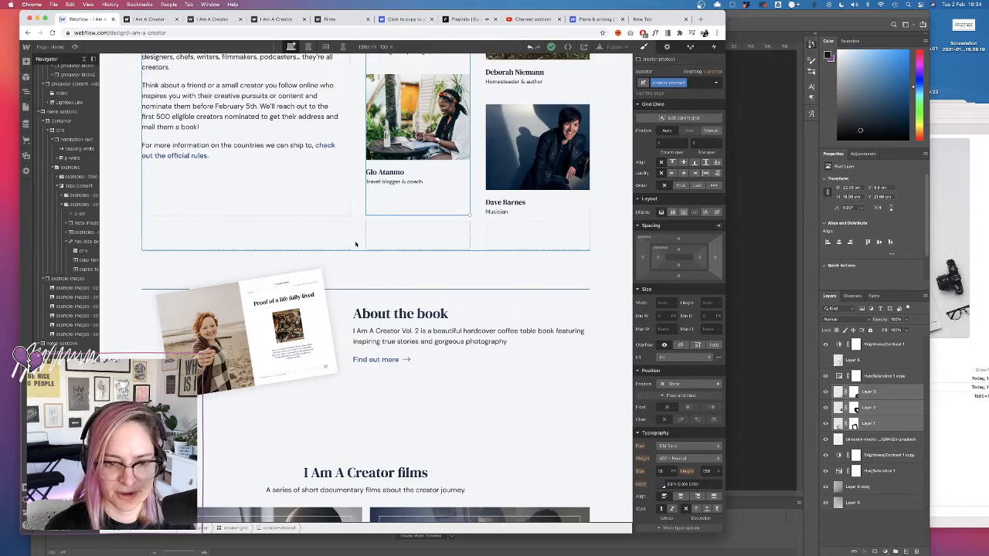
click(308, 47)
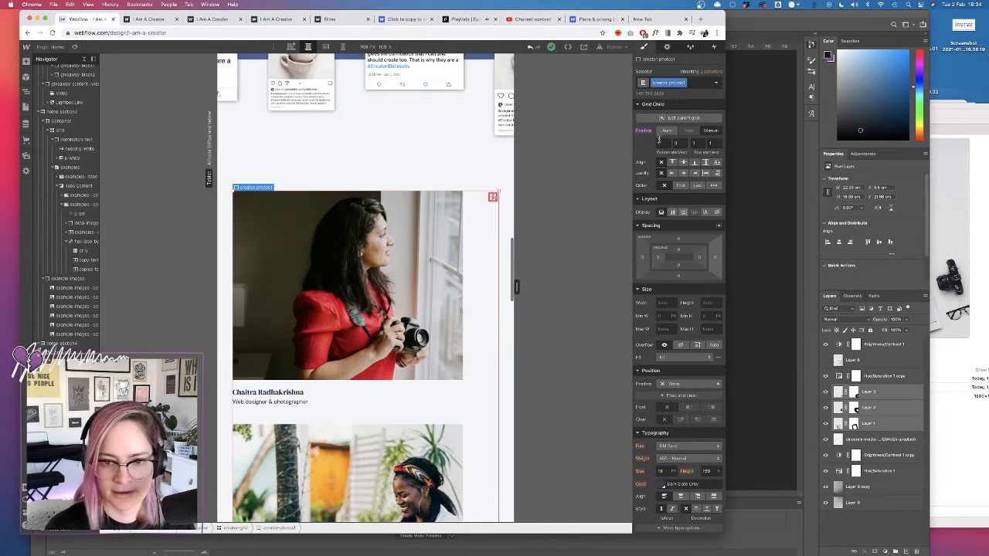
click(673, 213)
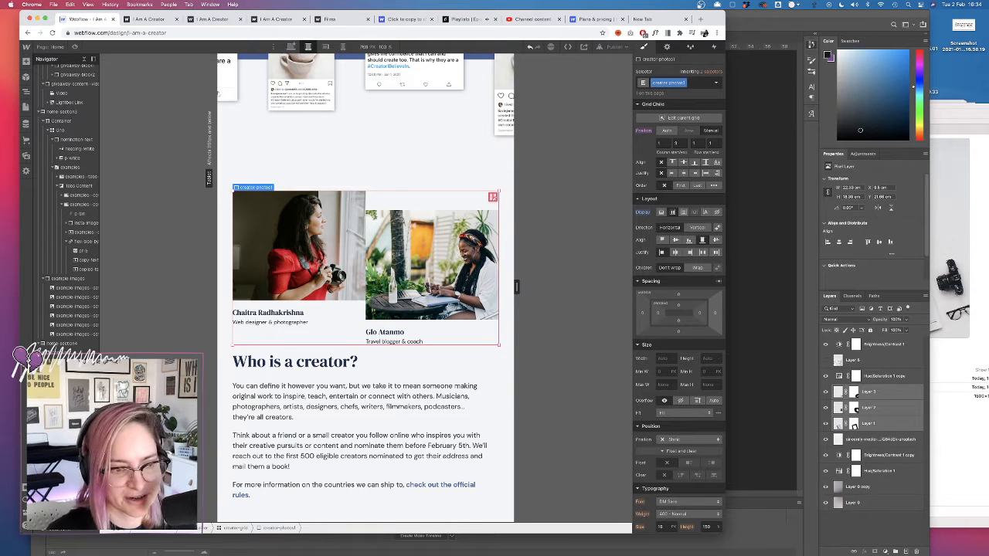
- Replace the spacing class on the travel blogger's image with a new class named "second creator"
click(432, 265)
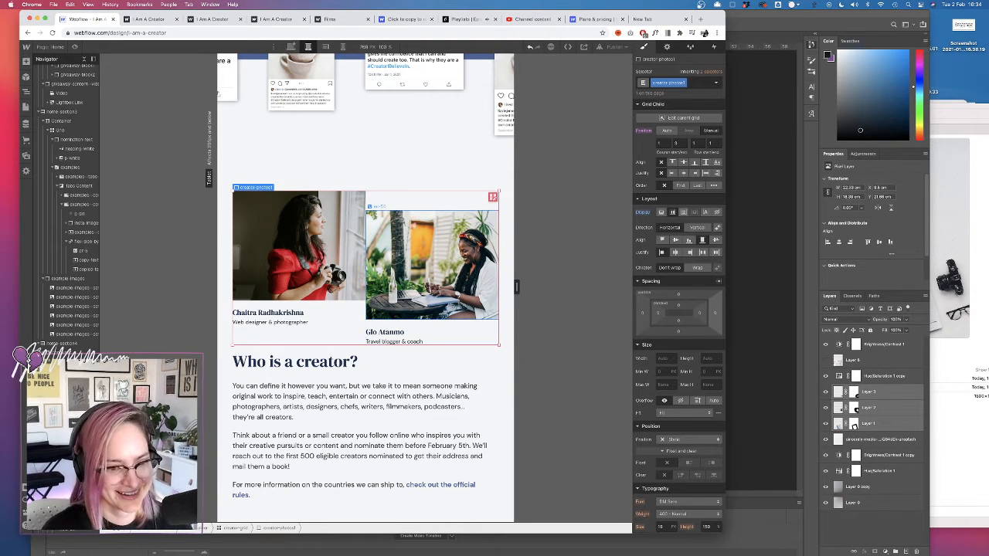
click(676, 82)
key(BackSpace)
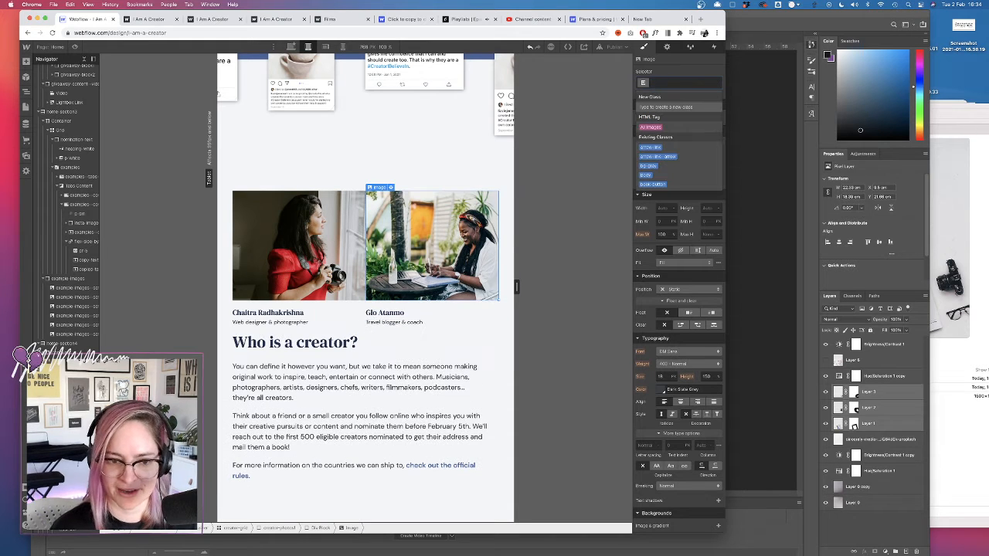
text(second creat)
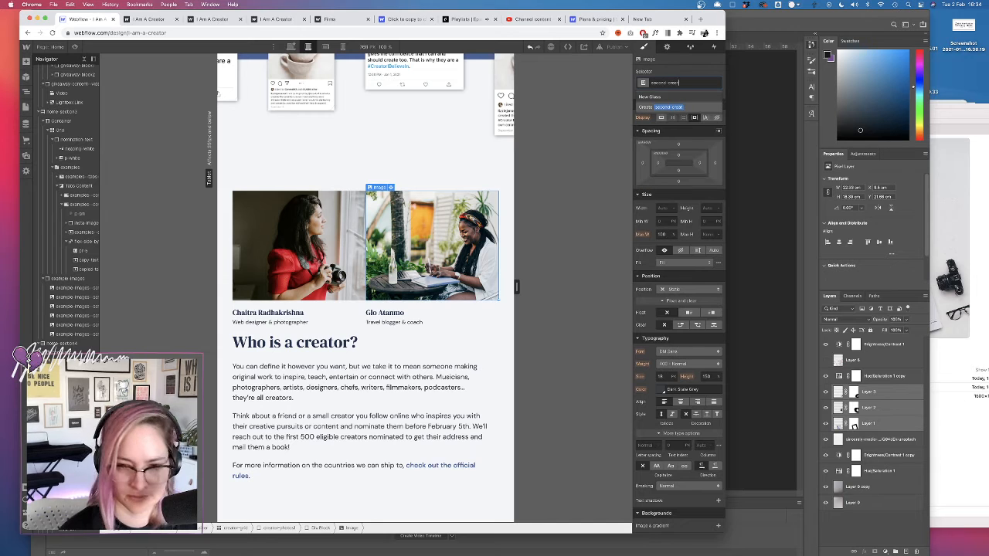
text(or)
key(Return)
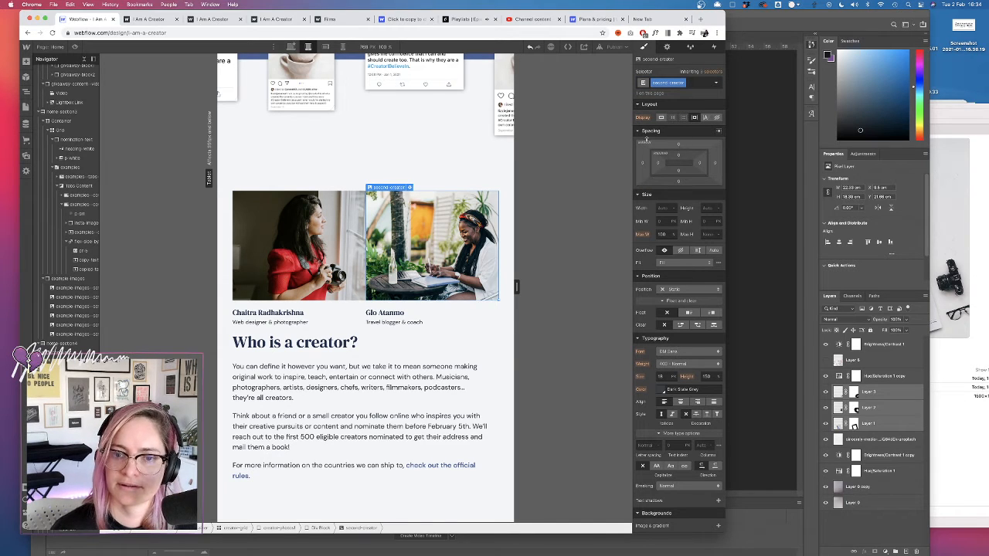
- On desktop, set the "second creator" class's top margin to 50 px
click(291, 46)
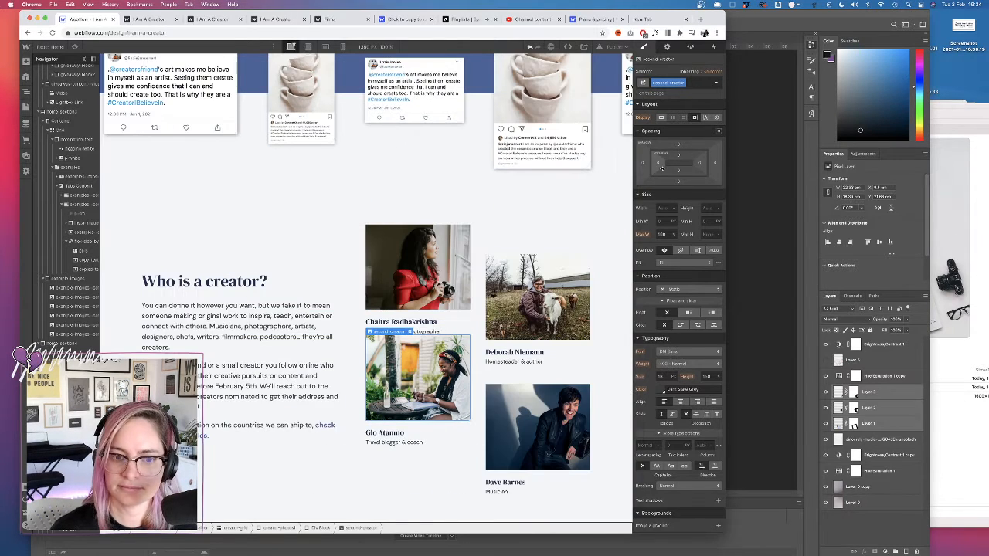
drag(680, 146, 682, 119)
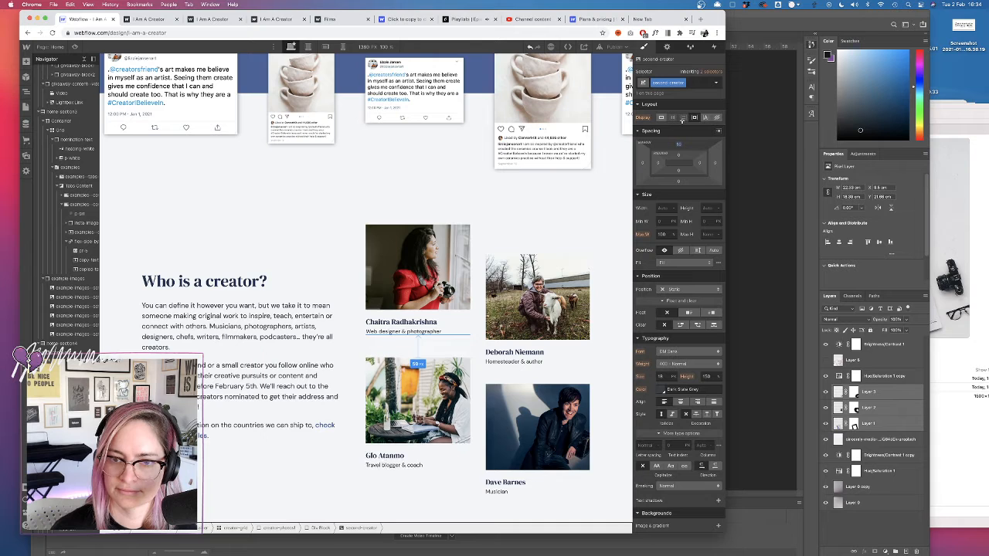
click(679, 145)
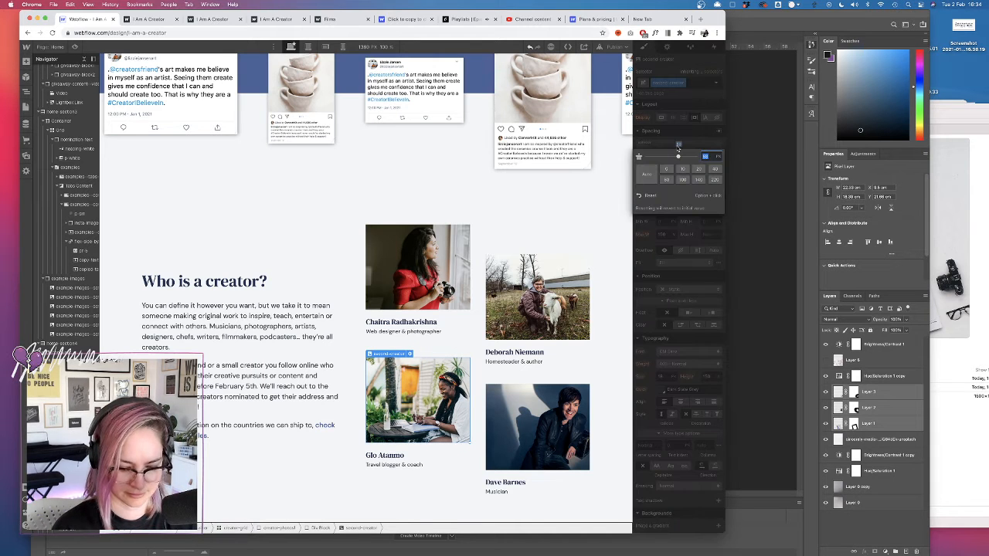
key(Return)
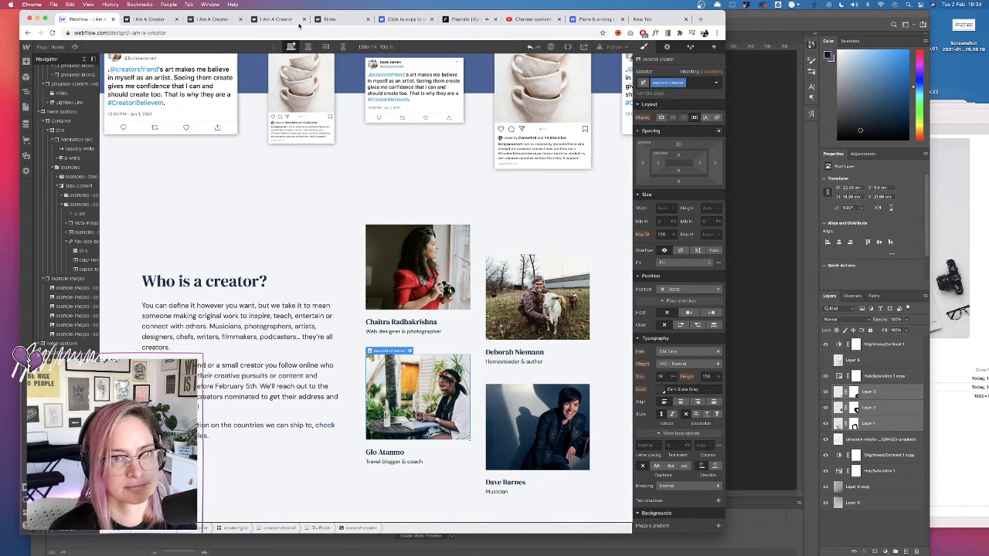
- On the tablet breakpoint, set the "second creator" class's top margin to 0
click(307, 48)
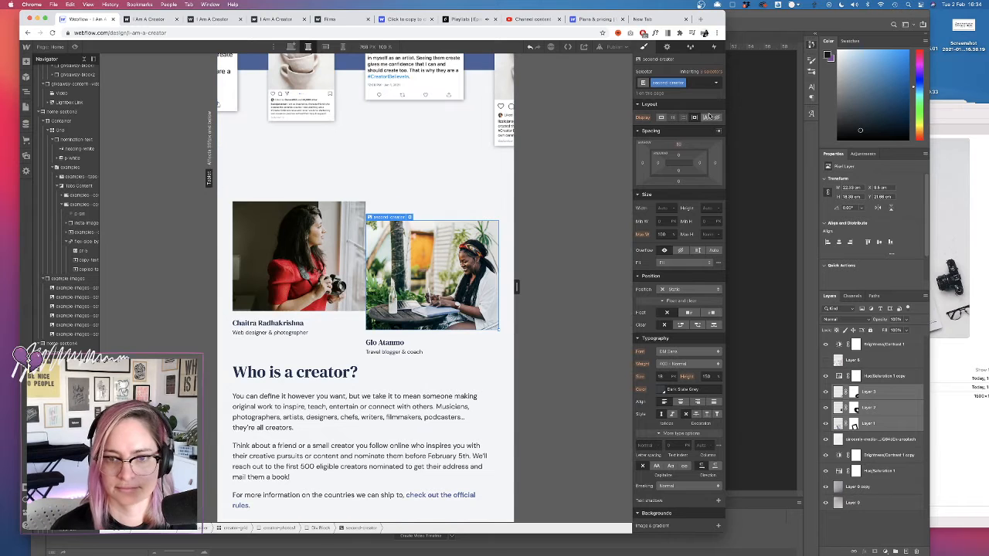
click(678, 145)
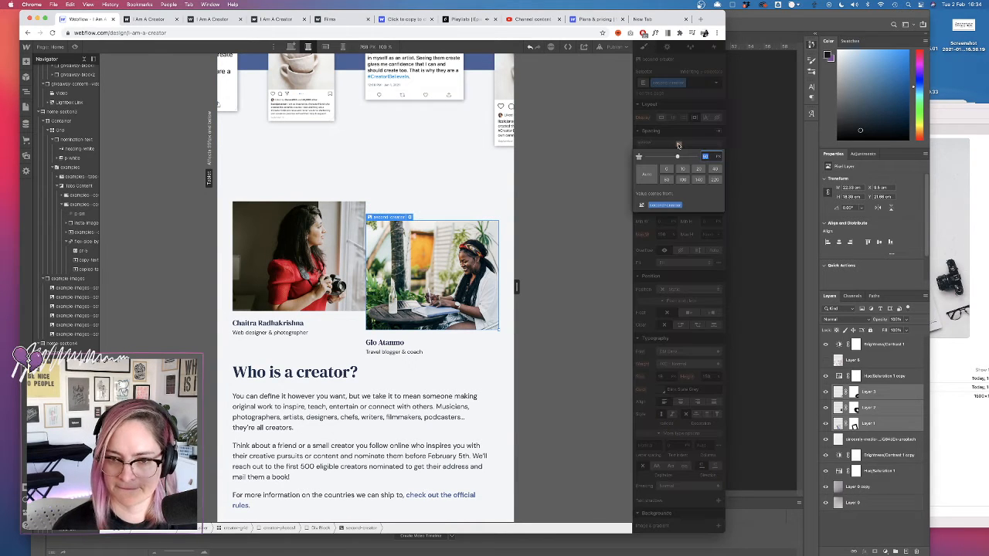
text(0)
key(Return)
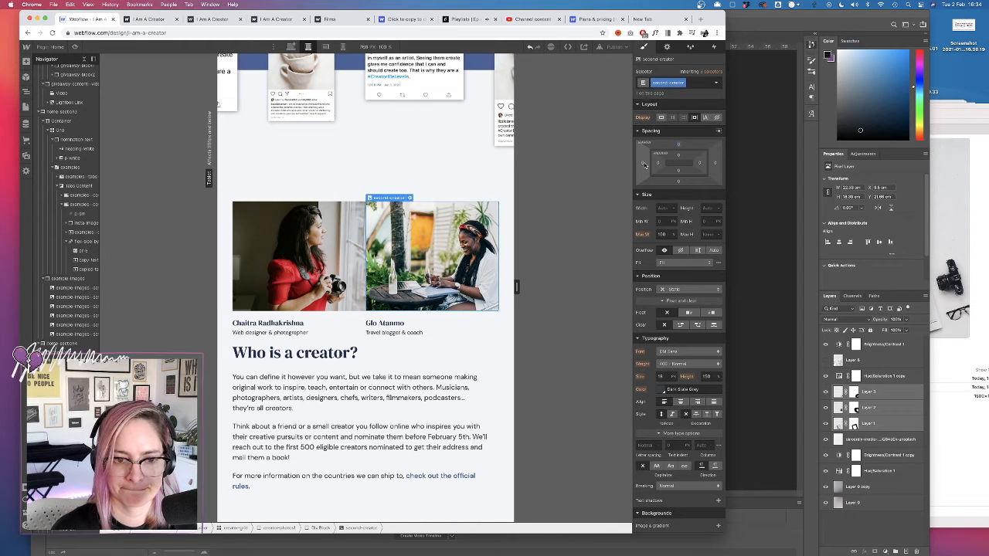
- Try adjusting the left margin and left padding of the travel blogger's image on tablet, and undo the changes
drag(645, 164, 617, 163)
key(super+z)
key(super+z)
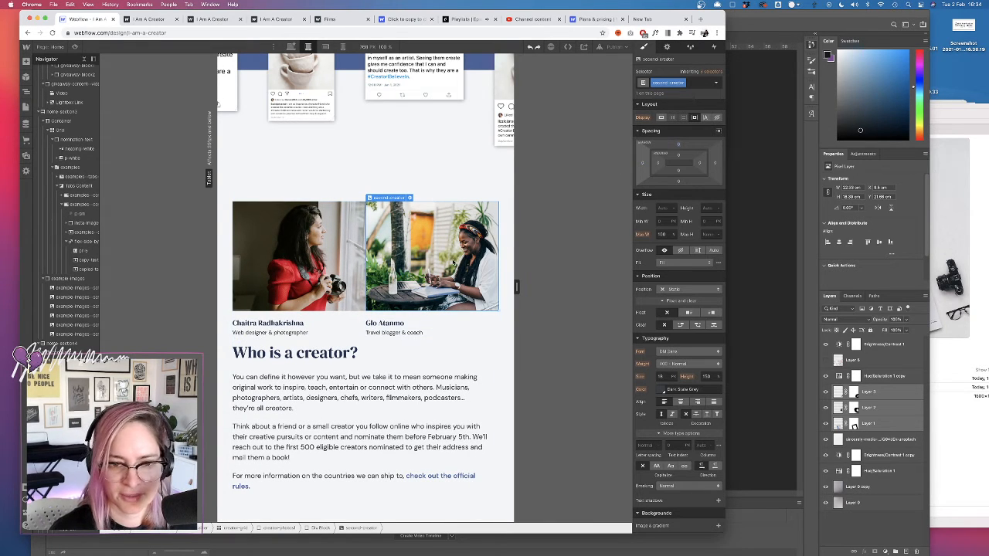
click(410, 198)
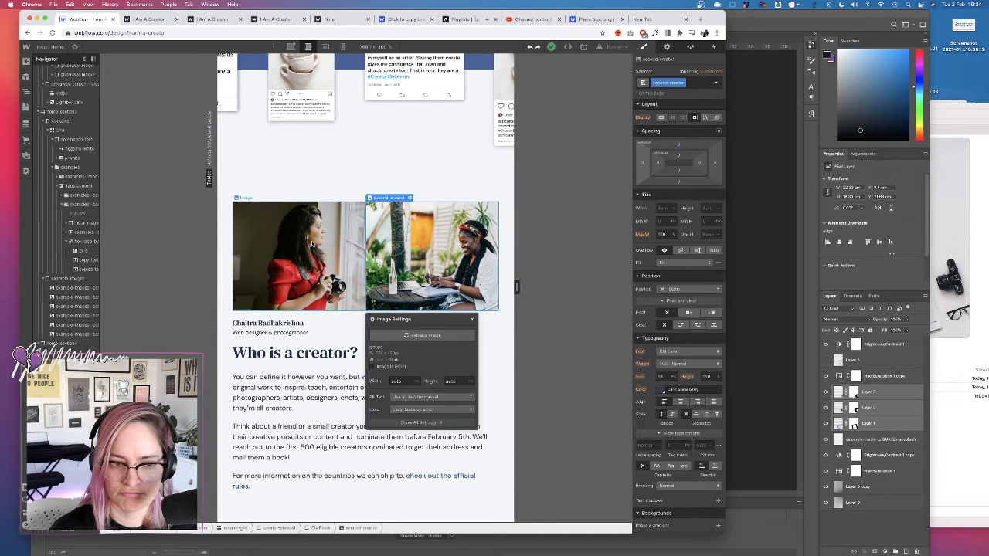
click(312, 245)
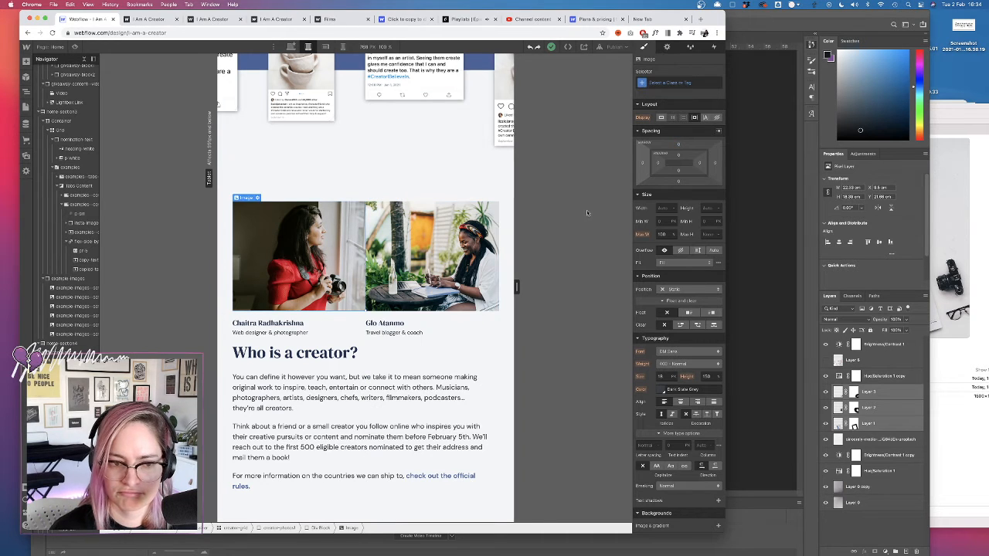
click(408, 247)
drag(662, 165, 668, 164)
key(super+z)
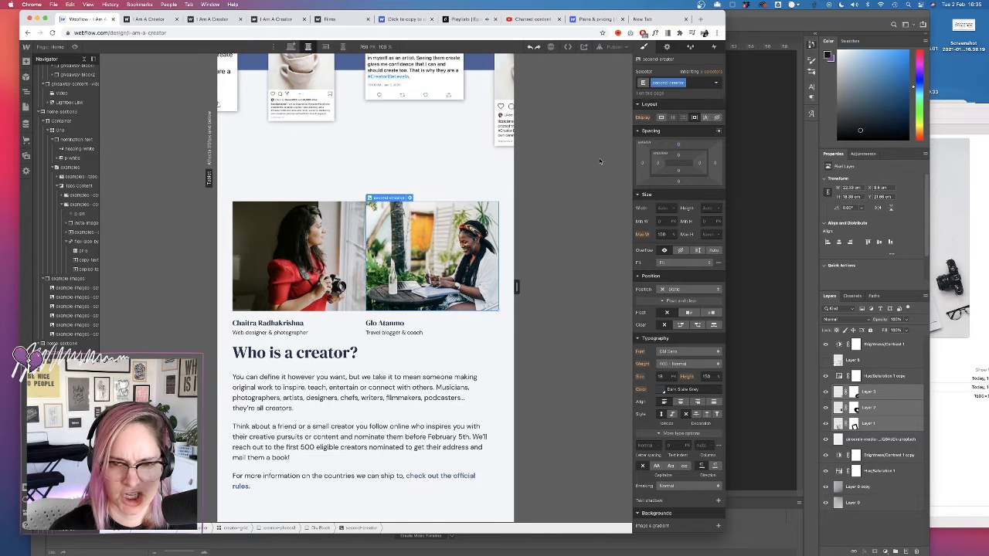
key(super+z)
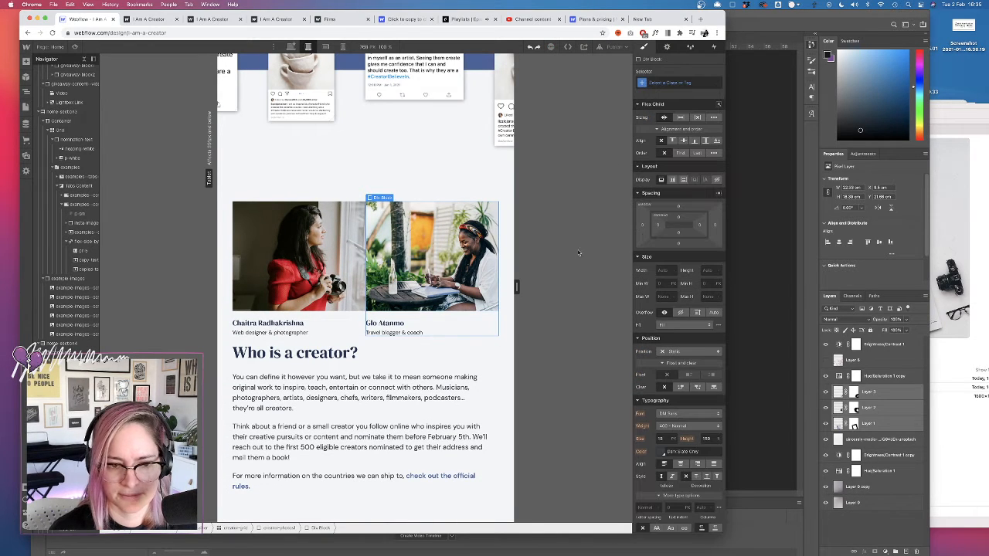
- Apply the existing "second creator" class to the travel blogger's div block and remove that class from the image inside it
click(672, 82)
text(second)
key(Down)
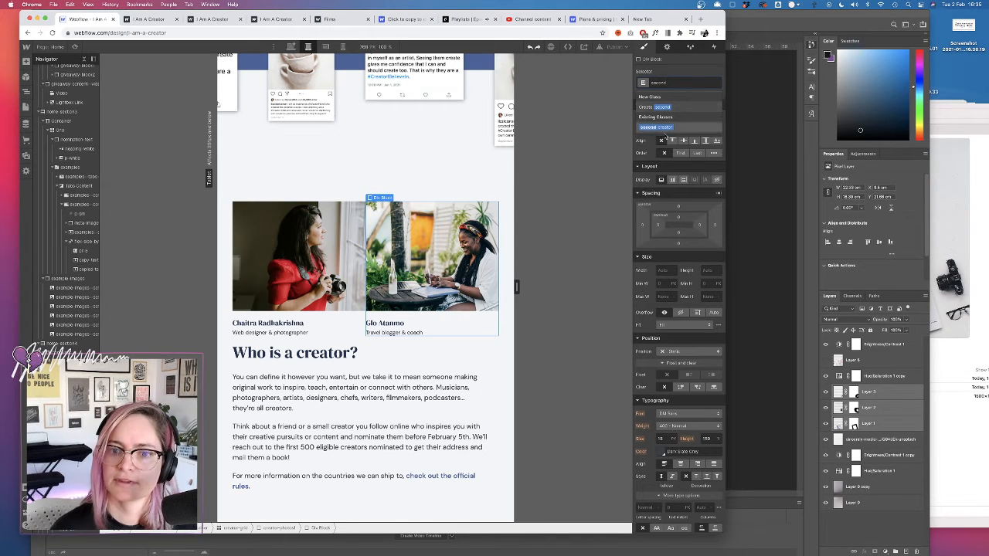
key(Return)
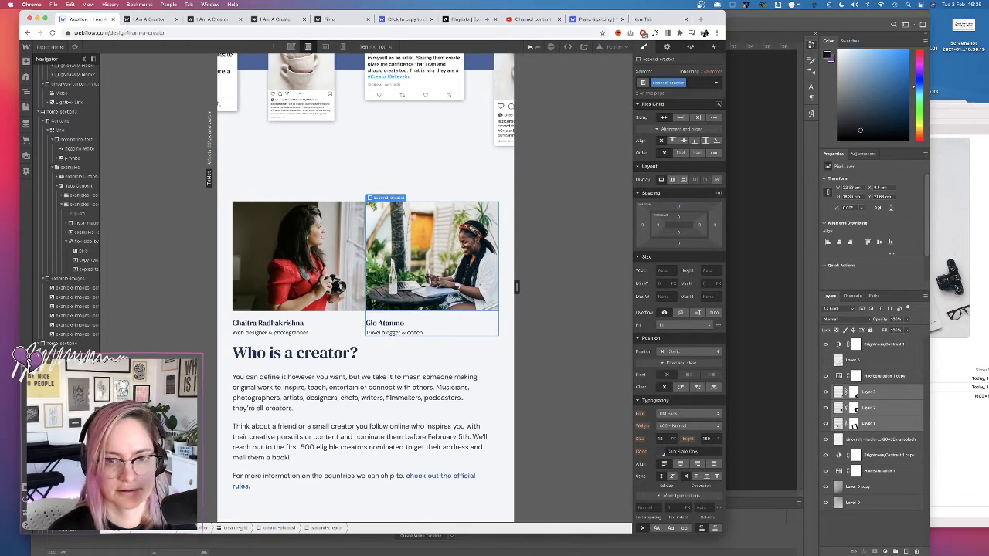
click(693, 84)
key(BackSpace)
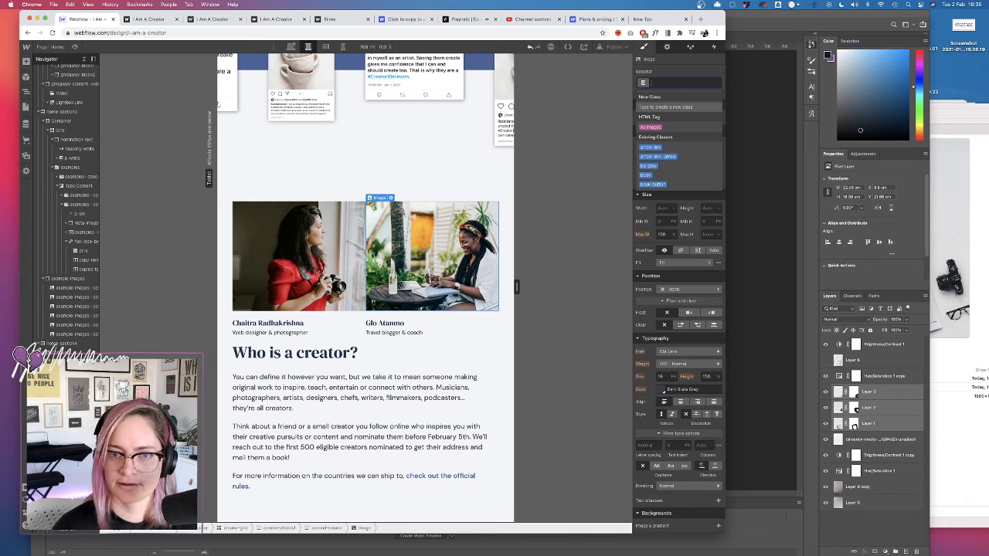
- Give the travel blogger's "second creator" block a left padding of 40 px on tablet
click(326, 529)
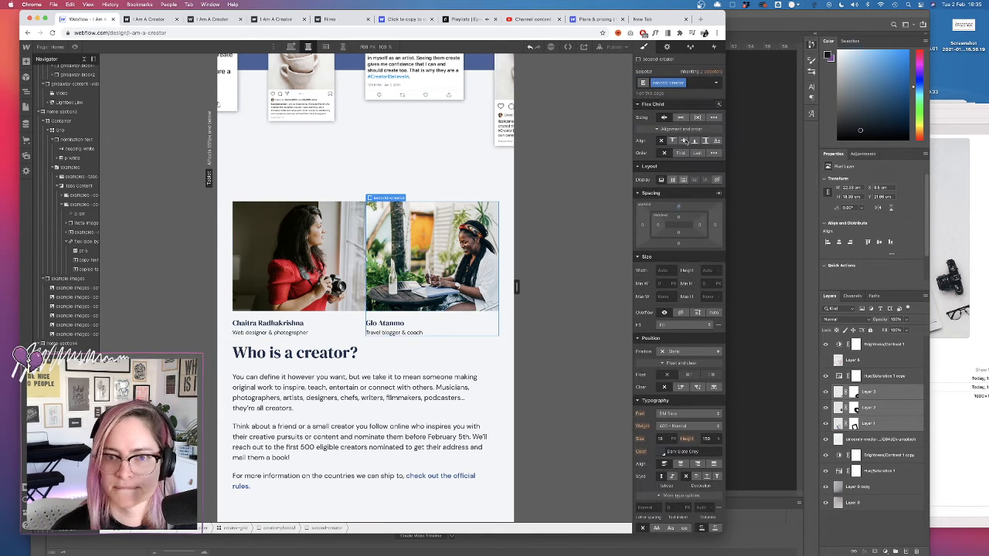
drag(658, 225, 674, 225)
drag(596, 228, 596, 228)
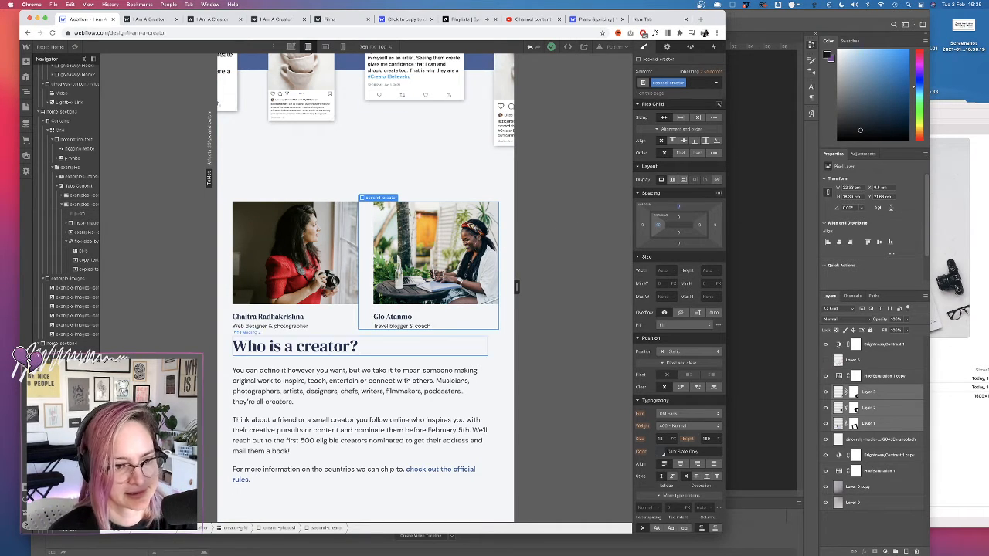
- Compare the creator section on desktop and tablet, and check the layout settings of the first creator photos block
scroll(291, 351, down, 10)
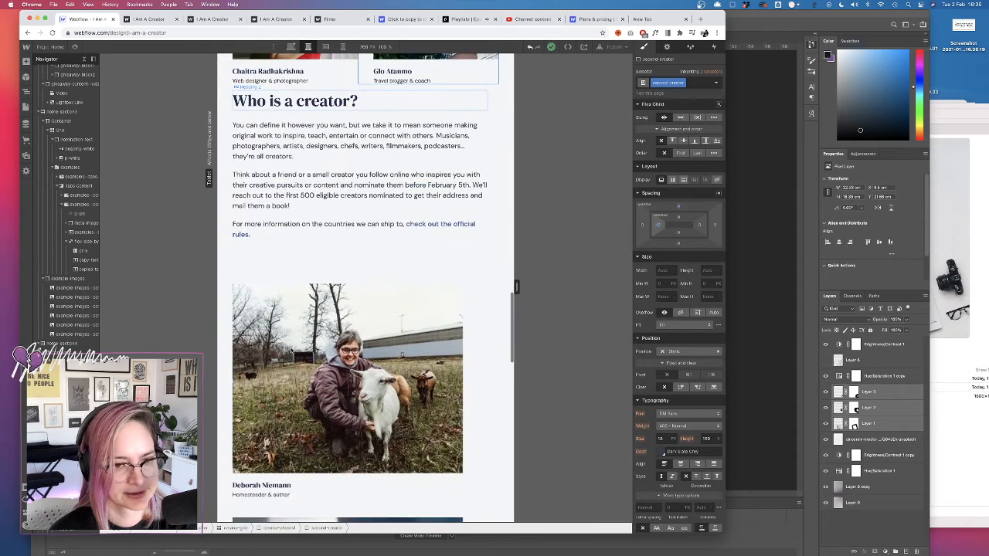
scroll(291, 349, up, 15)
scroll(292, 348, down, 9)
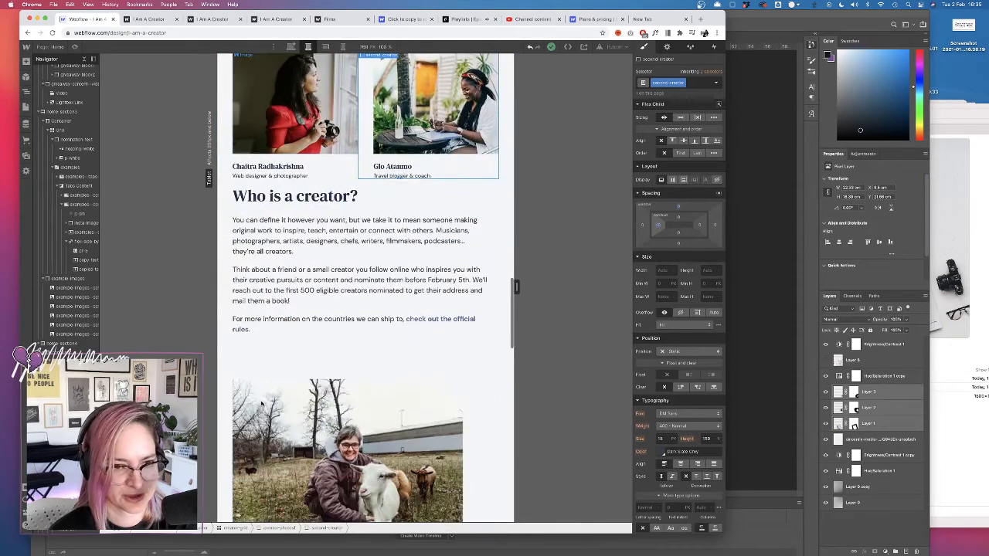
click(291, 47)
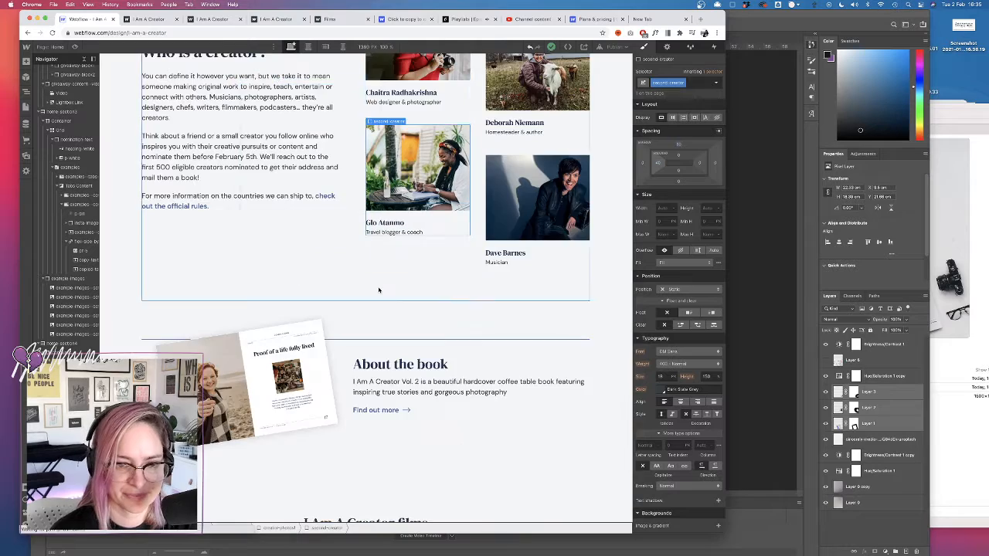
click(308, 47)
scroll(260, 300, down, 3)
scroll(261, 300, down, 2)
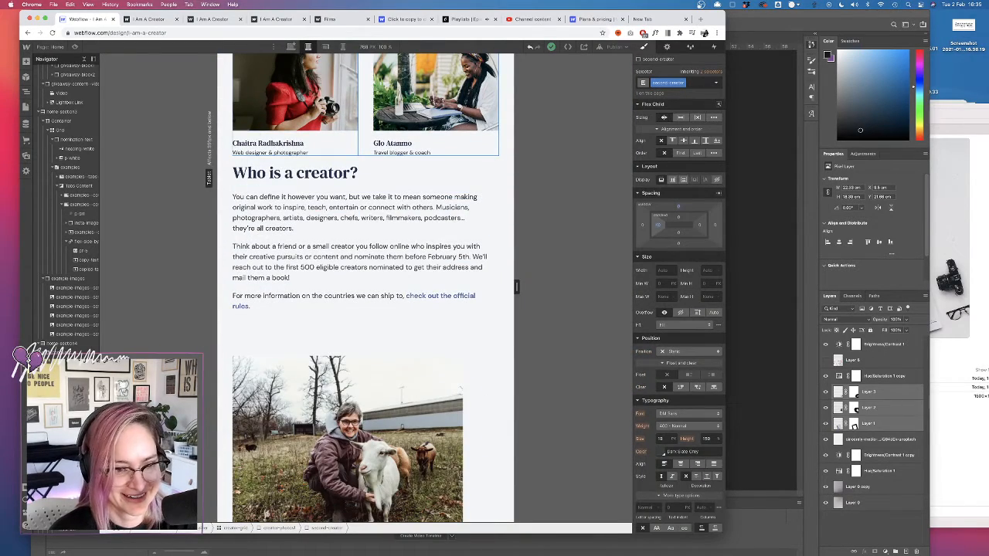
click(279, 528)
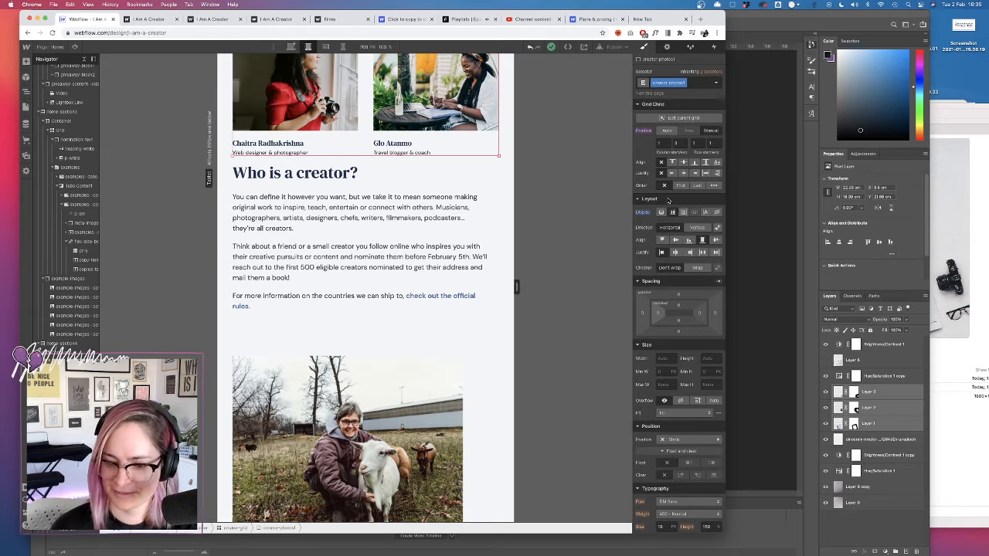
- Add a div block to the second creator photos block and move the homesteader's image, name heading and caption into it
scroll(570, 248, down, 7)
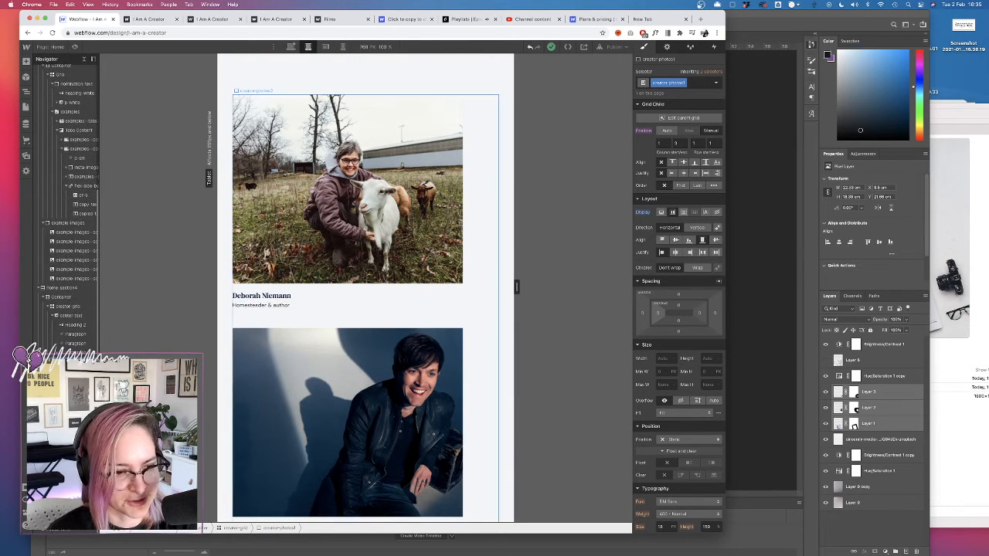
click(480, 196)
click(437, 188)
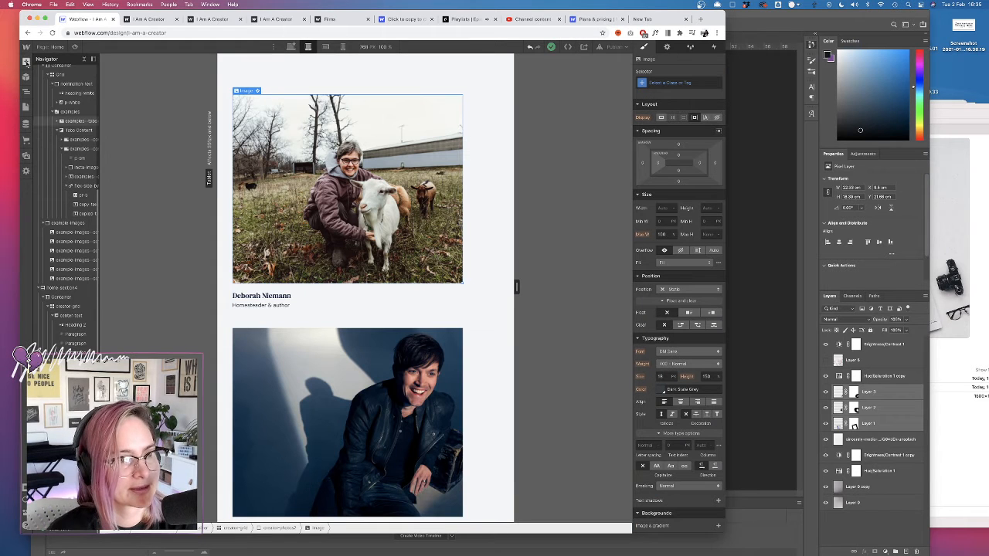
click(27, 62)
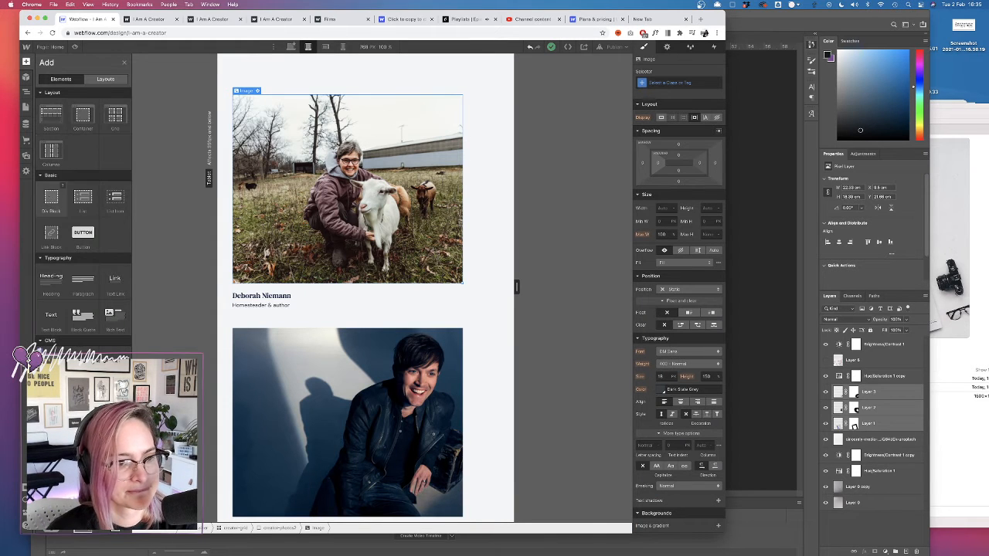
click(51, 197)
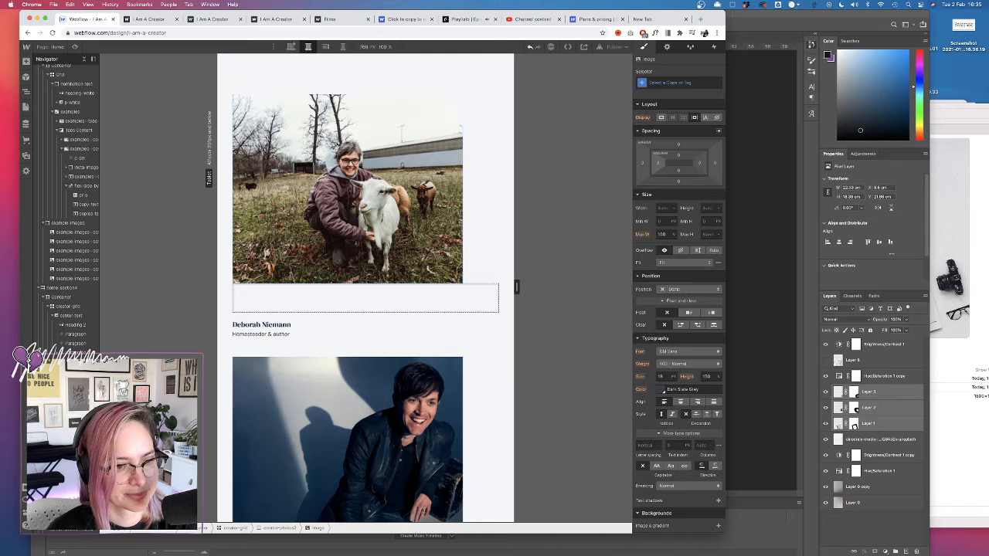
key(Delete)
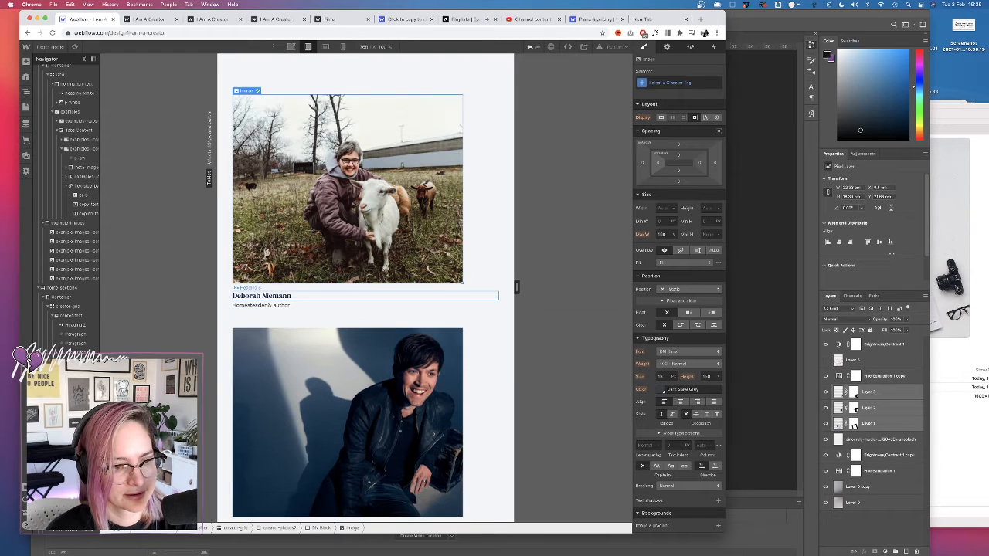
drag(262, 284, 261, 303)
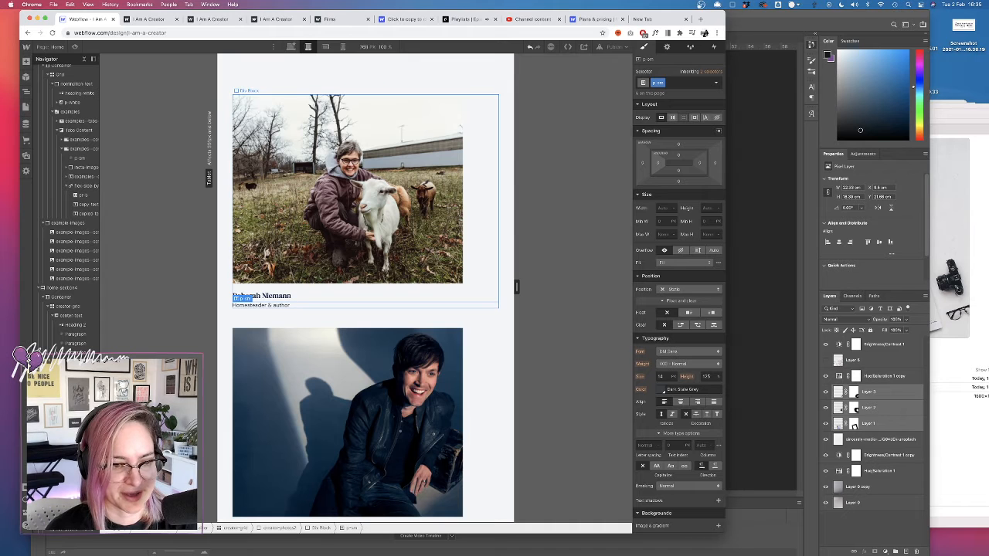
- Add another div block to the second creator photos block and move the musician's image, name heading and caption into it
click(262, 318)
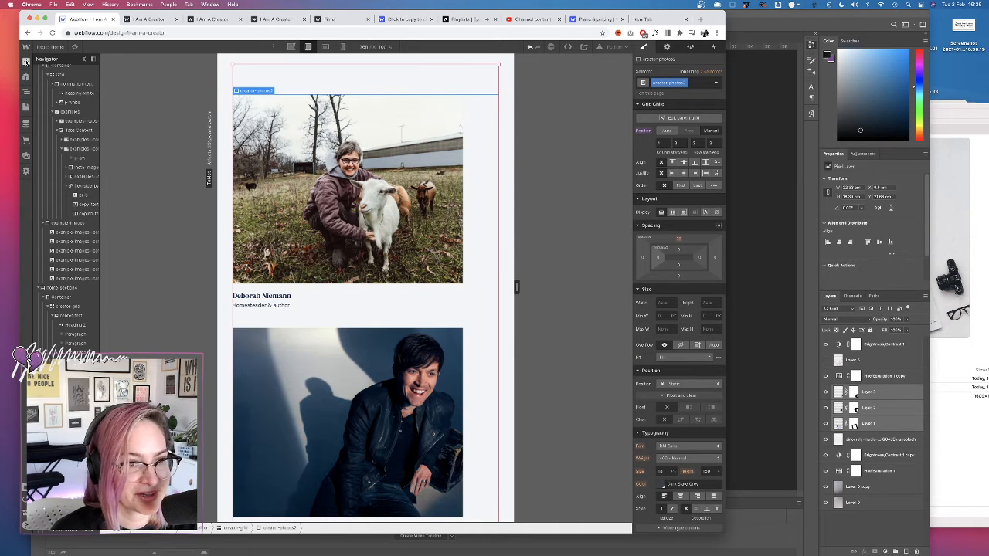
click(26, 62)
click(49, 226)
scroll(348, 209, down, 2)
click(348, 193)
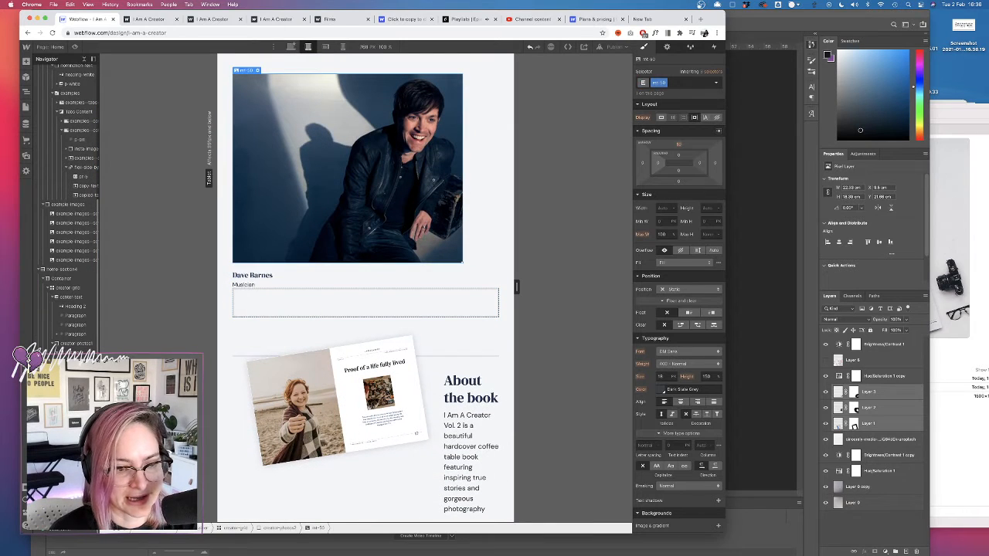
drag(348, 193, 355, 303)
drag(255, 67, 294, 303)
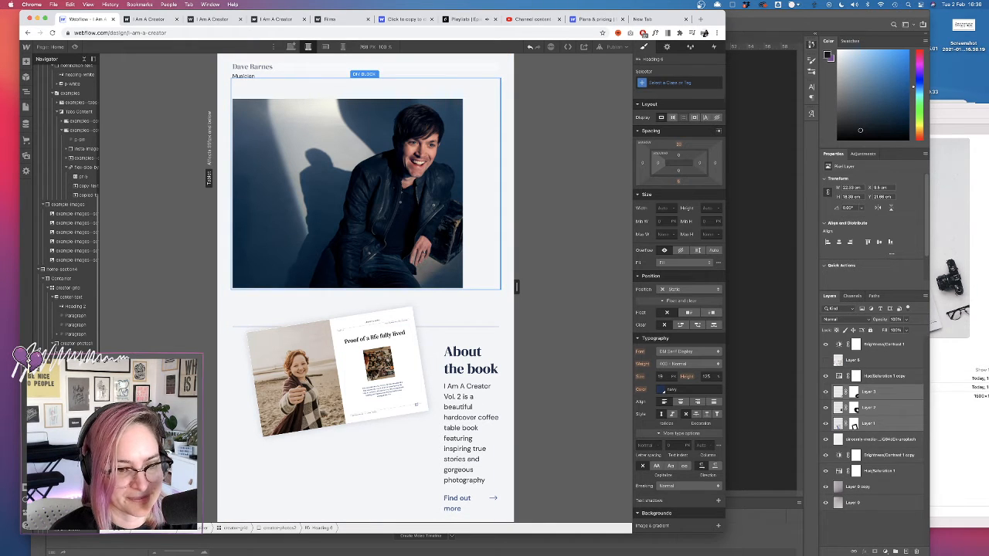
drag(293, 285, 293, 283)
click(244, 57)
drag(245, 58, 249, 286)
click(480, 251)
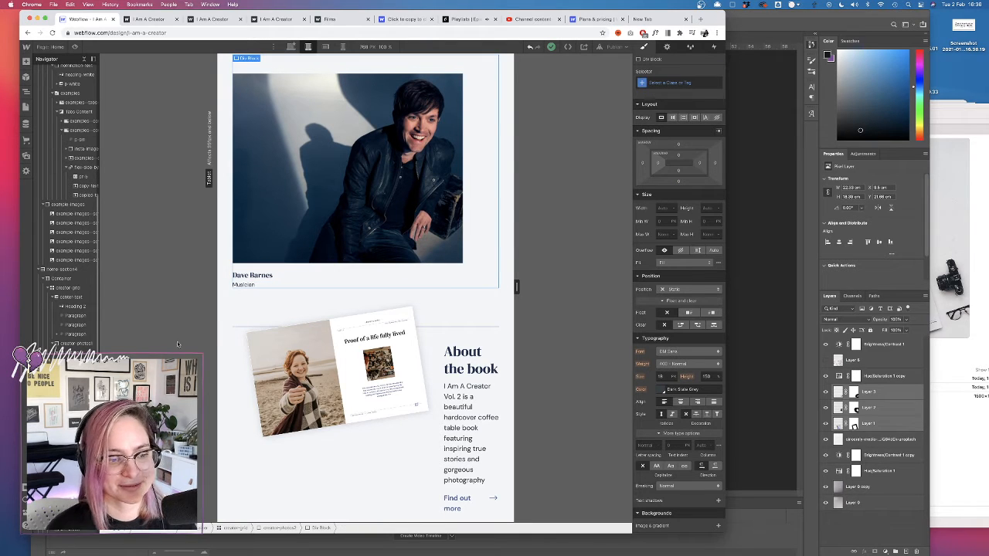
- Apply the "second creator" class to the musician's div block and remove the "mt-50" class from the image inside it
click(690, 80)
text(second)
click(657, 127)
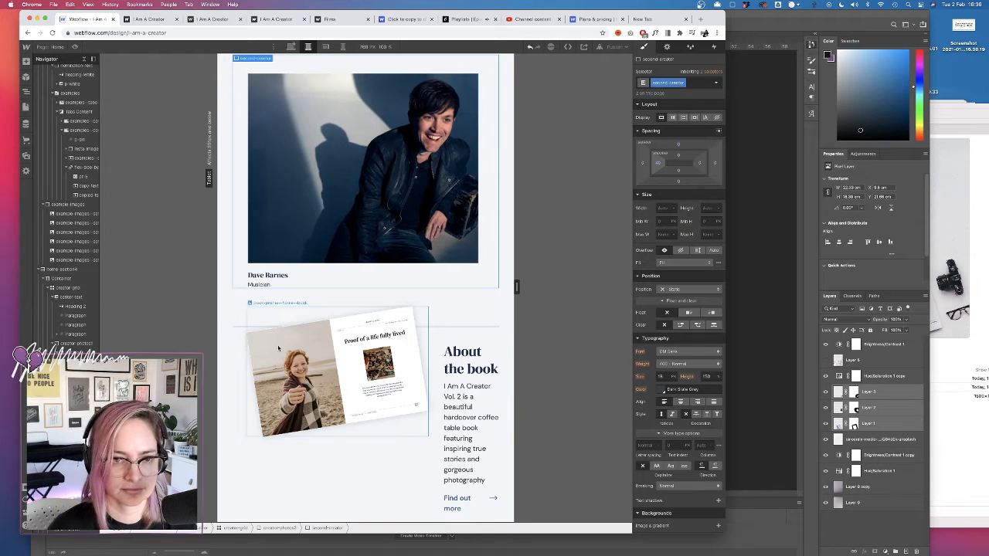
click(417, 168)
click(676, 83)
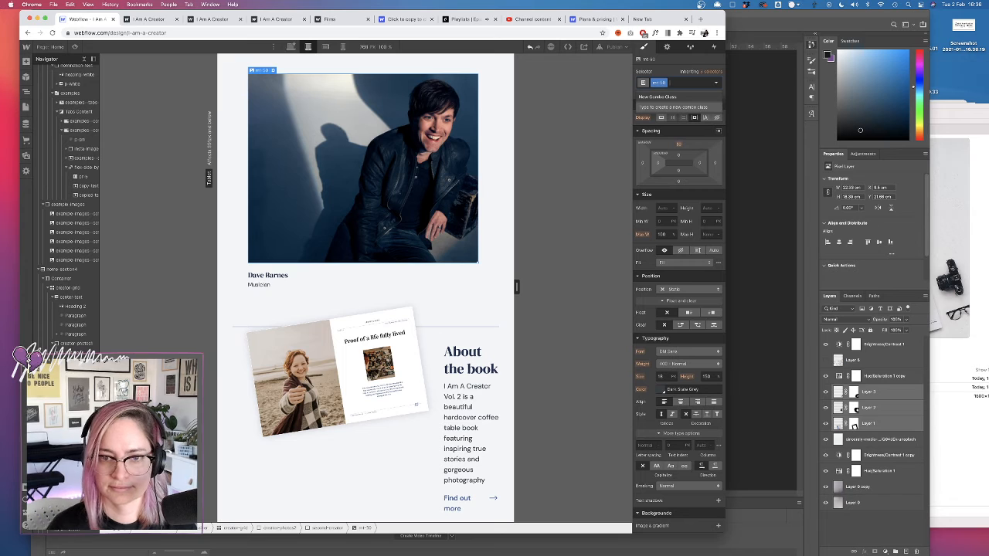
key(BackSpace)
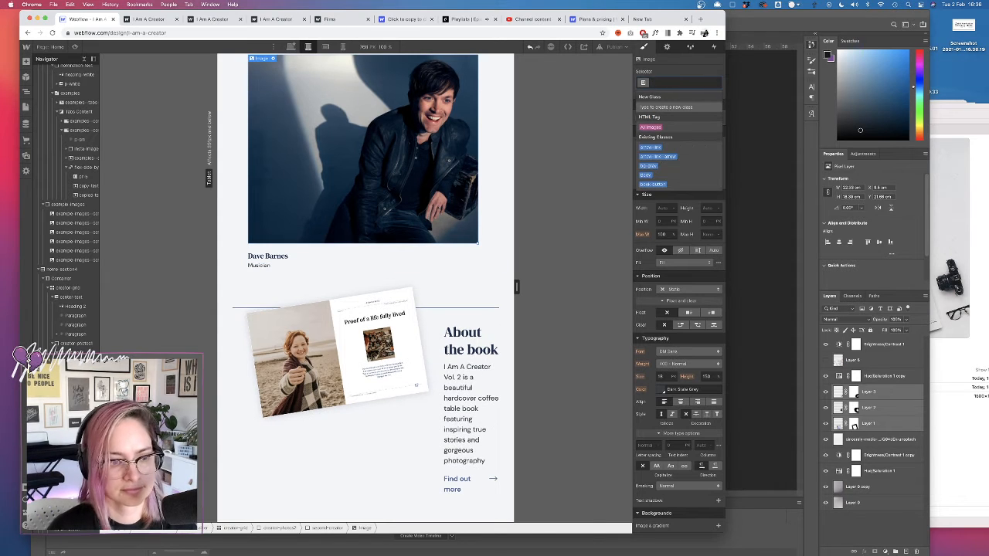
- Set the second creator photos block to a horizontal flex layout so its two creators sit side by side
click(489, 131)
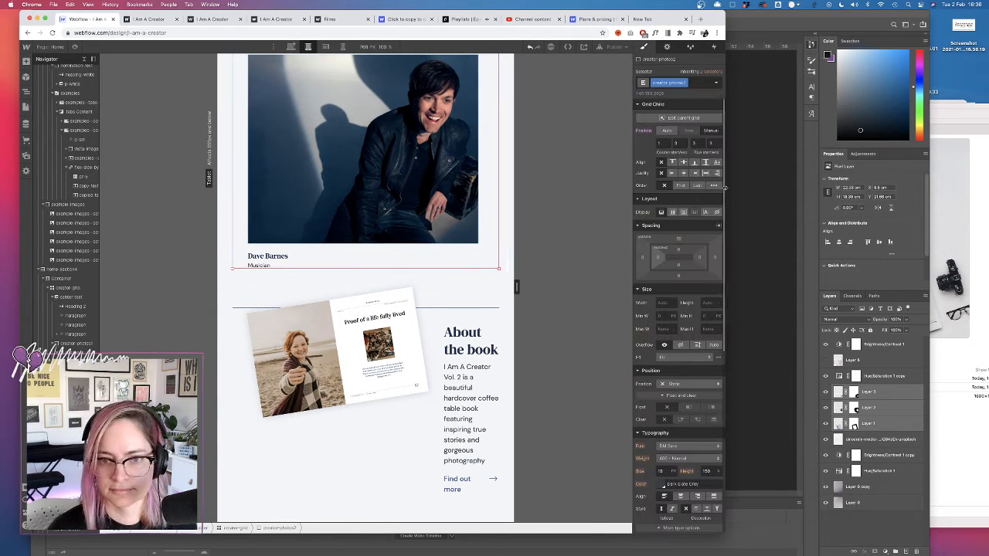
click(672, 212)
scroll(495, 340, up, 8)
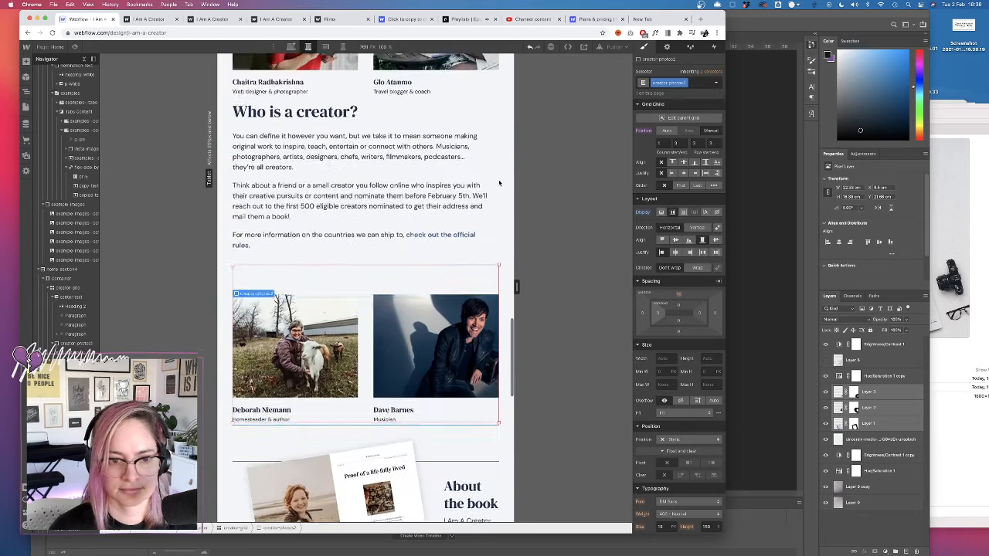
scroll(589, 258, up, 2)
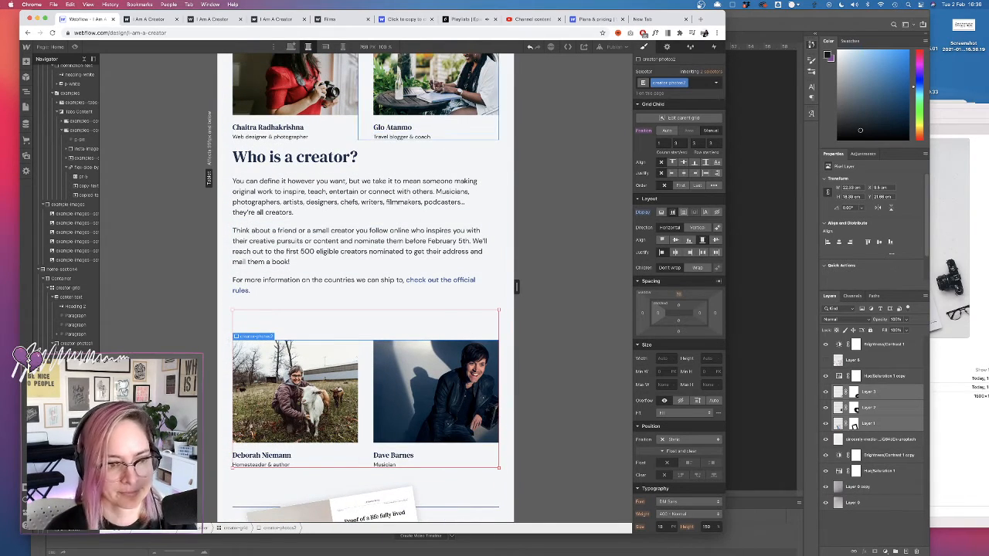
- Set the top margin of the second creator photos block to 0
click(376, 131)
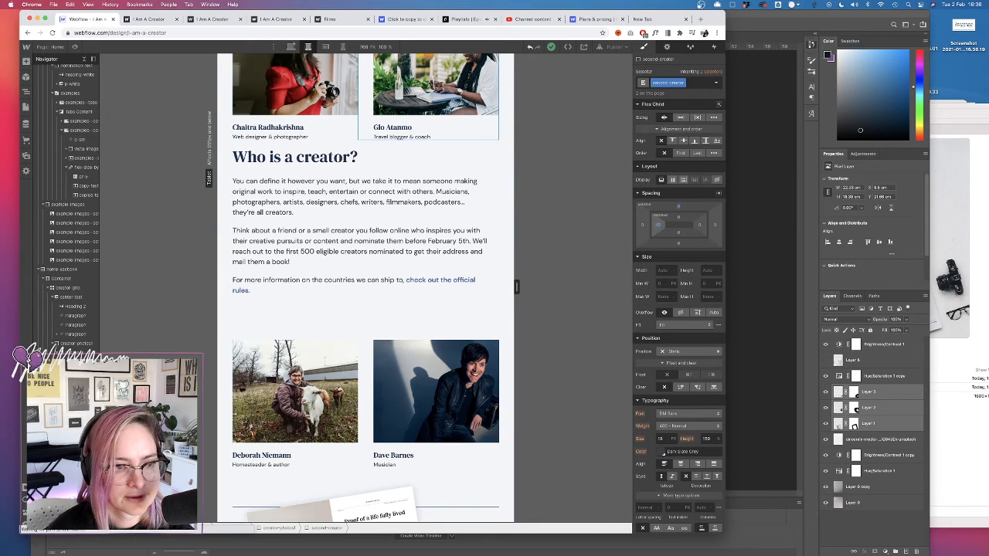
click(366, 387)
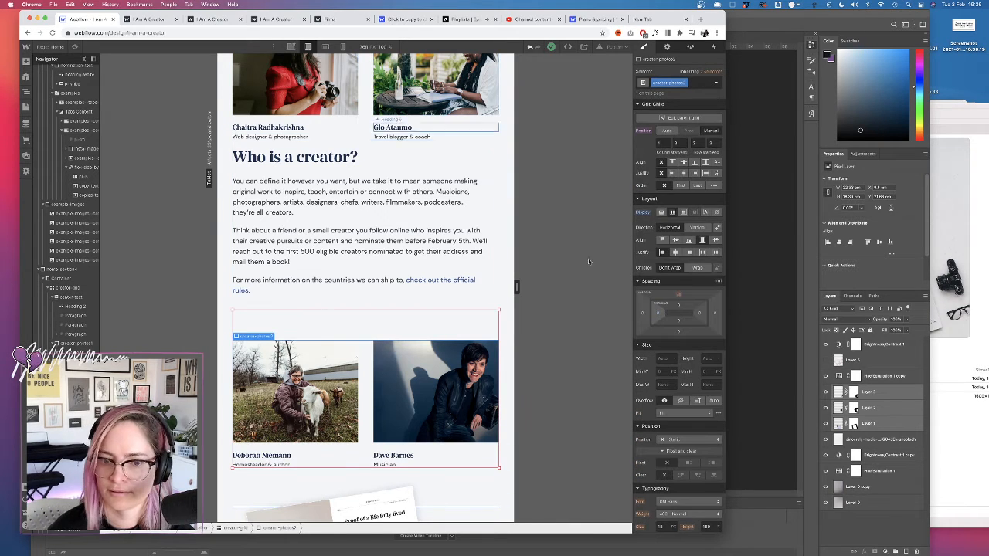
click(678, 296)
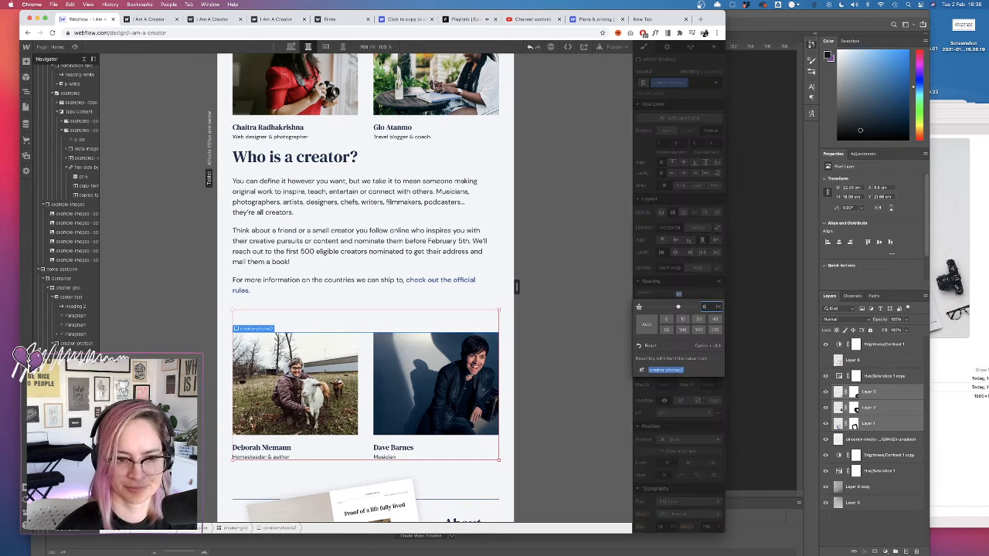
key(Return)
scroll(586, 320, up, 3)
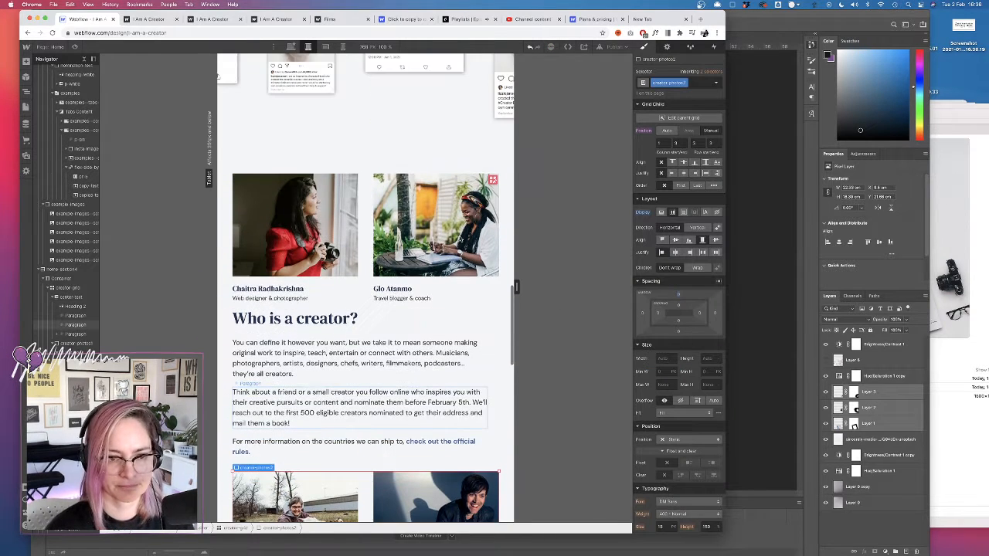
scroll(460, 239, down, 2)
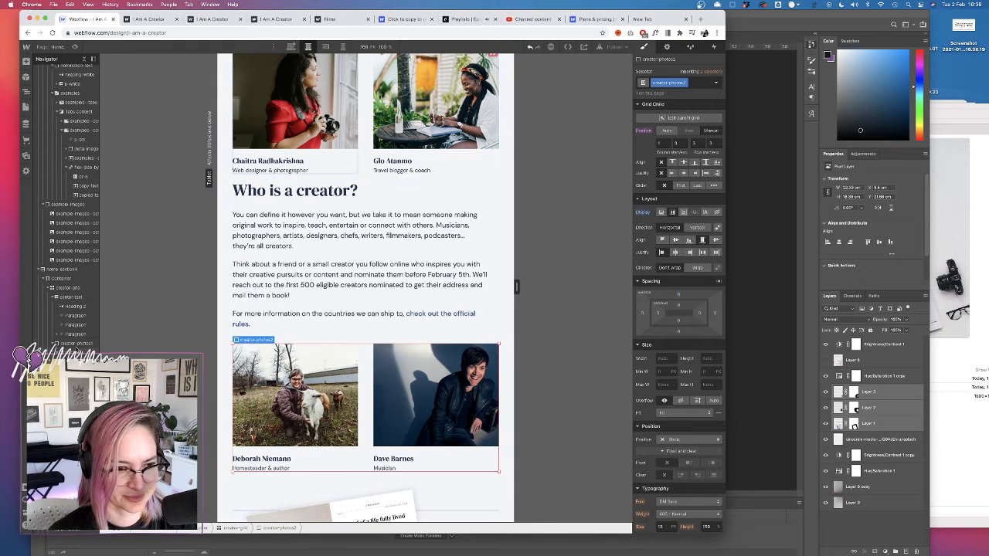
- Place the first creator photos block in row 2 of the creator grid
click(78, 344)
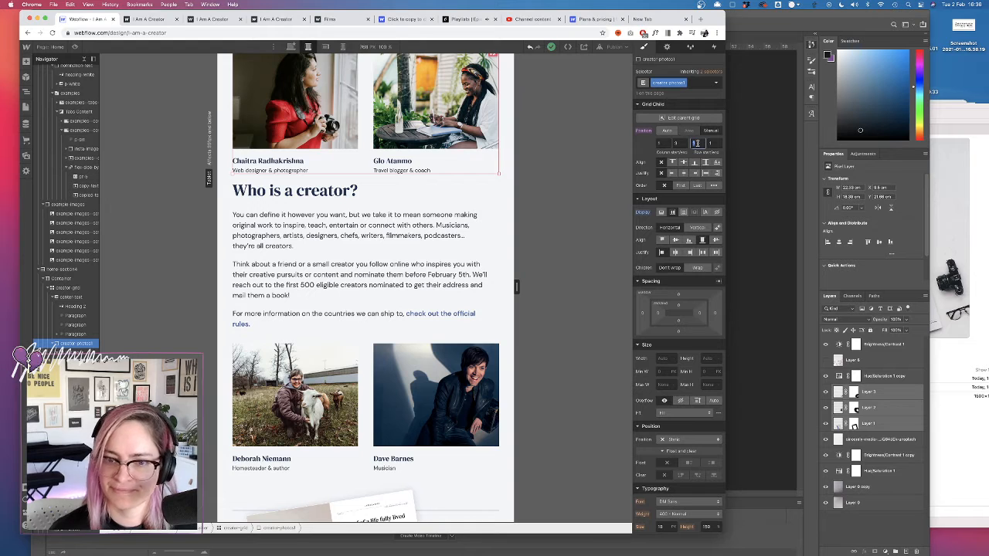
text(2)
key(Tab)
key(Tab)
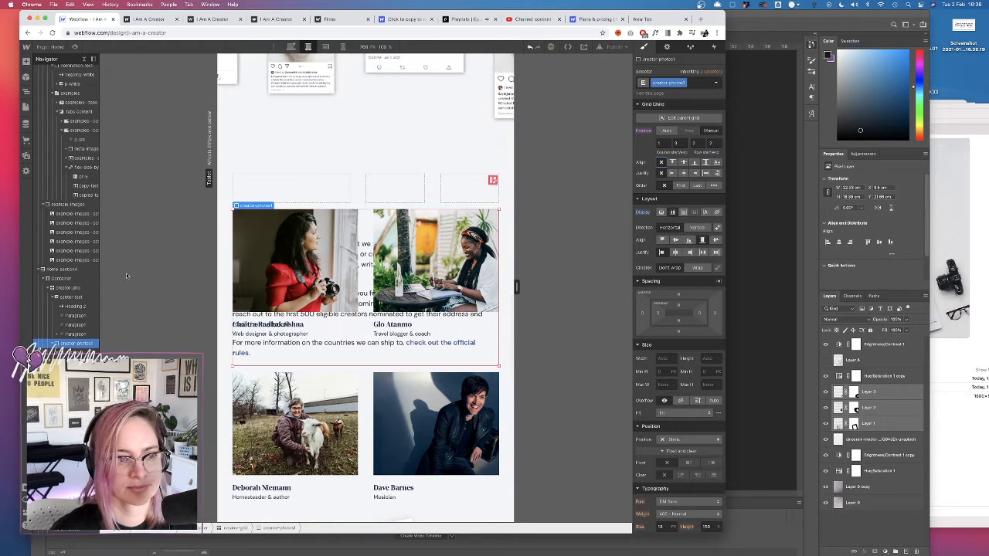
- Place the "Who is a creator?" text block in row 1 of the creator grid
click(71, 299)
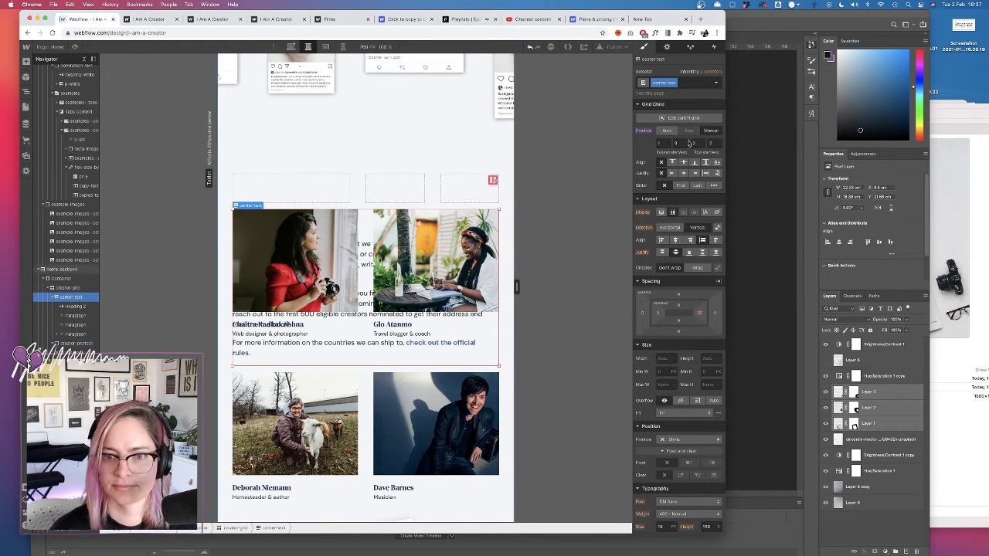
key(Tab)
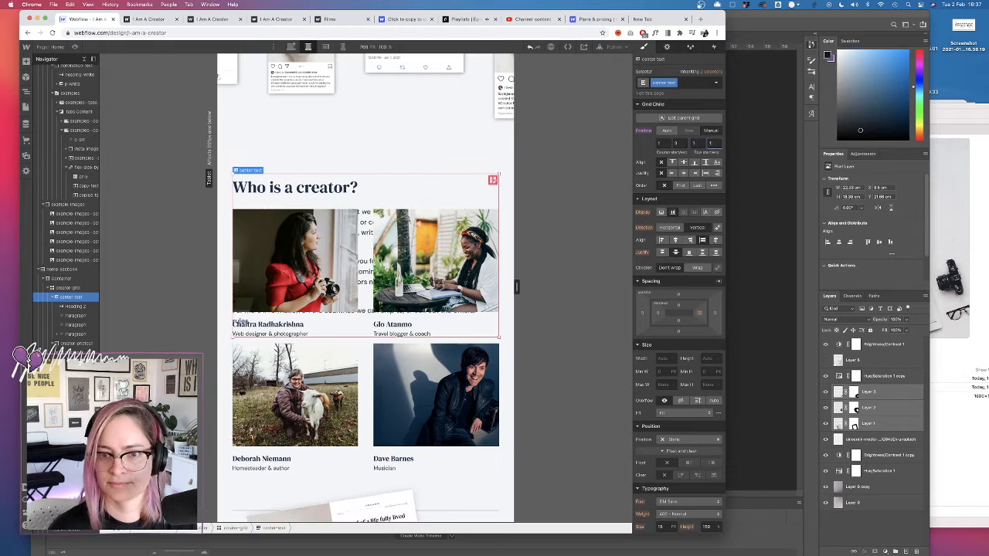
text(1)
key(Tab)
scroll(431, 343, down, 5)
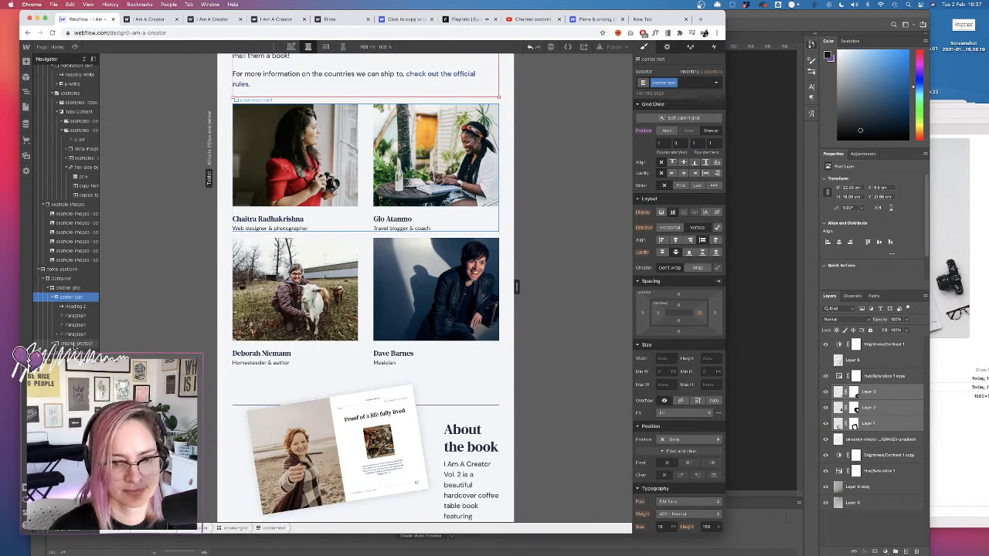
- Increase the top margin of the second creator photos block to about 30 px
click(366, 220)
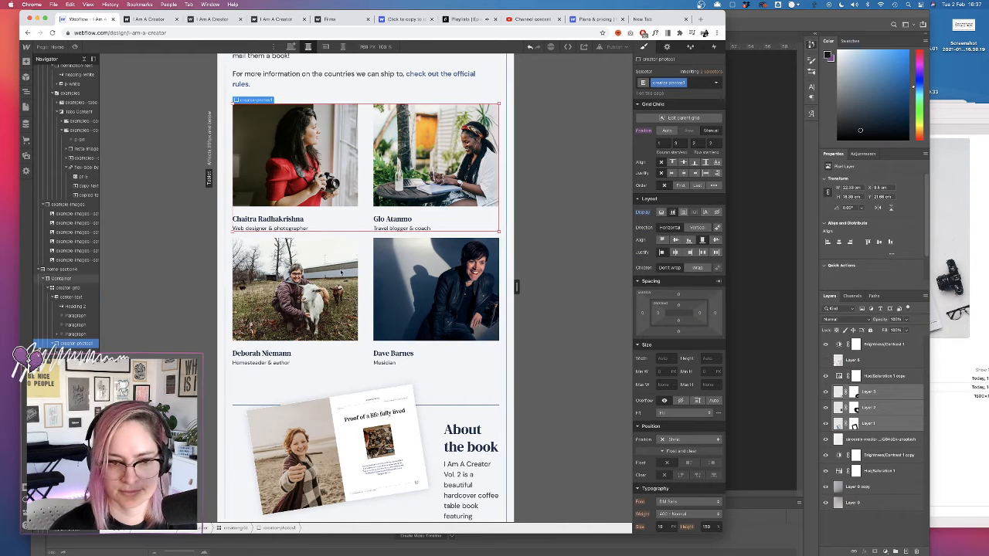
click(367, 272)
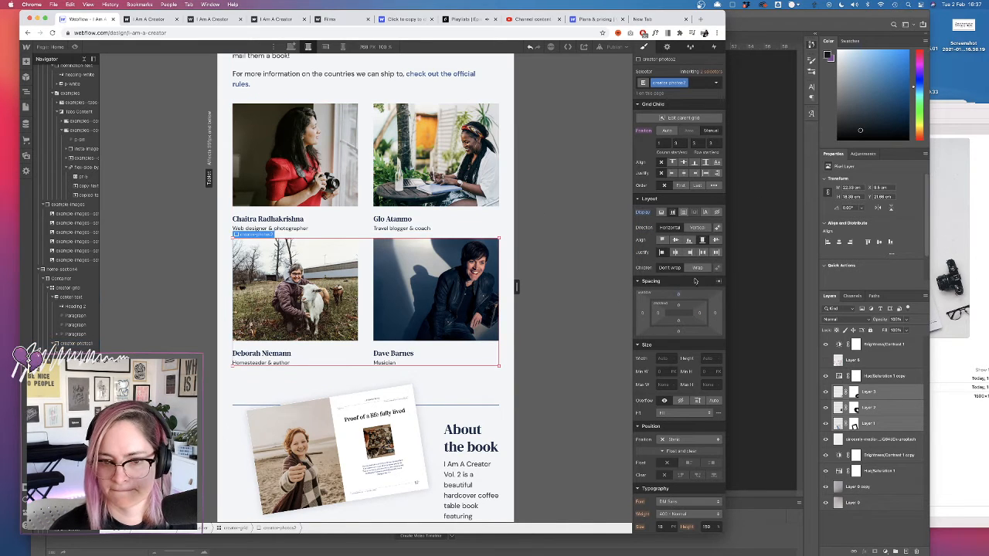
drag(679, 293, 679, 279)
scroll(460, 420, down, 3)
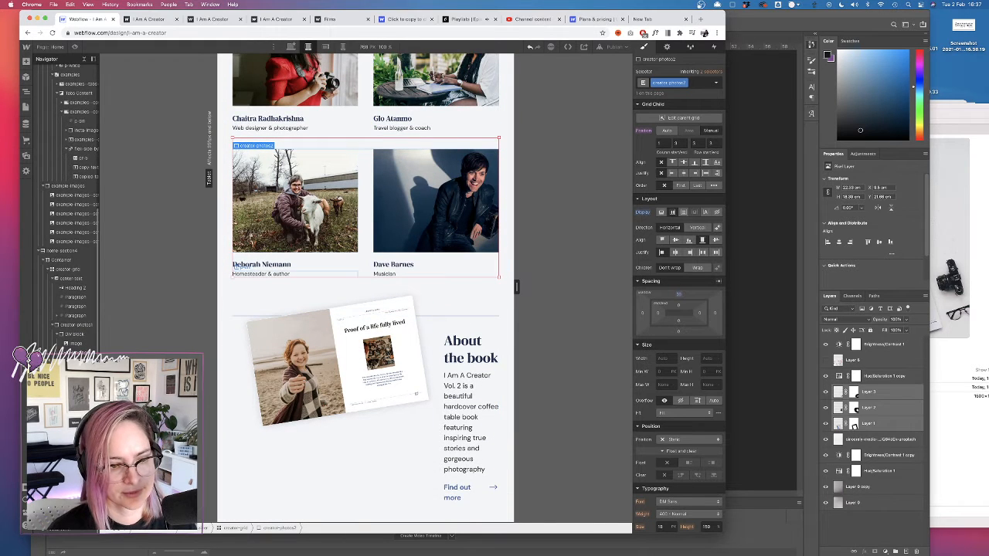
- Stack the About the book section's contents vertically and center-align its text
click(309, 298)
scroll(402, 271, down, 5)
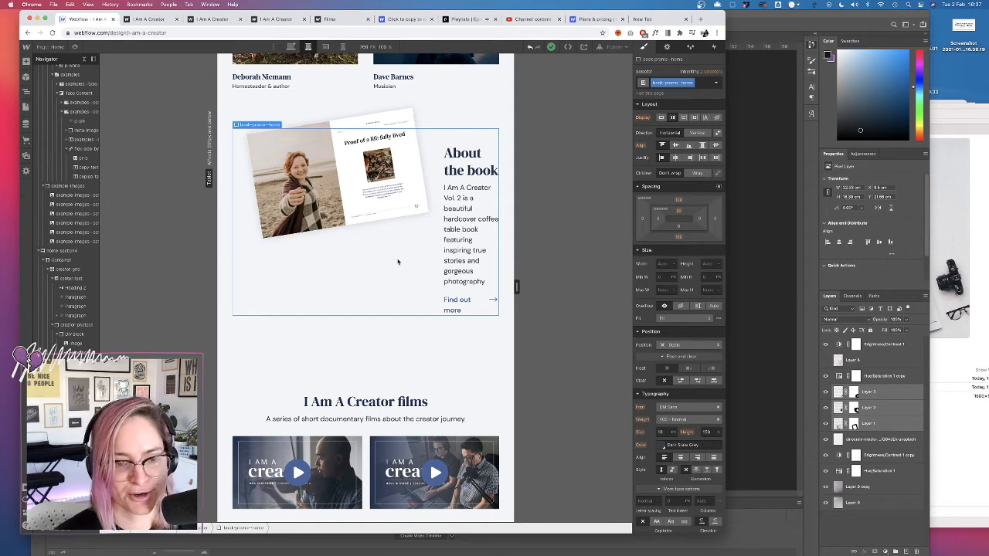
scroll(418, 248, down, 2)
scroll(433, 232, up, 3)
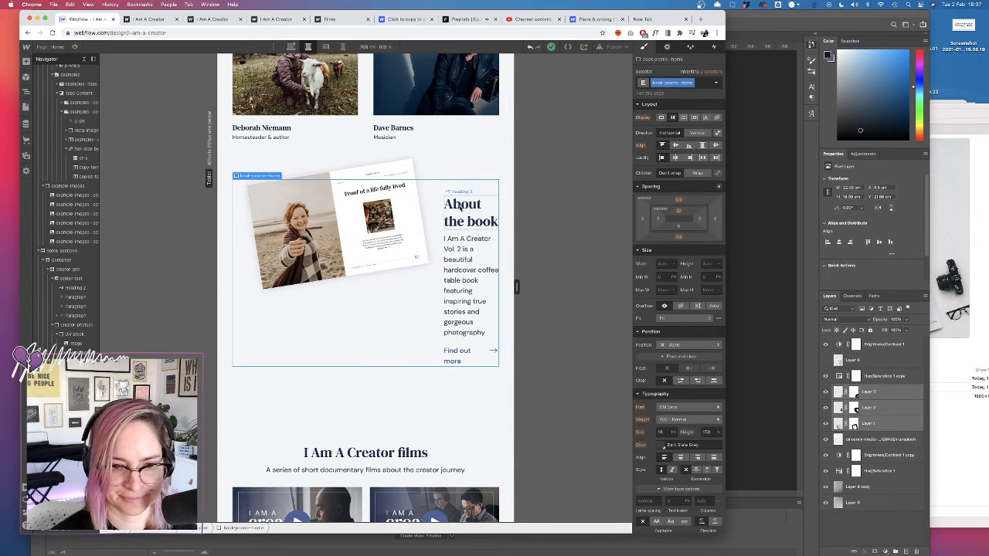
click(397, 198)
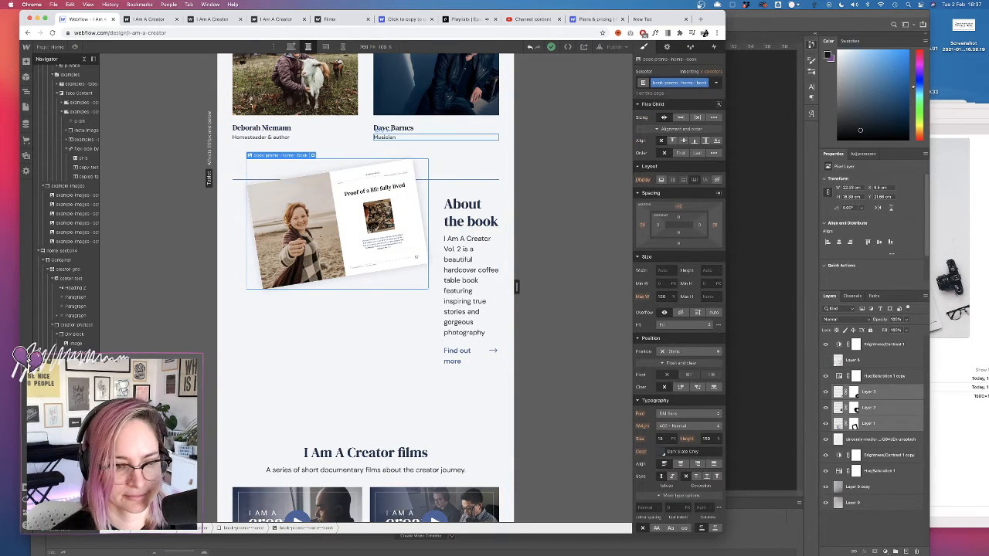
click(305, 327)
scroll(304, 327, down, 3)
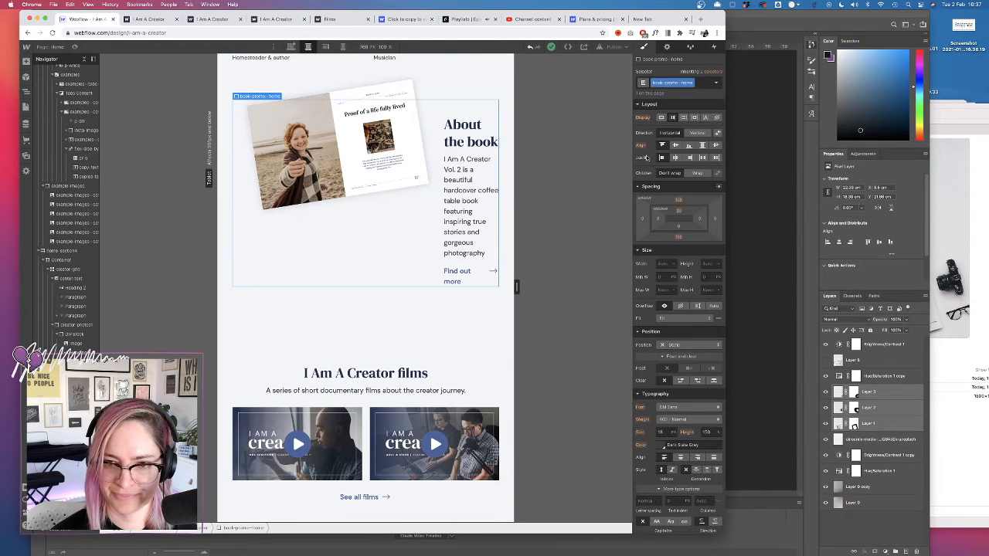
click(698, 132)
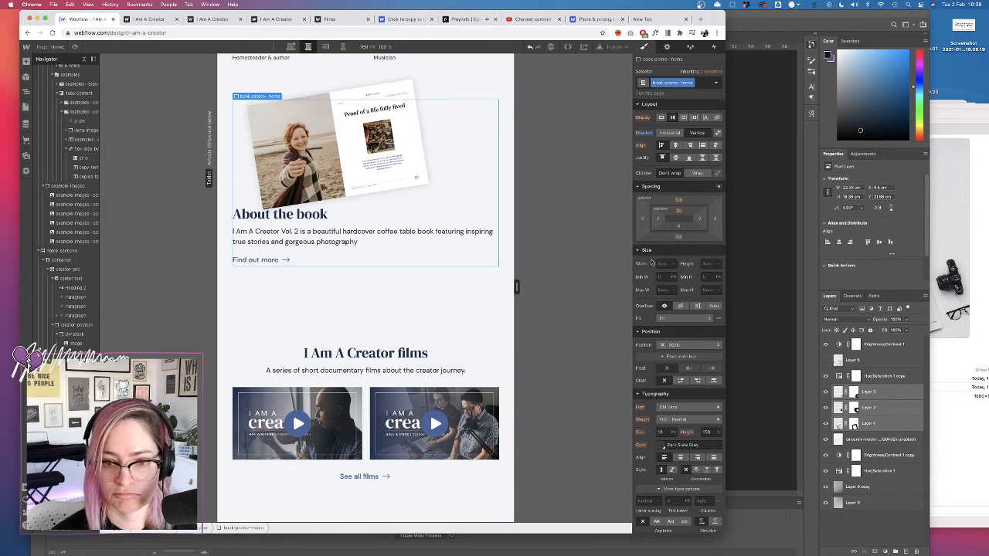
click(685, 458)
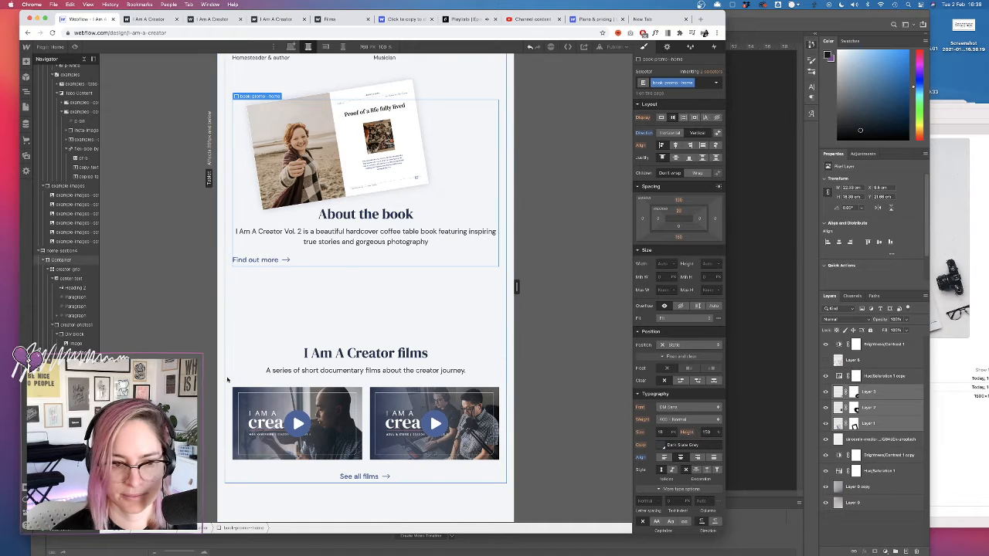
- Align the items of the About the book section to the center
click(277, 260)
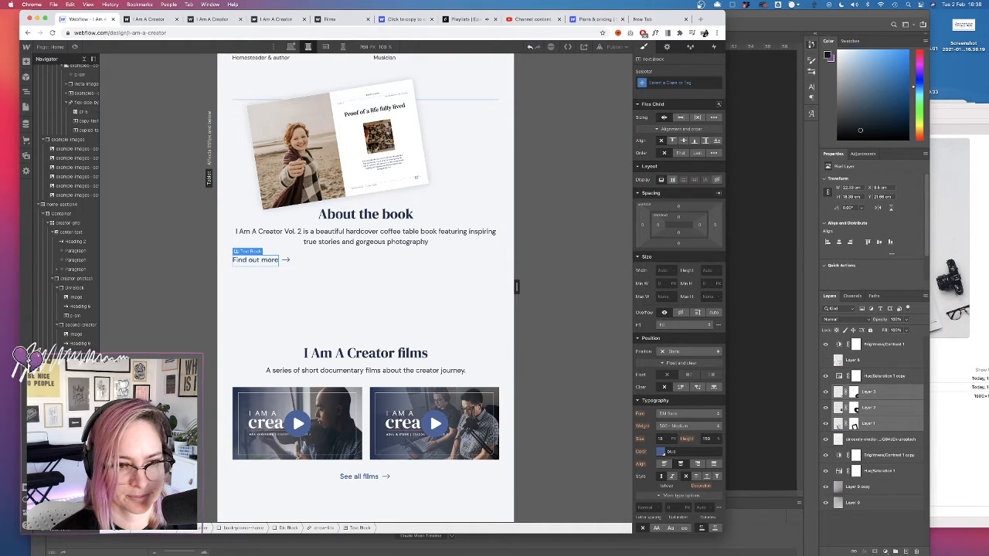
click(433, 261)
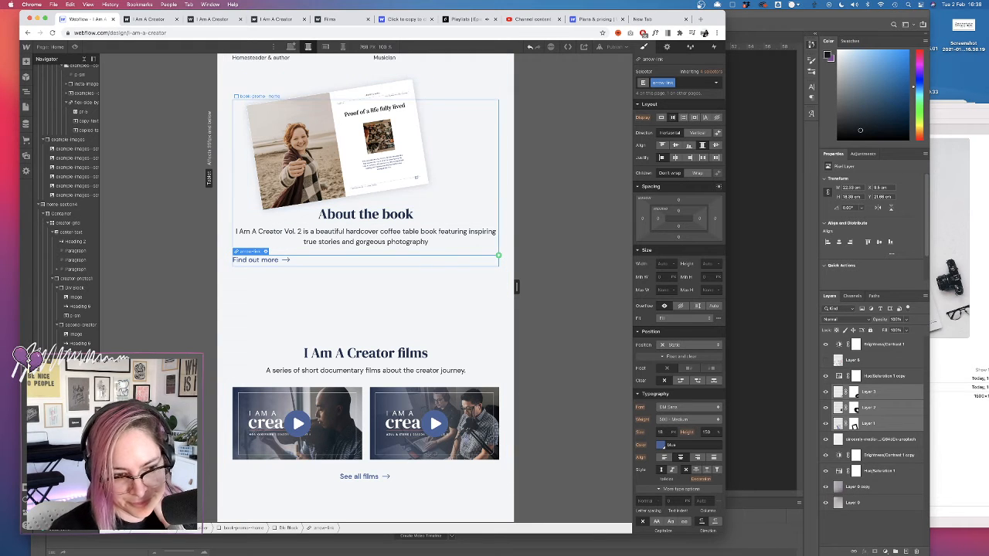
click(462, 171)
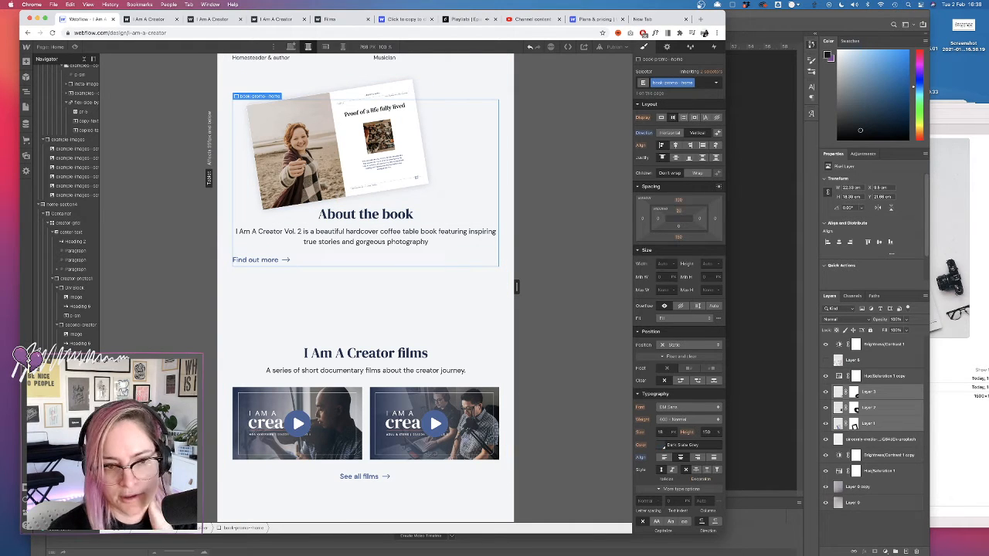
click(675, 145)
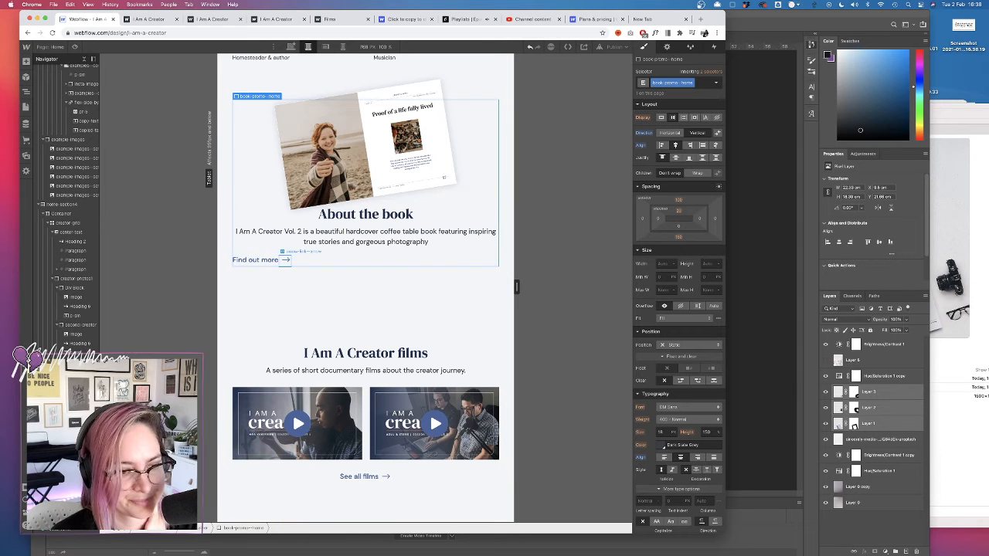
- Try center justification on the "arrow-link" class, compare the page's other arrow links, and restore start justification
click(259, 259)
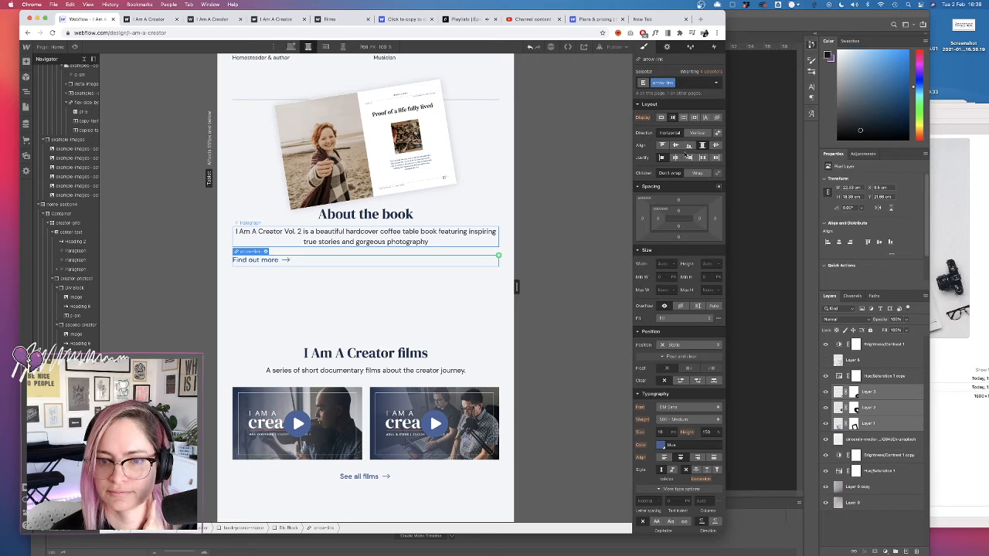
click(675, 157)
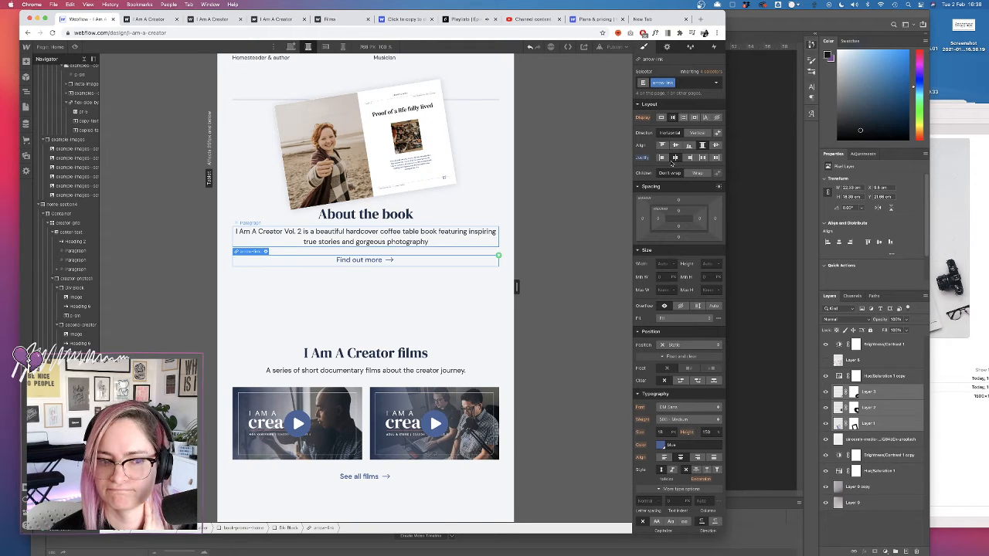
scroll(546, 337, up, 15)
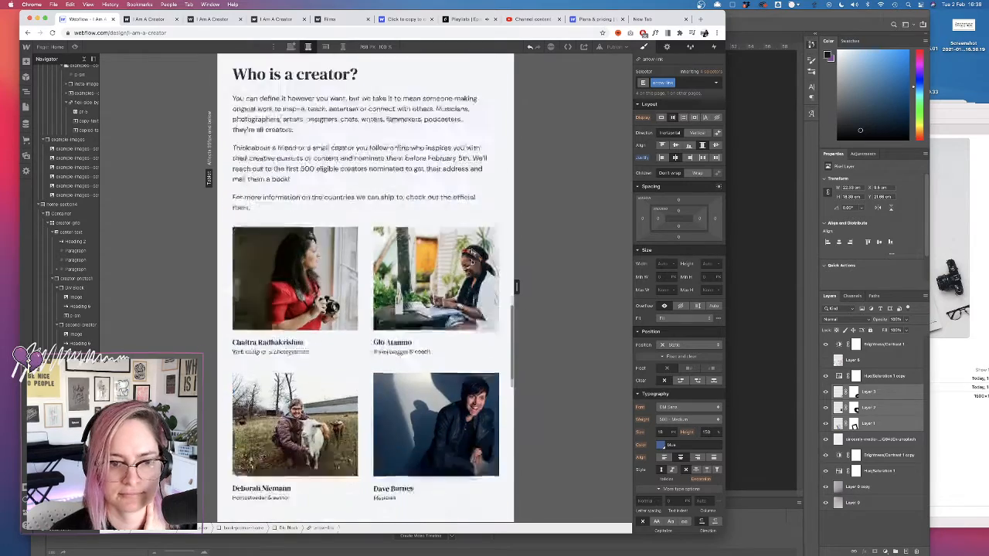
scroll(472, 250, down, 4)
scroll(473, 251, up, 9)
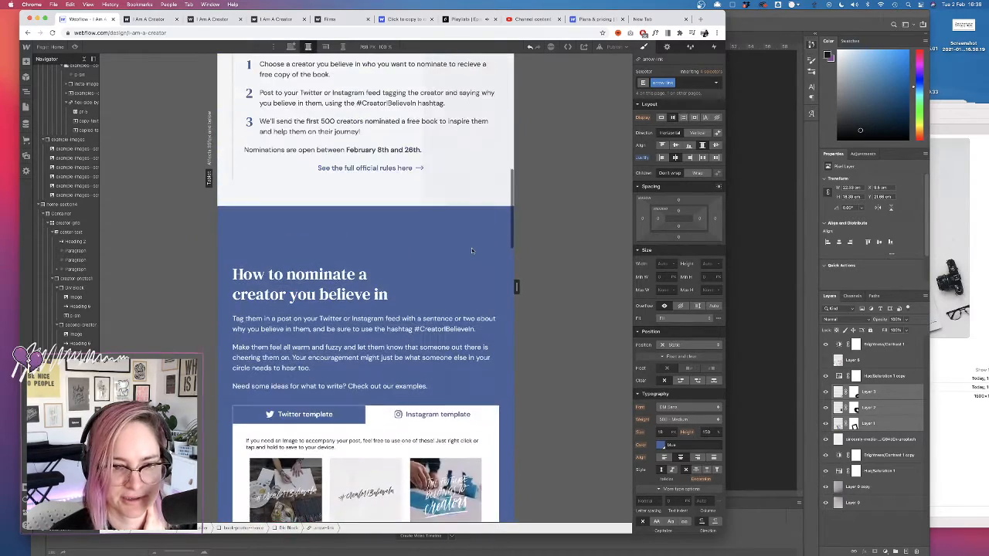
click(662, 157)
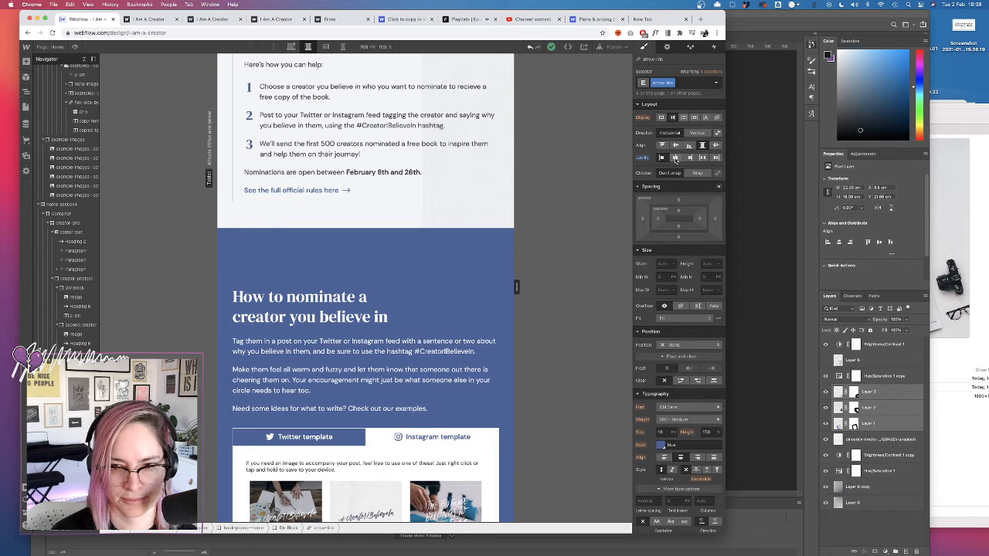
click(675, 158)
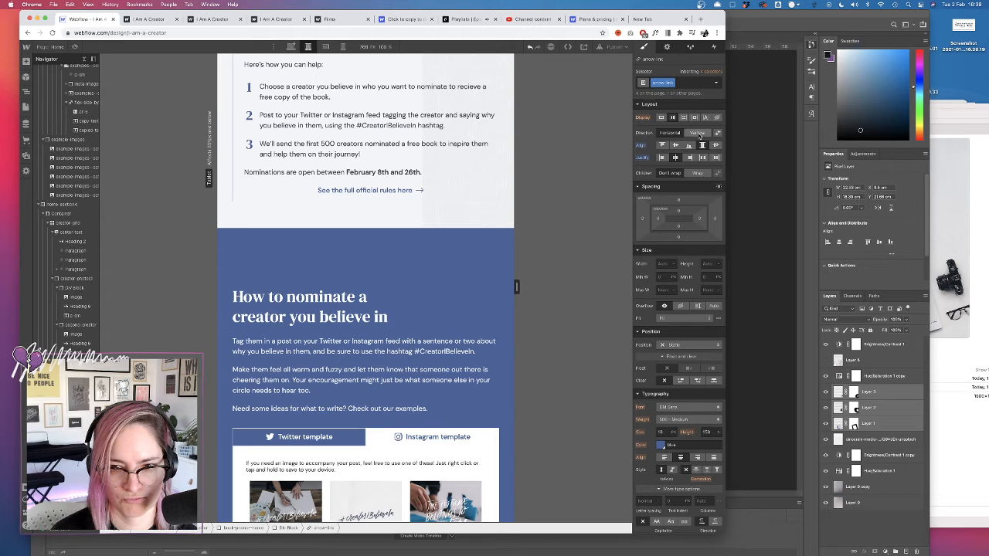
click(661, 158)
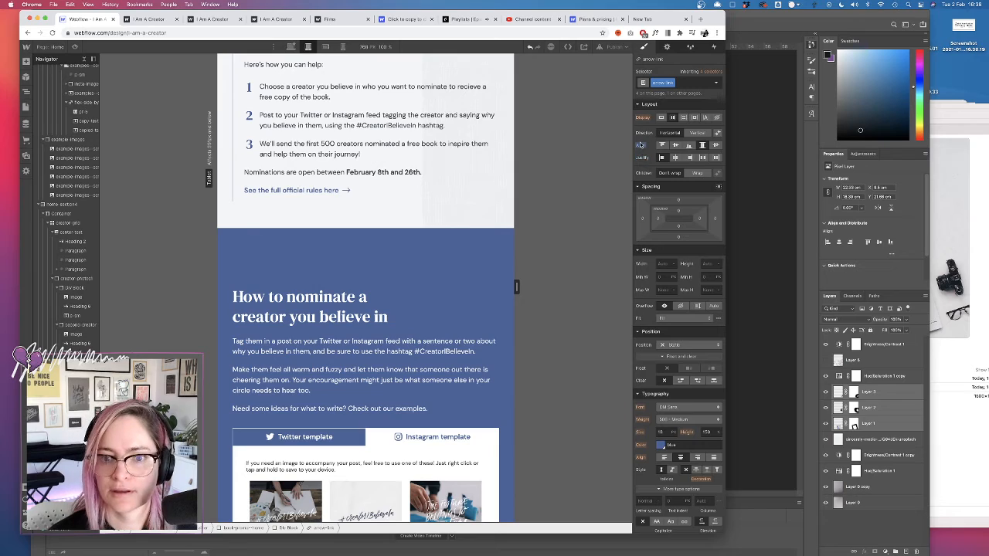
- Create the combo class "arrow-link--centered-mobile" on the Find out more link in the About the book section
scroll(453, 280, down, 20)
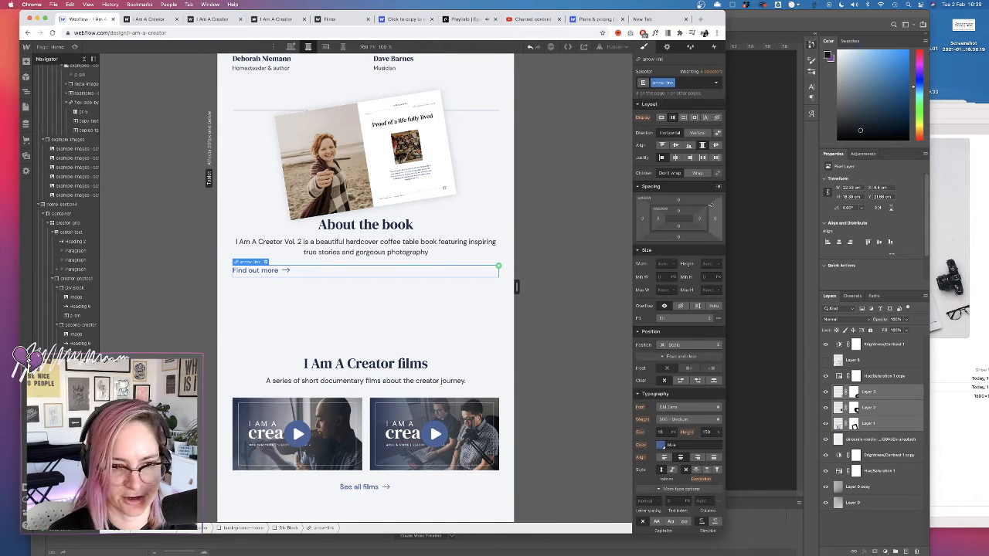
click(687, 84)
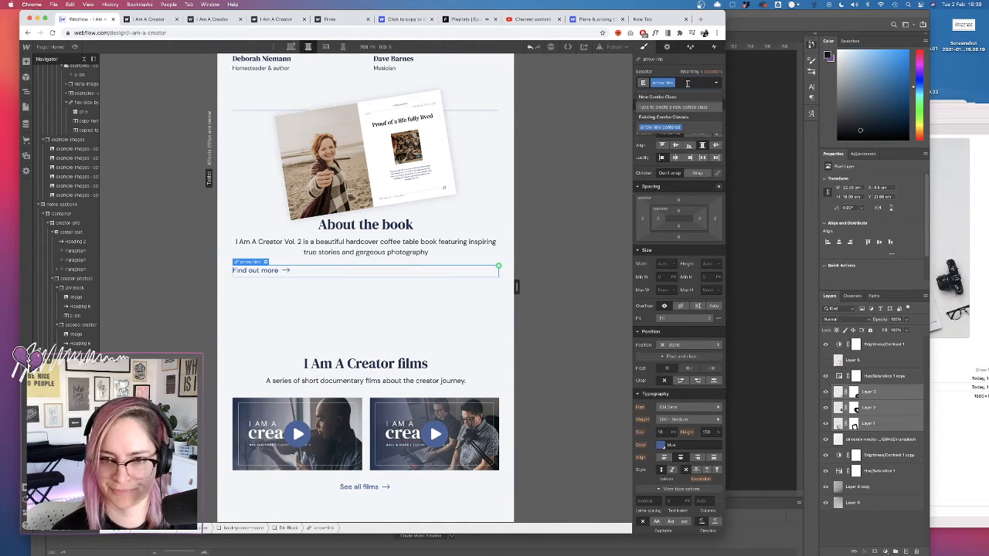
text(ar)
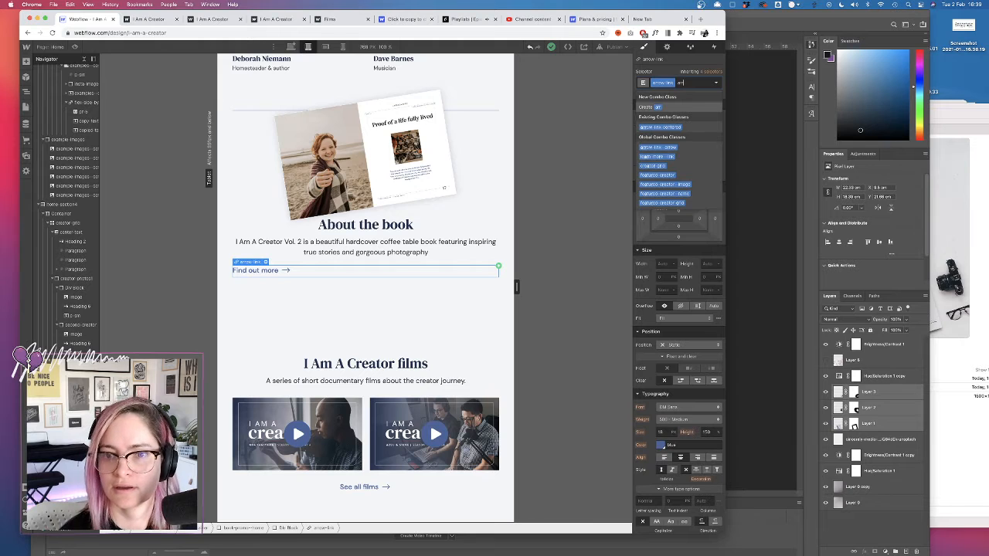
text(row-link-centered)
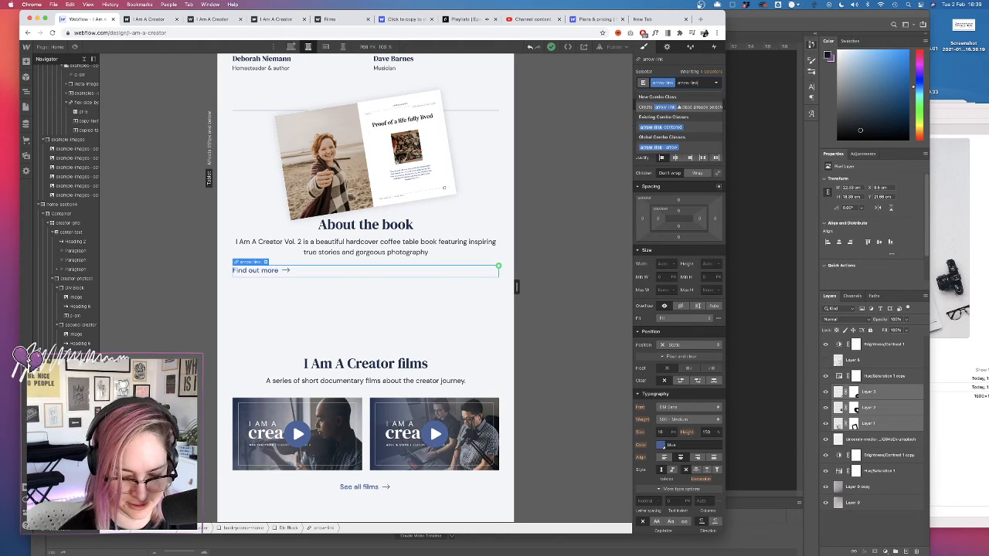
text(-mobile)
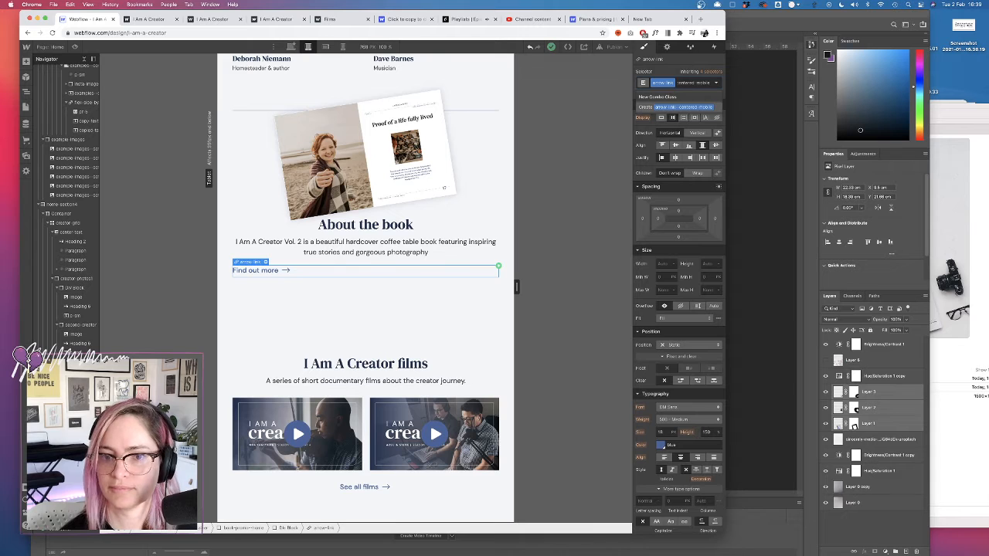
key(Return)
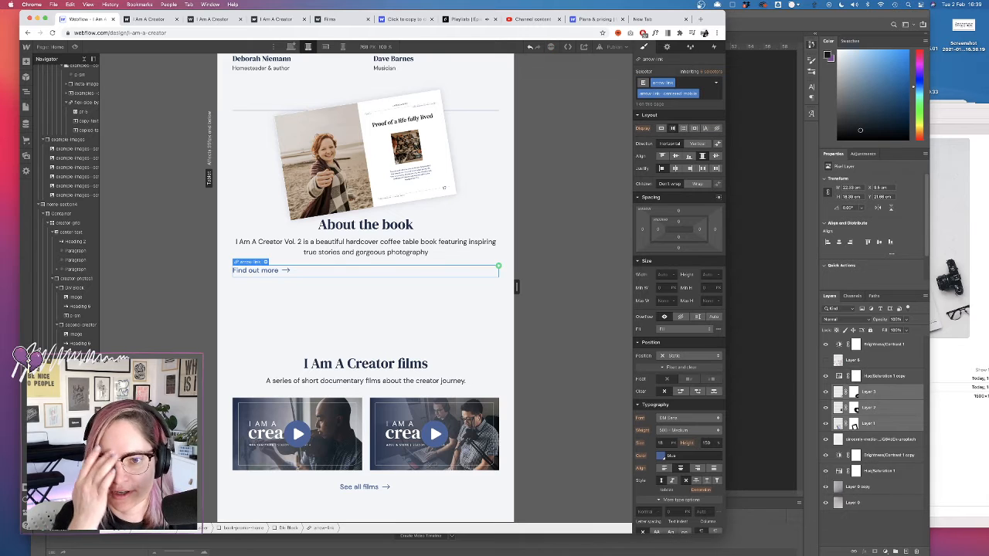
- Center-justify the Find out more link at the tablet breakpoint and compare it with the desktop layout
click(676, 168)
click(291, 47)
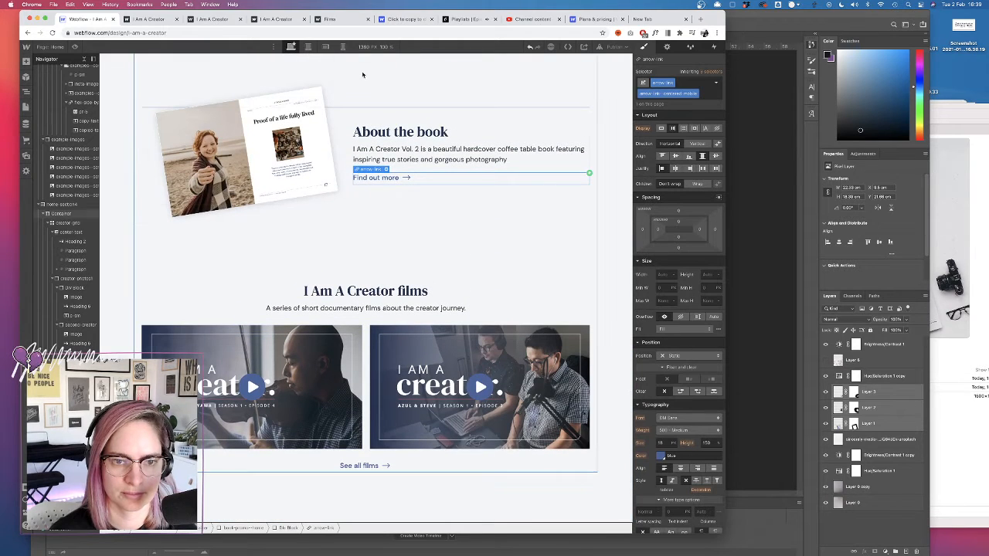
click(309, 47)
scroll(356, 333, down, 5)
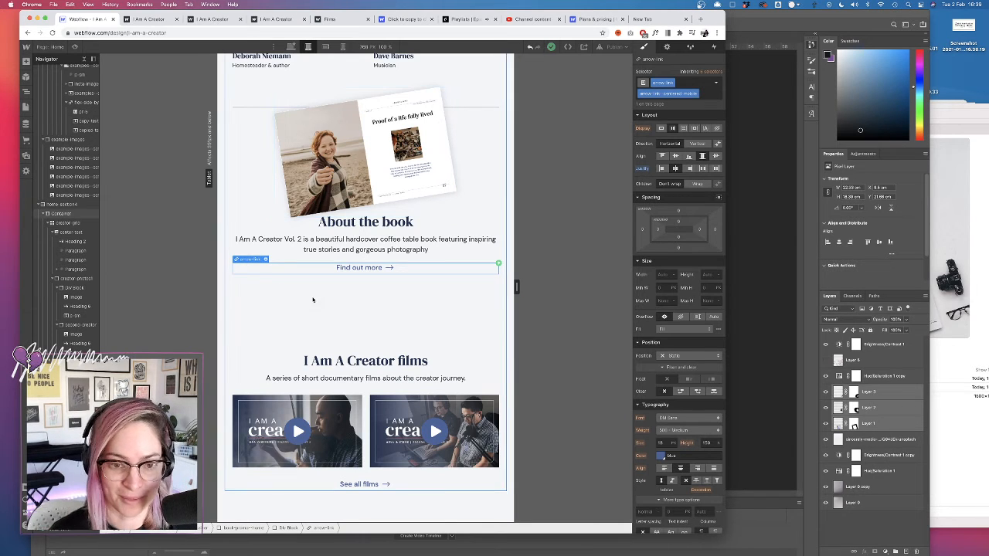
scroll(322, 318, down, 3)
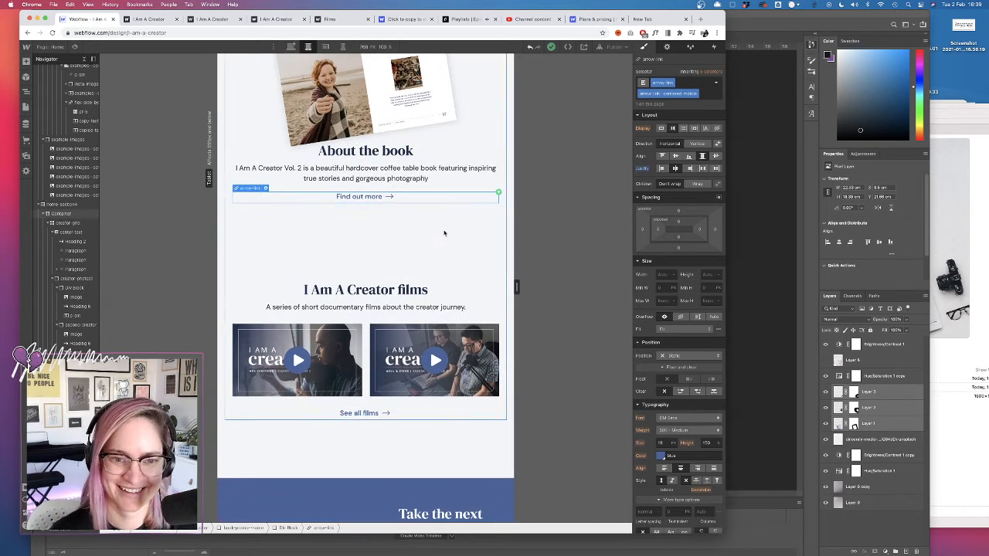
- Raise the tilted book image further above the About the book section's divider line with a more negative top margin
scroll(446, 229, up, 5)
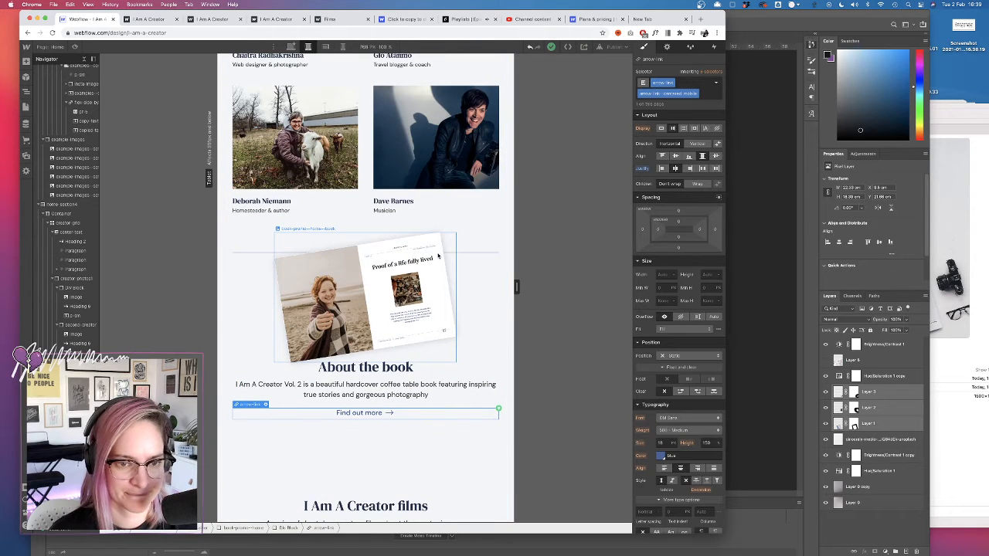
click(437, 260)
click(476, 282)
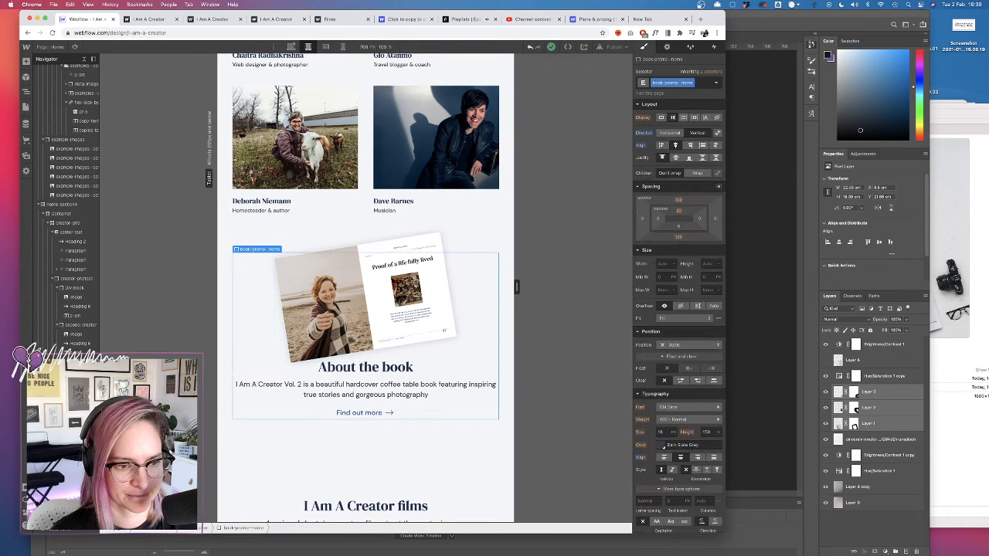
click(448, 410)
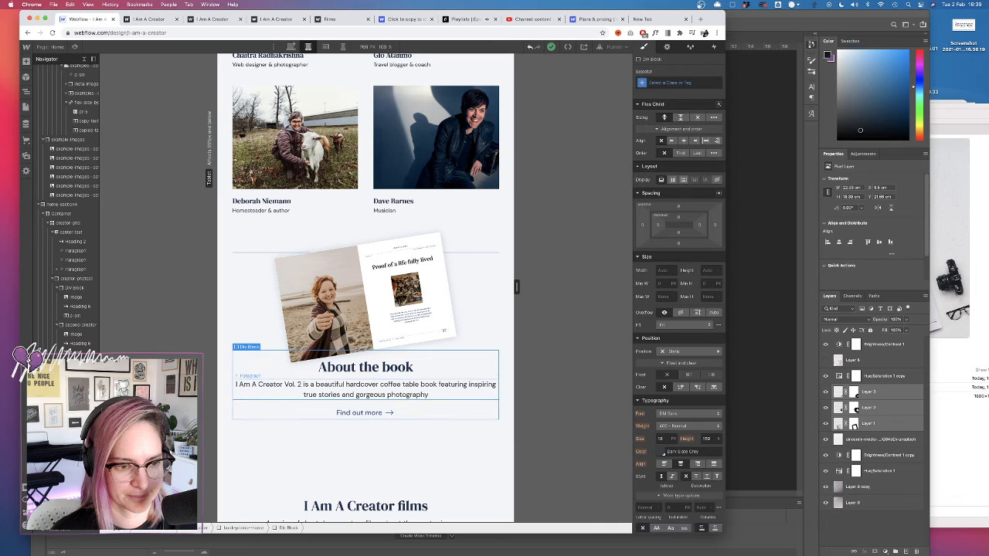
click(429, 323)
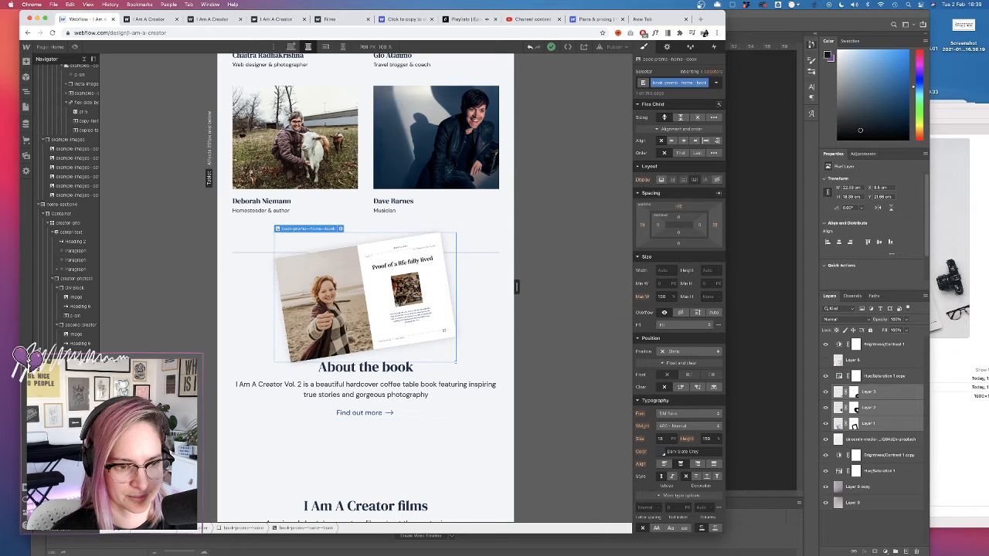
click(455, 410)
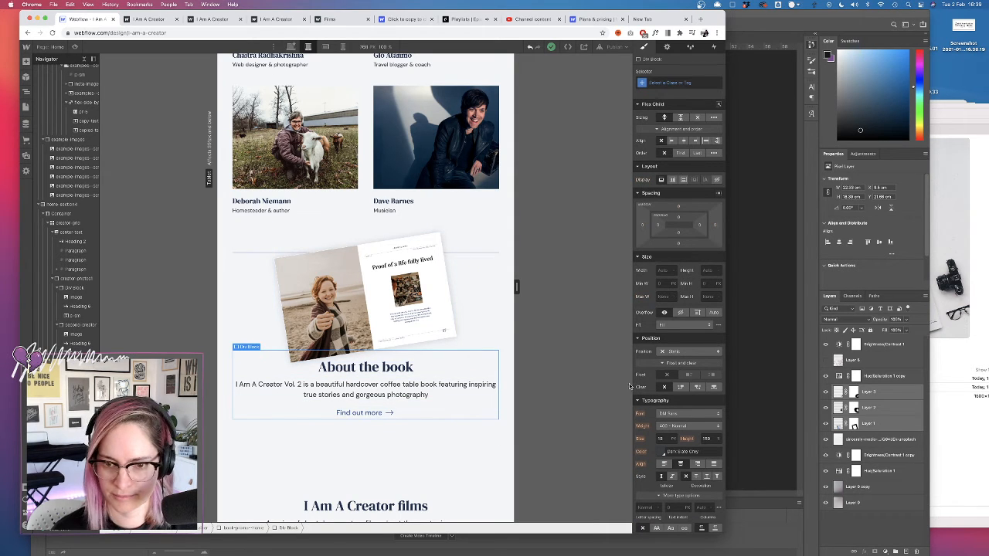
scroll(645, 409, down, 7)
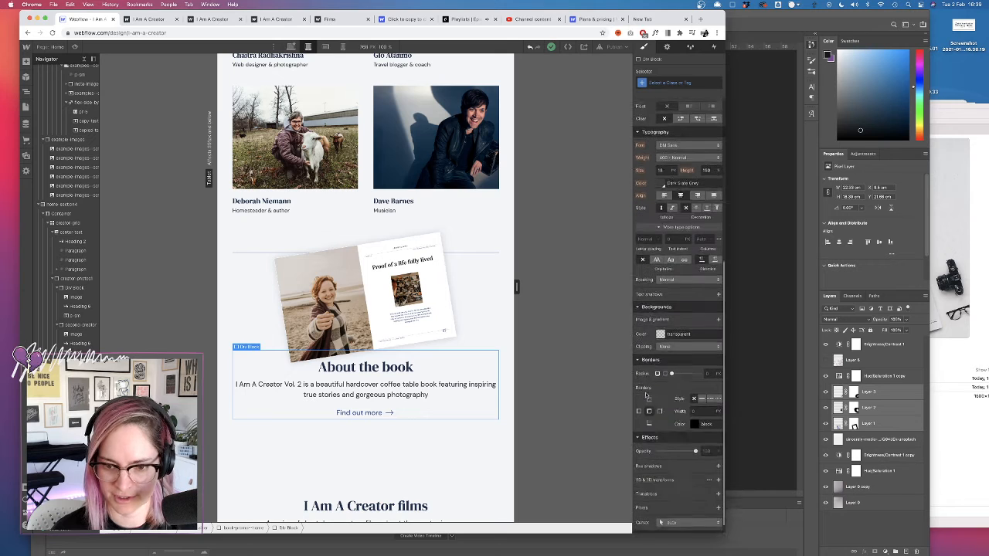
click(489, 255)
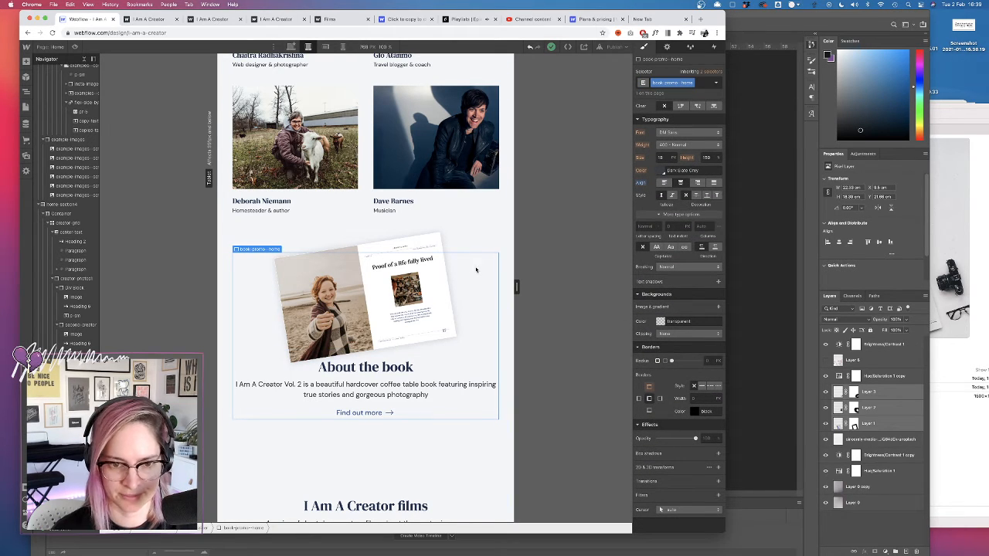
click(363, 294)
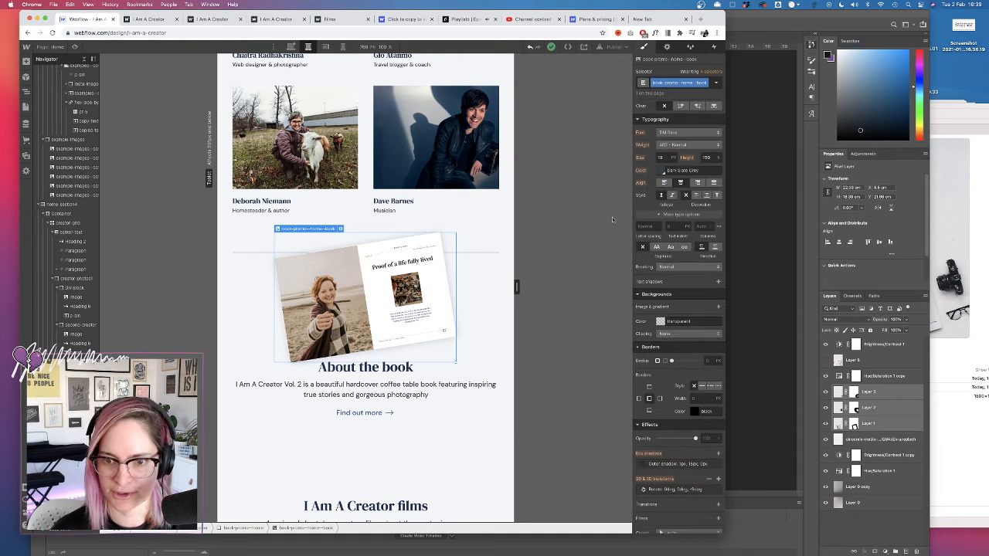
drag(670, 226, 670, 233)
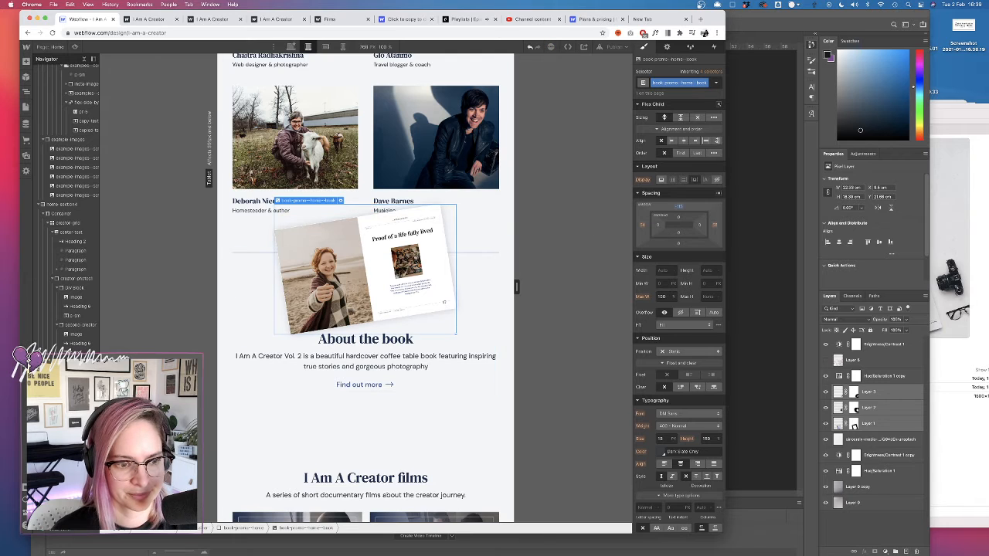
click(477, 302)
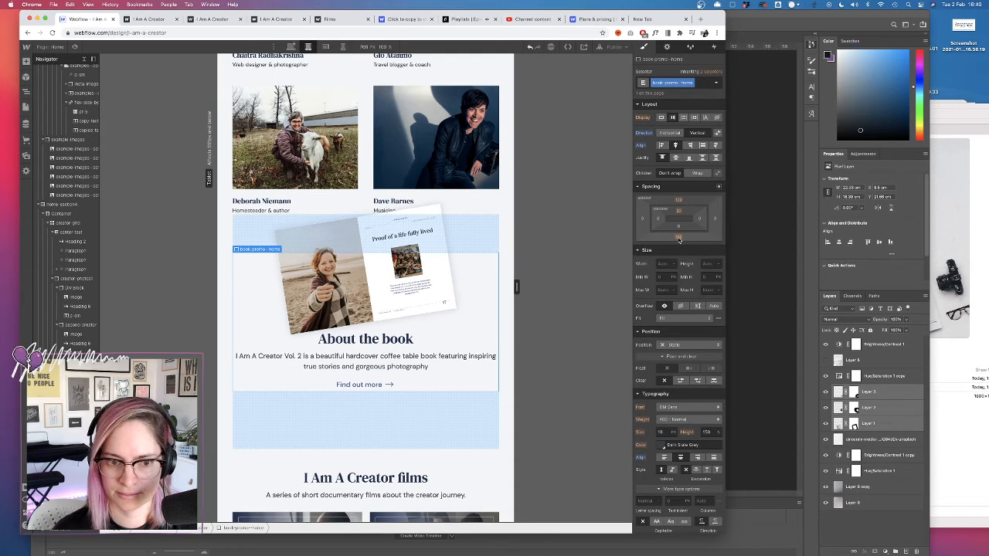
drag(680, 212, 680, 200)
key(super+z)
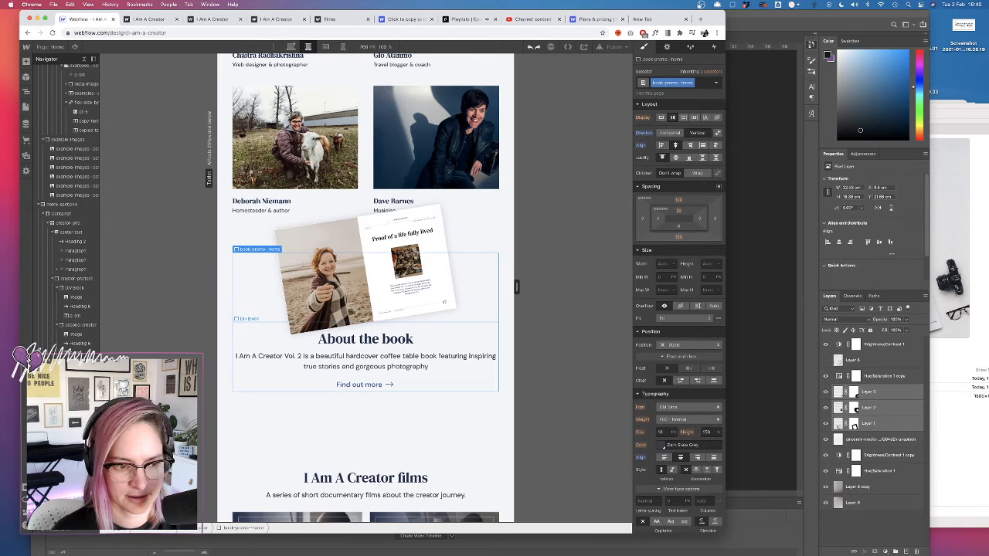
- Add a bottom margin to the book image to separate it from the About the book heading
click(324, 278)
click(332, 272)
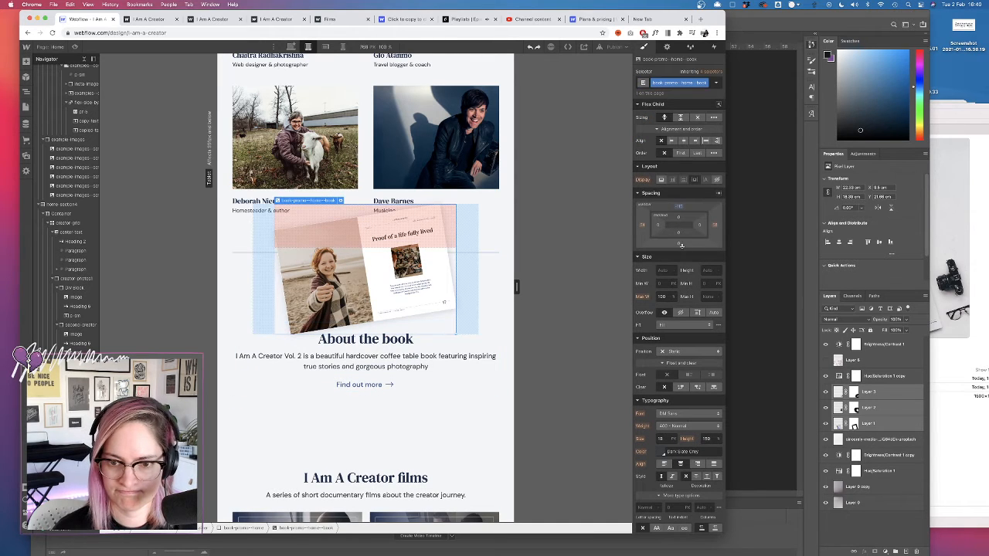
drag(680, 245, 679, 259)
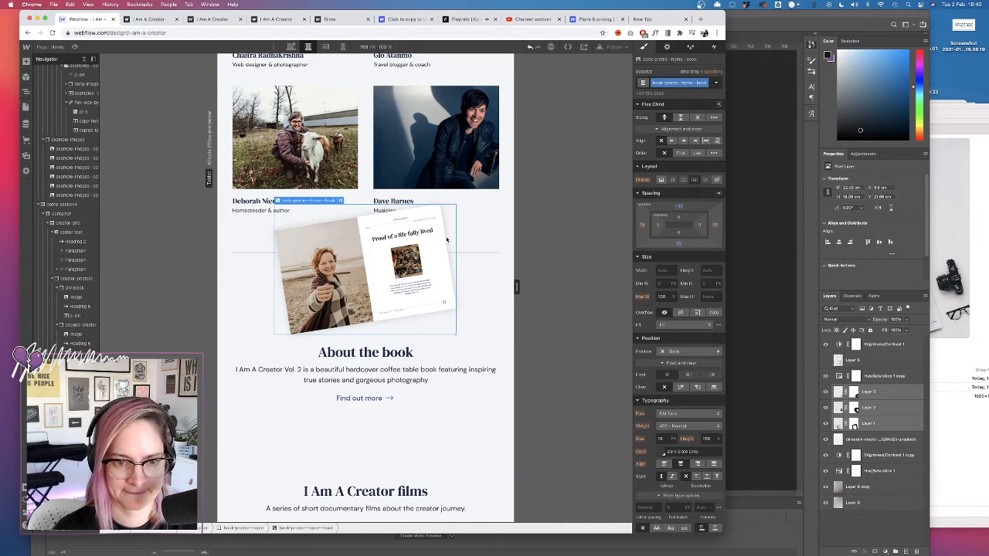
- Set the bottom margin of the "book-promo--home" section to 100 px
click(457, 335)
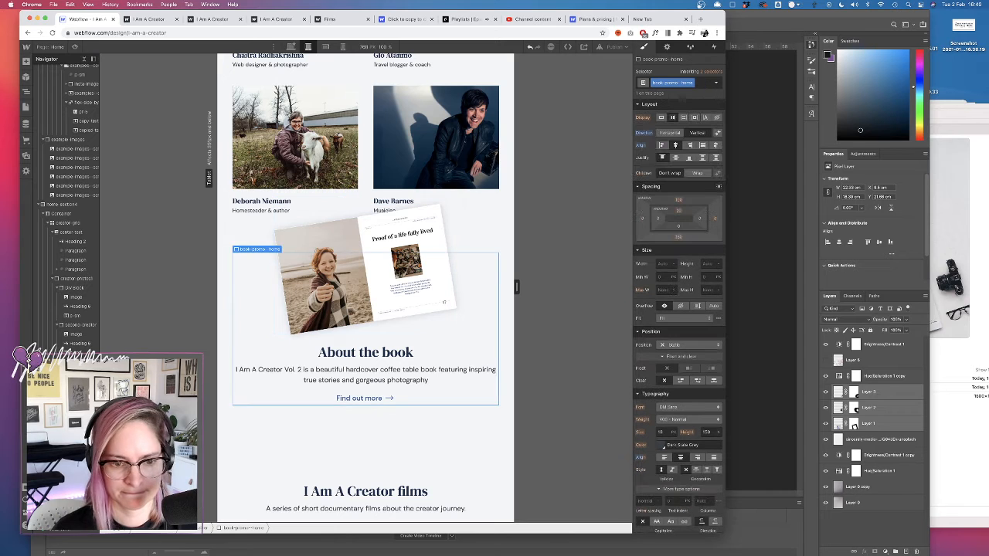
drag(680, 239, 680, 225)
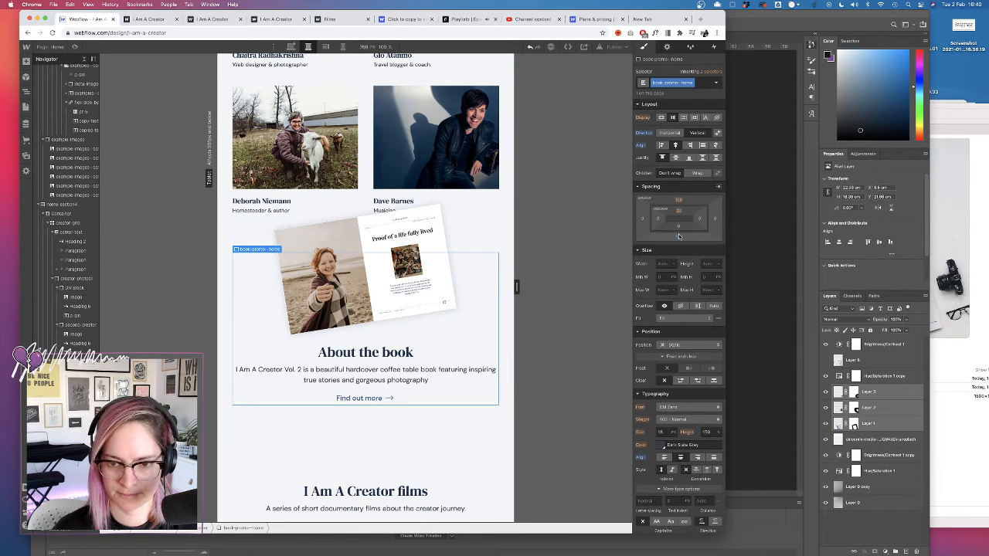
click(679, 237)
text(100)
key(Return)
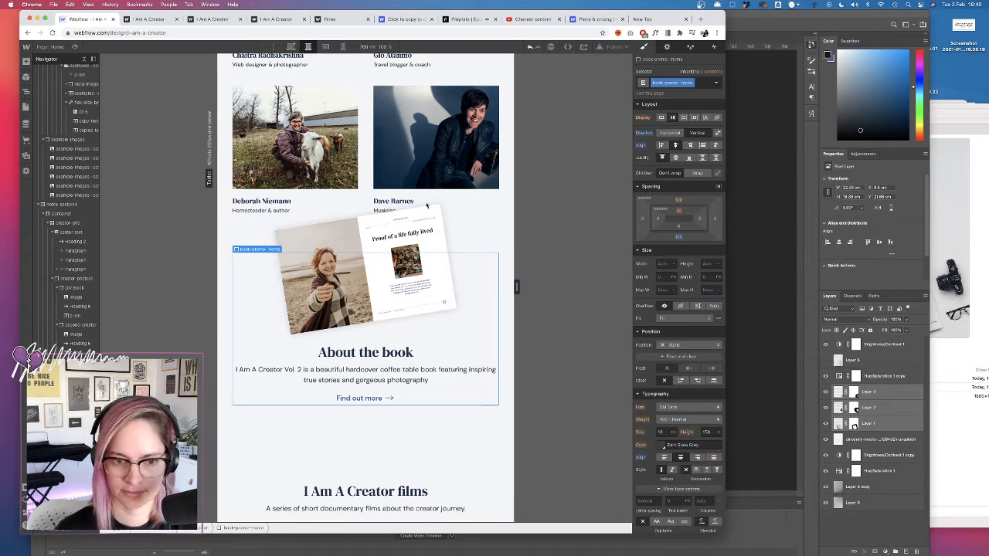
- Set the top margin of the "book-promo--home" section to 200 px
drag(679, 202, 680, 170)
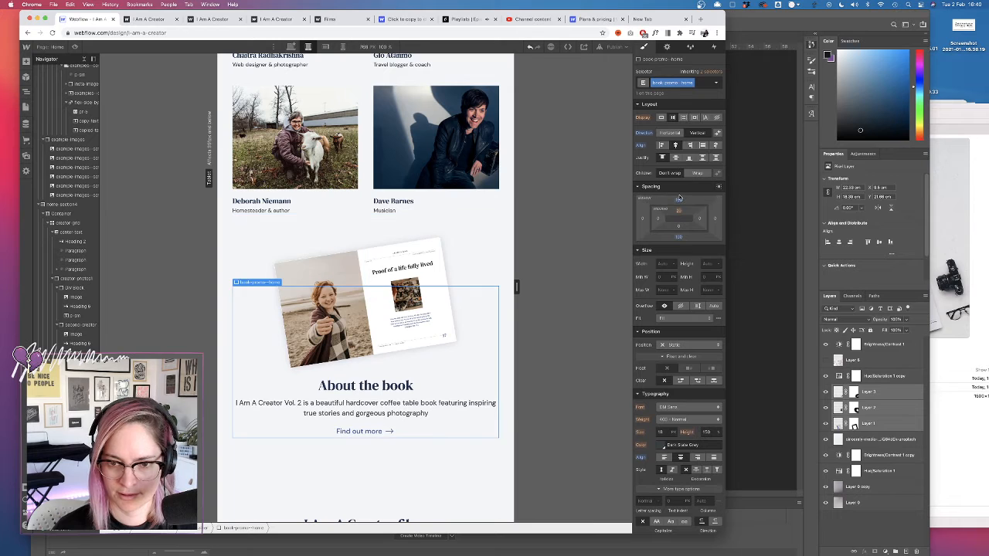
click(678, 200)
text(200)
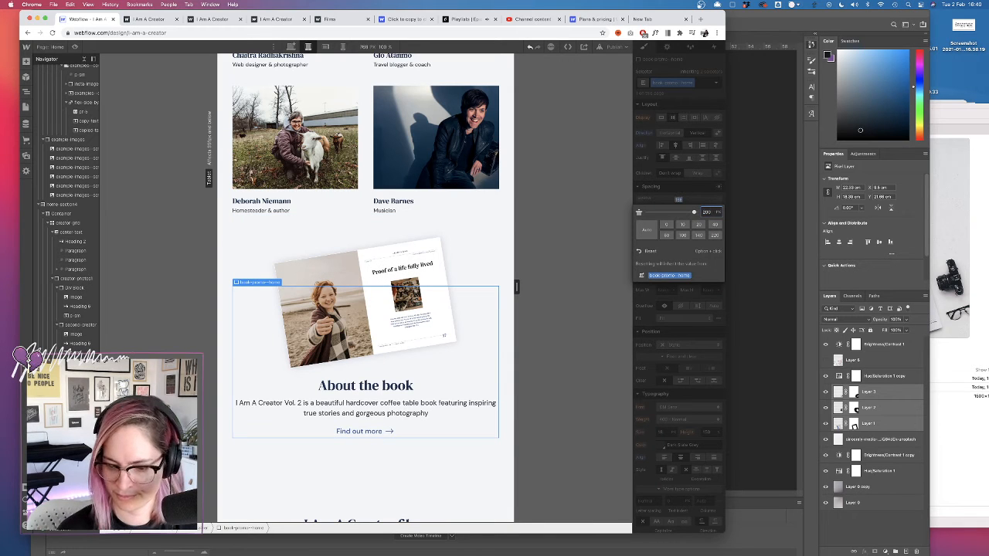
key(Return)
- Set the top margin of the I Am A Creator films section to 100 px
scroll(316, 404, down, 3)
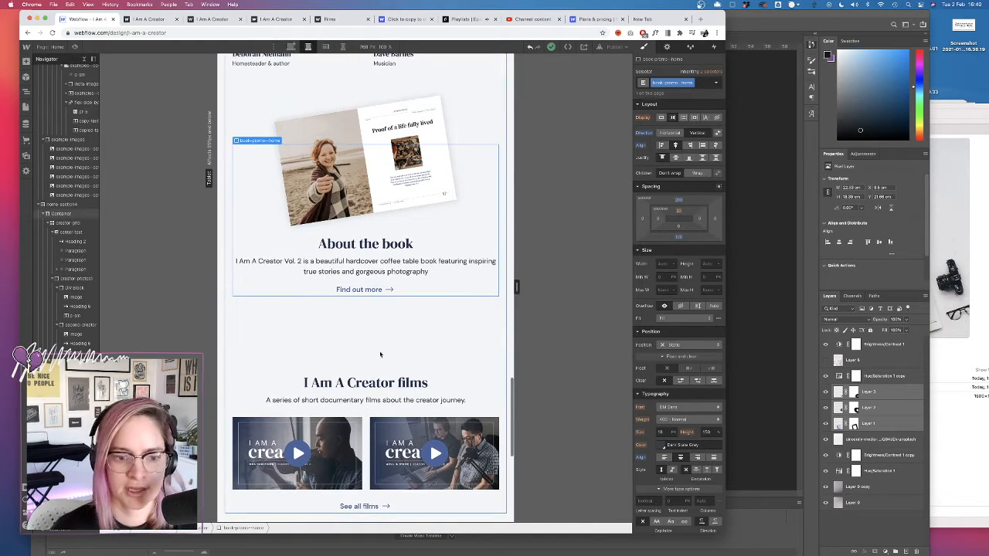
click(340, 392)
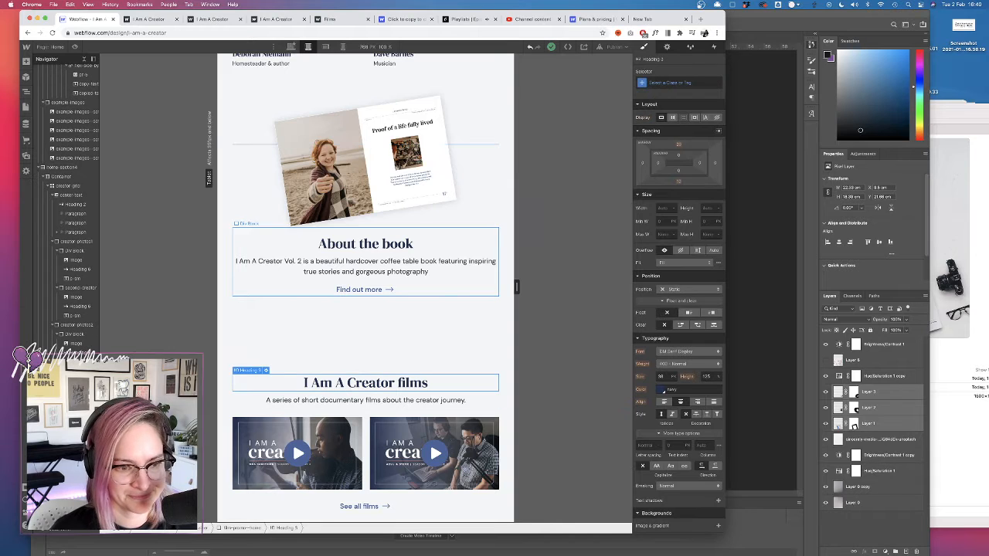
click(680, 146)
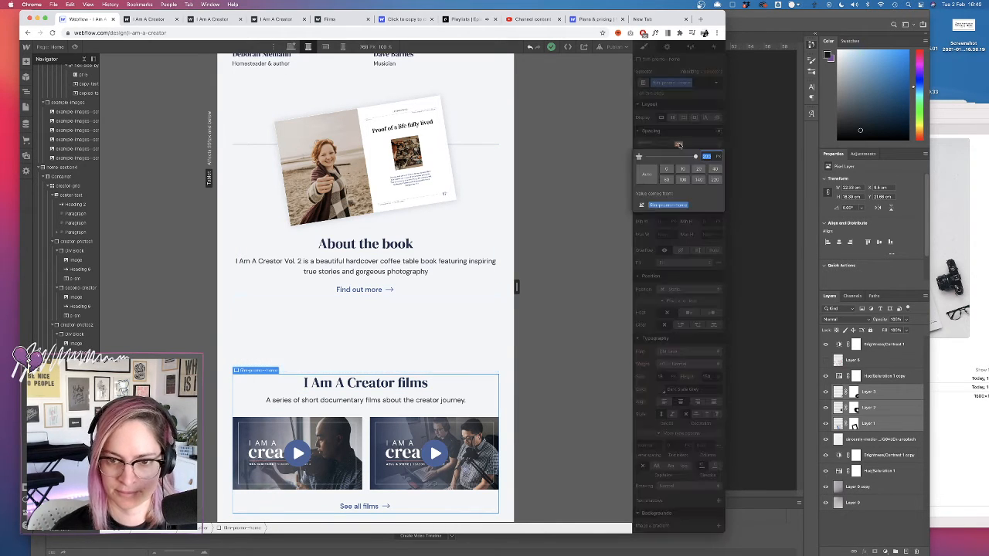
text(1)
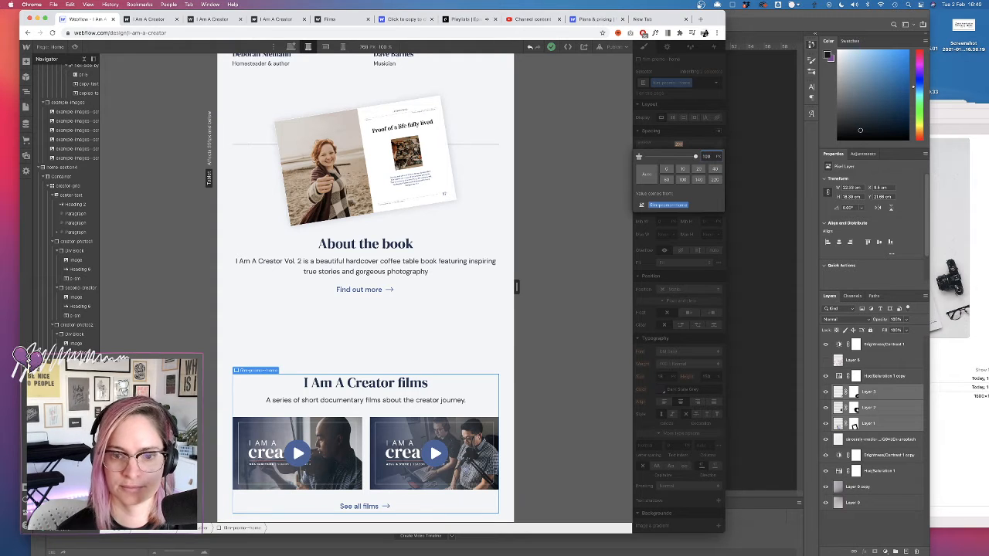
key(Return)
- Edit the footer symbol and set the "footer-optin" block's flex direction to vertical so the image stacks above the text
scroll(555, 364, down, 5)
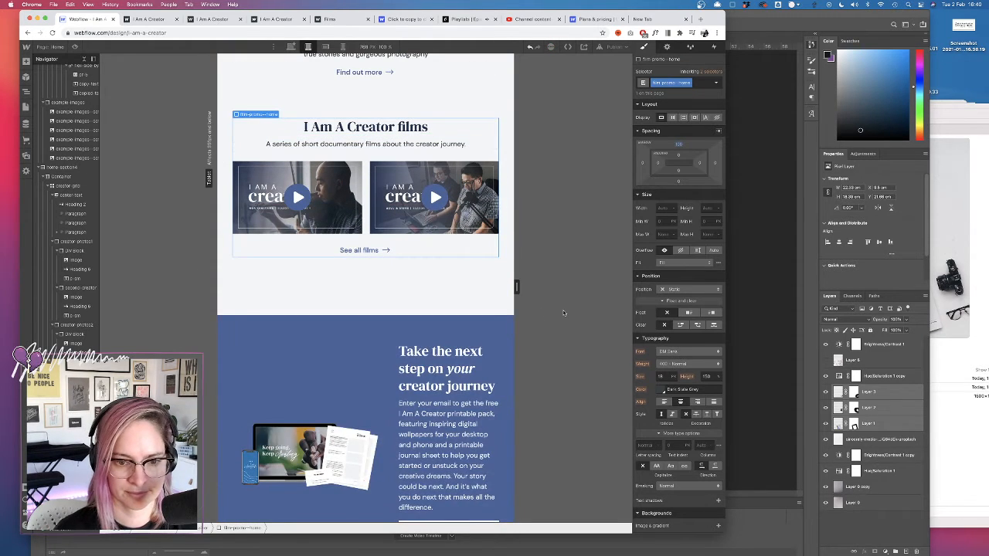
click(430, 391)
double_click(421, 382)
scroll(422, 382, down, 3)
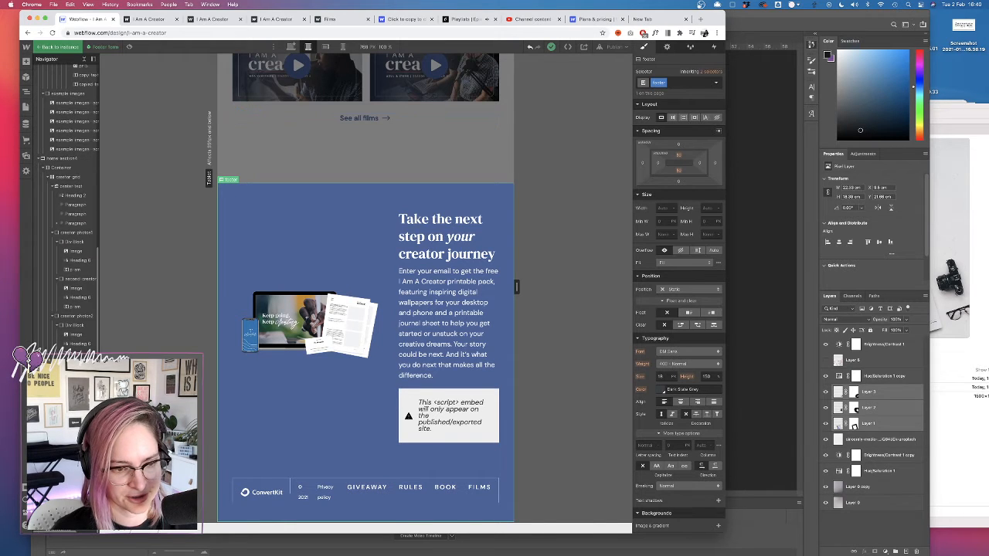
click(47, 531)
scroll(44, 532, down, 1)
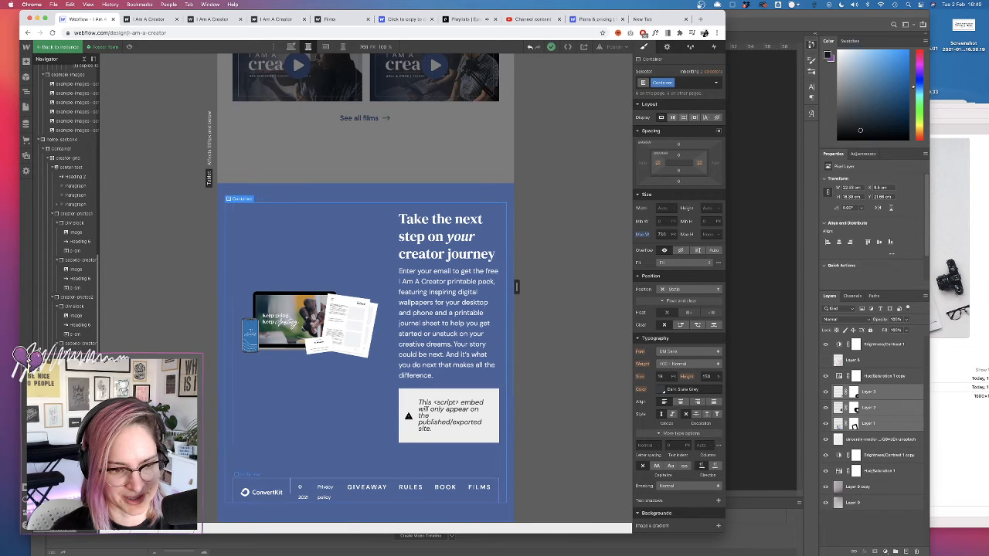
click(42, 140)
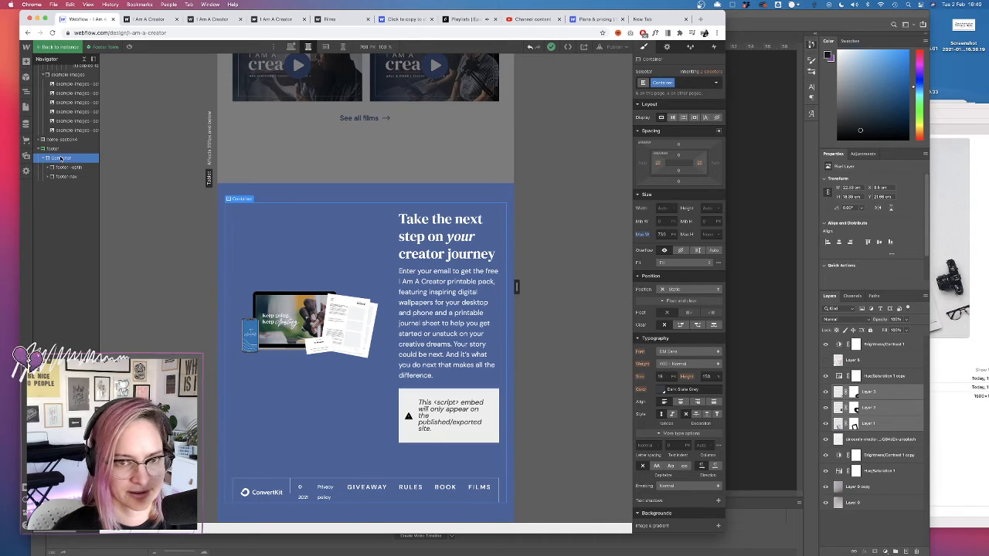
click(48, 168)
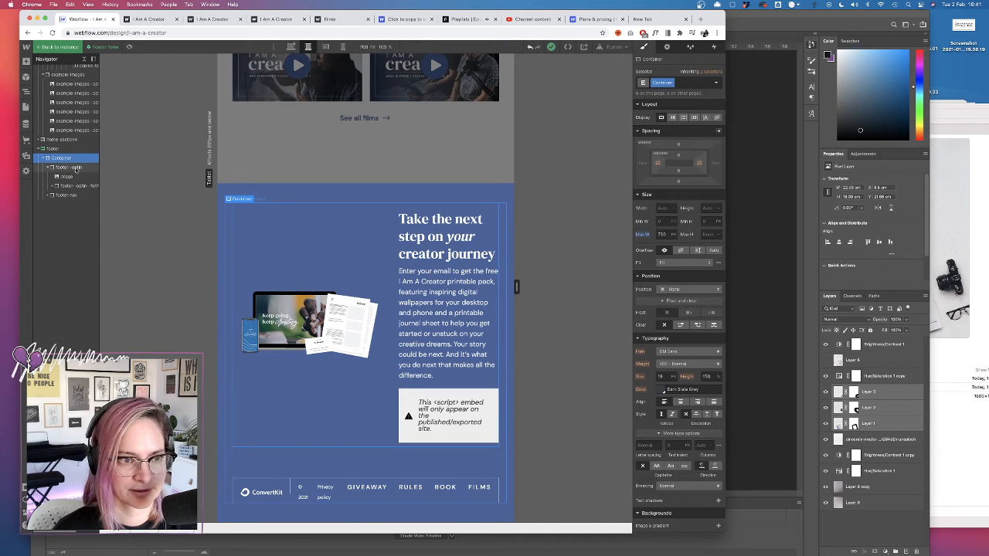
click(77, 170)
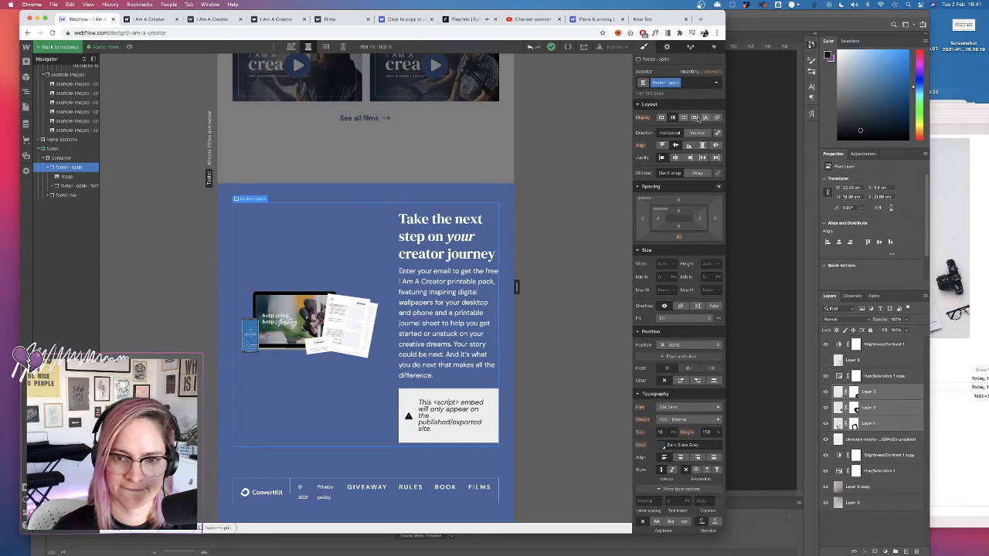
click(697, 134)
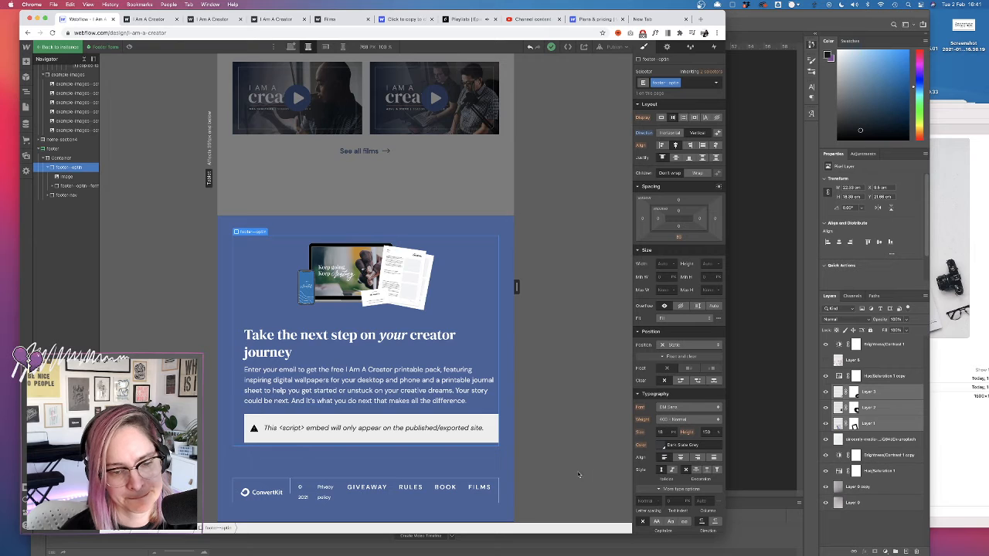
click(323, 493)
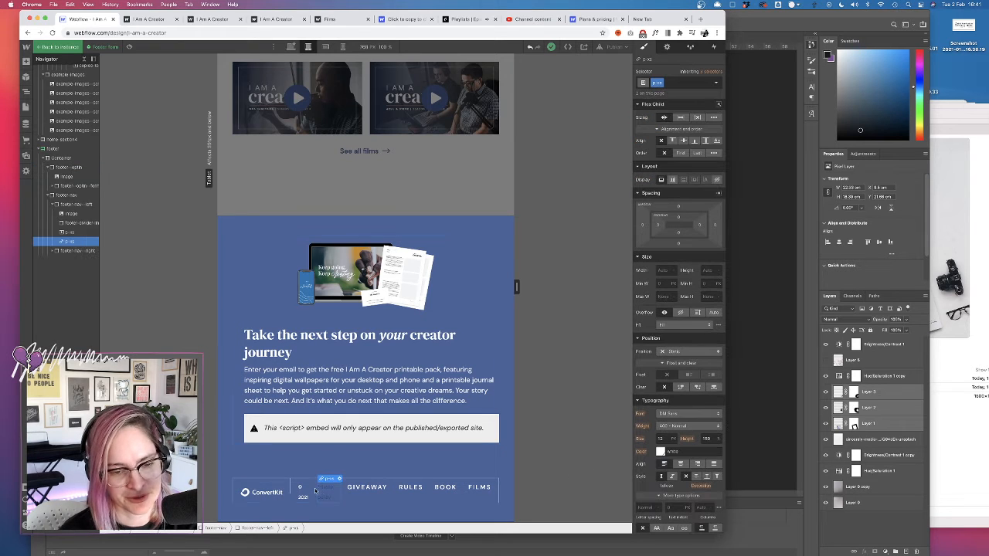
click(69, 205)
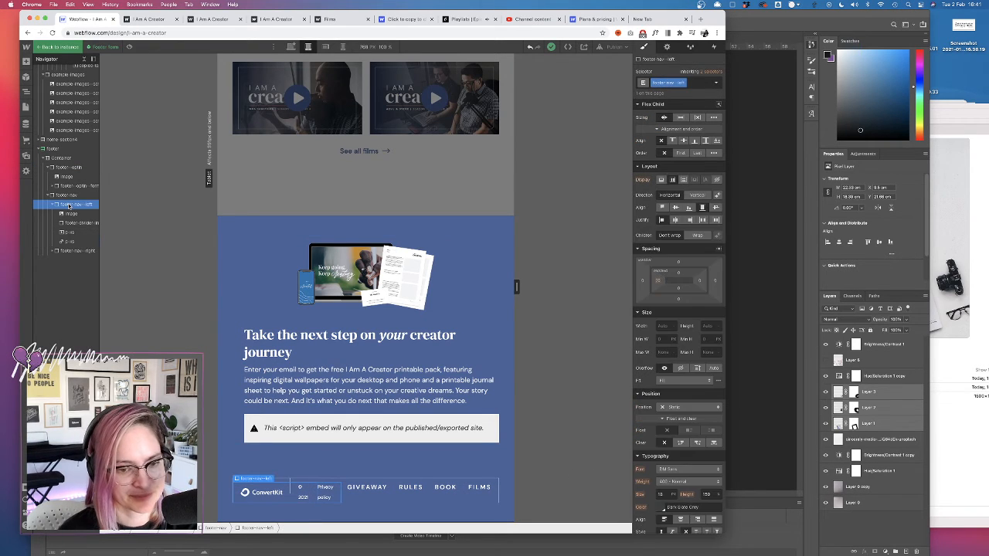
click(70, 233)
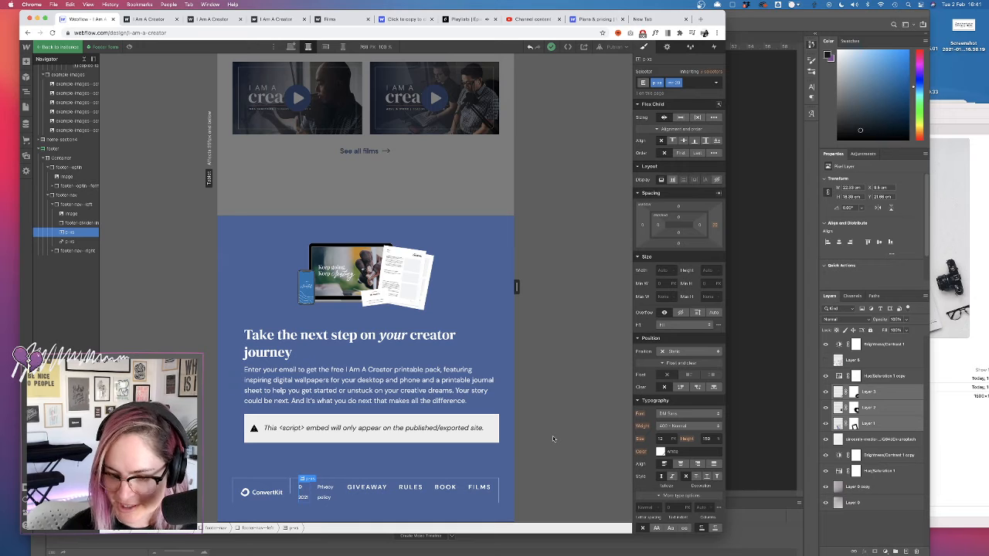
- Leave the footer symbol, return to the desktop breakpoint and widen the browser window to enlarge the canvas
click(58, 47)
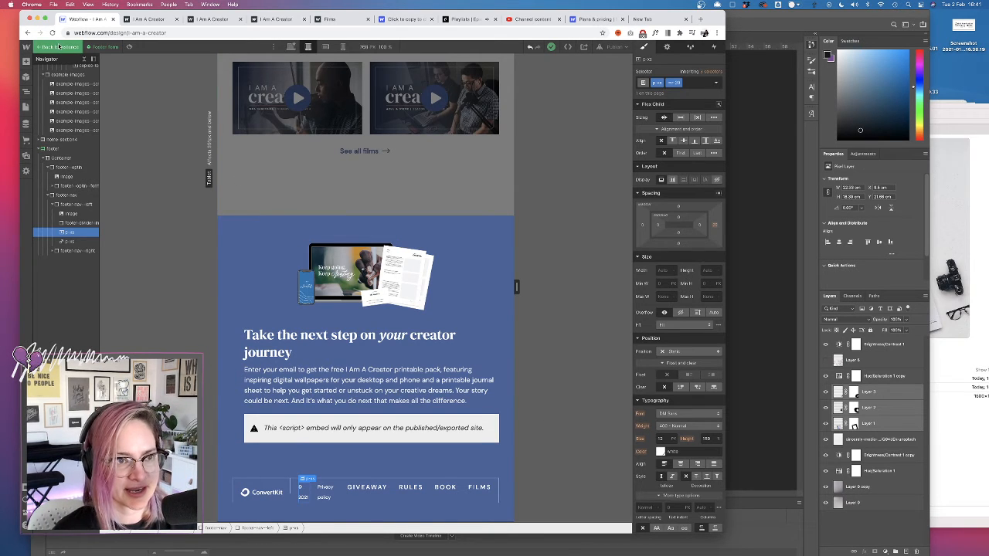
click(291, 46)
scroll(405, 130, up, 5)
scroll(405, 129, up, 10)
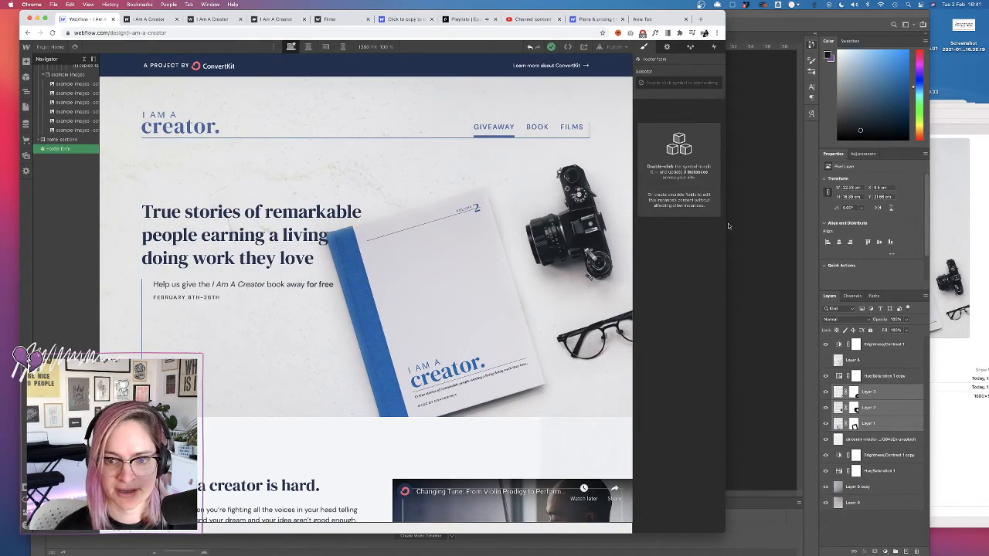
drag(727, 226, 842, 233)
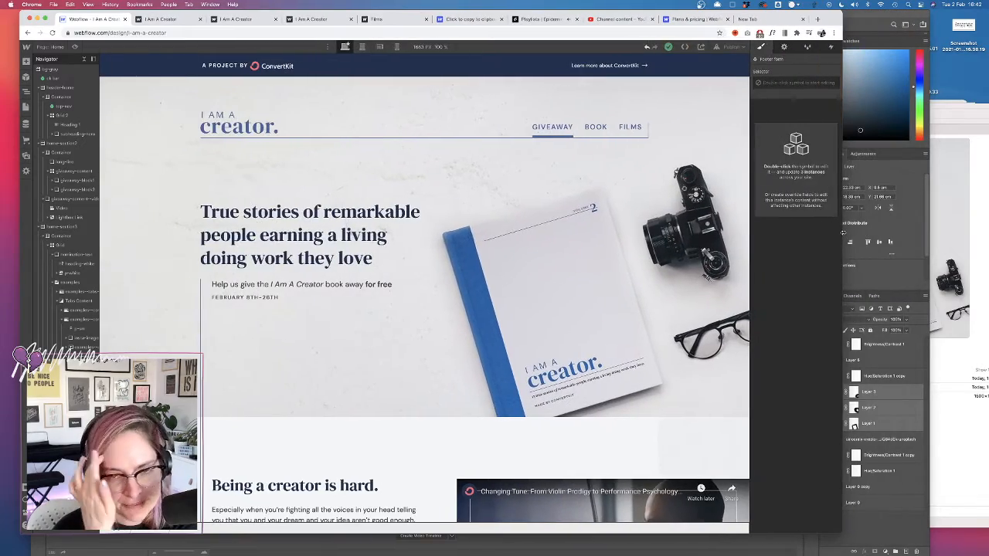
scroll(371, 371, down, 4)
scroll(370, 372, down, 10)
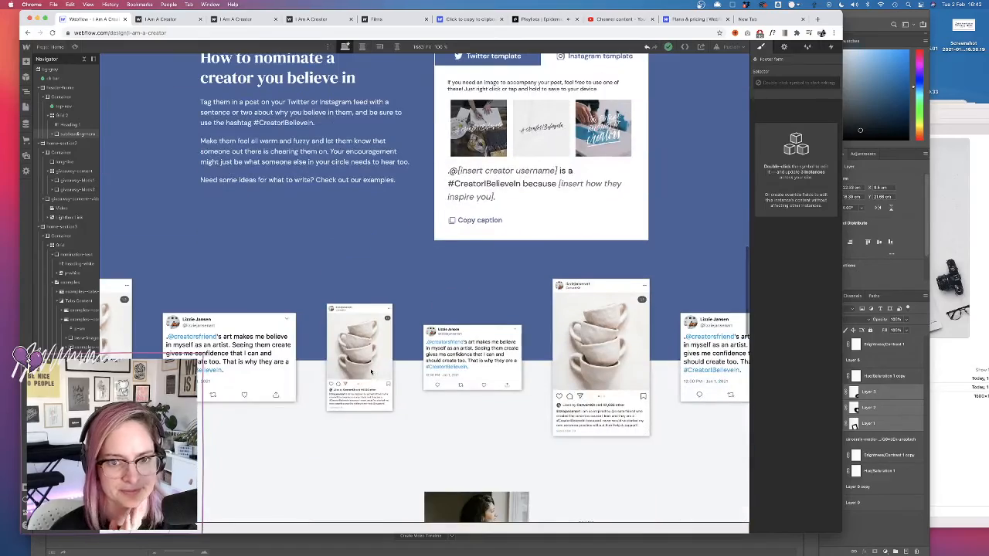
scroll(394, 324, up, 1)
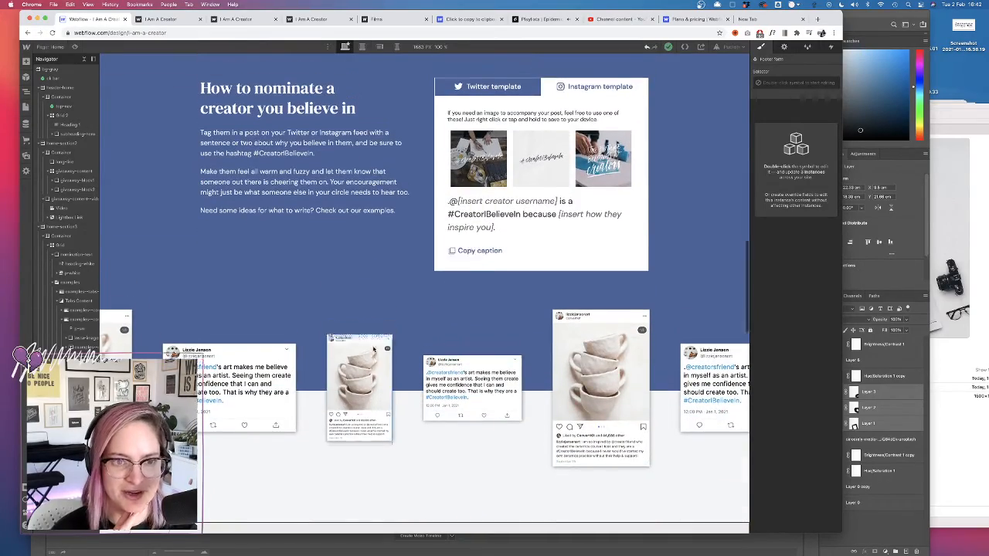
scroll(371, 340, up, 15)
- Select the "long-line--top" element below the hero subheading and add a Page load trigger to the page
click(203, 316)
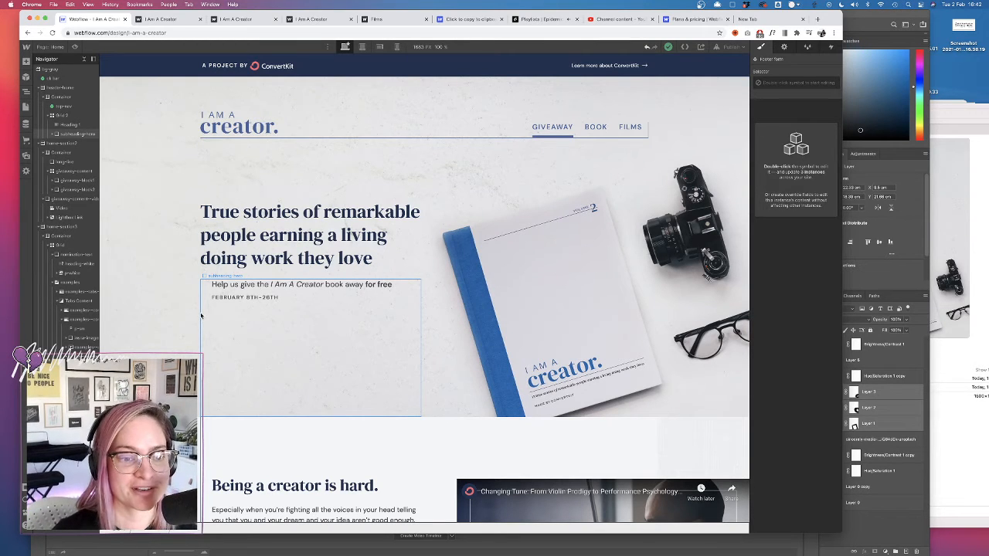
click(201, 316)
click(52, 136)
click(77, 161)
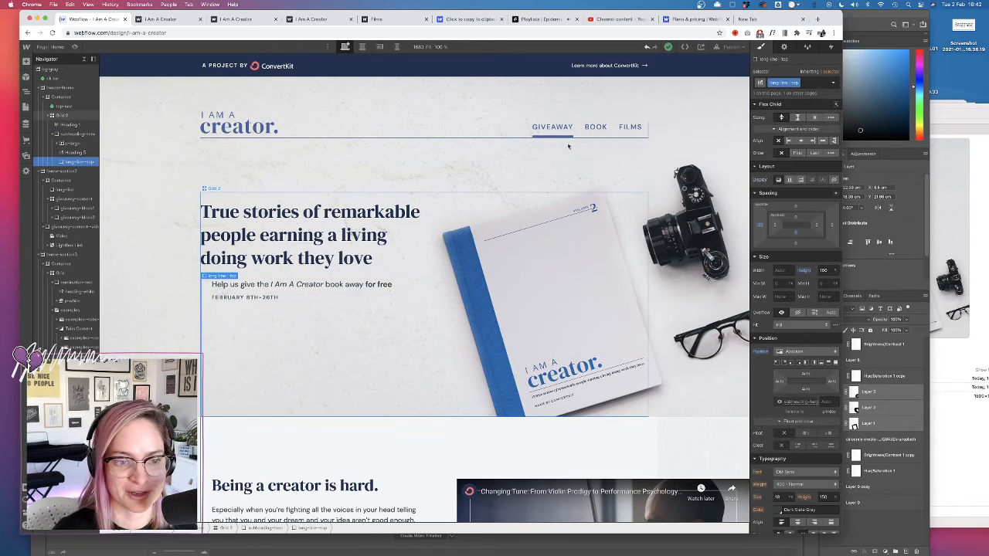
click(831, 47)
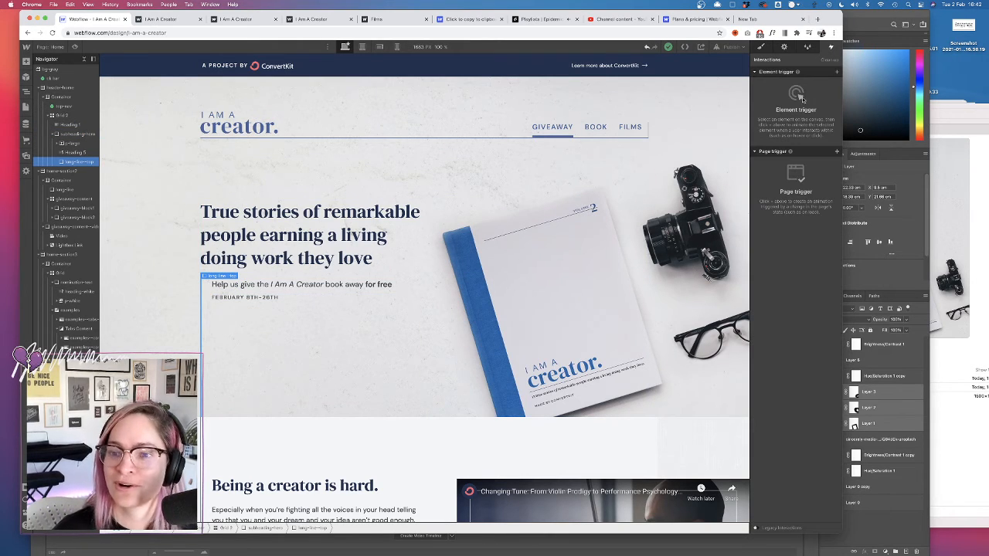
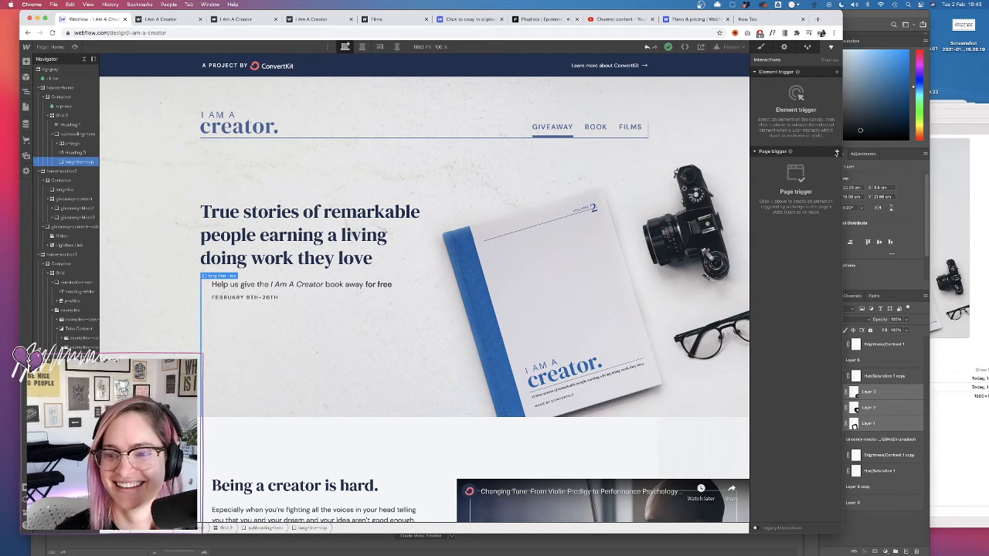
click(837, 152)
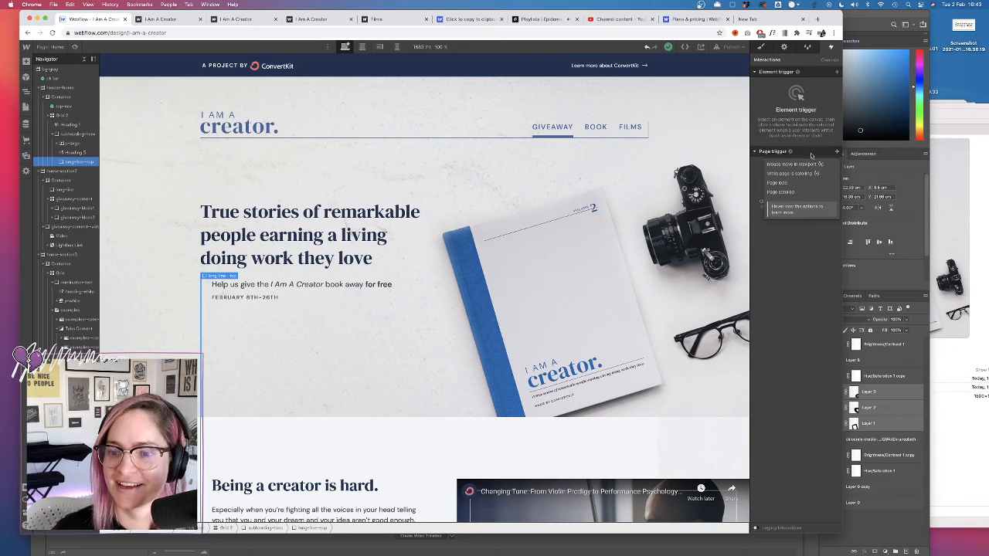
click(780, 184)
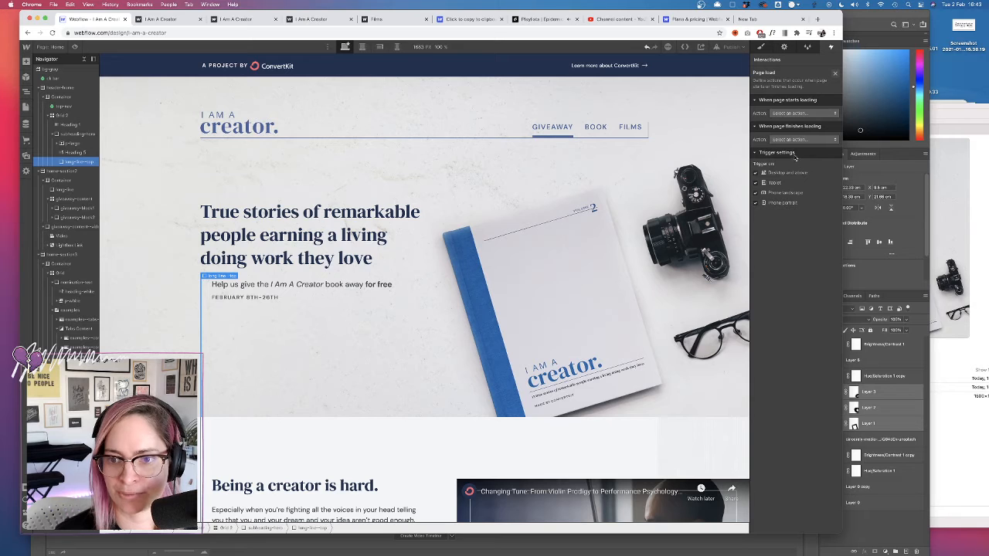
- Create a custom animation for when the page starts loading and name it "homepage: top line extend"
click(791, 113)
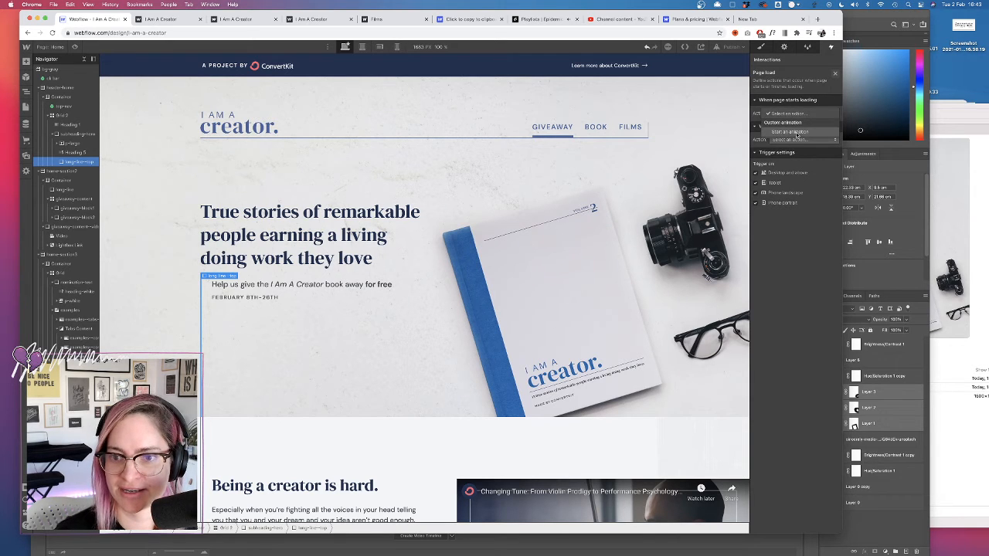
click(796, 133)
click(835, 128)
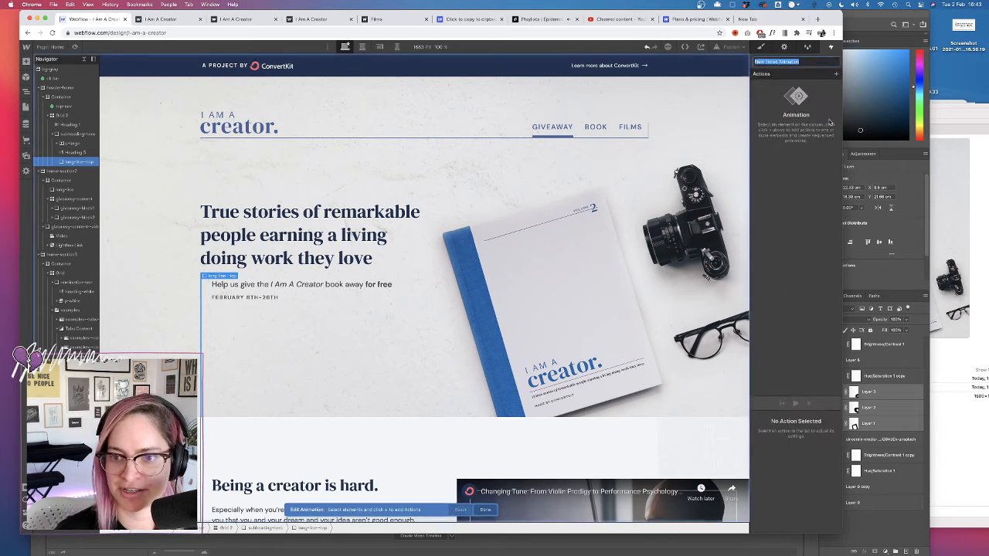
text(homepage-top)
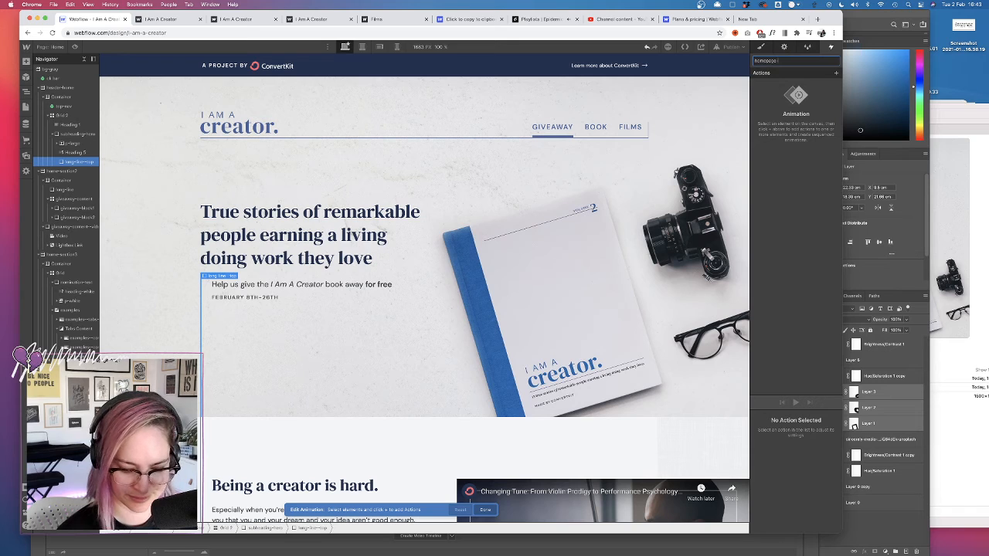
text(-in)
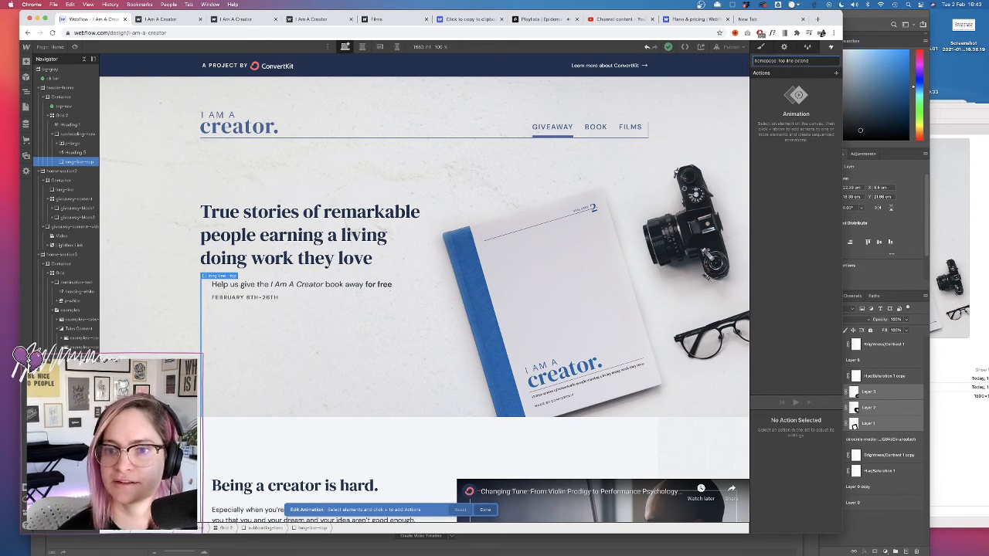
click(796, 75)
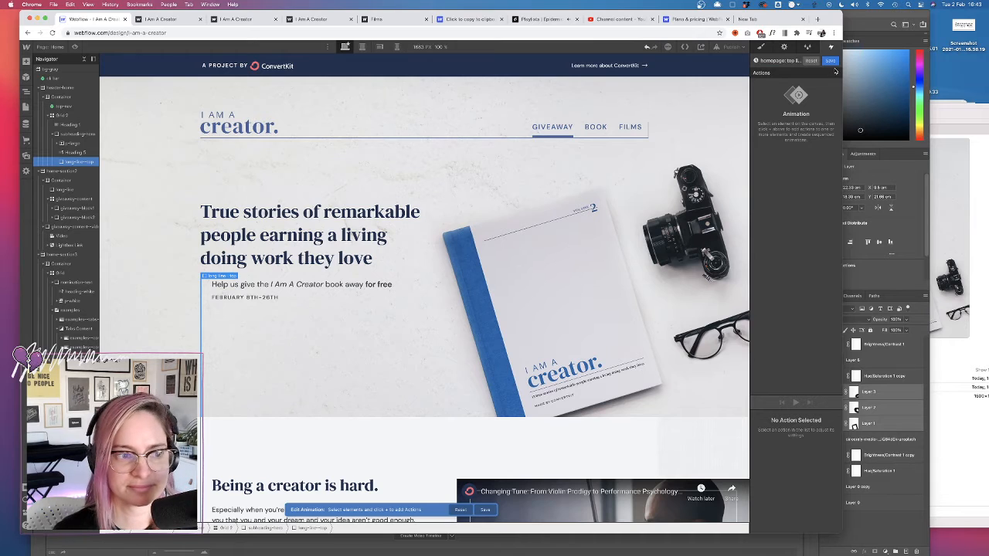
- Add a Size action for "long-line--top" with a height of 100 and save the animation
click(836, 73)
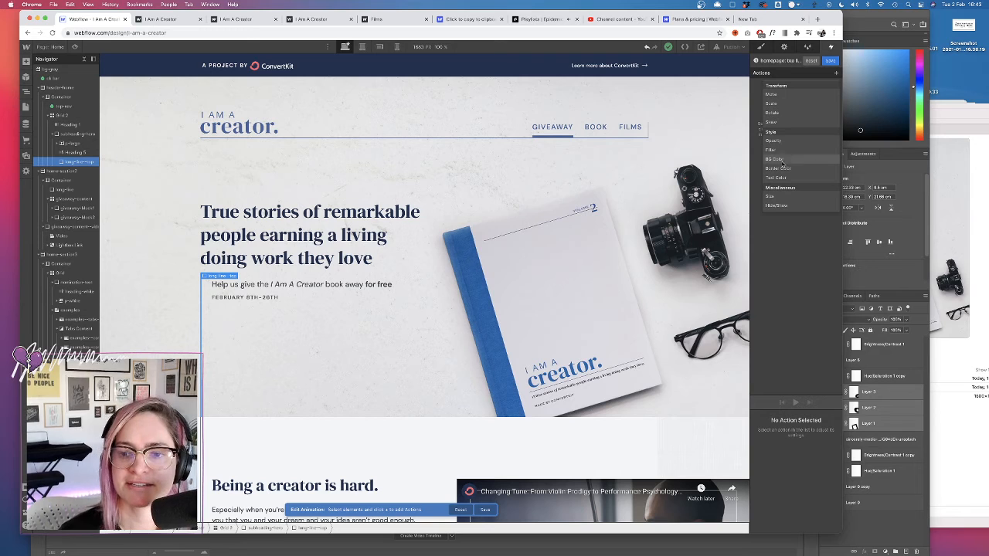
click(773, 196)
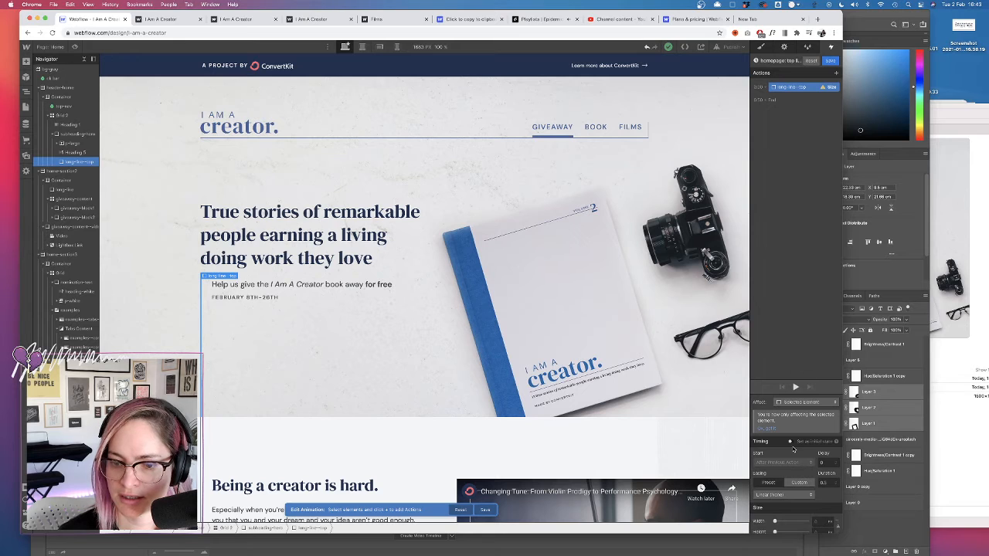
scroll(796, 464, down, 1)
click(819, 526)
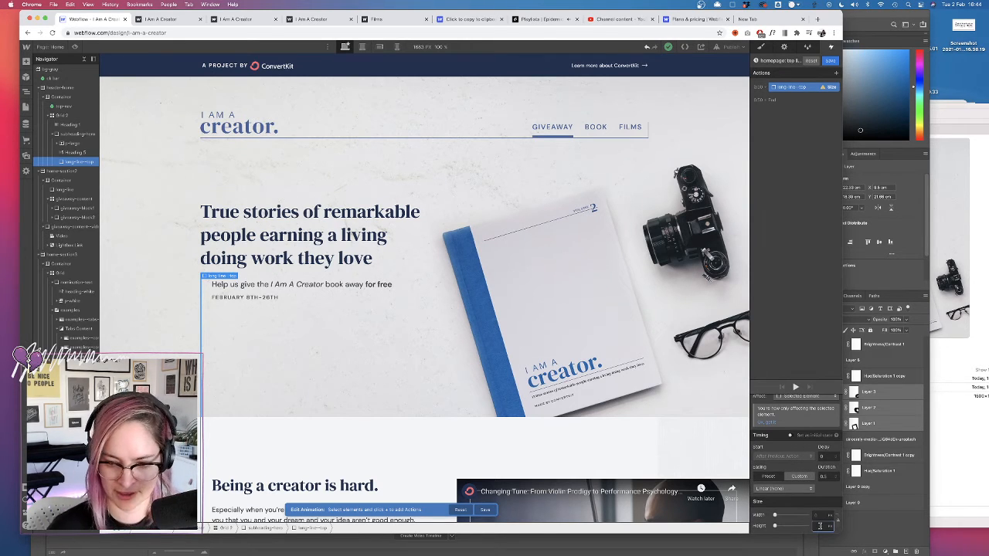
text(100)
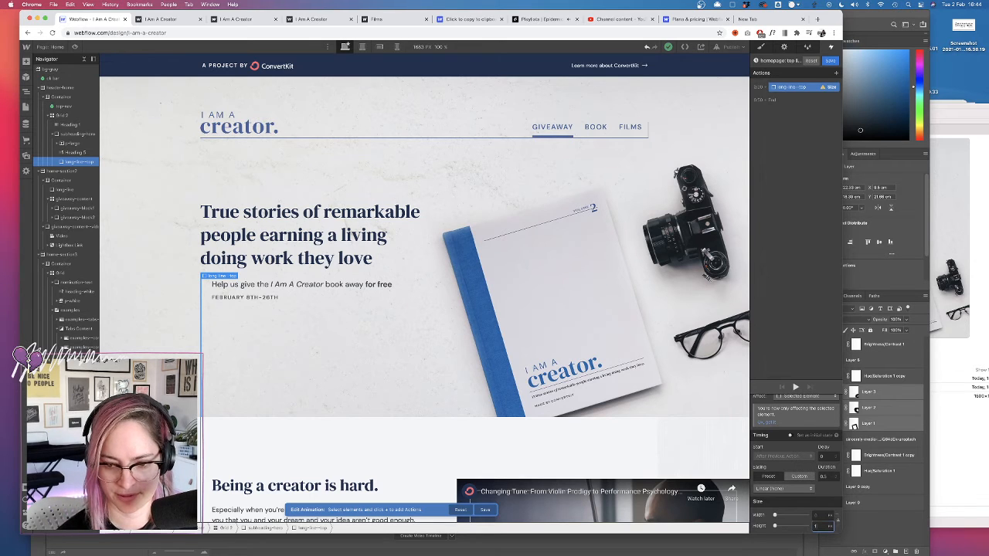
key(Return)
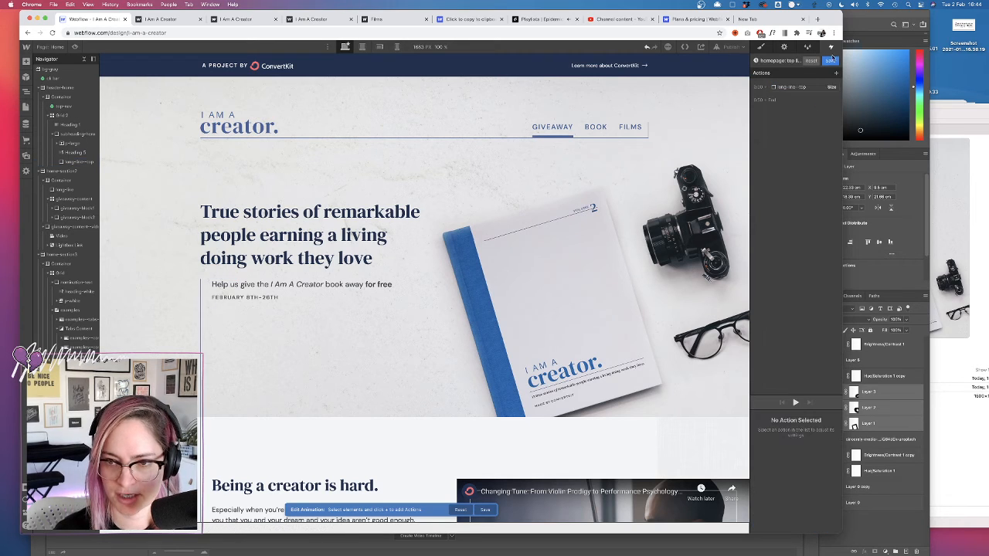
click(830, 61)
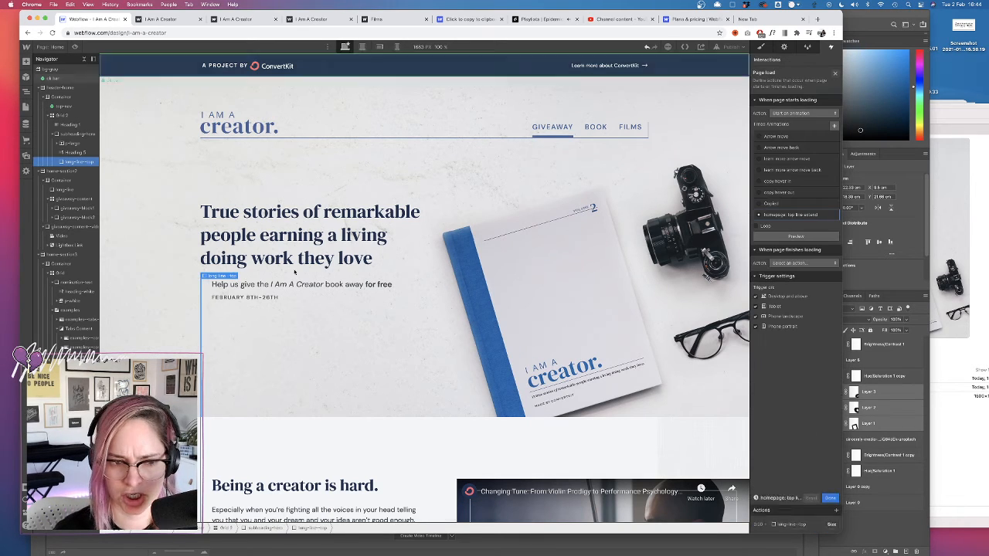
- Set the height of the "long-line--top" element to 0 in its styles
click(202, 345)
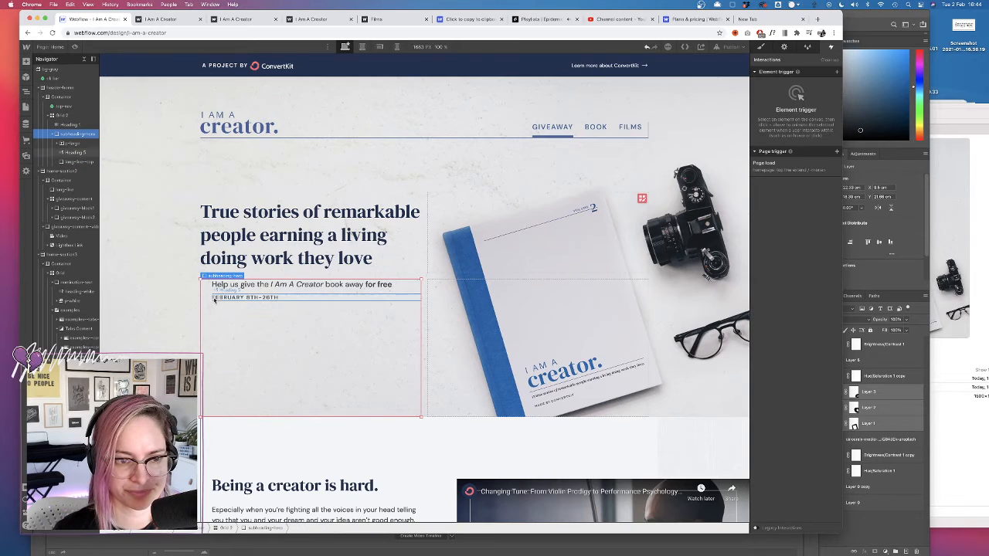
click(68, 163)
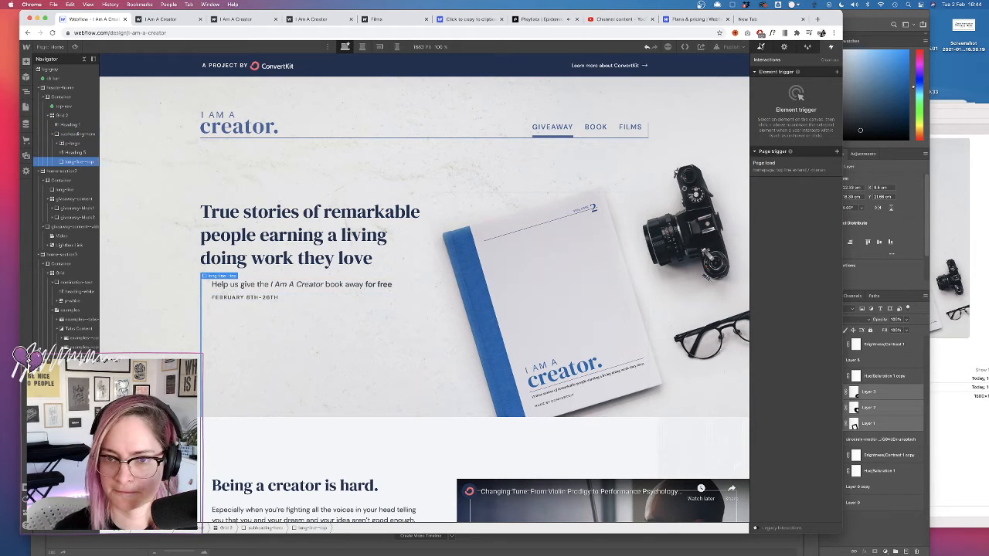
click(761, 48)
click(825, 270)
text(0)
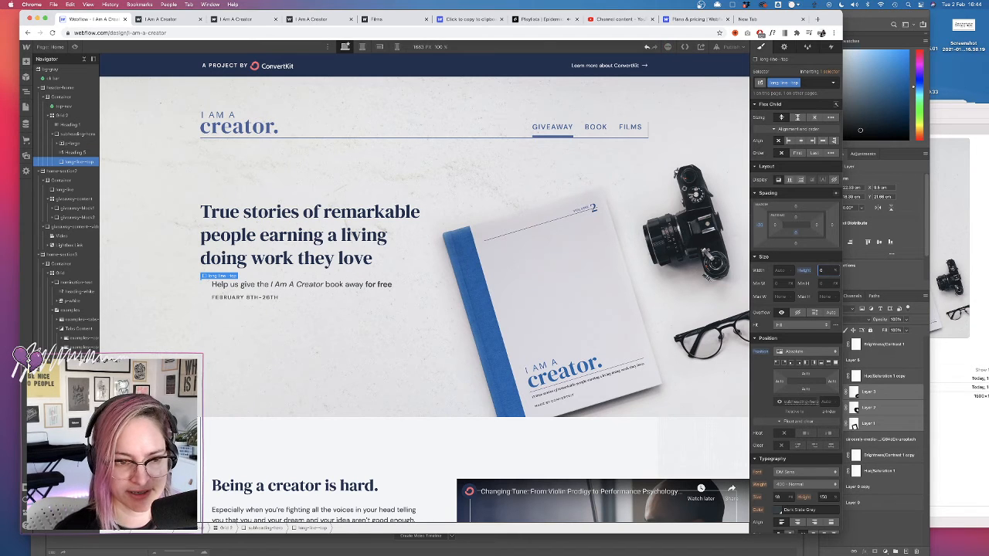
- Preview the home page twice to check the hero line's page load animation
click(421, 435)
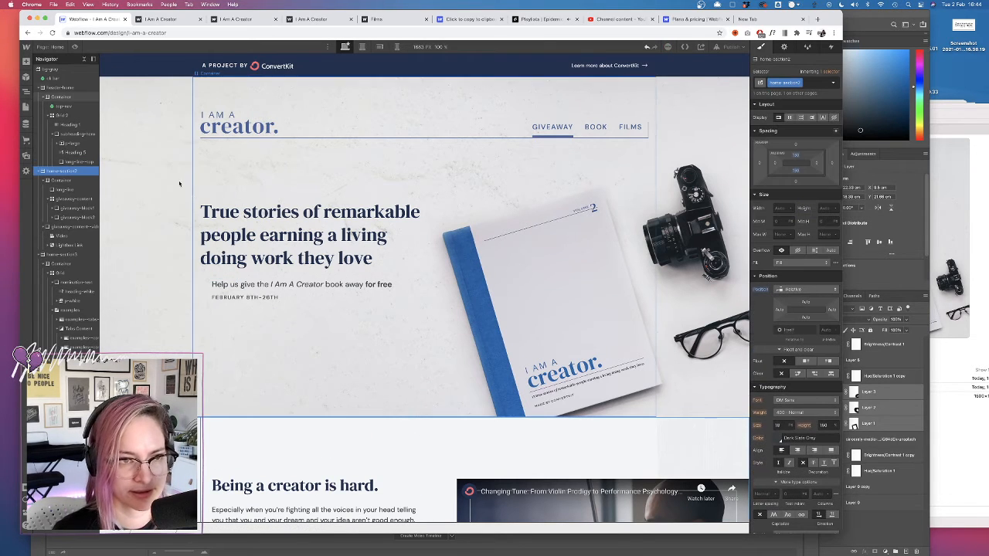
click(75, 48)
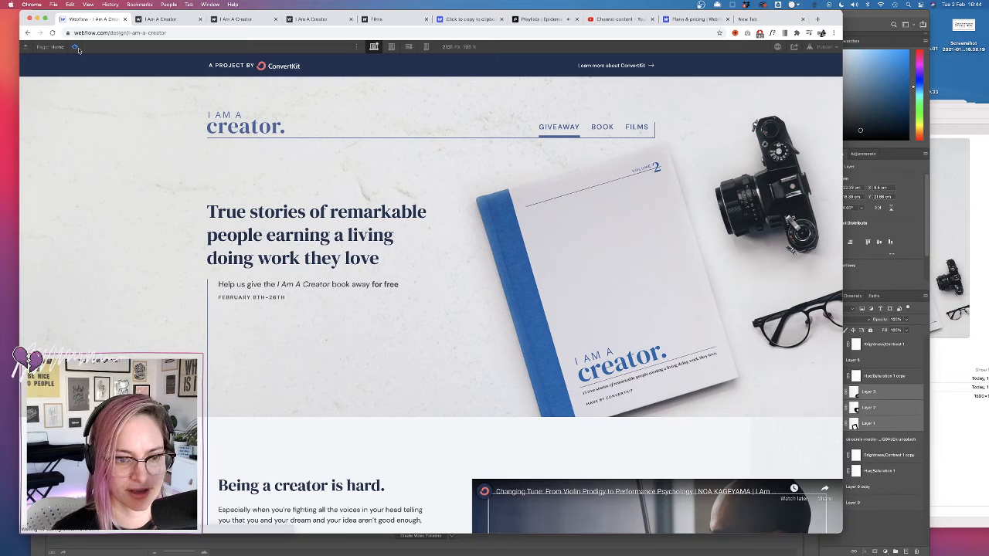
click(75, 48)
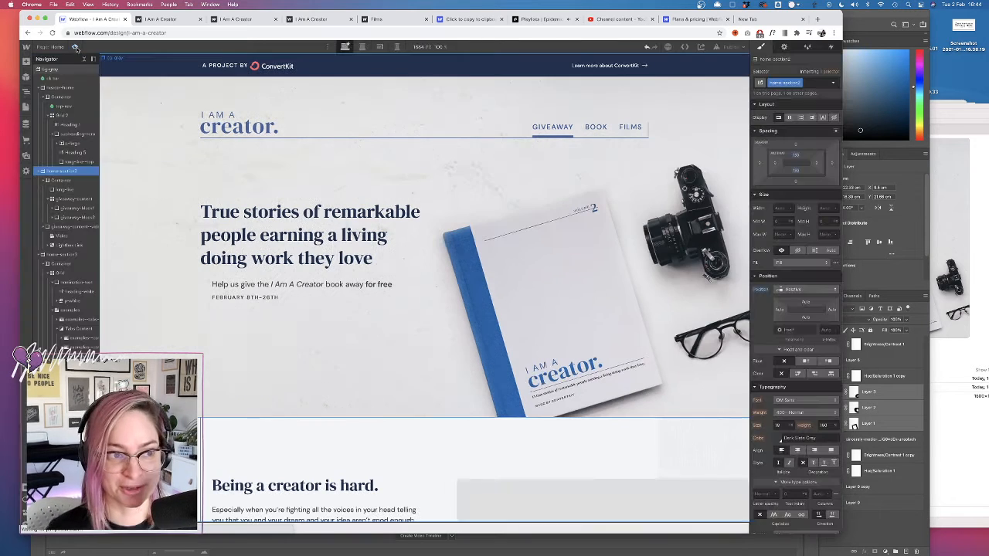
click(75, 48)
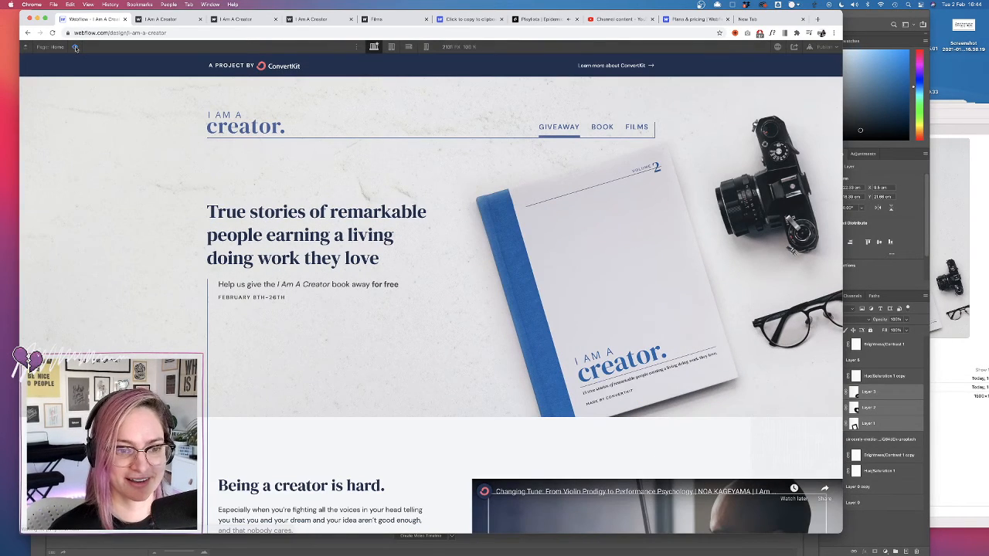
click(75, 48)
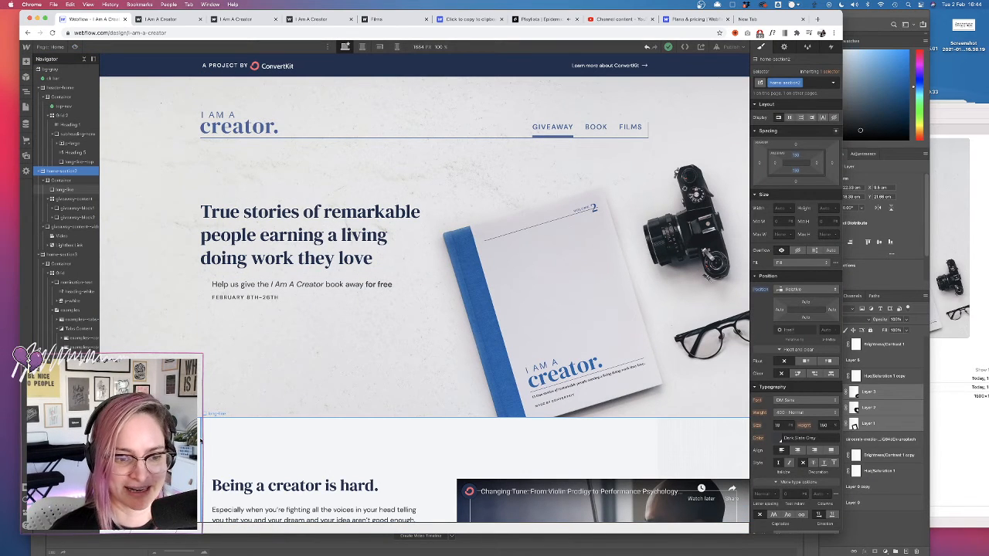
- Set the height of the "long-line" element in the section below the hero to 0 and remove its minimum height
click(201, 440)
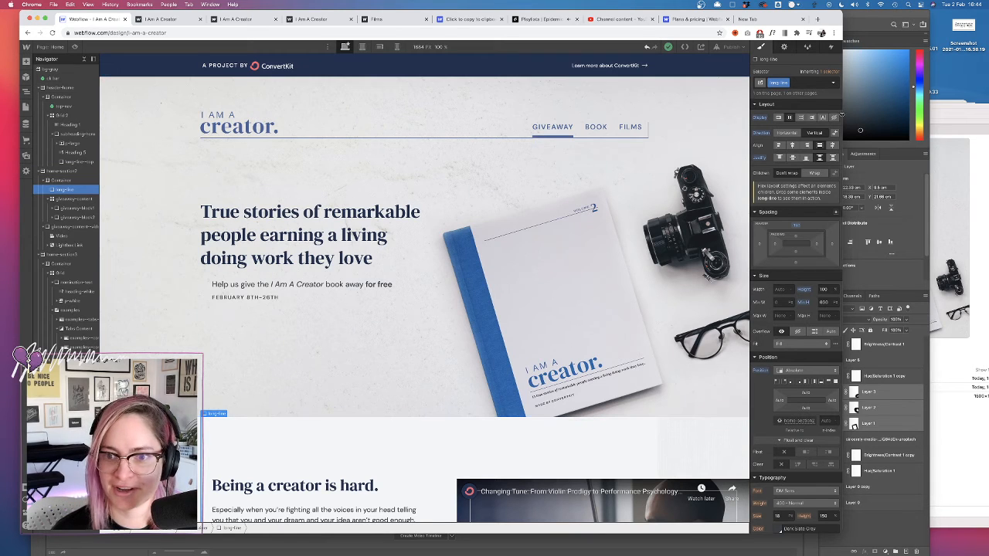
click(825, 289)
text(0)
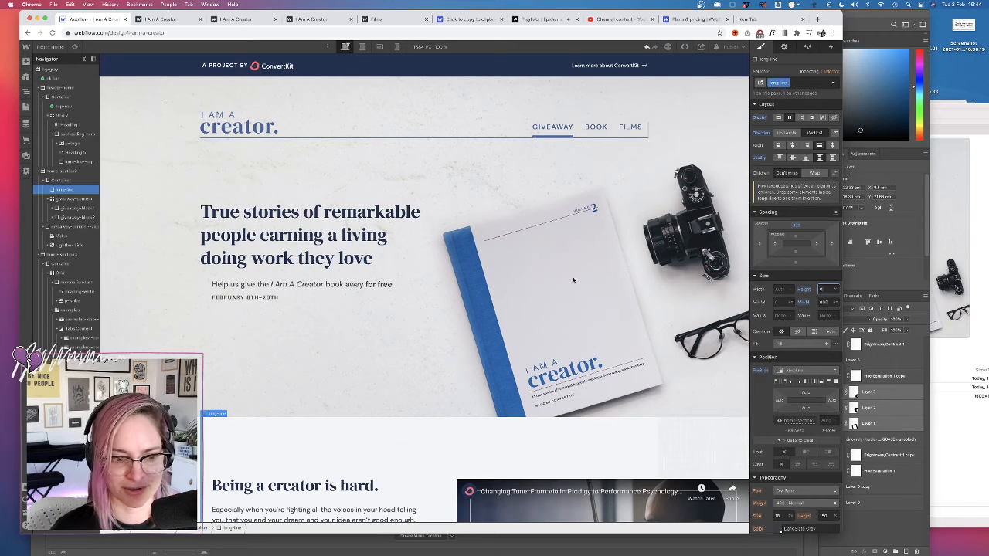
click(365, 440)
click(65, 190)
scroll(352, 443, down, 2)
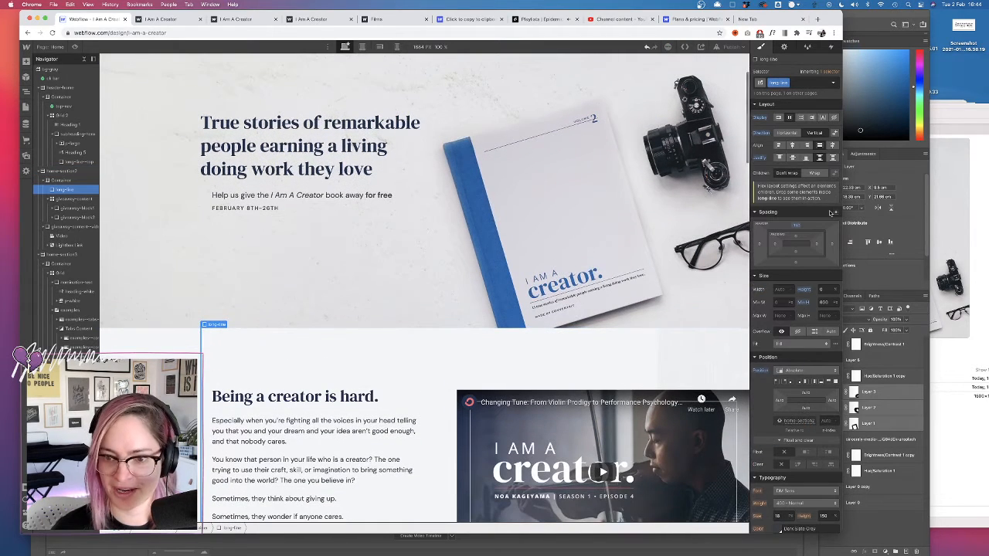
click(825, 302)
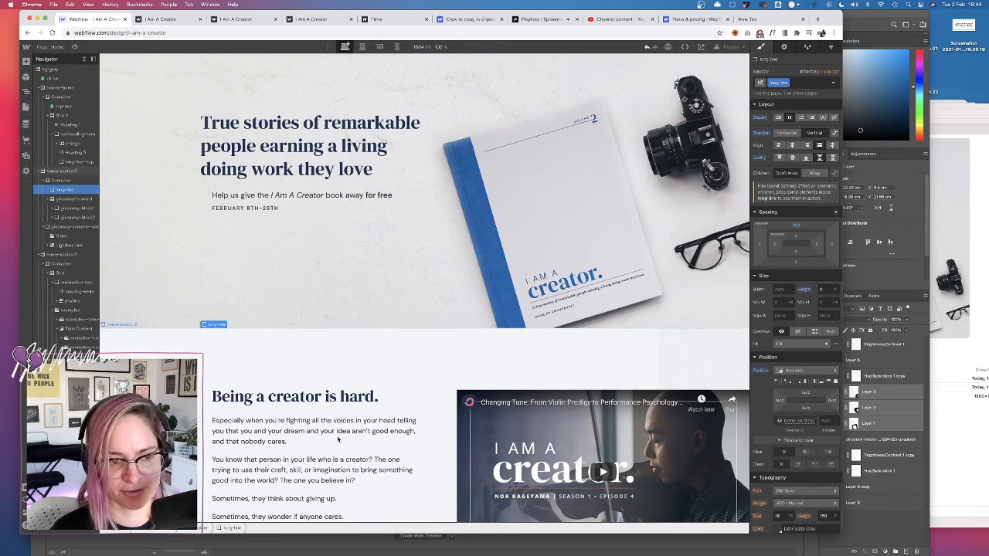
click(409, 349)
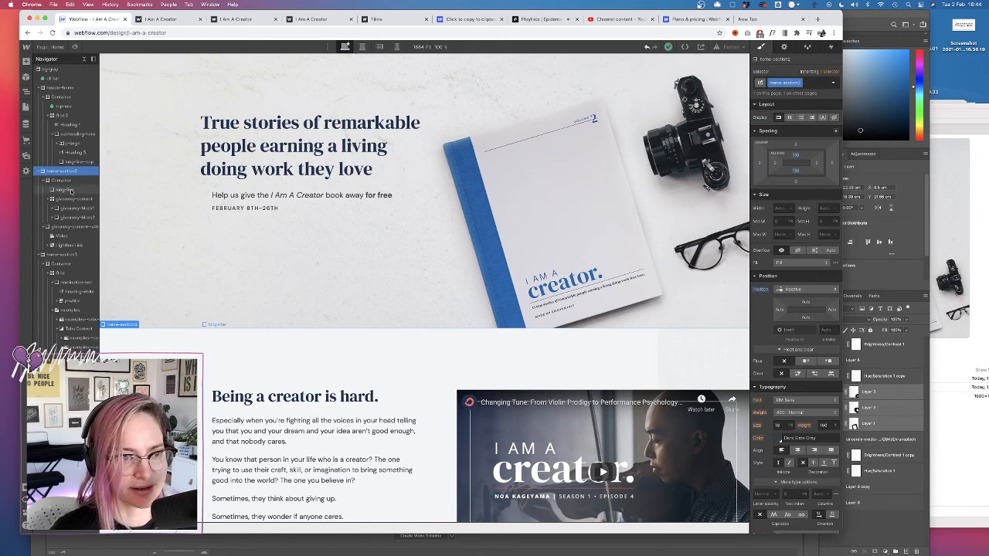
- Rename the page load animation to "homepage: line extend" and save it
click(71, 190)
click(833, 48)
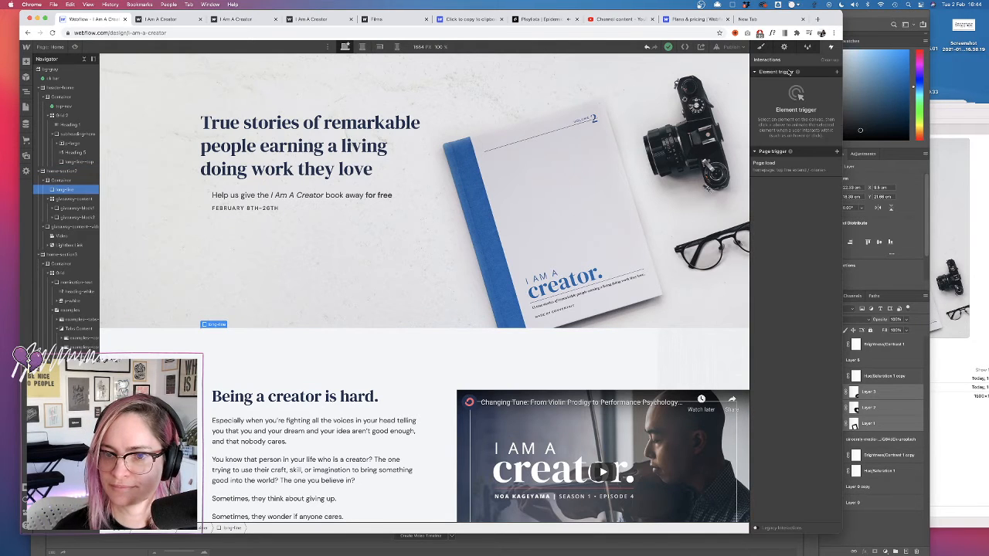
click(804, 170)
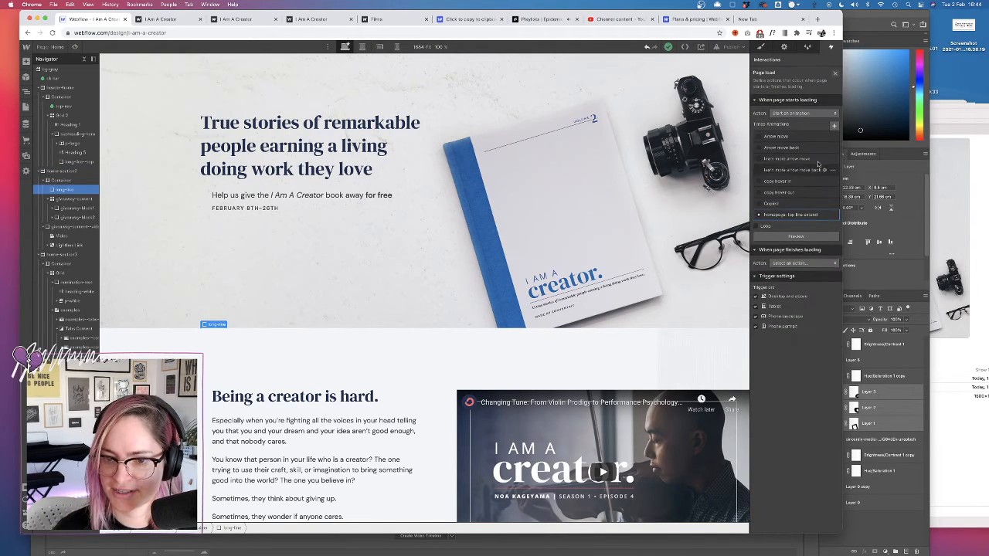
click(825, 216)
click(792, 61)
click(793, 61)
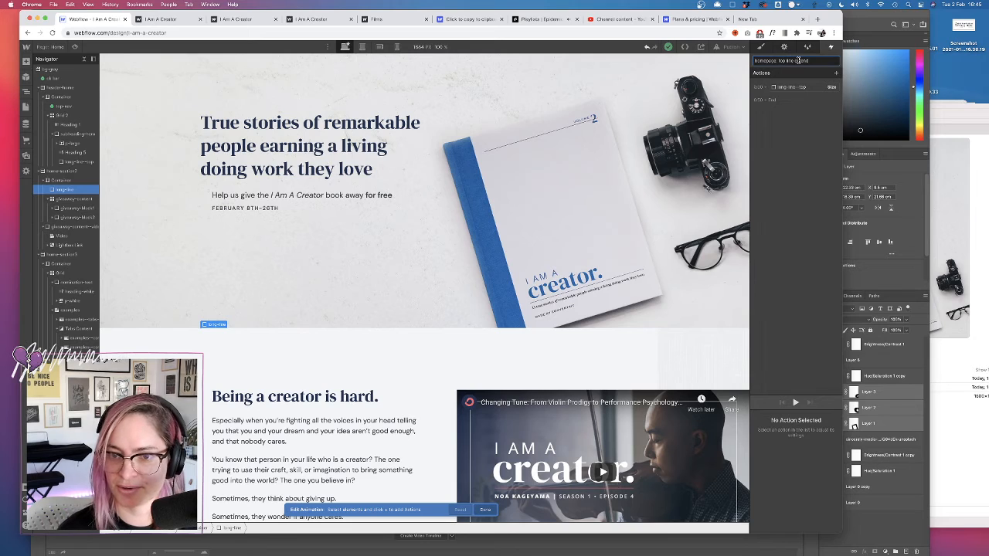
key(Left)
key(Left)
key(Left)
key(Left)
key(BackSpace)
key(BackSpace)
key(BackSpace)
key(Return)
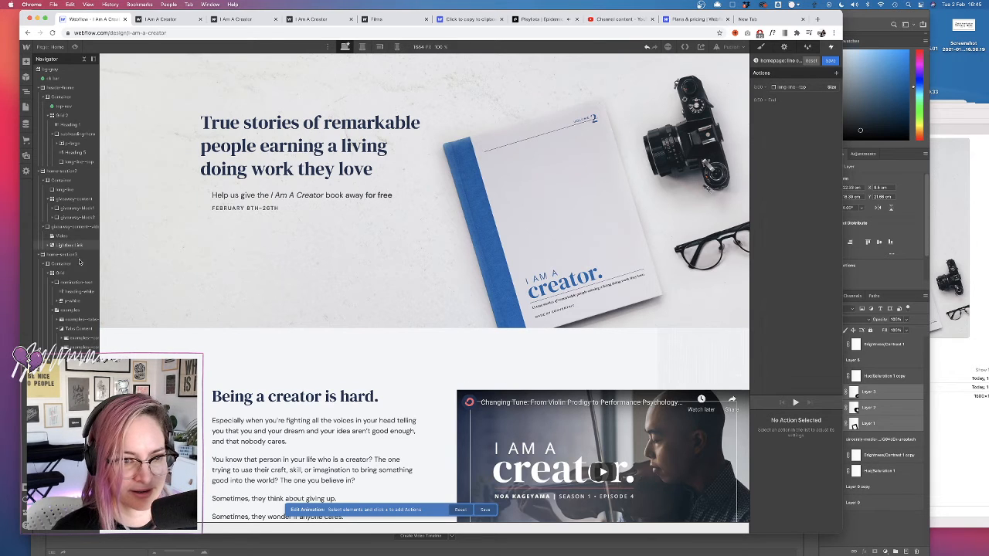
click(68, 190)
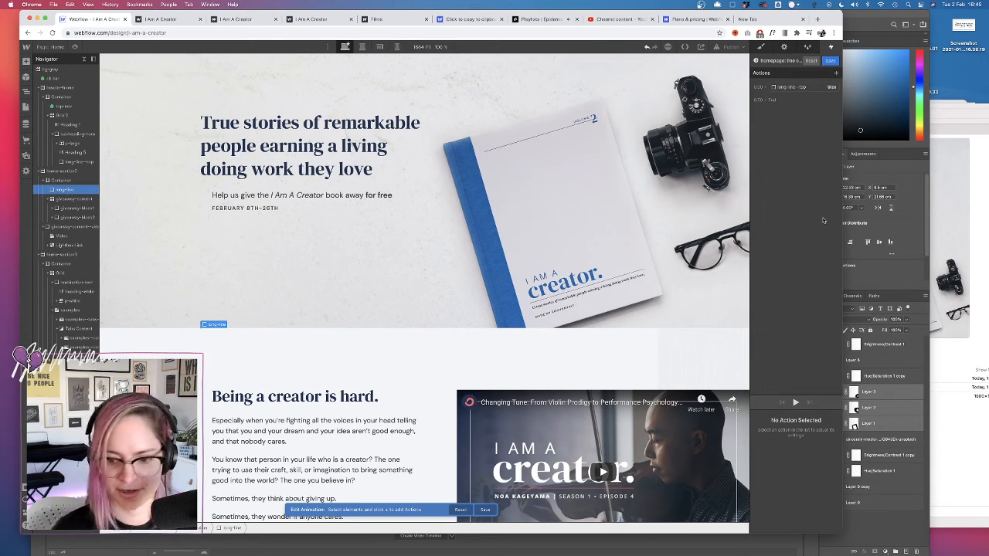
click(830, 60)
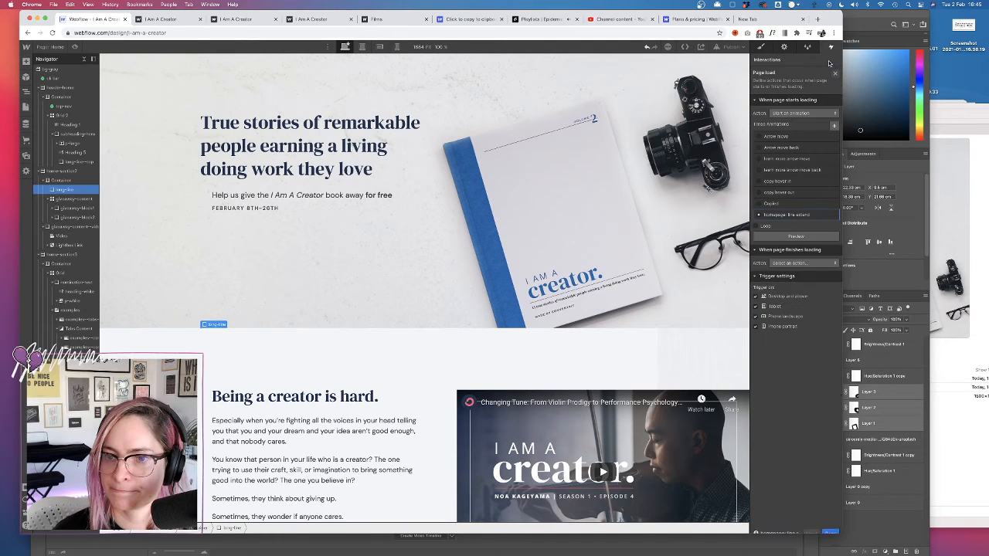
- Add a Size action for "long-line" with a height of 100% to the "homepage: line extend" animation
click(828, 216)
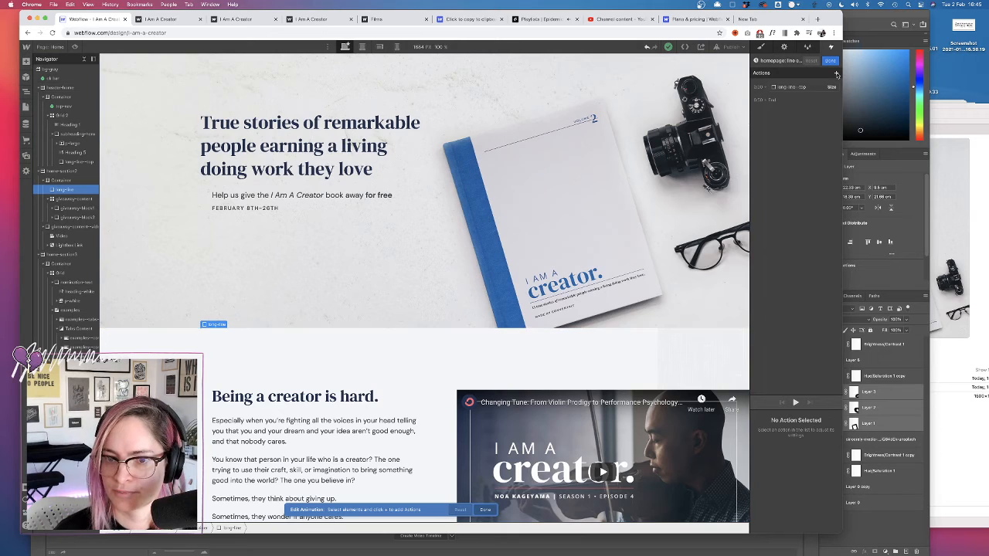
click(836, 73)
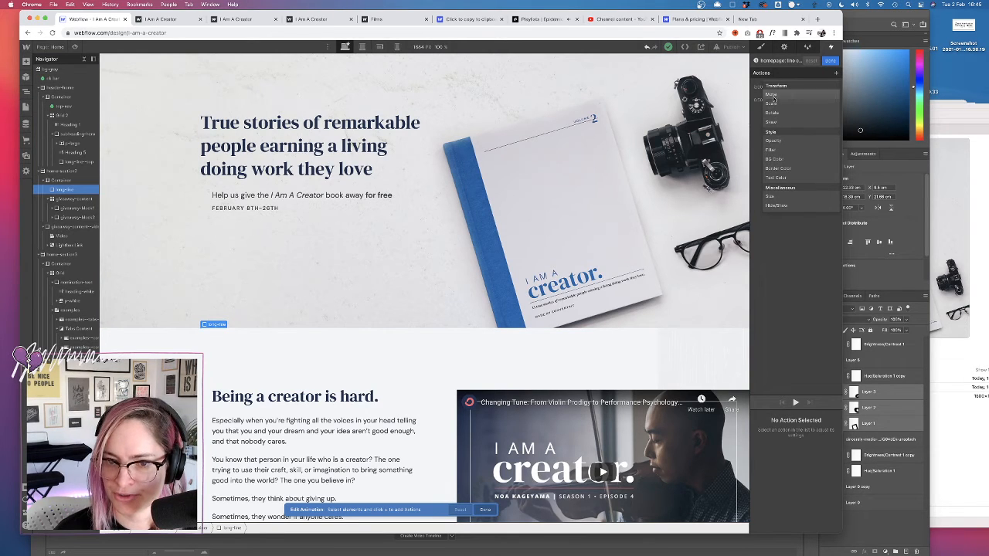
click(774, 198)
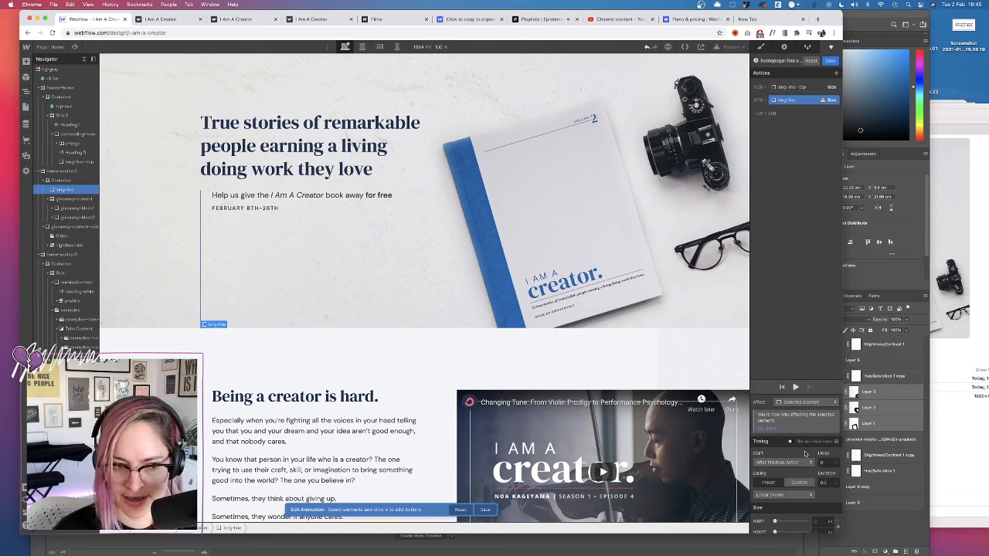
click(819, 531)
text(100)
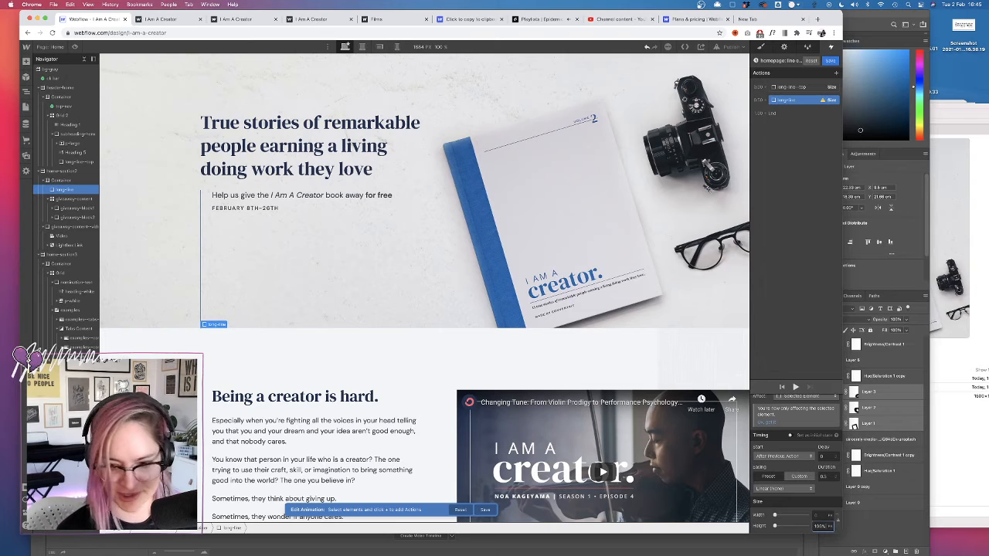
key(Return)
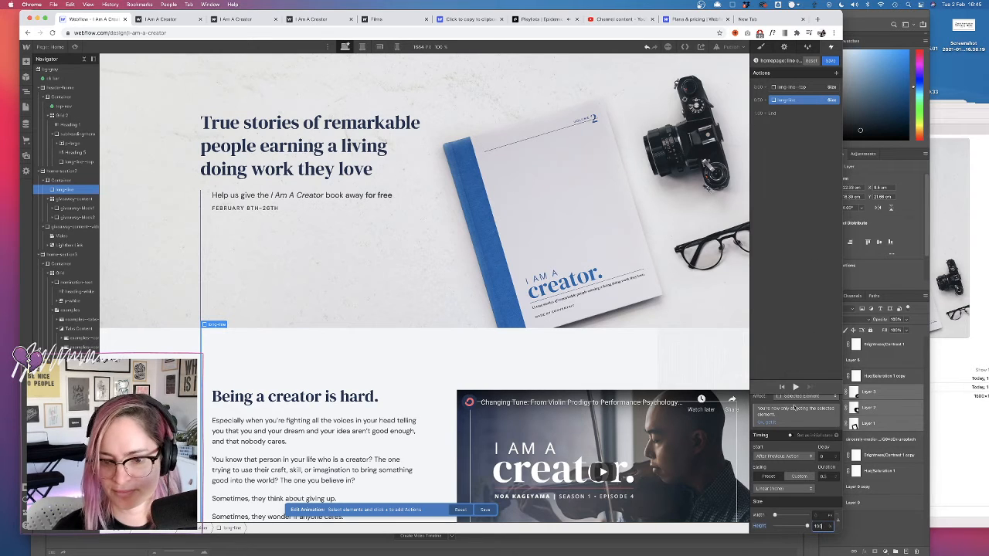
click(824, 456)
text(0.5)
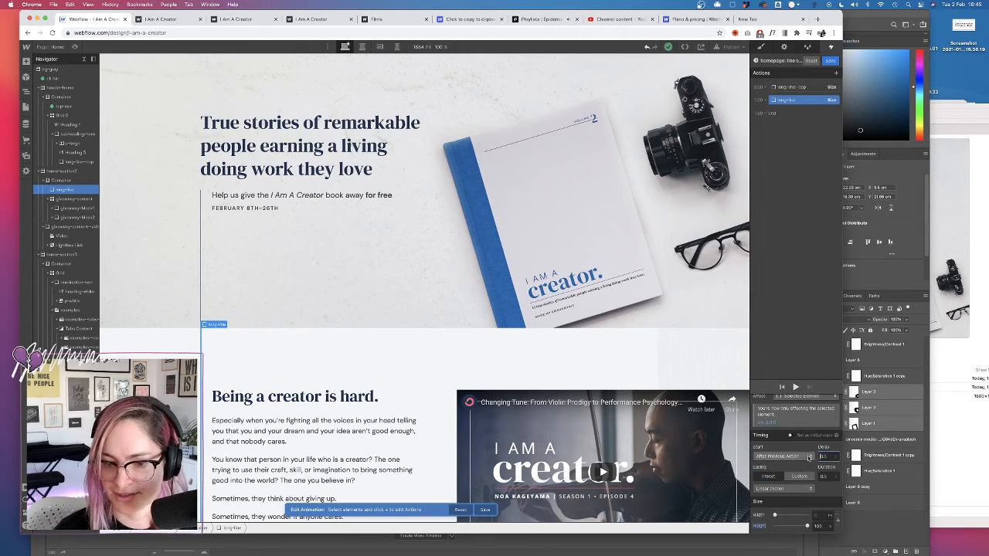
key(BackSpace)
key(BackSpace)
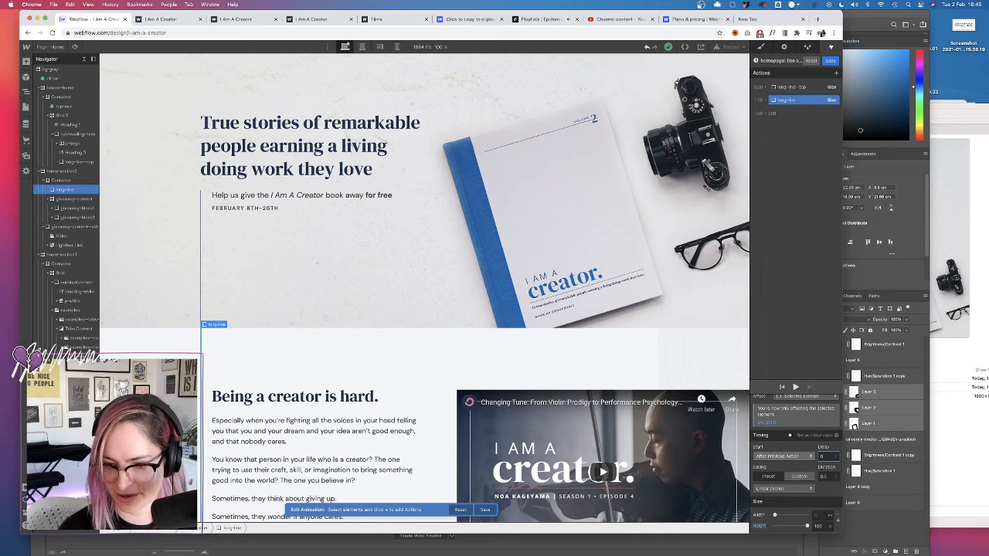
- Save the "homepage: line extend" animation and preview both lines extending on the page
click(790, 314)
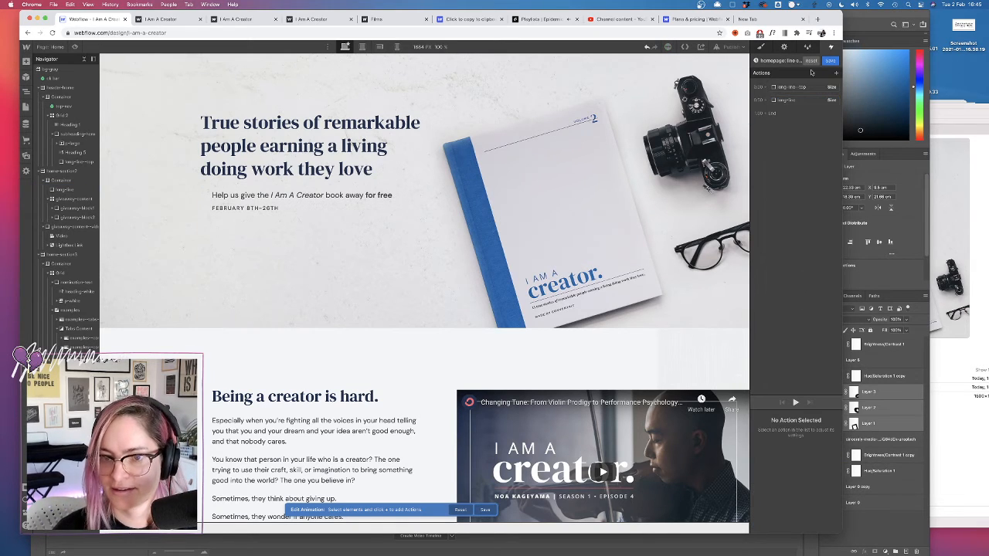
click(830, 60)
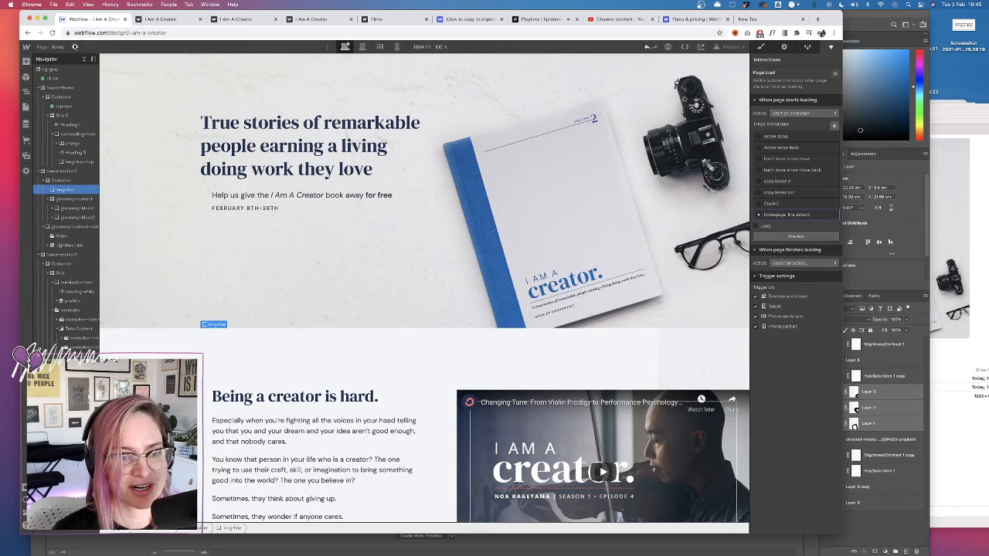
click(75, 47)
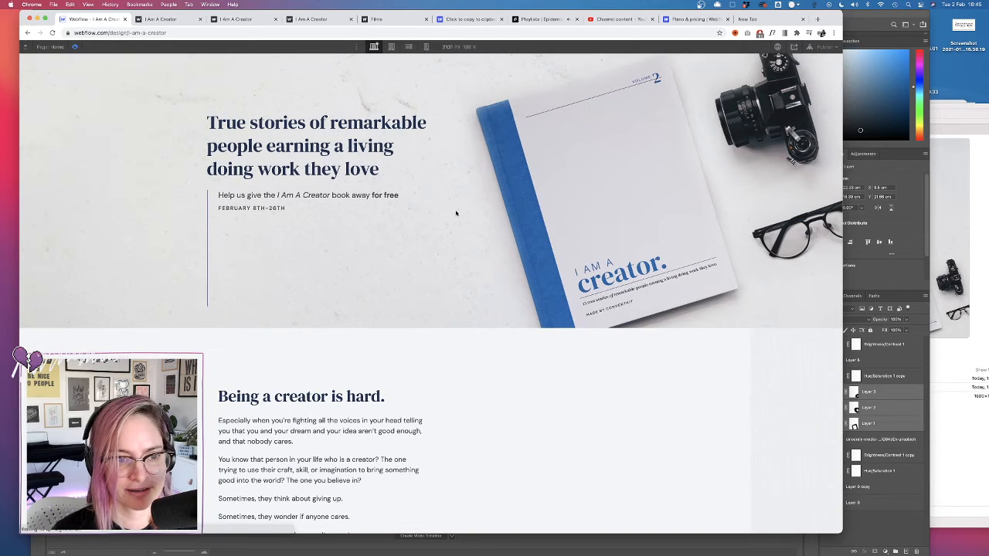
click(75, 47)
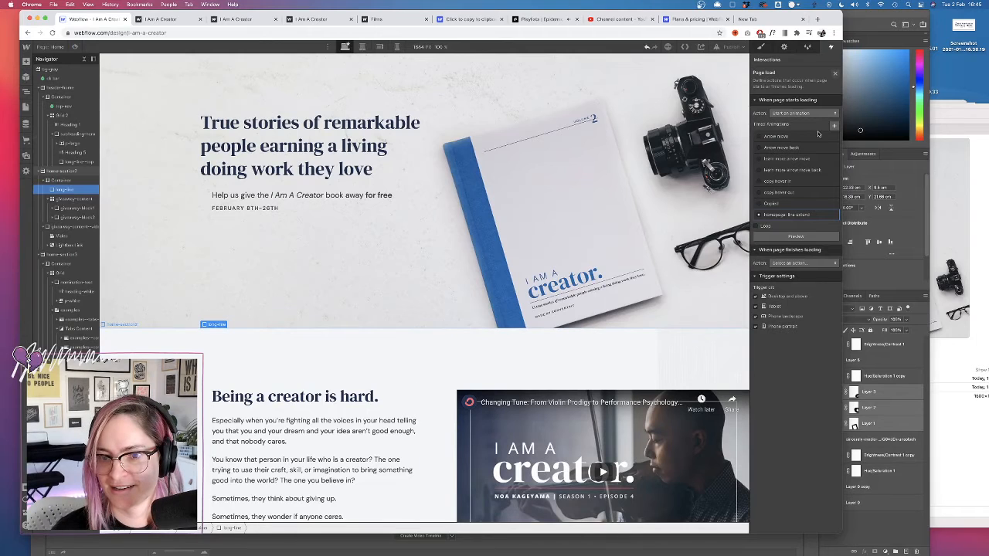
- Set the duration of the "long-line" Size action to 2 seconds in the "homepage: line extend" animation
click(830, 215)
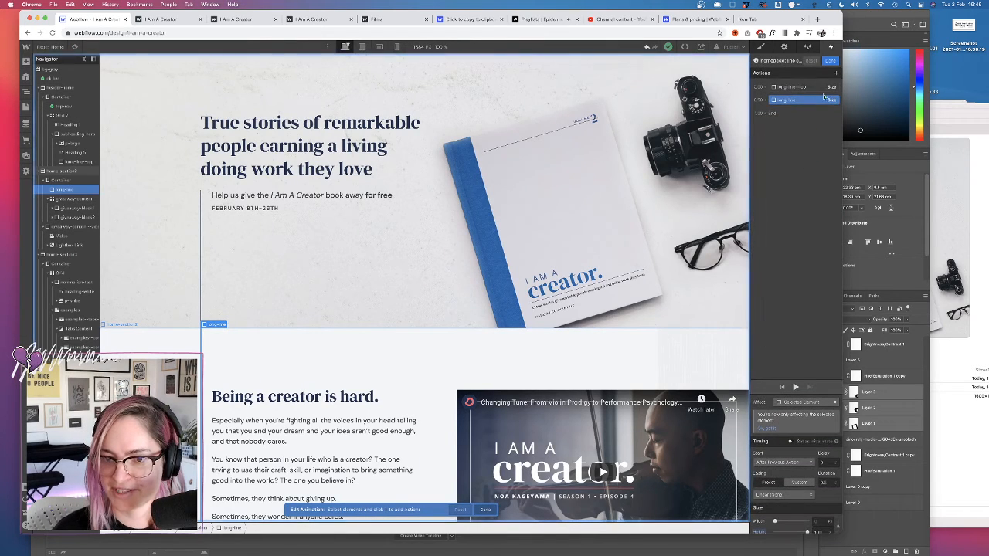
scroll(800, 440, down, 1)
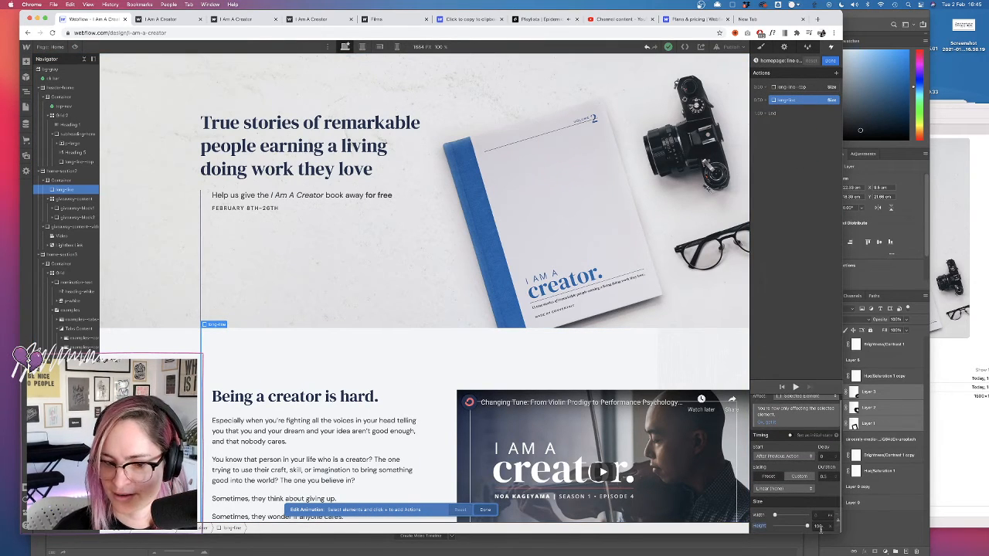
click(829, 477)
text(2)
key(Return)
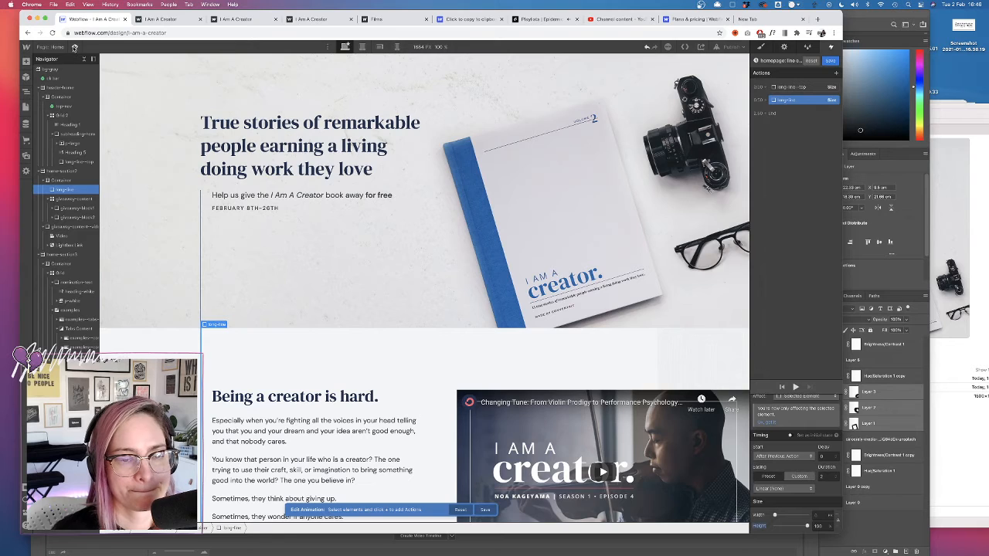
- Preview the page repeatedly to check the timing of the slower "long-line" animation
click(74, 46)
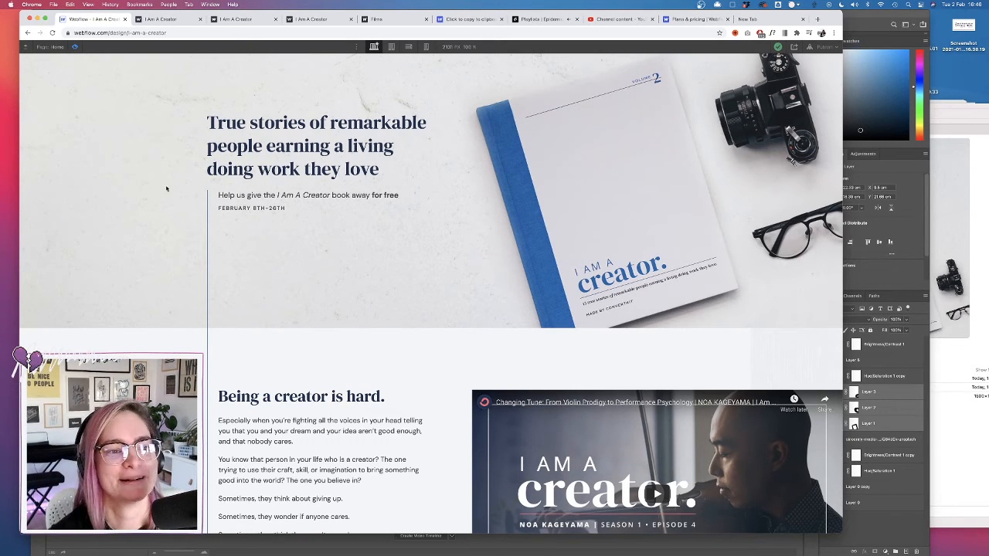
click(75, 47)
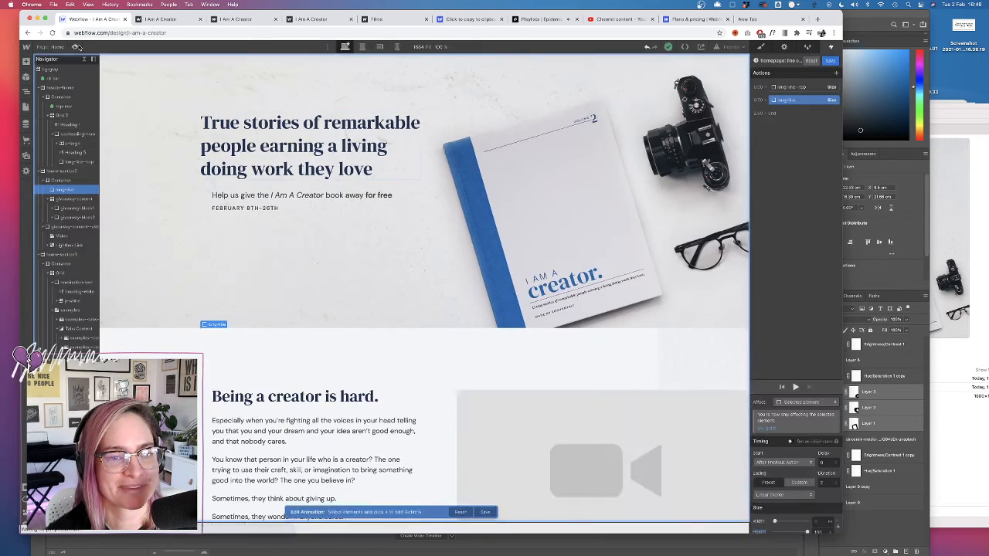
click(75, 47)
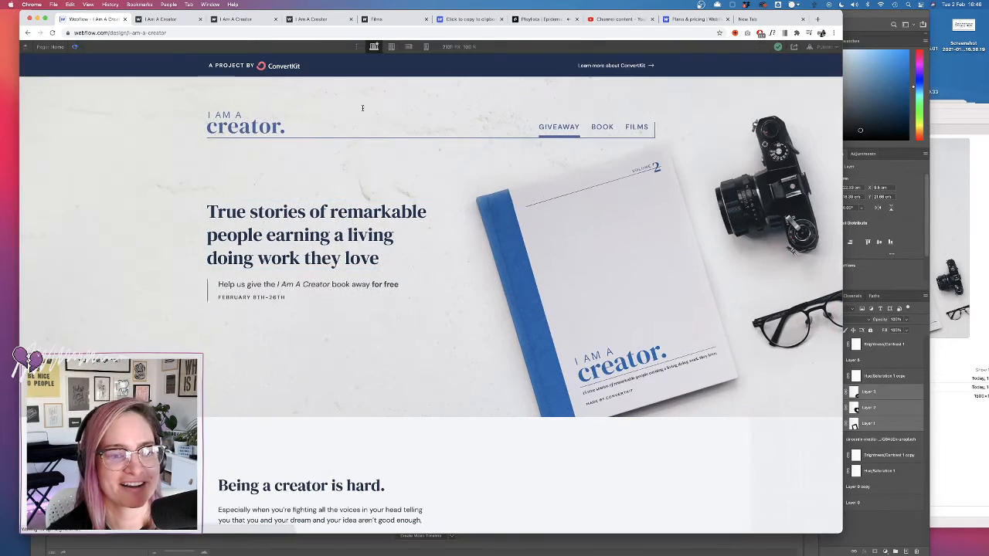
click(75, 47)
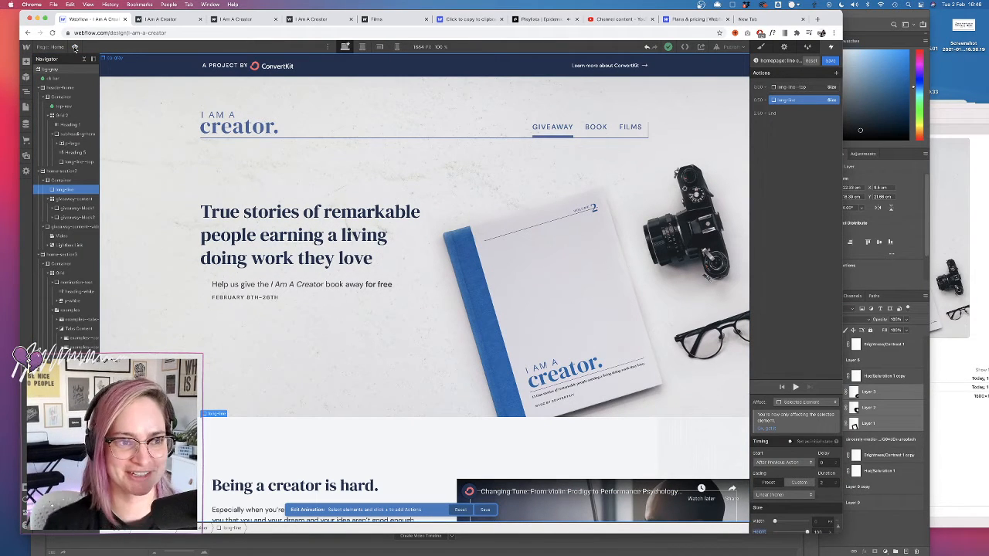
click(75, 47)
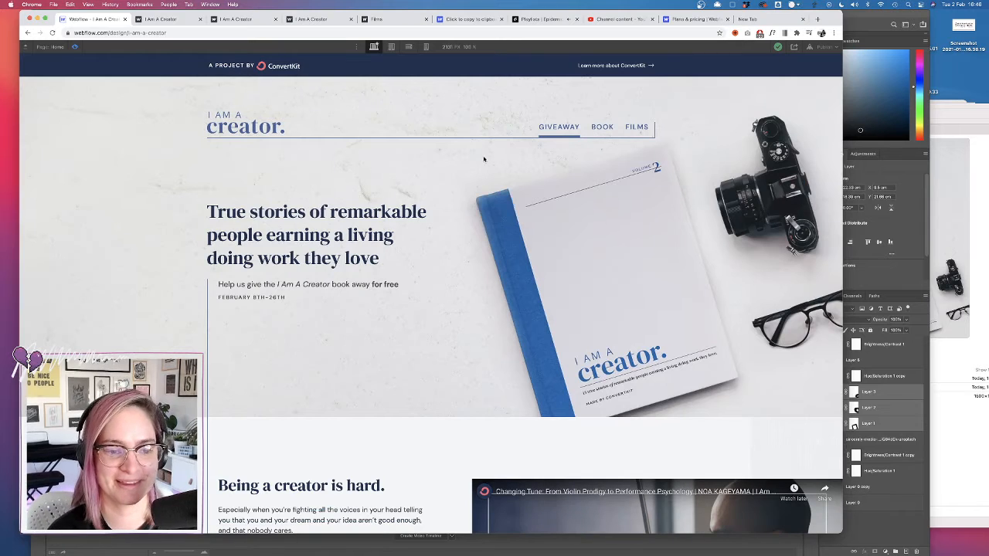
- Replay the home page preview several times to watch both vertical lines extend one after the other
click(75, 47)
click(75, 47)
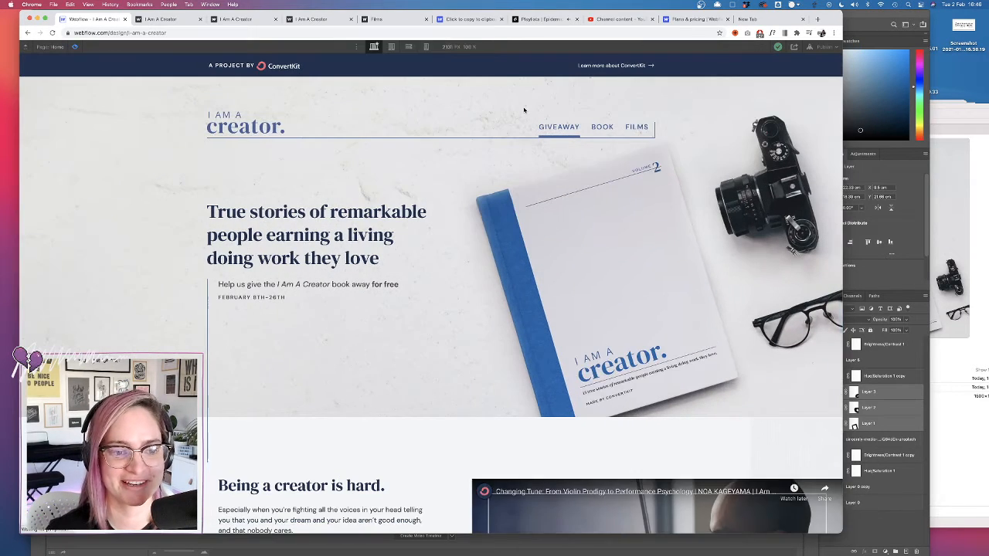
click(75, 49)
click(75, 49)
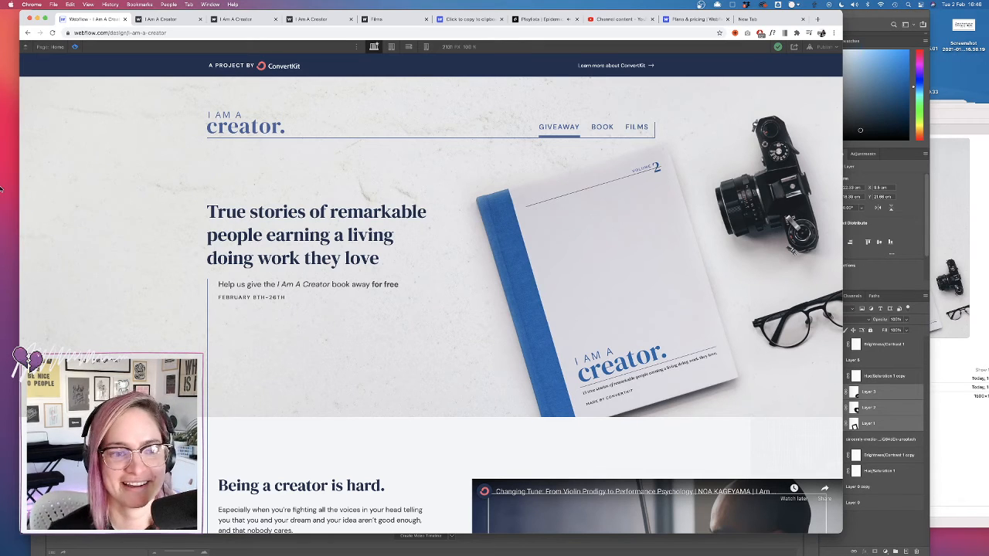
click(75, 47)
click(75, 47)
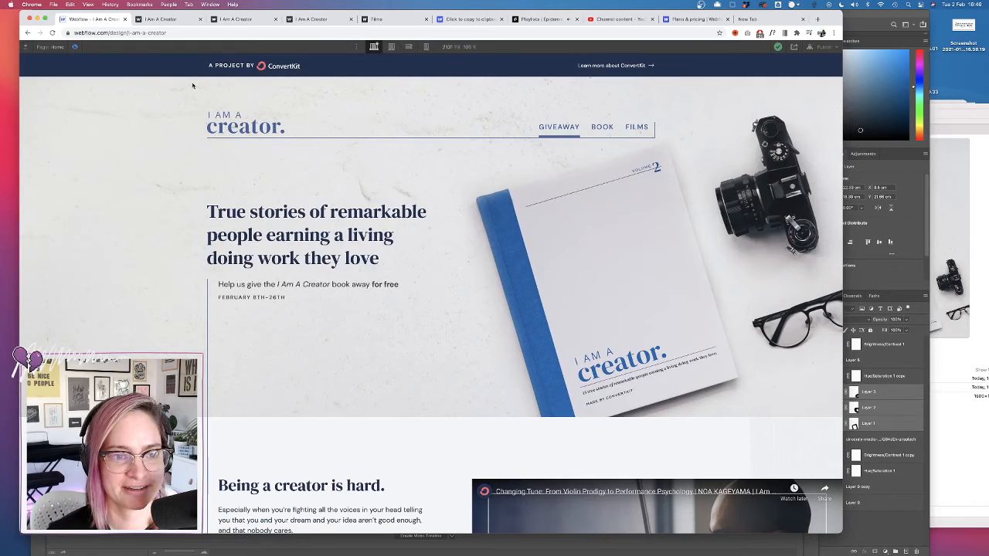
click(75, 47)
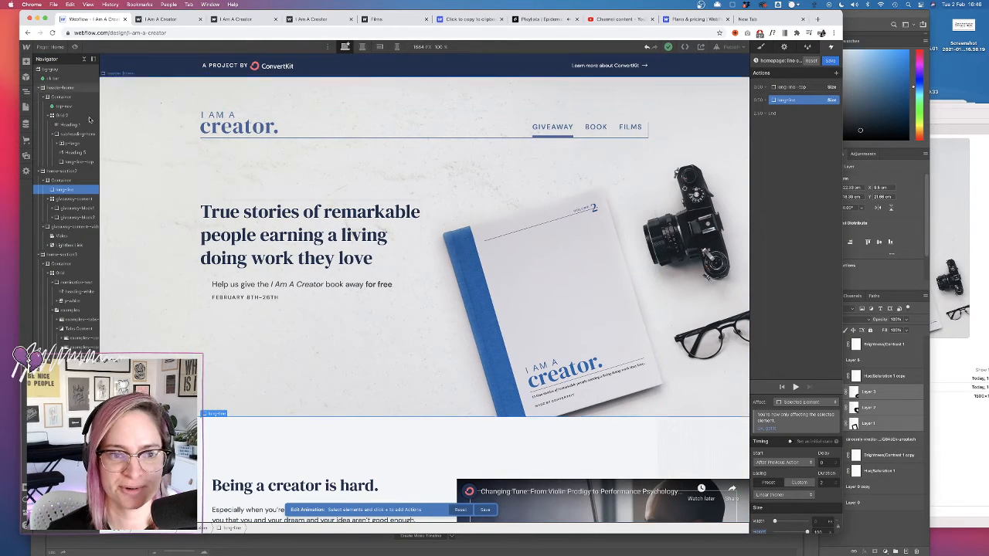
click(75, 47)
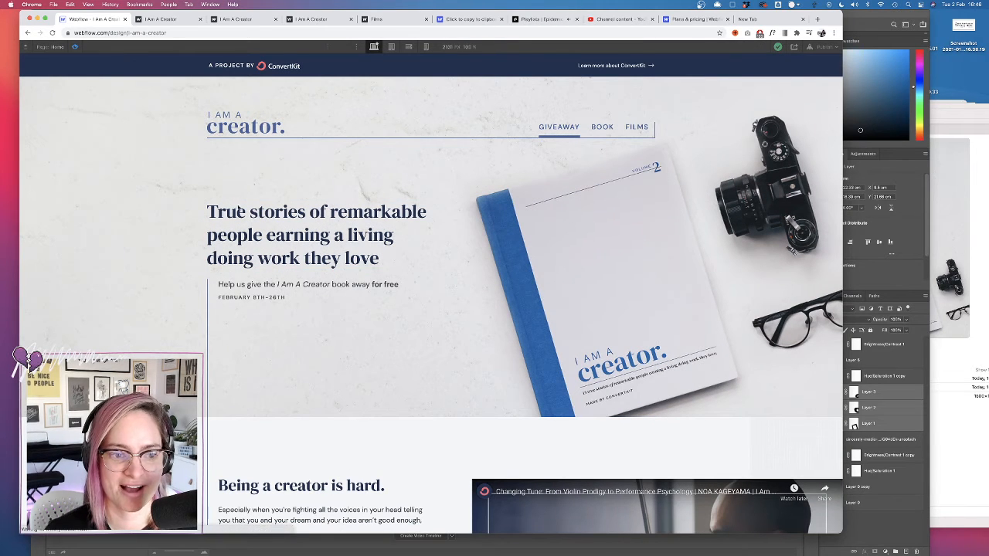
click(75, 48)
- Open the Book page for editing and preview it briefly
click(25, 107)
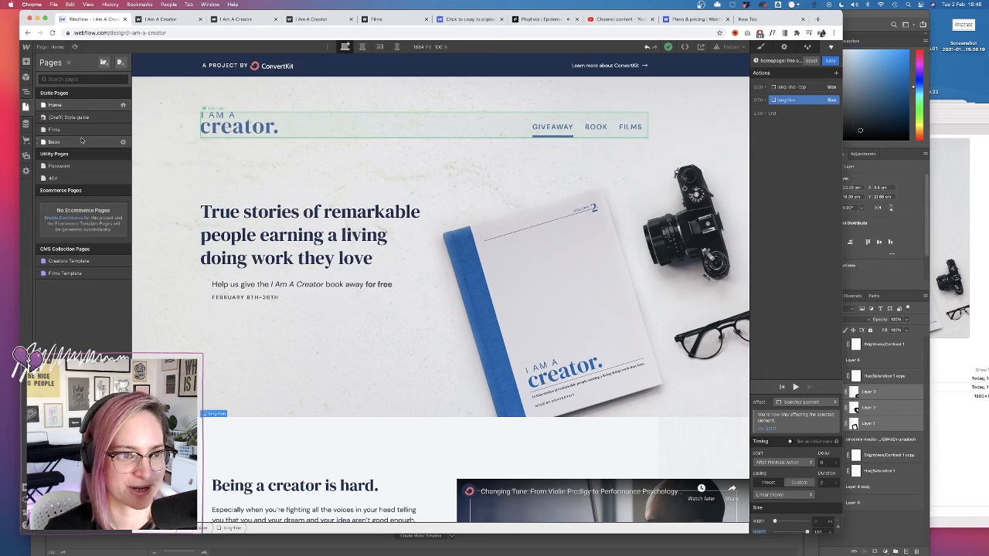
click(81, 142)
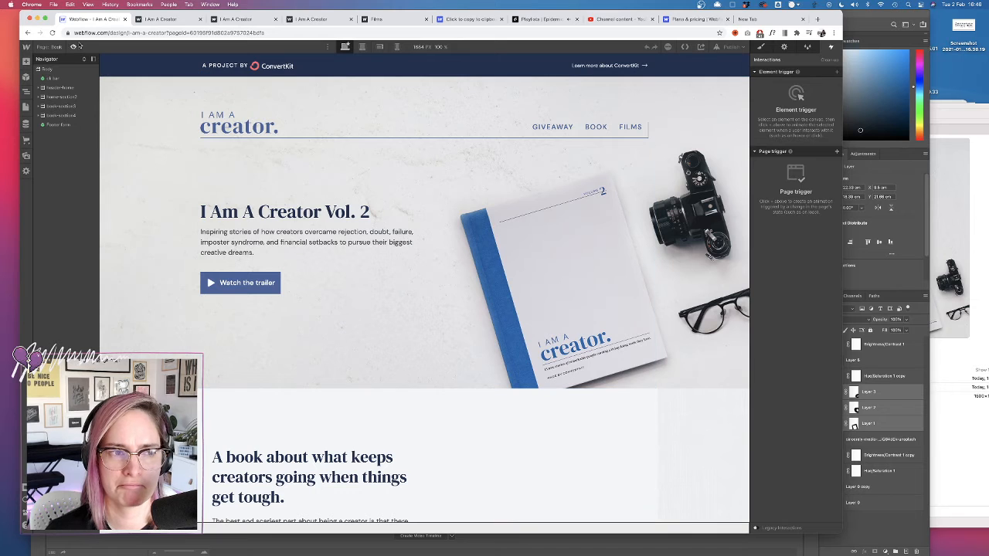
click(74, 48)
click(74, 48)
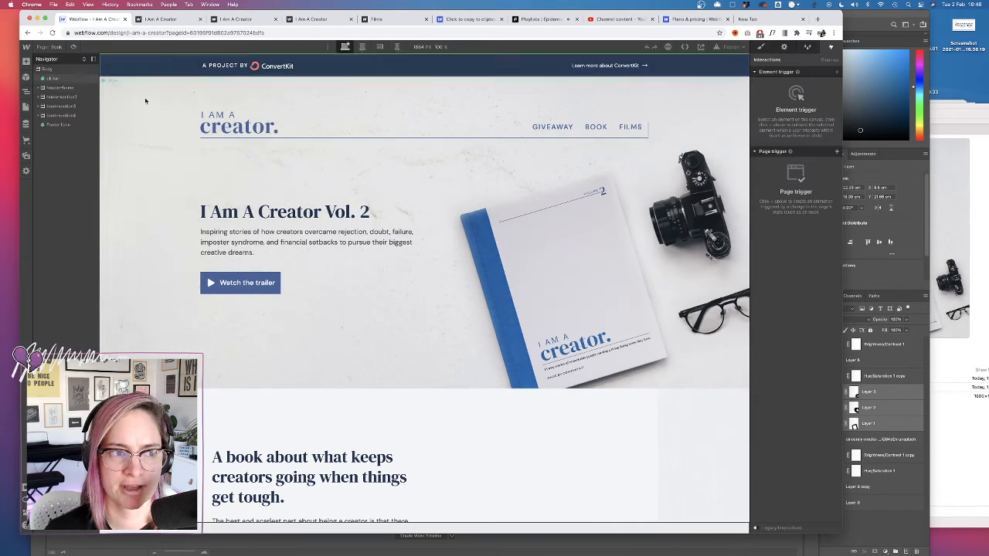
- Expand the Book page's header structure down to the "book-button" block and select the trailer button inside it
click(47, 96)
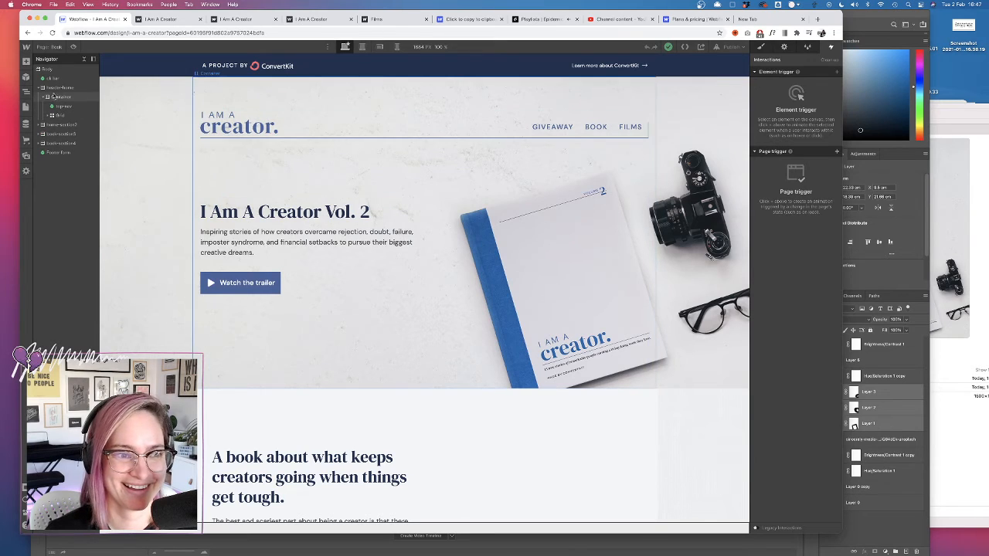
scroll(261, 291, down, 10)
scroll(261, 291, up, 10)
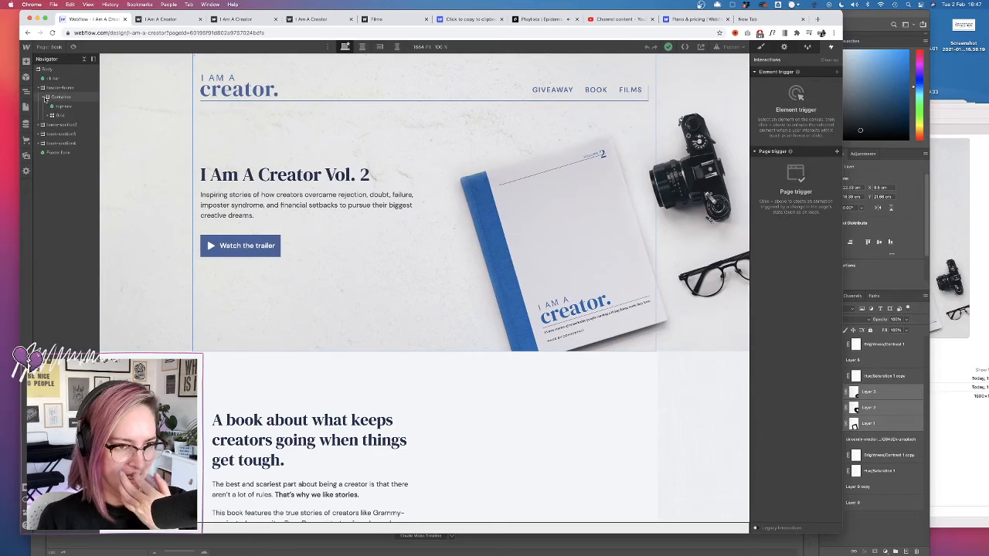
click(51, 115)
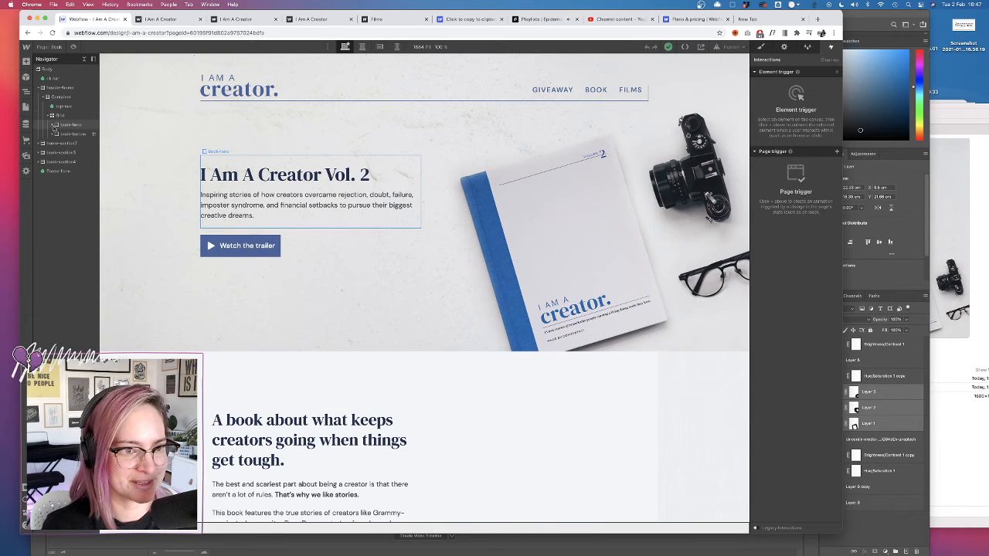
click(55, 124)
click(56, 152)
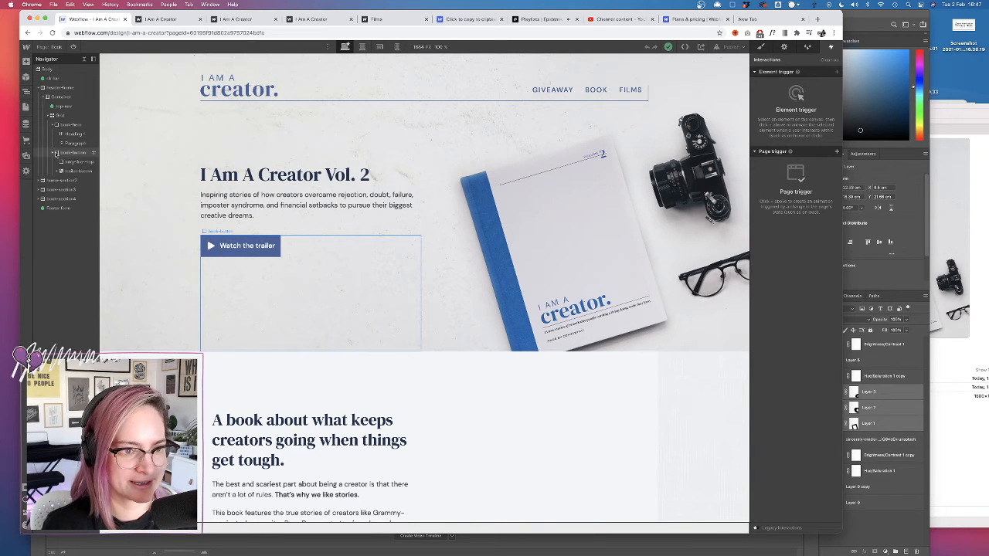
click(74, 173)
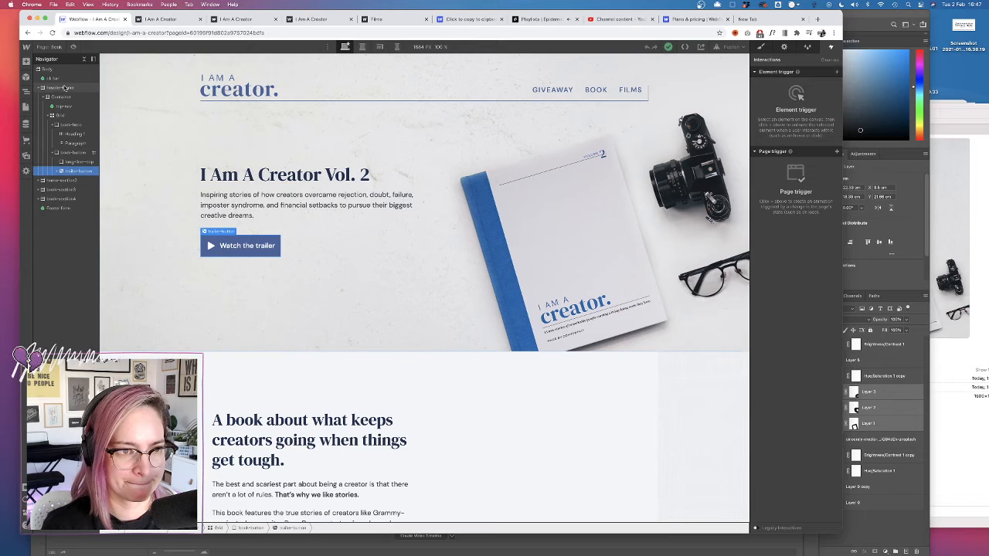
- Add a Page load trigger to the Book page that starts an animation when the page starts loading
click(837, 152)
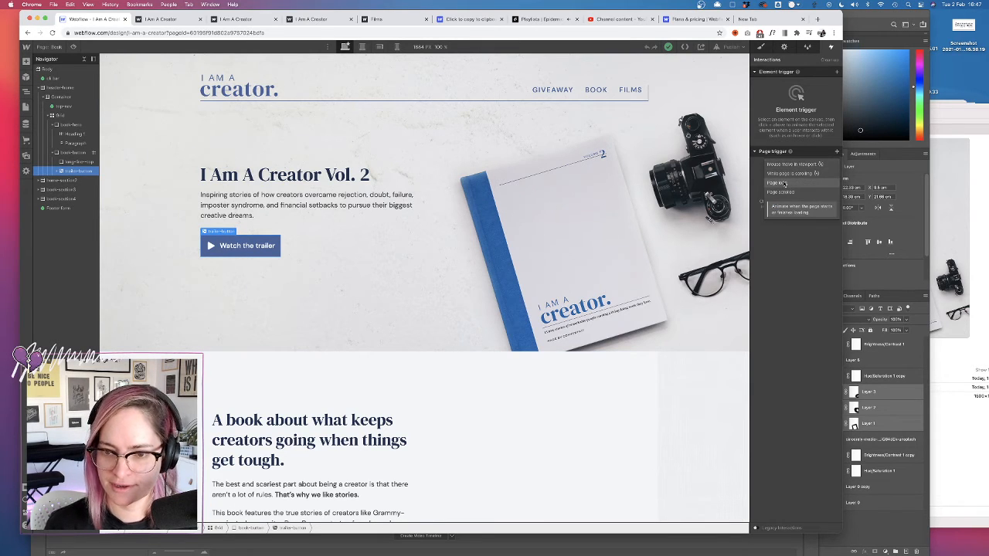
click(785, 183)
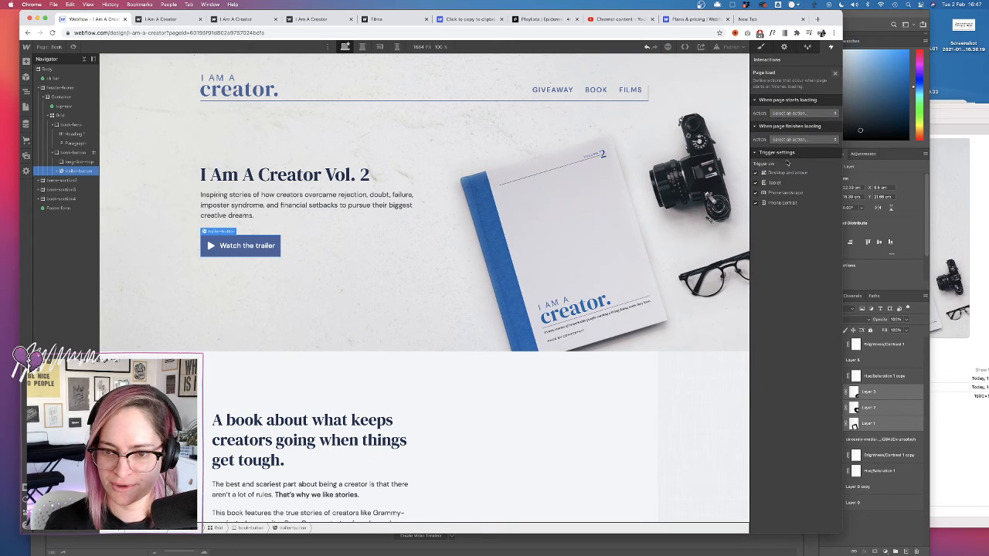
click(793, 113)
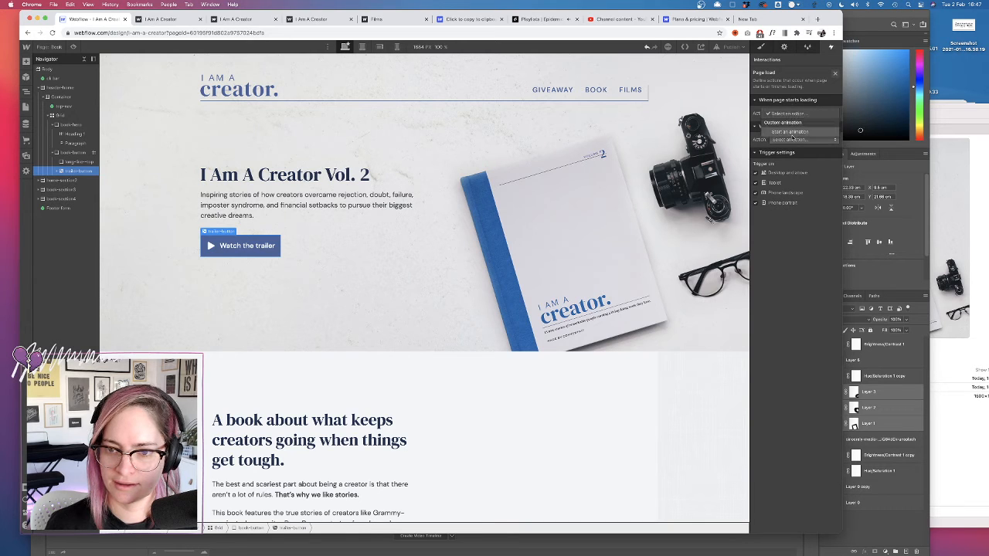
click(792, 135)
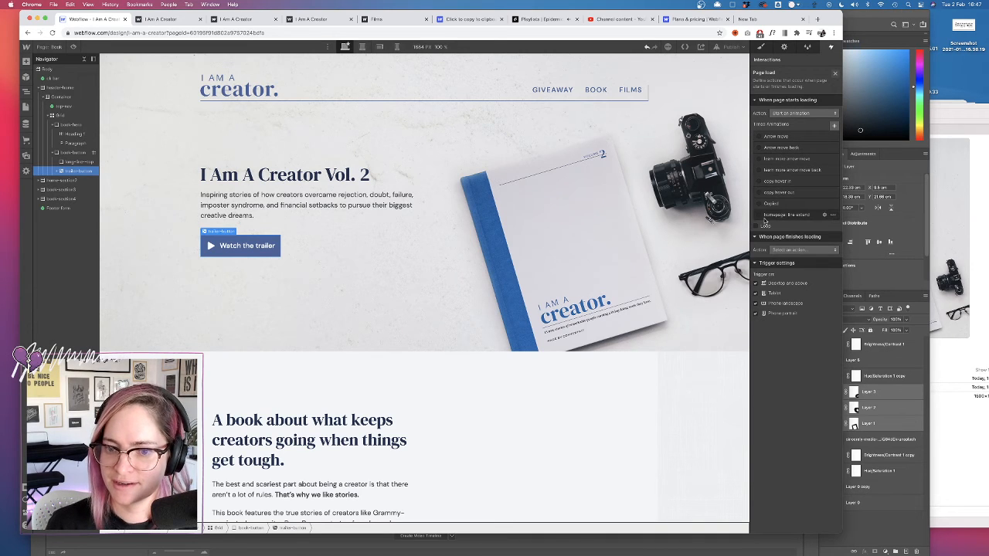
- Try the existing "homepage: line extend" animation for the Book page's load trigger and preview it
click(761, 216)
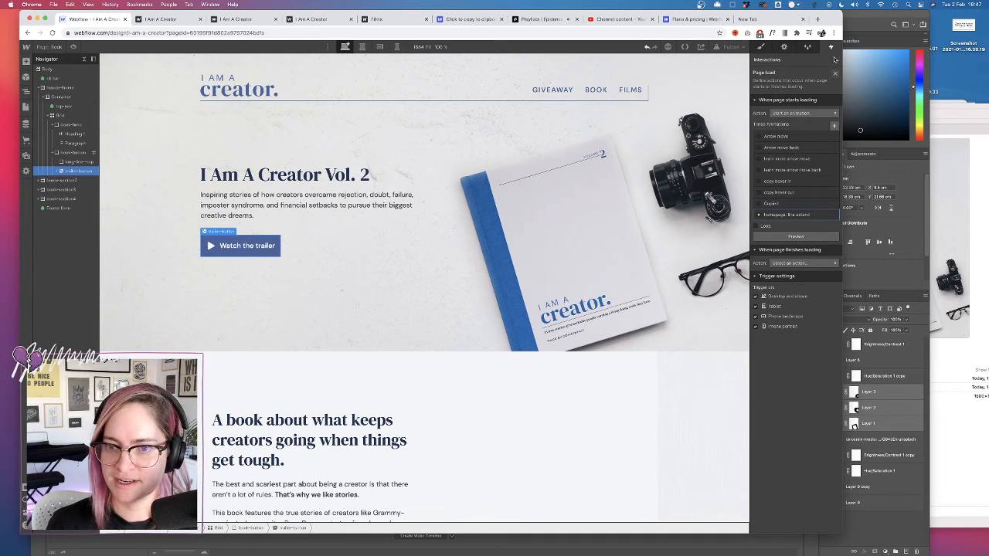
click(73, 47)
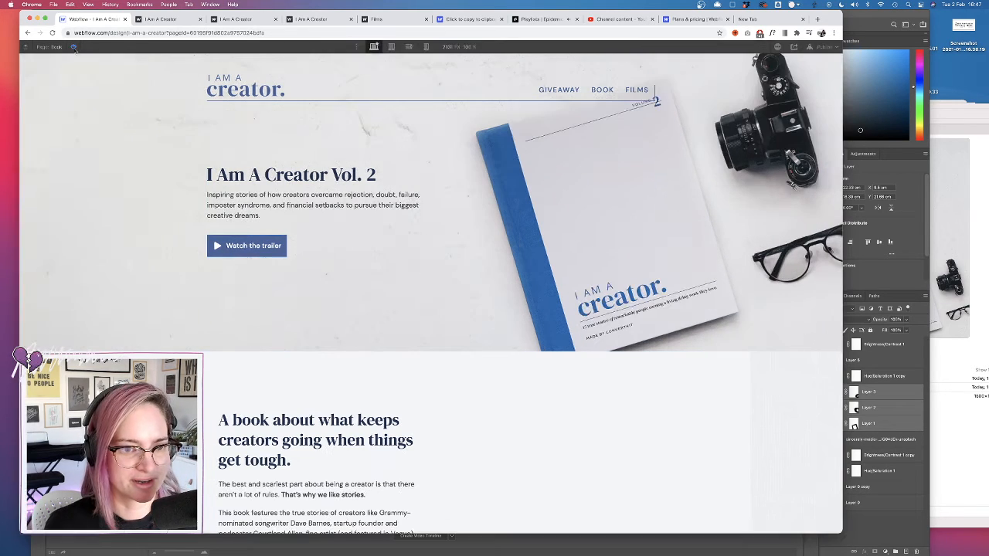
click(74, 47)
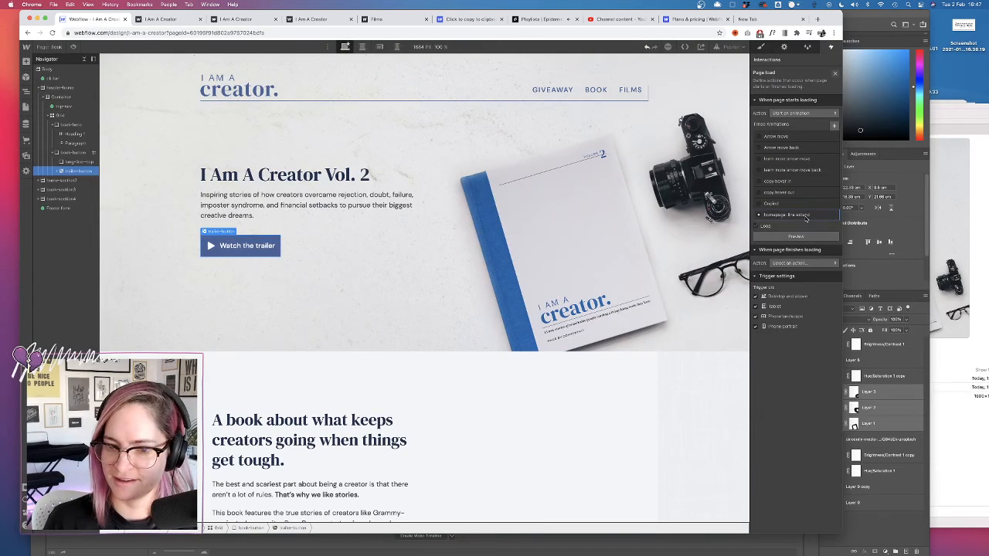
click(805, 236)
mouse_move(824, 218)
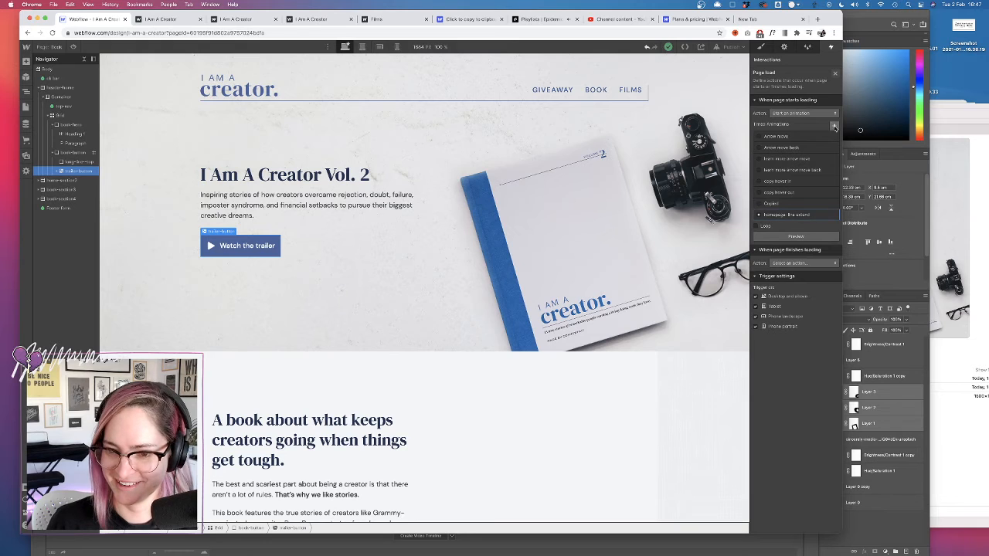
- Create a timed animation named "Book page: line extend" with a Size action for "long-line-top" at 100% height
click(835, 126)
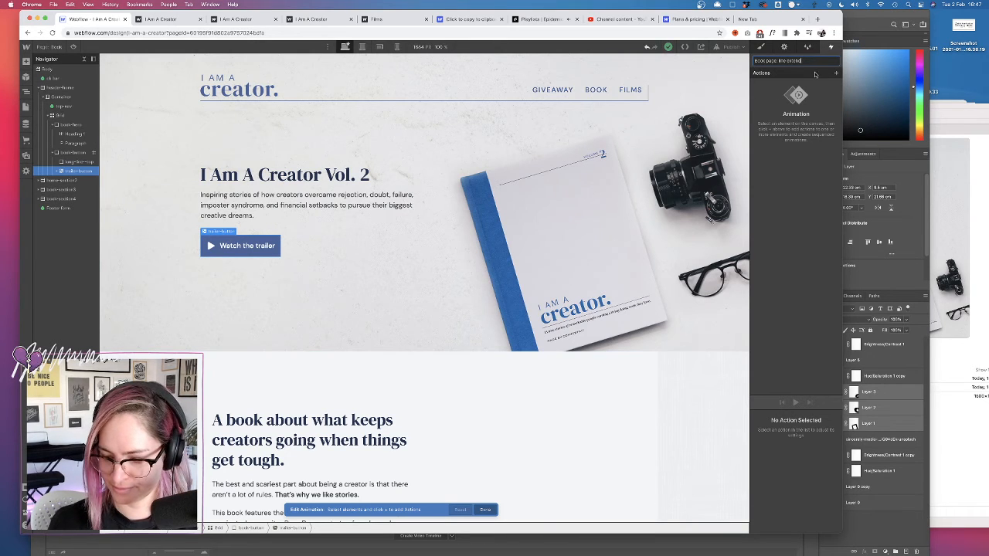
key(Return)
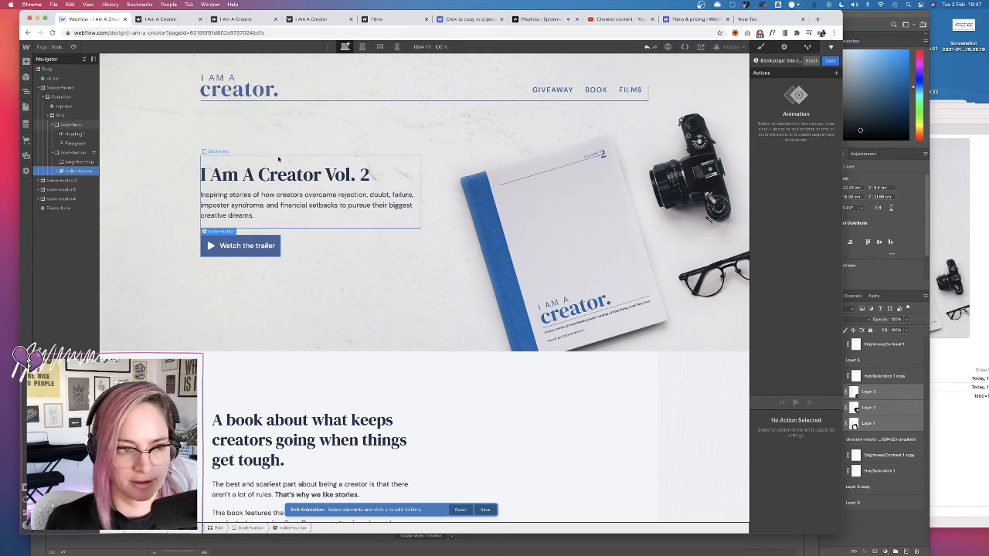
click(59, 172)
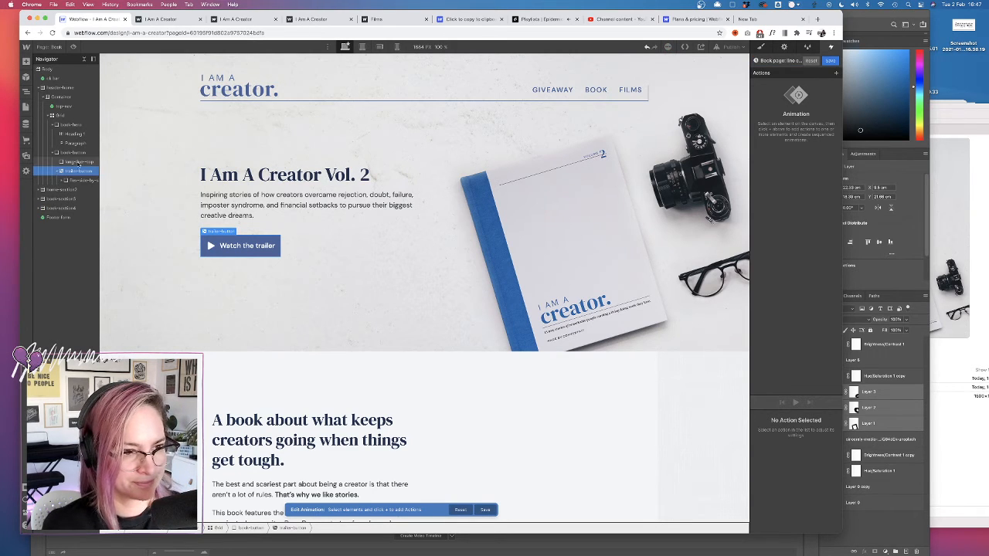
click(83, 162)
click(837, 74)
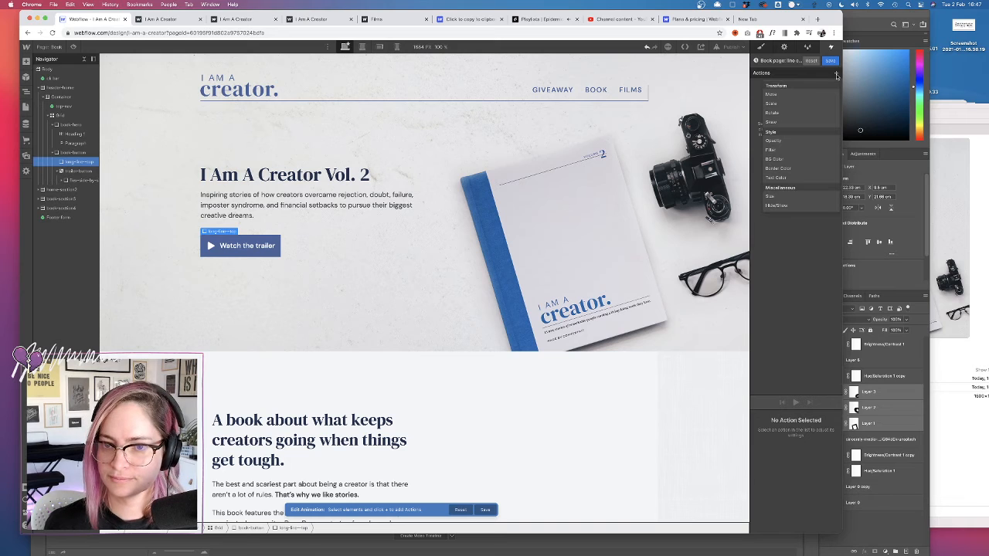
click(779, 198)
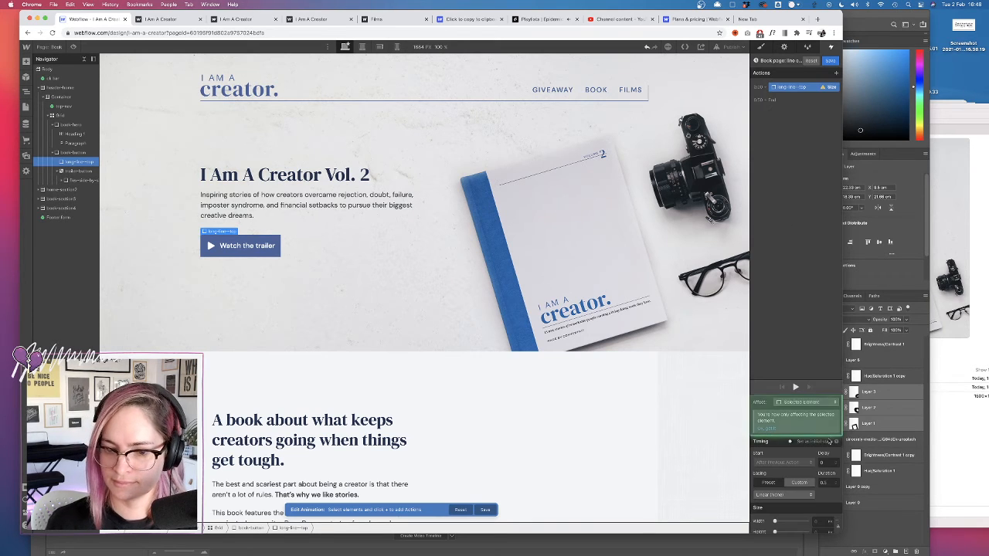
click(820, 527)
text(100)
key(Return)
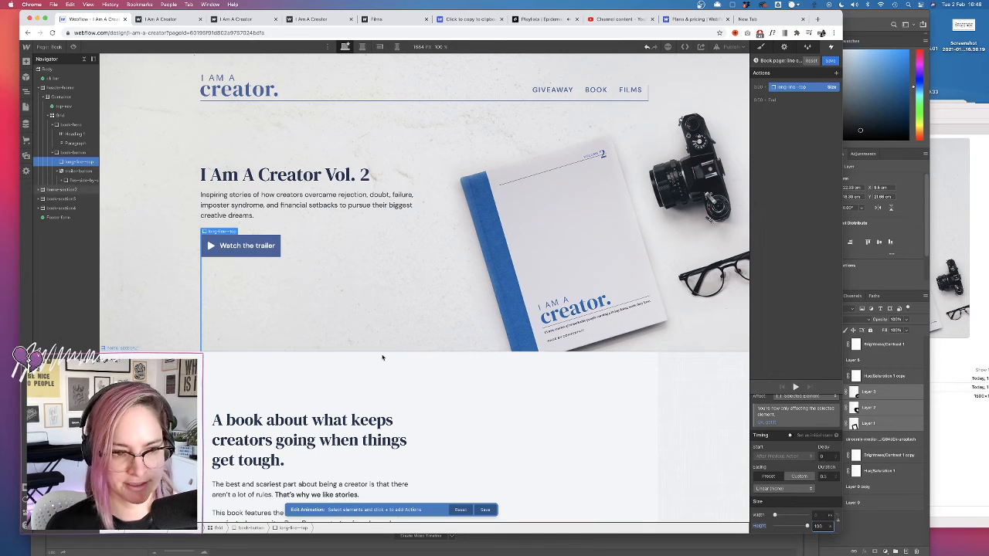
- Add a Size action for "long-line" in the second section with a height of 100% and a duration of 2 seconds
click(43, 191)
click(44, 200)
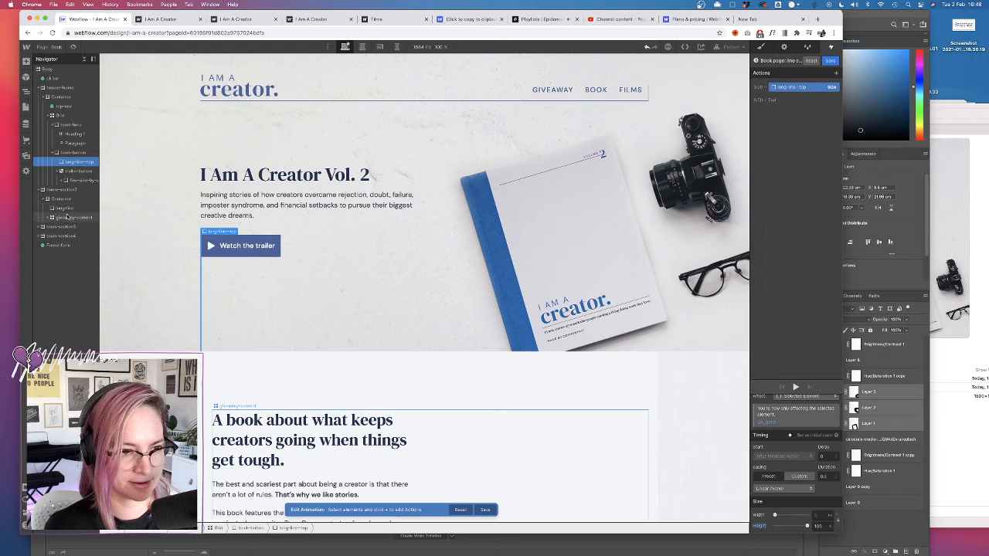
click(65, 208)
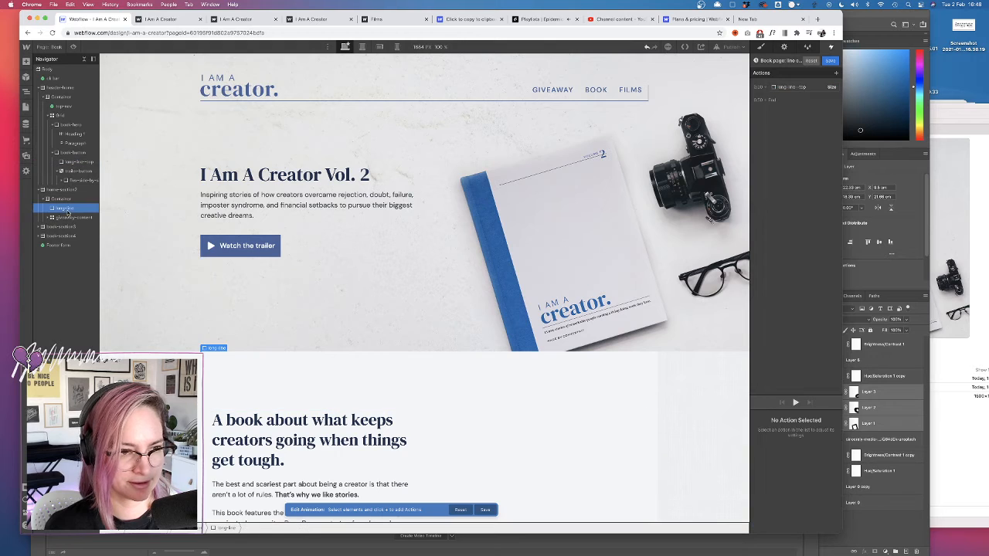
click(836, 74)
click(775, 196)
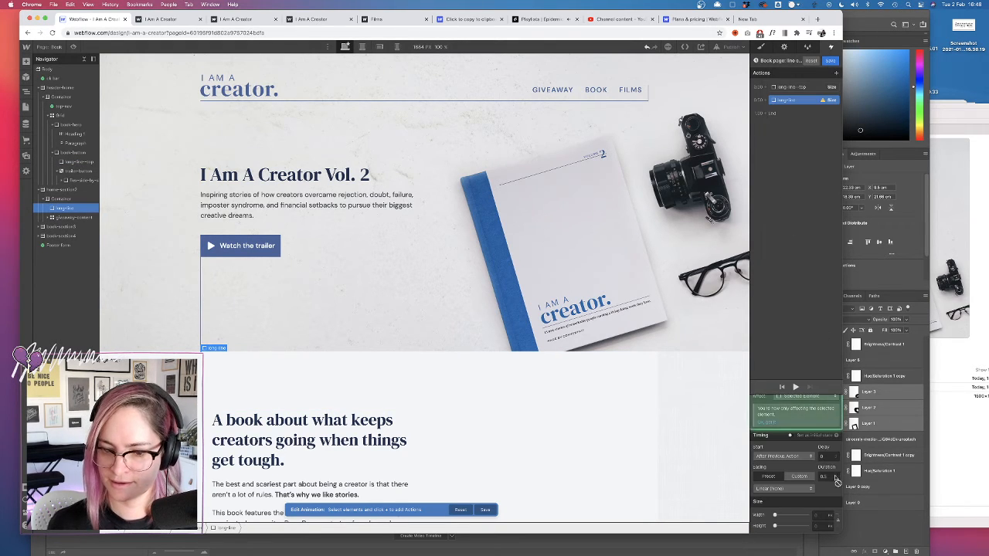
key(Return)
click(829, 476)
text(2)
key(Return)
- Add a Size action with a height of 100% for the "featuring-line" beside the "Featuring:" heading
scroll(284, 399, down, 10)
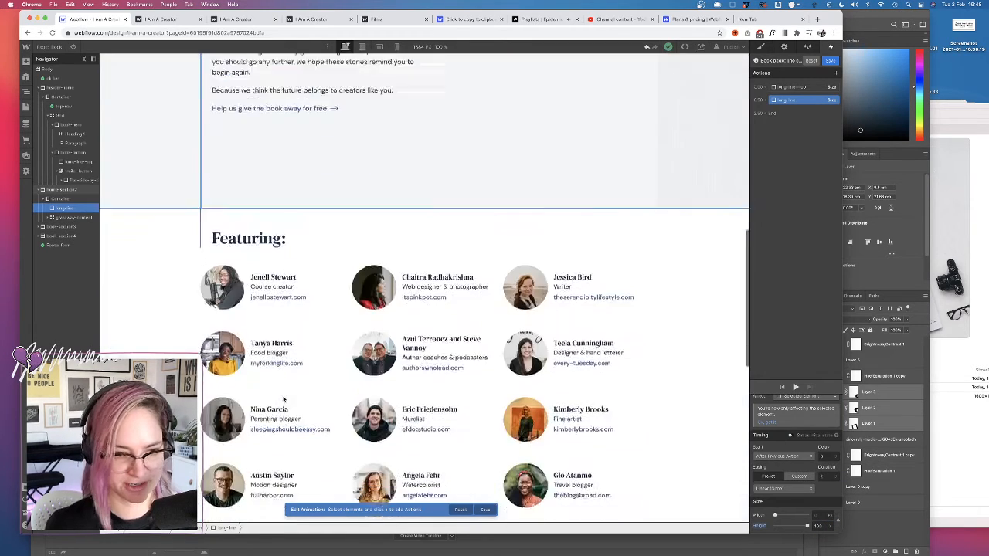
click(201, 224)
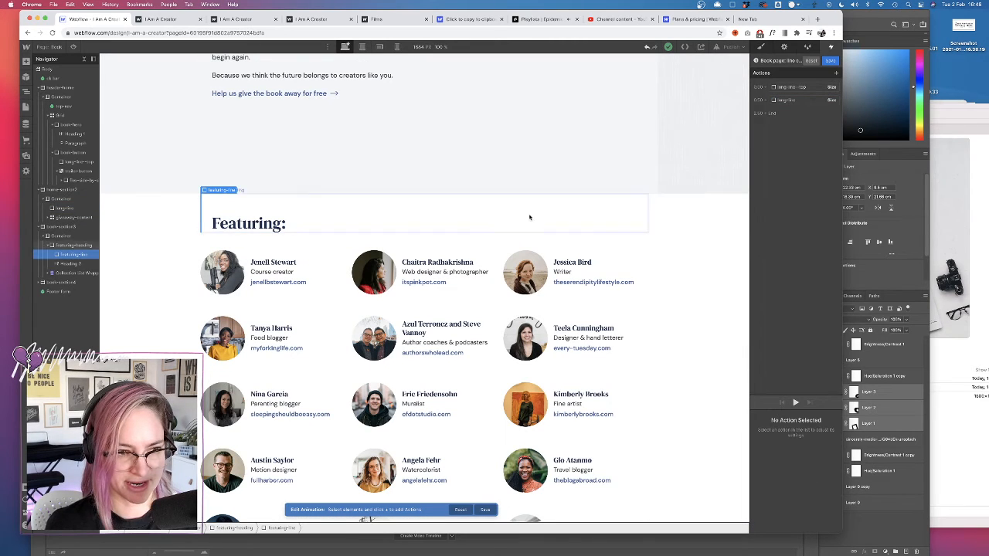
click(835, 73)
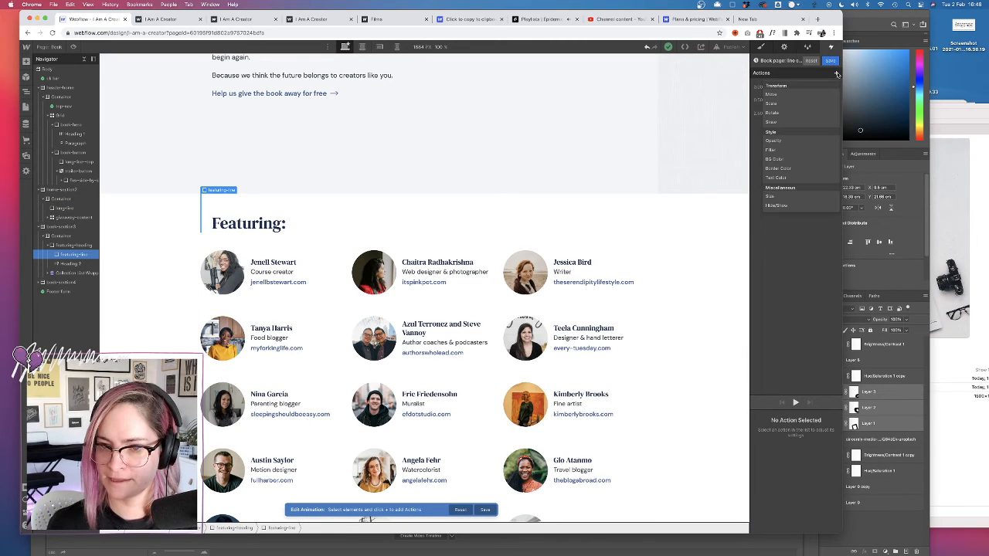
click(780, 200)
click(822, 526)
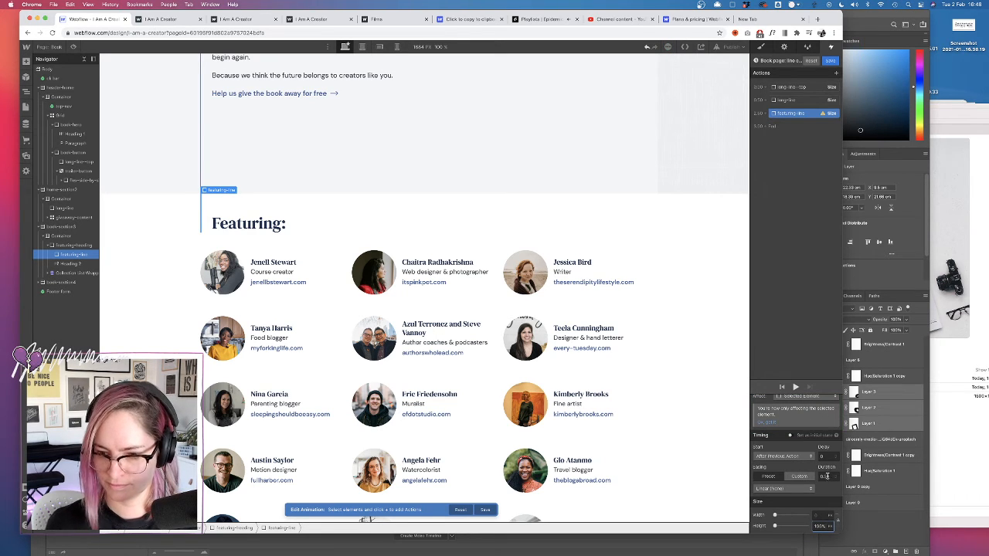
click(804, 312)
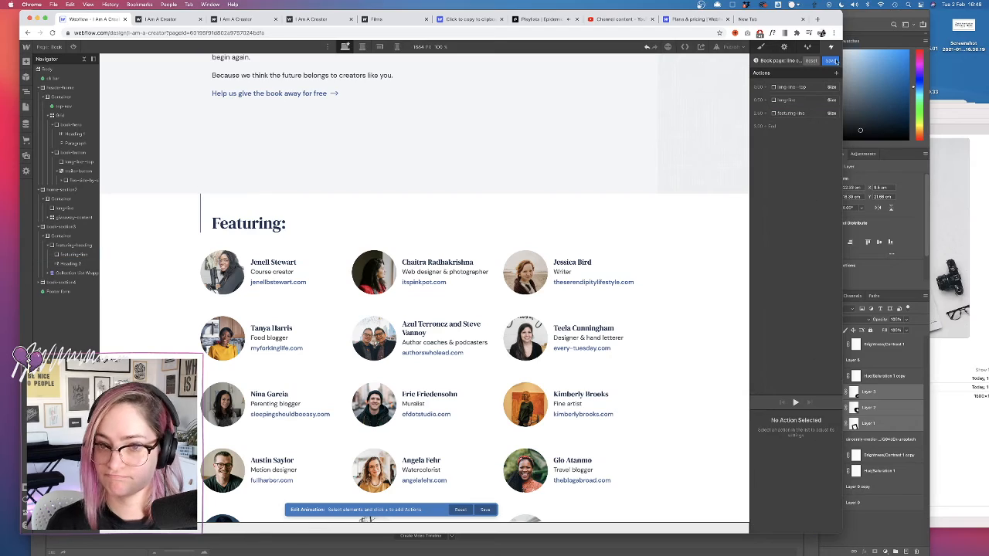
- Save the "Book page: line extend" animation and collapse the base height of the "featuring-line" so the line starts hidden
click(832, 60)
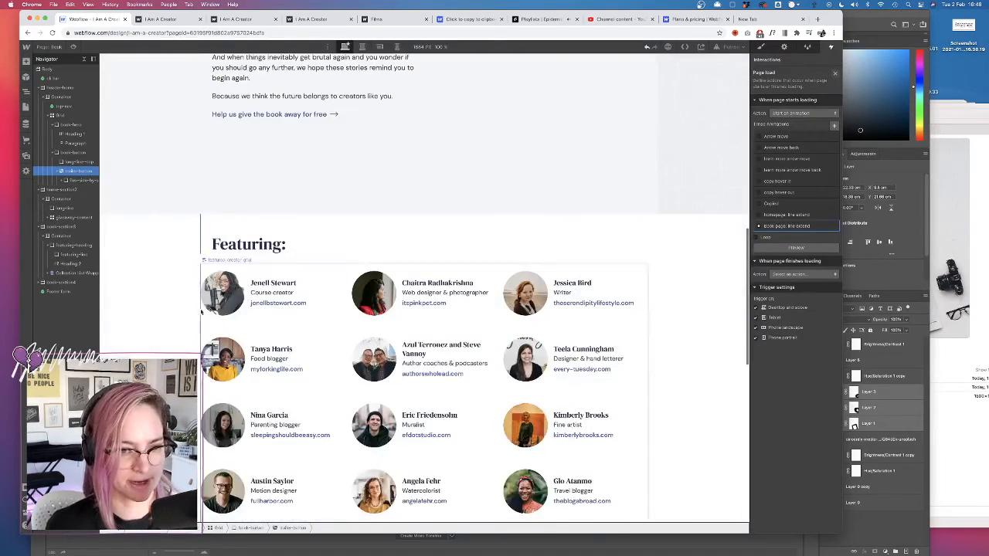
click(201, 225)
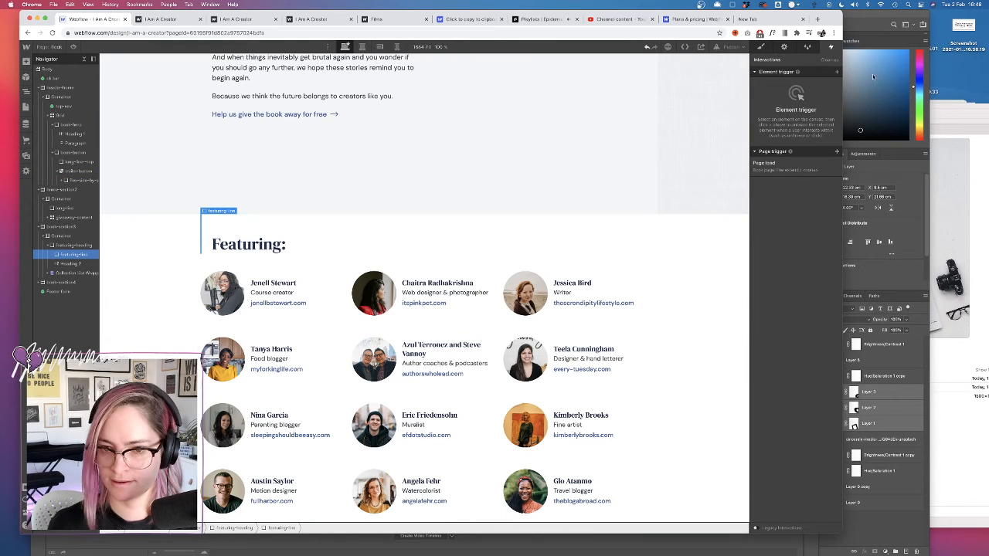
click(760, 47)
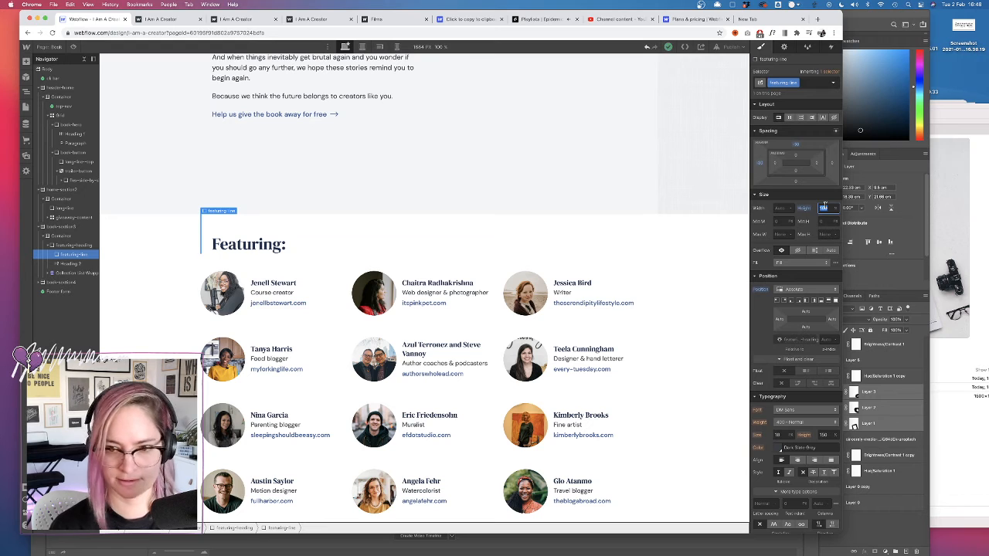
key(Return)
click(609, 212)
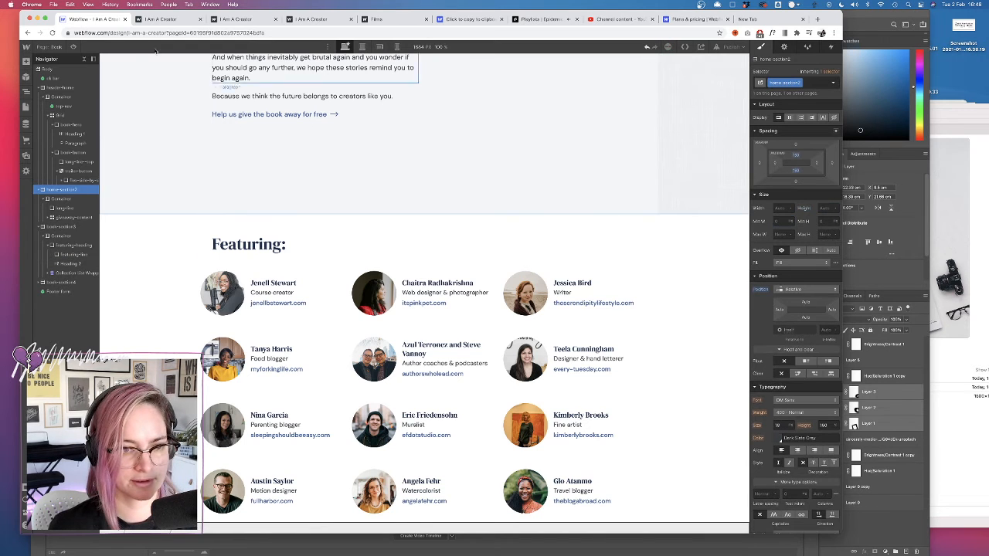
- Preview the Book page several times and check the load animation of the vertical lines from the hero down to the "Featuring:" section
click(73, 47)
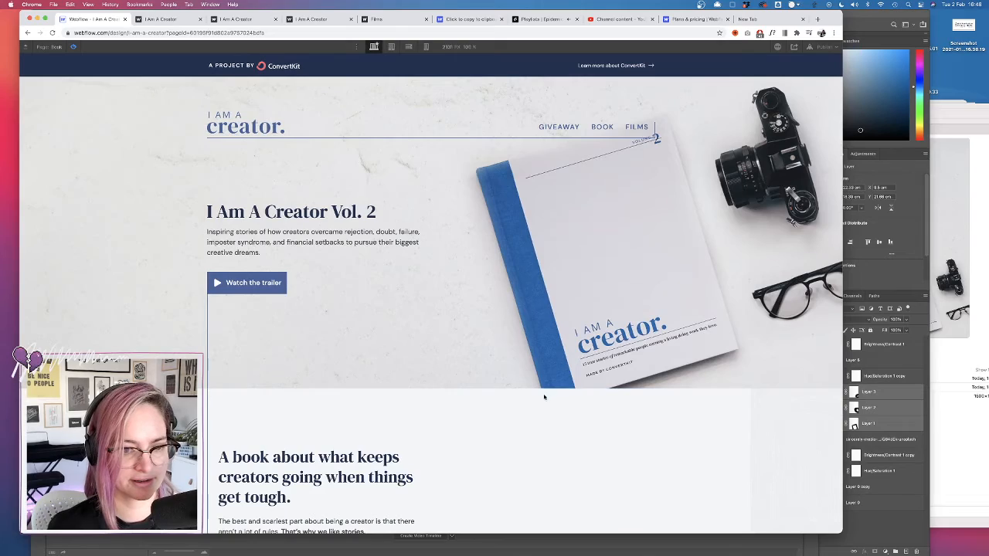
scroll(544, 397, down, 10)
scroll(380, 265, up, 10)
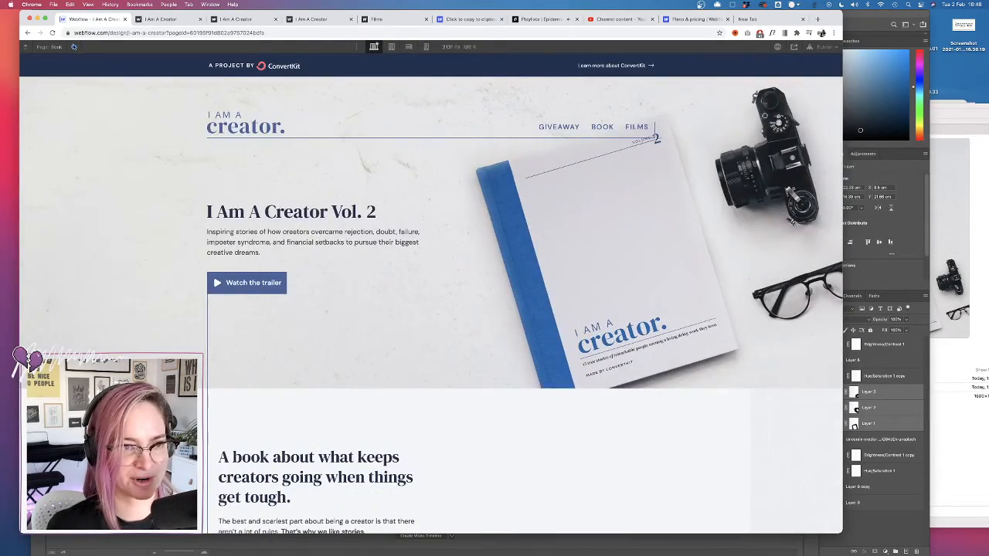
click(74, 47)
click(73, 48)
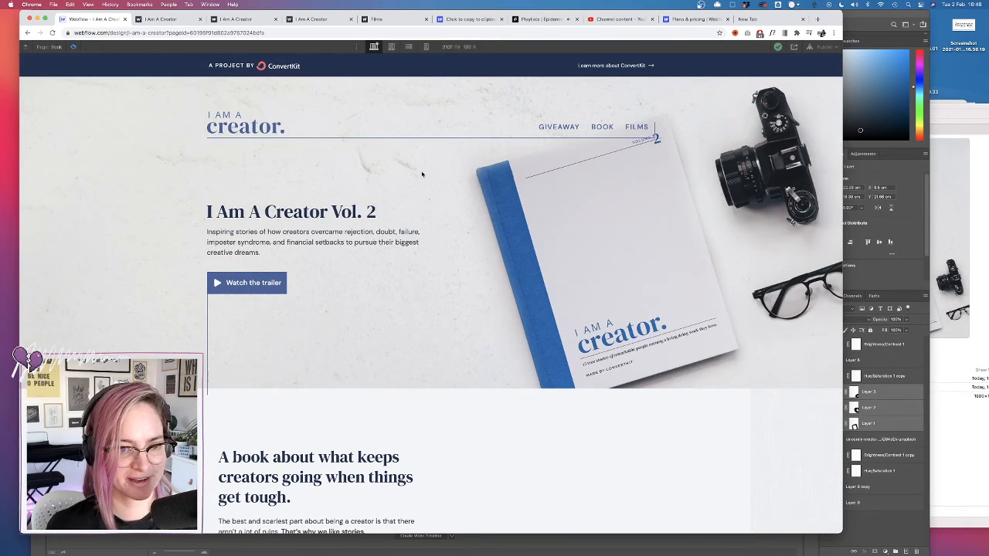
scroll(423, 303, down, 5)
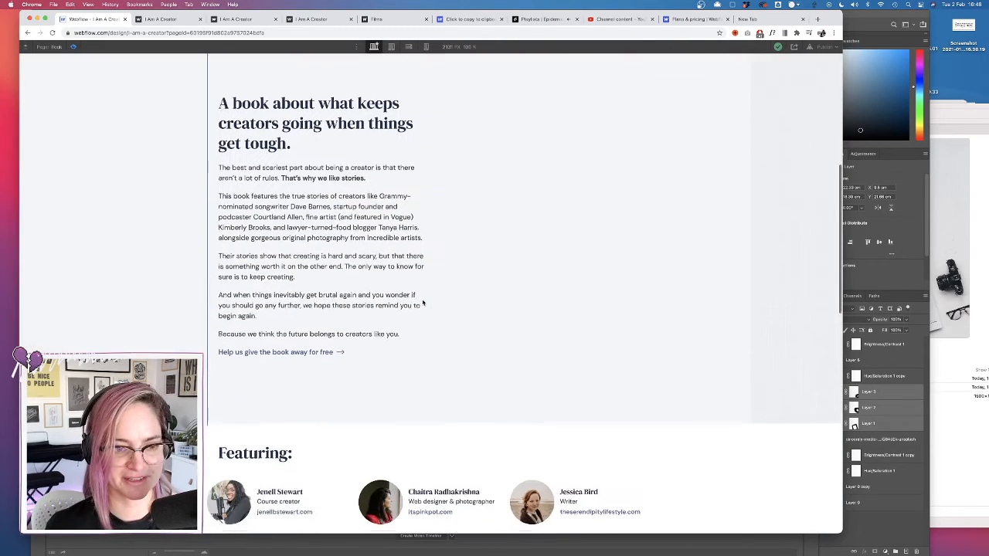
scroll(419, 308, up, 5)
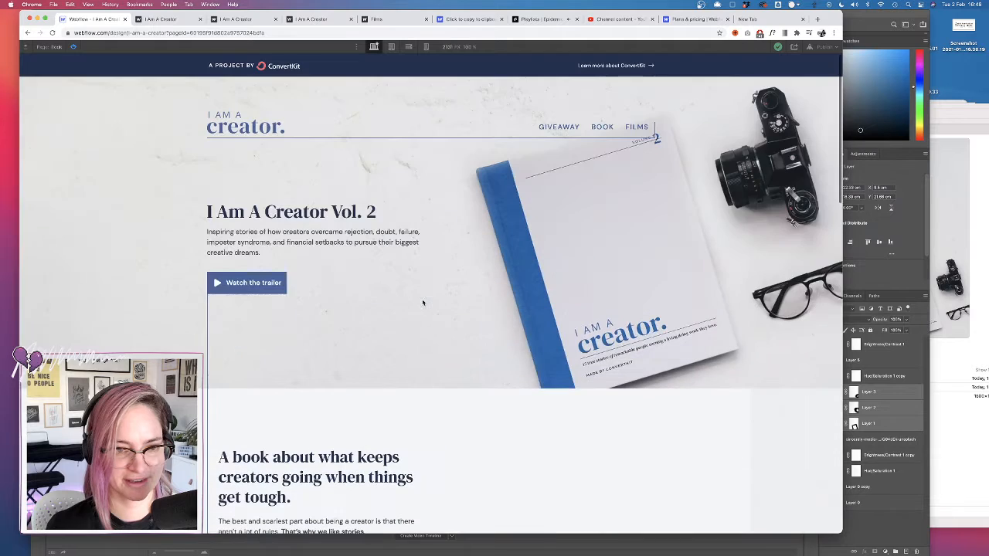
click(73, 47)
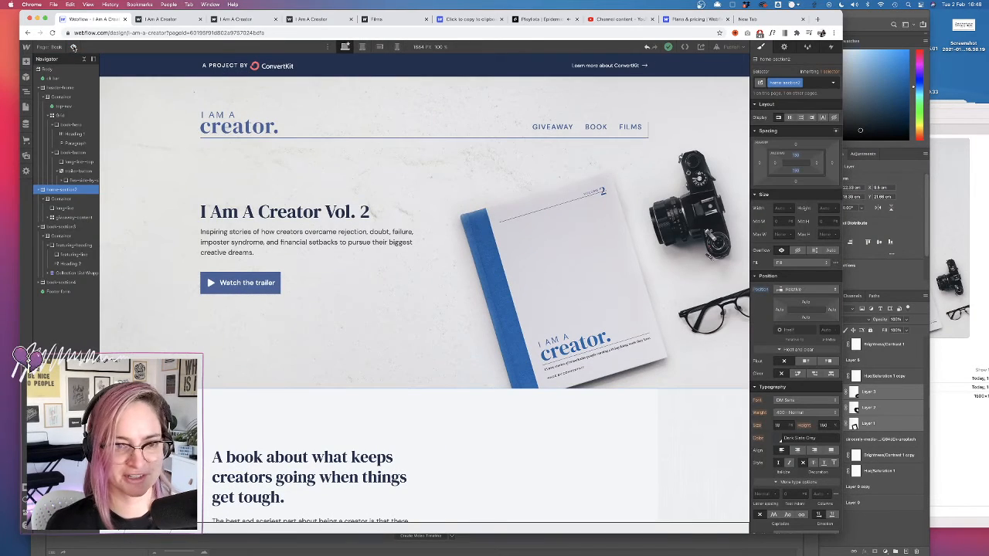
click(73, 47)
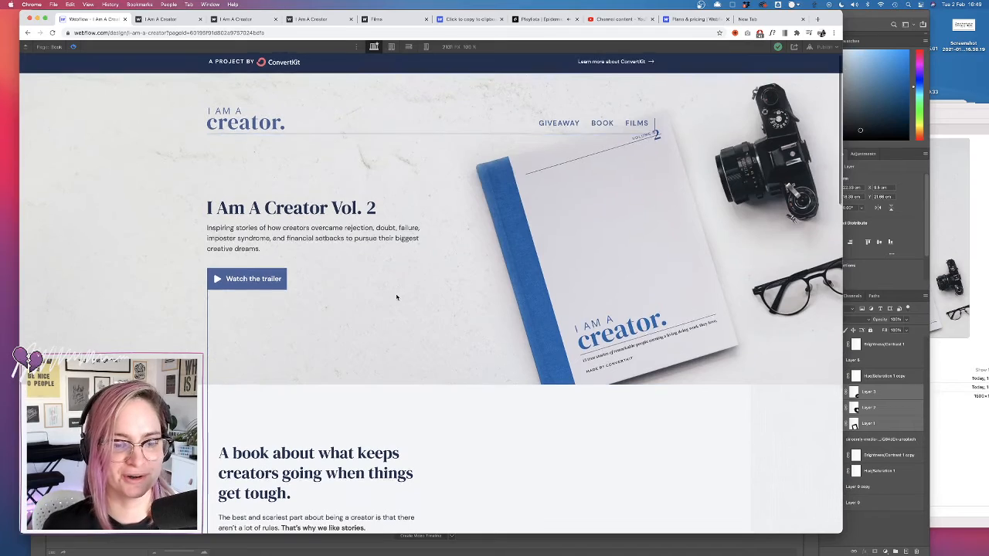
scroll(396, 297, down, 8)
scroll(397, 265, up, 8)
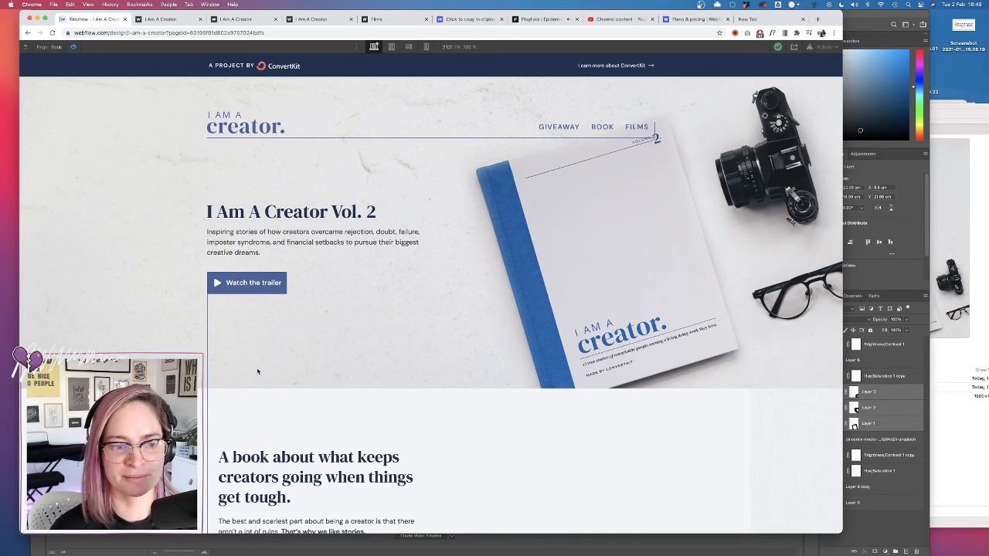
scroll(257, 372, down, 10)
scroll(257, 372, up, 10)
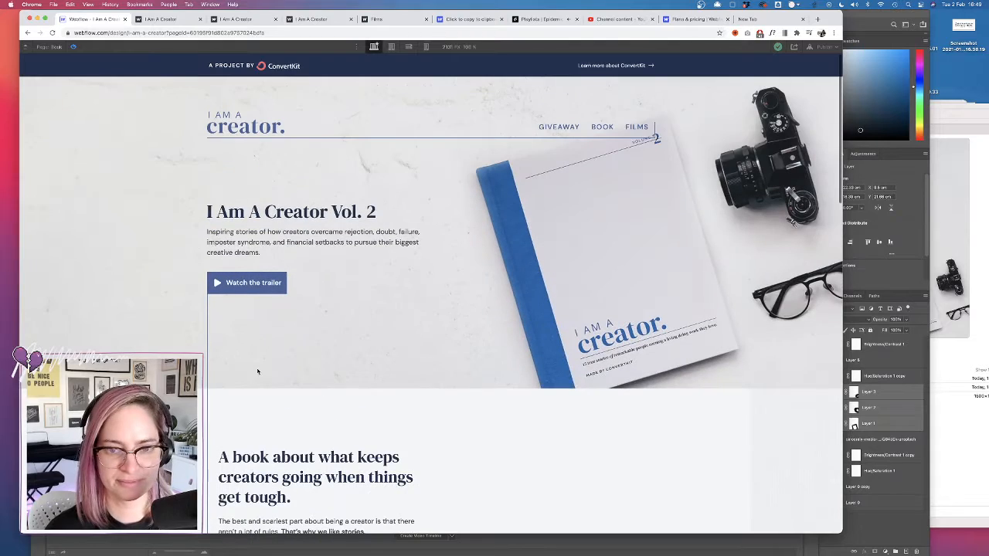
click(73, 47)
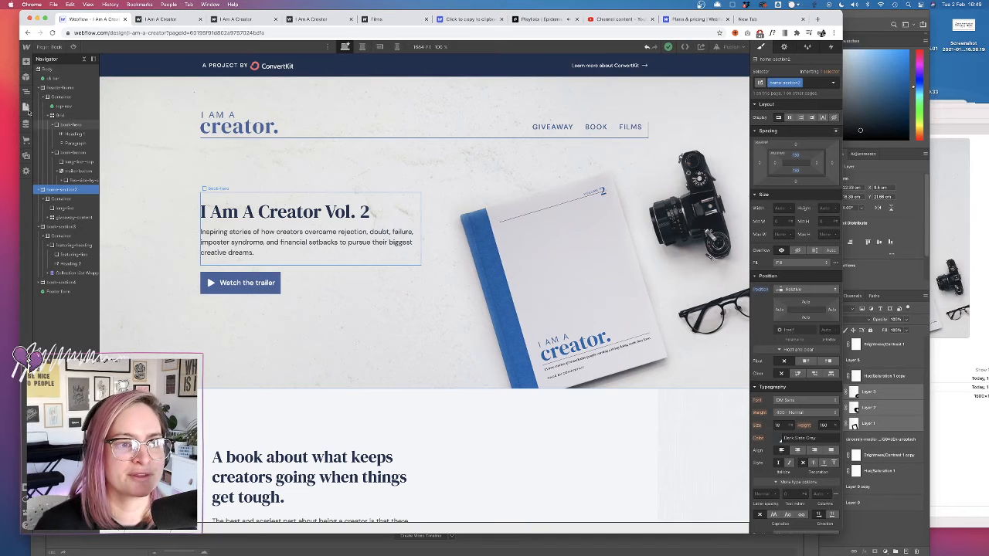
- Open the Home page for editing and look over its sections from the hero heading to "How to nominate a creator you believe in"
click(26, 107)
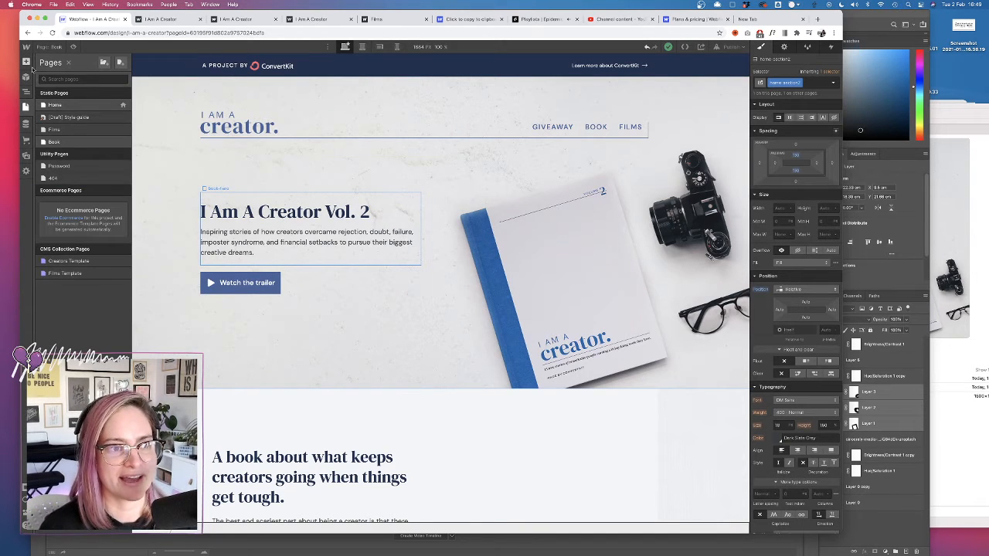
click(70, 105)
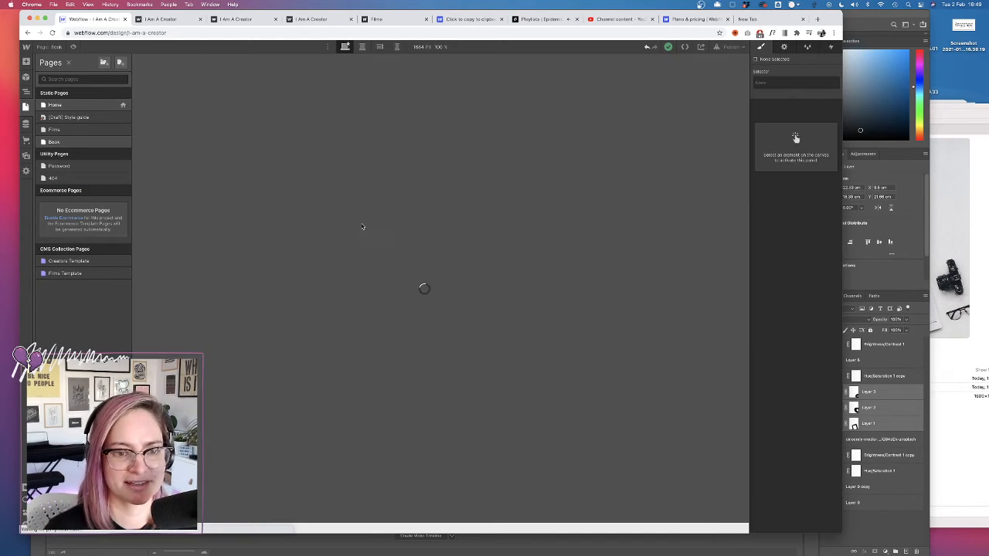
scroll(232, 386, down, 1)
scroll(206, 435, down, 1)
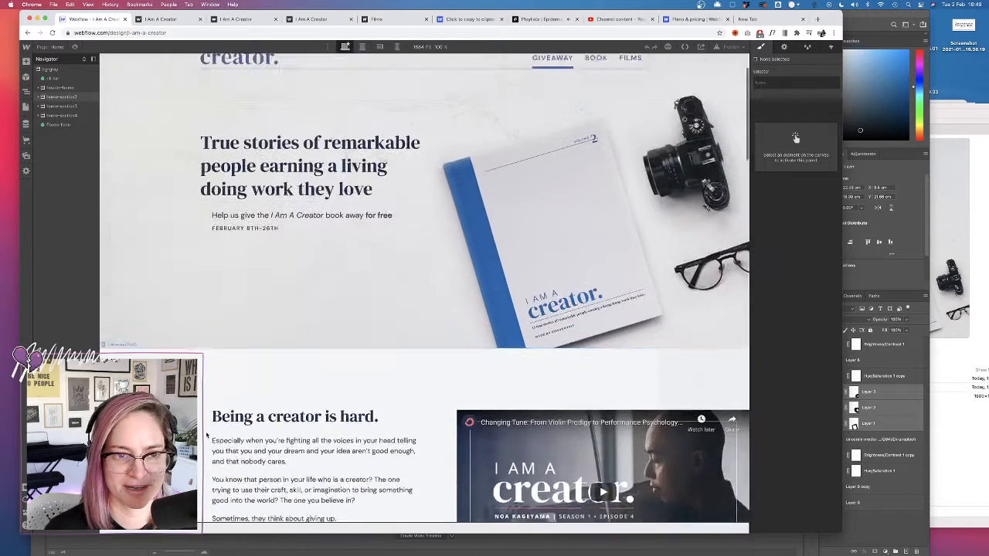
scroll(316, 243, up, 3)
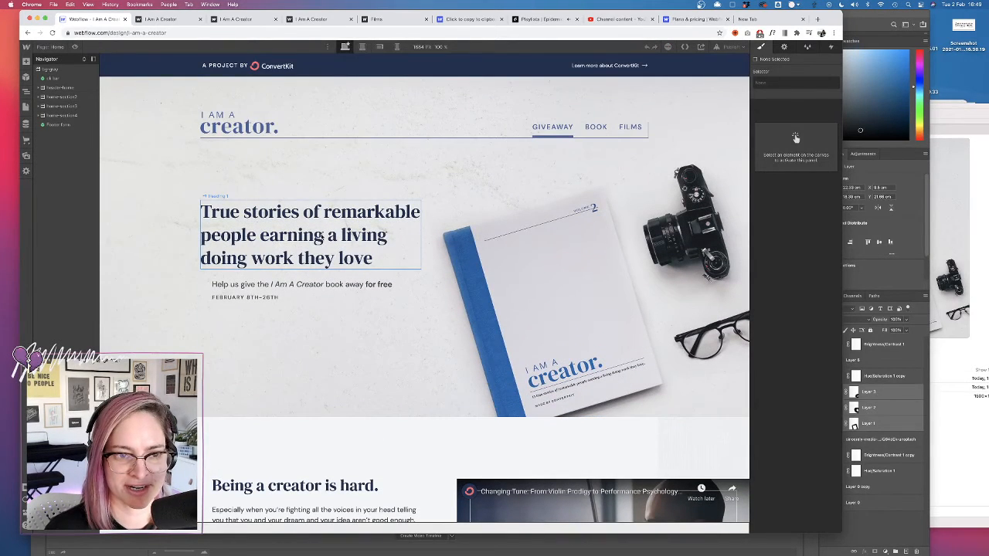
click(332, 219)
scroll(350, 292, down, 8)
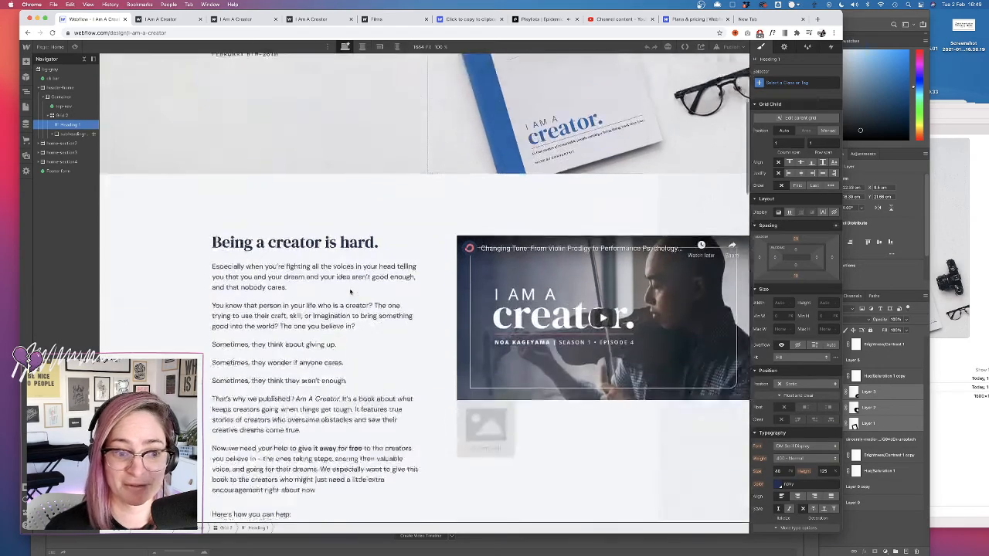
scroll(350, 292, down, 10)
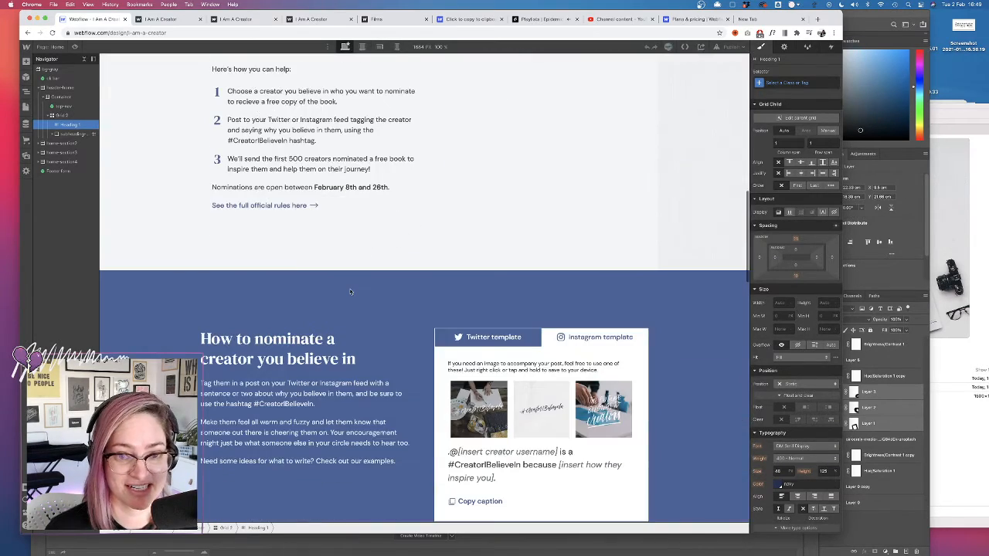
scroll(350, 291, up, 18)
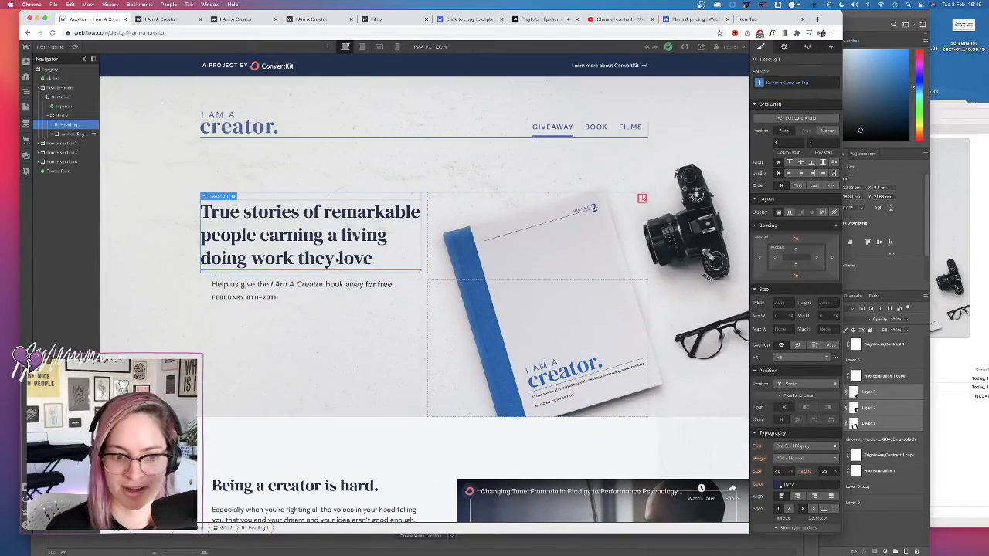
scroll(392, 247, down, 5)
- Add a "While scrolling in view" element trigger to the "creator-photos1" block in the "Who is a creator?" section
click(827, 48)
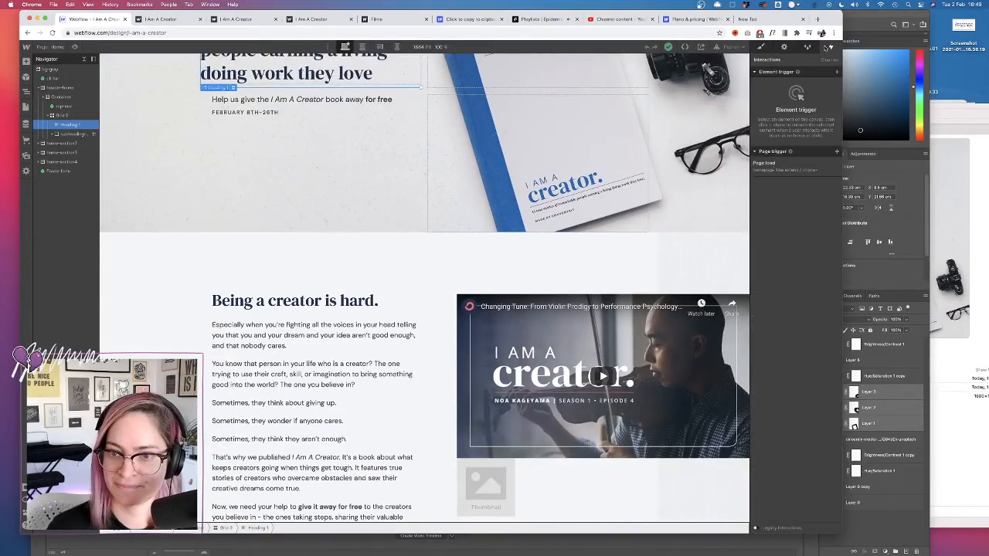
click(838, 72)
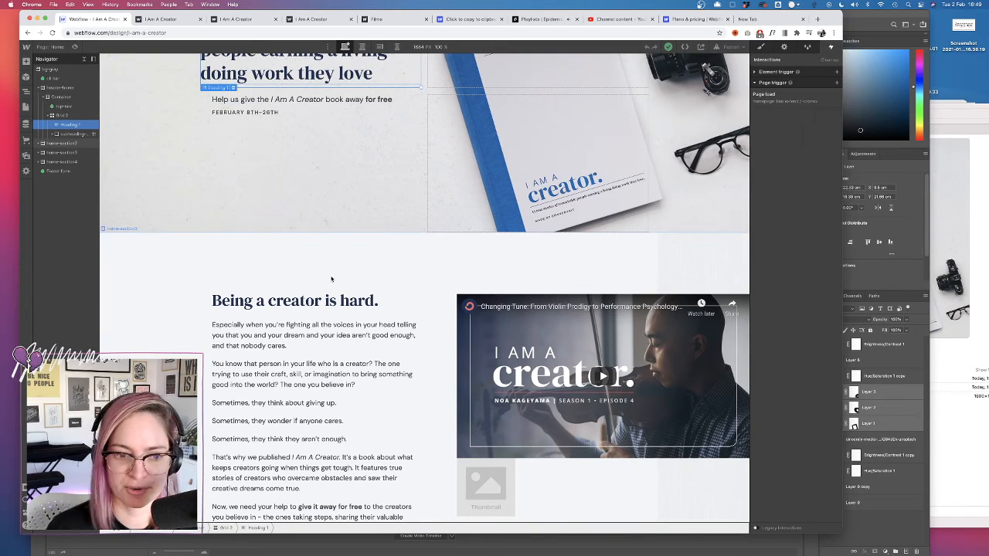
scroll(375, 309, down, 9)
scroll(375, 309, down, 9)
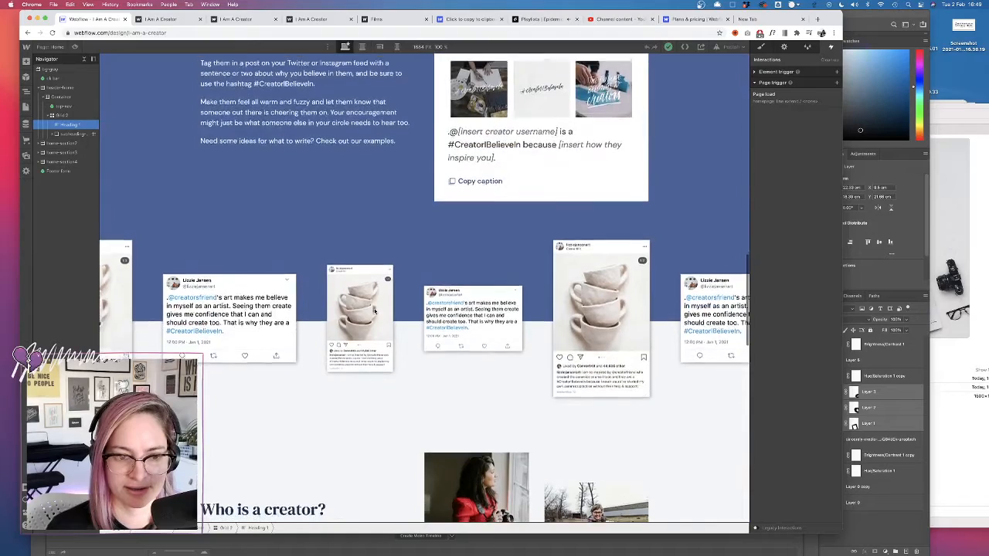
scroll(375, 310, down, 5)
scroll(375, 311, down, 3)
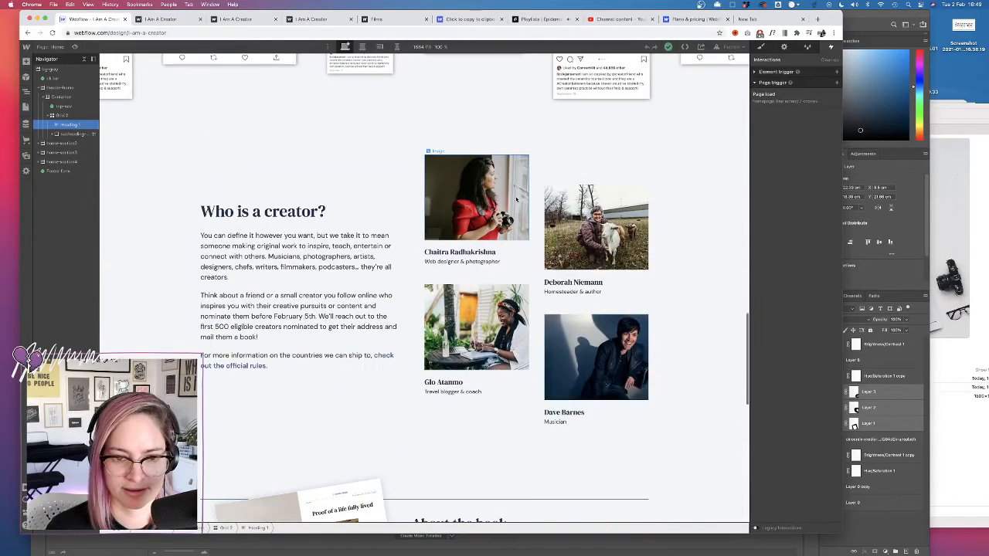
click(466, 202)
click(69, 208)
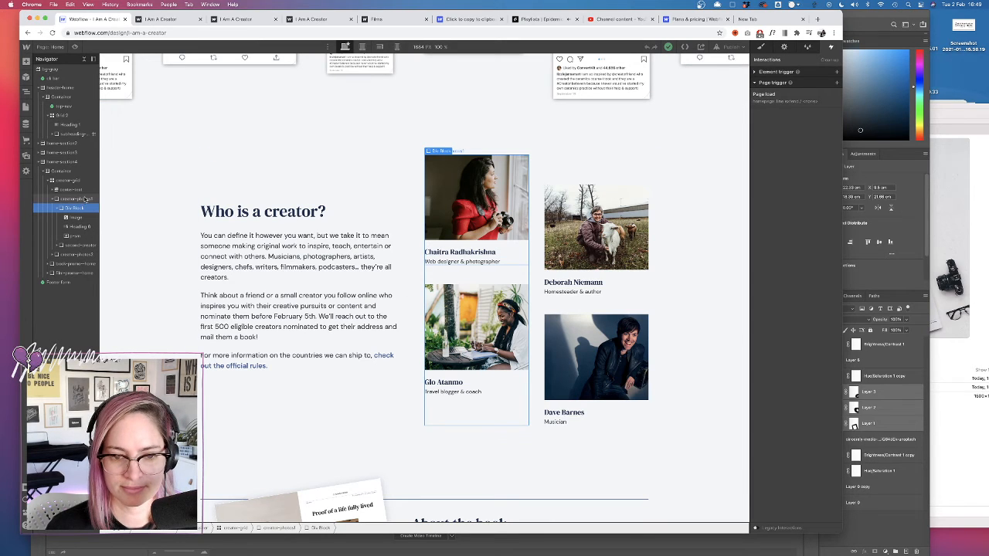
click(81, 199)
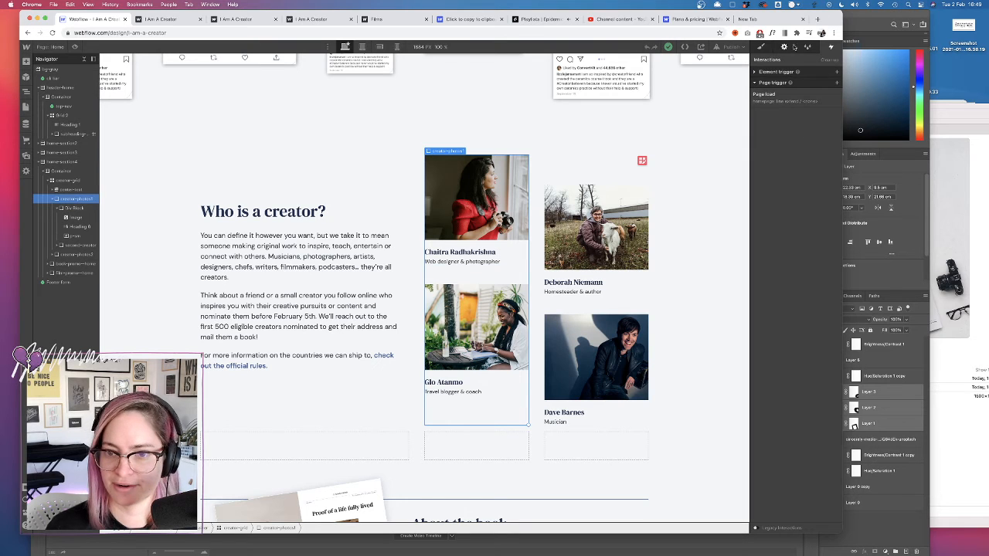
click(755, 72)
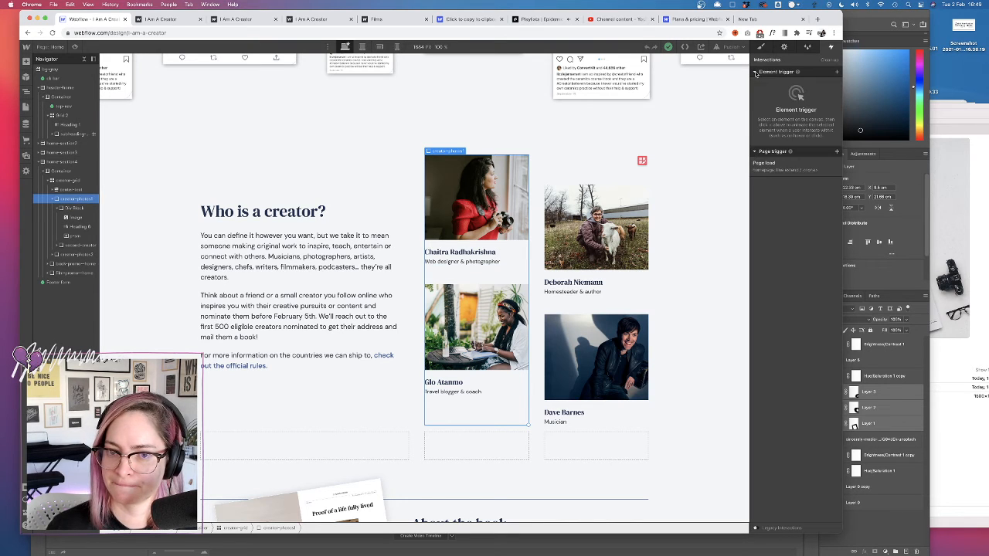
click(837, 73)
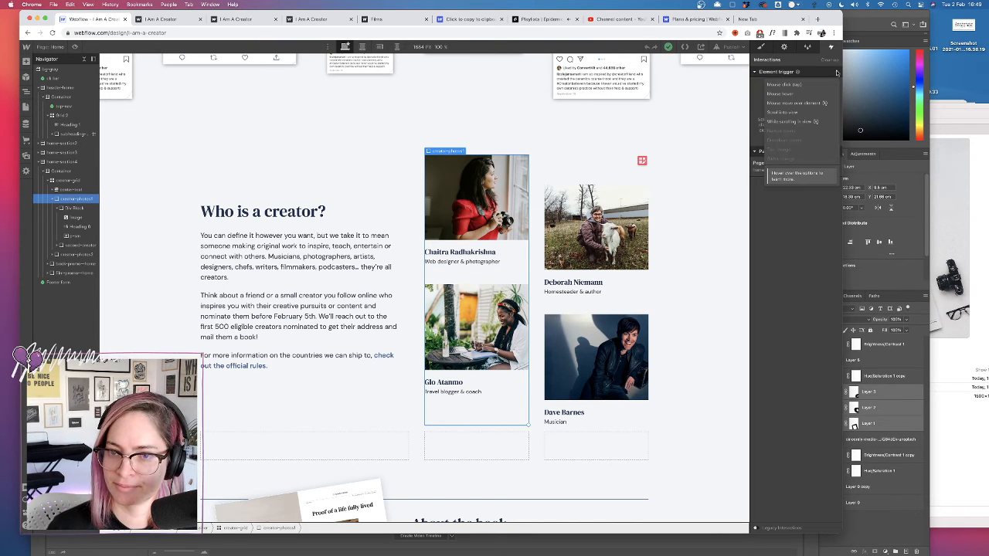
click(796, 122)
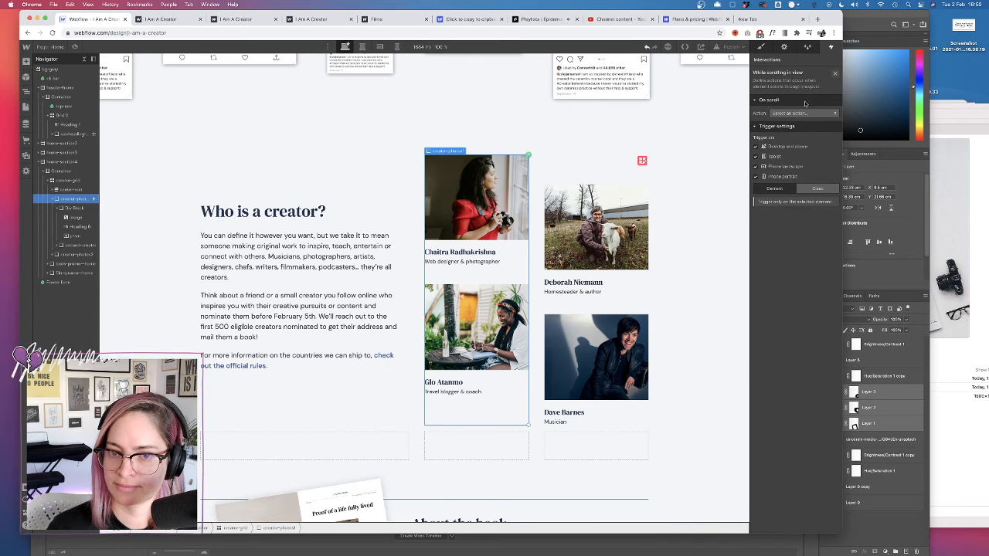
- Set the on-scroll action to play a new scroll animation named "Creator photos" and add an Opacity action for "creator-photos1"
click(802, 113)
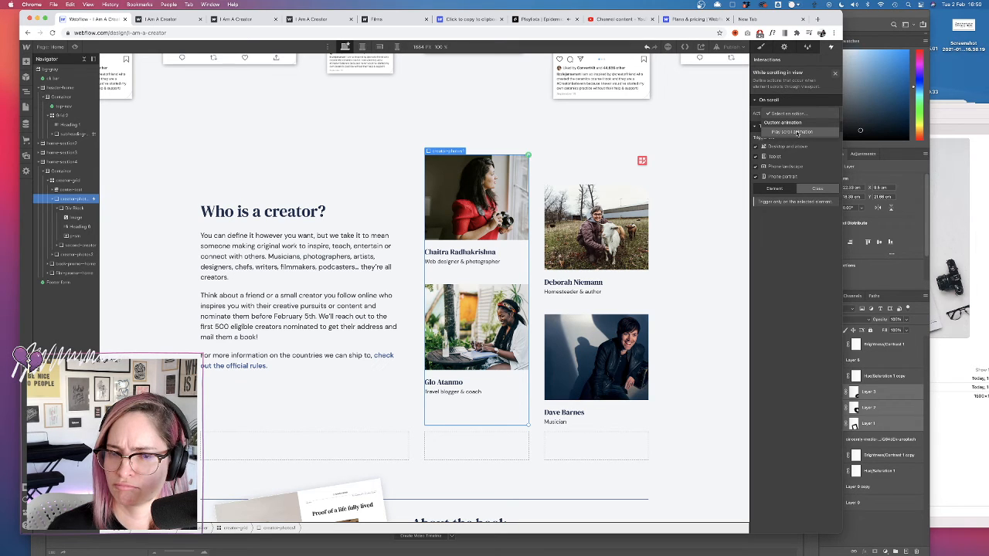
click(798, 132)
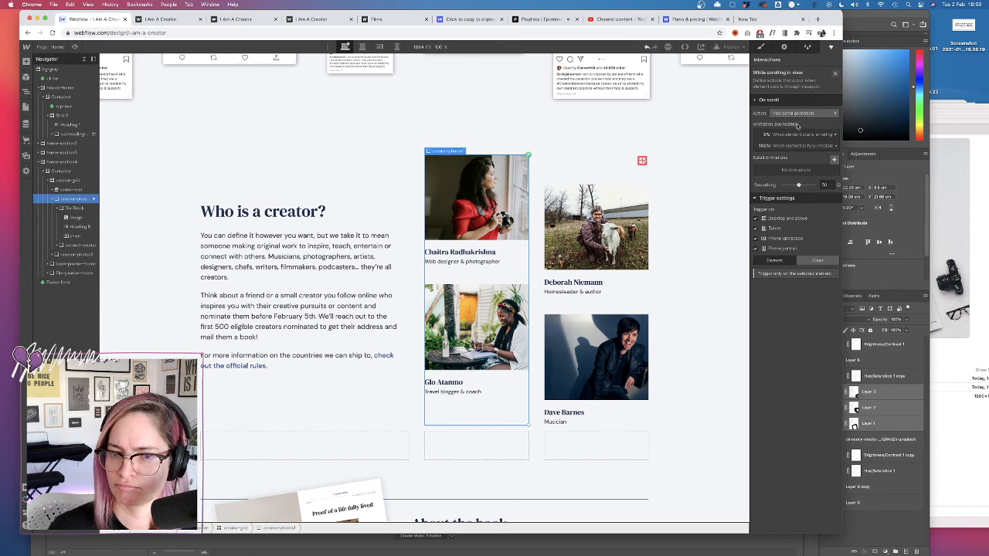
click(834, 160)
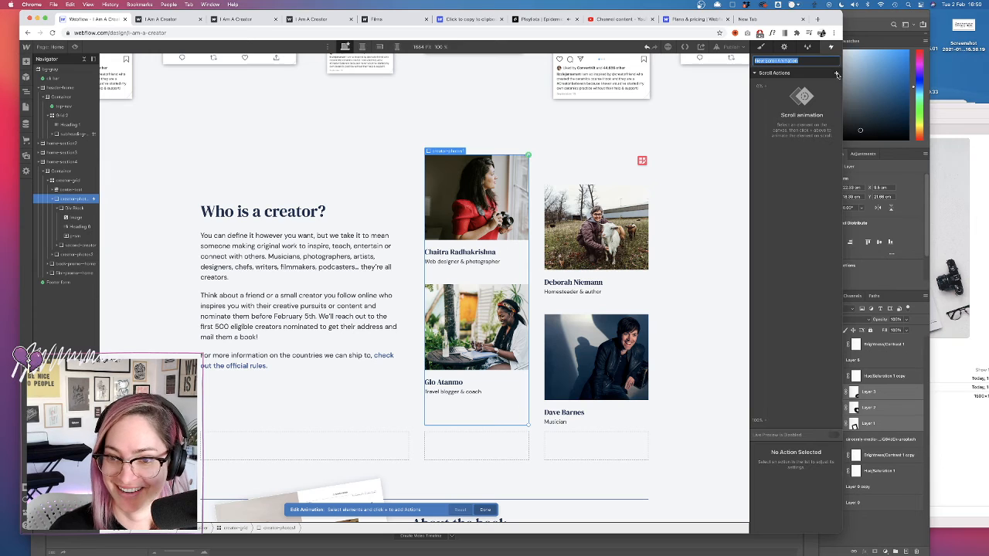
text(Creator photos)
key(Return)
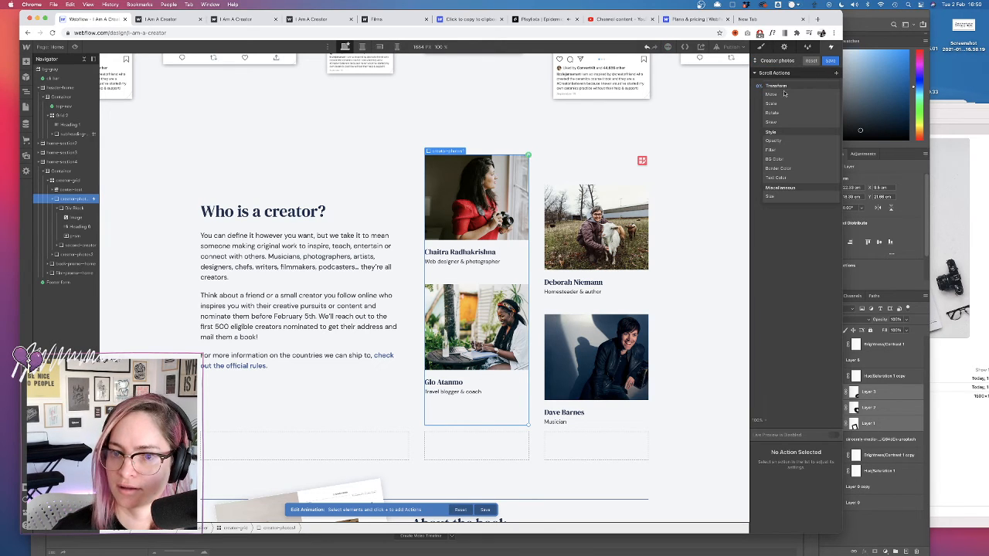
click(774, 140)
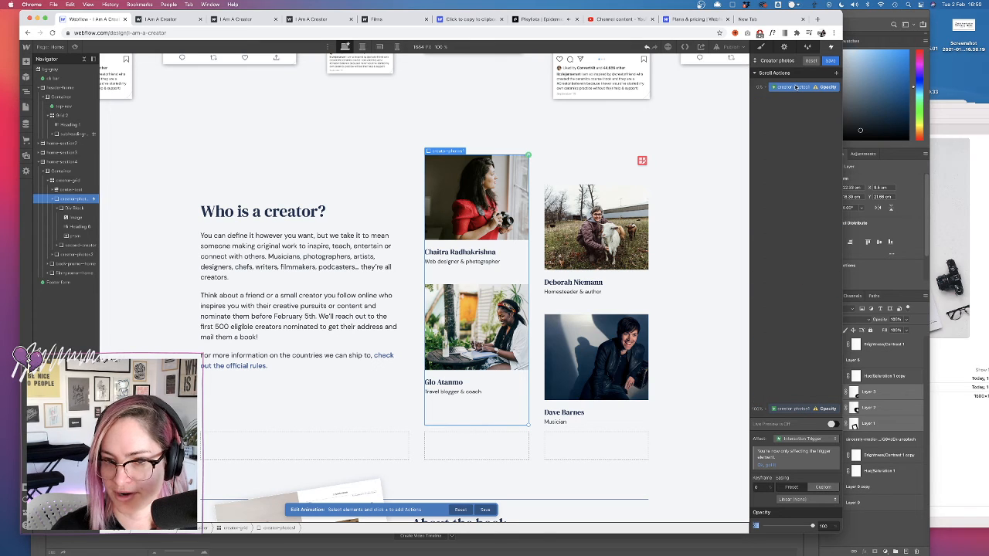
- Set the 0% Opacity keyframe of "creator-photos1" to 0 and save the "Creator photos" scroll animation
click(799, 410)
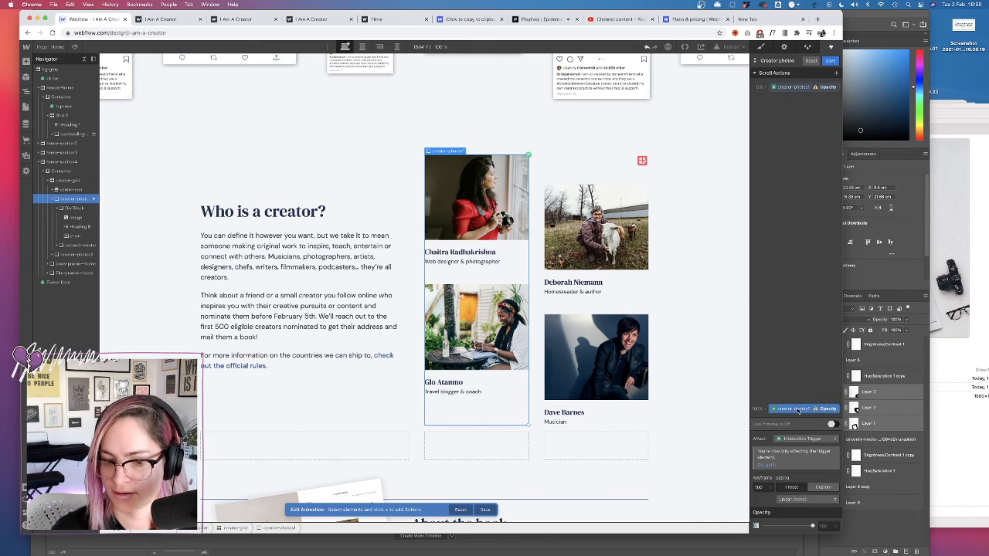
click(799, 87)
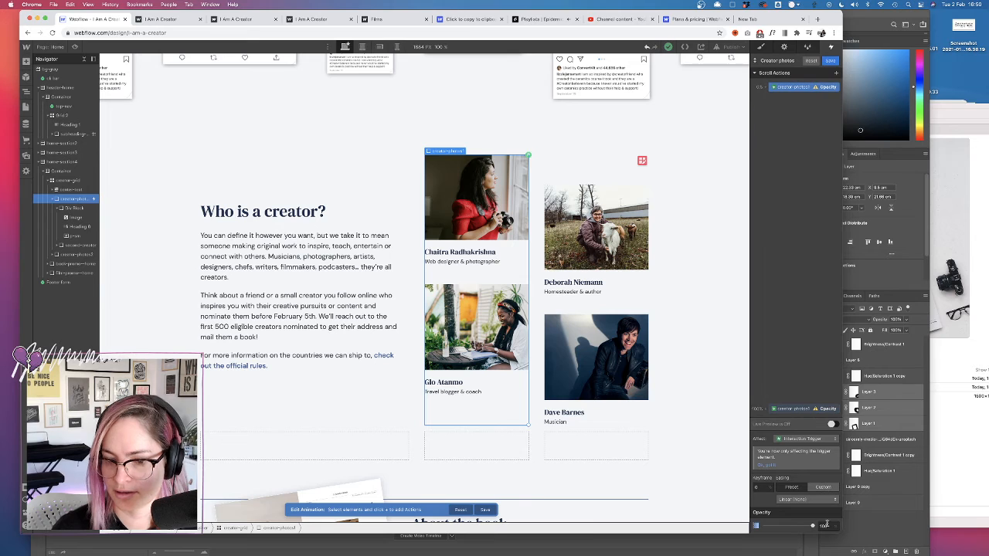
click(800, 409)
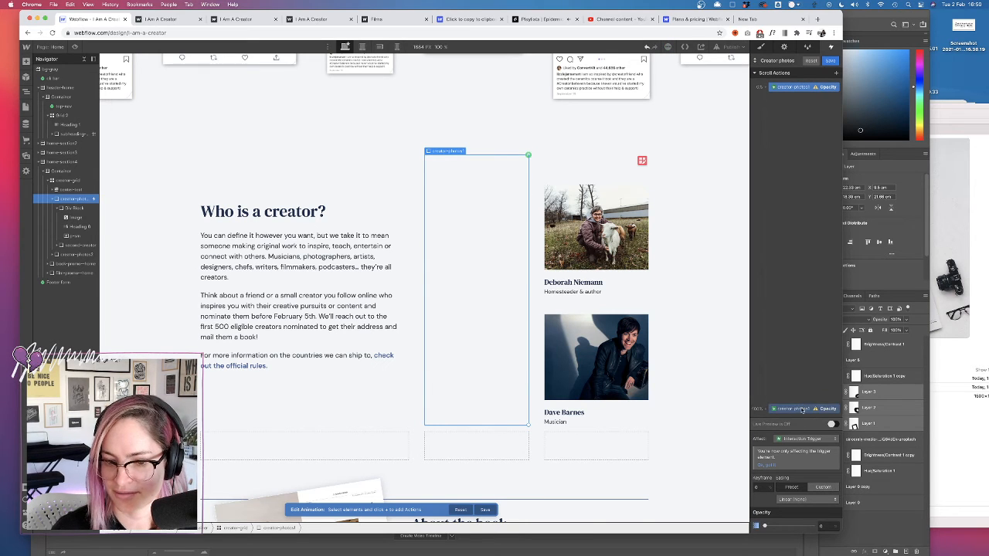
click(830, 61)
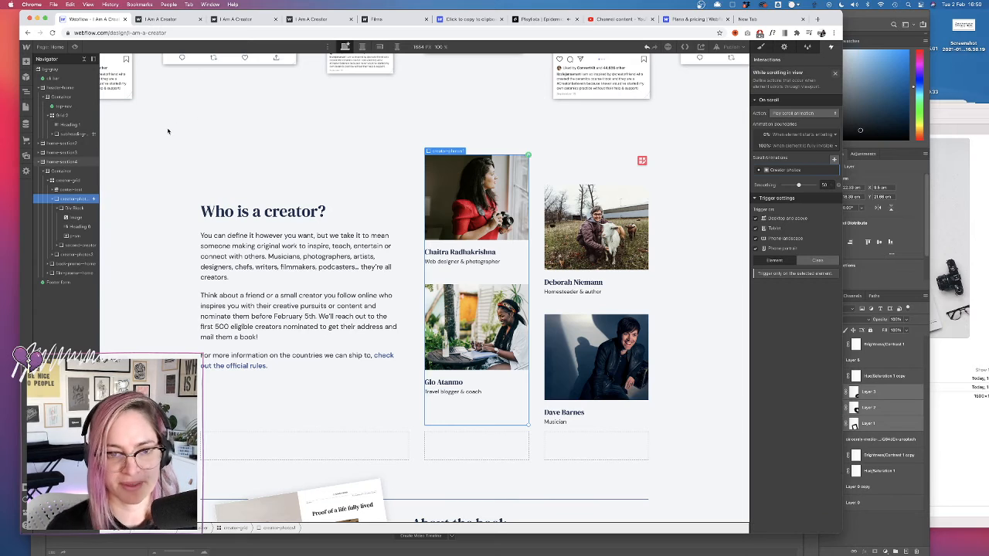
- Preview the Home page and check how the first column of creator photos fades in on scroll in "Who is a creator?"
click(75, 47)
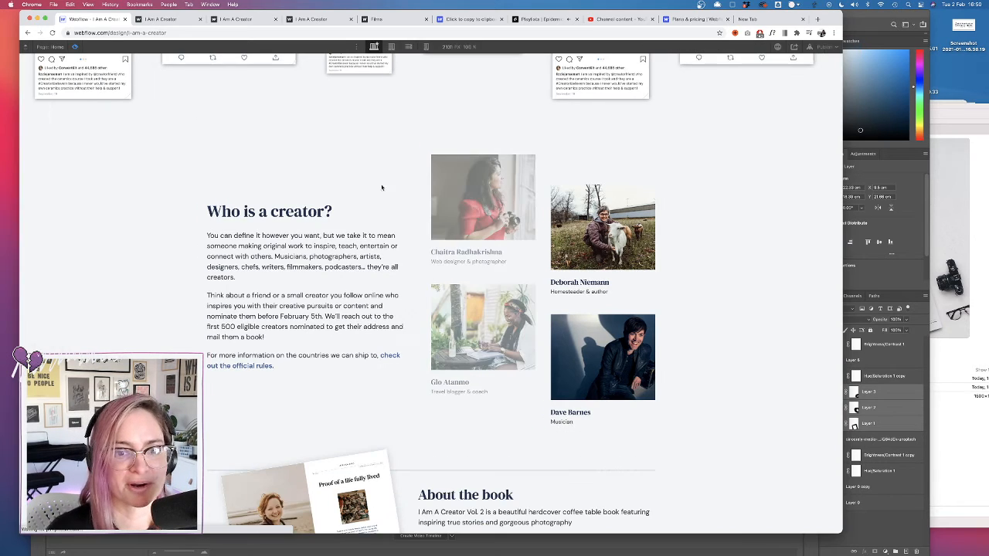
scroll(401, 227, down, 15)
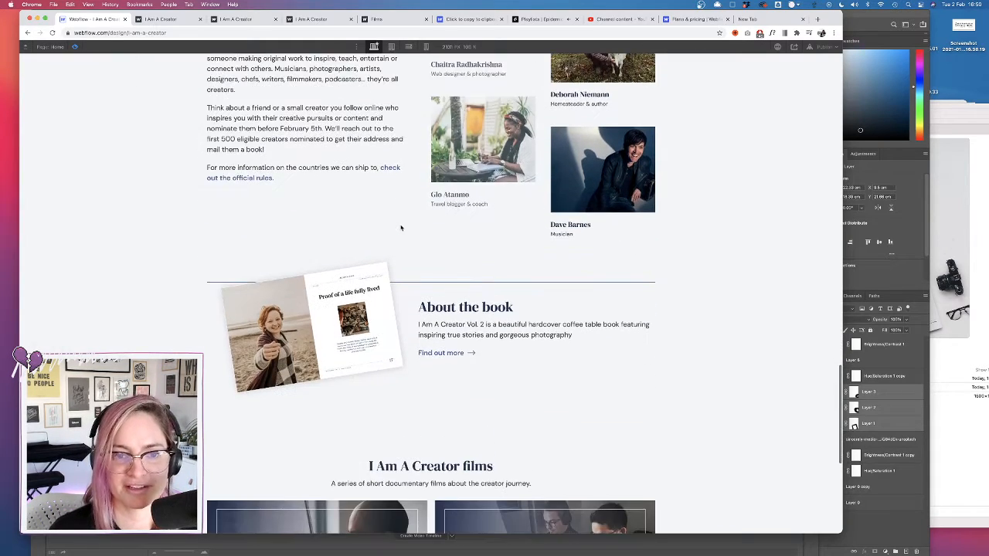
scroll(402, 227, down, 15)
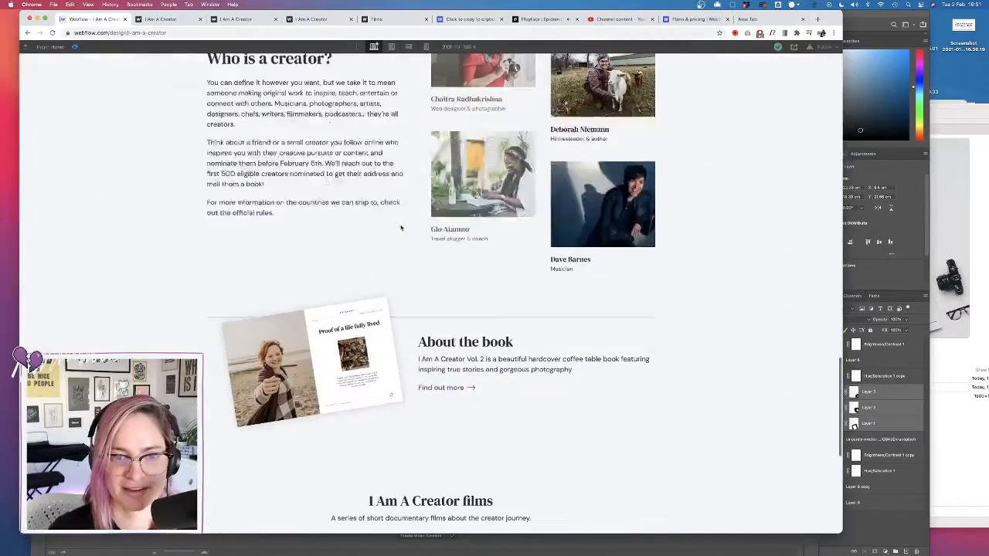
scroll(401, 227, up, 9)
scroll(399, 225, down, 5)
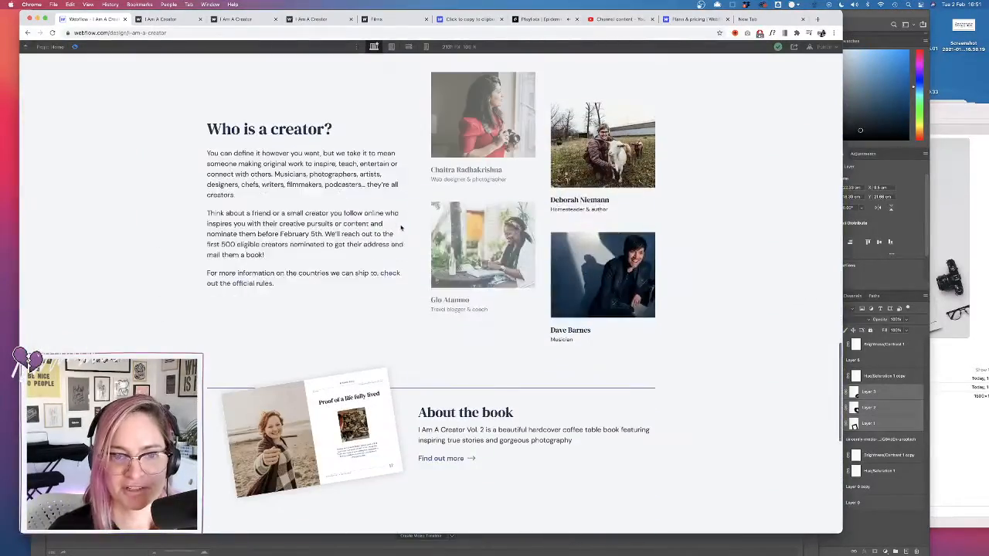
click(76, 47)
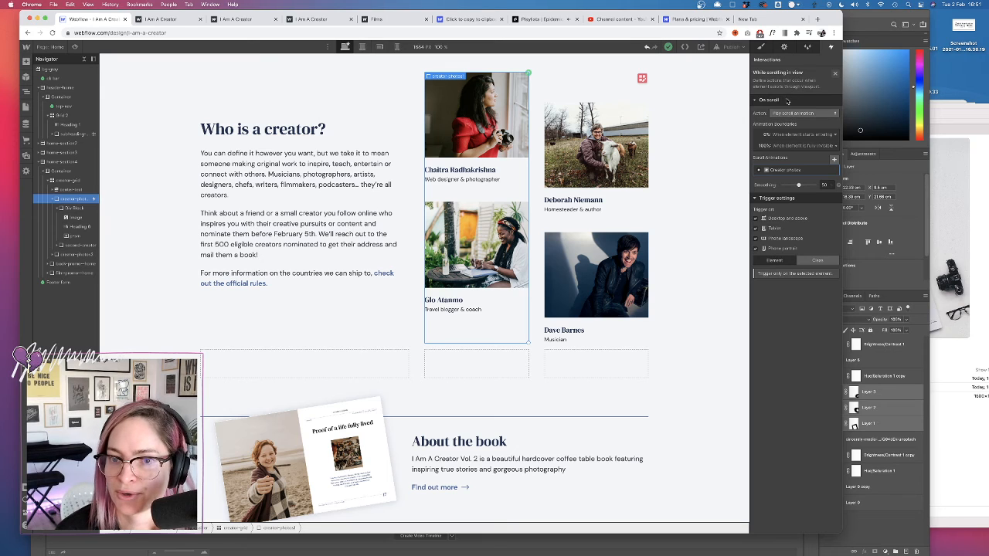
- Move the ending Opacity keyframe of the "Creator photos" animation up to 7% and save it
click(825, 171)
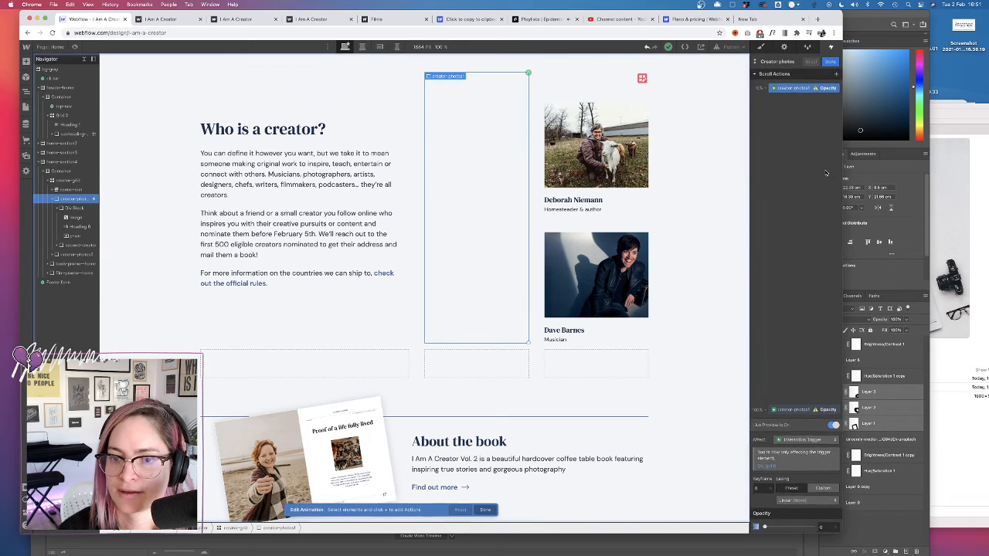
drag(788, 357, 786, 116)
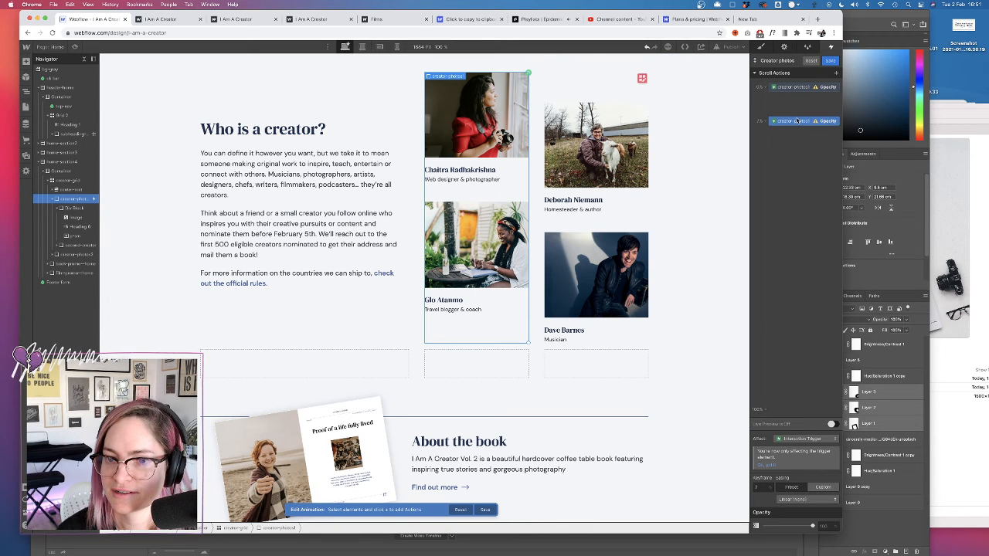
click(832, 60)
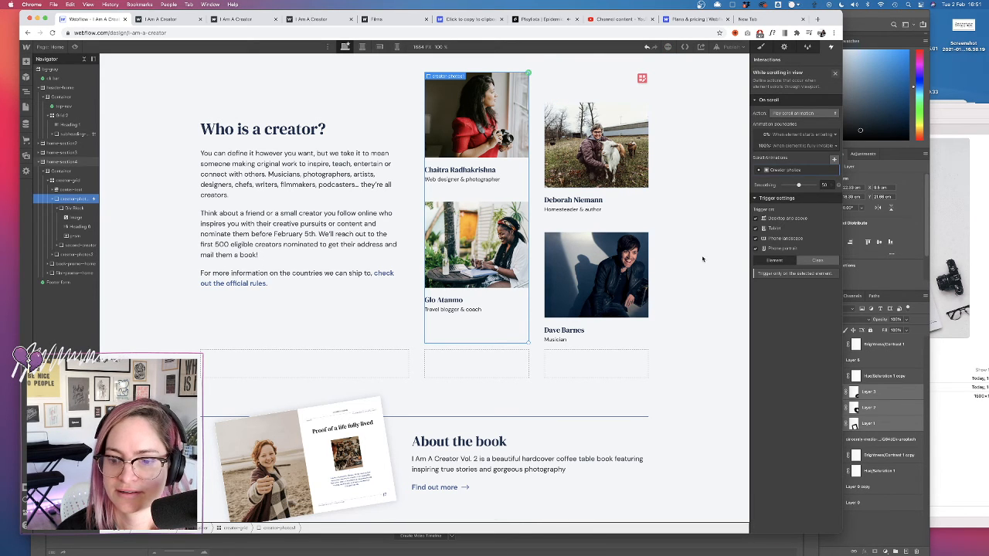
- Preview the Home page from "How to nominate a creator you believe in" to "Who is a creator?" and check the photos' fade timing
scroll(702, 258, down, 5)
scroll(703, 258, down, 4)
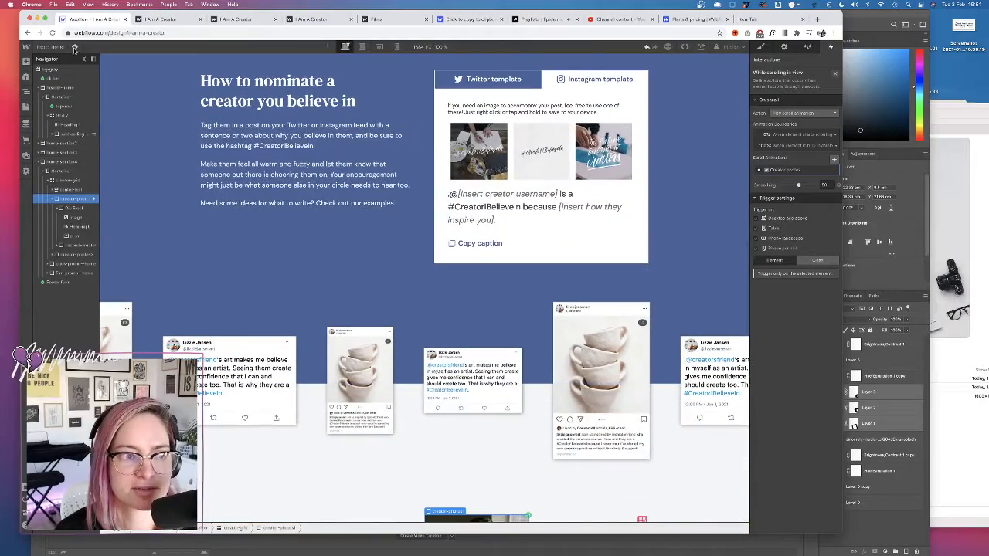
click(75, 48)
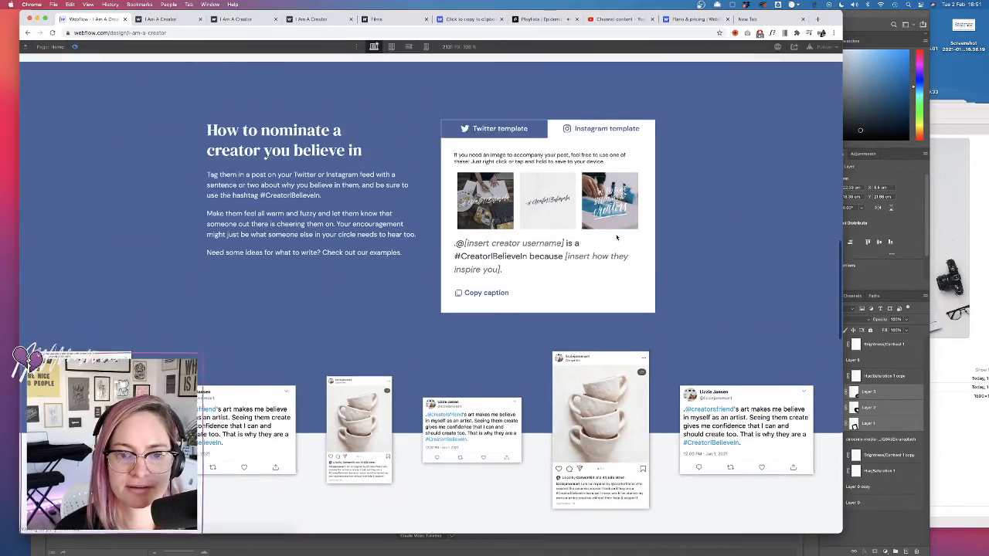
scroll(616, 237, down, 5)
scroll(616, 238, up, 6)
scroll(616, 237, down, 6)
scroll(616, 237, up, 3)
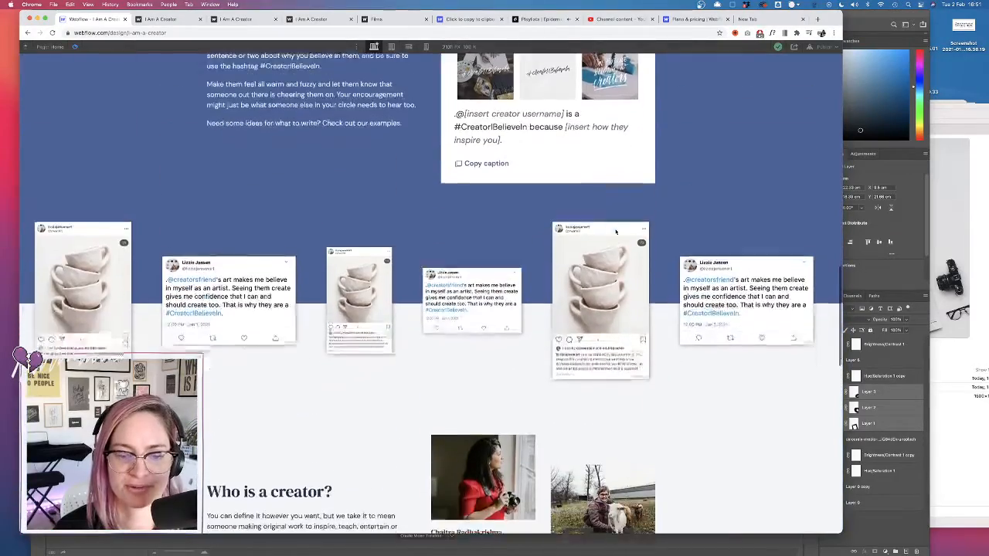
scroll(615, 232, down, 1)
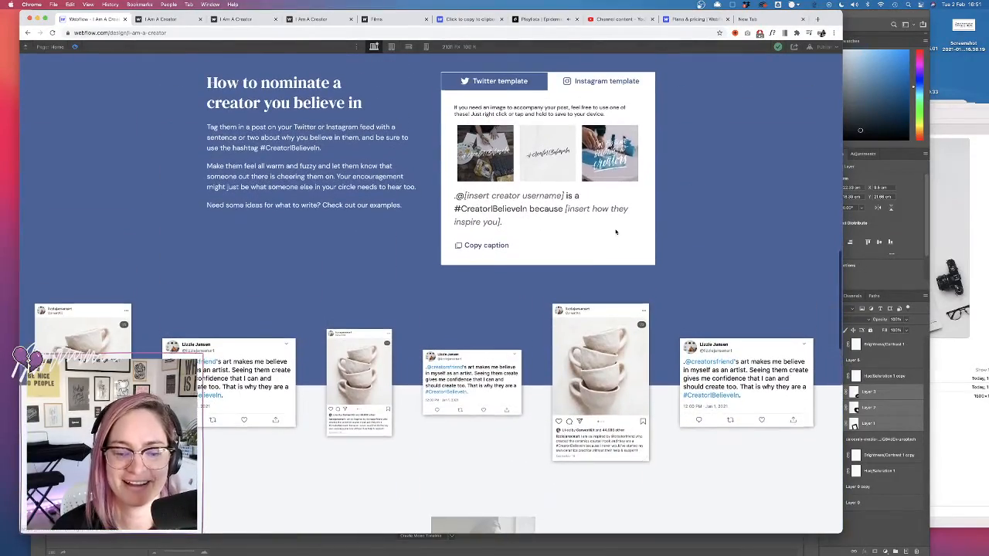
scroll(512, 501, down, 2)
scroll(512, 501, down, 4)
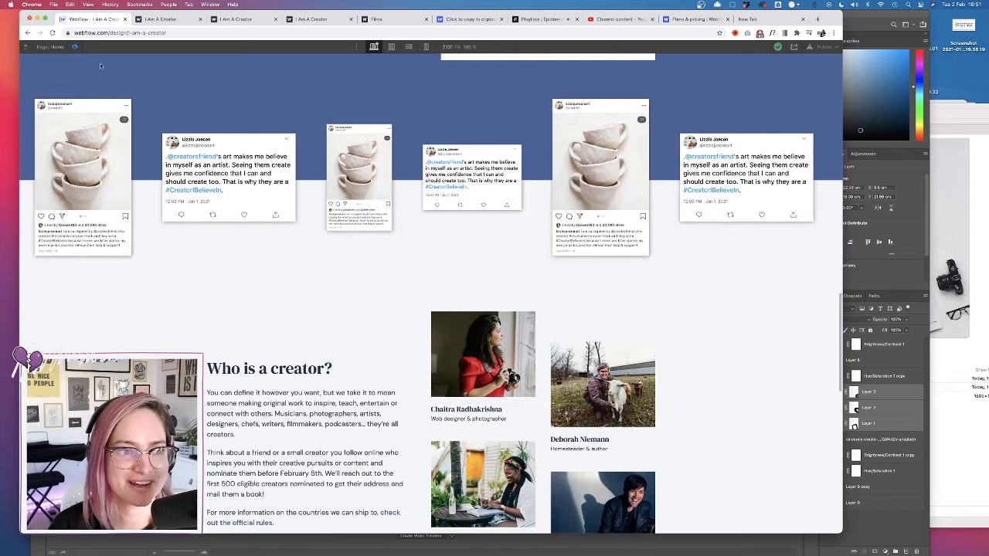
click(75, 47)
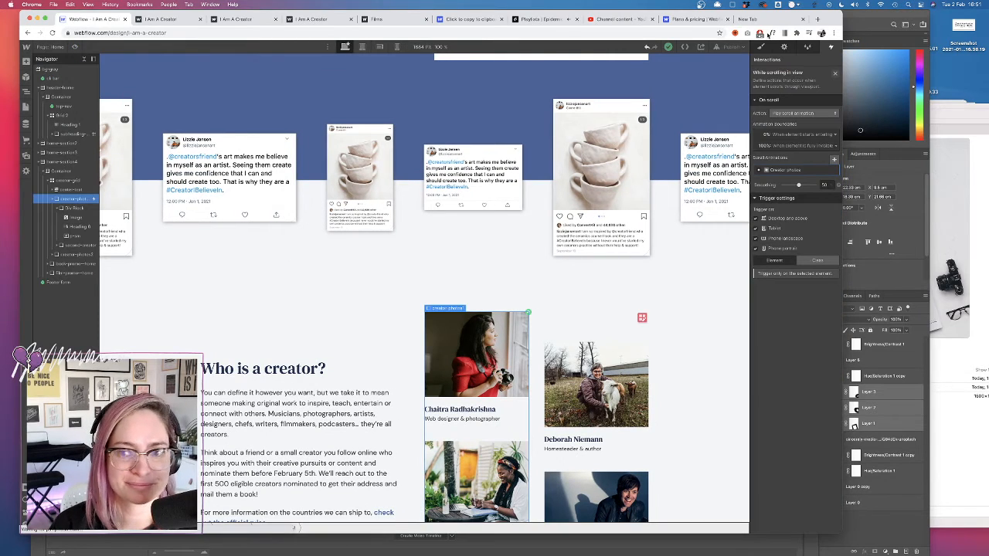
- Move the ending Opacity keyframe of the "Creator photos" animation to 51% and save it
click(825, 170)
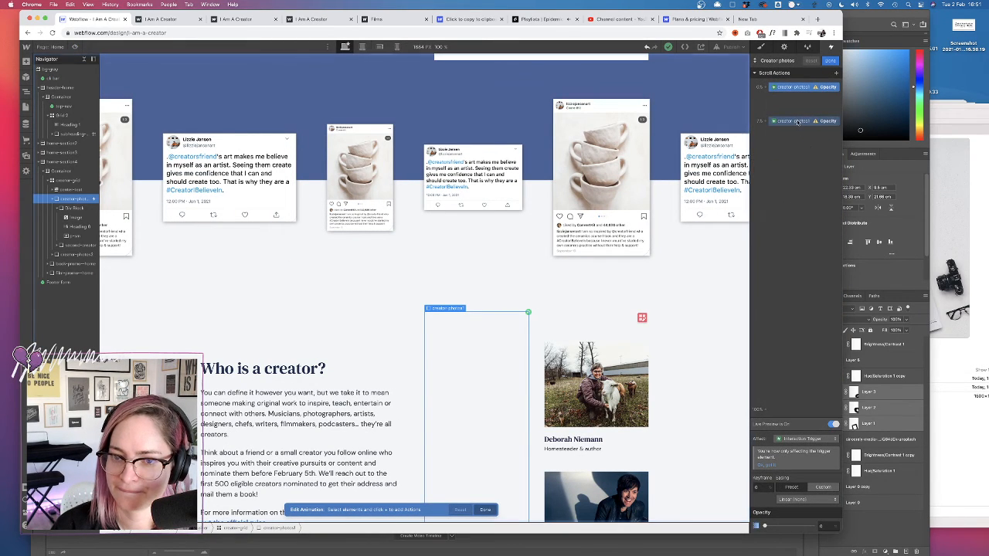
drag(795, 247, 796, 255)
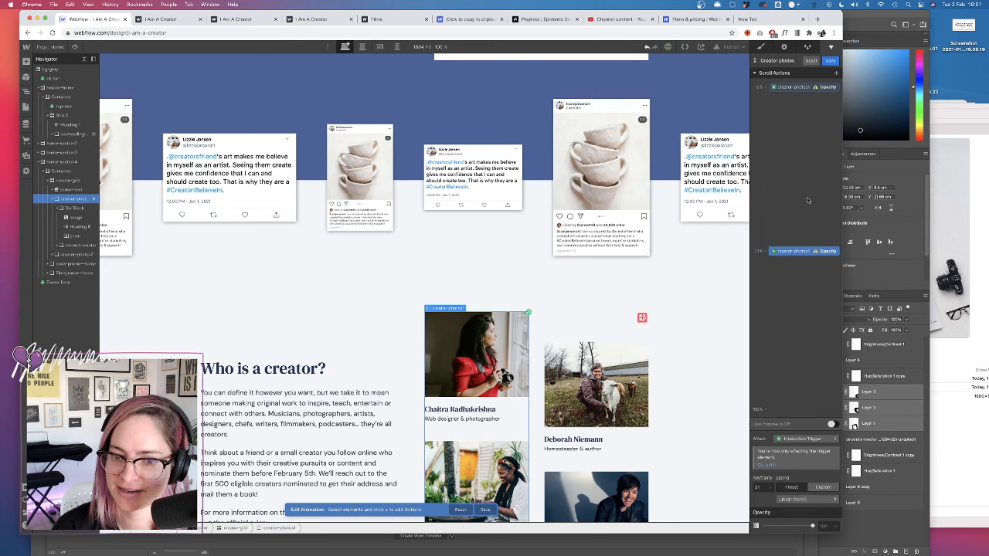
click(830, 60)
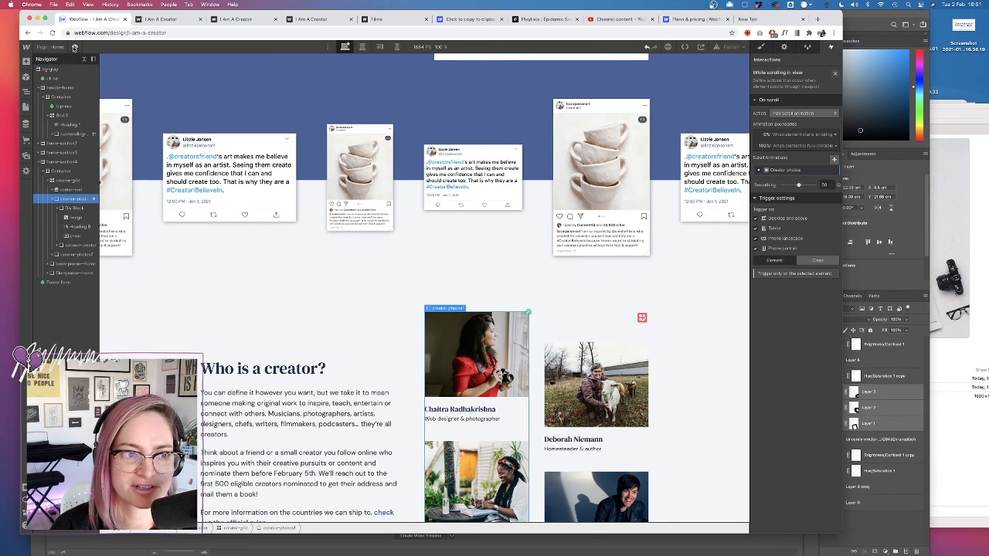
- Preview the Home page and check the slower fade of the creator photos while scrolling past the social post cards
click(74, 47)
scroll(464, 225, up, 10)
scroll(464, 225, down, 5)
scroll(464, 224, down, 5)
scroll(464, 225, up, 5)
scroll(464, 225, up, 5)
scroll(464, 222, down, 6)
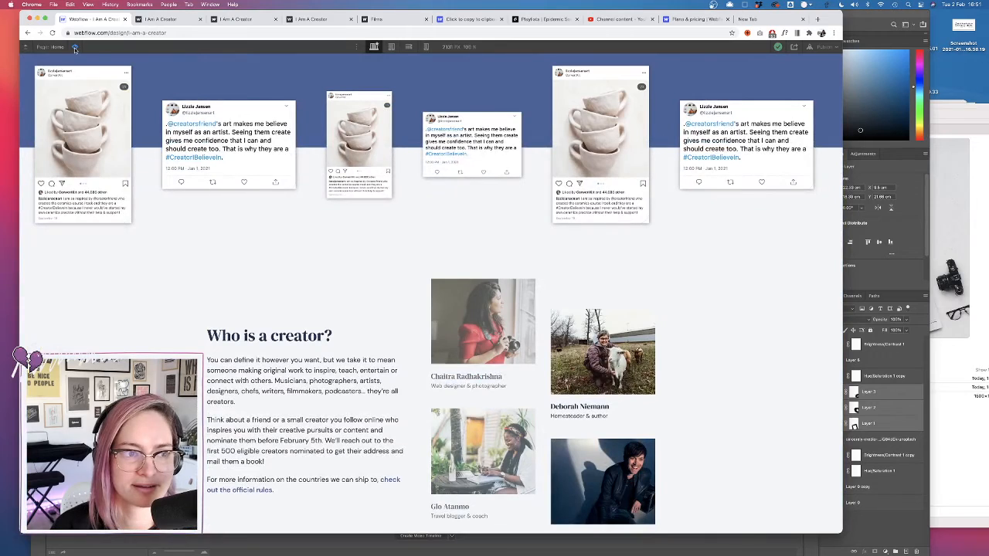
click(75, 47)
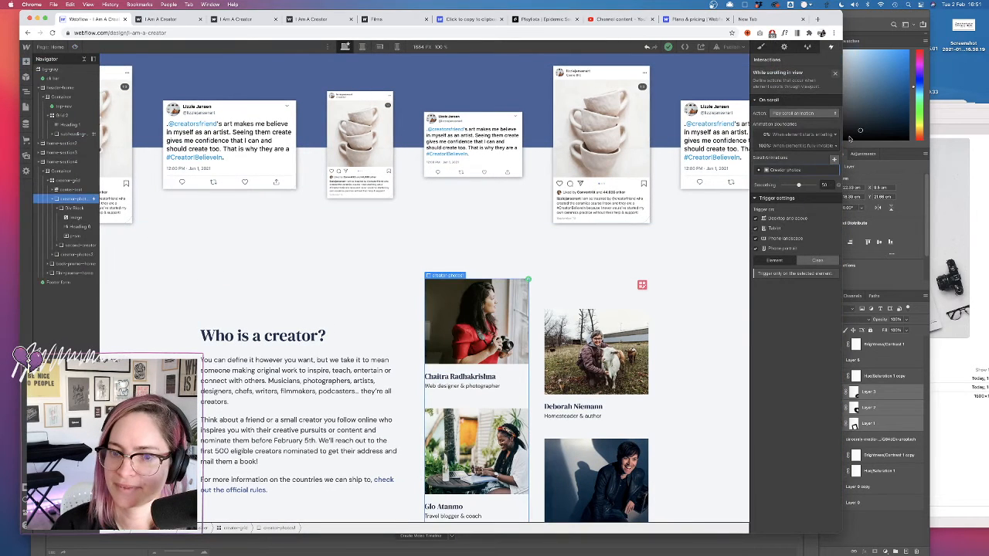
- Add a Move action for "creator-photos1" at the 0% keyframe of the "Creator photos" animation
click(826, 170)
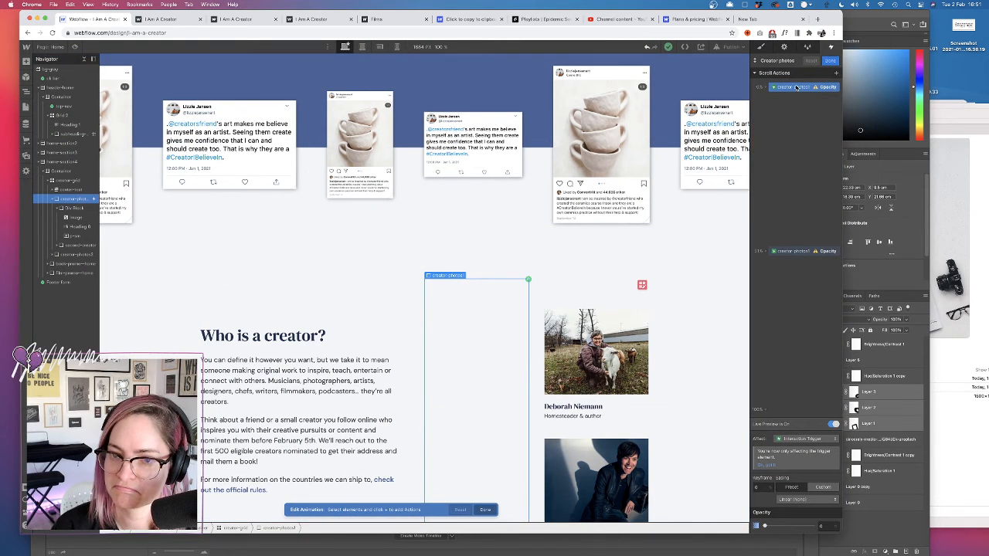
click(837, 73)
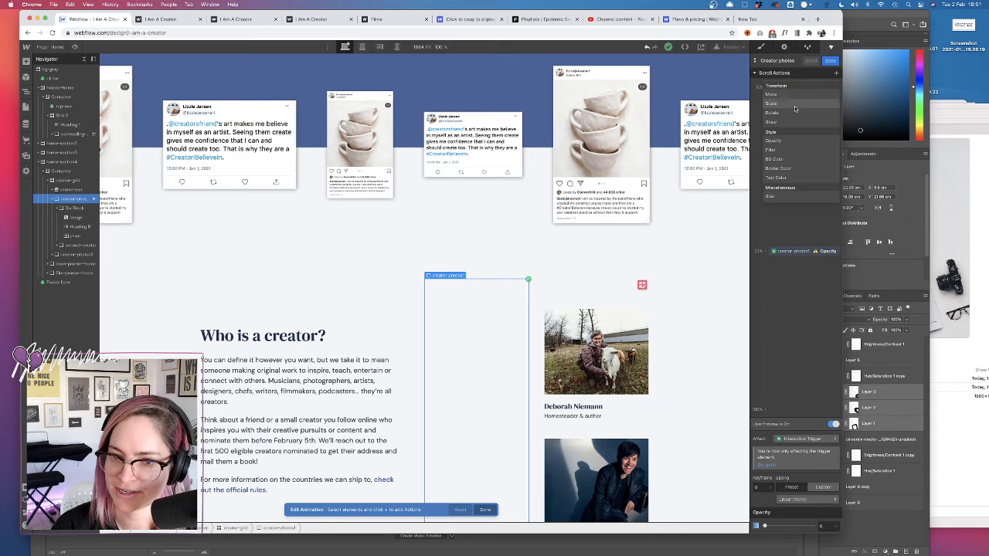
click(781, 96)
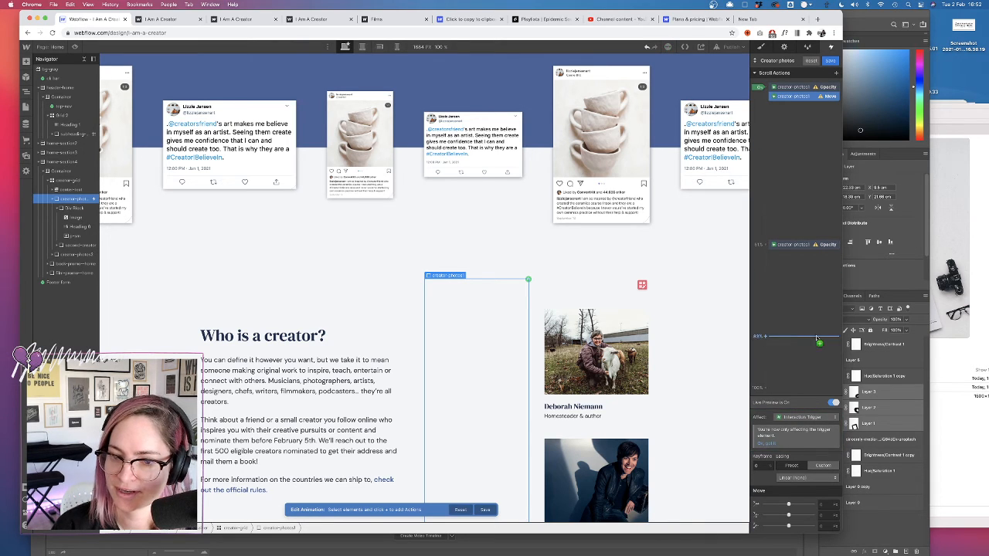
- Add a matching Move action for "creator-photos1" alongside the Opacity action at the 51% keyframe
click(791, 246)
click(798, 97)
click(804, 245)
click(834, 77)
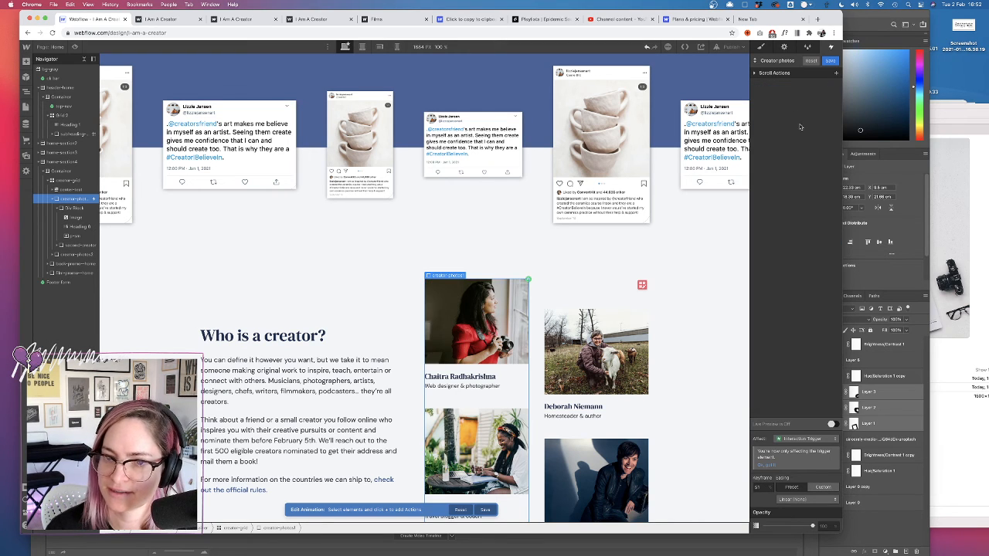
click(811, 74)
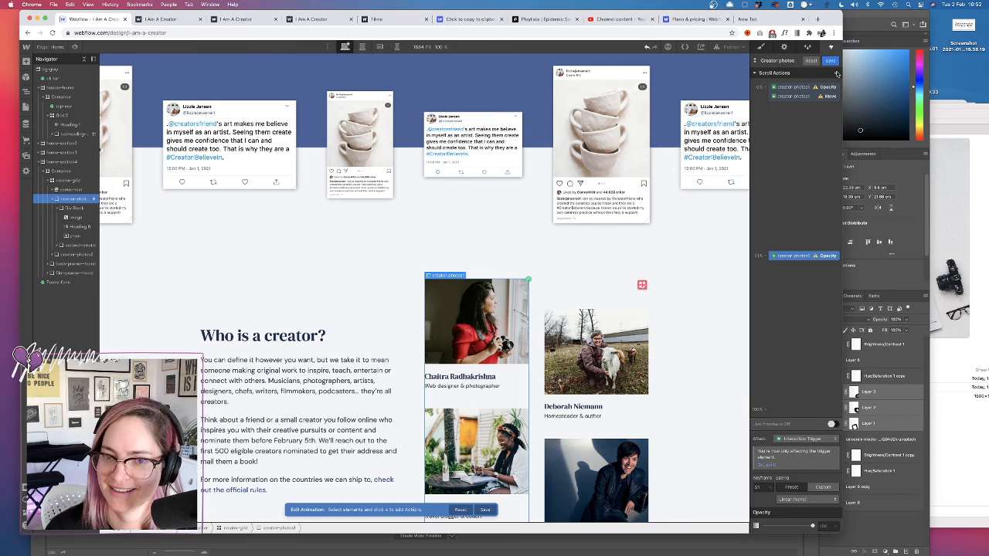
click(837, 73)
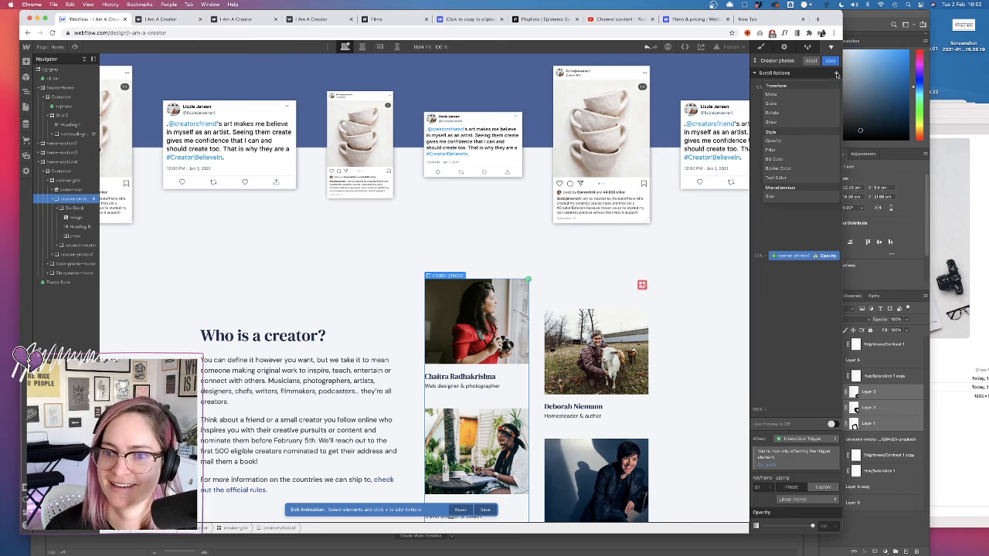
click(771, 94)
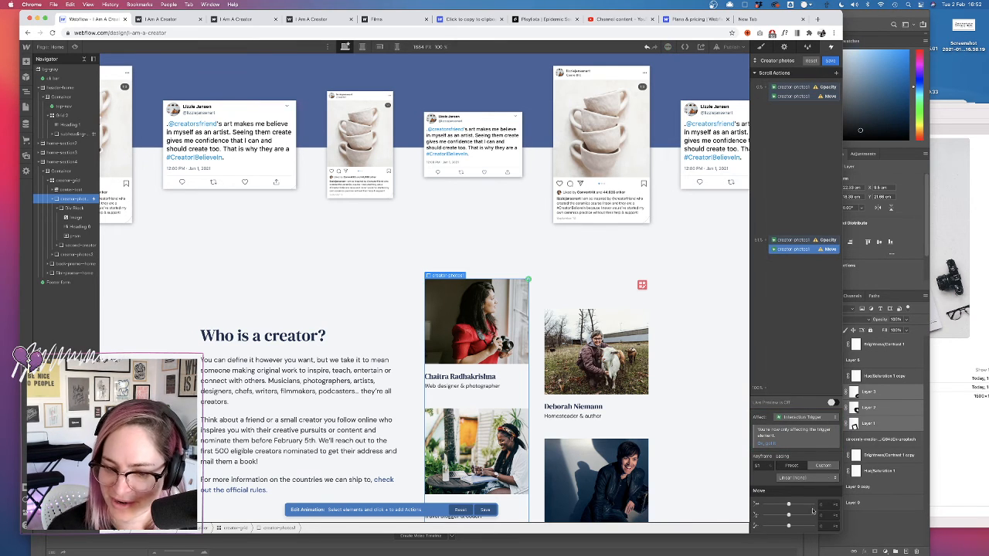
- Set the vertical Move to about -137 px at the 0% keyframe and 0 at the 51% keyframe, and save the animation
click(795, 96)
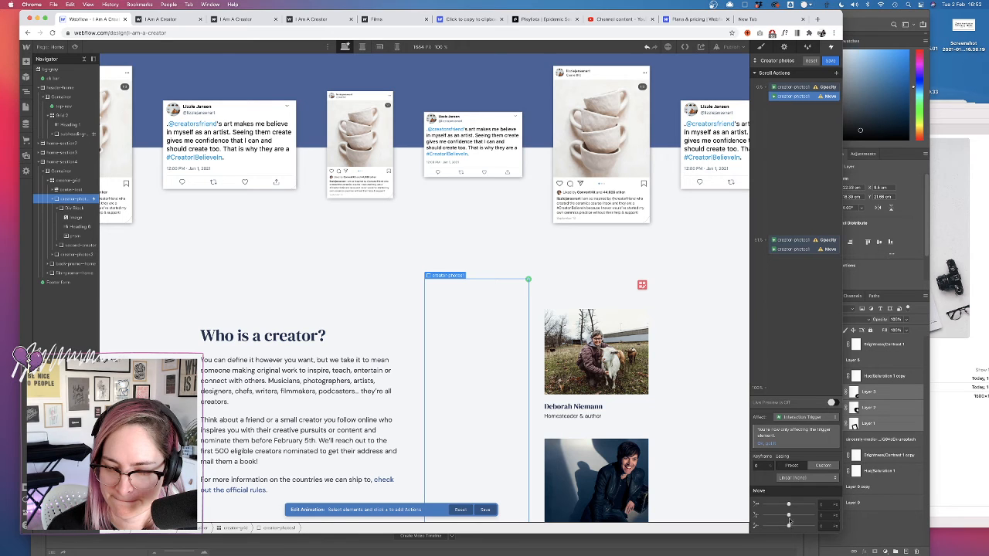
drag(789, 514, 781, 514)
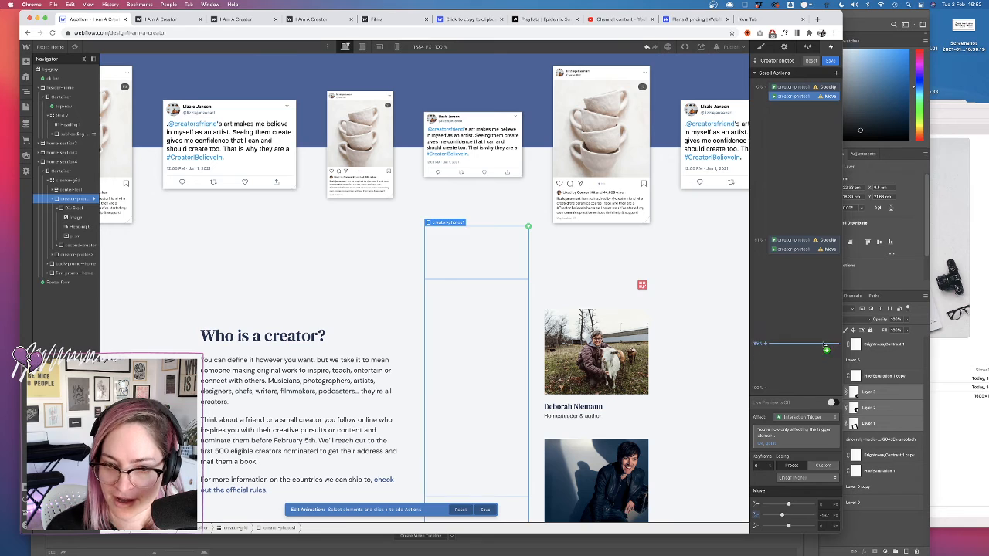
click(829, 61)
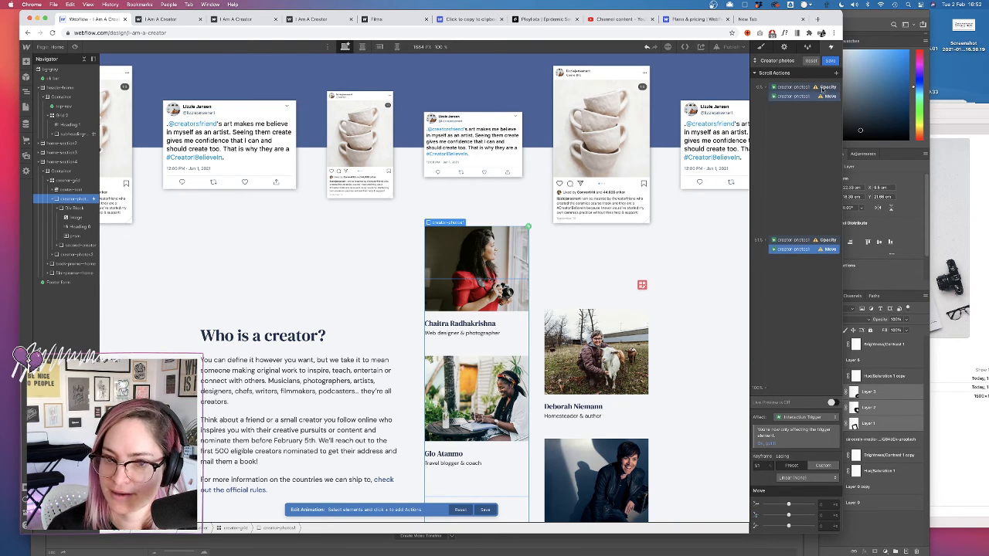
text(0)
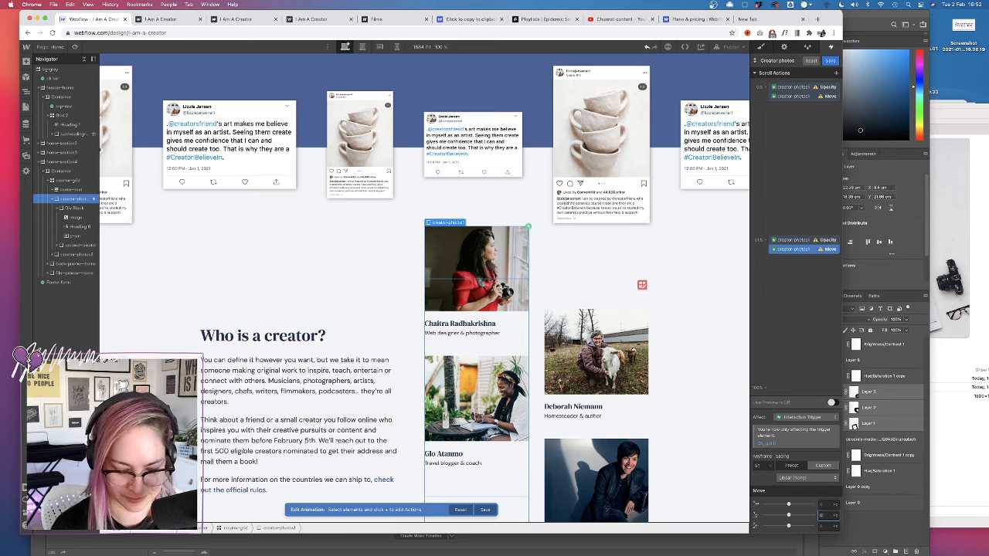
key(Tab)
click(831, 61)
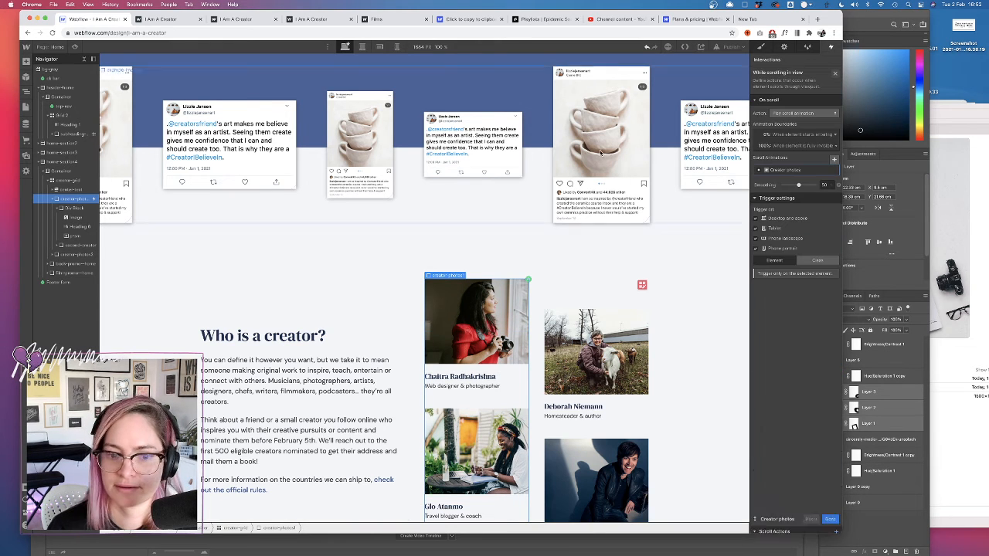
- Preview the Home page and check how the first creator photo column fades and moves into place on scroll
click(75, 48)
scroll(426, 214, up, 8)
scroll(427, 215, down, 4)
scroll(426, 217, down, 8)
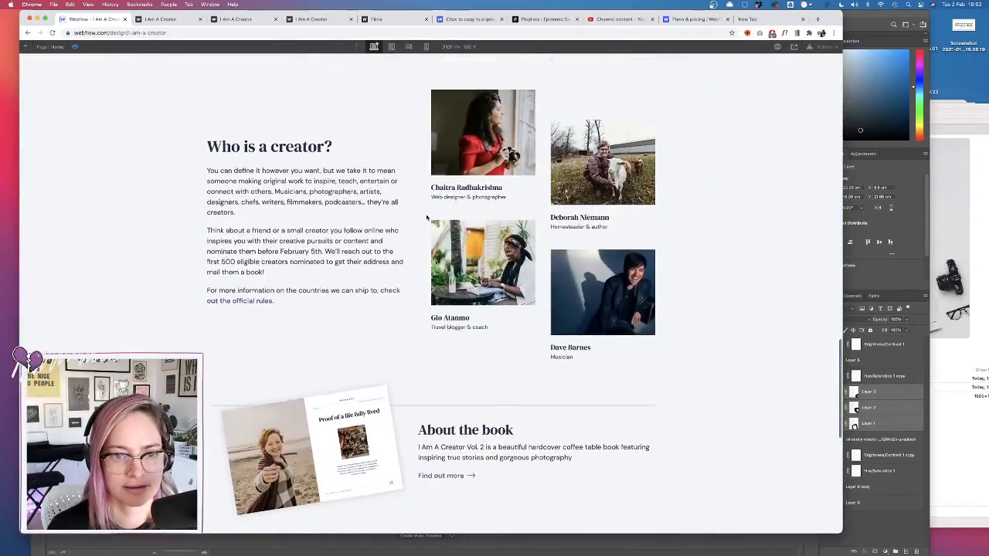
scroll(427, 217, up, 6)
scroll(427, 217, down, 6)
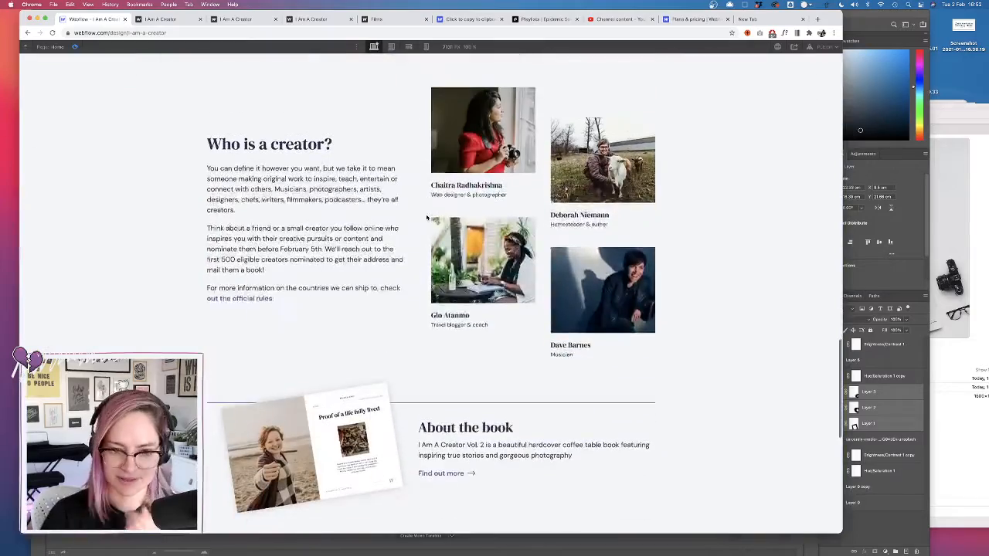
scroll(426, 217, up, 6)
scroll(427, 217, down, 4)
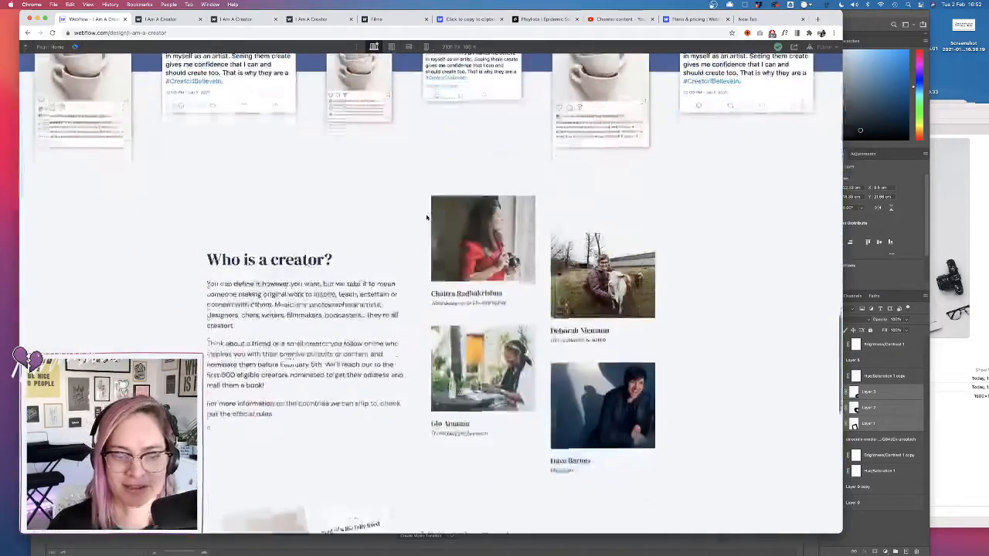
scroll(426, 217, up, 6)
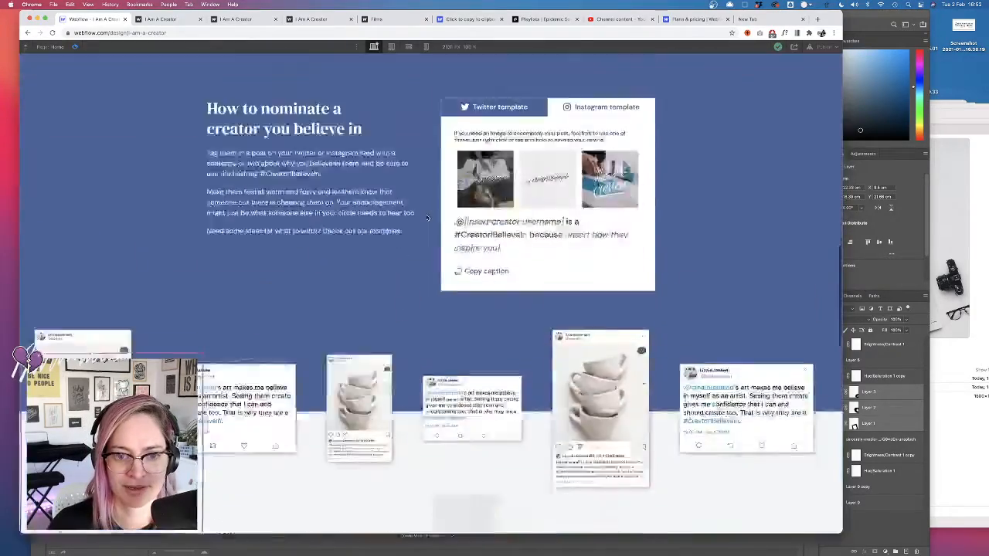
scroll(427, 217, down, 6)
scroll(554, 207, up, 5)
scroll(555, 207, down, 6)
key(super+shift+p)
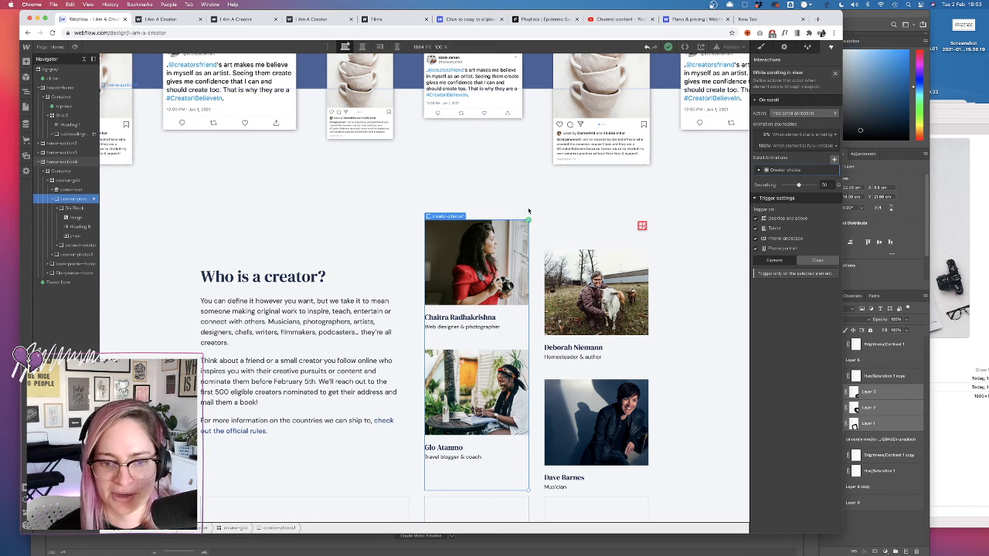
- Preview the page again and compare the animated first photo column with the static second column while scrolling
click(75, 47)
scroll(488, 228, up, 10)
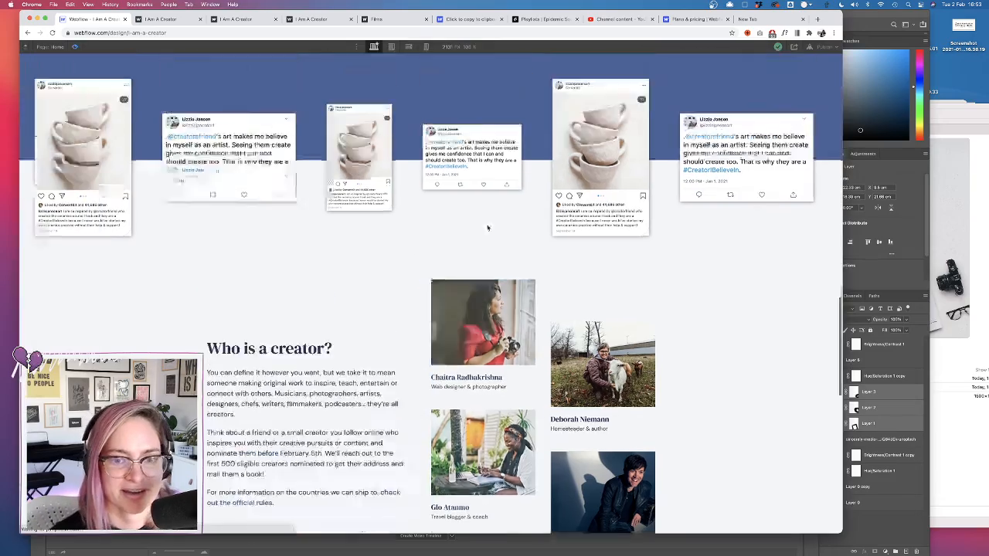
scroll(487, 228, down, 10)
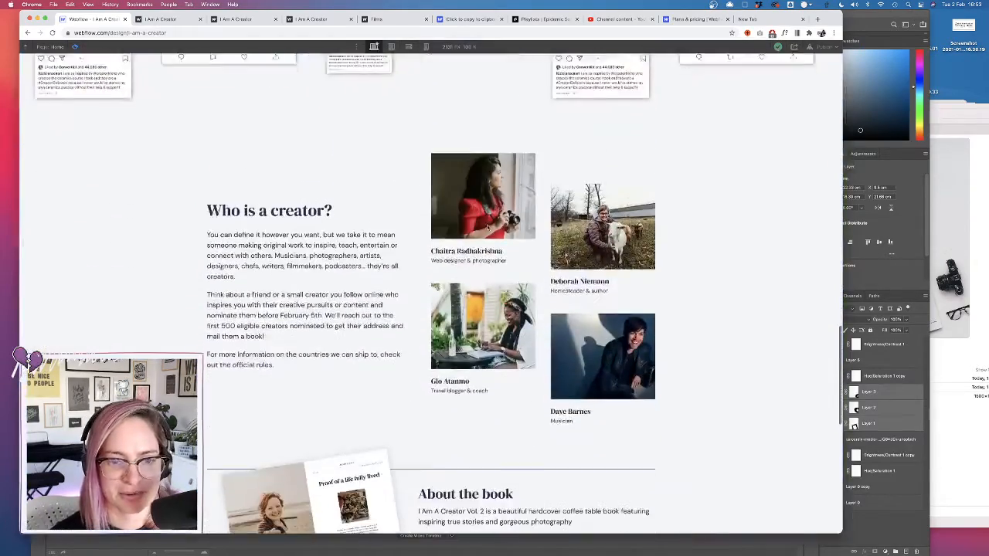
scroll(488, 227, up, 5)
scroll(487, 224, down, 5)
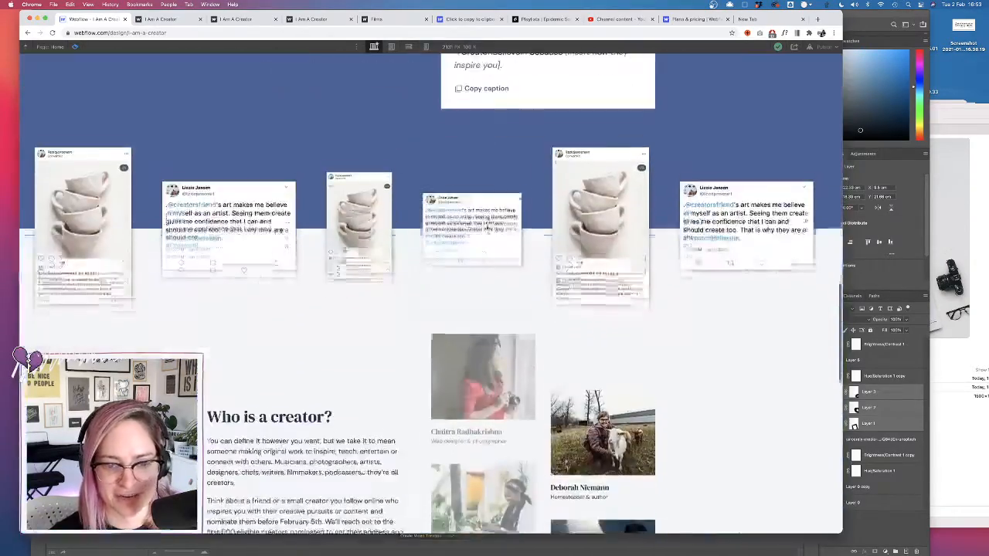
scroll(487, 226, down, 2)
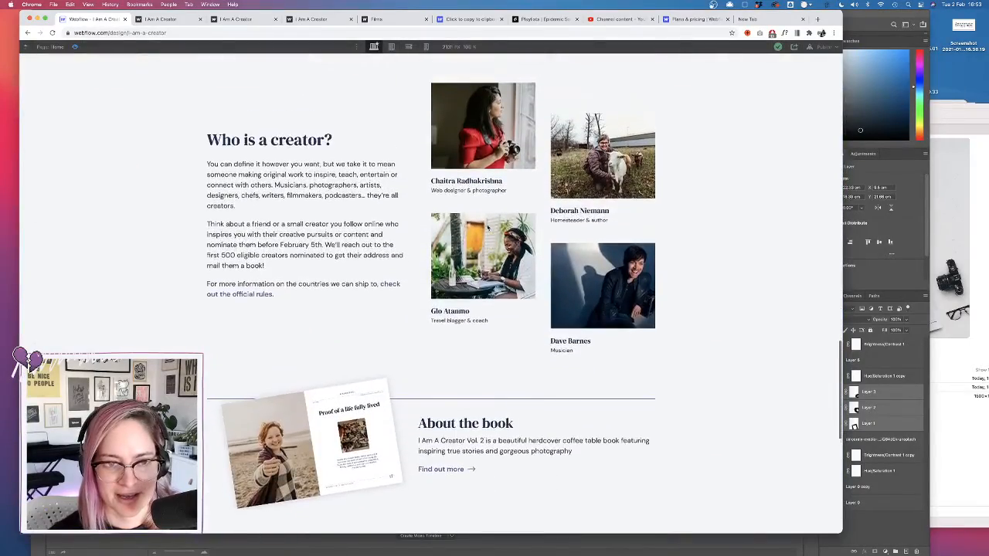
scroll(488, 228, up, 5)
scroll(488, 228, down, 8)
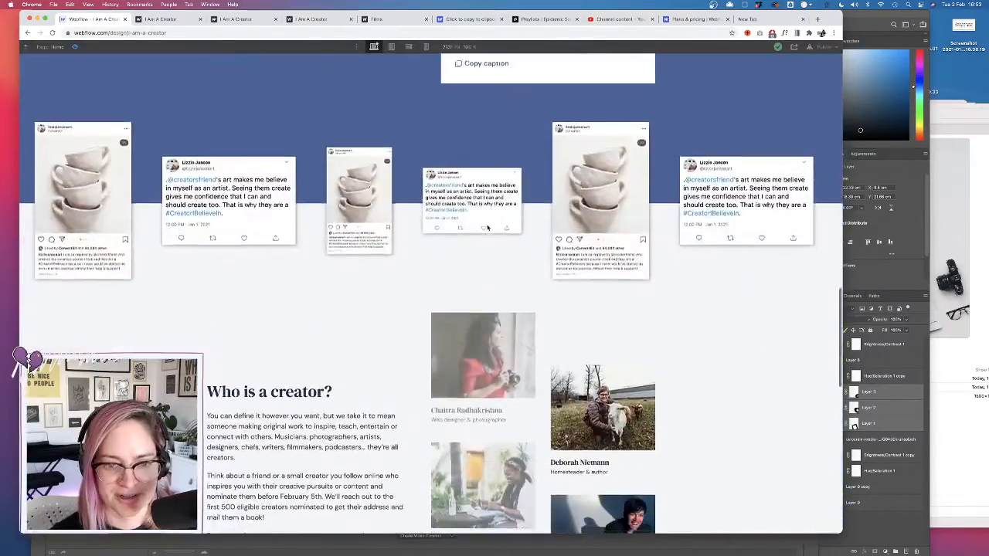
scroll(488, 228, up, 20)
scroll(488, 228, up, 3)
- Review the whole Home page in preview from the hero down to the I Am A Creator films section
click(75, 47)
click(75, 47)
scroll(407, 309, down, 5)
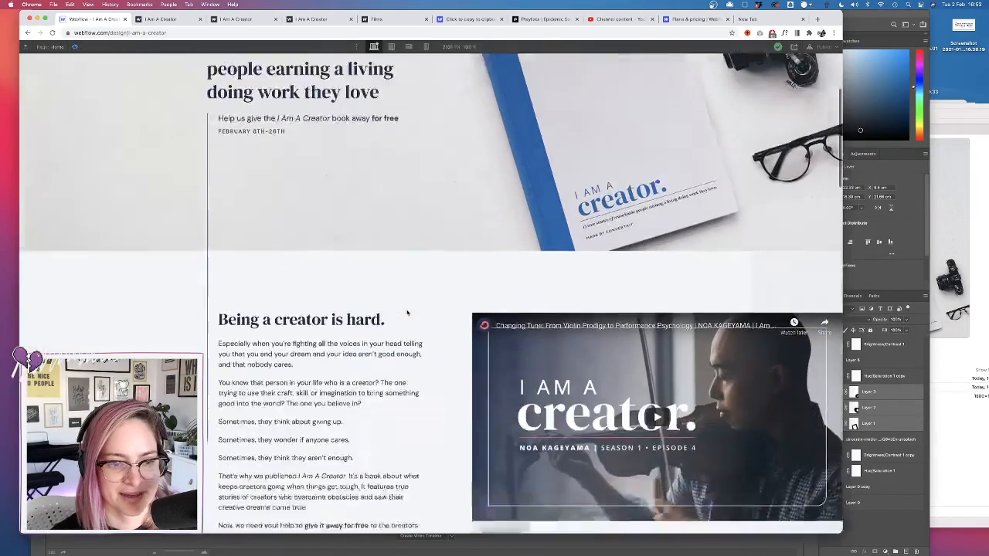
scroll(407, 309, down, 10)
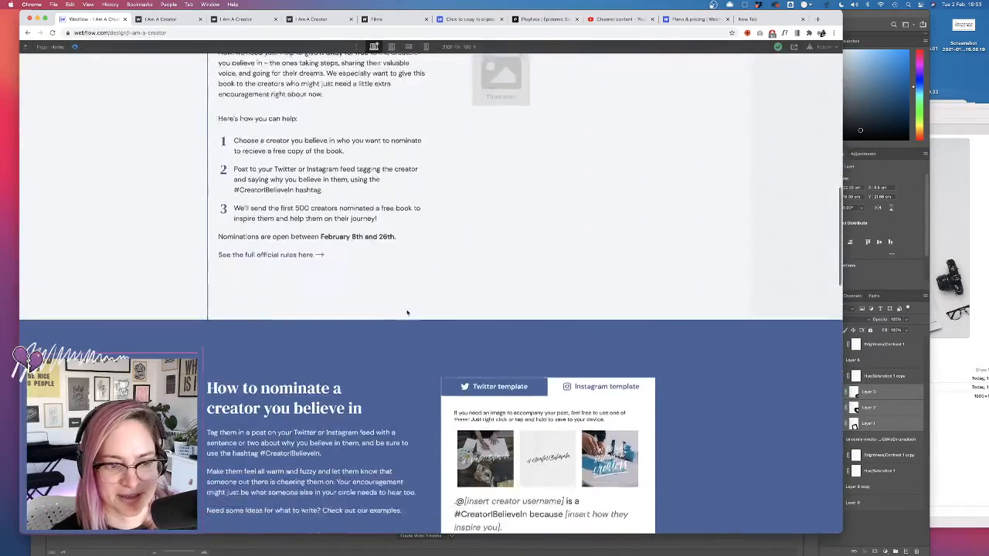
scroll(407, 312, down, 8)
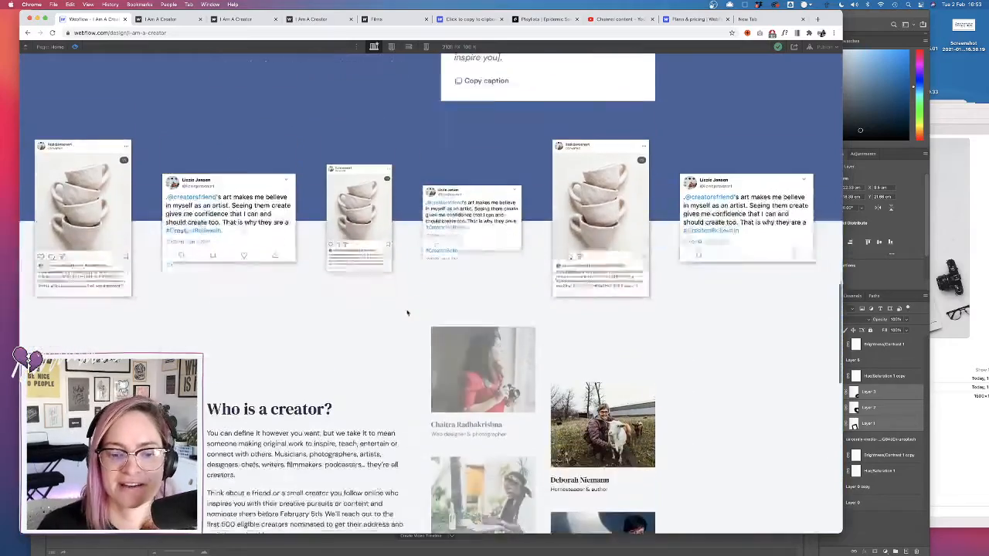
scroll(407, 312, down, 1)
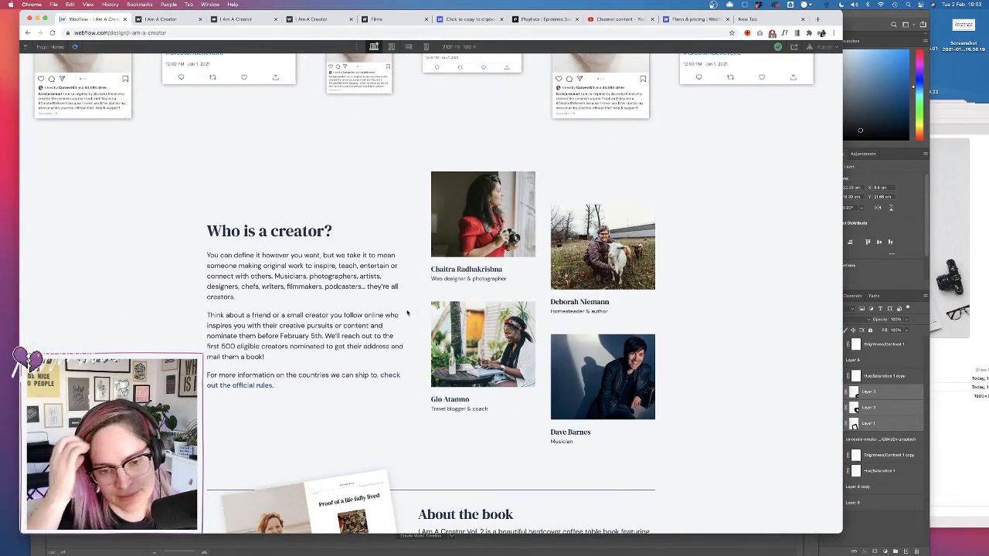
scroll(407, 312, down, 5)
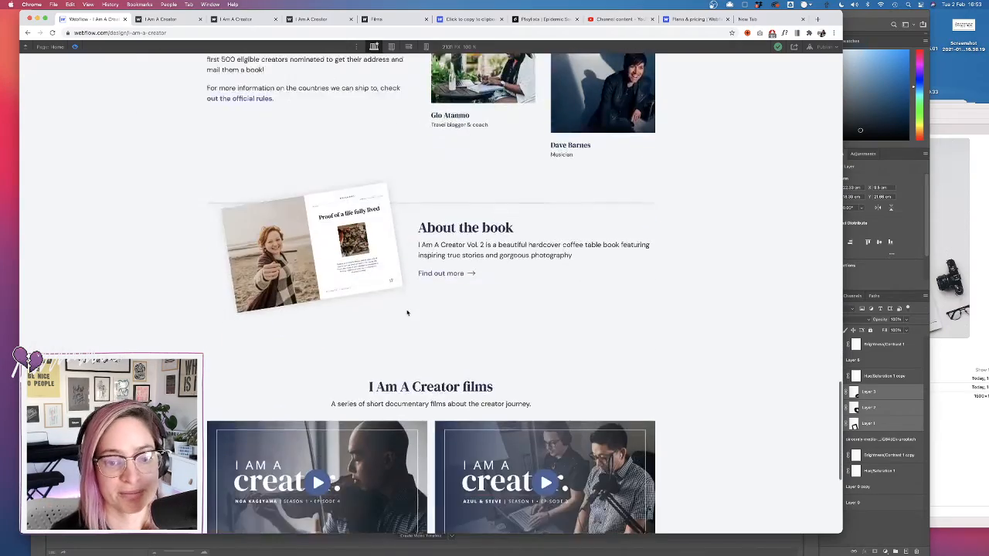
scroll(407, 313, up, 4)
scroll(408, 312, up, 9)
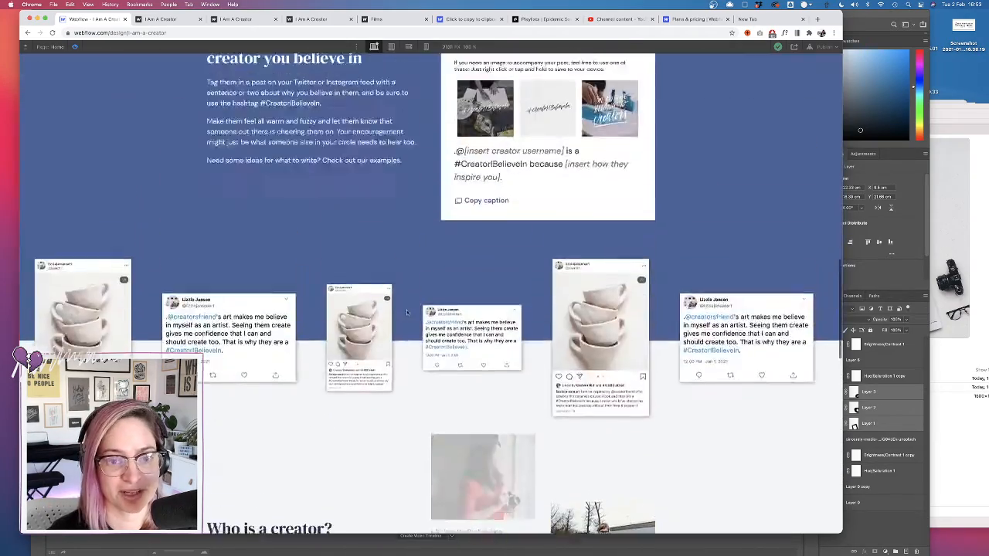
scroll(407, 313, down, 3)
scroll(408, 312, down, 1)
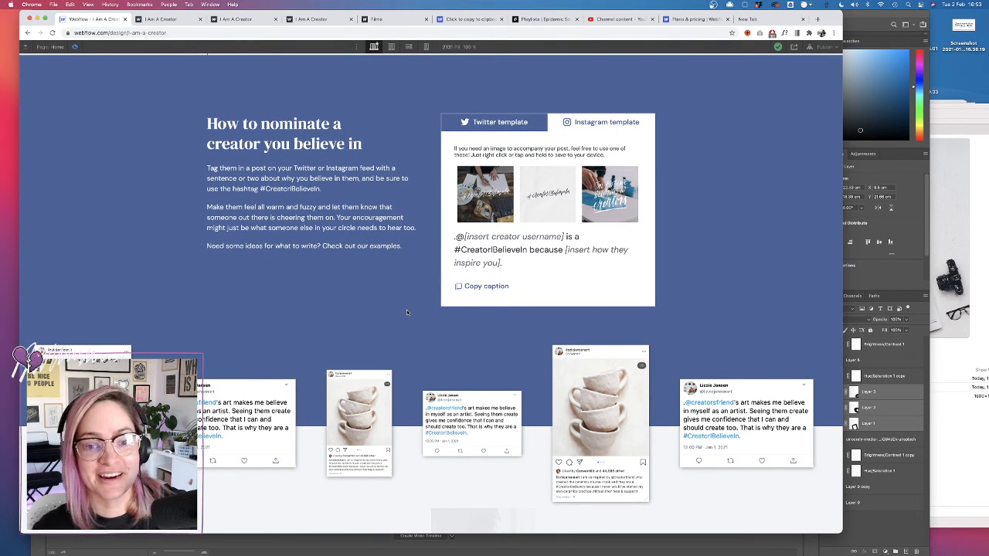
- Test the Copy caption link in the nomination template card twice, selecting the browser address after each copy
click(474, 288)
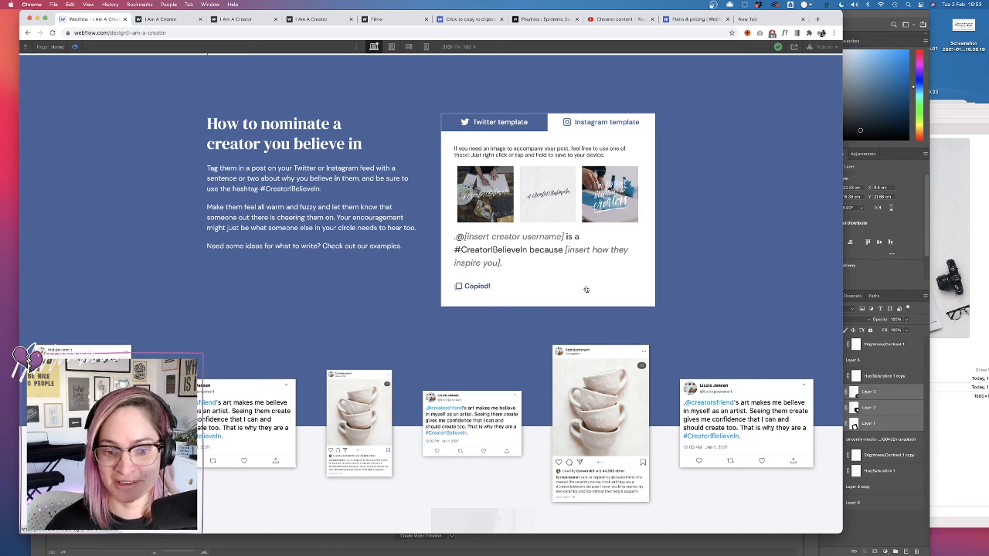
click(378, 32)
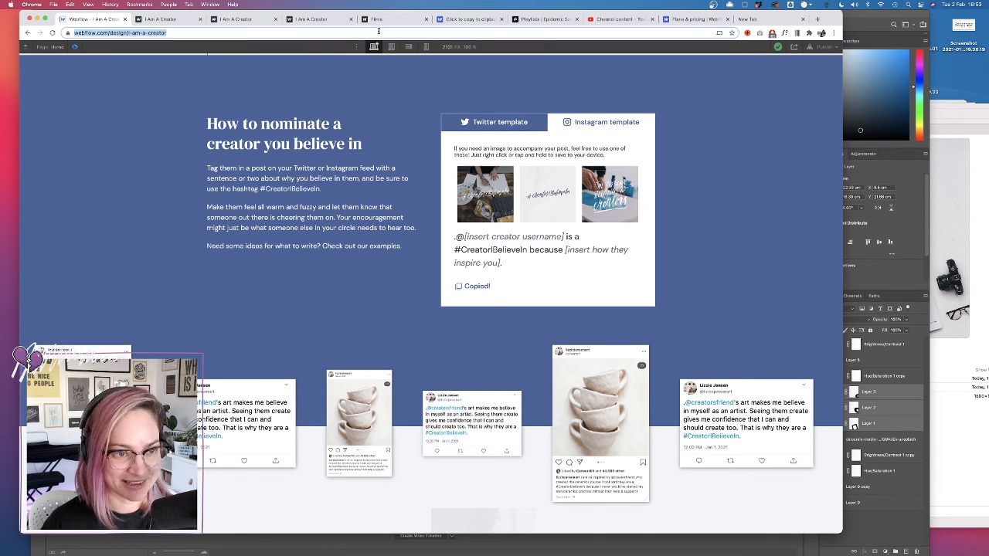
double_click(328, 31)
triple_click(328, 31)
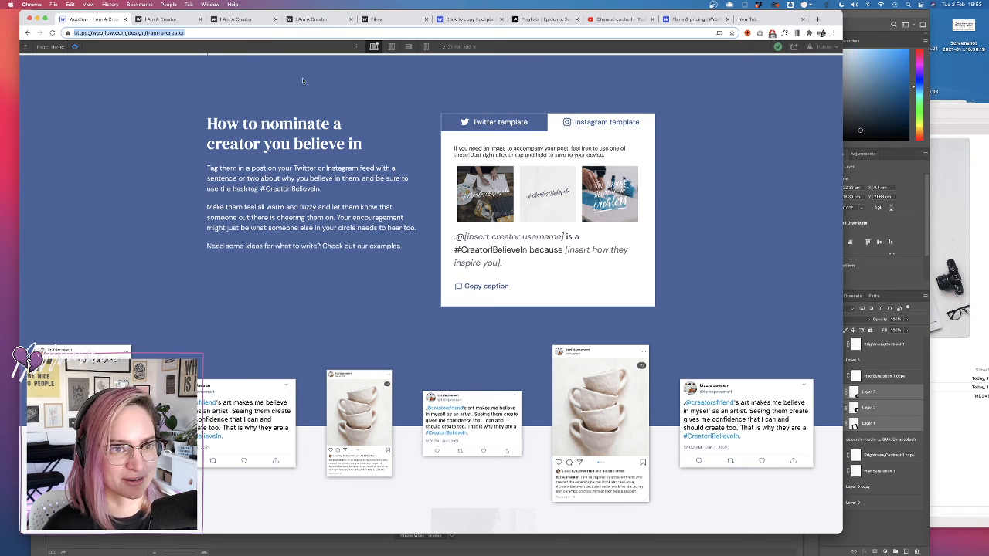
click(386, 99)
click(482, 287)
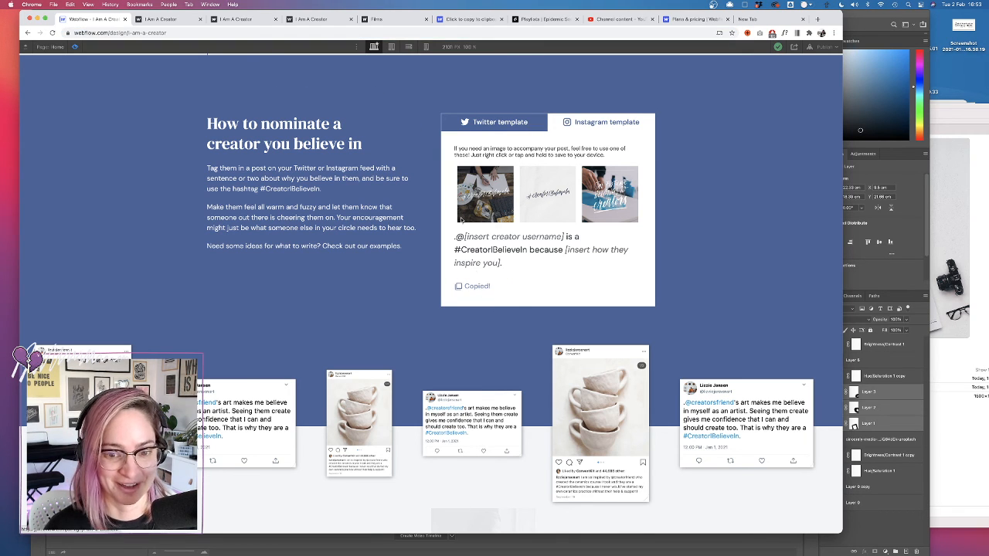
double_click(294, 33)
triple_click(294, 32)
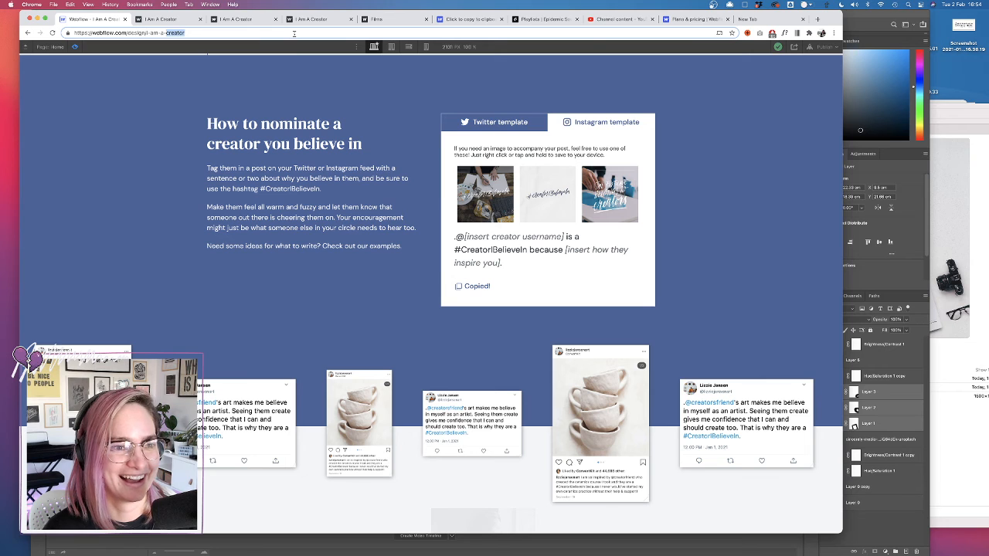
click(370, 95)
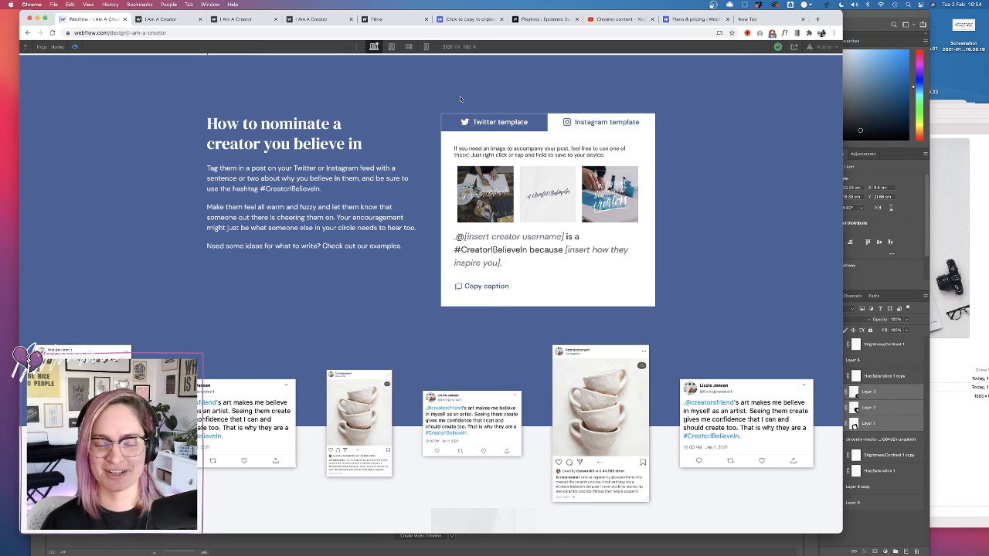
scroll(460, 98, up, 15)
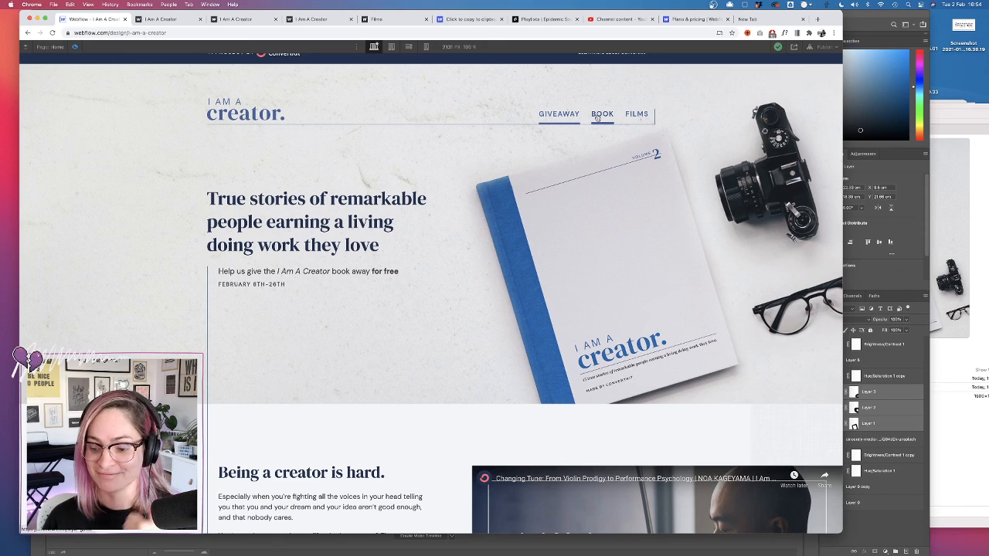
mouse_move(766, 553)
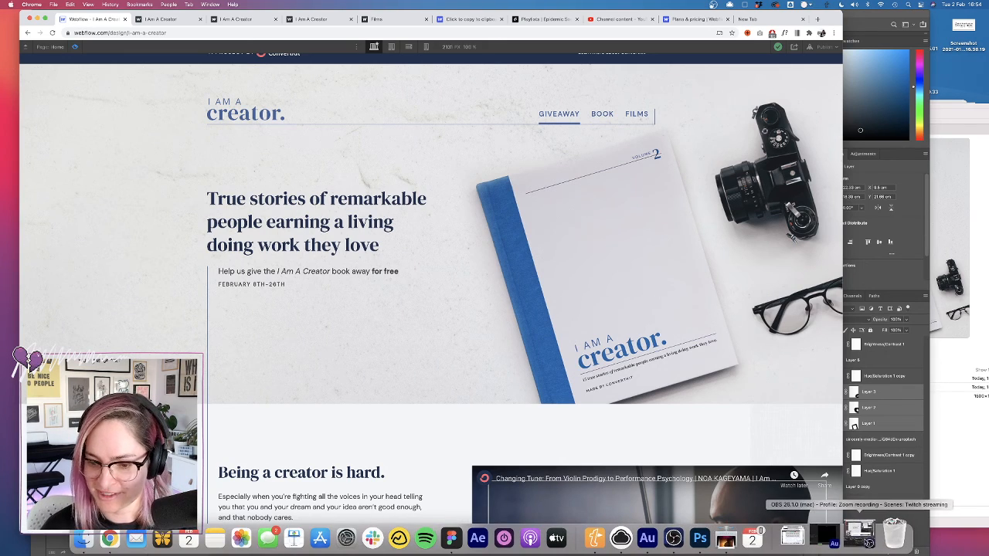
click(861, 534)
click(563, 307)
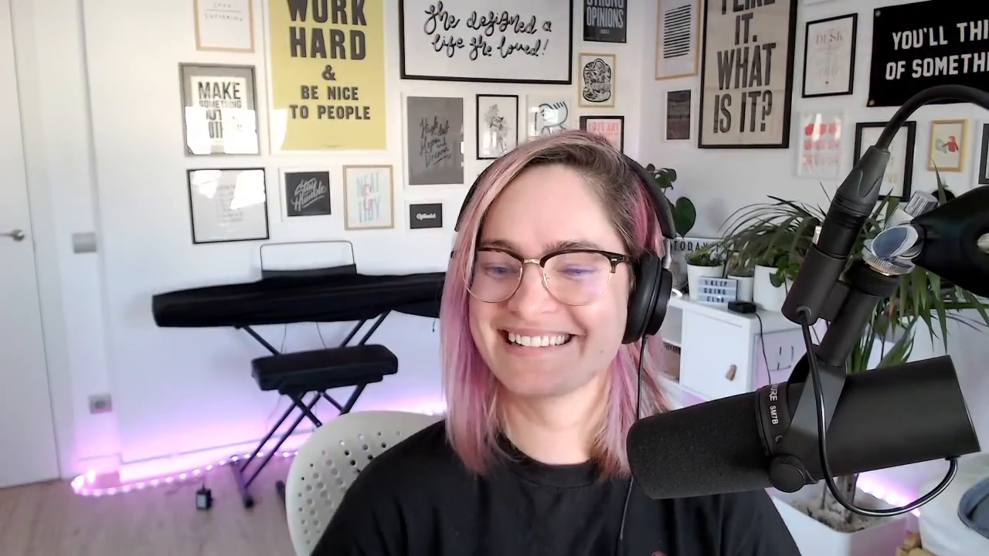